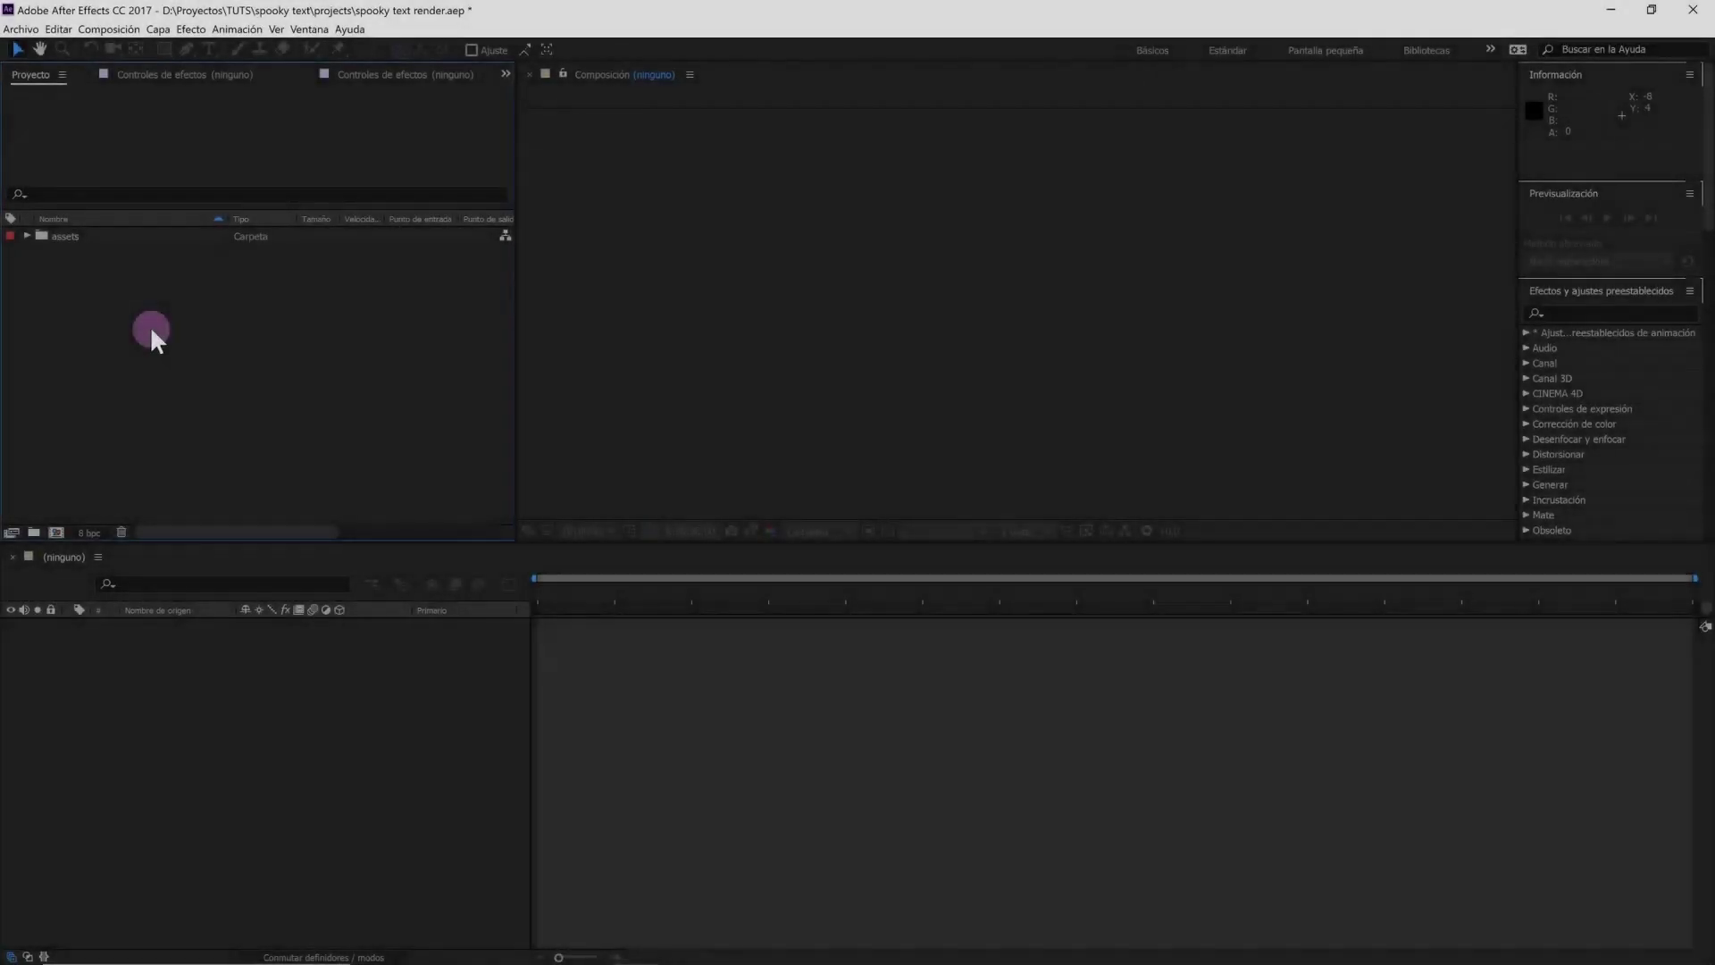
Create a new project folder named 'comps' beside assets and select it
left_click(33, 532)
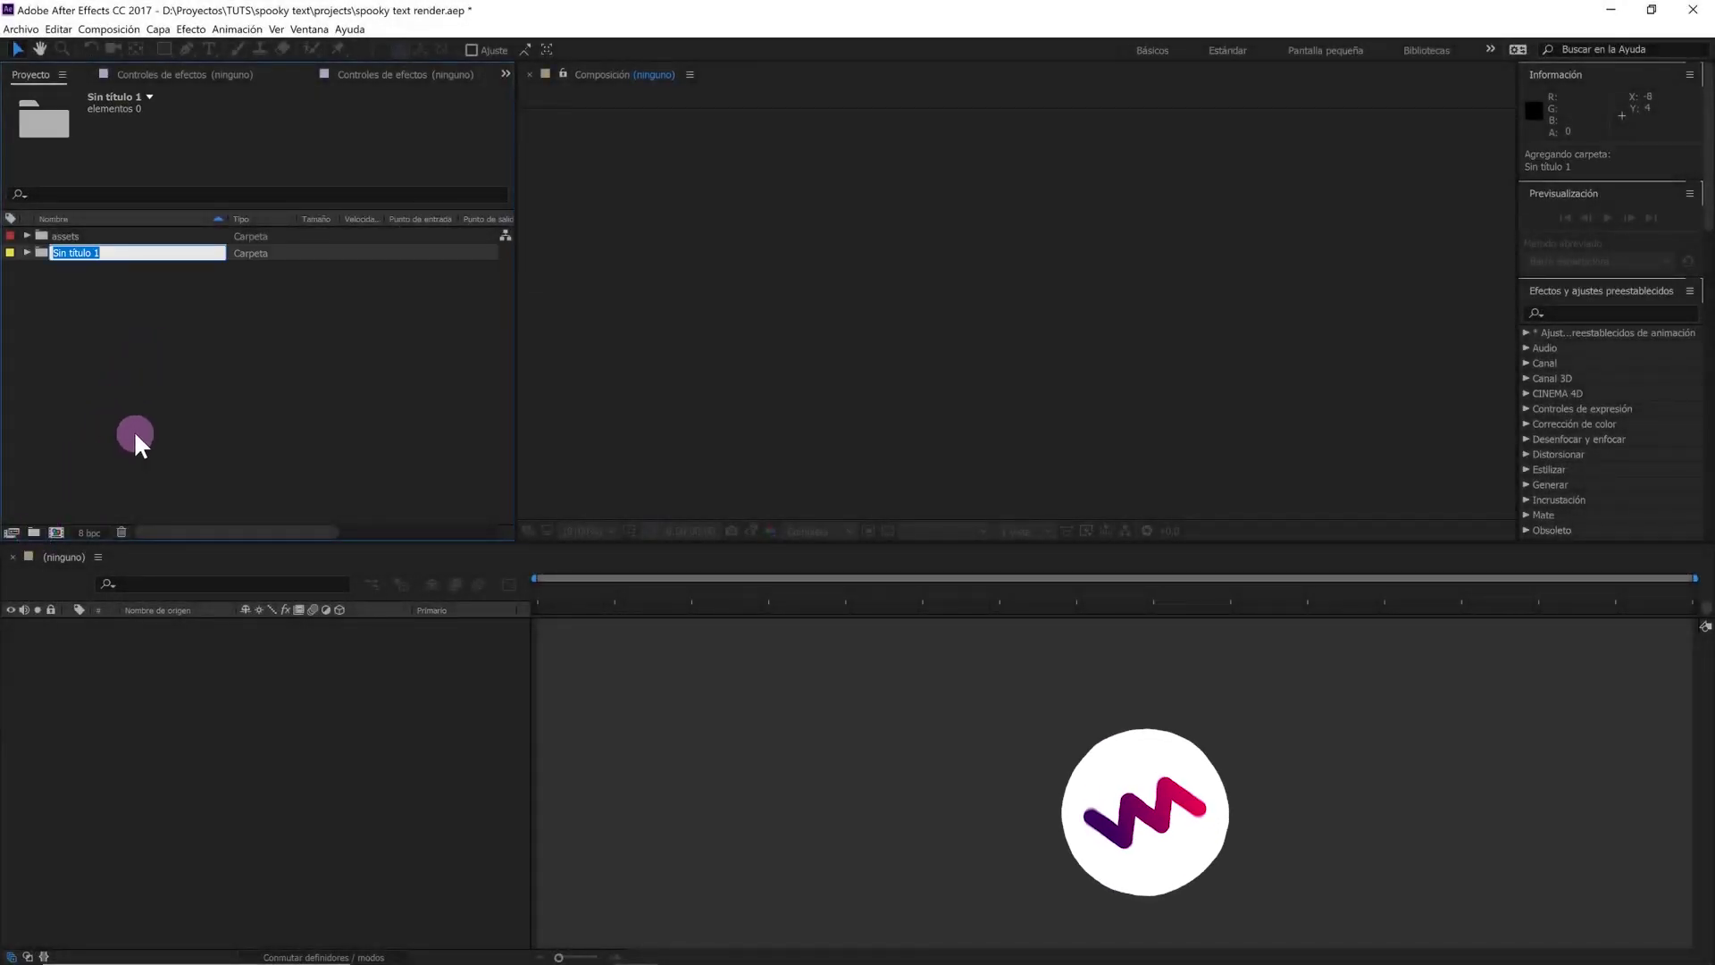
type("comps")
left_click(133, 430)
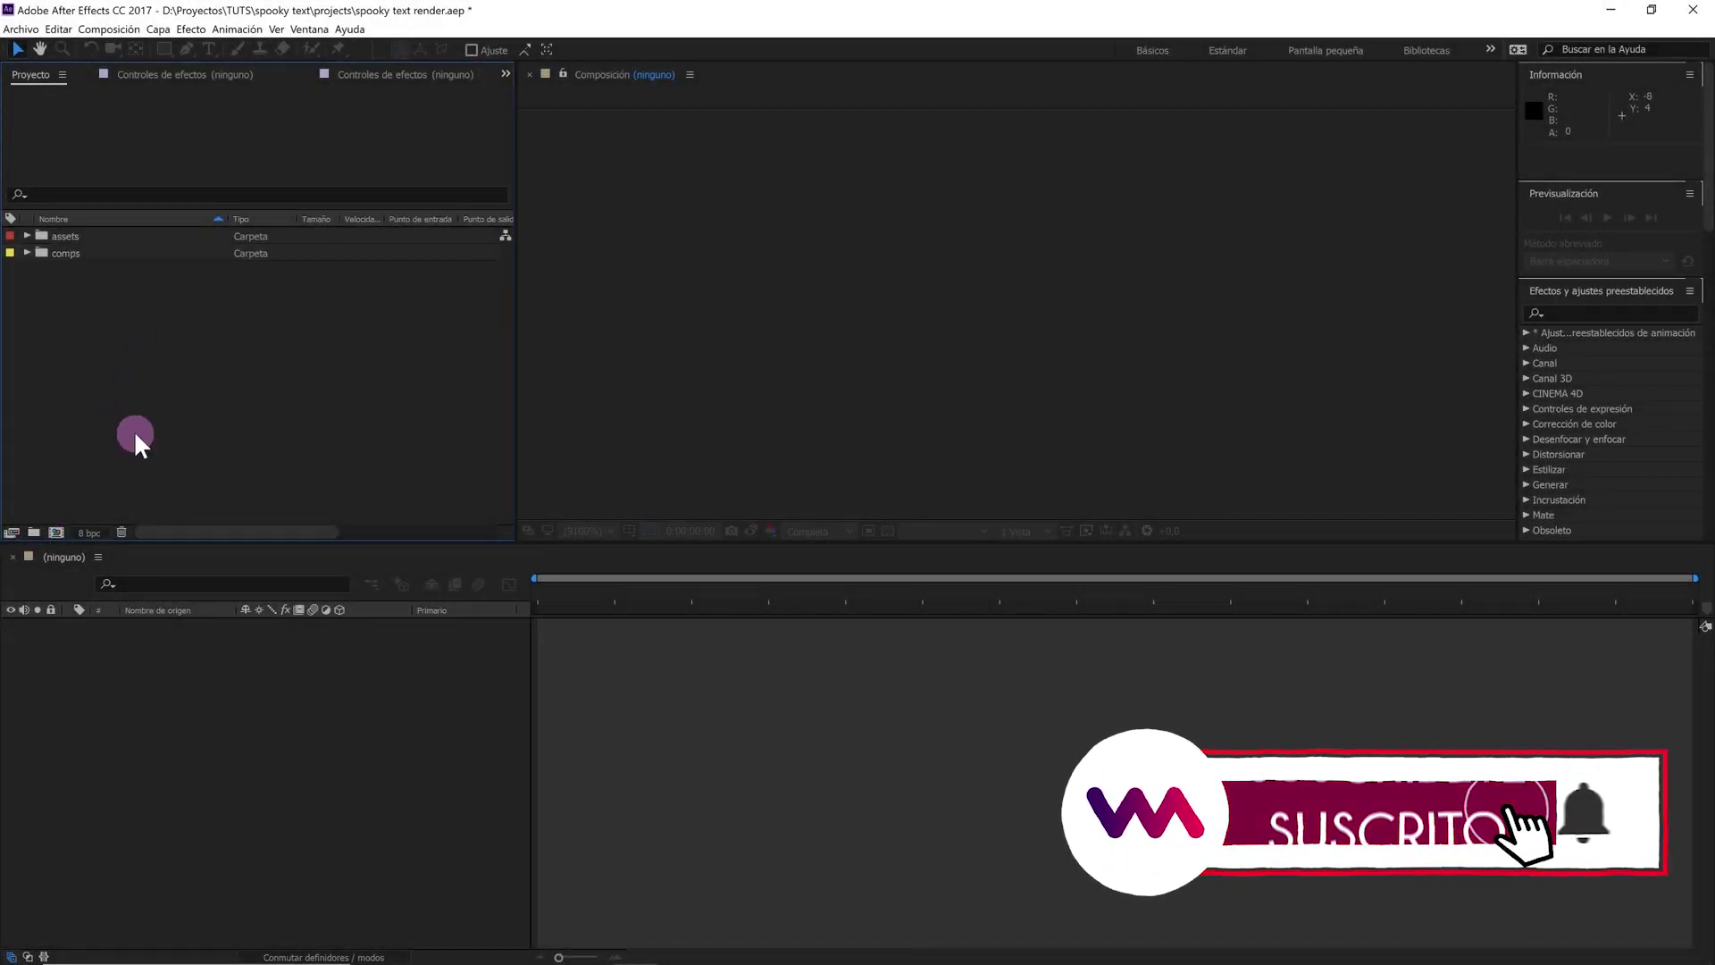
left_click(91, 249)
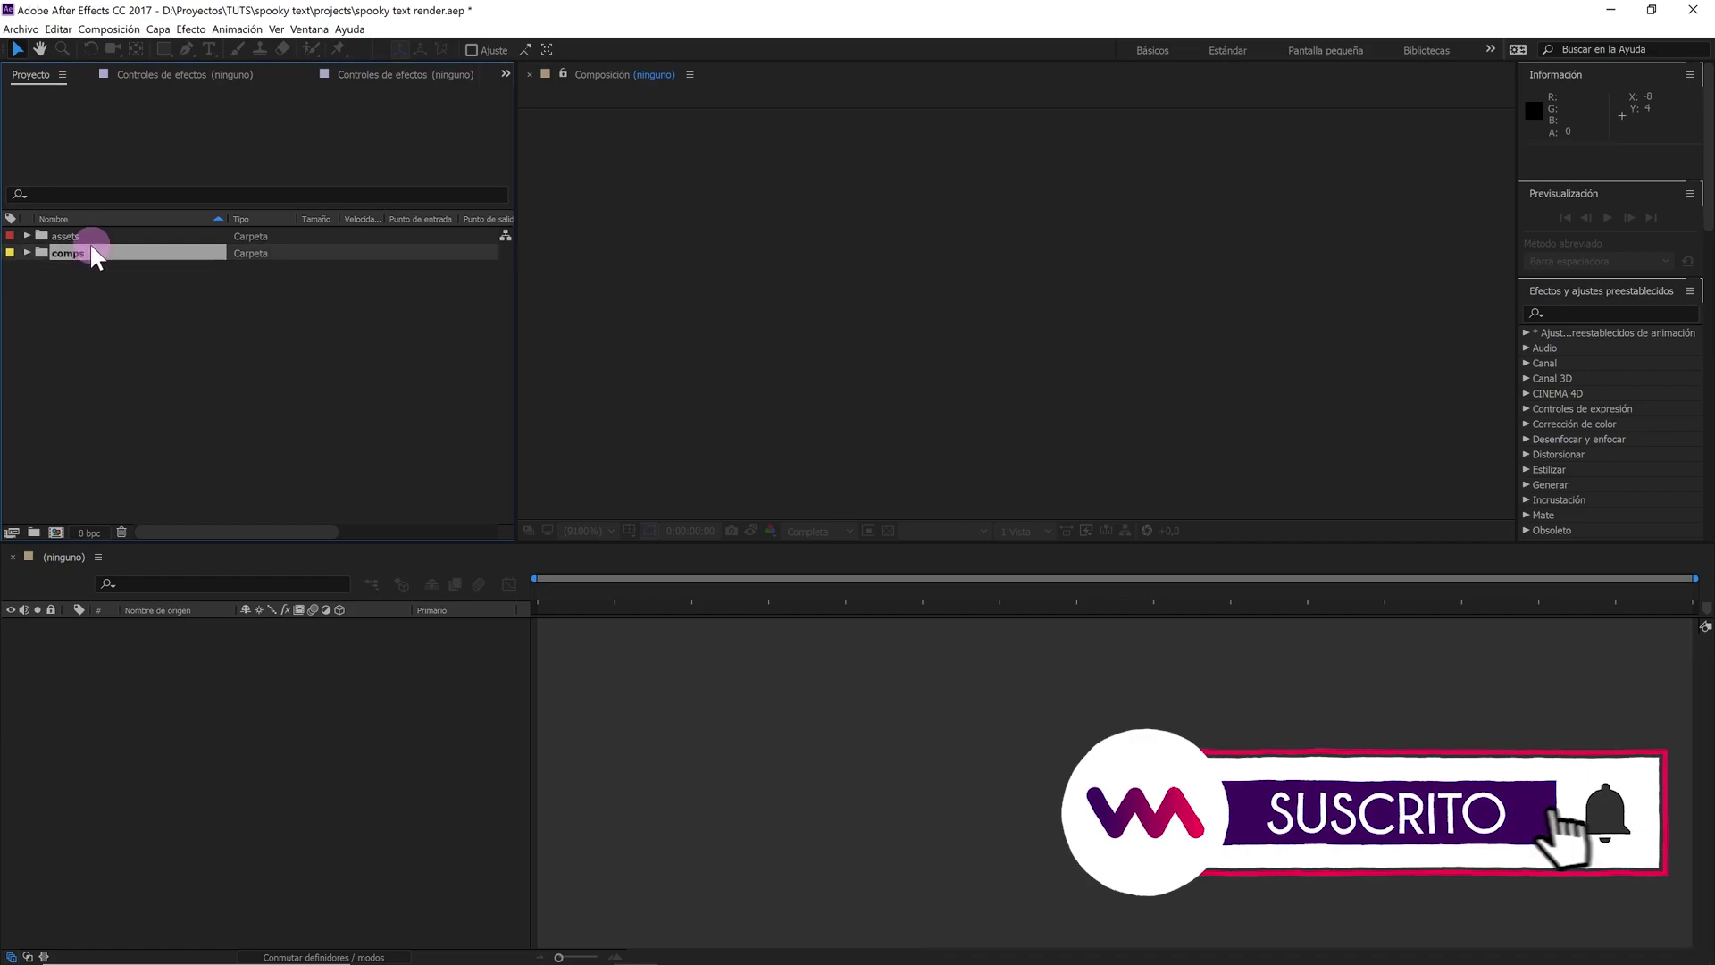
left_click(117, 29)
Create a 1920×1080, 30 fps, 20-second composition named Main and fit it in the viewer
left_click(130, 45)
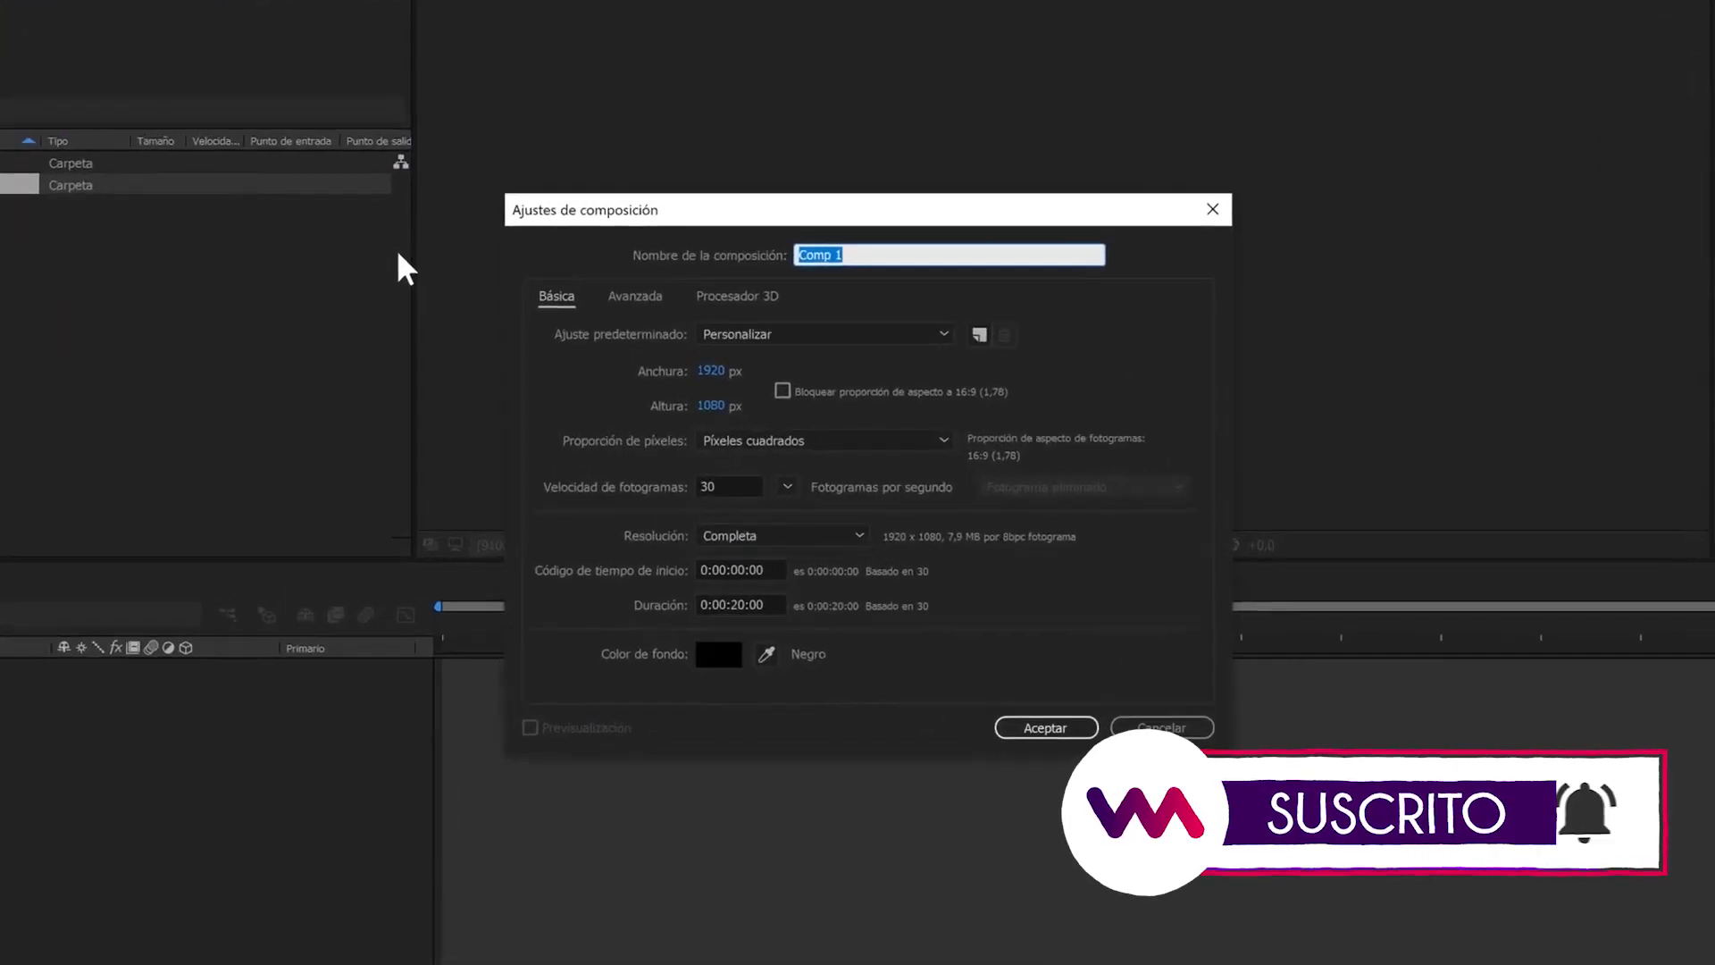
type("Main")
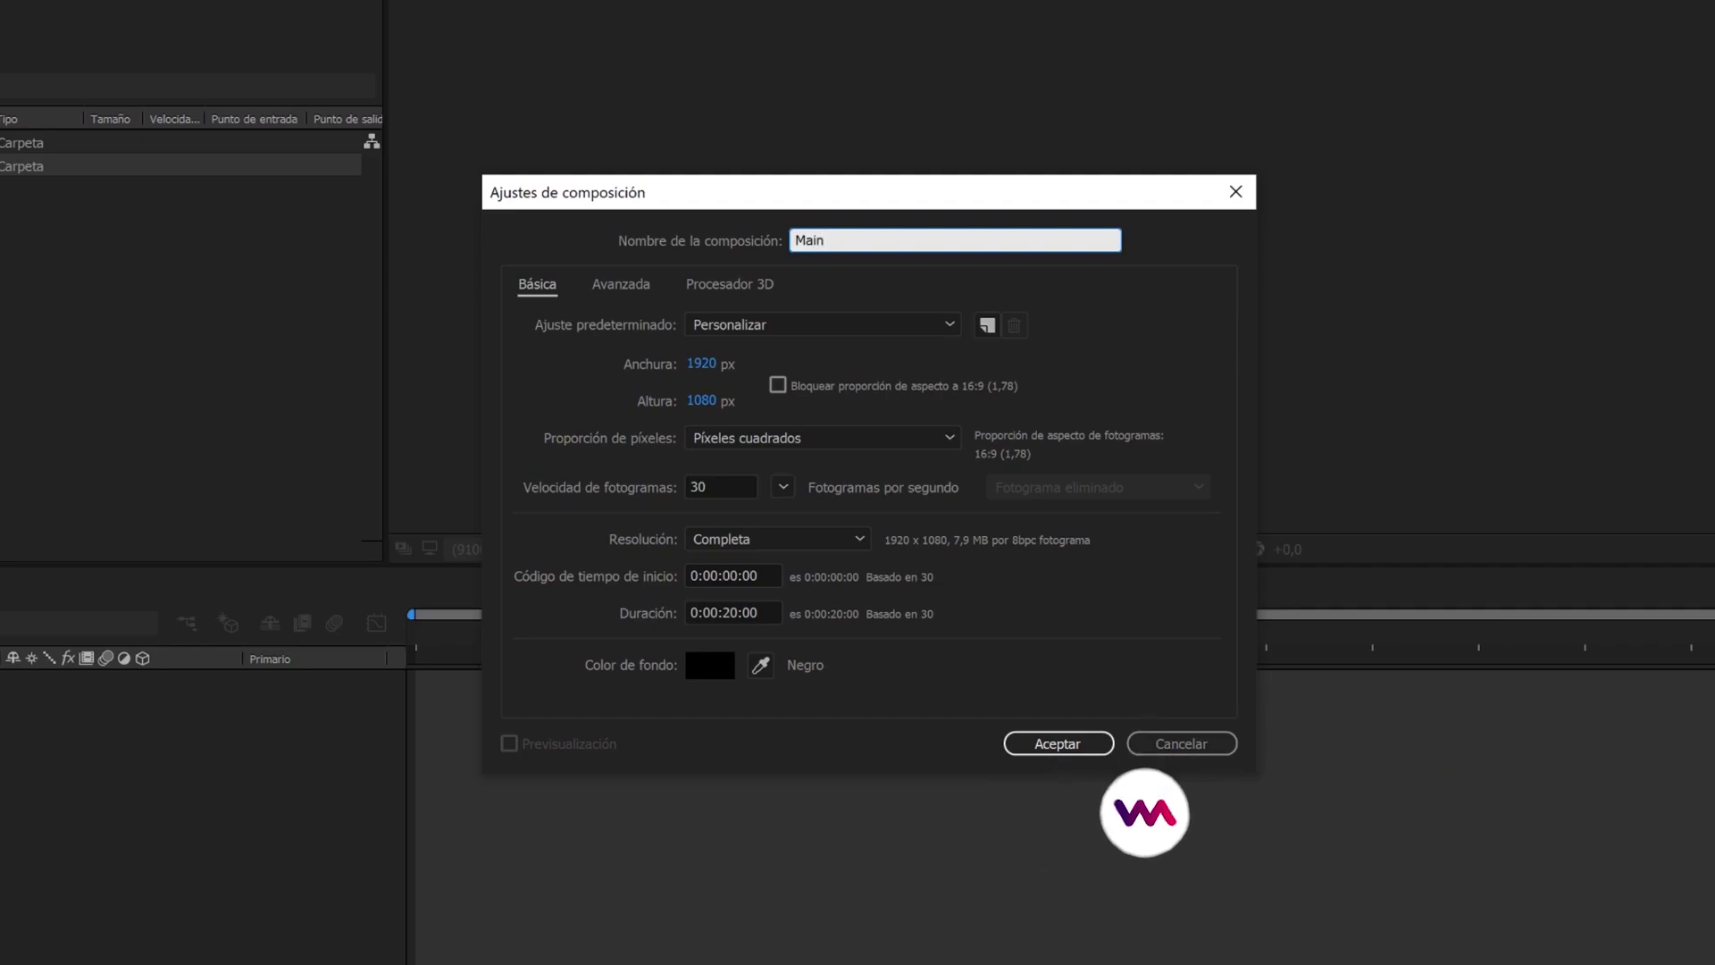
left_click(704, 365)
left_click(713, 410)
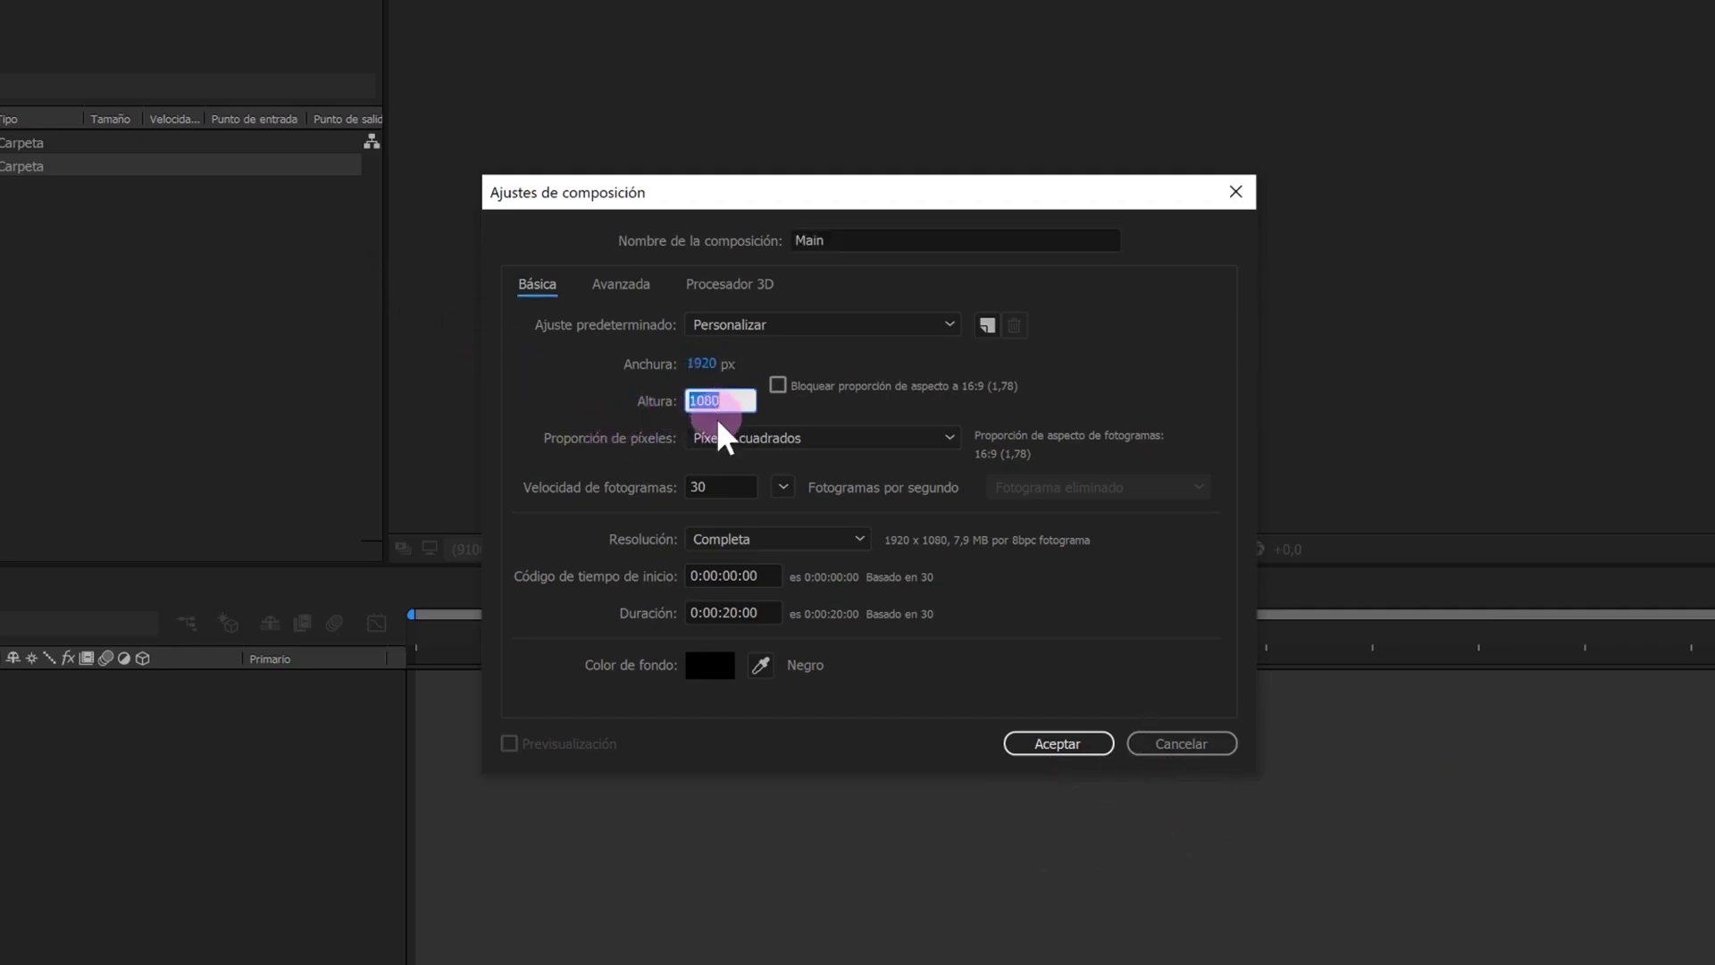
left_click(722, 489)
left_click(1056, 749)
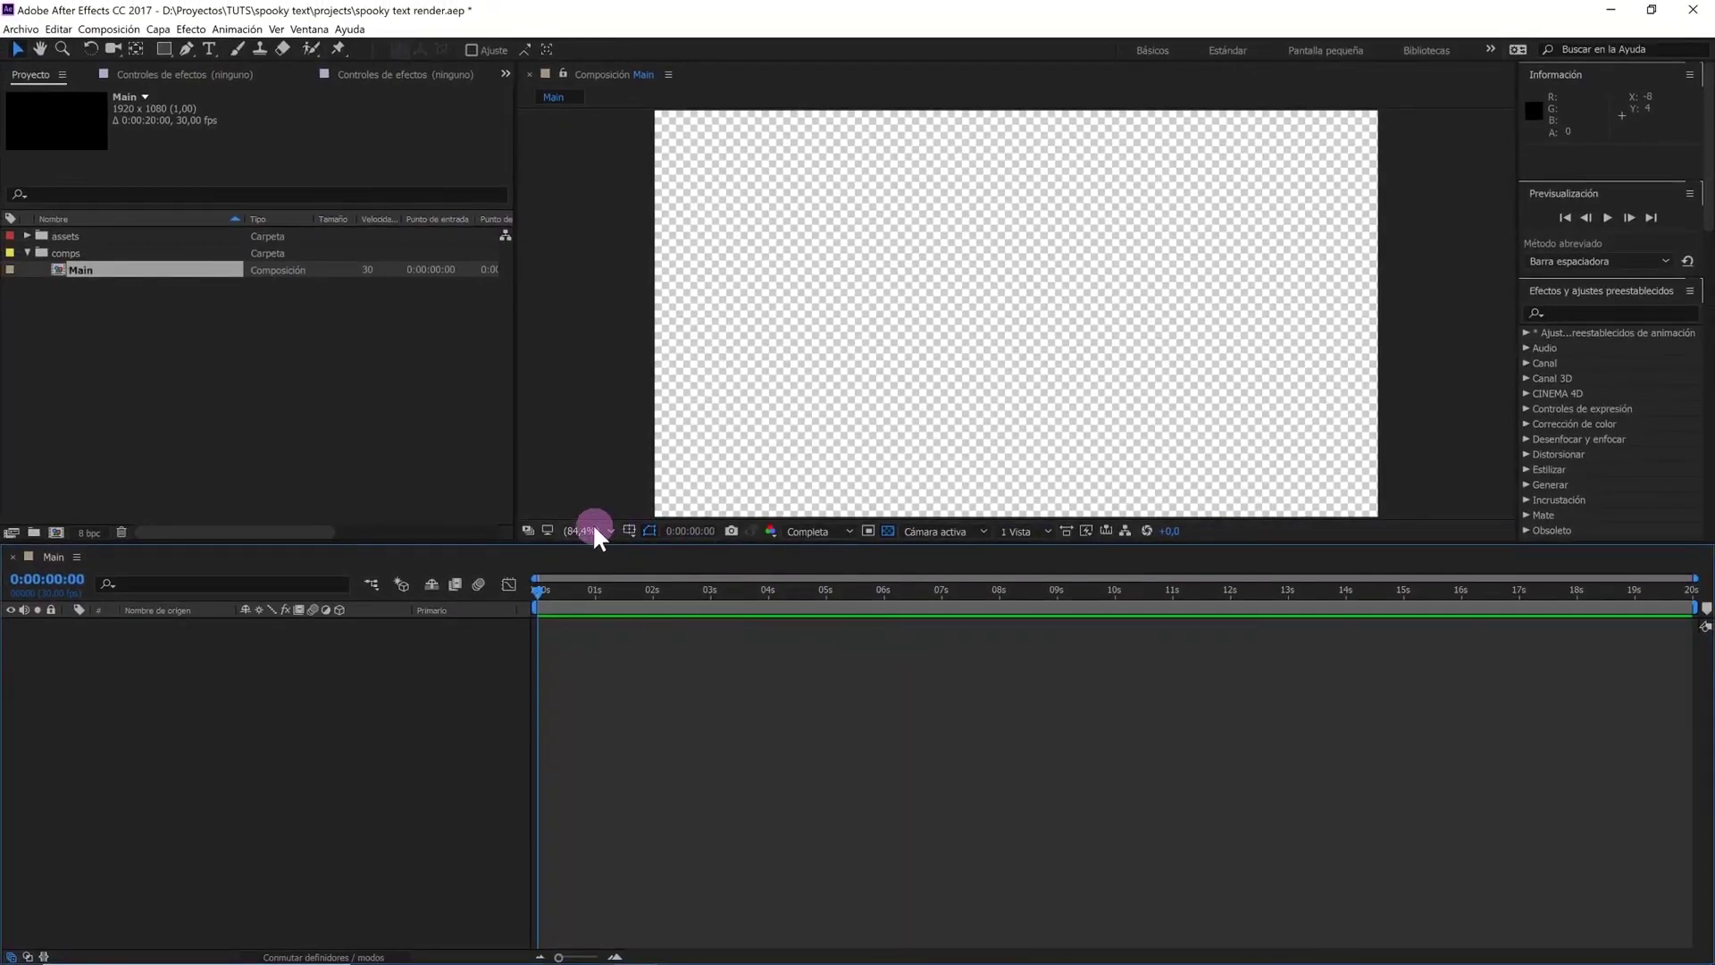
left_click(594, 530)
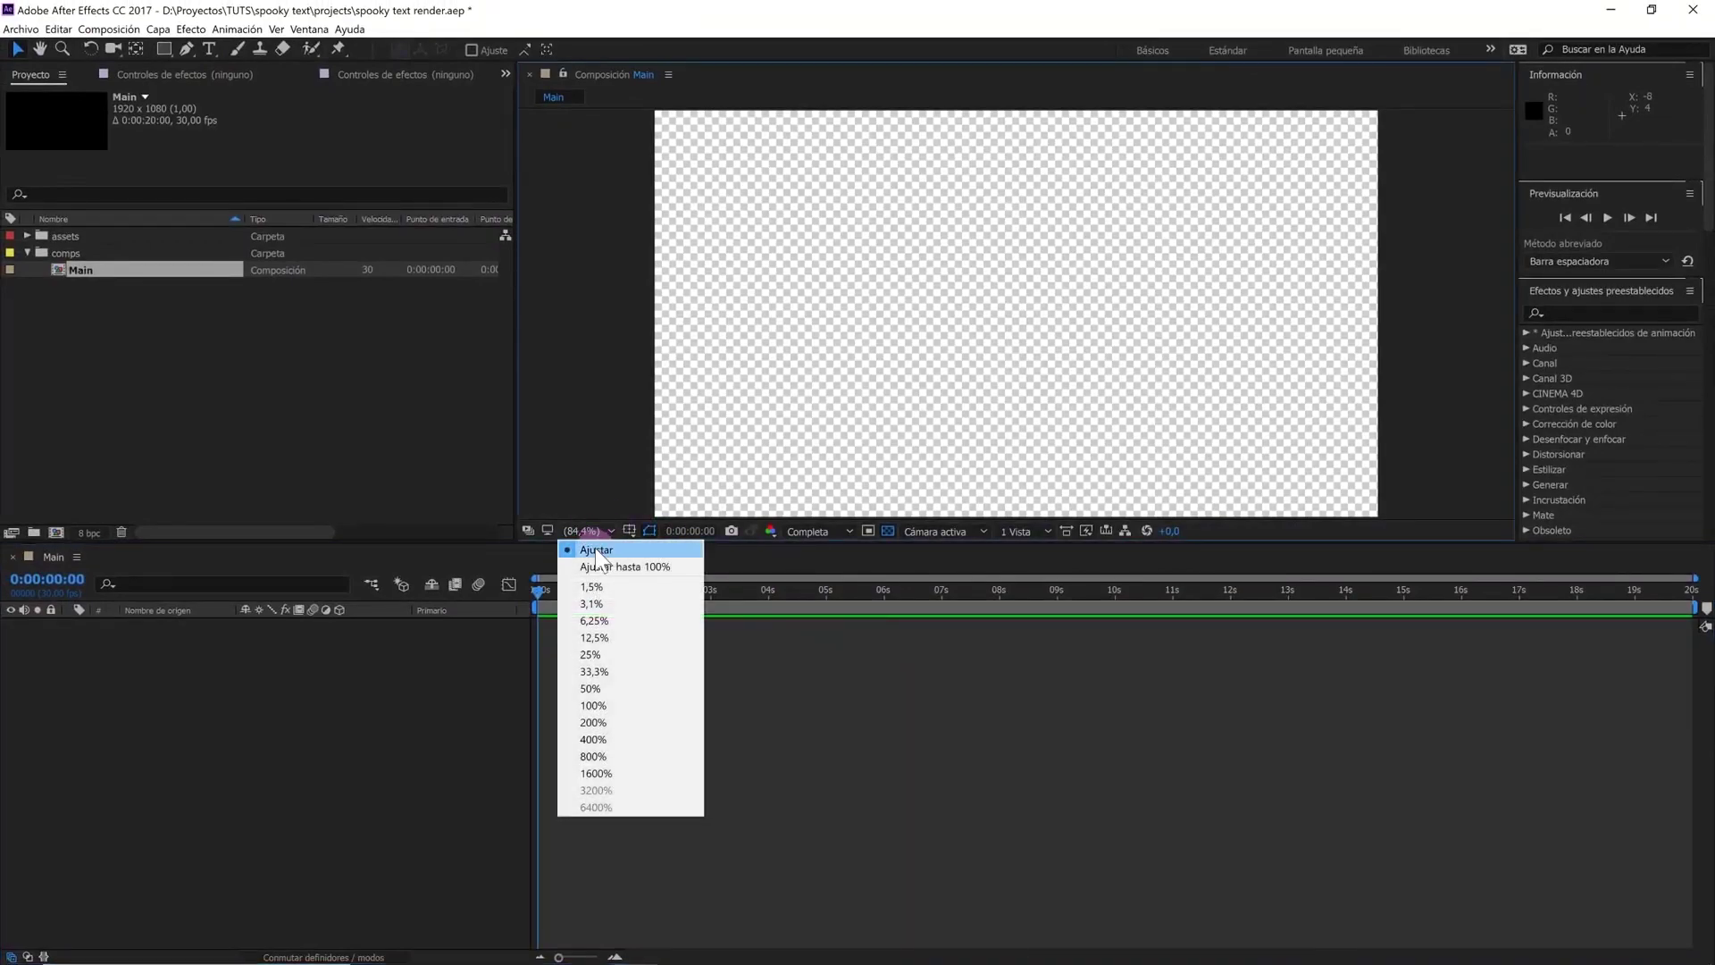
left_click(593, 547)
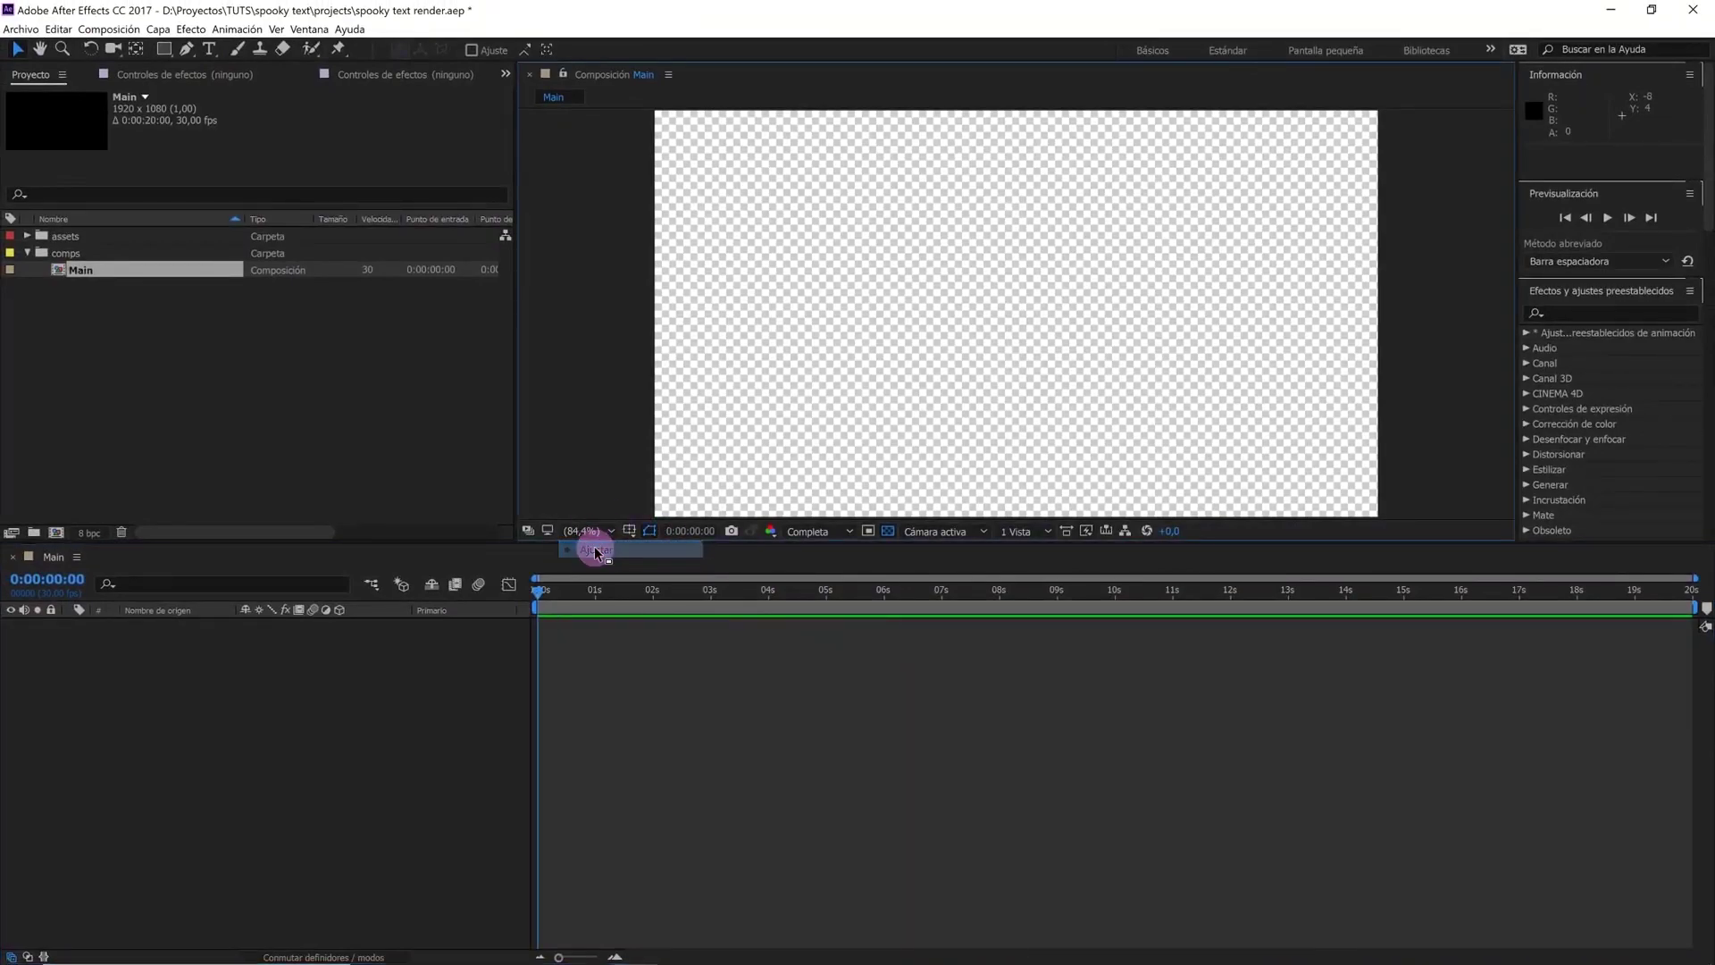
Create a second composition named Background inside the comps folder
left_click(67, 255)
left_click(115, 32)
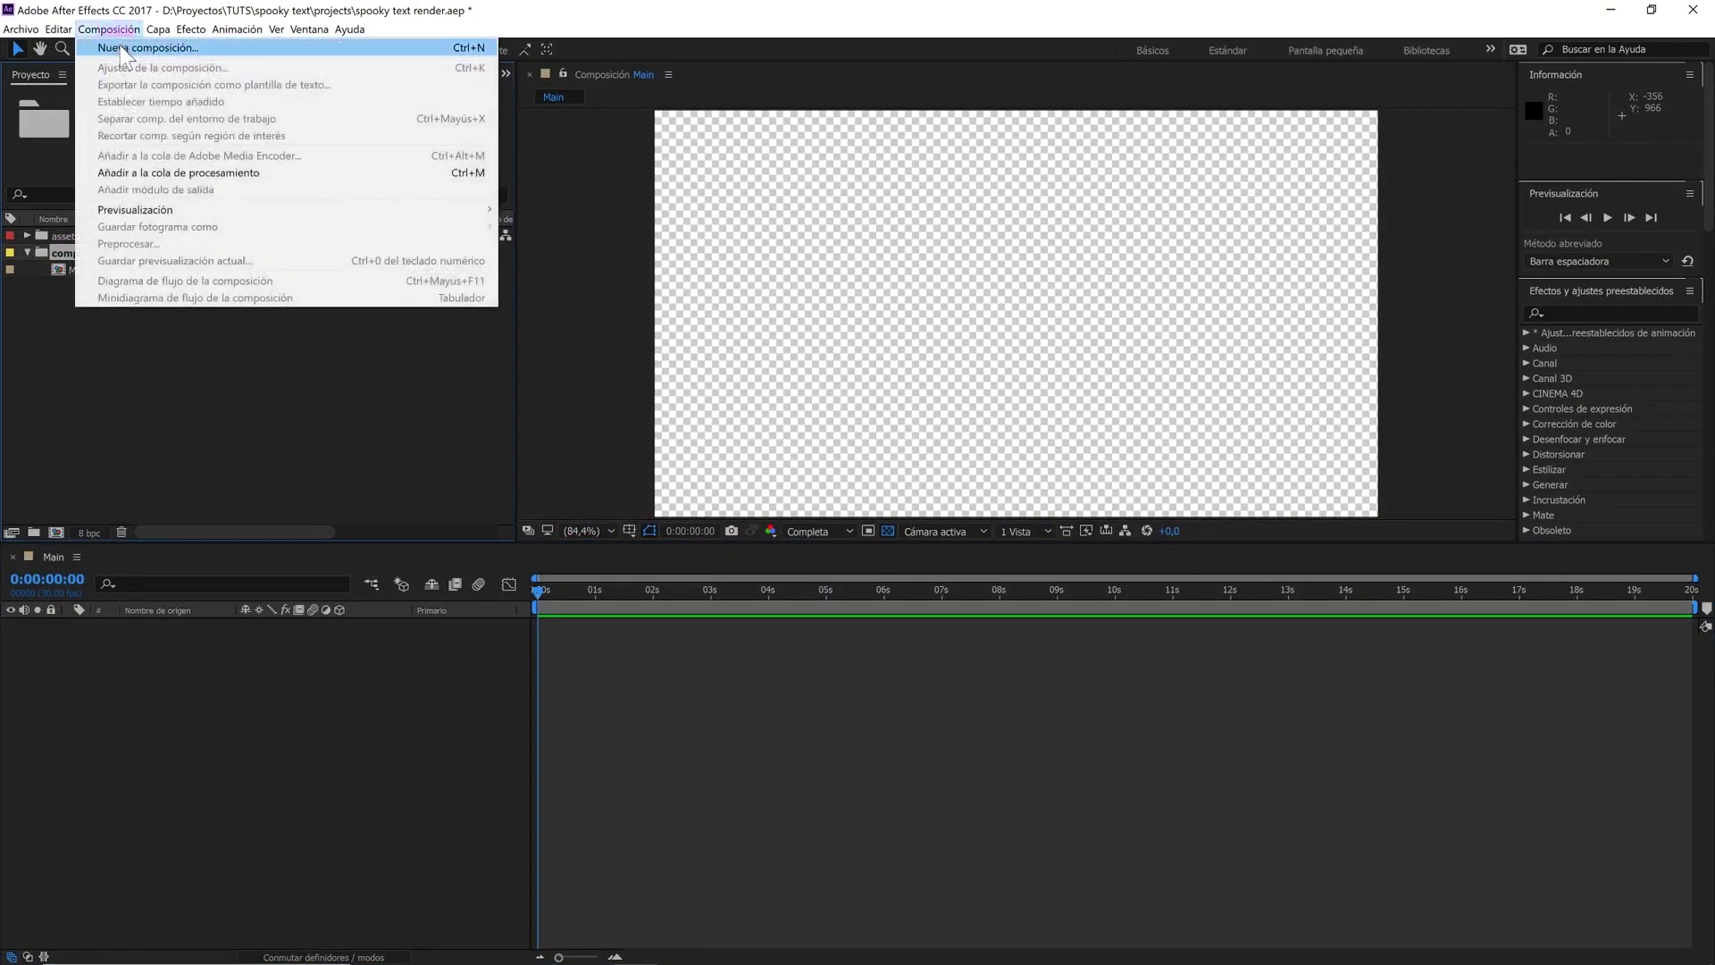
left_click(148, 52)
type("Background")
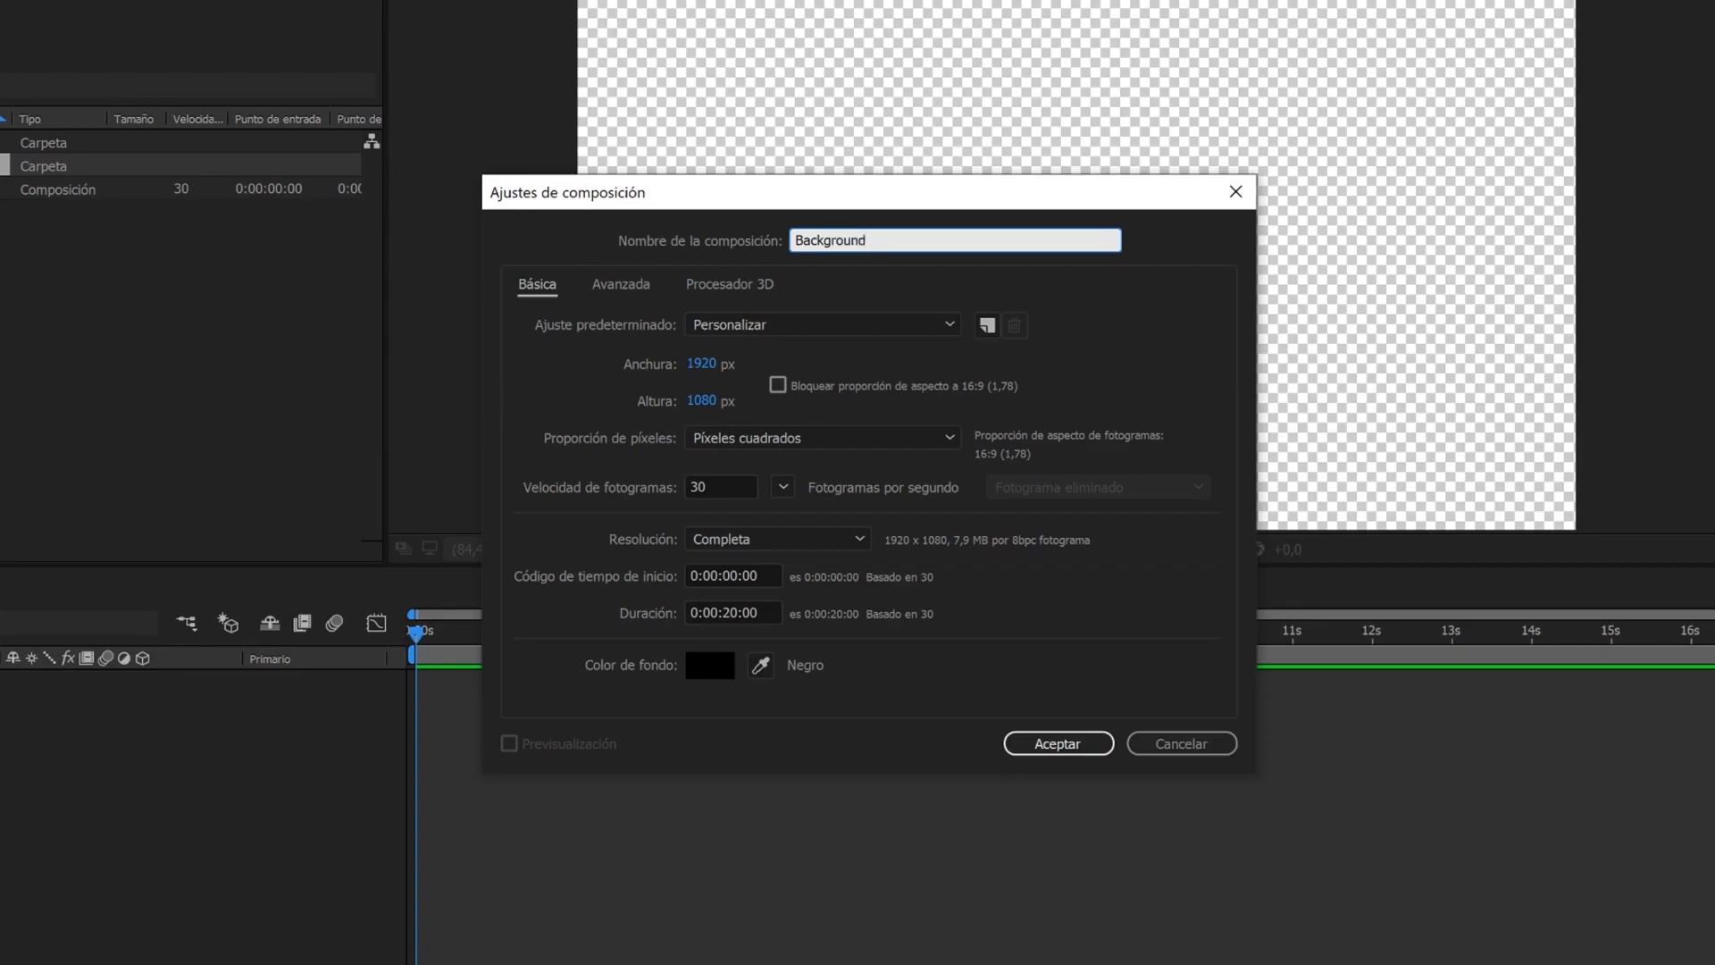
left_click(1058, 747)
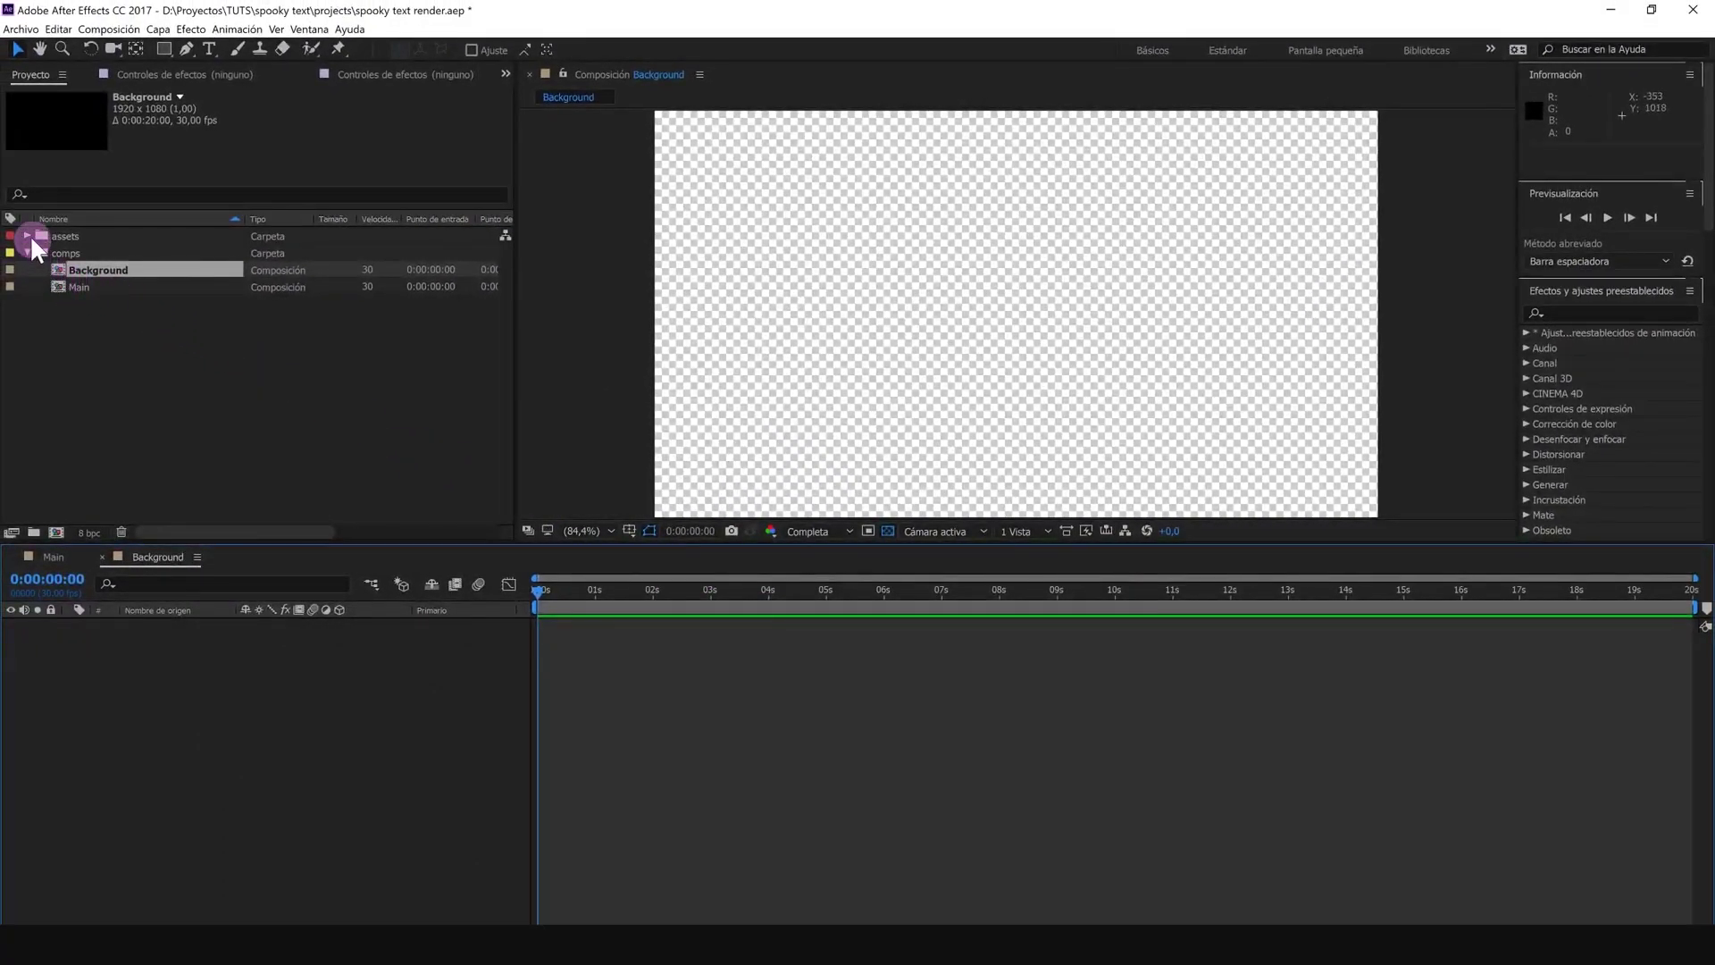
Add Background.png and then BG.jpg from assets as layers in the Background comp
left_click(27, 234)
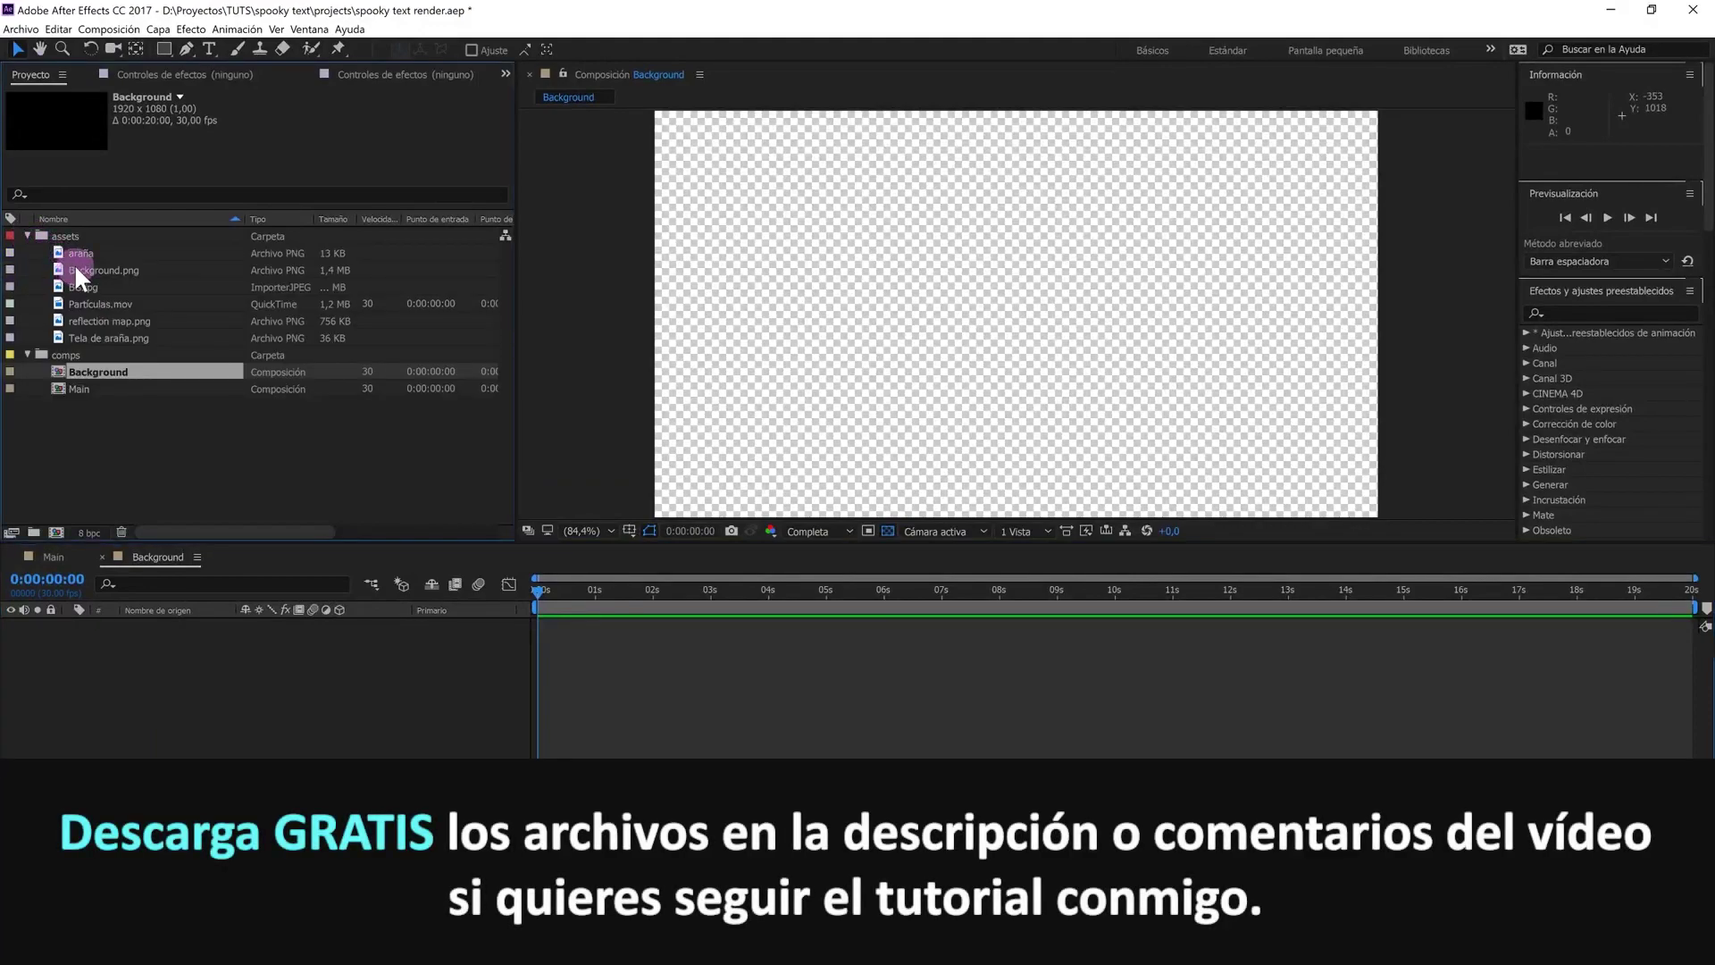
left_click_drag(76, 268, 141, 643)
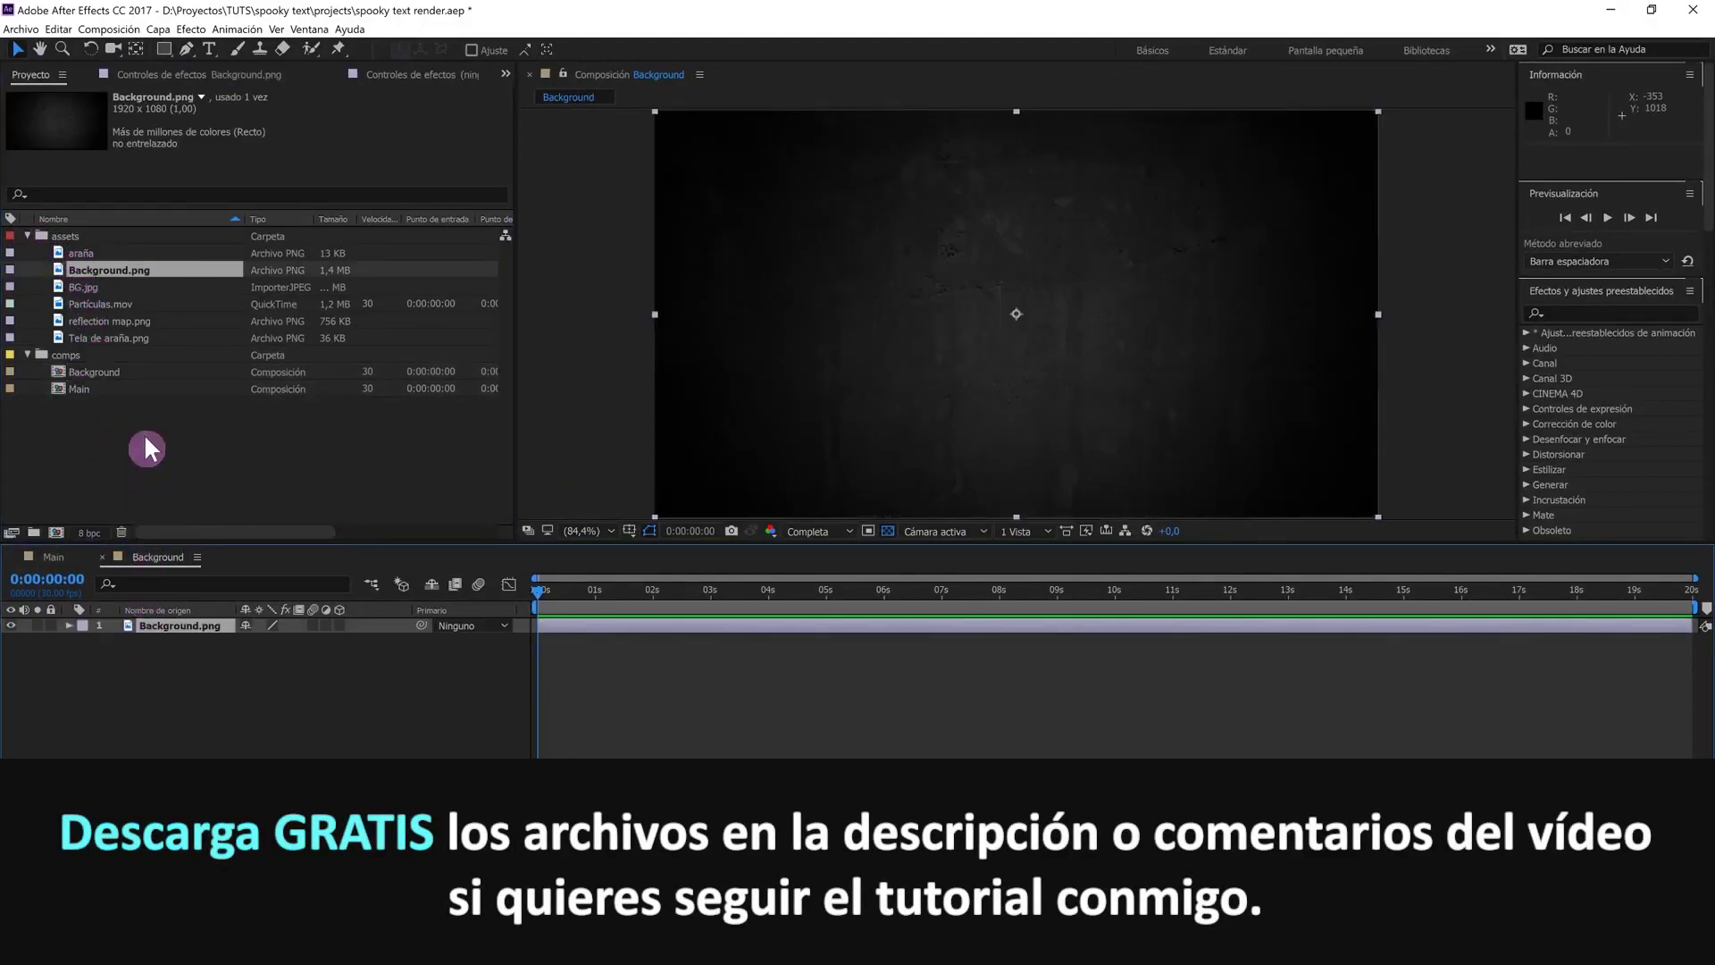
mouse_move(85, 286)
left_mouse_down()
mouse_move(160, 630)
mouse_move(154, 617)
left_mouse_up()
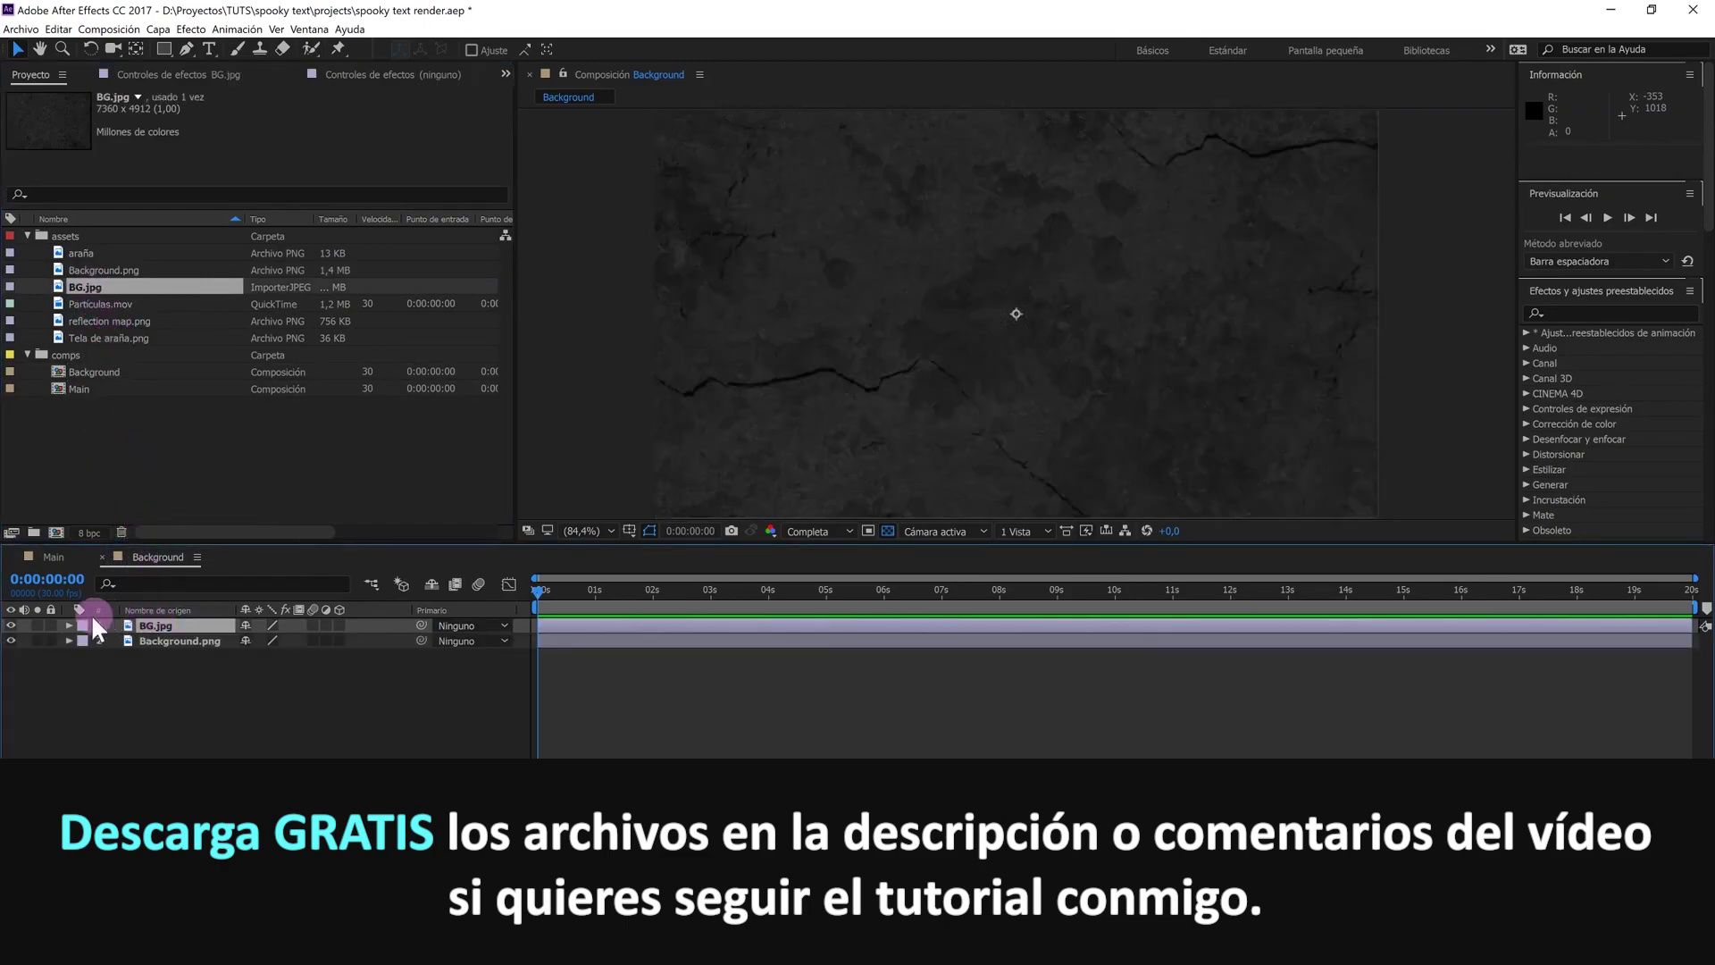
Scale the BG.jpg layer to 27%
left_click(69, 625)
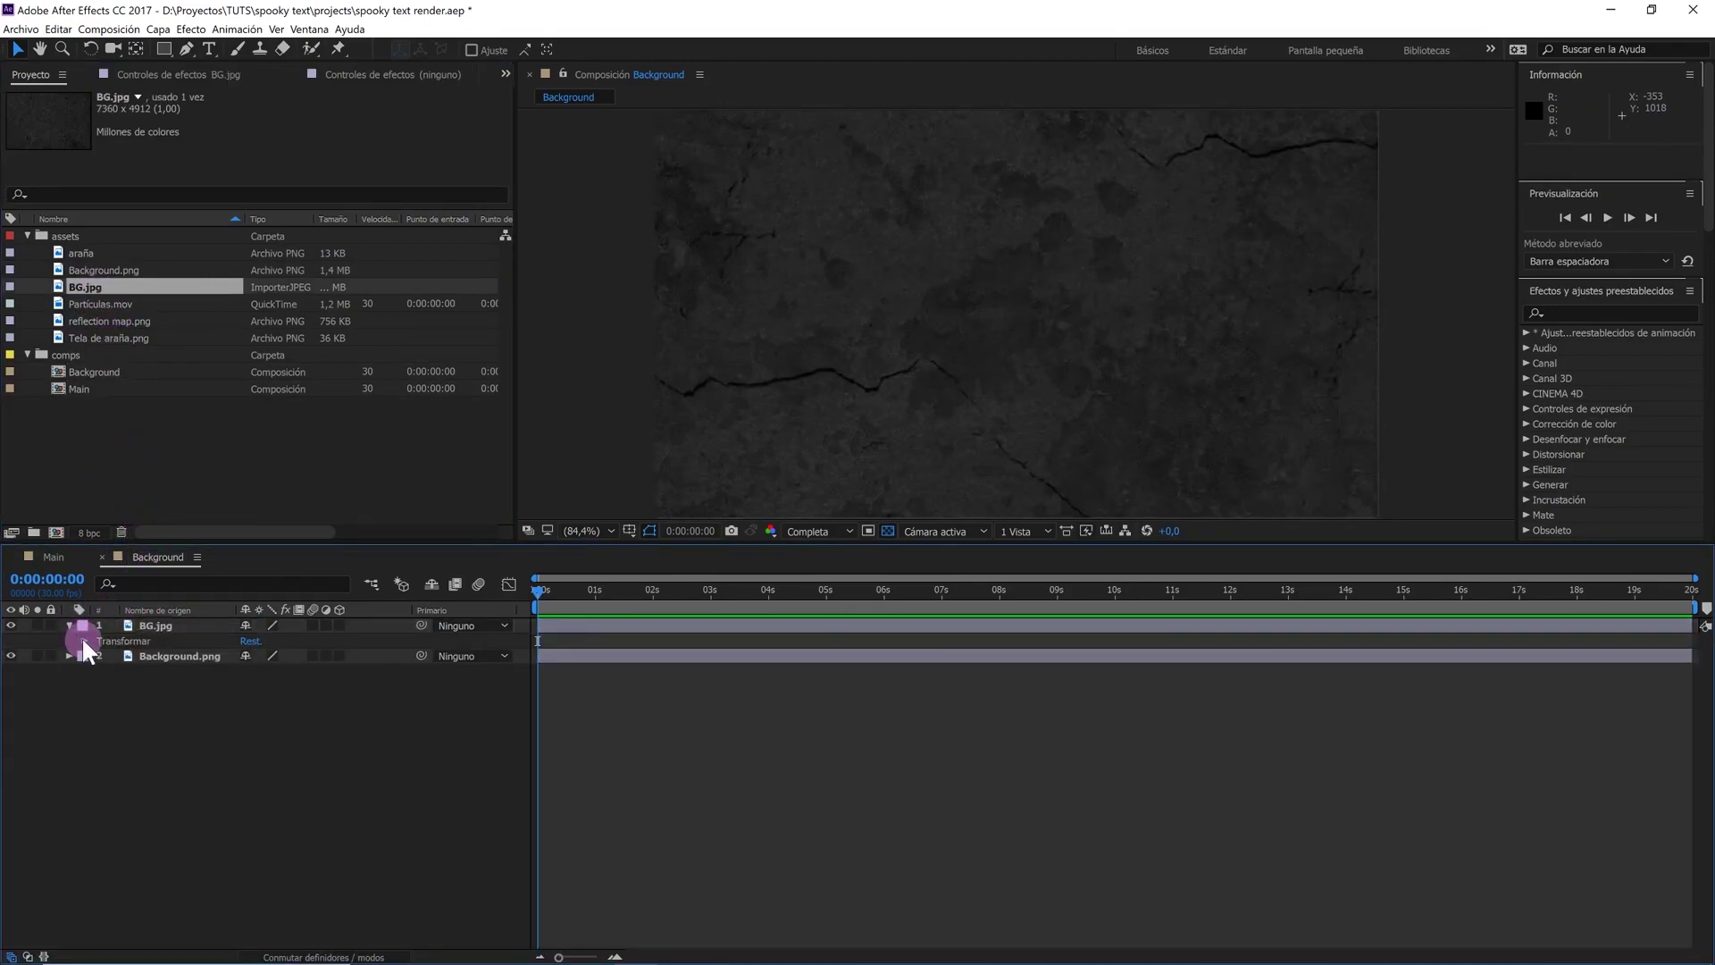
left_click(84, 641)
left_click_drag(285, 686, 258, 700)
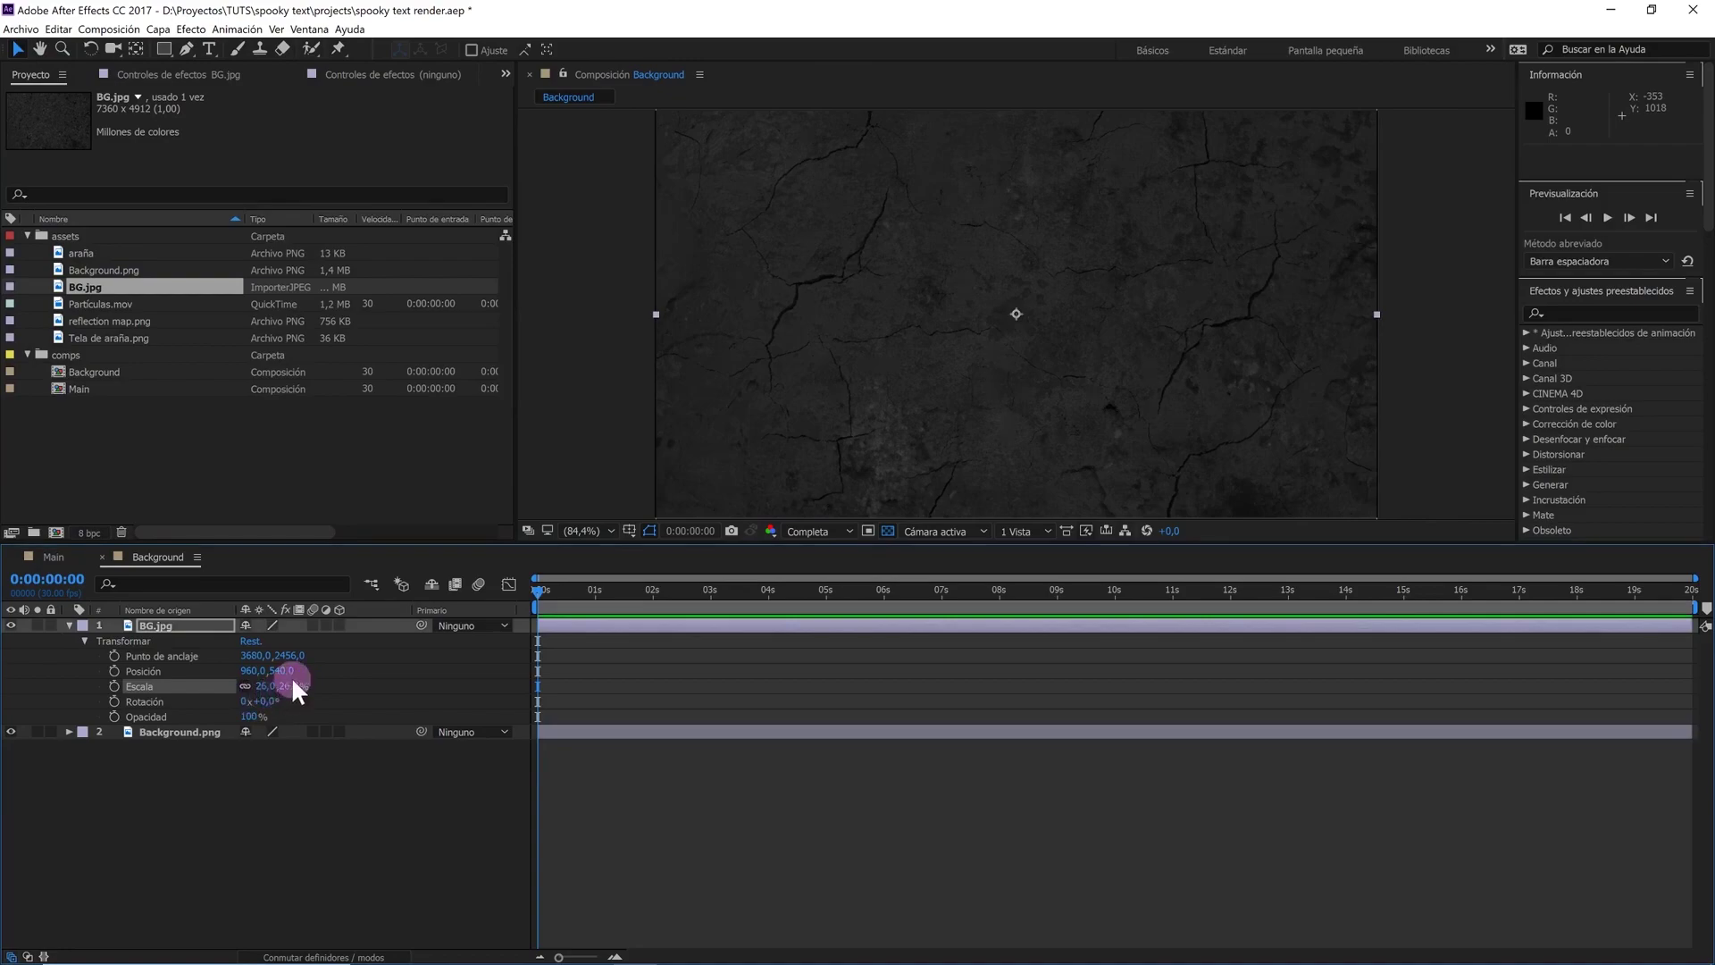
left_click(287, 686)
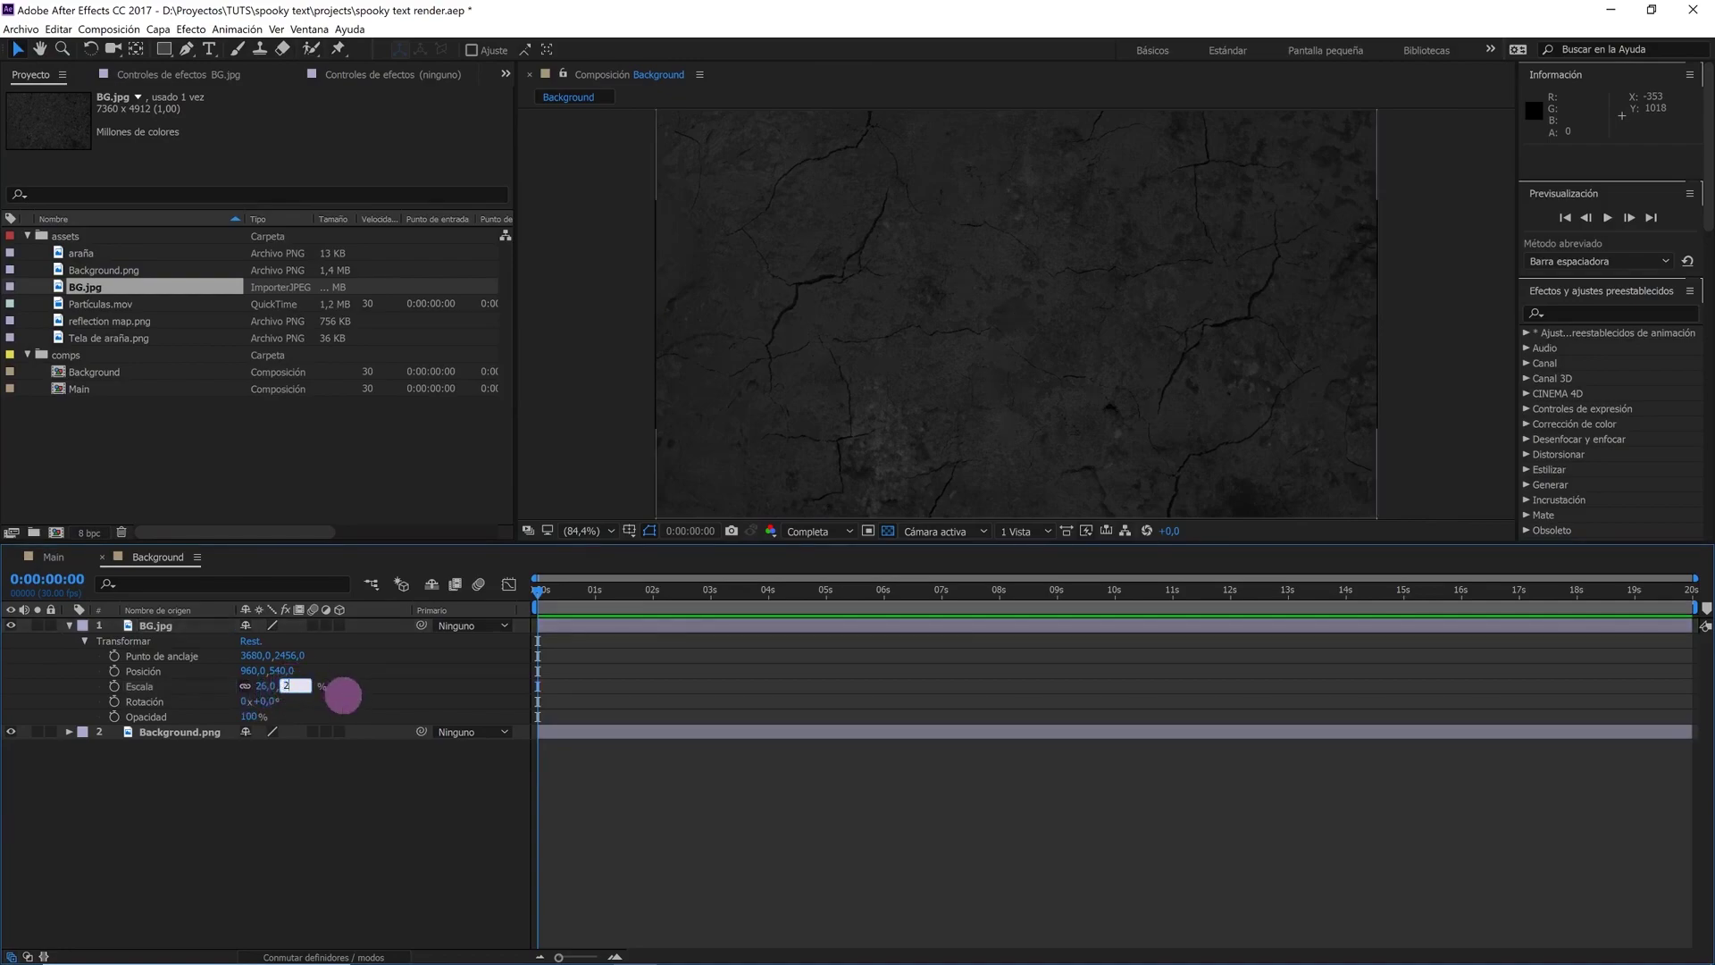
type("27")
key("Return")
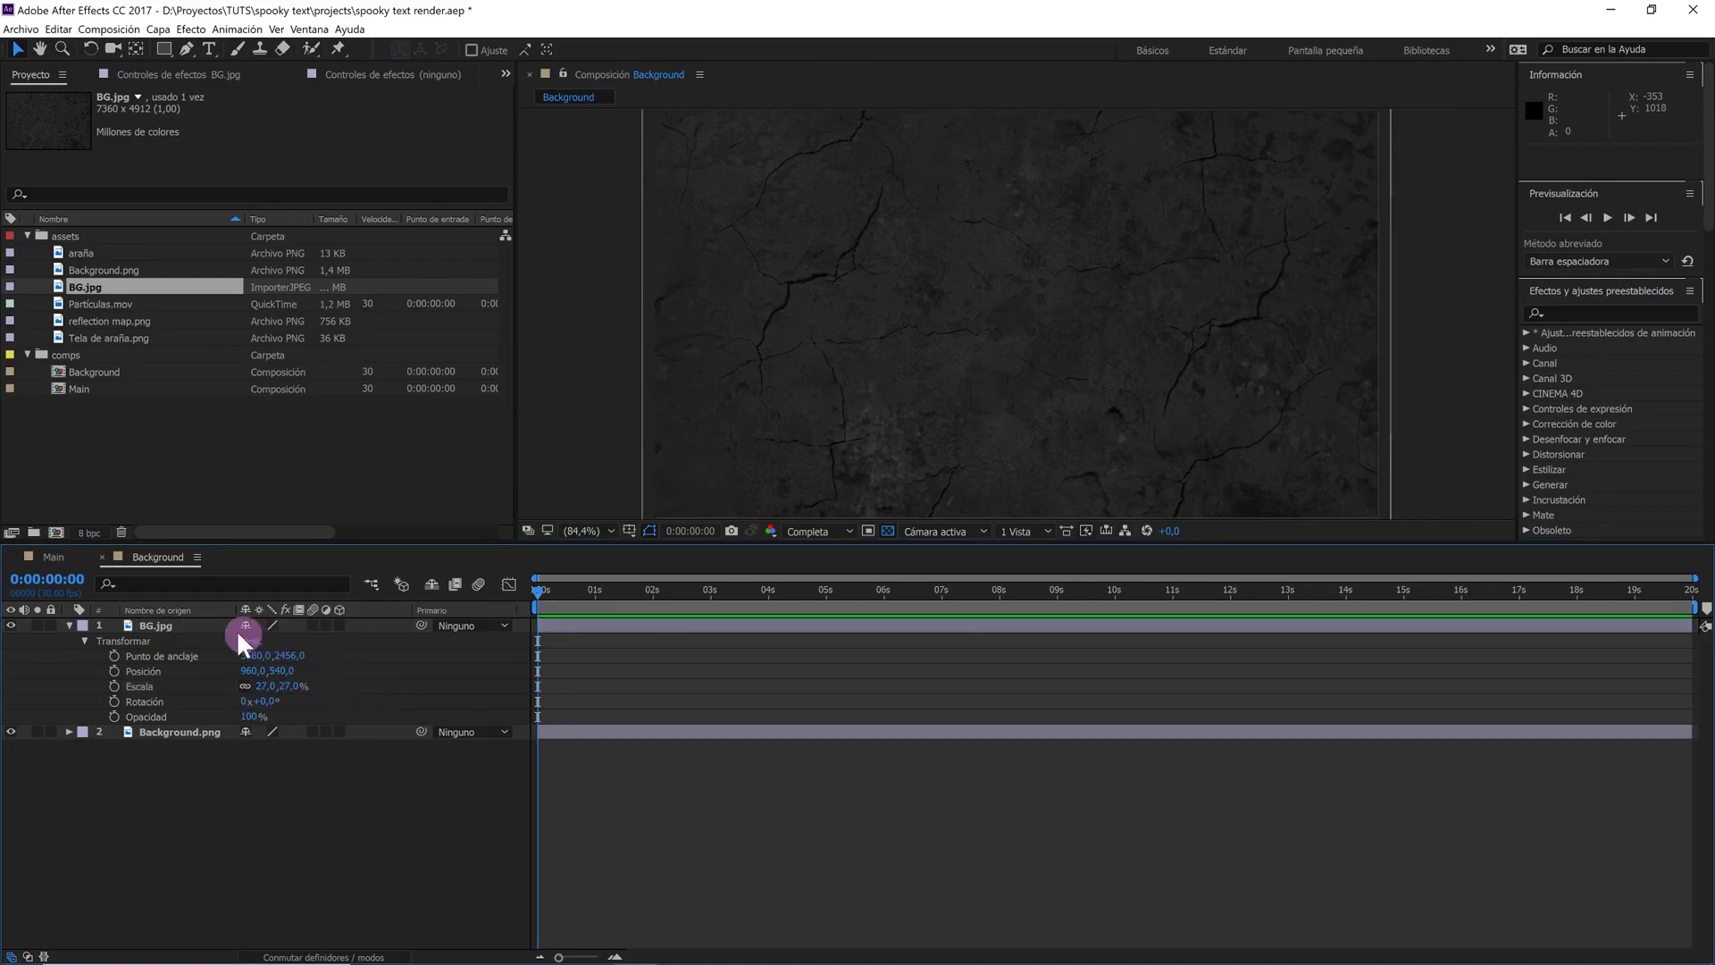
left_click(203, 624)
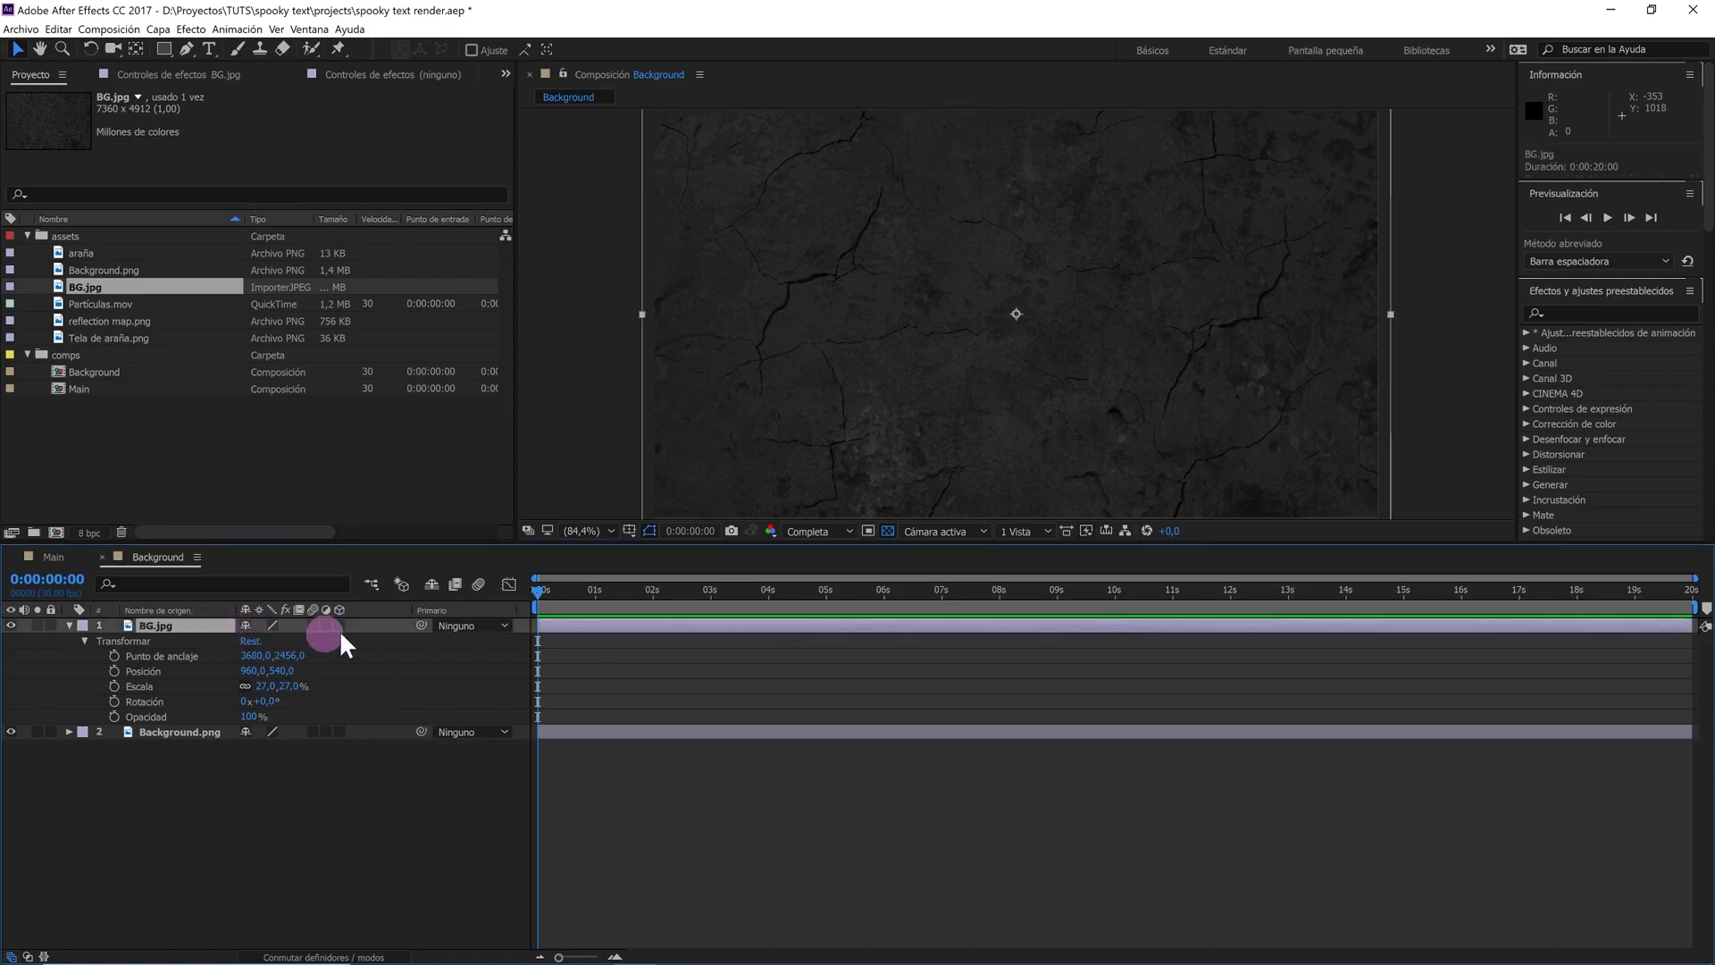
Apply Niveles (Levels) to BG.jpg with input black 7 and input white 41
left_click(1554, 323)
type("niv")
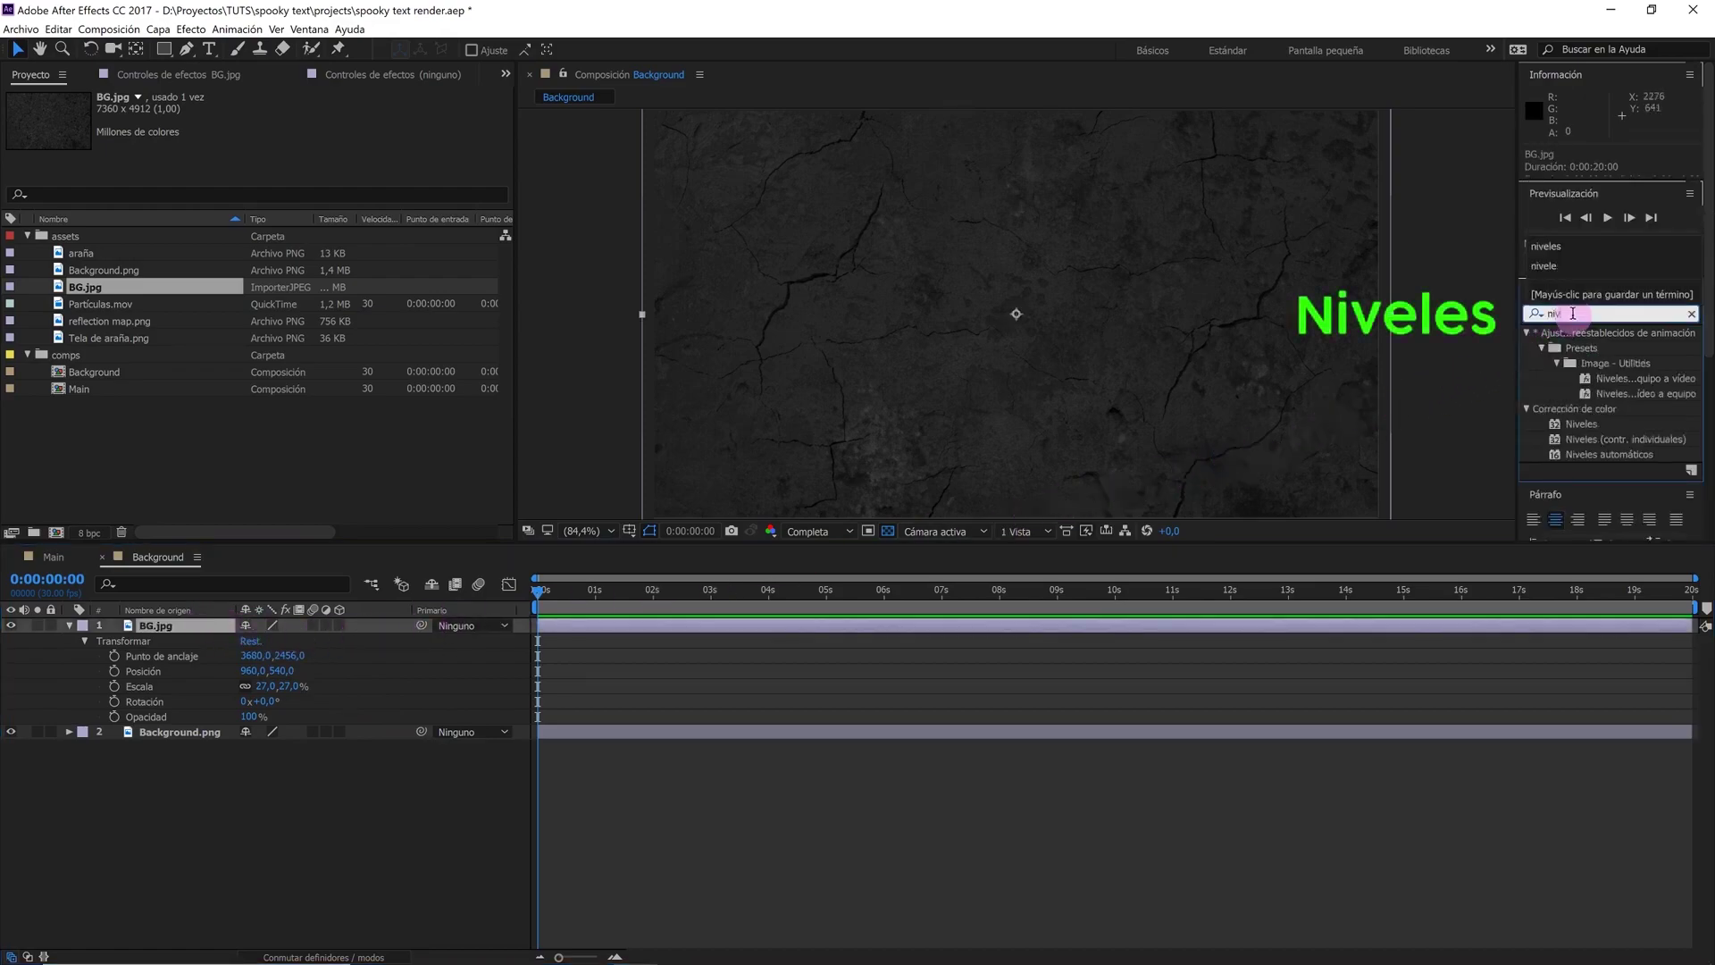
type("eles")
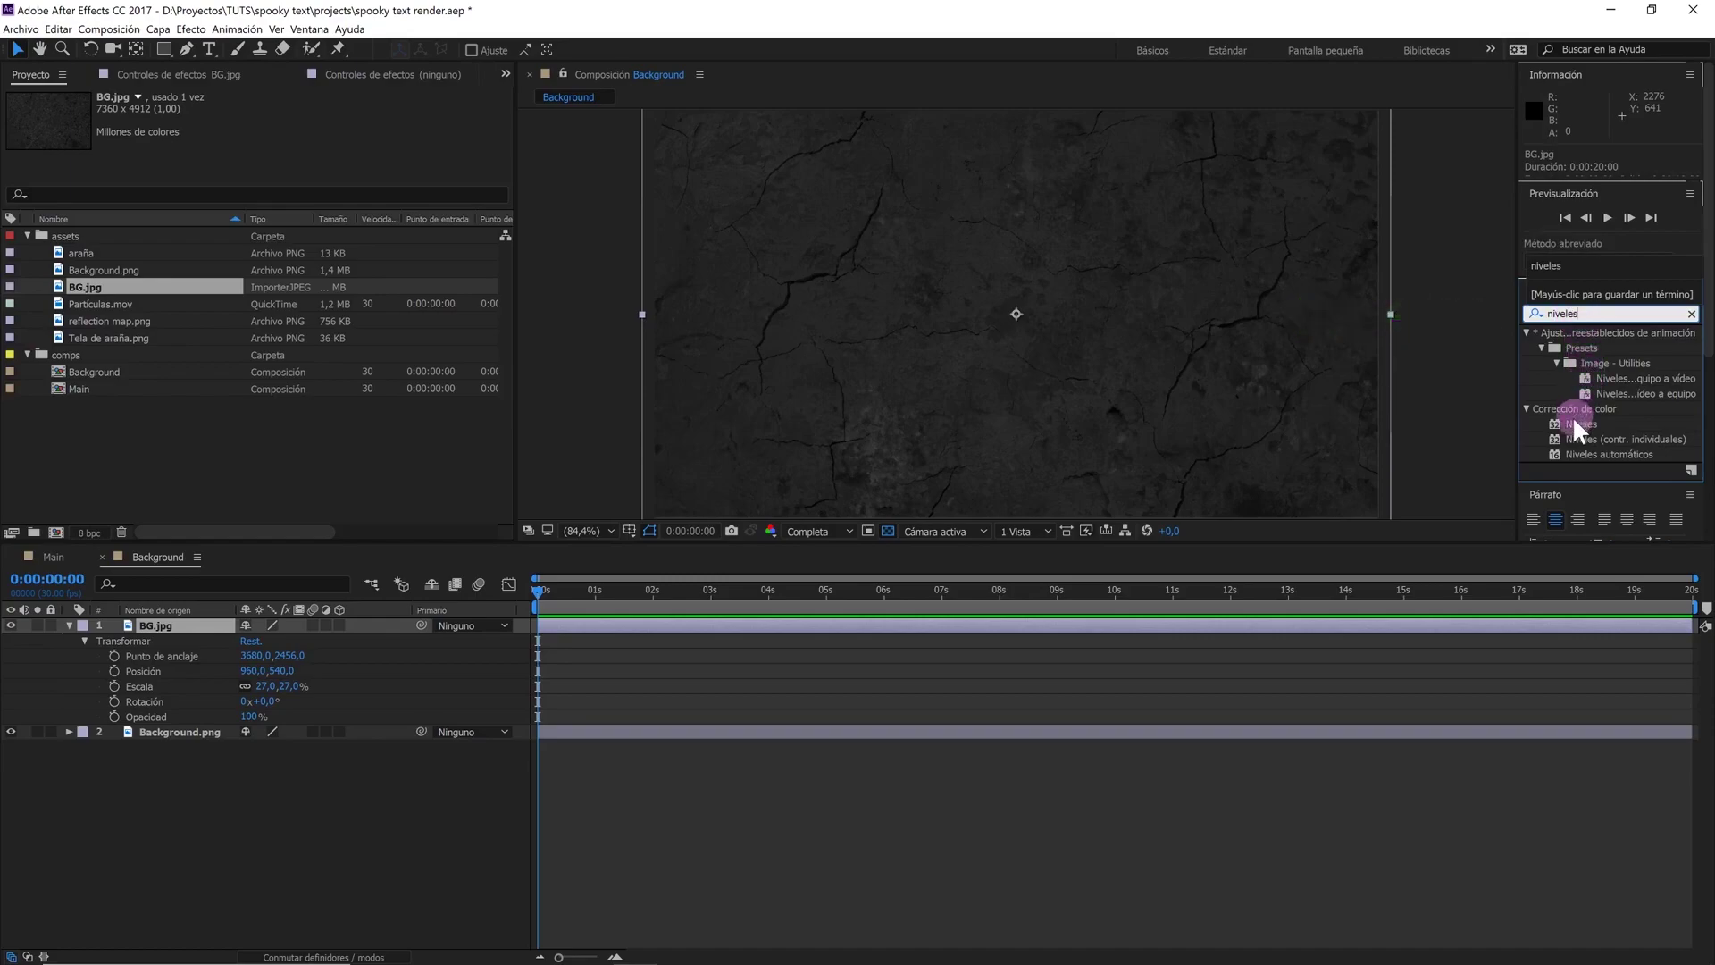
left_click(1576, 425)
left_click_drag(1572, 427, 197, 631)
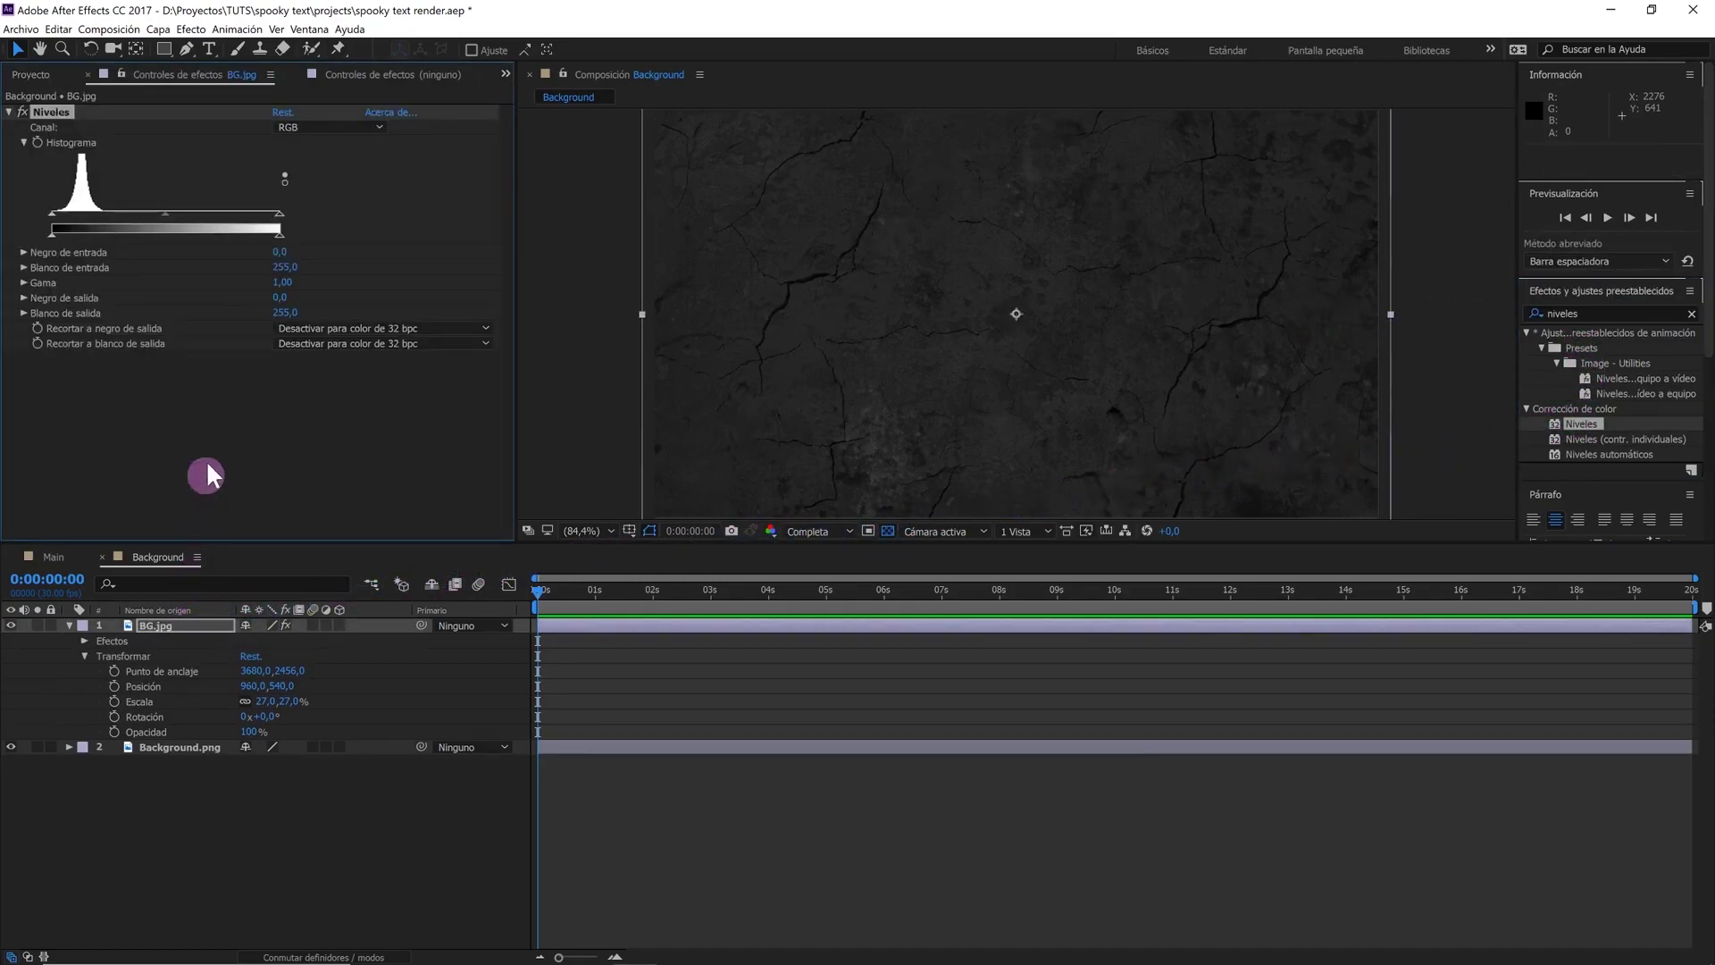
left_click_drag(279, 214, 88, 214)
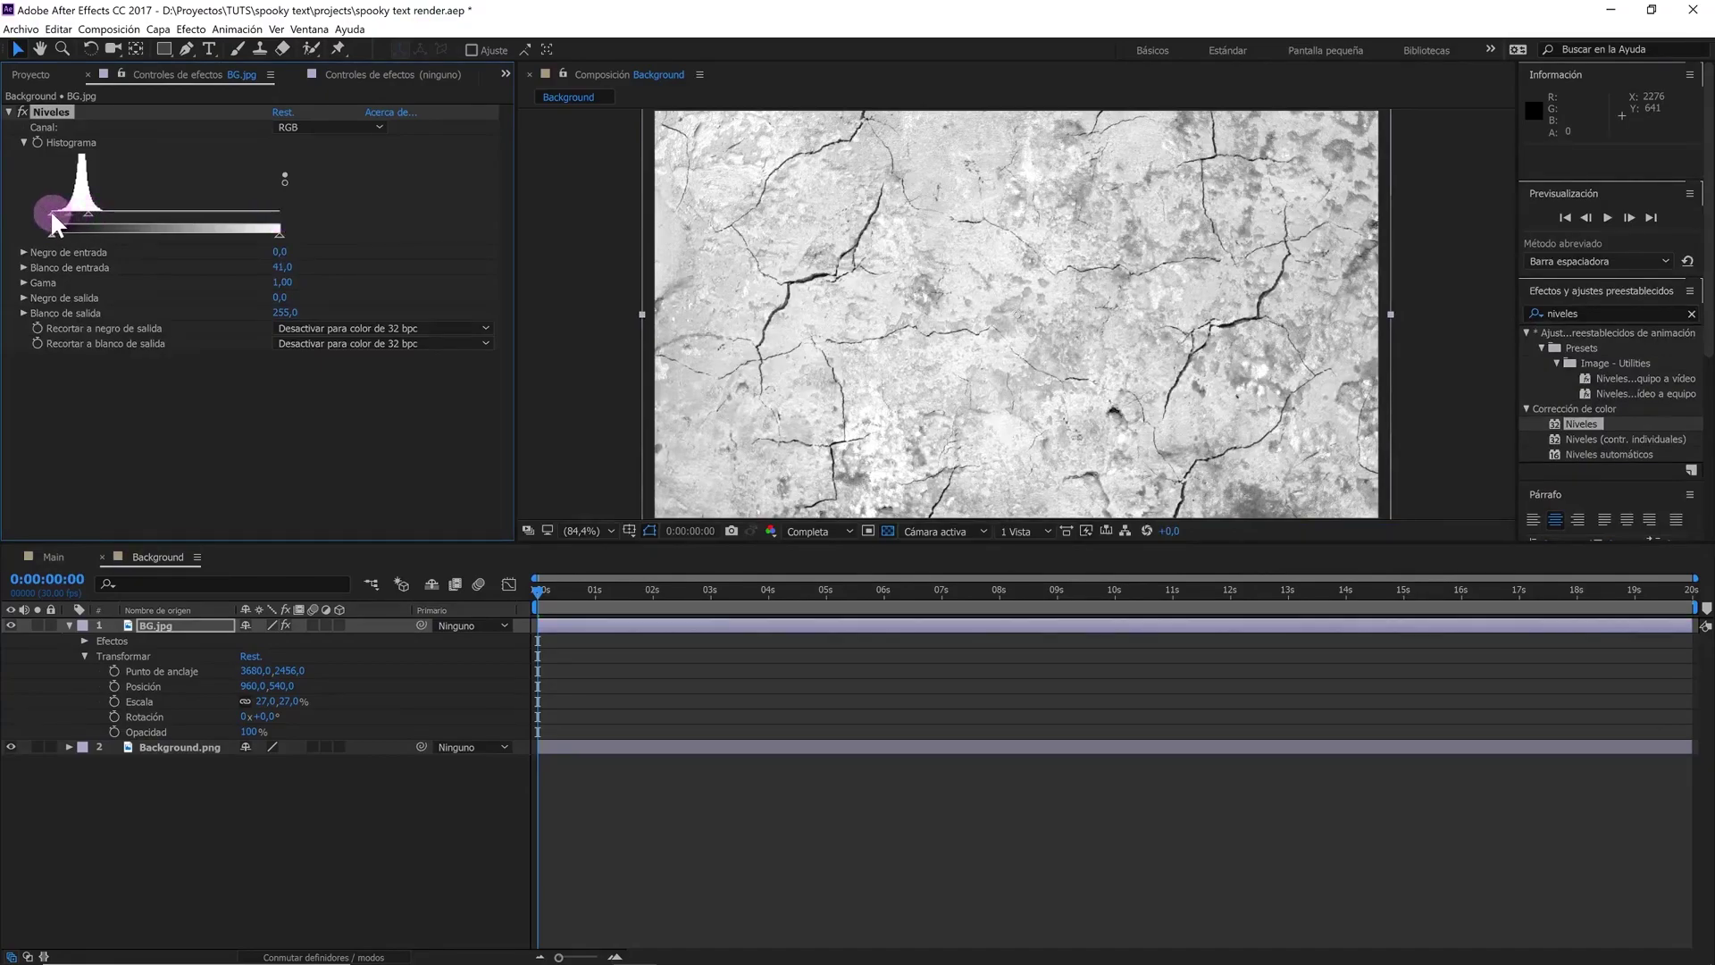
left_click_drag(57, 213, 56, 211)
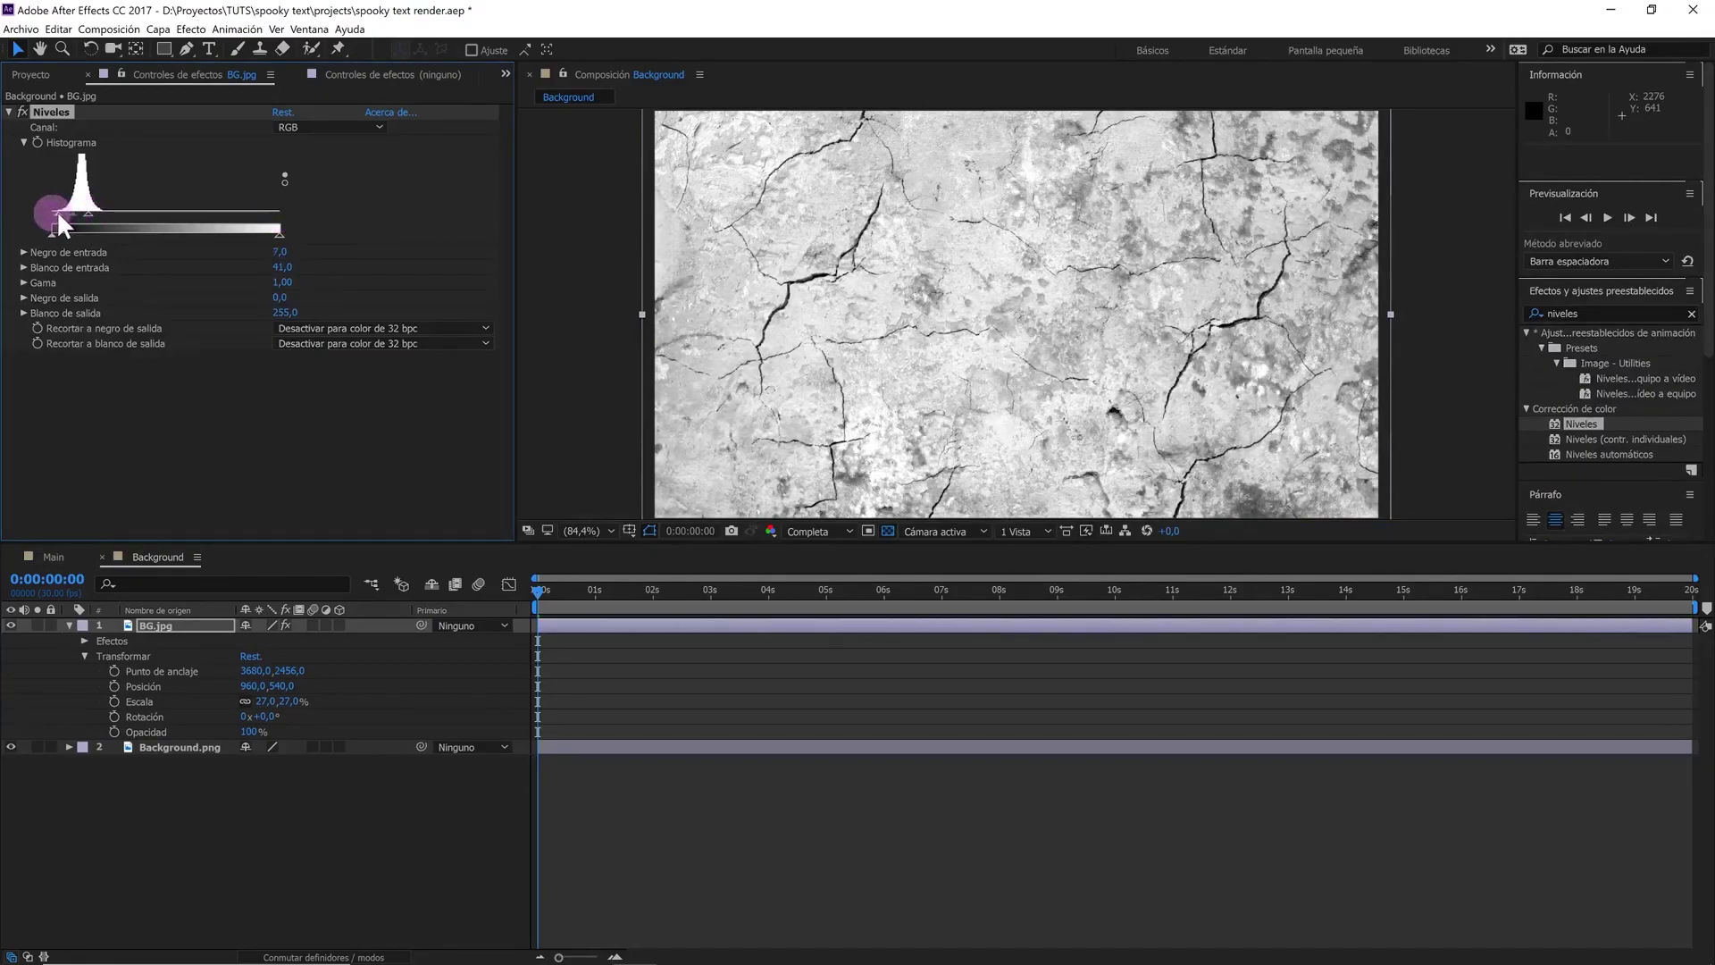
Set BG.jpg's blend mode to Multiplicar (Multiply)
left_click(177, 621)
left_click(248, 860)
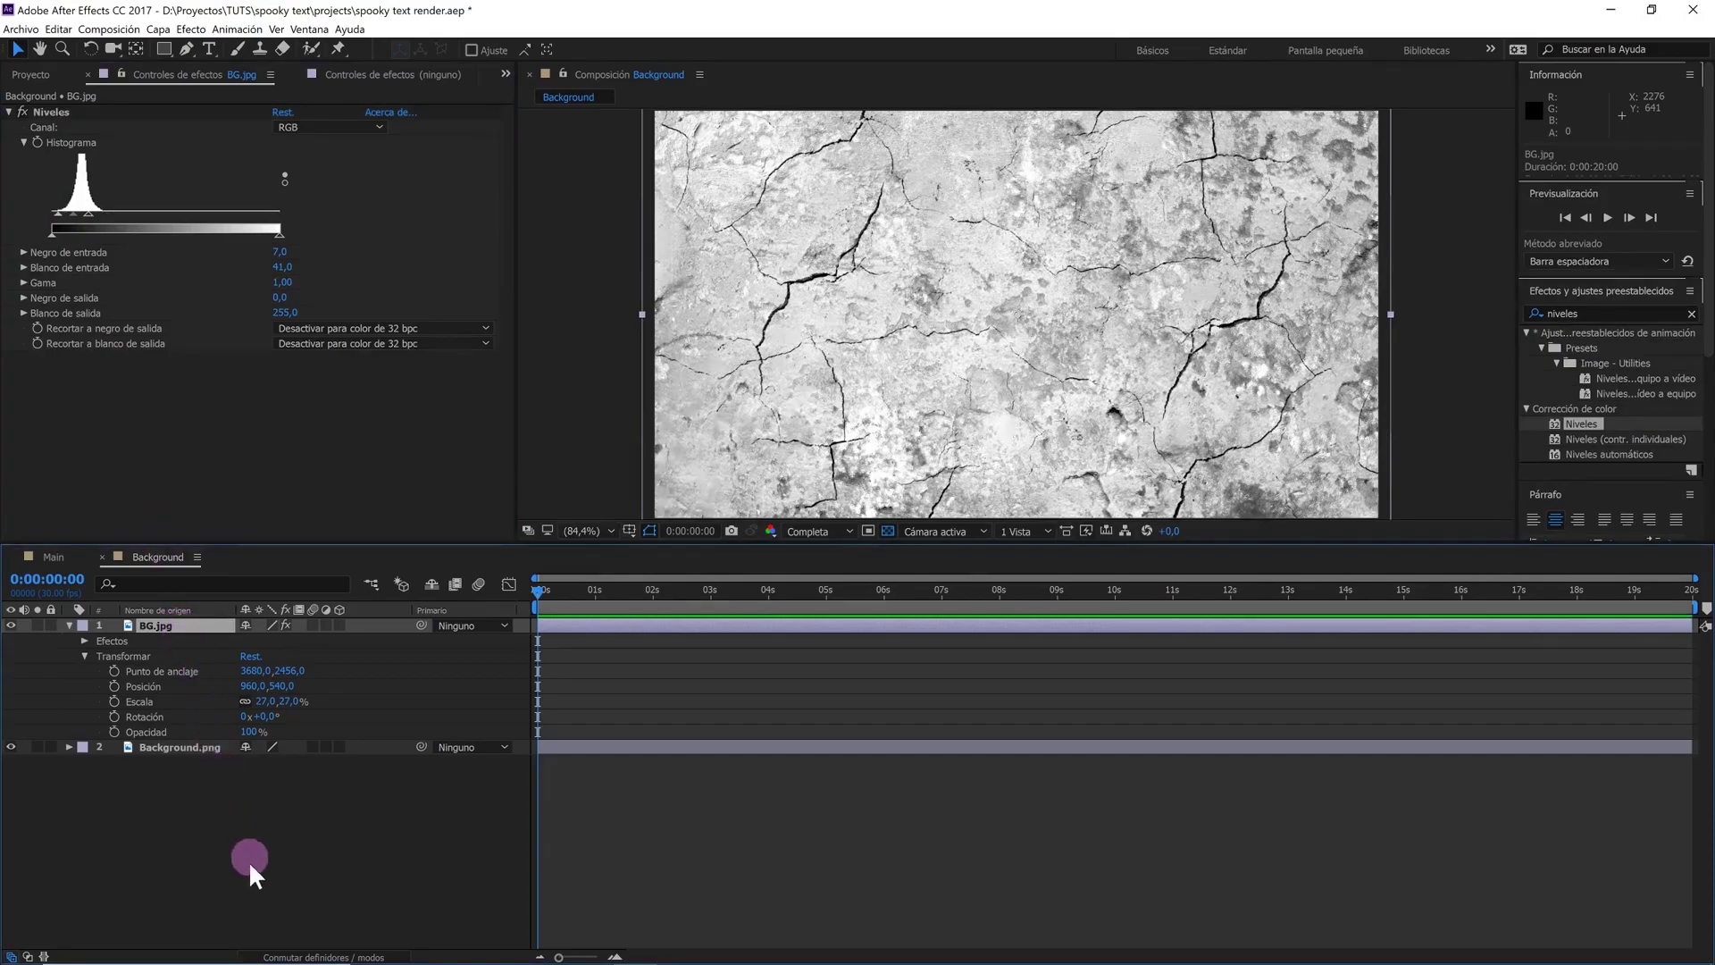
left_click(278, 956)
key("F4")
key("F4")
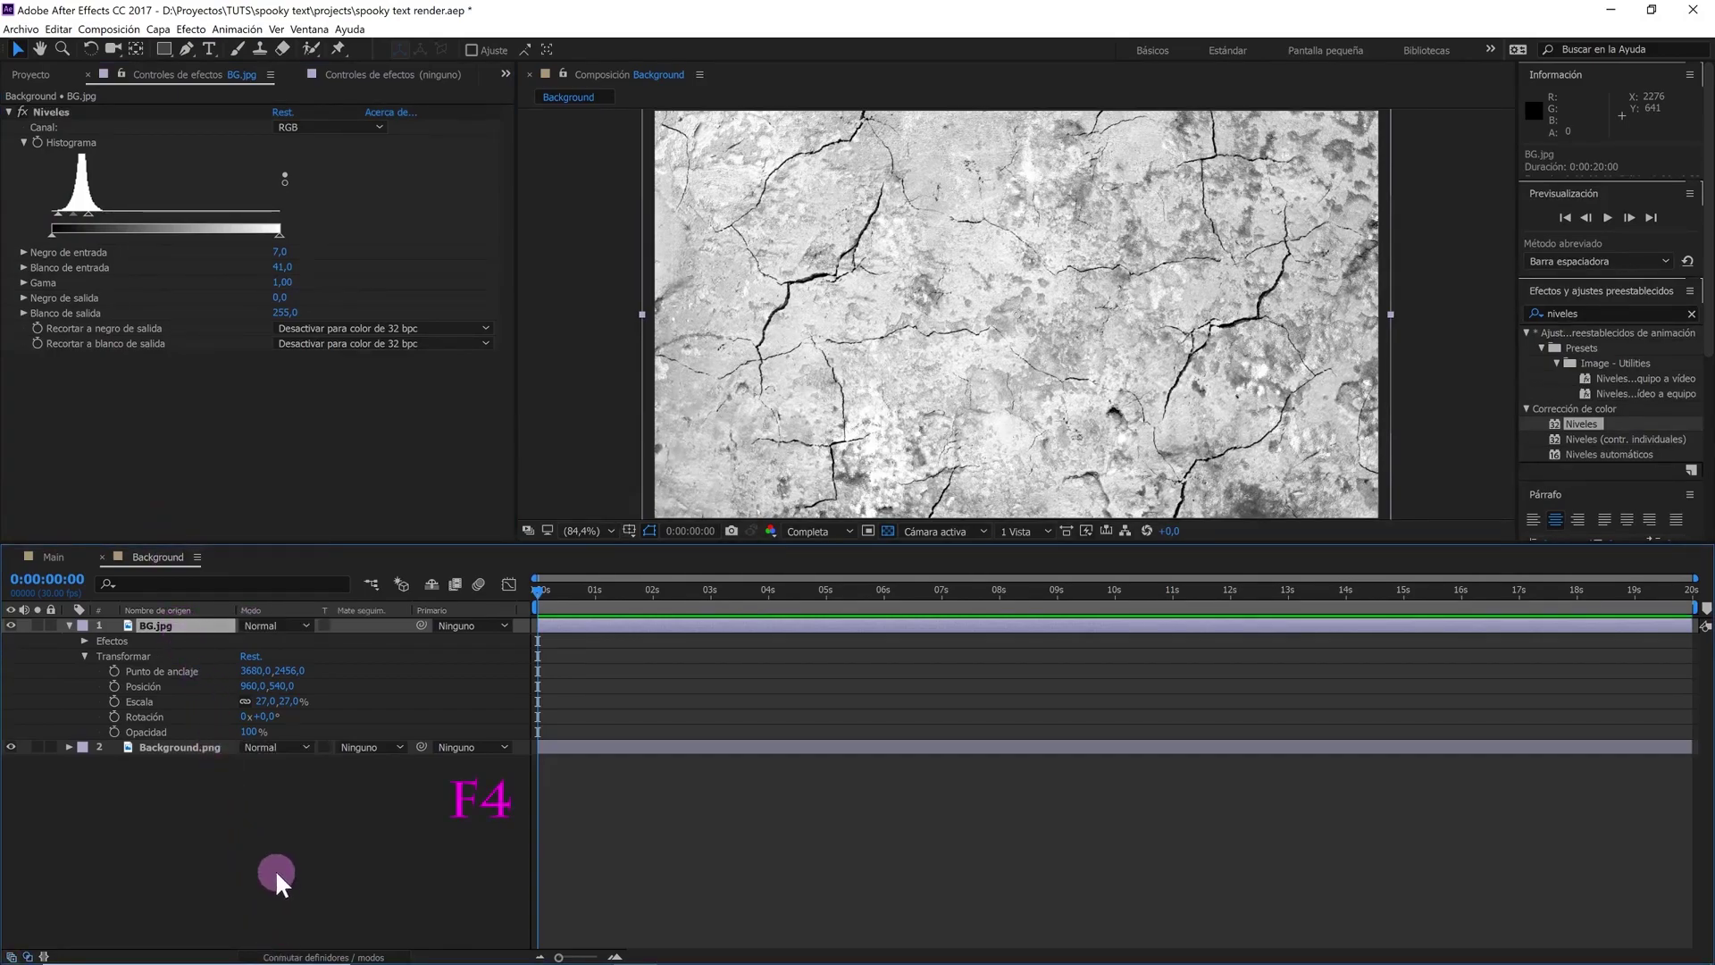
left_click(264, 623)
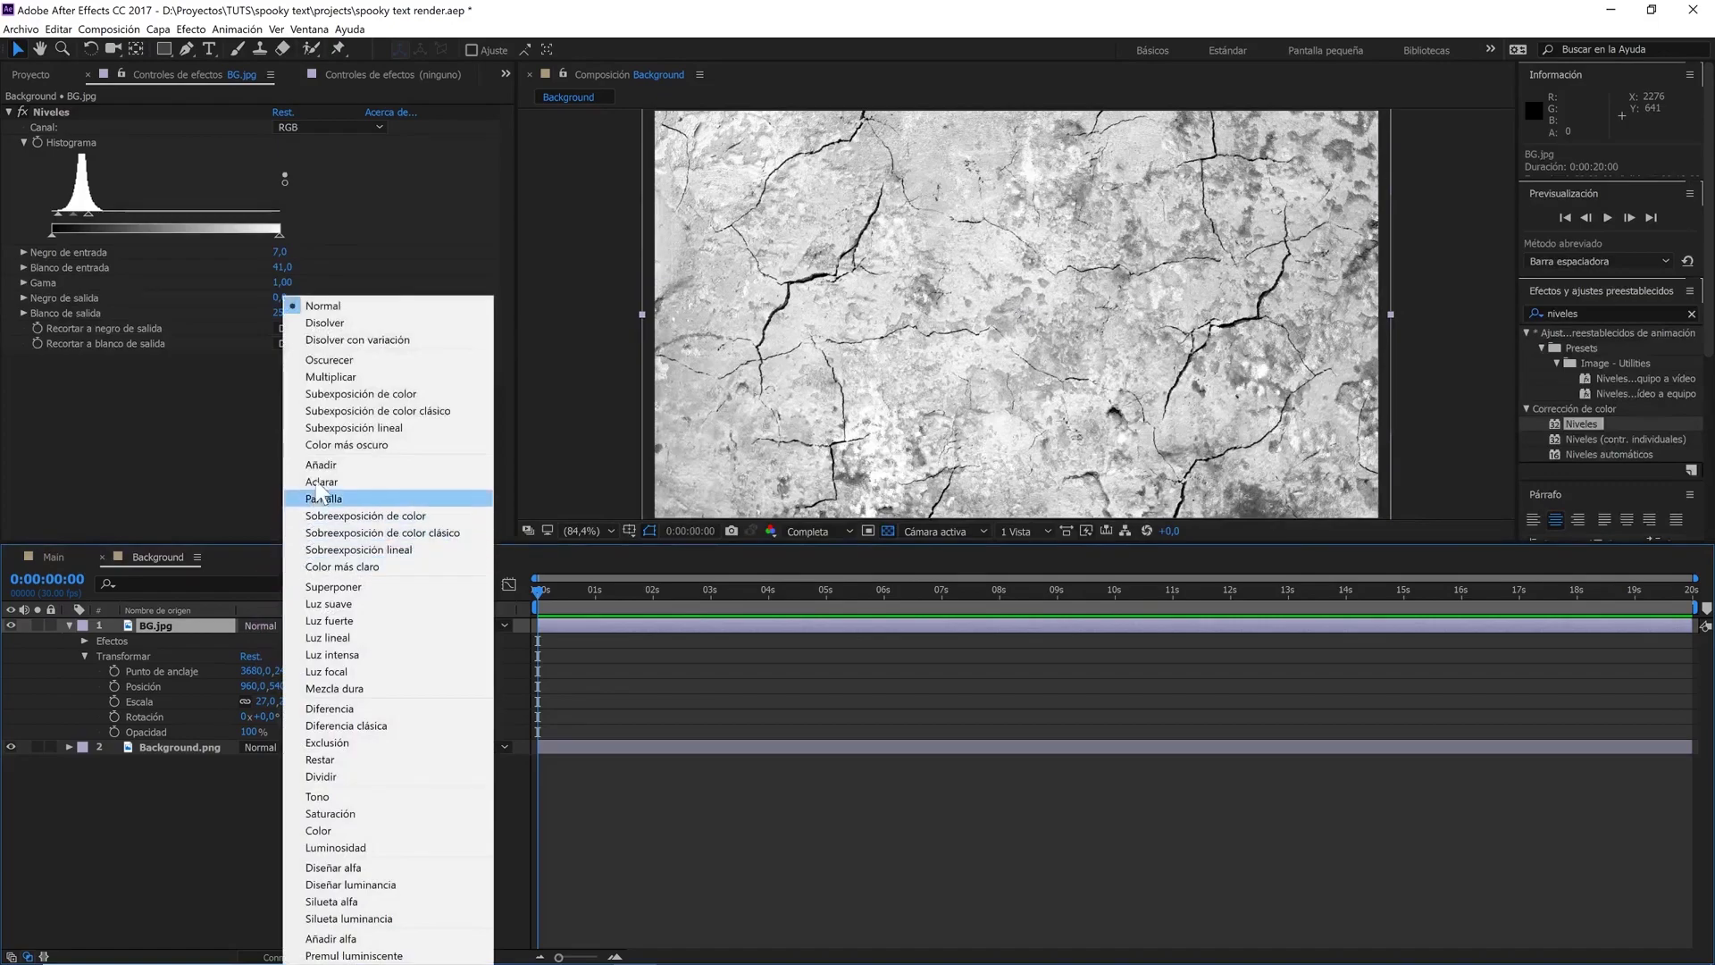
left_click(346, 376)
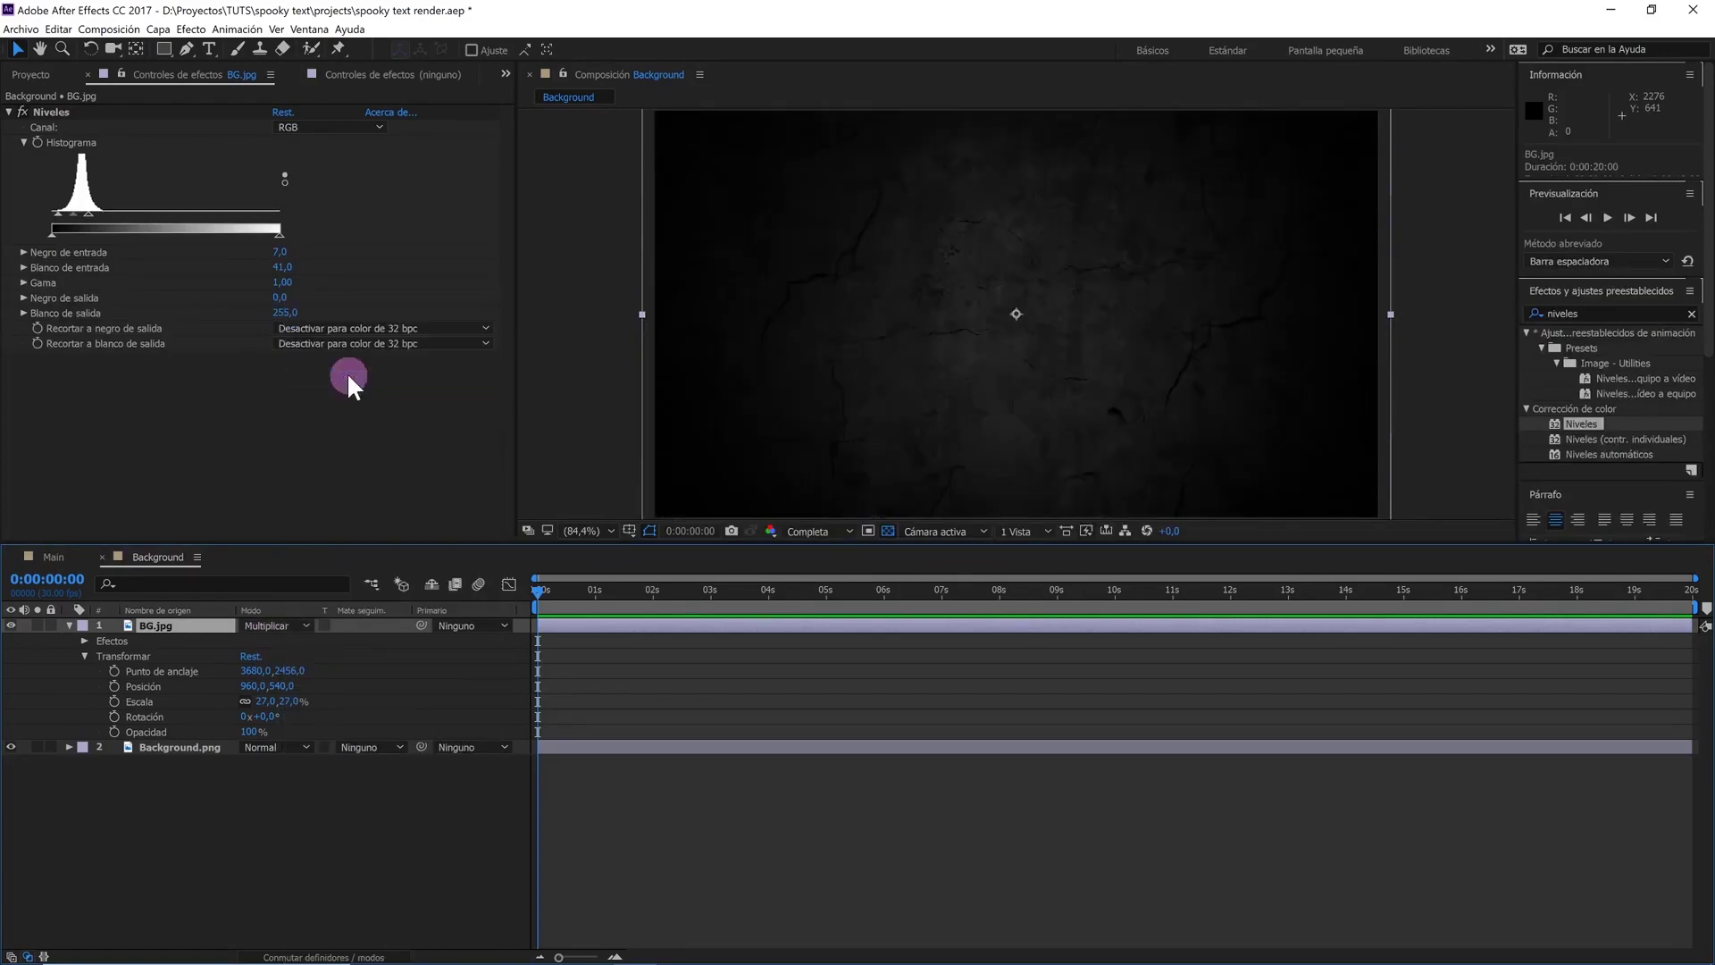
Toggle BG.jpg's visibility to compare the result, then collapse its properties
left_click(9, 111)
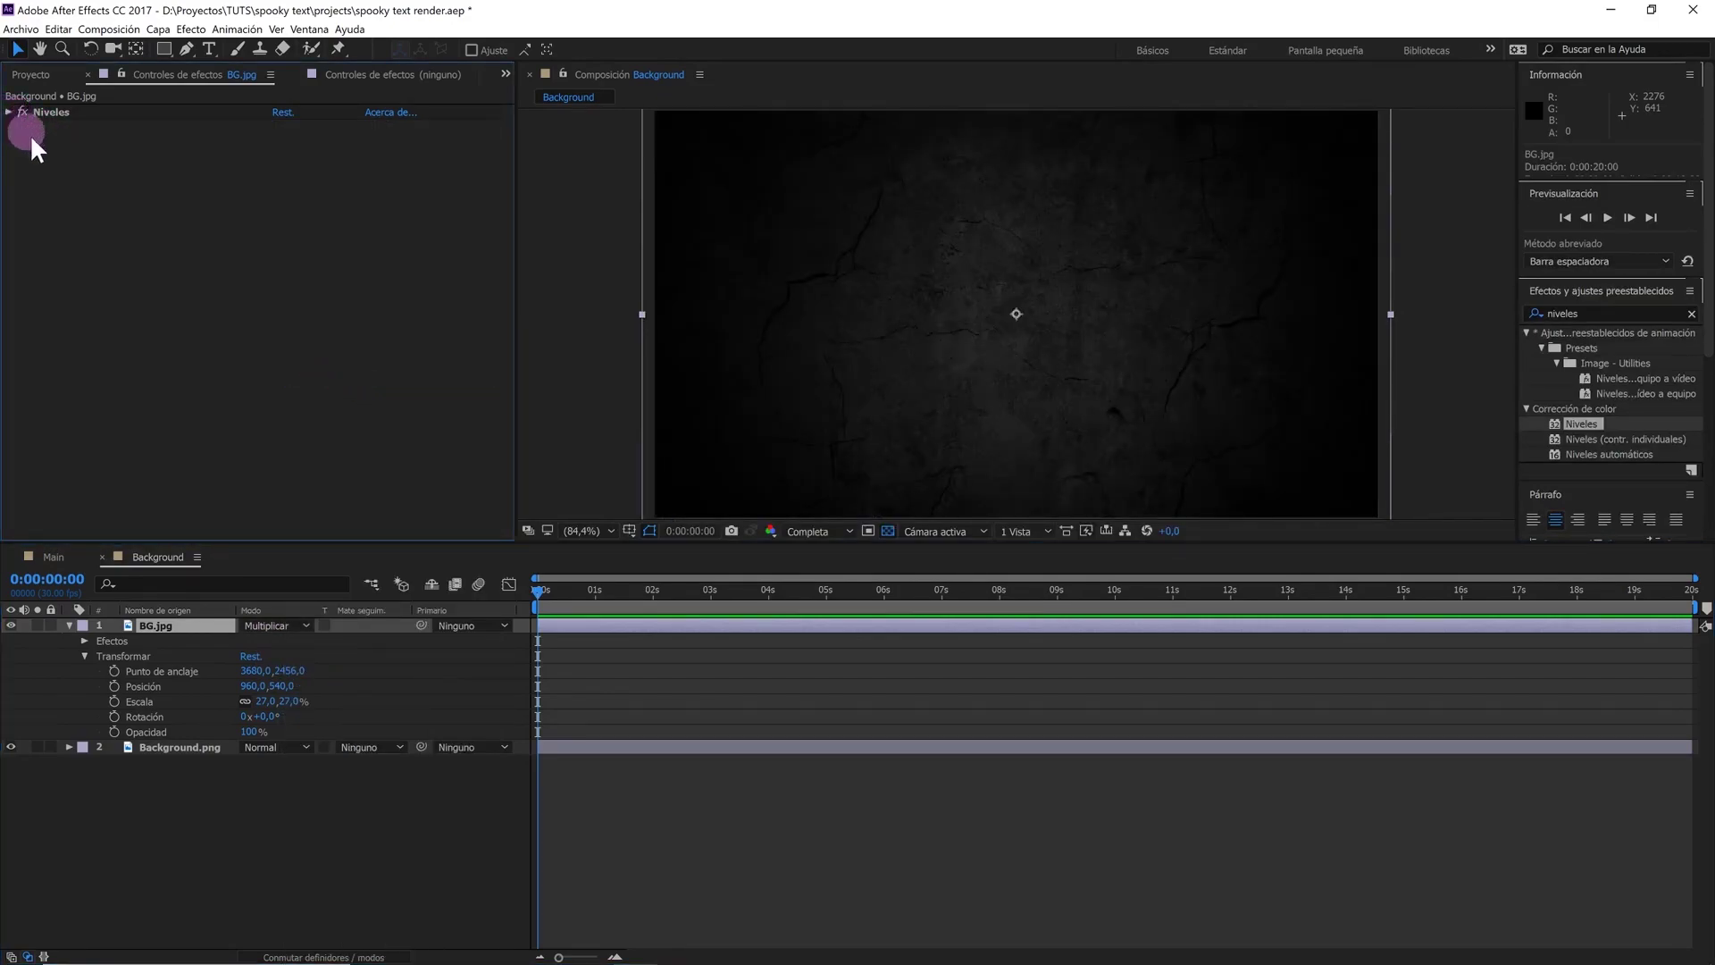
left_click(11, 625)
left_click(10, 626)
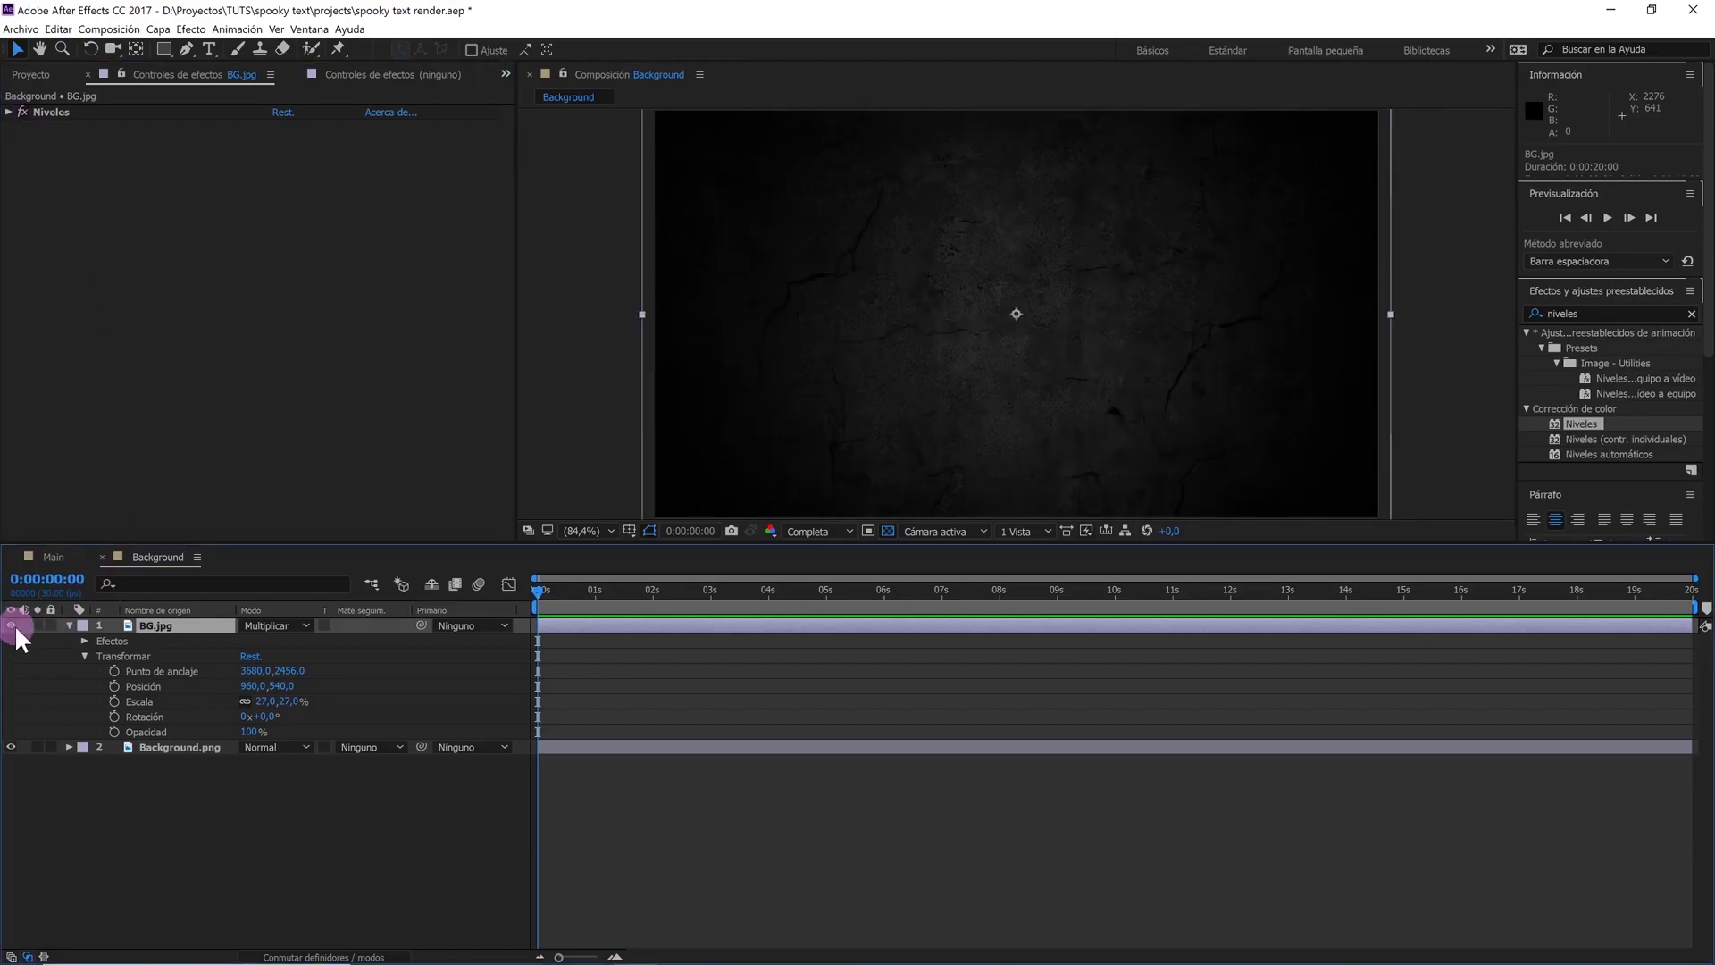
left_click(68, 625)
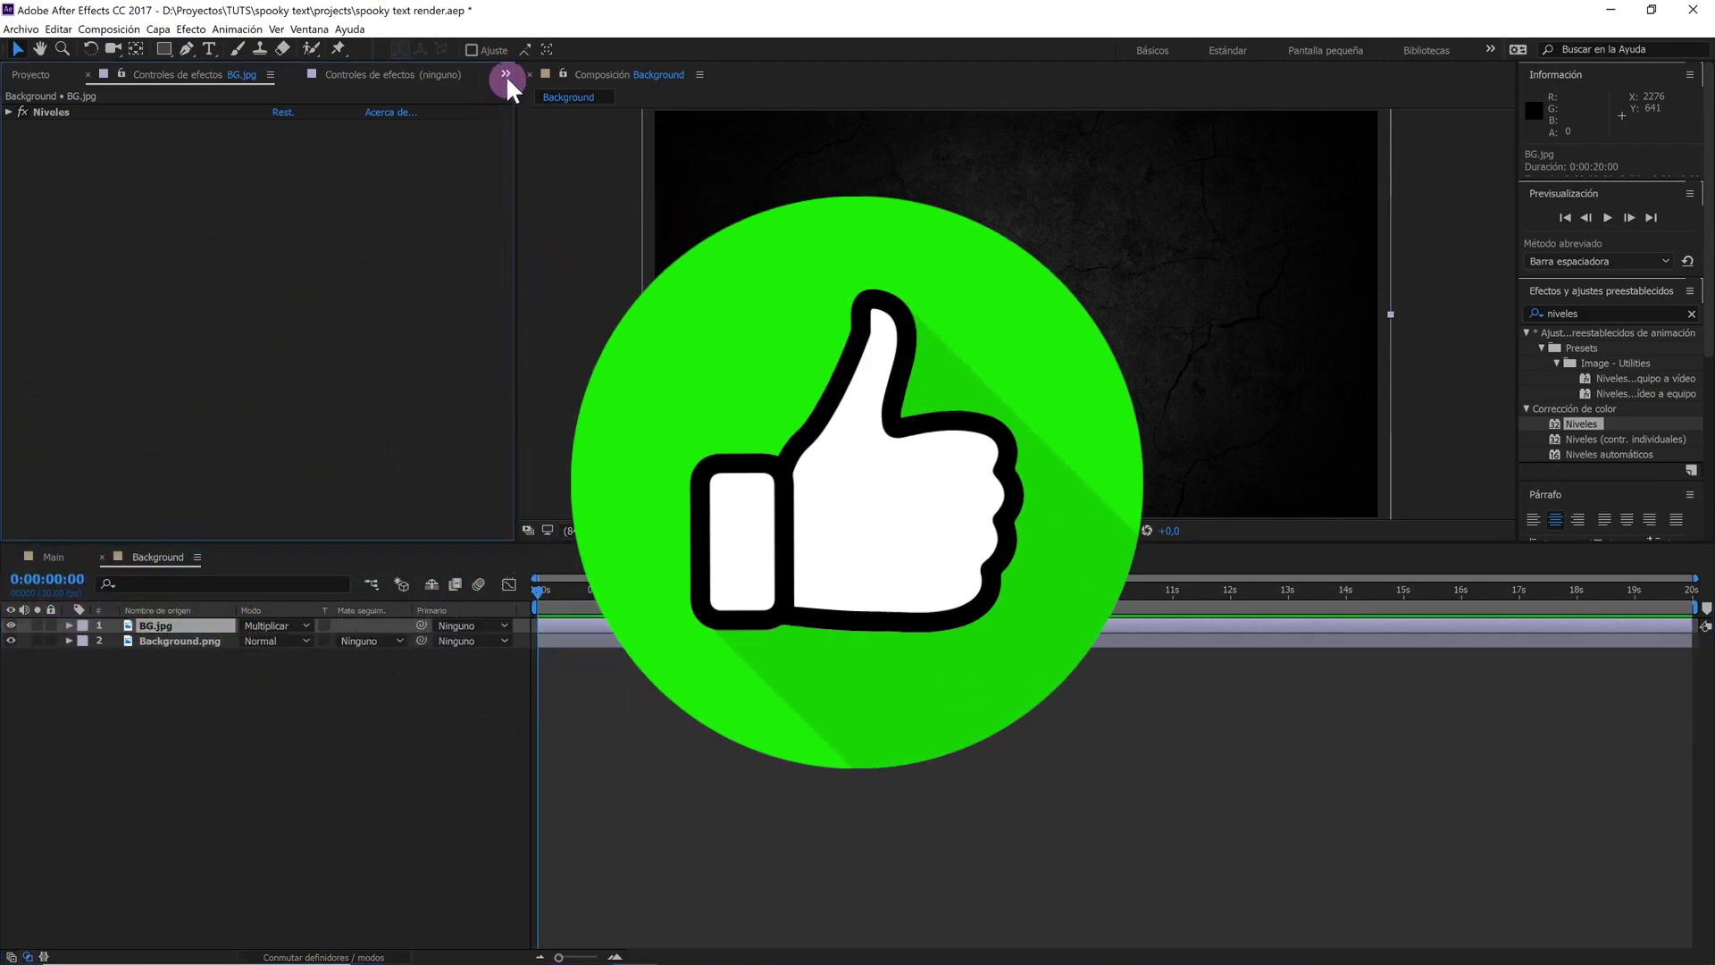
Open Main, nest the Background comp as its layer and make it 3D
left_click(506, 74)
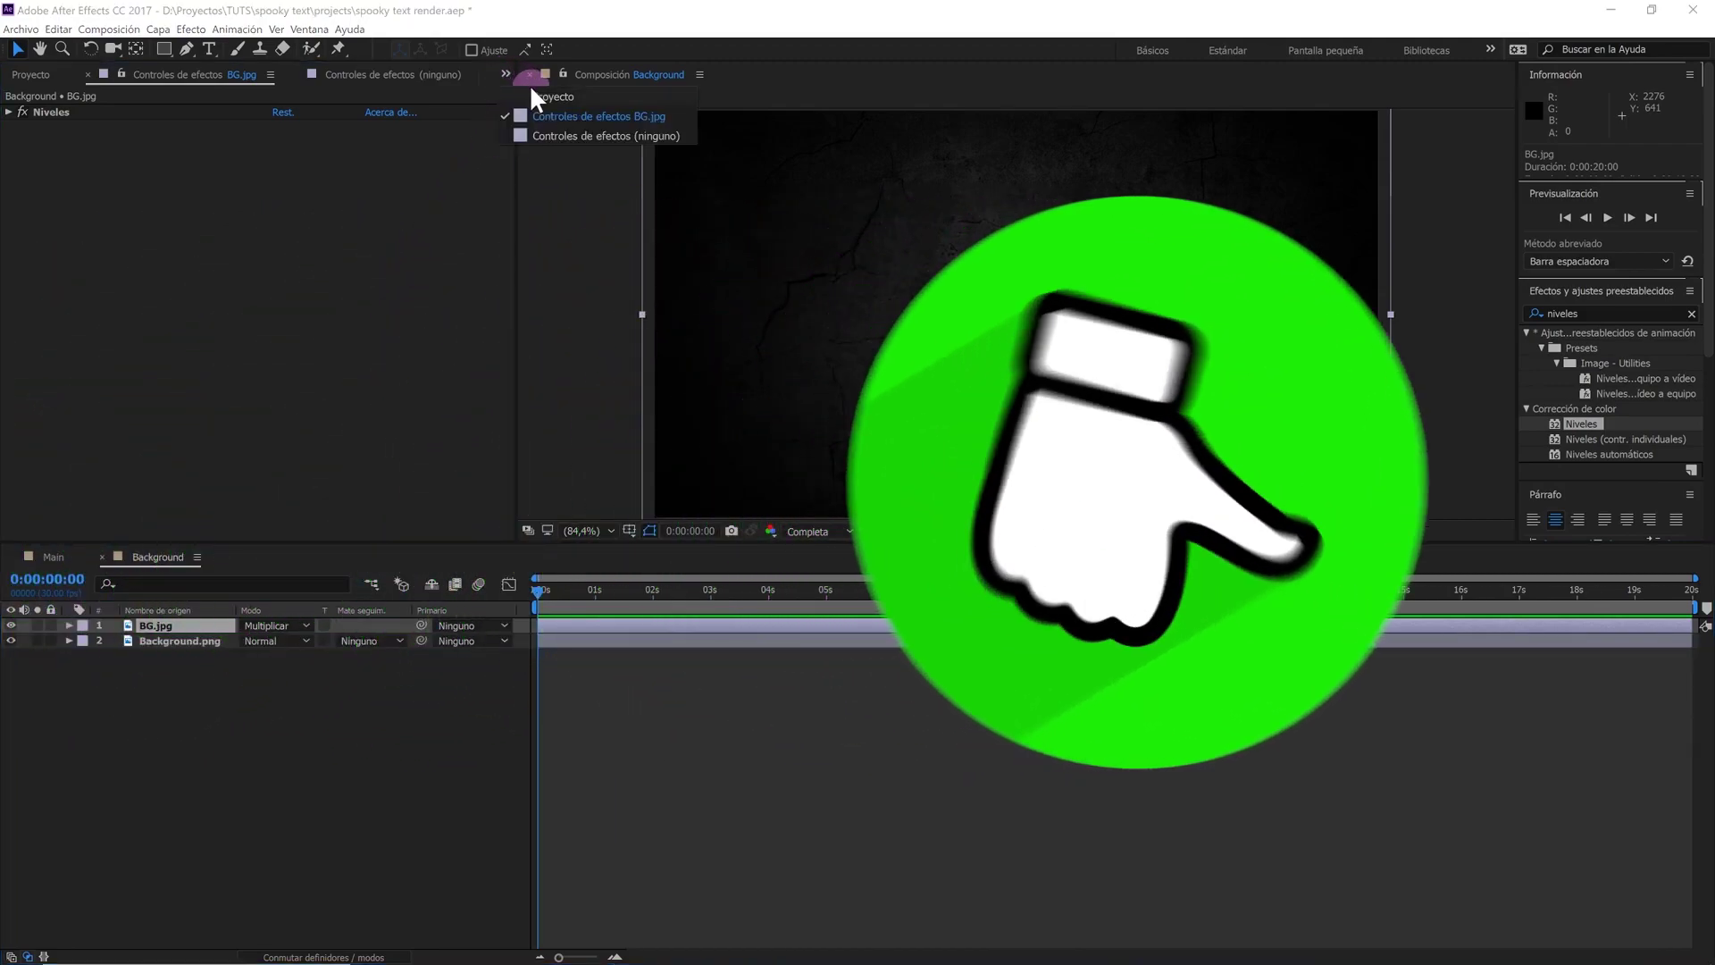
left_click(532, 99)
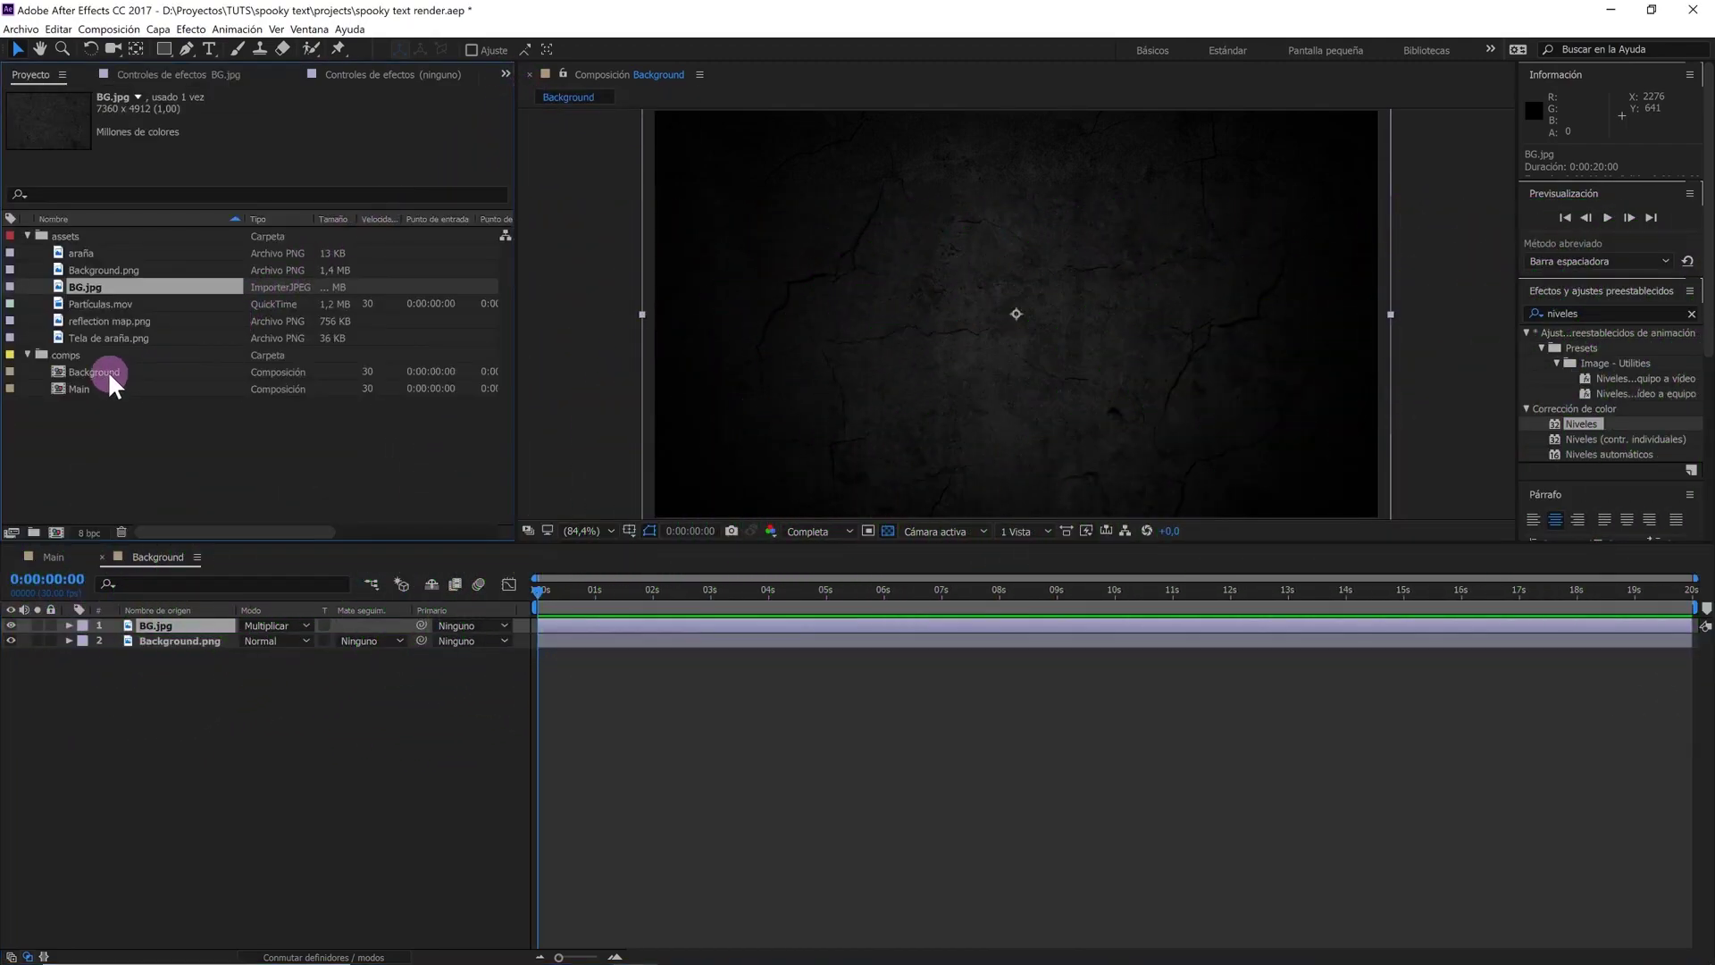
left_click(52, 560)
left_click(107, 459)
left_click_drag(98, 372, 221, 695)
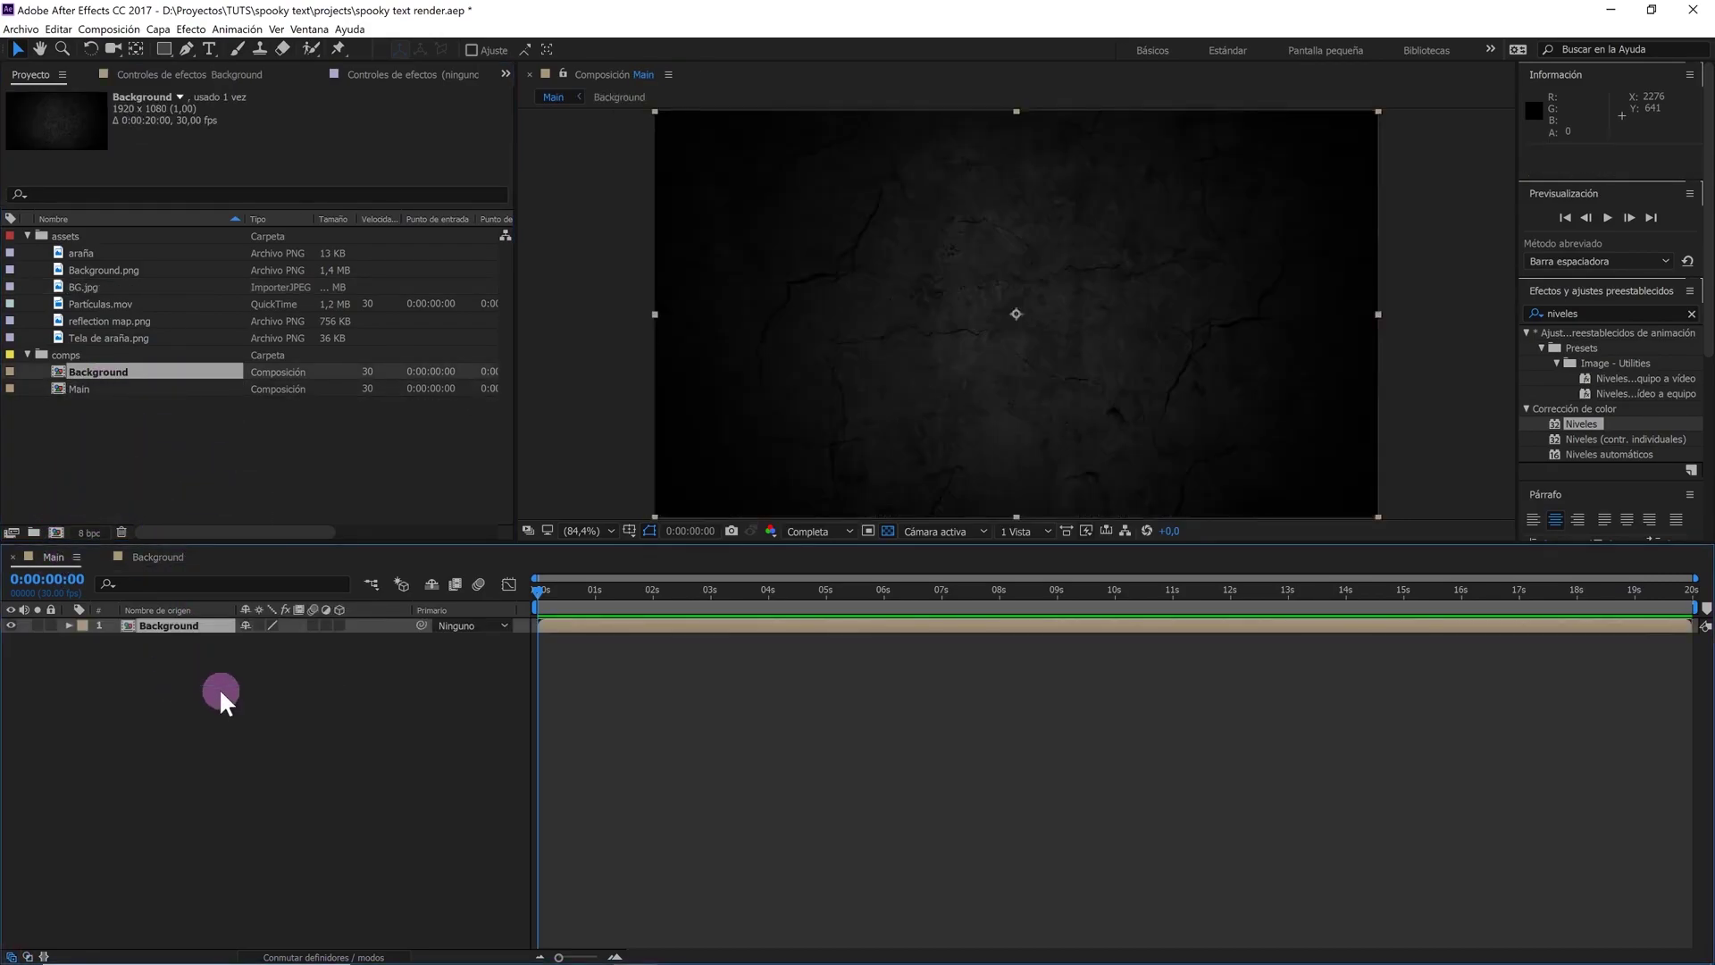
left_click(340, 625)
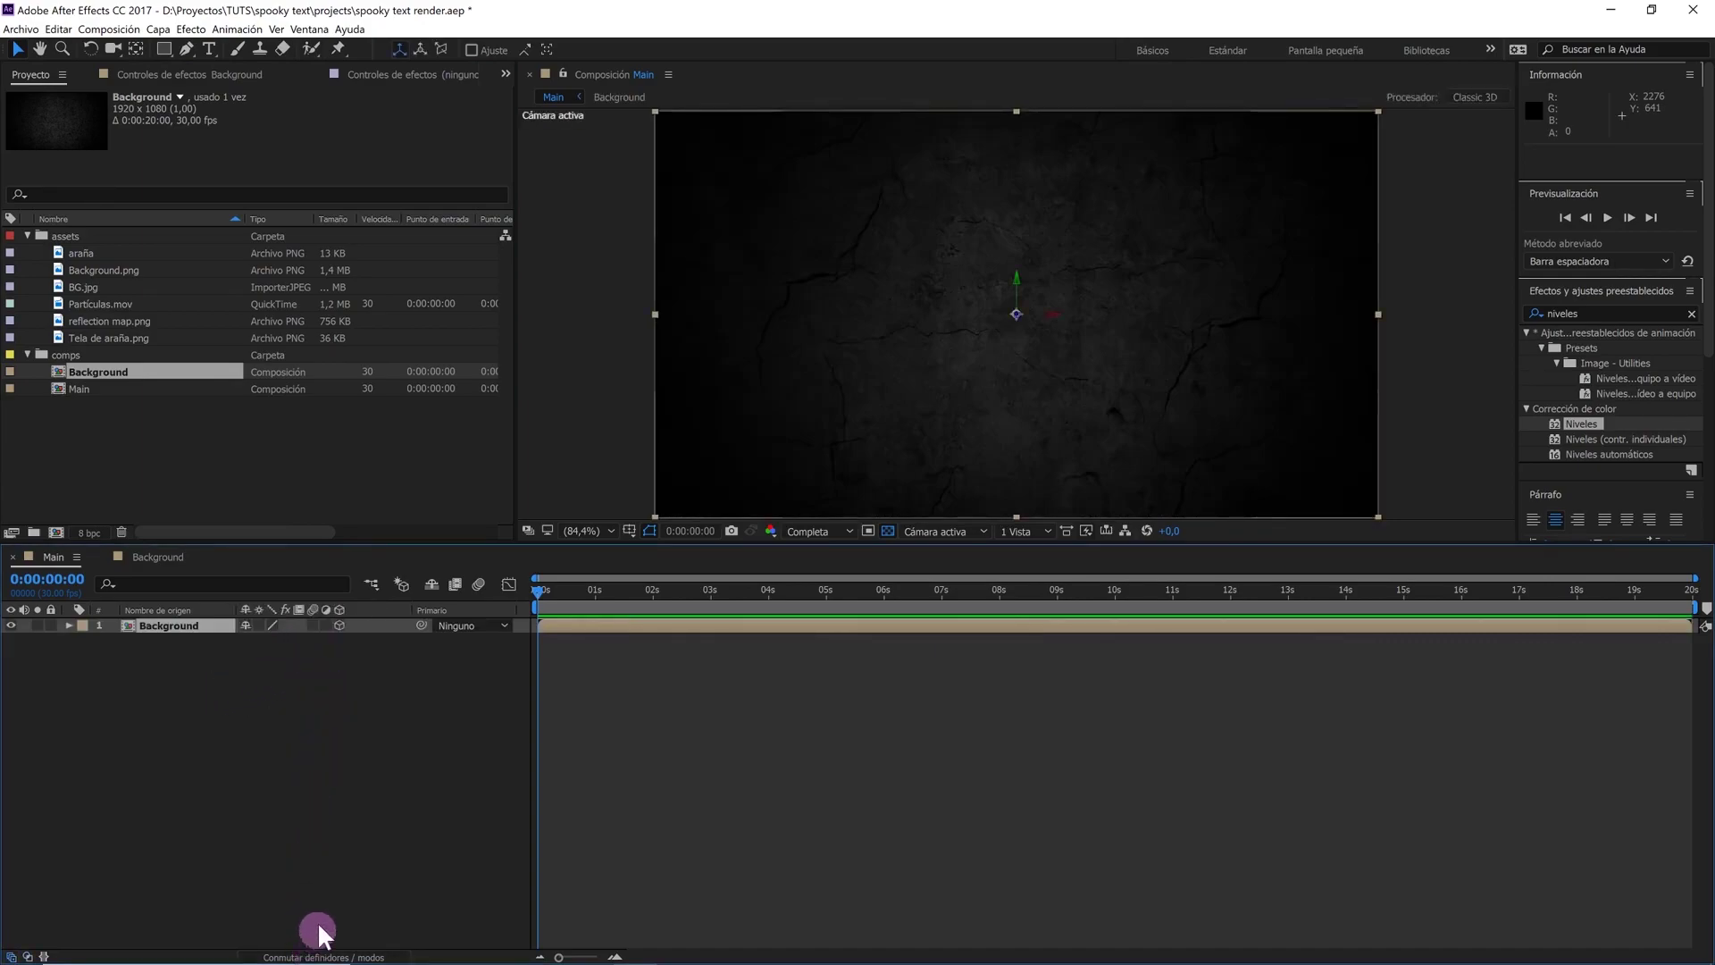
Use a 2 Views layout with the first view set to Left and its transparency grid off
key("F4")
key("F4")
left_click(1020, 532)
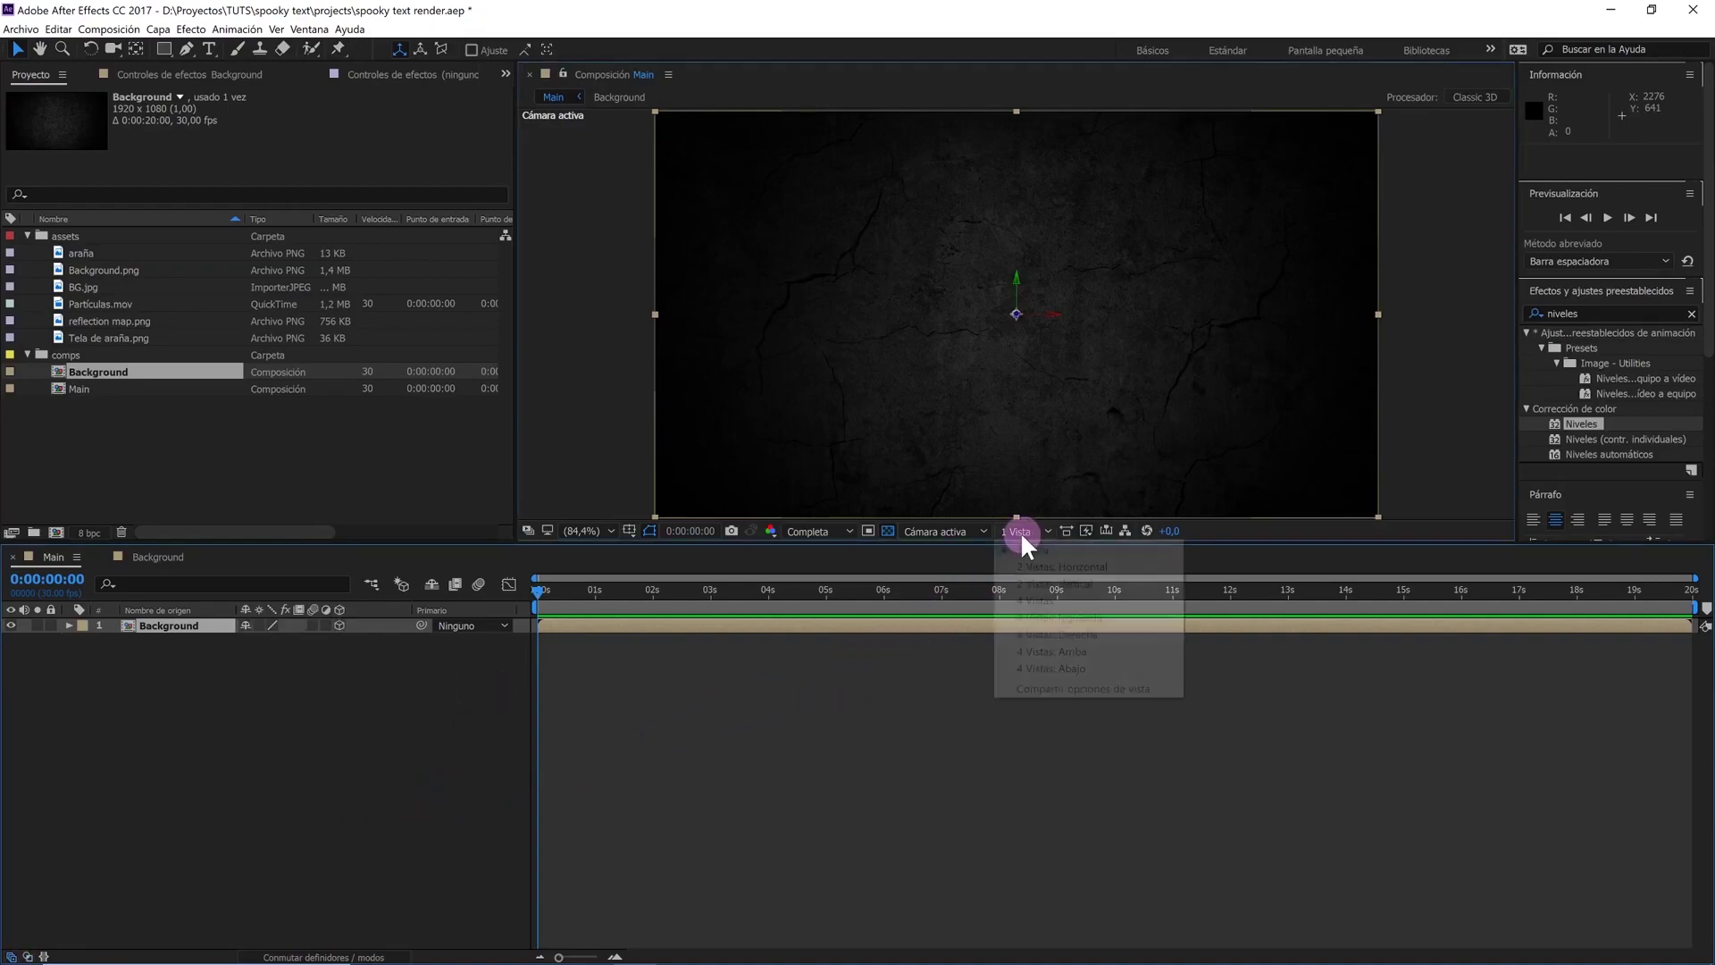
left_click(1035, 564)
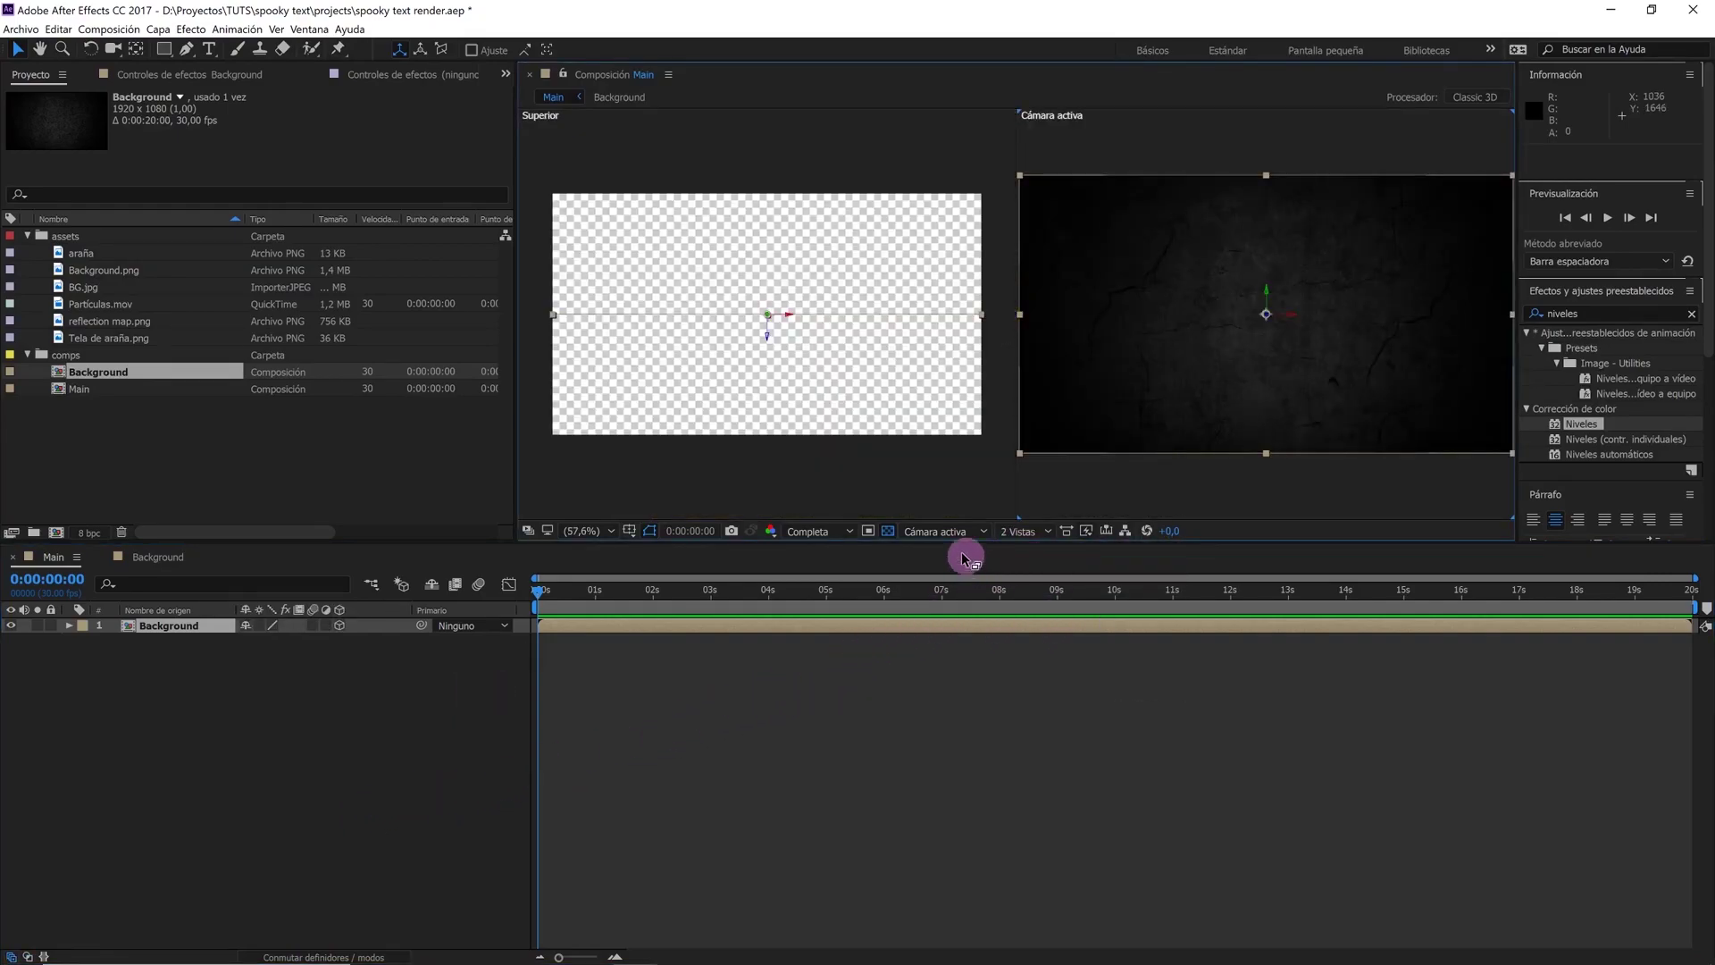
left_click(886, 479)
left_click(920, 530)
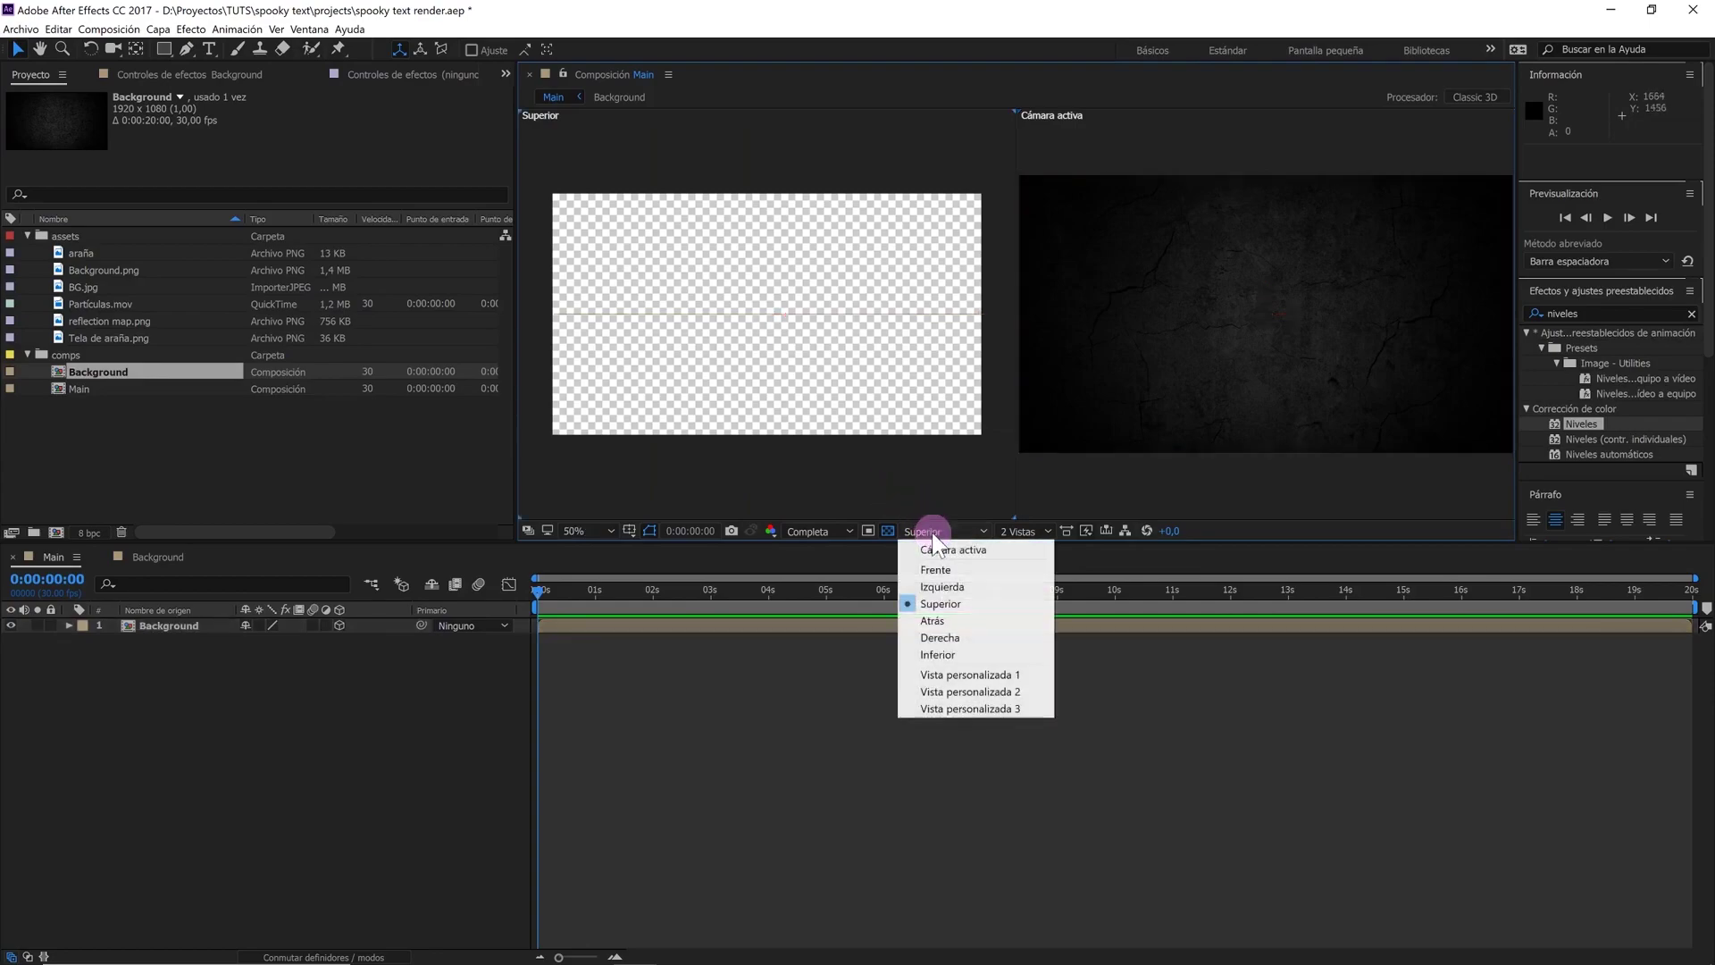
left_click(937, 586)
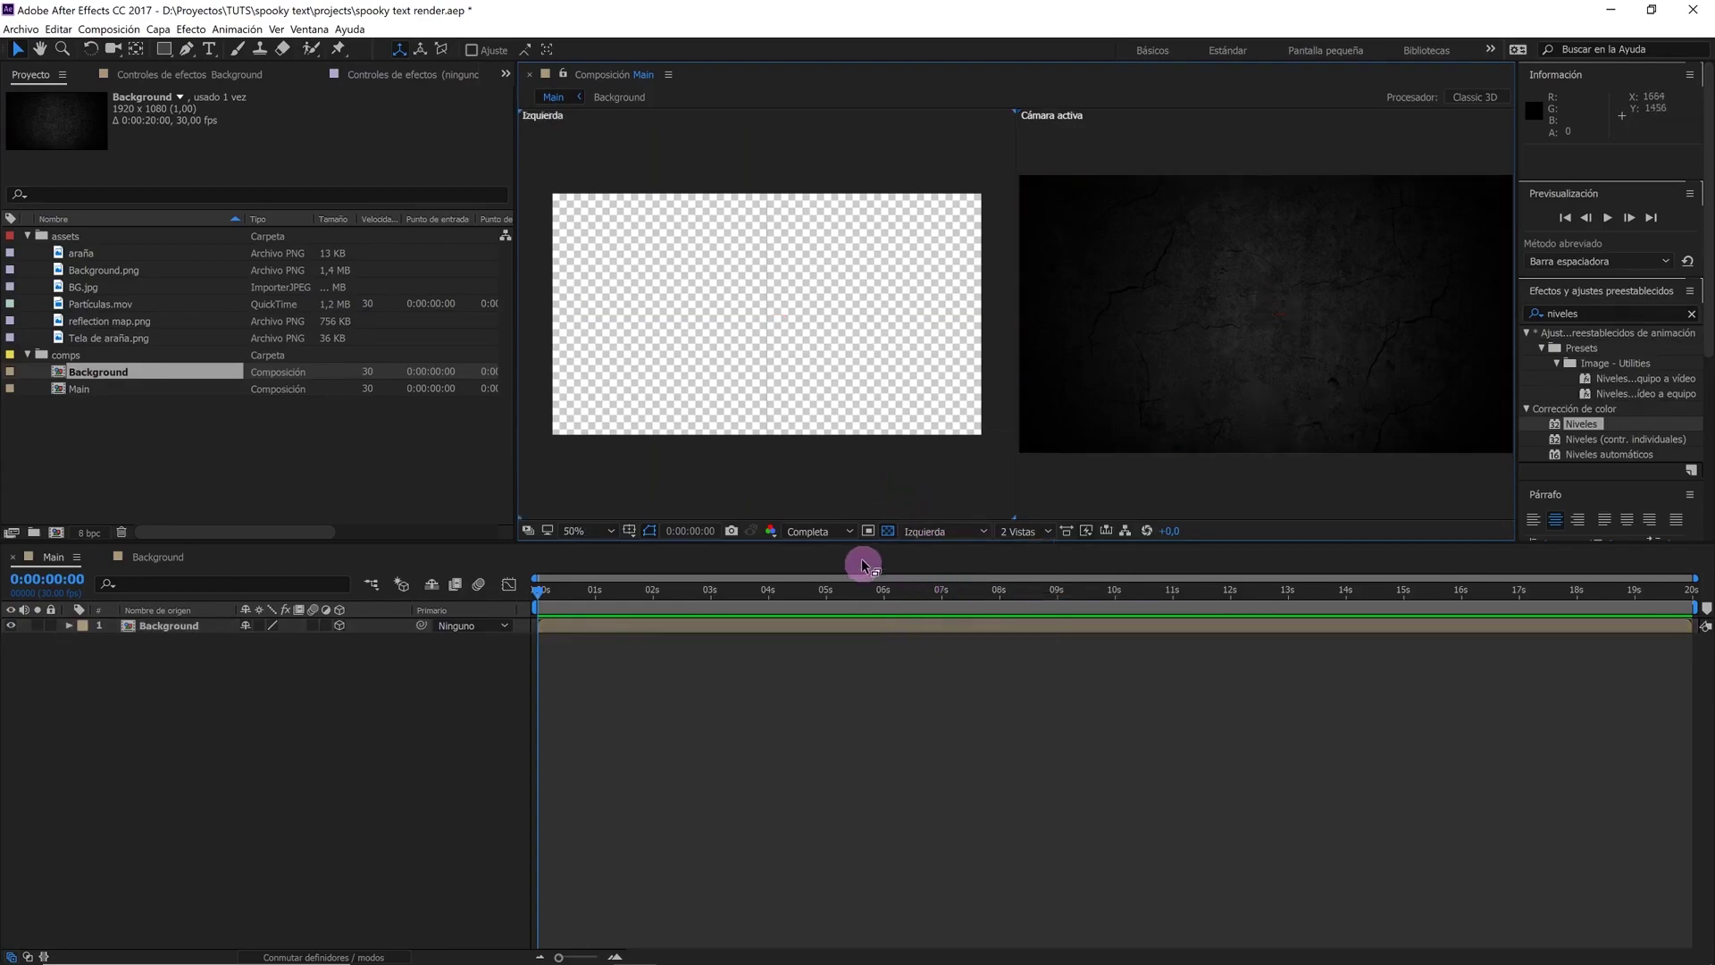
left_click(887, 530)
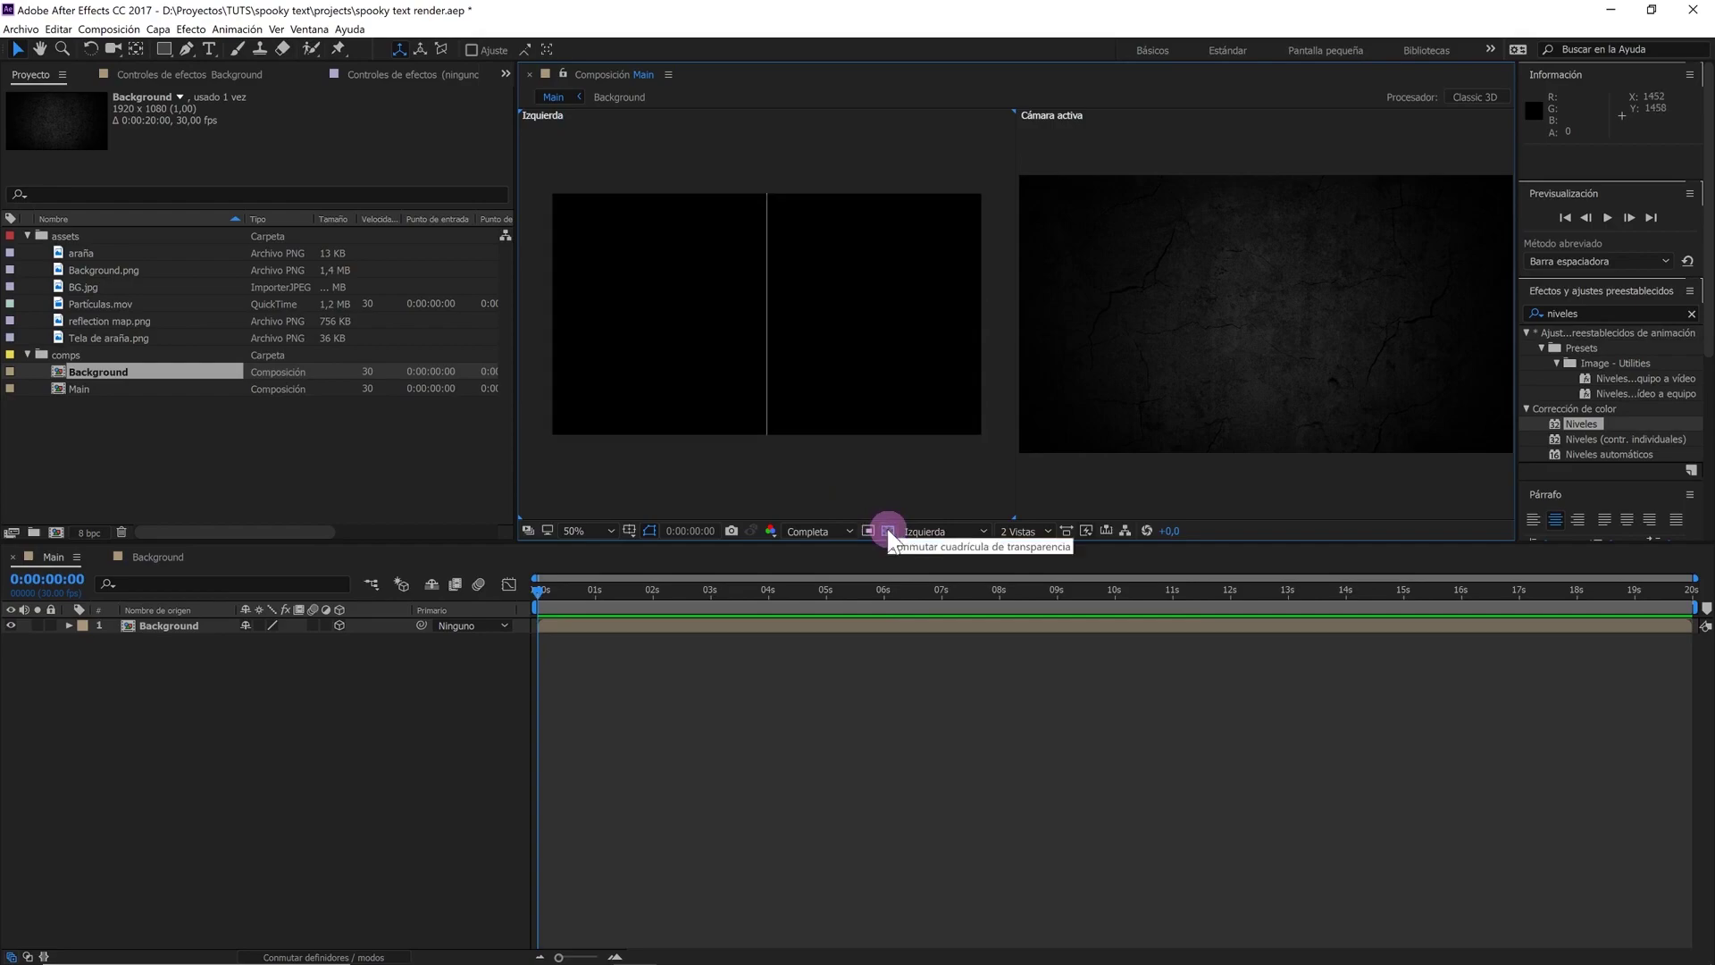
left_click(197, 627)
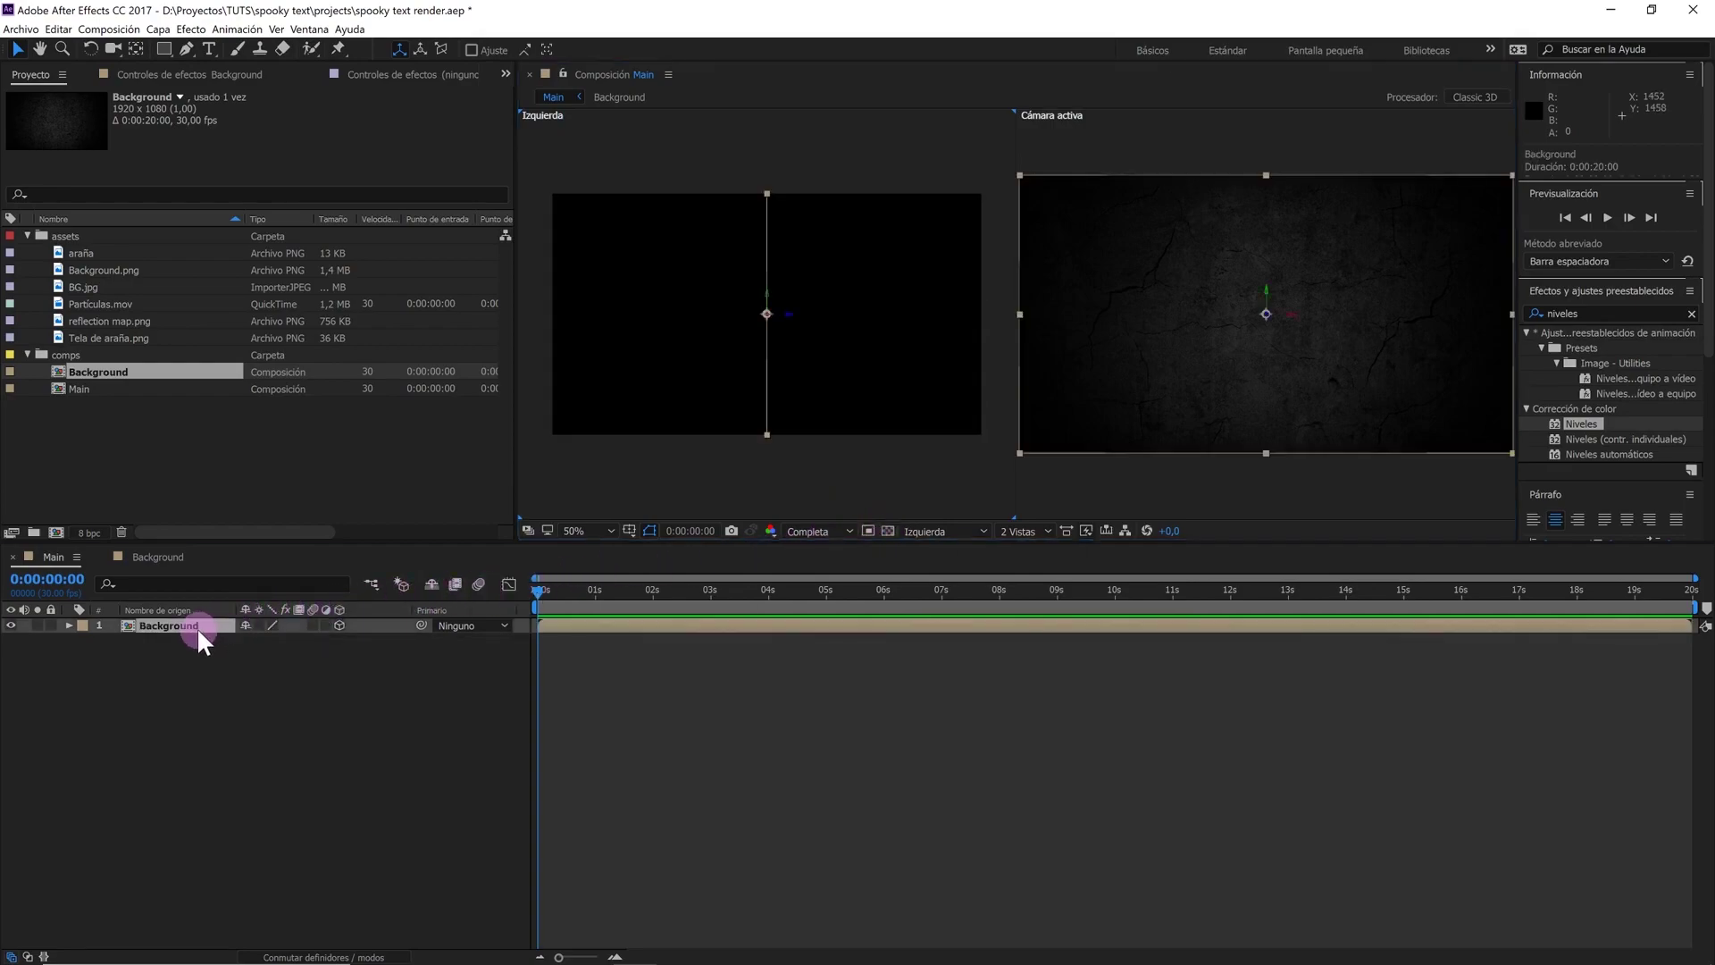
Push the Background layer back to Z position 450
left_click(69, 625)
left_click(83, 641)
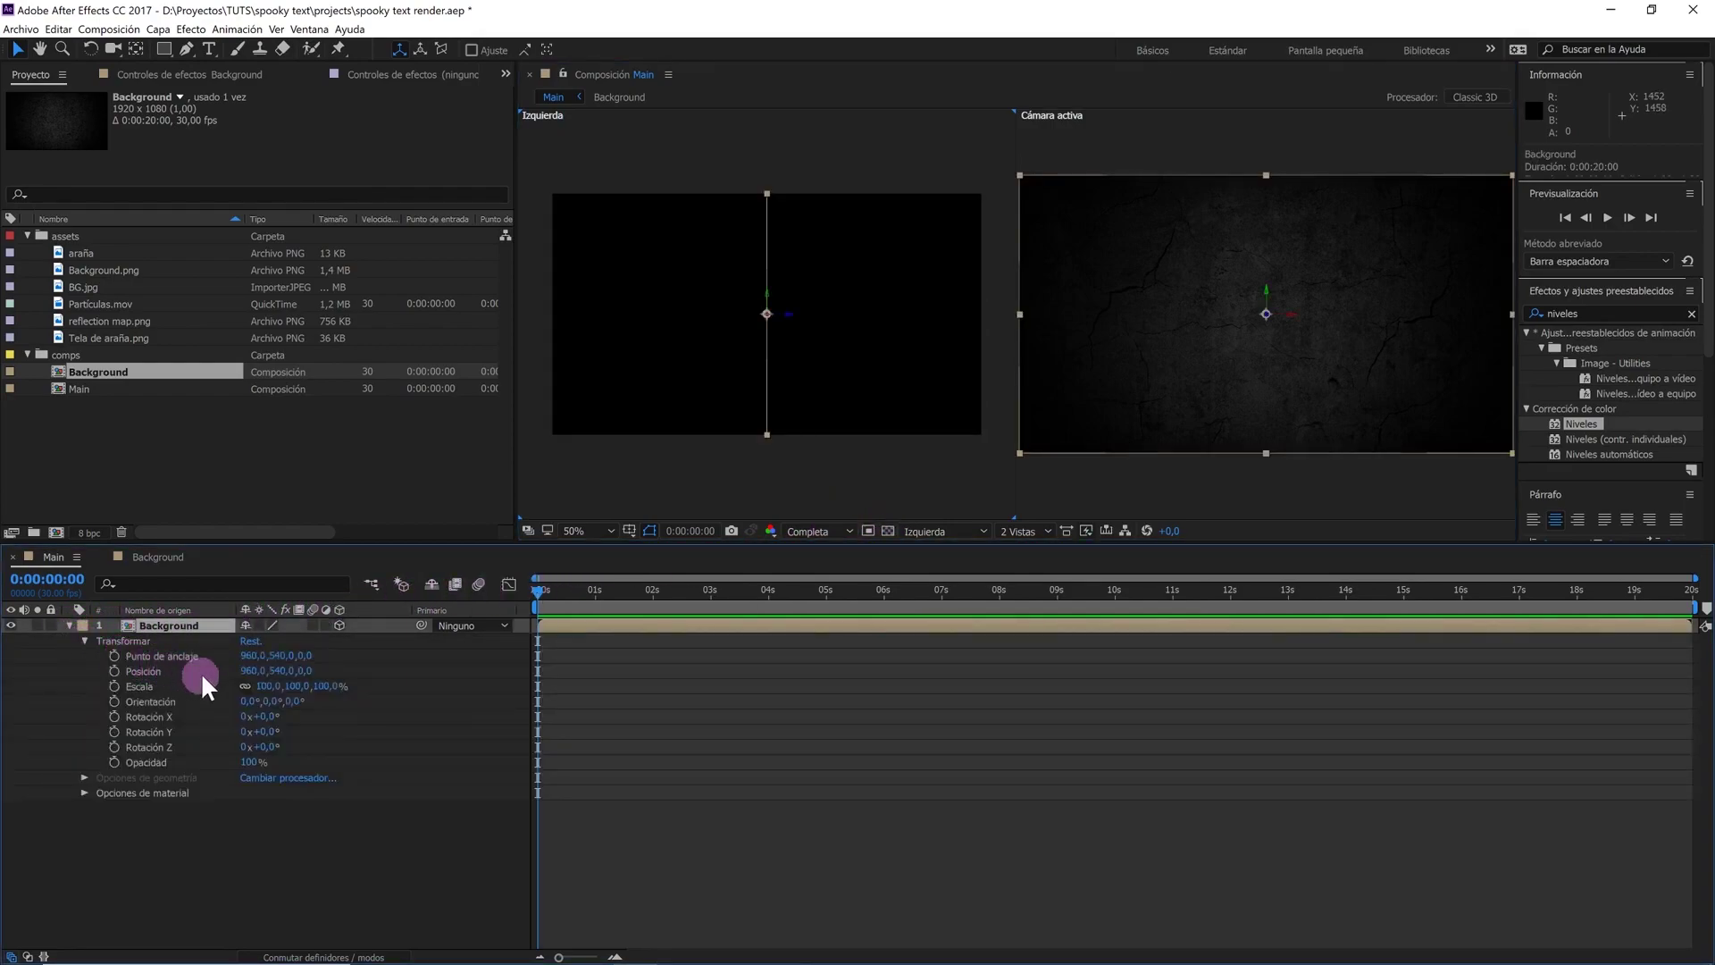
left_click_drag(300, 670, 342, 665)
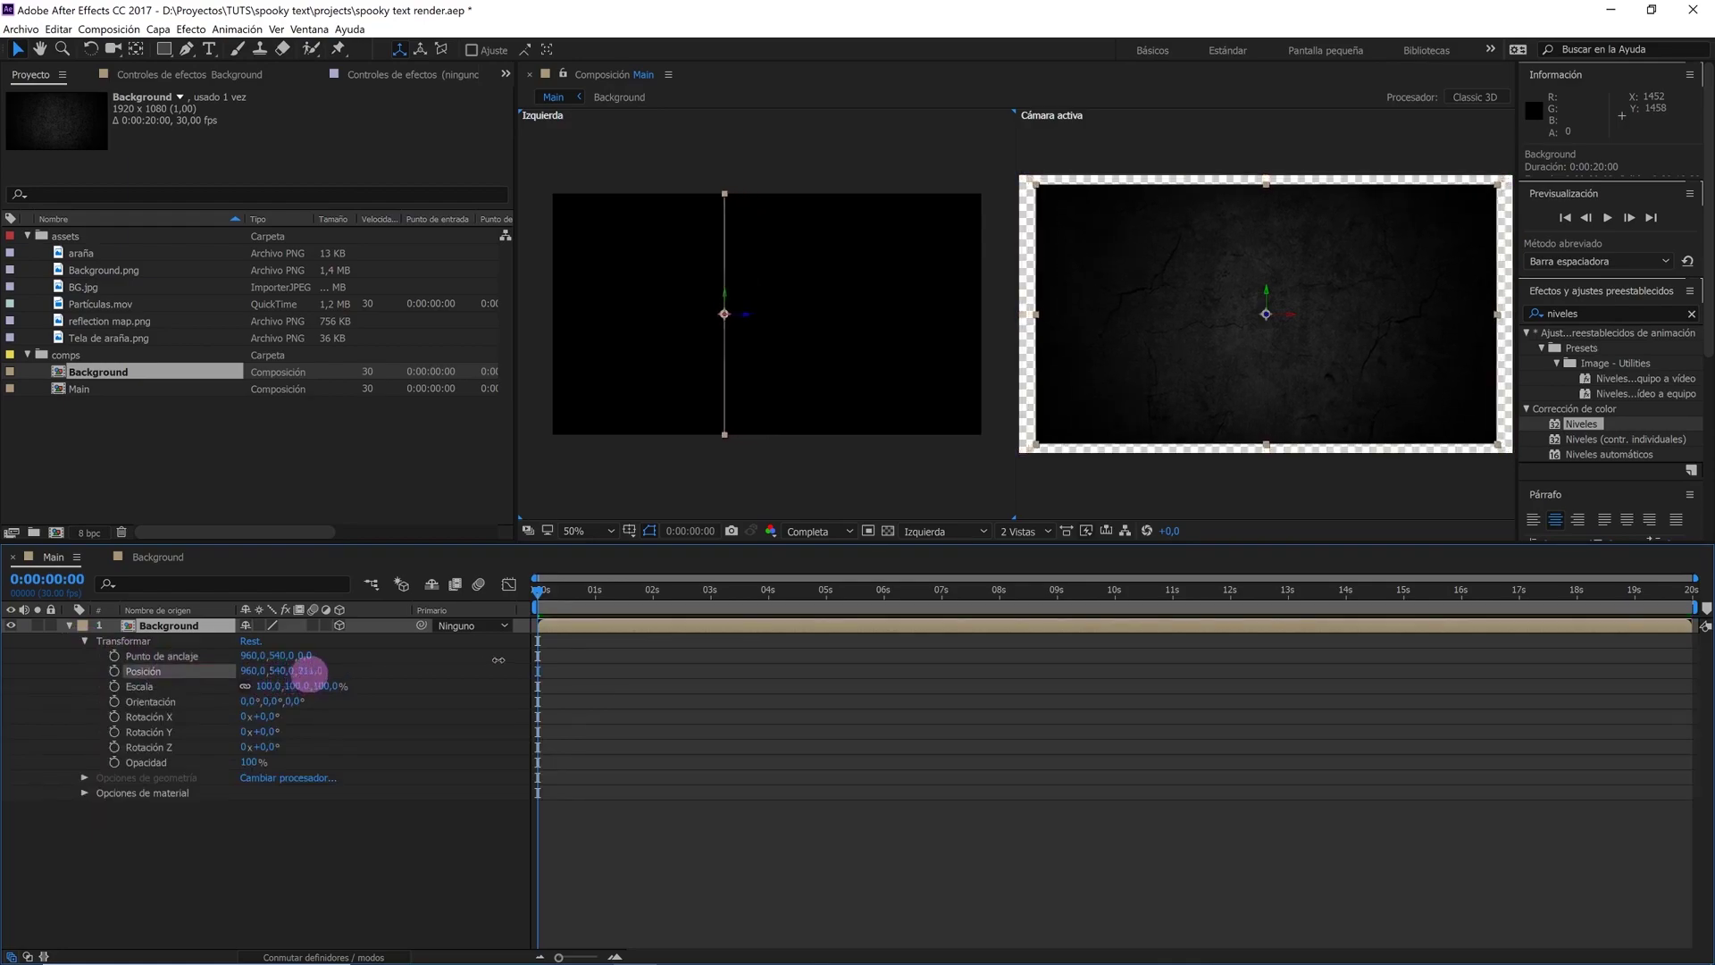
left_click(311, 670)
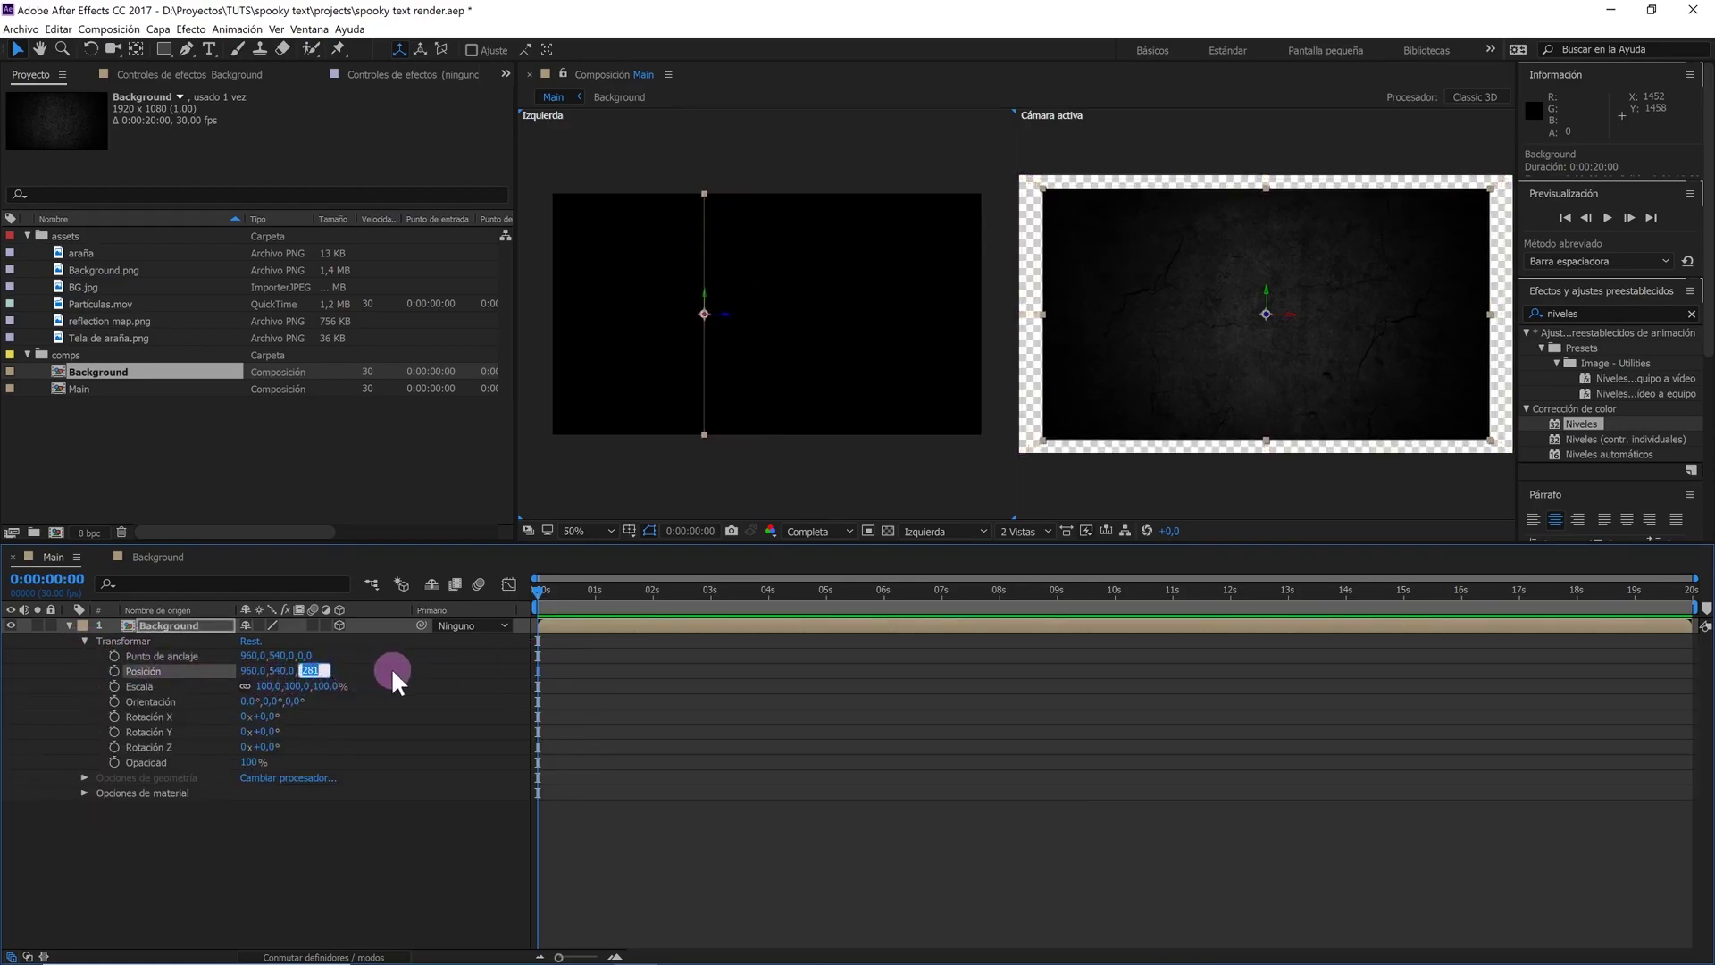
type("450")
key("Return")
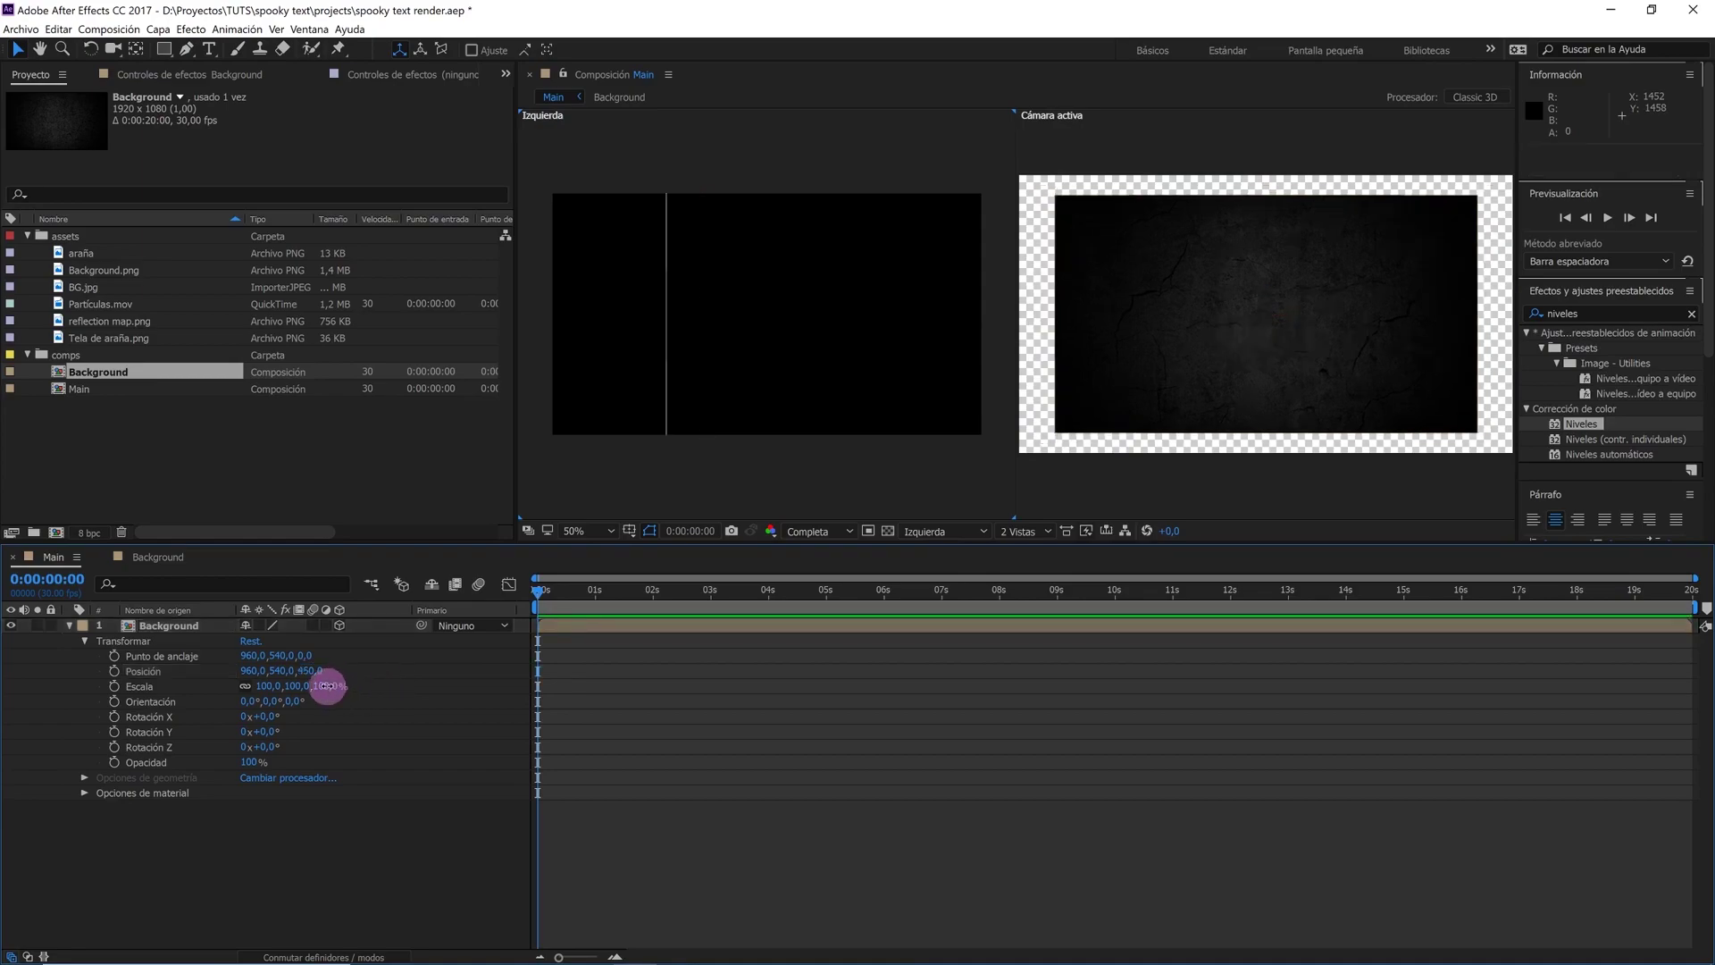
Scale the Background layer to 118% on all axes and collapse its properties
left_click_drag(322, 685, 340, 685)
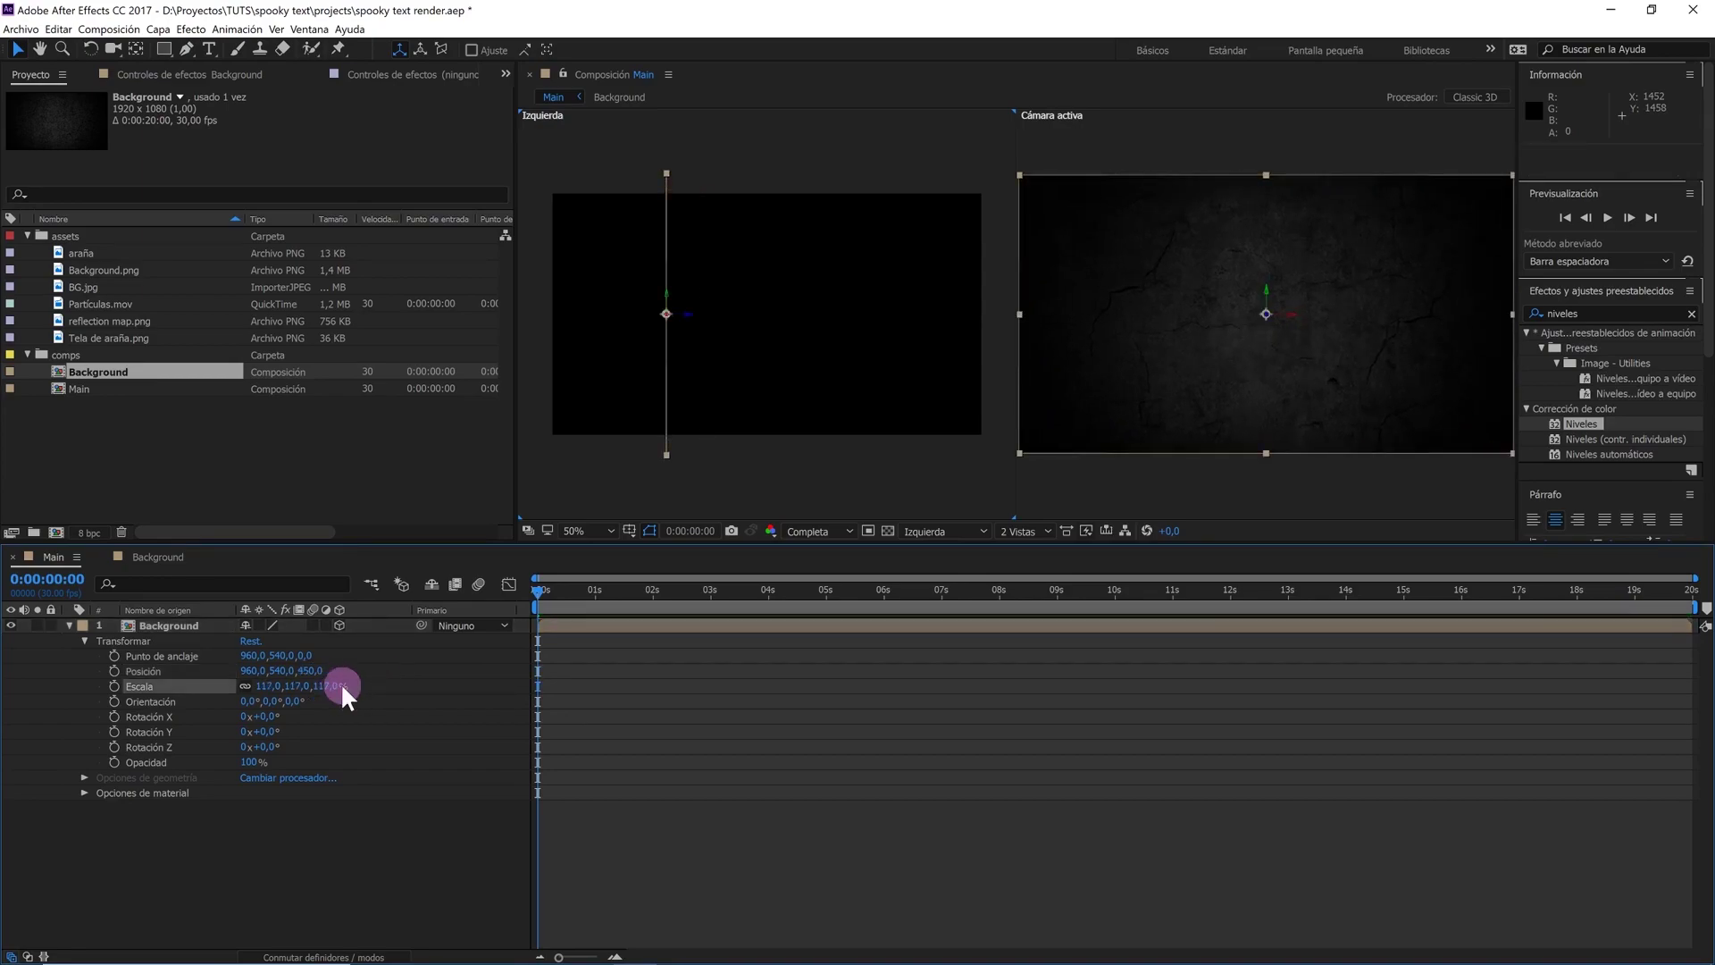
left_click(355, 711)
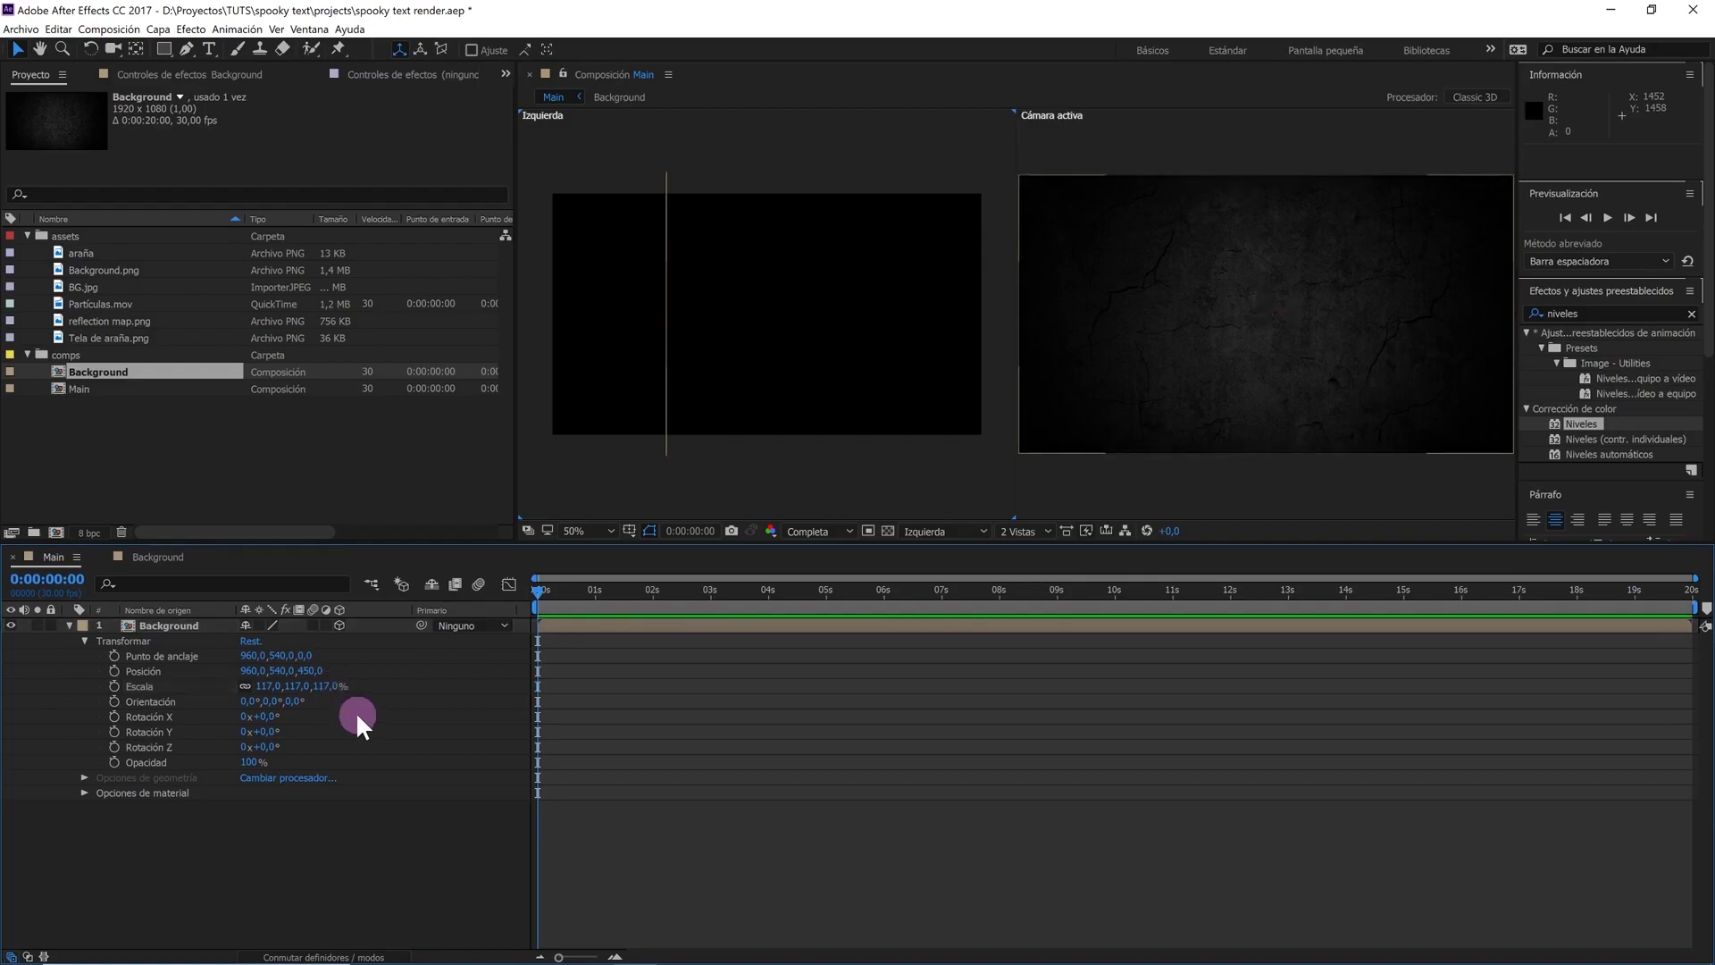
left_click(328, 686)
type("118")
key("Return")
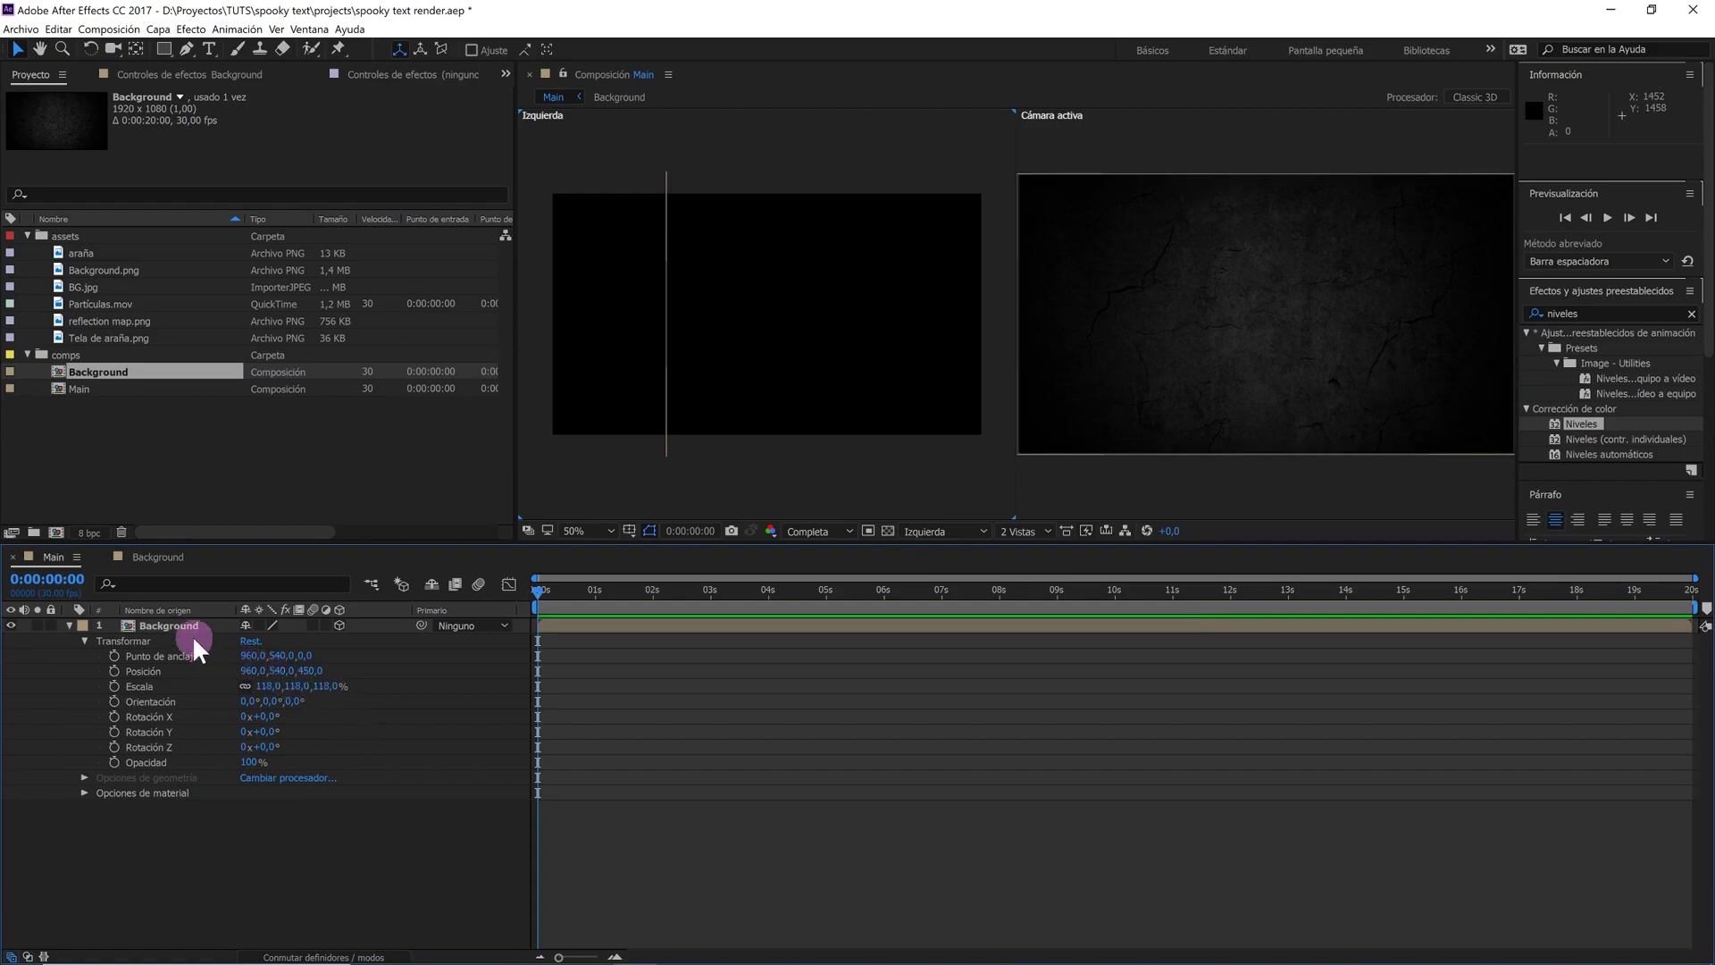
left_click(189, 627)
left_click(68, 625)
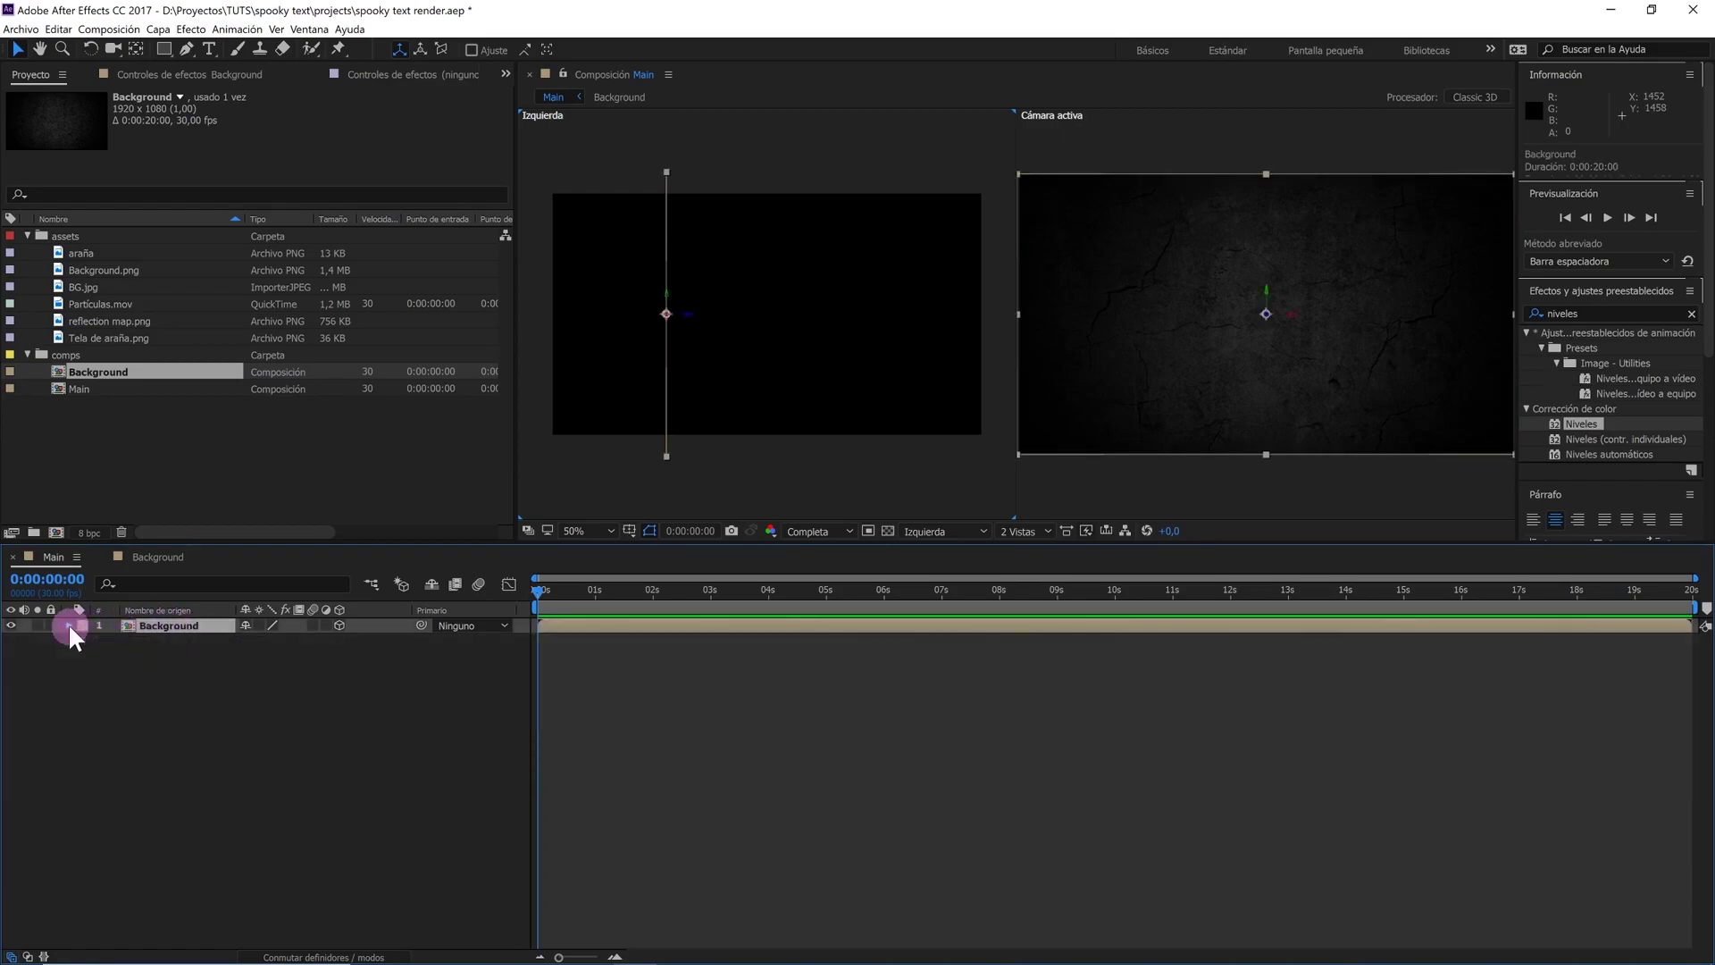
Add Tela de araña.png above Background as a 3D layer at Z position -500
left_click_drag(121, 337, 163, 627)
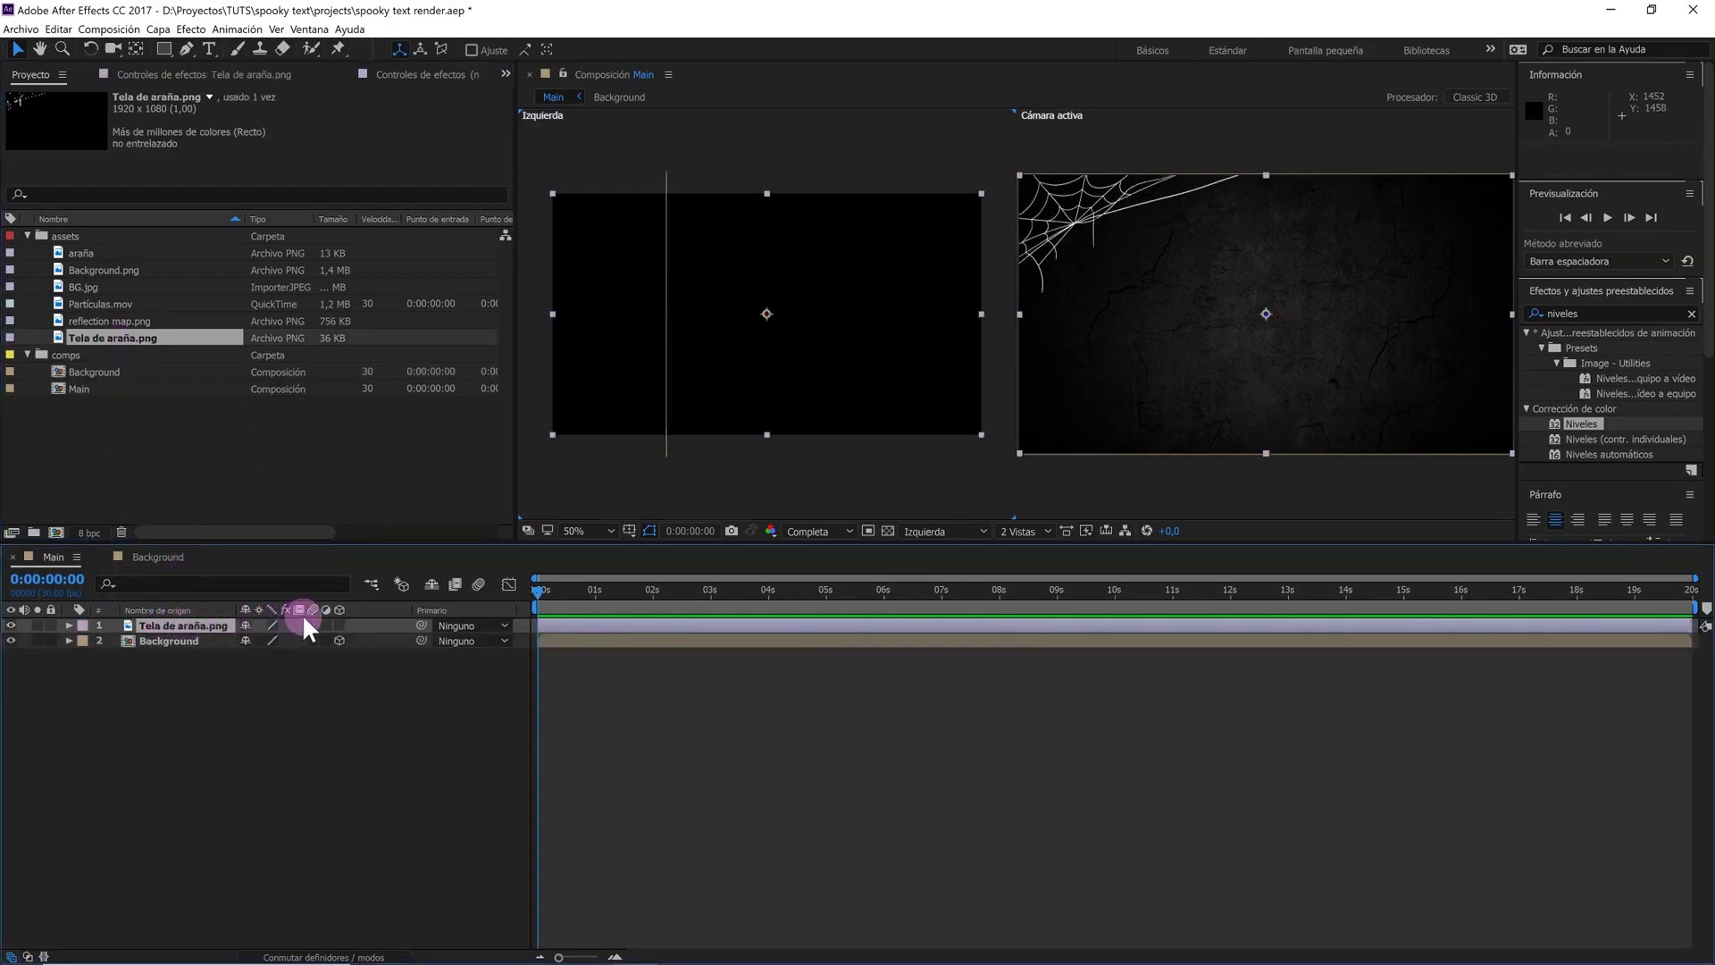
left_click(340, 625)
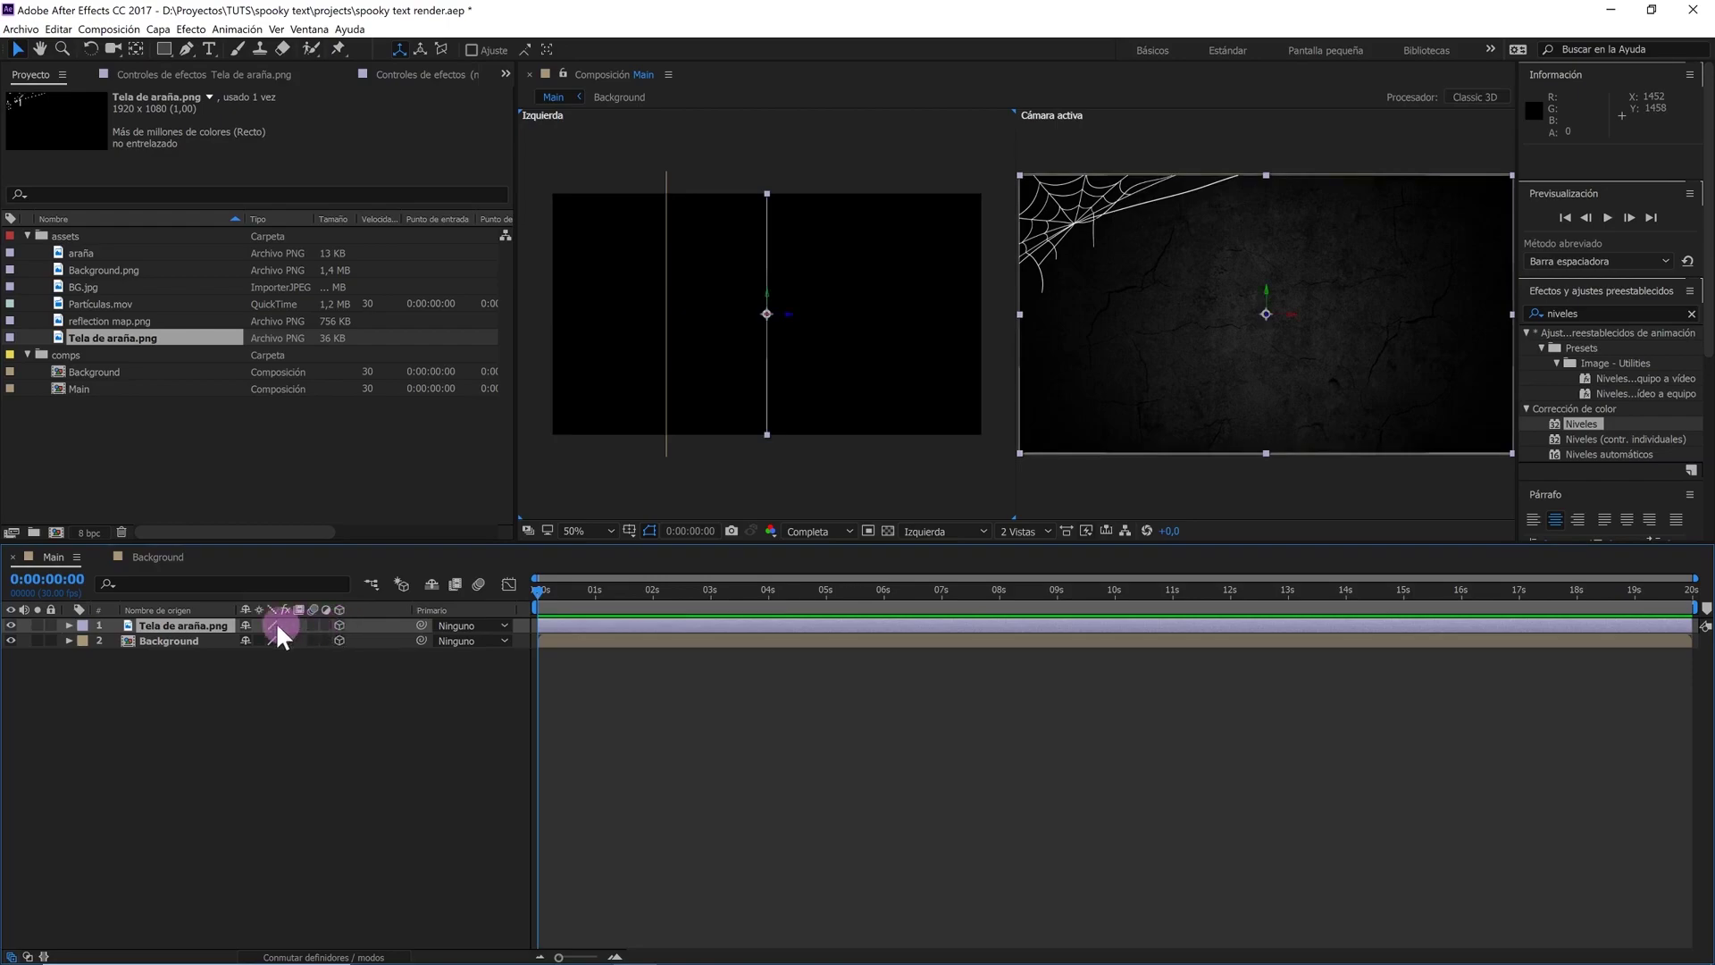
left_click(68, 625)
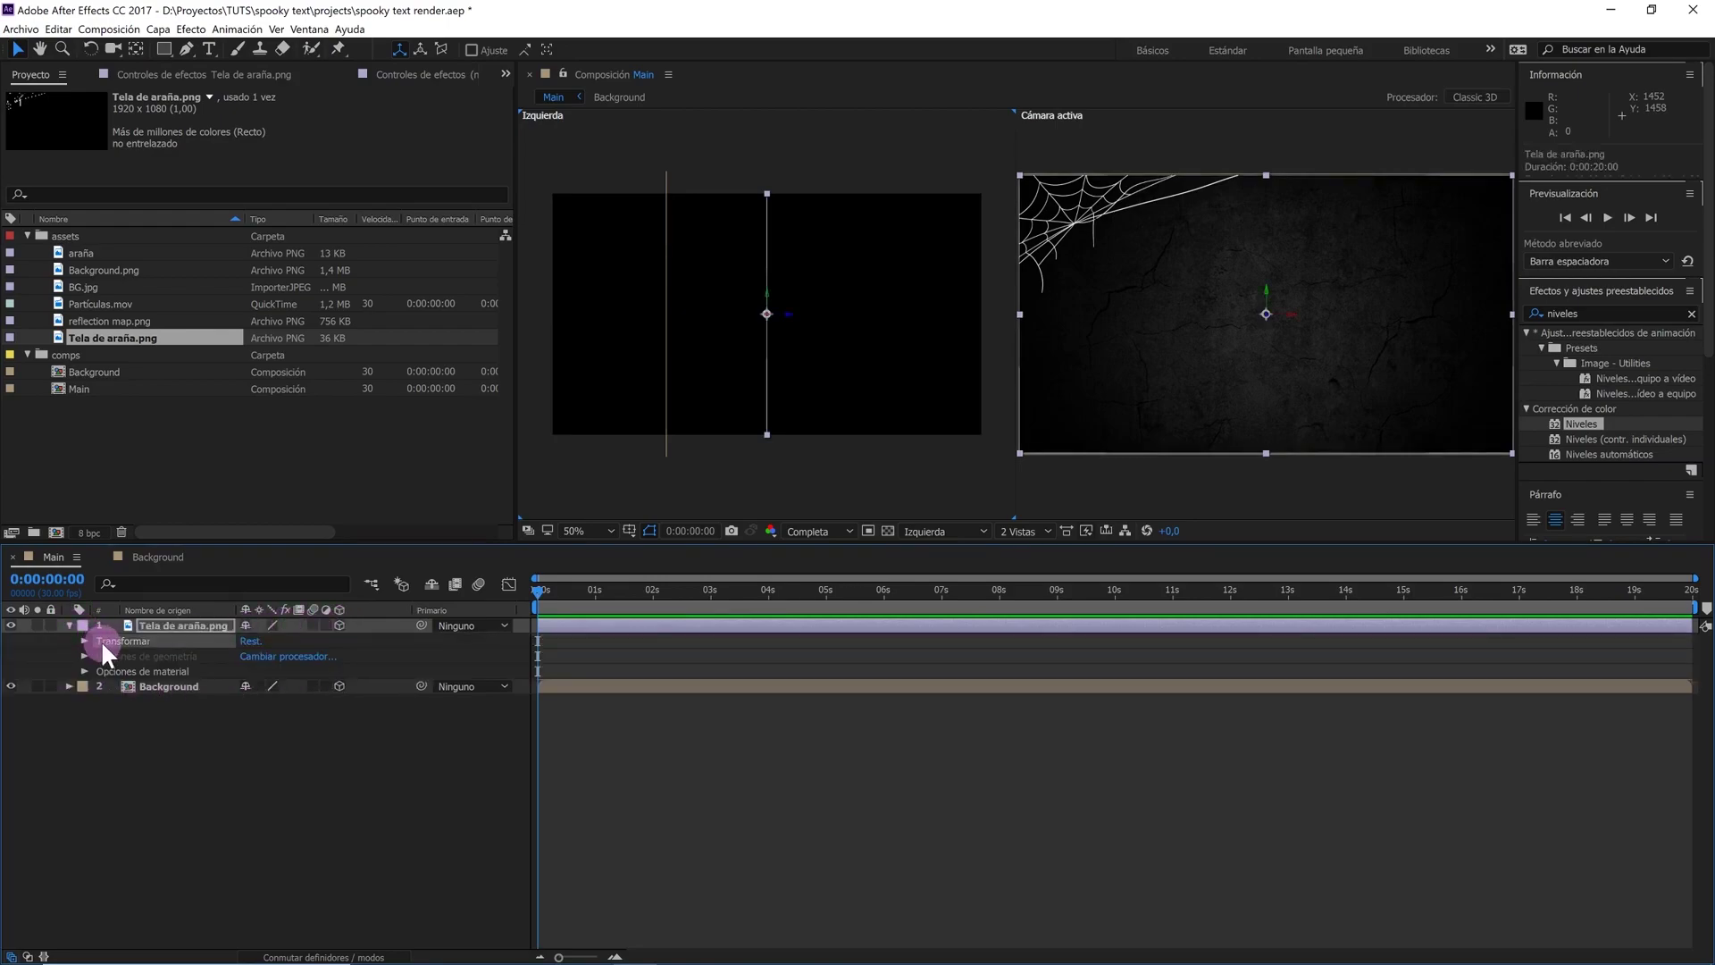
left_click(84, 639)
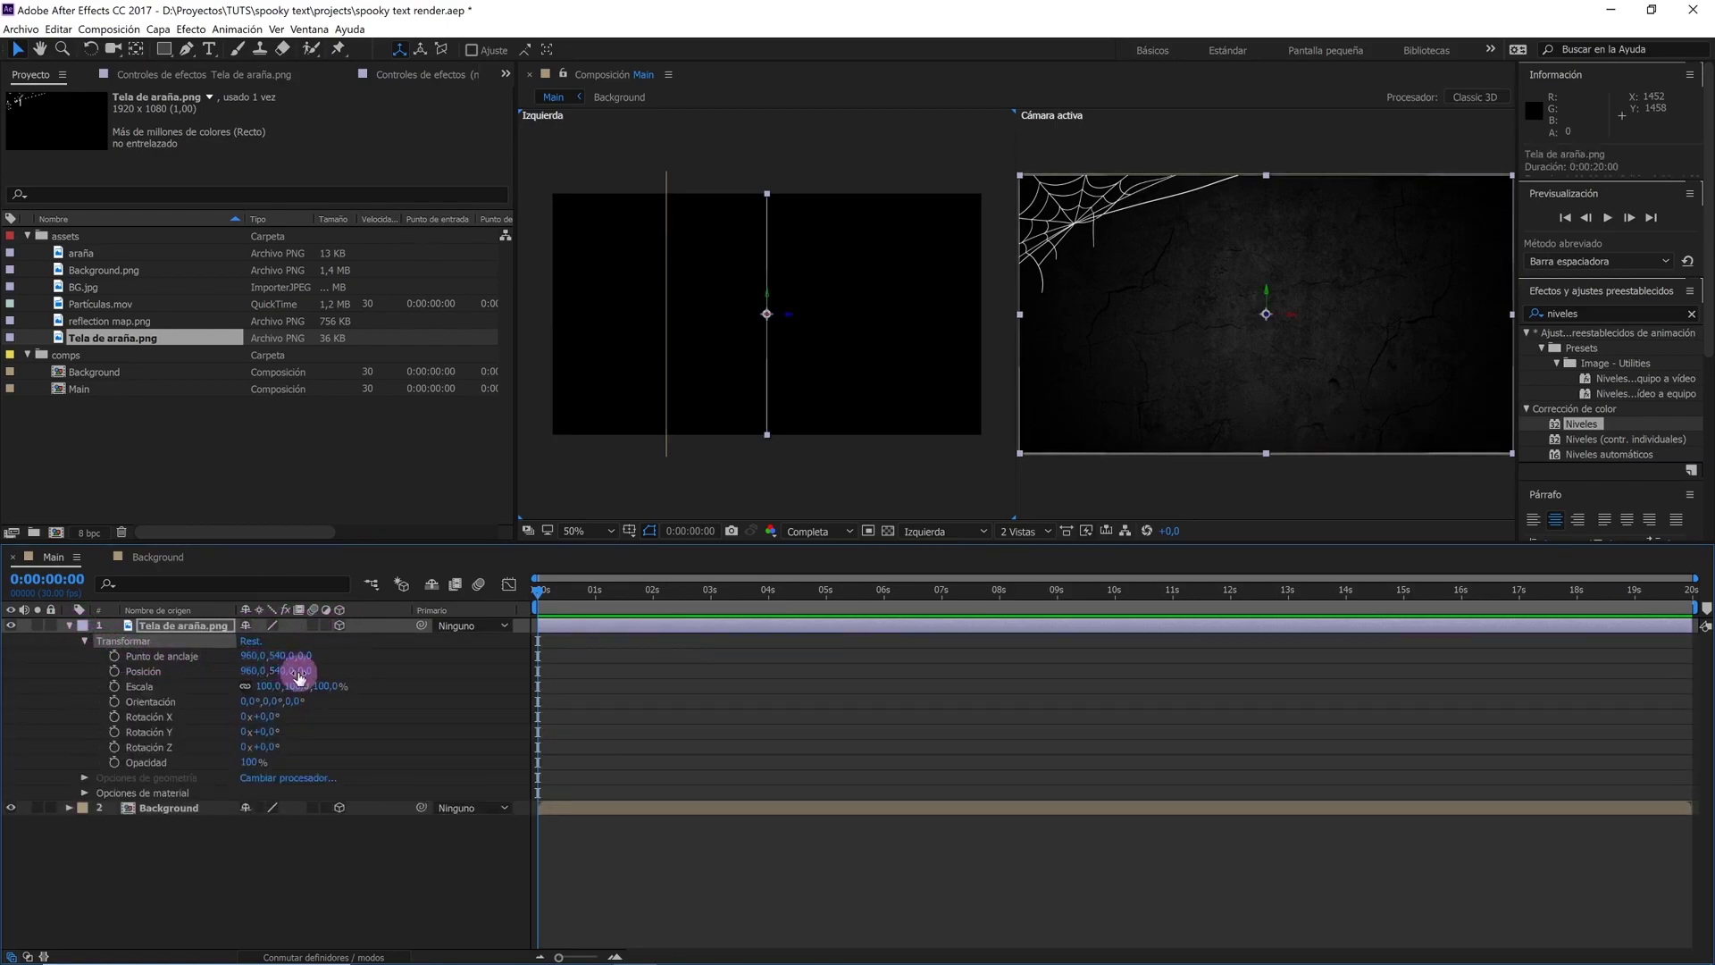
left_click_drag(307, 670, 125, 674)
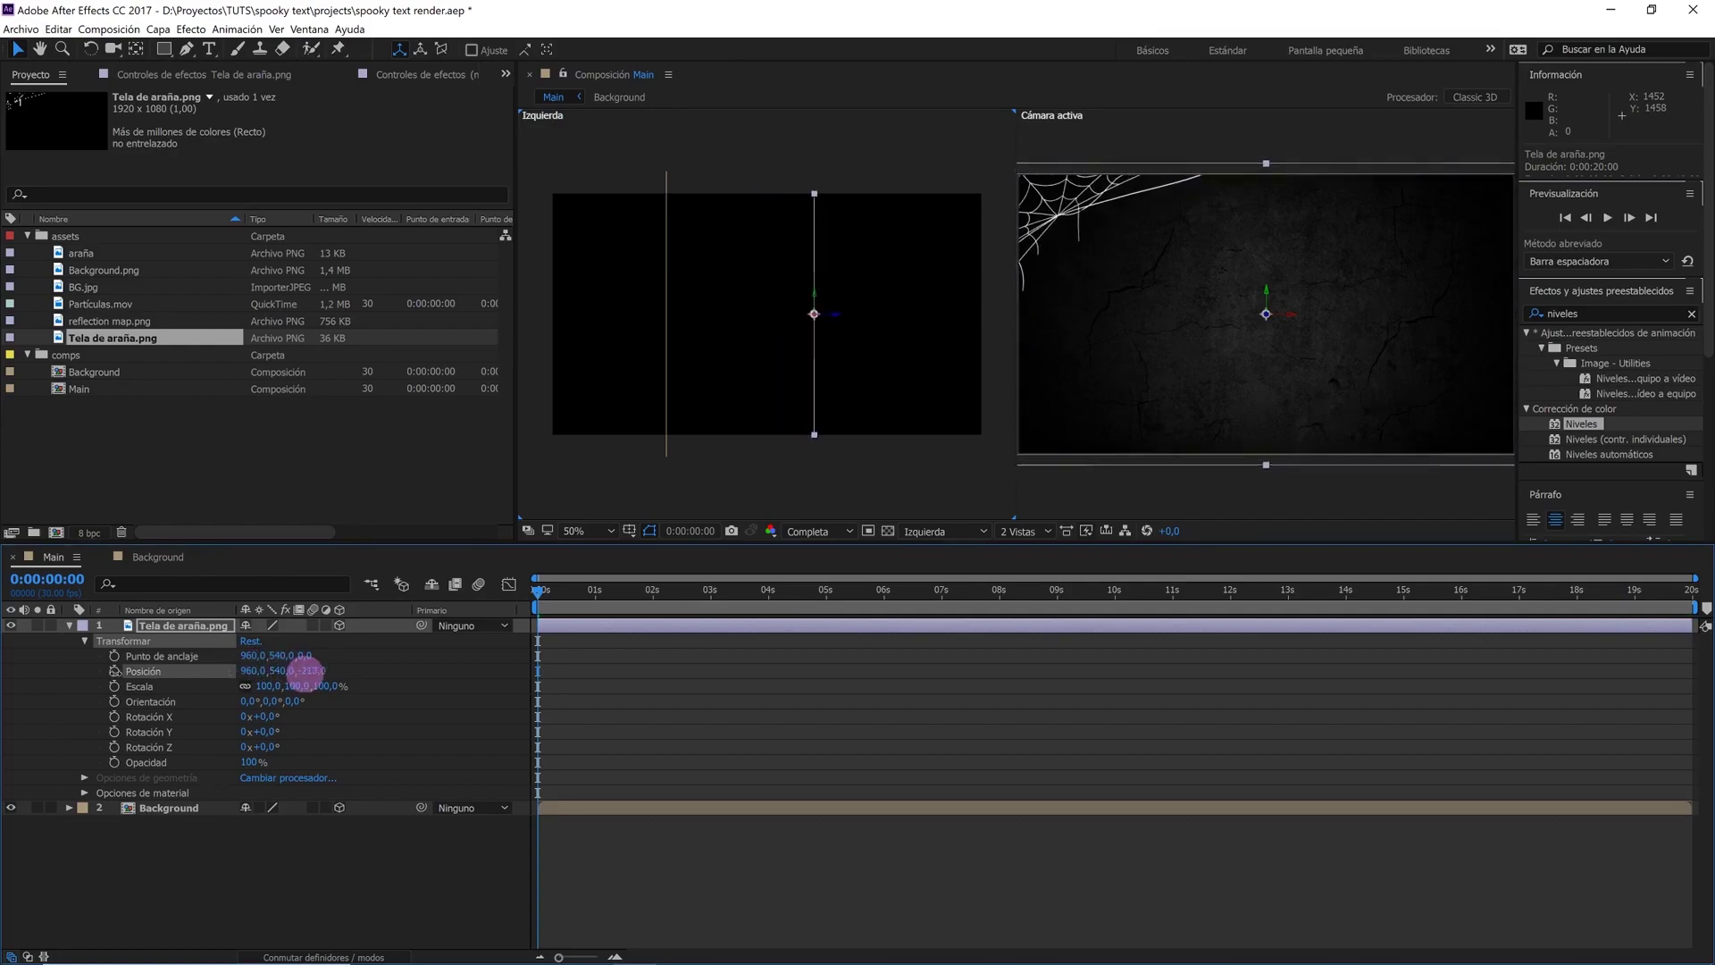
left_click(307, 670)
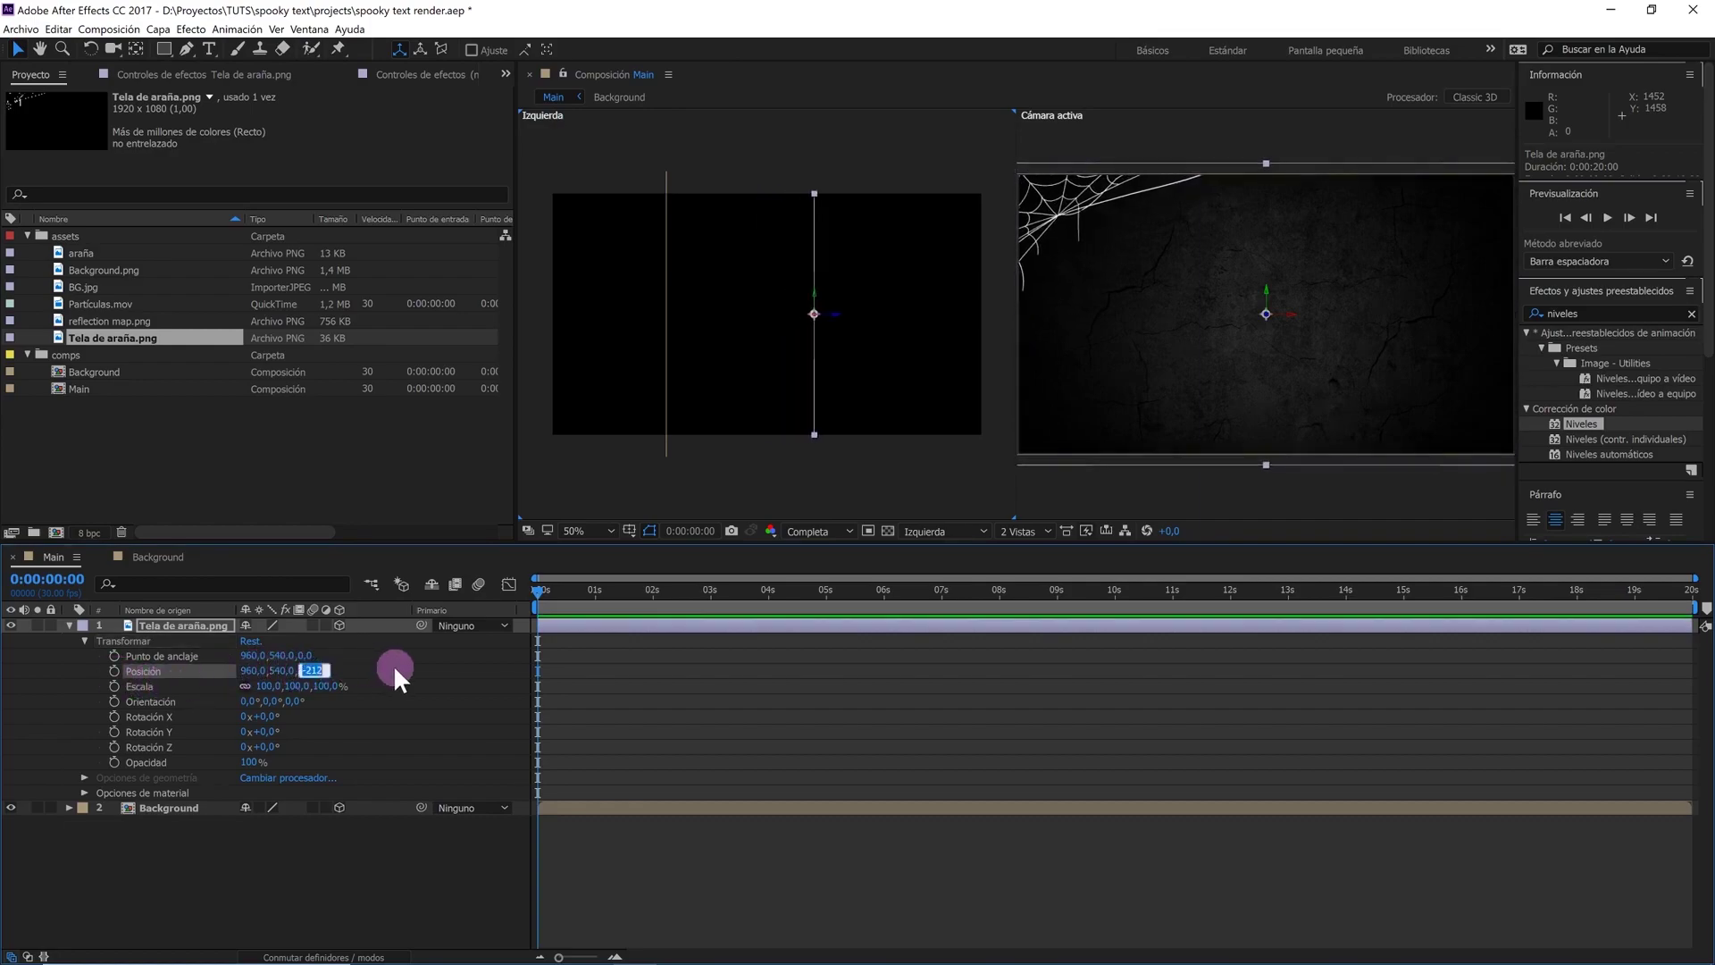
type("-500")
left_click(395, 668)
left_click(220, 638)
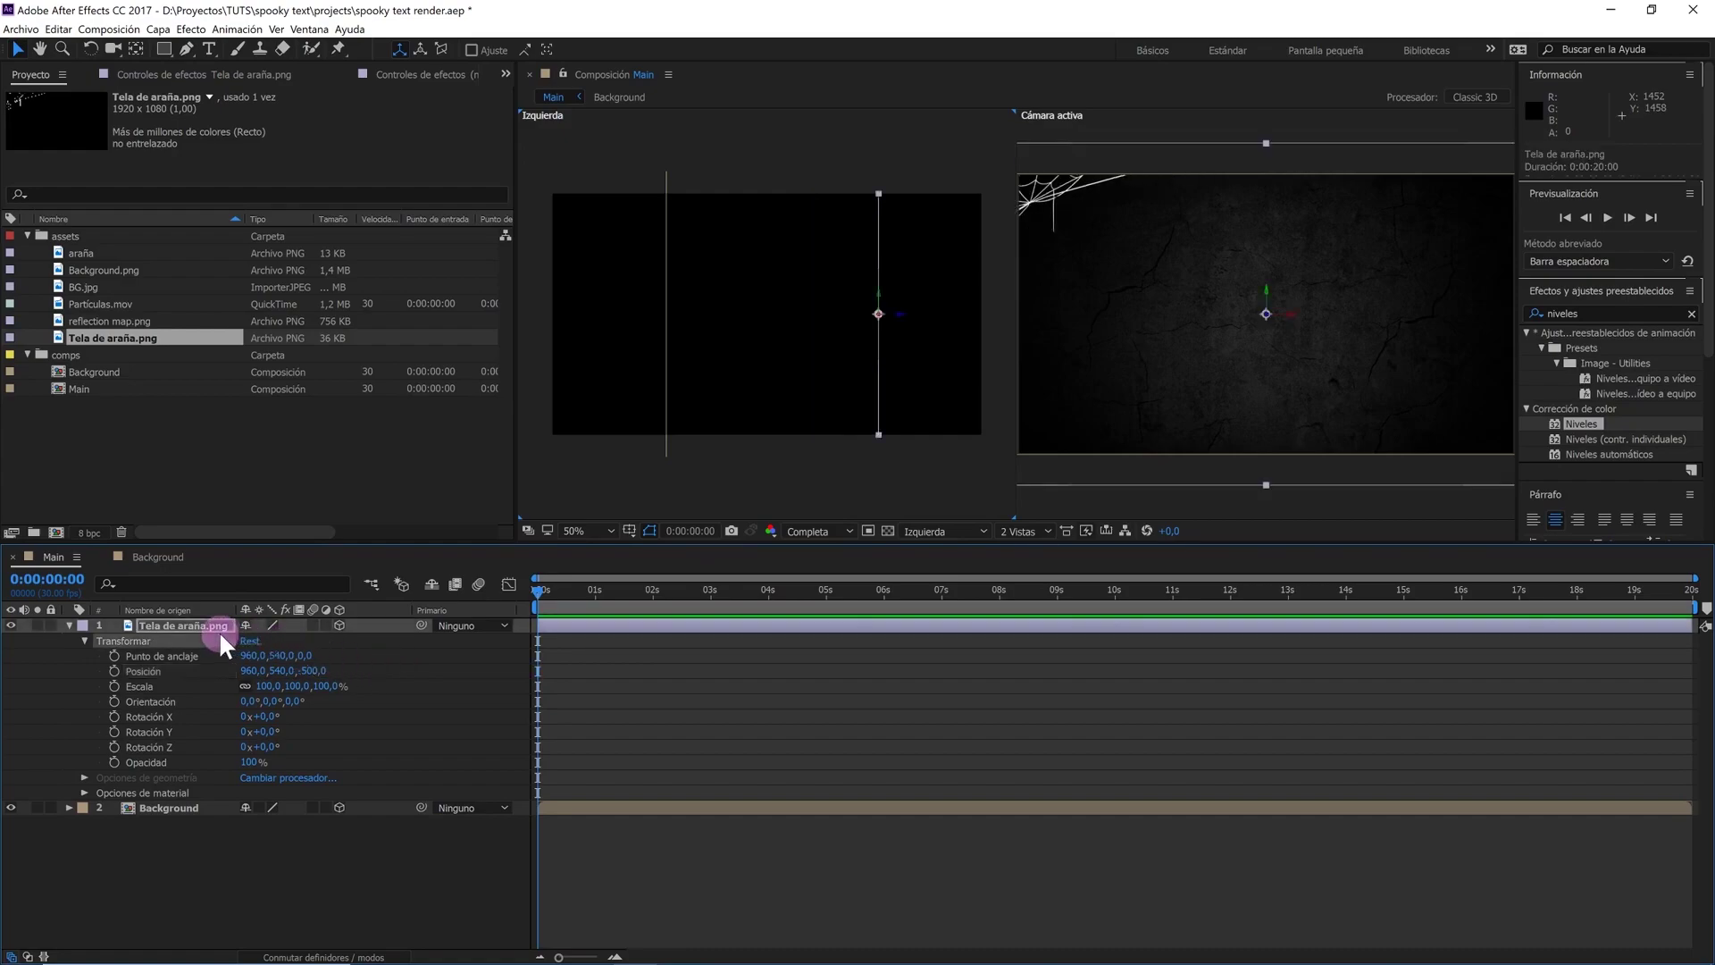
left_click(211, 619)
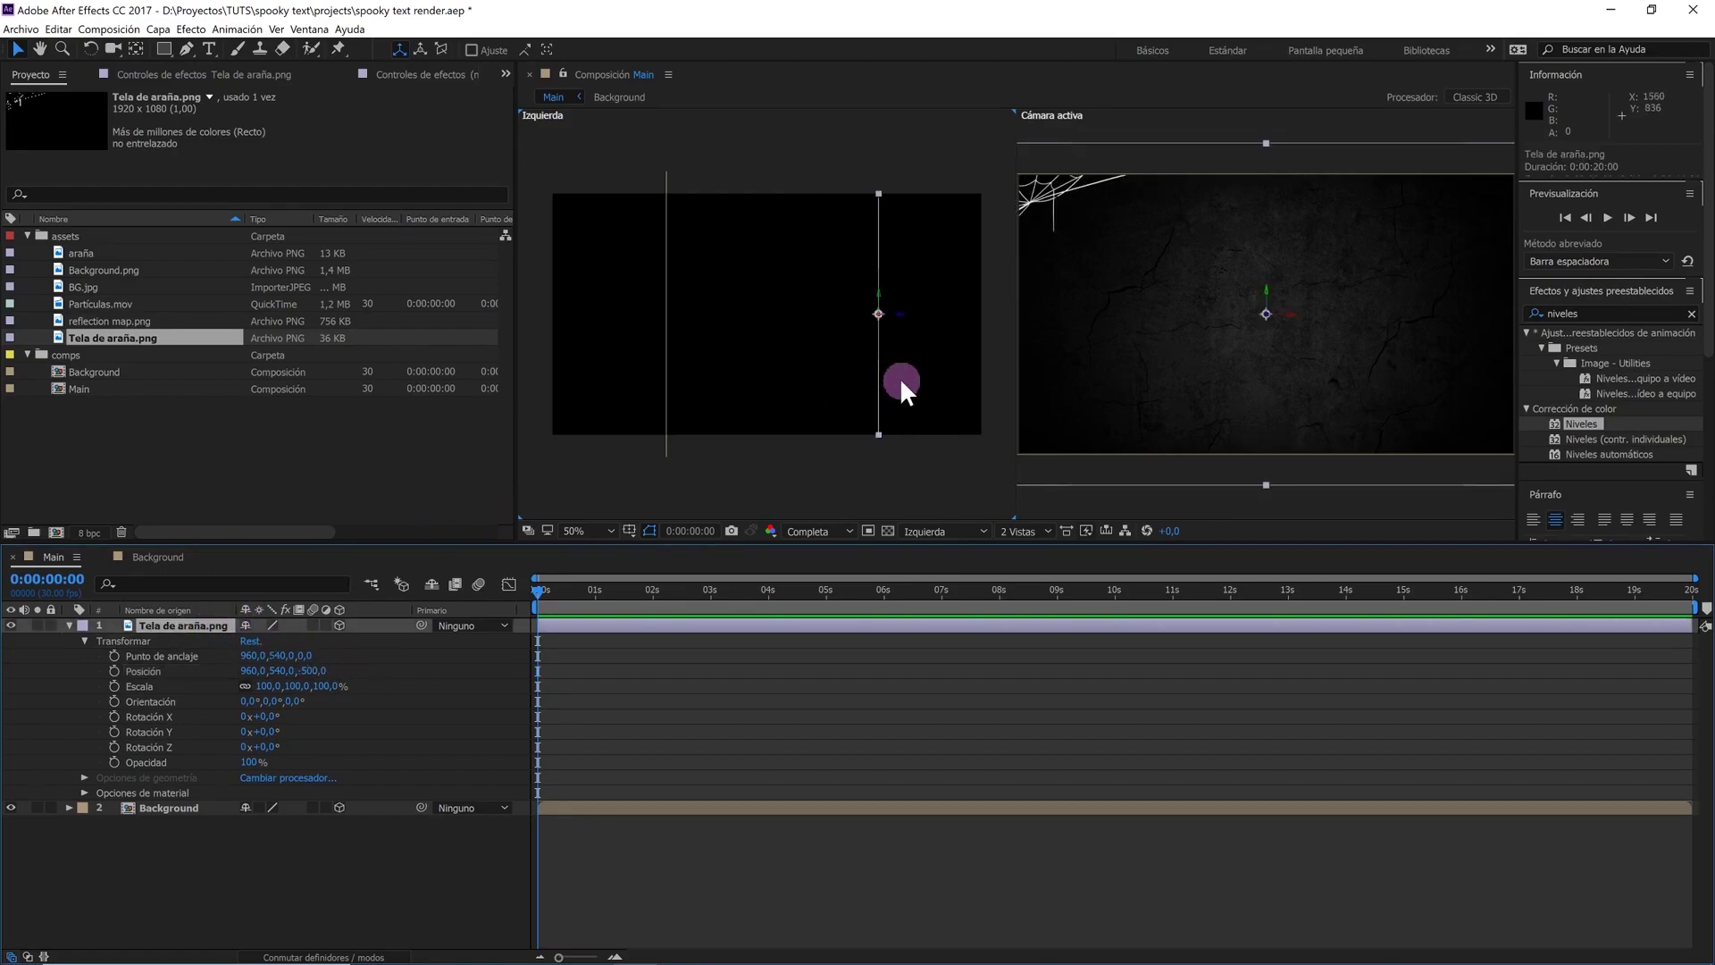
scroll(899, 377, "down", 2)
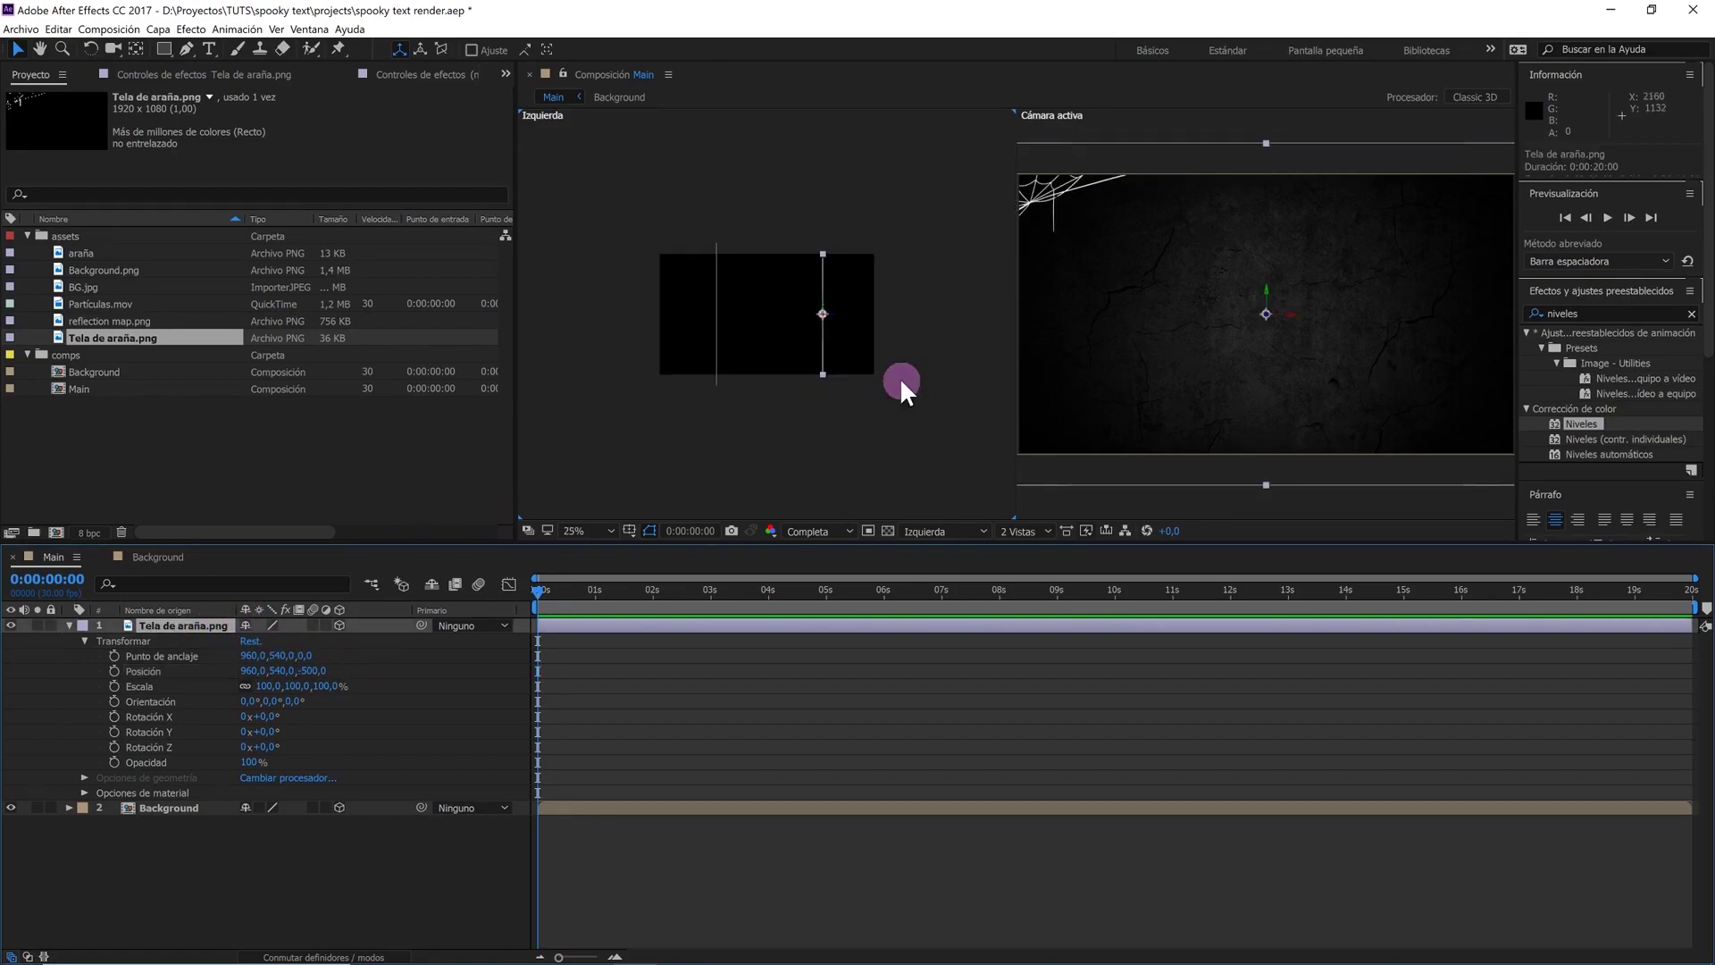
In a single view, flip the spider web layer horizontally and move it to 792, 626, -500
left_click(1018, 532)
left_click(1027, 548)
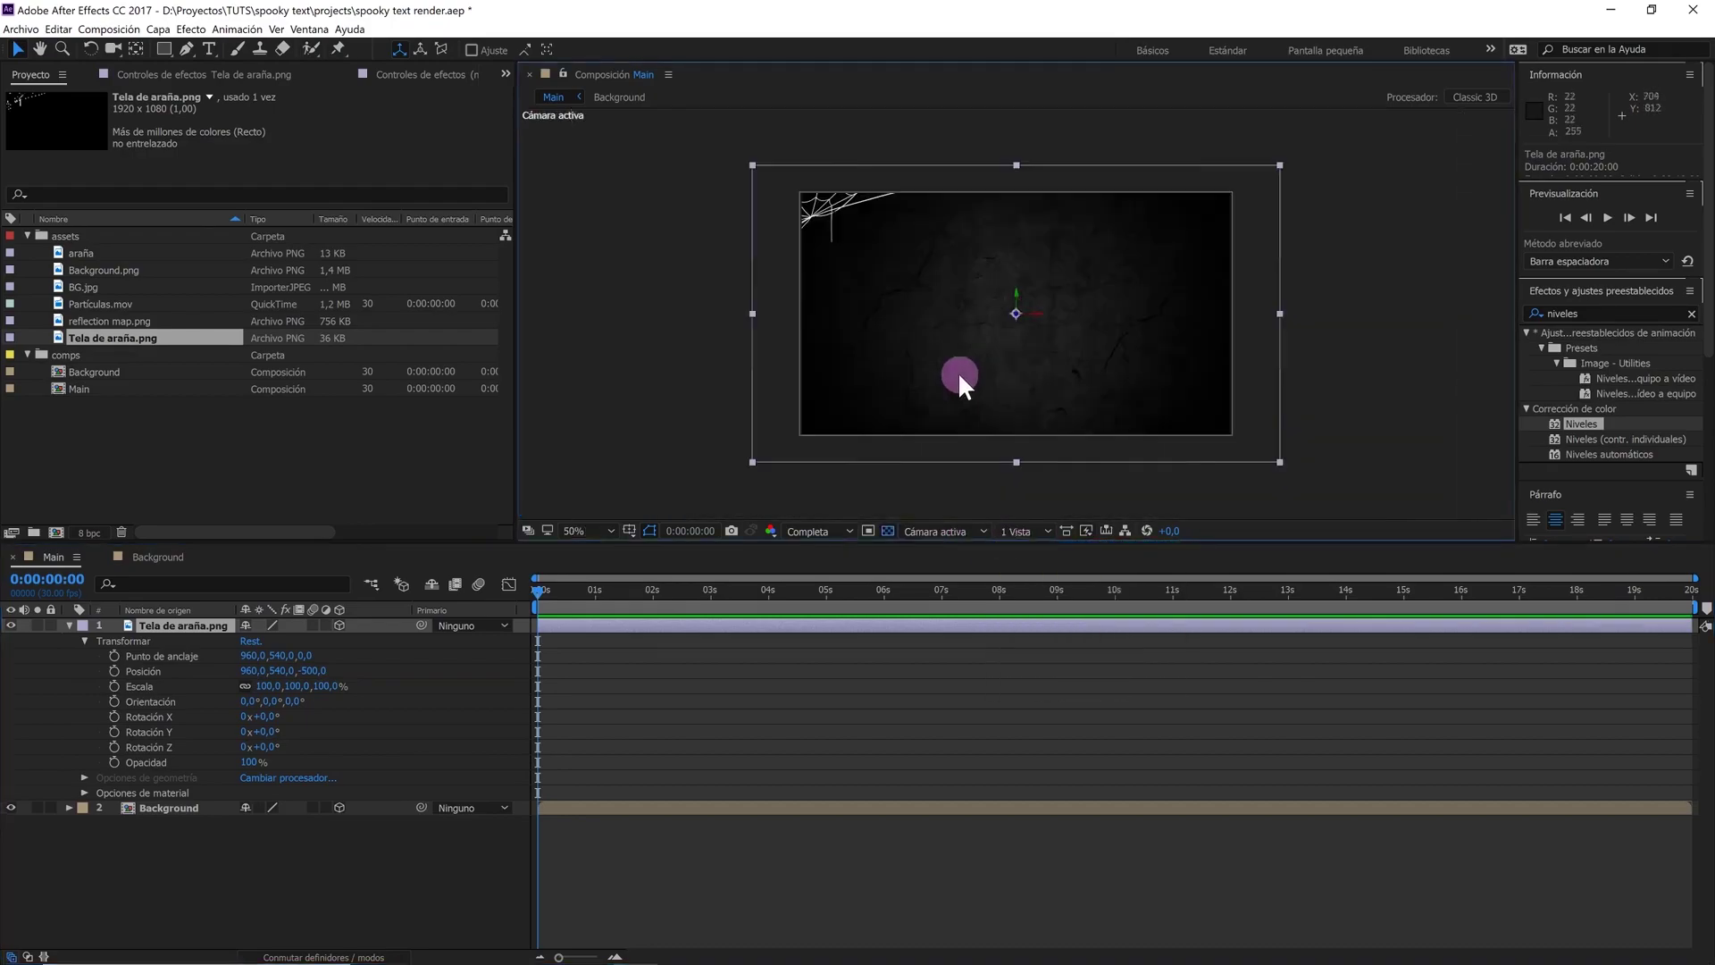
right_click(211, 626)
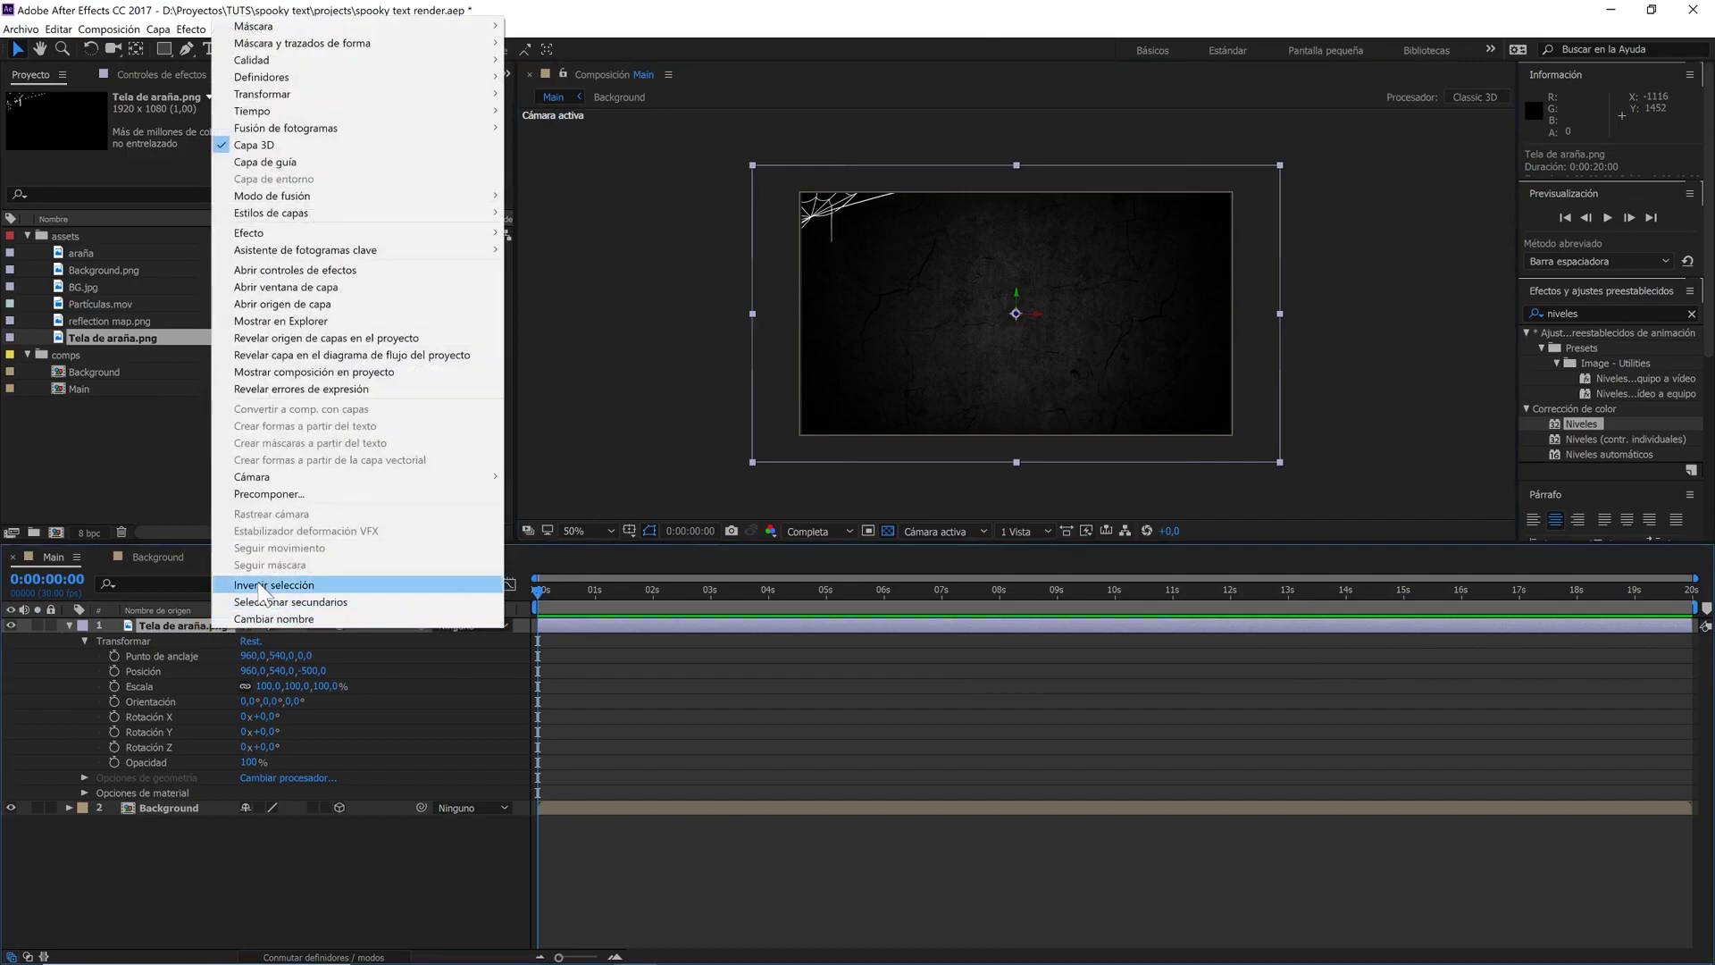
mouse_move(458, 94)
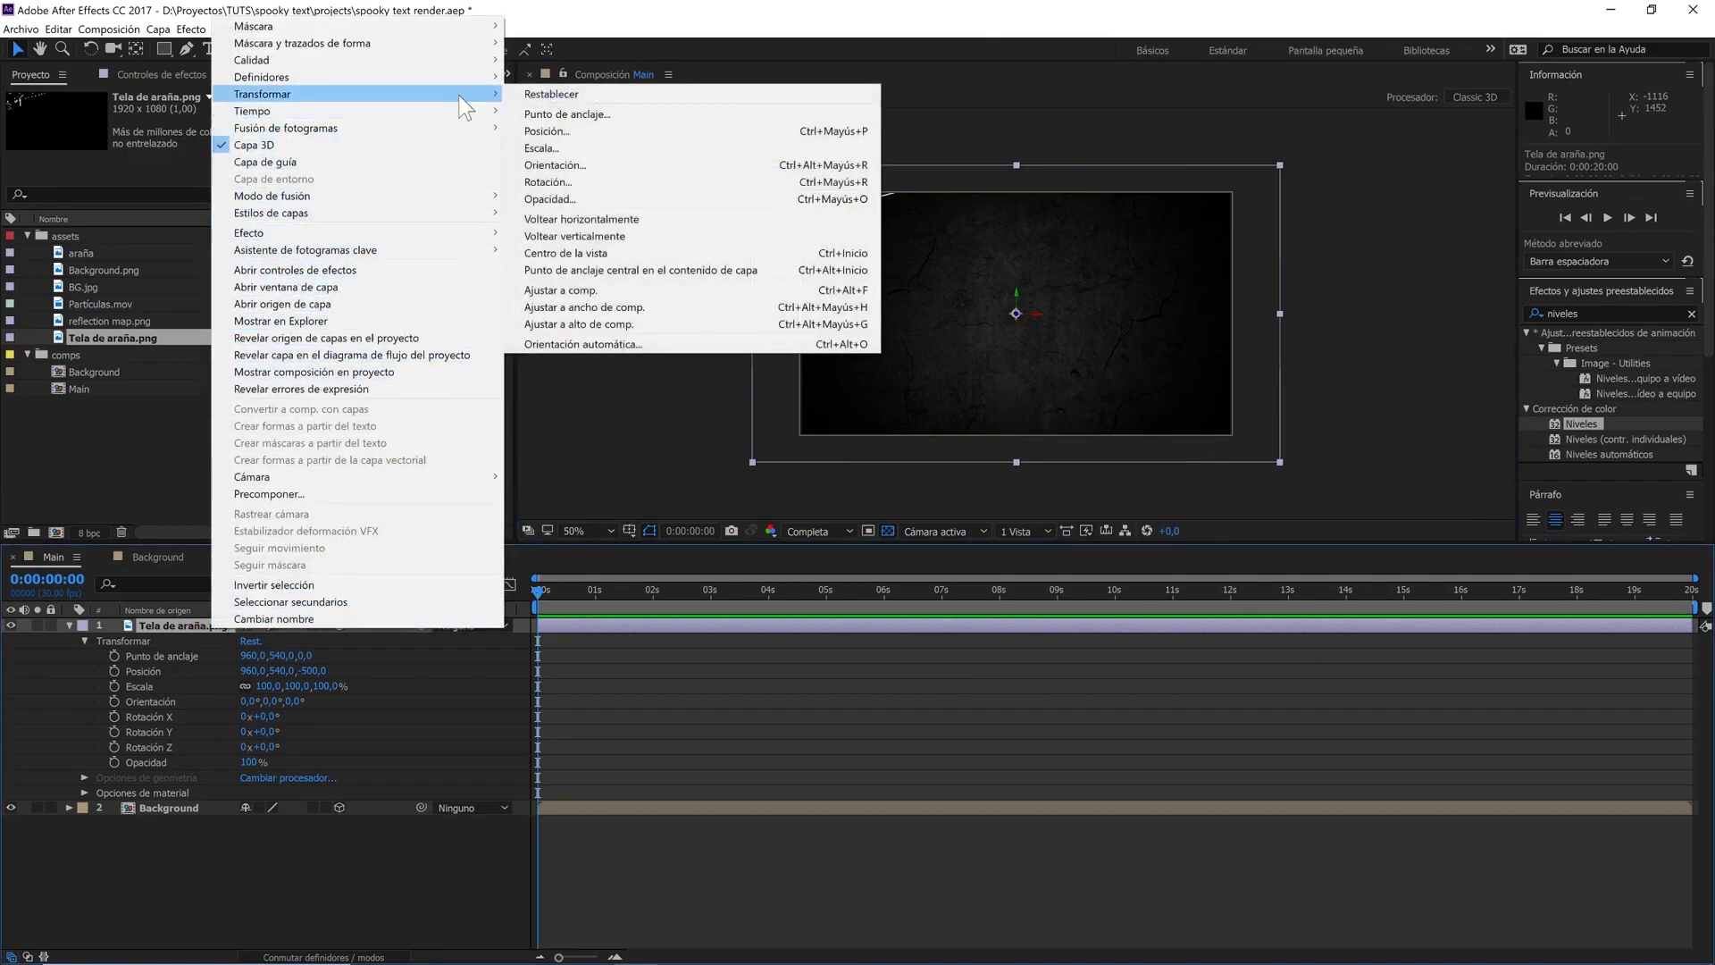
left_click(603, 198)
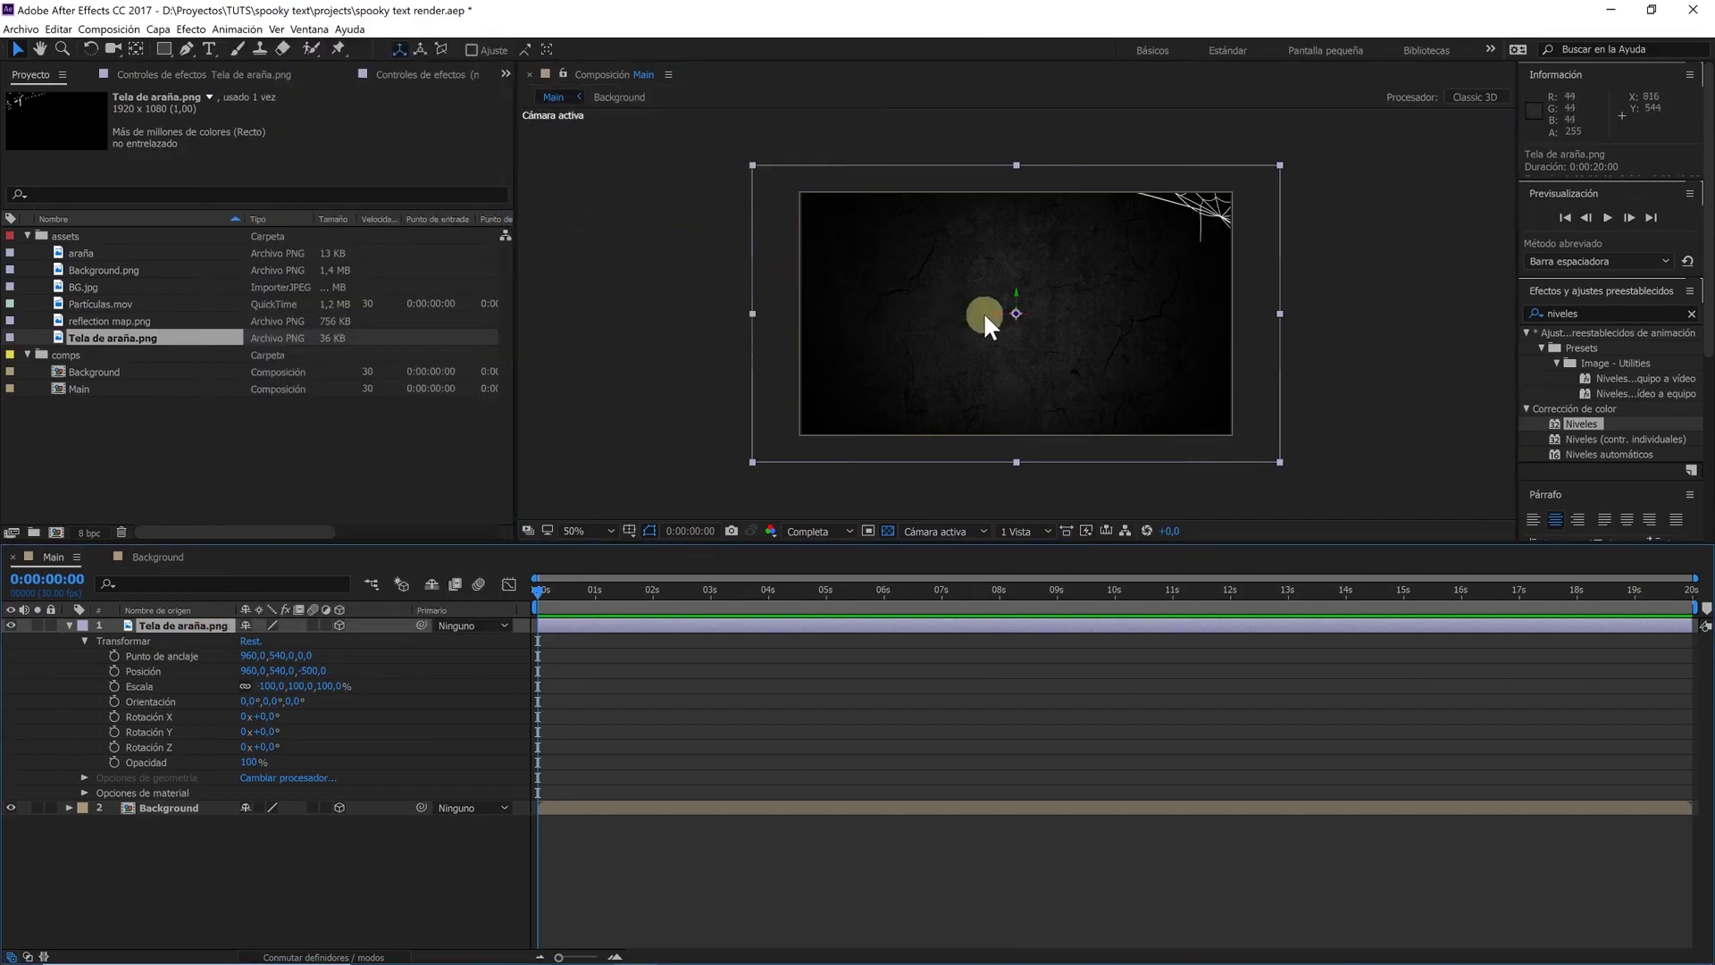
left_click_drag(998, 313, 970, 318)
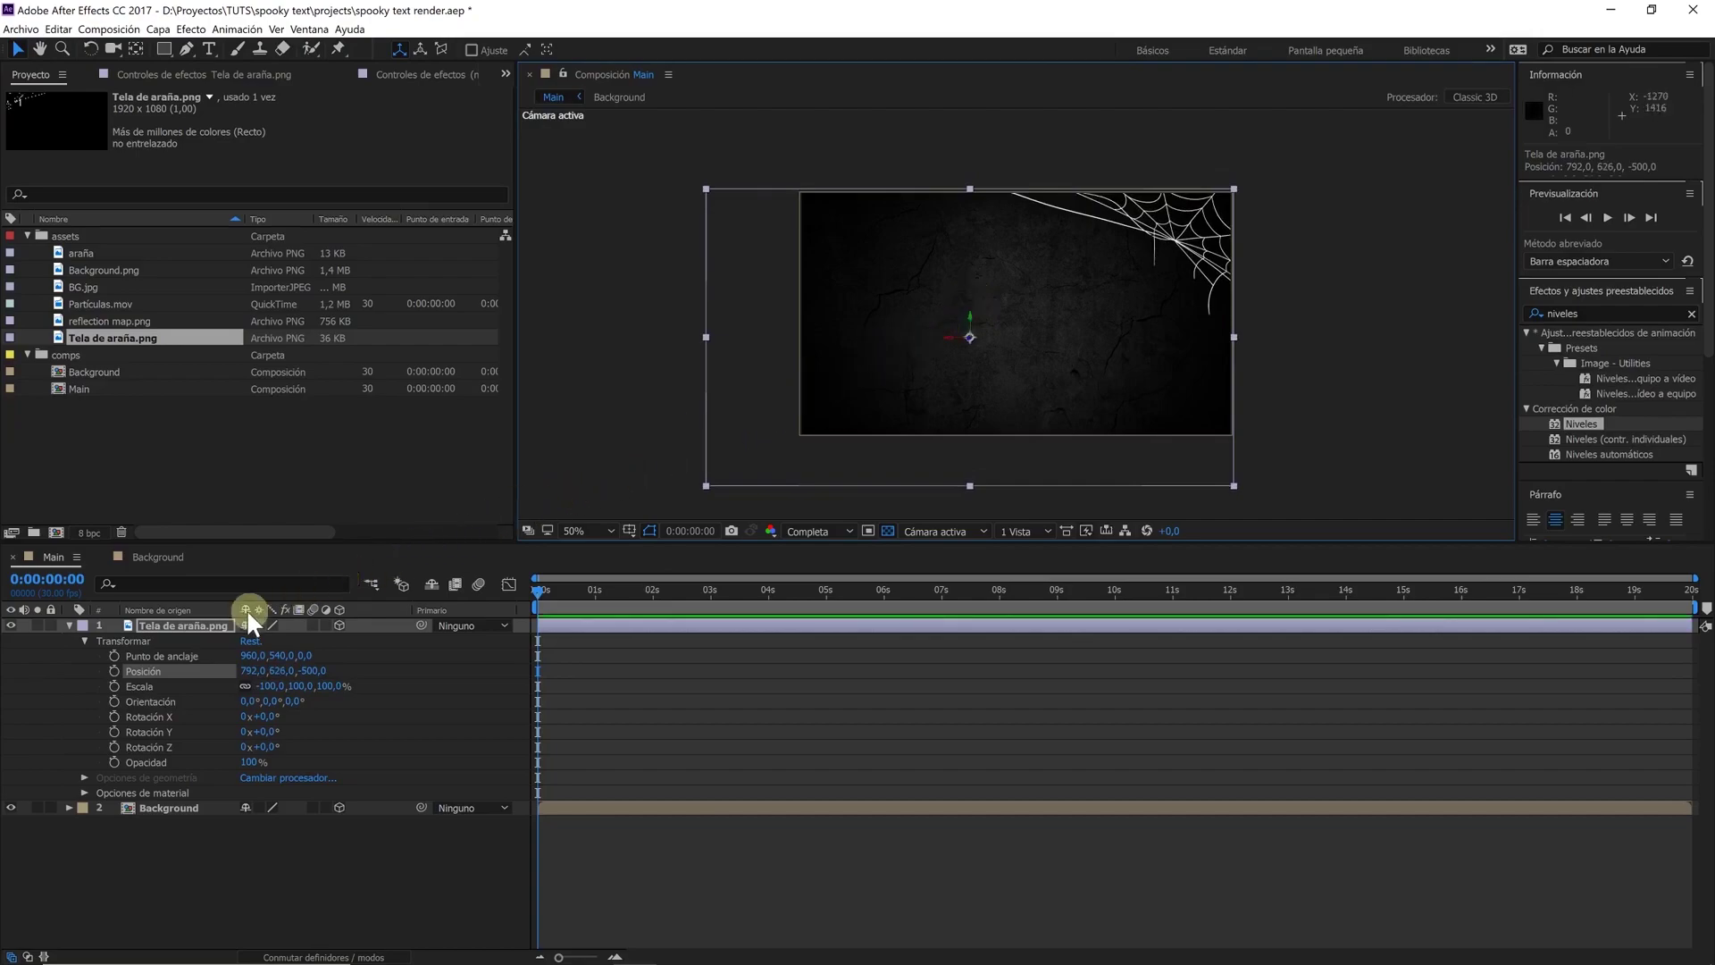
left_click(209, 624)
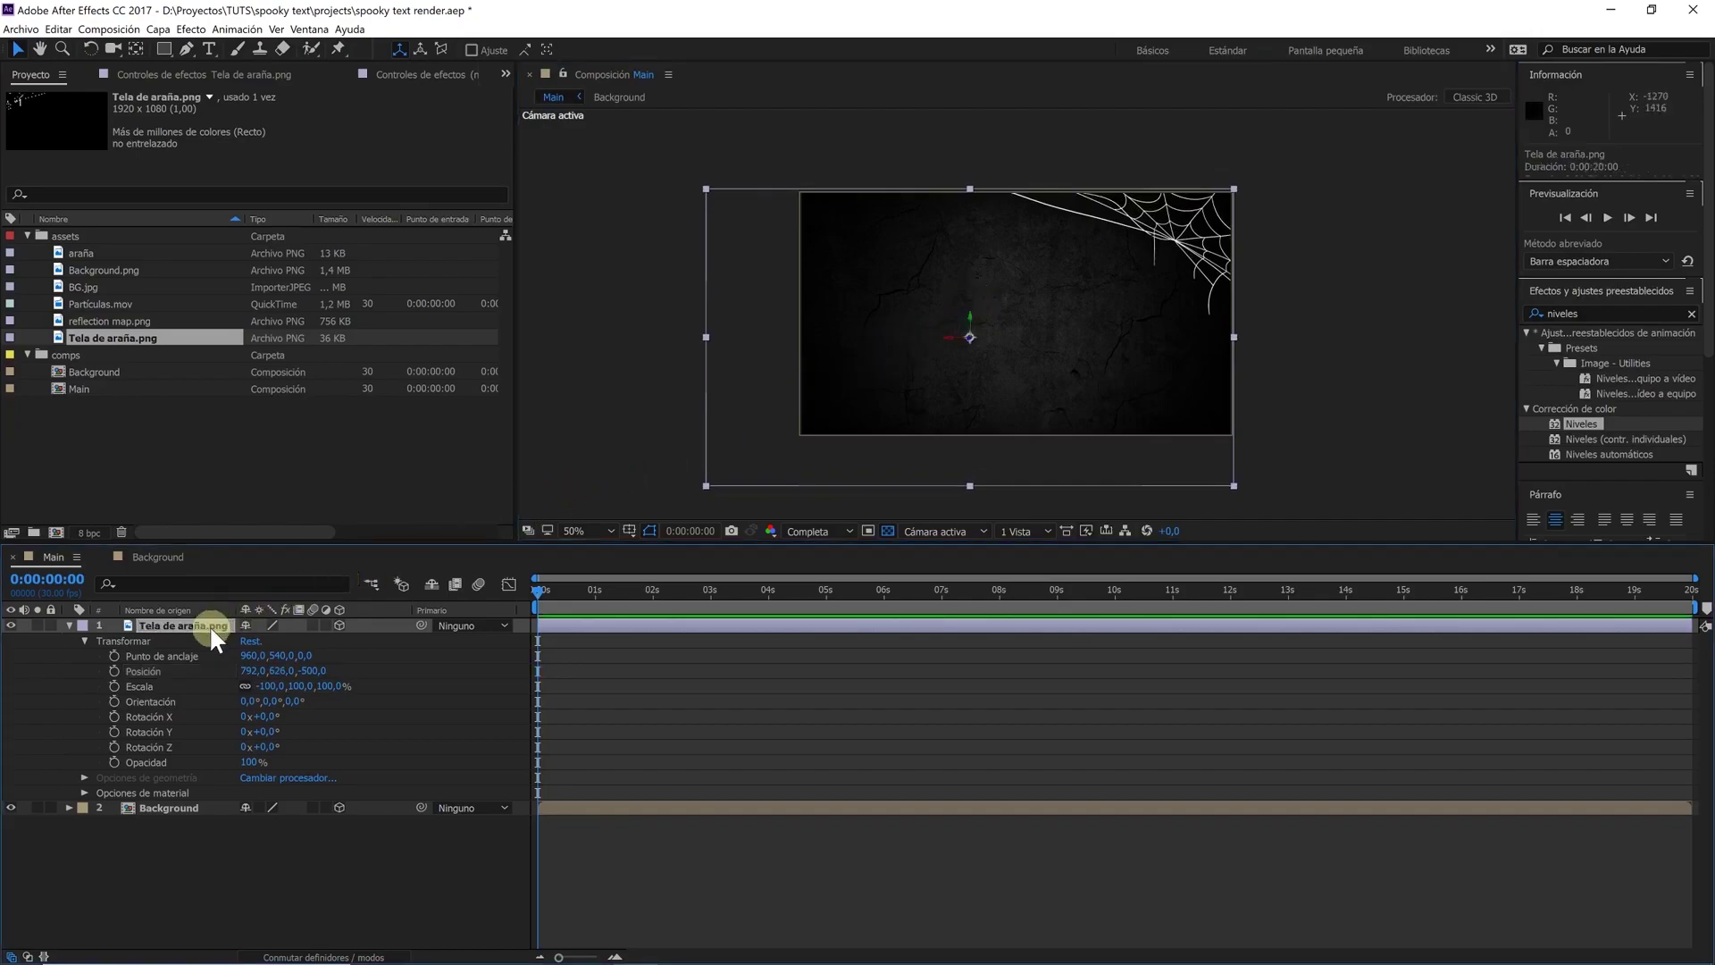
Duplicate the spider-web layer and push the top copy back to Z position -1150
left_click(59, 30)
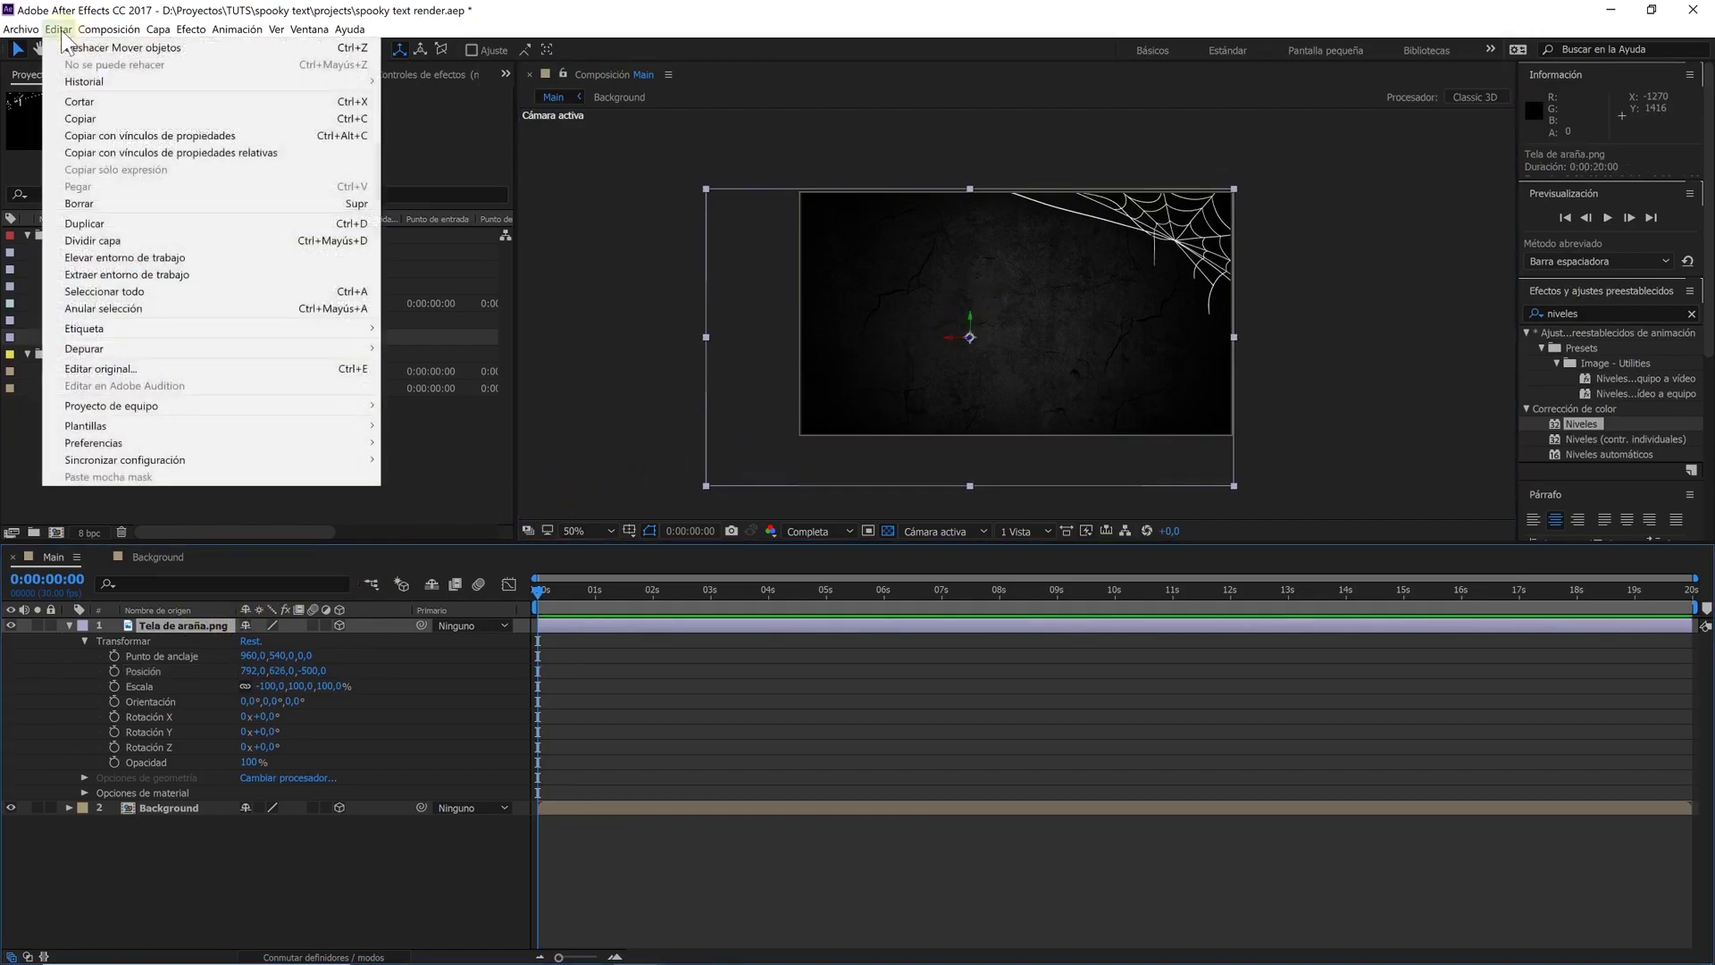
left_click(111, 224)
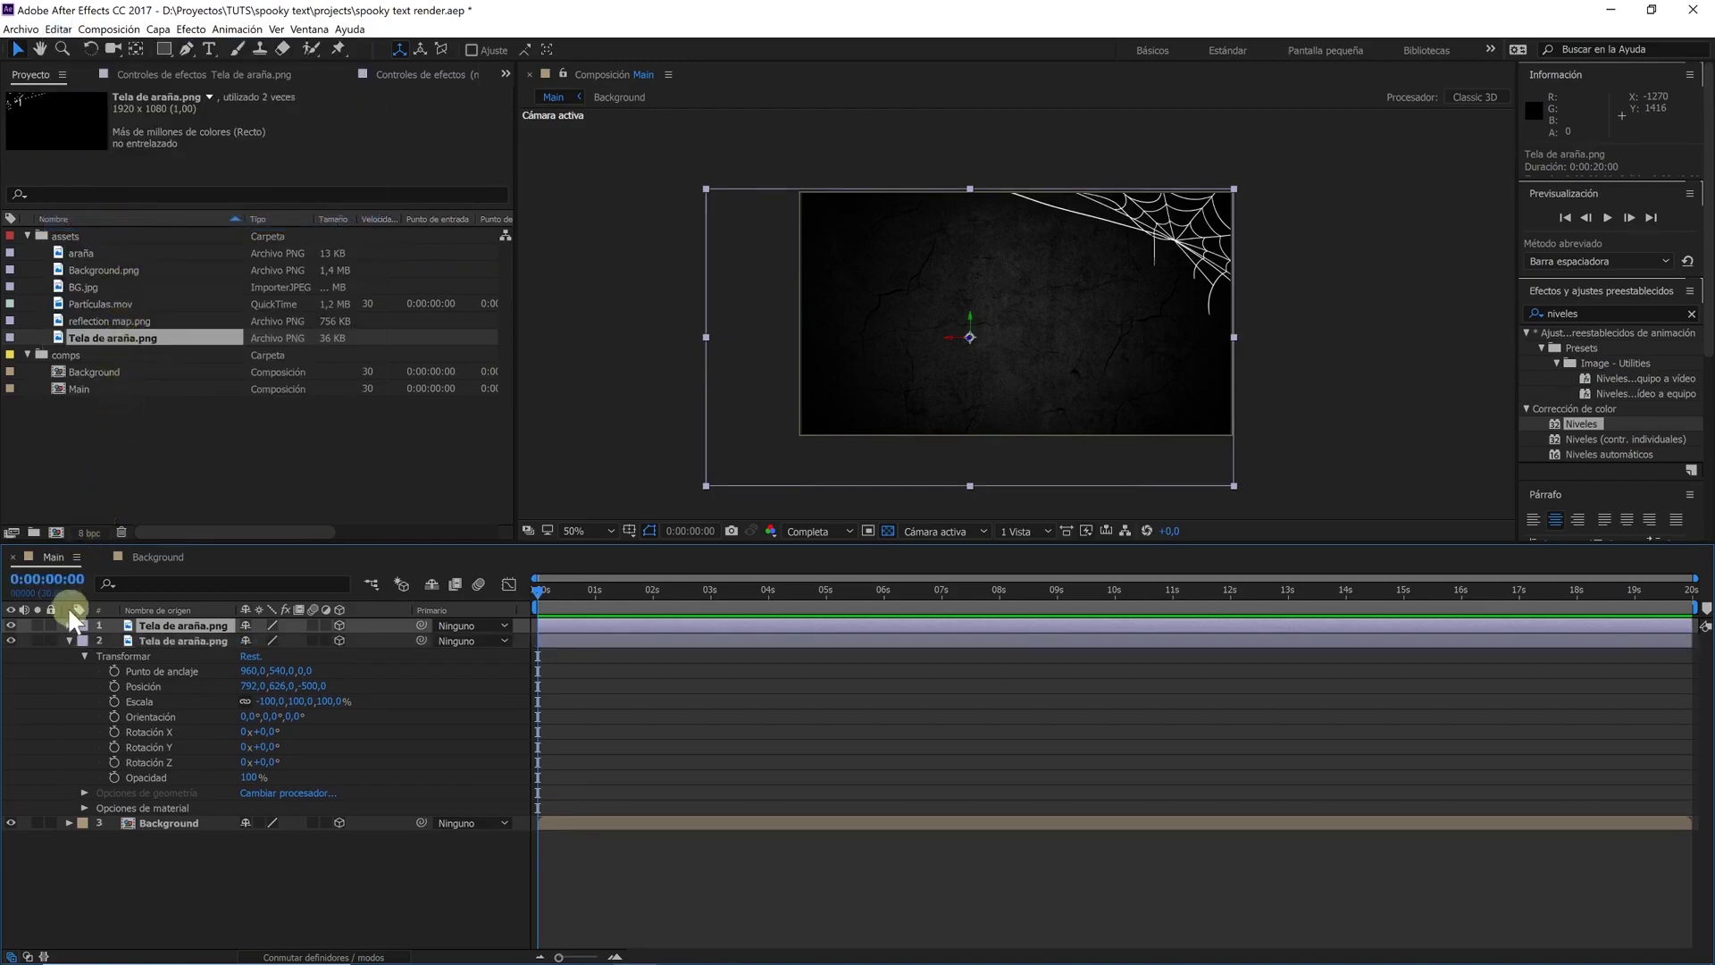
left_click(70, 626)
left_click(83, 639)
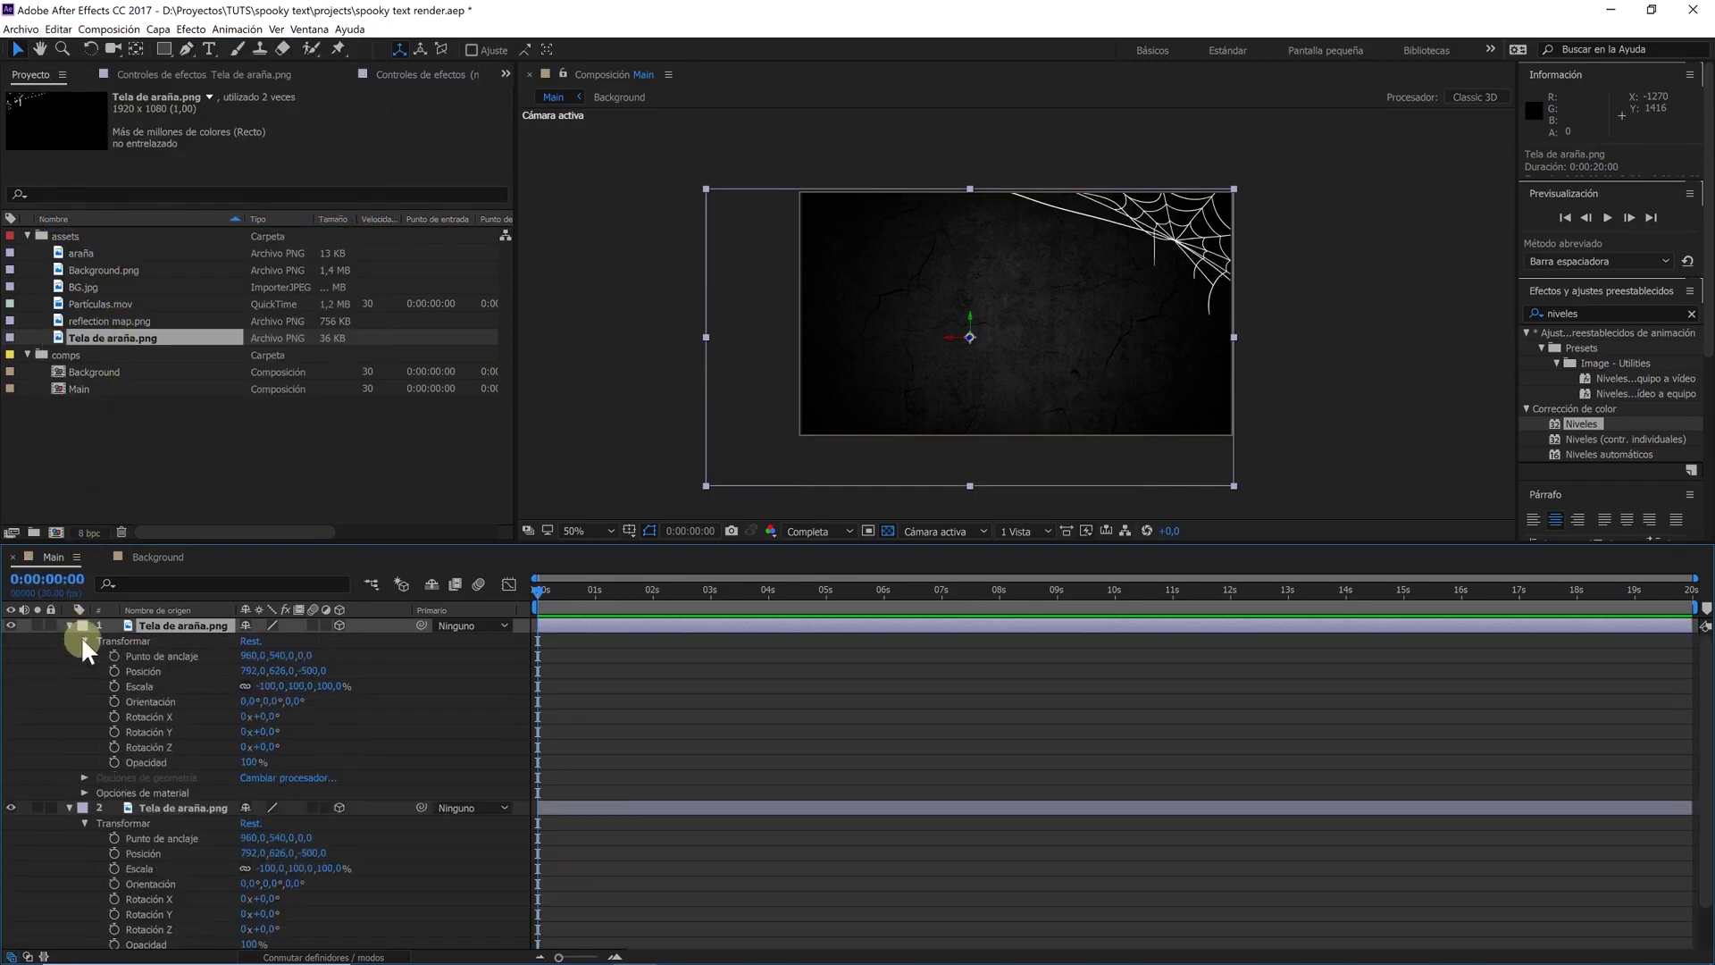
left_click_drag(314, 671, 237, 670)
left_click(312, 670)
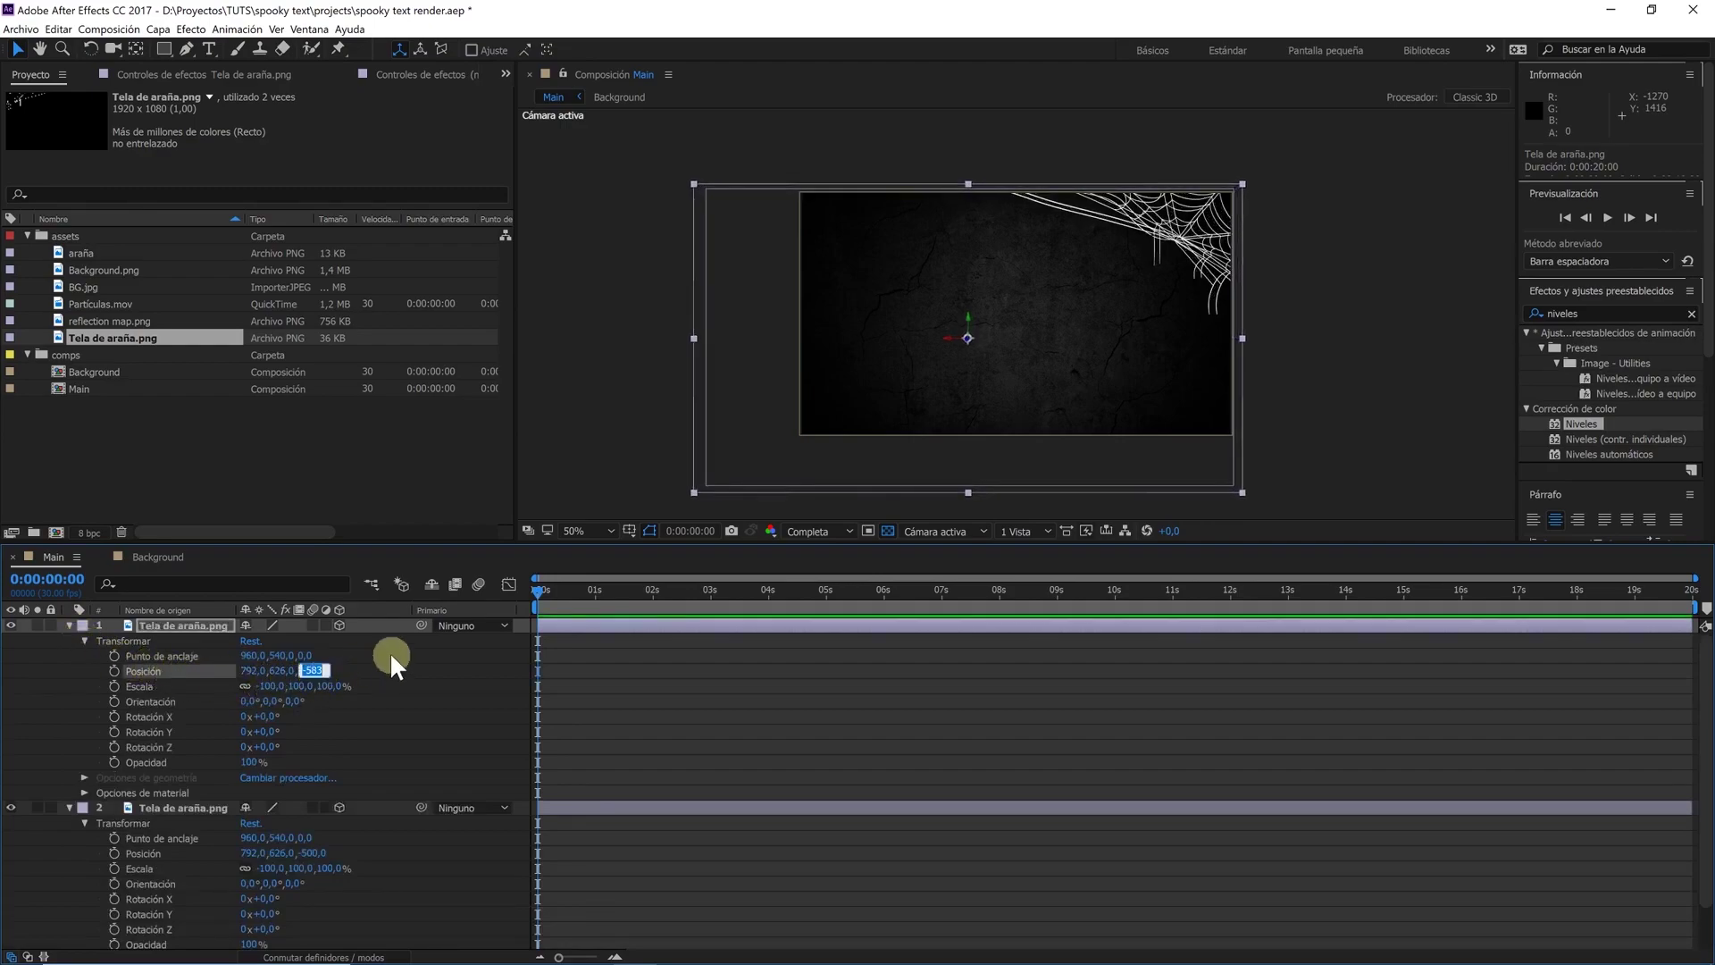
type("-")
left_click(391, 656)
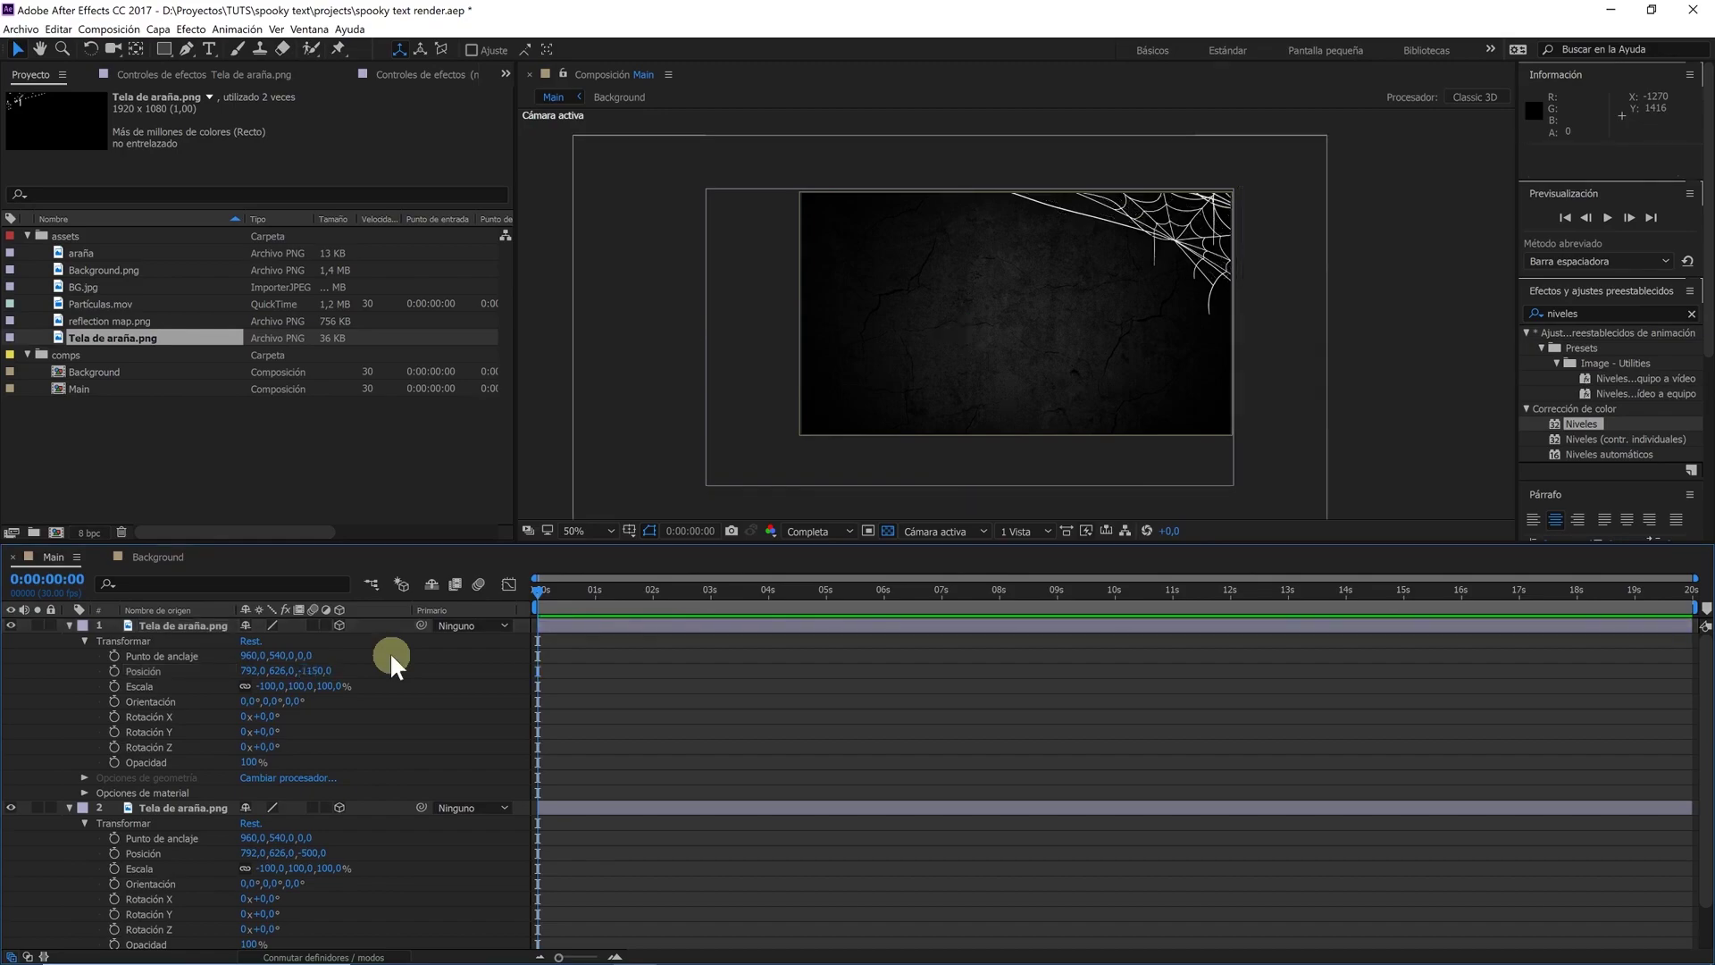
left_click(195, 627)
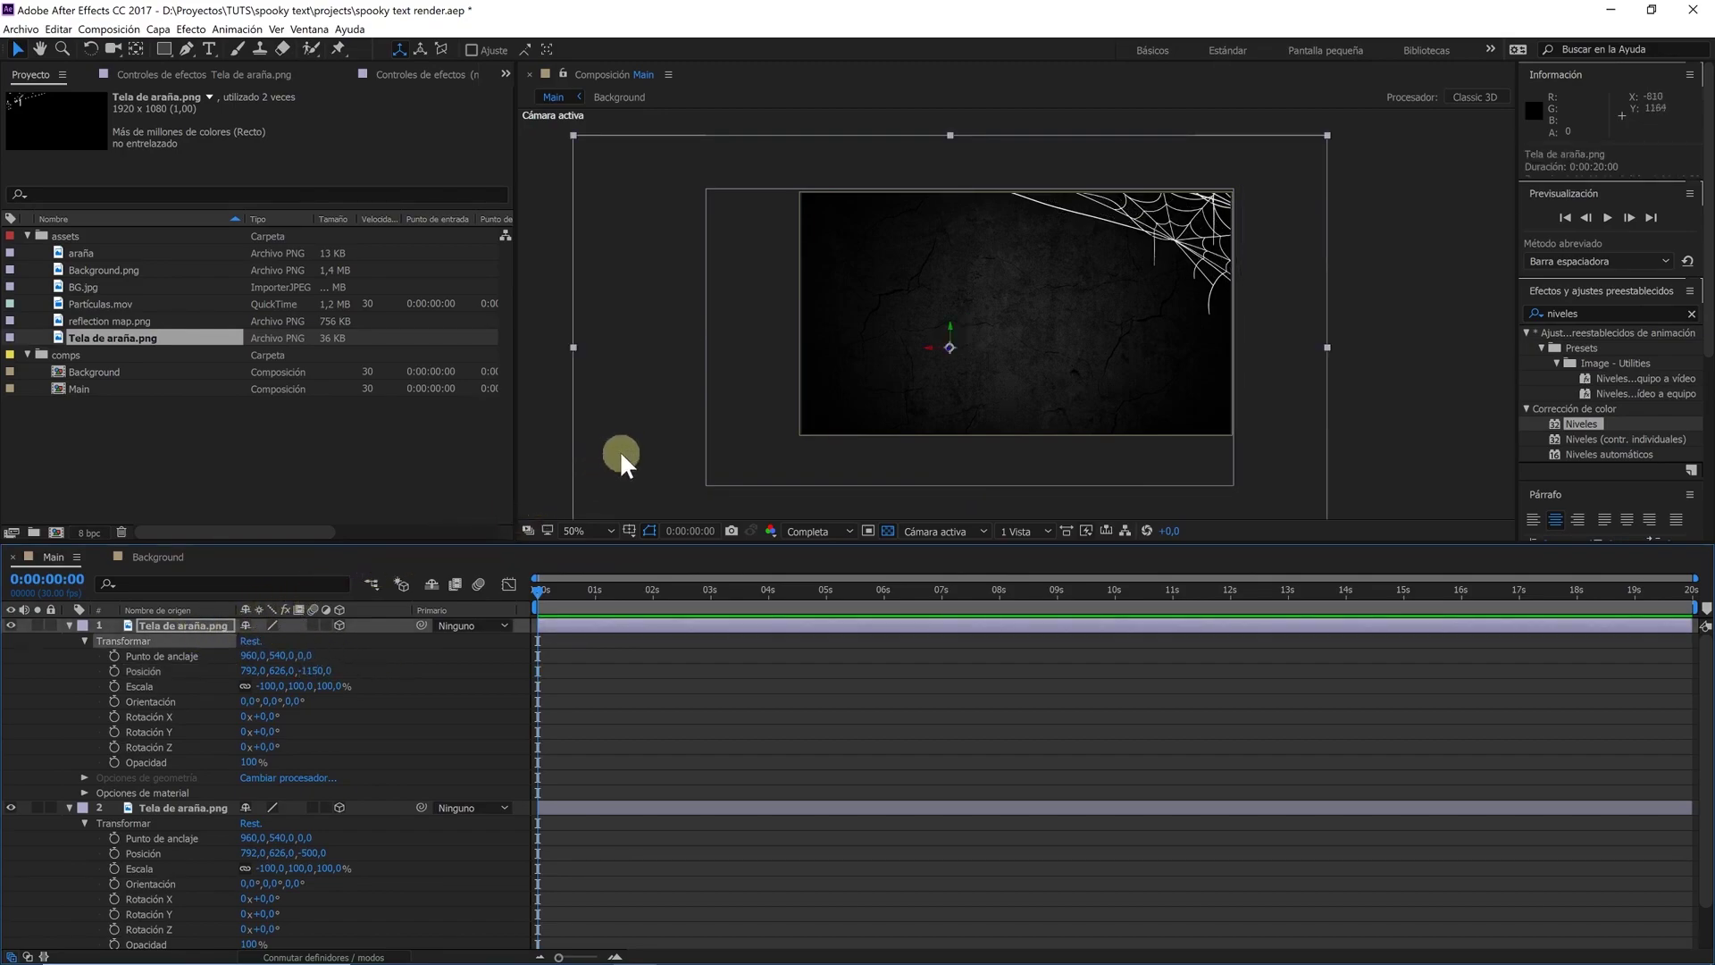
Flip the top web copy both horizontally and vertically from the Transform menu
right_click(216, 627)
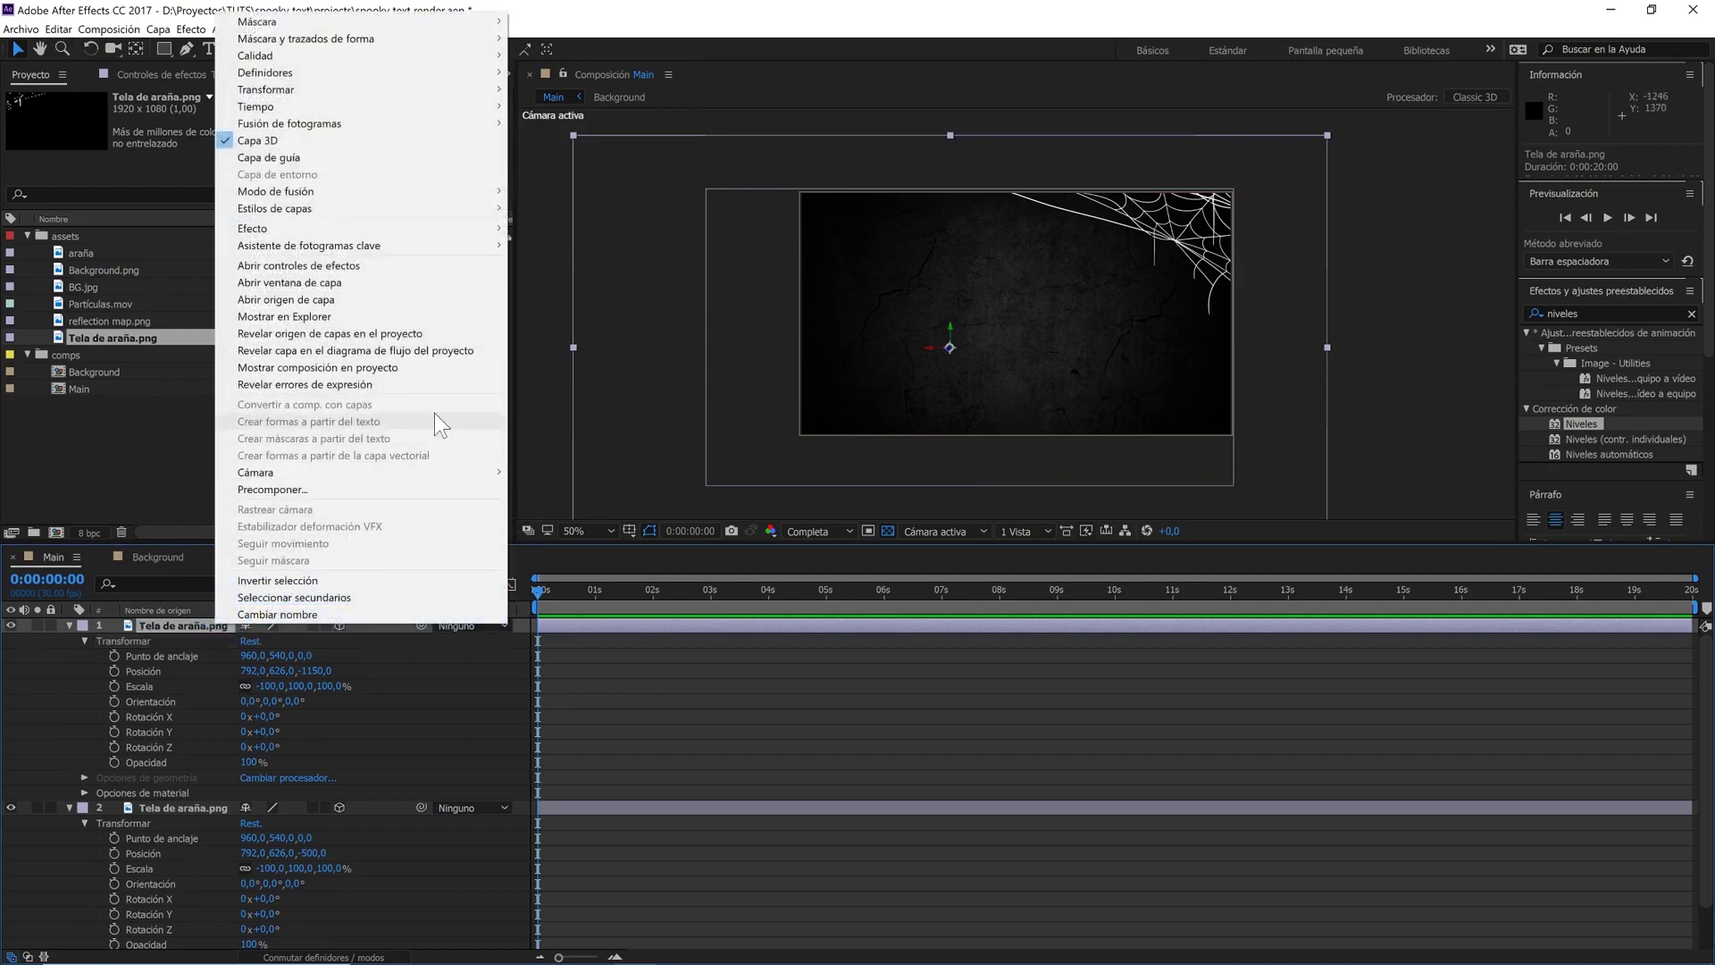
mouse_move(482, 106)
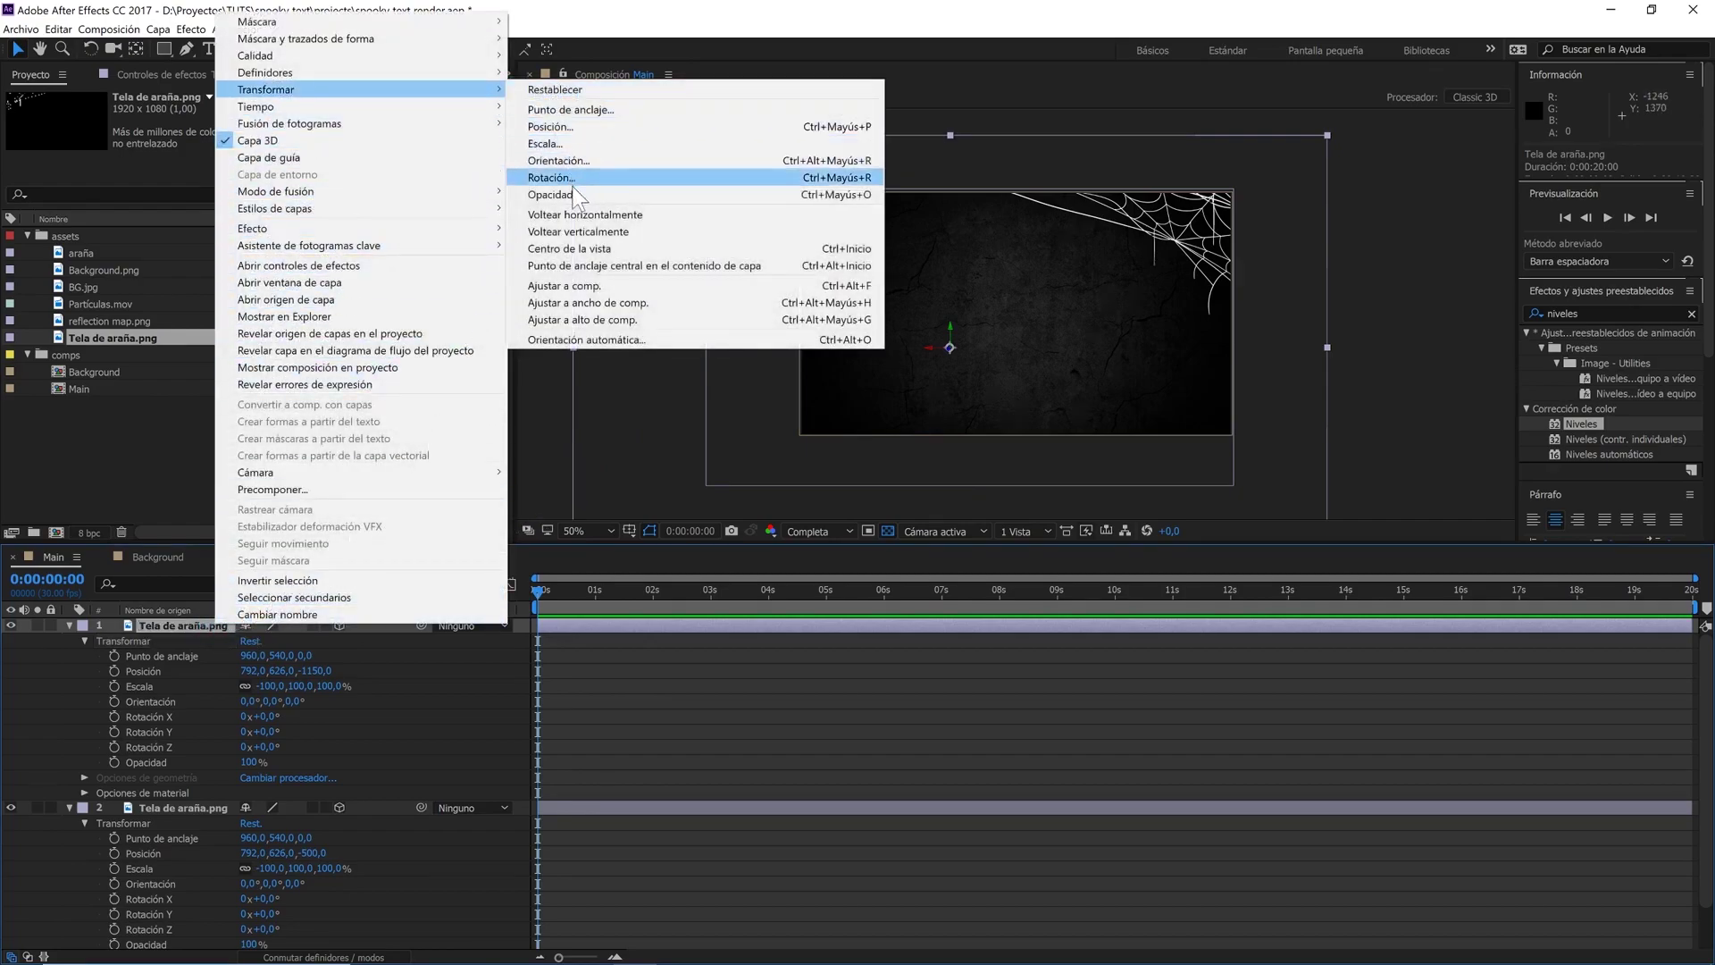
left_click(576, 214)
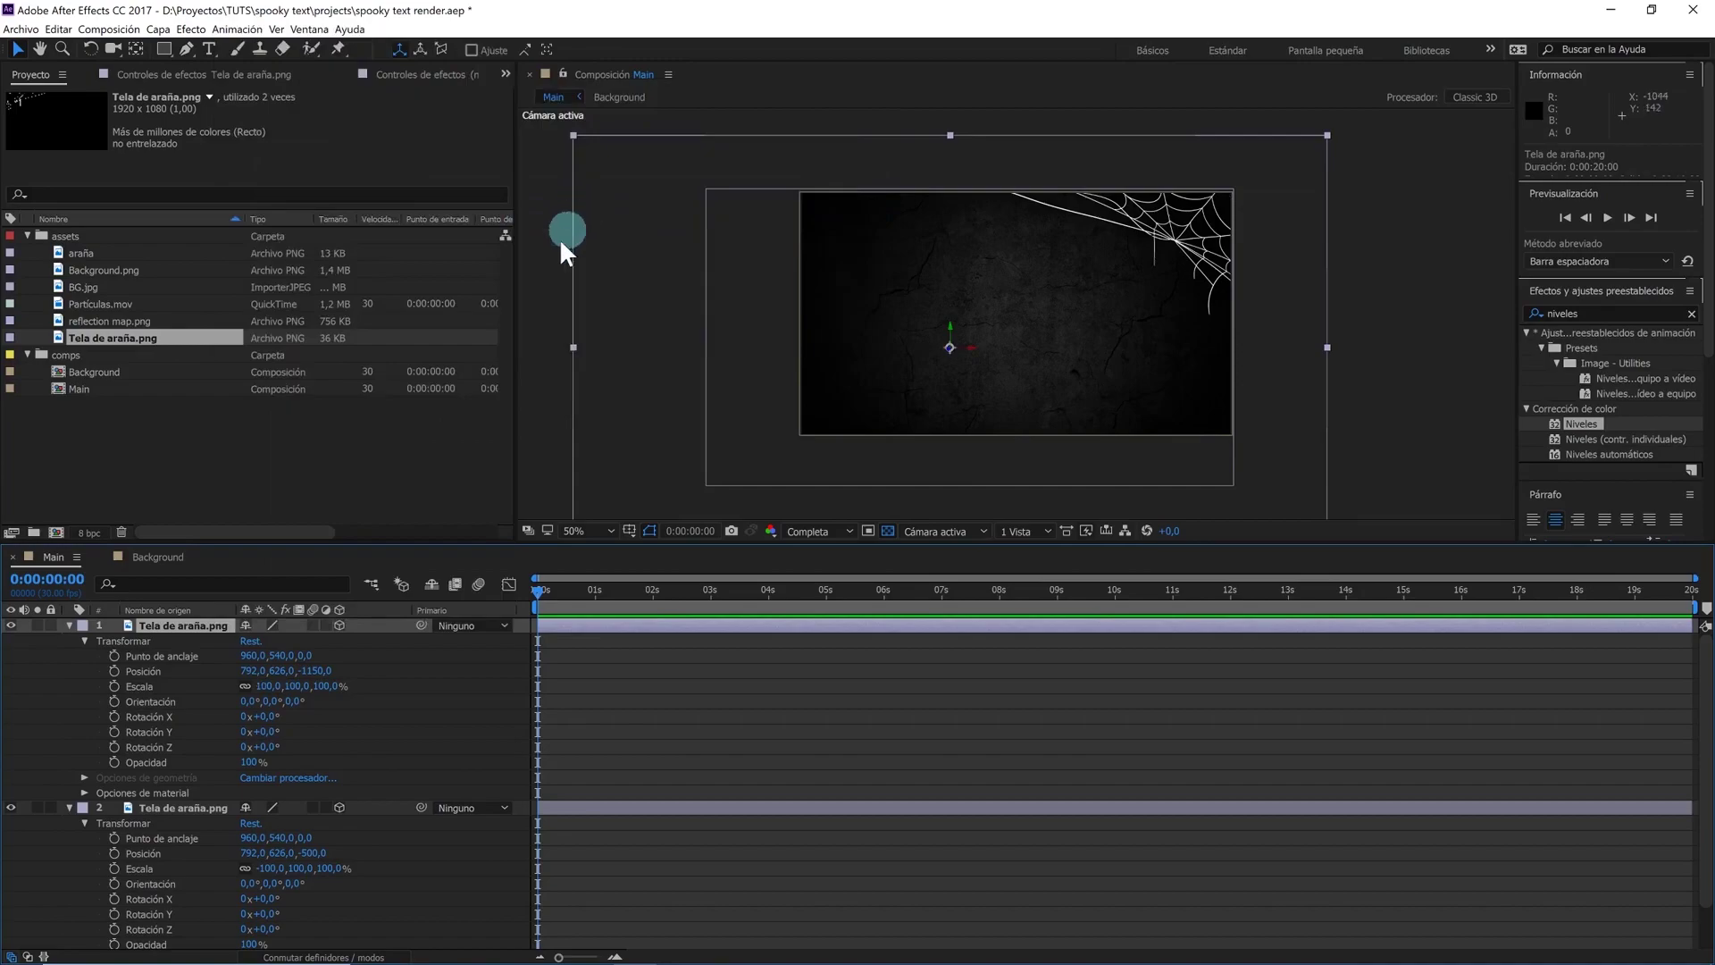
right_click(214, 623)
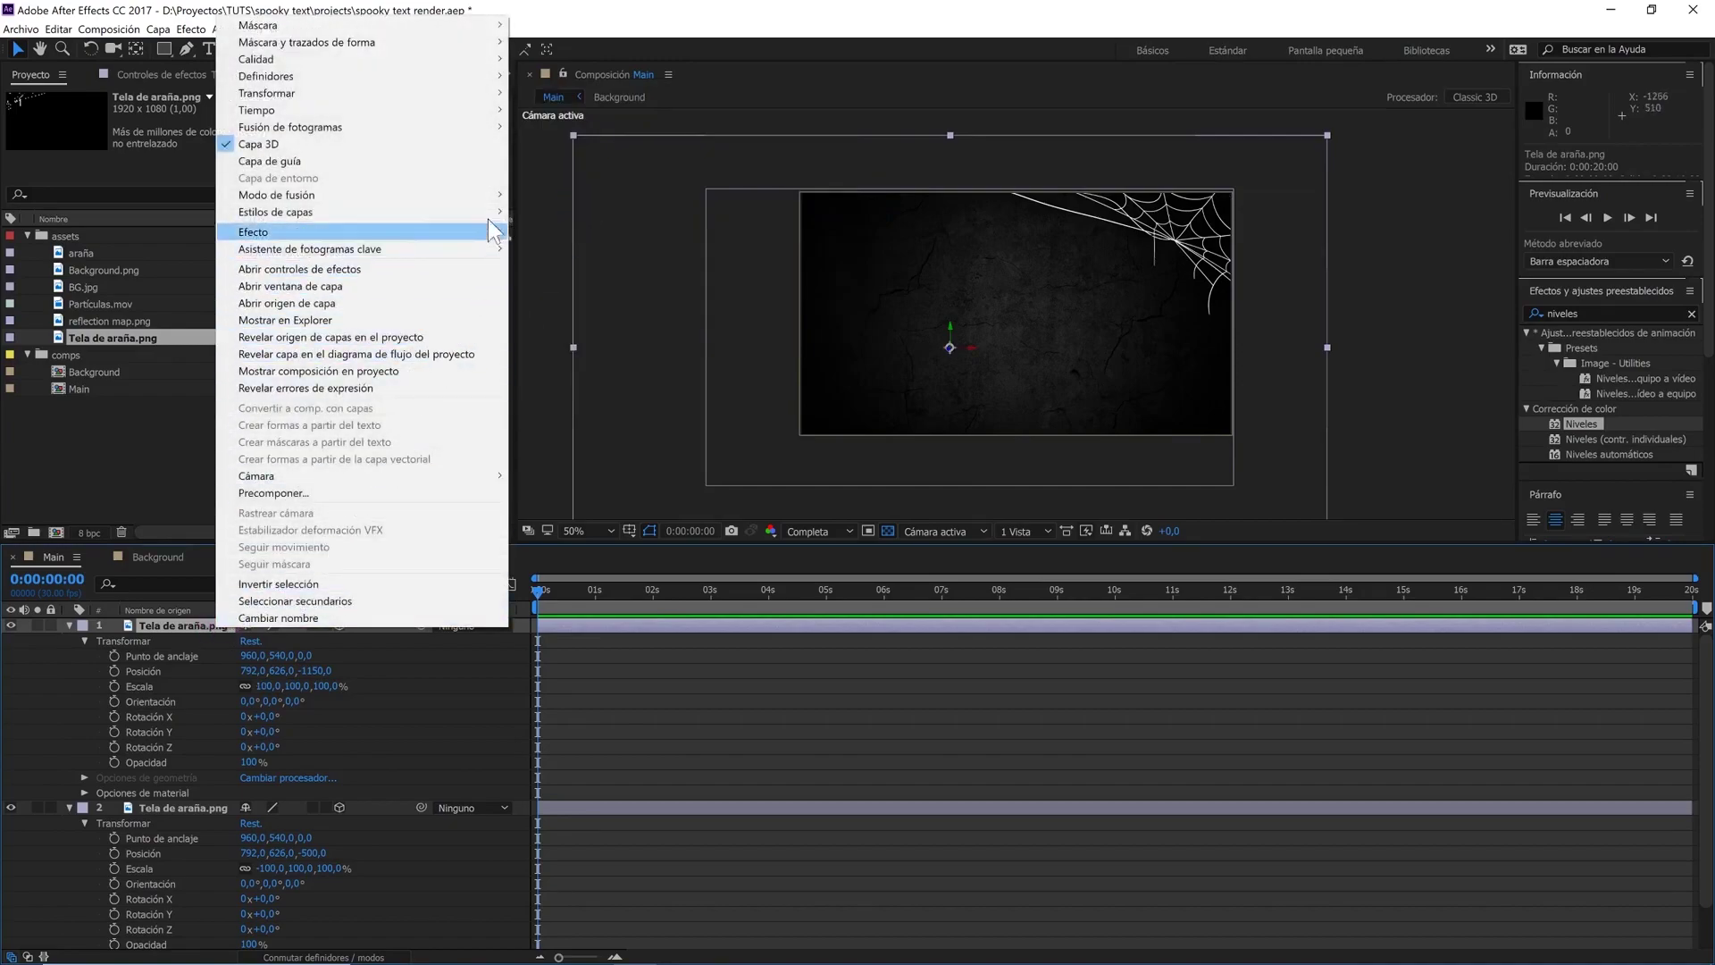
mouse_move(486, 94)
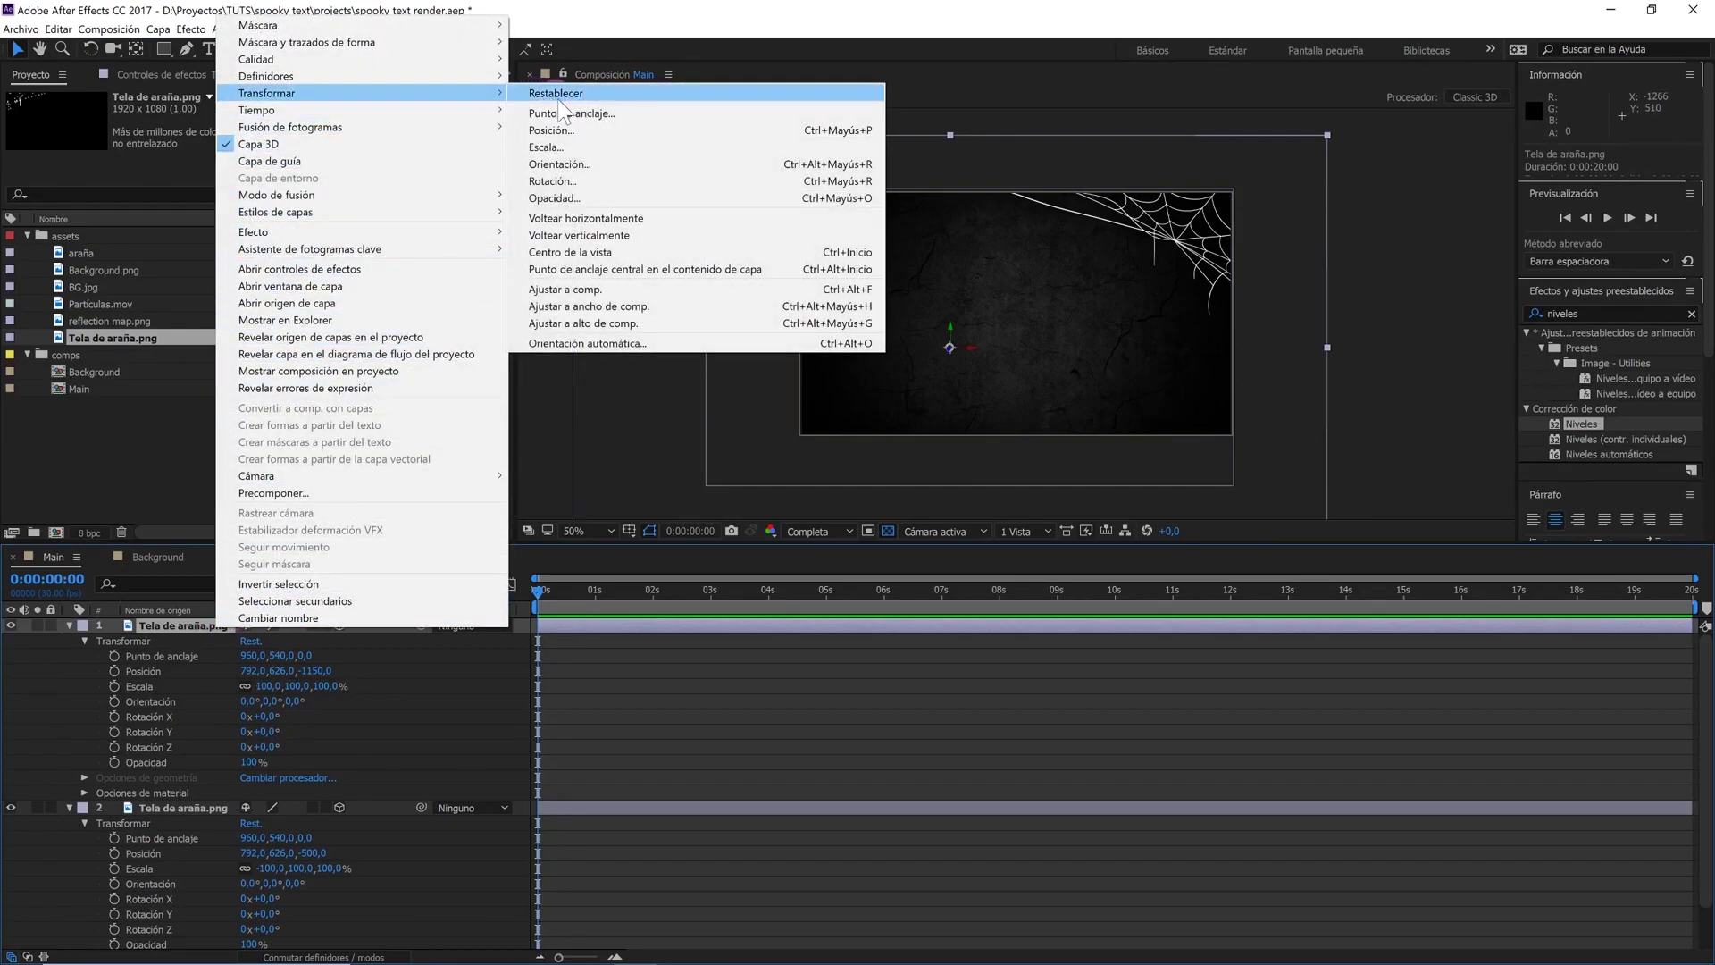
left_click(608, 234)
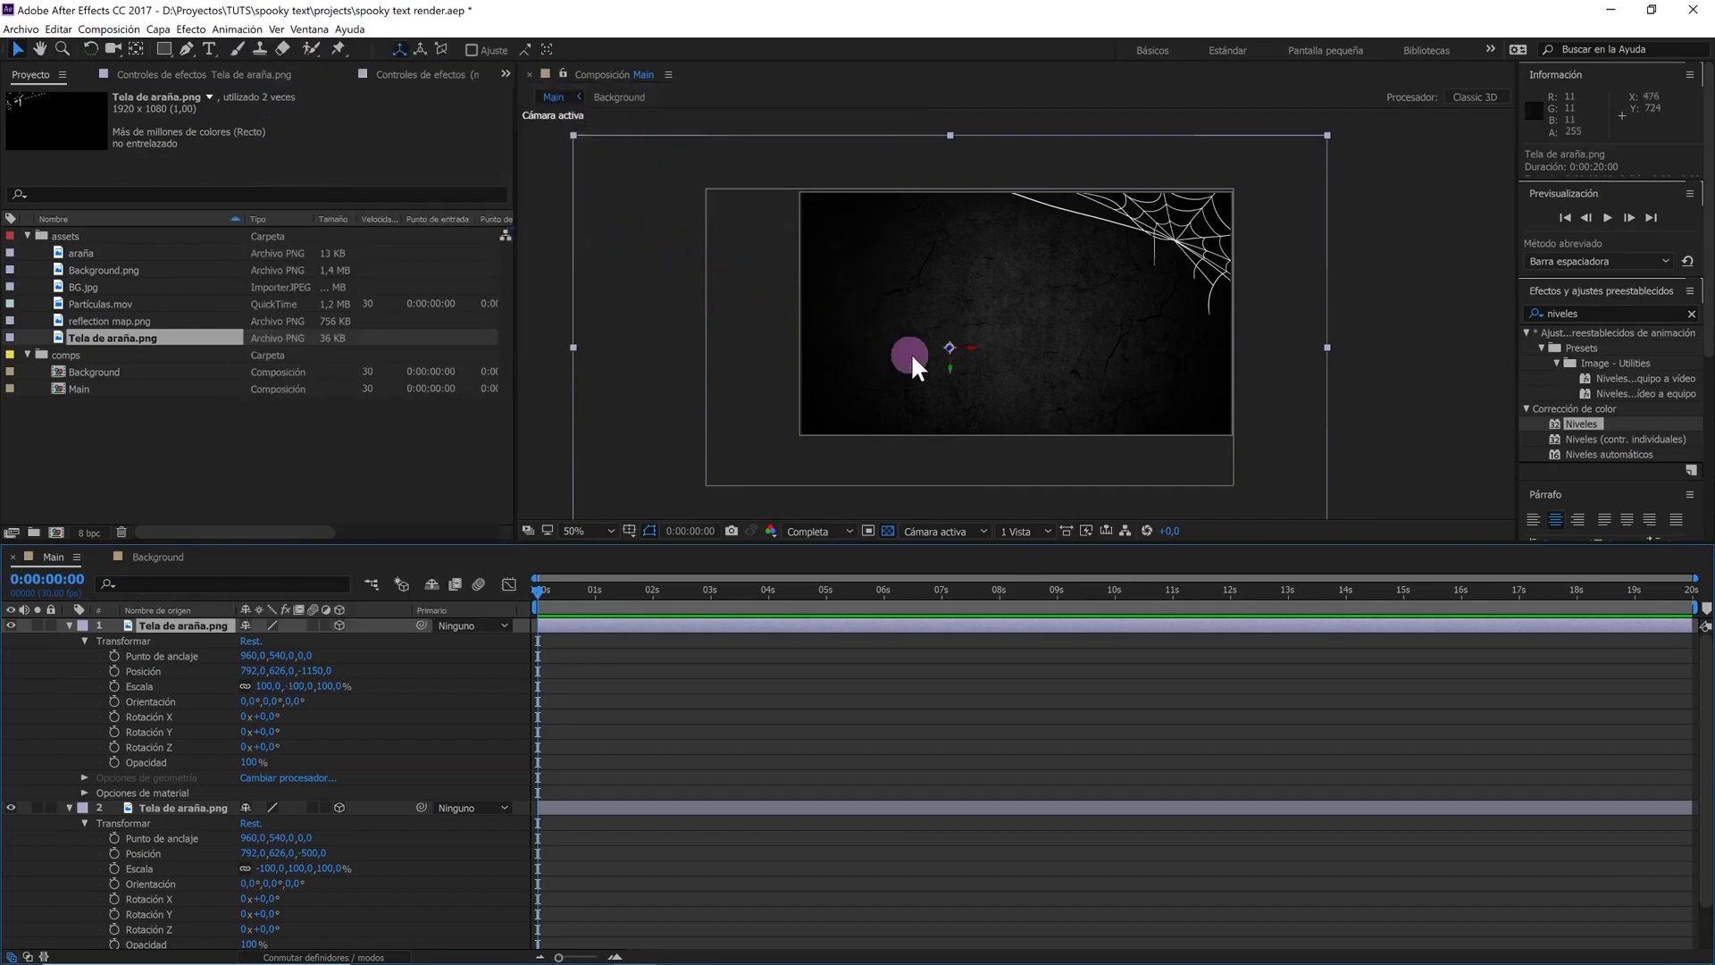
Drag the flipped web to about 1369,314,-1150 so it covers the lower-left corner
left_click_drag(949, 370, 969, 297)
left_click(968, 243)
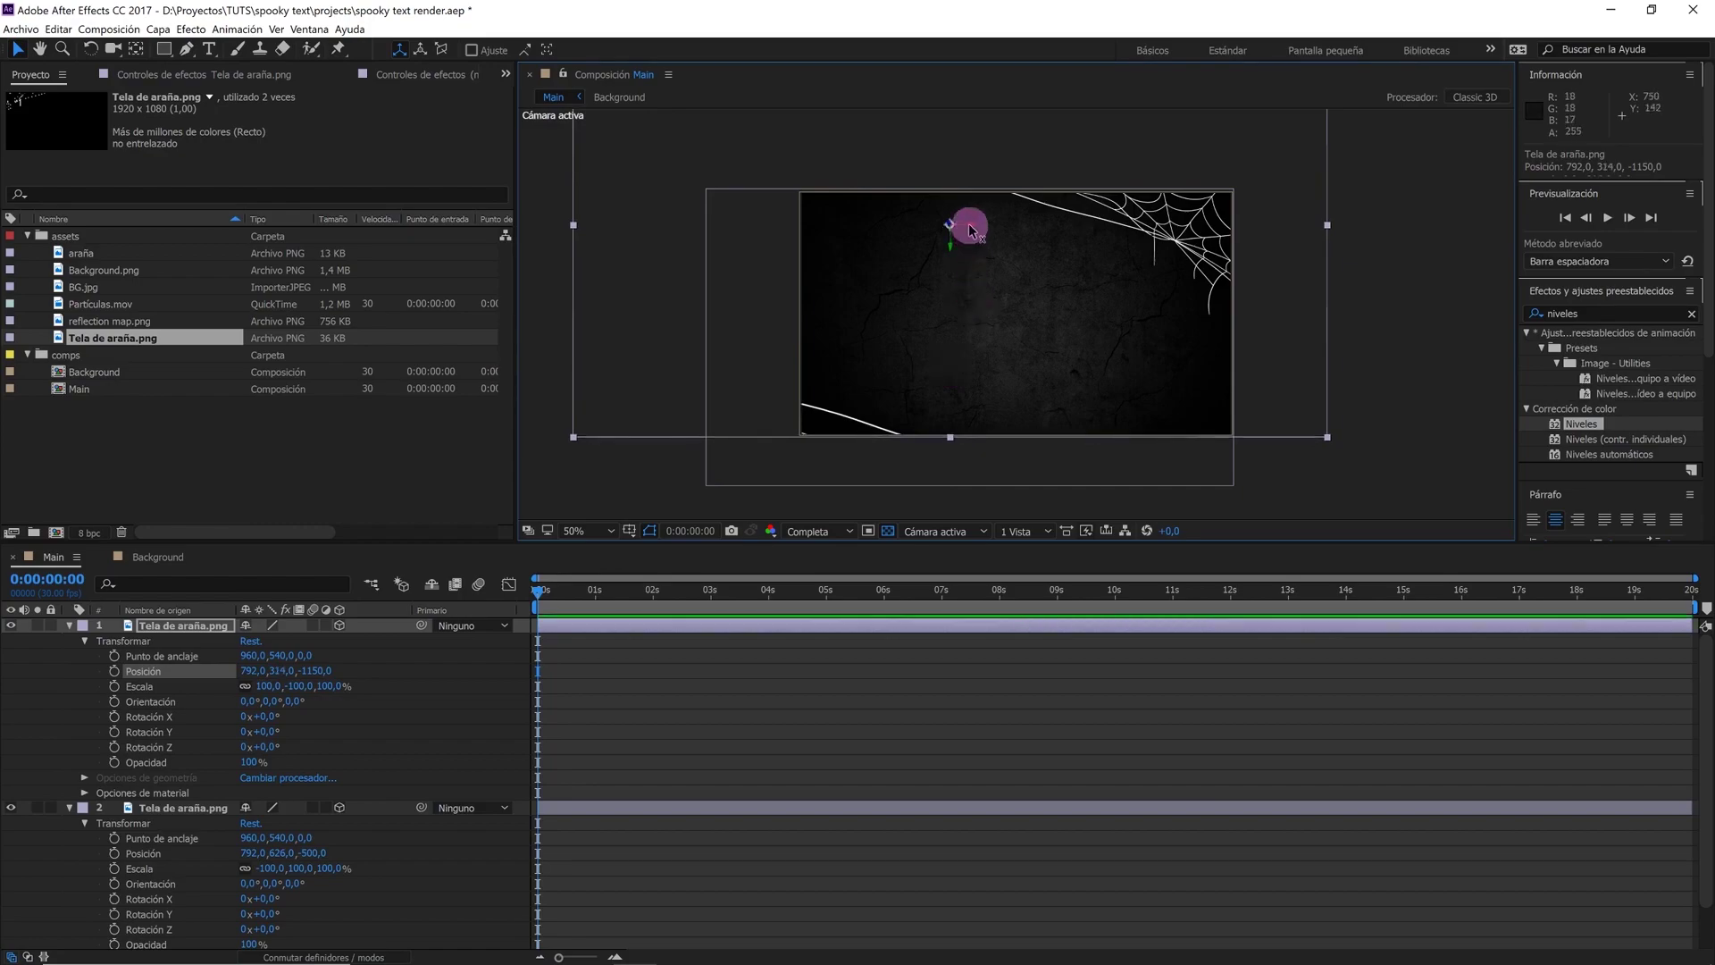
left_click_drag(969, 230, 1097, 246)
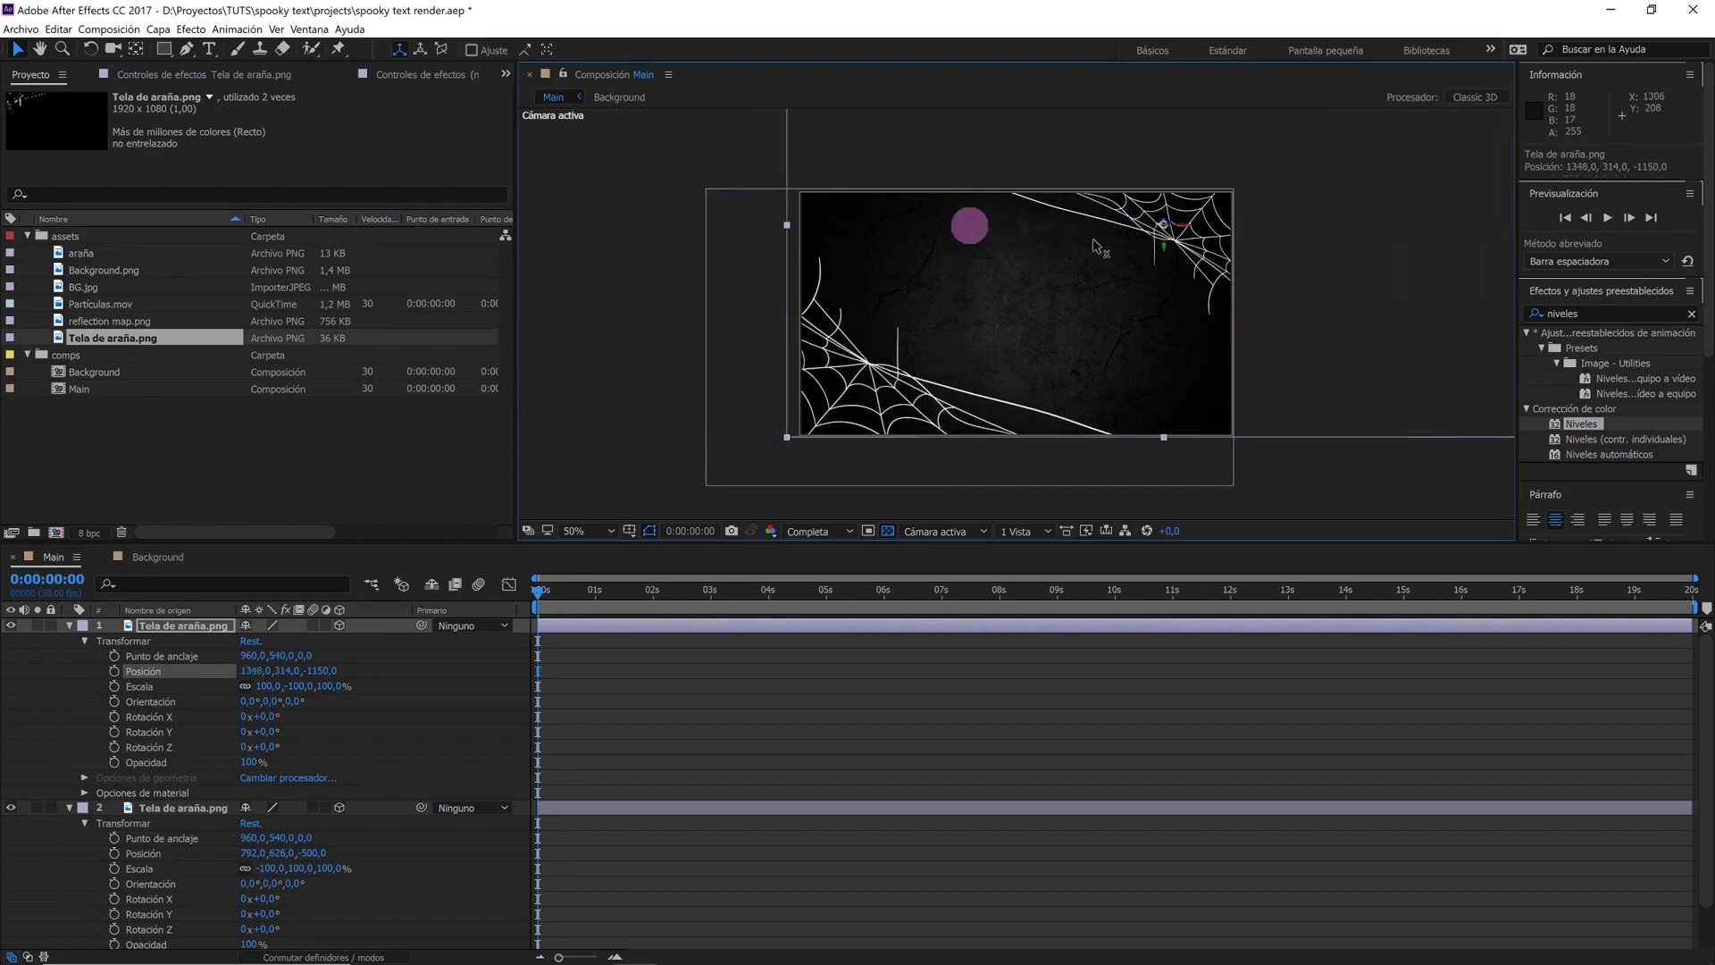
left_click_drag(1097, 246, 1110, 247)
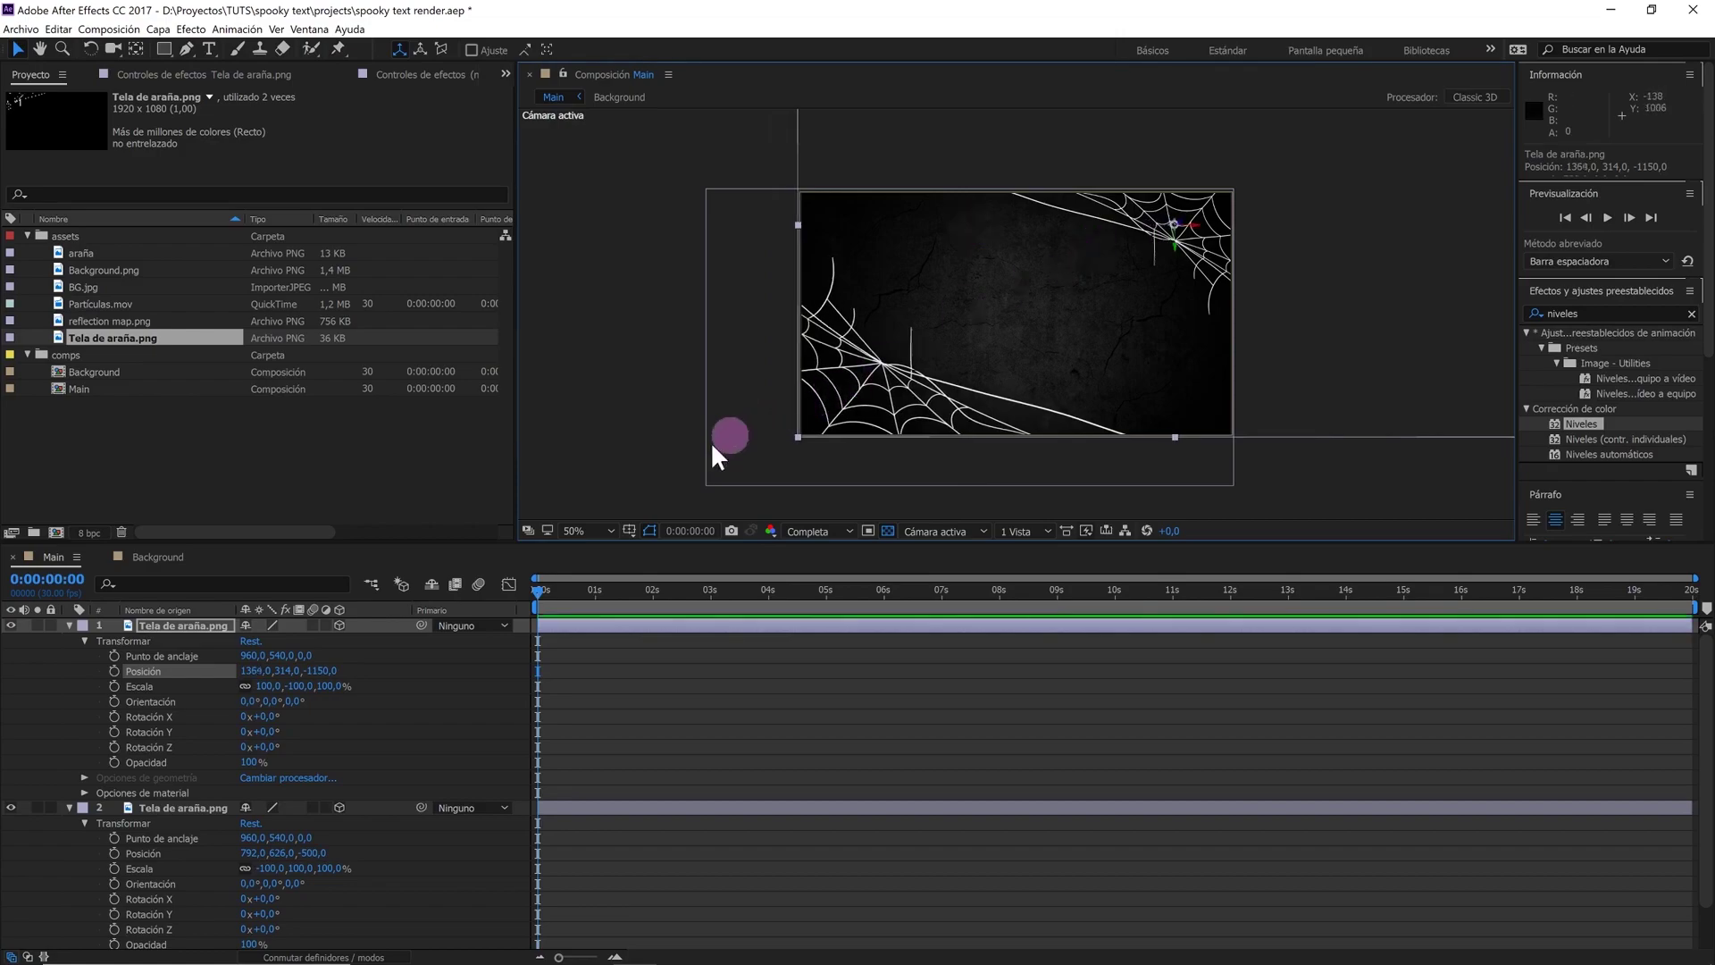
Collapse the web layers' properties and select the second spider-web layer
left_click(70, 624)
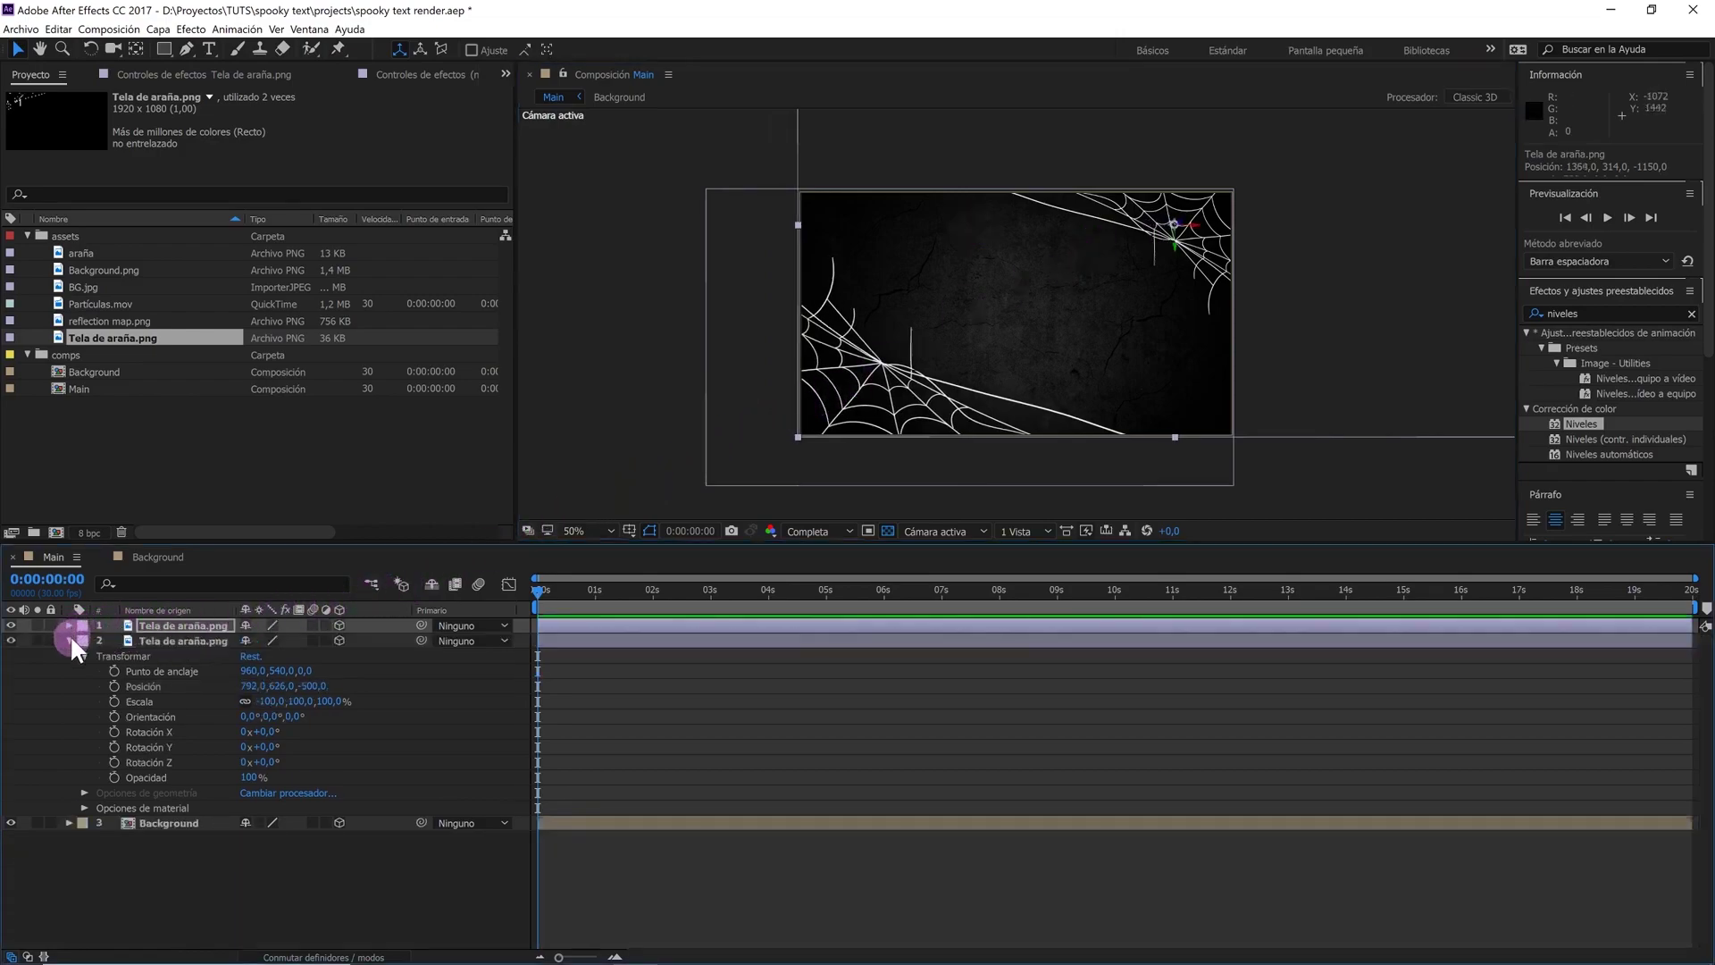
left_click(70, 640)
left_click(164, 639)
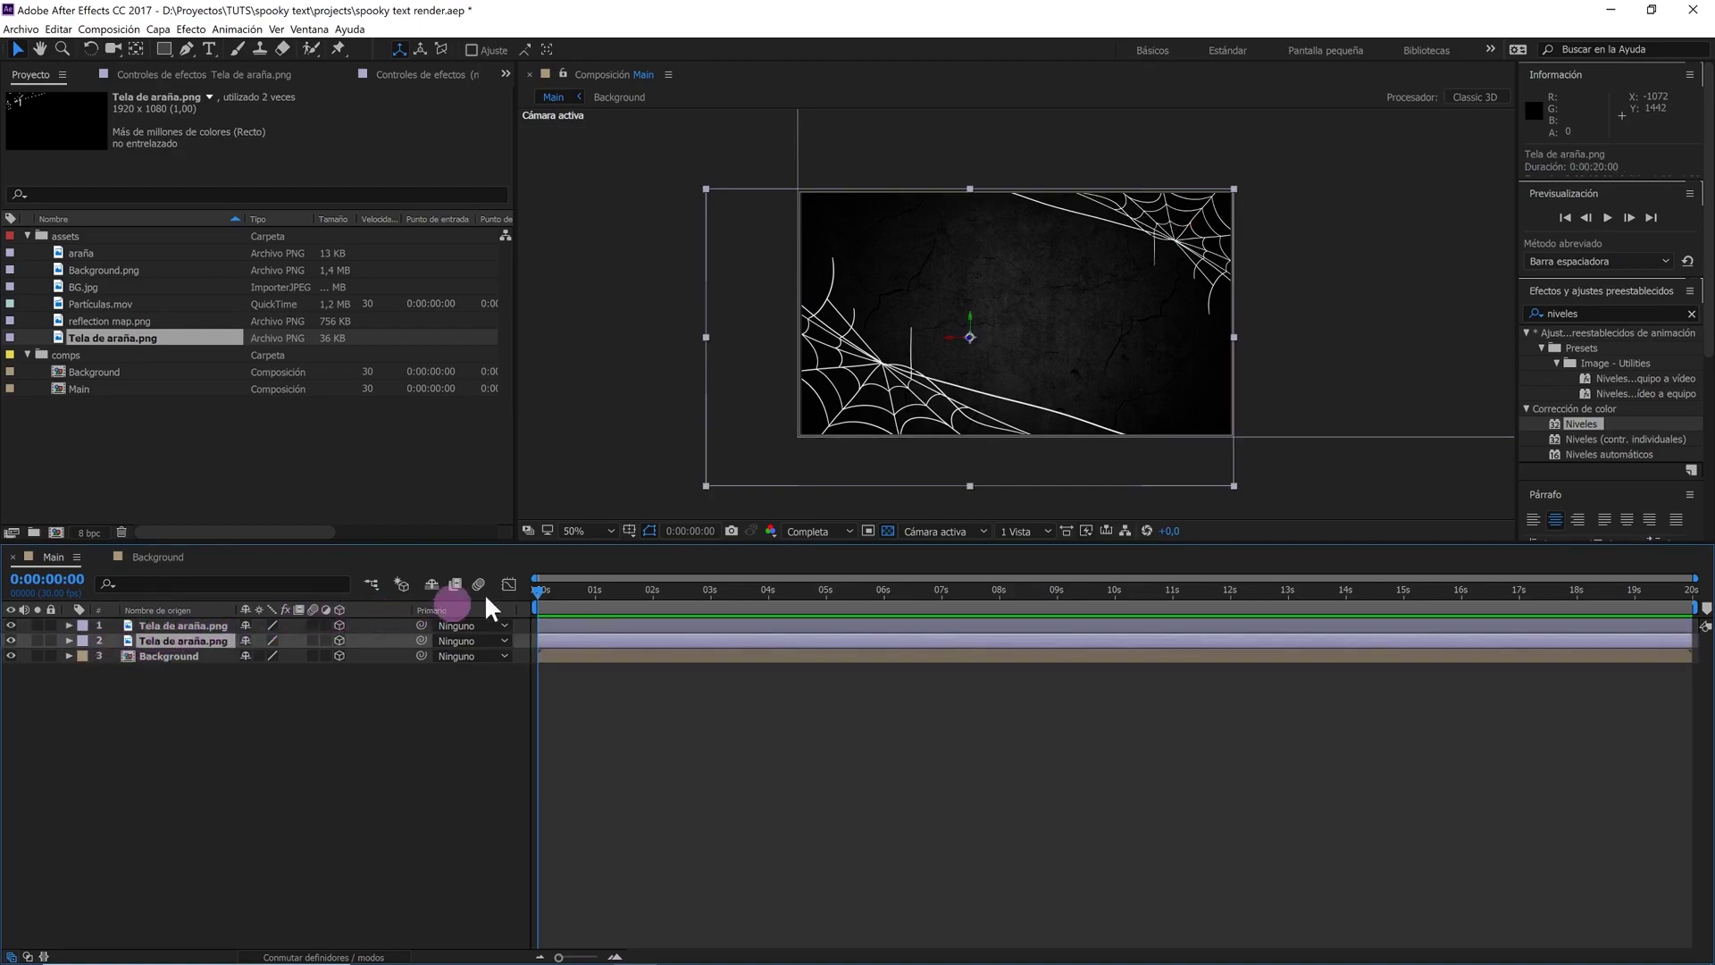
left_click(1589, 314)
Apply Simple Choker (Retractor simple) to the second web layer with Choke Matte 1.00
type("r")
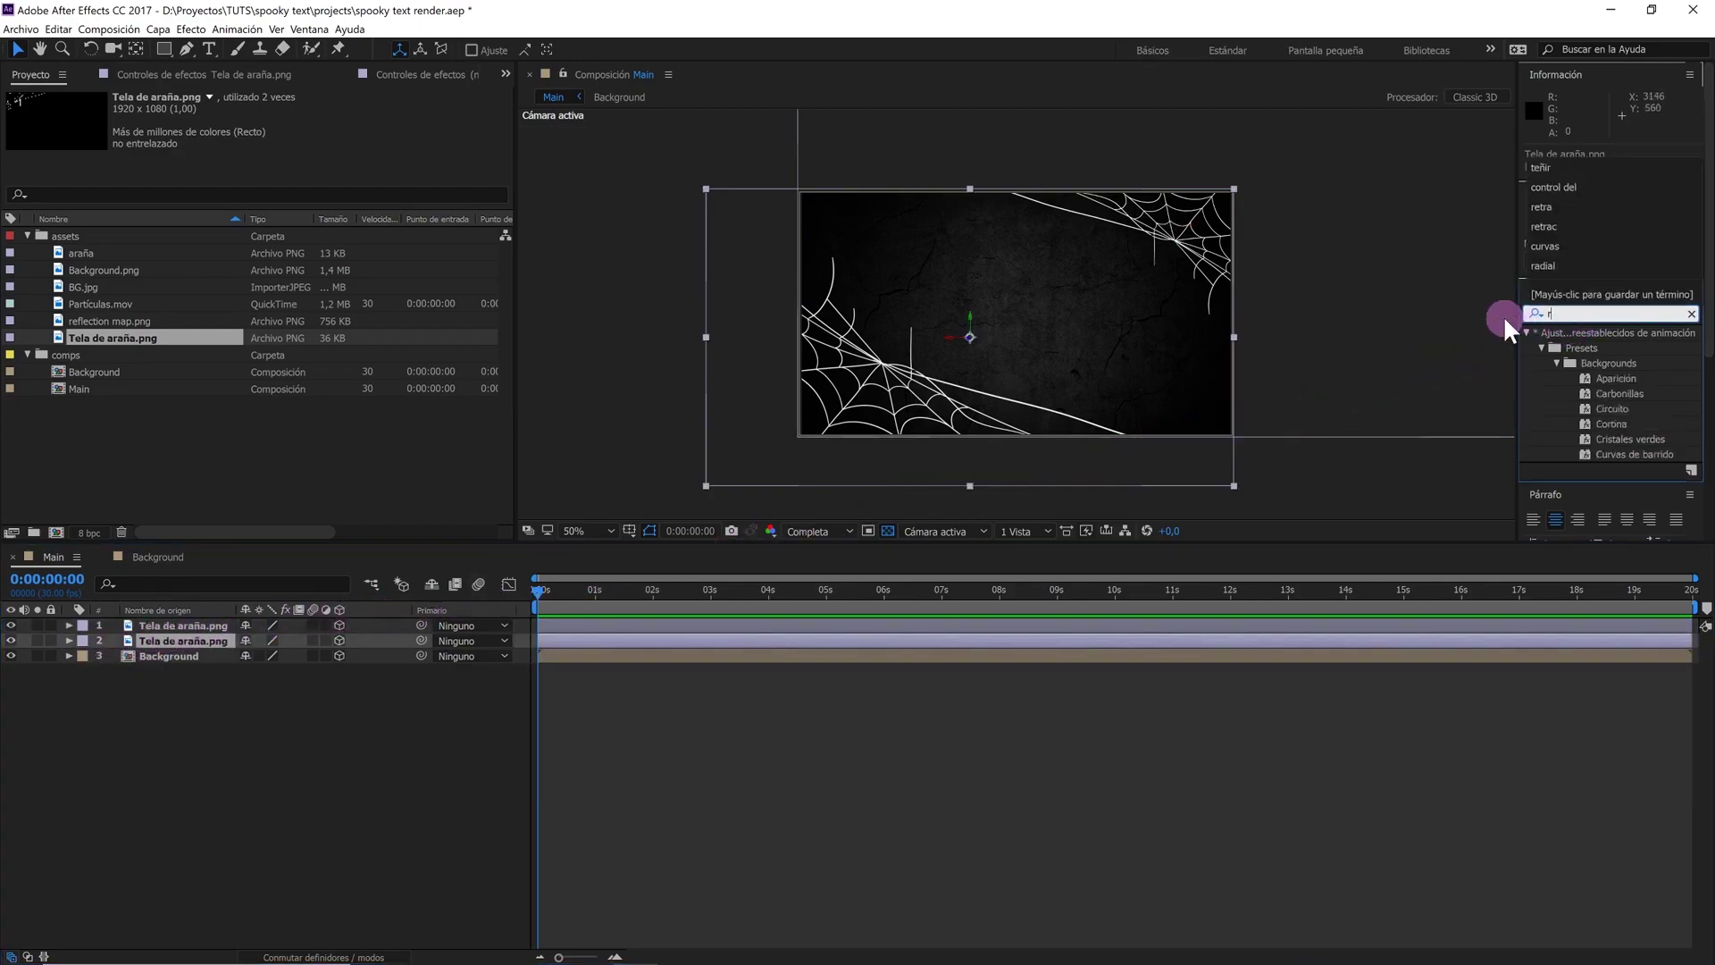
type("etrac")
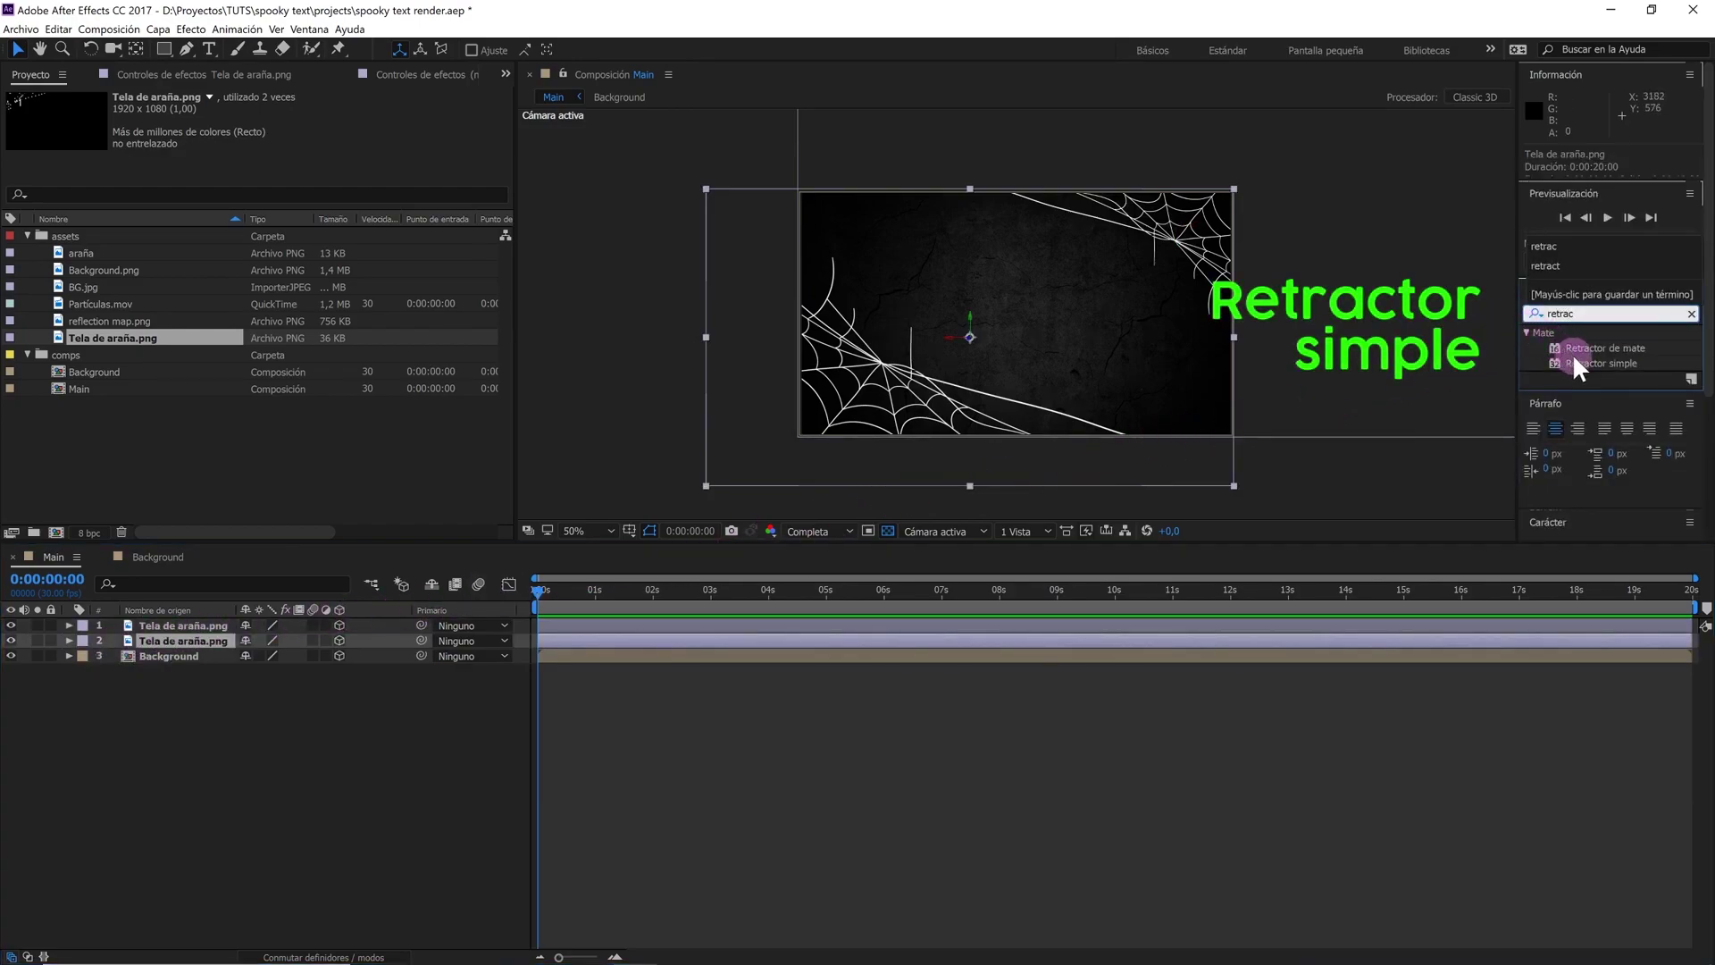
left_click_drag(1576, 359, 271, 604)
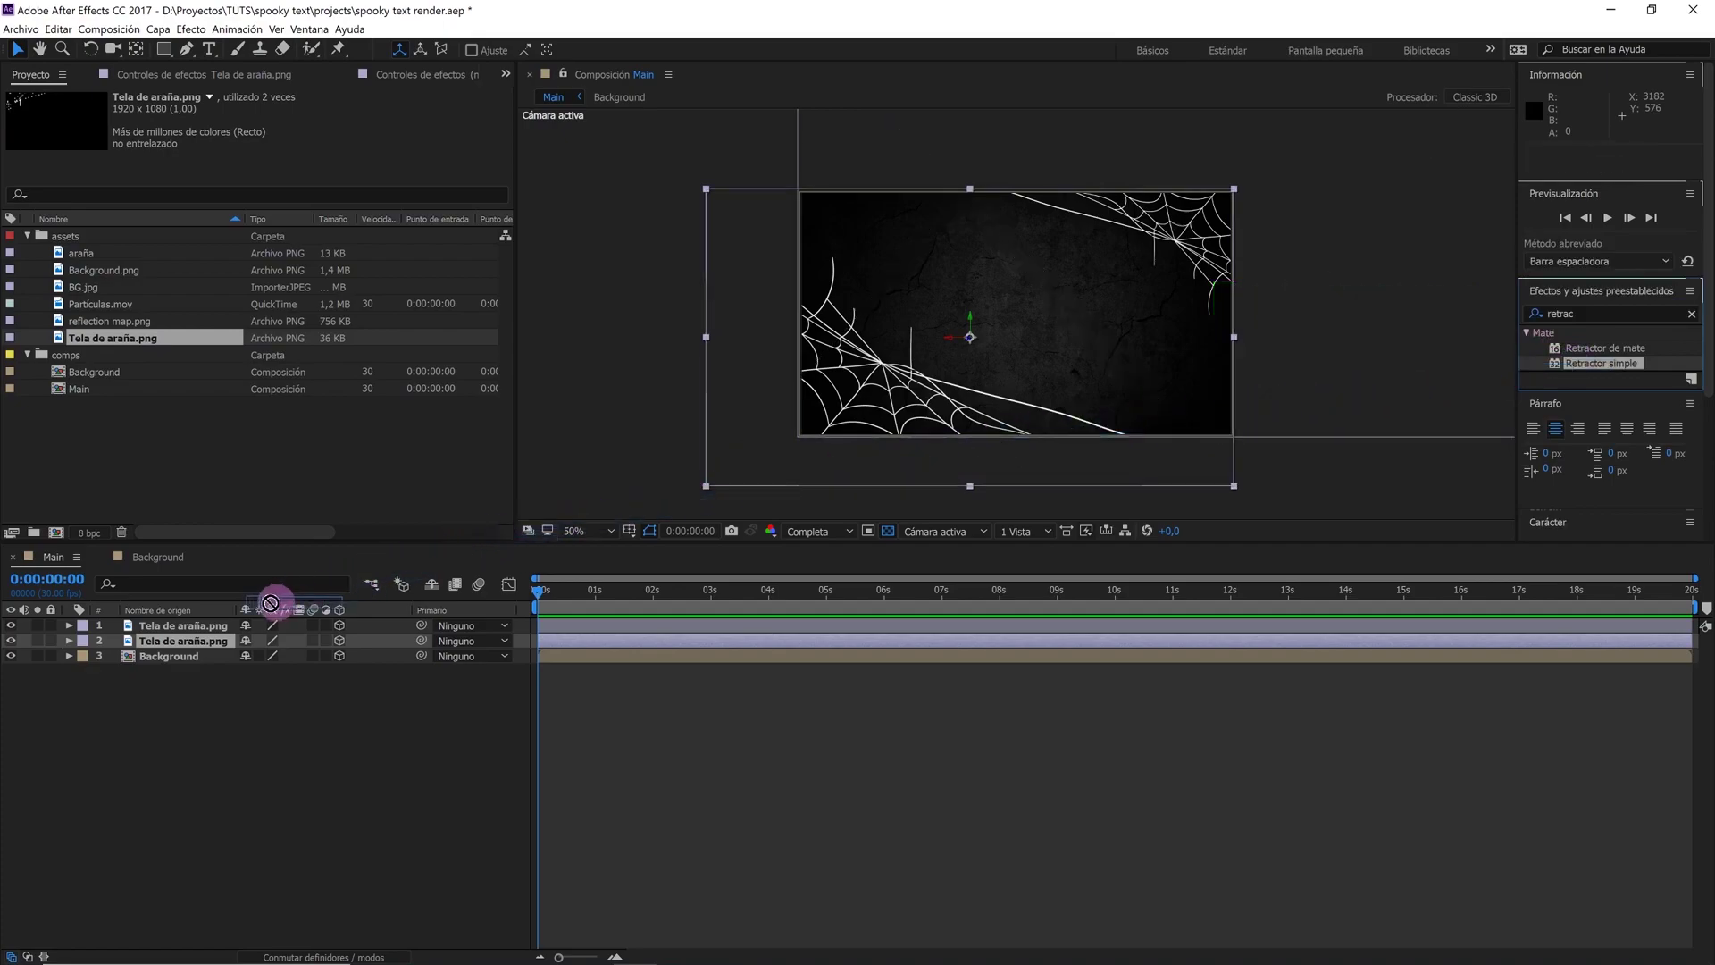
left_click_drag(271, 604, 202, 638)
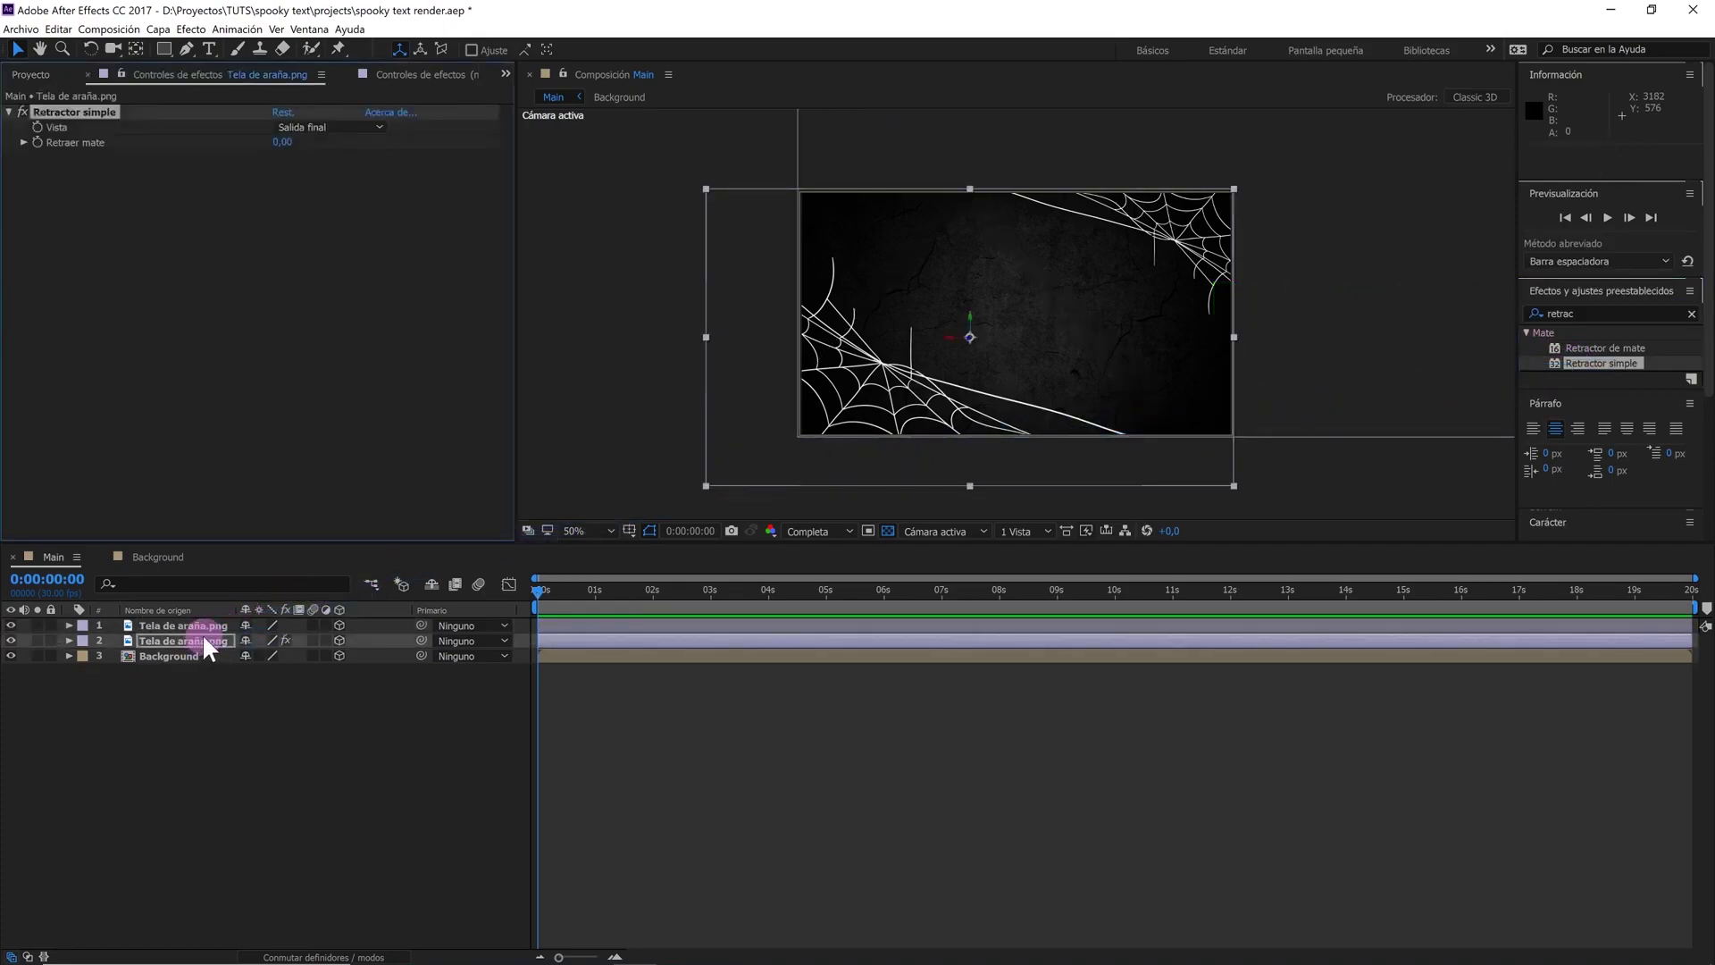
left_click(284, 145)
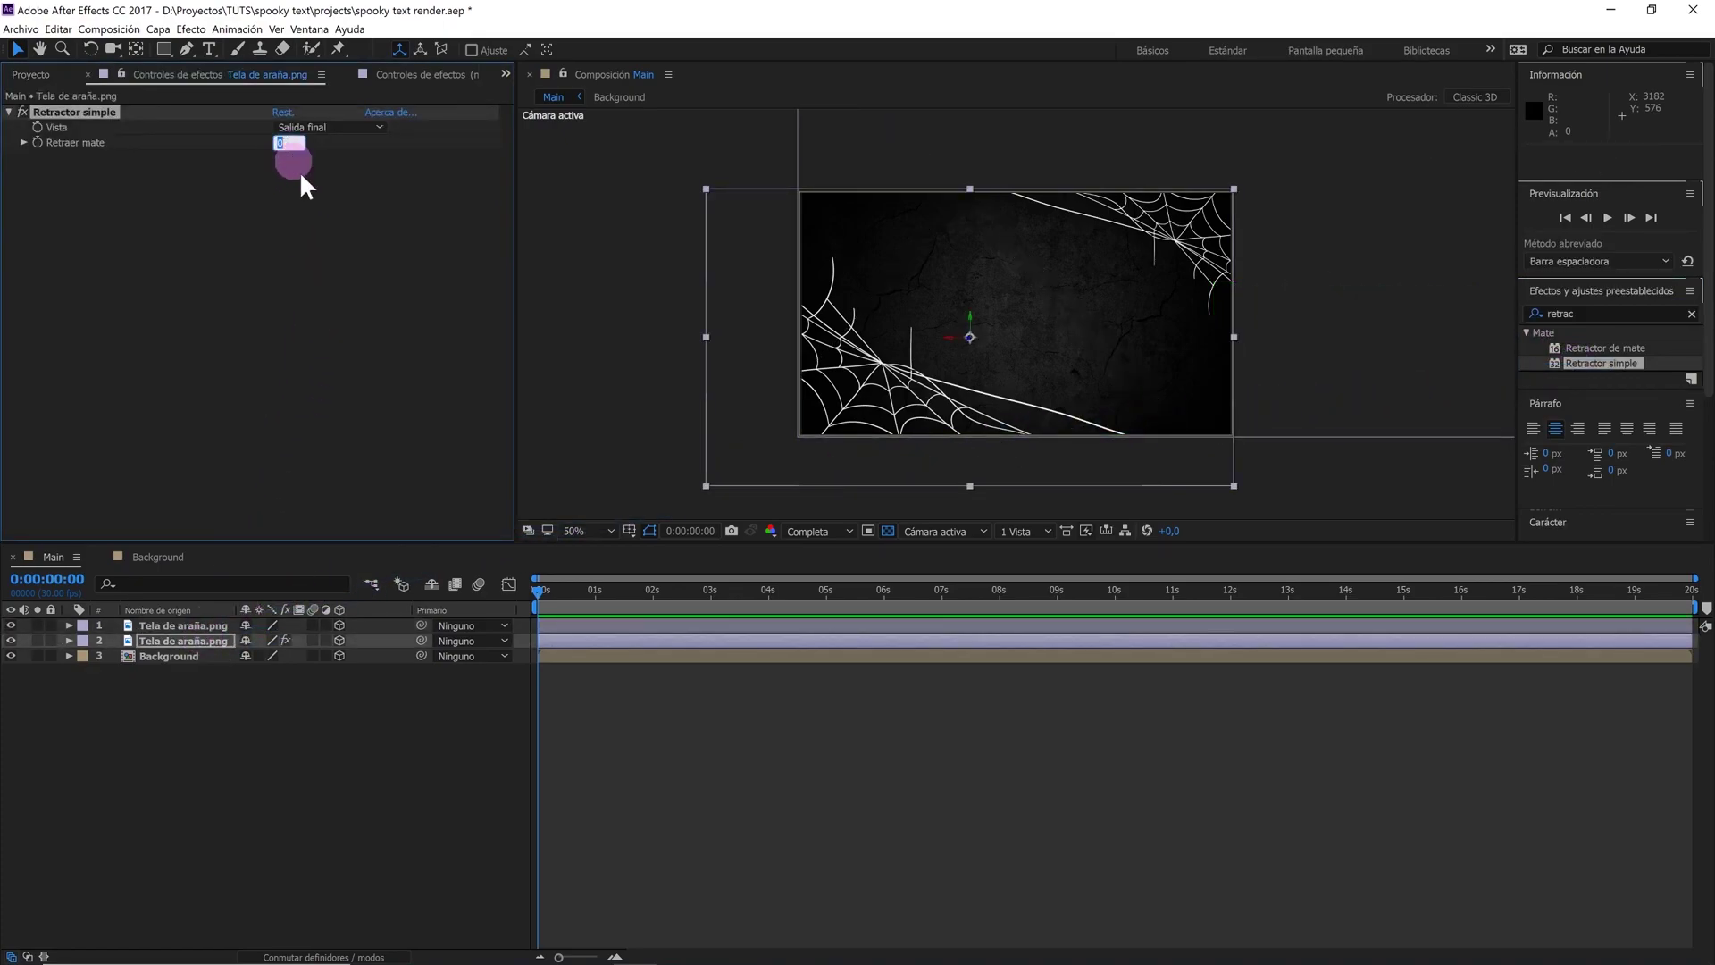
type("1")
left_click(327, 255)
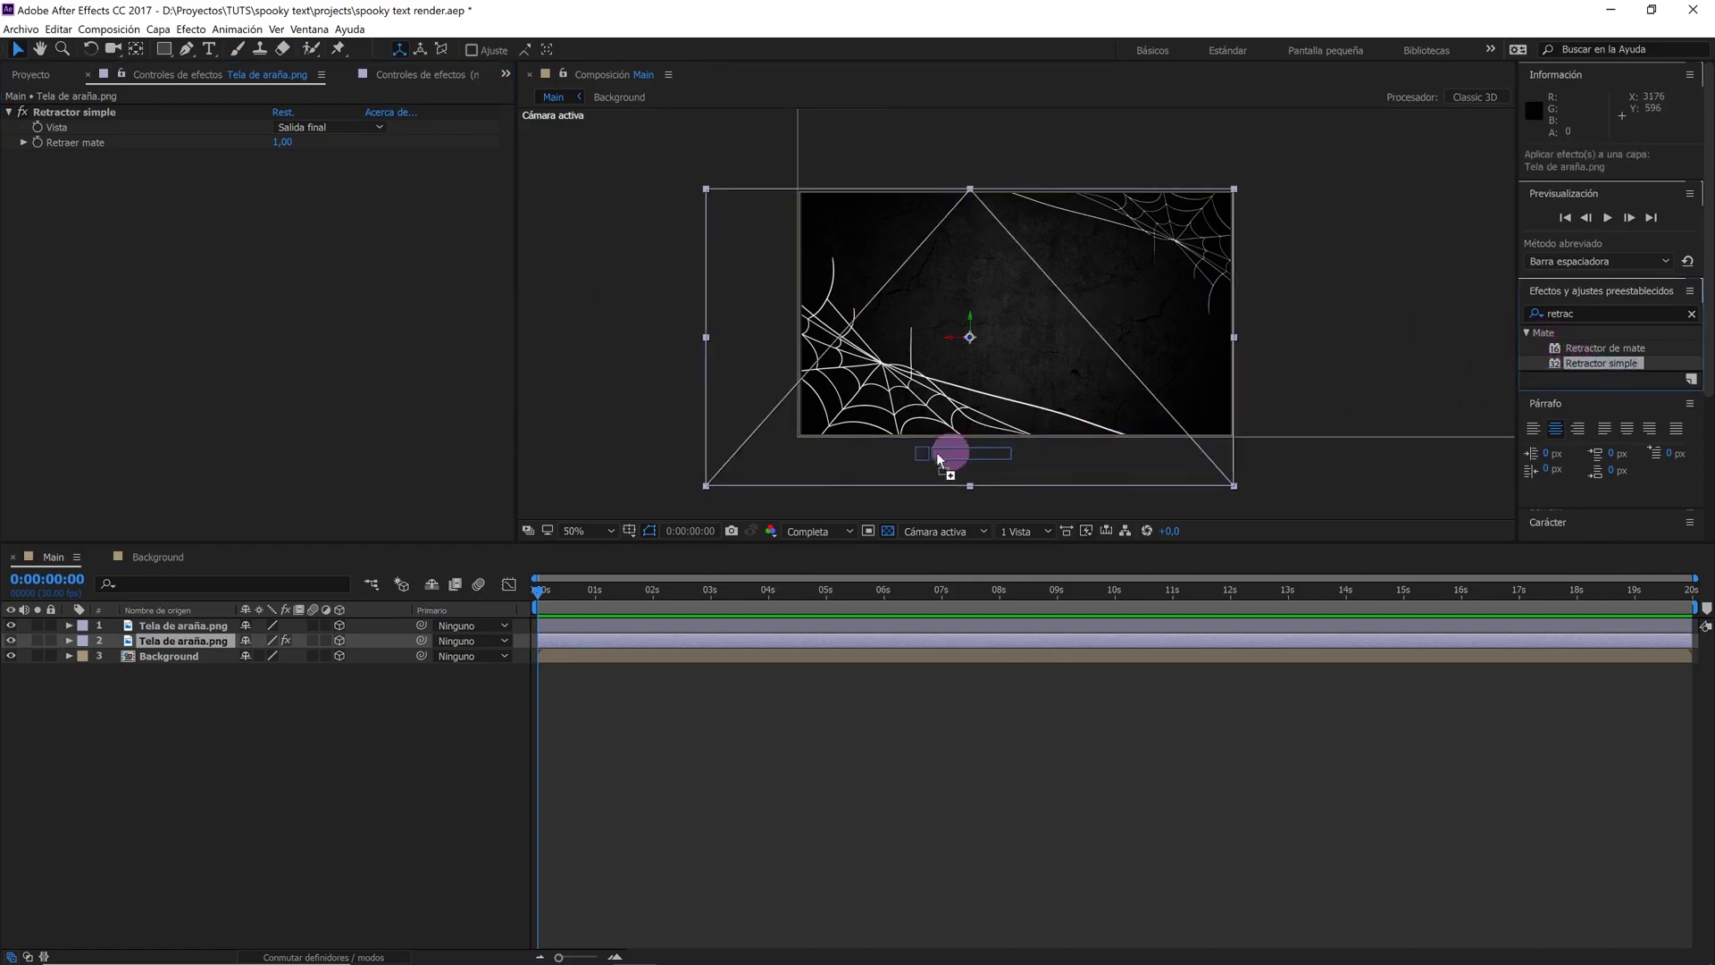
Add Simple Choker to the top web layer, also with Choke Matte 1.00
left_click_drag(1579, 360, 188, 625)
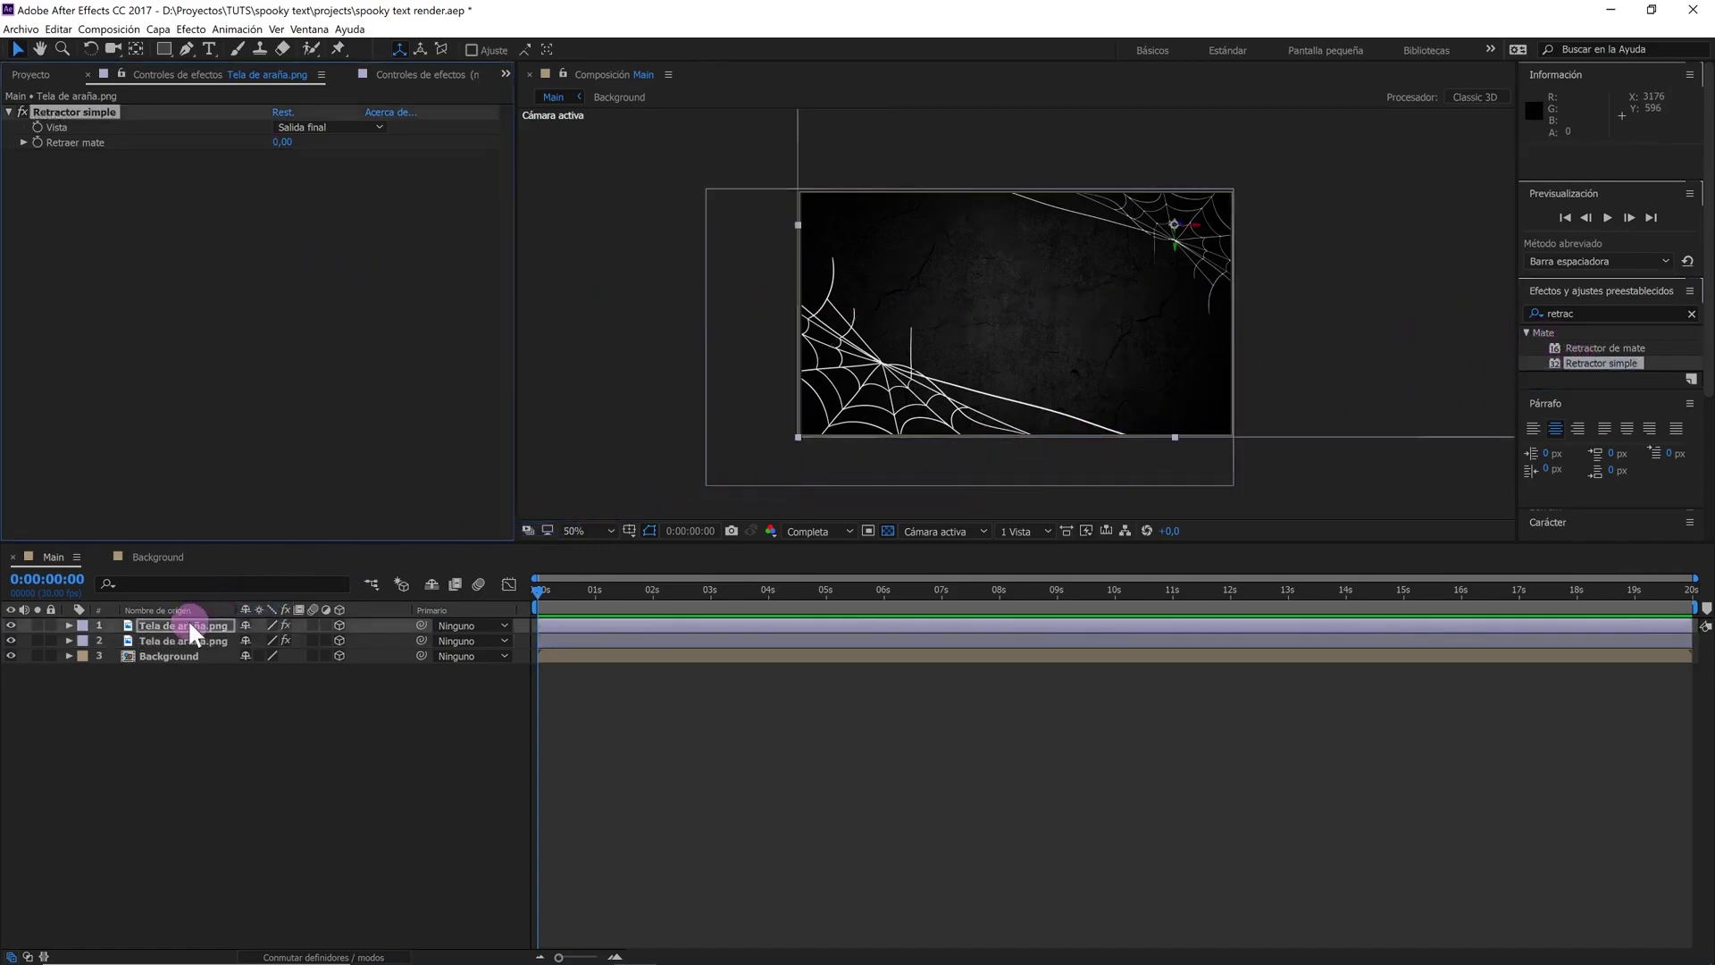
left_click(288, 146)
type("1")
left_click(282, 258)
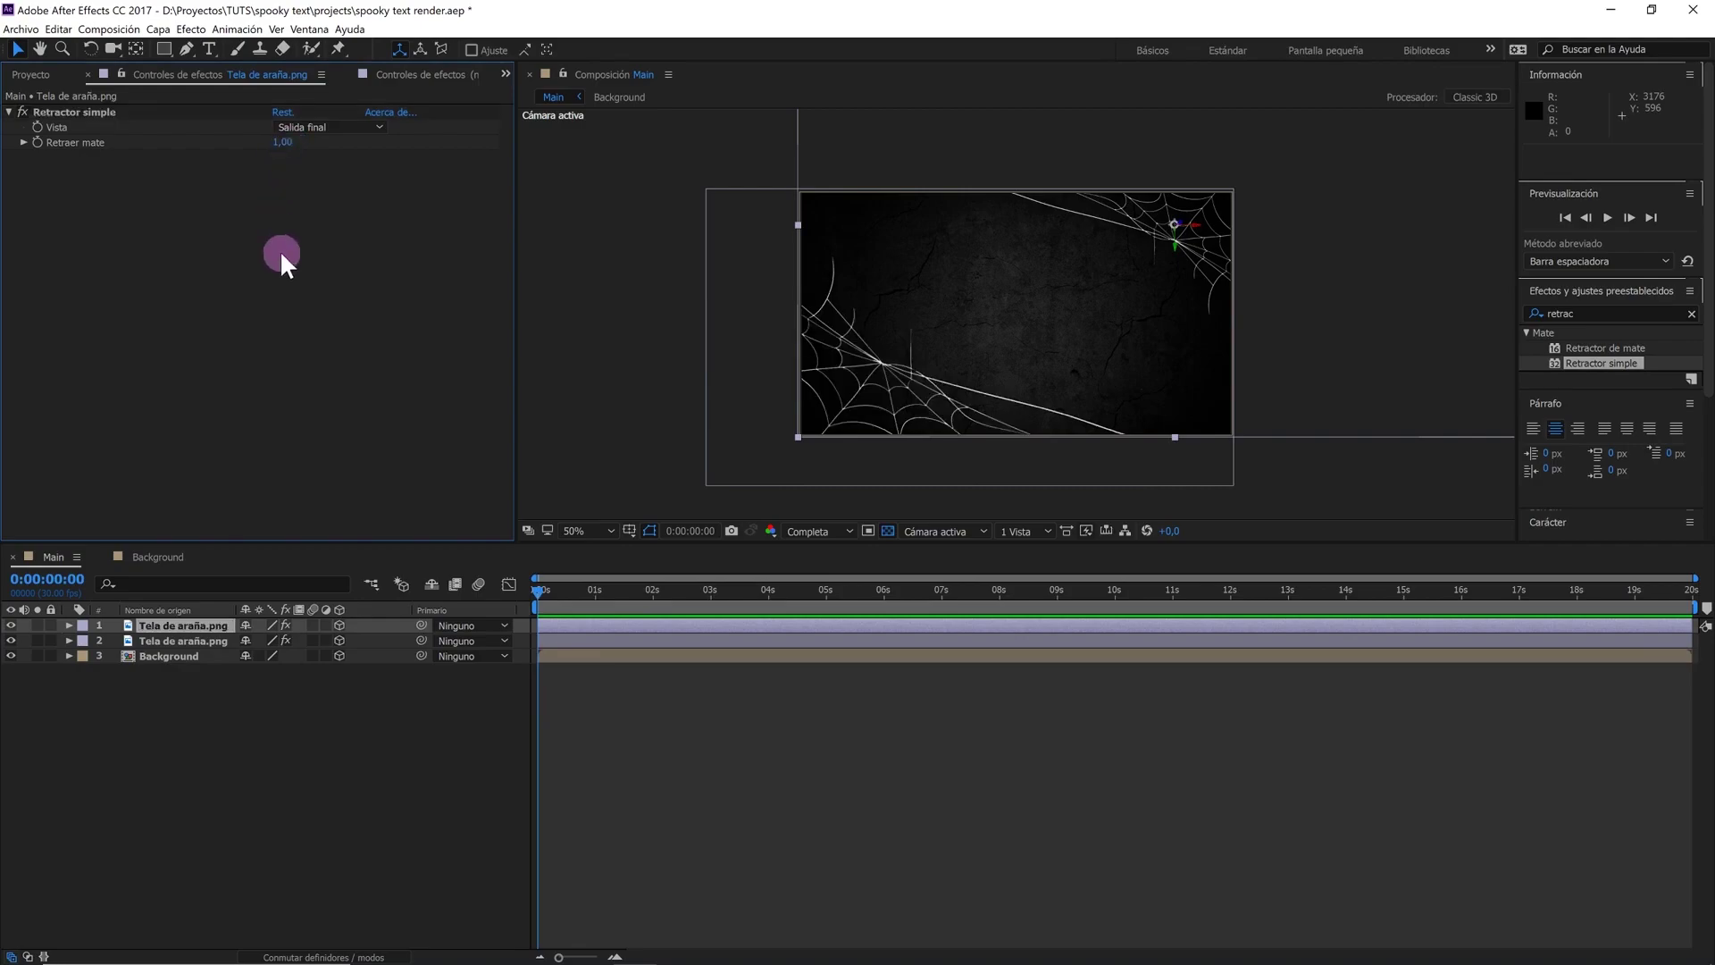
Draw a vertical two-point Pen line hanging down from the top-right web
left_click(576, 531)
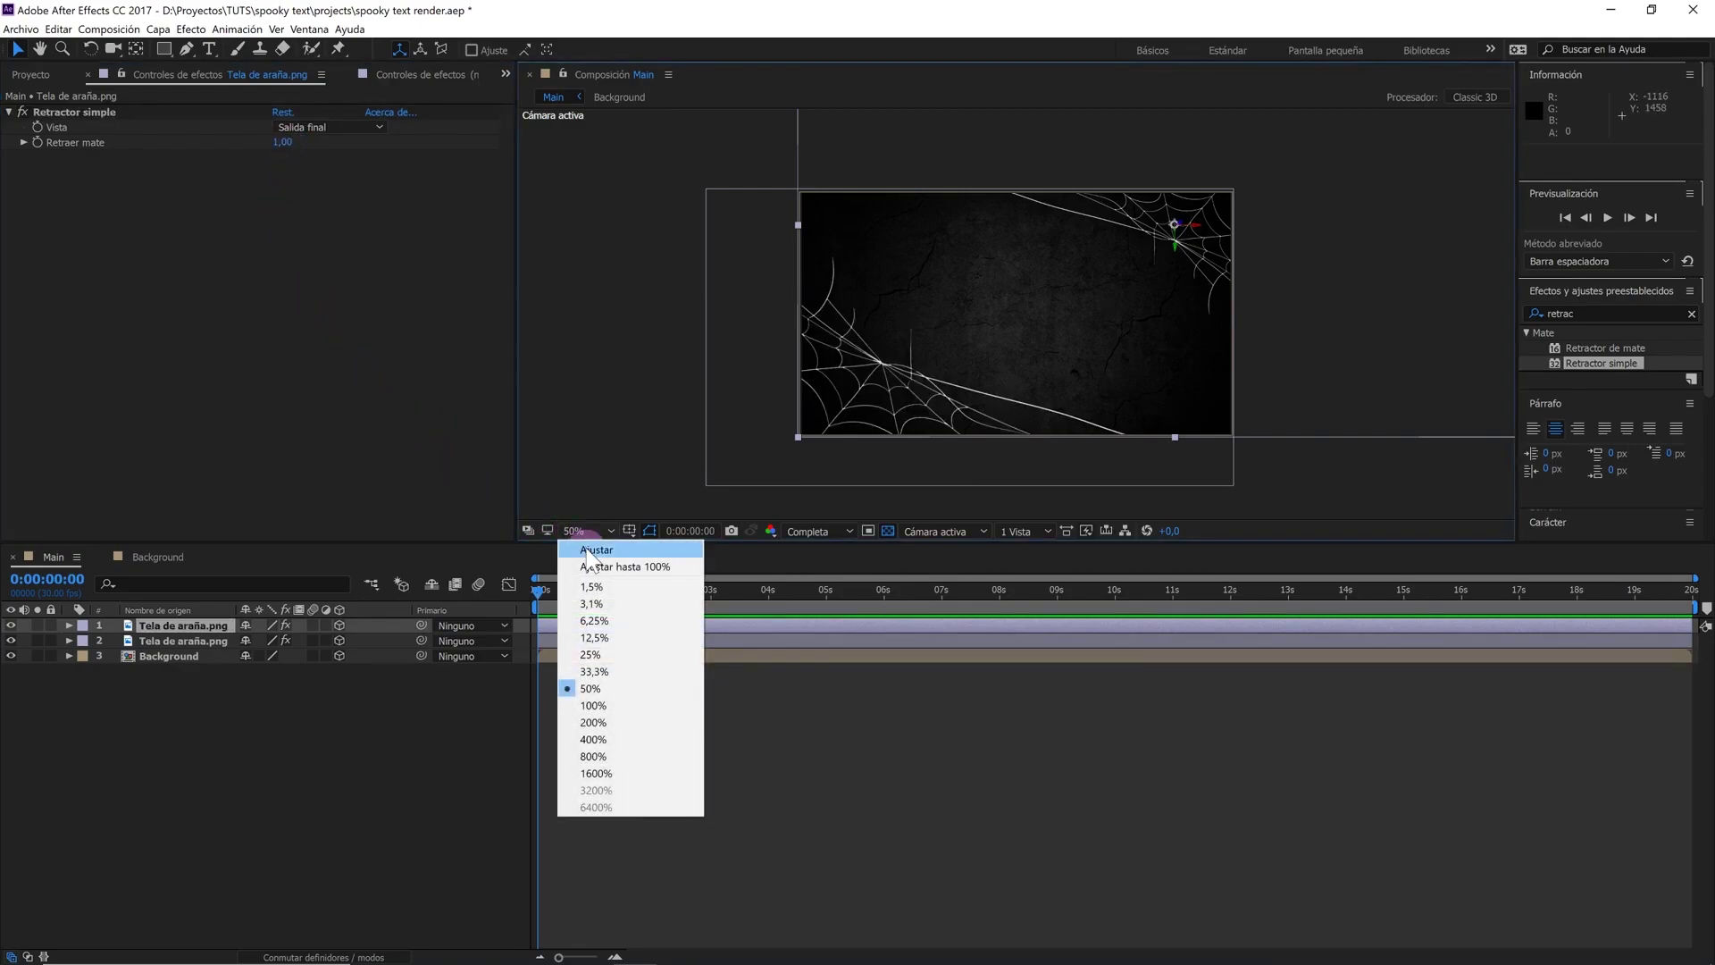
left_click(586, 551)
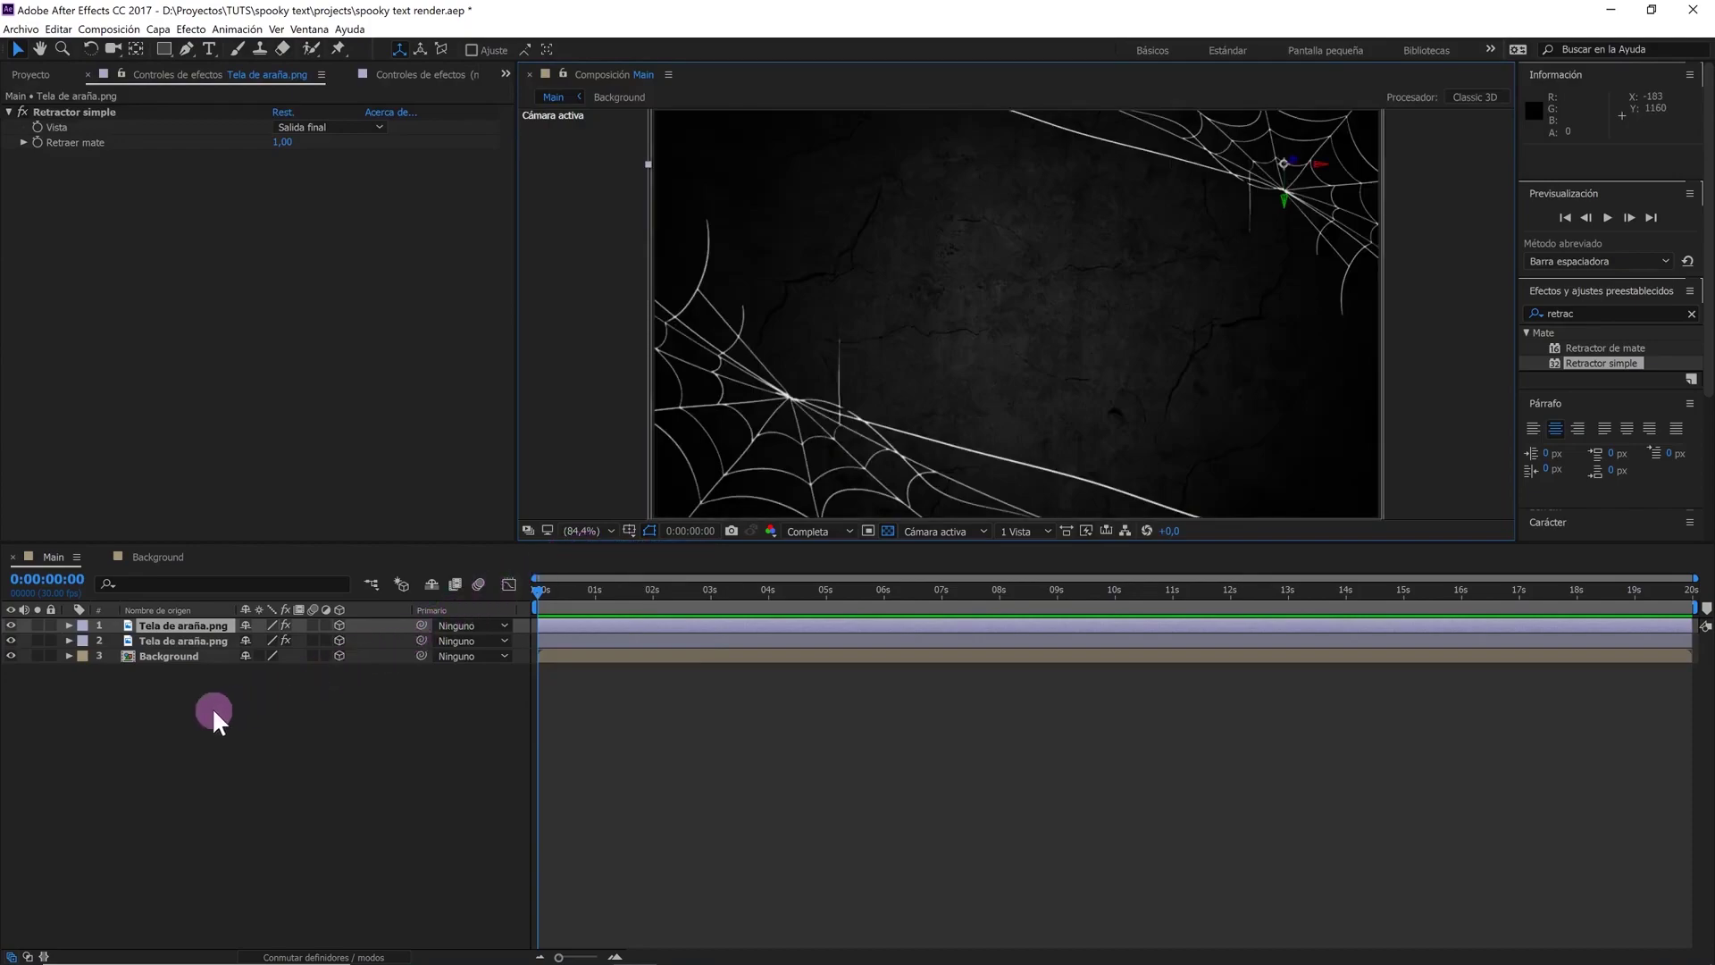
left_click(212, 706)
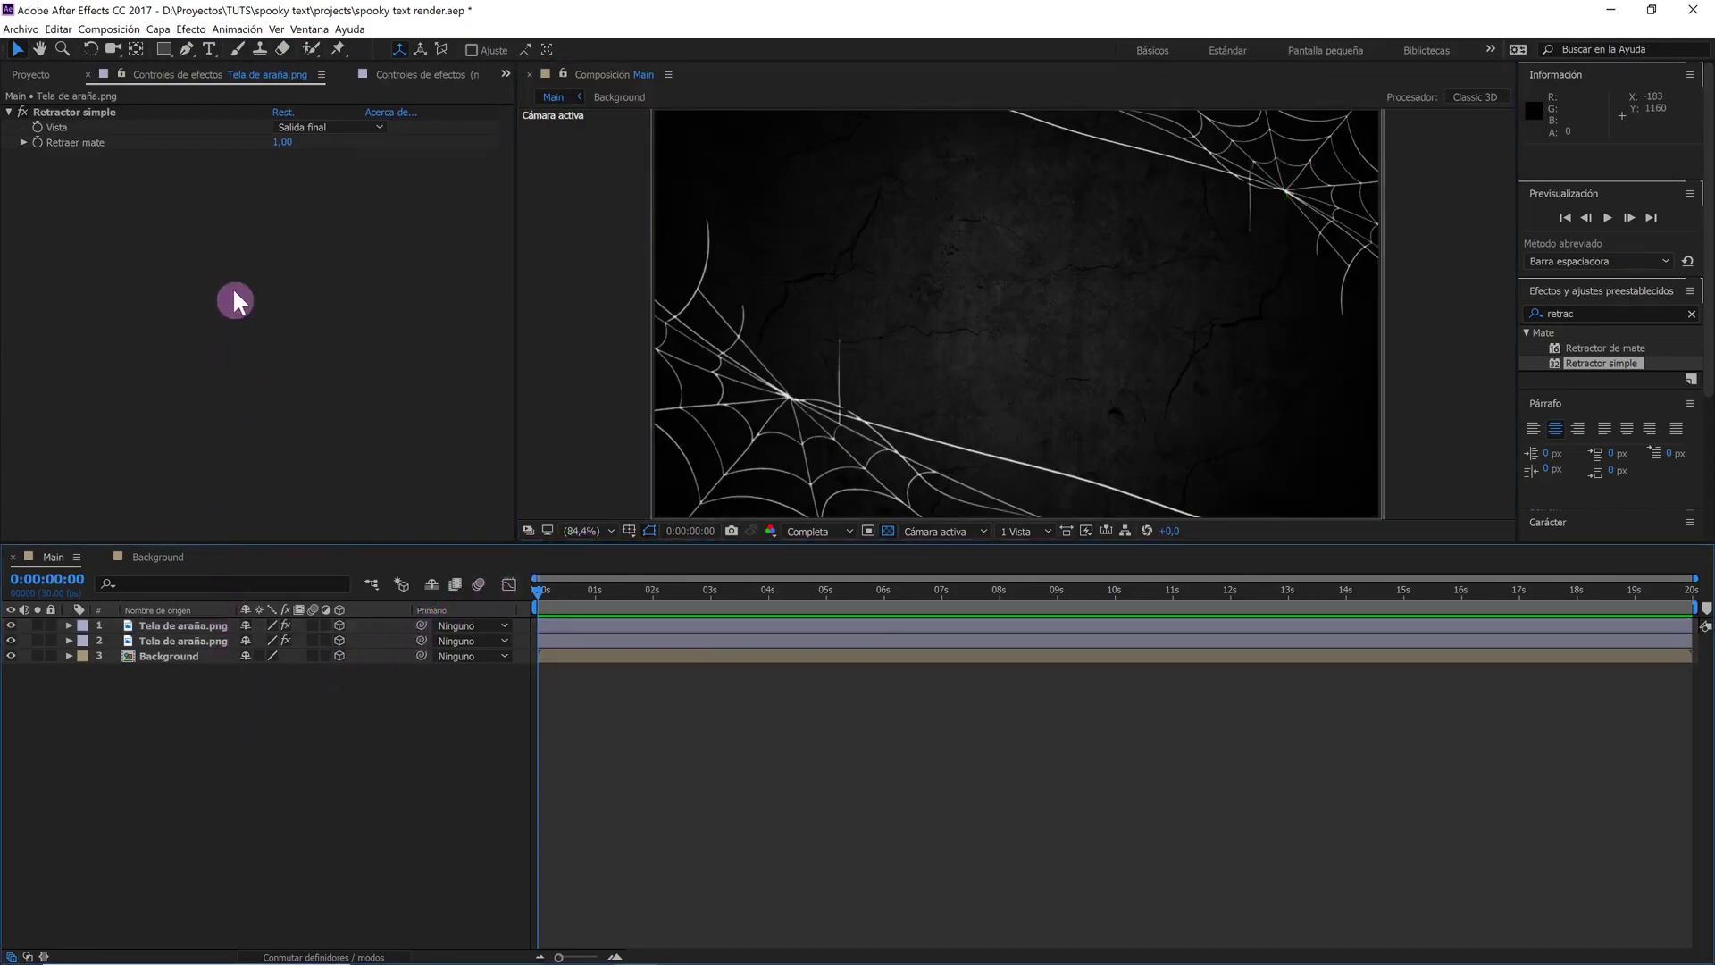
left_click(188, 48)
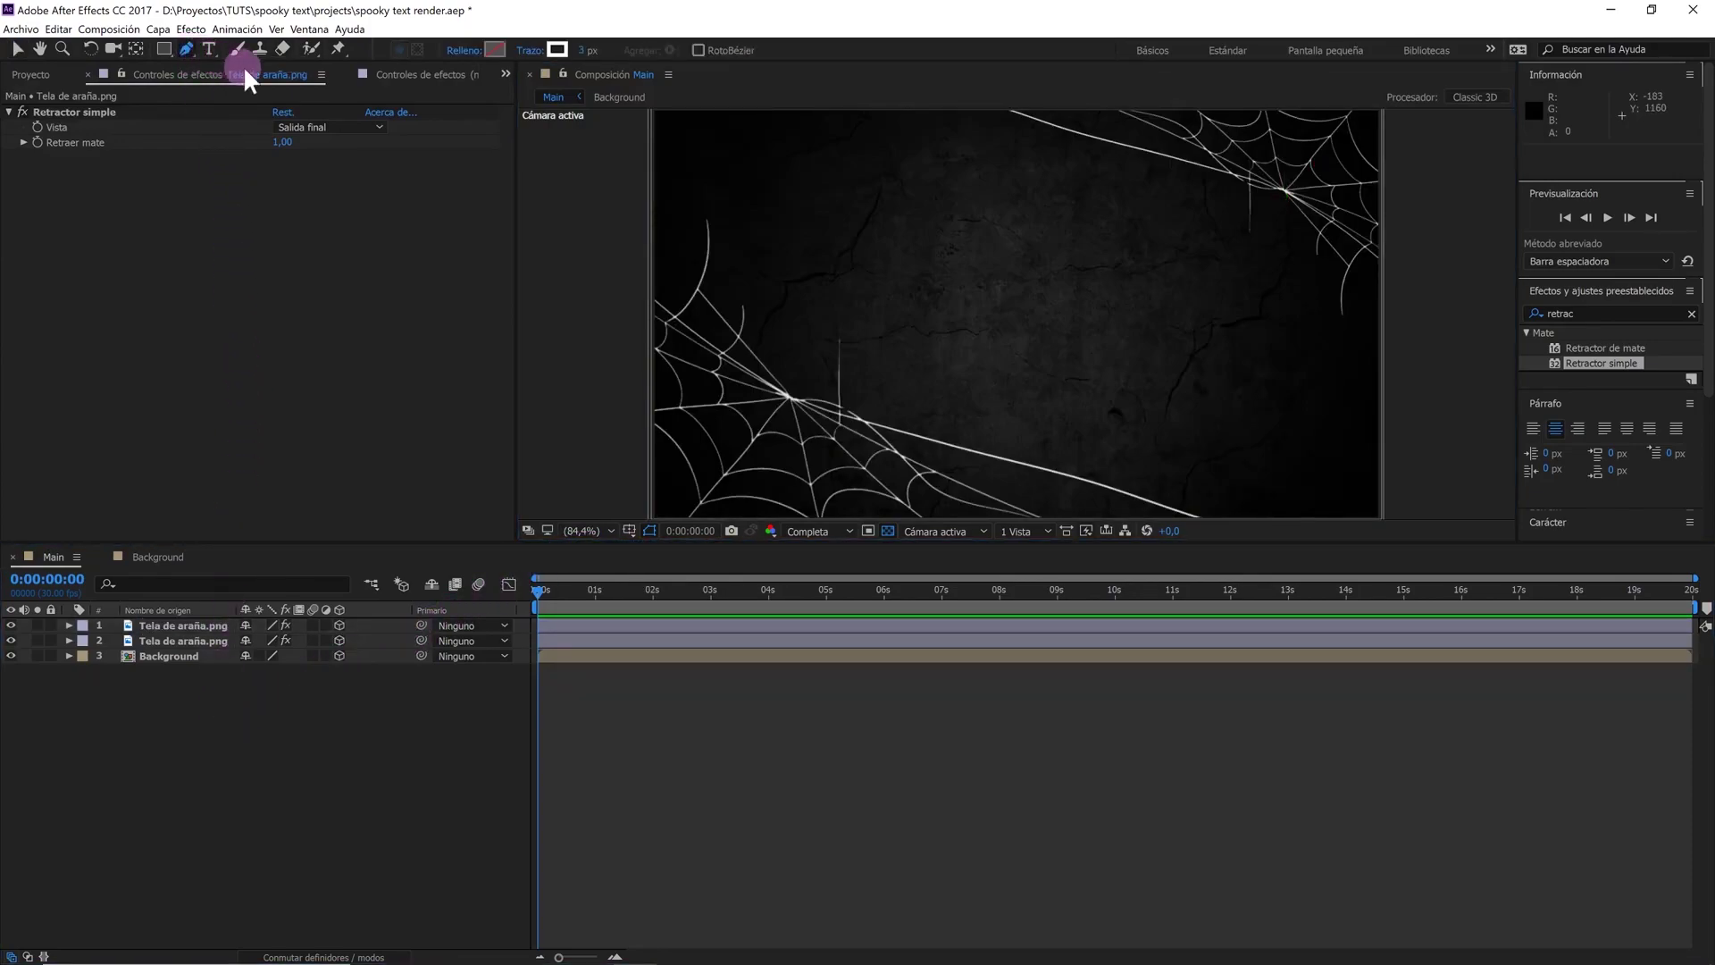
scroll(1279, 283, "up", 1)
left_click_drag(1275, 237, 1081, 288)
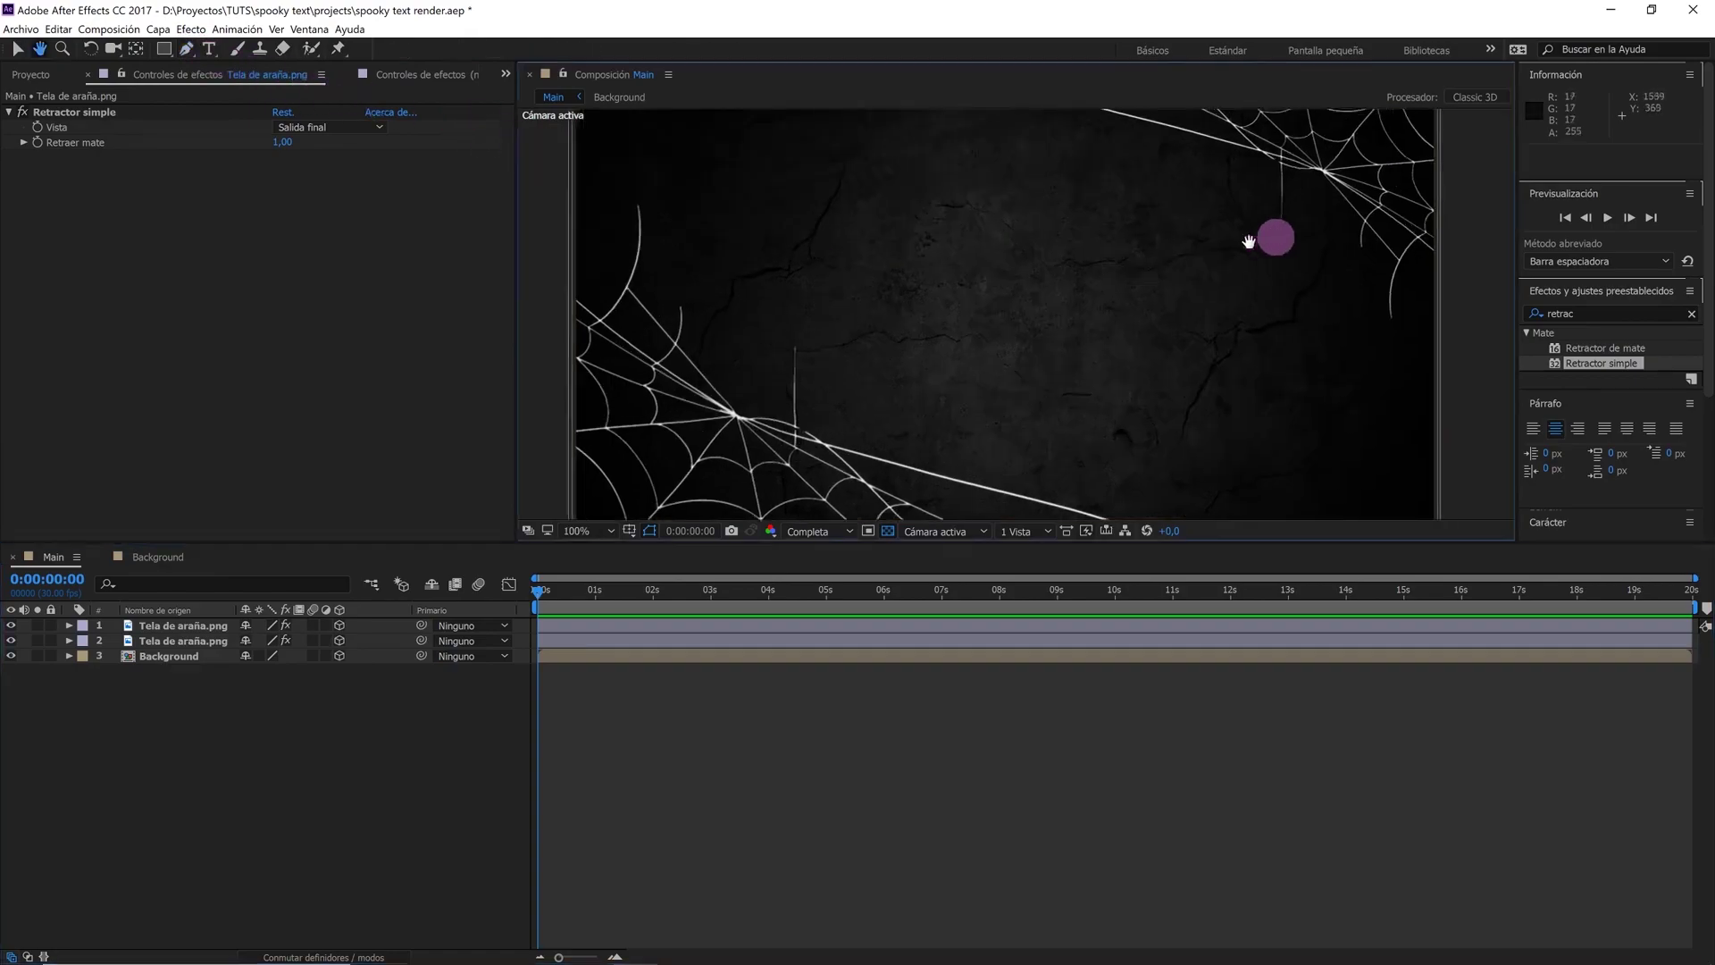
scroll(1081, 287, "up", 1)
left_click_drag(1236, 226, 1117, 344)
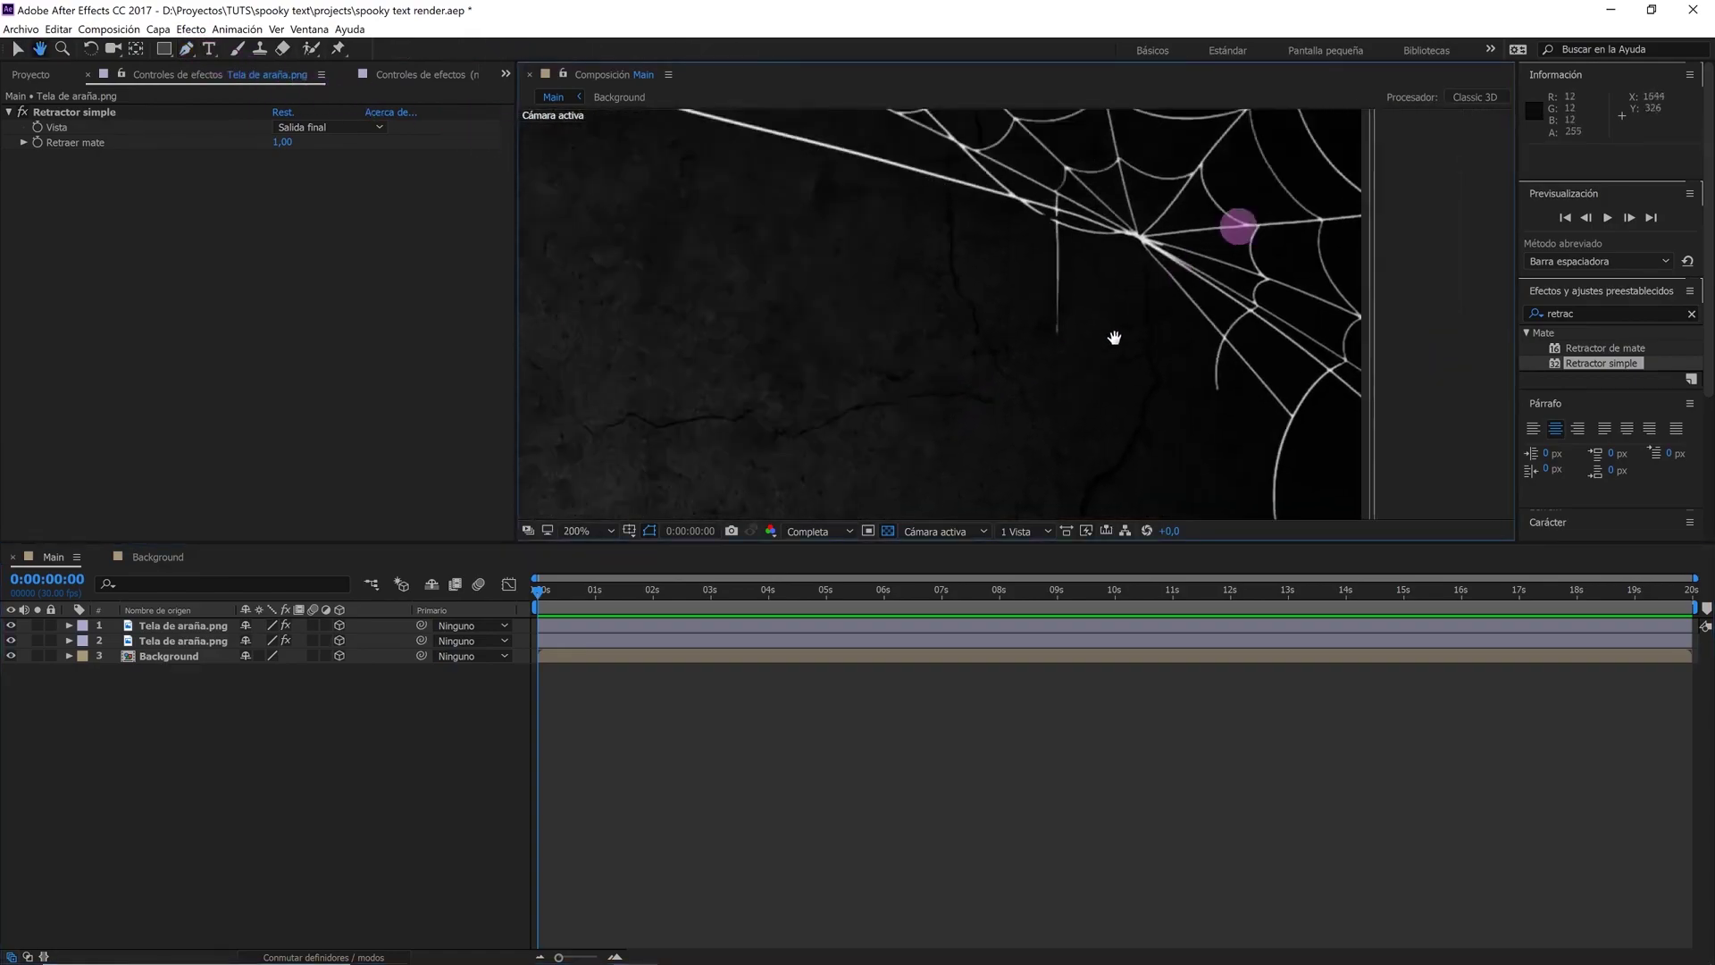
left_click(1022, 219)
scroll(1024, 252, "down", 1)
scroll(1025, 261, "down", 2)
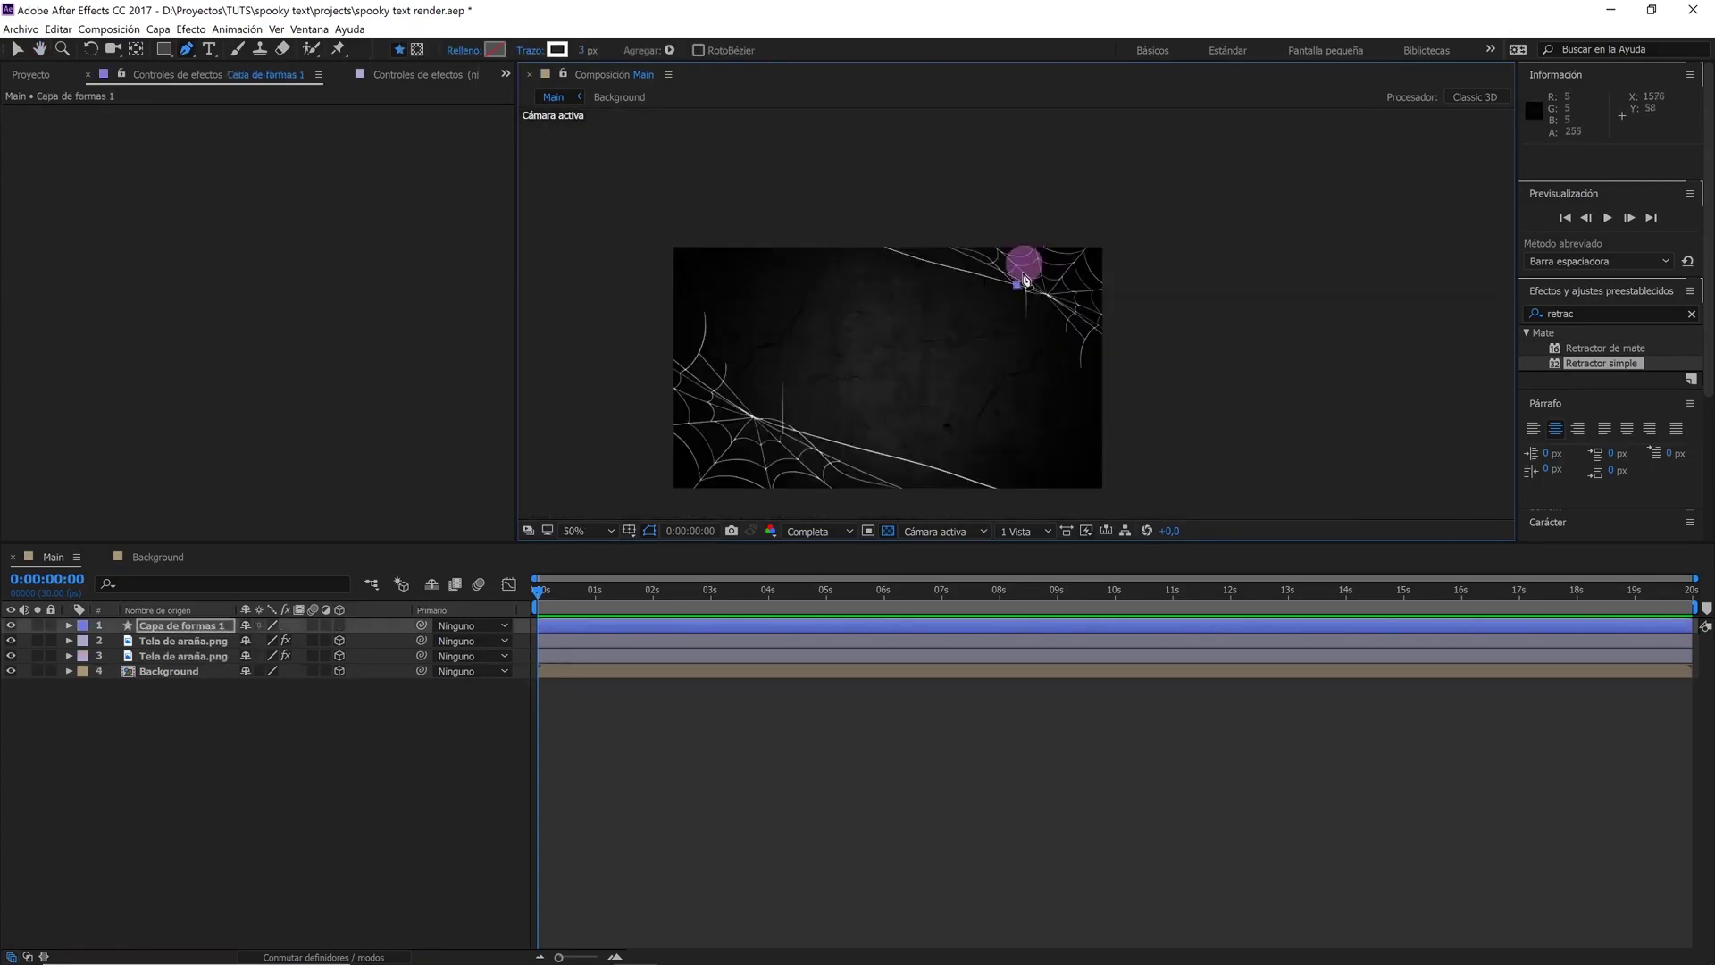
left_click(1018, 426)
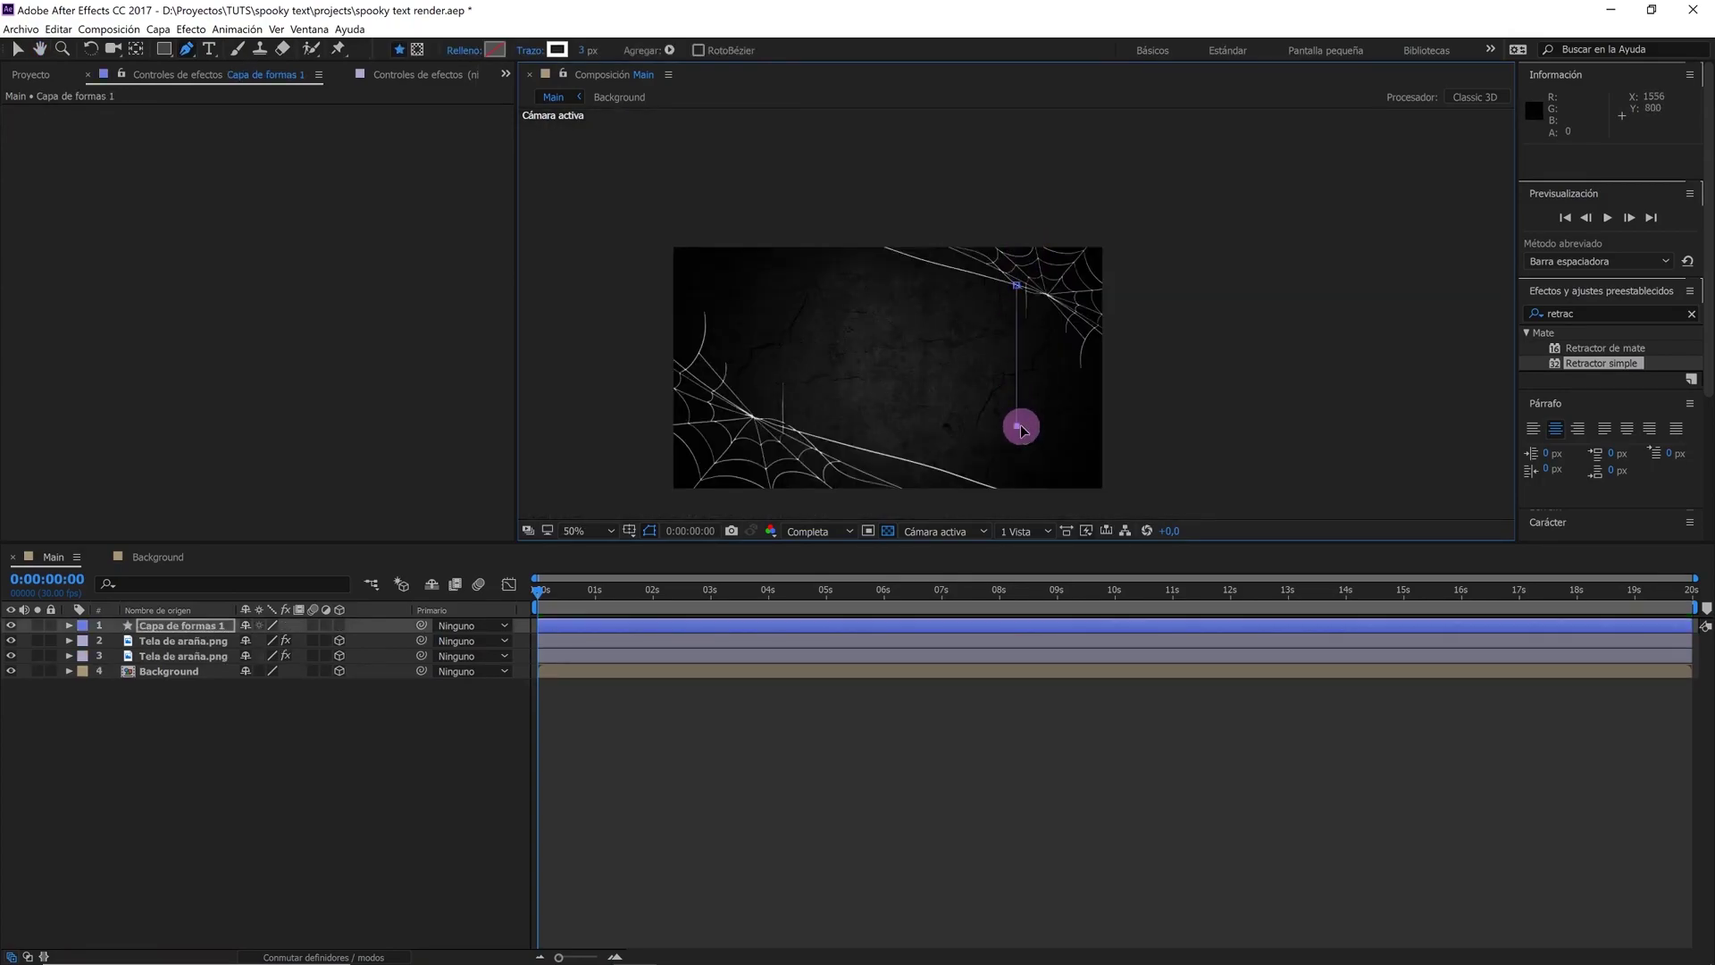
Give the line a white stroke and set its fill to None
left_click(558, 50)
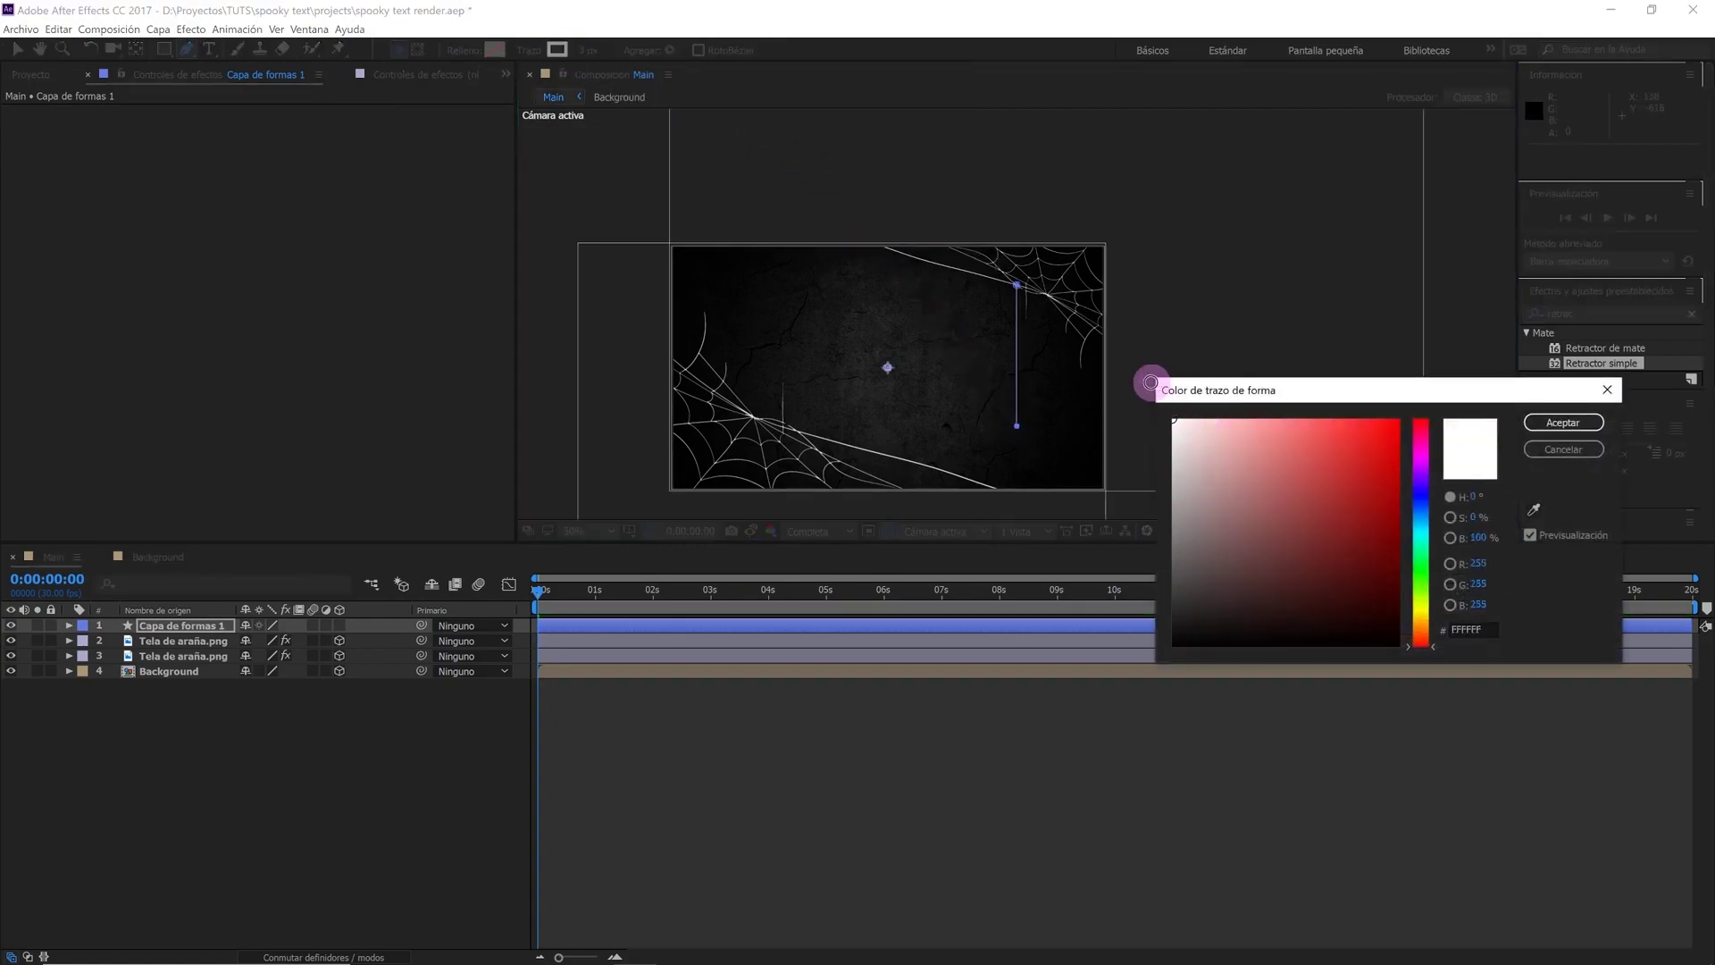
left_click(1576, 423)
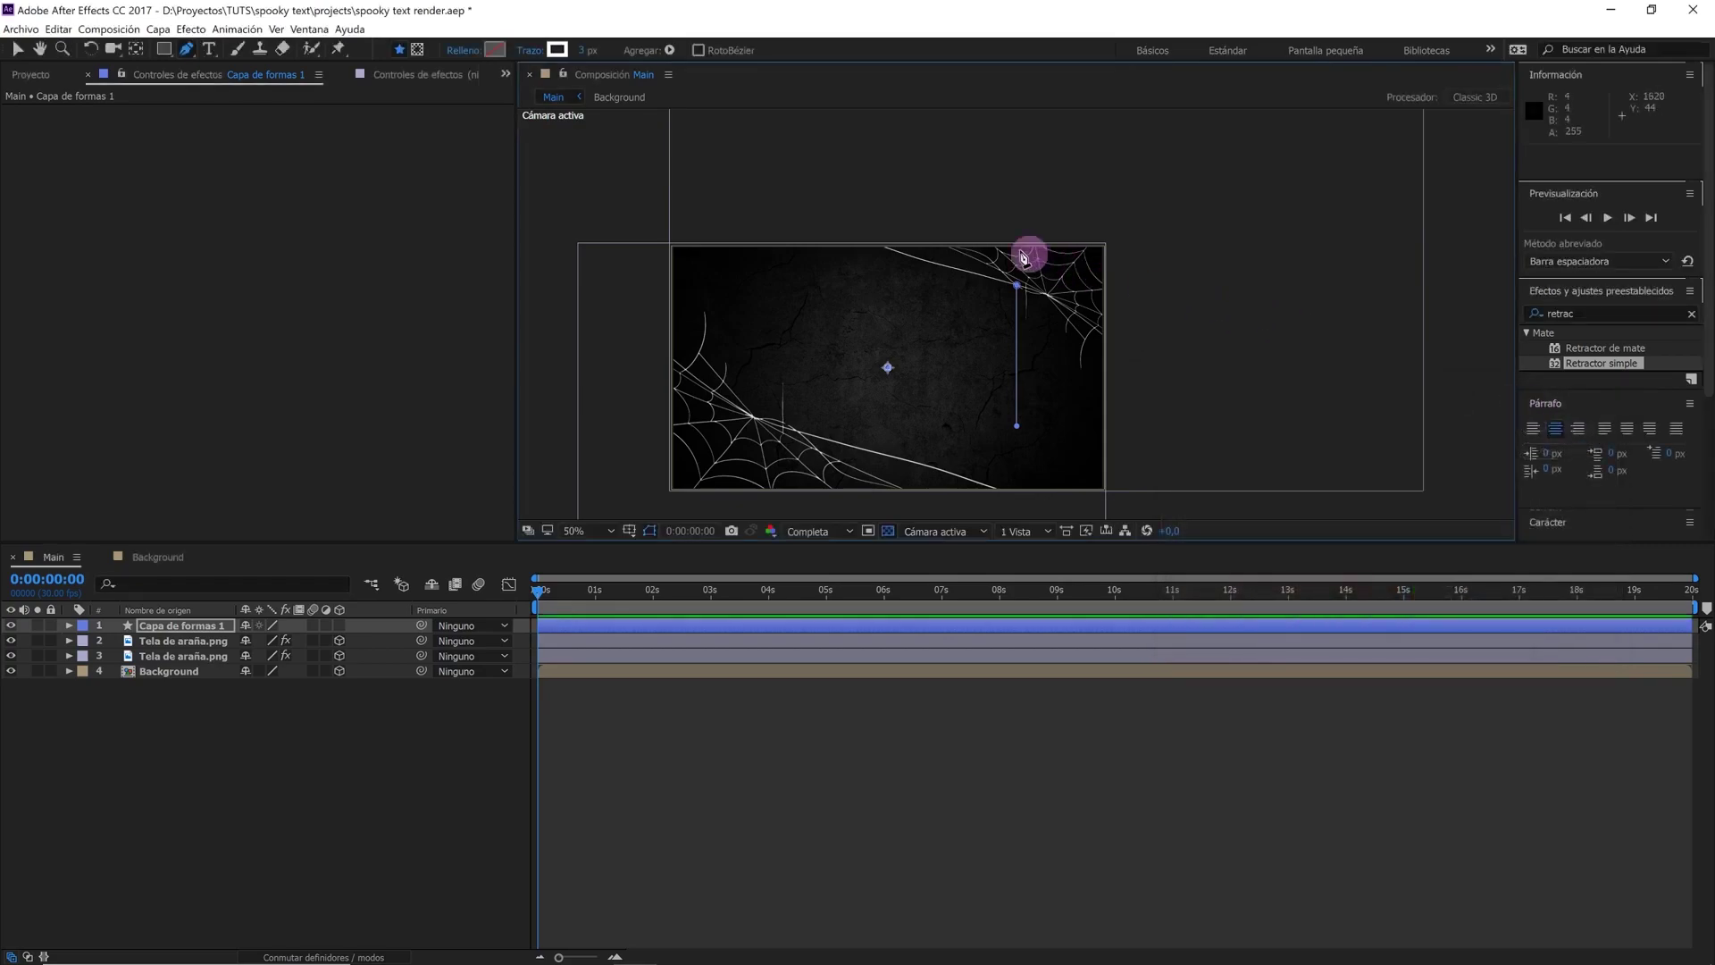
left_click(586, 53)
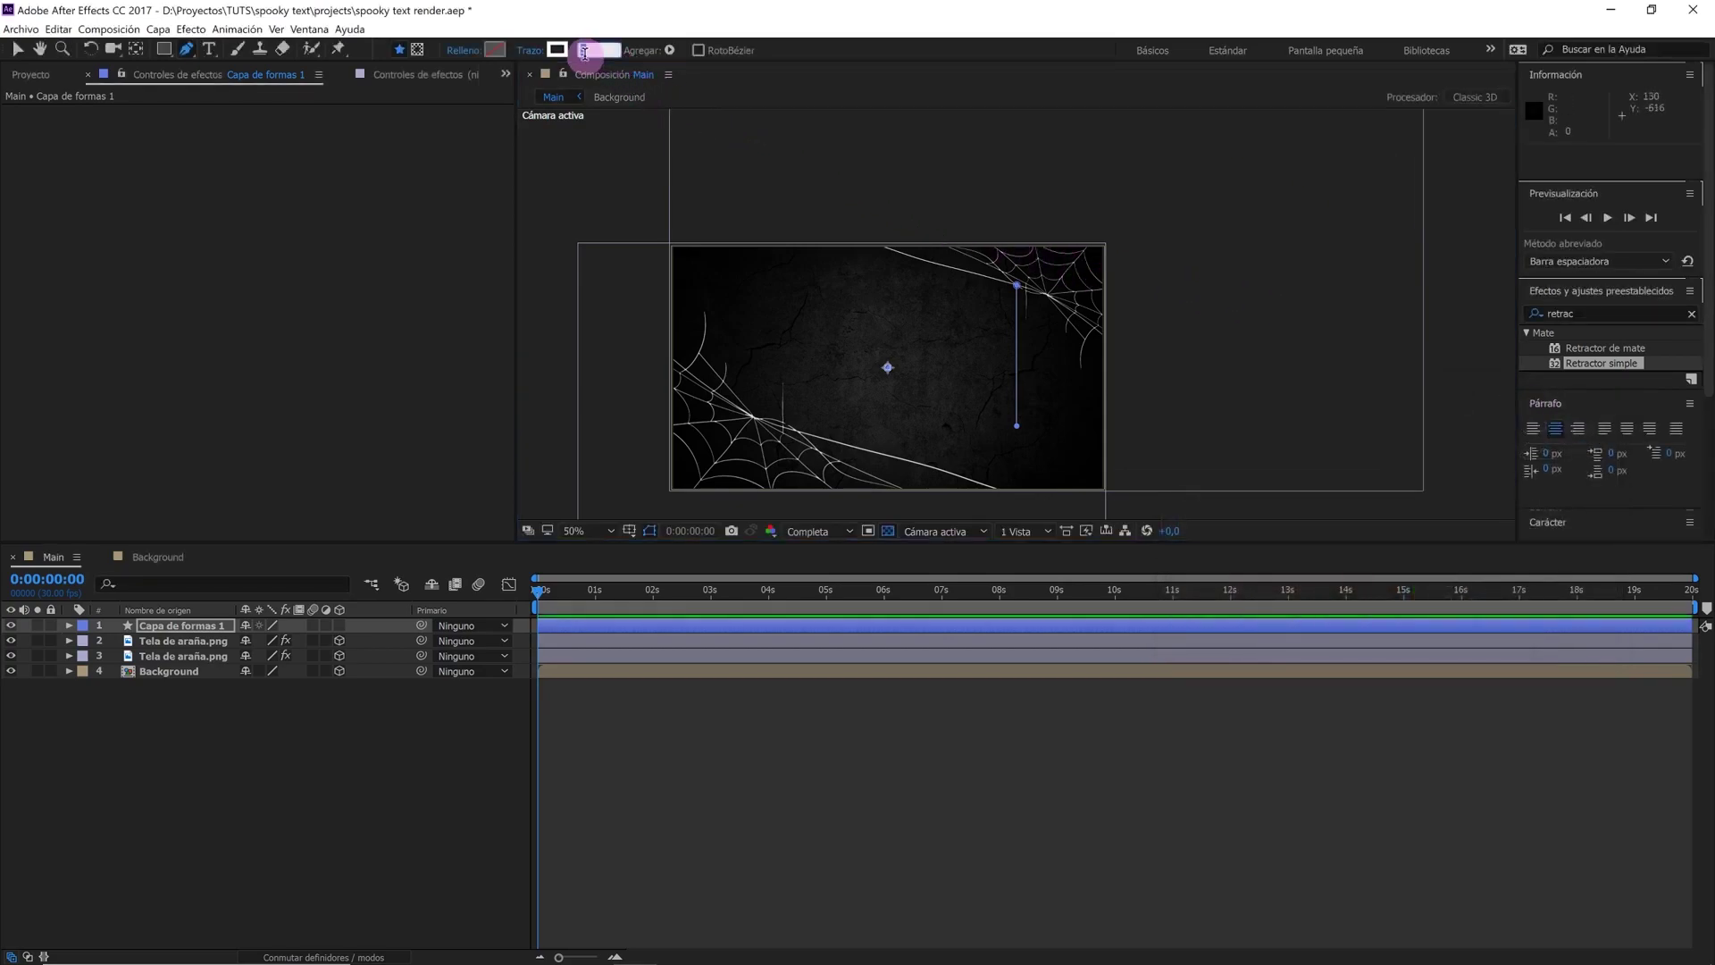
left_click(495, 50)
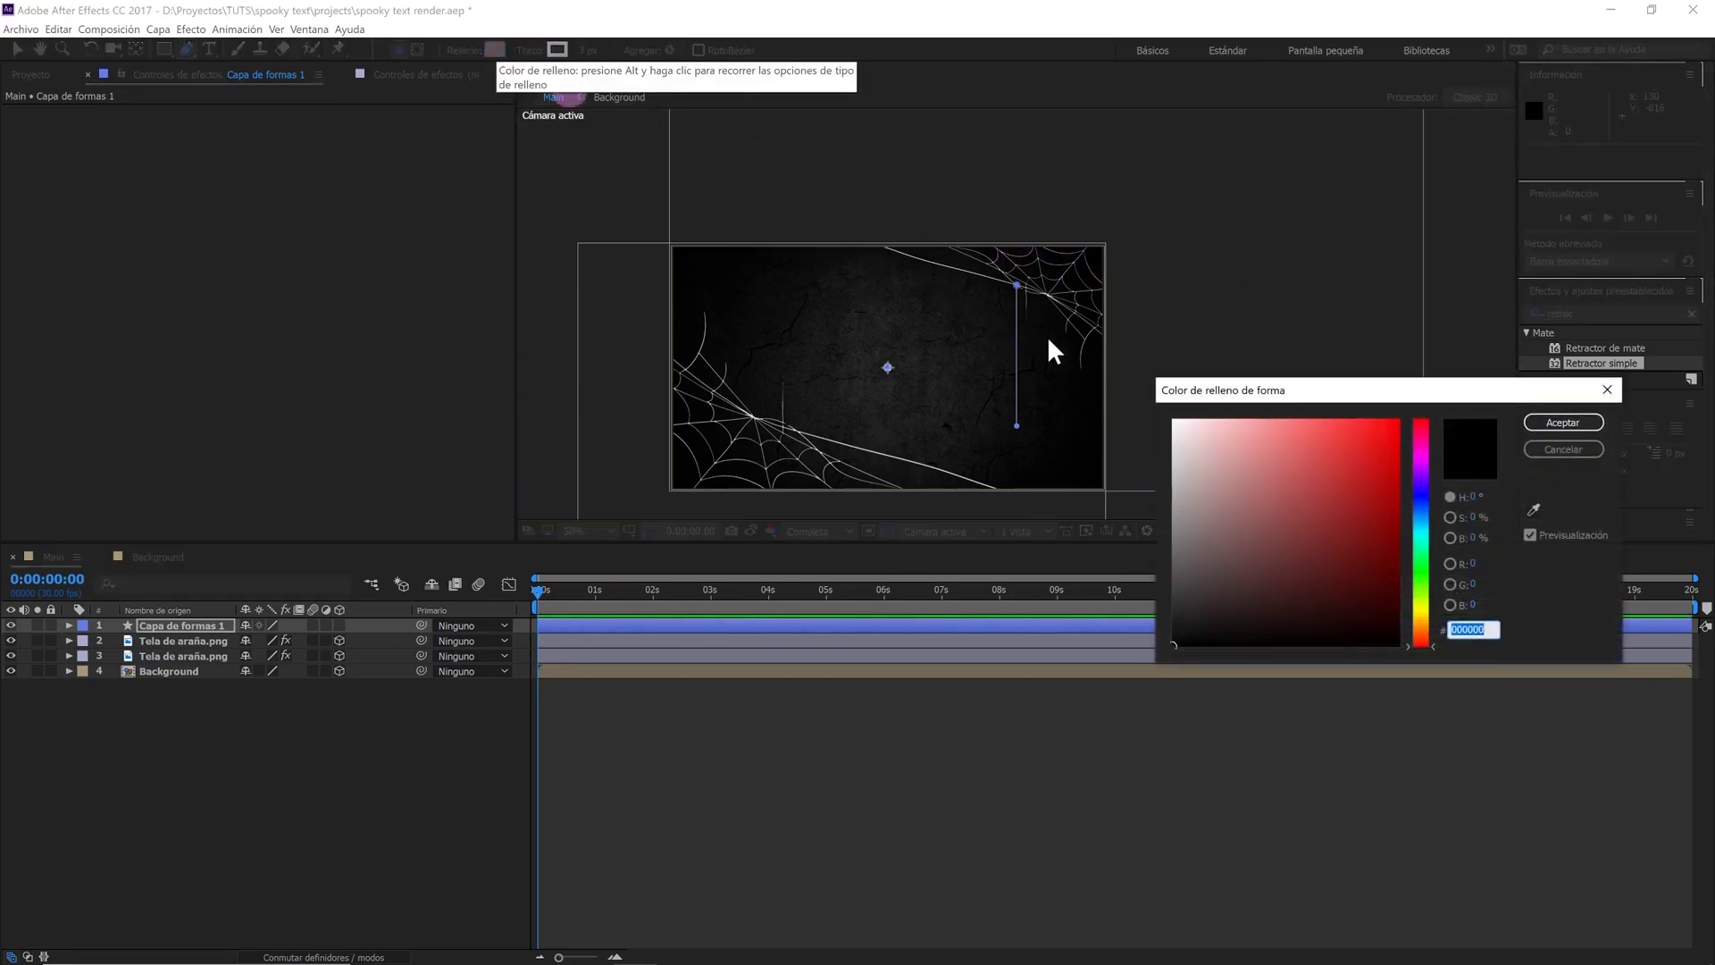
left_click(1556, 454)
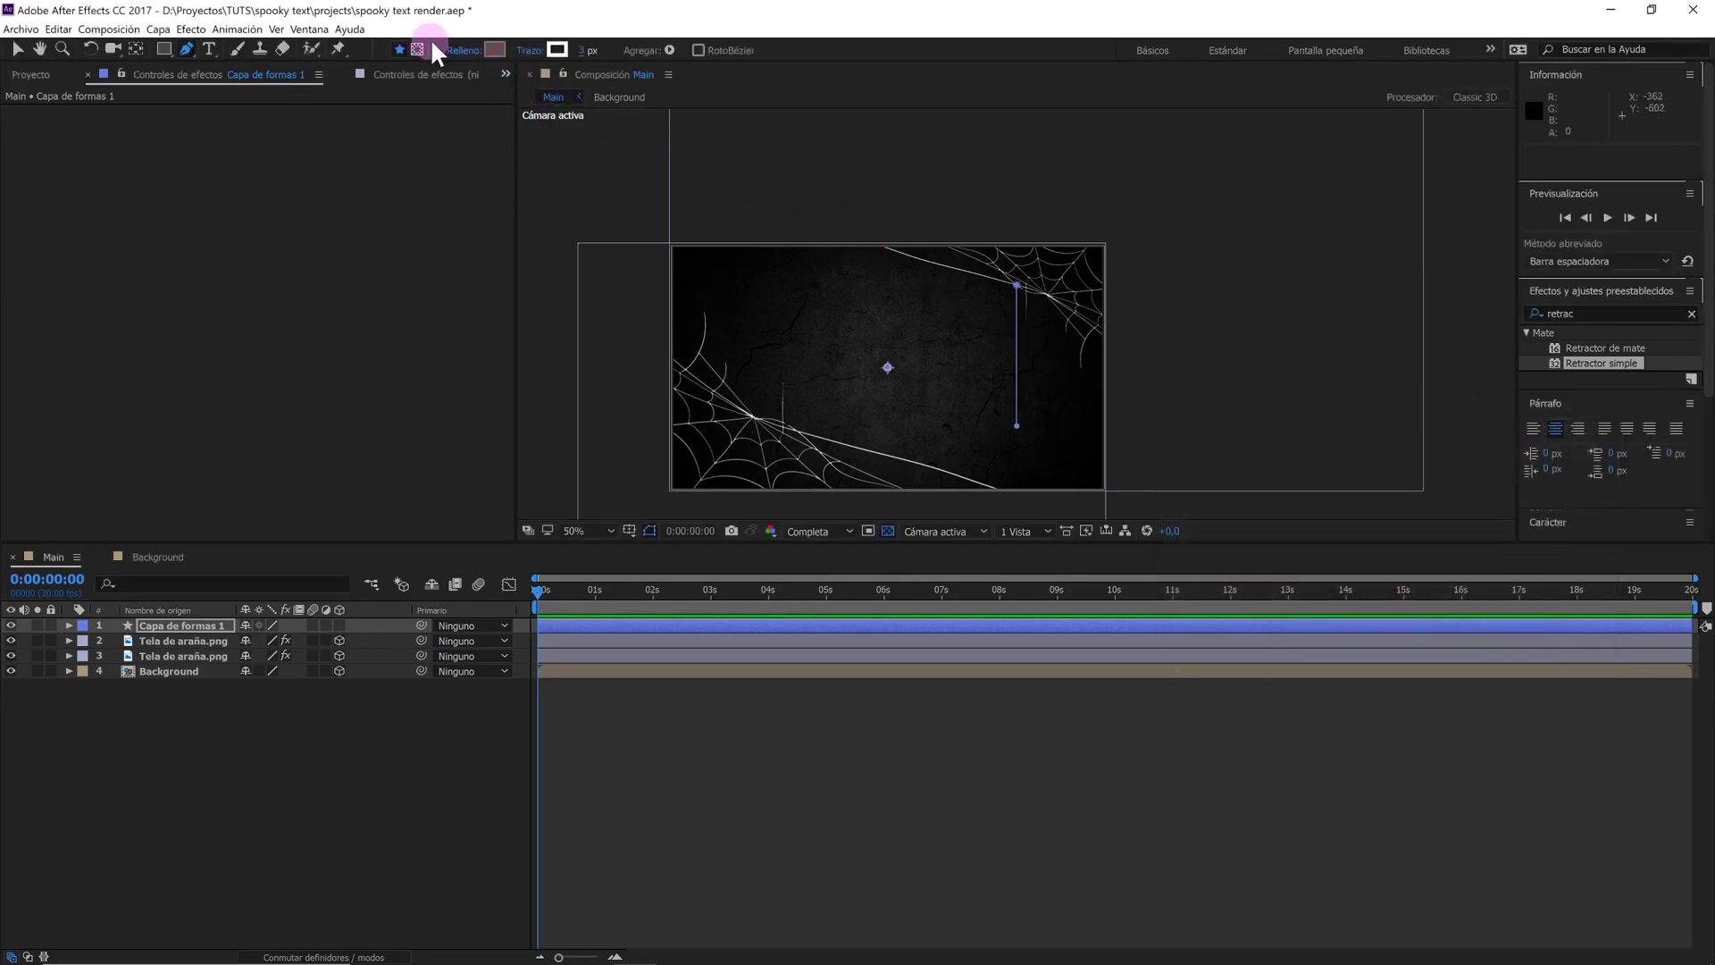
left_click(449, 54)
left_click(740, 439)
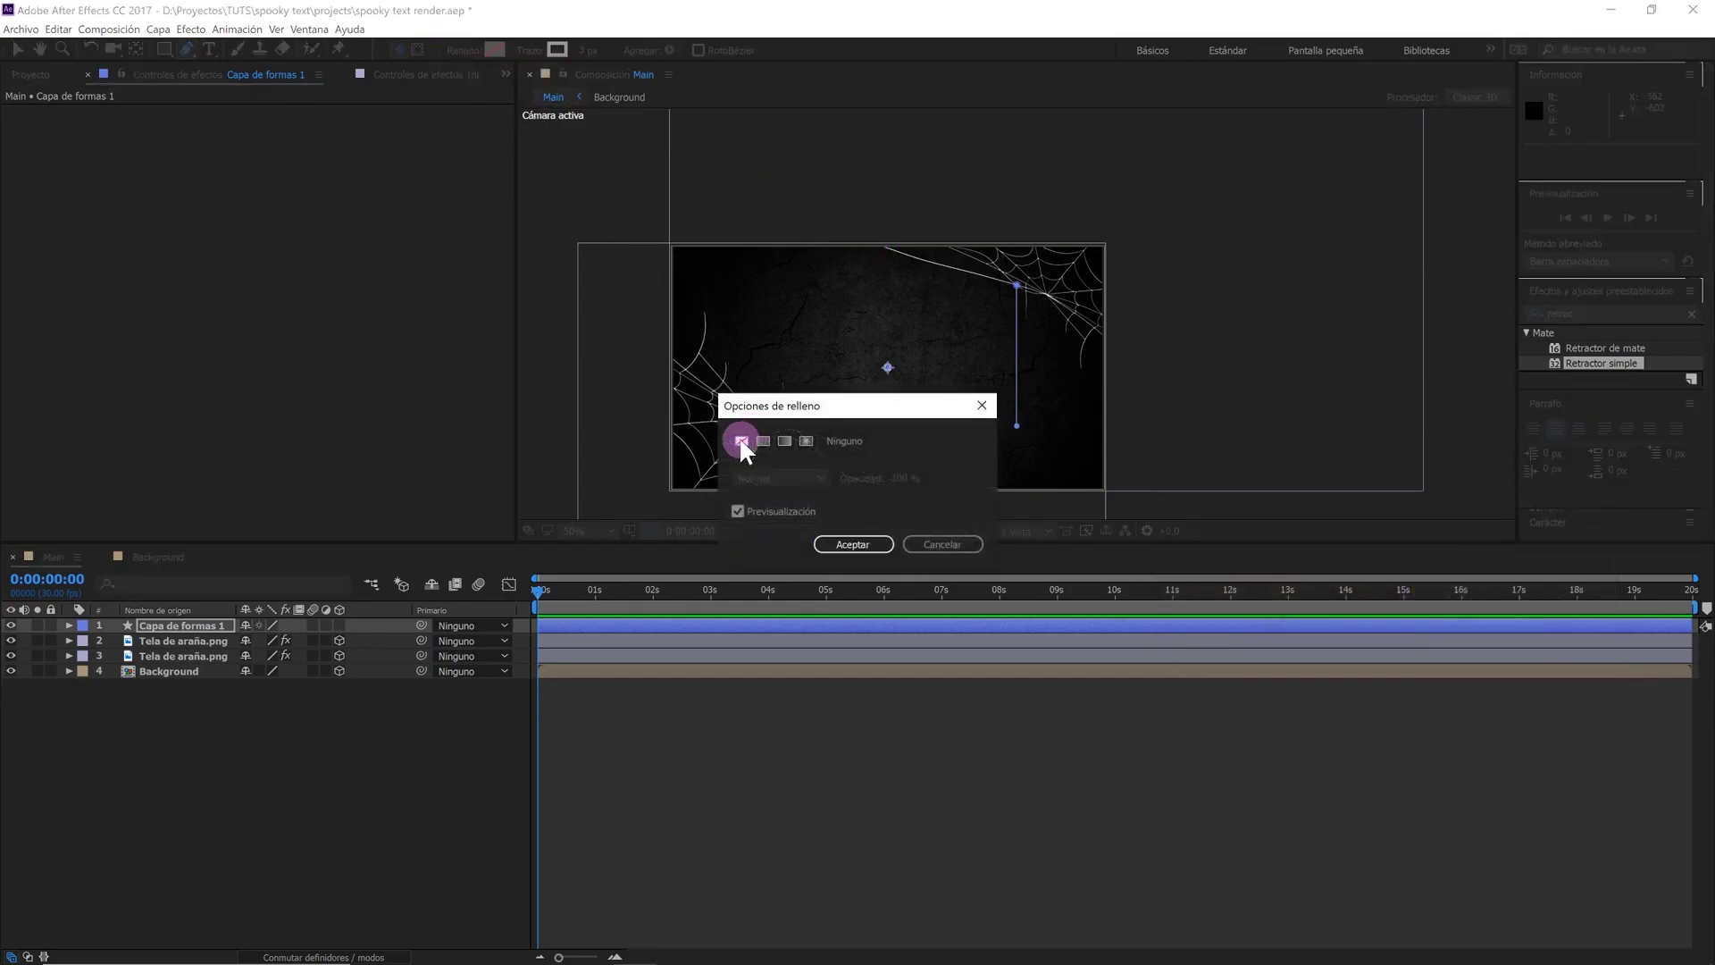
left_click(848, 544)
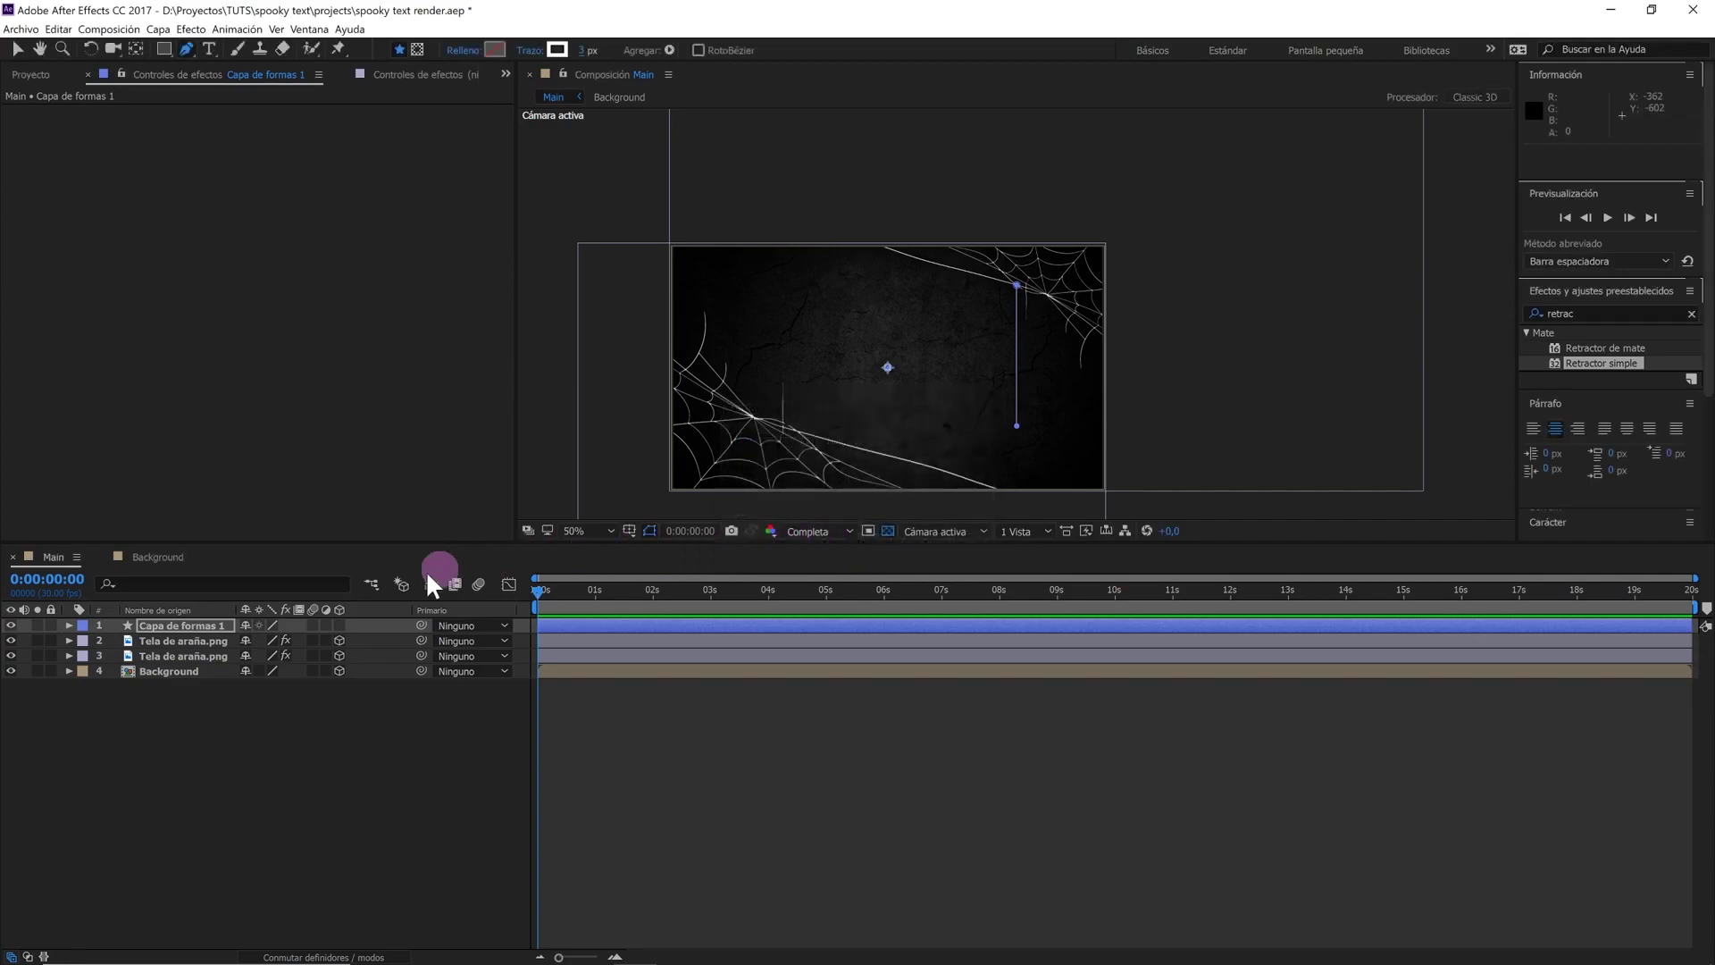
Rename the shape layer to 'tela de araña' and switch it to 3D
right_click(216, 625)
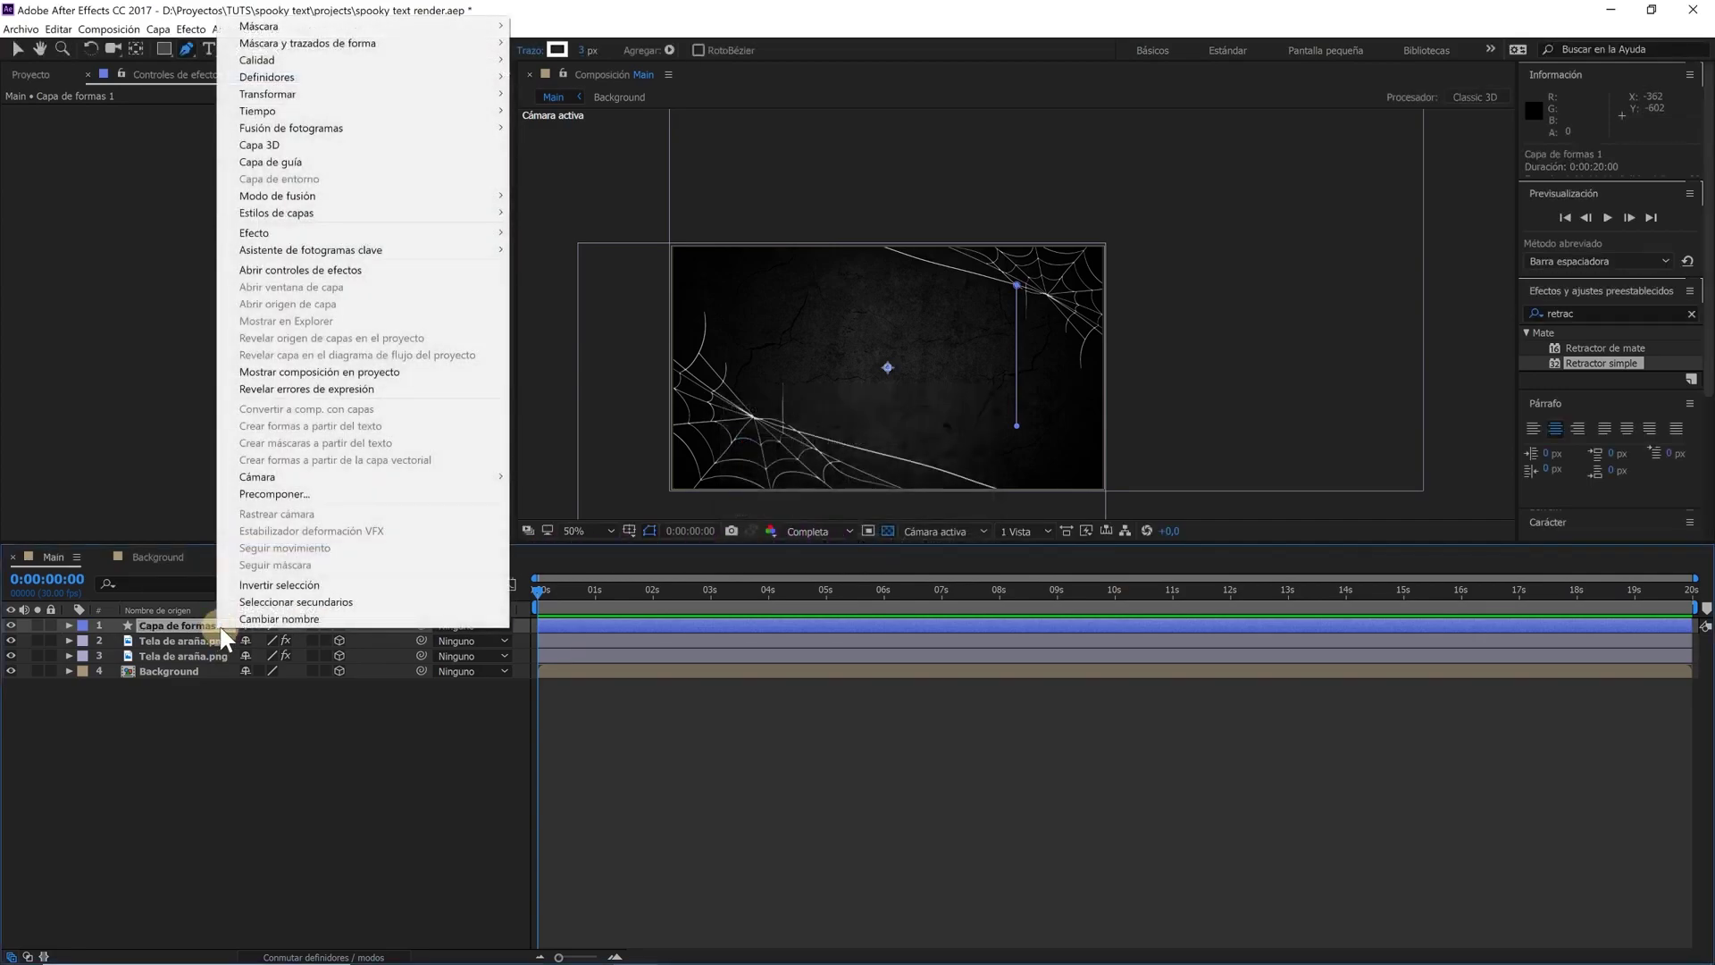
left_click(234, 618)
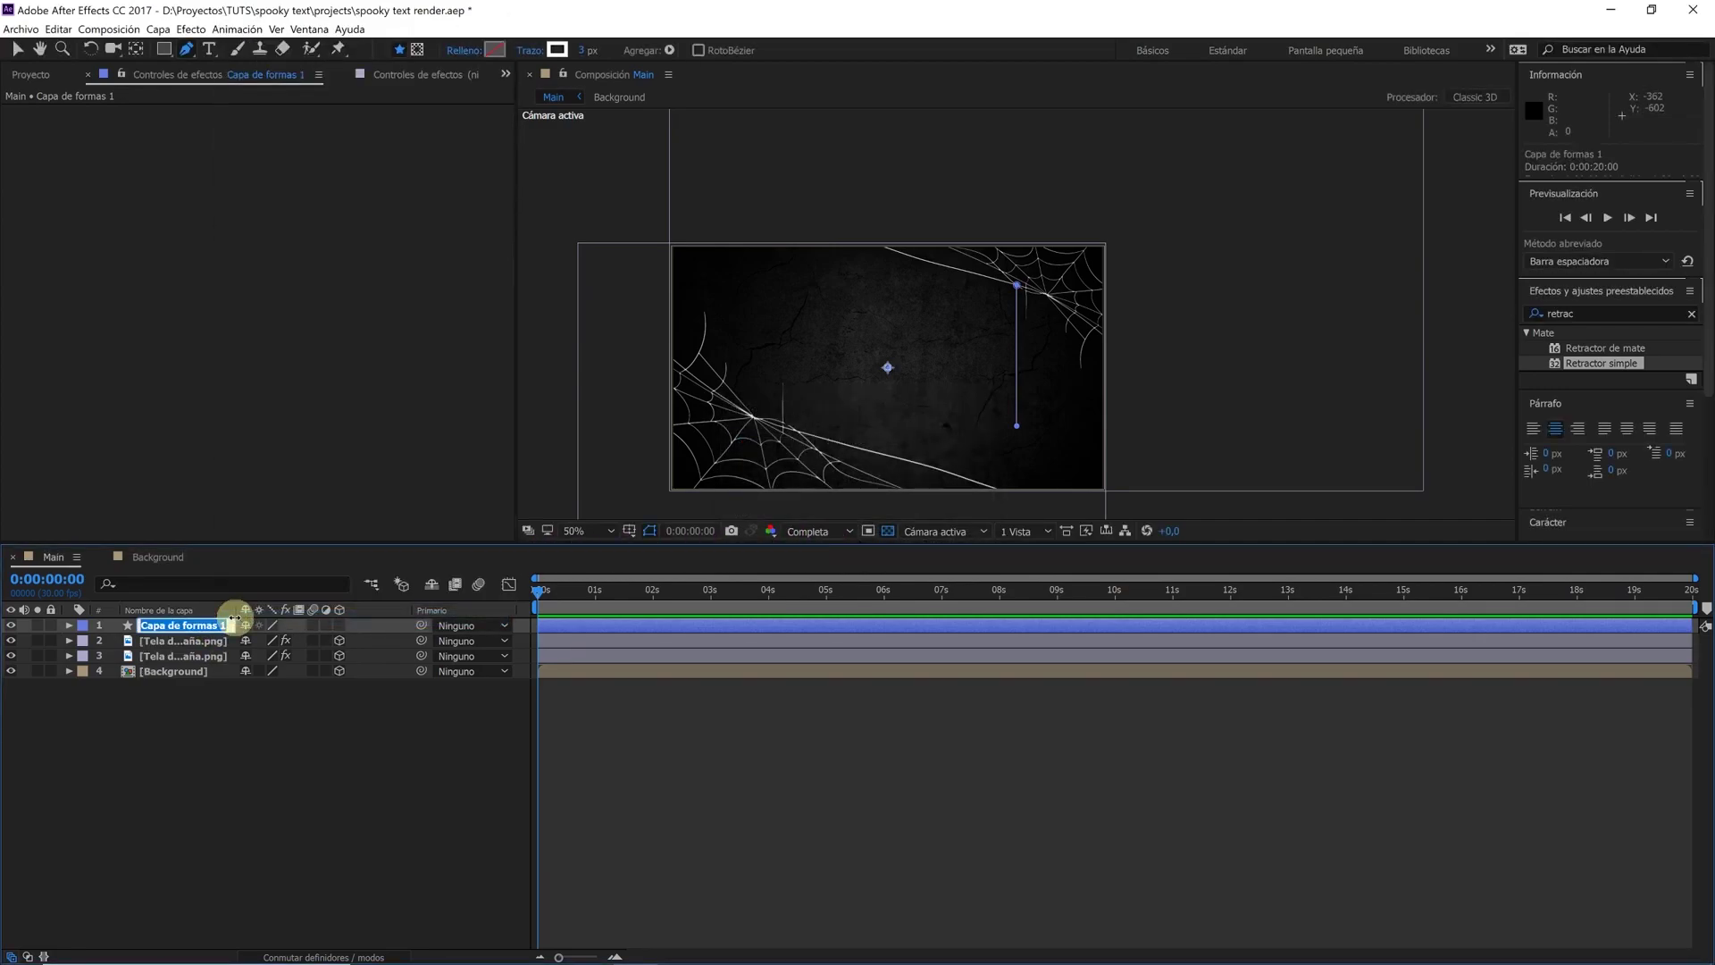
type("tela de araña")
left_click(214, 714)
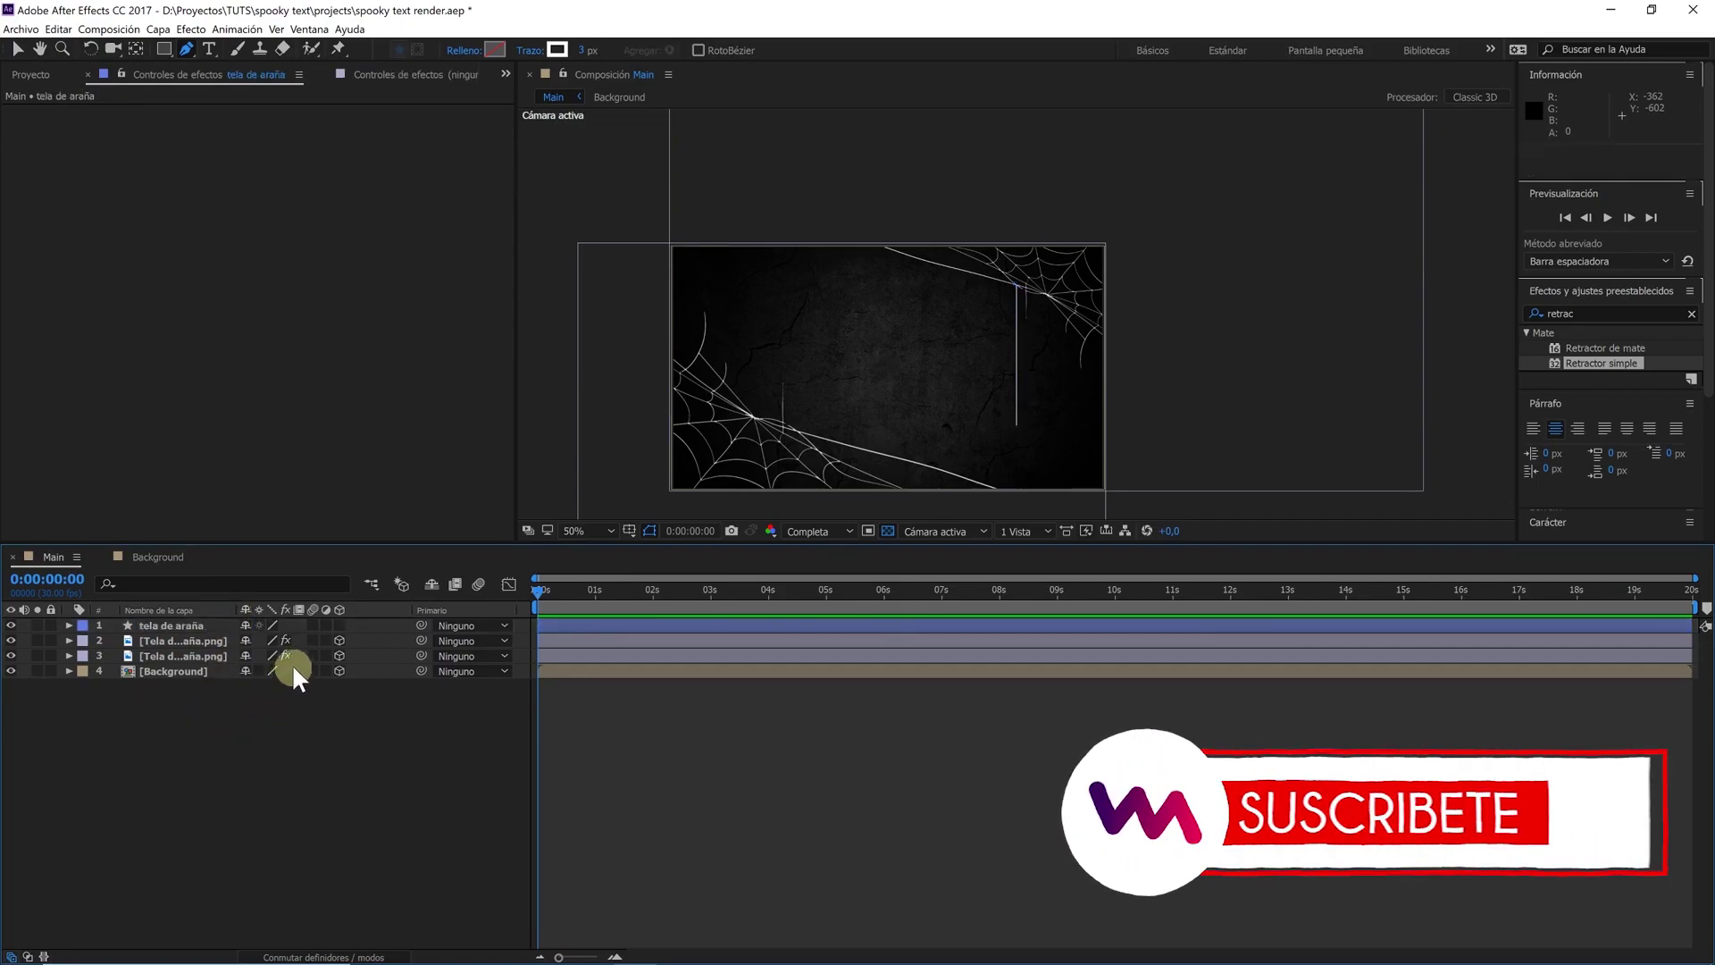
left_click(337, 624)
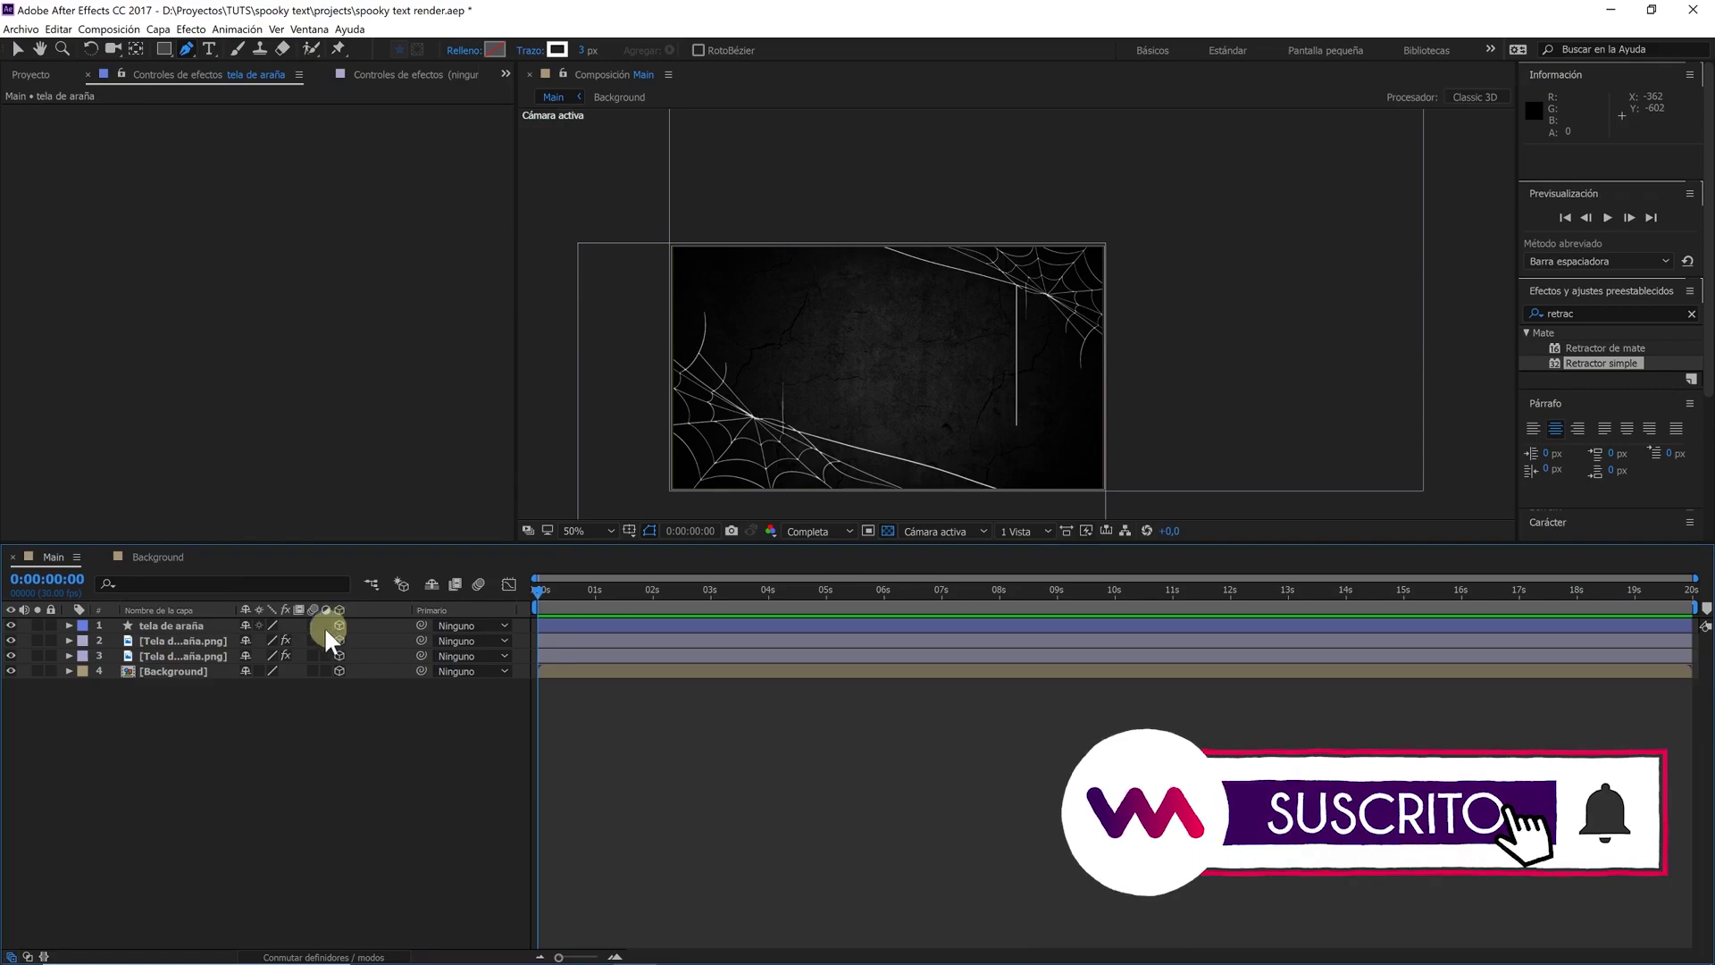
Expand the web image layers to inspect the second one's Position Z value
left_click(207, 640)
left_click(70, 641)
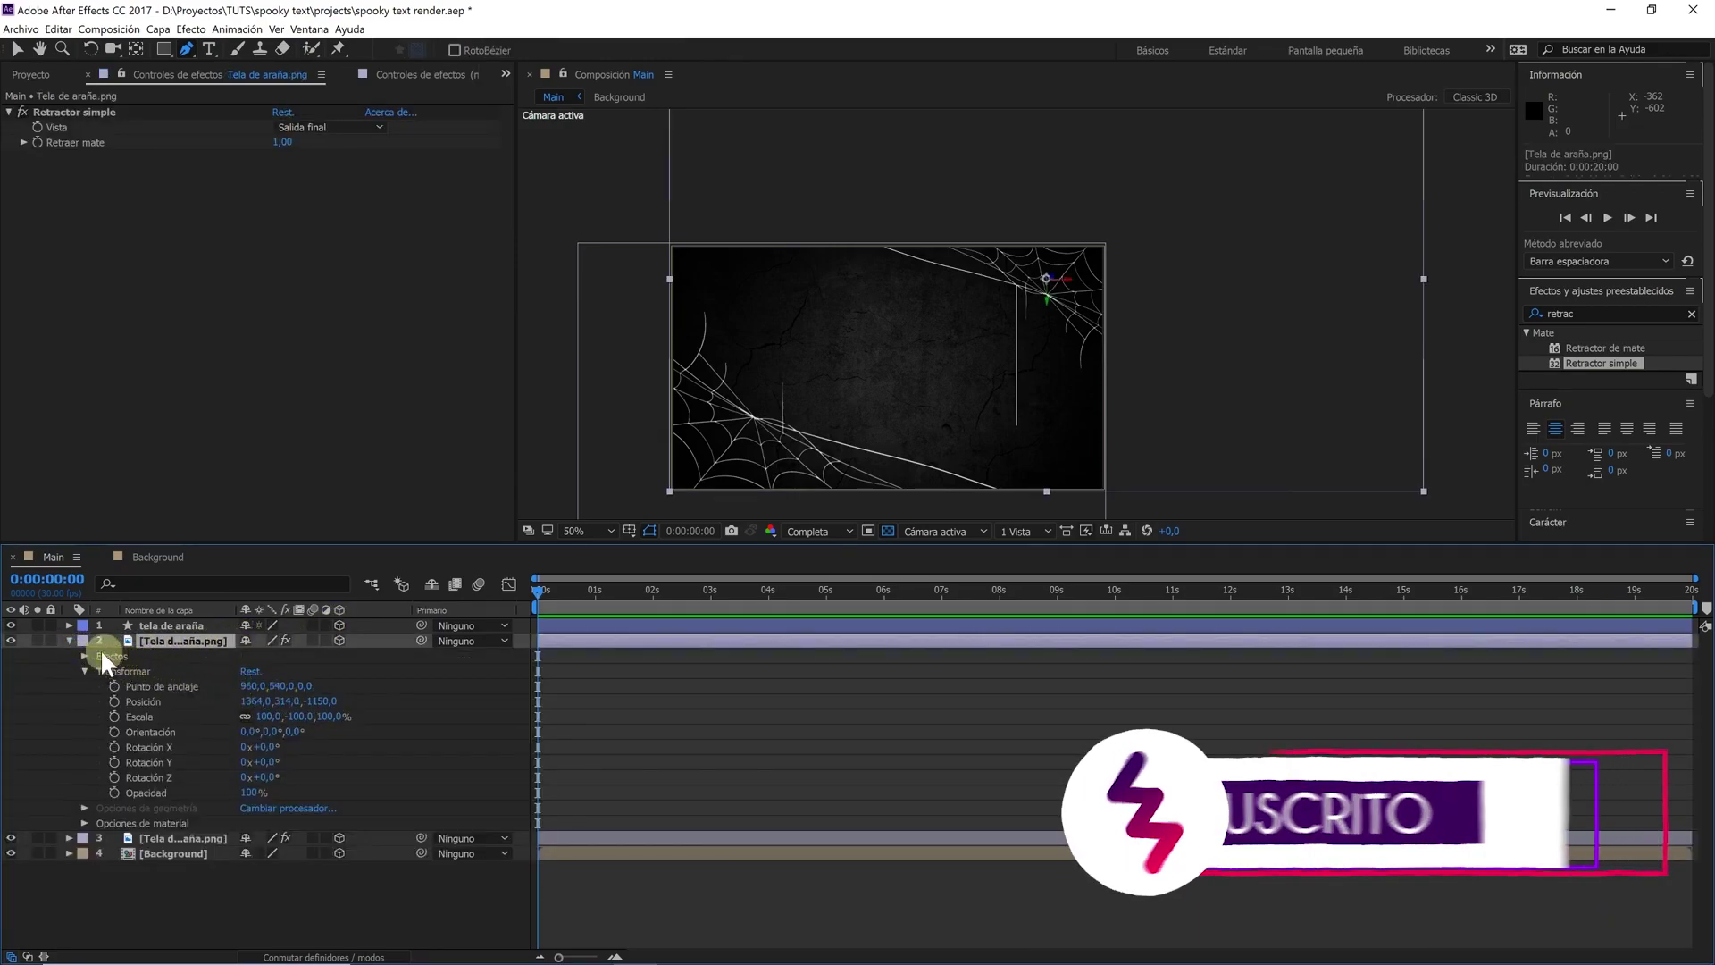
left_click(69, 641)
left_click(96, 655)
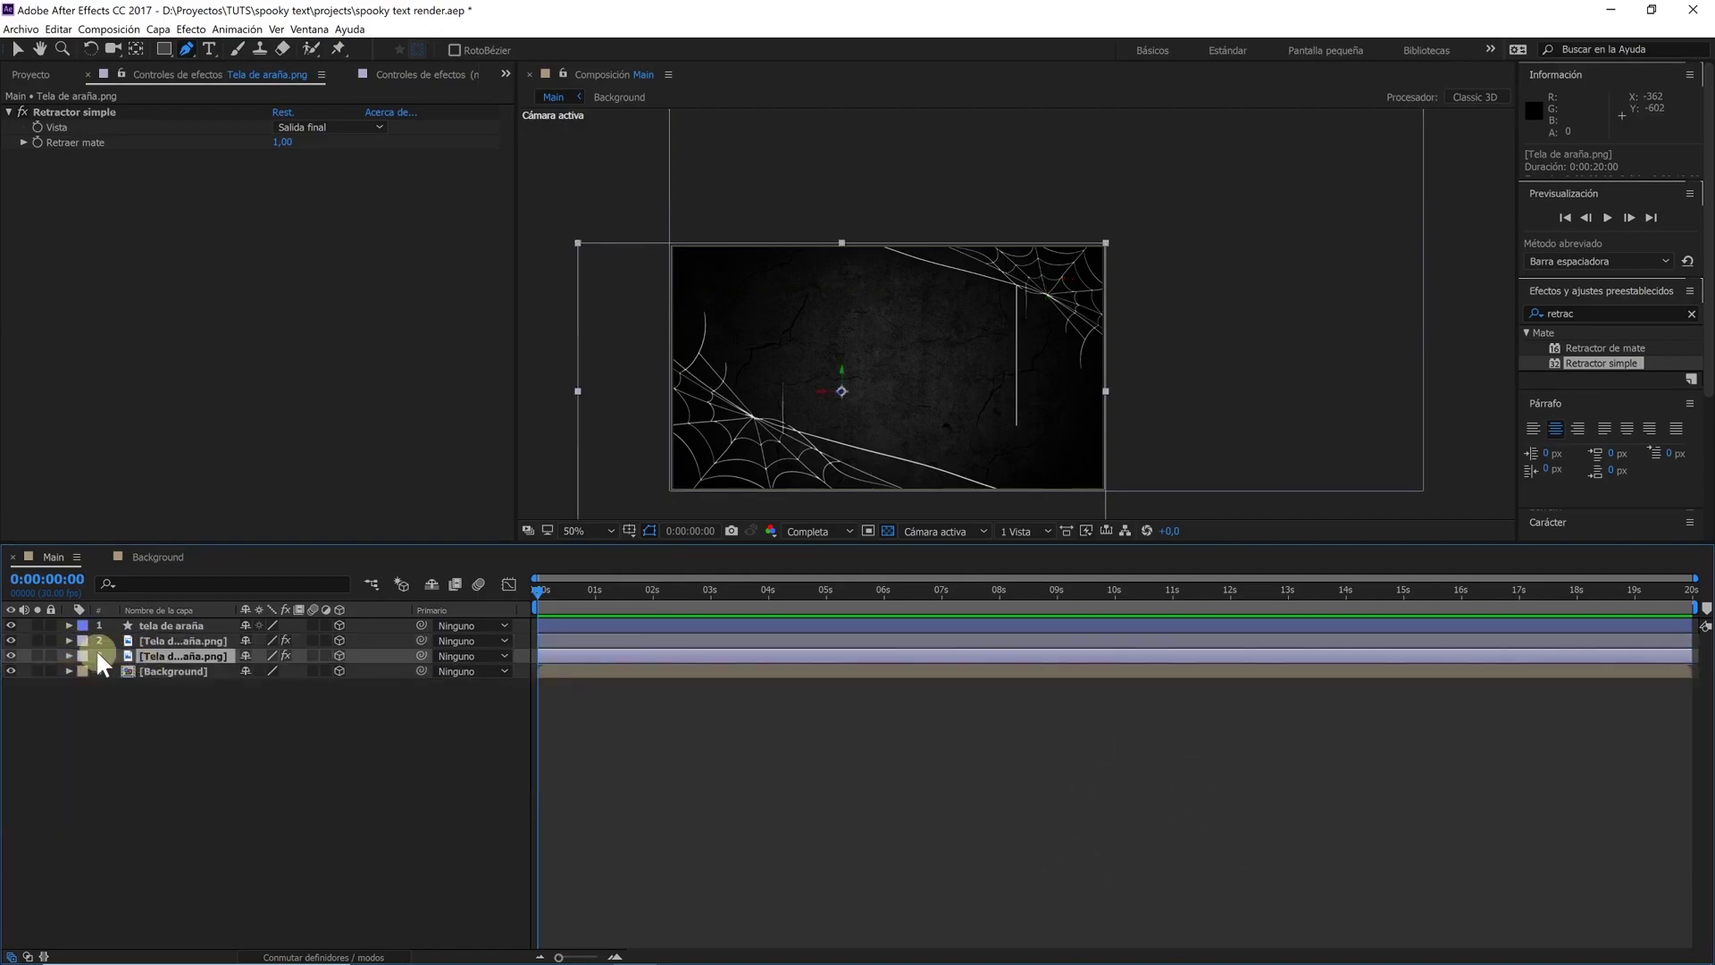
left_click(69, 655)
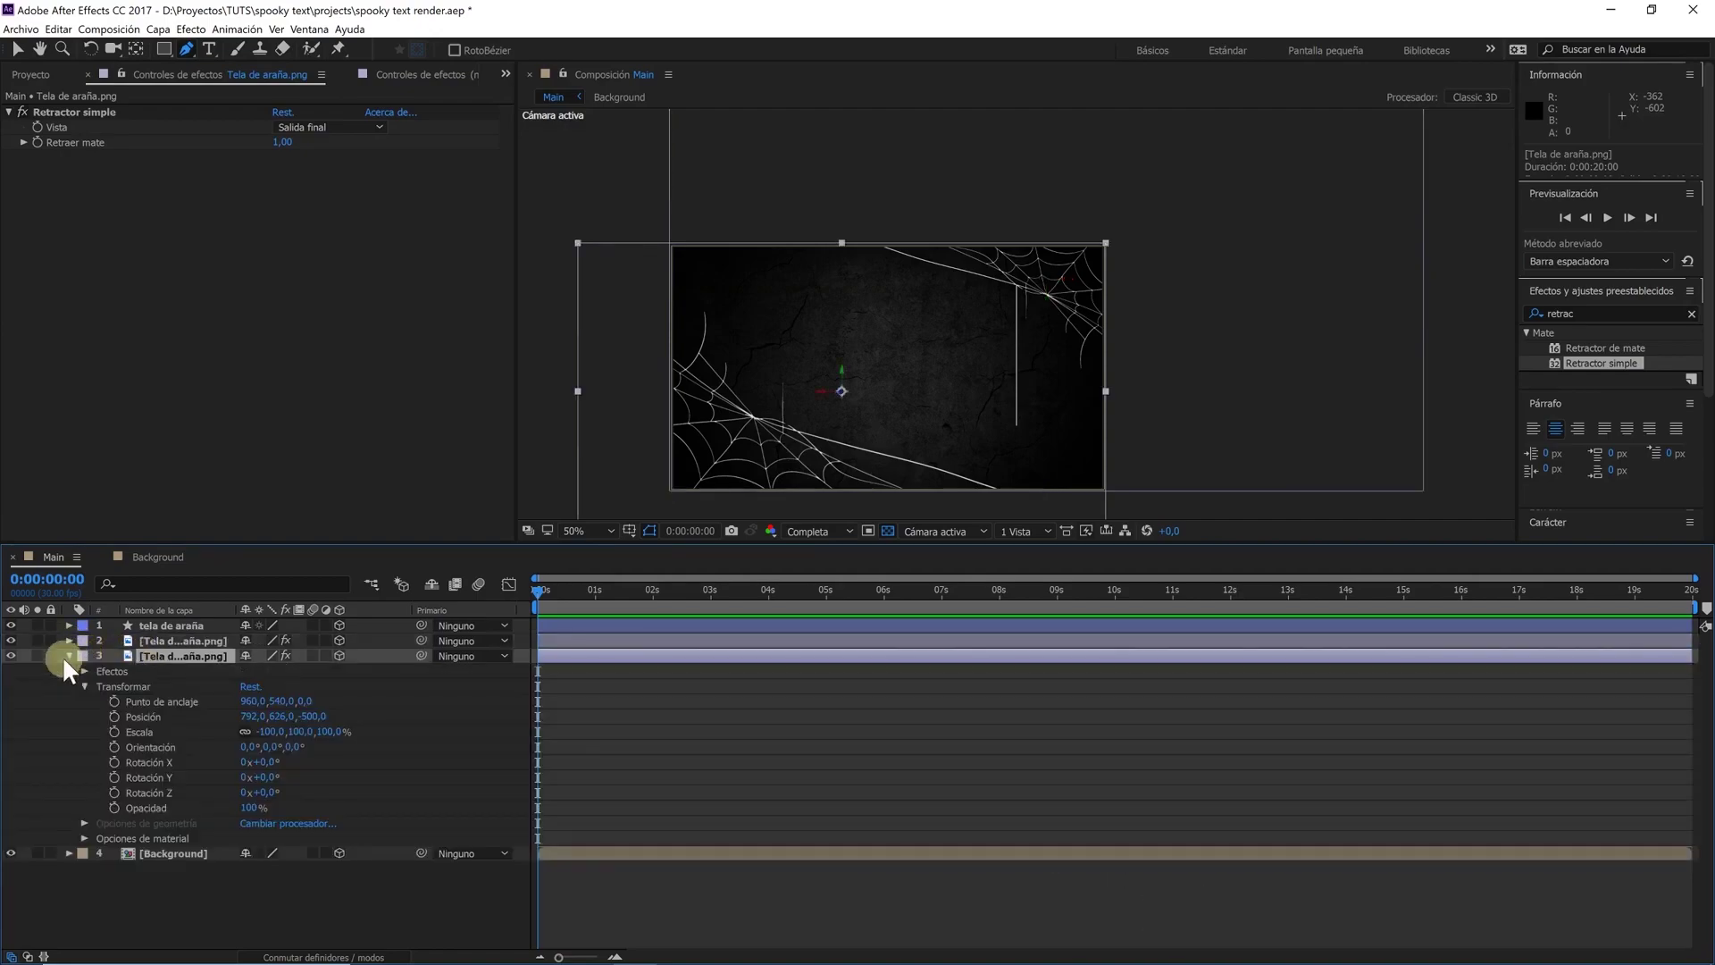
left_click(141, 711)
left_click(315, 715)
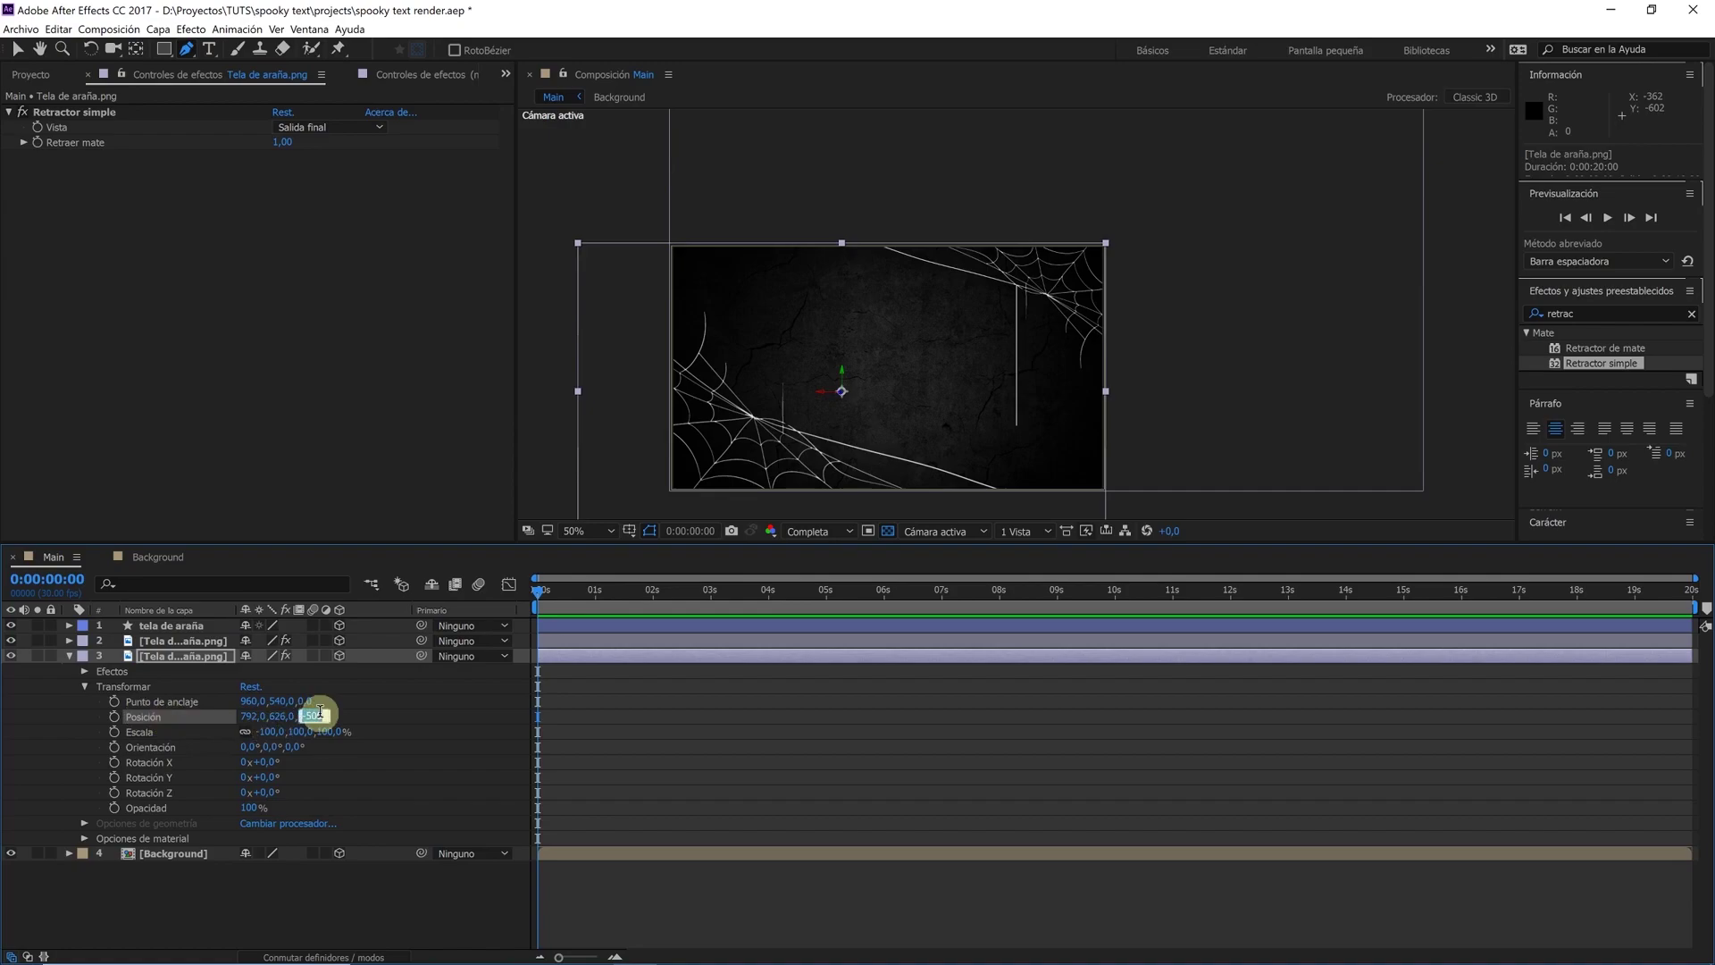
Set the tela de araña layer's Position Z to -500
left_click(146, 626)
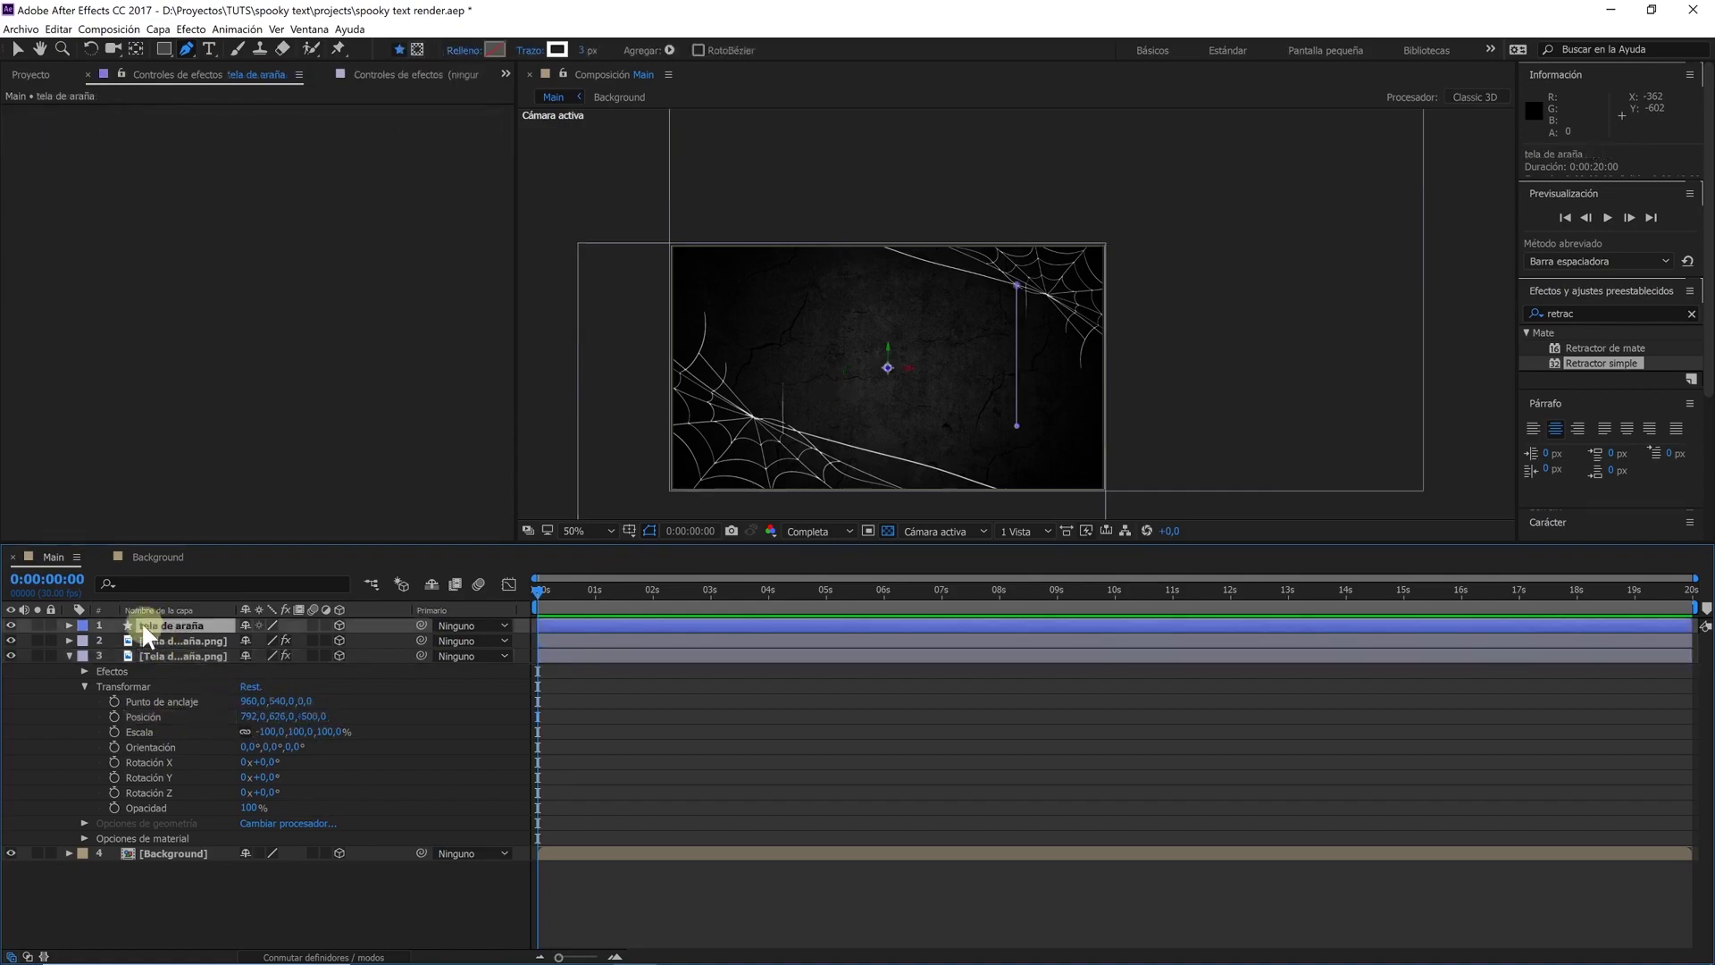
left_click(69, 625)
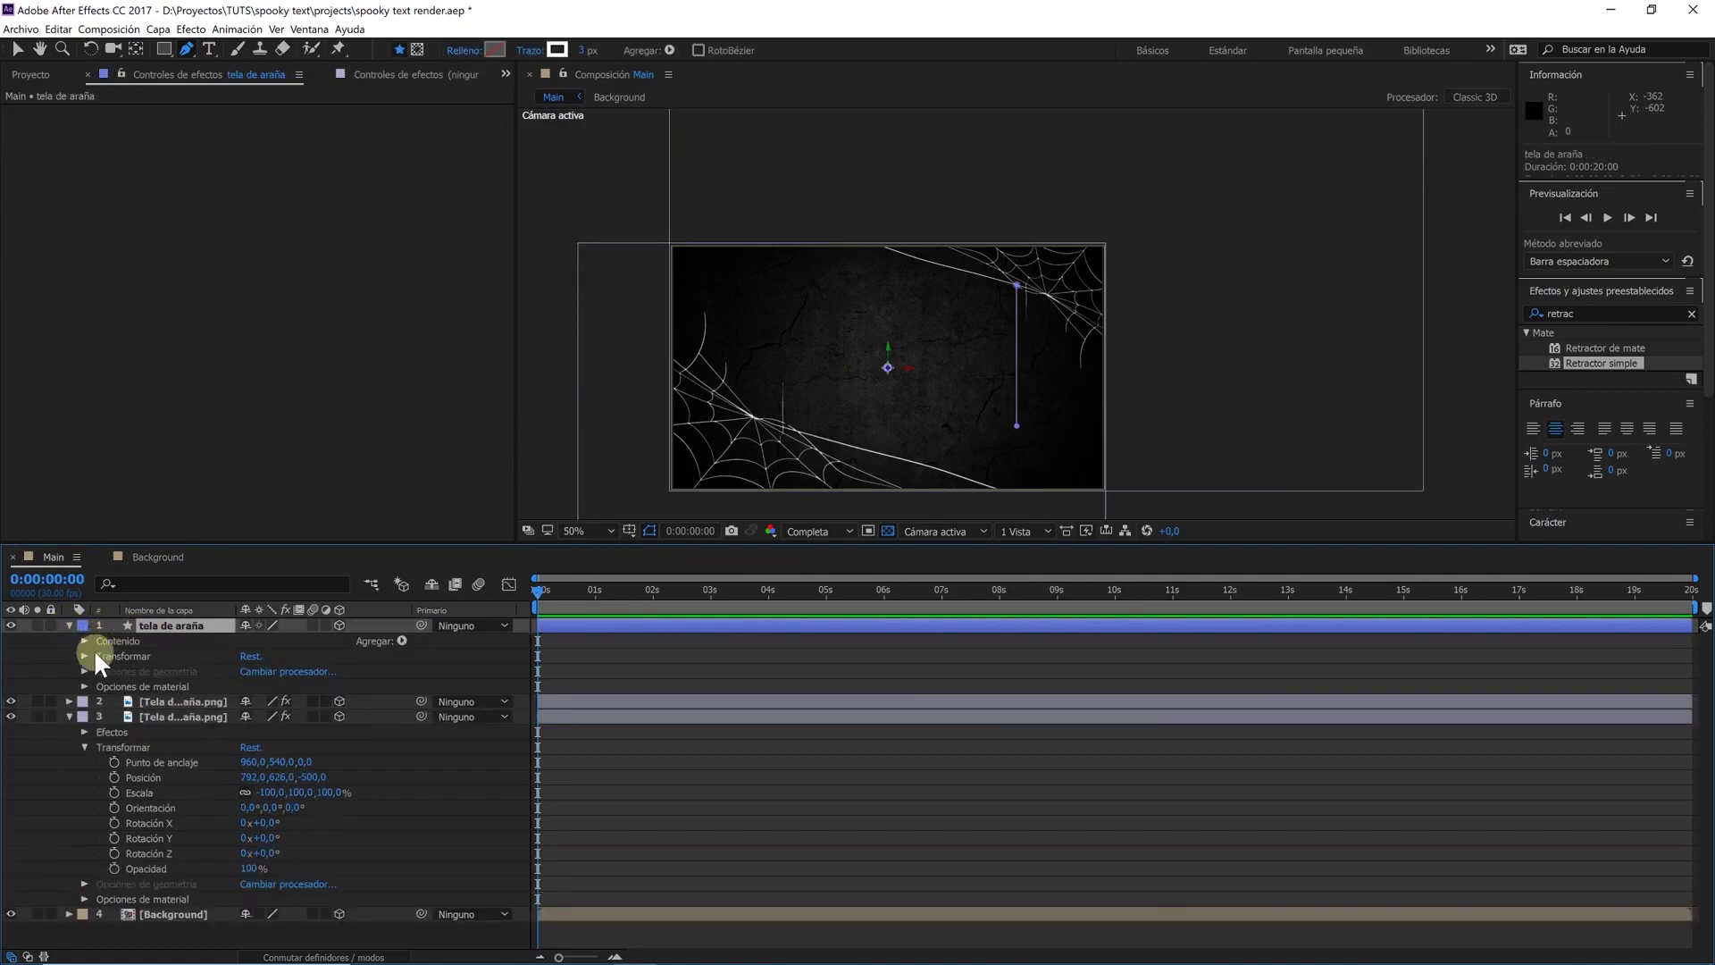
left_click(84, 656)
left_click(304, 686)
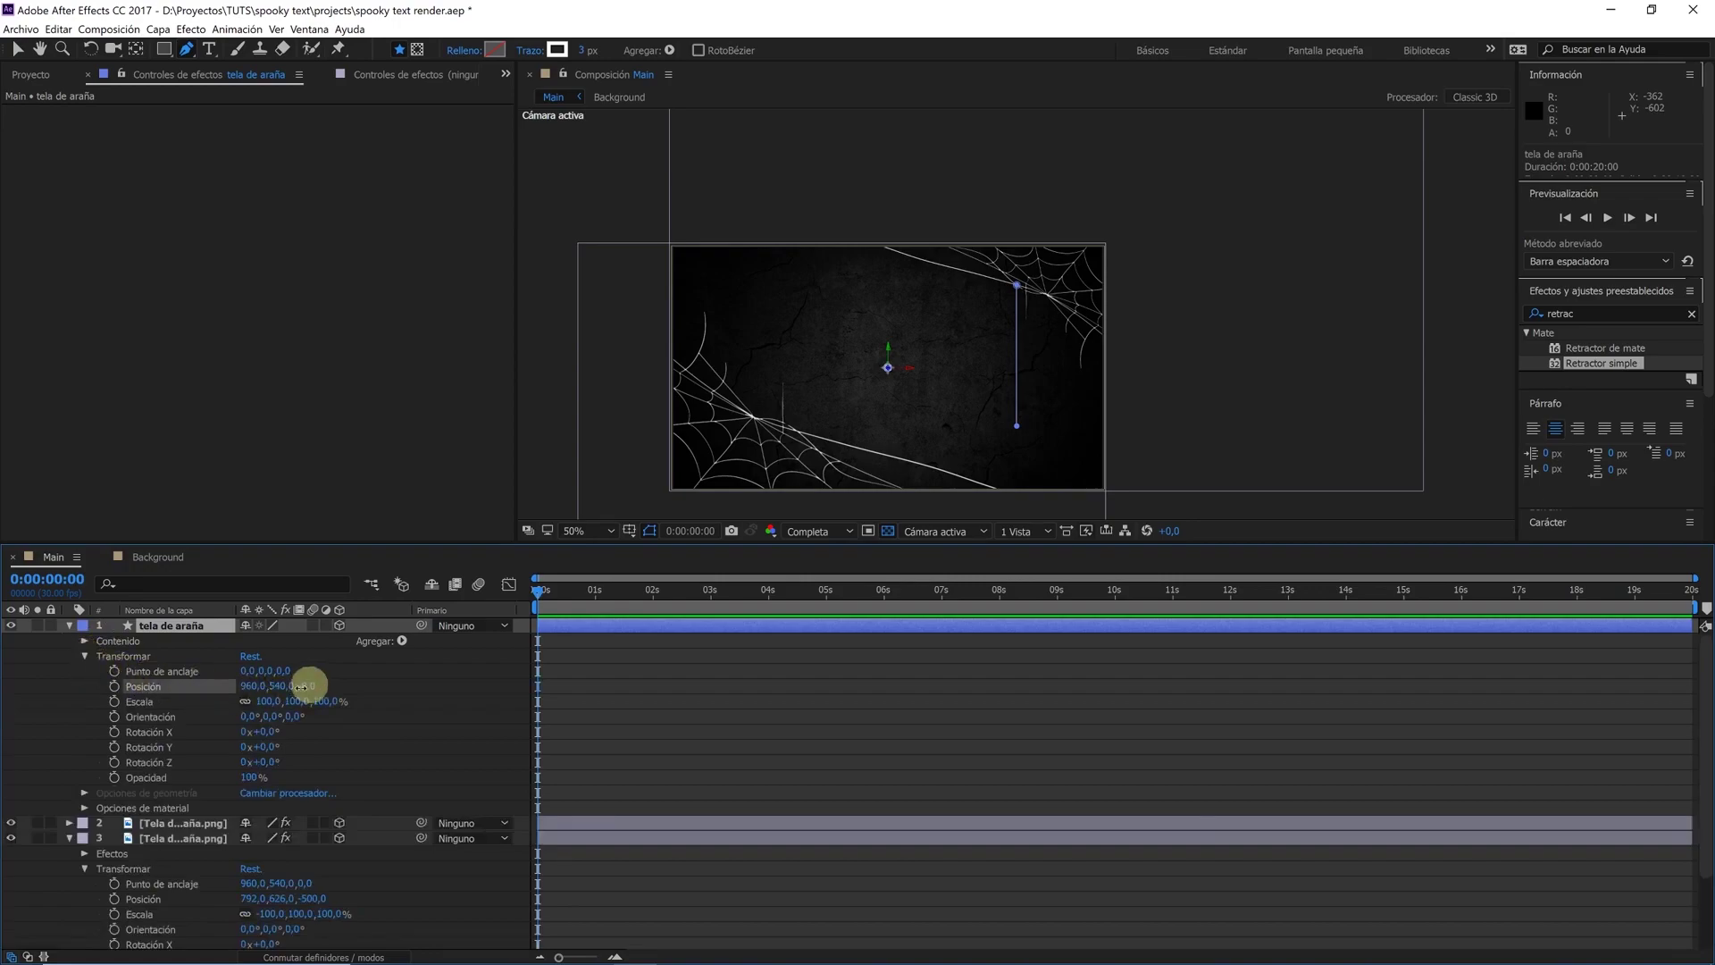
left_click_drag(302, 686, 276, 696)
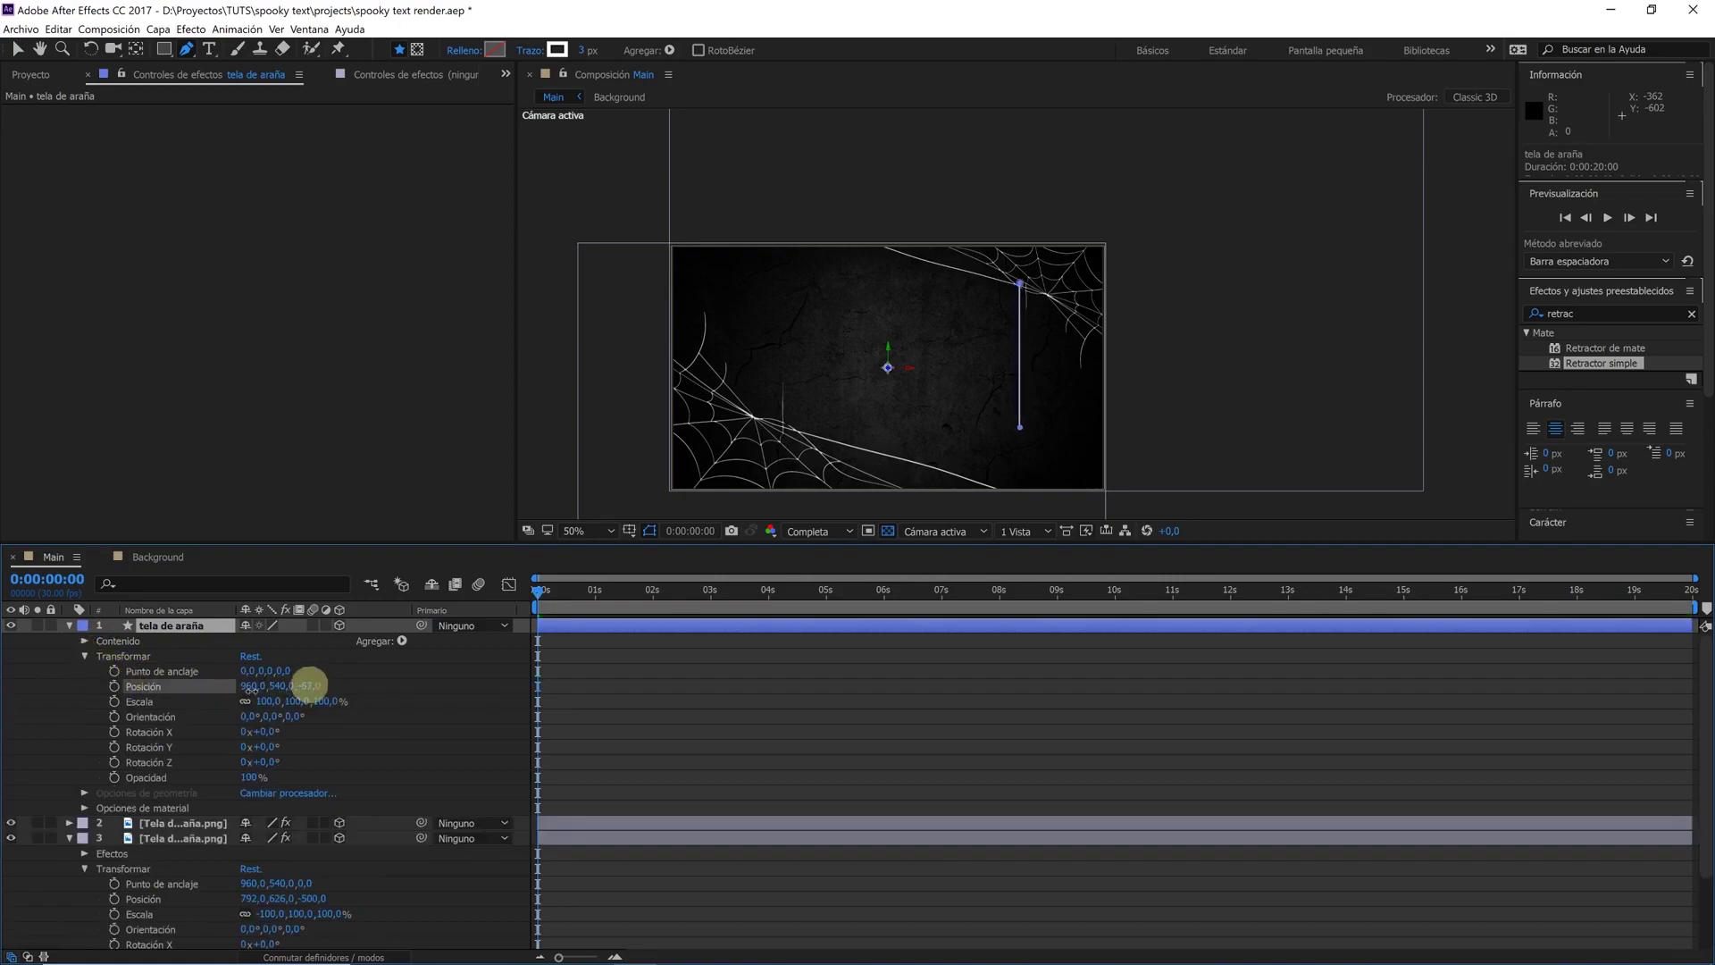
left_click(312, 686)
type("-")
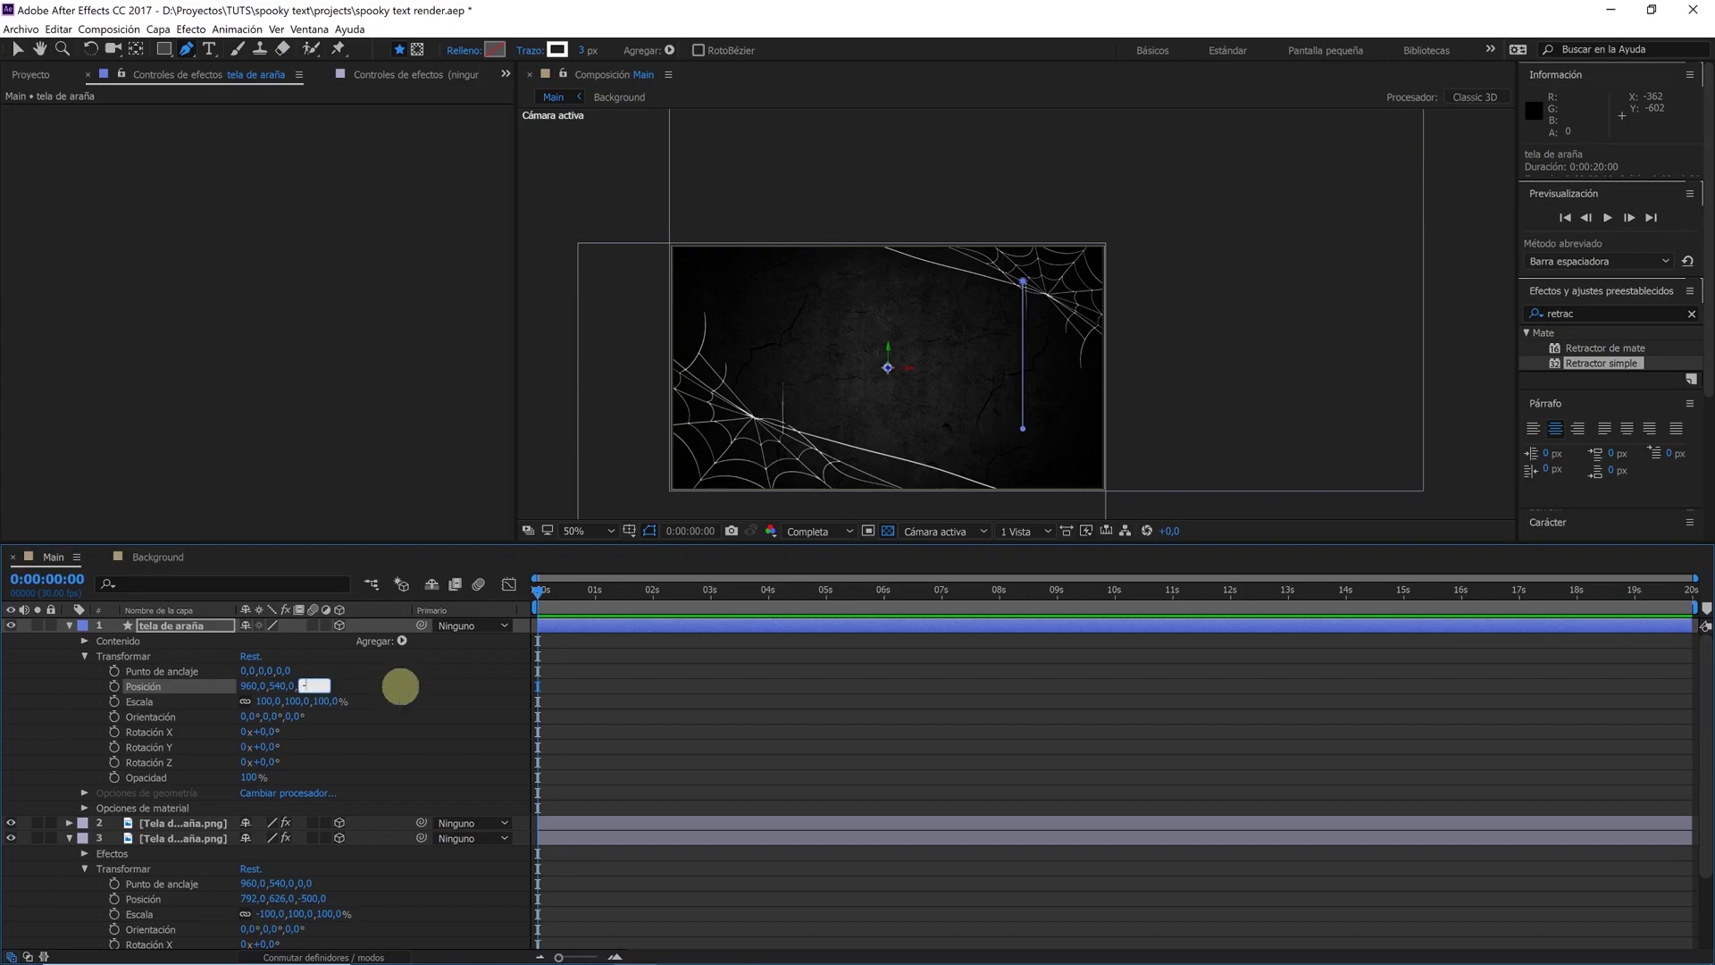
type("500")
left_click(400, 689)
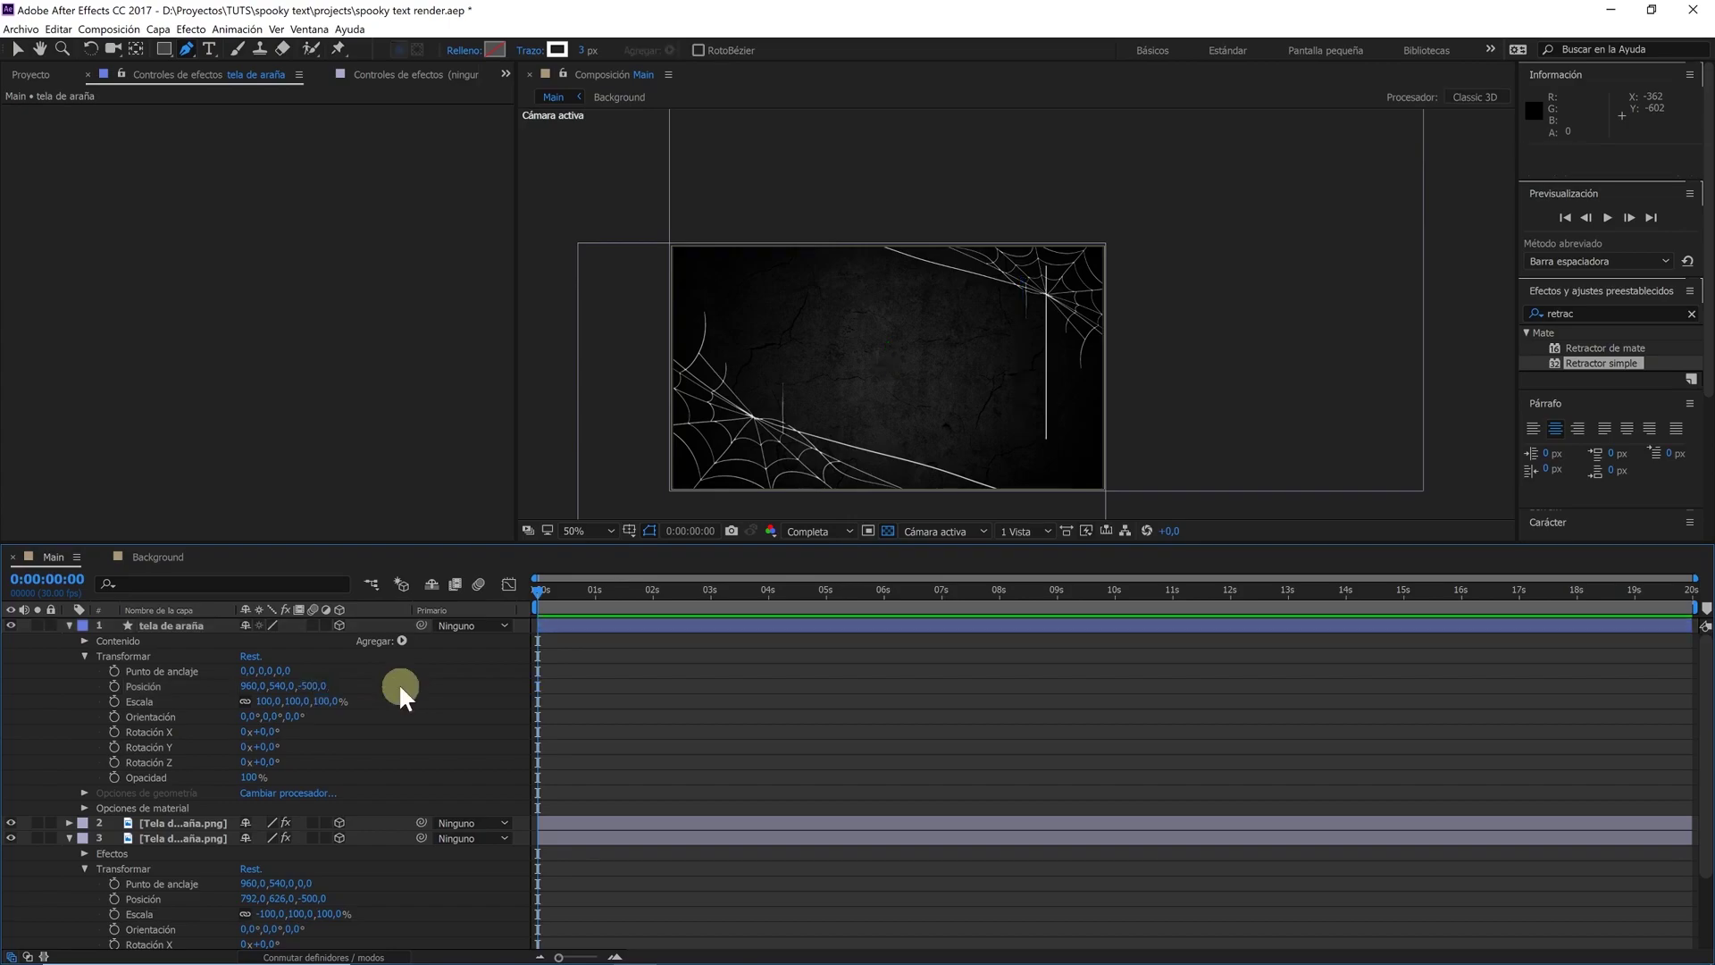
At 100% zoom, drag the thread left and down to position 848, 607, -500
left_click(204, 625)
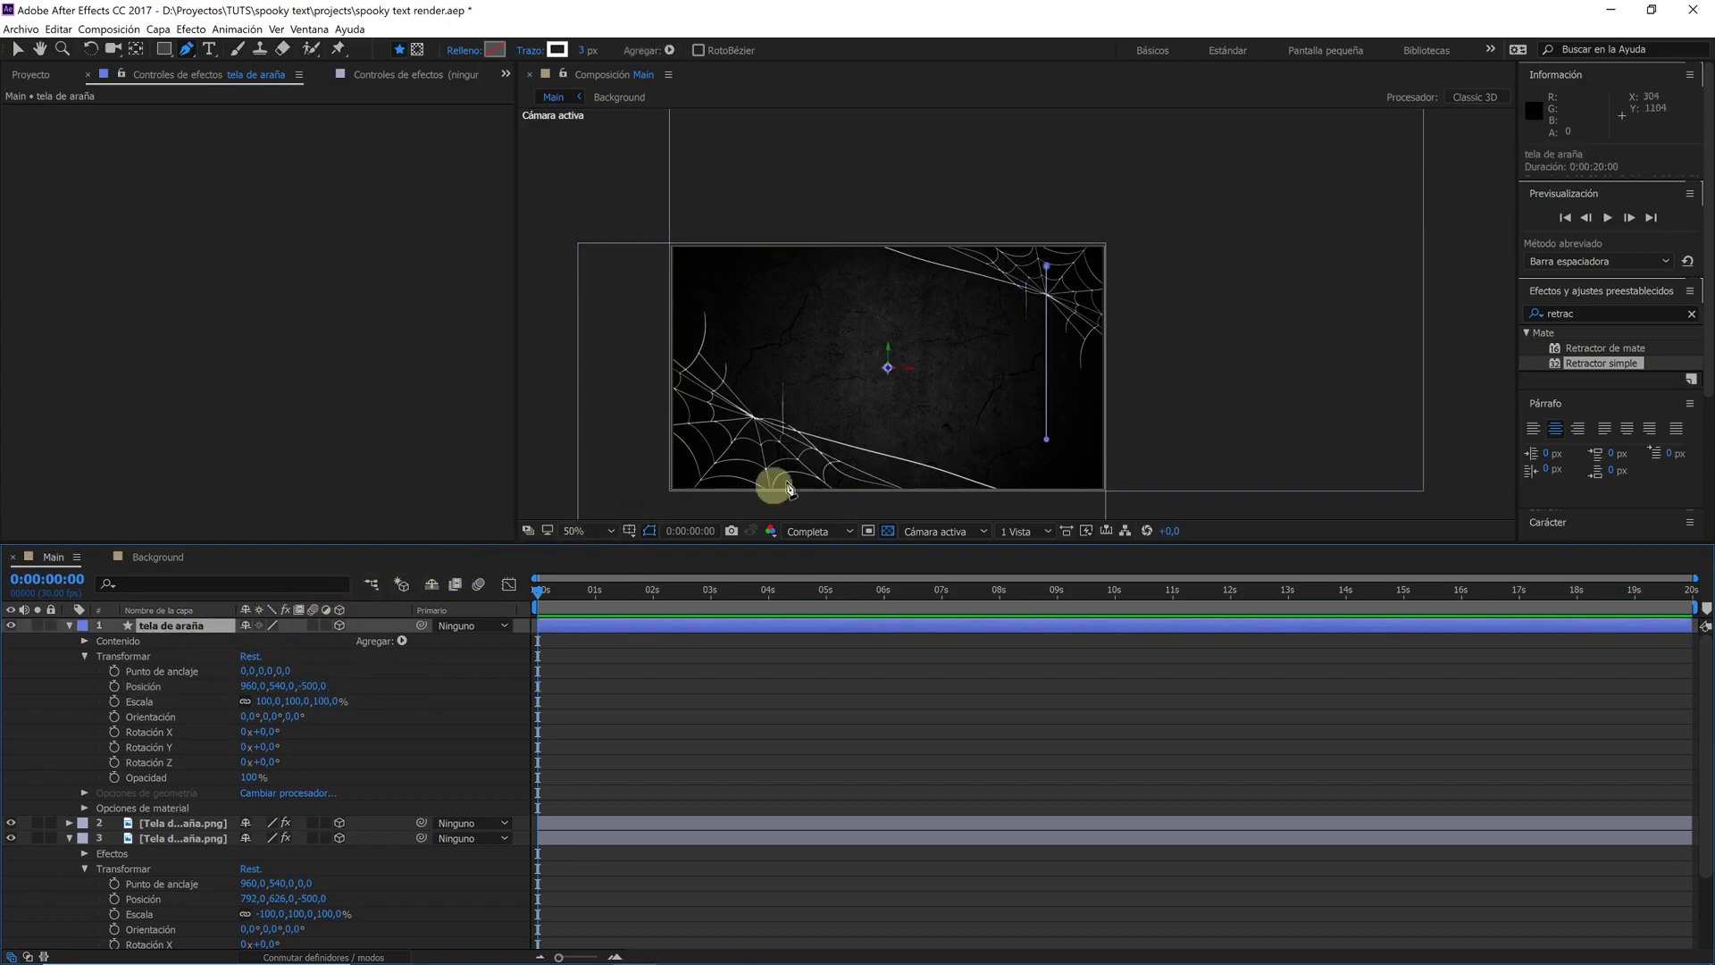
key("period")
key("period")
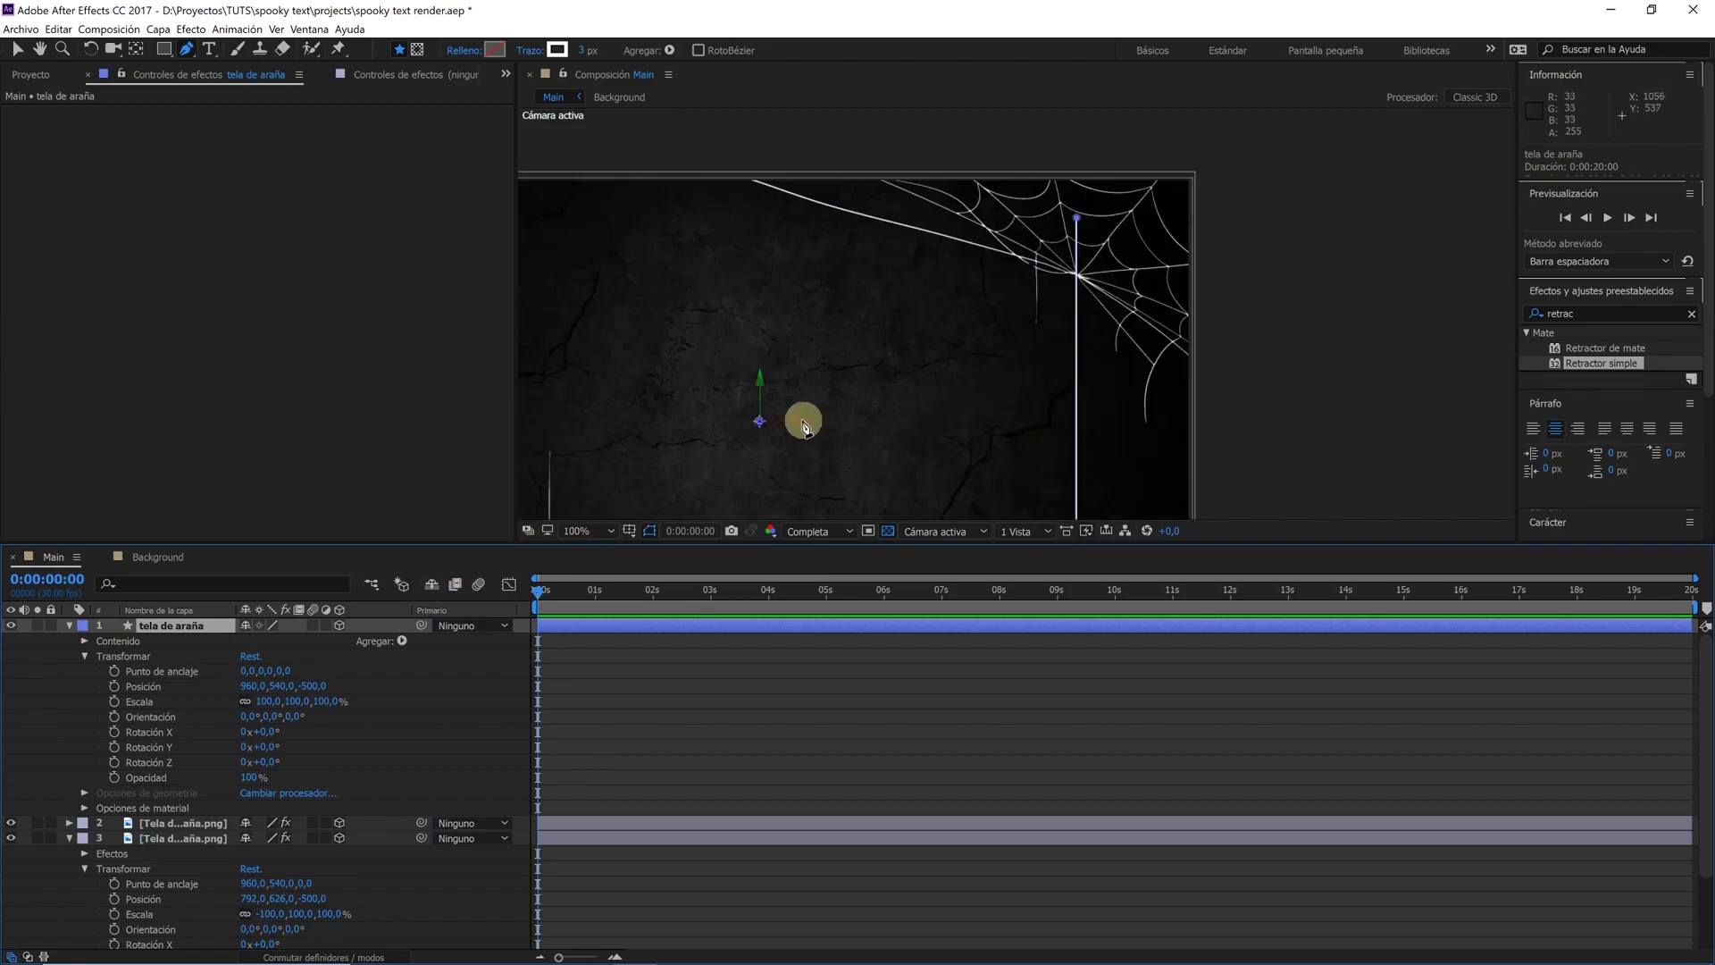
left_click(19, 50)
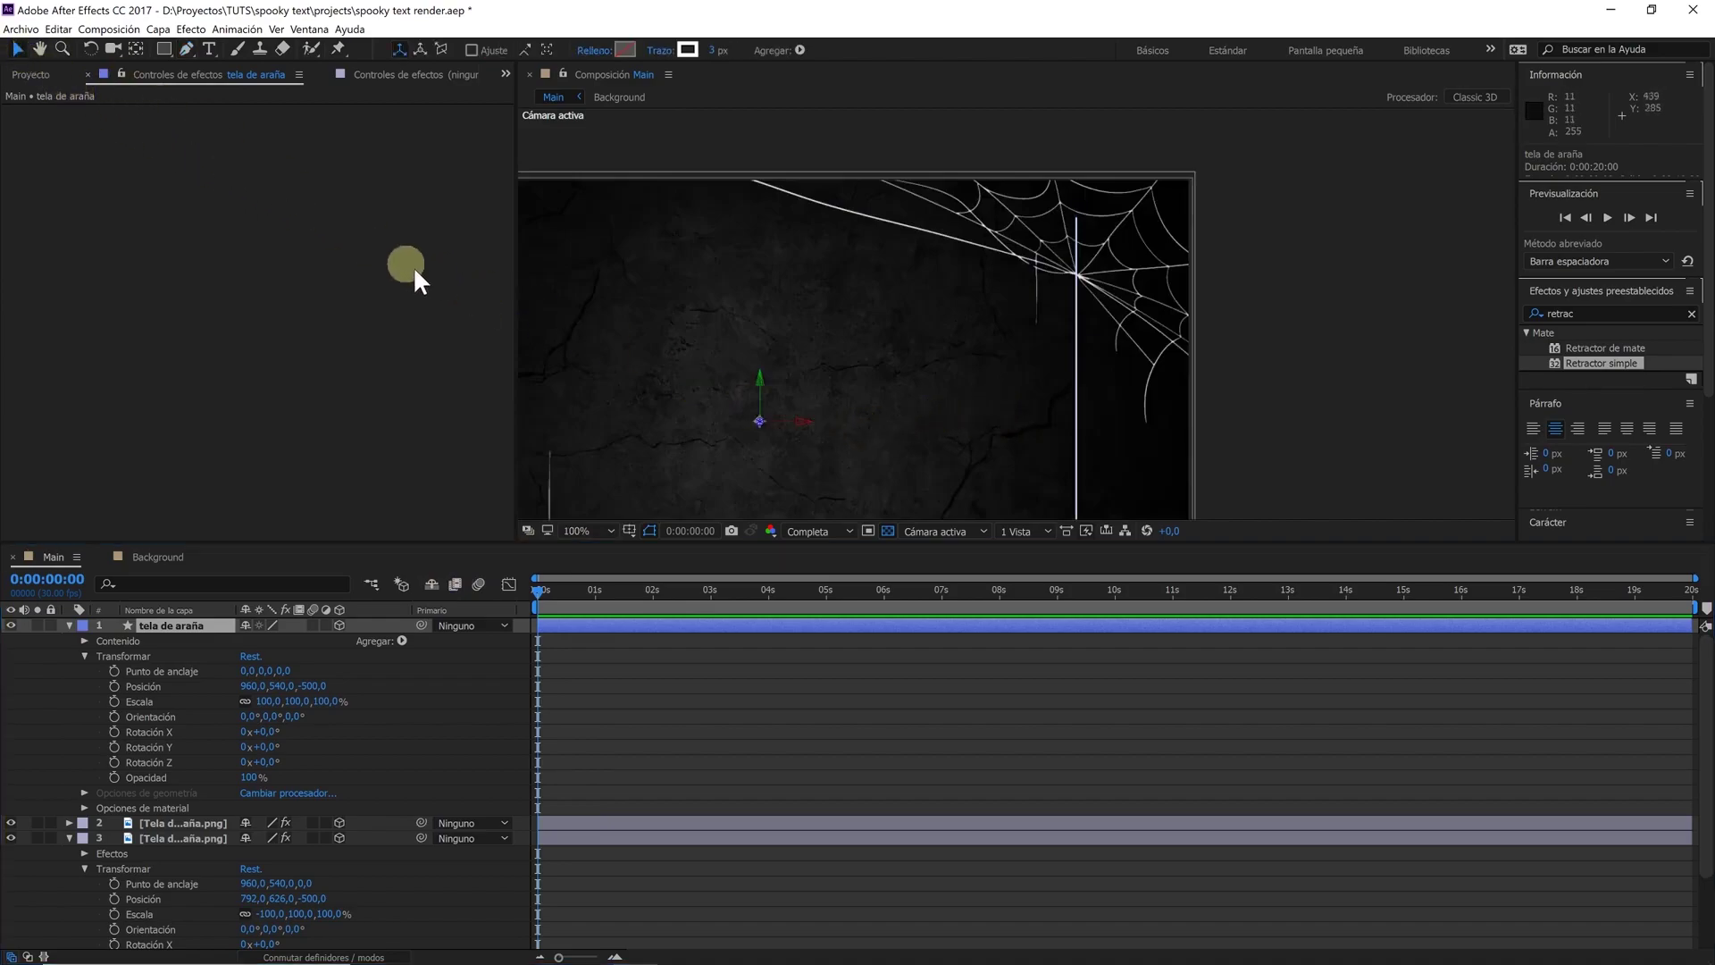
left_click_drag(798, 419, 750, 417)
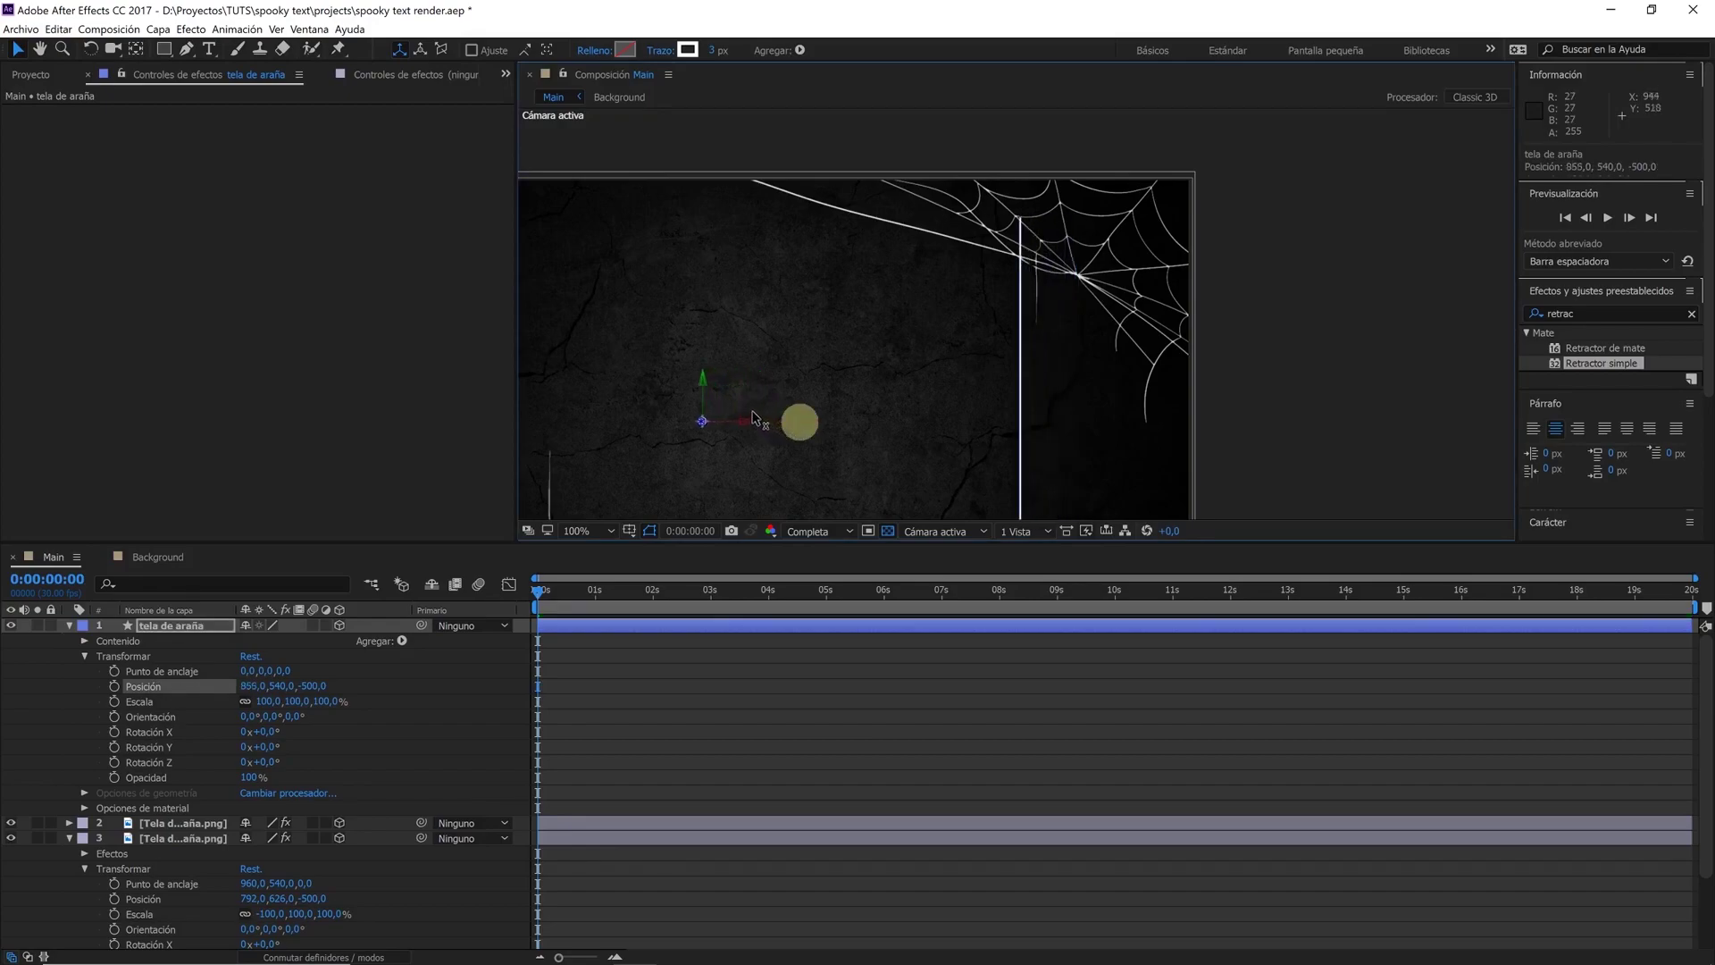
scroll(1015, 333, "up", 2)
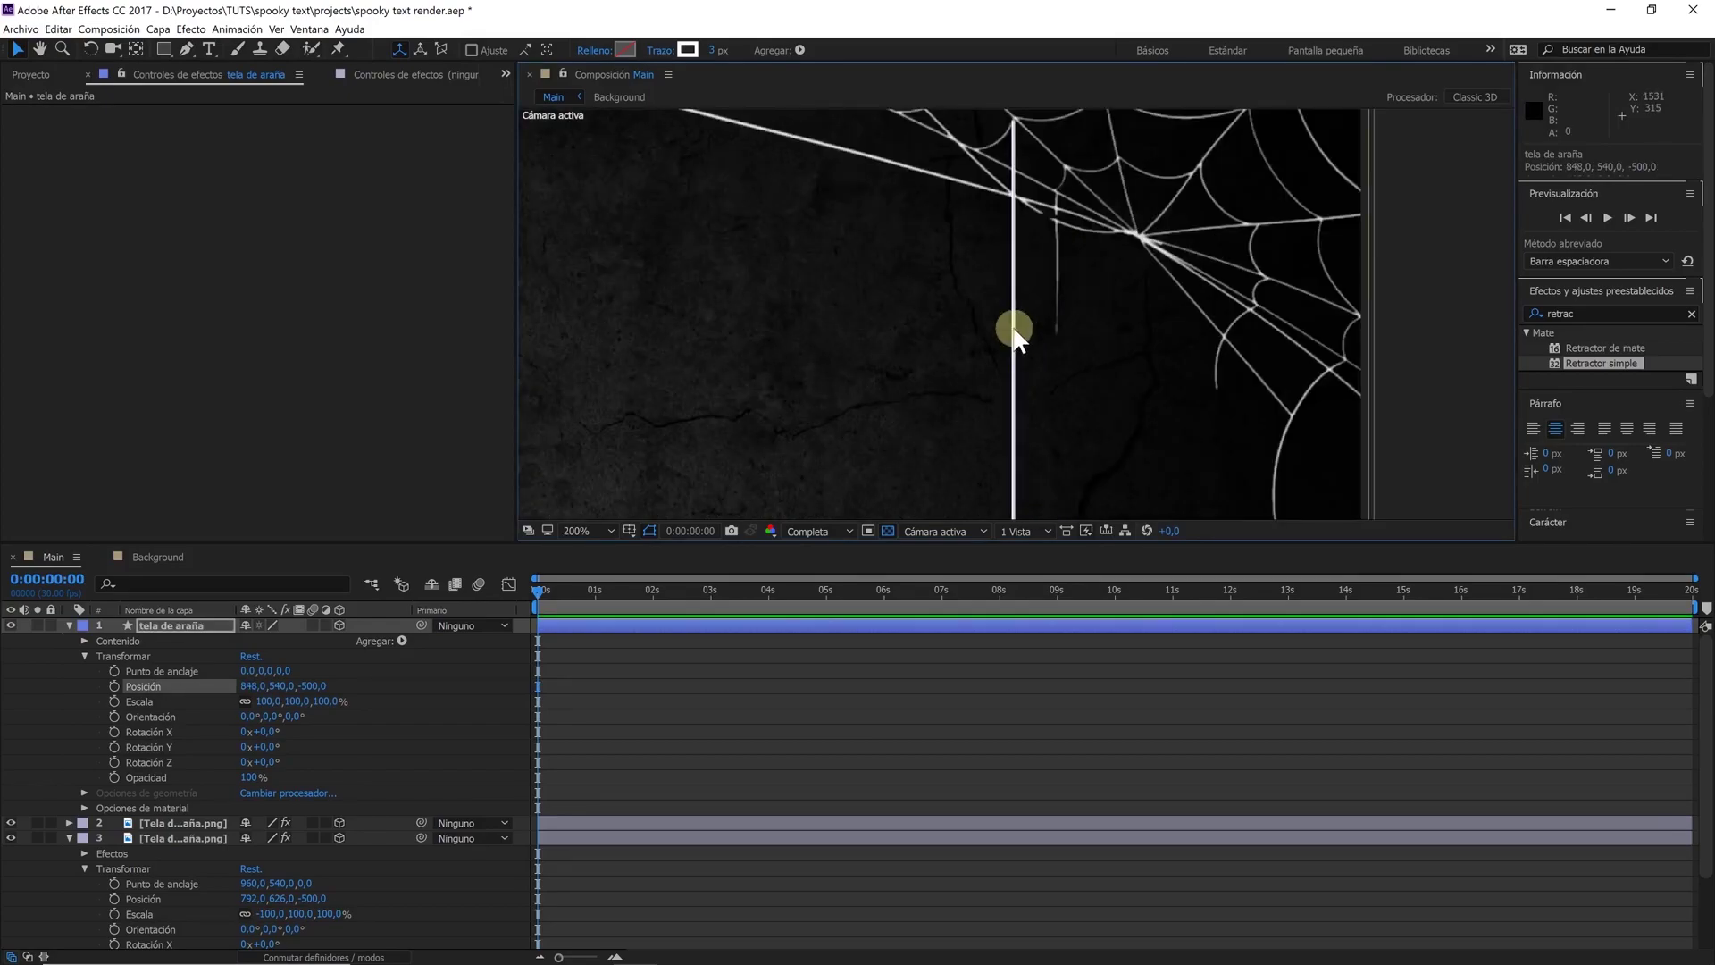
left_click_drag(938, 333, 1117, 306)
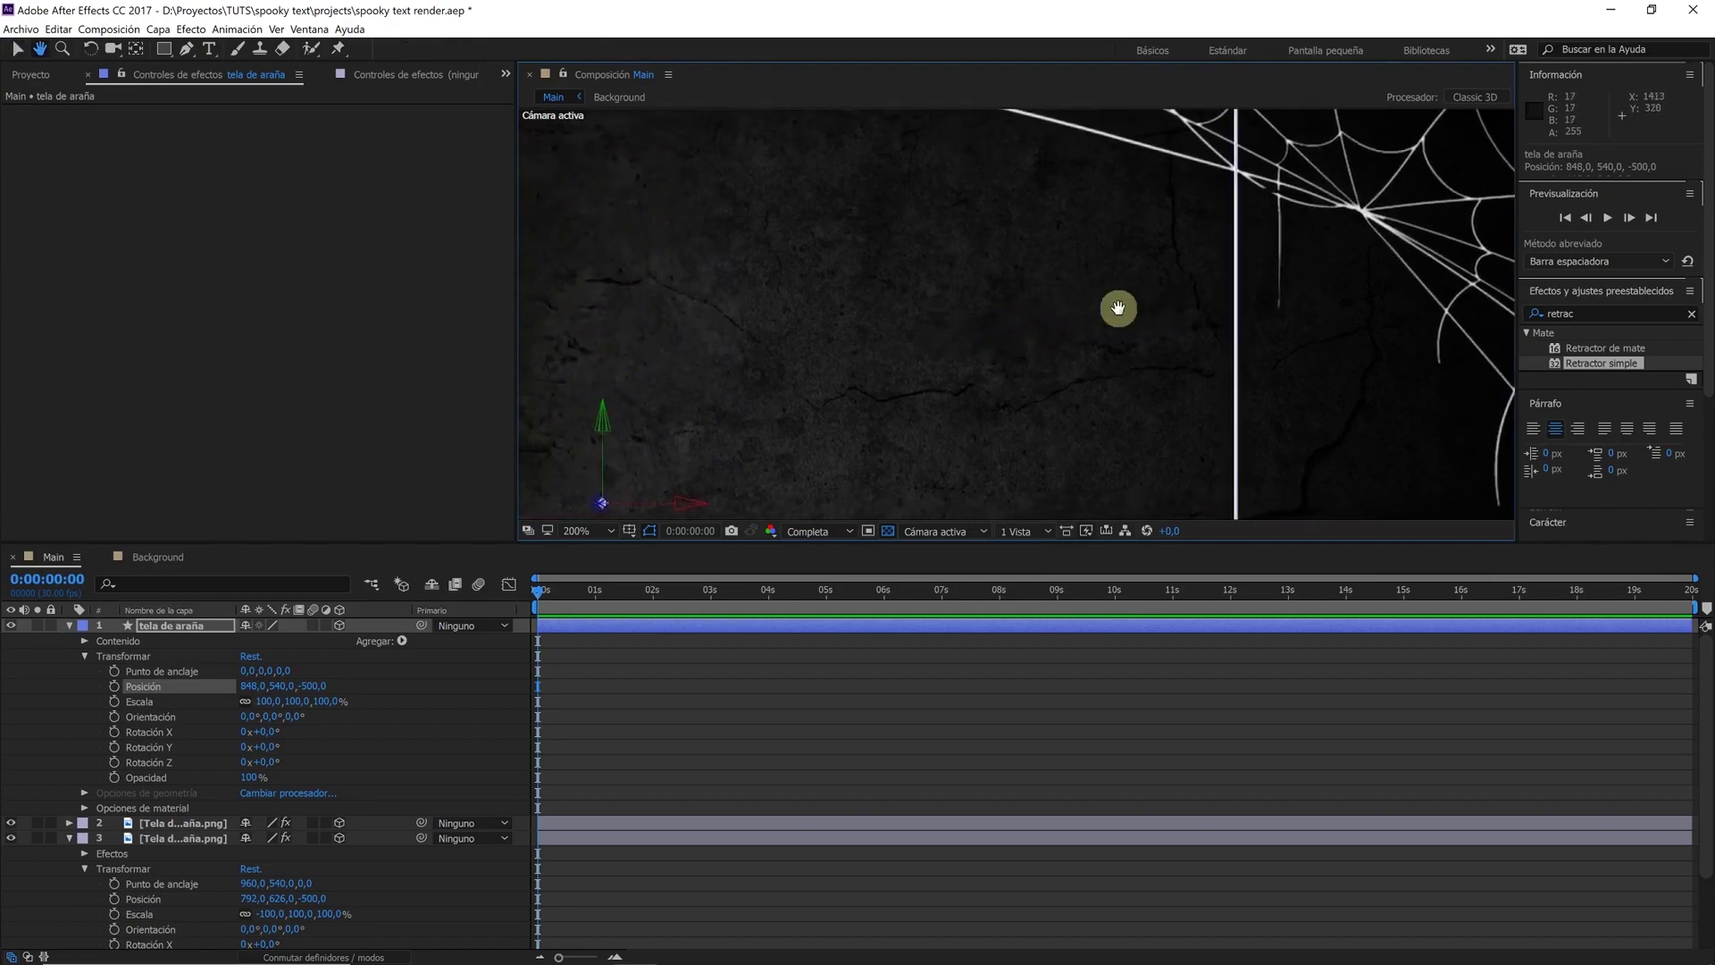
left_click(671, 390)
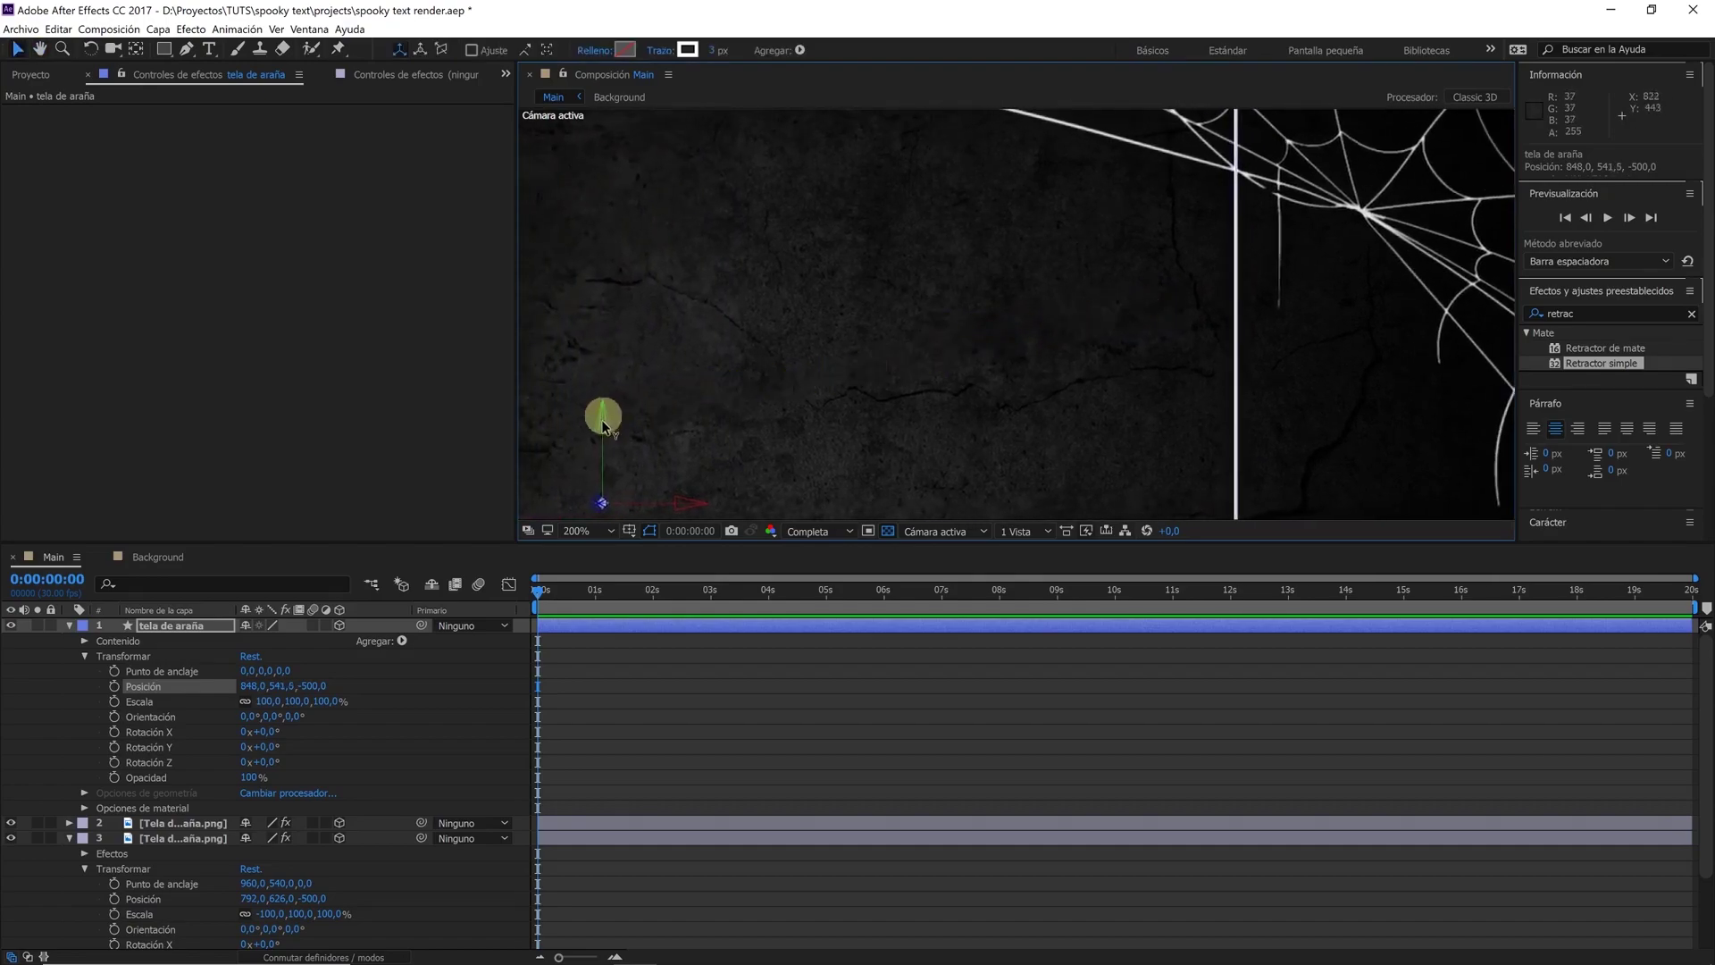
left_click_drag(610, 420, 604, 476)
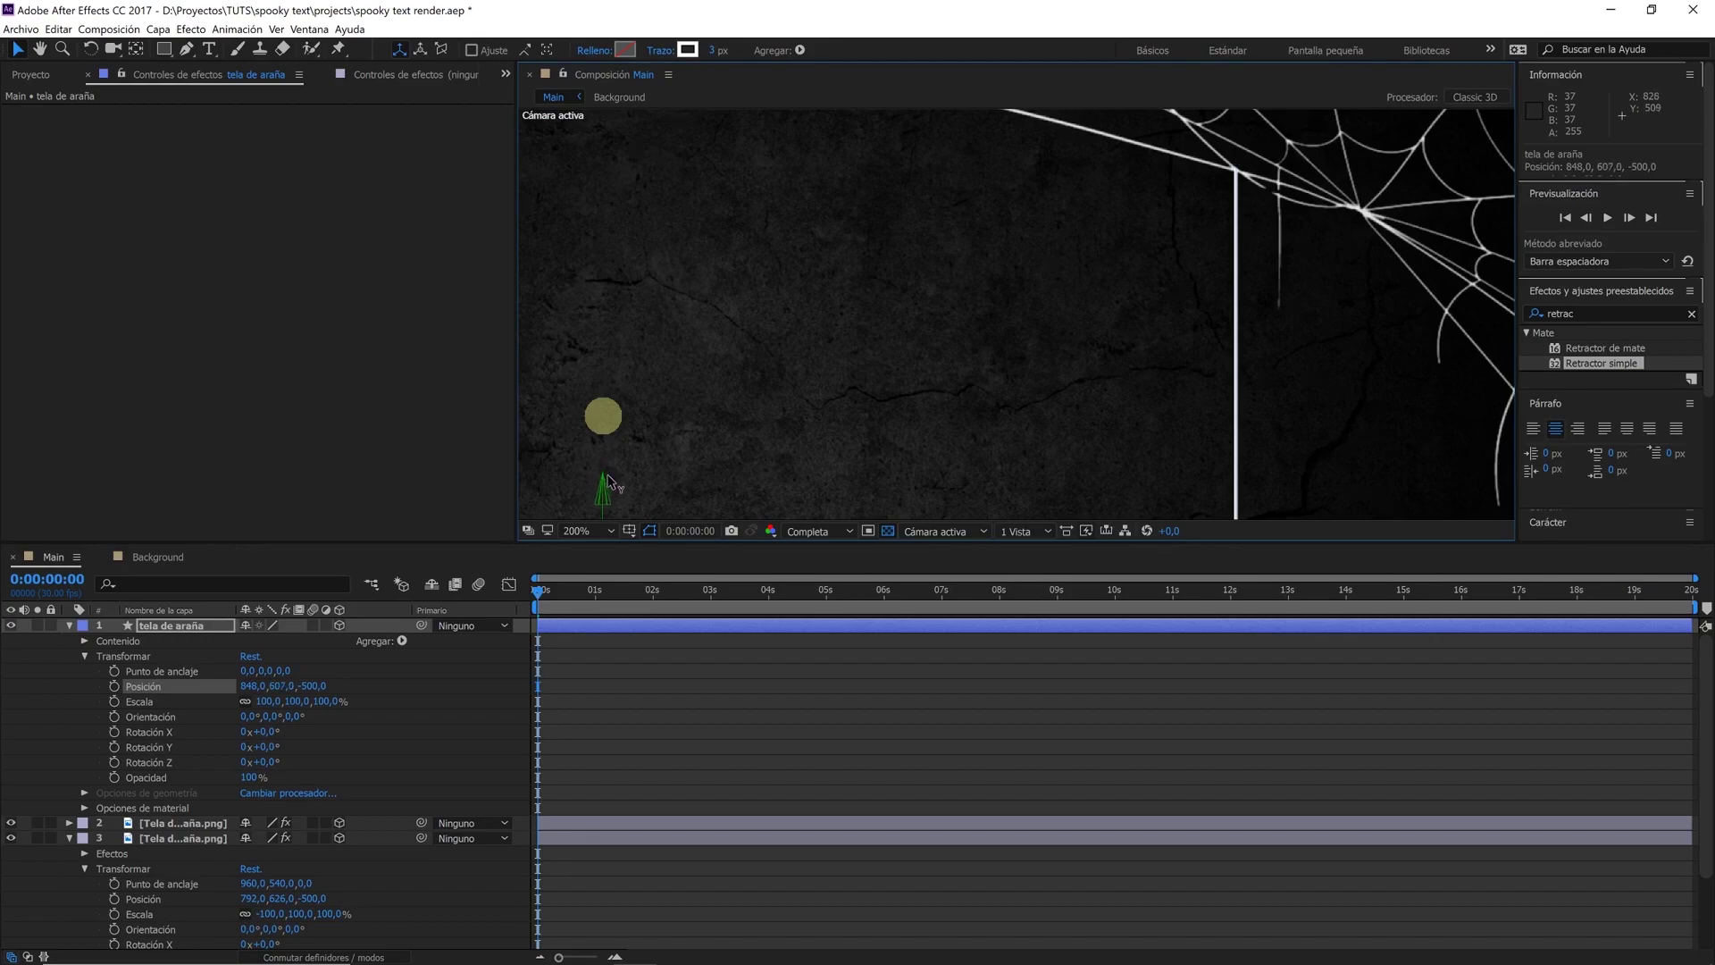
scroll(1075, 281, "down", 1)
left_click_drag(1079, 345, 995, 257)
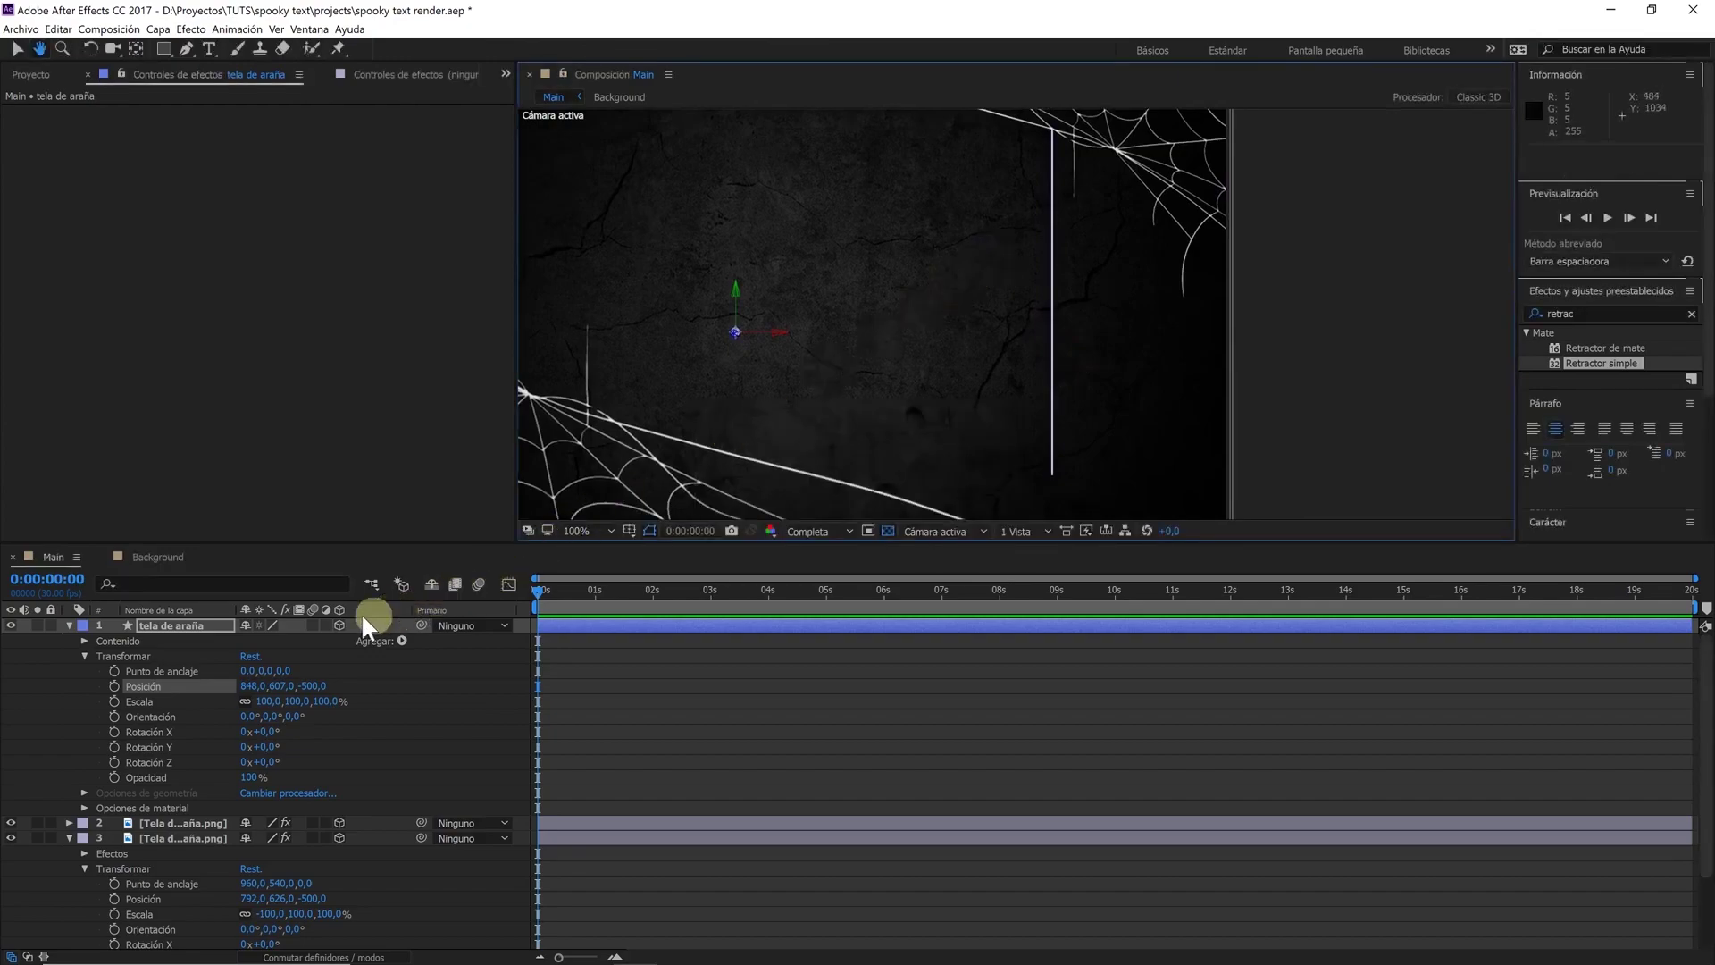
left_click(219, 623)
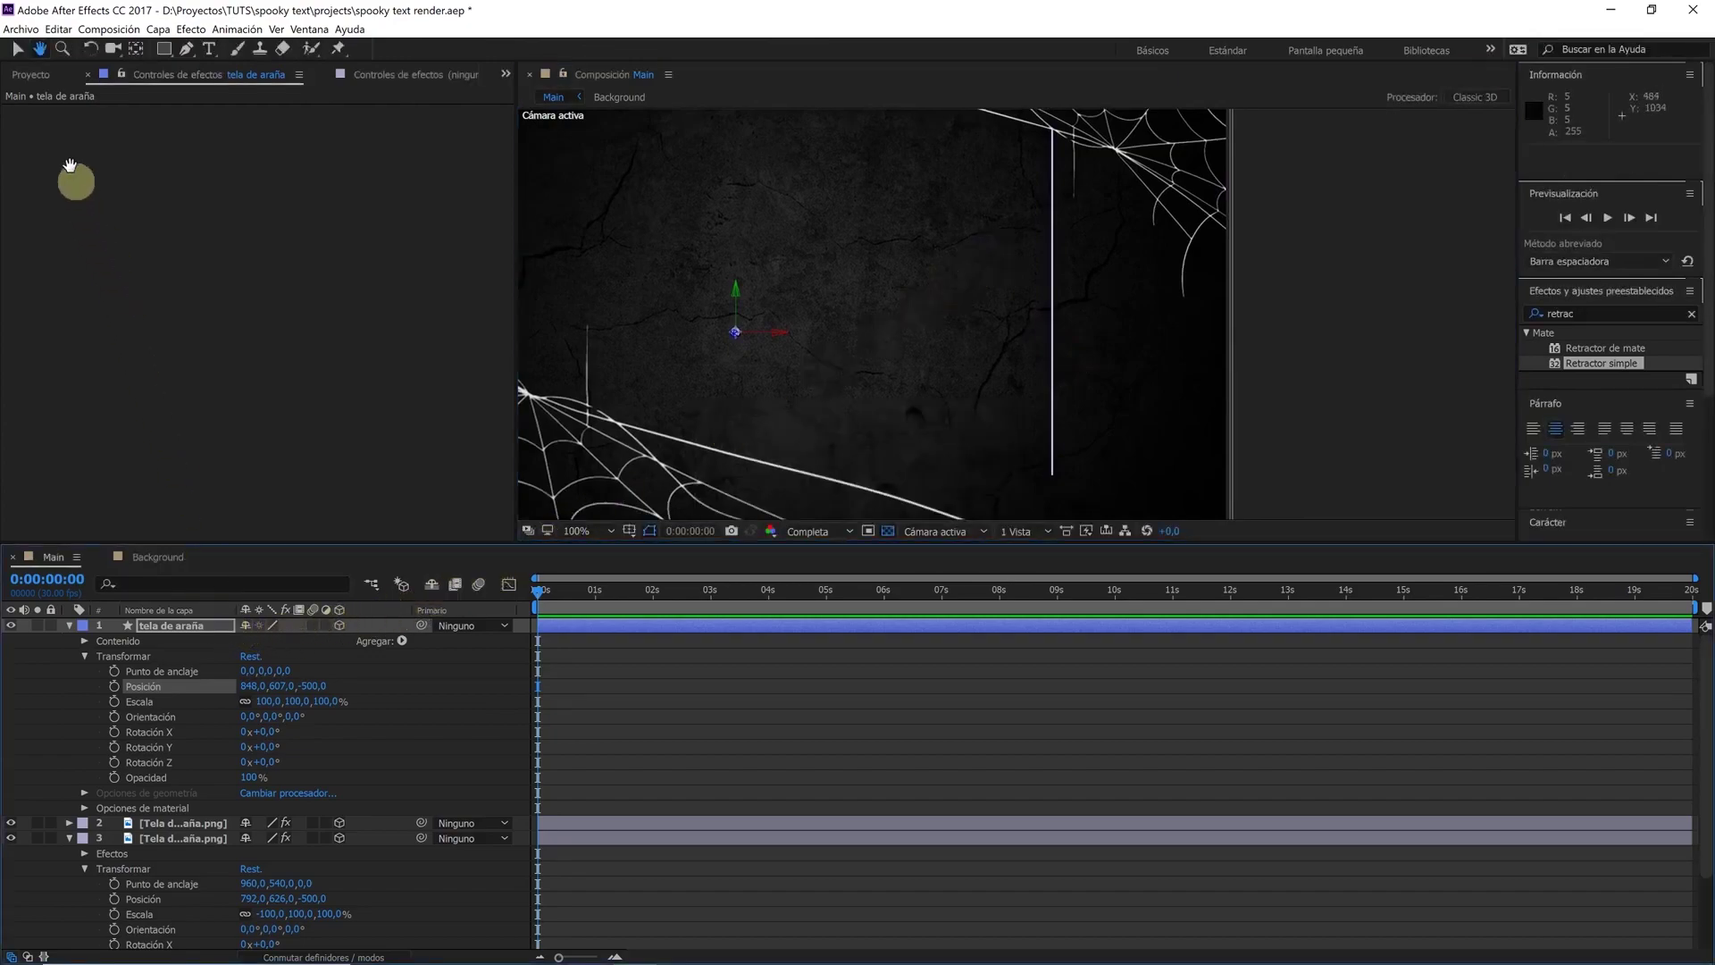
left_click(17, 50)
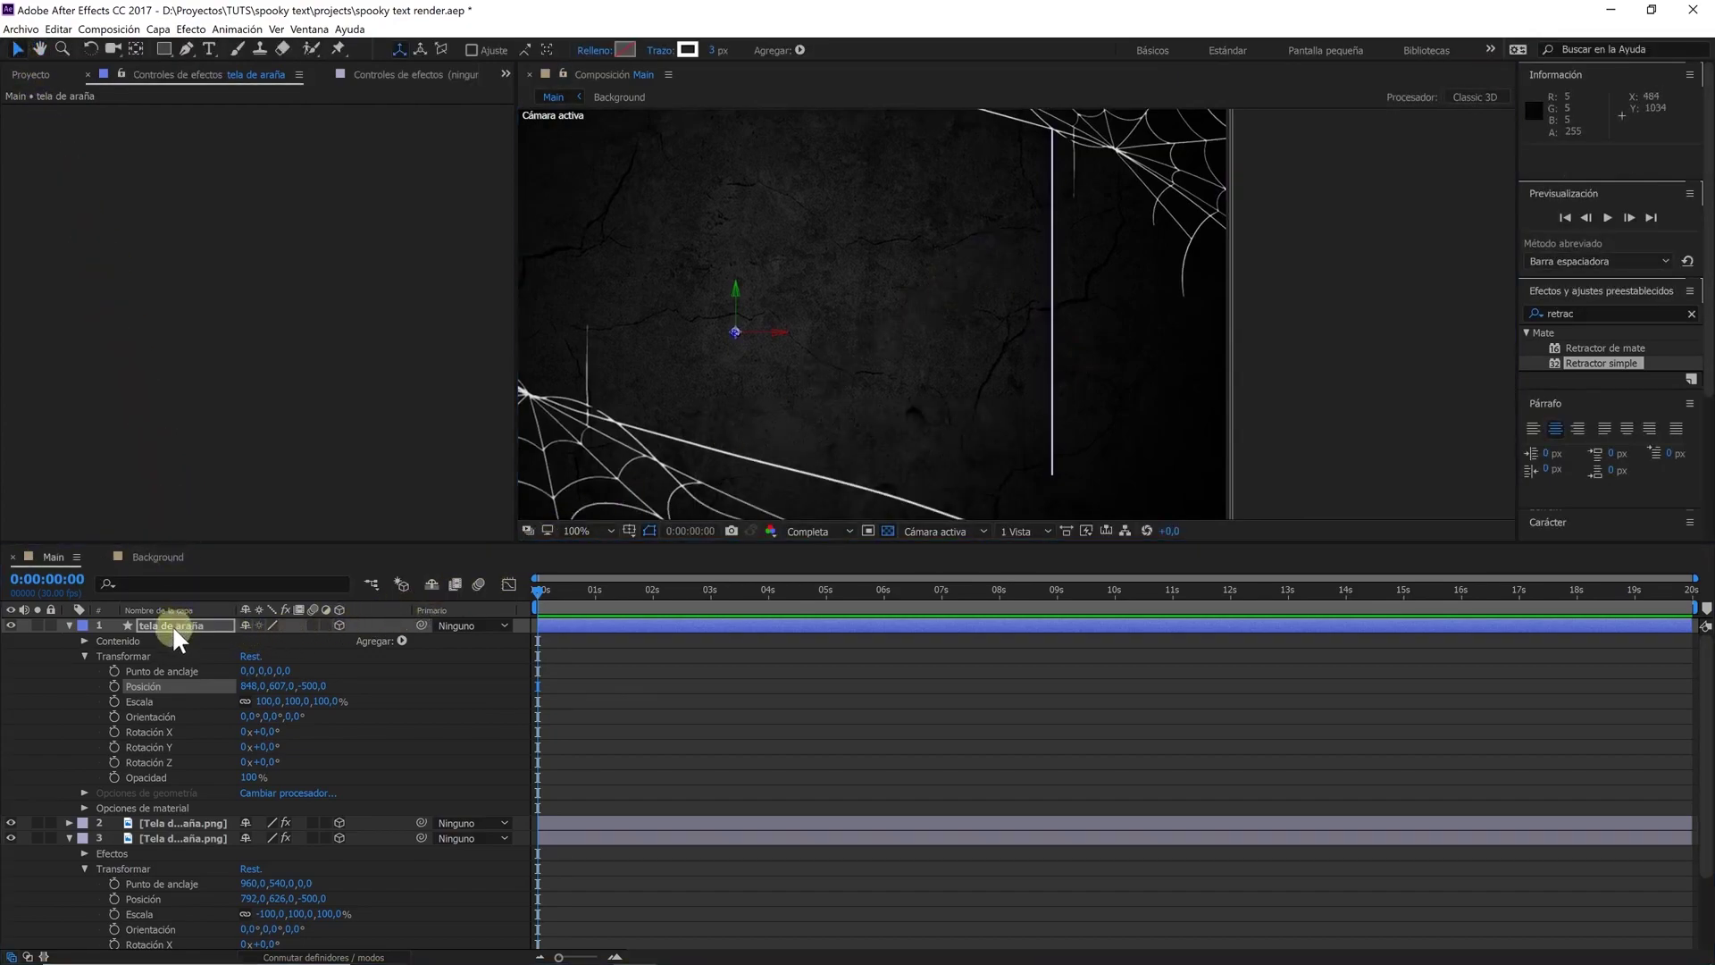
left_click(273, 631)
Add Recortar trazados (Trim Paths) and keyframe Fin at 20% at 0s
left_click(402, 640)
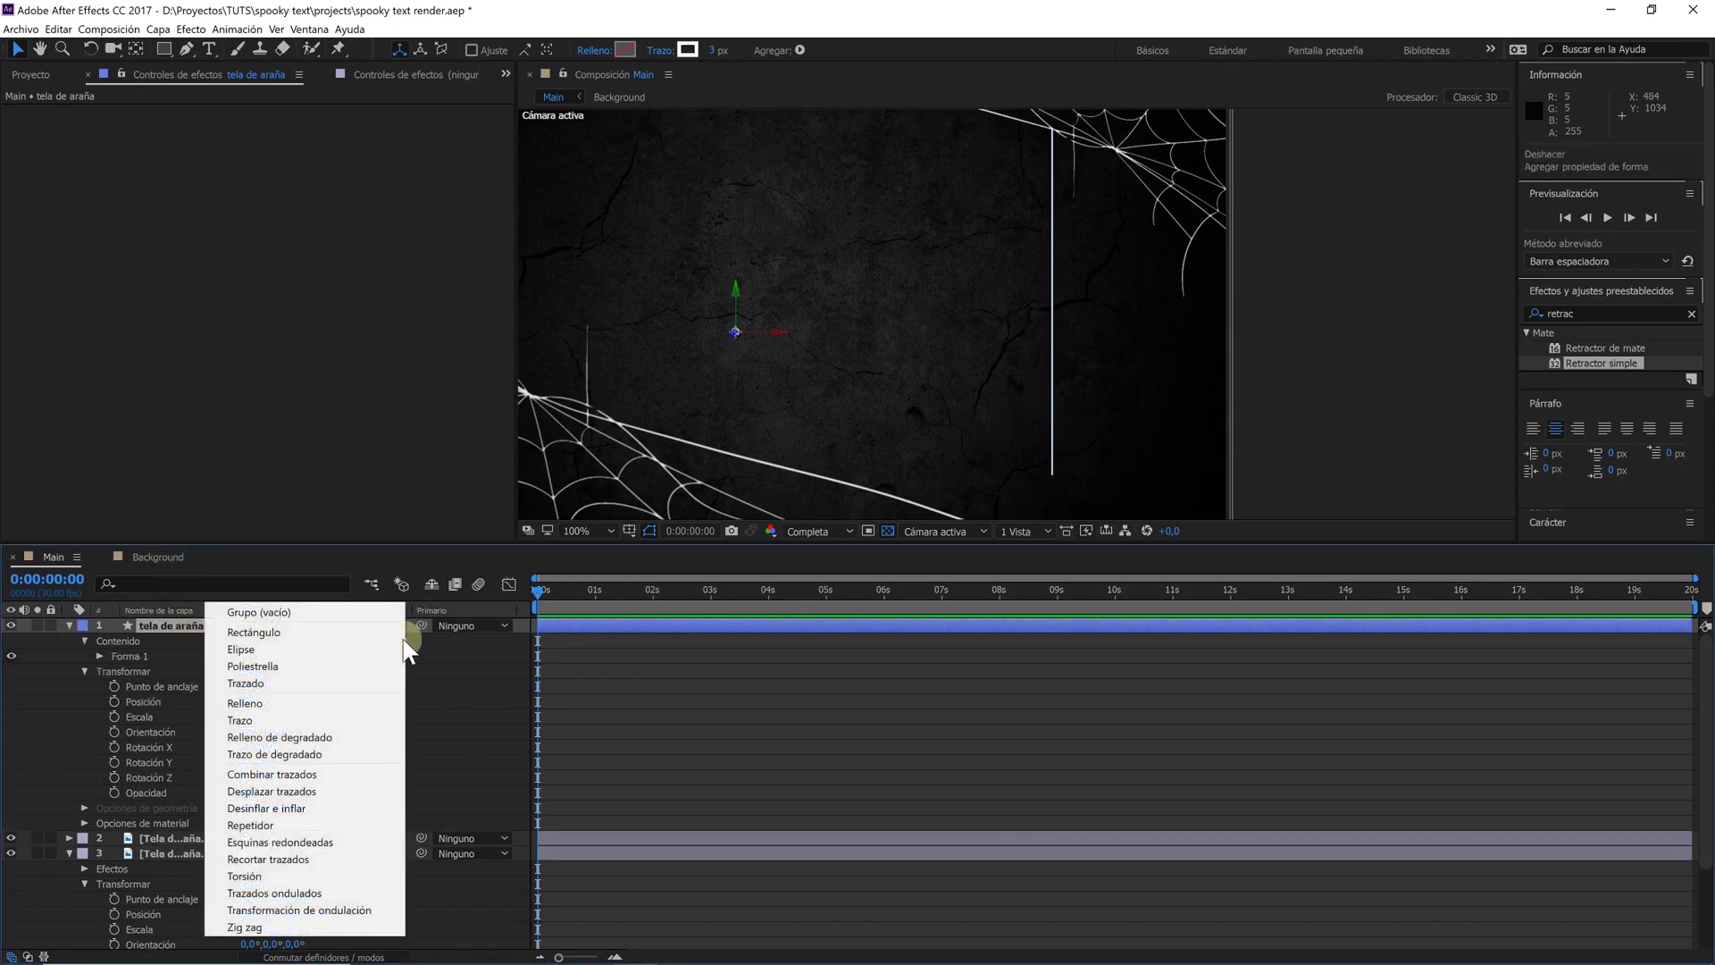
left_click(312, 859)
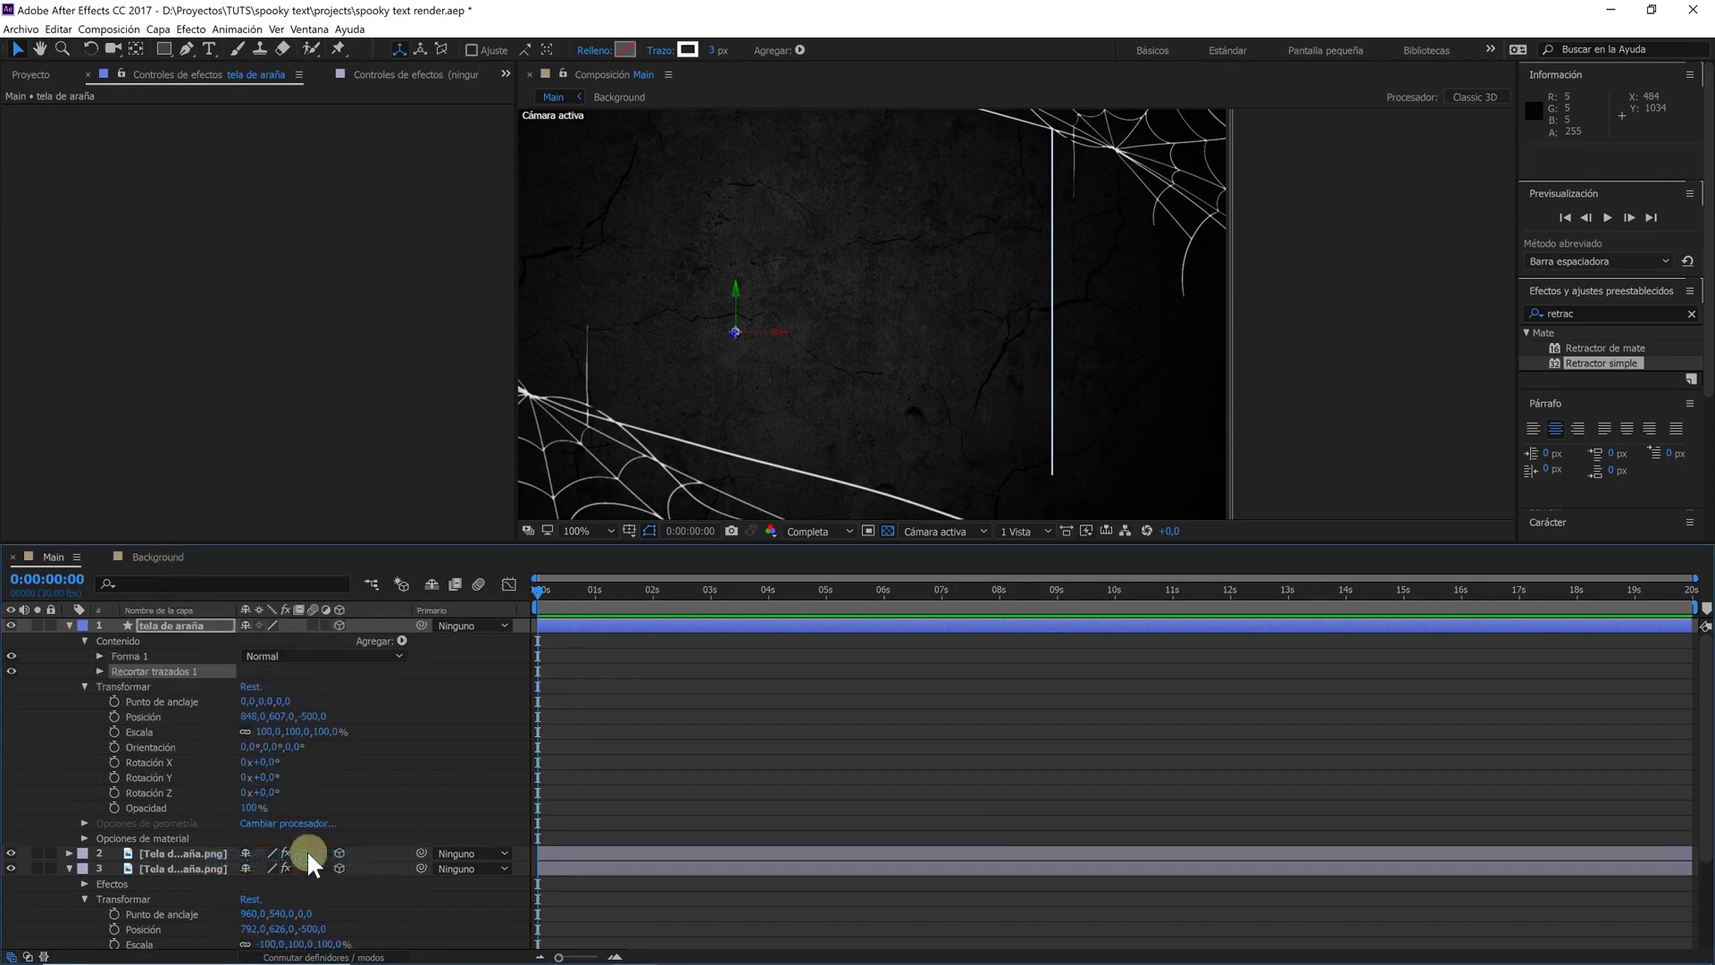
left_click(100, 671)
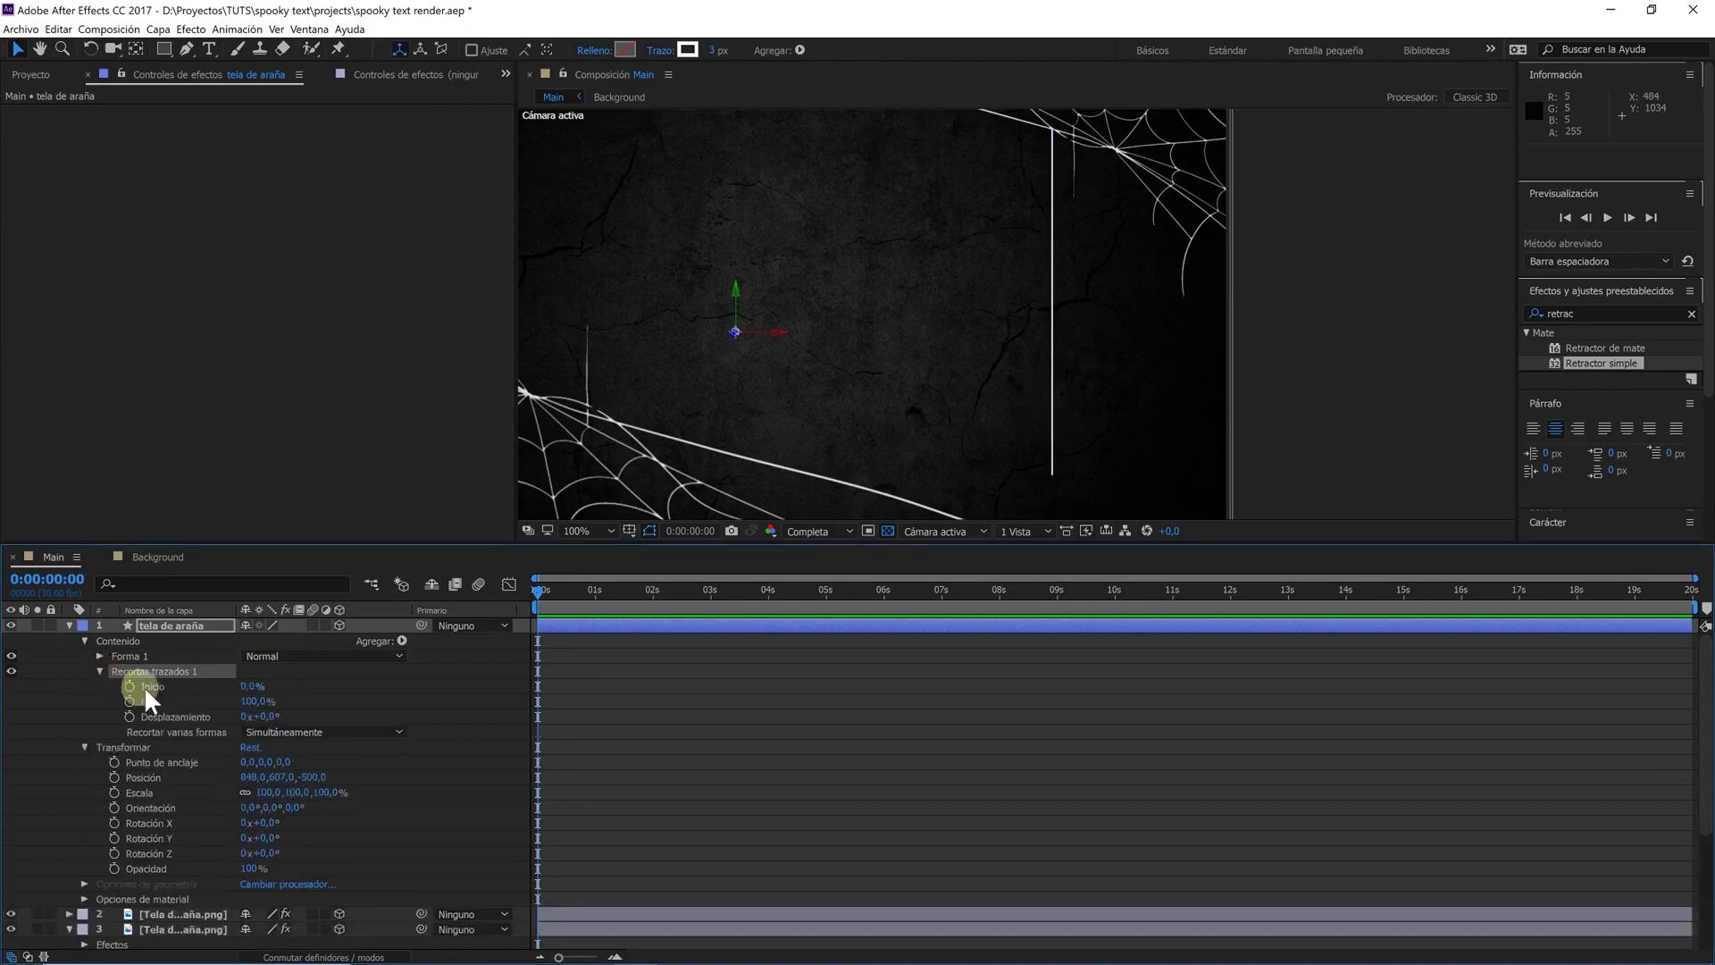
left_click_drag(247, 702, 205, 704)
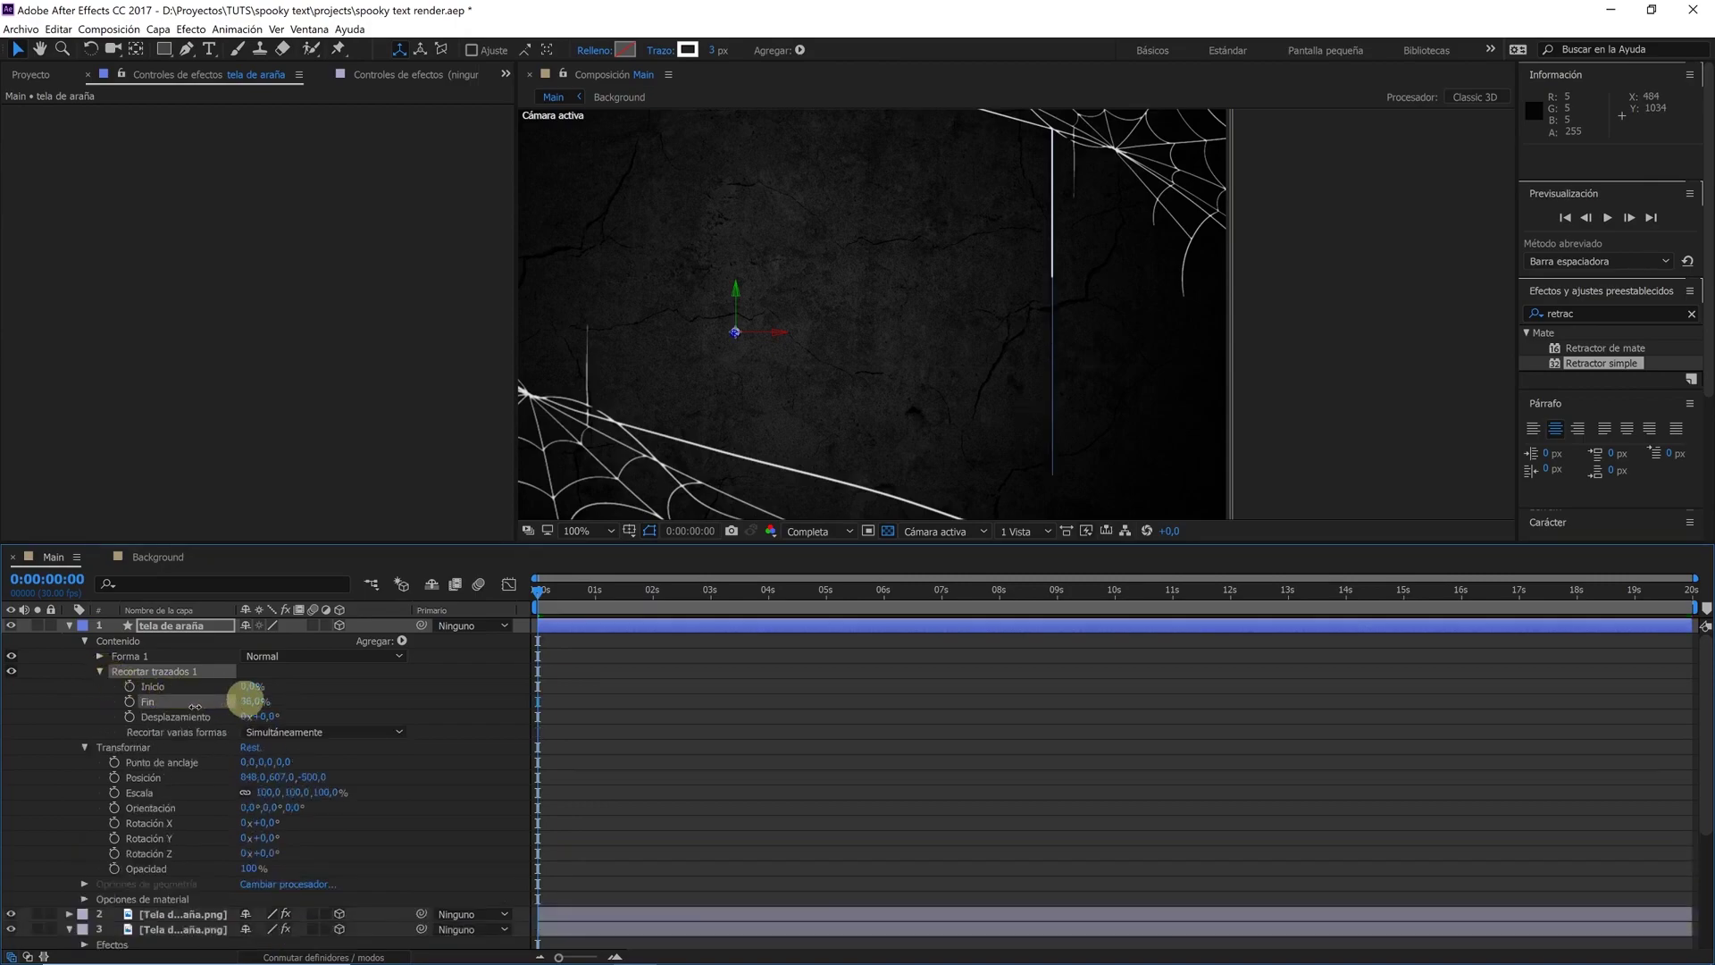
left_click(248, 701)
type("20")
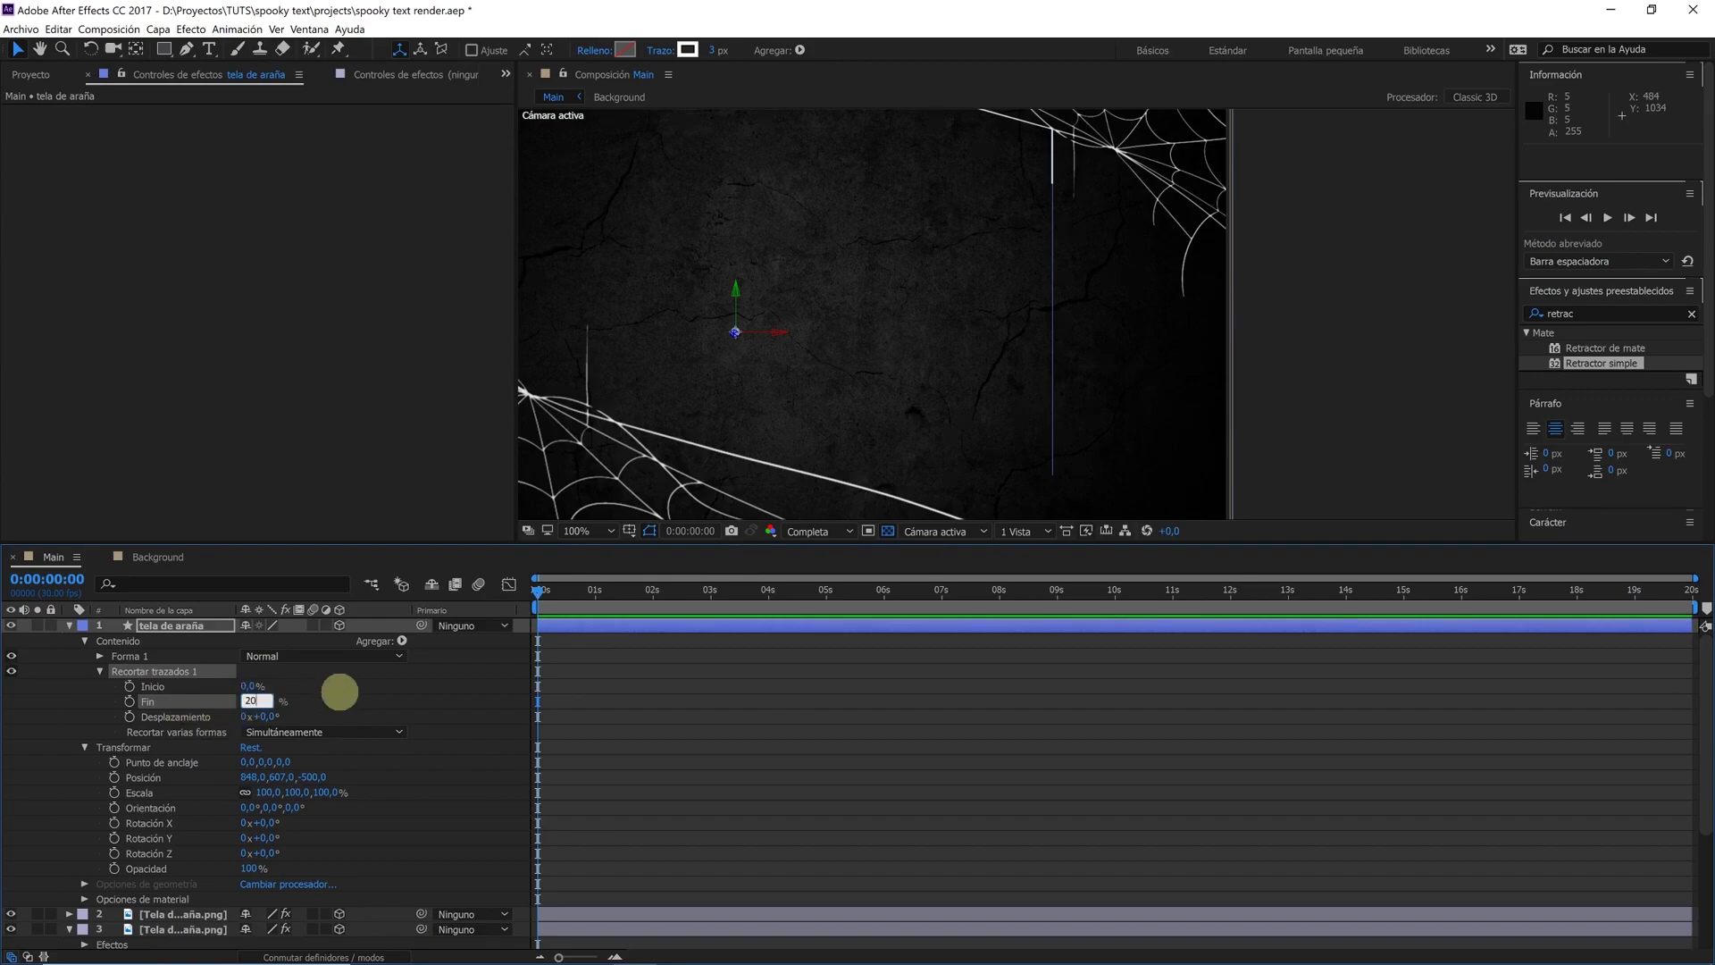
left_click(340, 692)
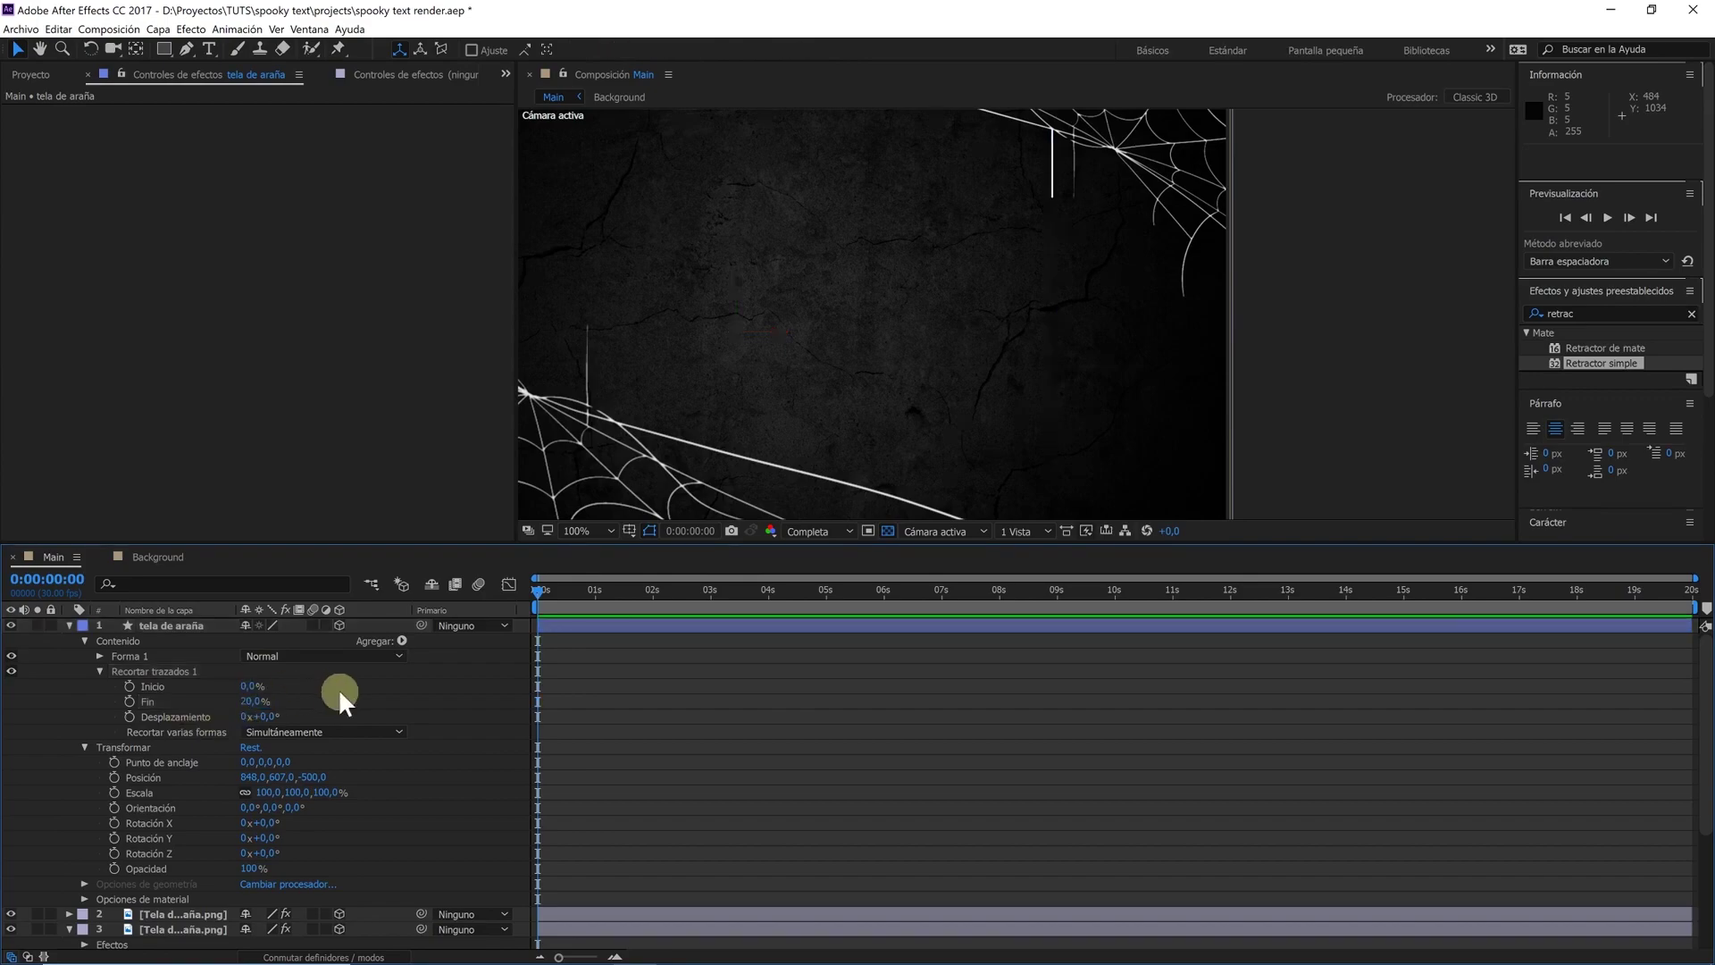
left_click(129, 700)
At 6 seconds set Fin to 75%, then return the time to the start
left_click_drag(579, 614, 883, 638)
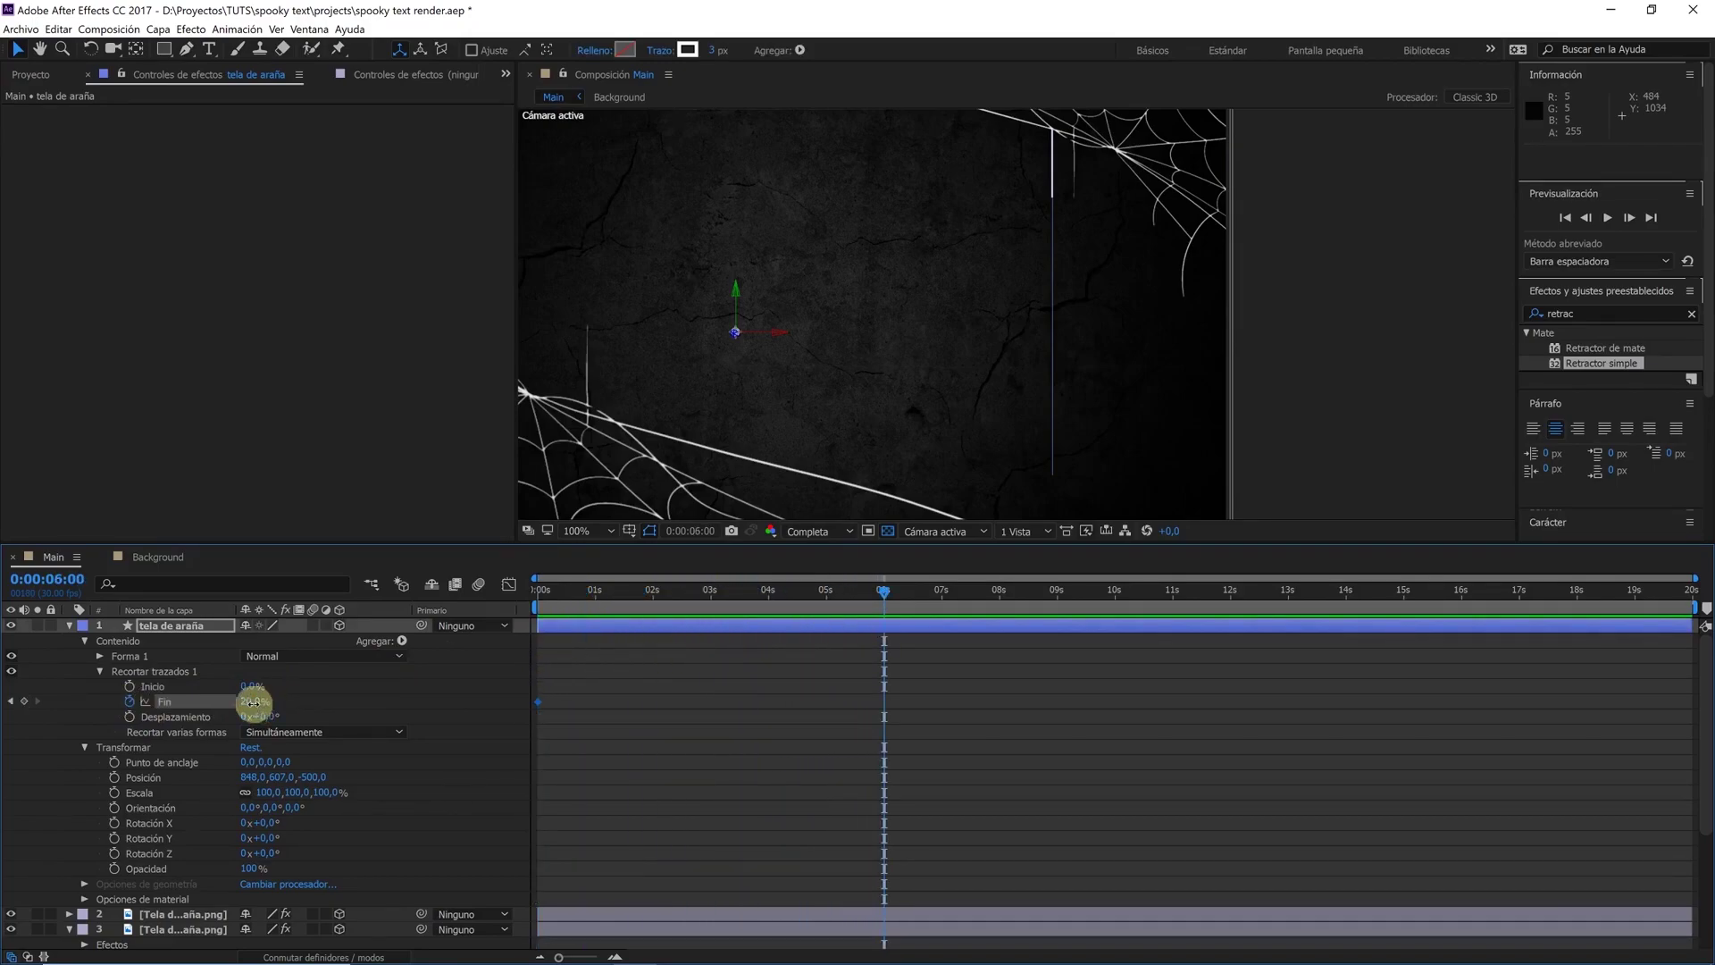
left_click_drag(267, 701, 298, 700)
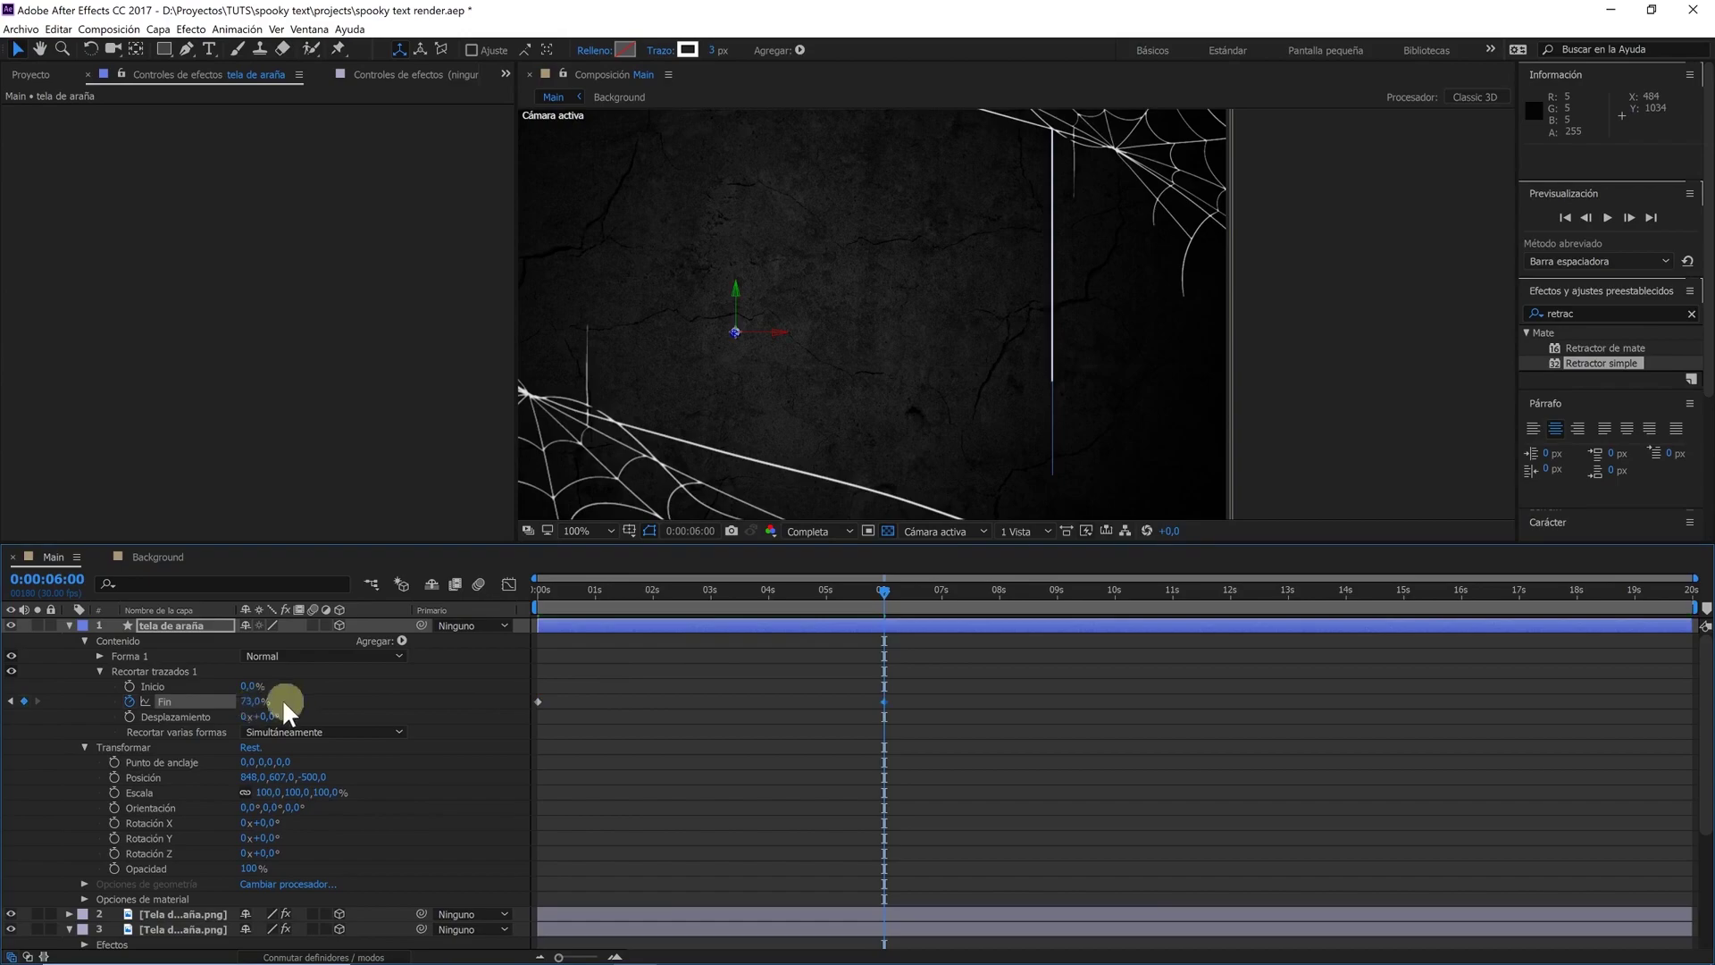
type("75")
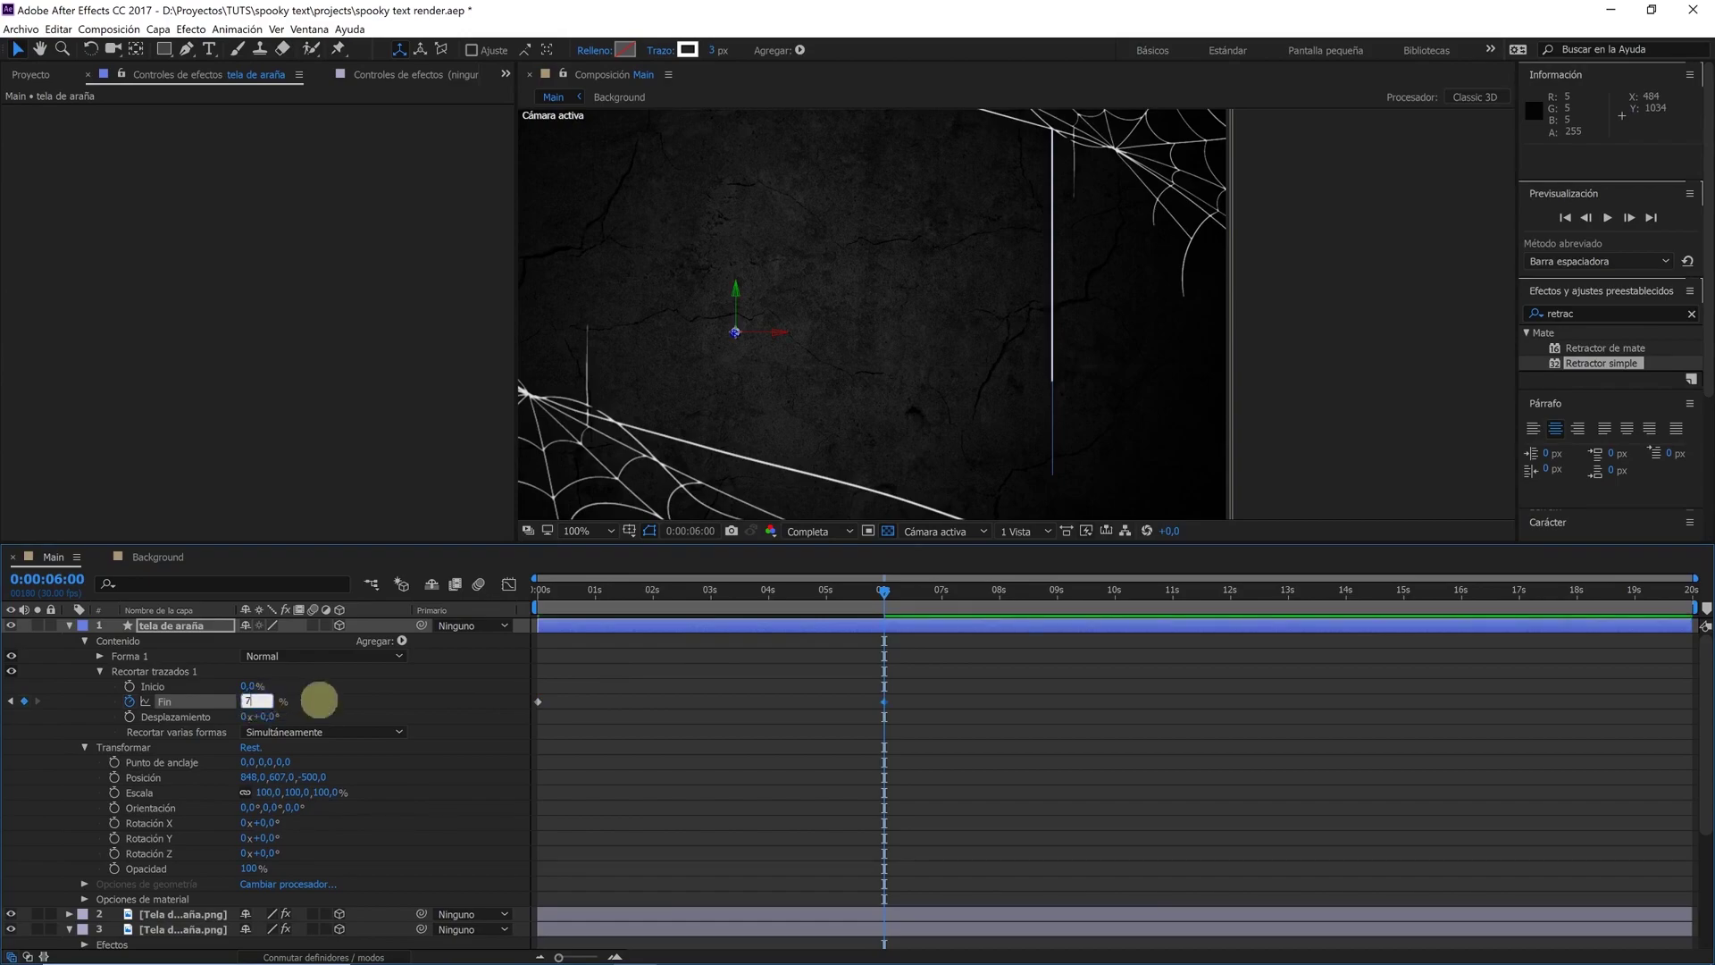
left_click(361, 698)
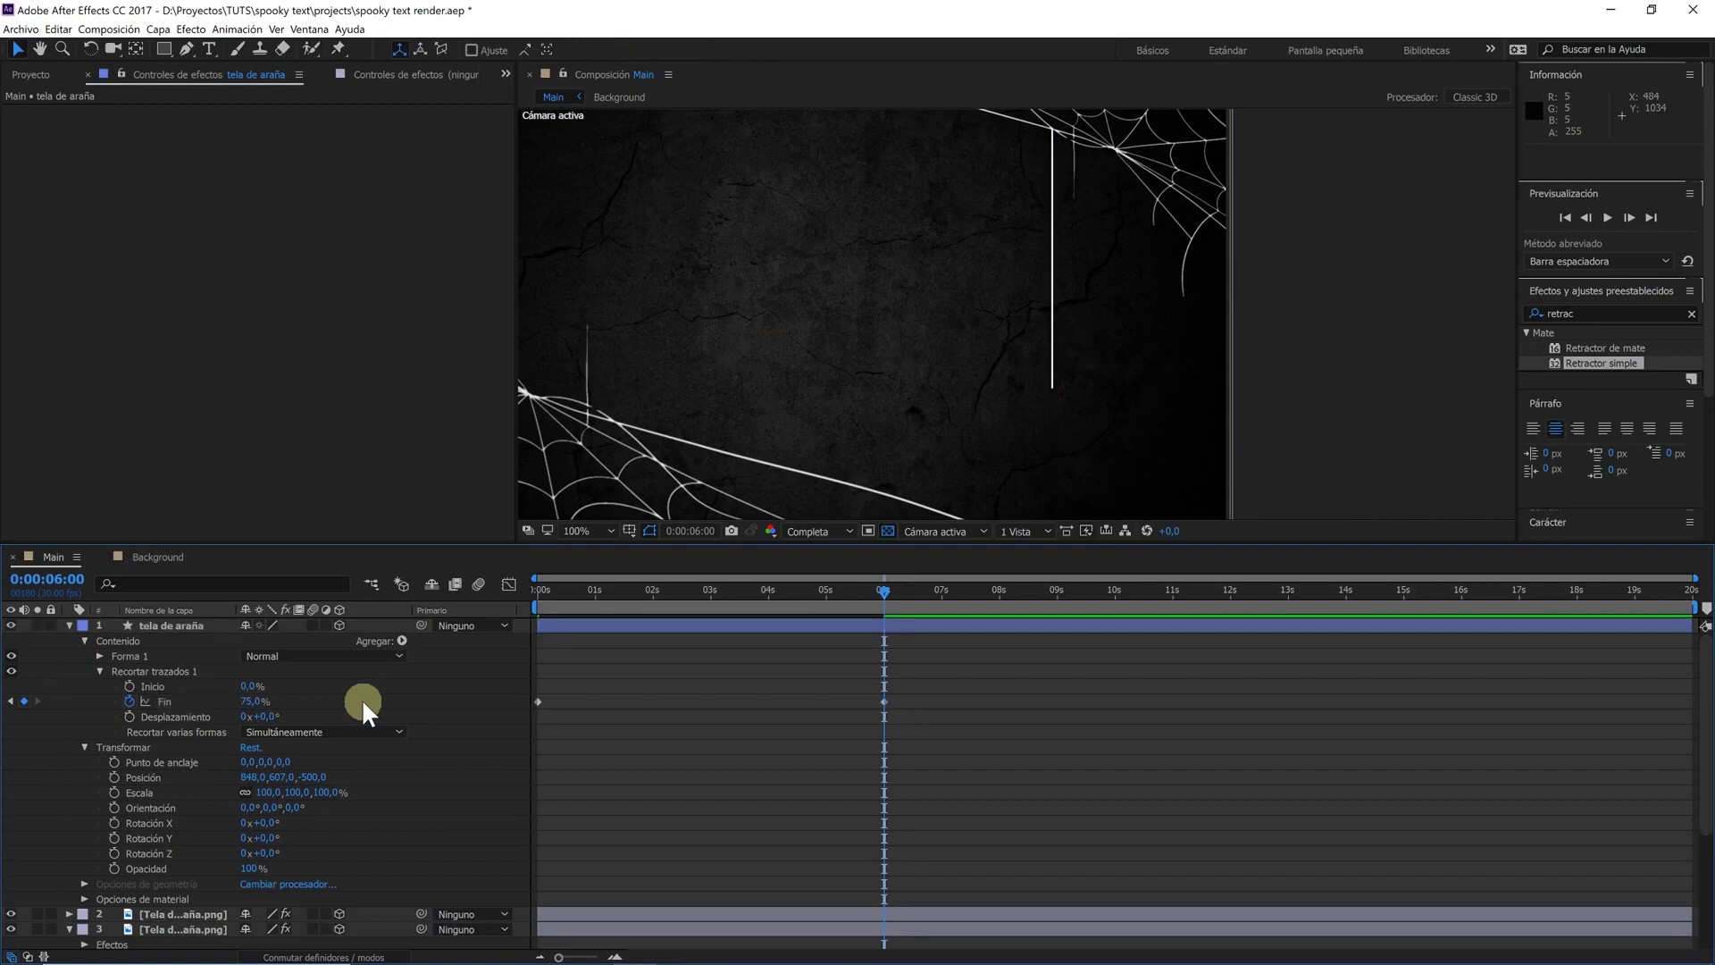
left_click_drag(837, 604, 519, 569)
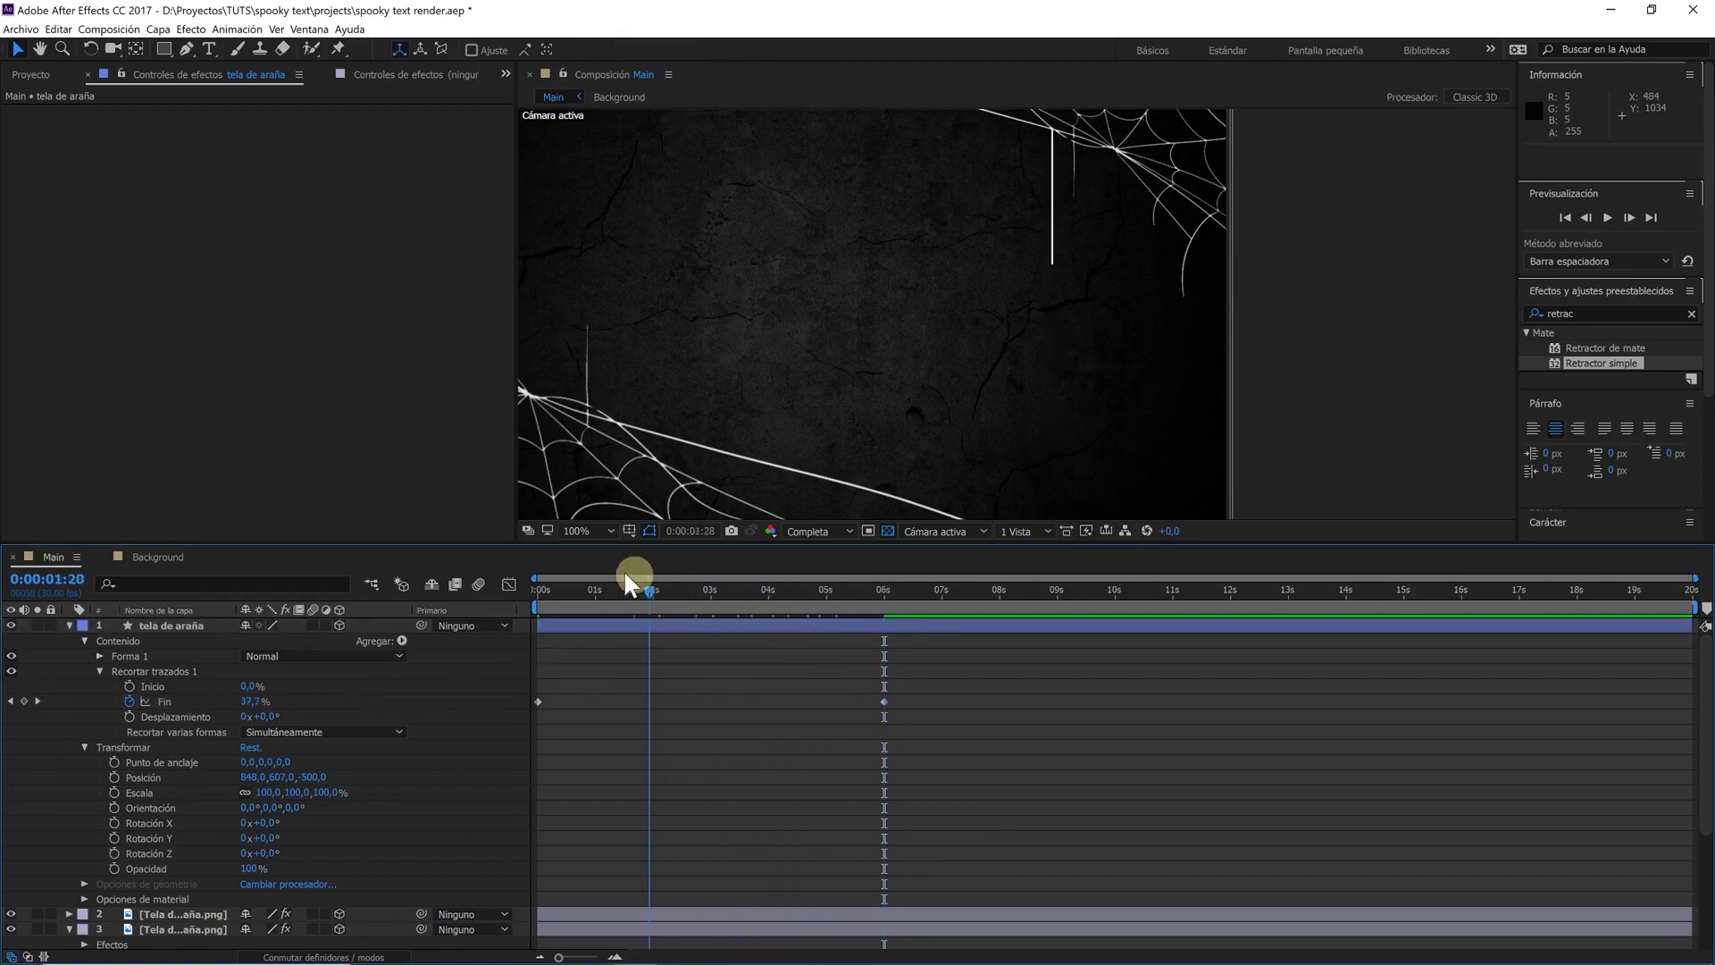
Move tela de araña below the first web image and parent it to layer 3
left_click(68, 625)
left_click(169, 625)
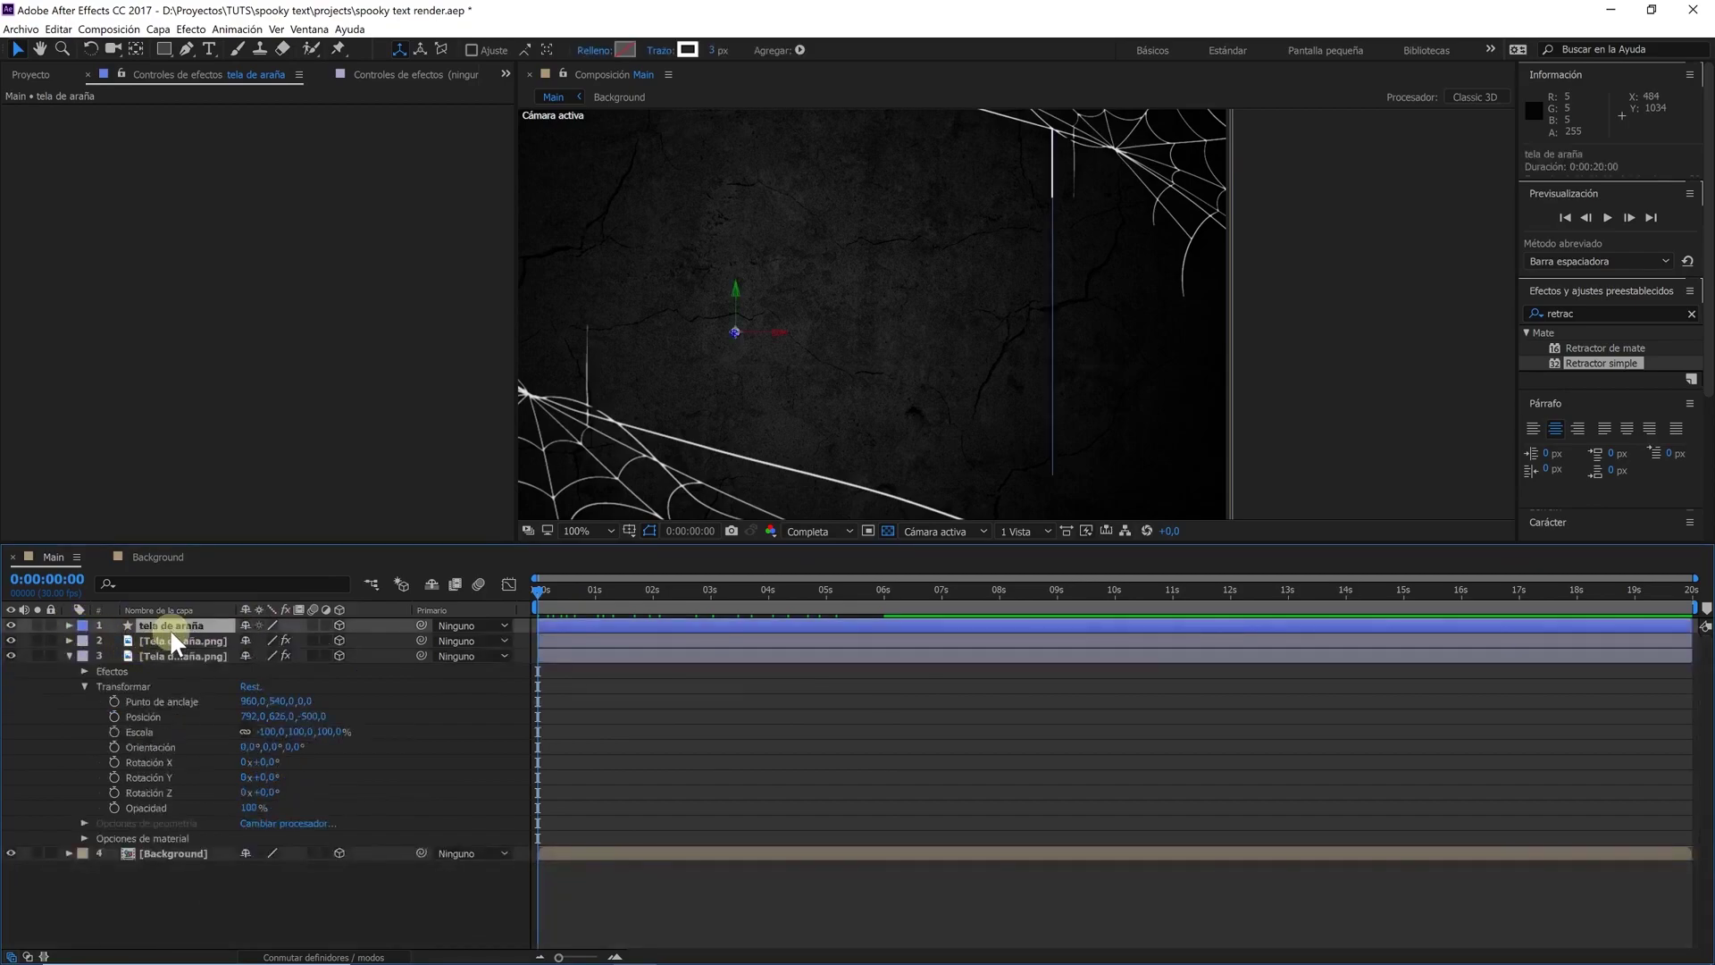
left_click(11, 641)
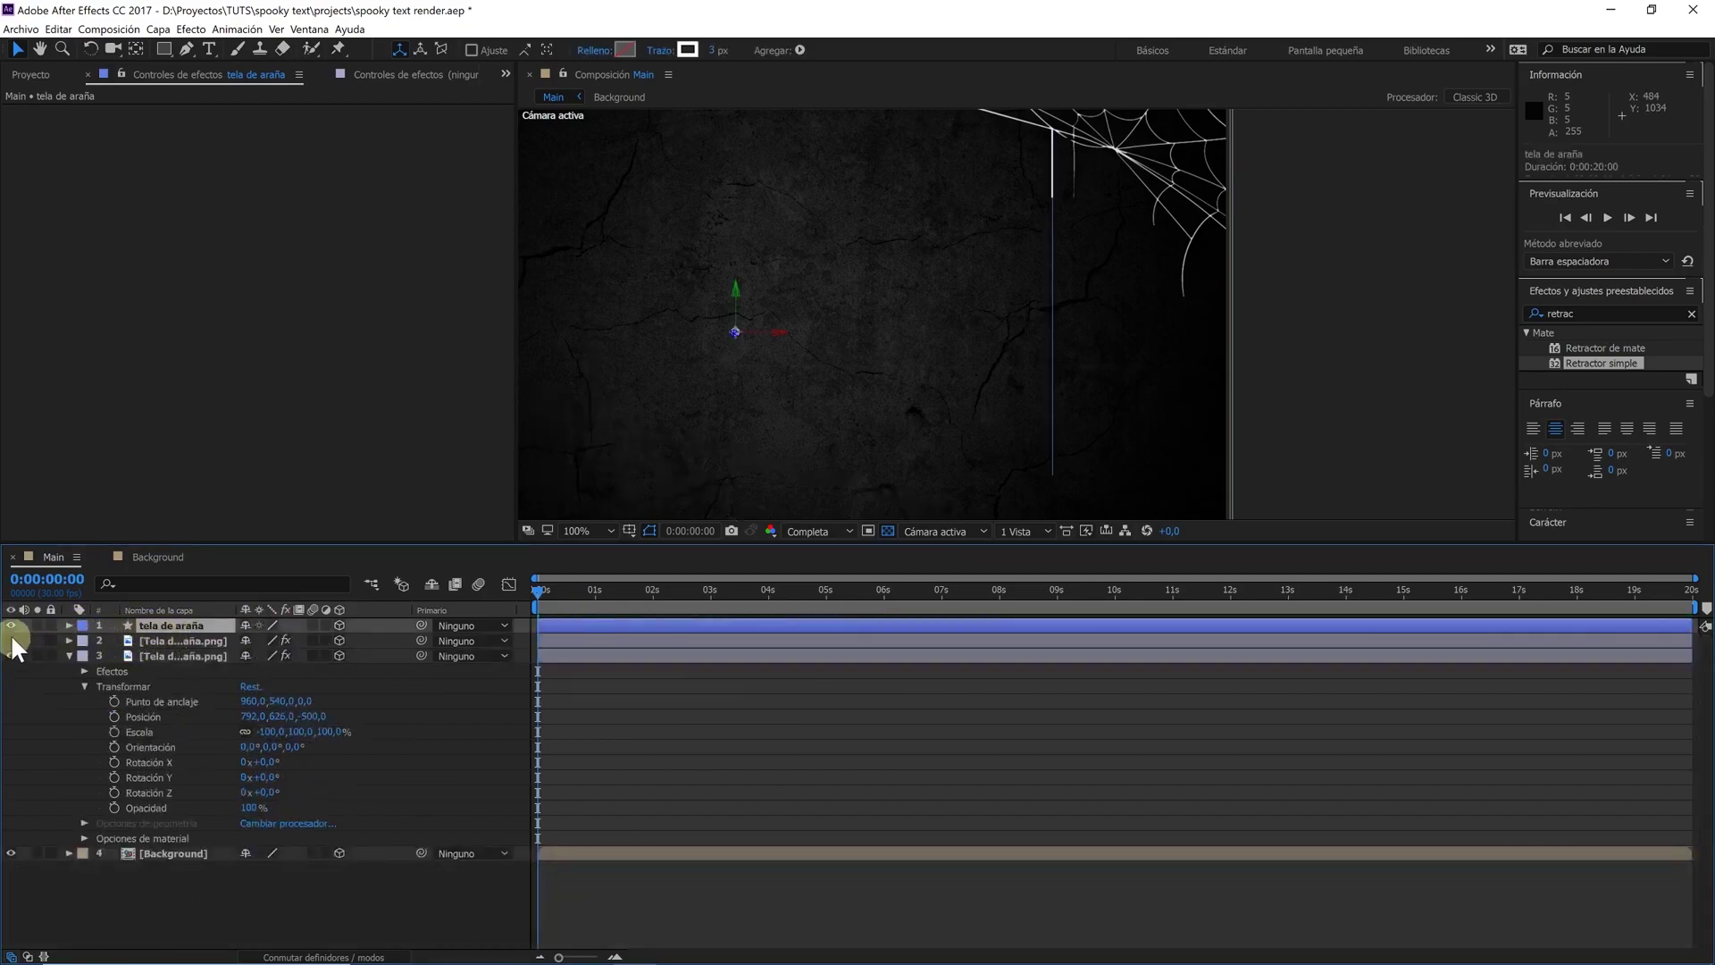
left_click(11, 640)
left_click_drag(170, 640, 161, 650)
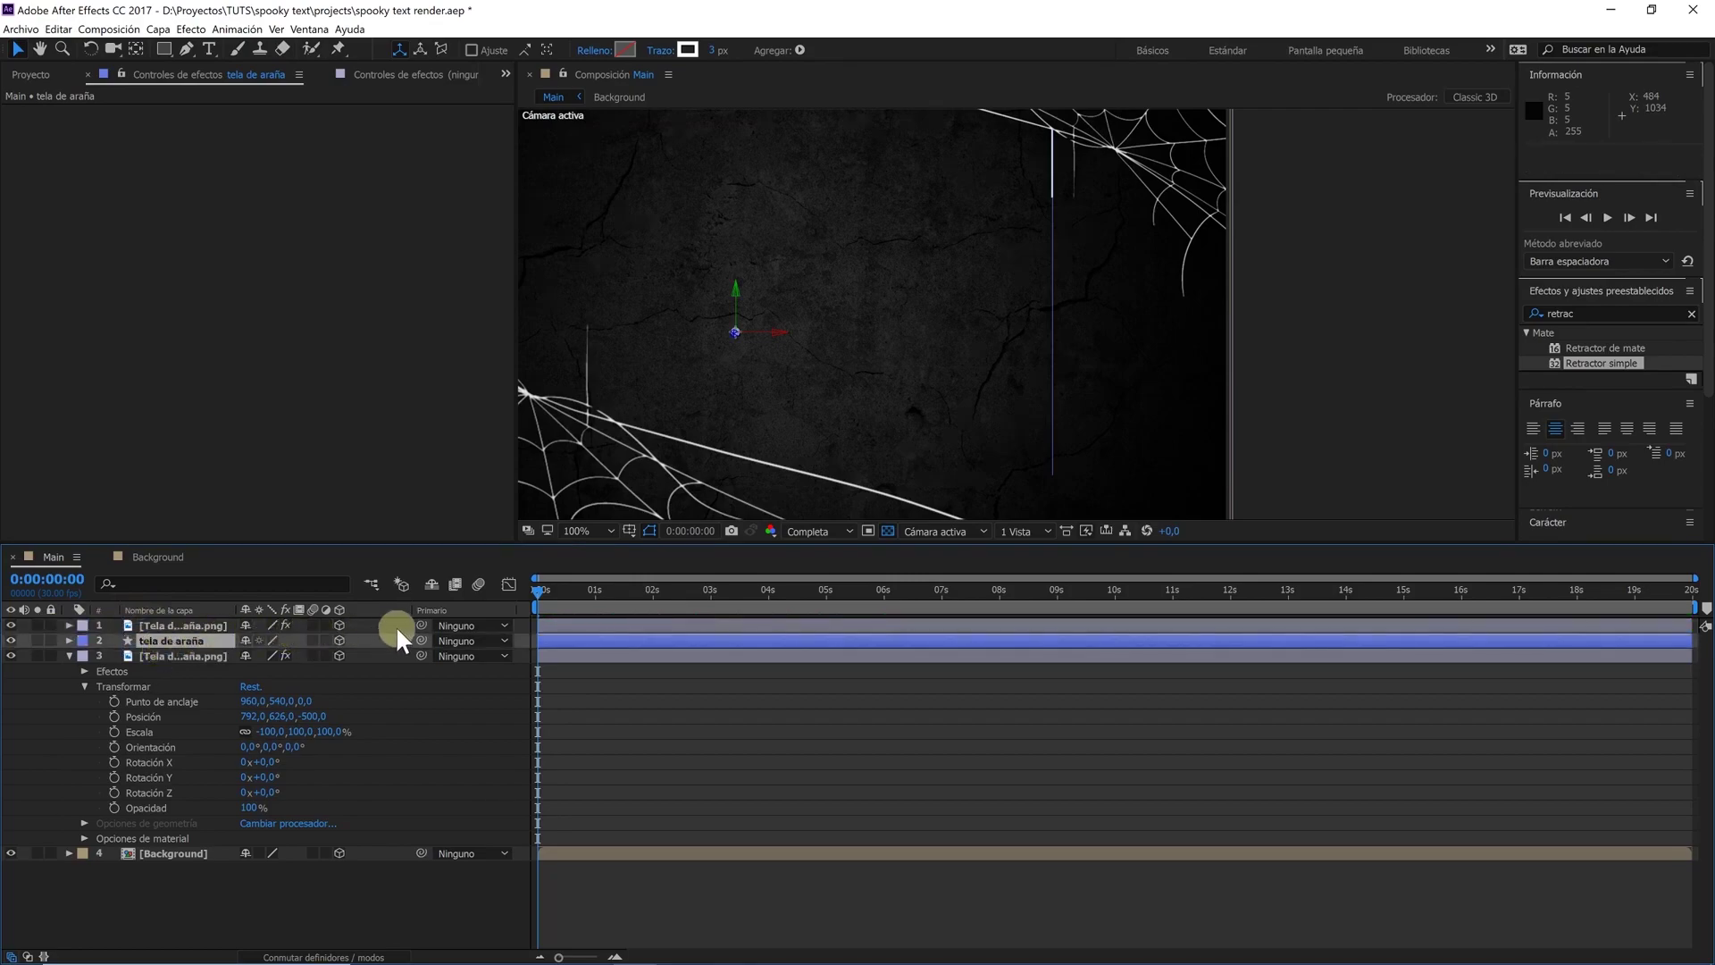
left_click_drag(422, 642, 225, 654)
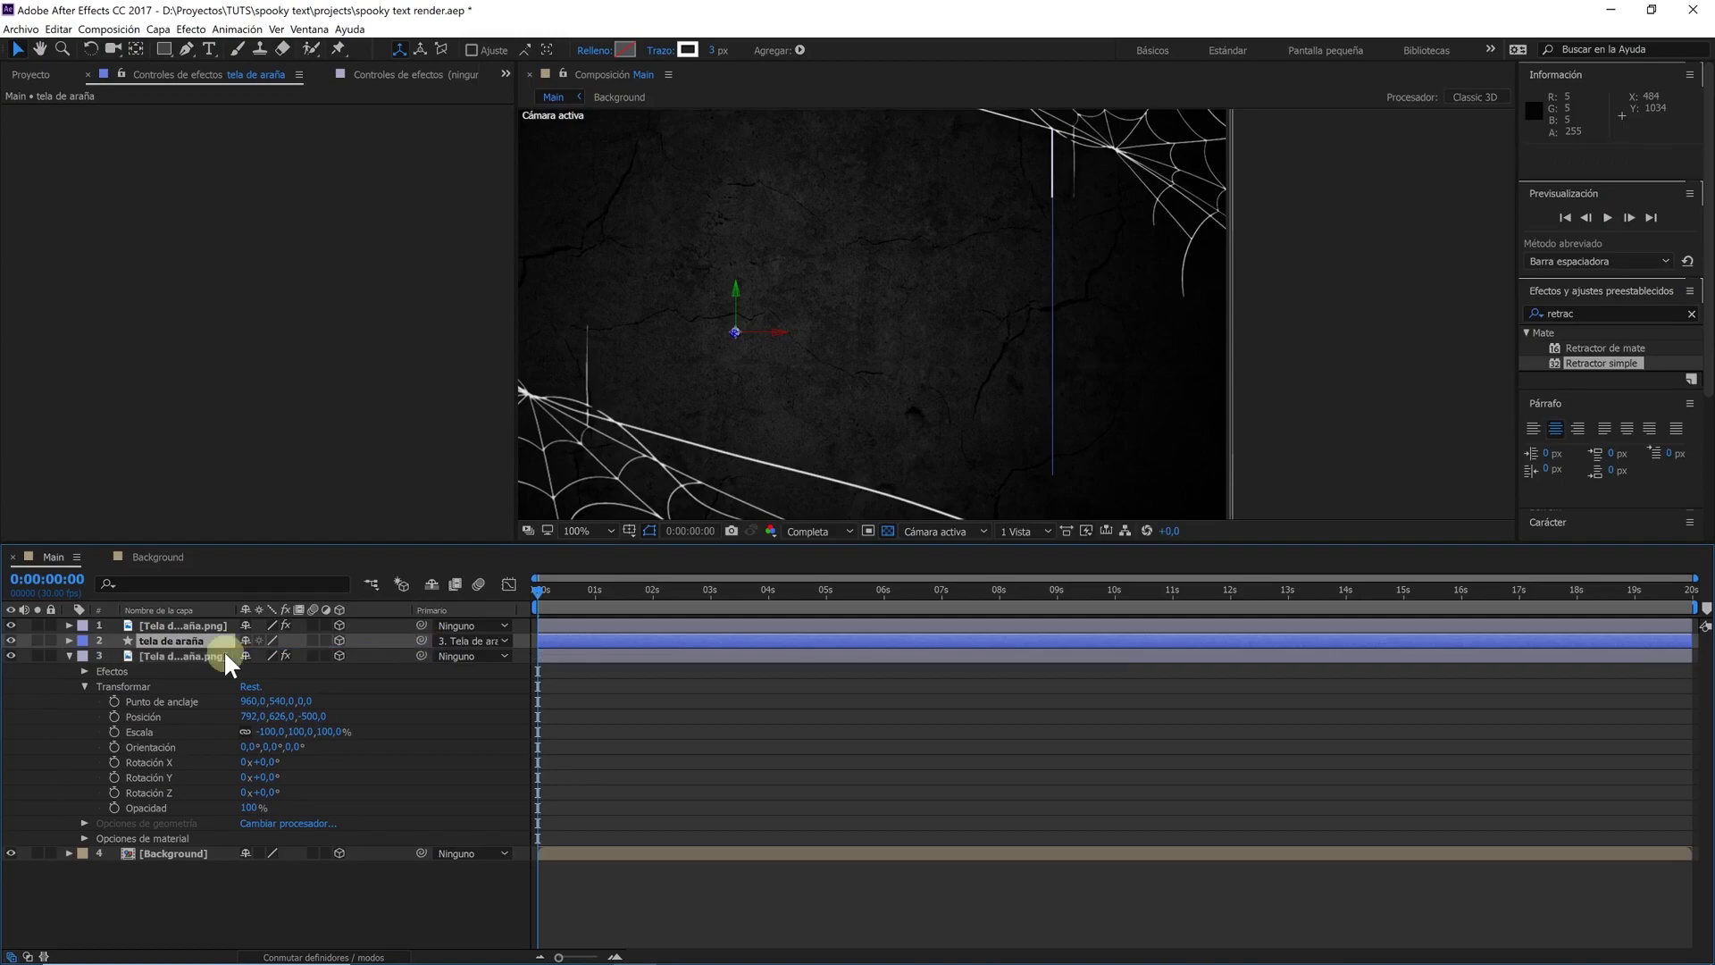
Collapse layer 3, deselect all, and set viewer magnification to Fit
left_click(69, 656)
left_click(200, 714)
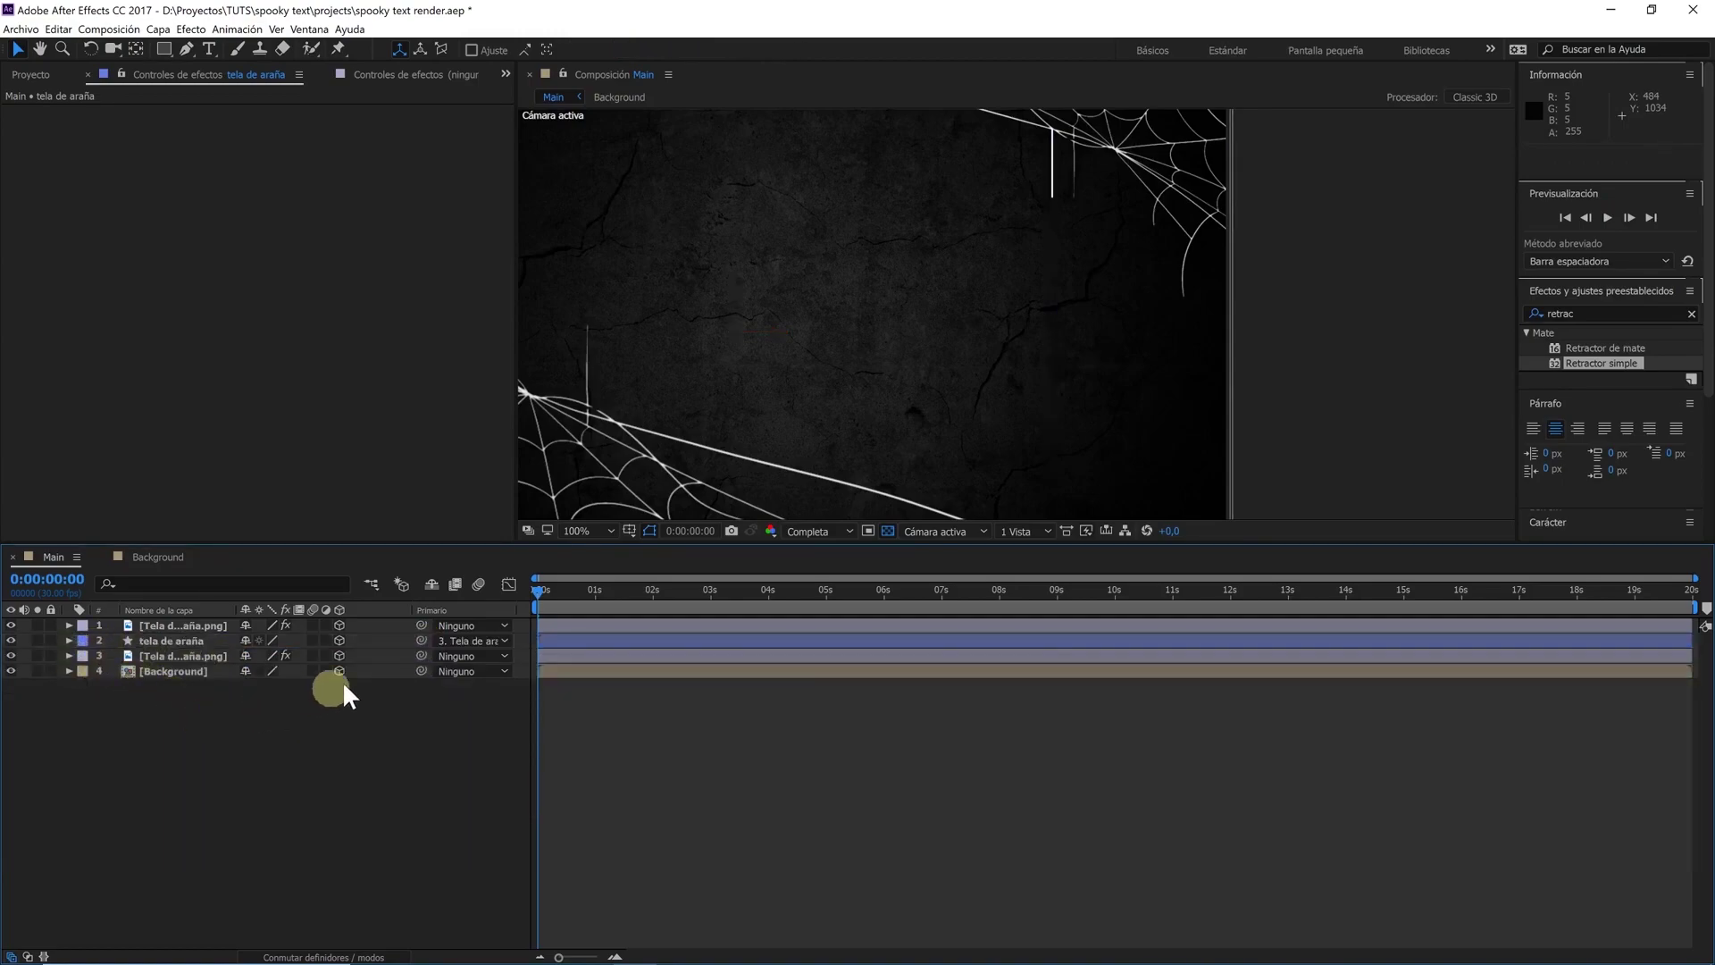
left_click(576, 531)
left_click(590, 550)
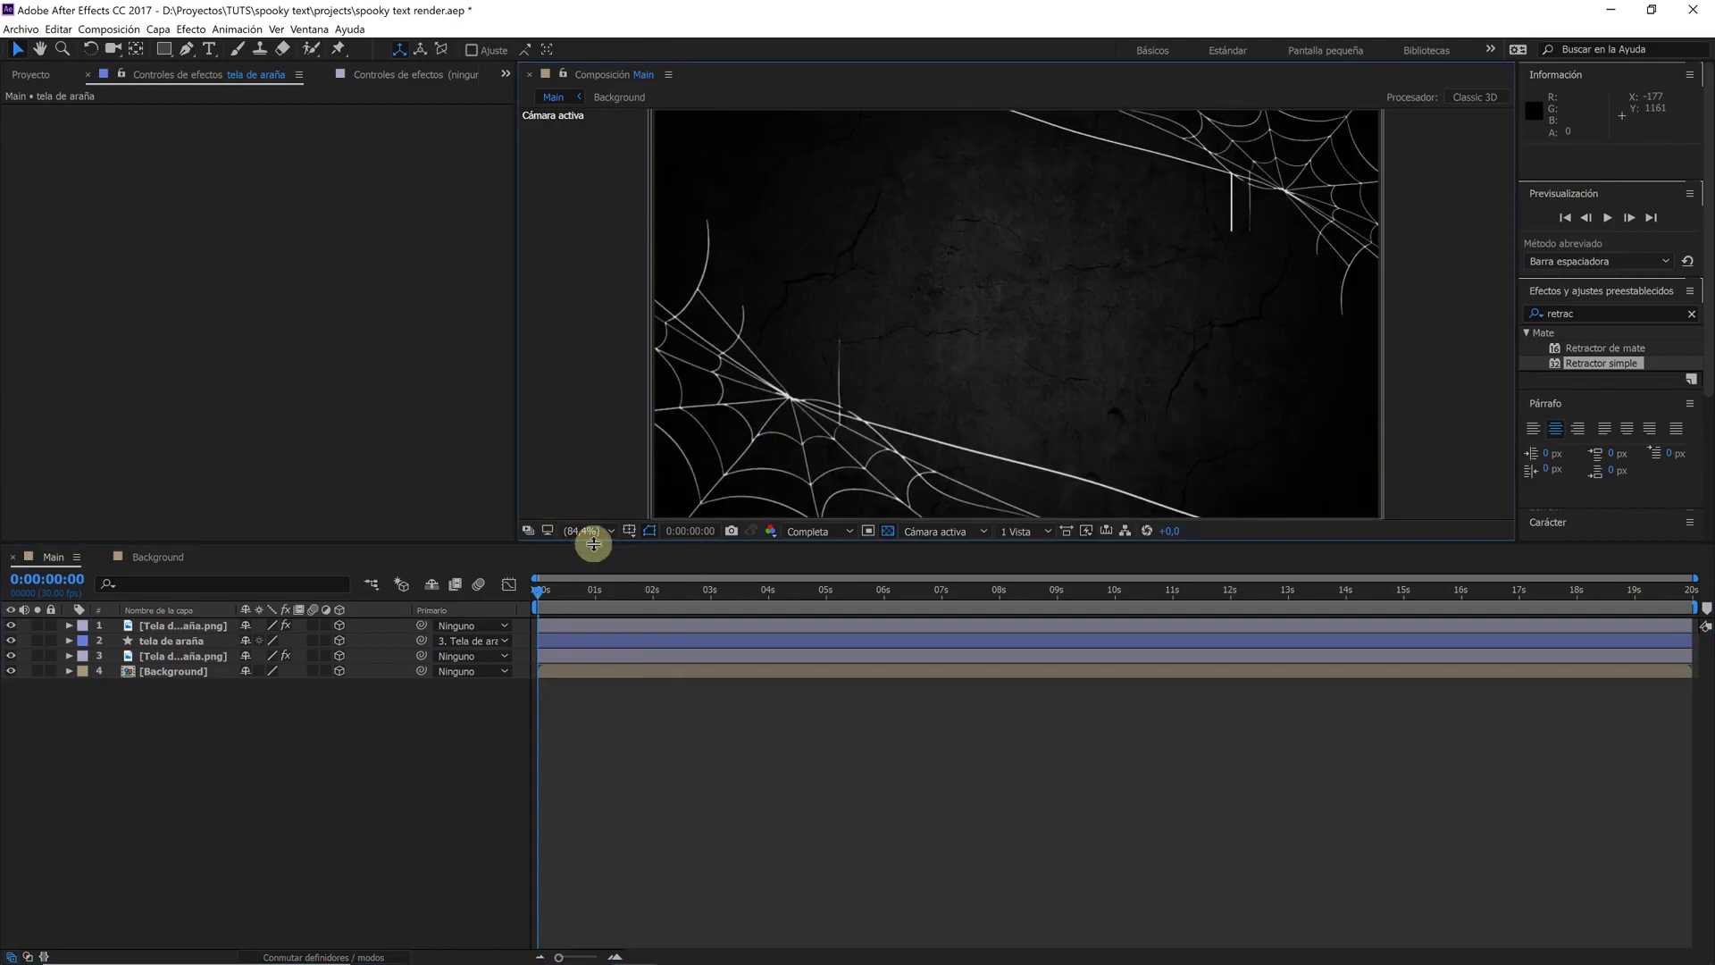
Create a red full-frame 1920×1080 solid layer named 'light'
right_click(339, 731)
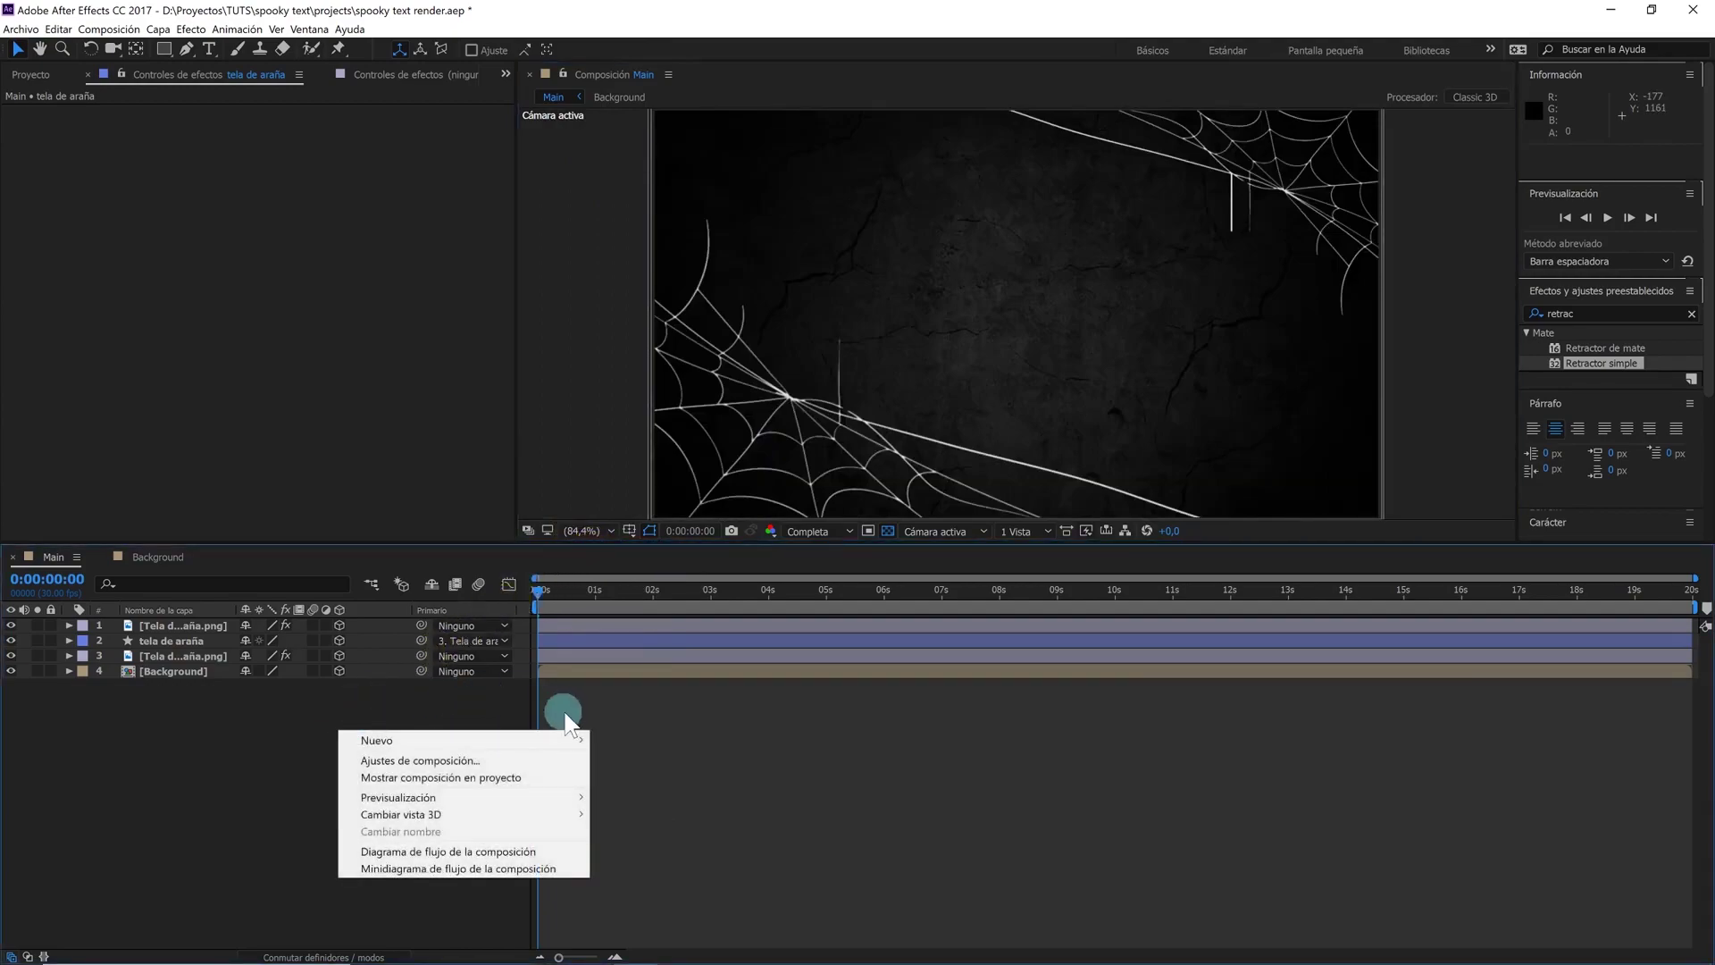
mouse_move(571, 739)
left_click(632, 779)
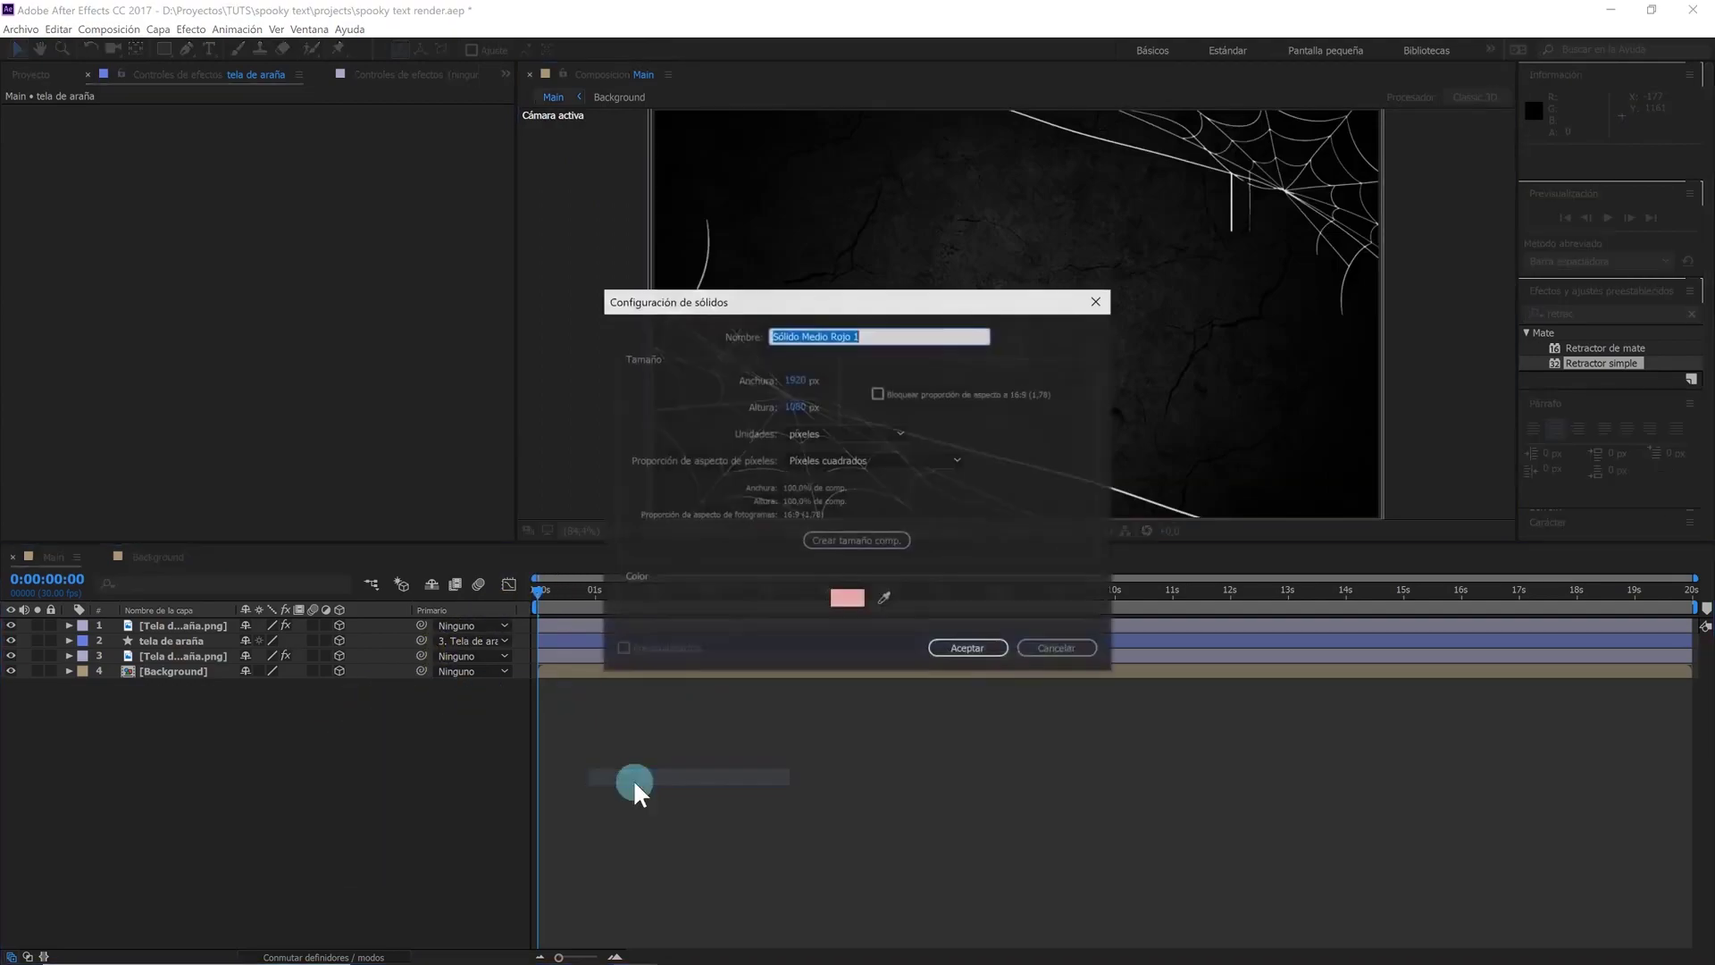
type("light")
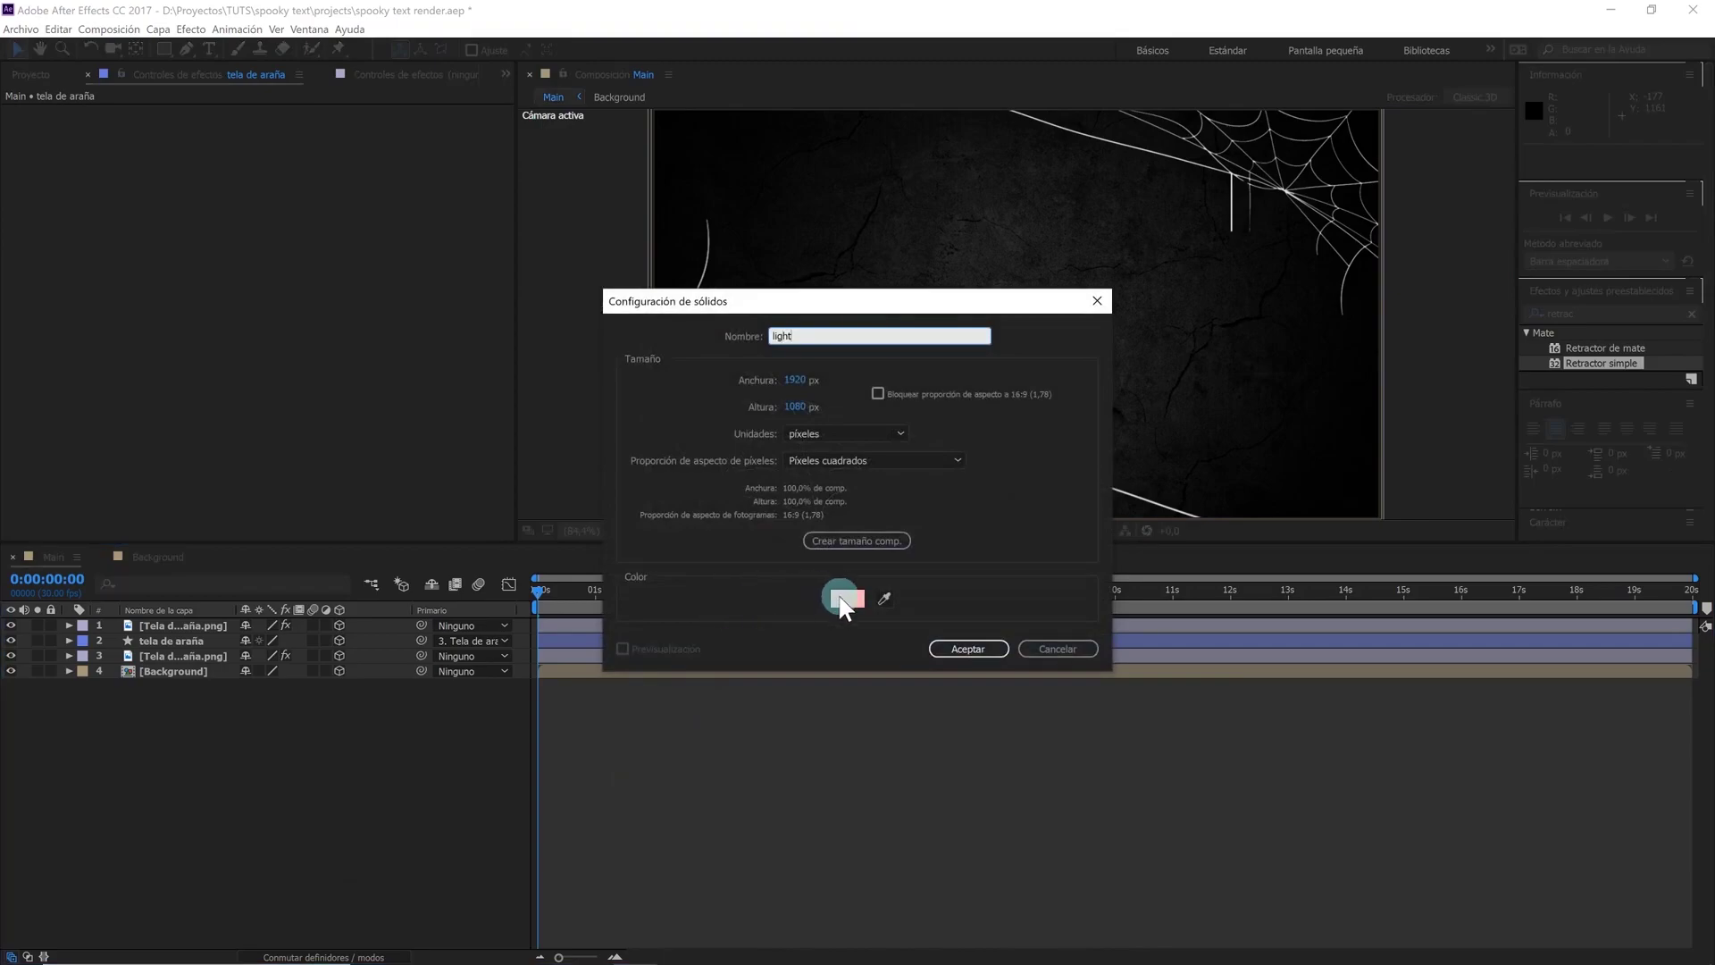
left_click(845, 596)
left_click_drag(1229, 536, 1411, 417)
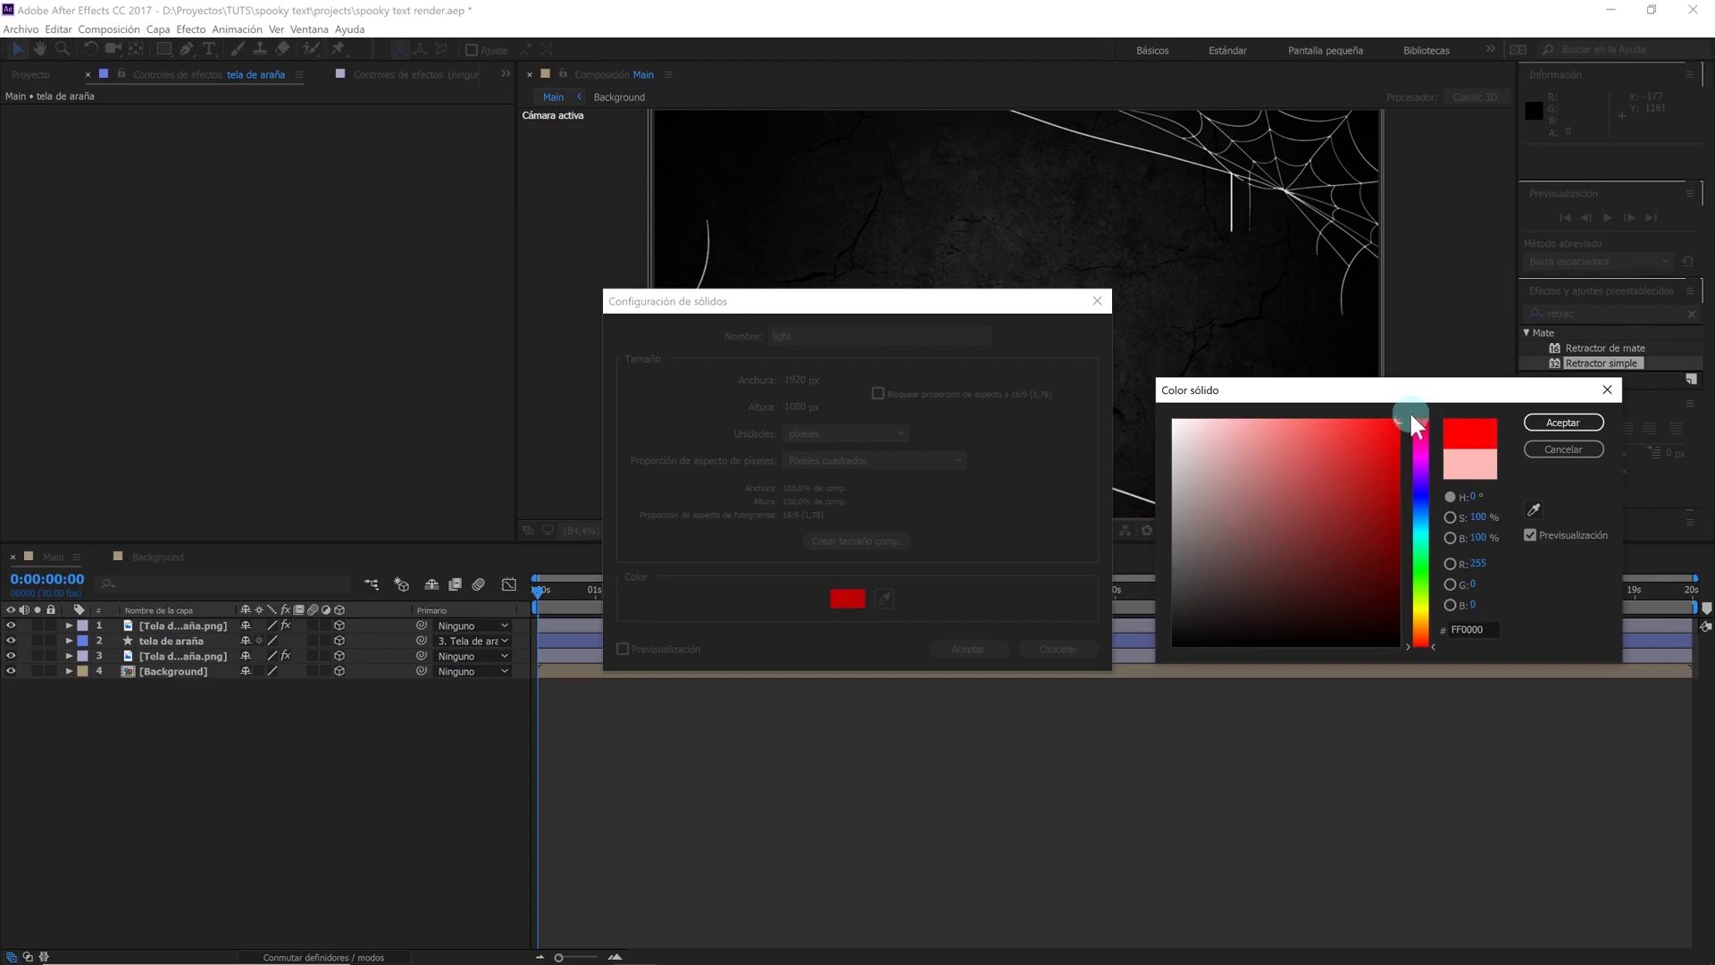
left_click(1541, 422)
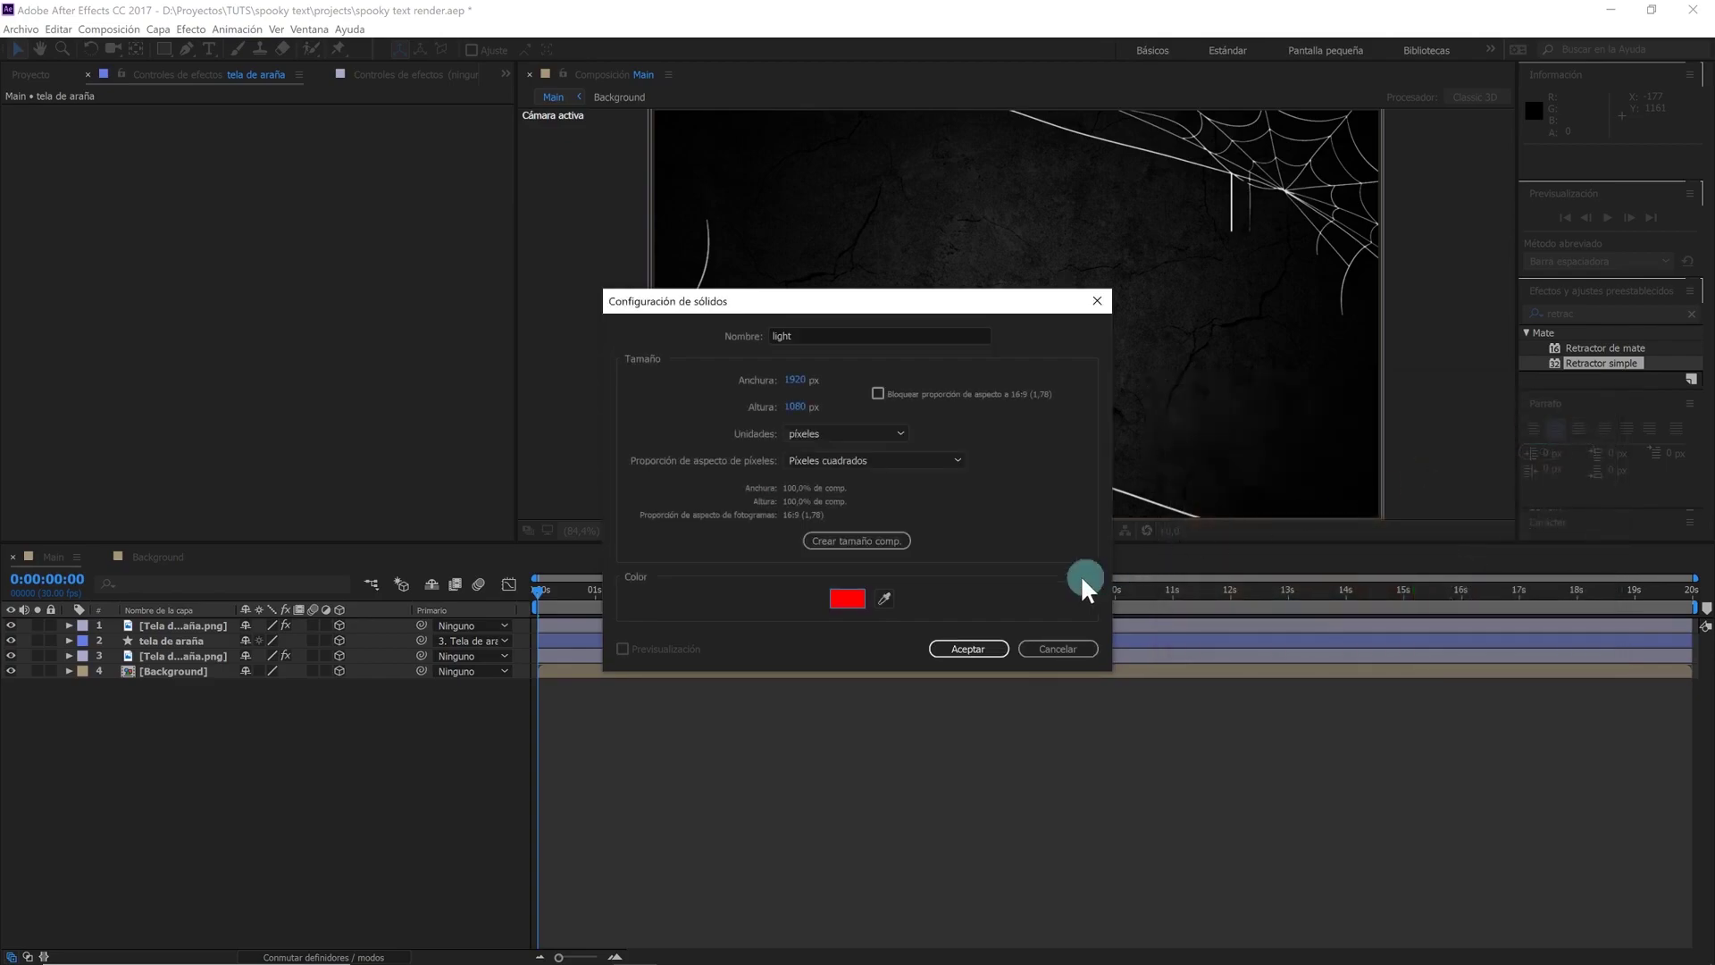
left_click(972, 649)
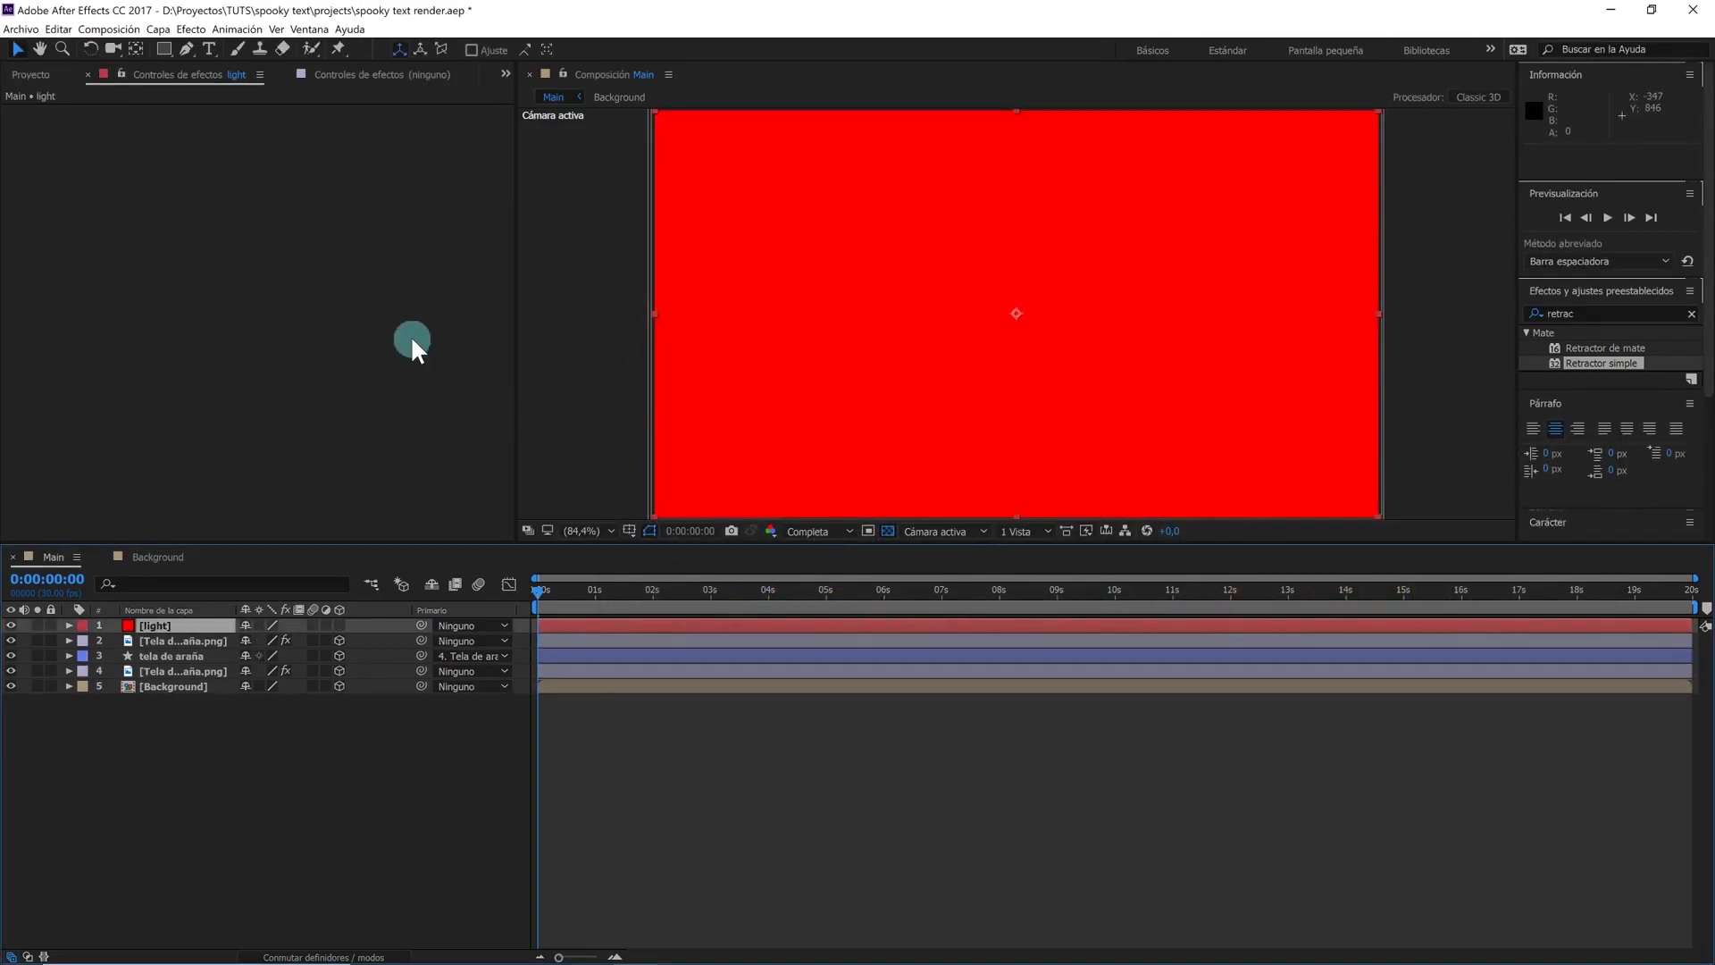
Add an elliptical mask to the light layer and move it down to the frame's bottom edge
left_click(163, 50)
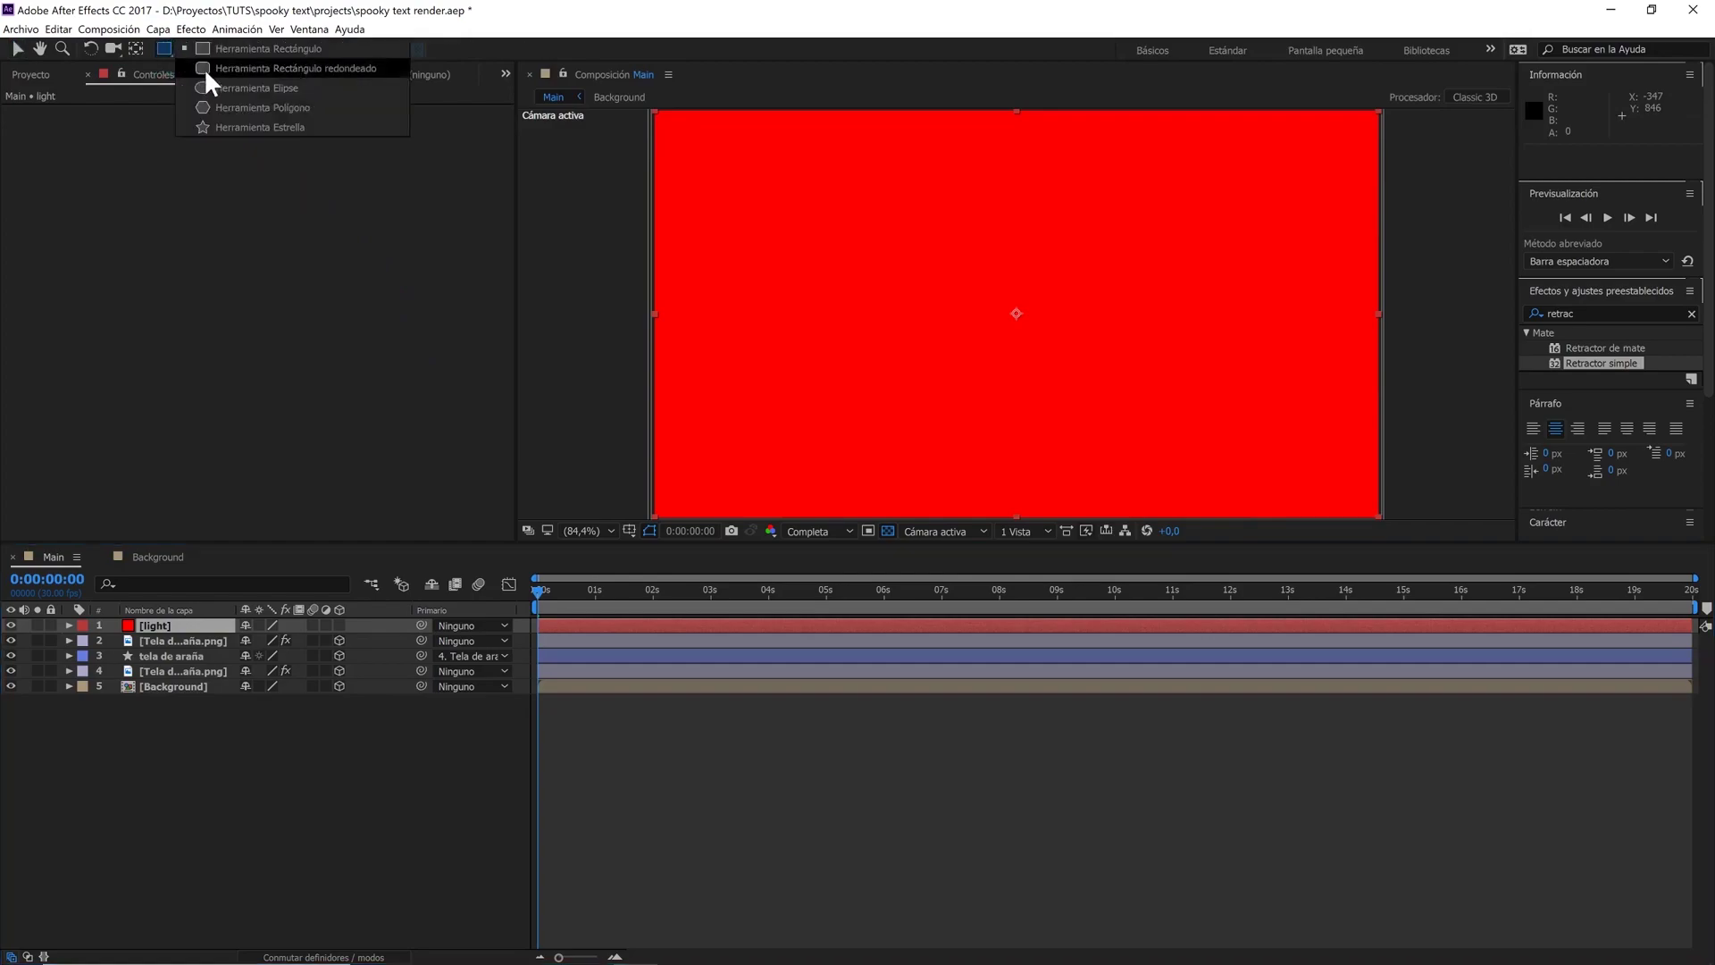
left_click(217, 88)
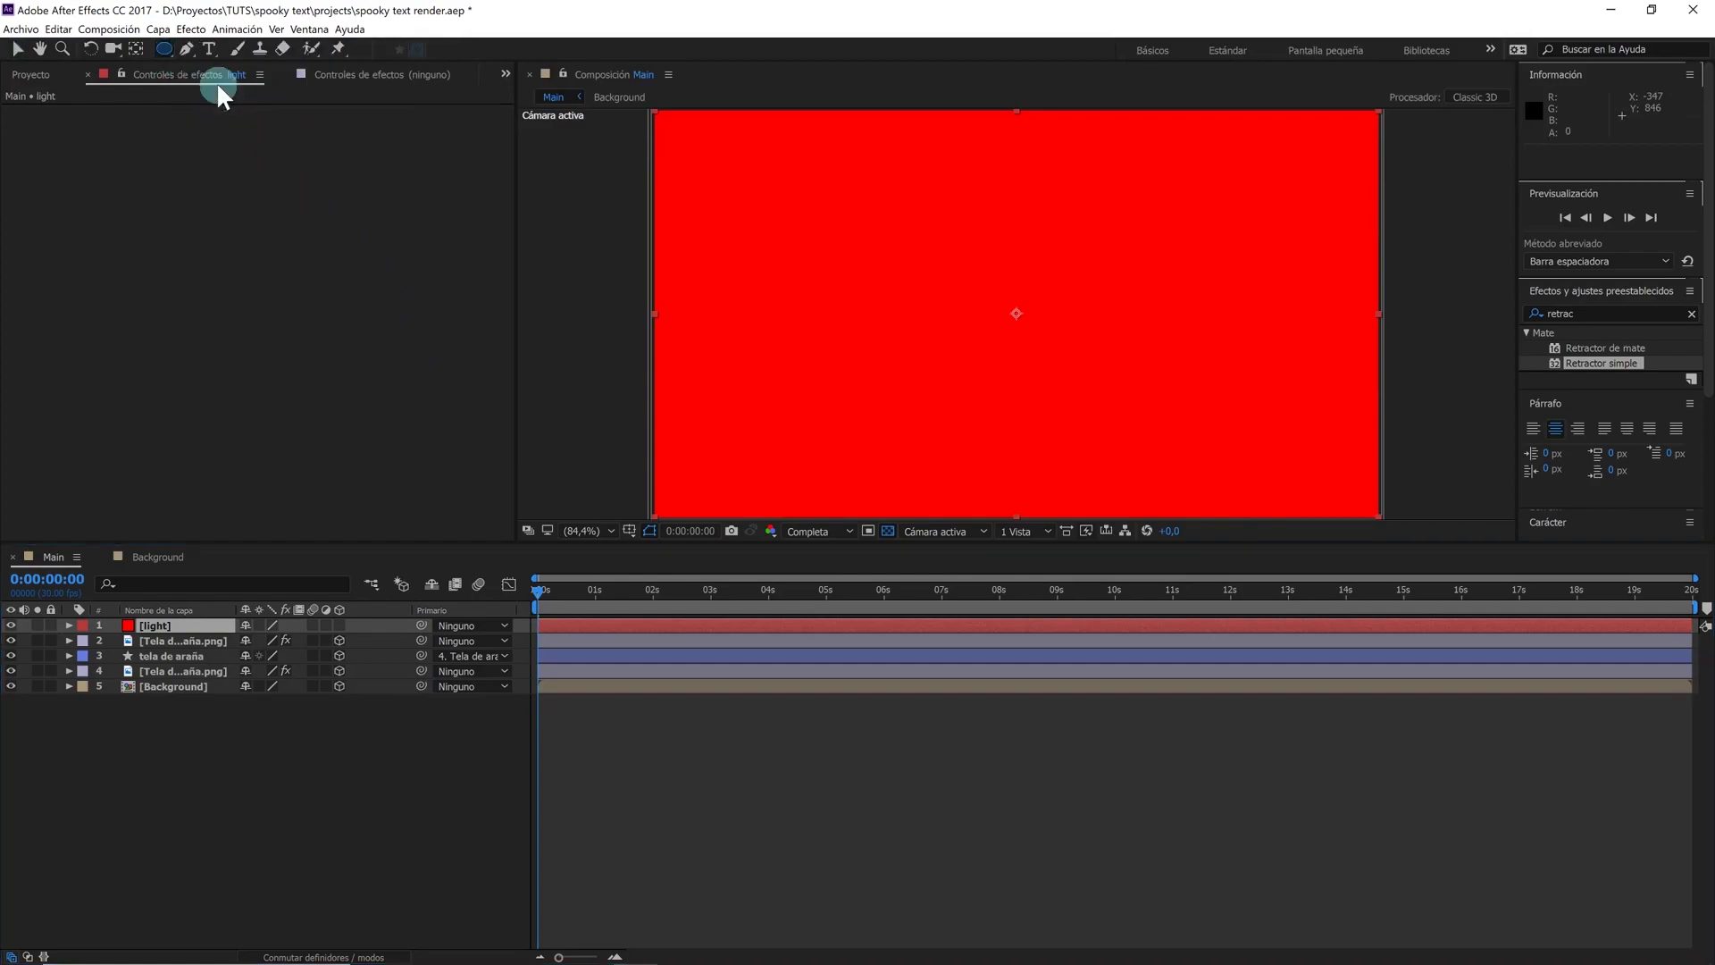
double_click(163, 49)
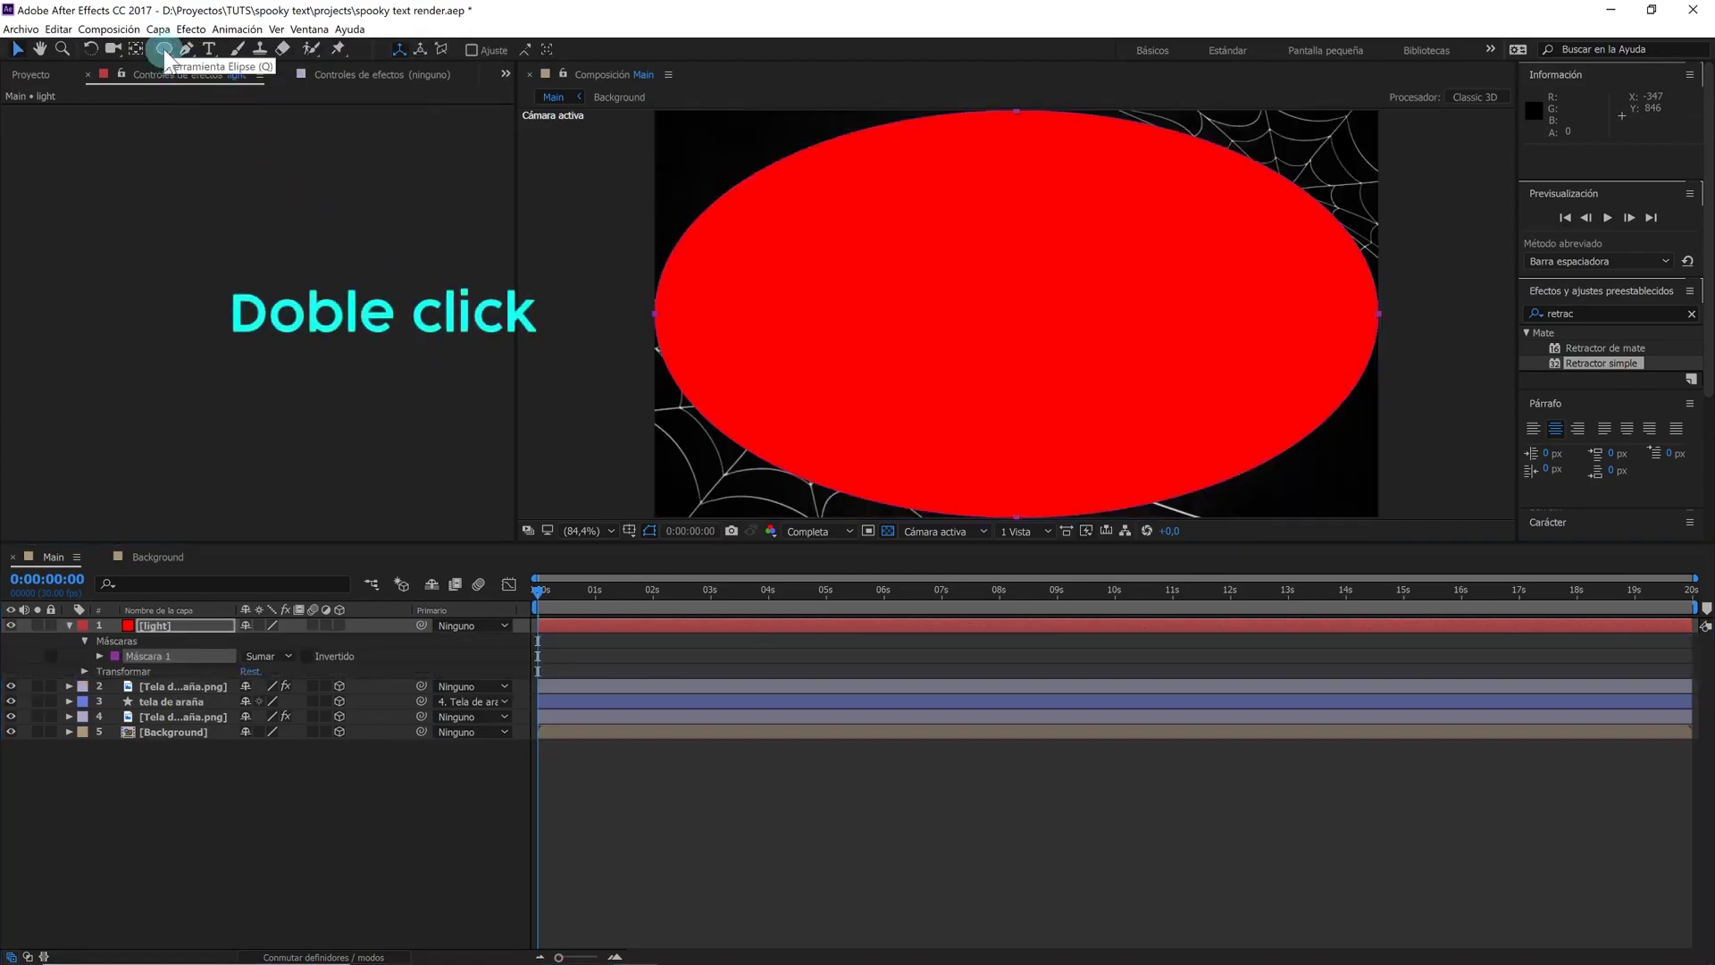
left_click(167, 656)
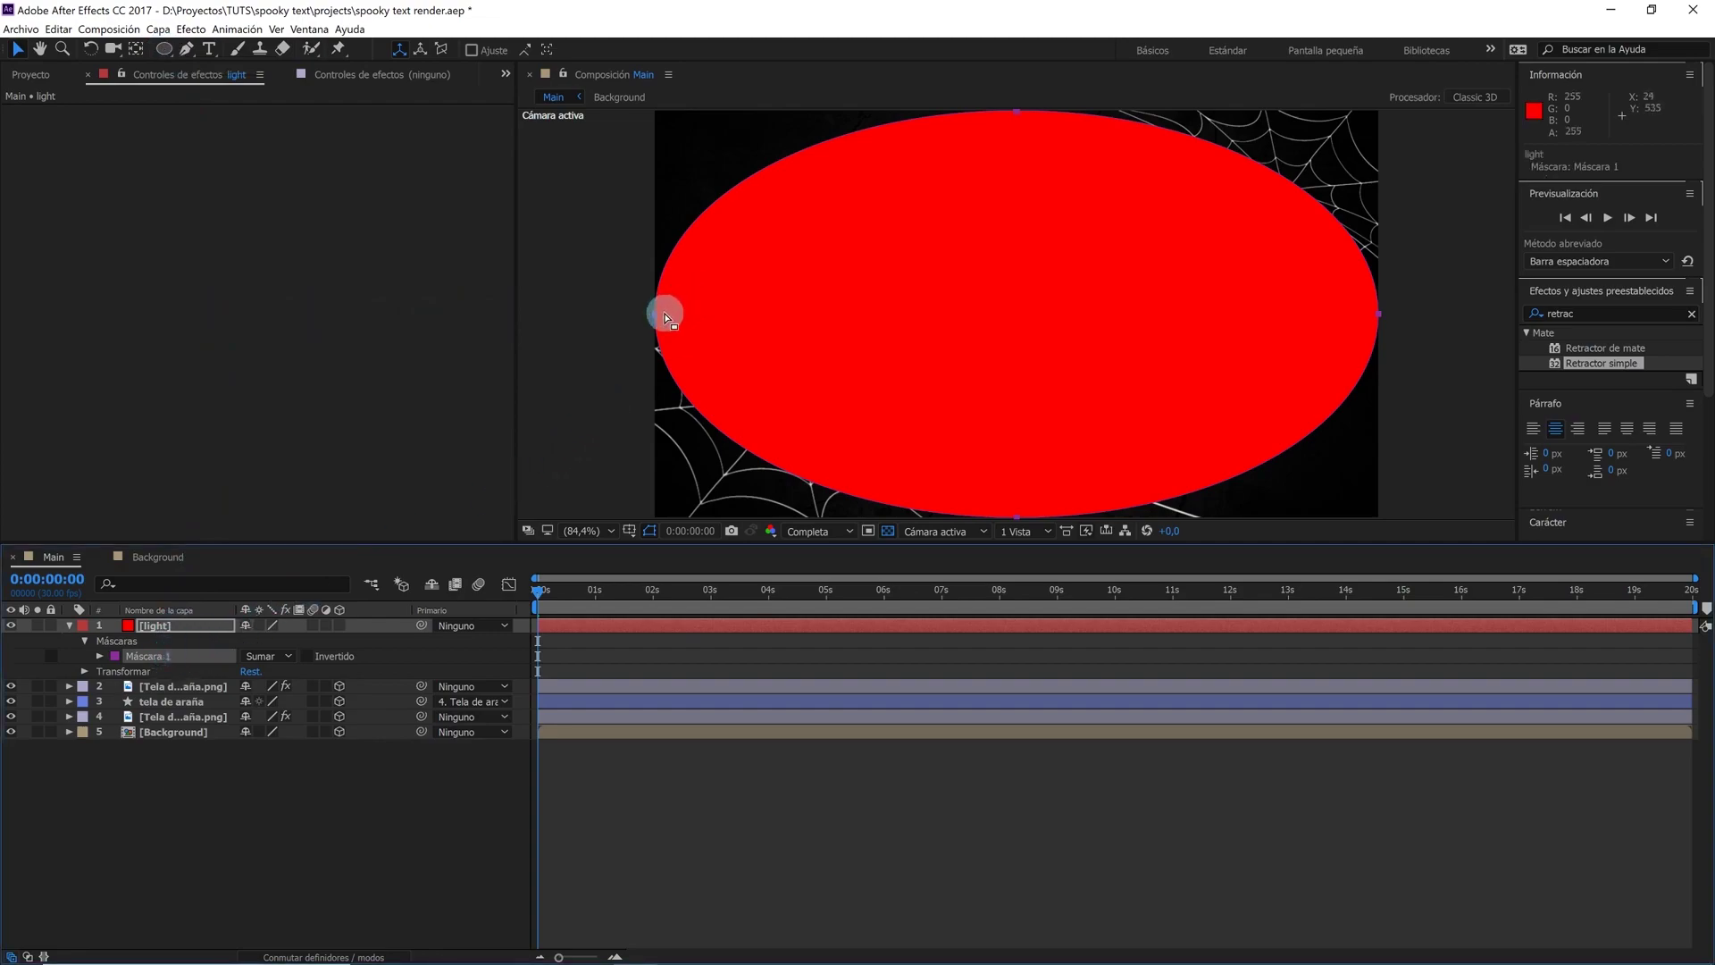
double_click(655, 313)
key("comma")
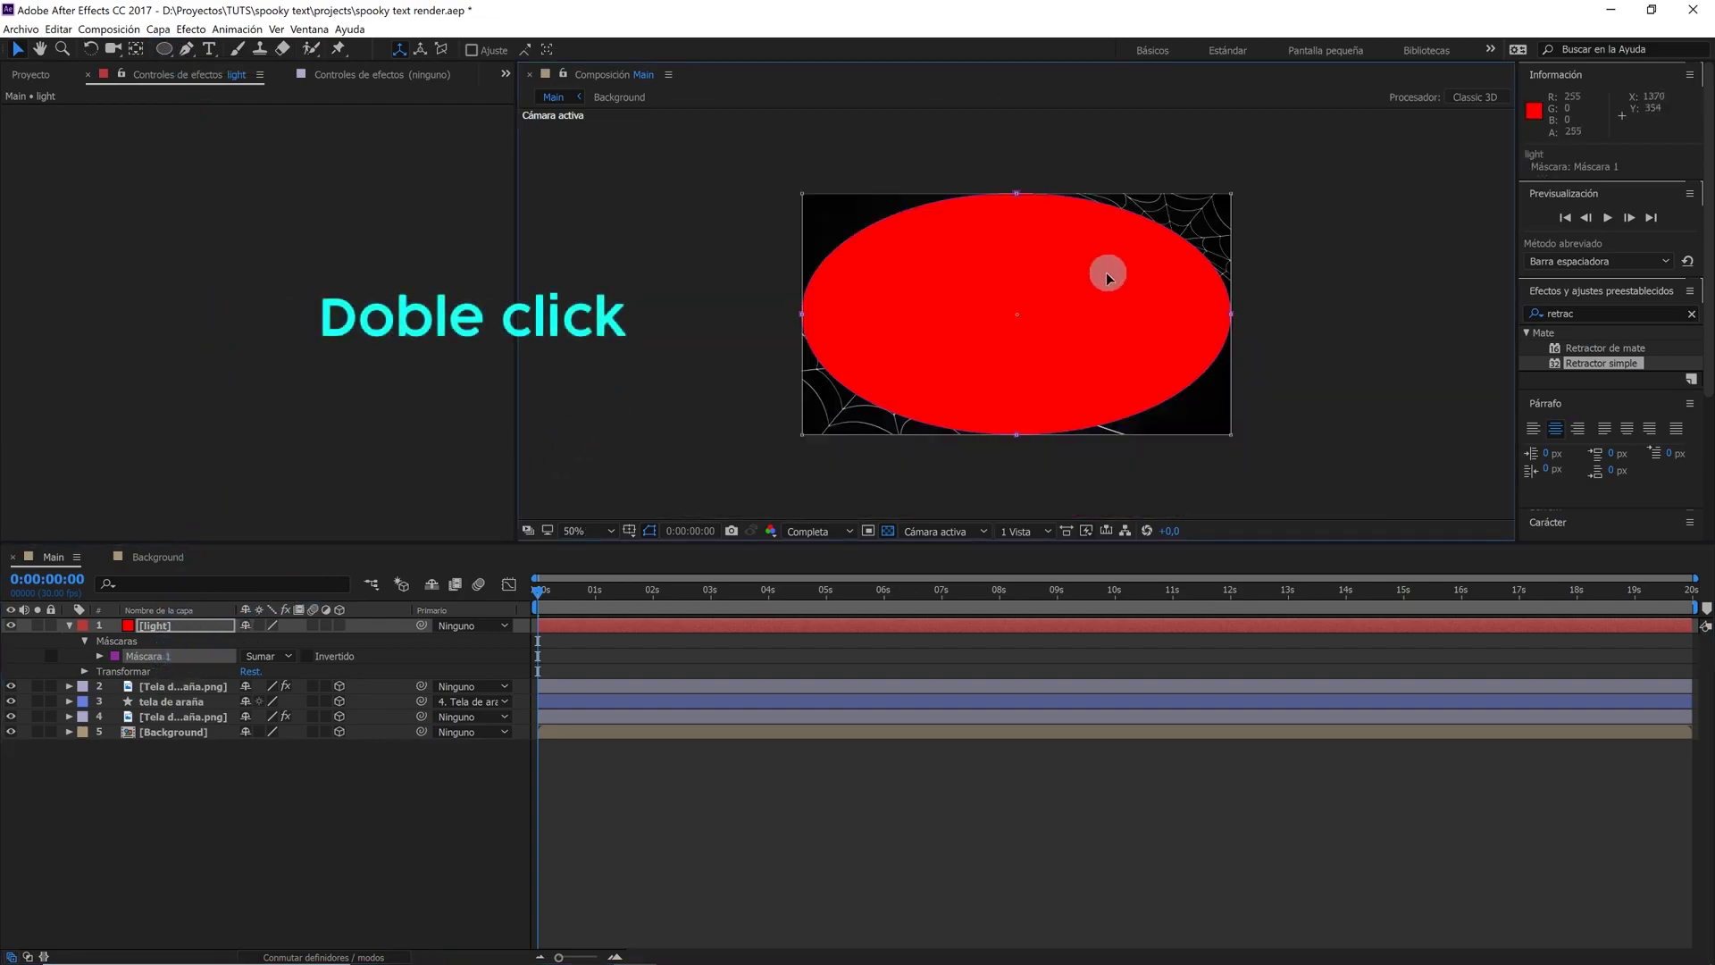
left_click_drag(1098, 298, 1128, 451)
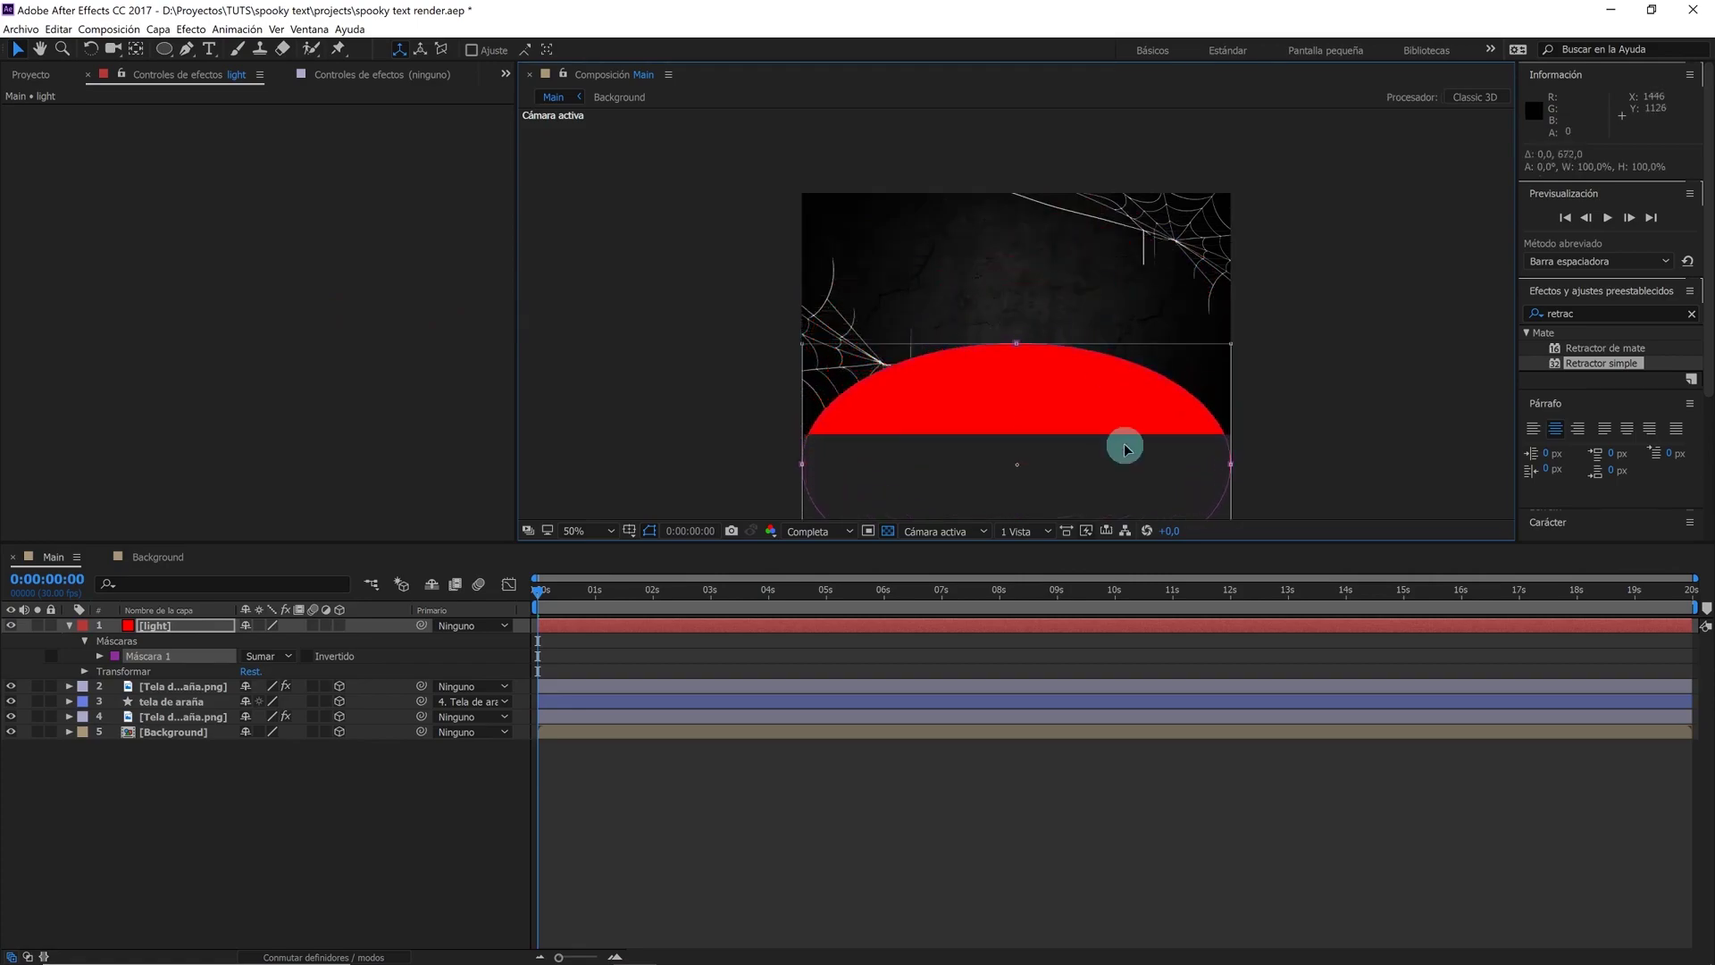
Set the mask feather to 600 pixels
left_click(99, 656)
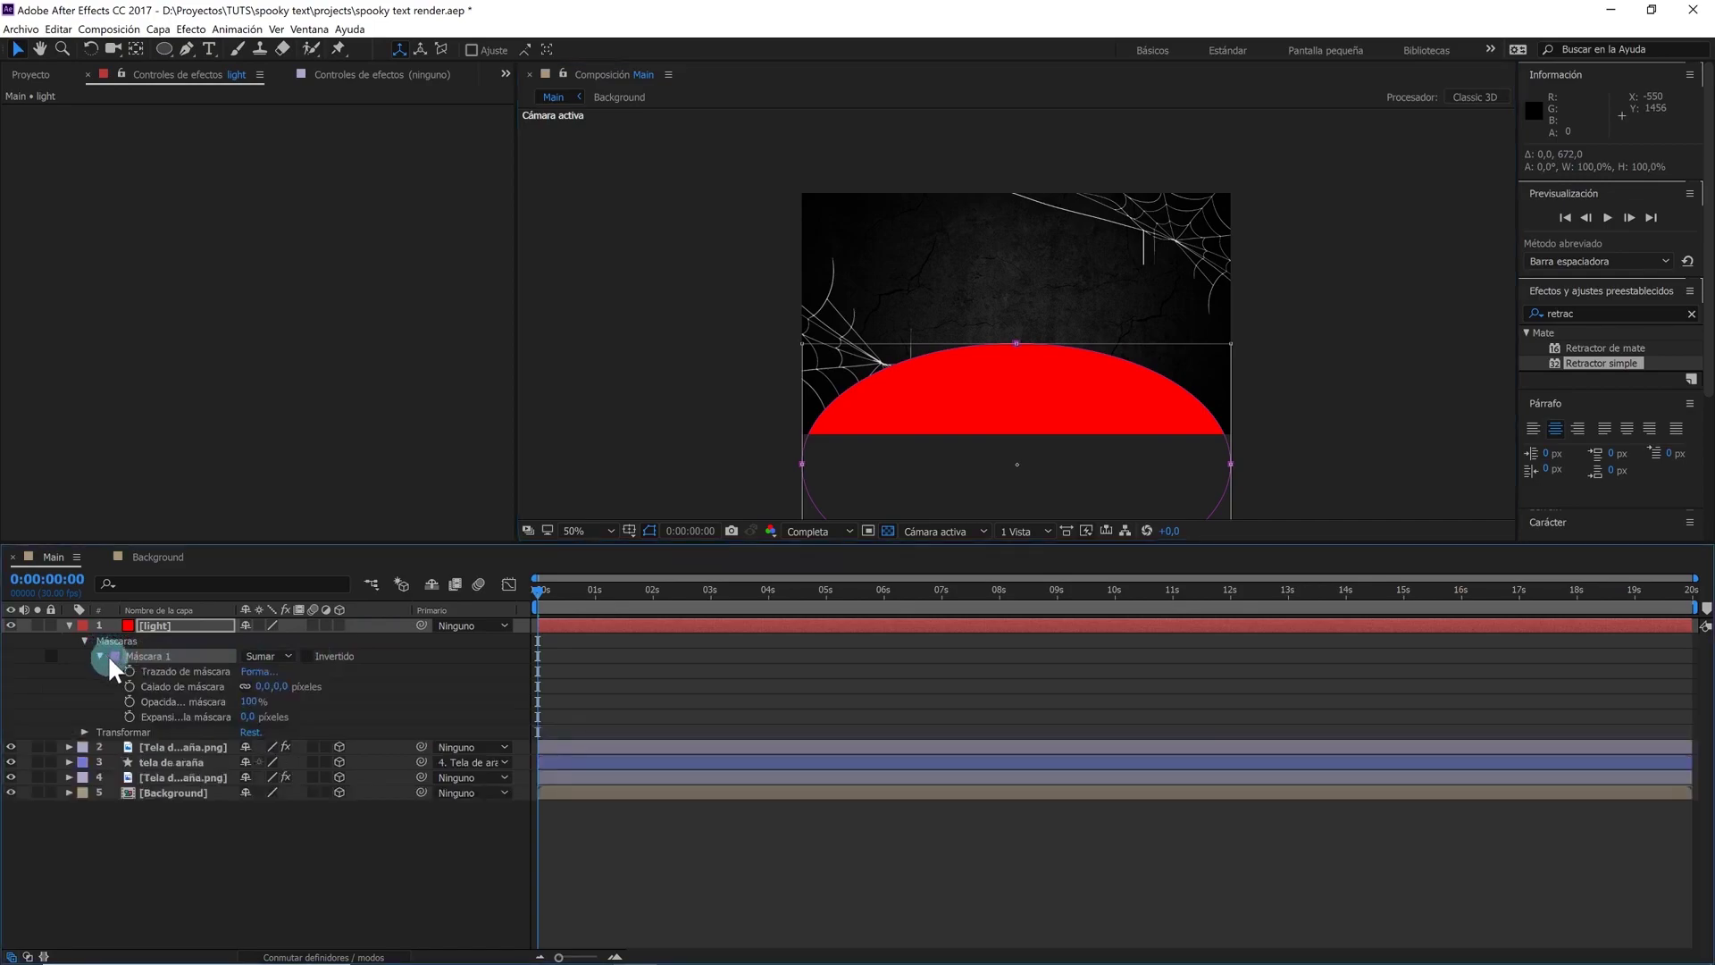
left_click_drag(280, 686, 308, 686)
left_click(299, 686)
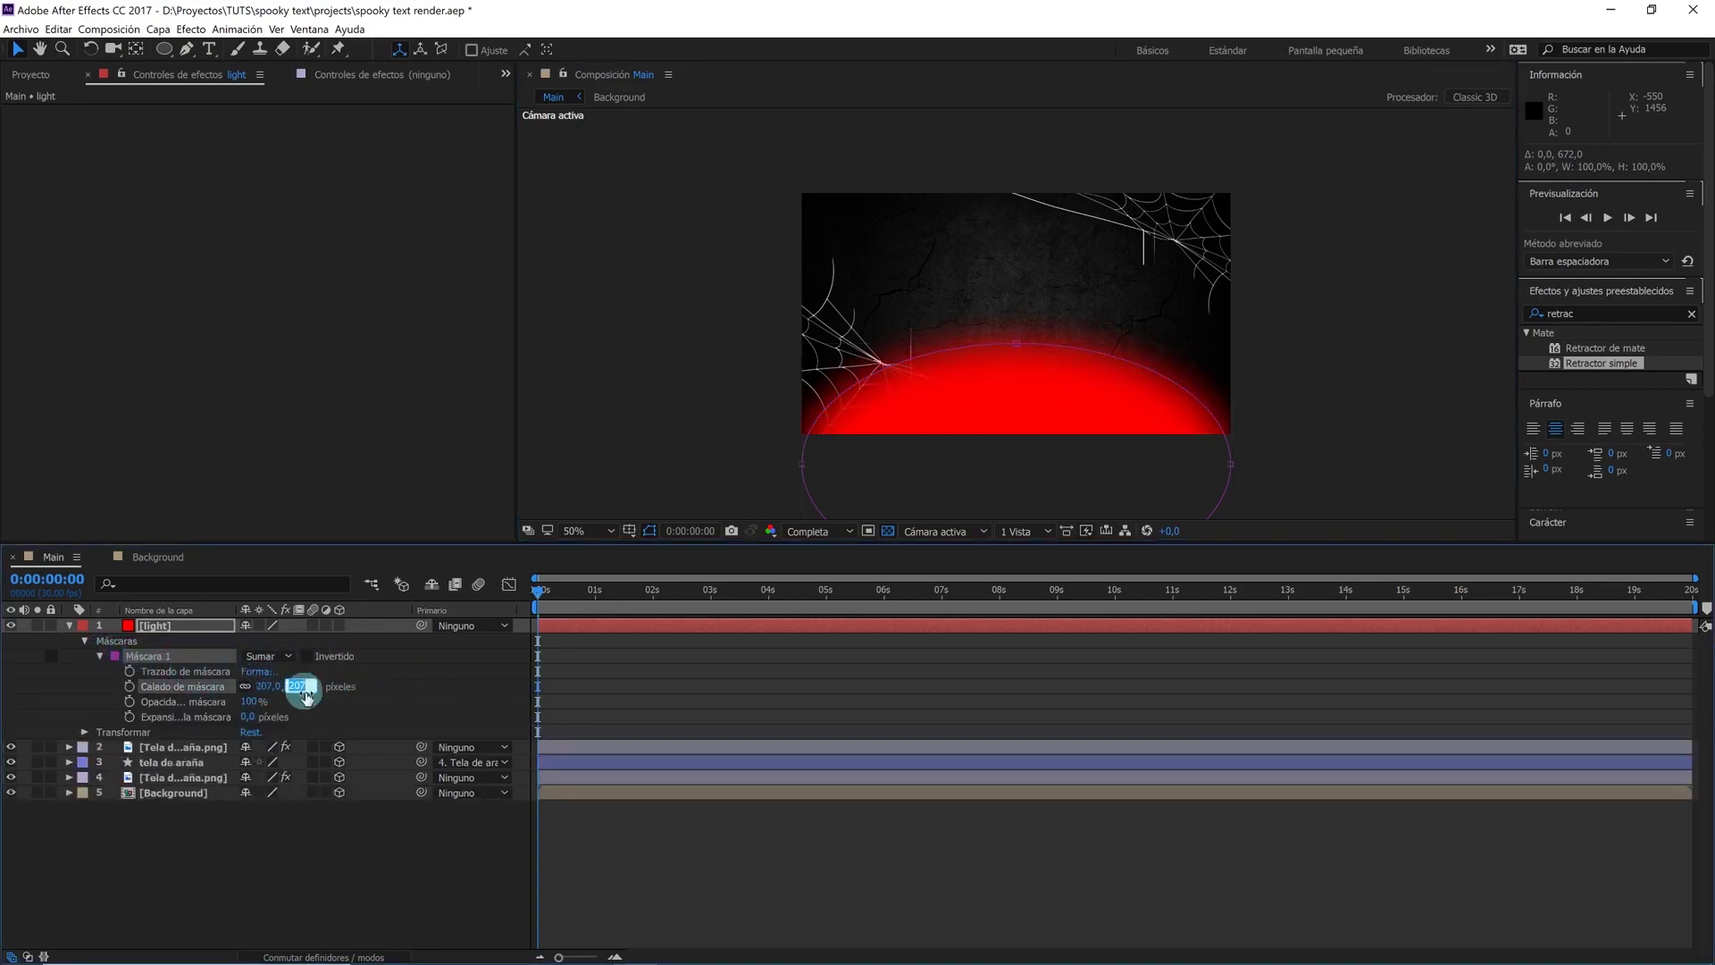
type("600")
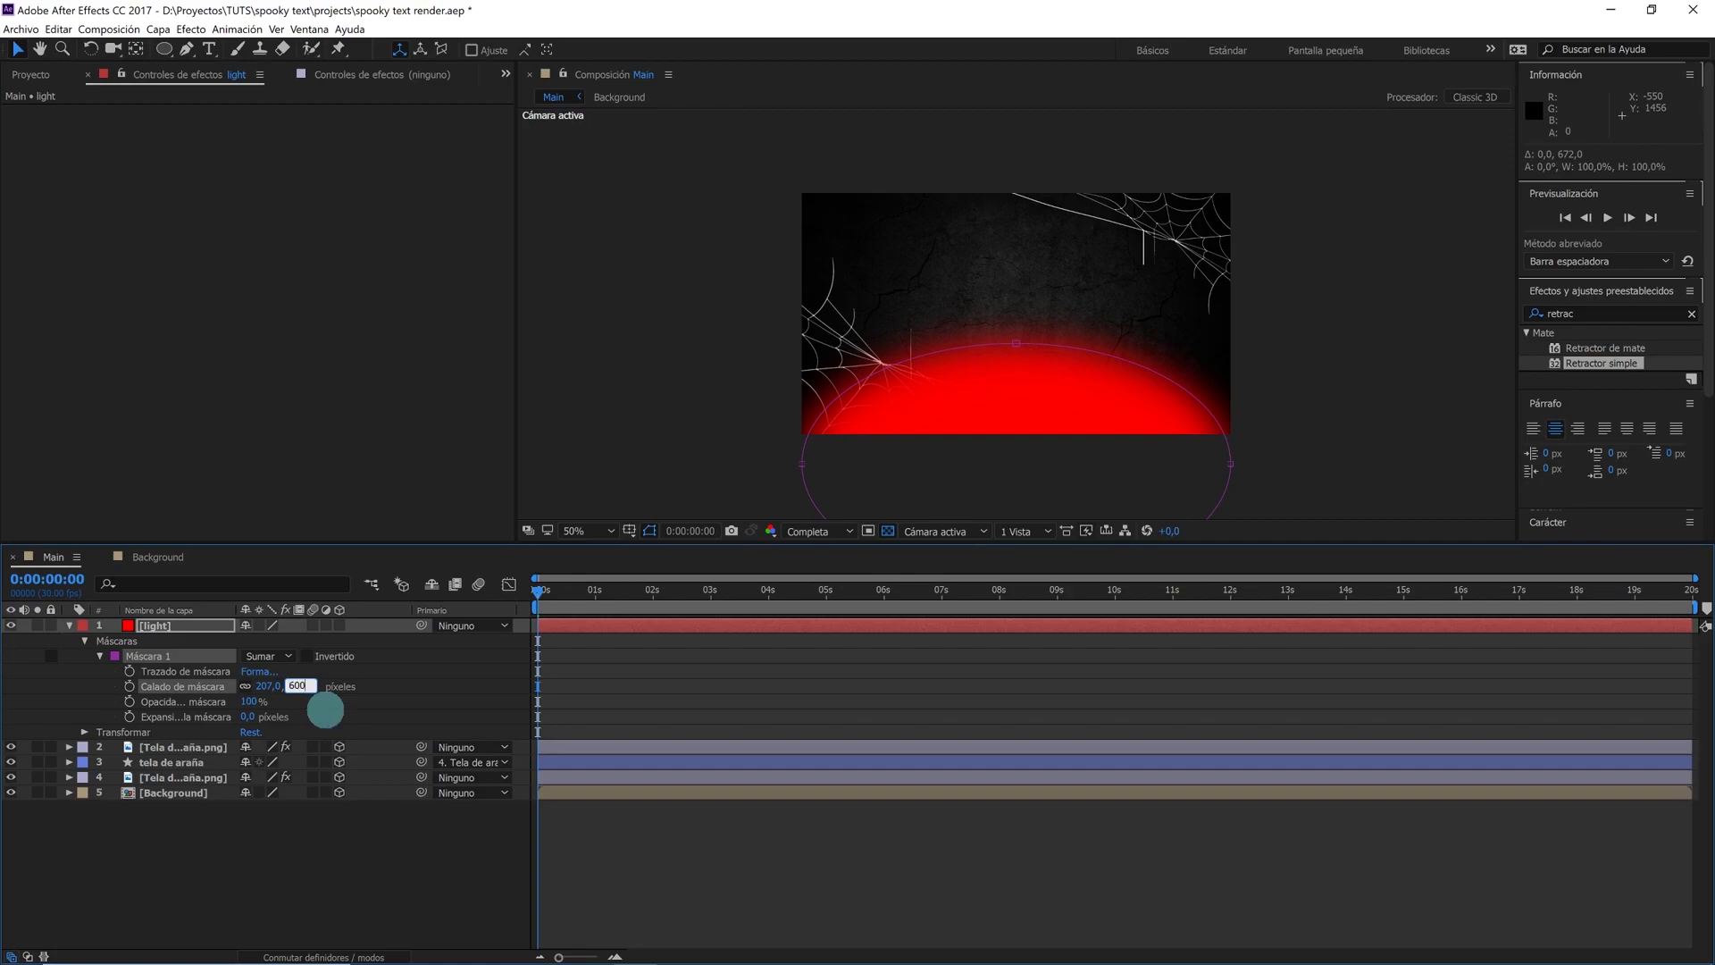
key("Return")
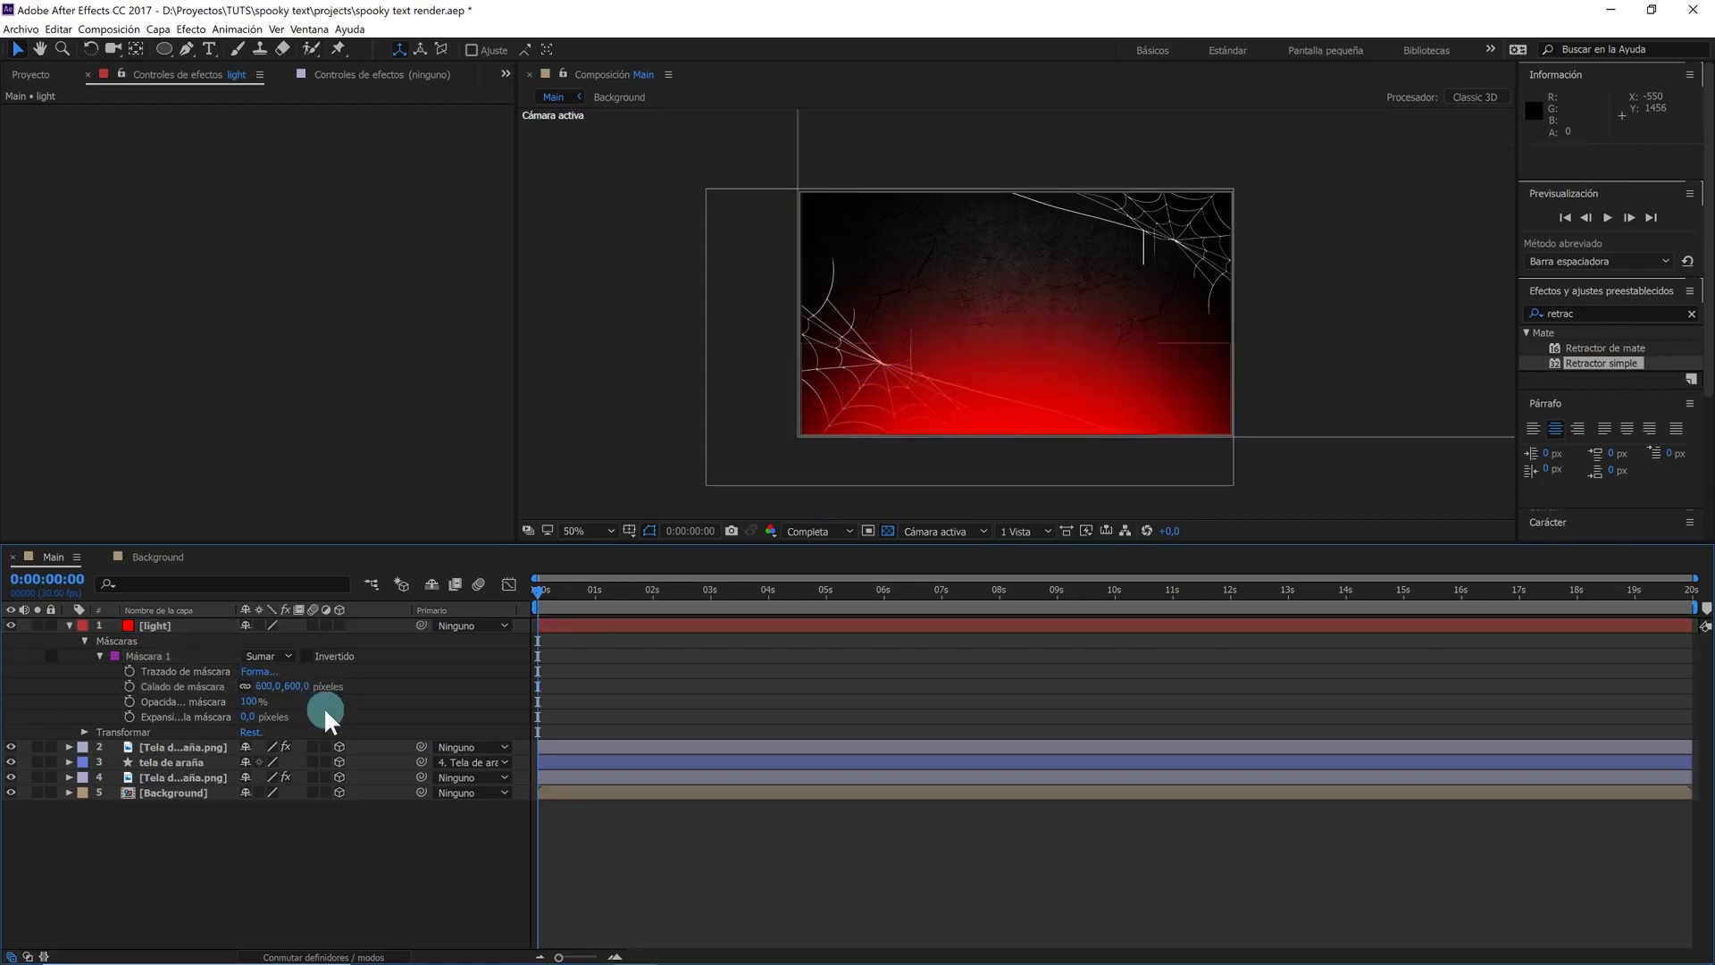
Set the light layer's opacity to 20%
left_click(173, 626)
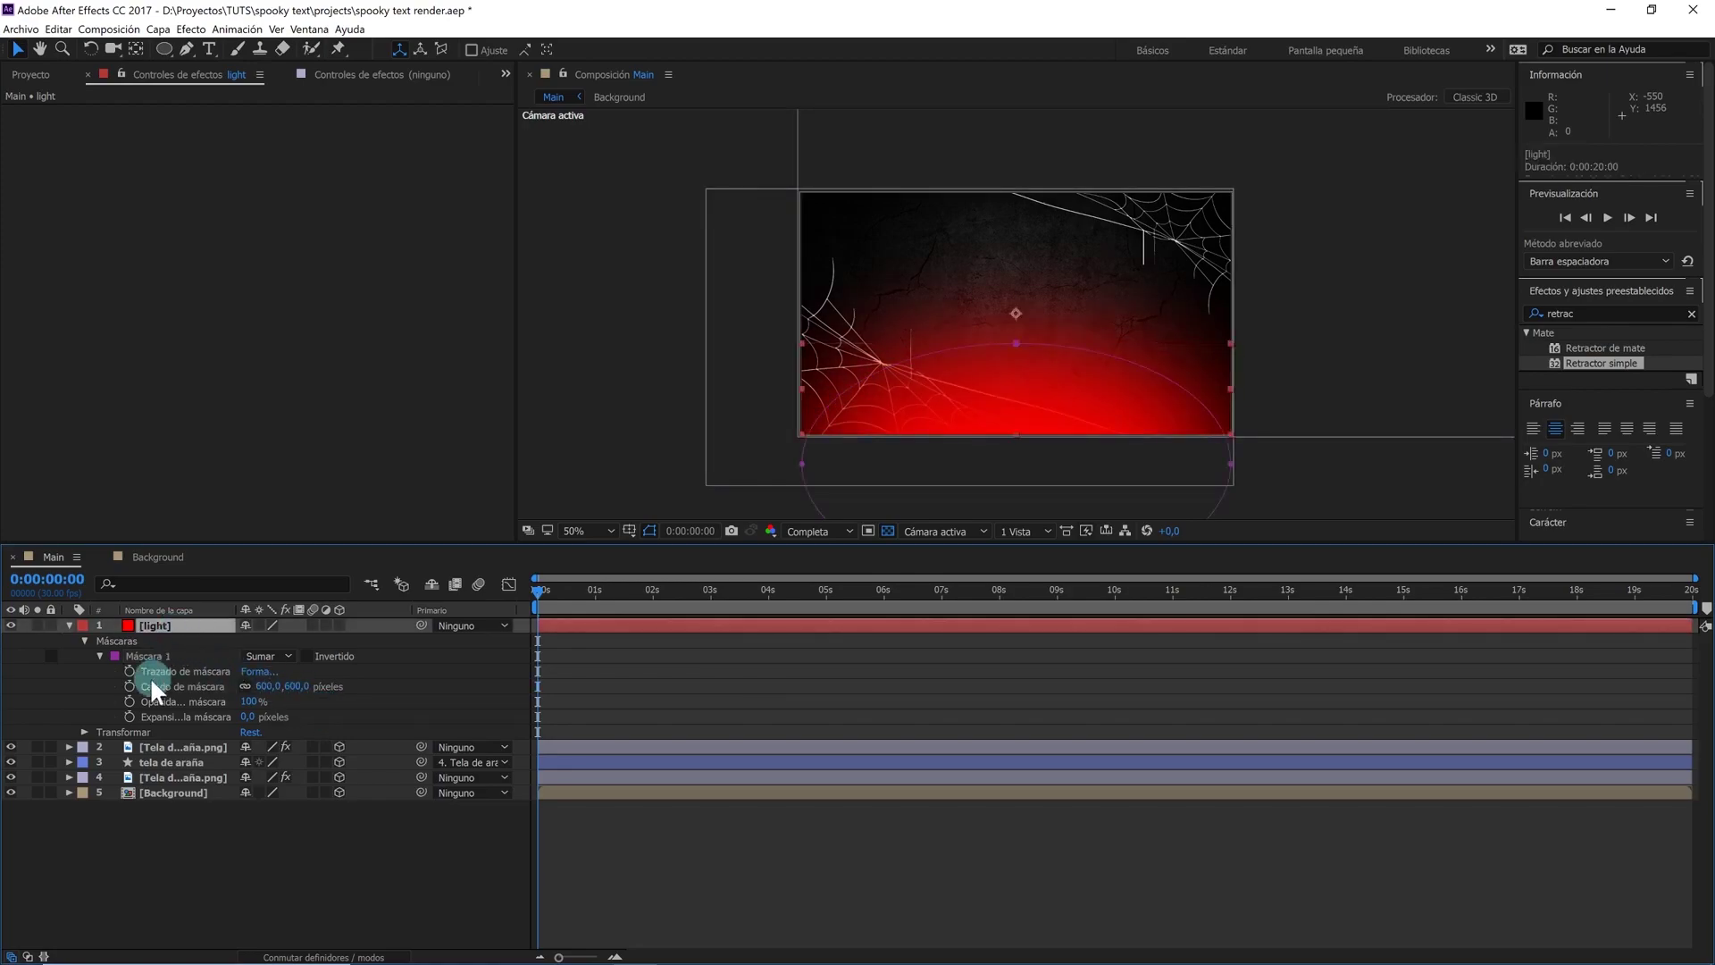
left_click(84, 731)
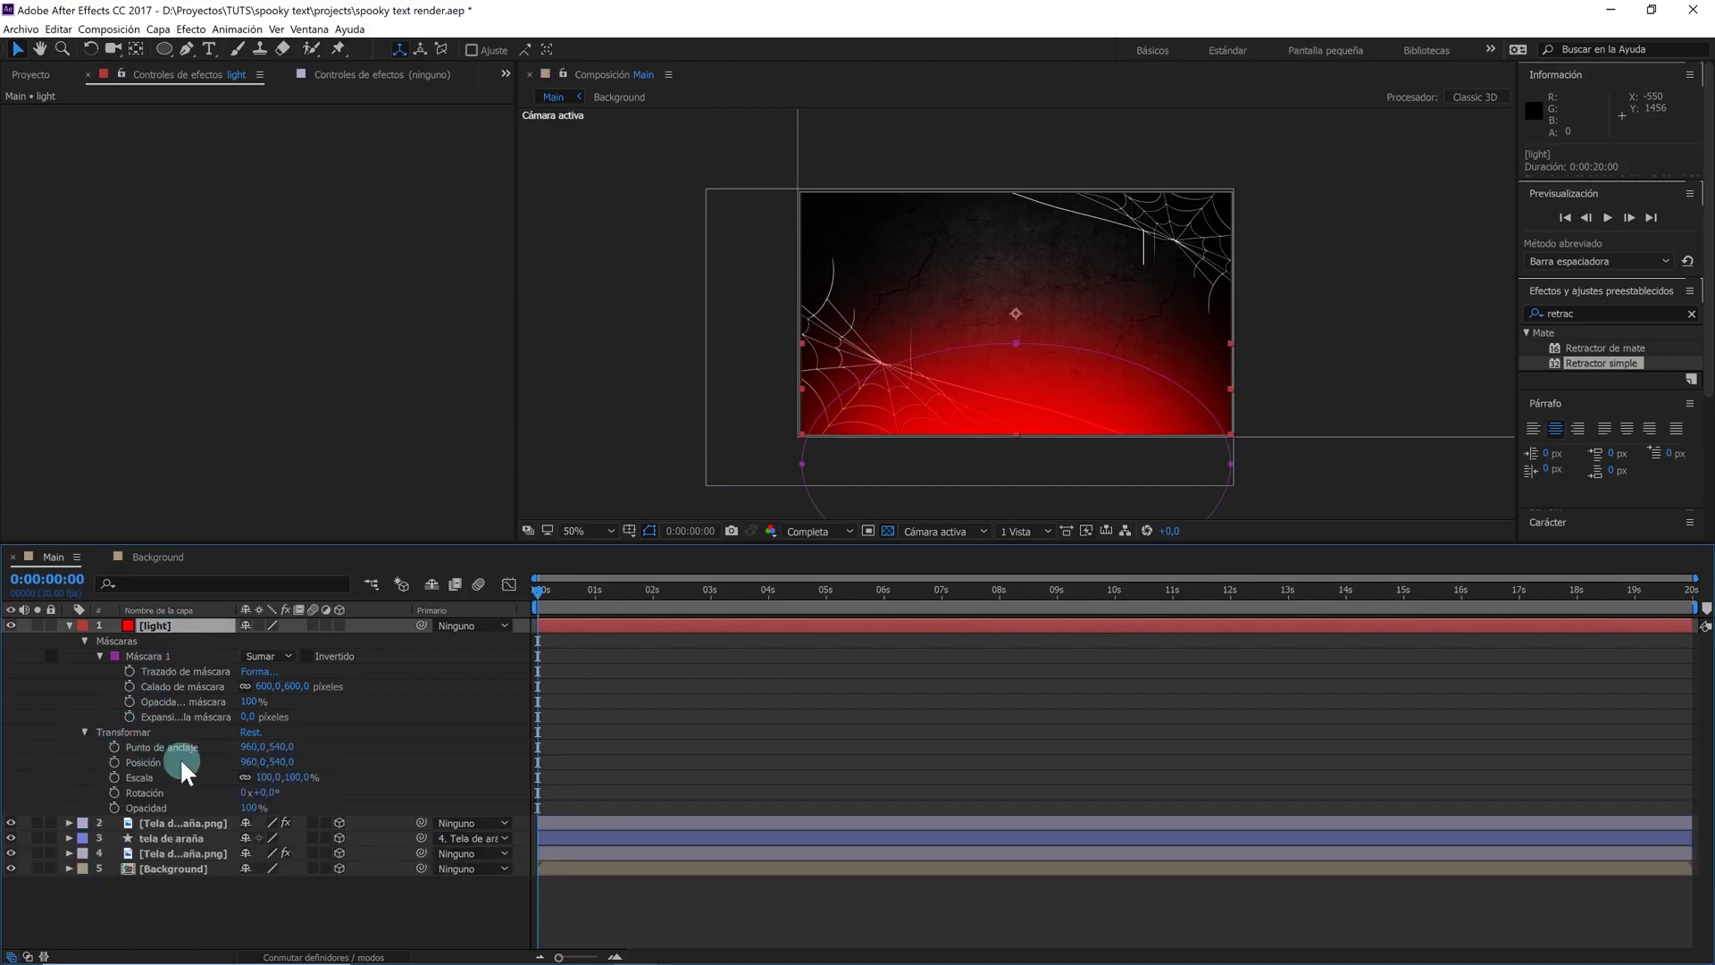
left_click(253, 807)
type("65")
key("Return")
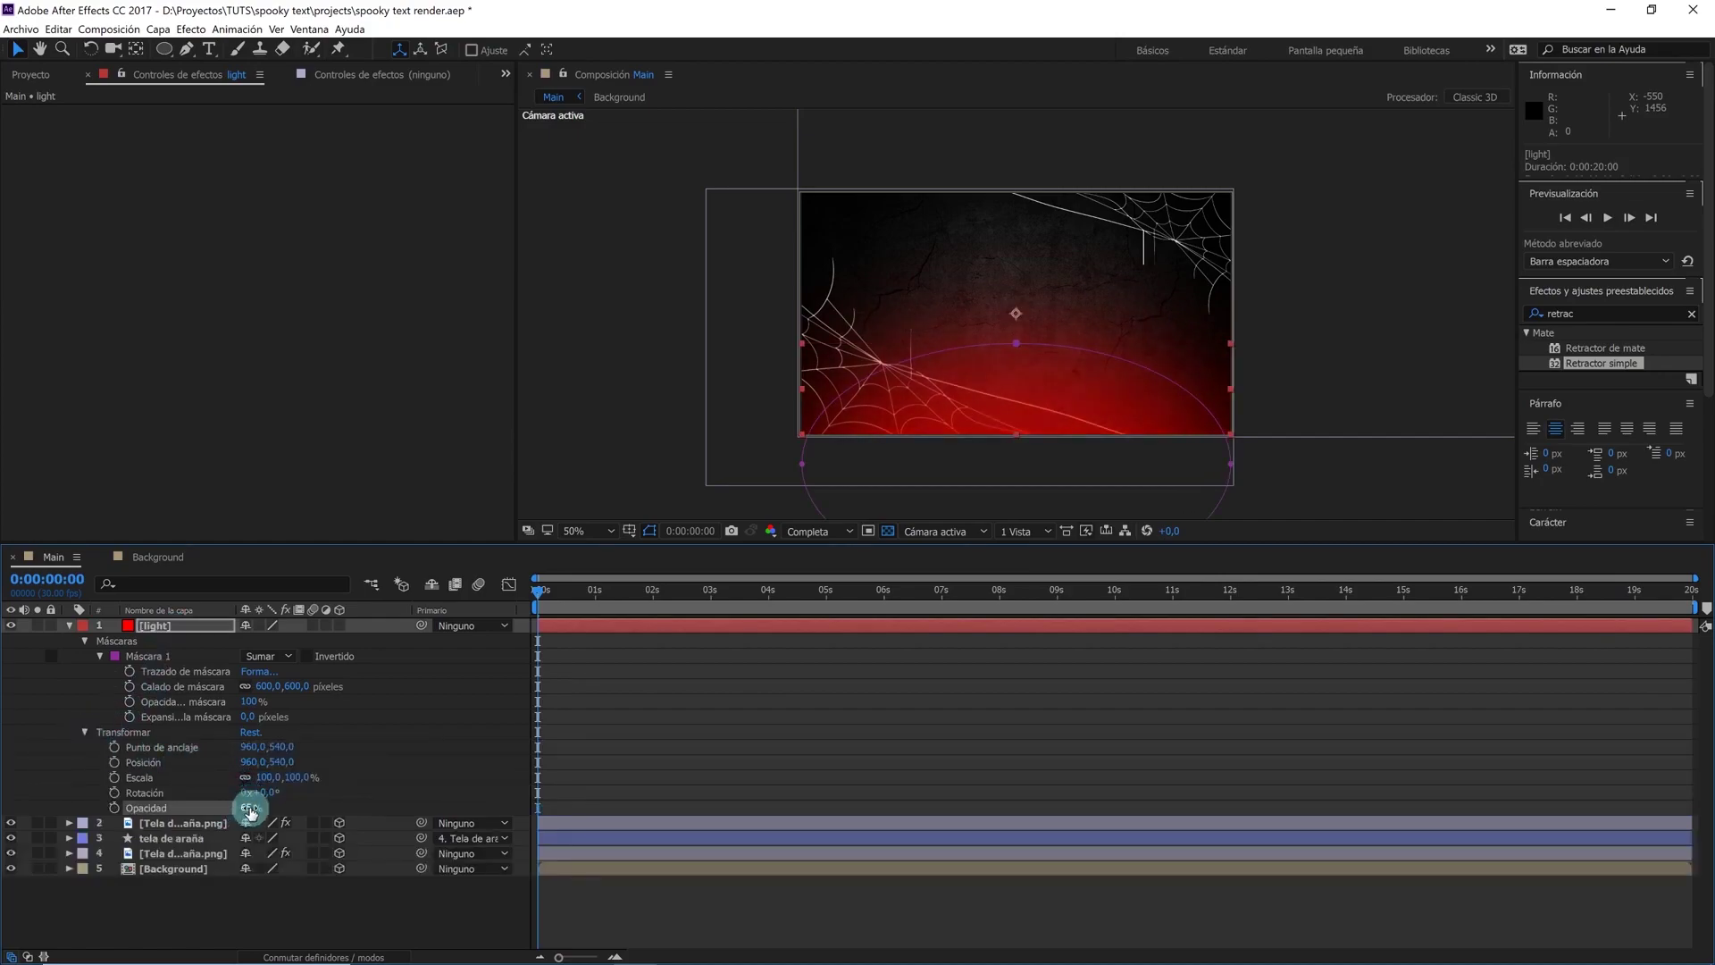
type("20")
key("Return")
Set the light layer's blend mode to Añadir (Add)
left_click(173, 627)
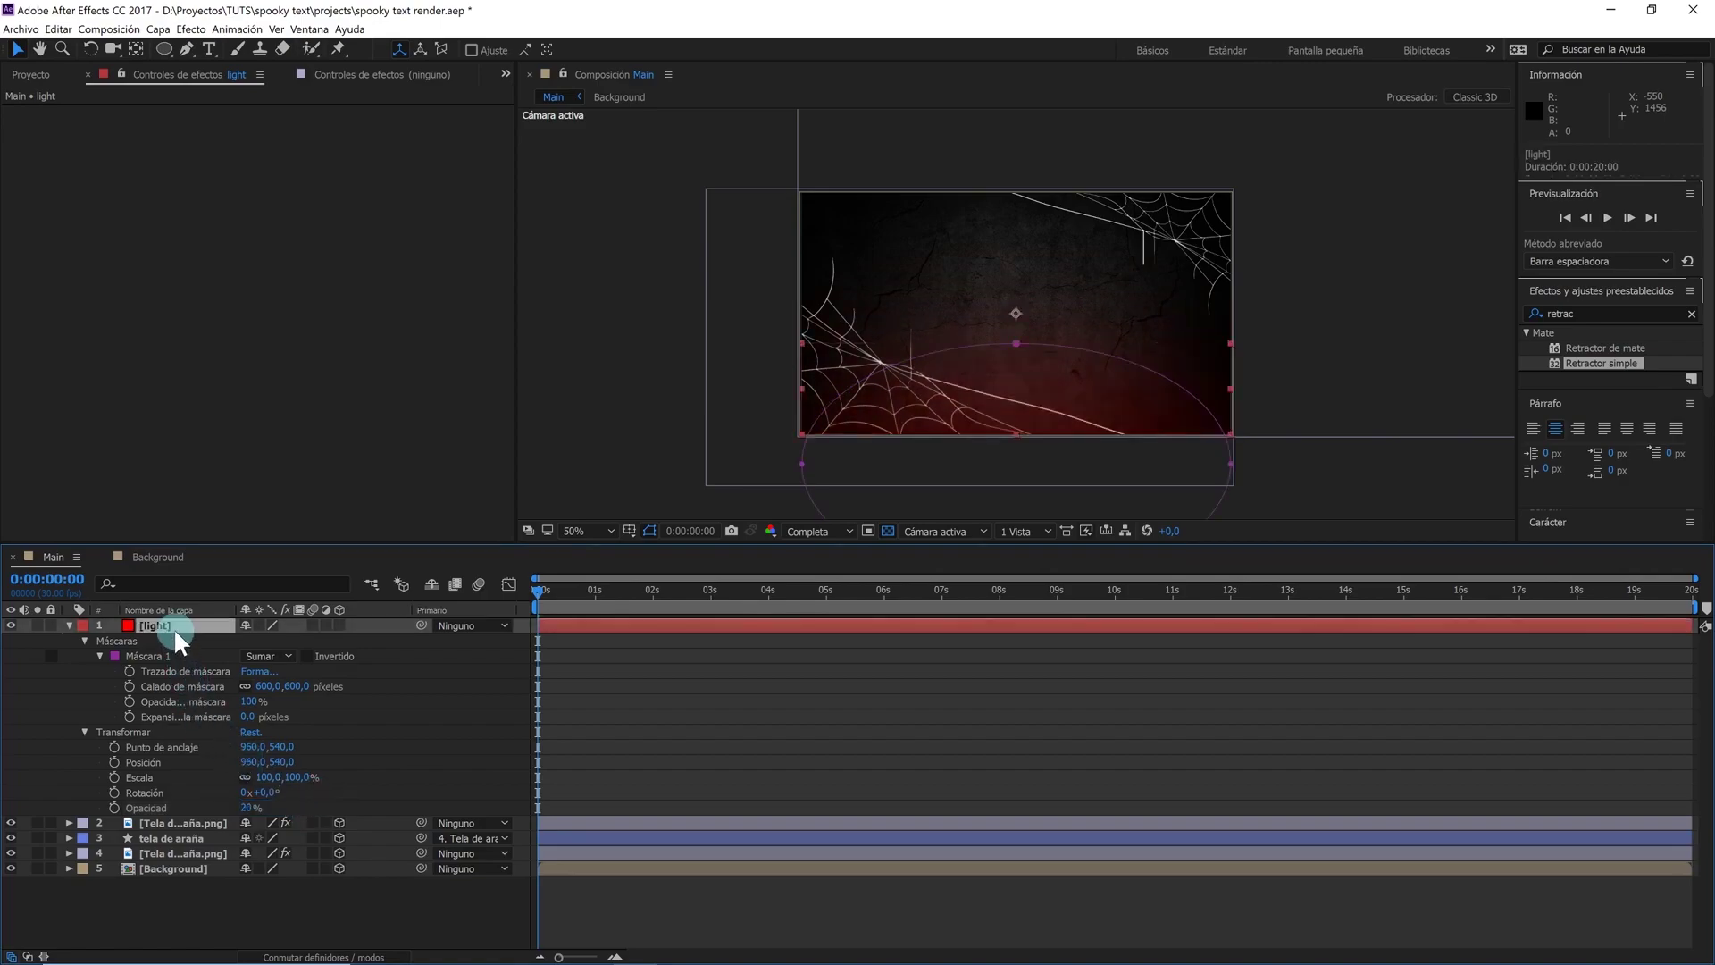
left_click(304, 955)
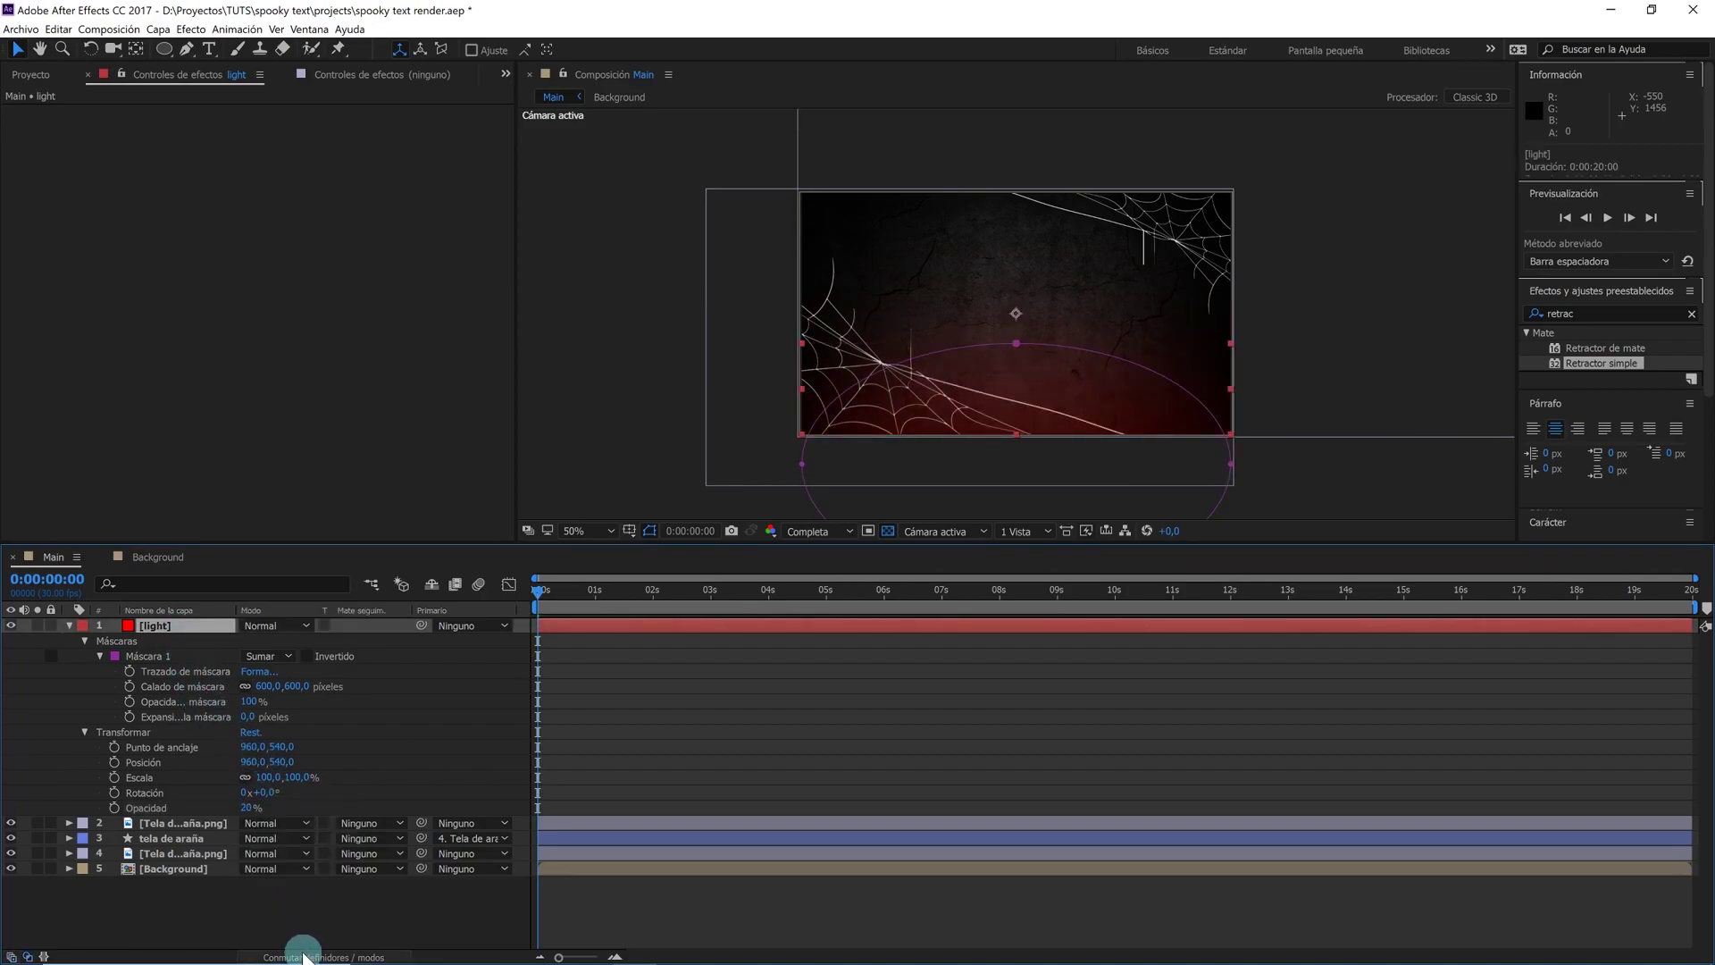
left_click(257, 626)
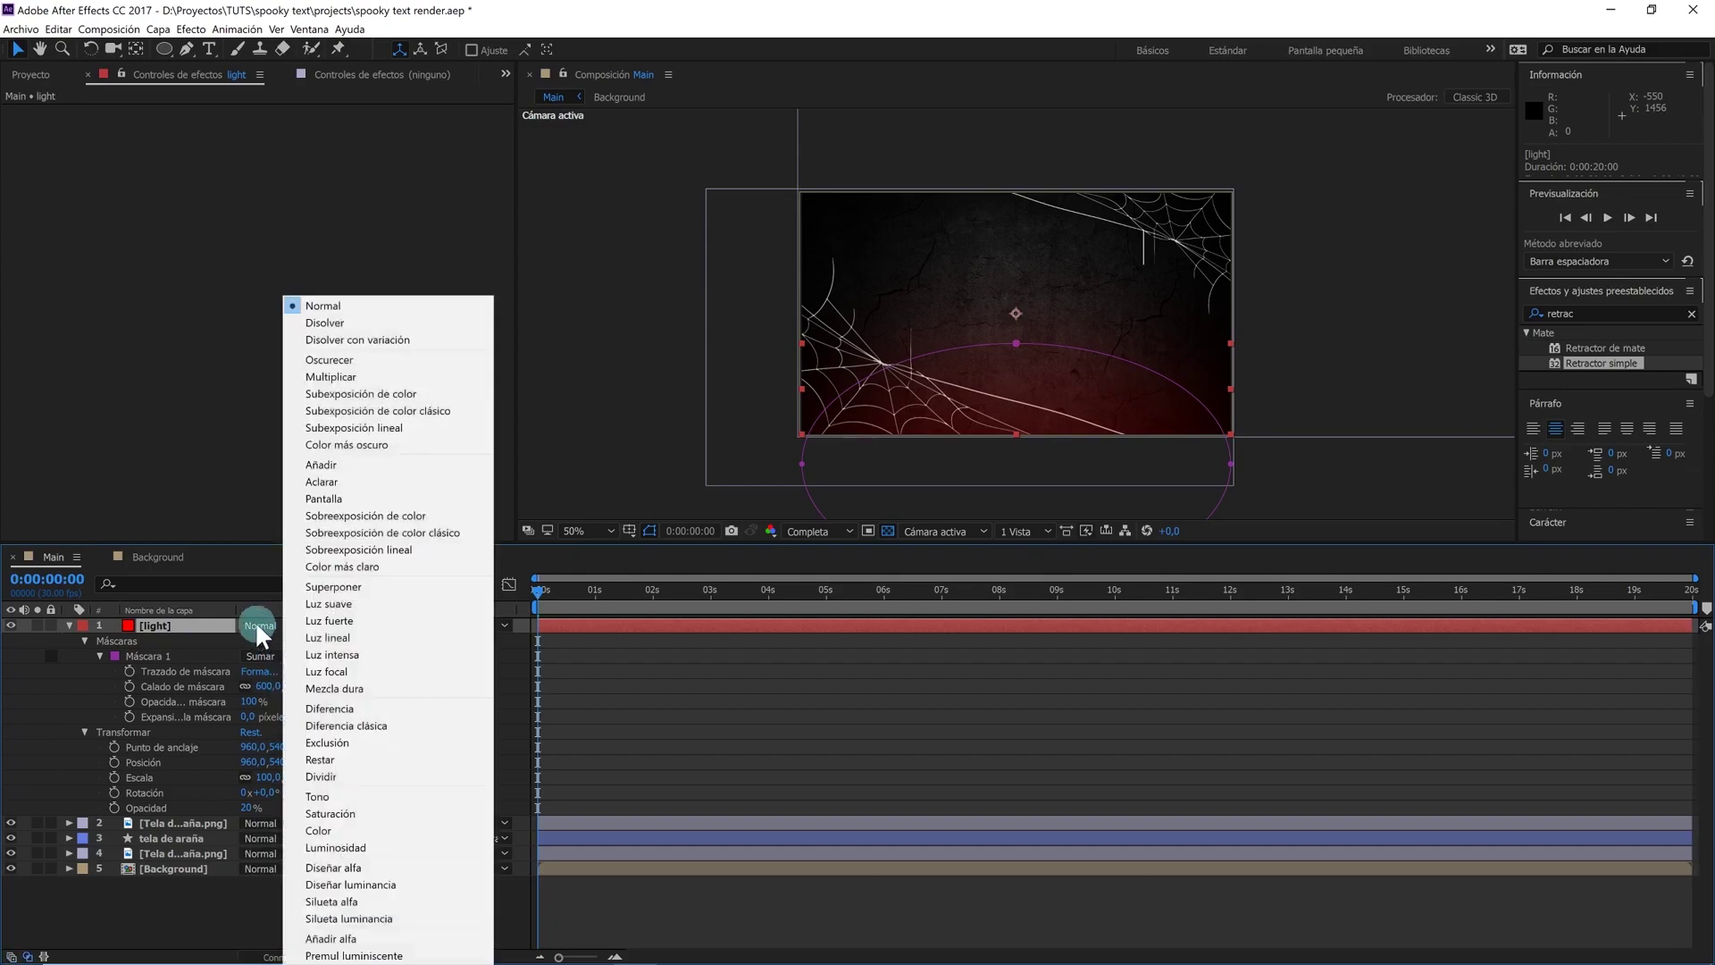
left_click(345, 466)
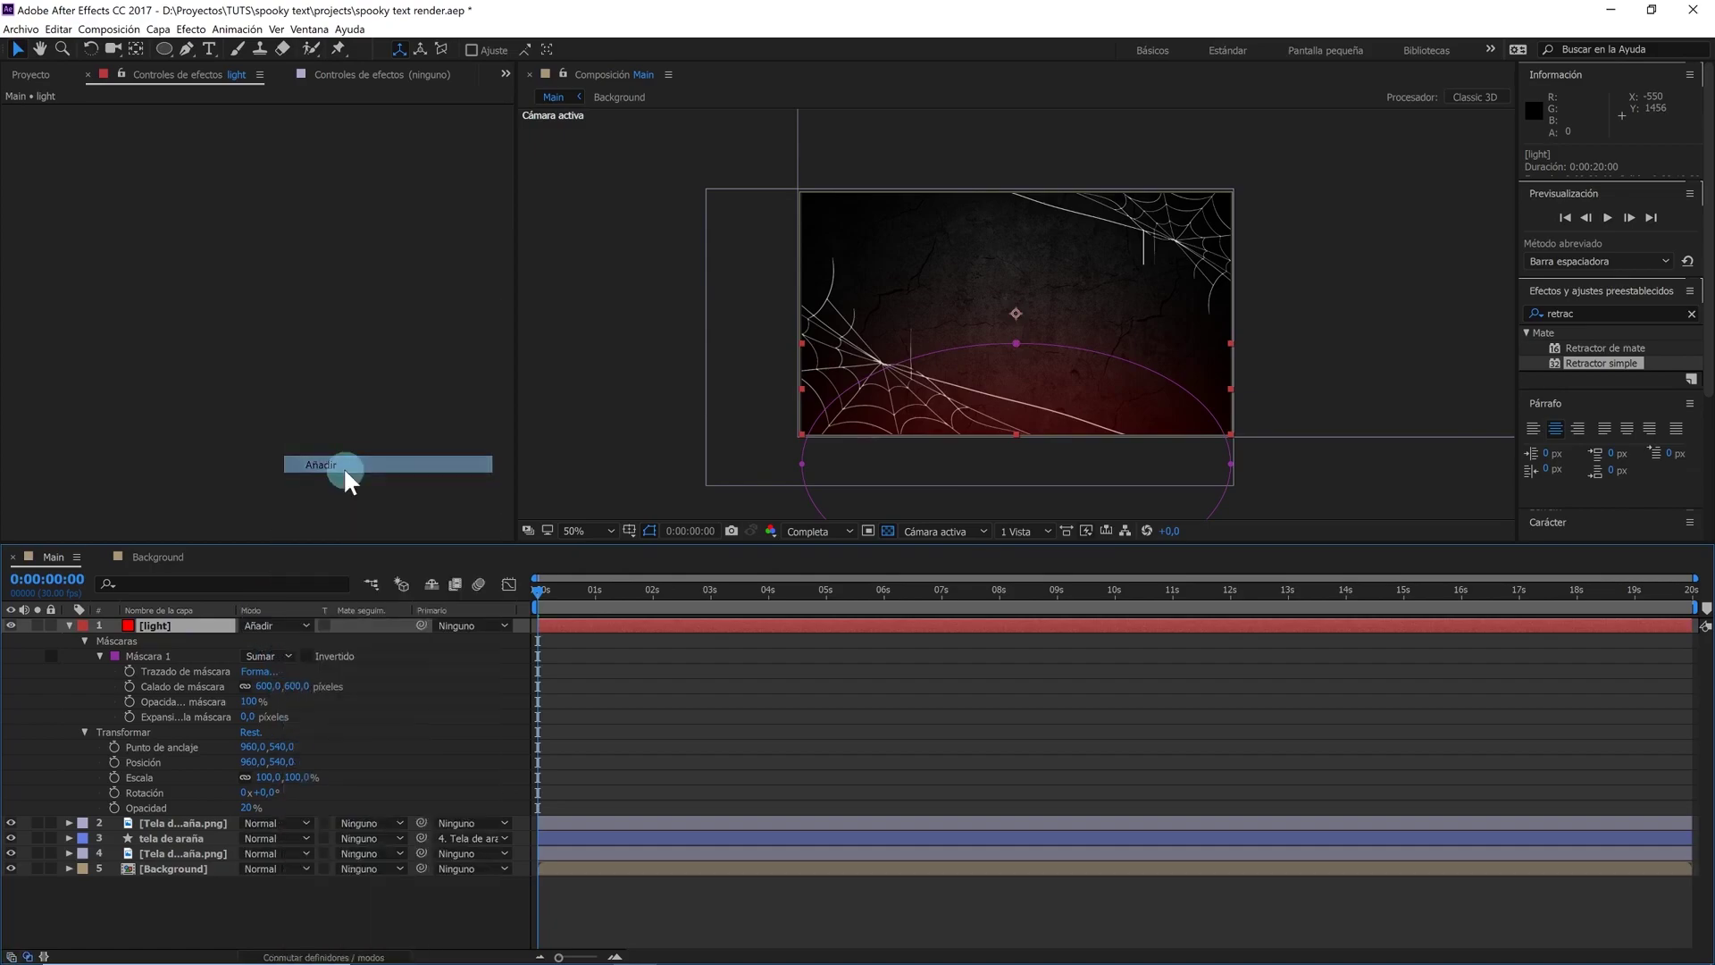
left_click(70, 625)
left_click(290, 739)
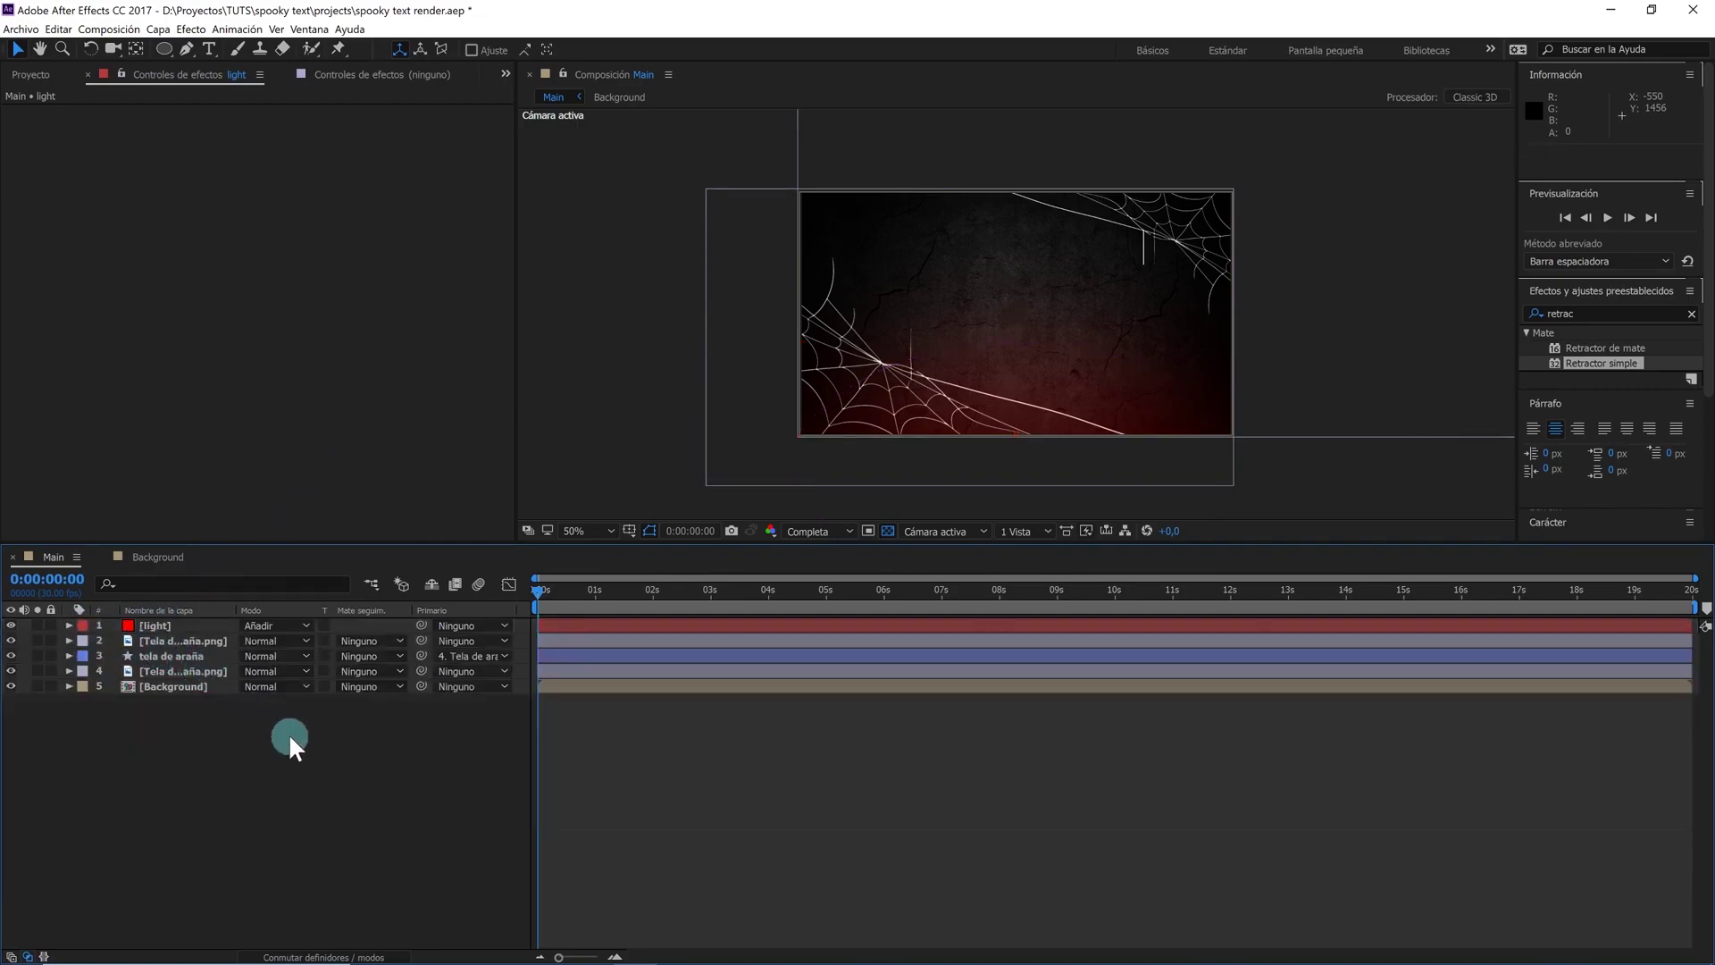
left_click(504, 74)
Add Particulas.mov below the light layer, preview at 0:00:03:03, and blend it in Añadir mode
left_click(527, 95)
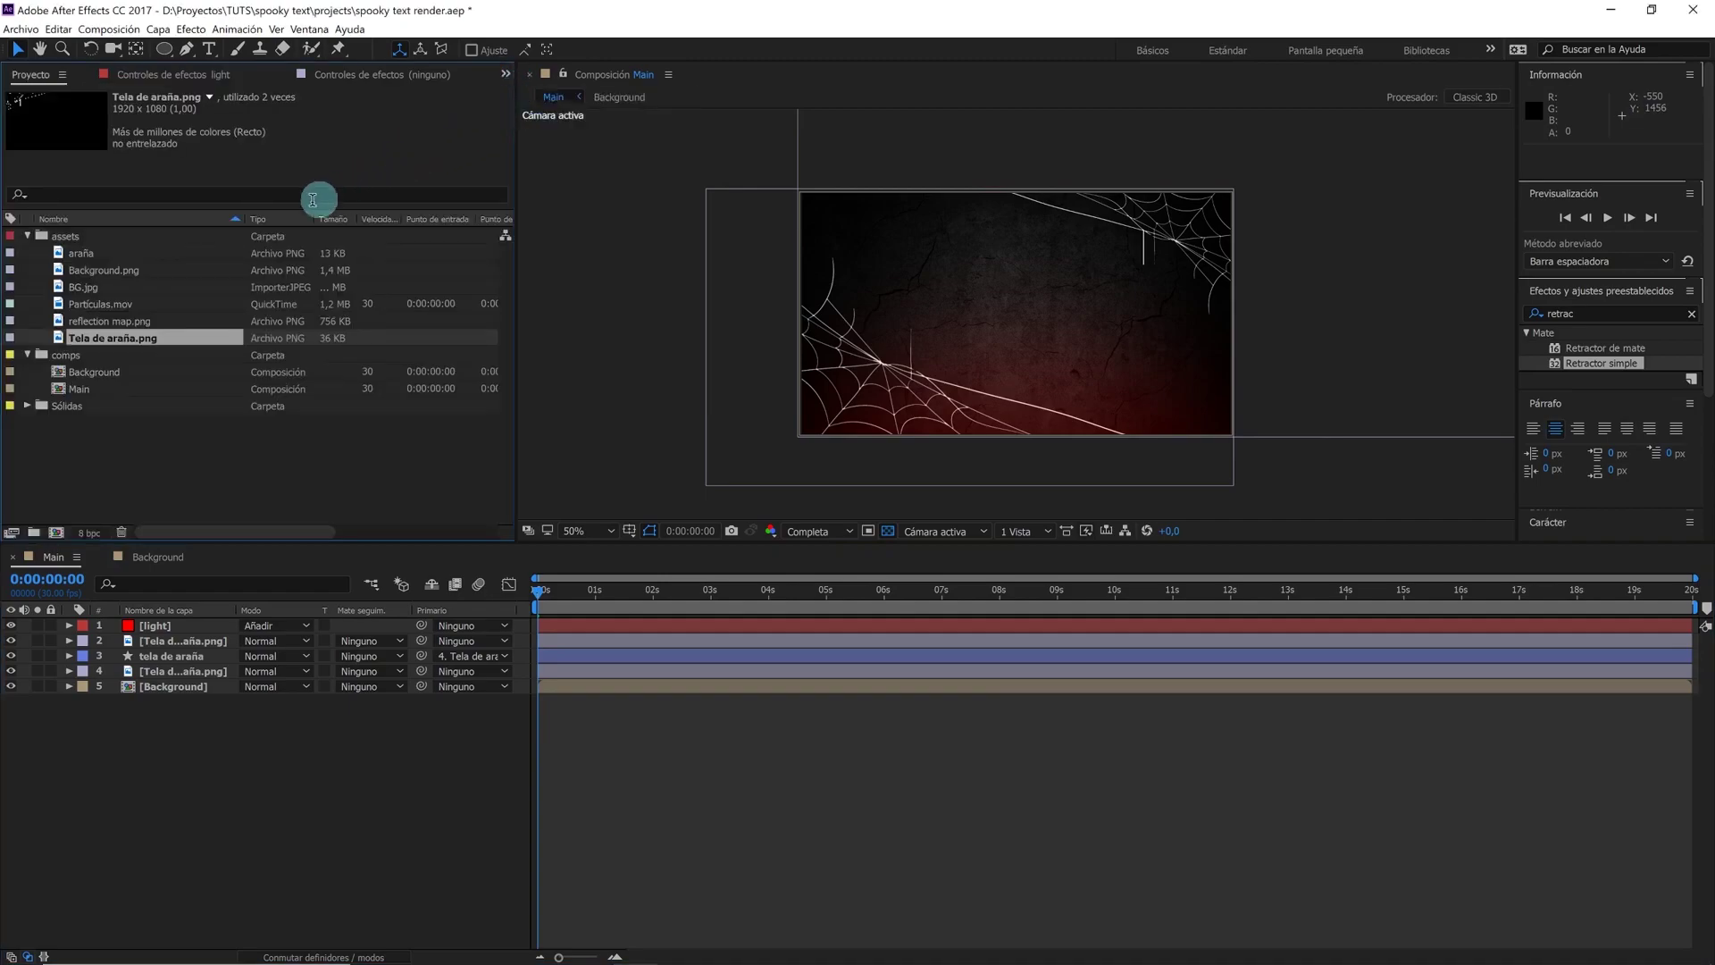
left_click(113, 302)
left_click_drag(111, 297, 148, 636)
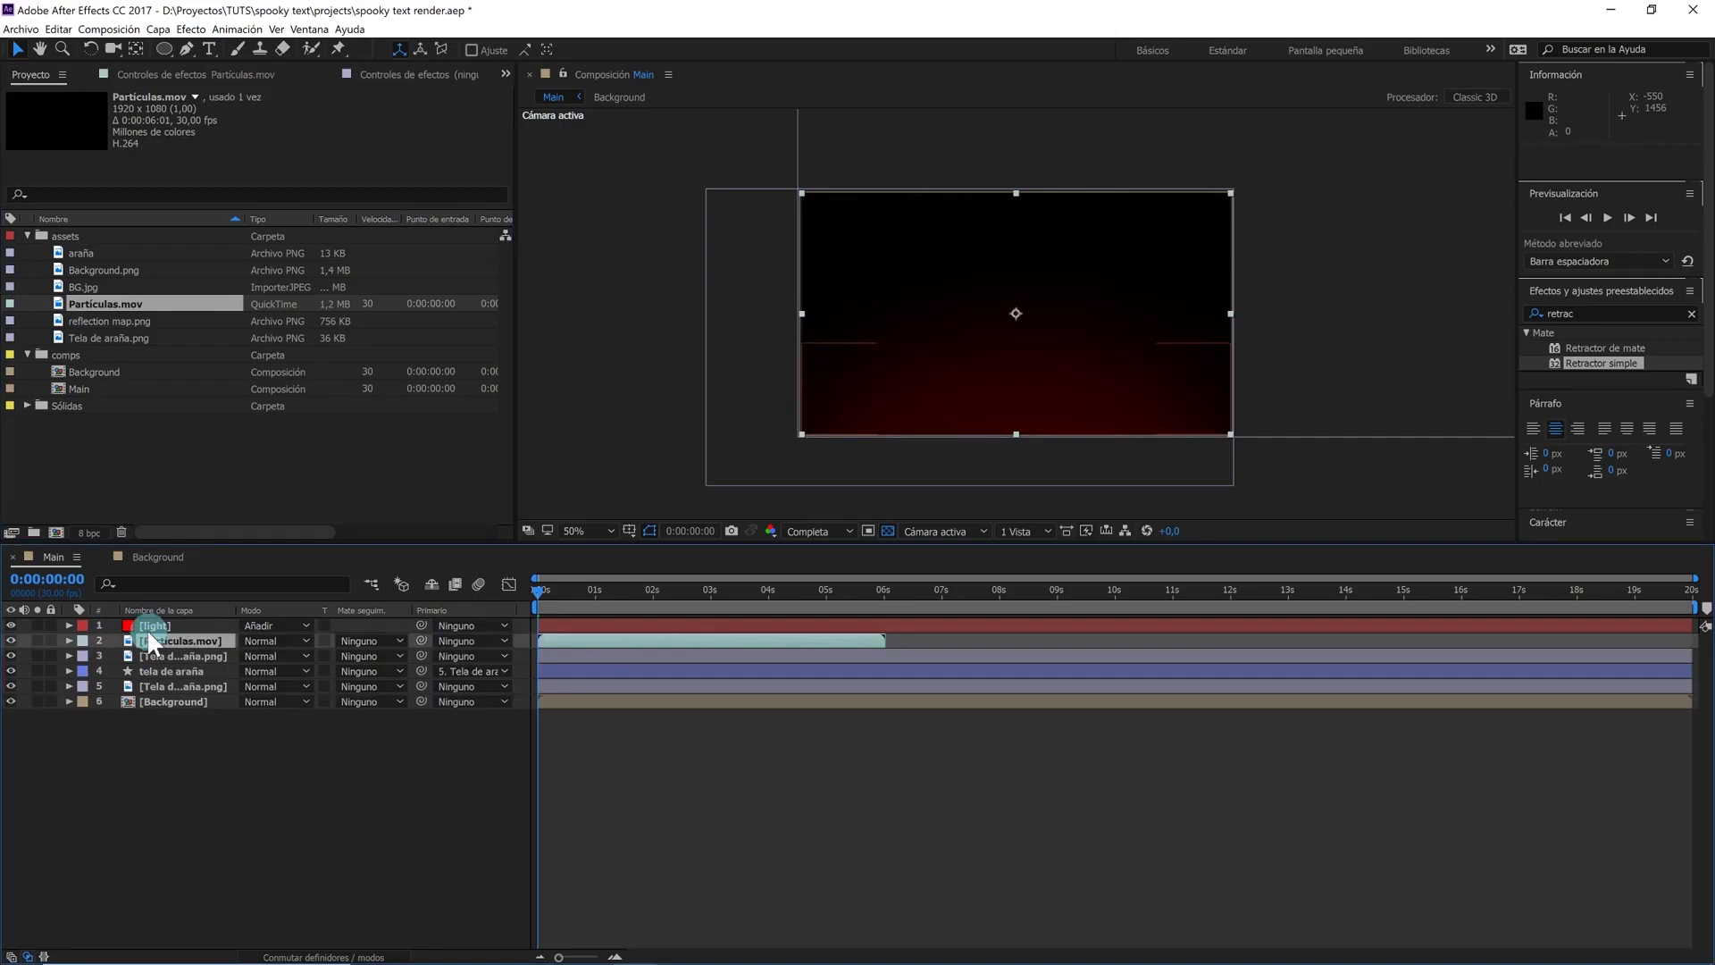
left_click_drag(585, 591, 716, 595)
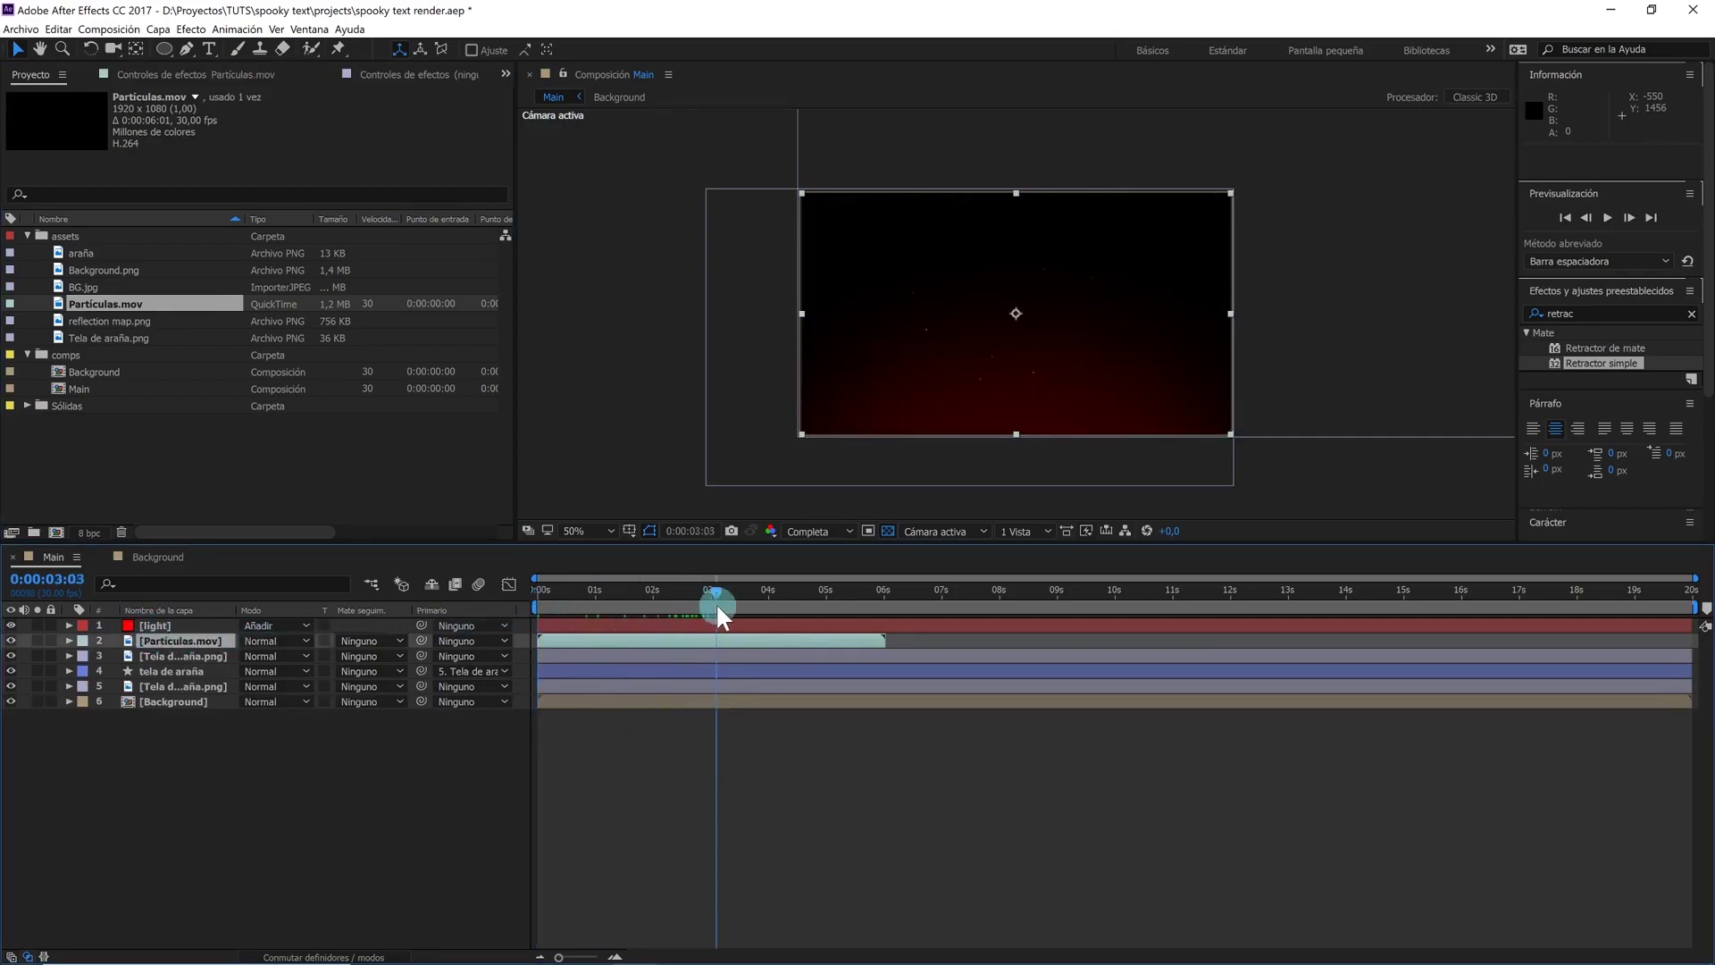
left_click(293, 640)
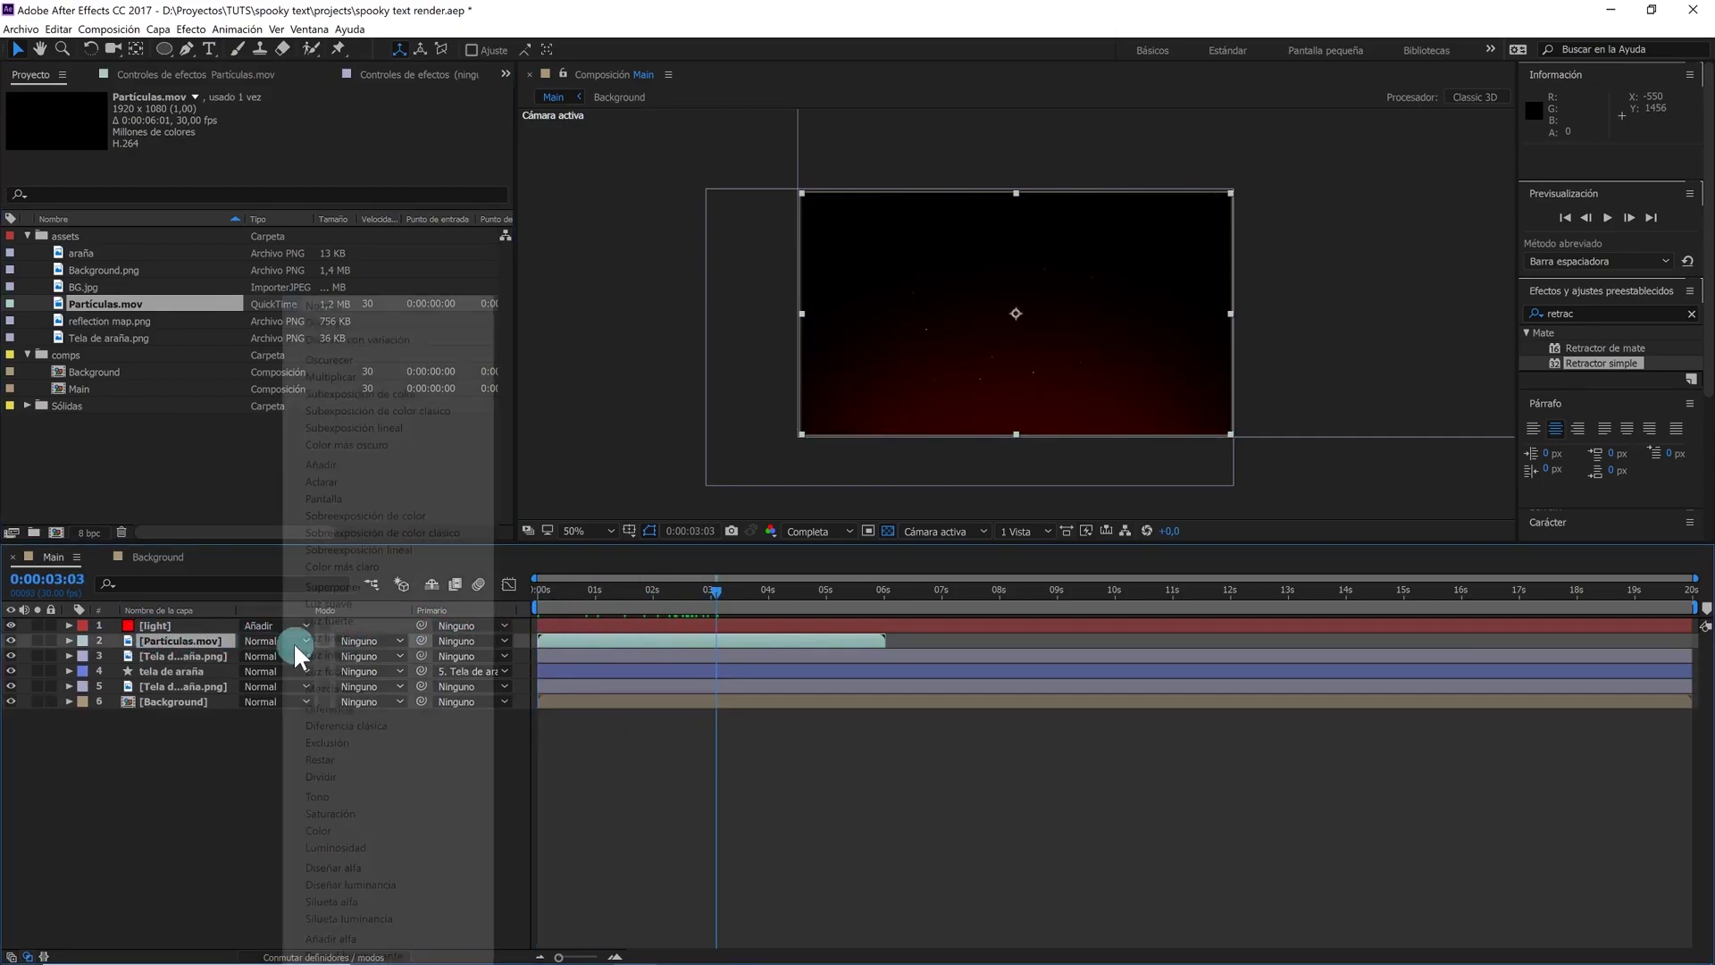
left_click(347, 466)
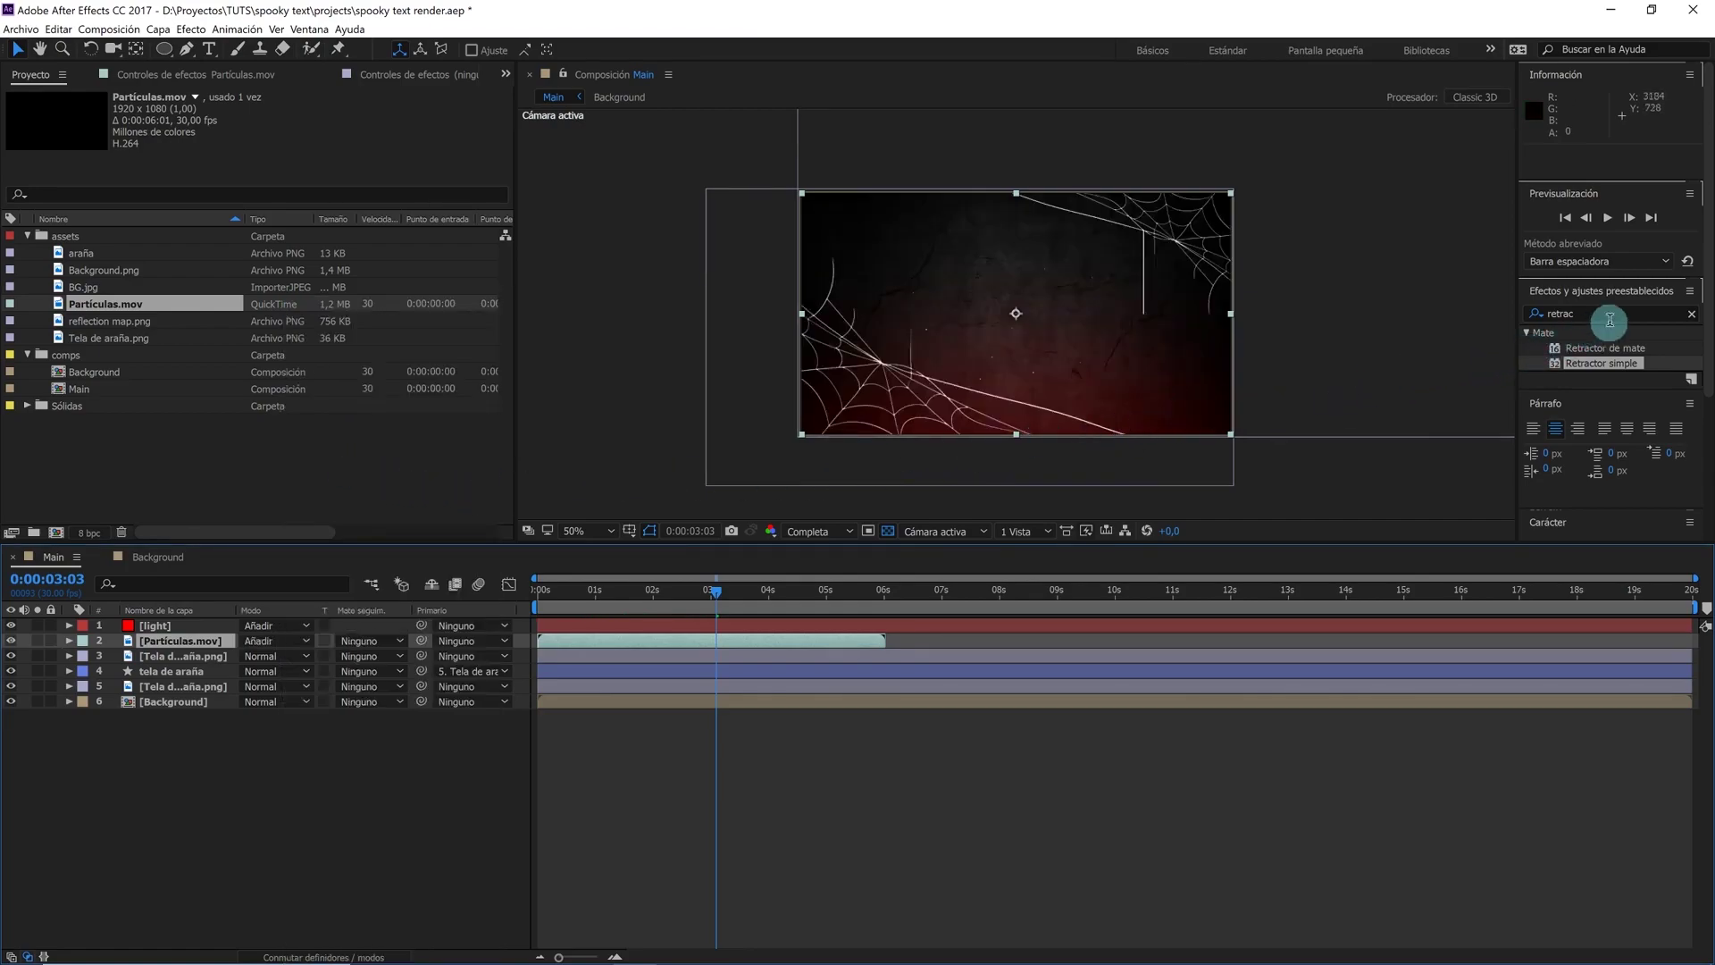
left_click(1572, 314)
Apply the Teñir effect to Particulas.mov and map white to red FF0505
type("teñir")
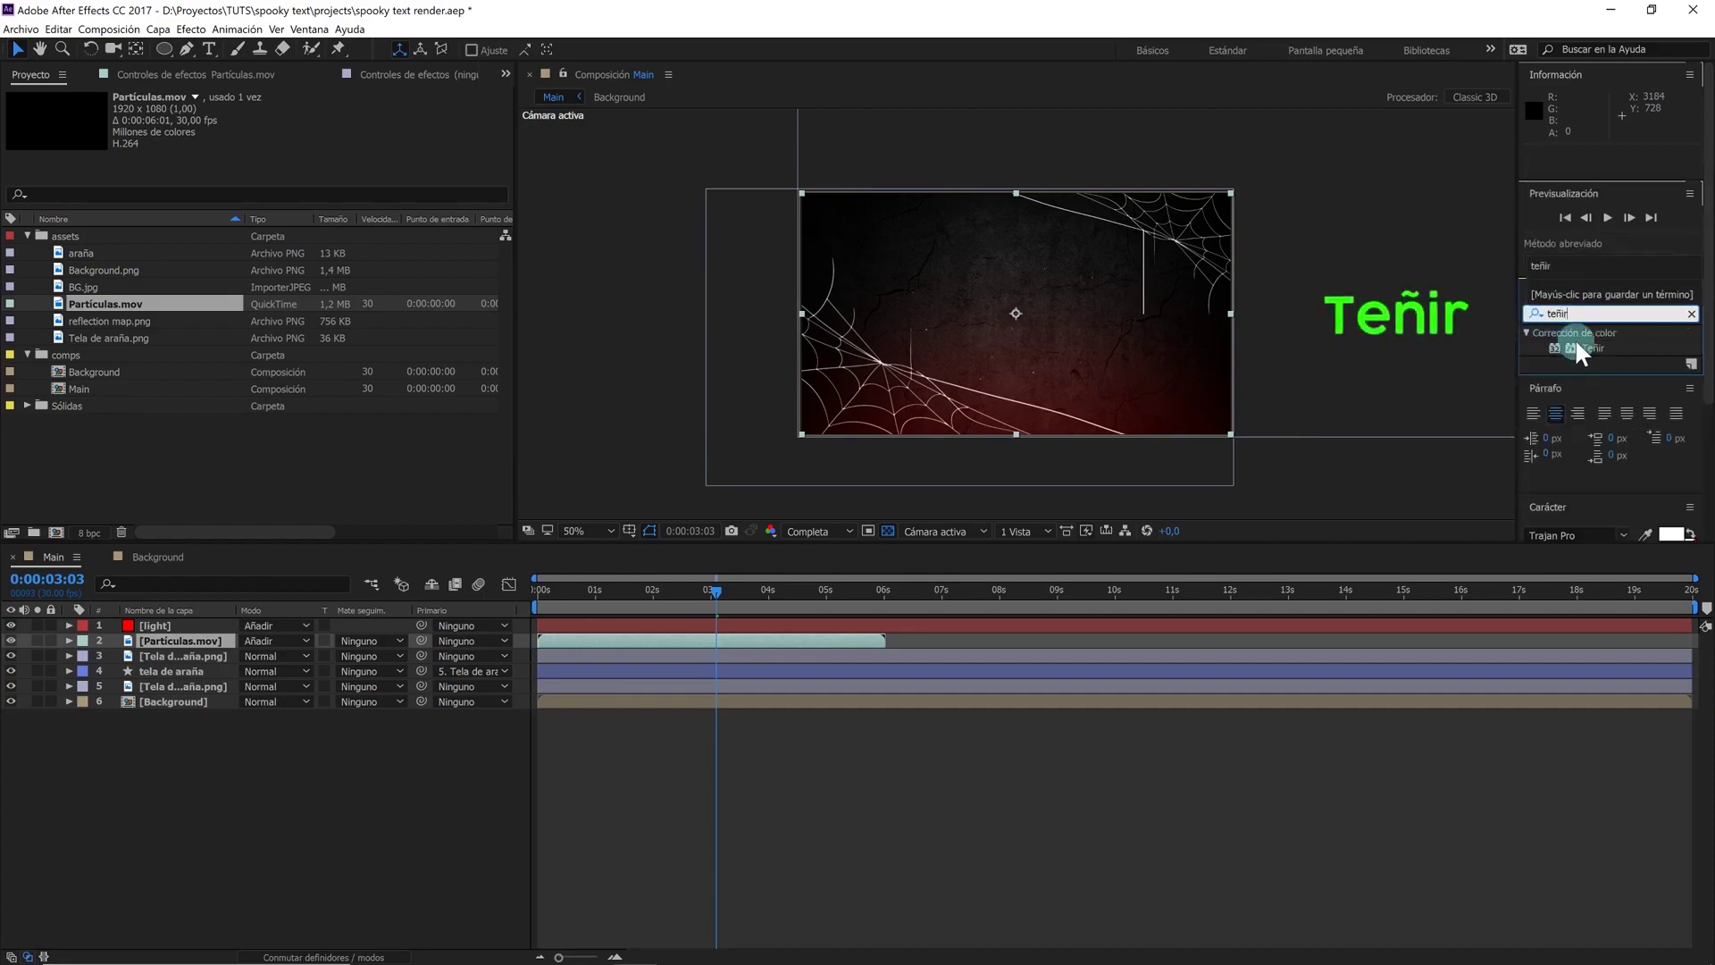
left_click(1595, 338)
left_click_drag(1594, 339, 228, 641)
key("slash")
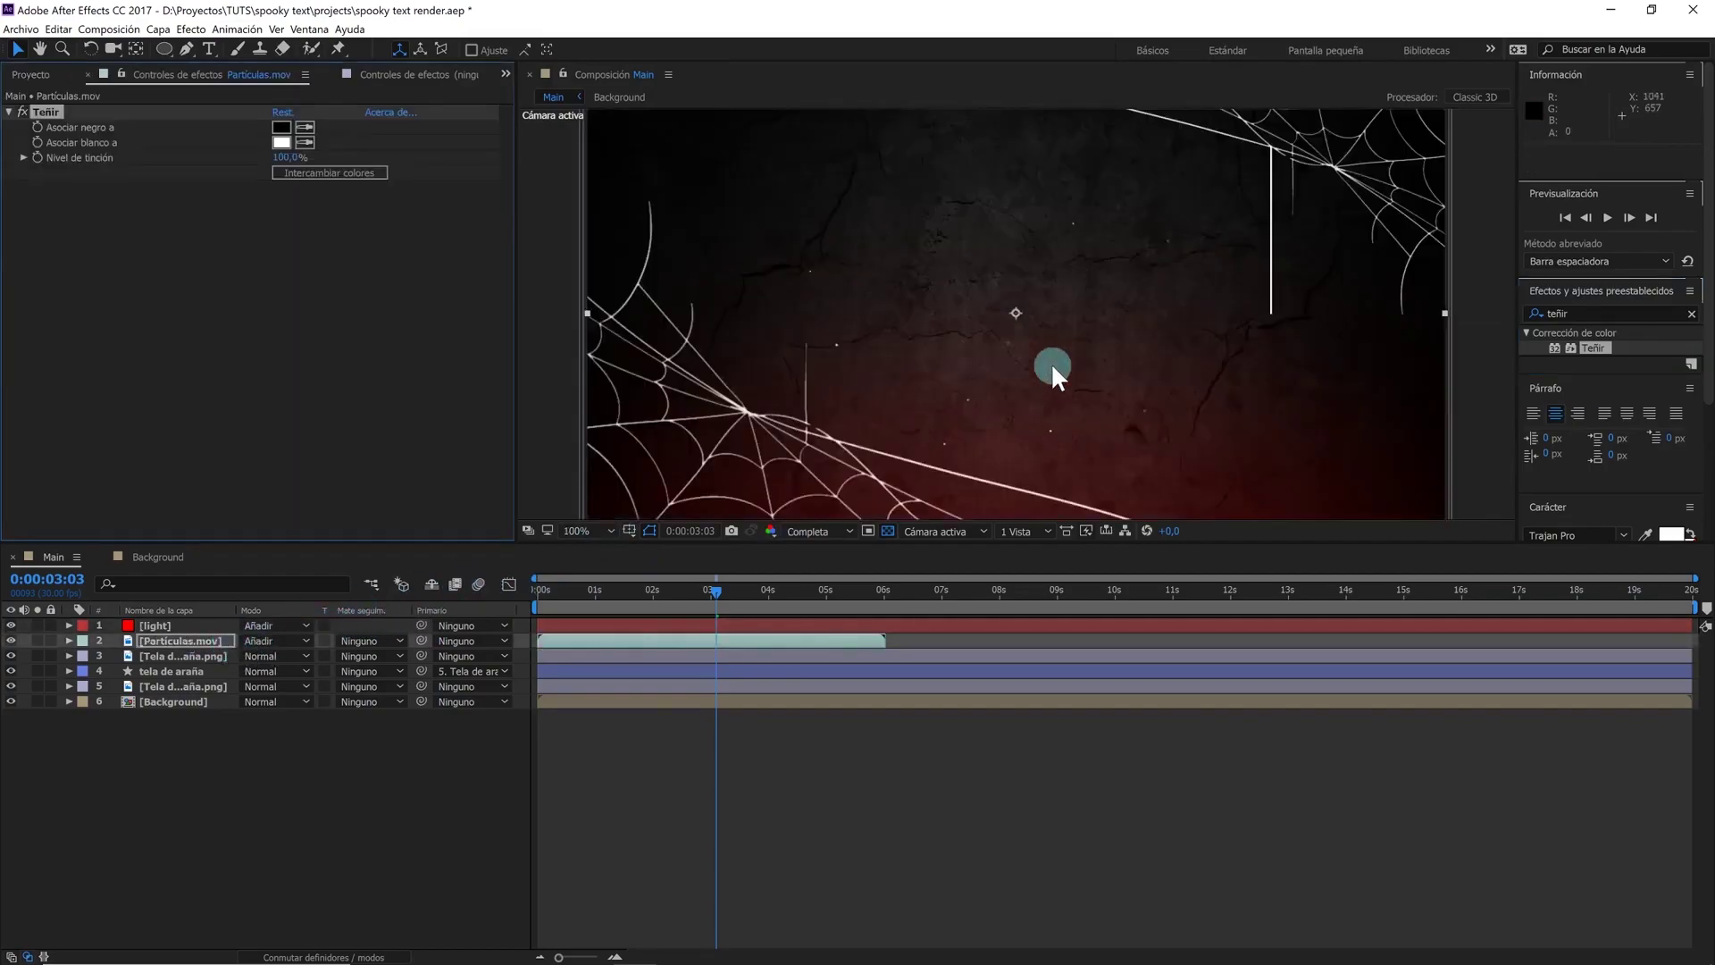
left_click(282, 142)
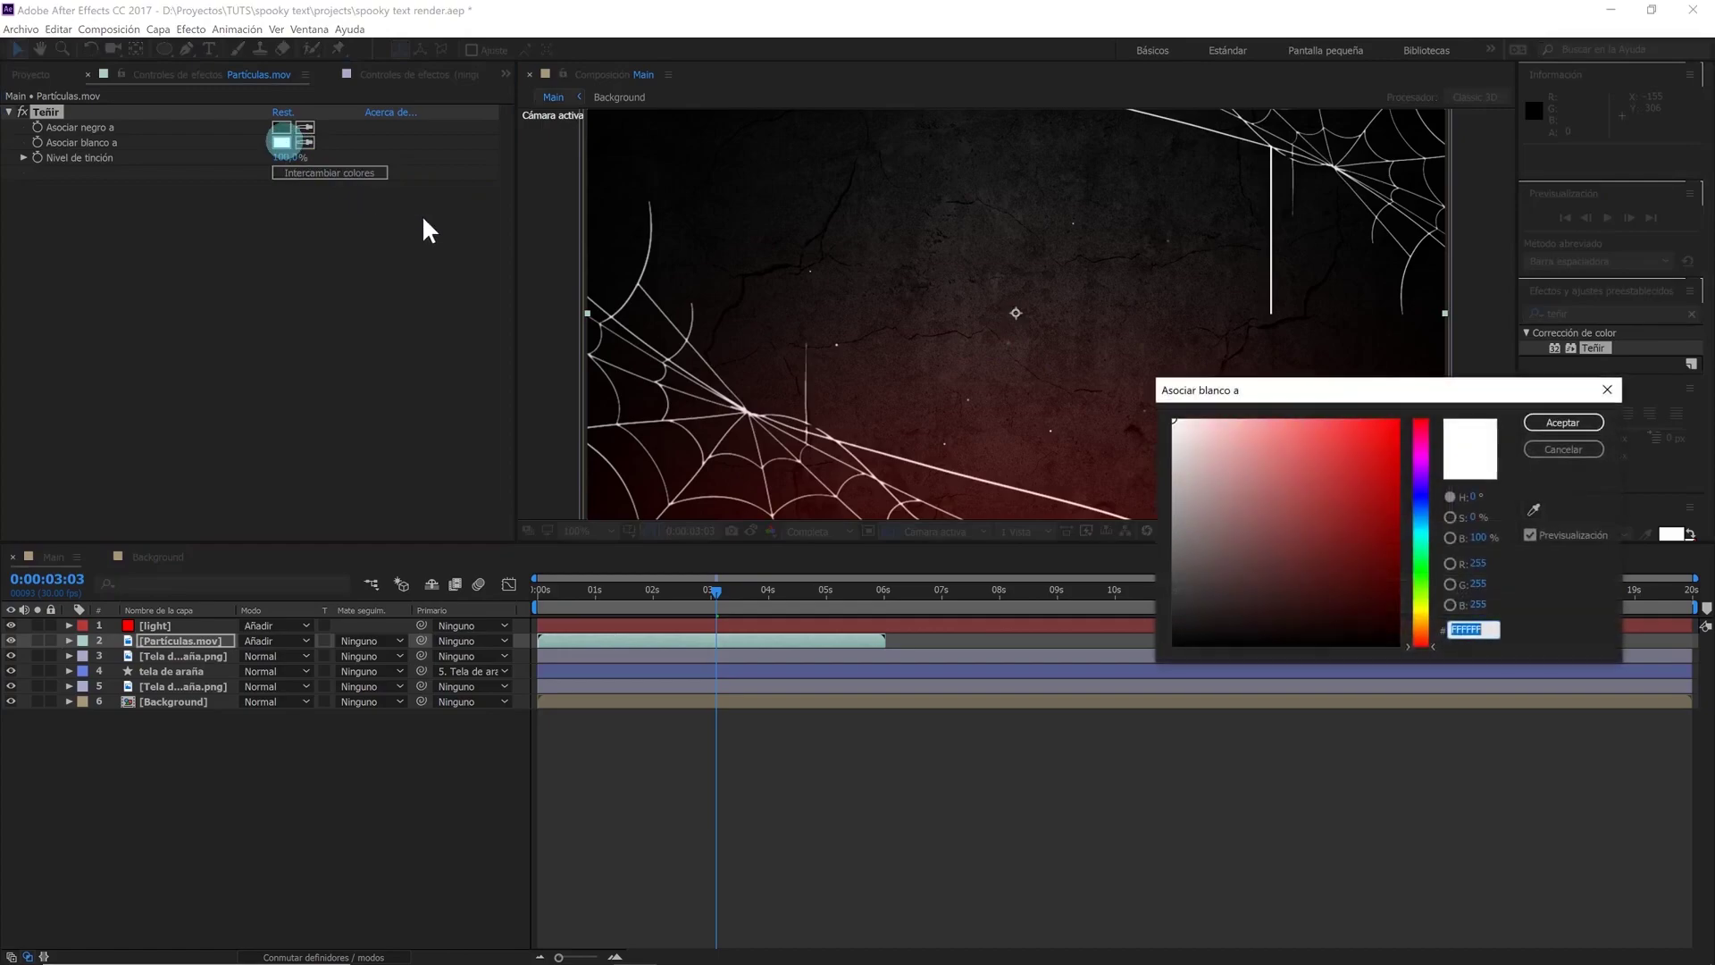
left_click_drag(1218, 445, 1395, 383)
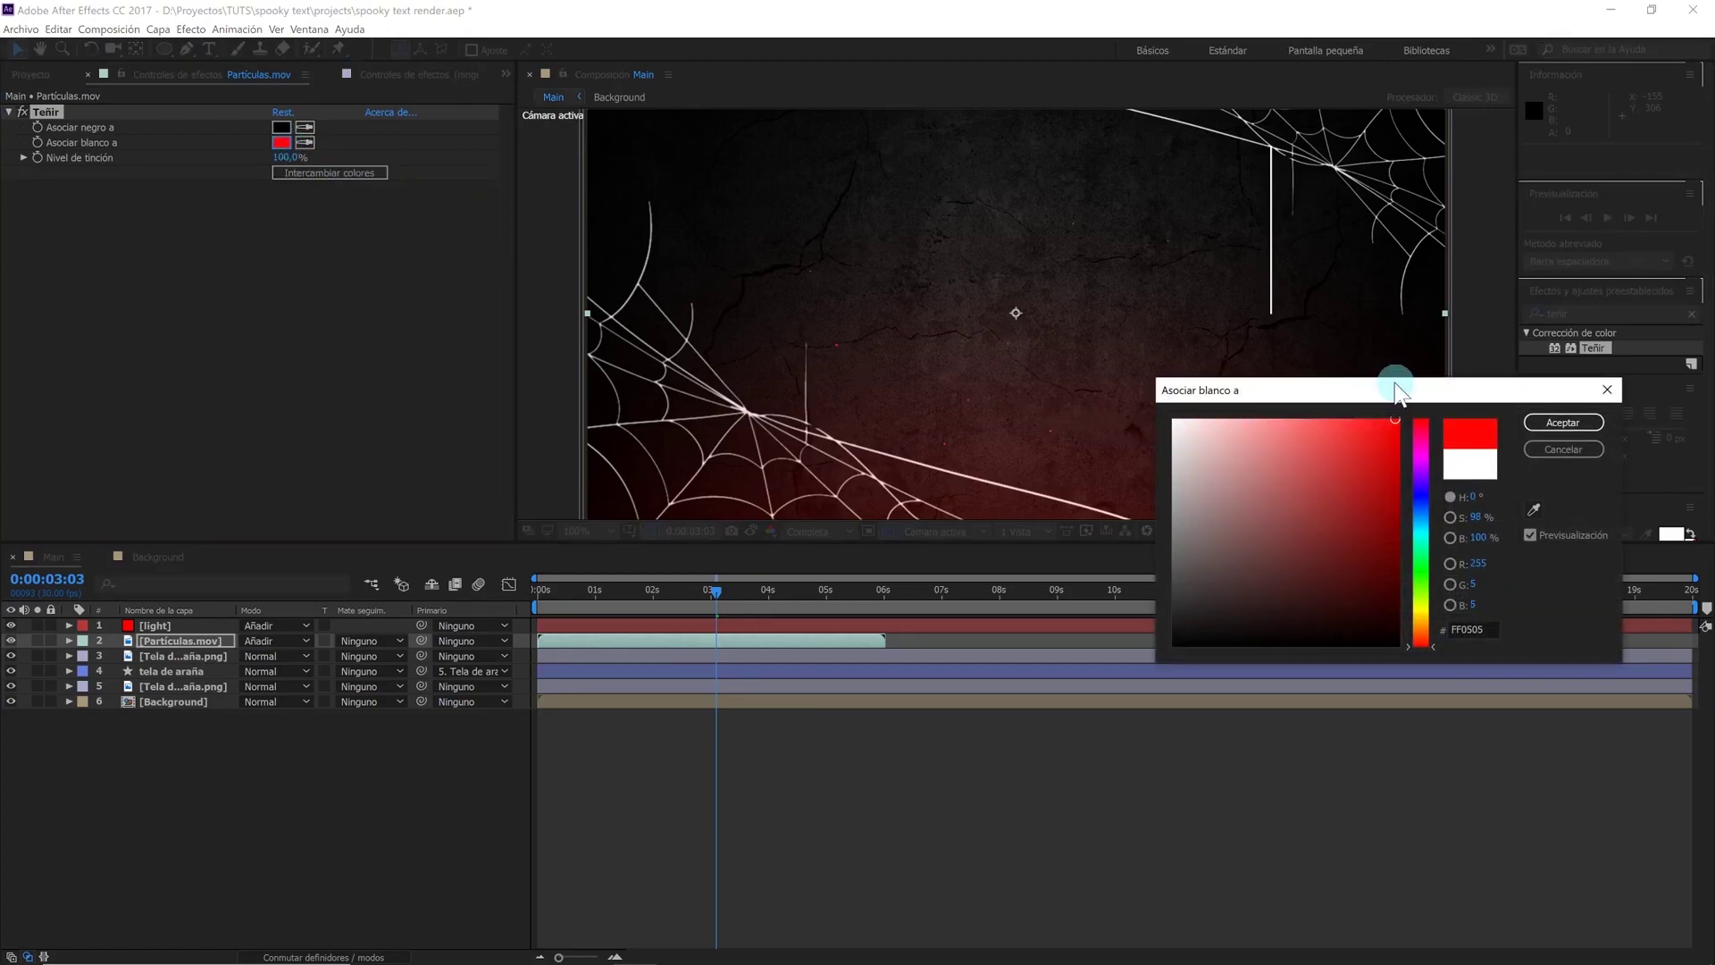
left_click(1553, 428)
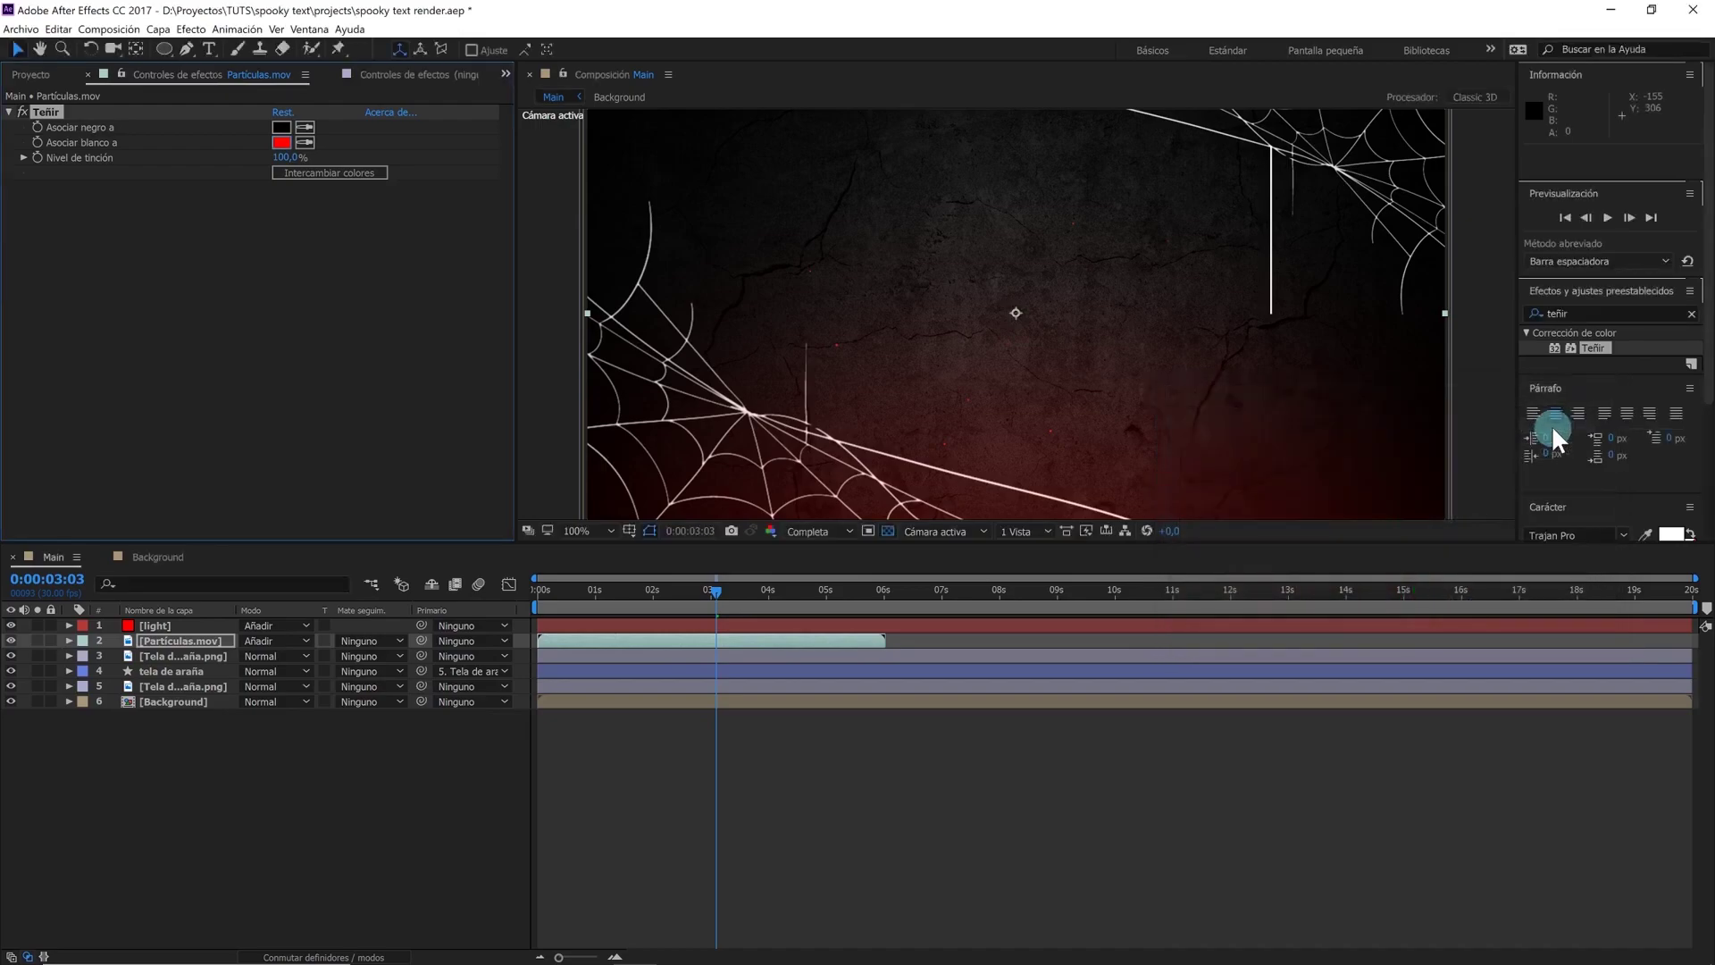
Fit the composition in the viewer, deselect everything, and bring back the Project panel
left_click(602, 533)
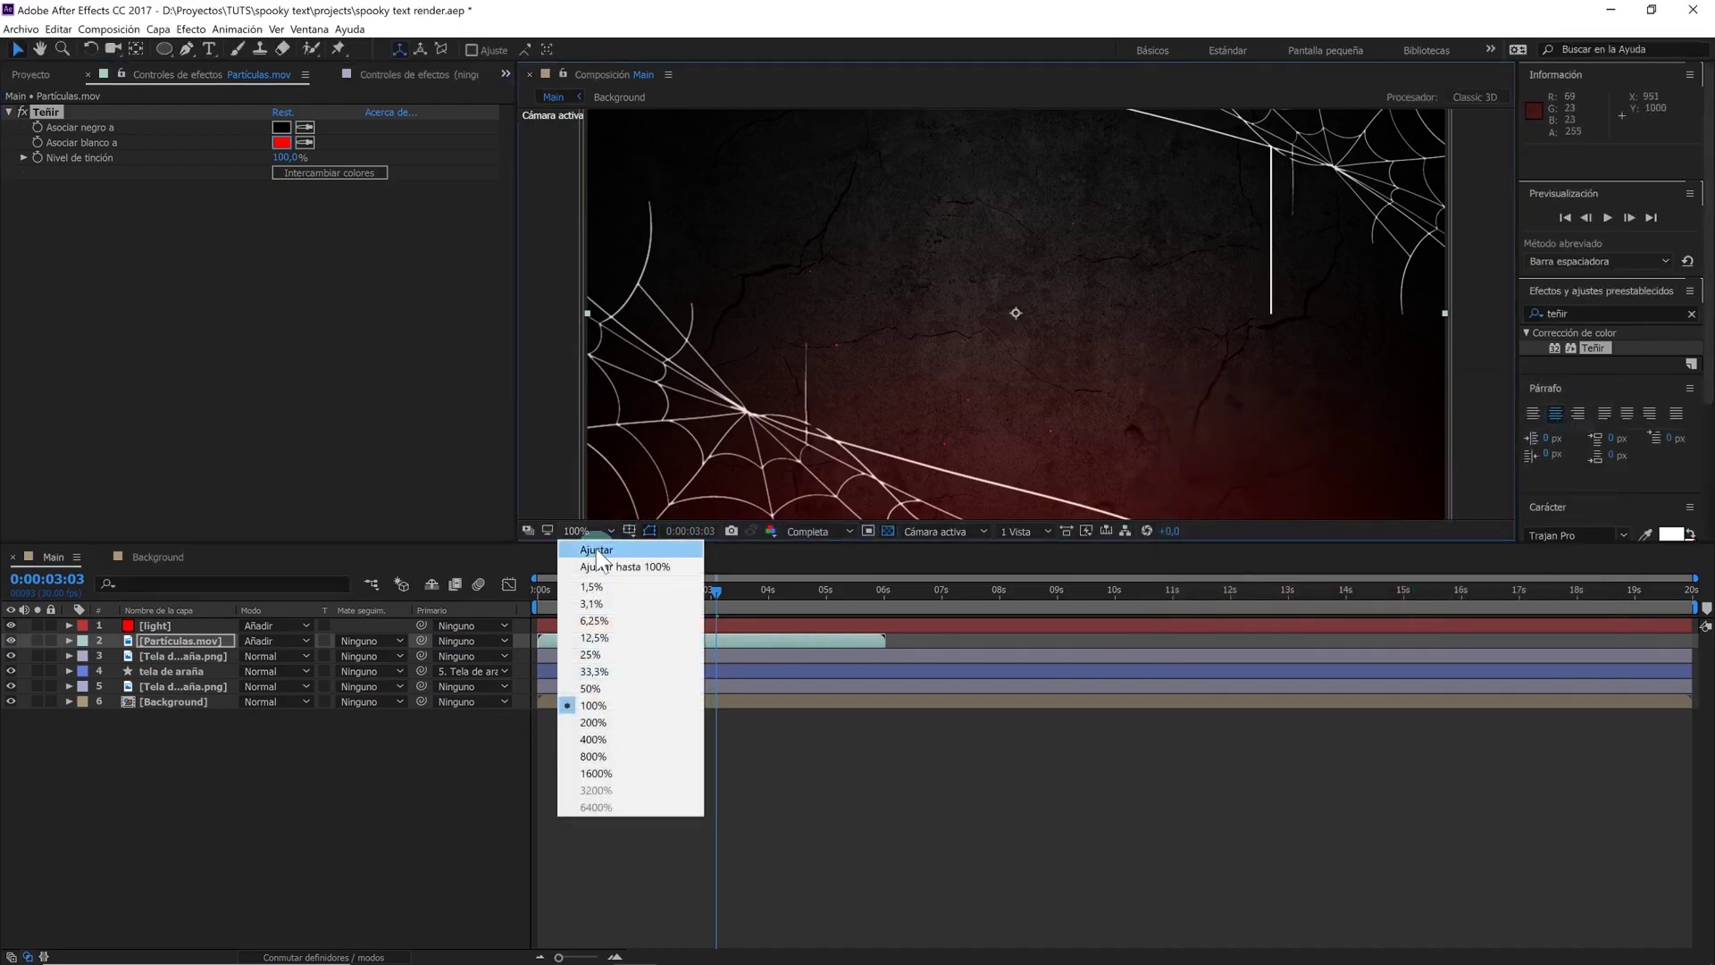
left_click(597, 551)
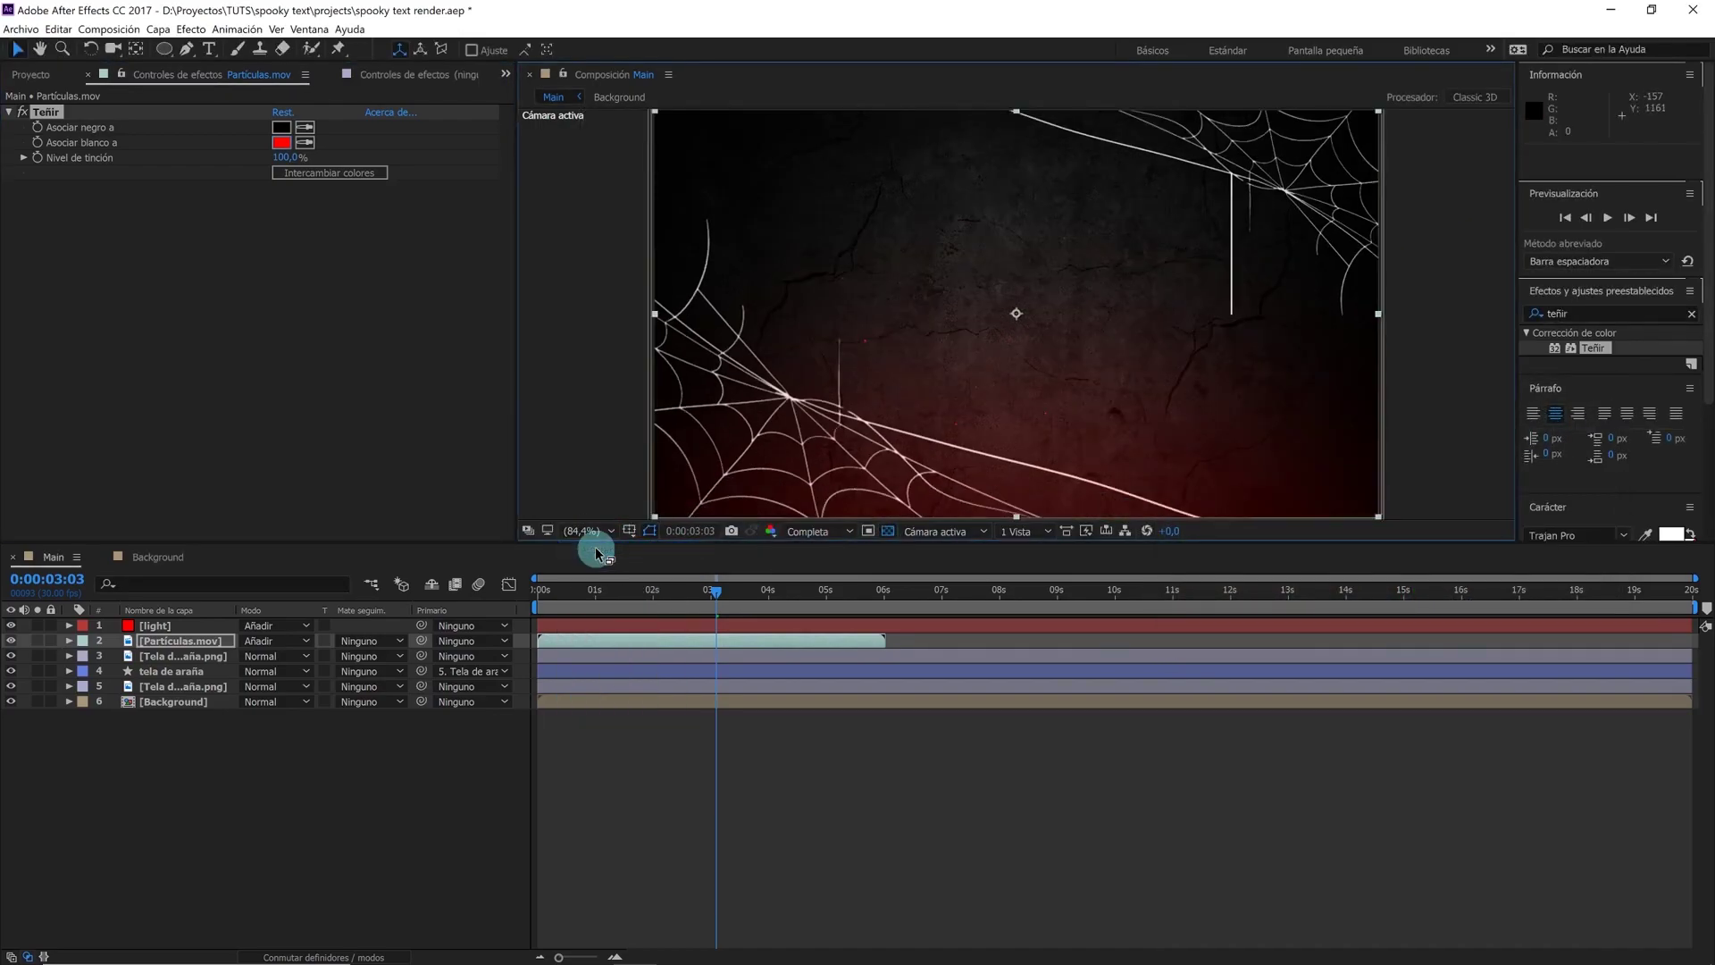
left_click(188, 765)
left_click(186, 763)
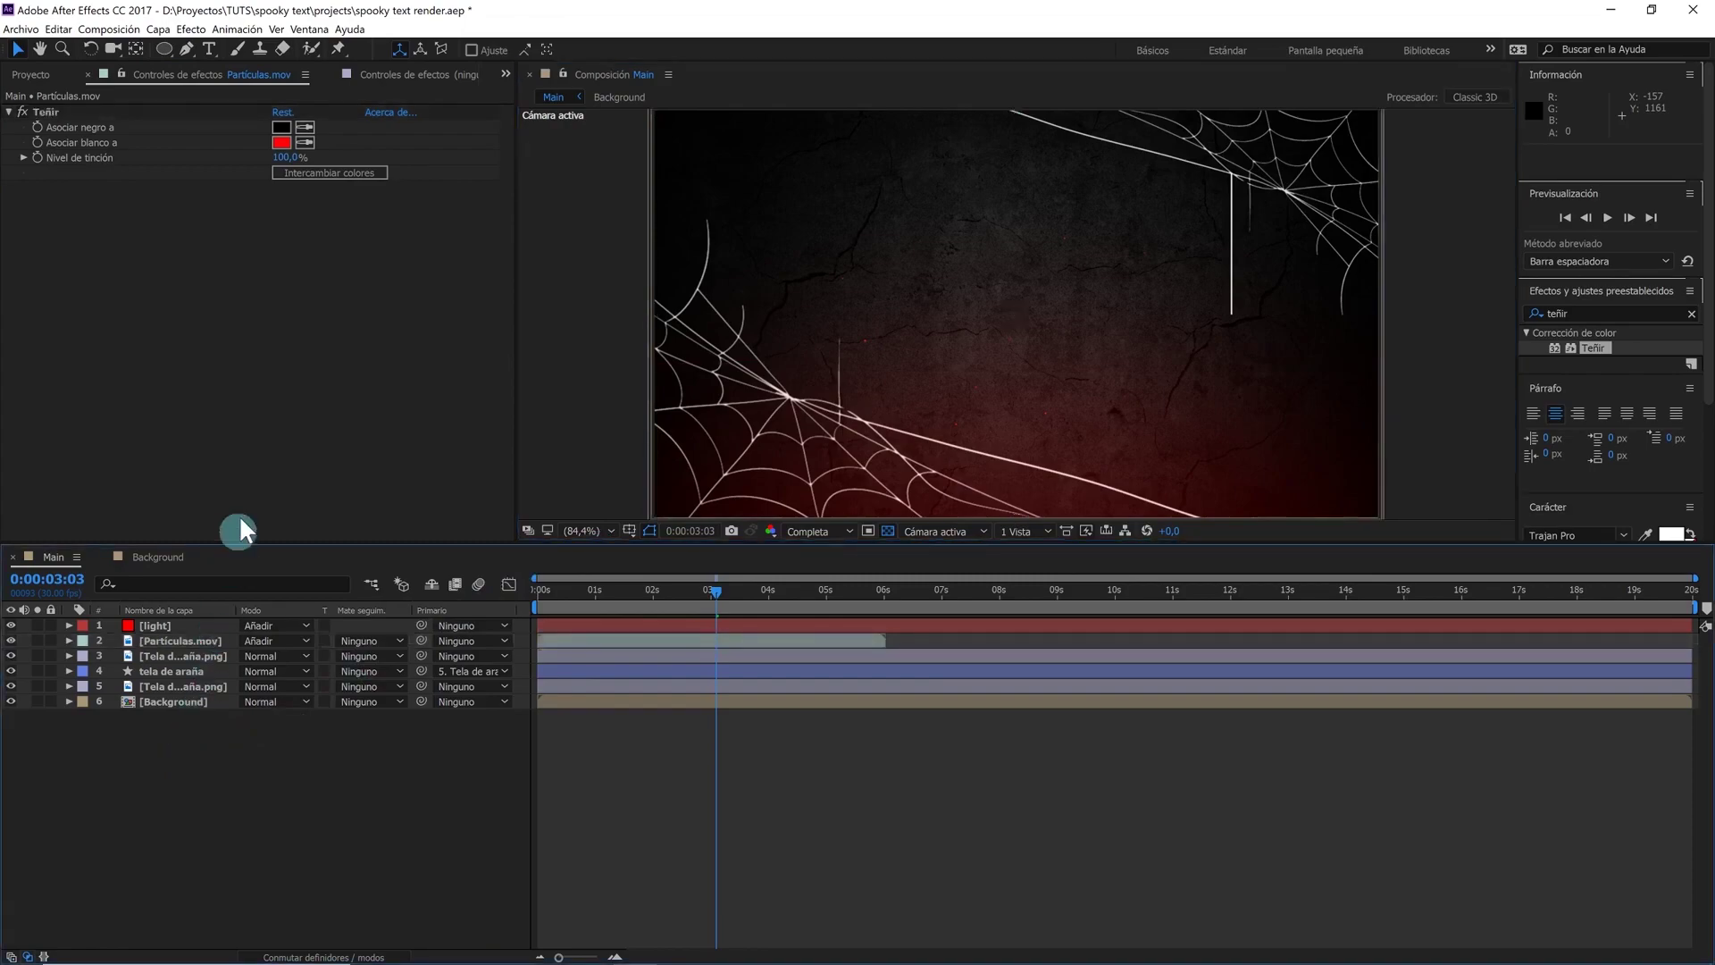
left_click(507, 74)
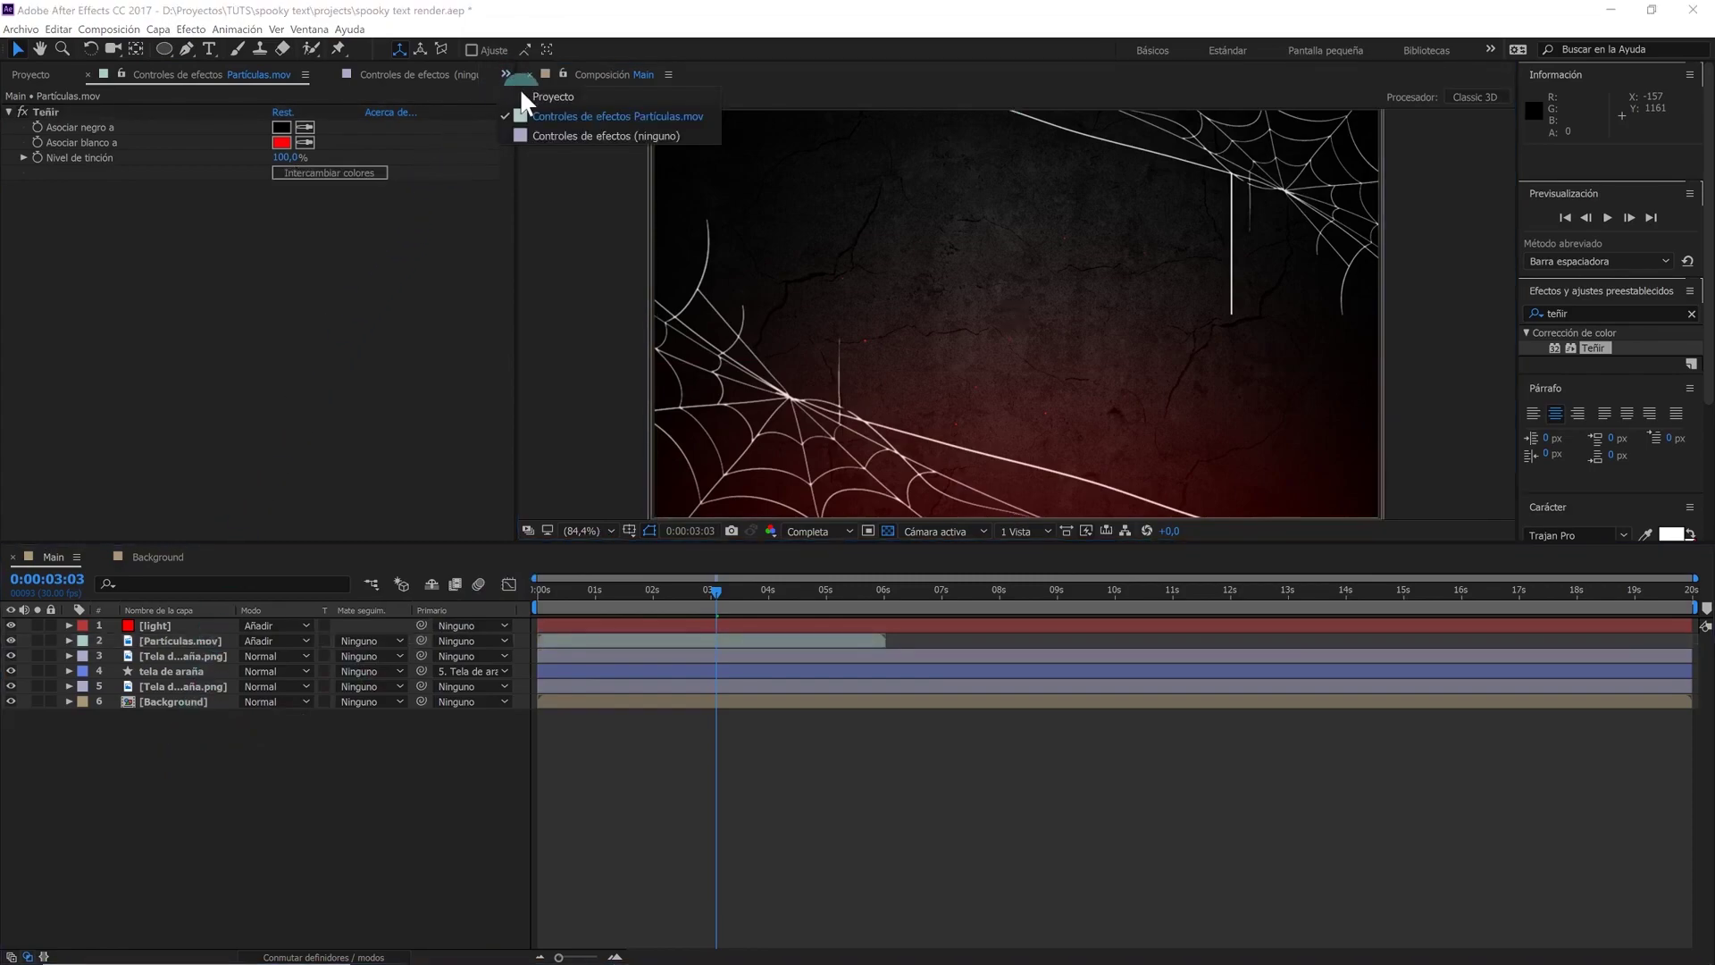
left_click(522, 92)
left_click(187, 427)
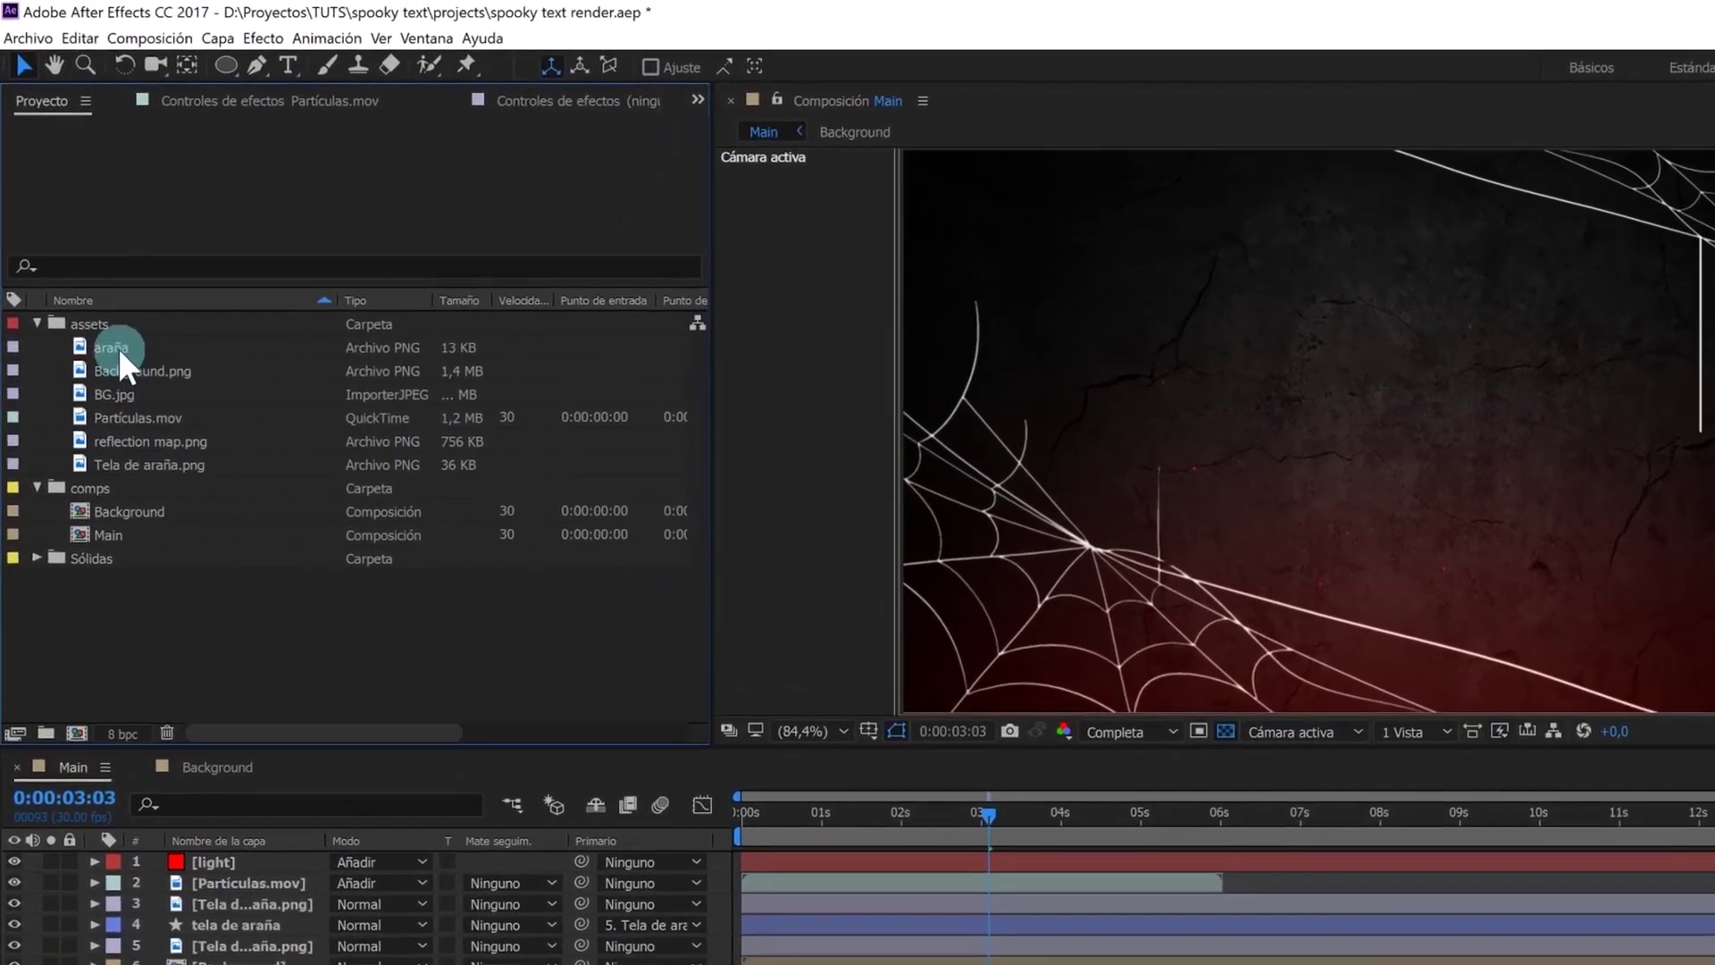
Create a new composition, araña 2, from the araña image
left_click(118, 346)
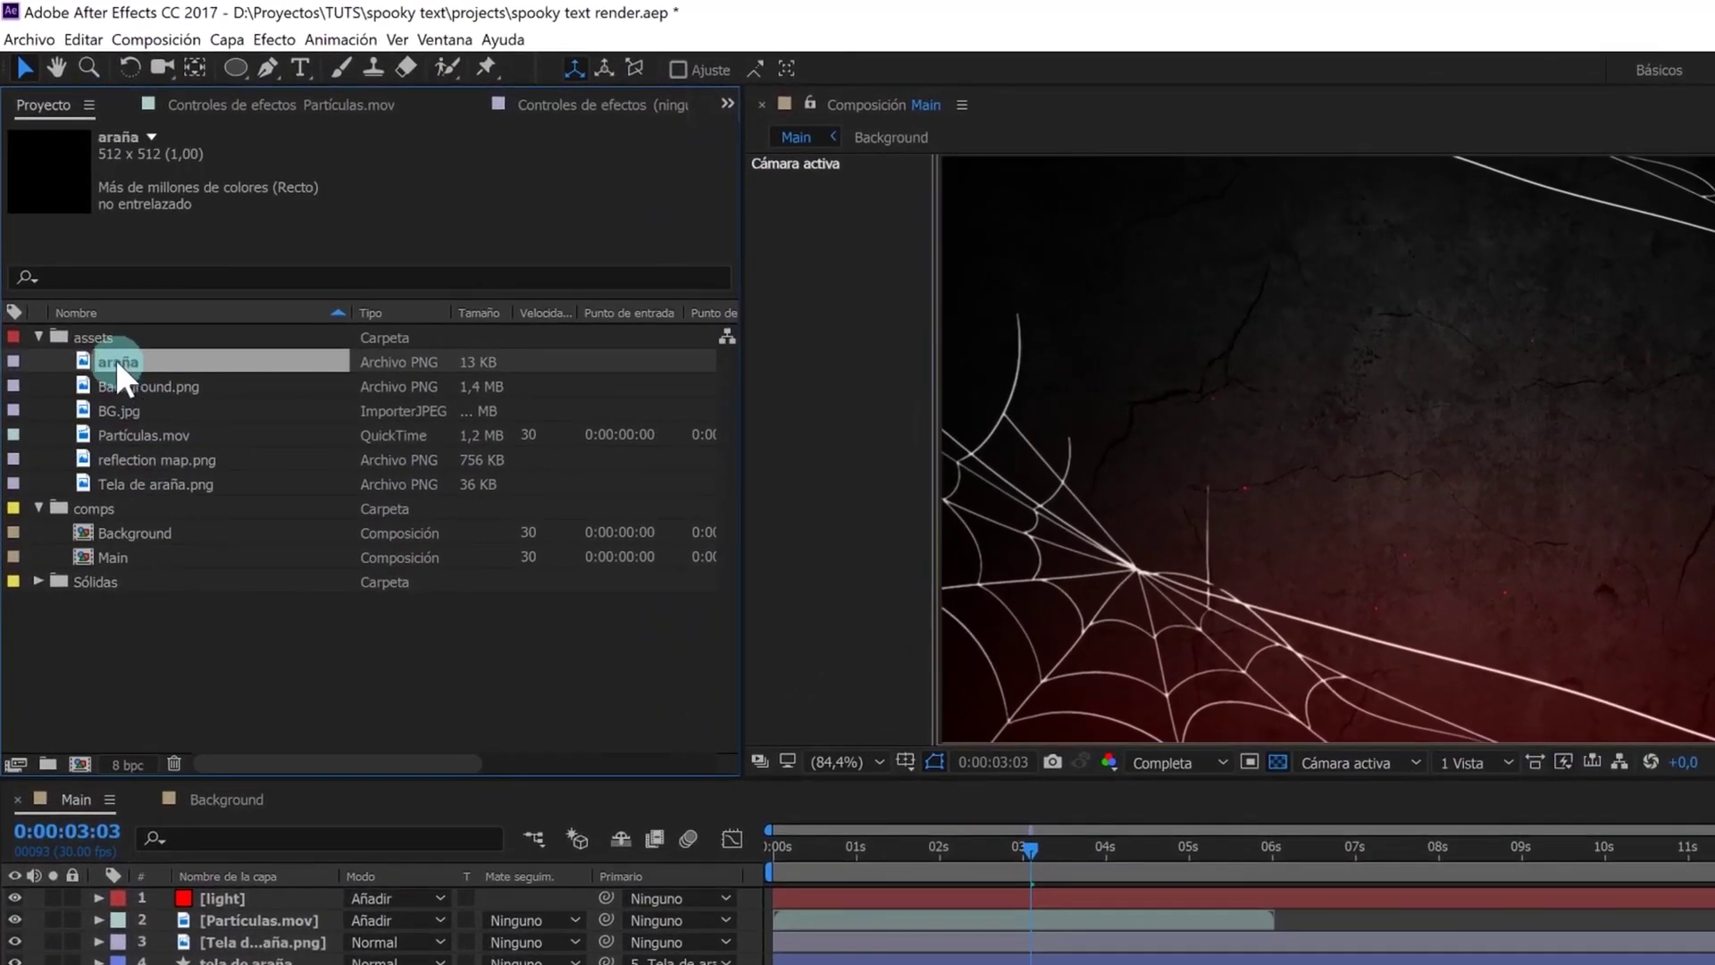
left_click_drag(114, 356, 118, 686)
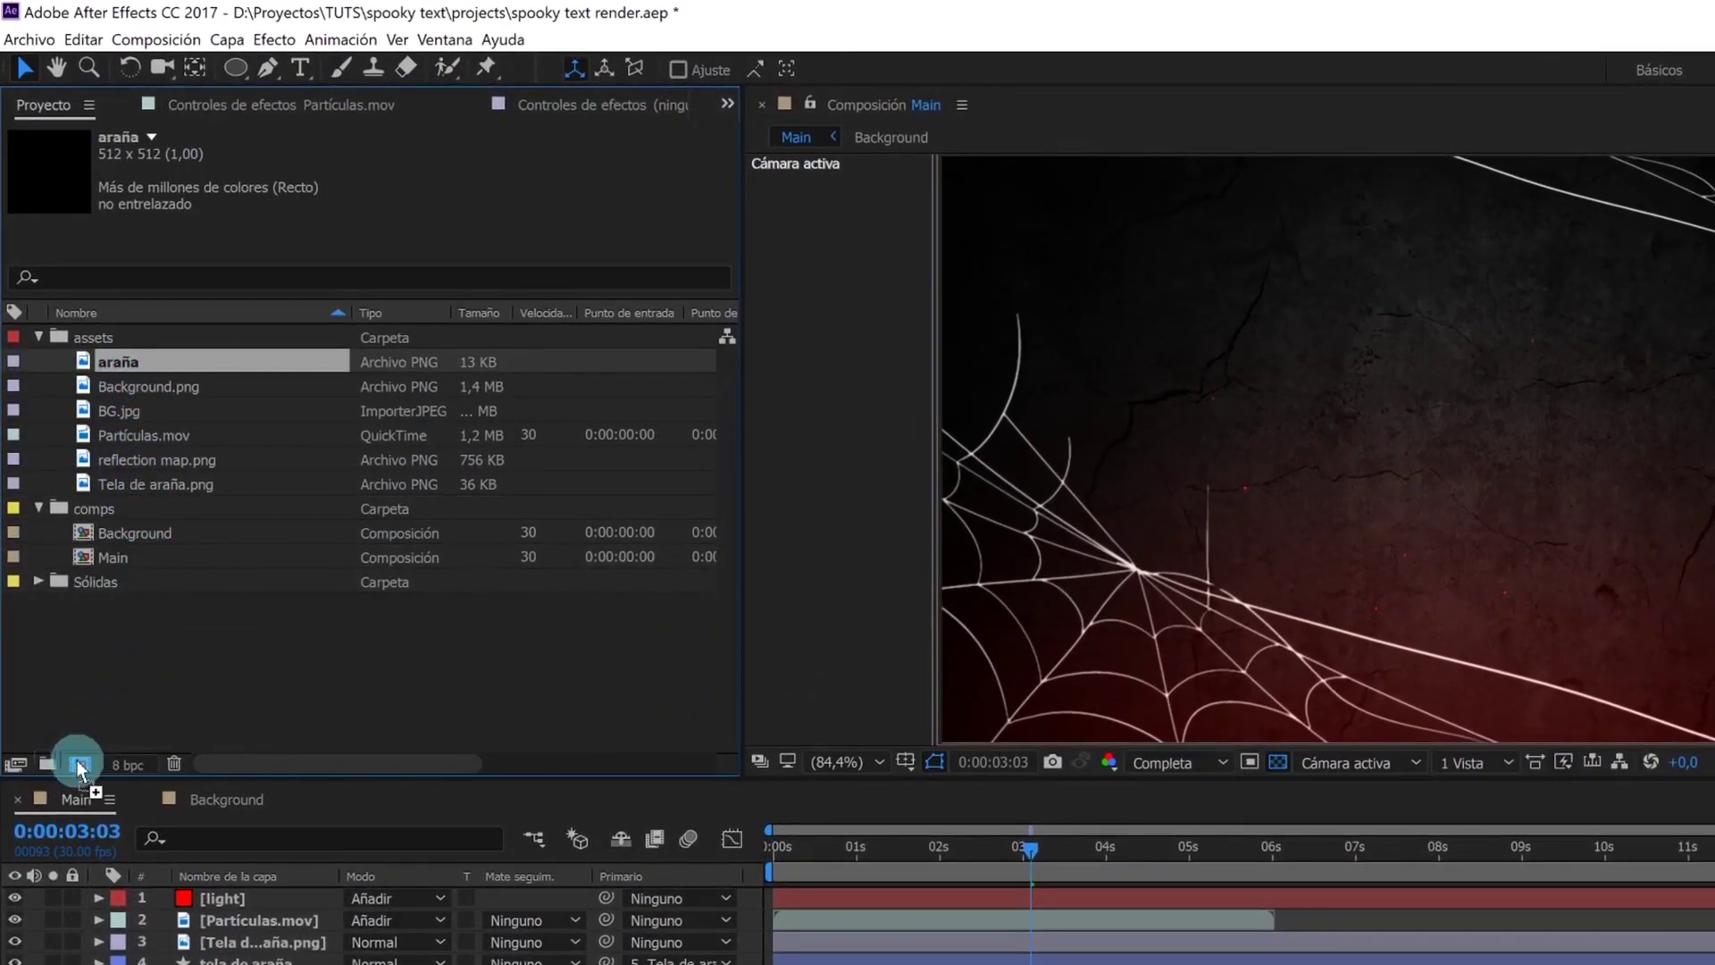
left_click_drag(80, 765, 80, 765)
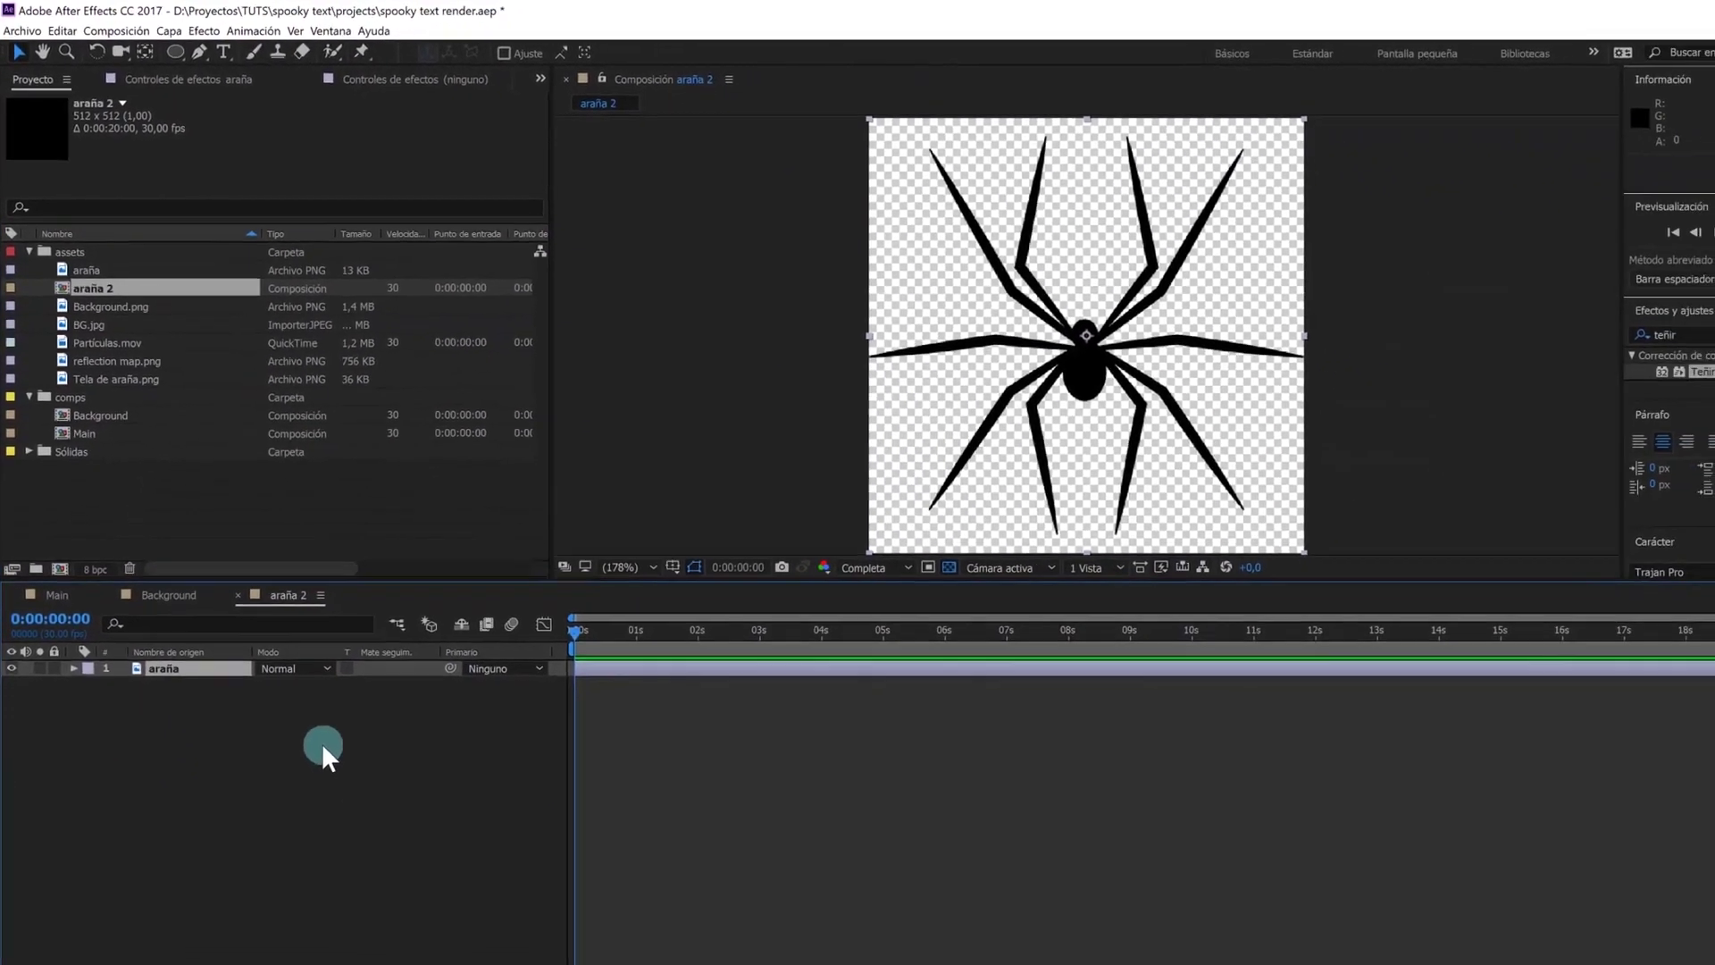
Add a new light-pink solid layer to the araña 2 composition
right_click(548, 698)
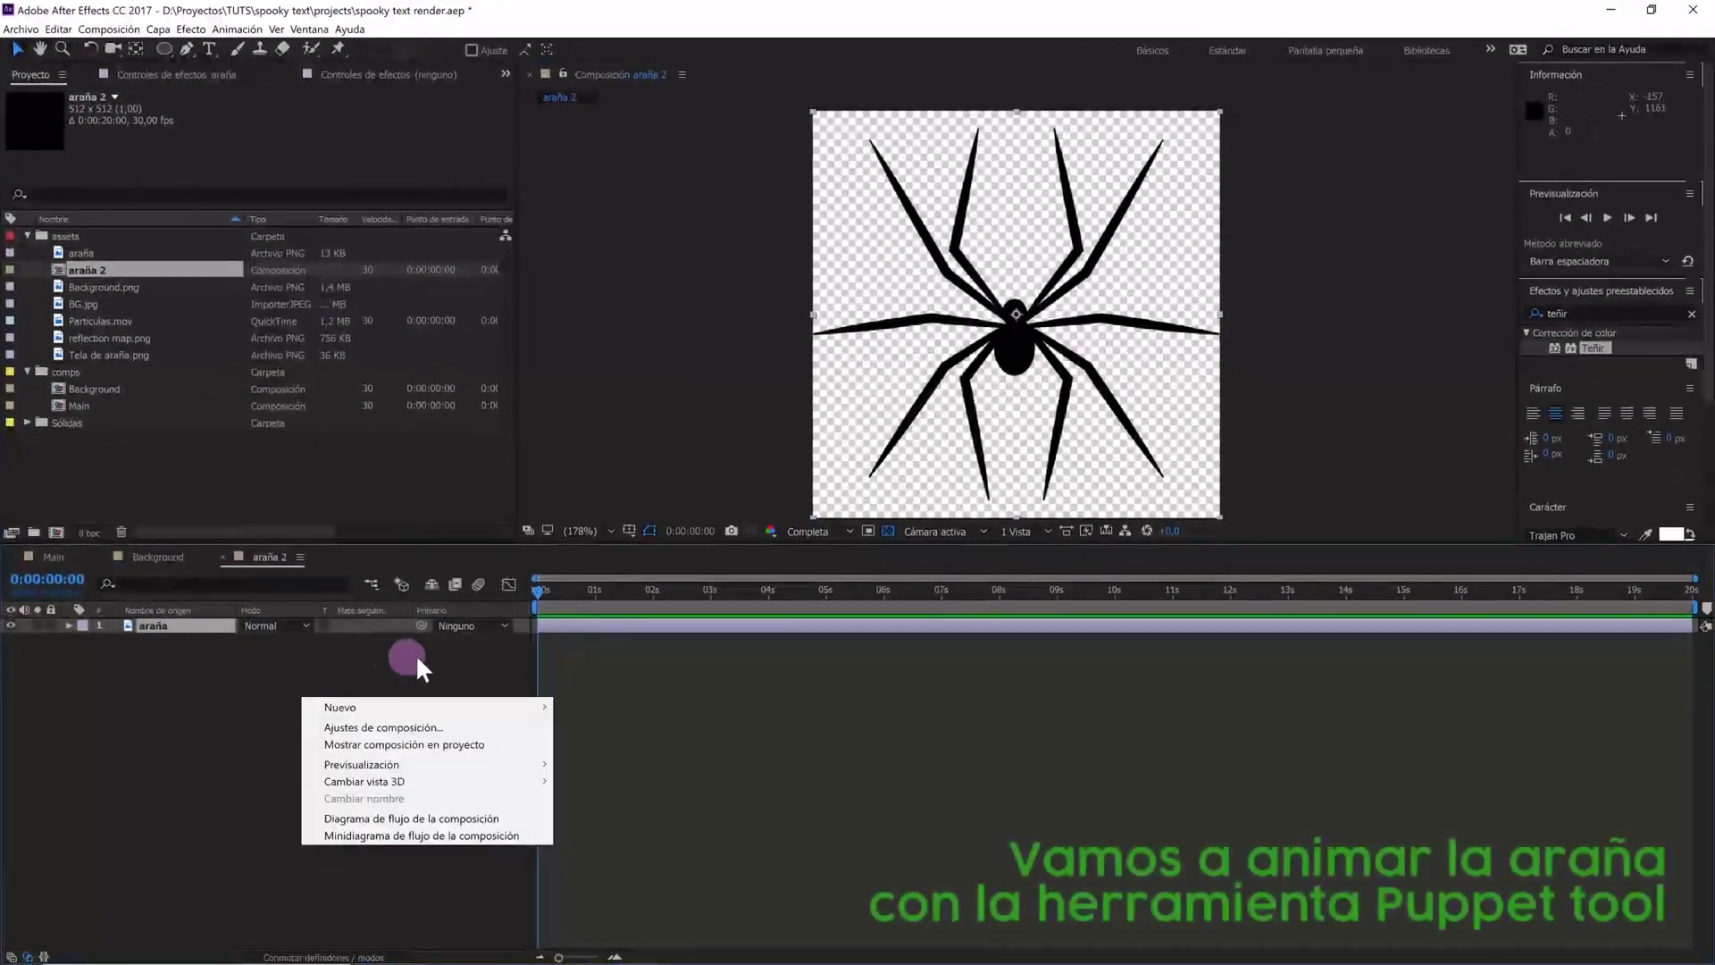
mouse_move(529, 705)
left_click(590, 744)
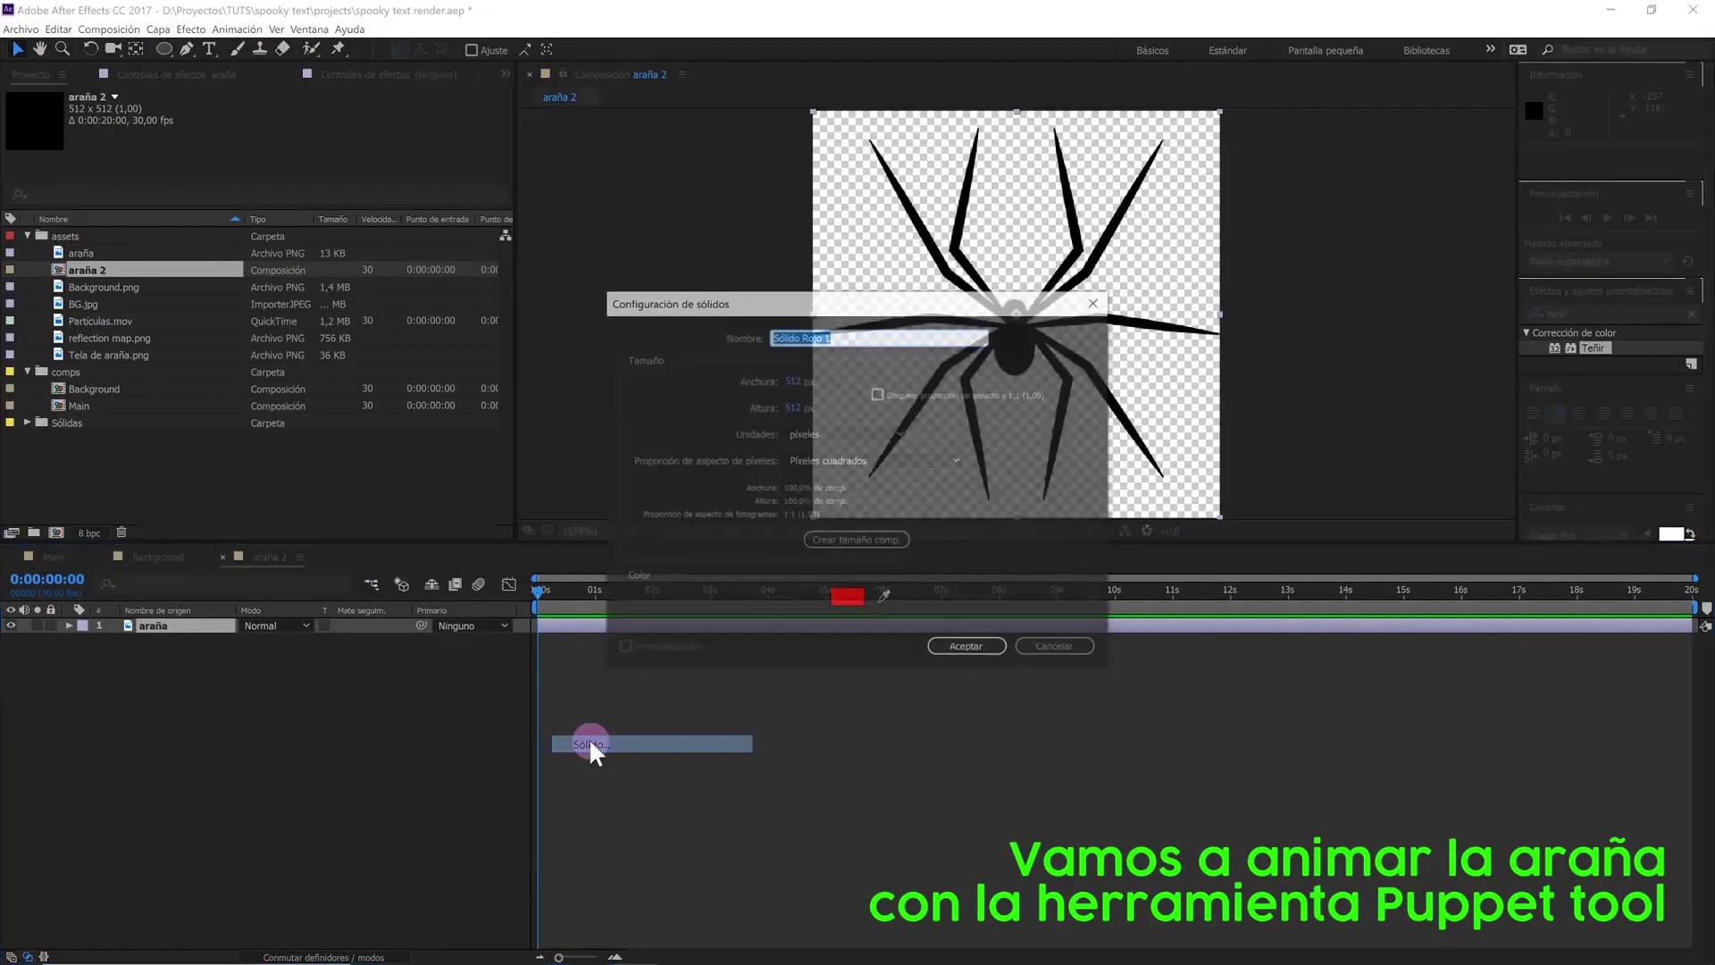
left_click(849, 598)
left_click_drag(1243, 419, 1240, 410)
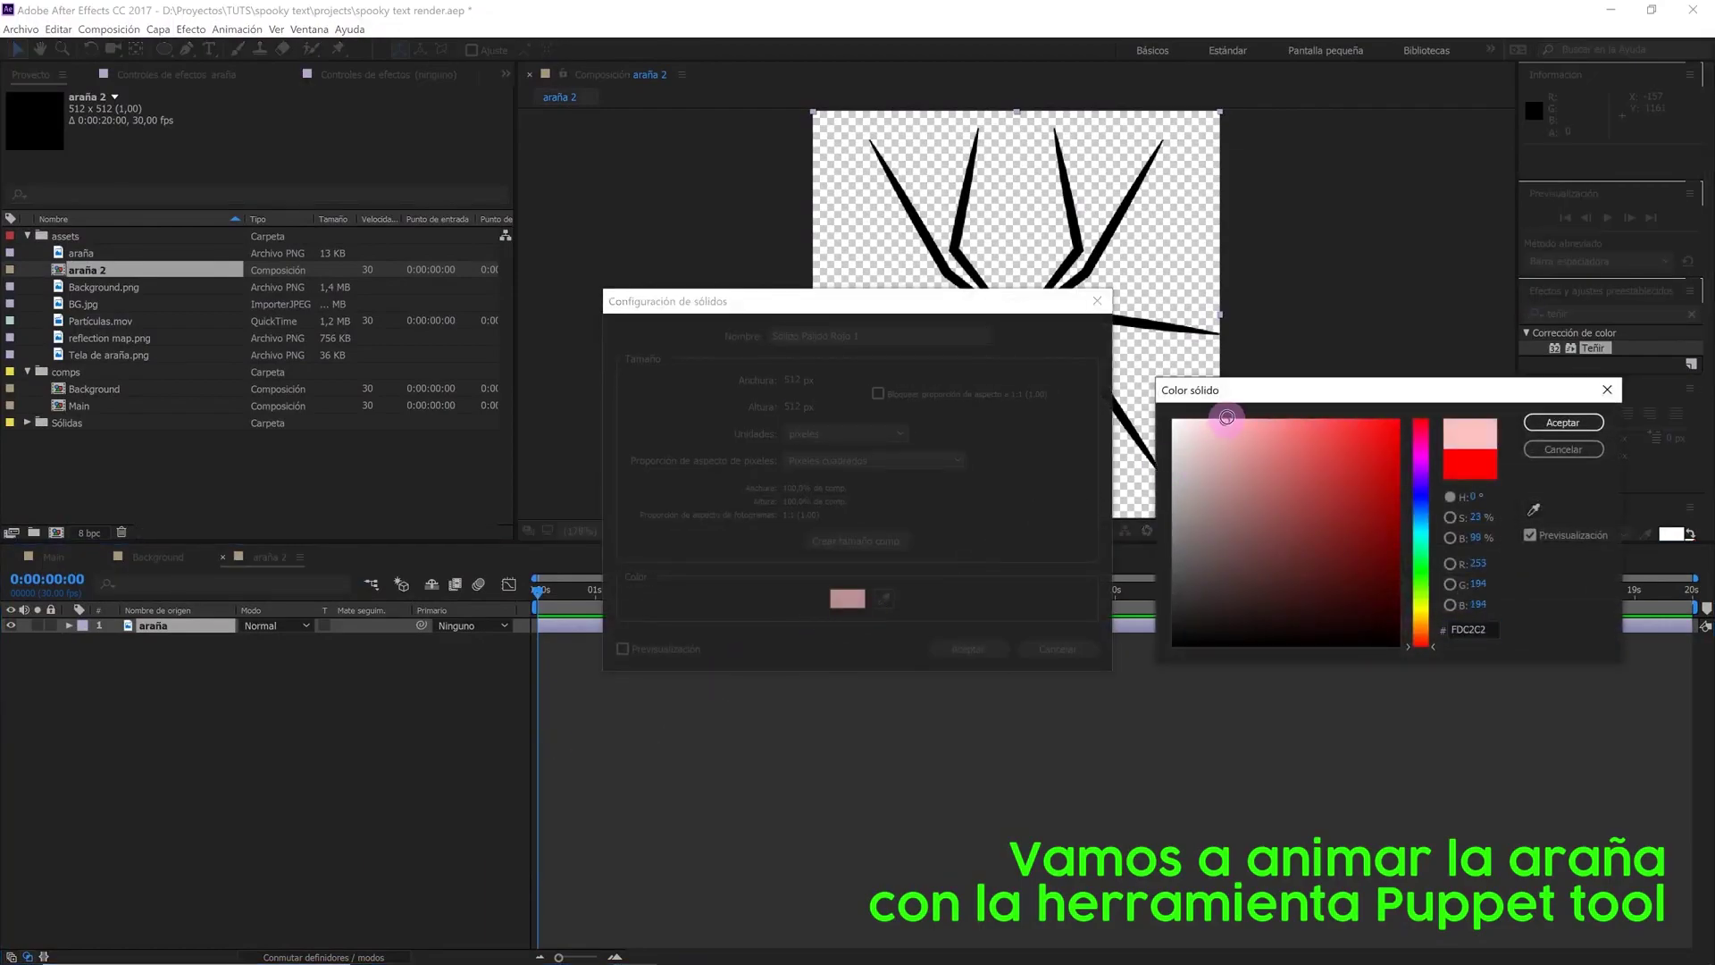
left_click(1530, 425)
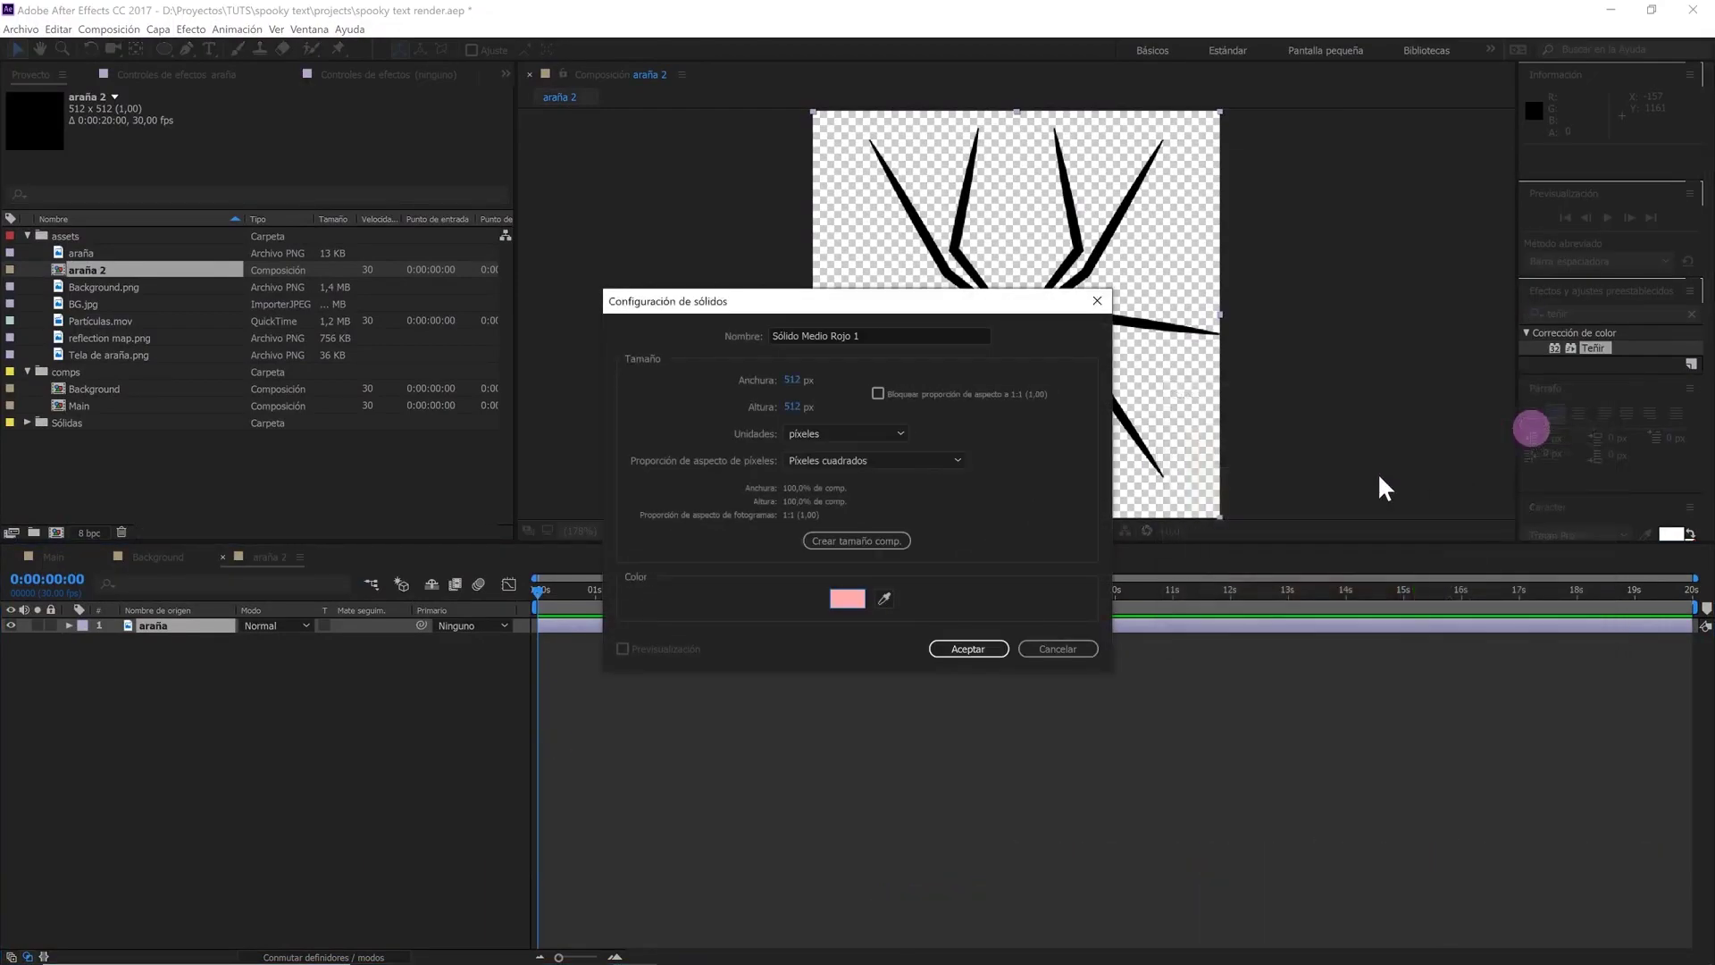
left_click(984, 646)
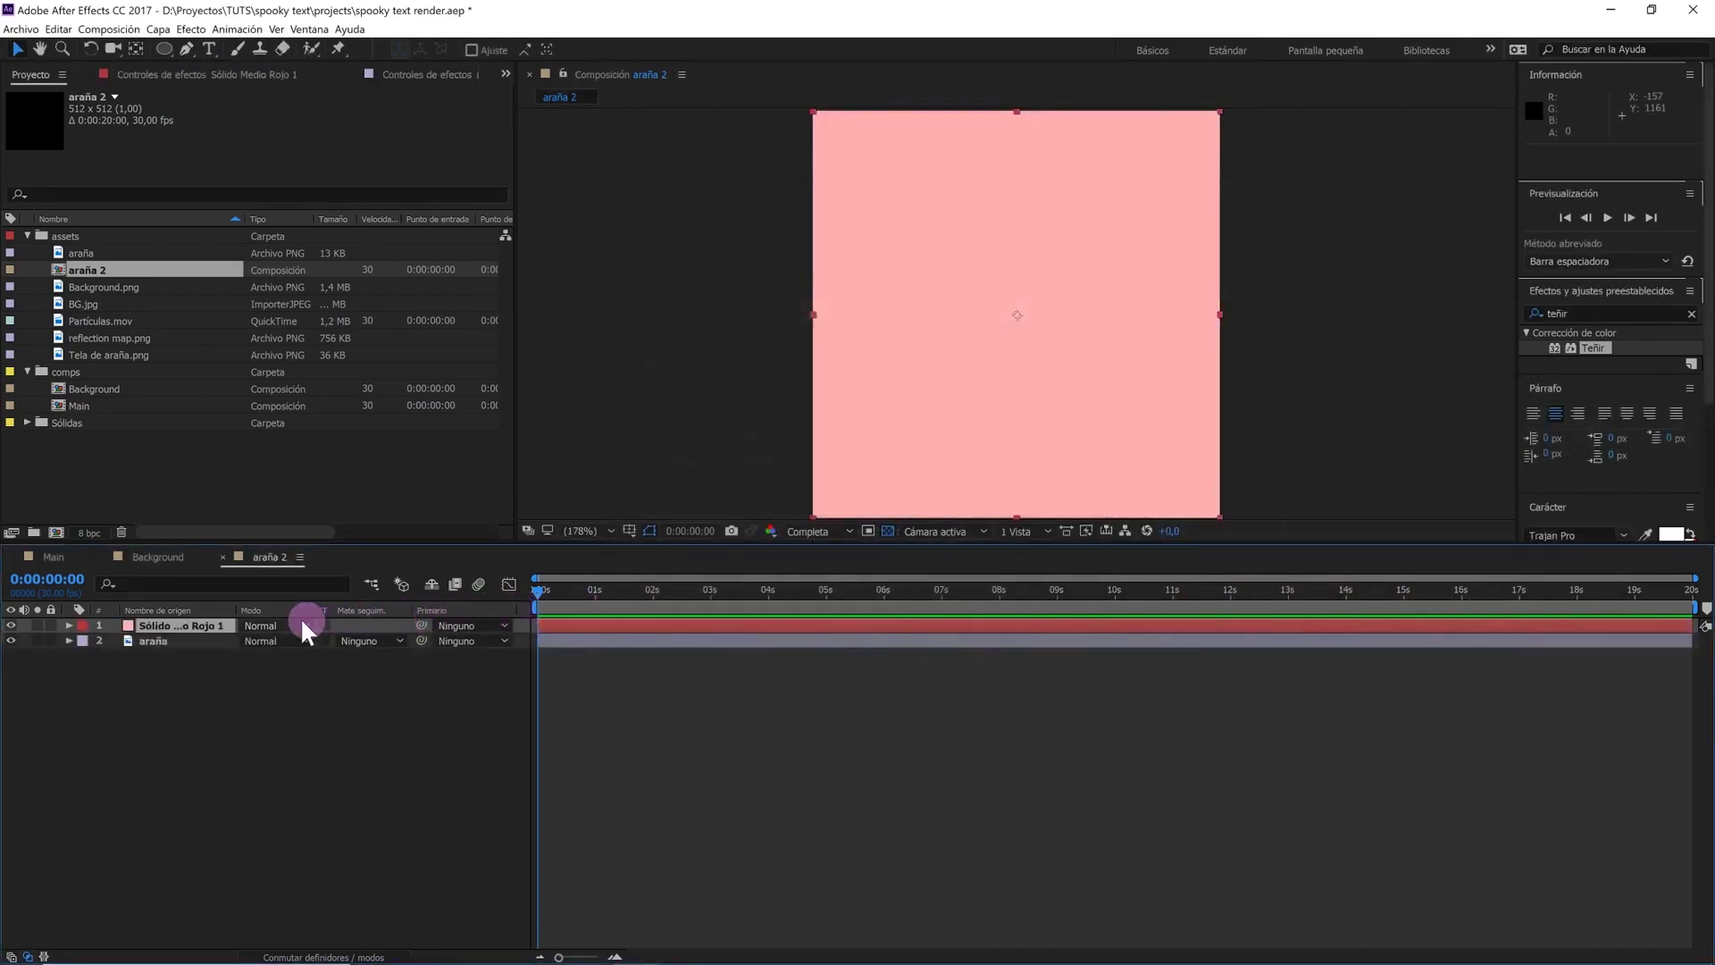
Move the pink solid below the araña layer, lock it, and view at 100%
left_click_drag(204, 624, 201, 656)
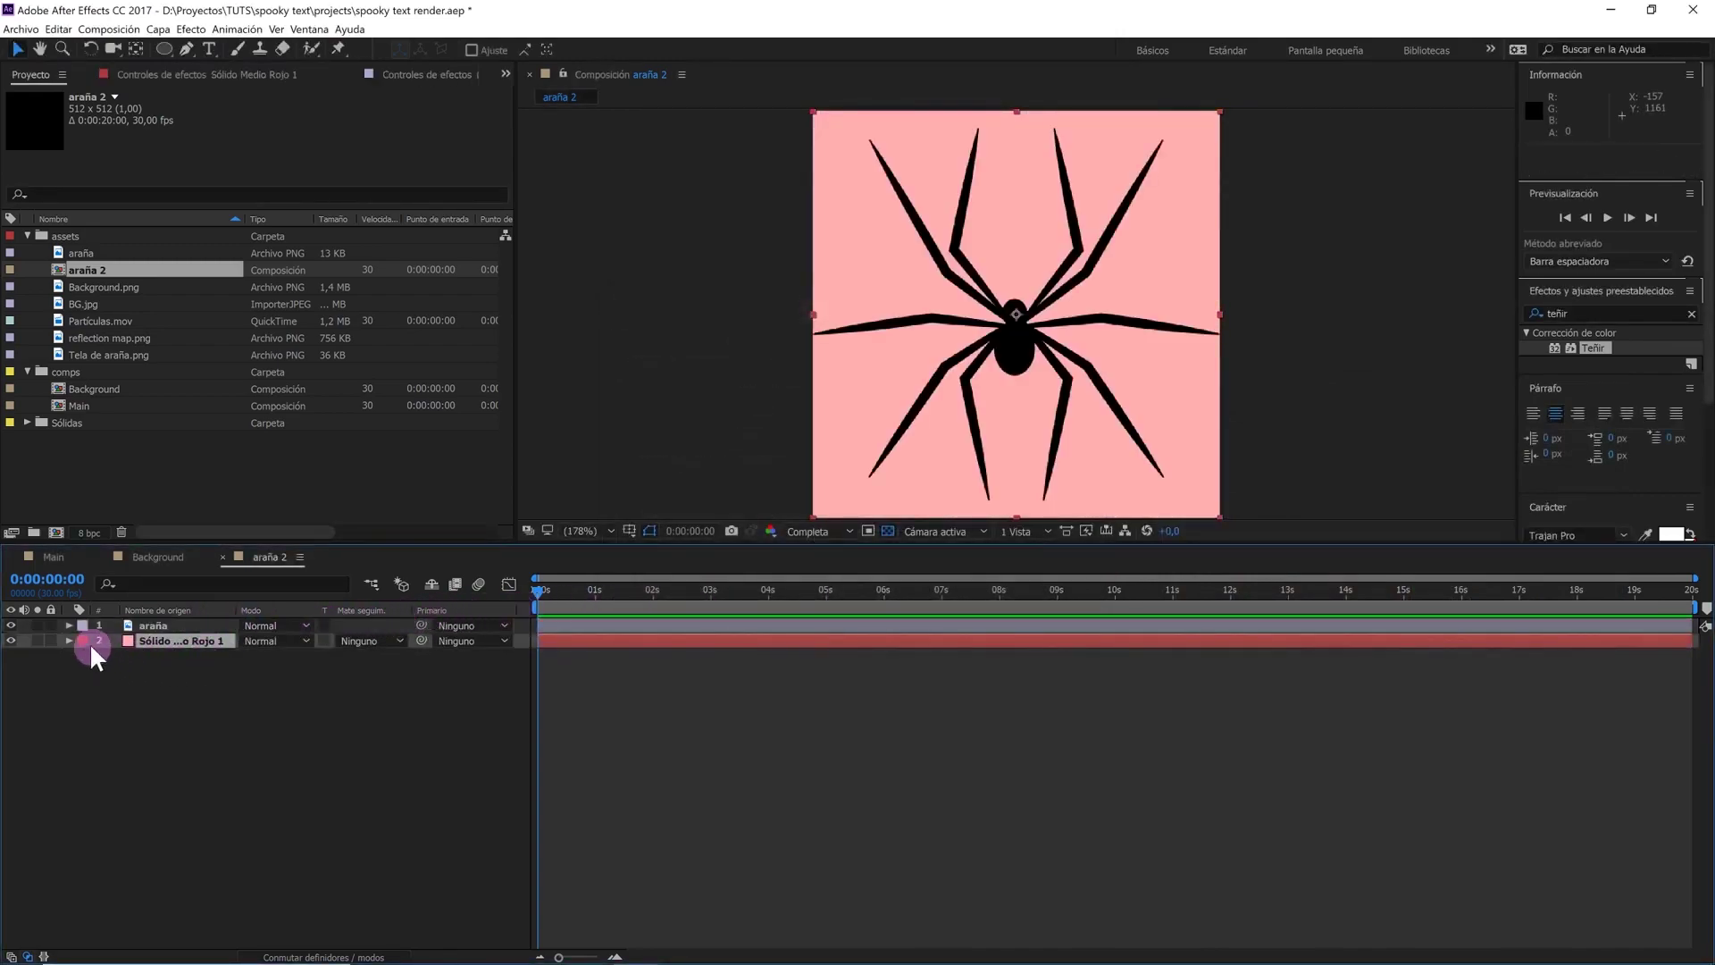
left_click(50, 641)
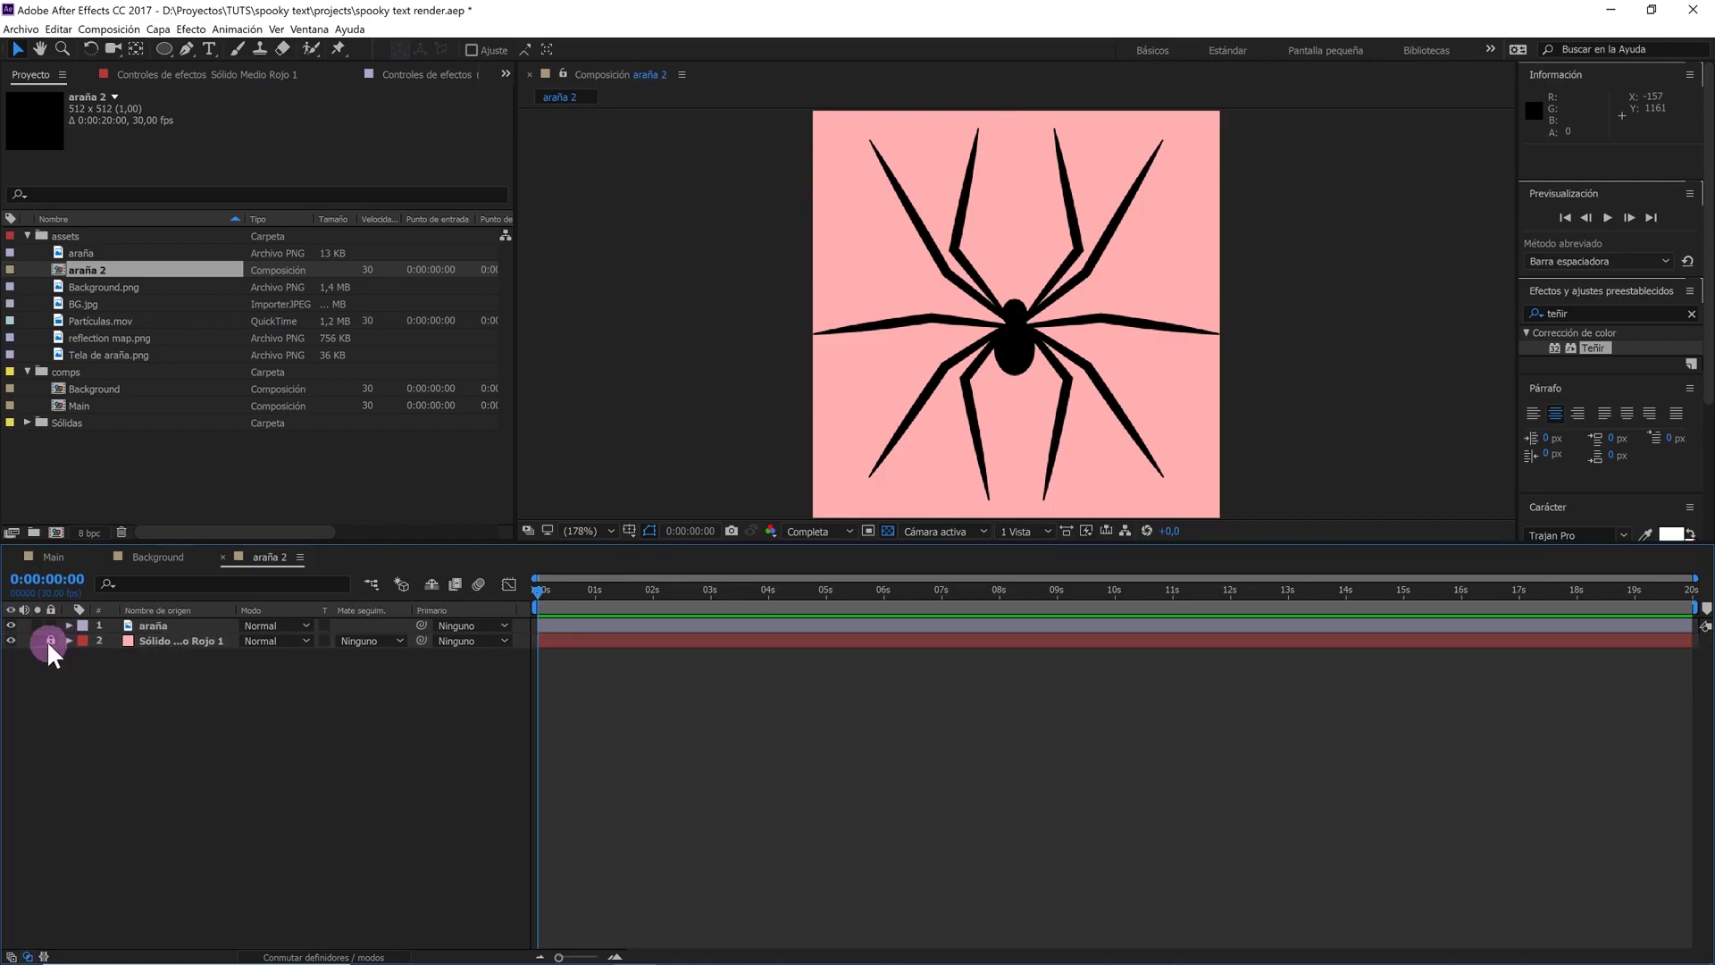
left_click(147, 625)
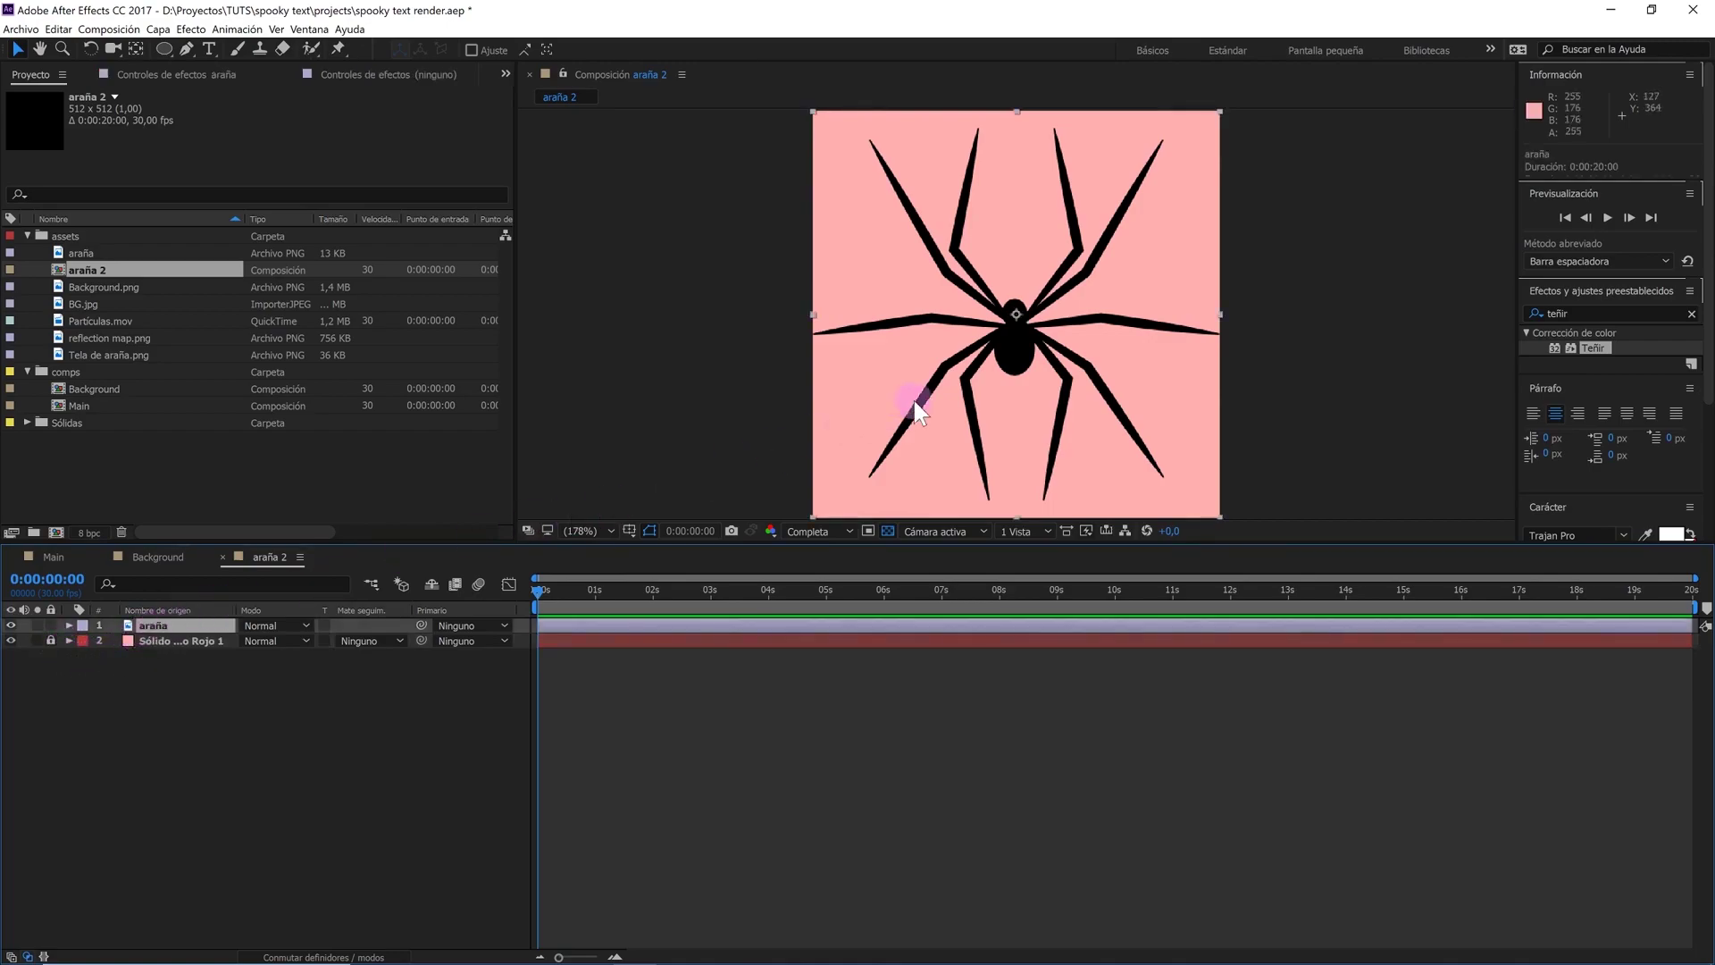
key("slash")
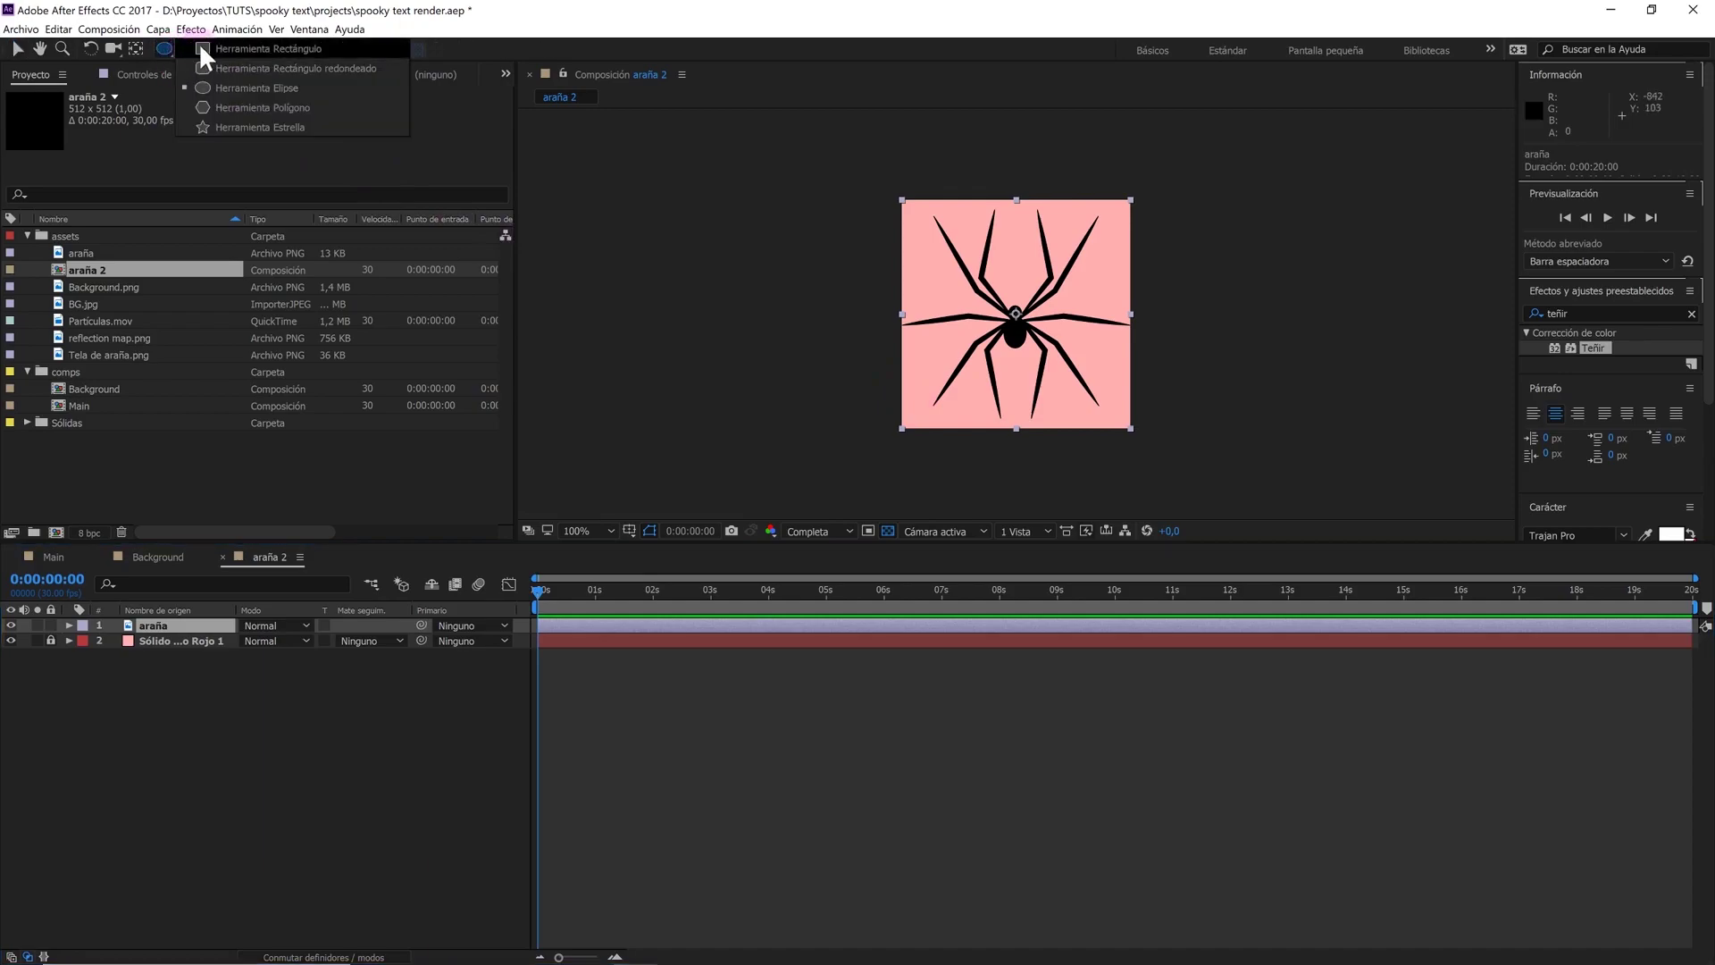
Draw a rectangle mask on the araña layer covering only the spider's left half
left_click_drag(162, 48, 254, 56)
left_click_drag(852, 159, 1016, 455)
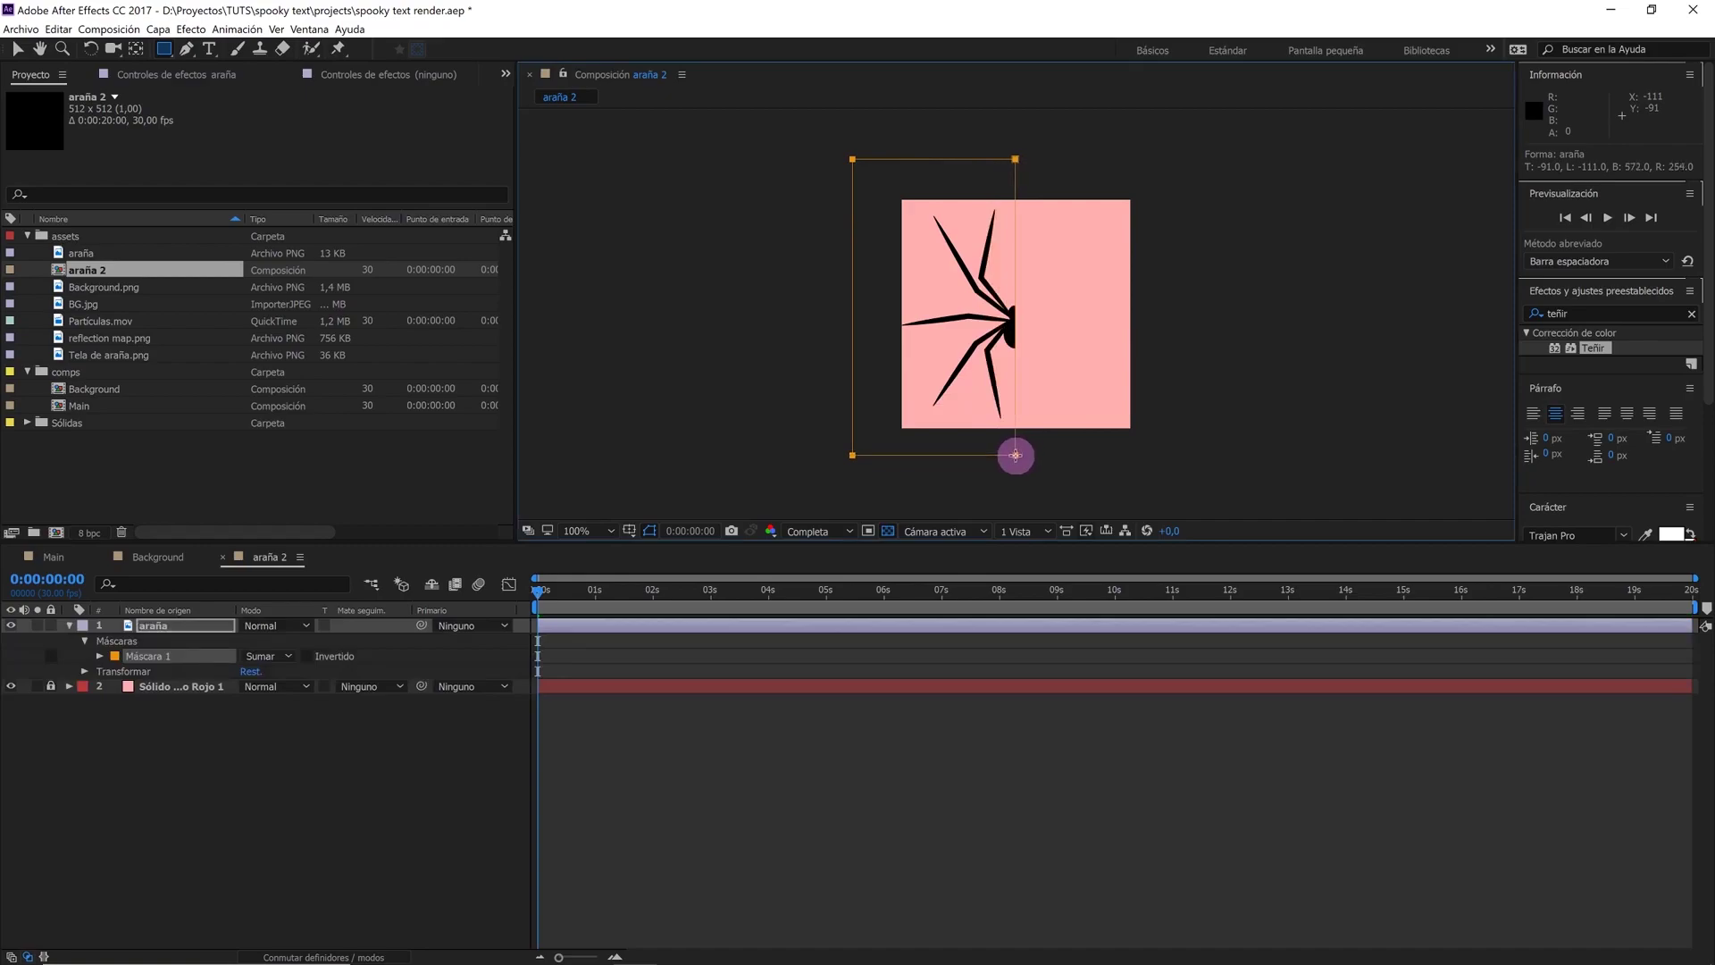
key("period")
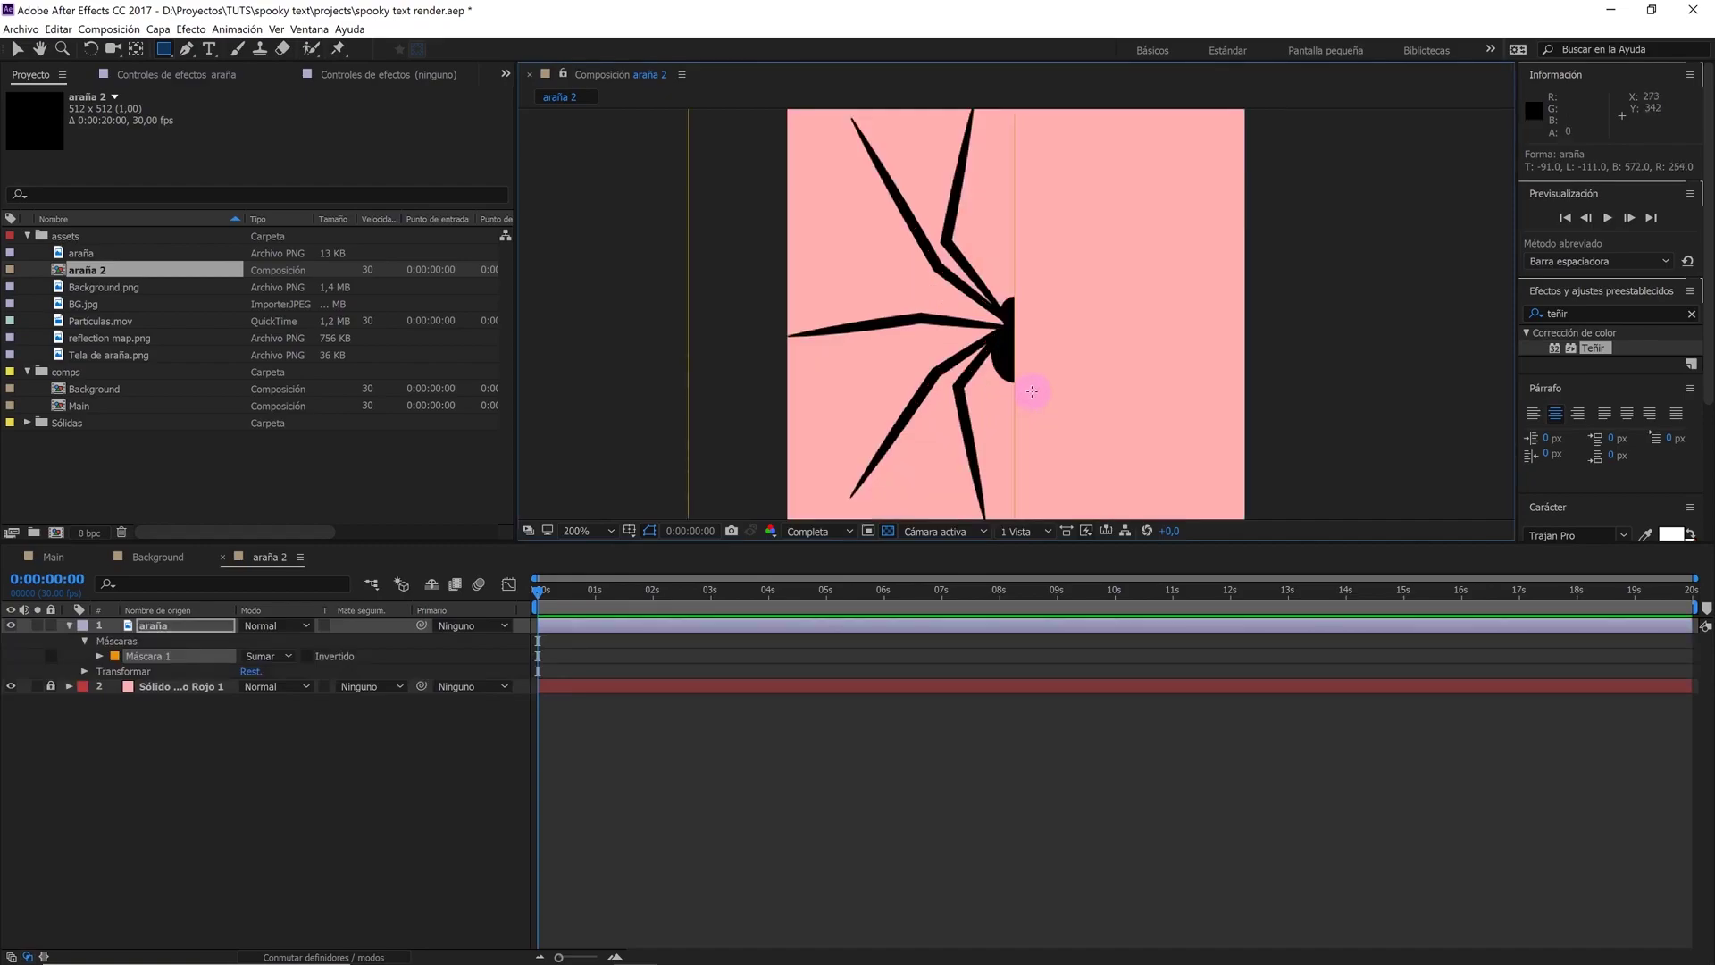
key("comma")
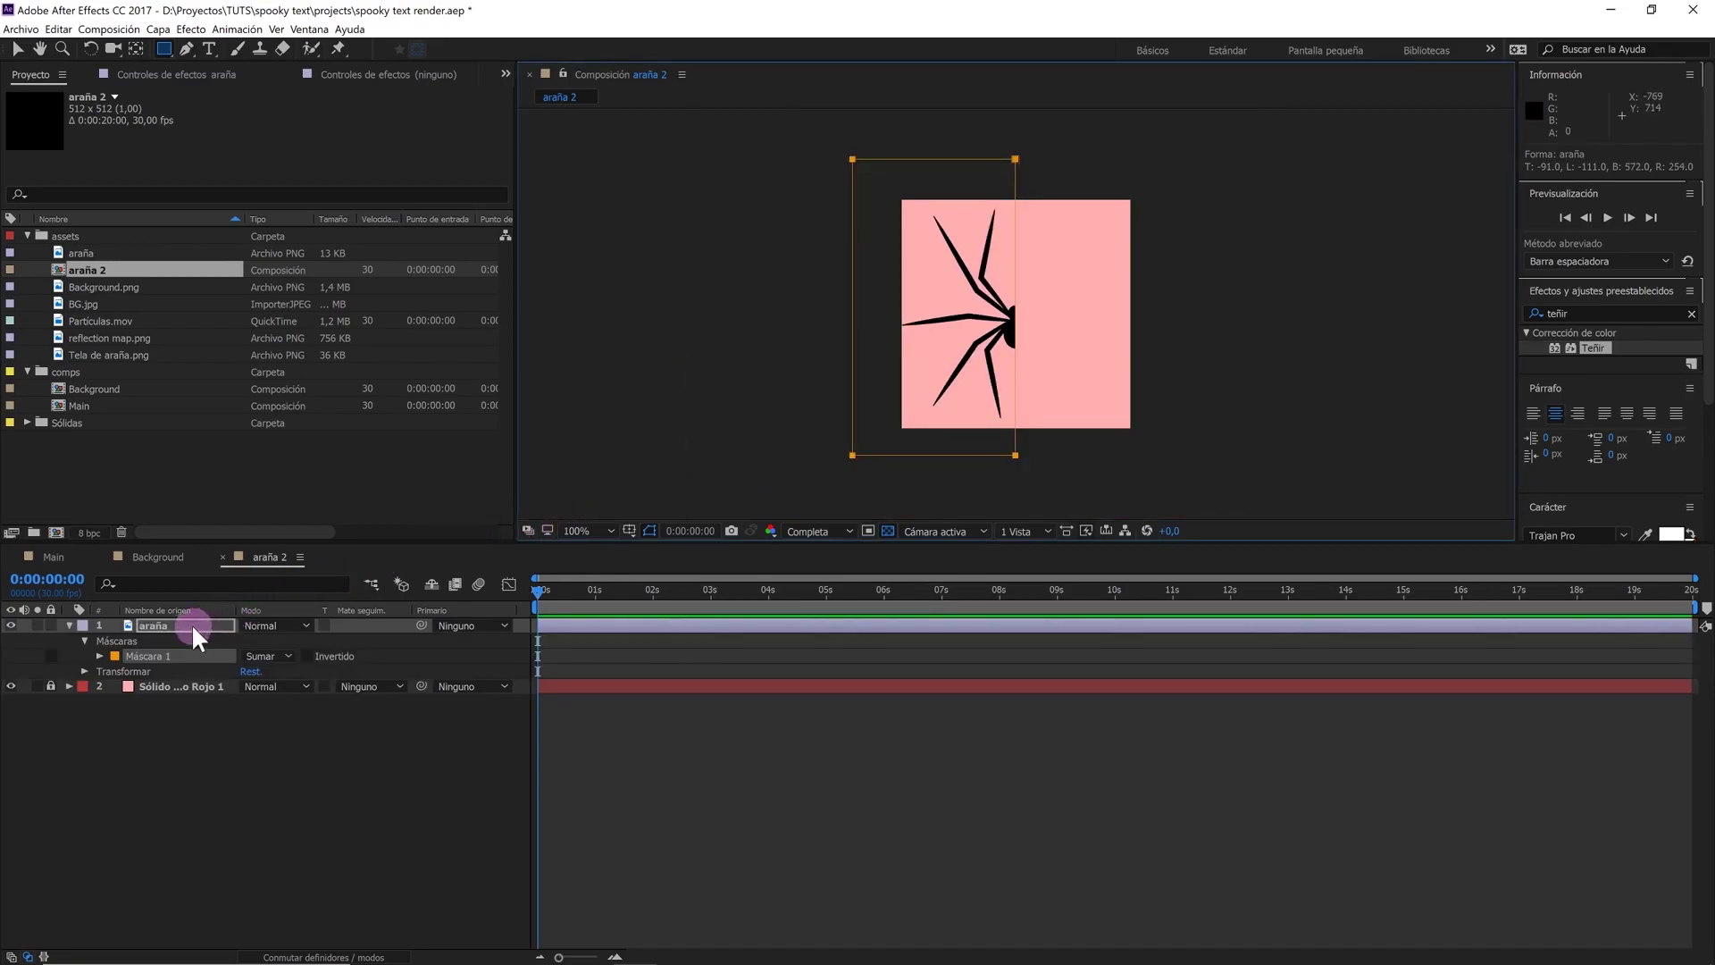
left_click(196, 628)
left_click(338, 50)
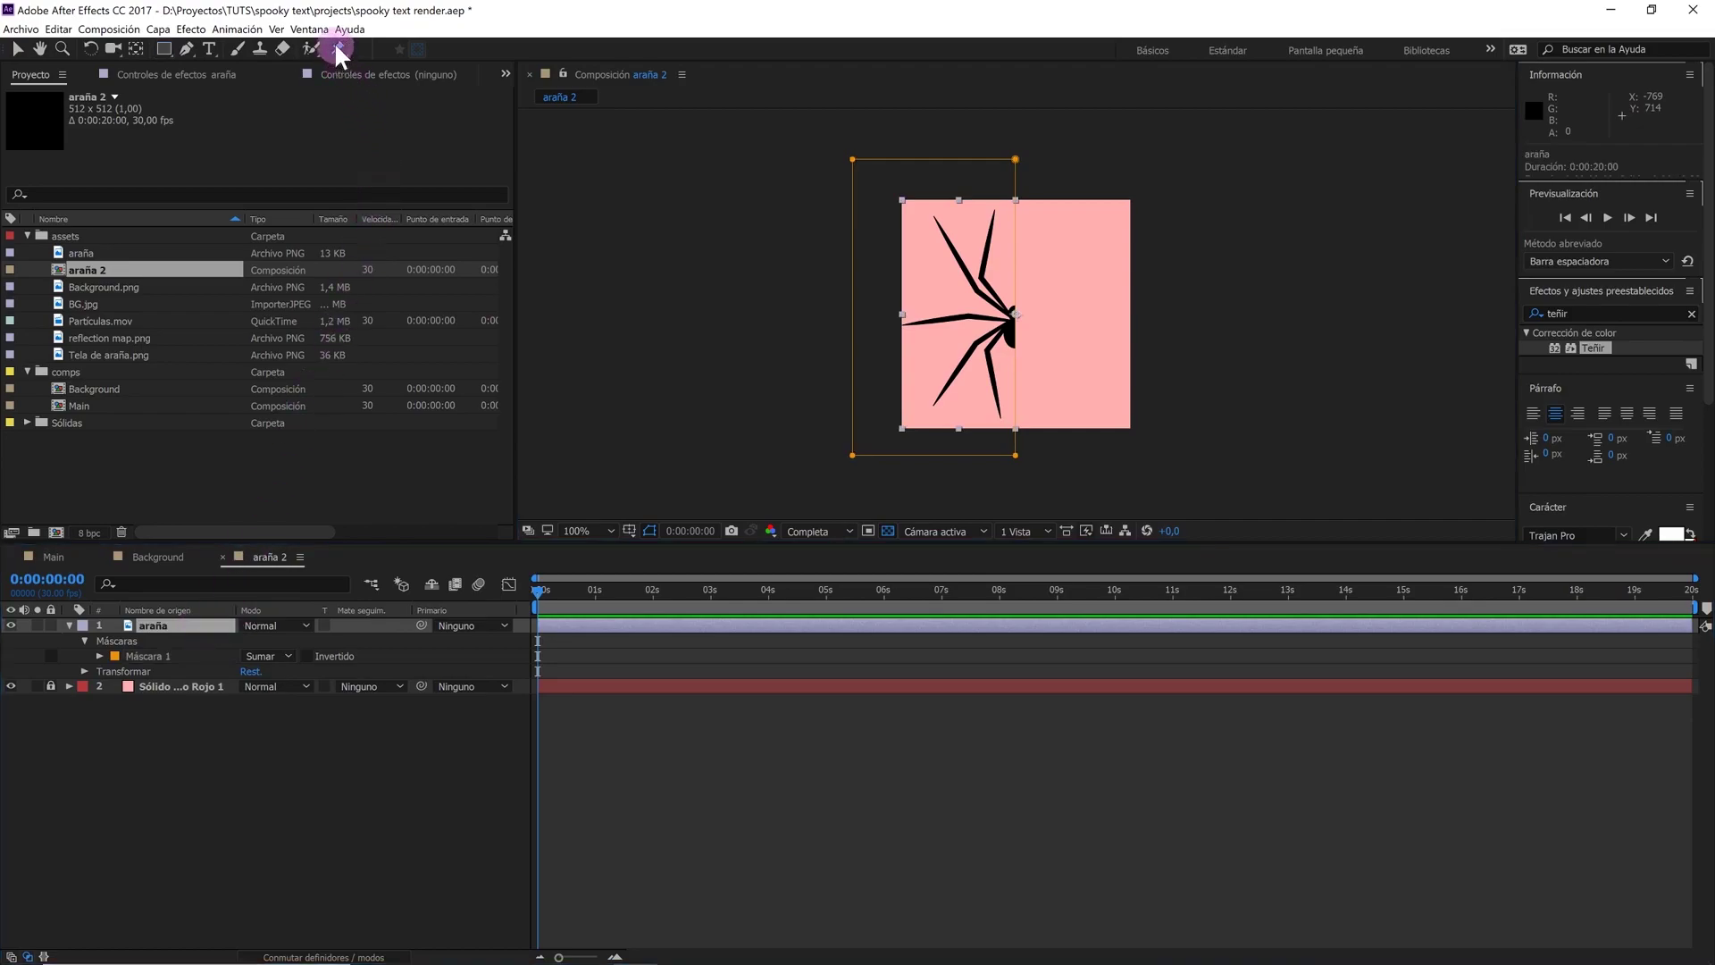
Pin the spider's body twice, the lower-left leg tip and joint, upper-left joint and upper leg tip
key("period")
key("period")
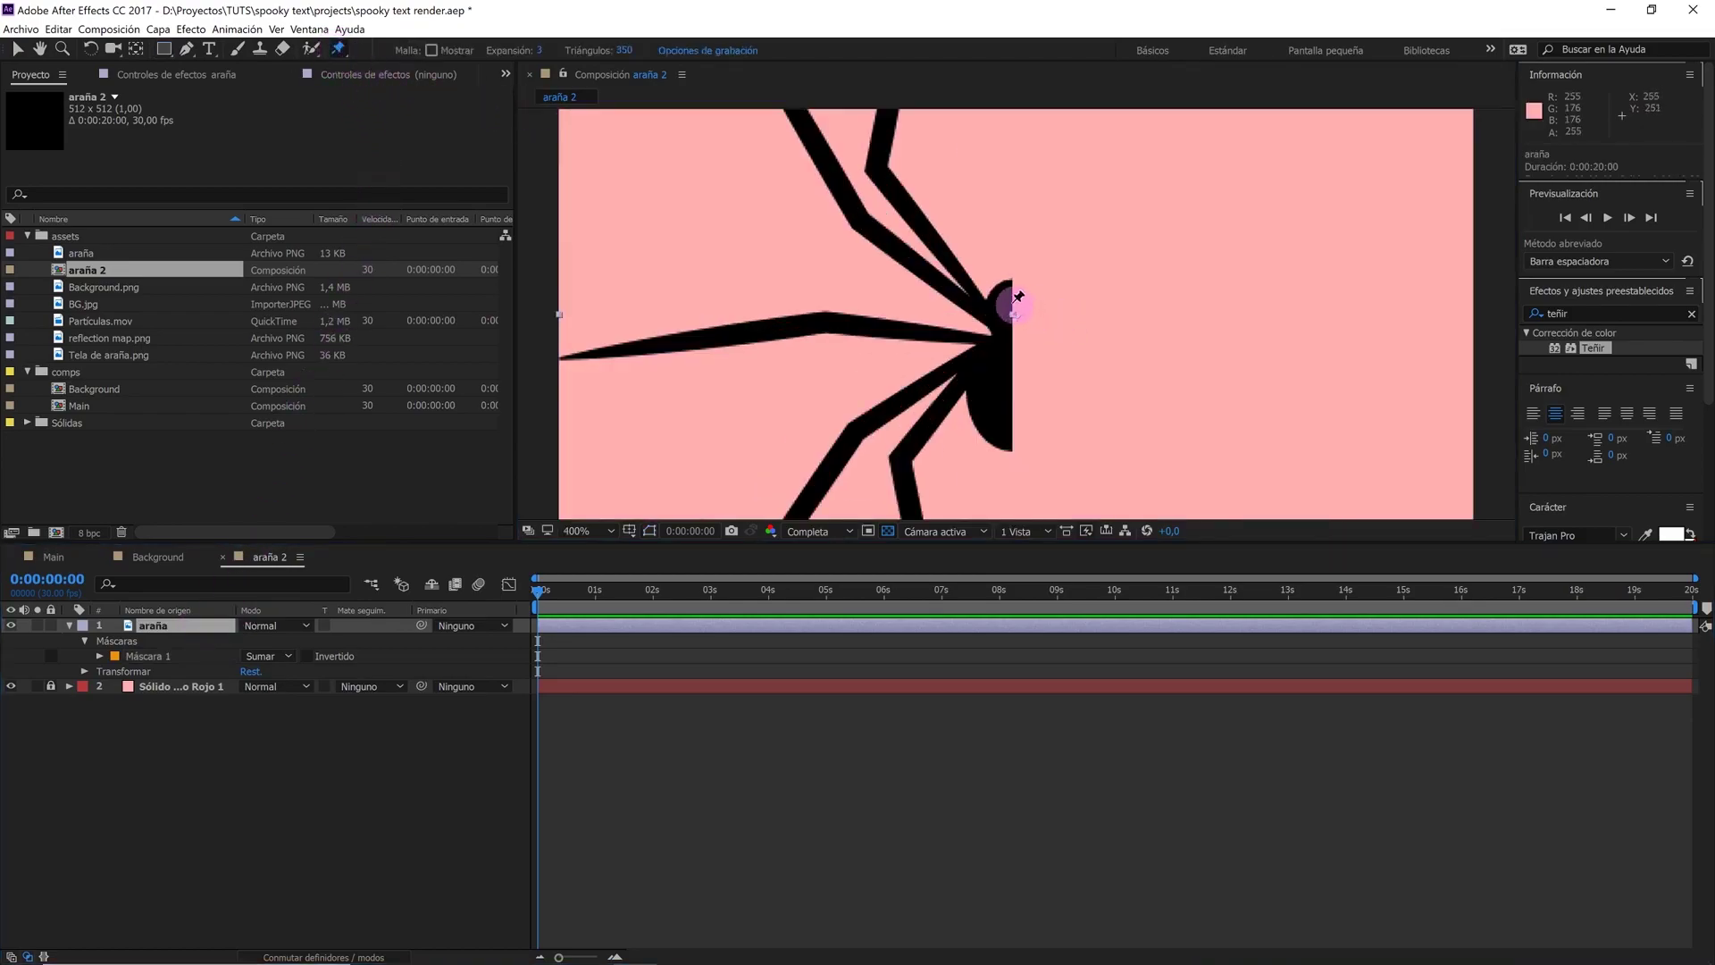
left_click(1008, 304)
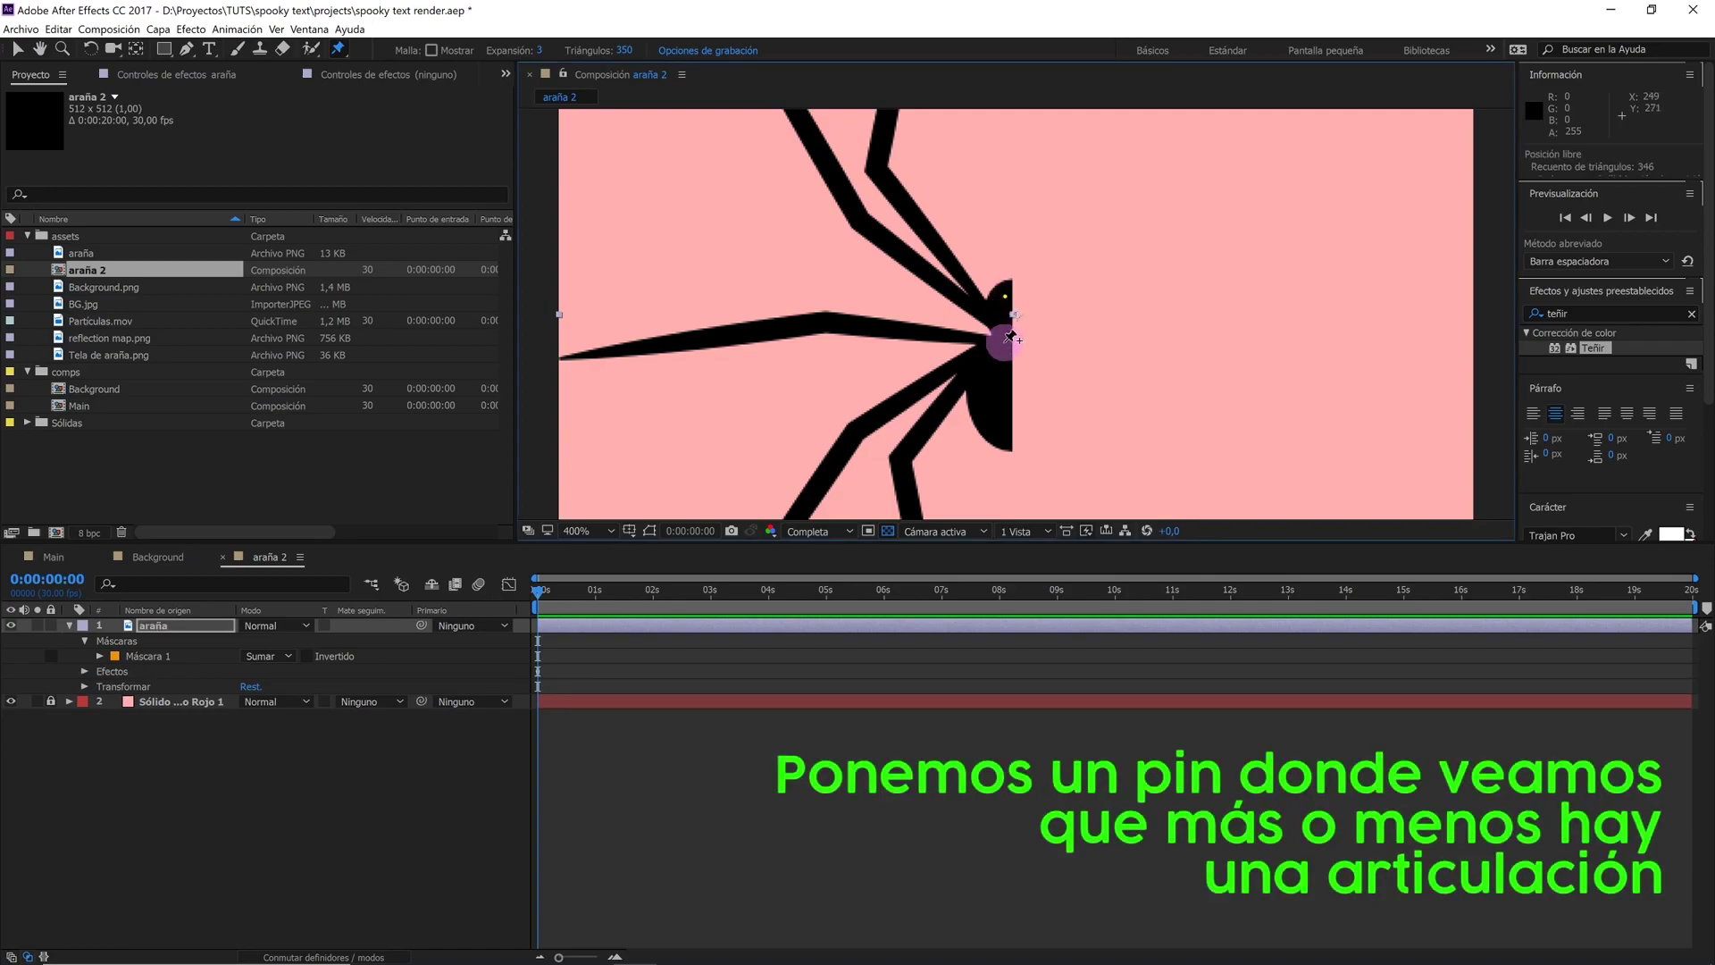
left_click(1004, 342)
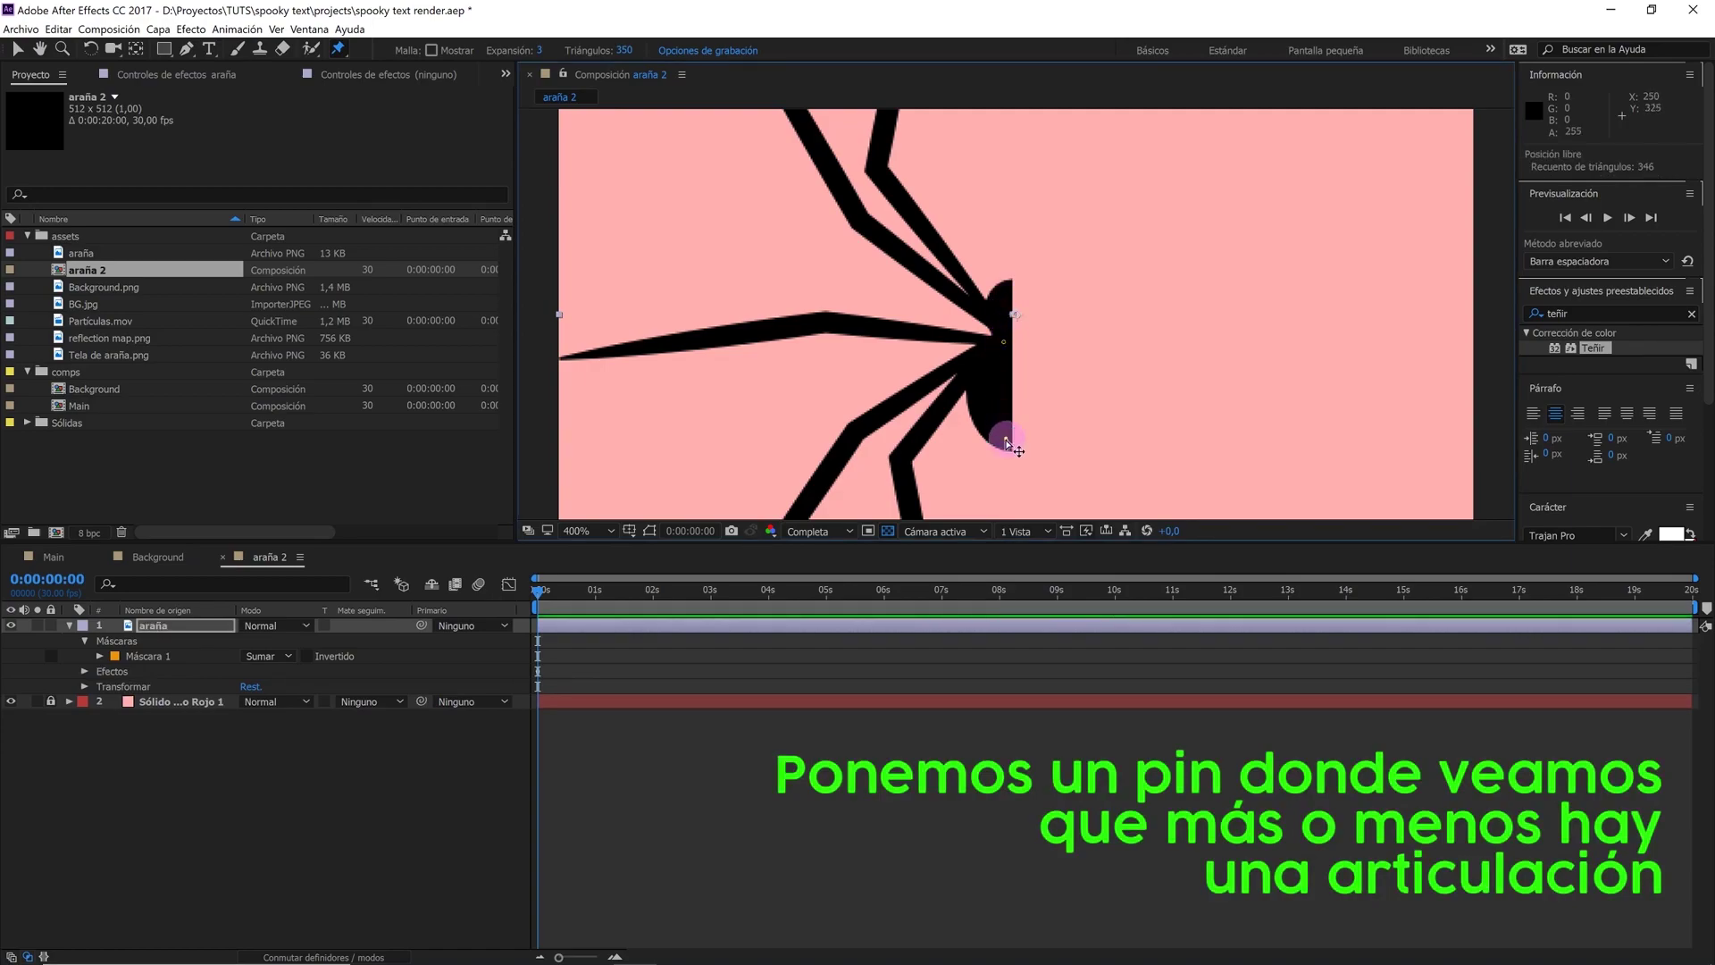
left_click(906, 461)
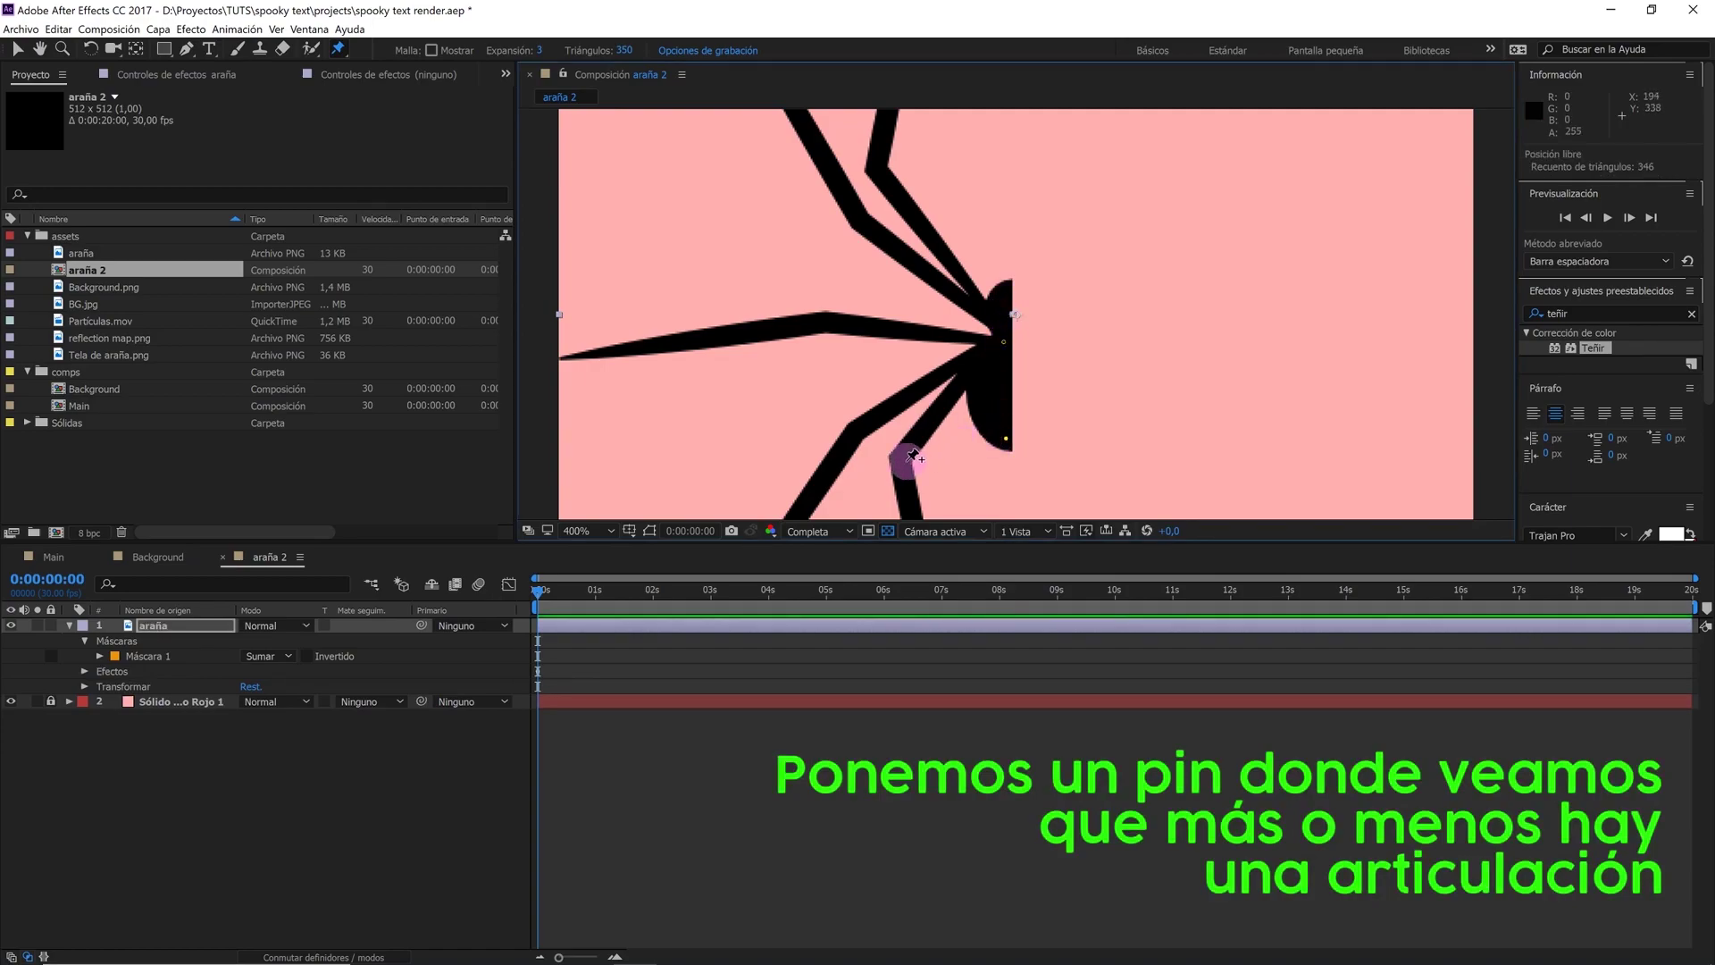
left_click(856, 430)
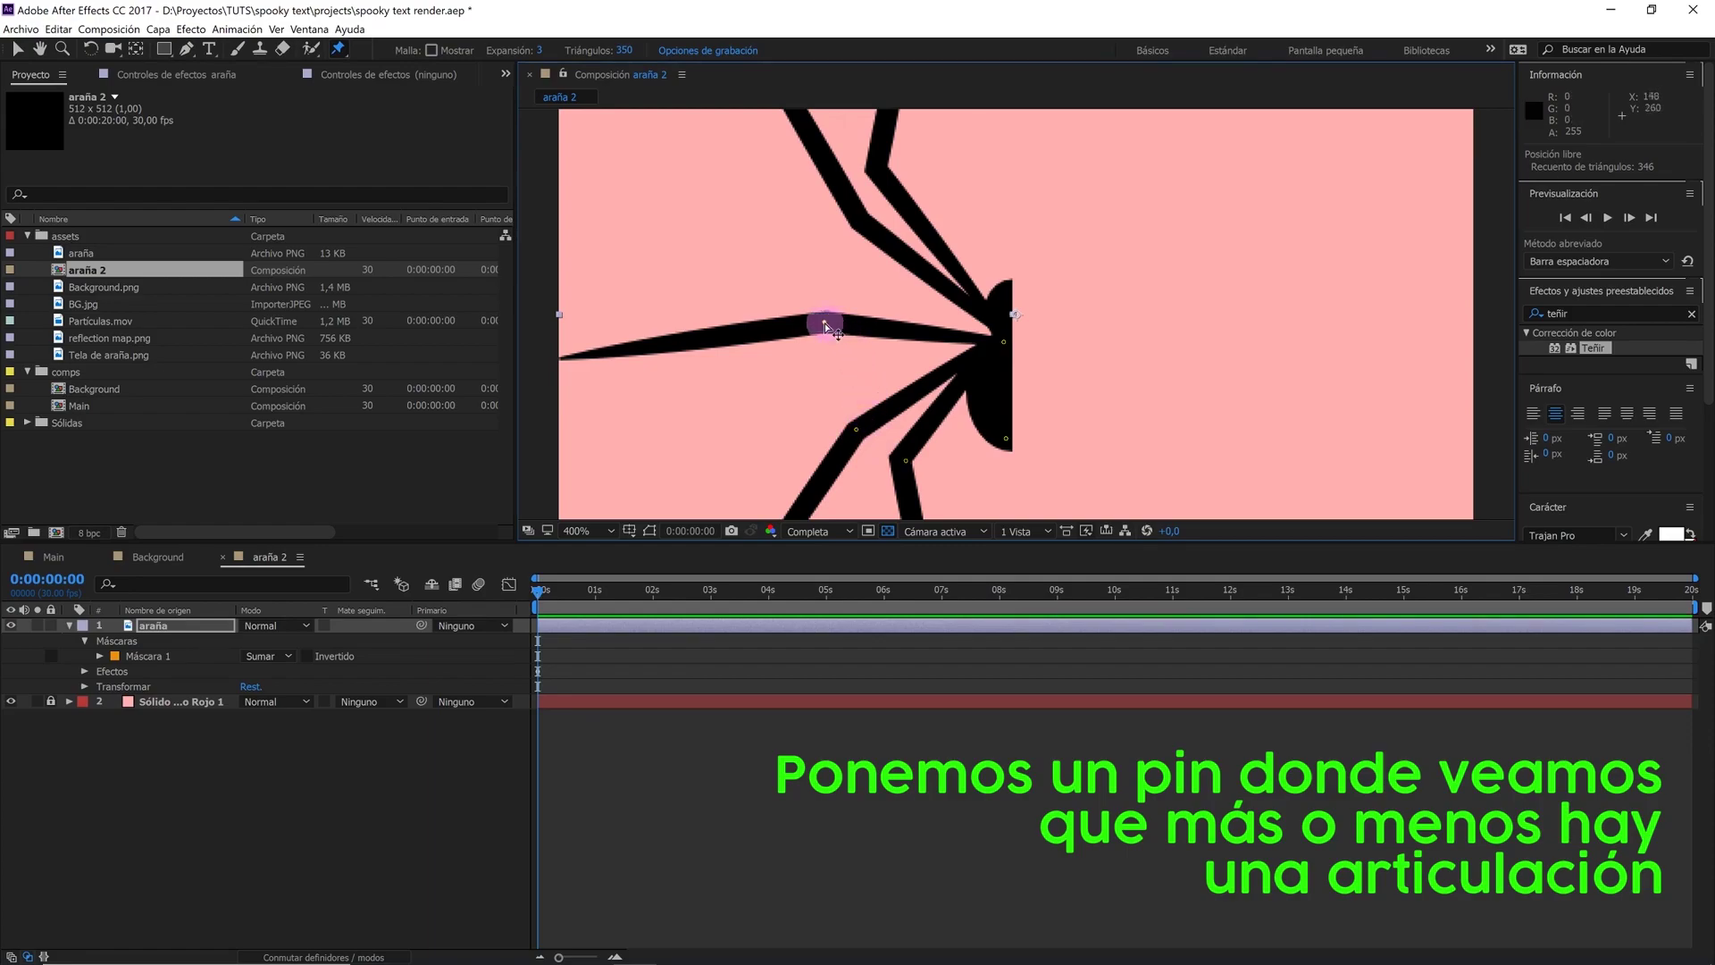
left_click(859, 221)
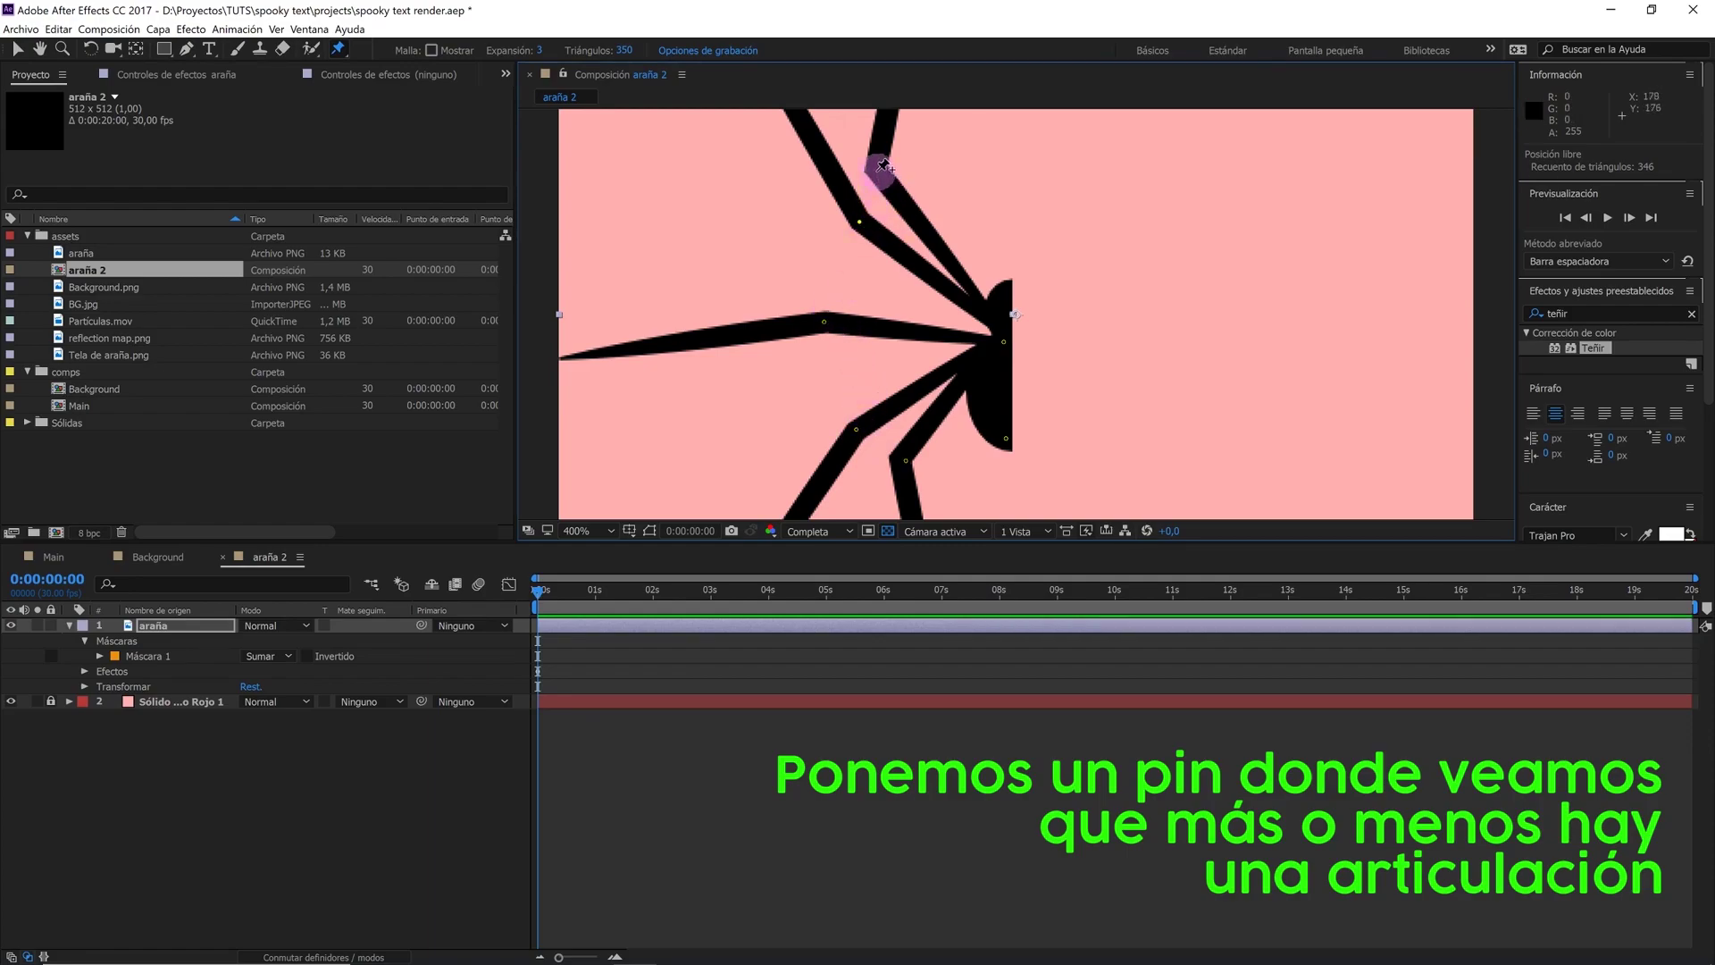
left_click_drag(930, 169, 987, 444)
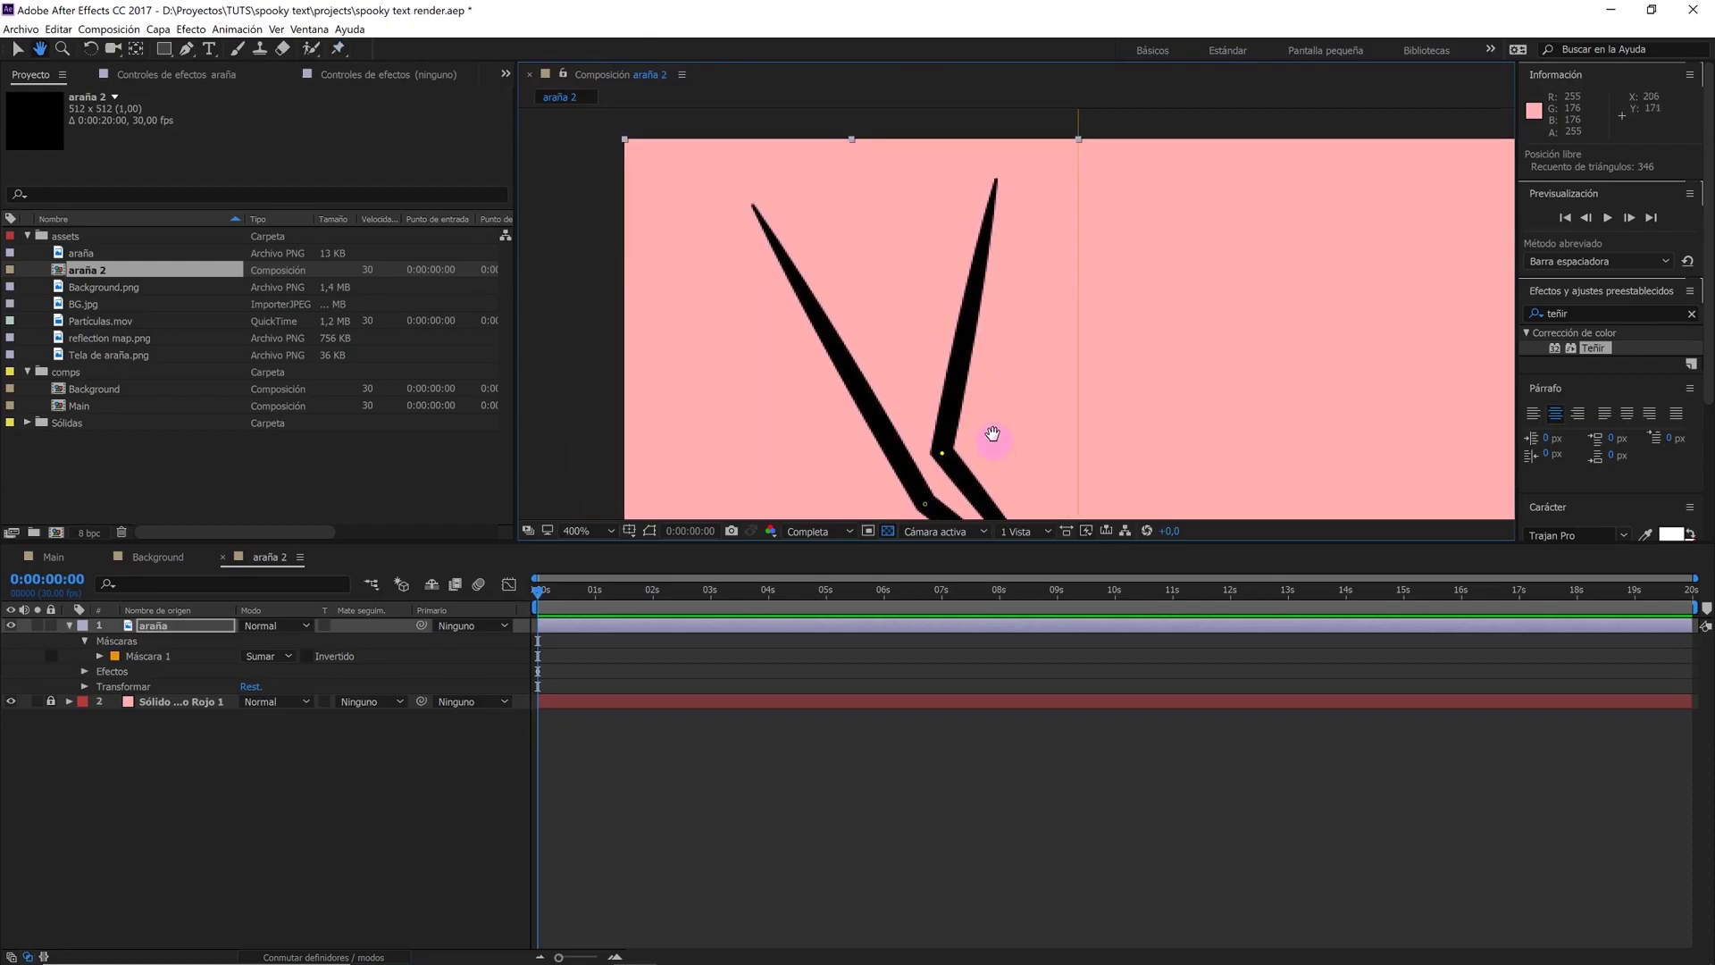
left_click(995, 183)
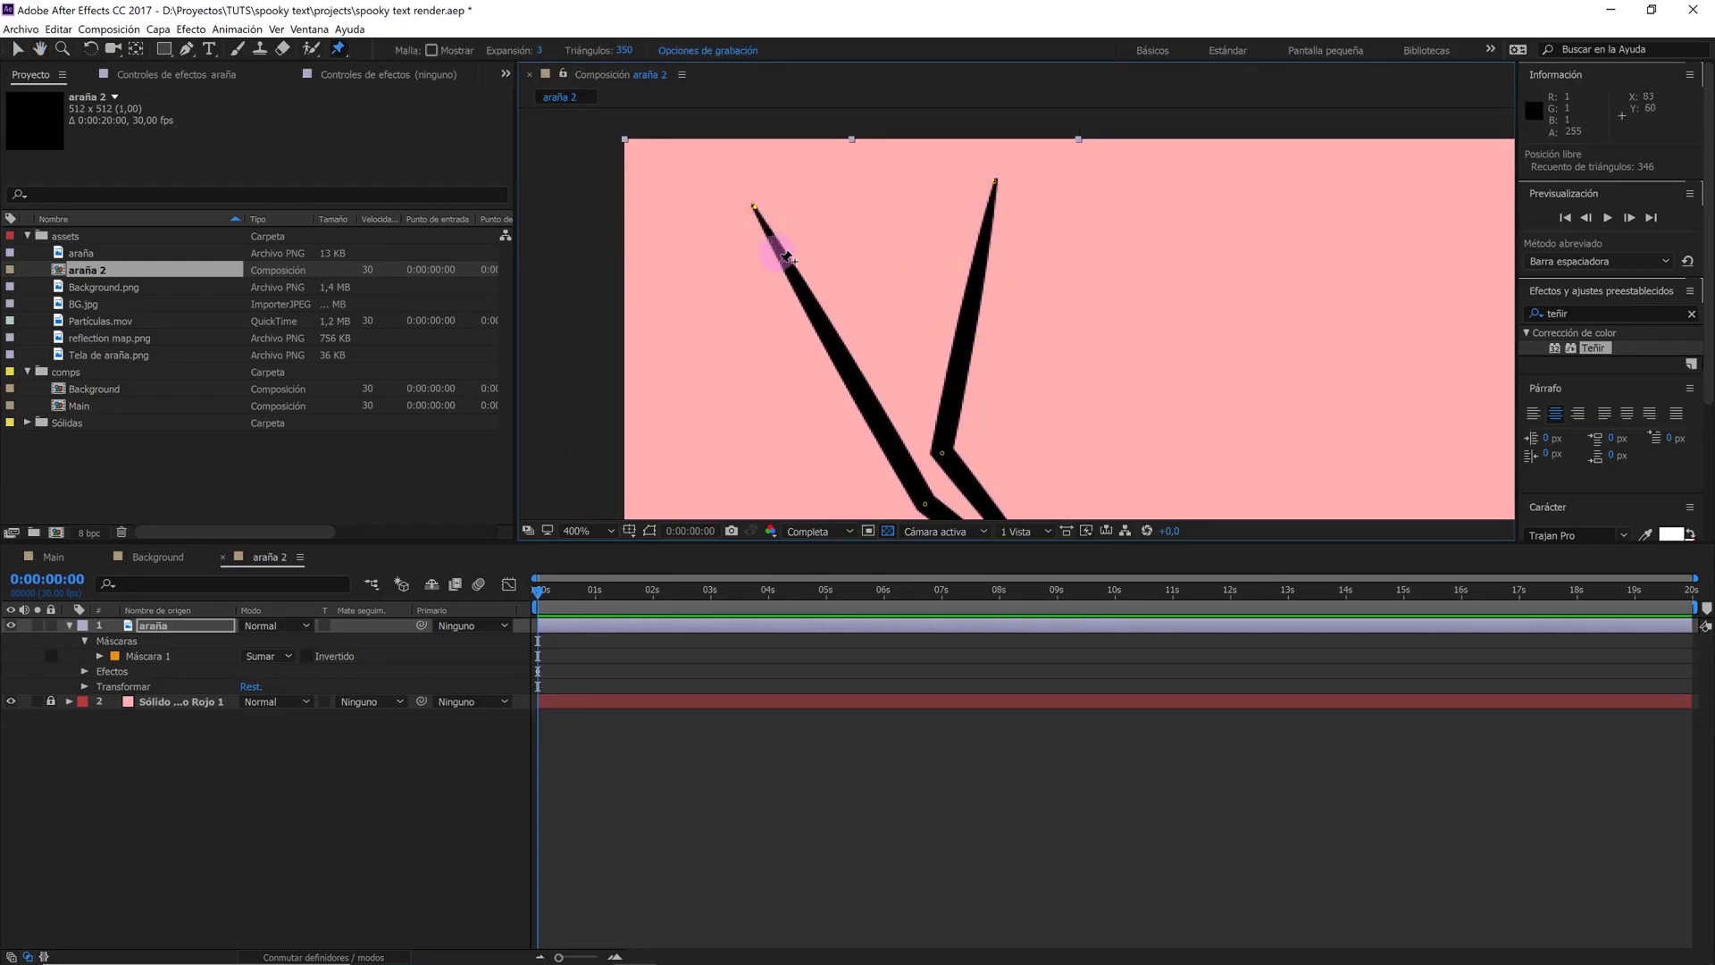
Pin the tips of the left, left-centre and lowest legs, then view the whole pinned spider
key("h")
left_click_drag(778, 446, 835, 270)
key("ctrl+p")
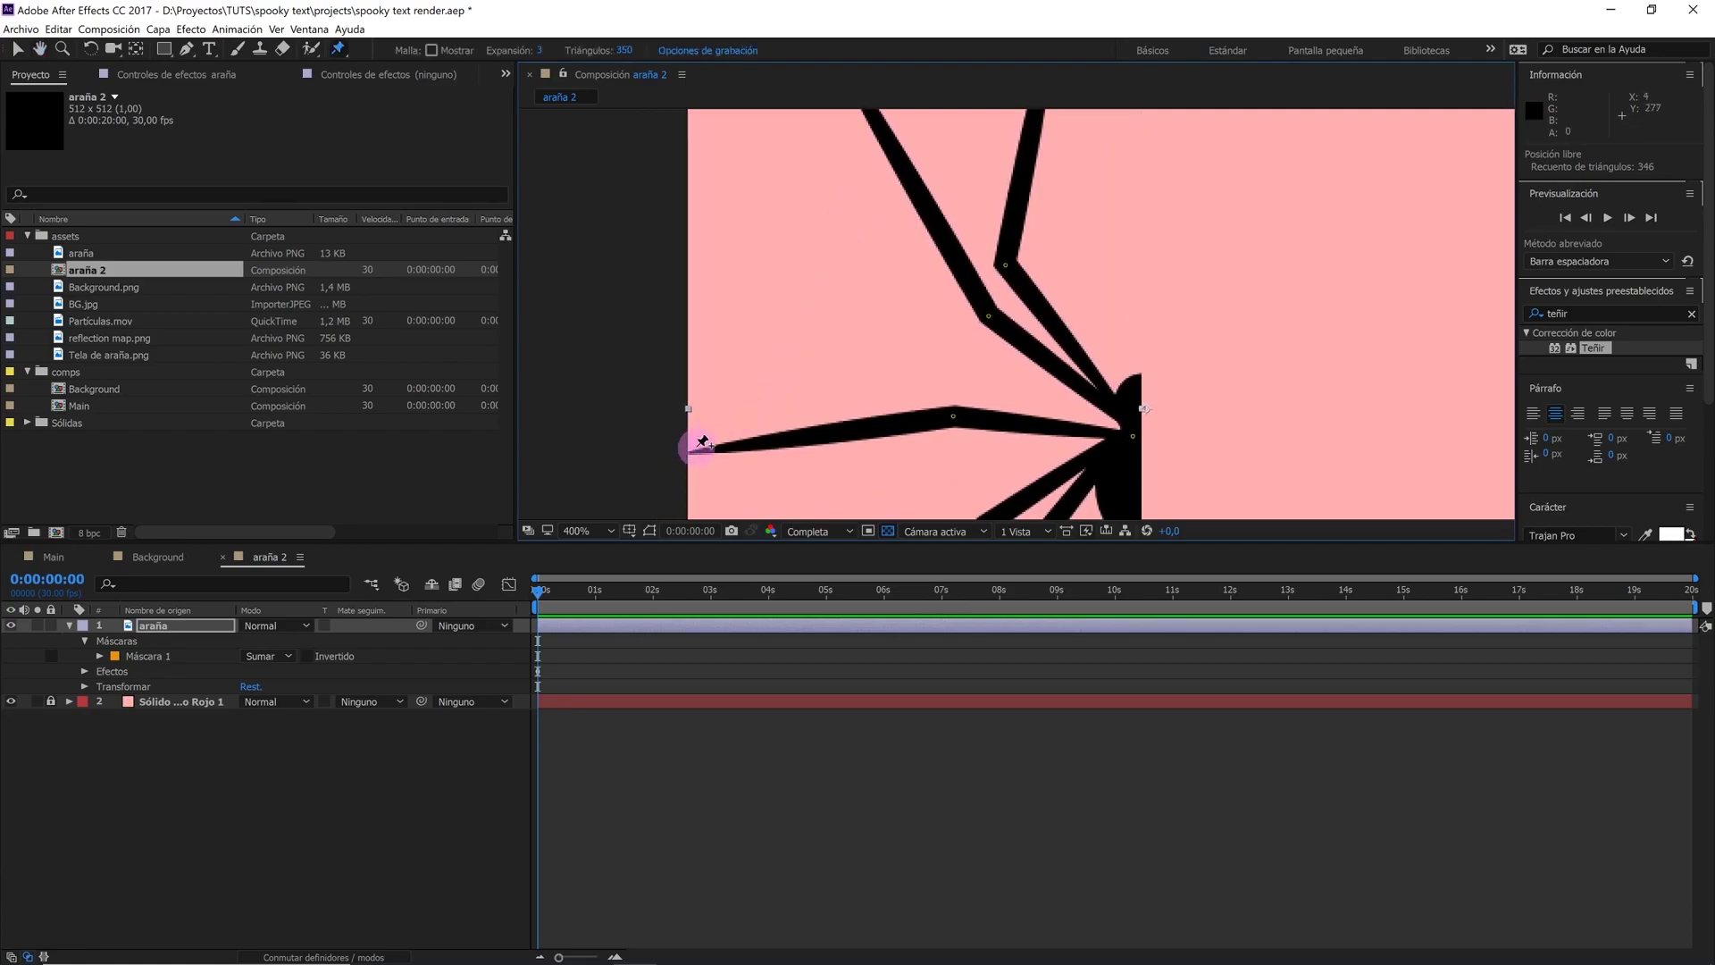
left_click(702, 444)
scroll(765, 460, "down", 5)
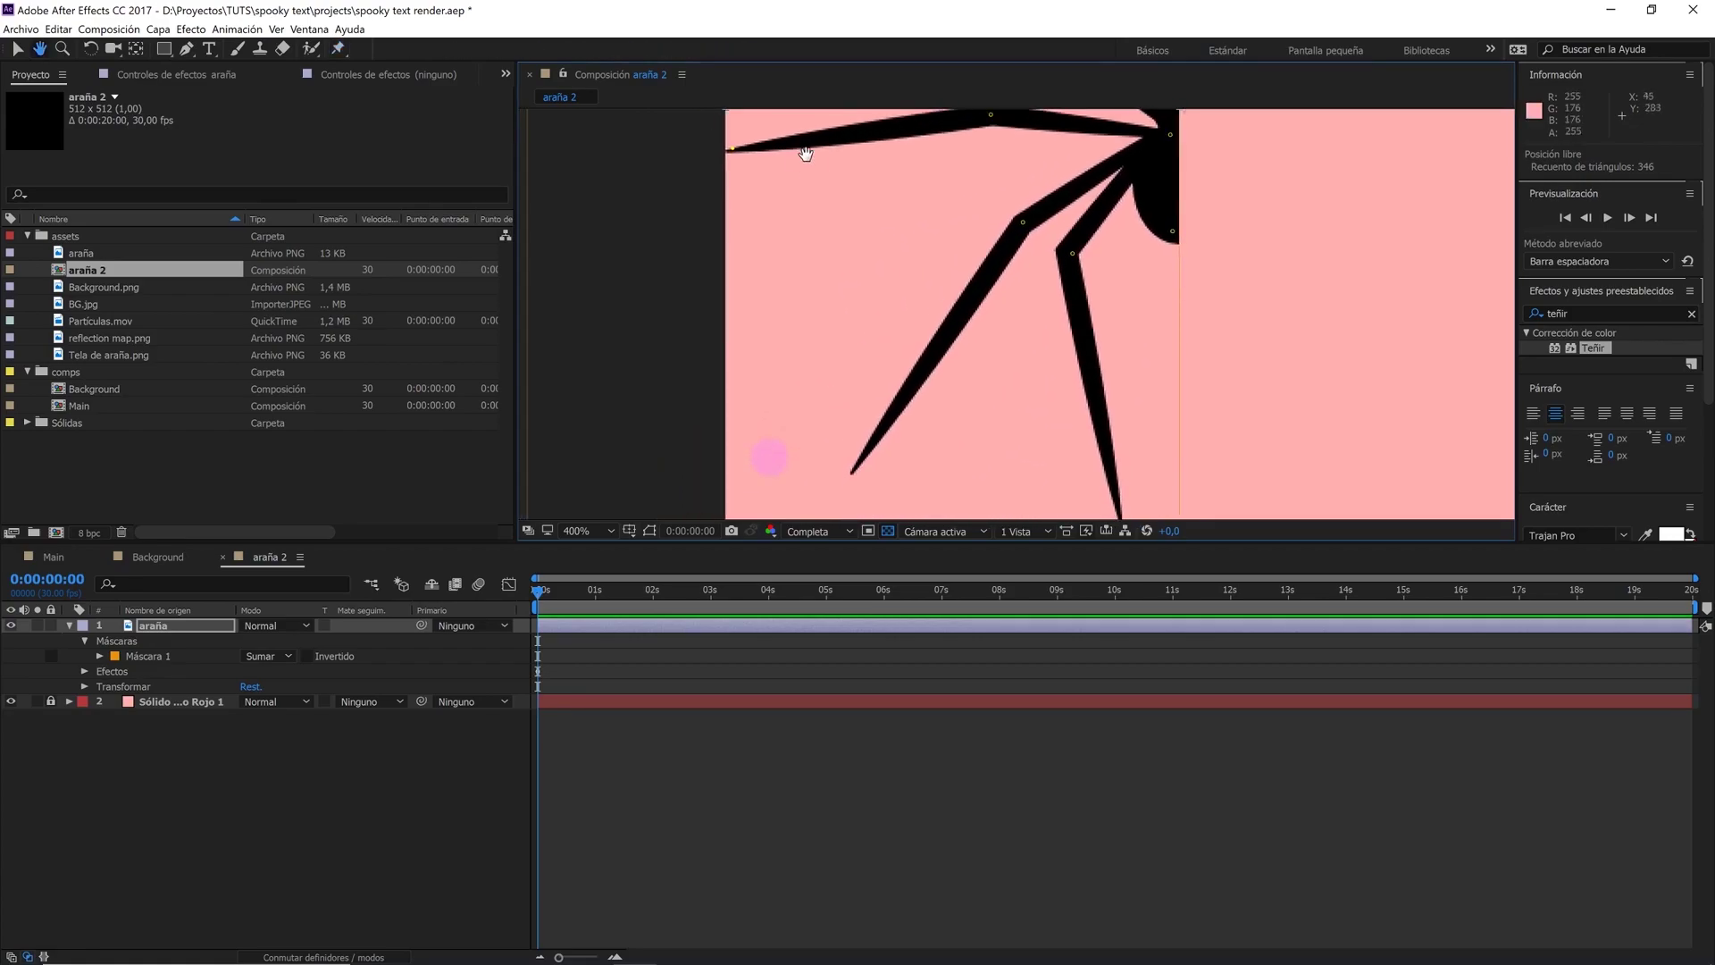
left_click(858, 463)
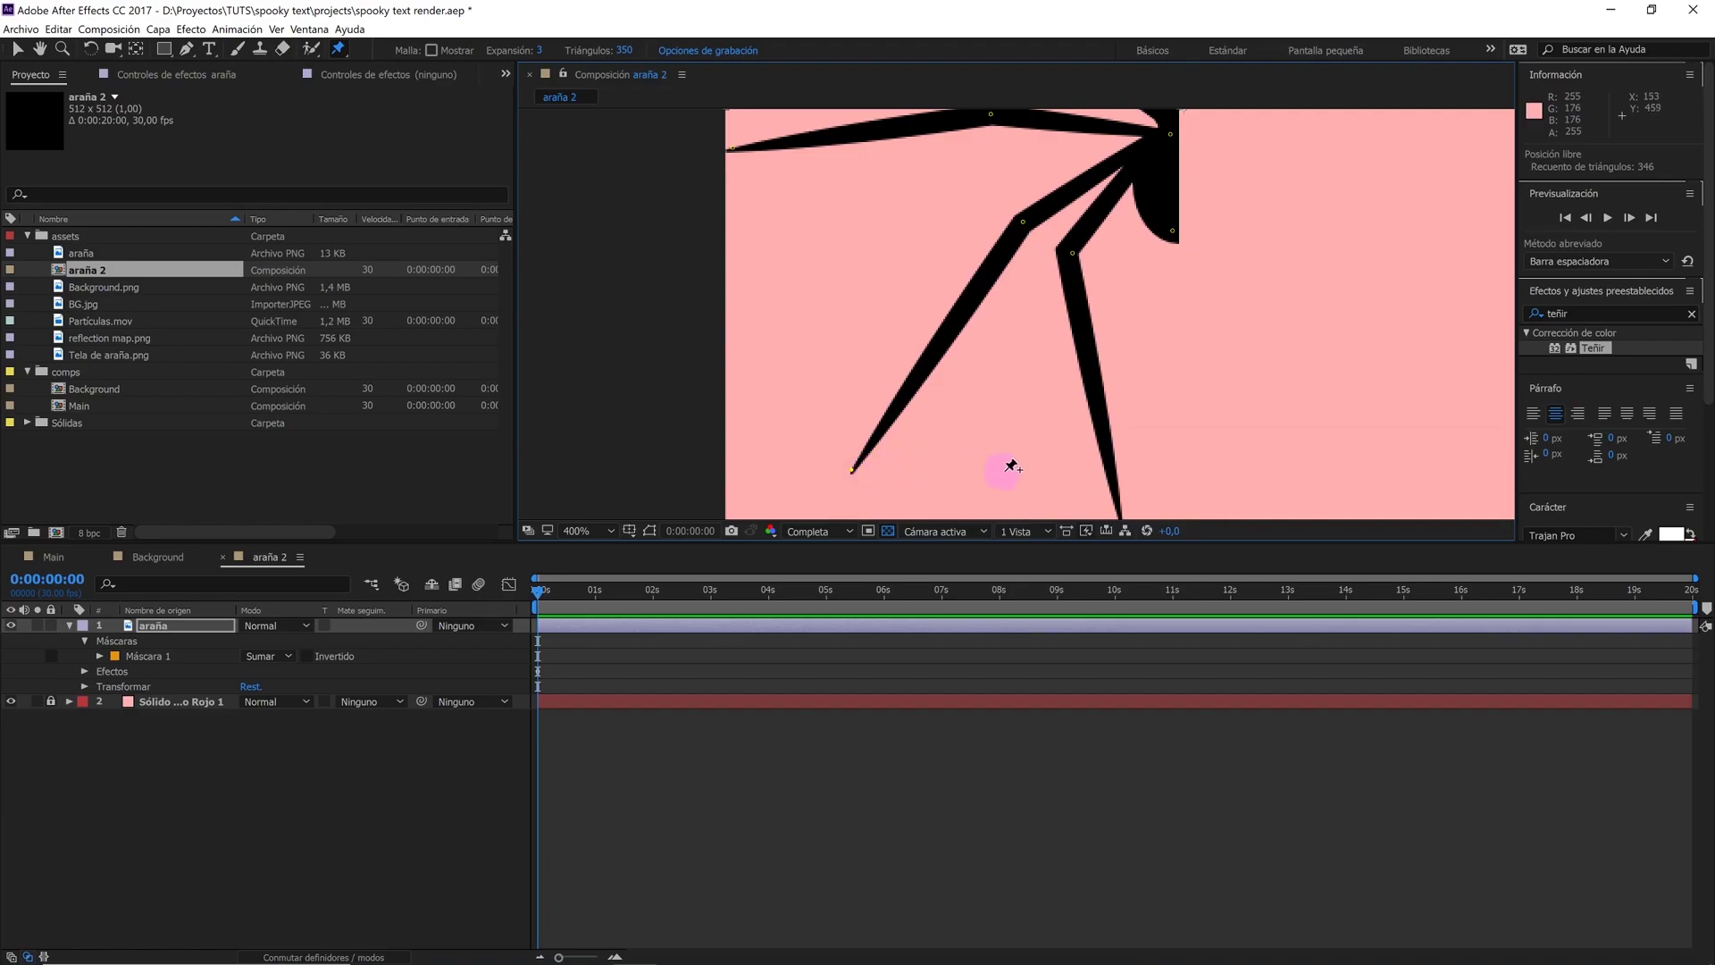
scroll(1004, 375, "down", 2)
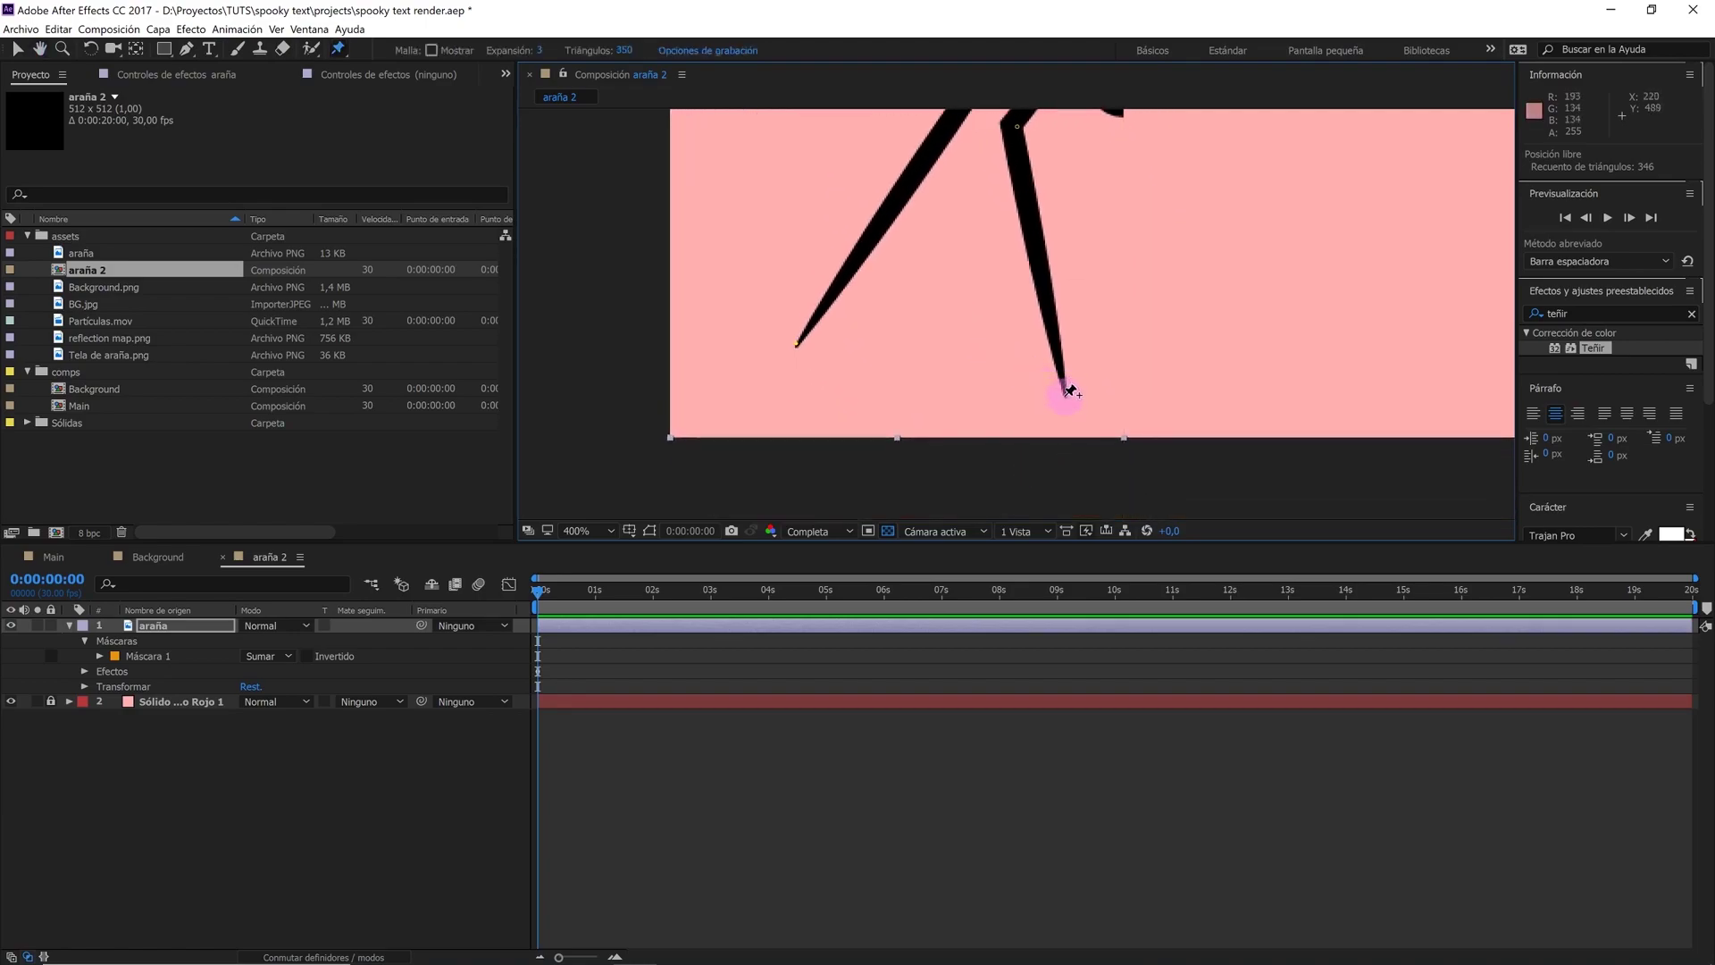
left_click(1069, 402)
scroll(1080, 315, "down", 2)
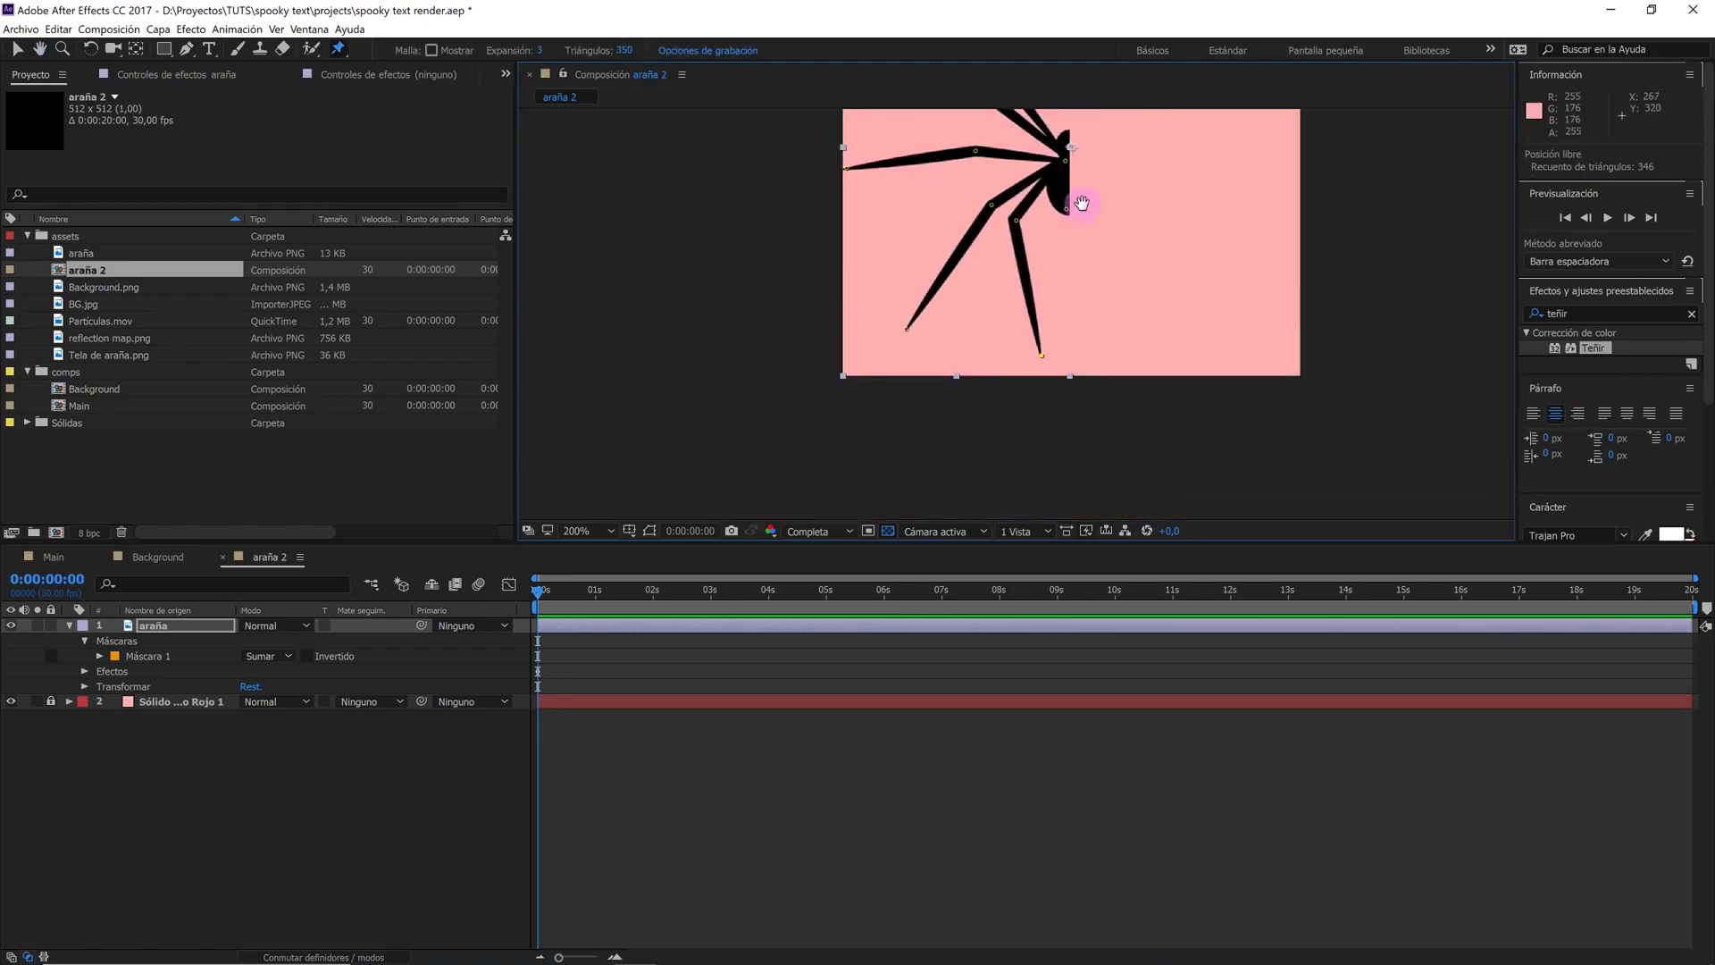
left_click_drag(1083, 207, 985, 340)
scroll(983, 333, "down", 2)
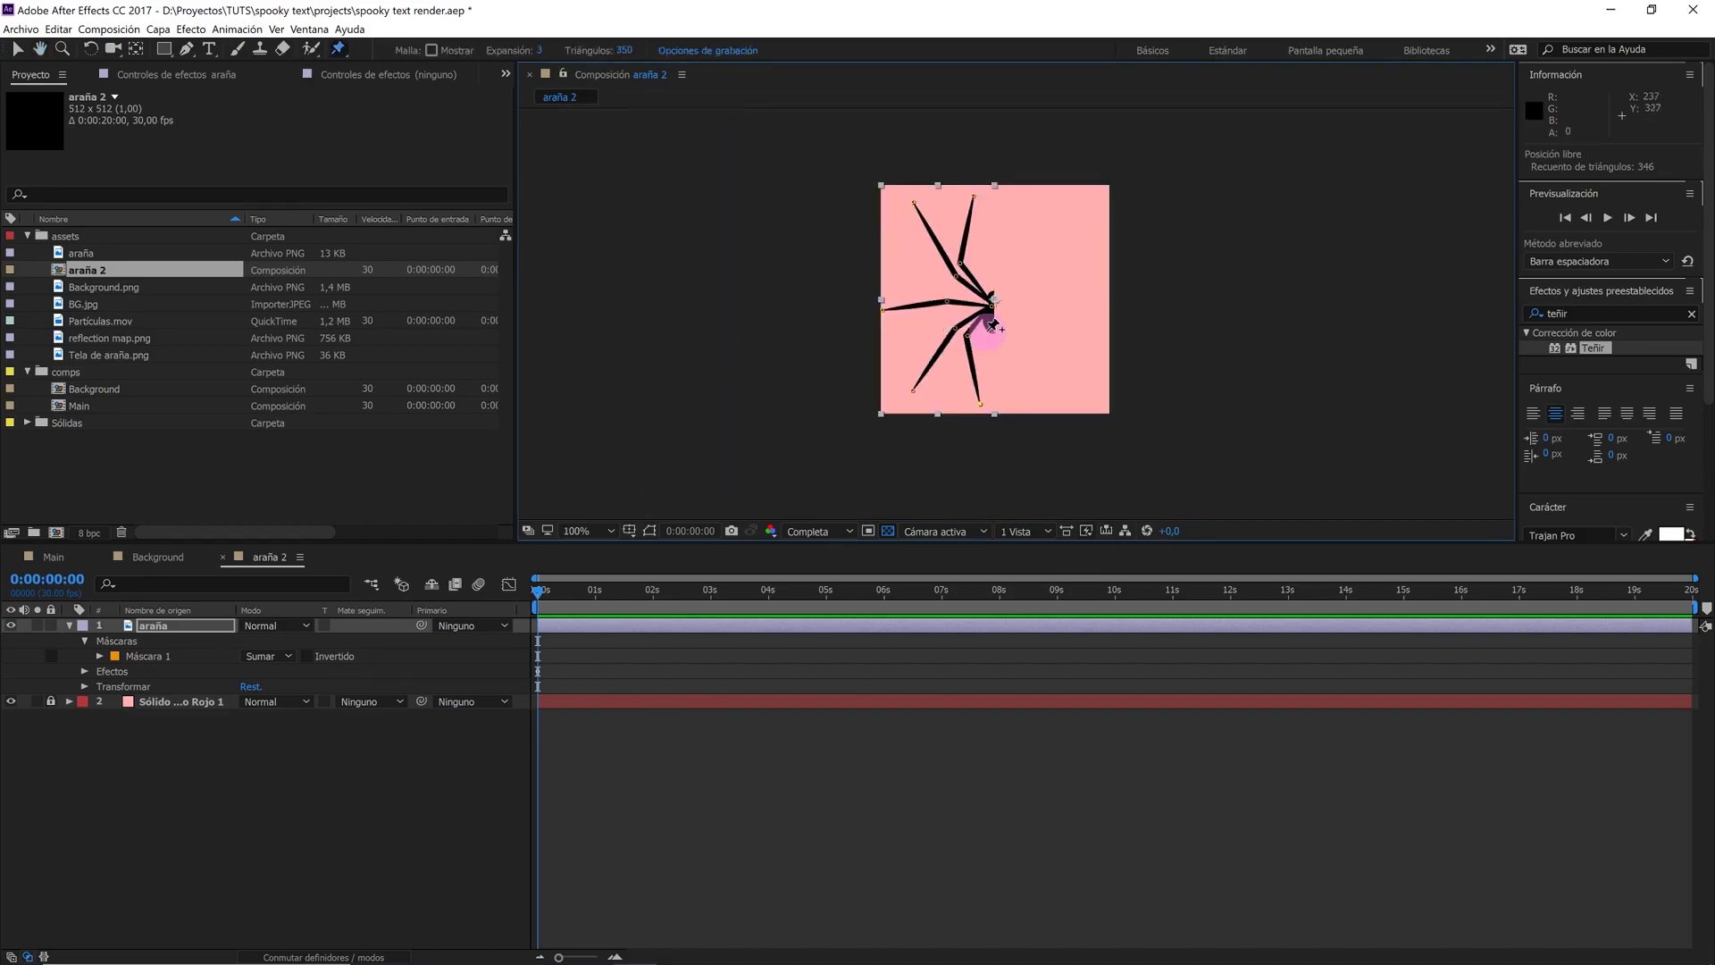
left_click(587, 618)
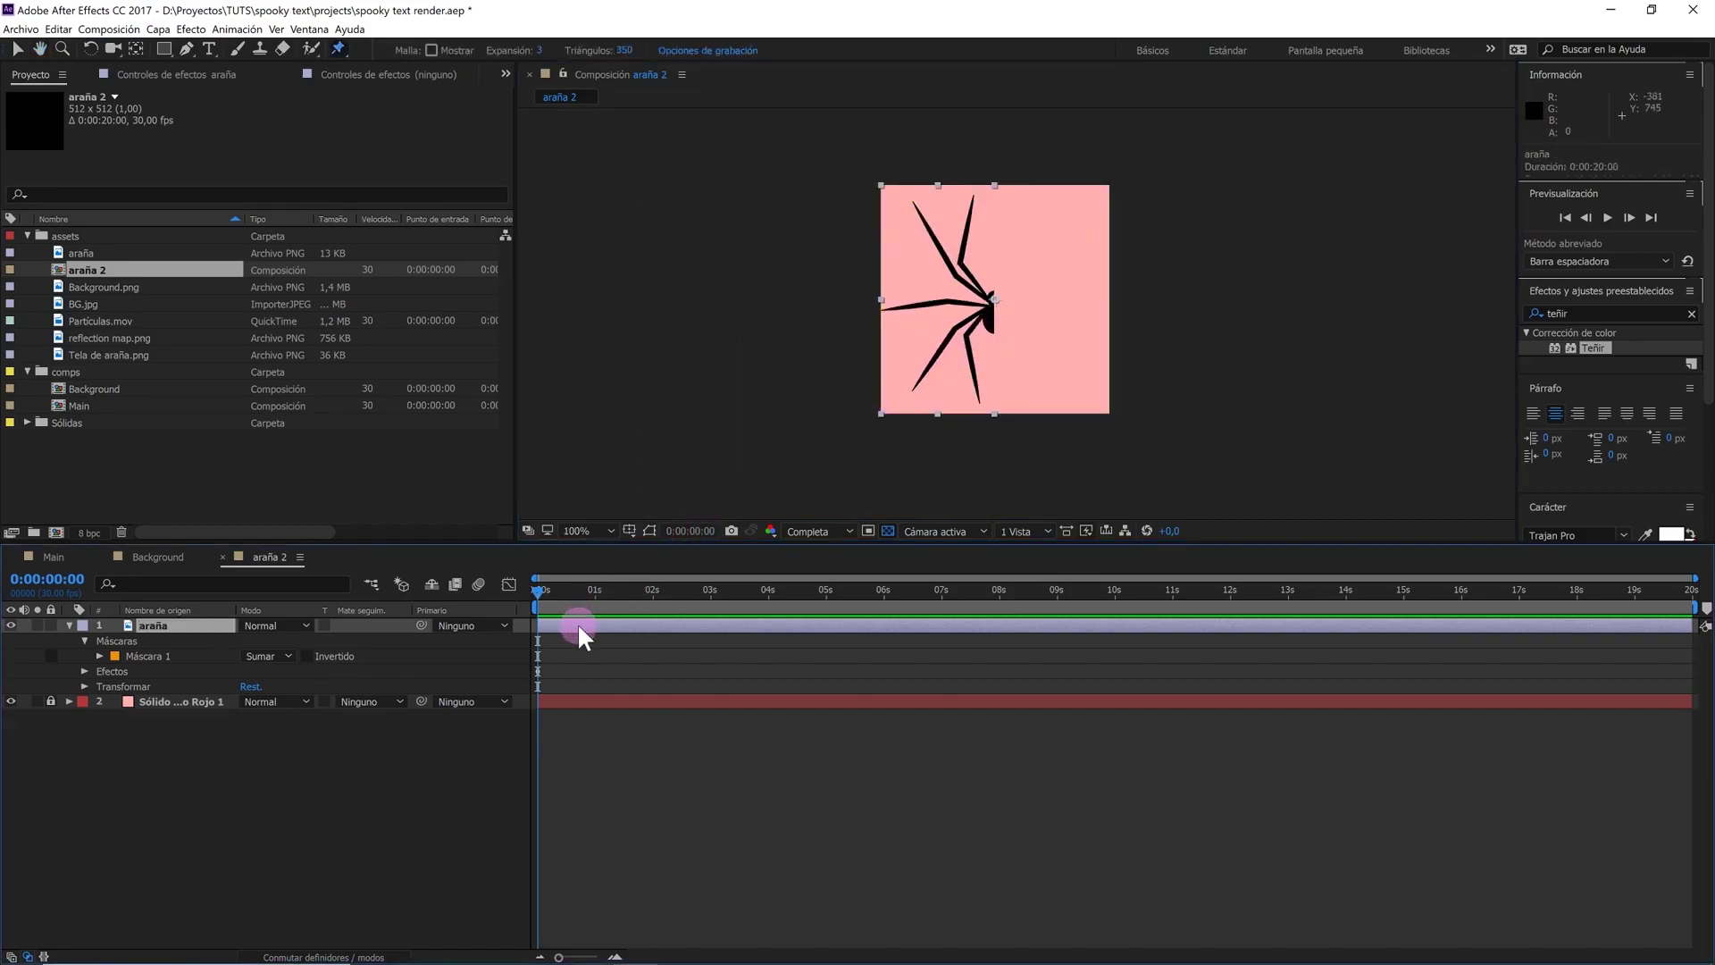
Add a new adjustment layer, Capa de ajuste 1, to the composition
right_click(299, 786)
mouse_move(498, 804)
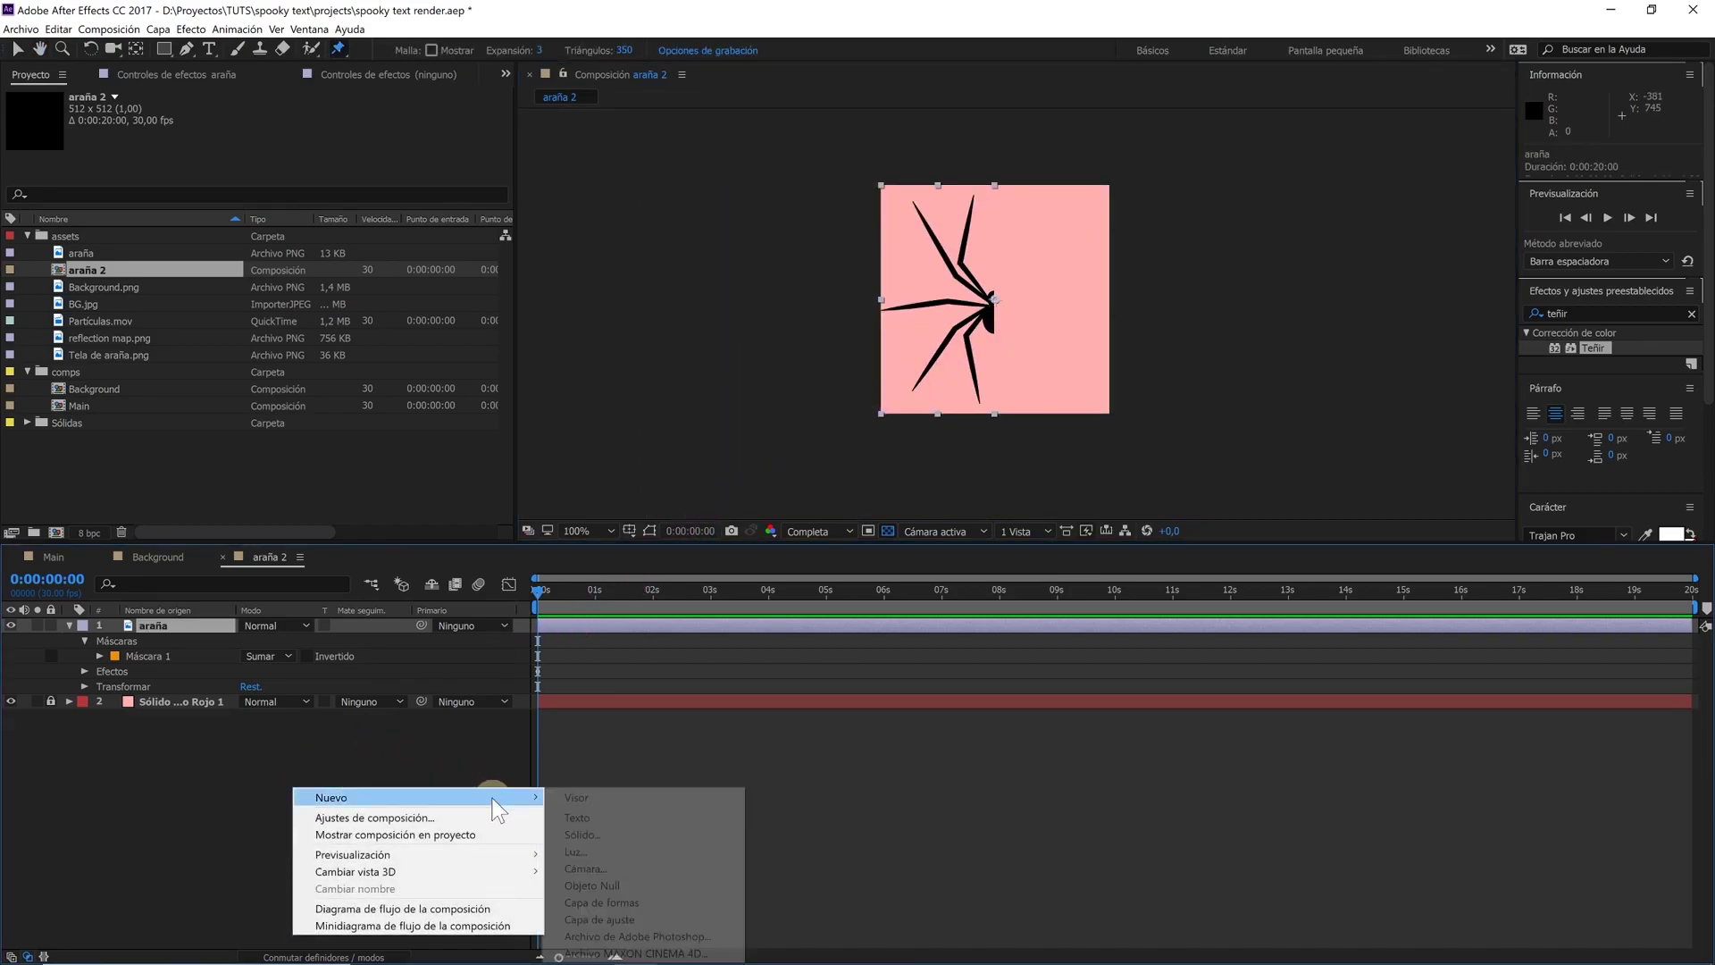
left_click(598, 919)
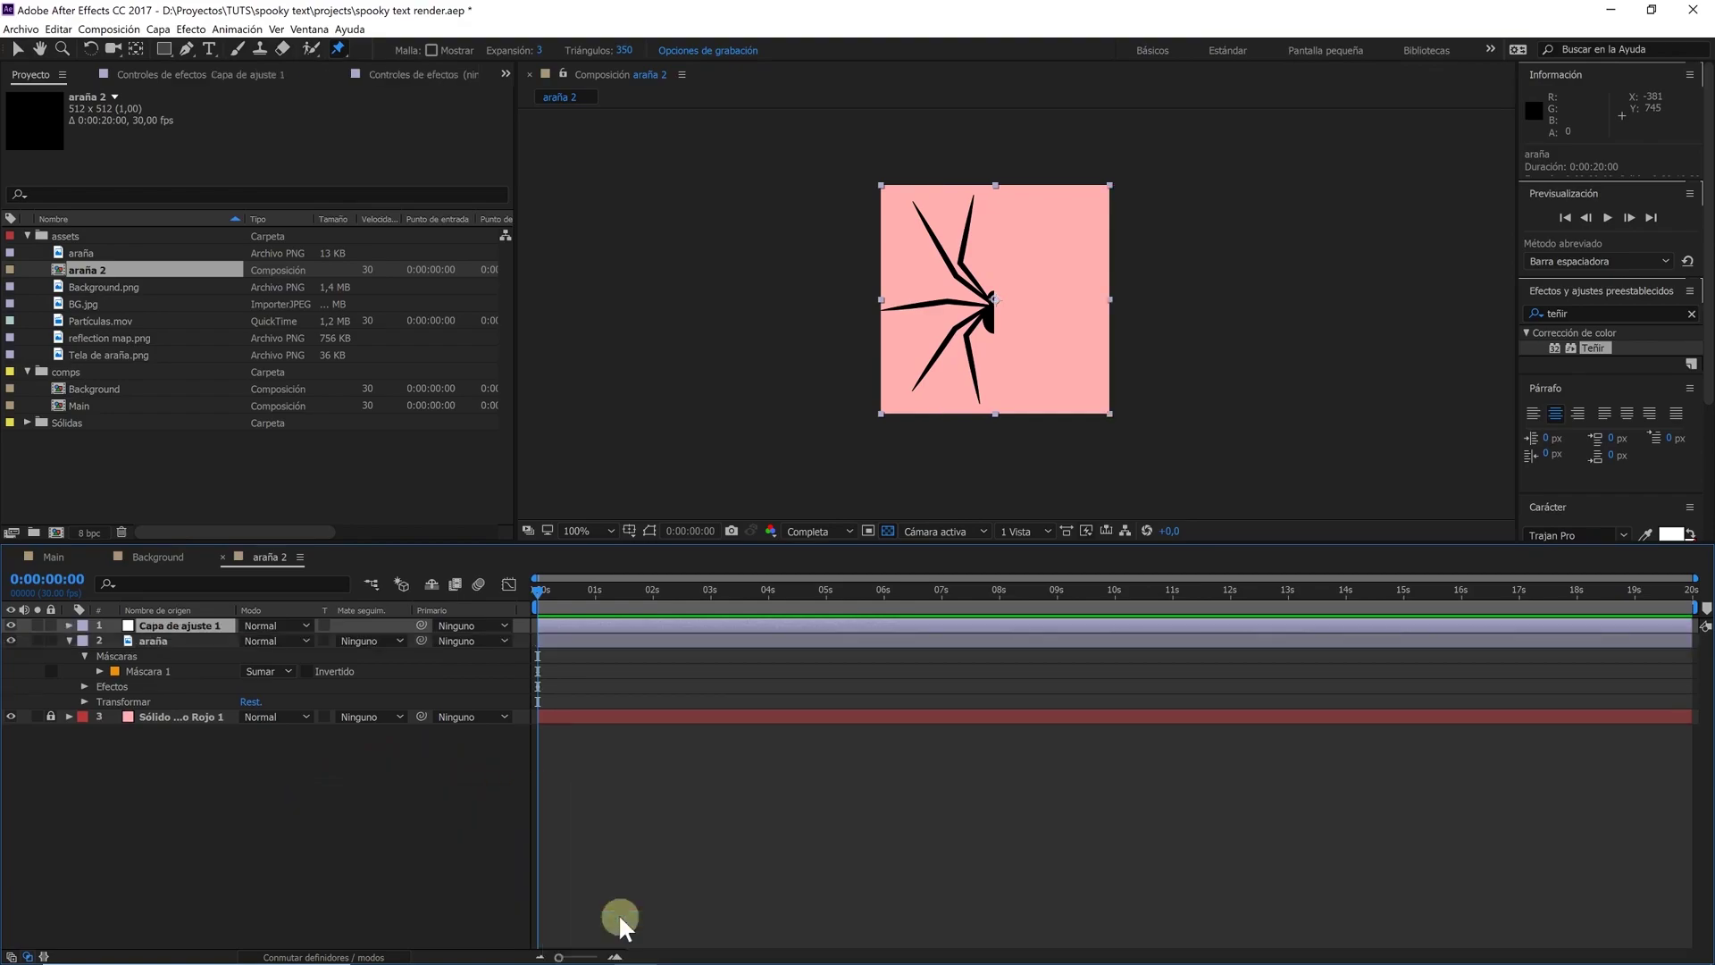
Apply Control del deslizador to the adjustment layer and lock its Effect Controls panel
left_click(1531, 315)
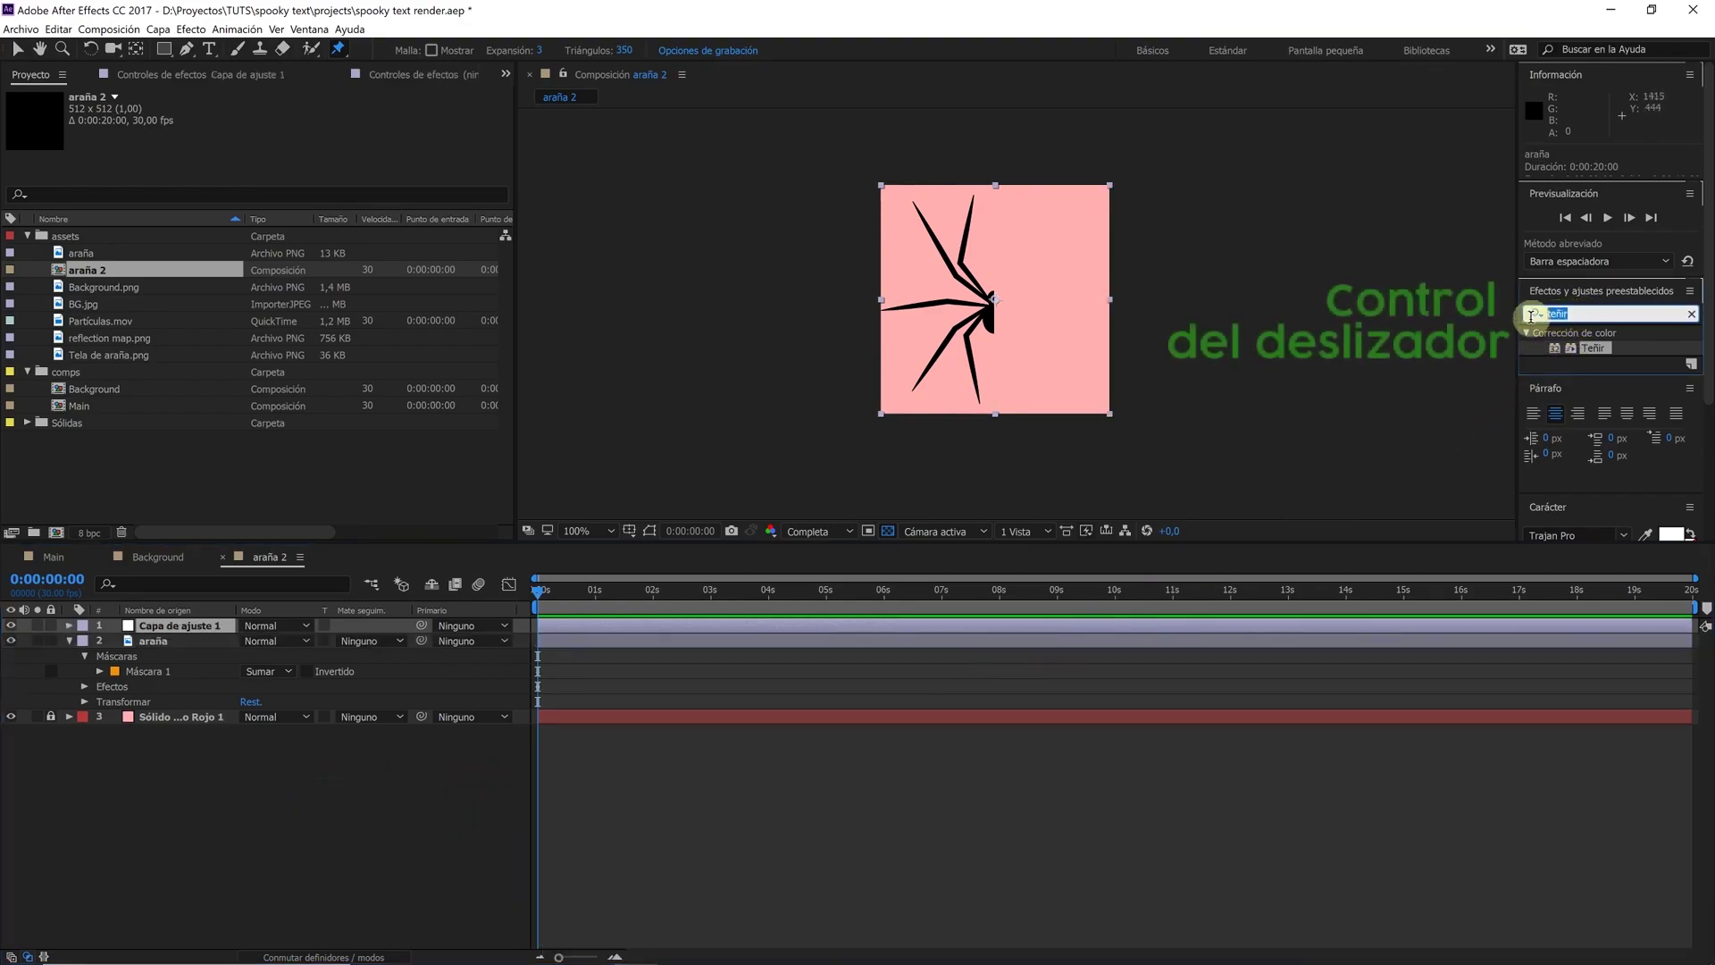
type("cont")
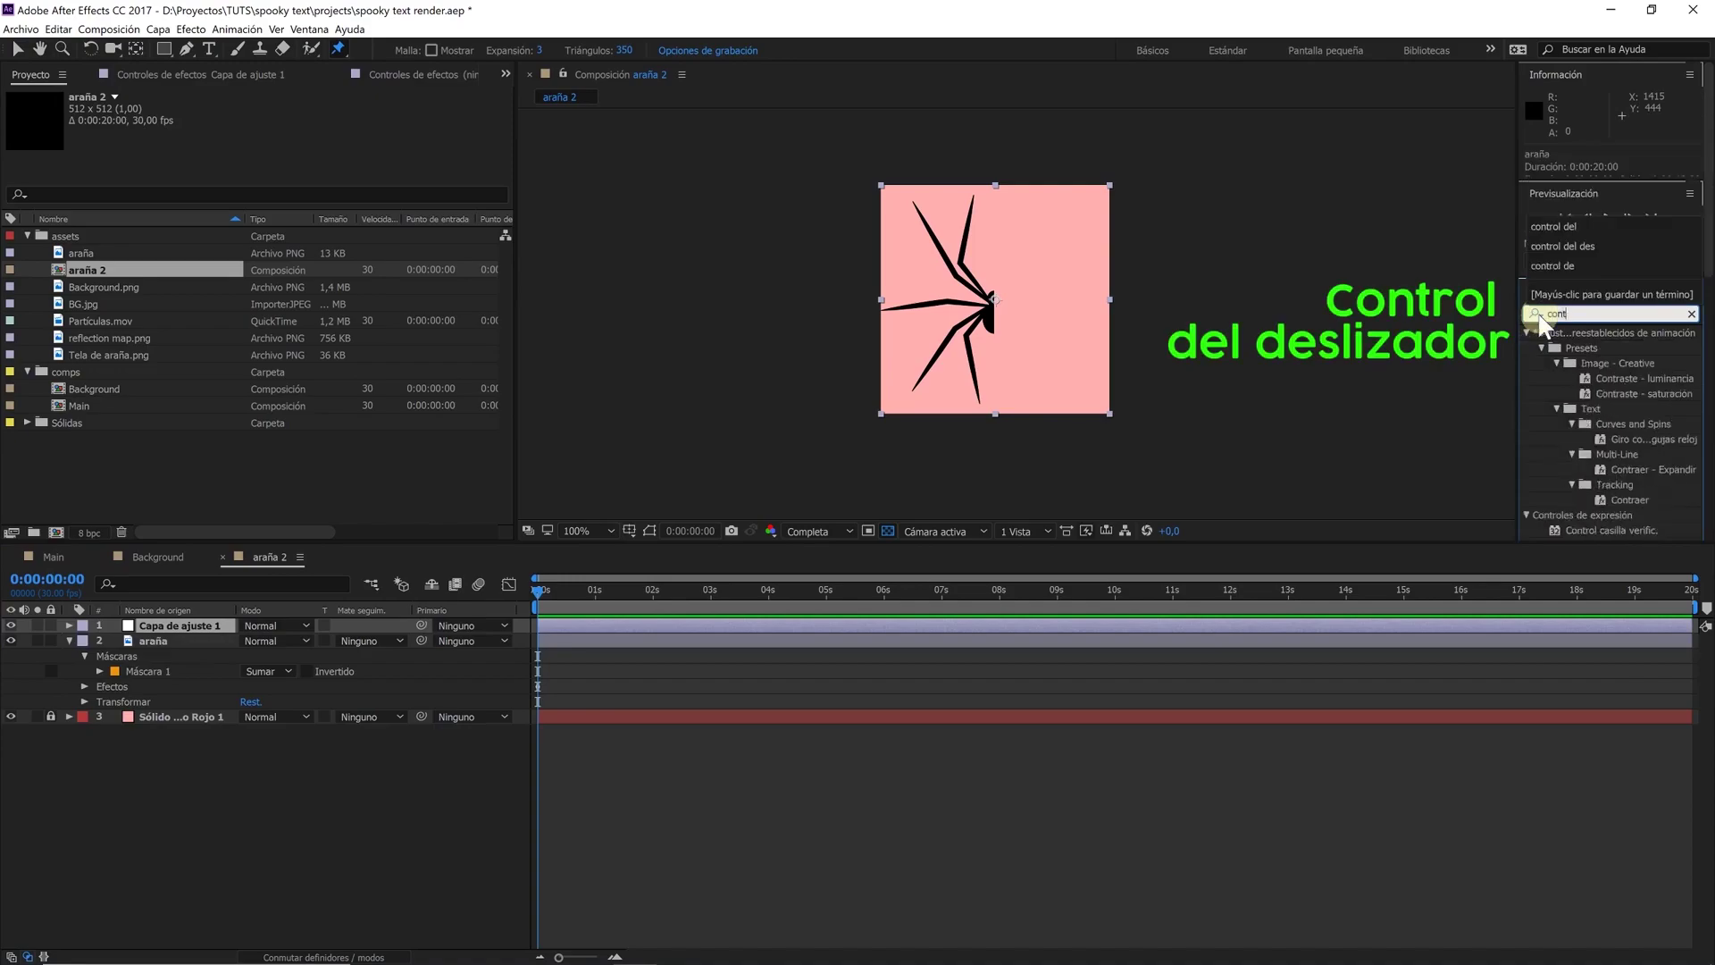
type("rol del")
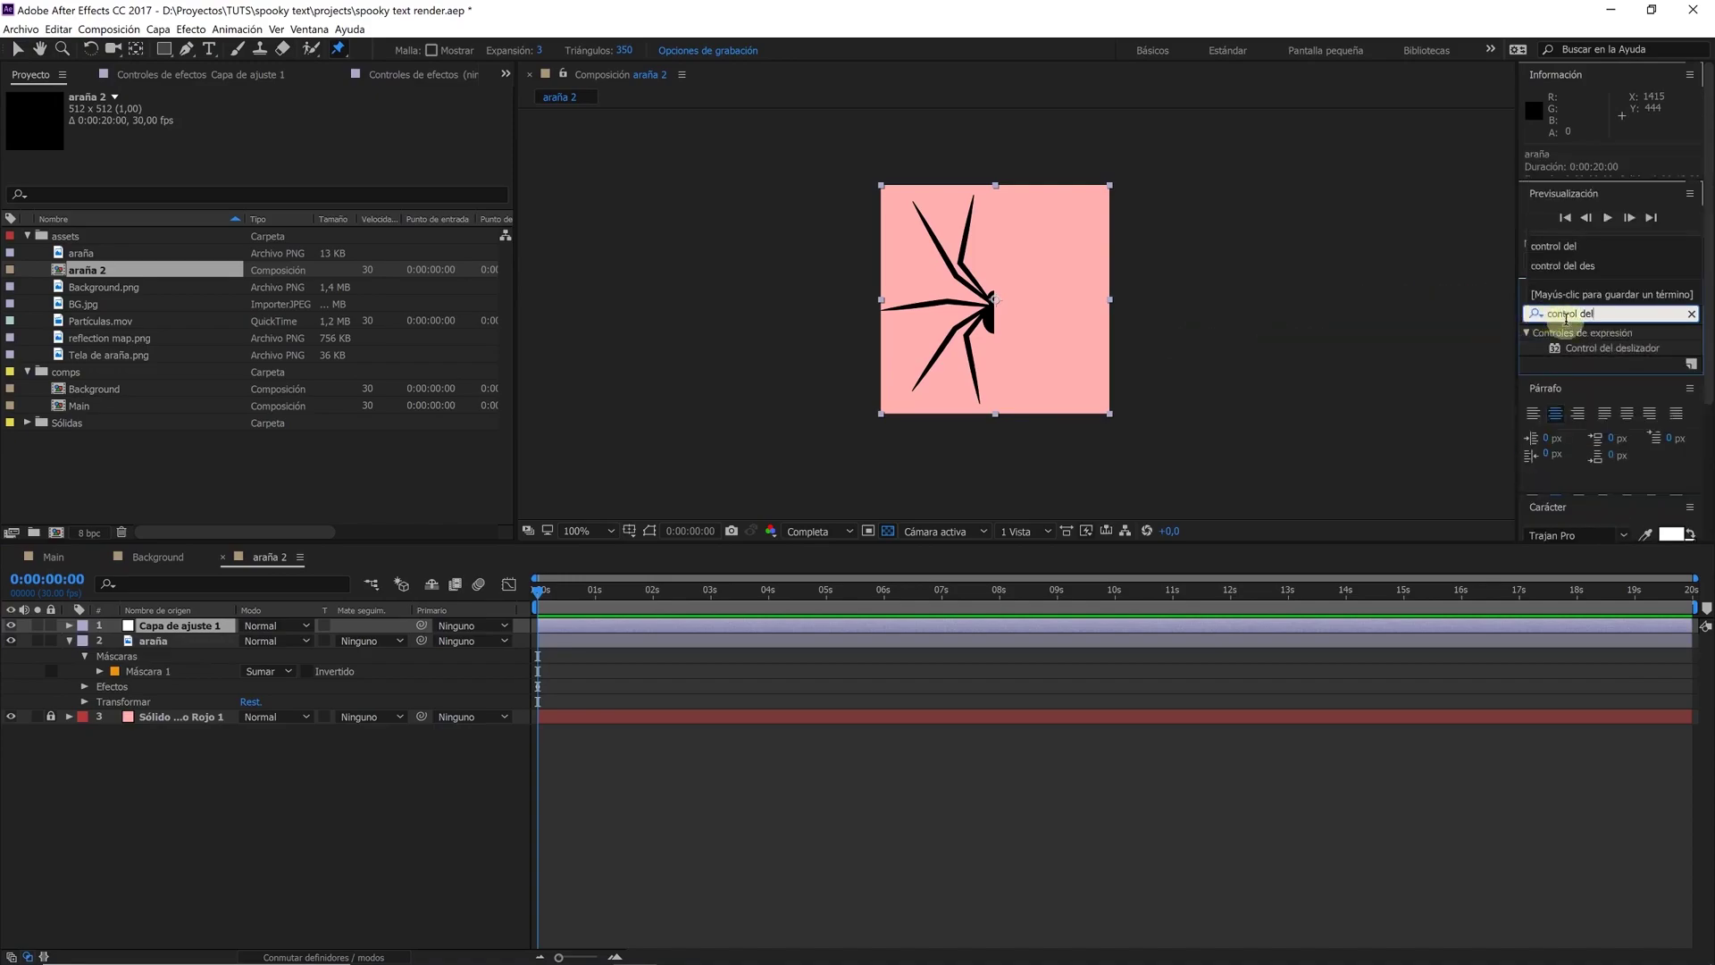
mouse_move(1595, 349)
left_mouse_down()
mouse_move(687, 516)
mouse_move(211, 632)
left_mouse_up()
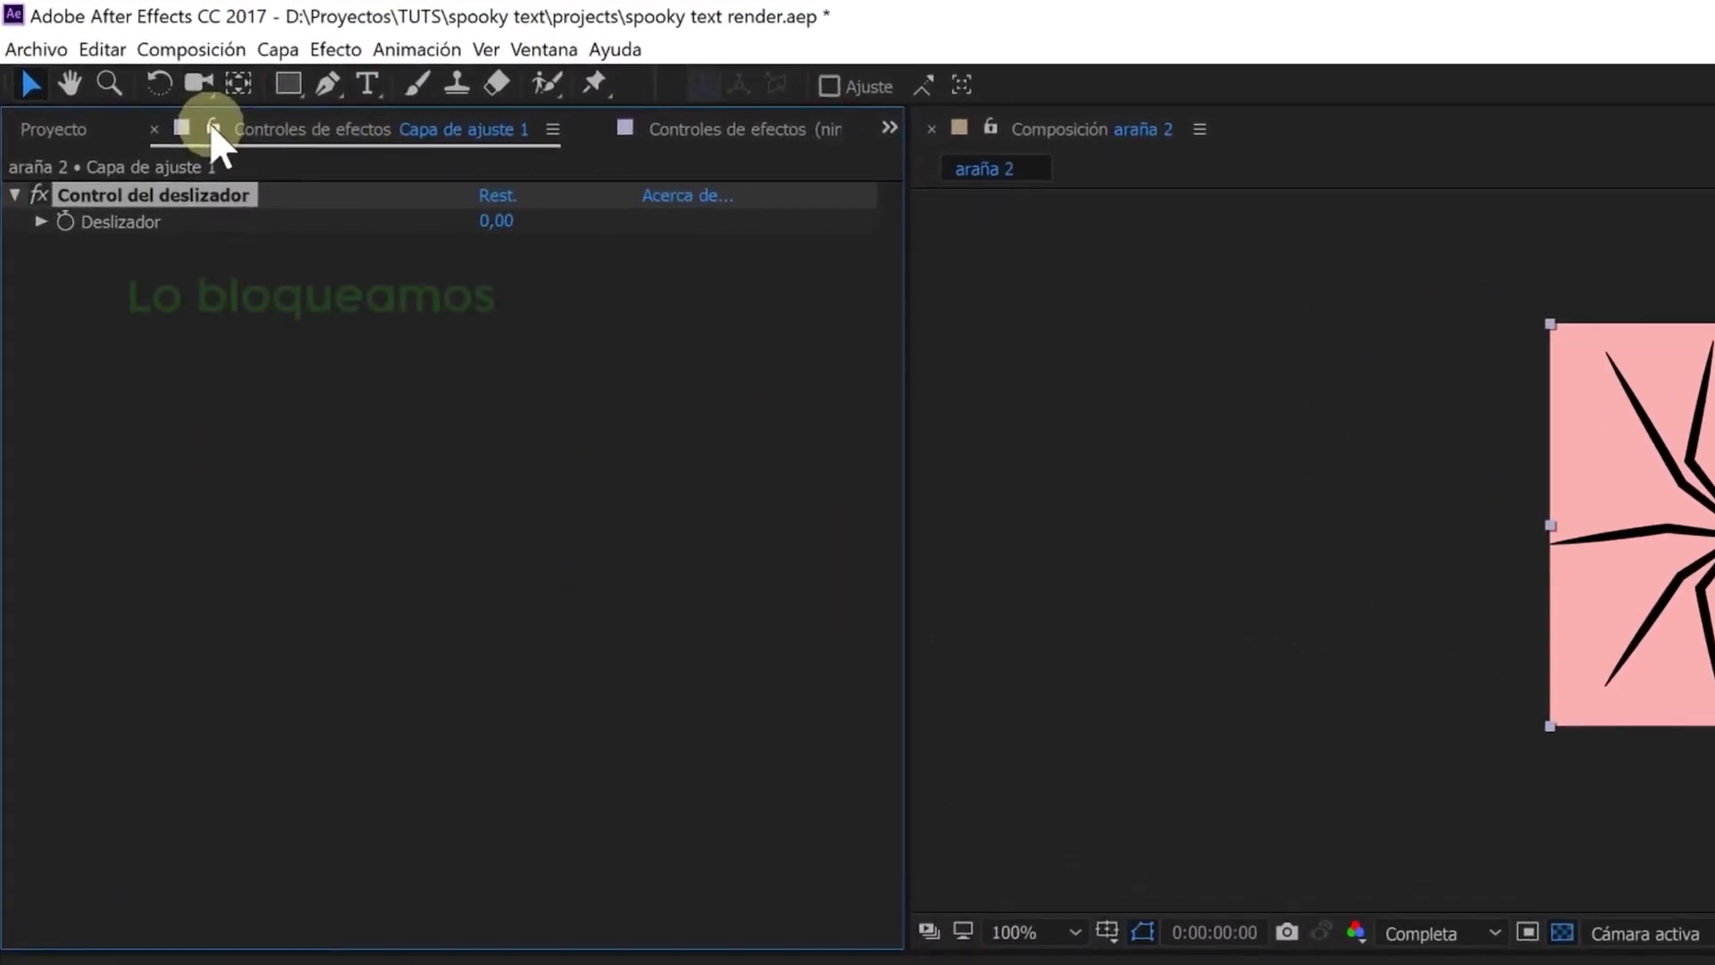
left_click(121, 73)
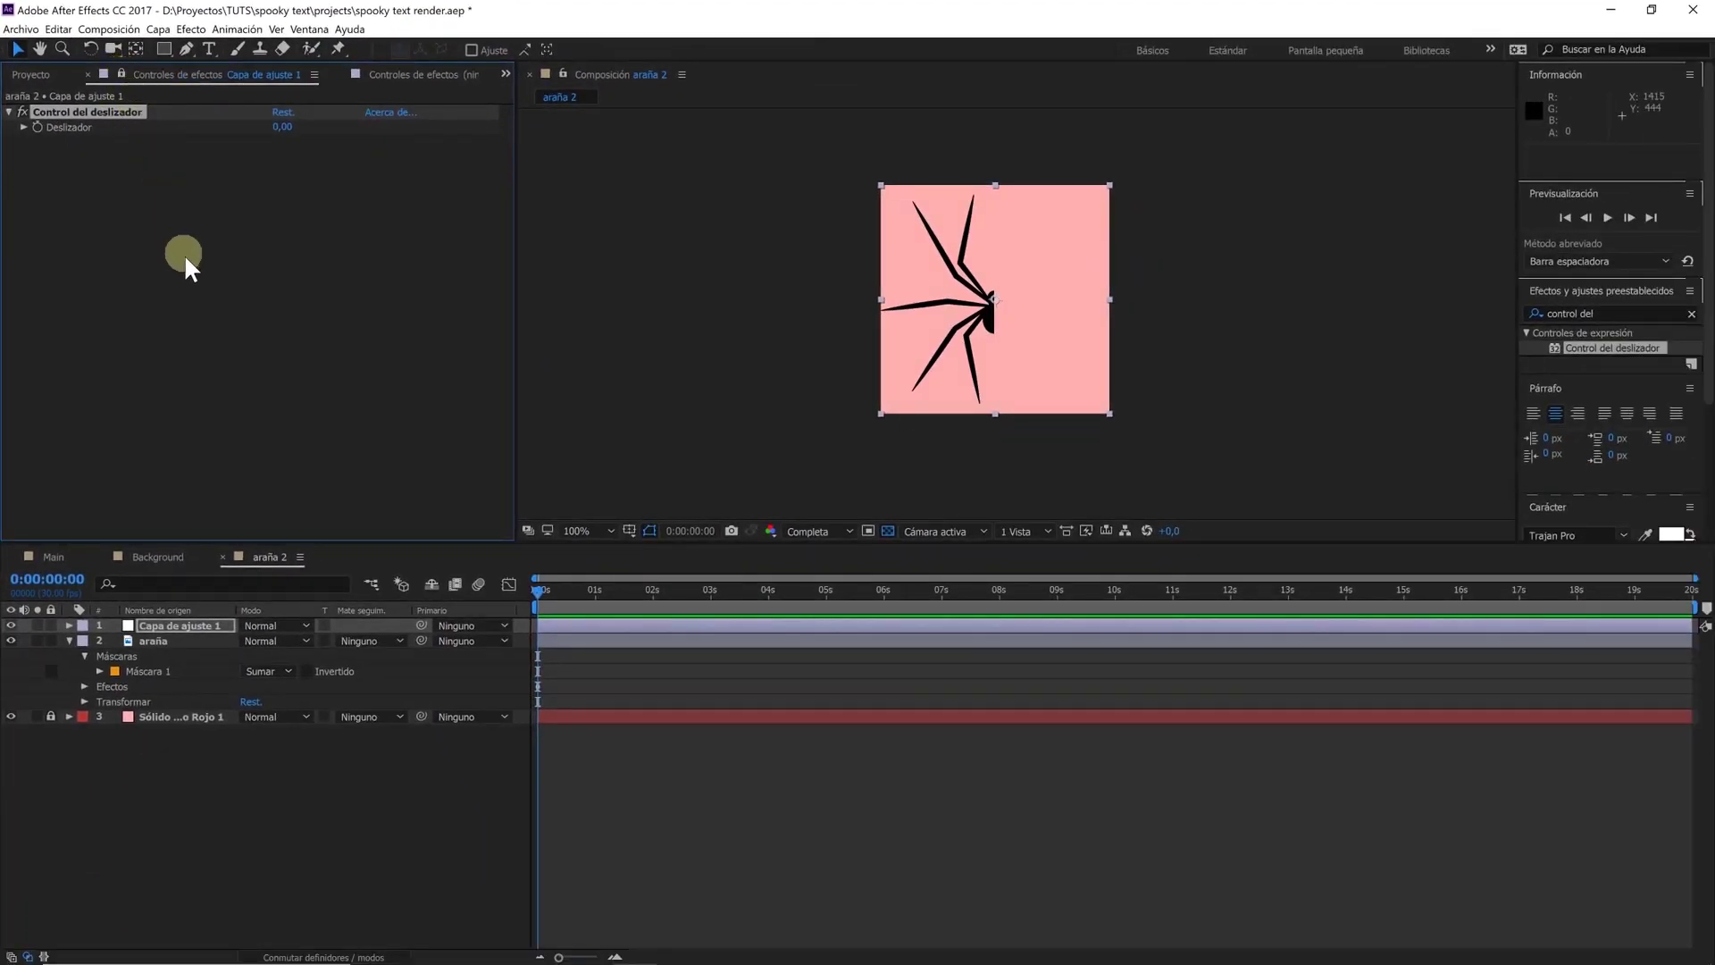
Reveal the araña layer's puppet pin properties in the timeline with U
left_click(175, 636)
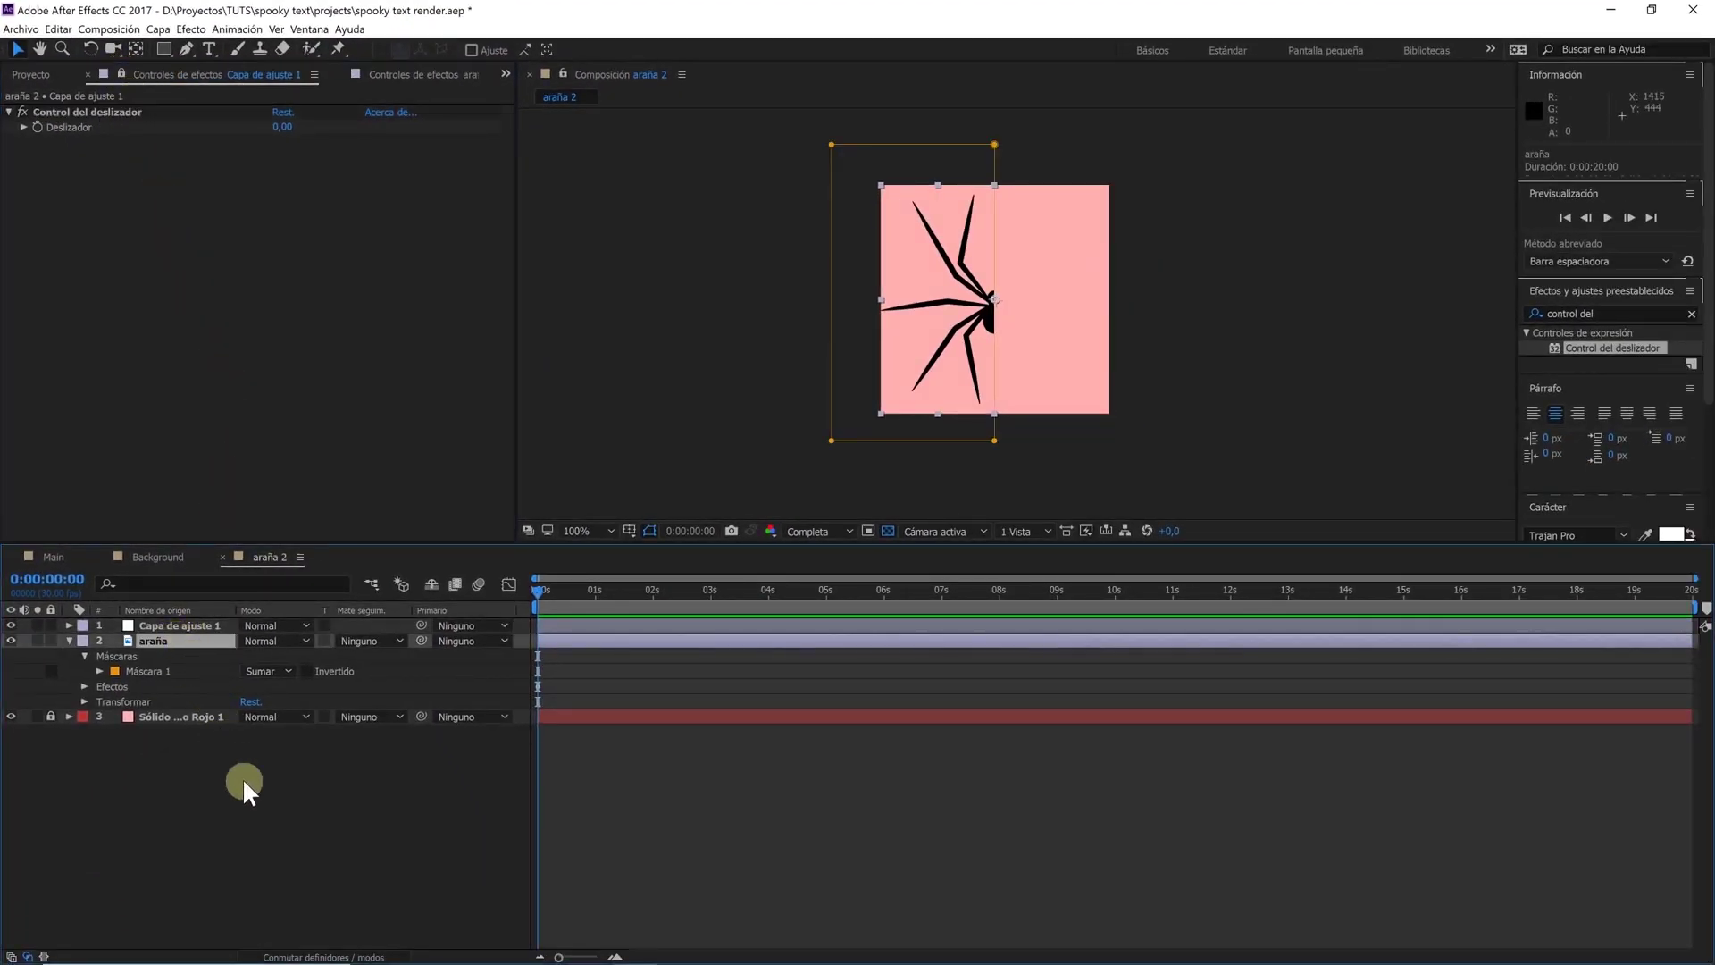
key("u")
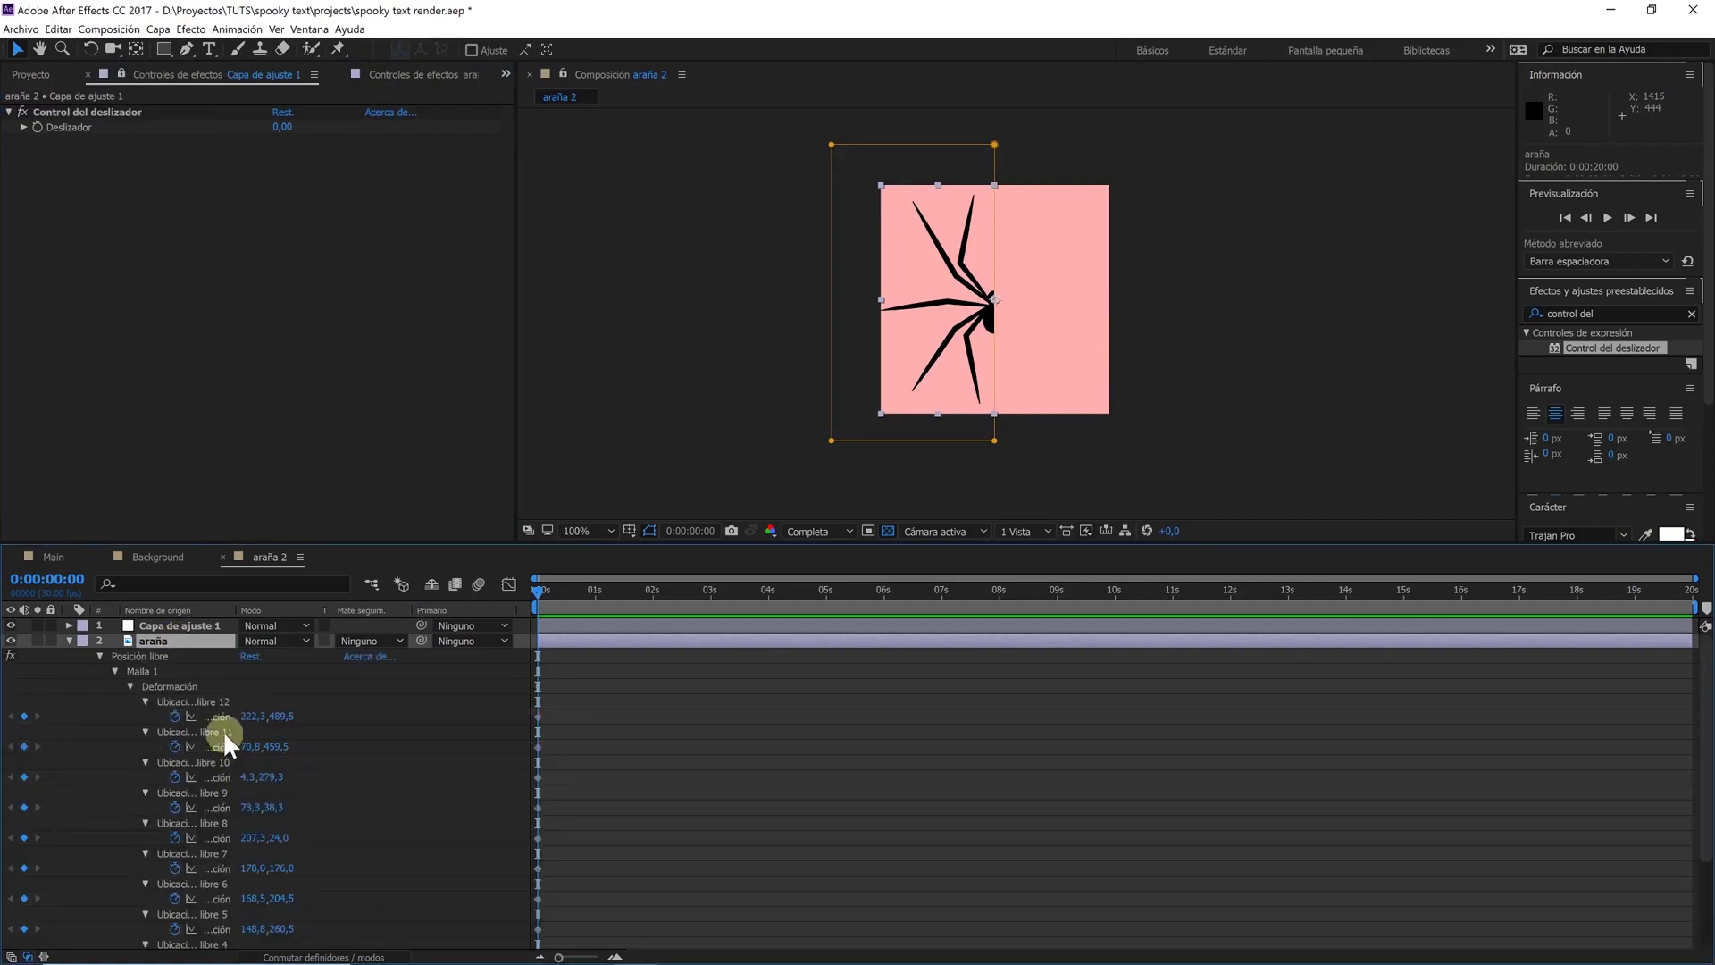
left_click(223, 731)
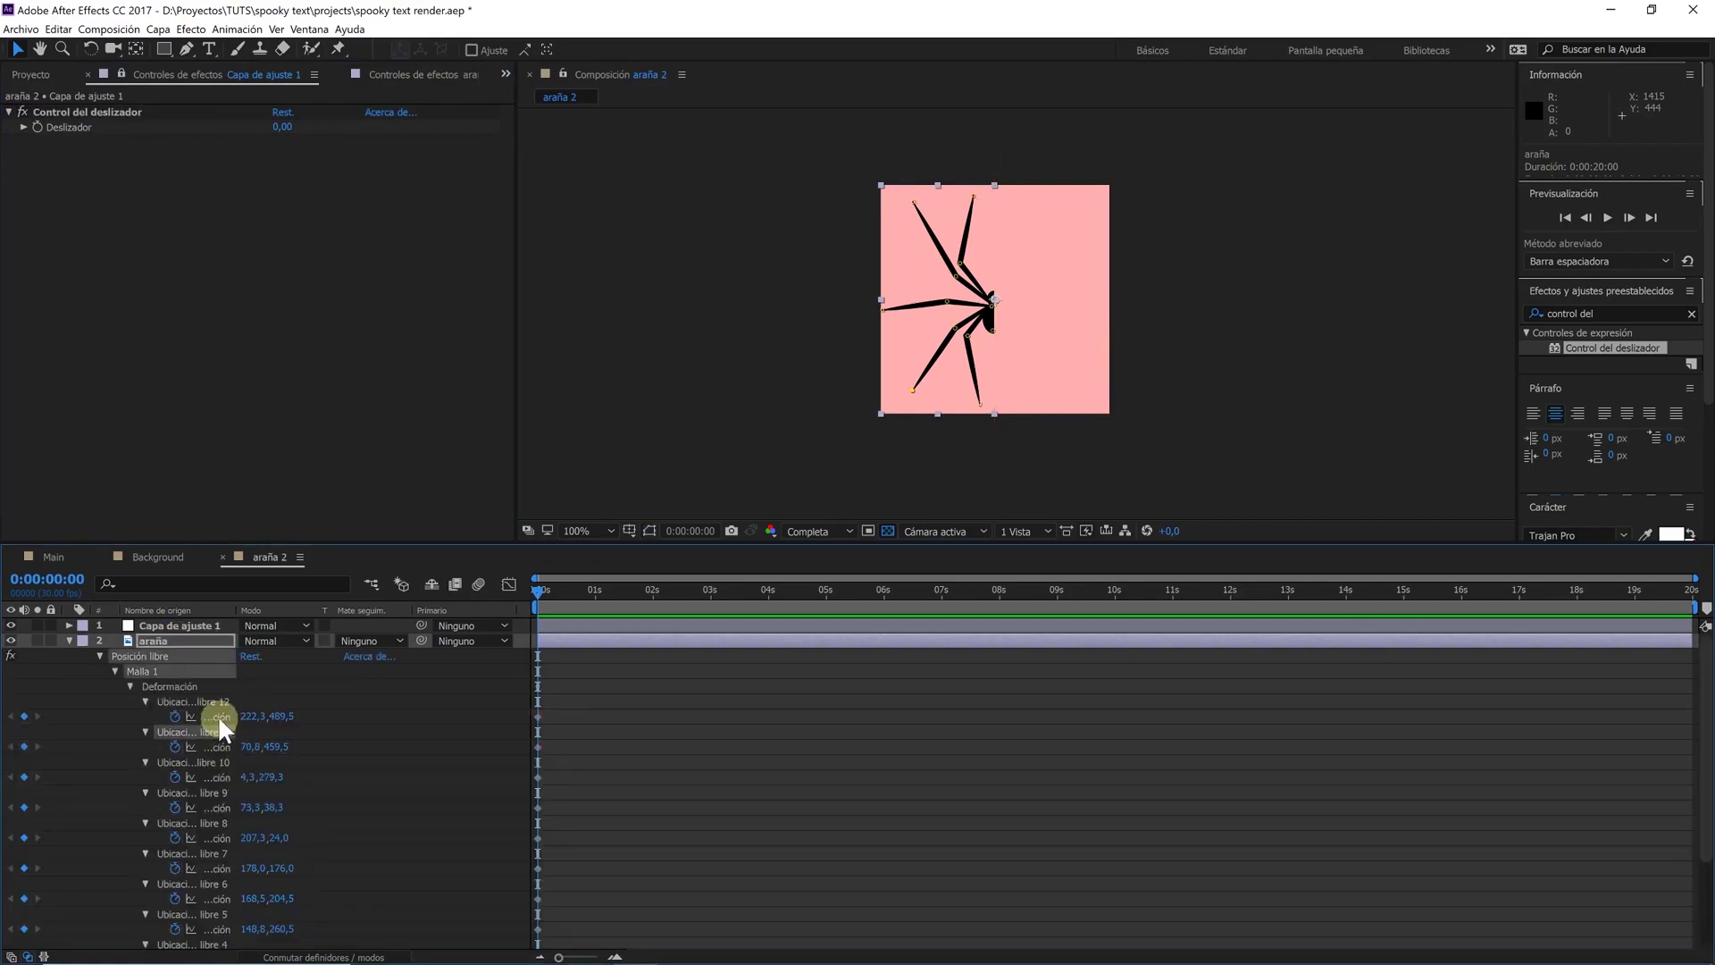
left_click(217, 714)
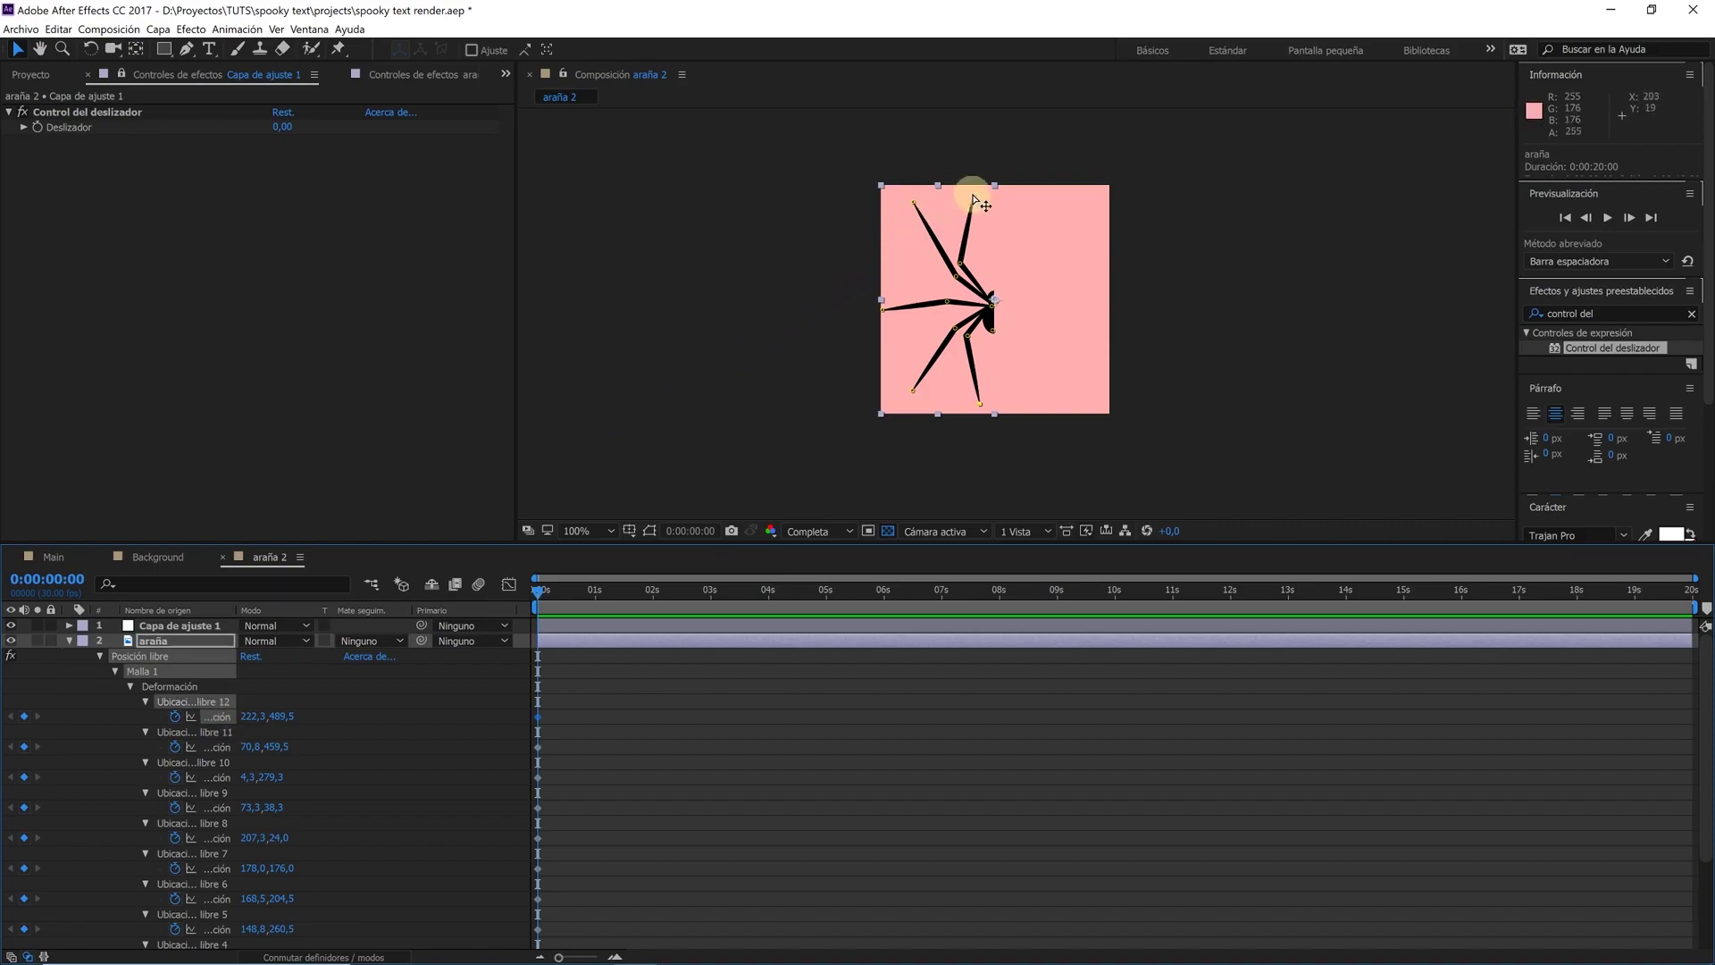
Zoom the viewer to 200% and test-drag pin 8's position, then undo it
key("period")
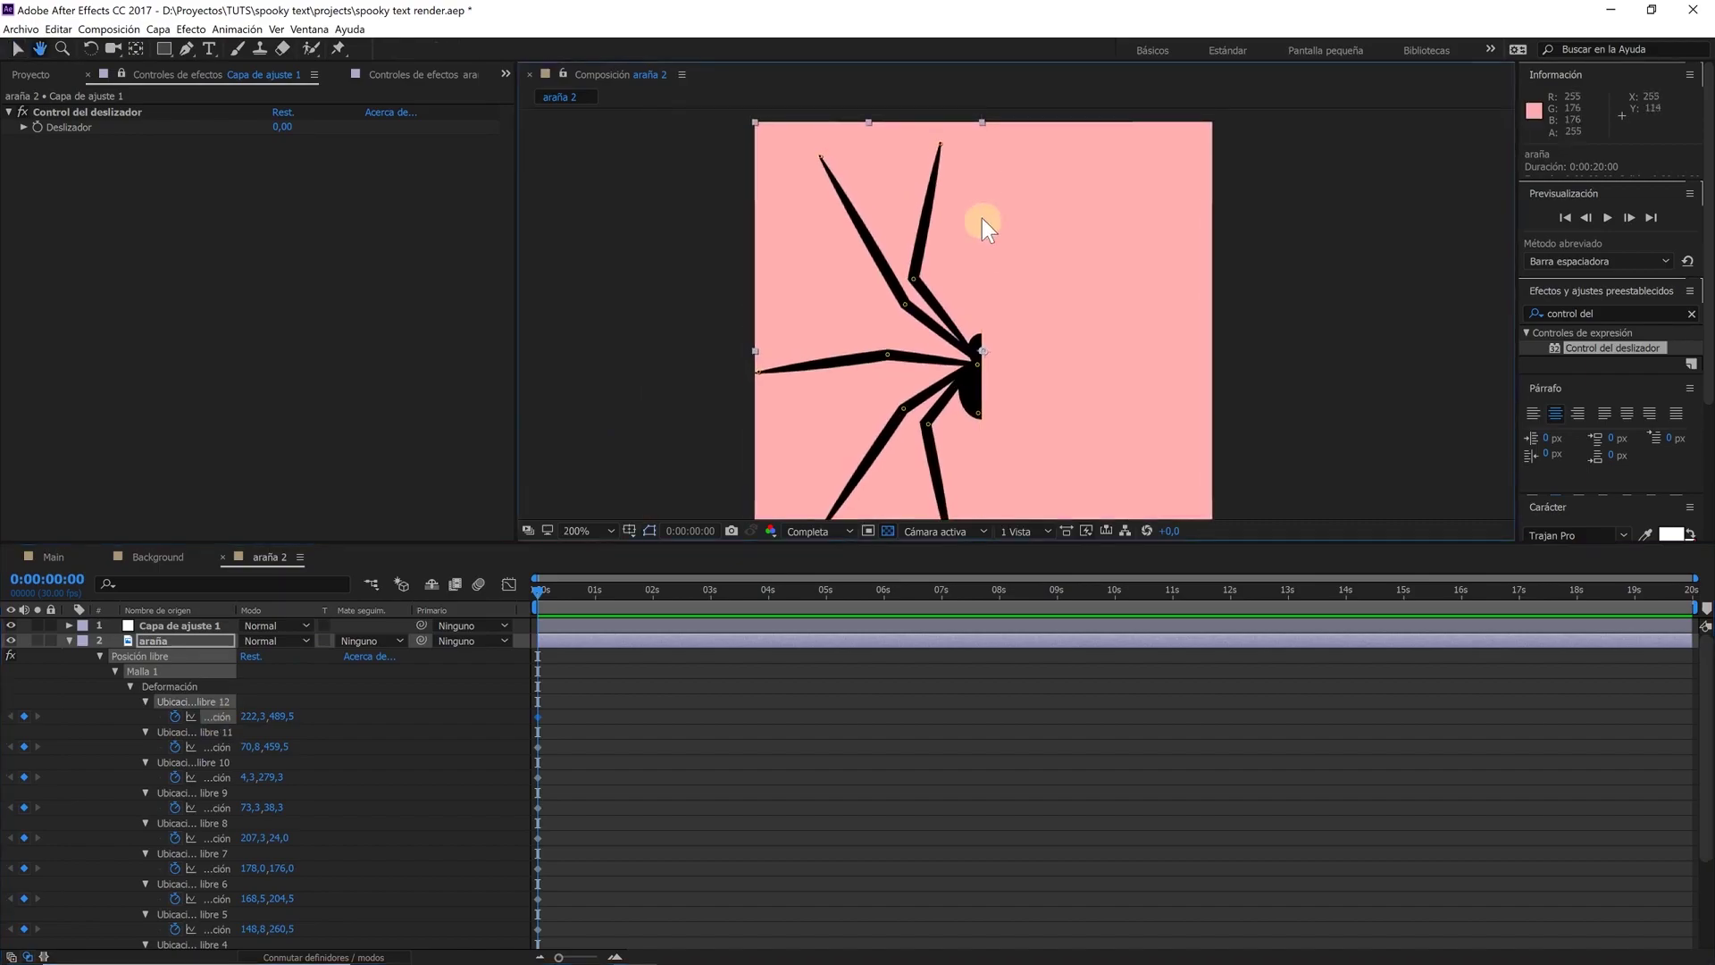
left_click(938, 143)
left_click_drag(938, 145, 941, 149)
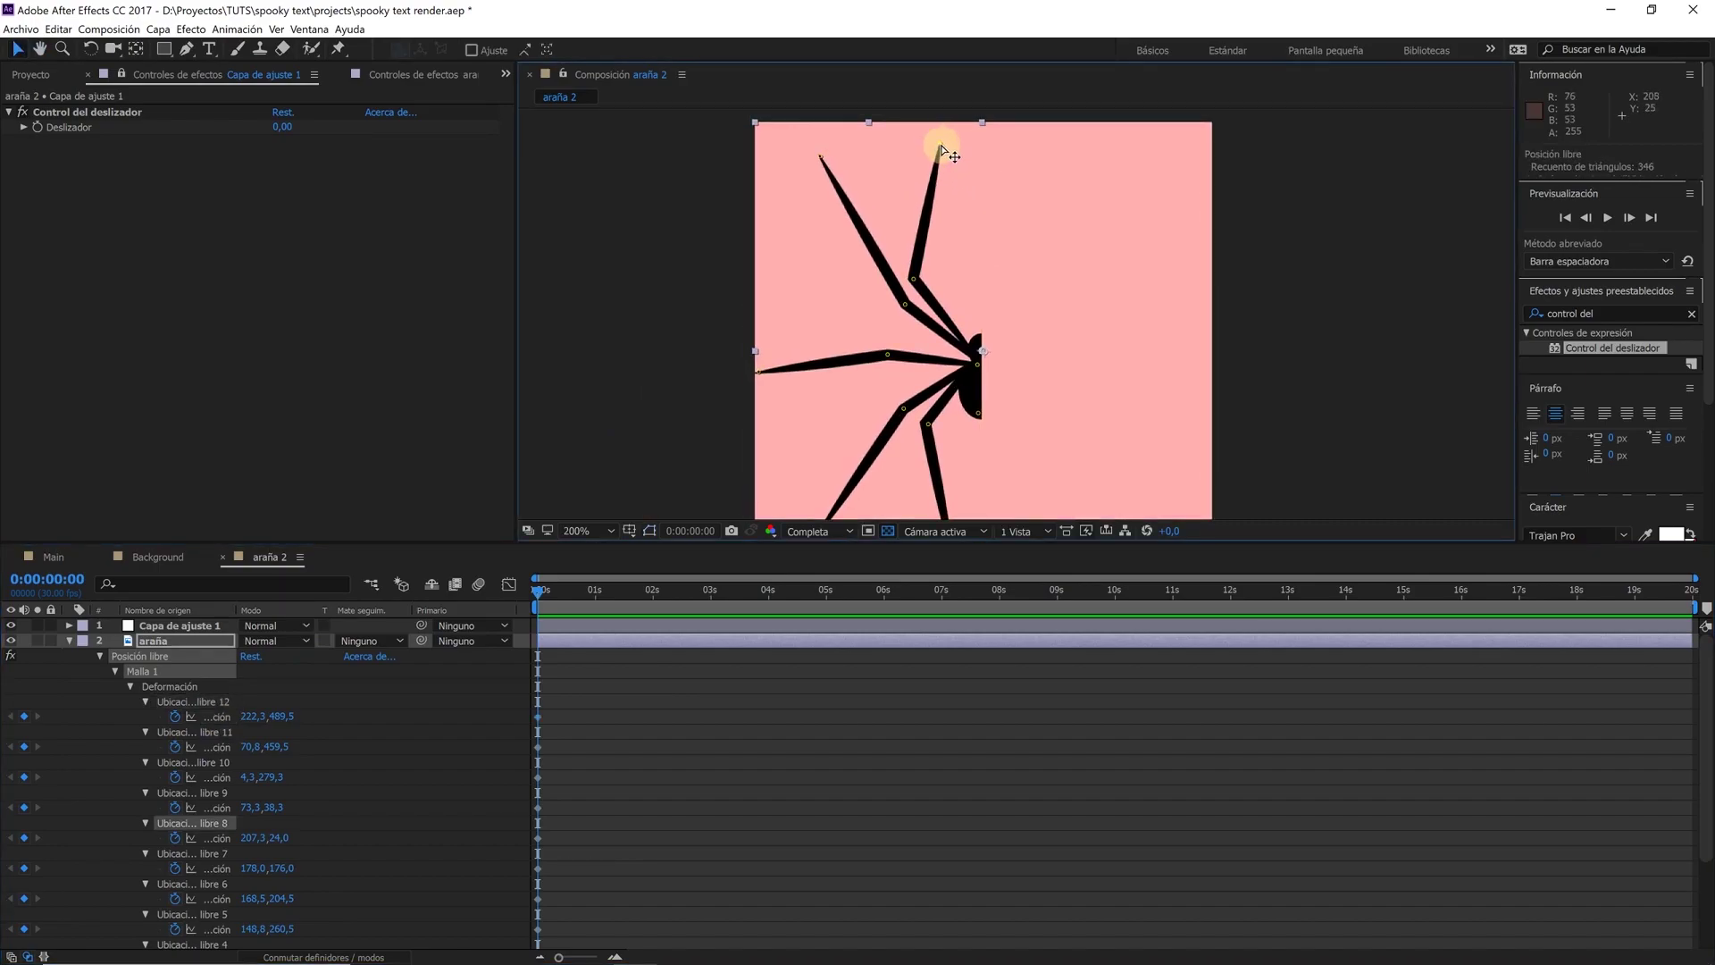
left_click(223, 803)
left_click(261, 838)
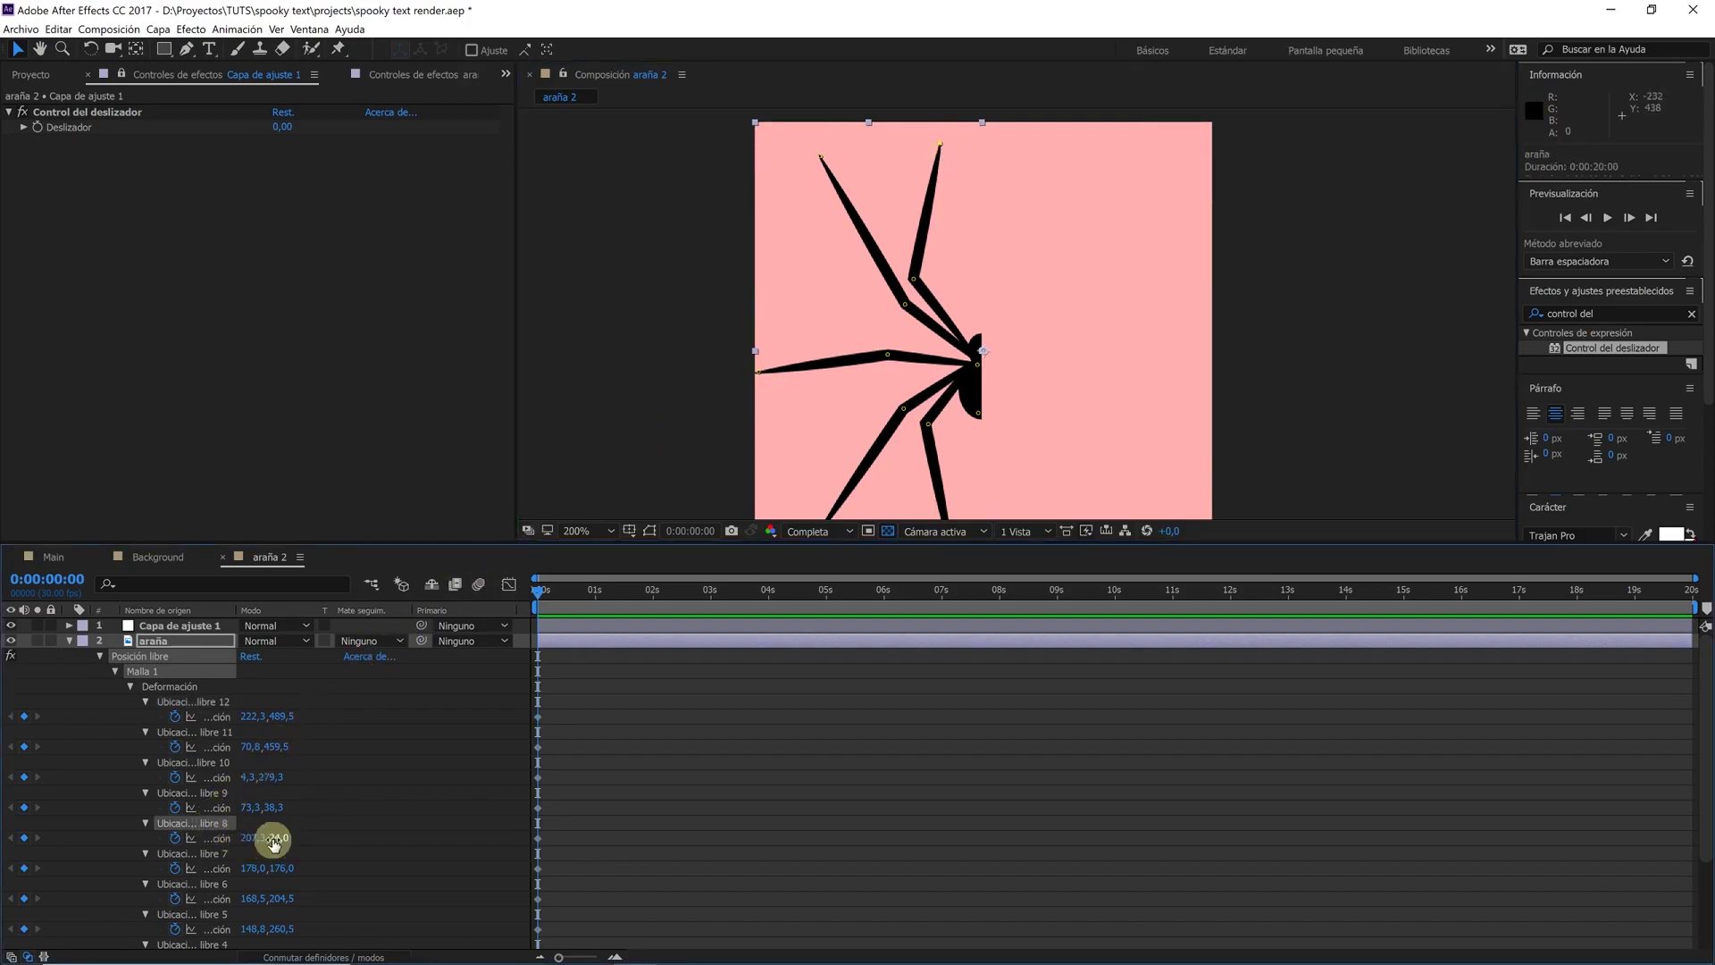
left_click_drag(274, 842, 248, 836)
key("ctrl+z")
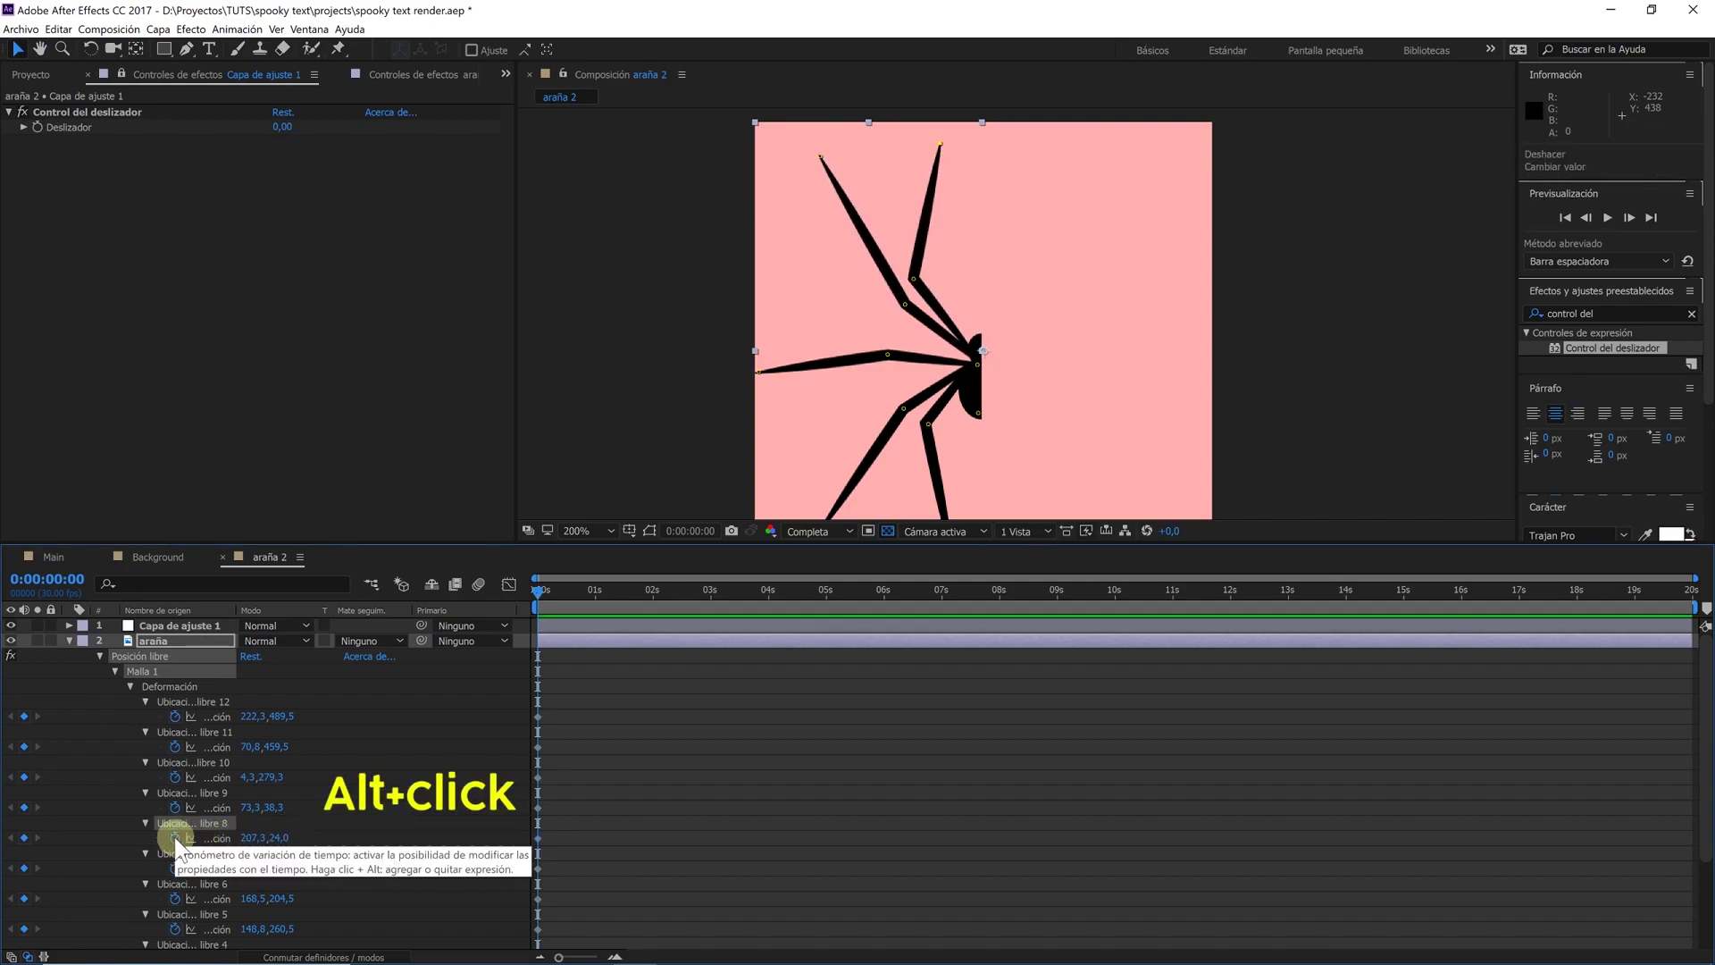
Give pin 8's position the expression value+[Deslizador,0], test it at 12,00, and undo the test
left_click(174, 837, "alt")
type("va")
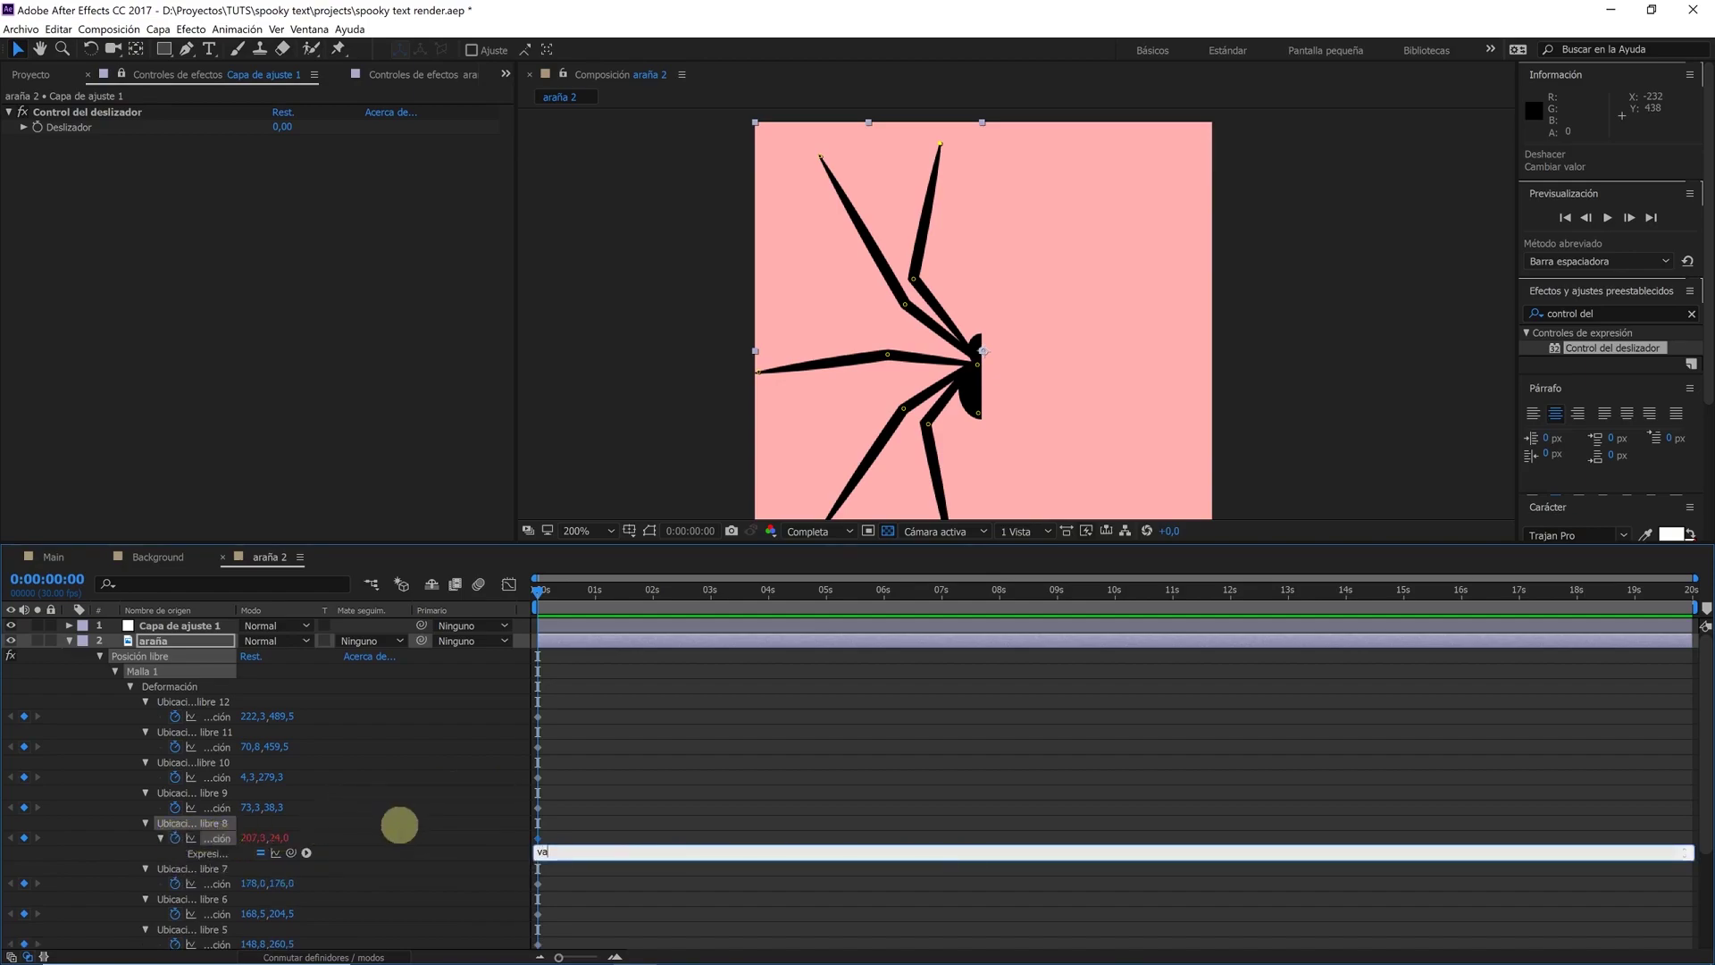
type("lue+")
type("[]")
left_click_drag(290, 852, 159, 143)
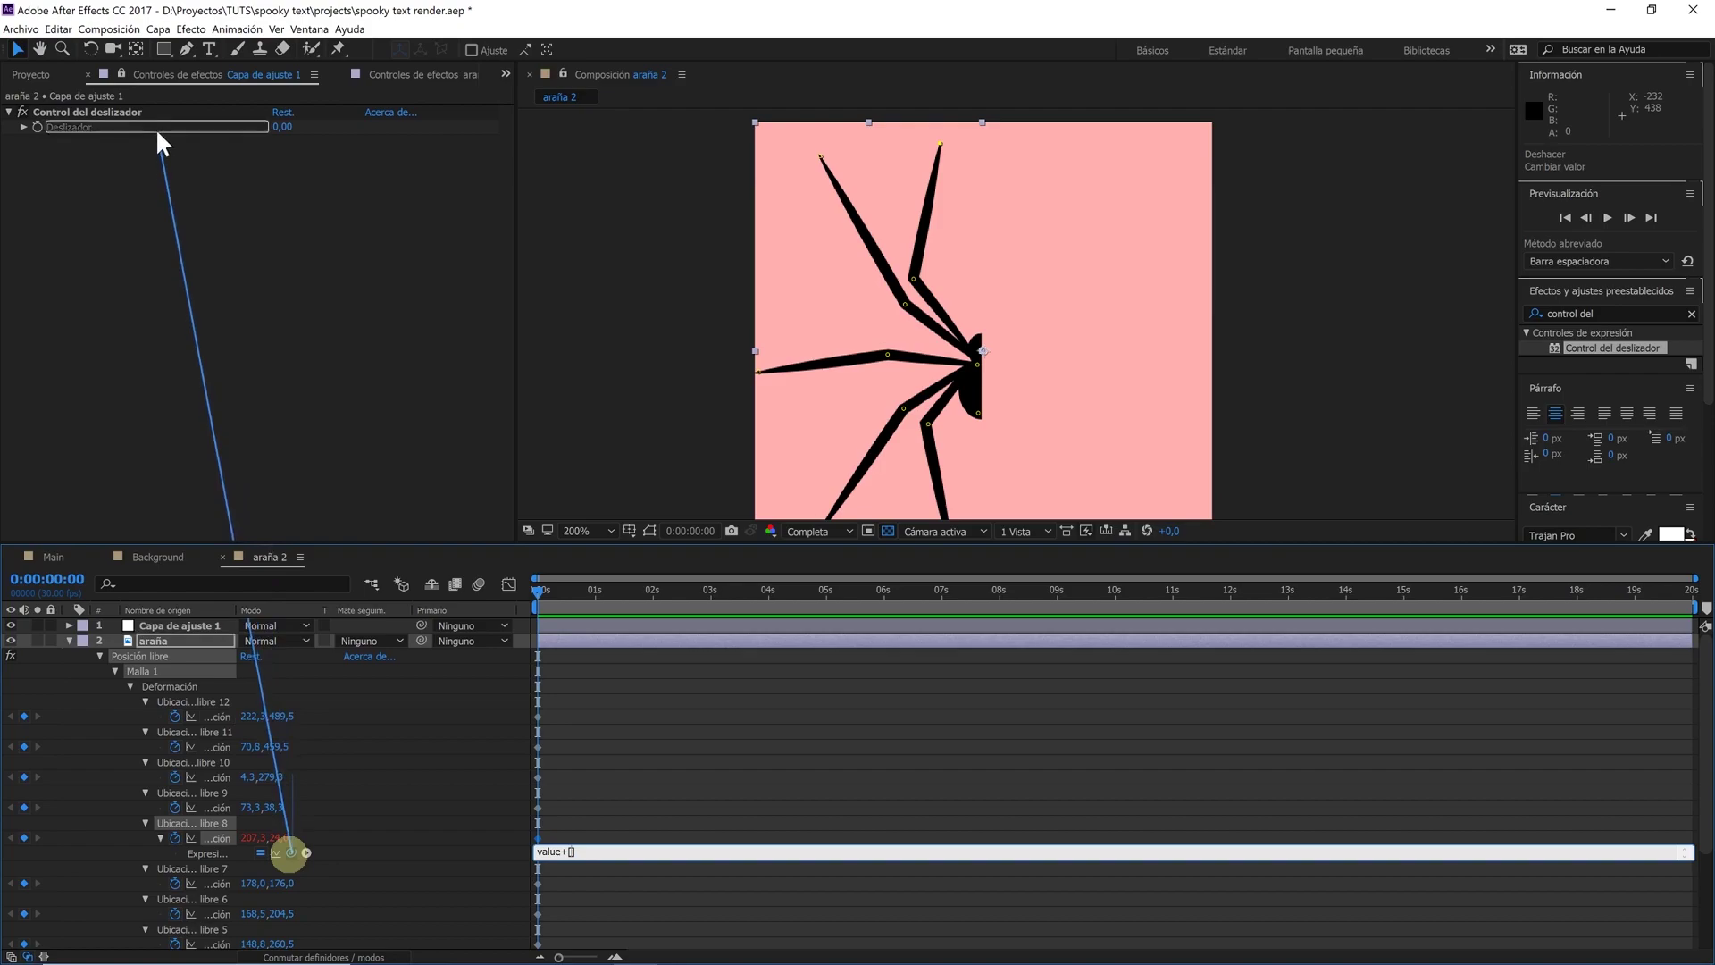
left_click_drag(155, 134, 155, 127)
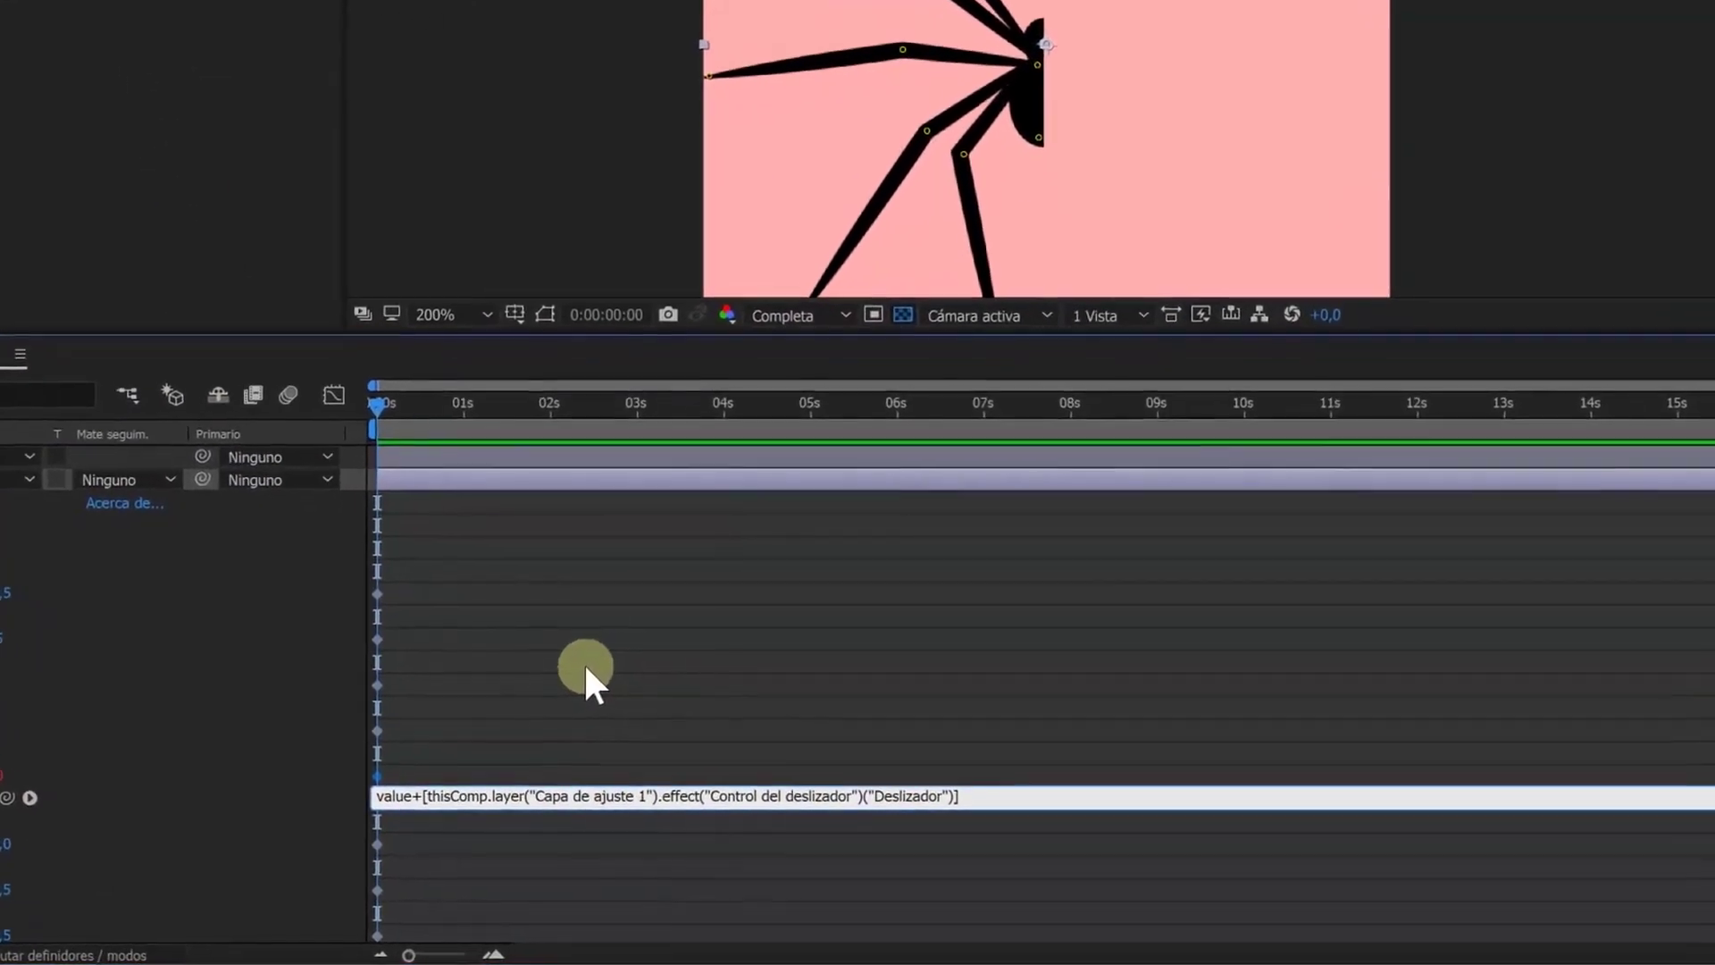
type(",0")
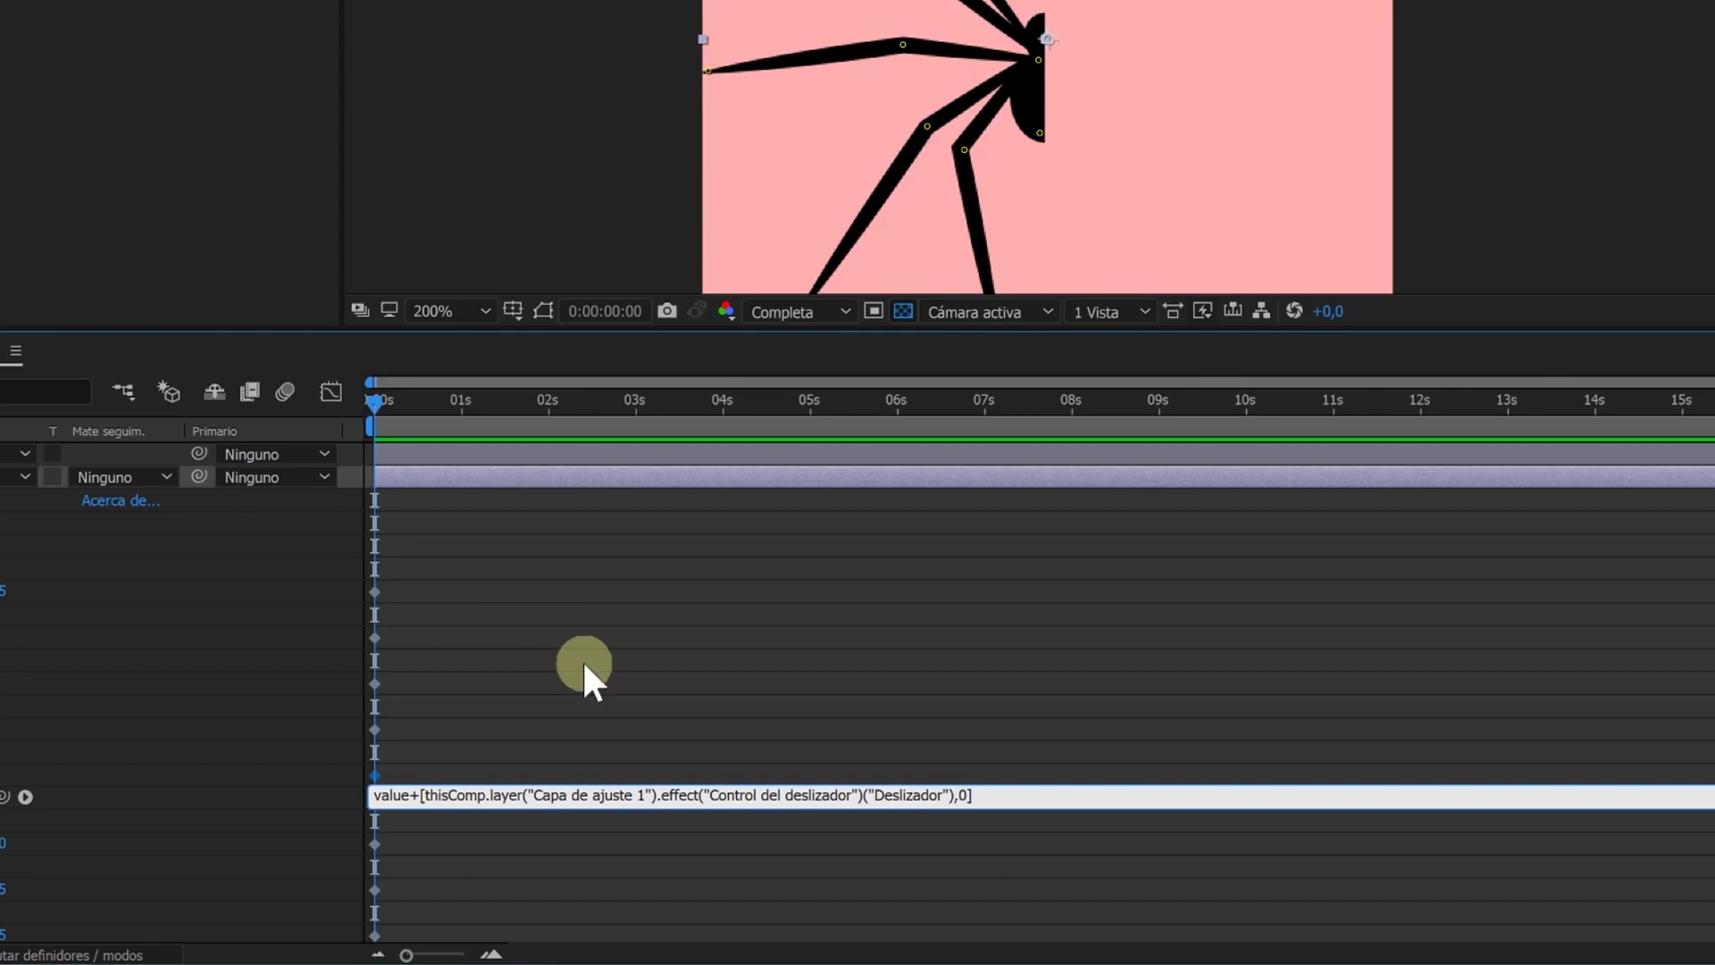
left_click(618, 609)
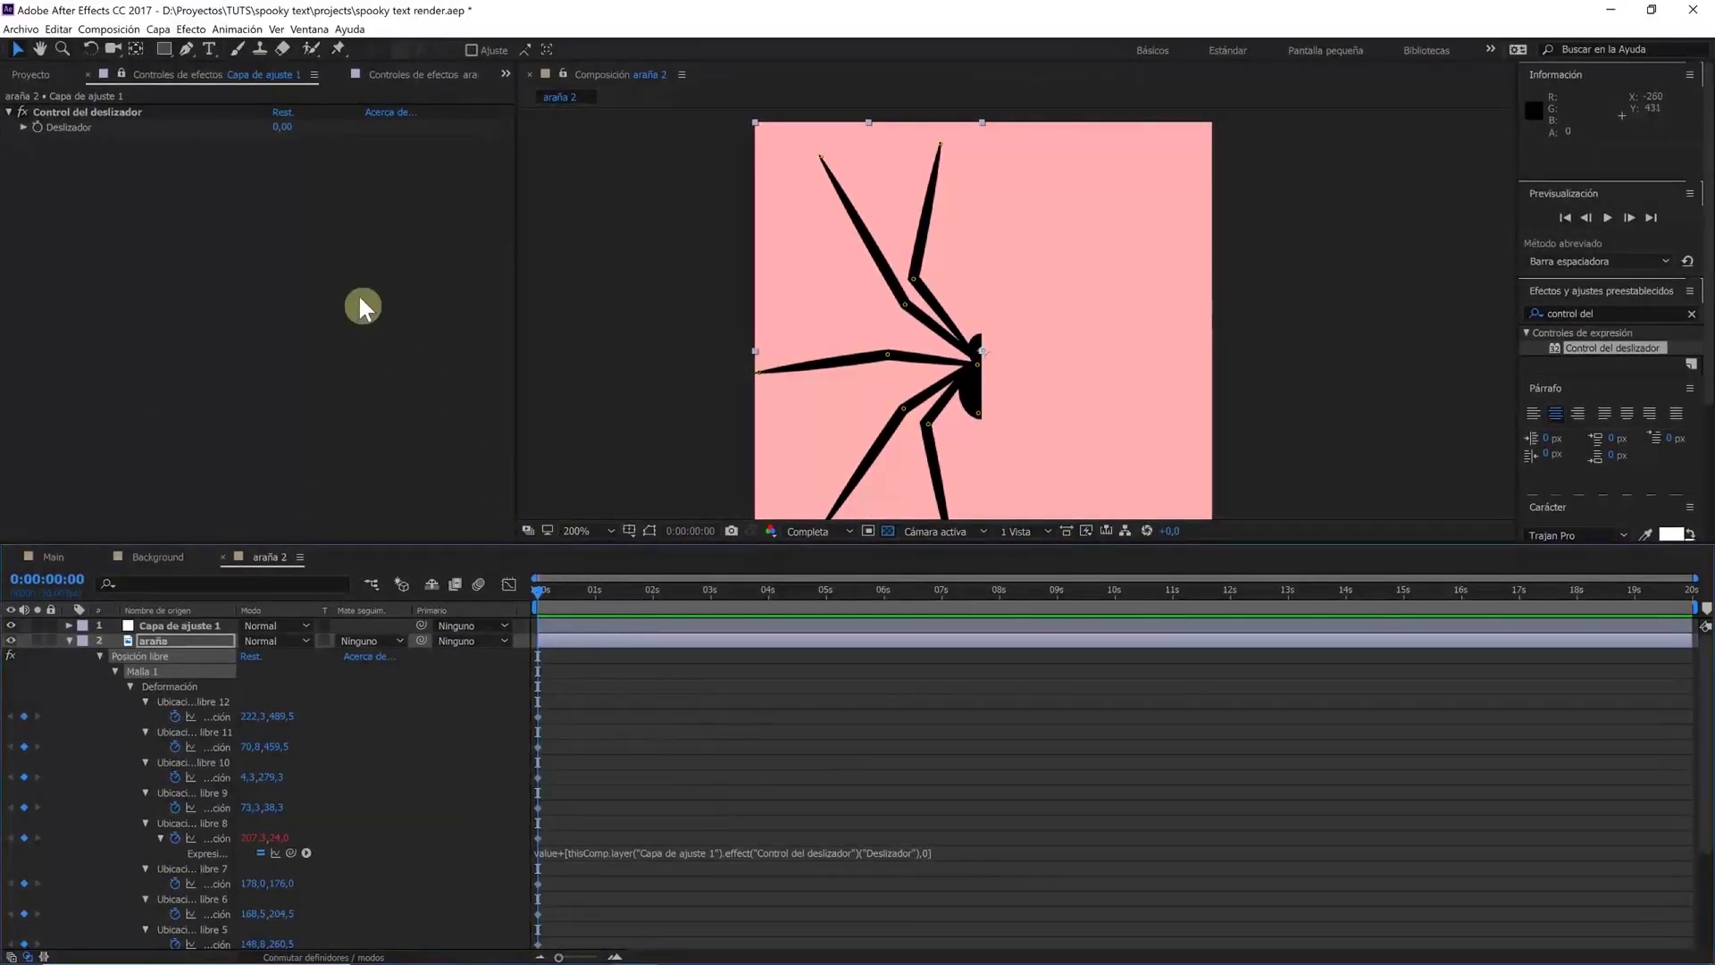
left_click_drag(278, 136, 346, 142)
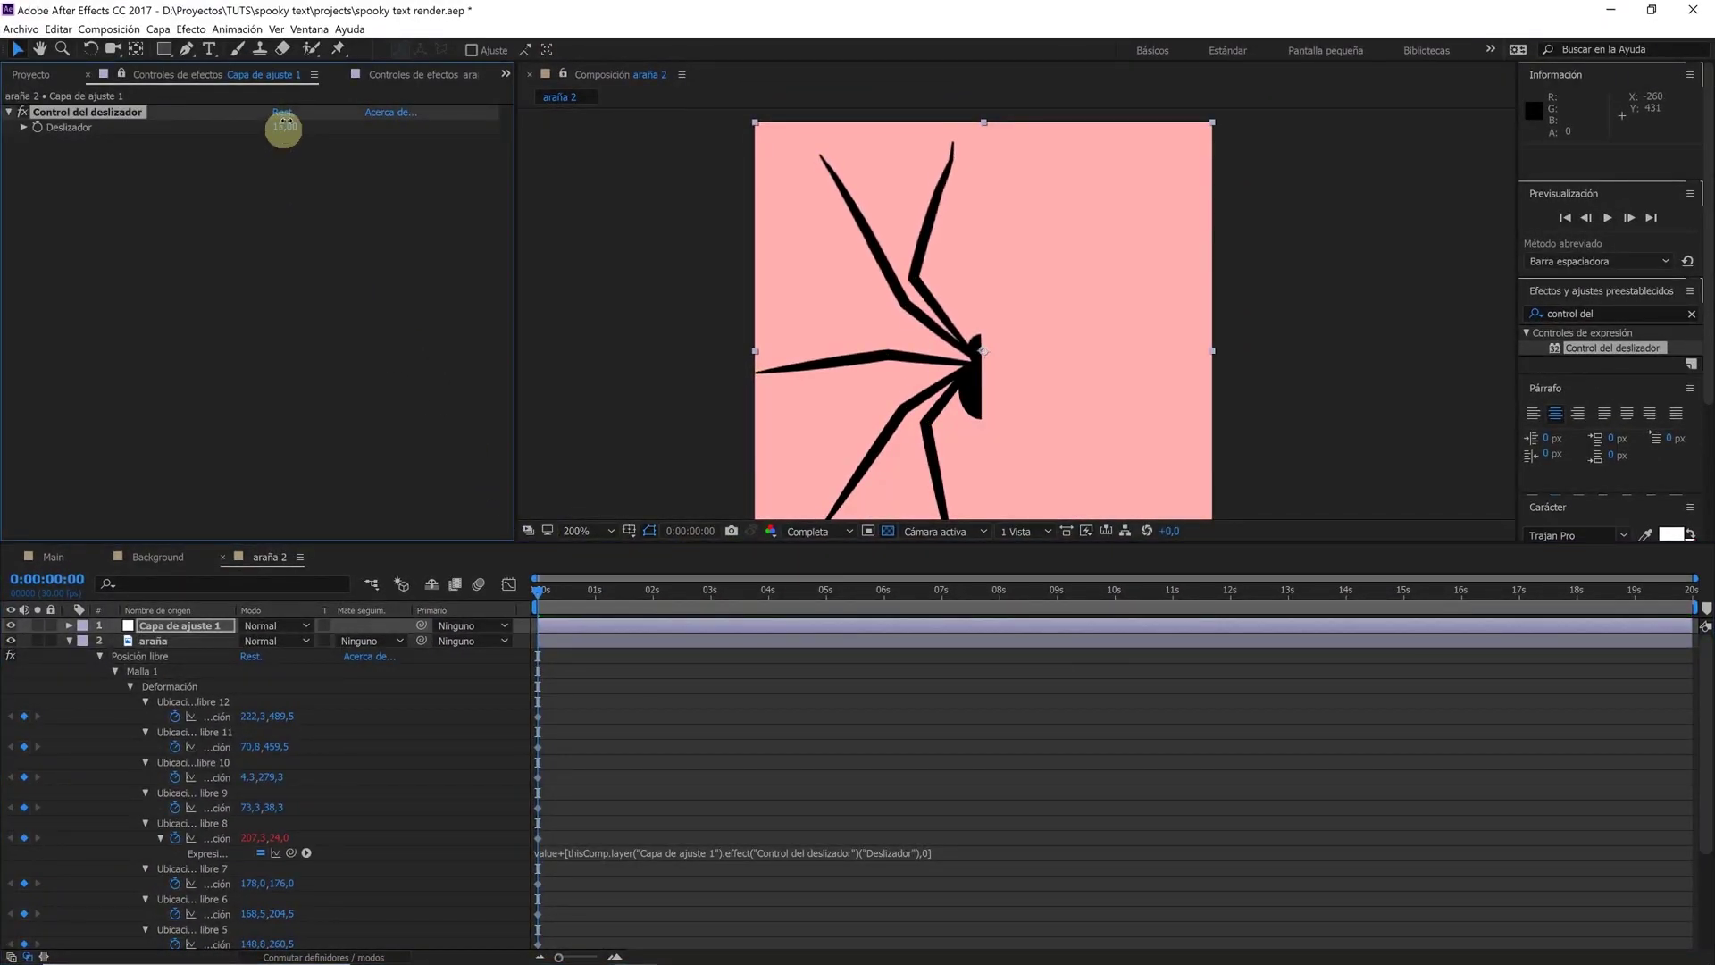
key("ctrl+z")
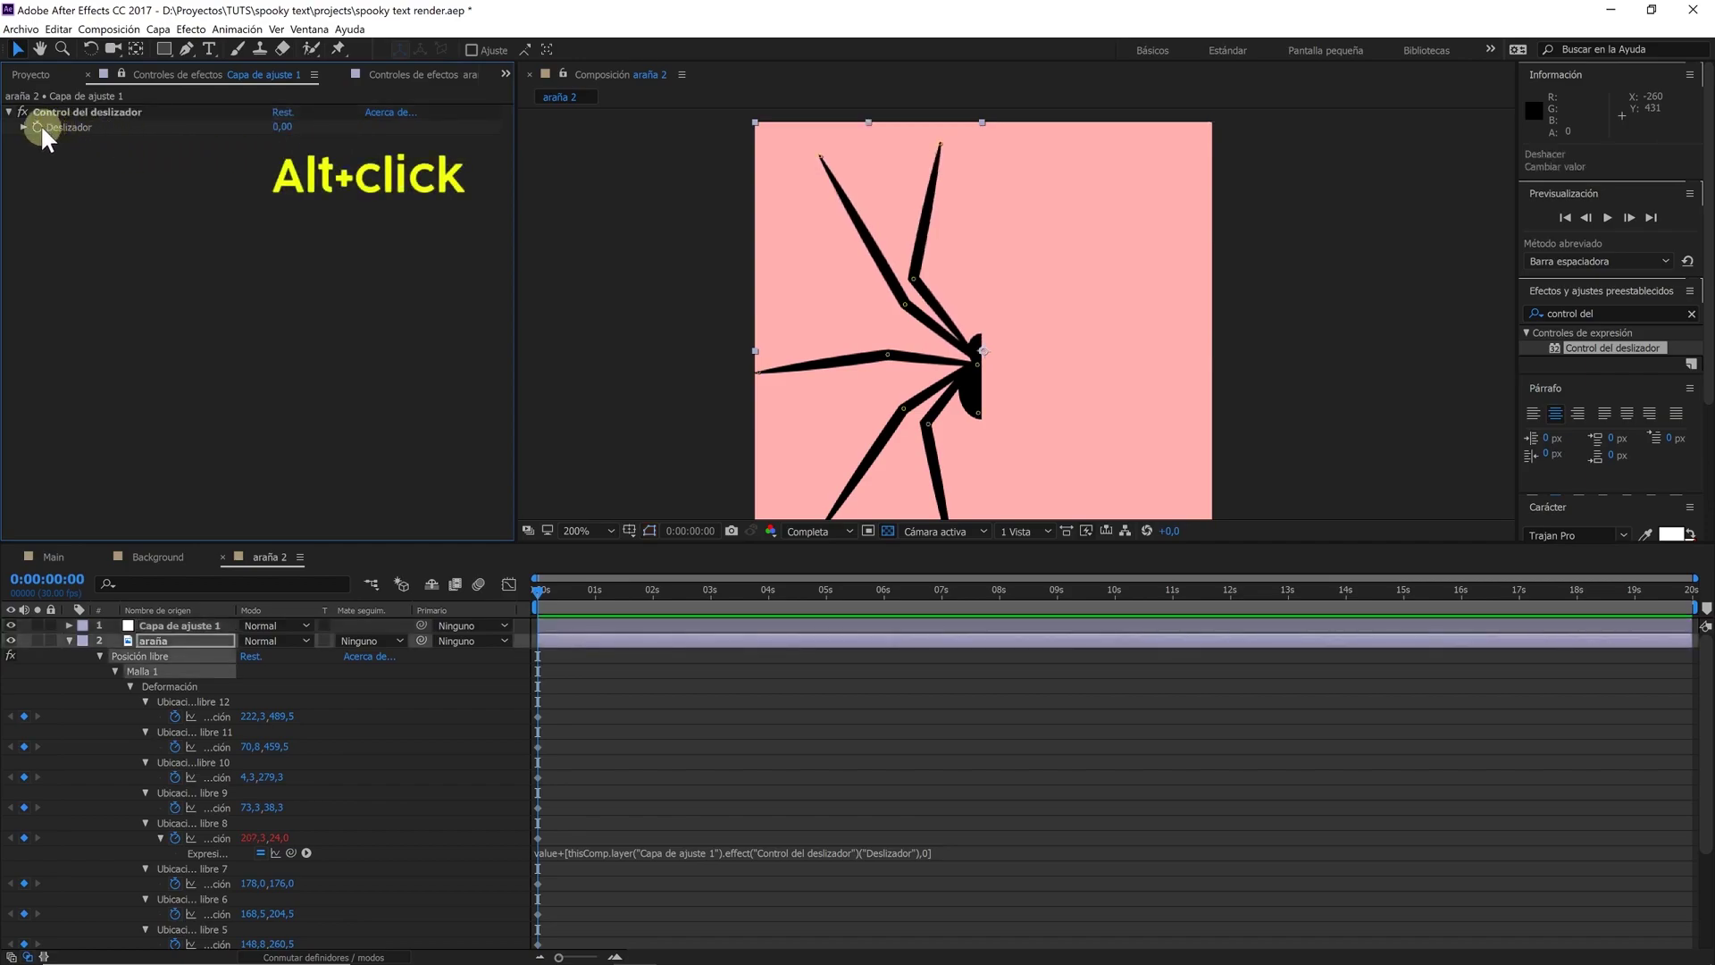
Drive the Deslizador slider with a wiggle(4,15) expression and return the viewer to 100%
left_click(37, 126, "alt")
type("wi")
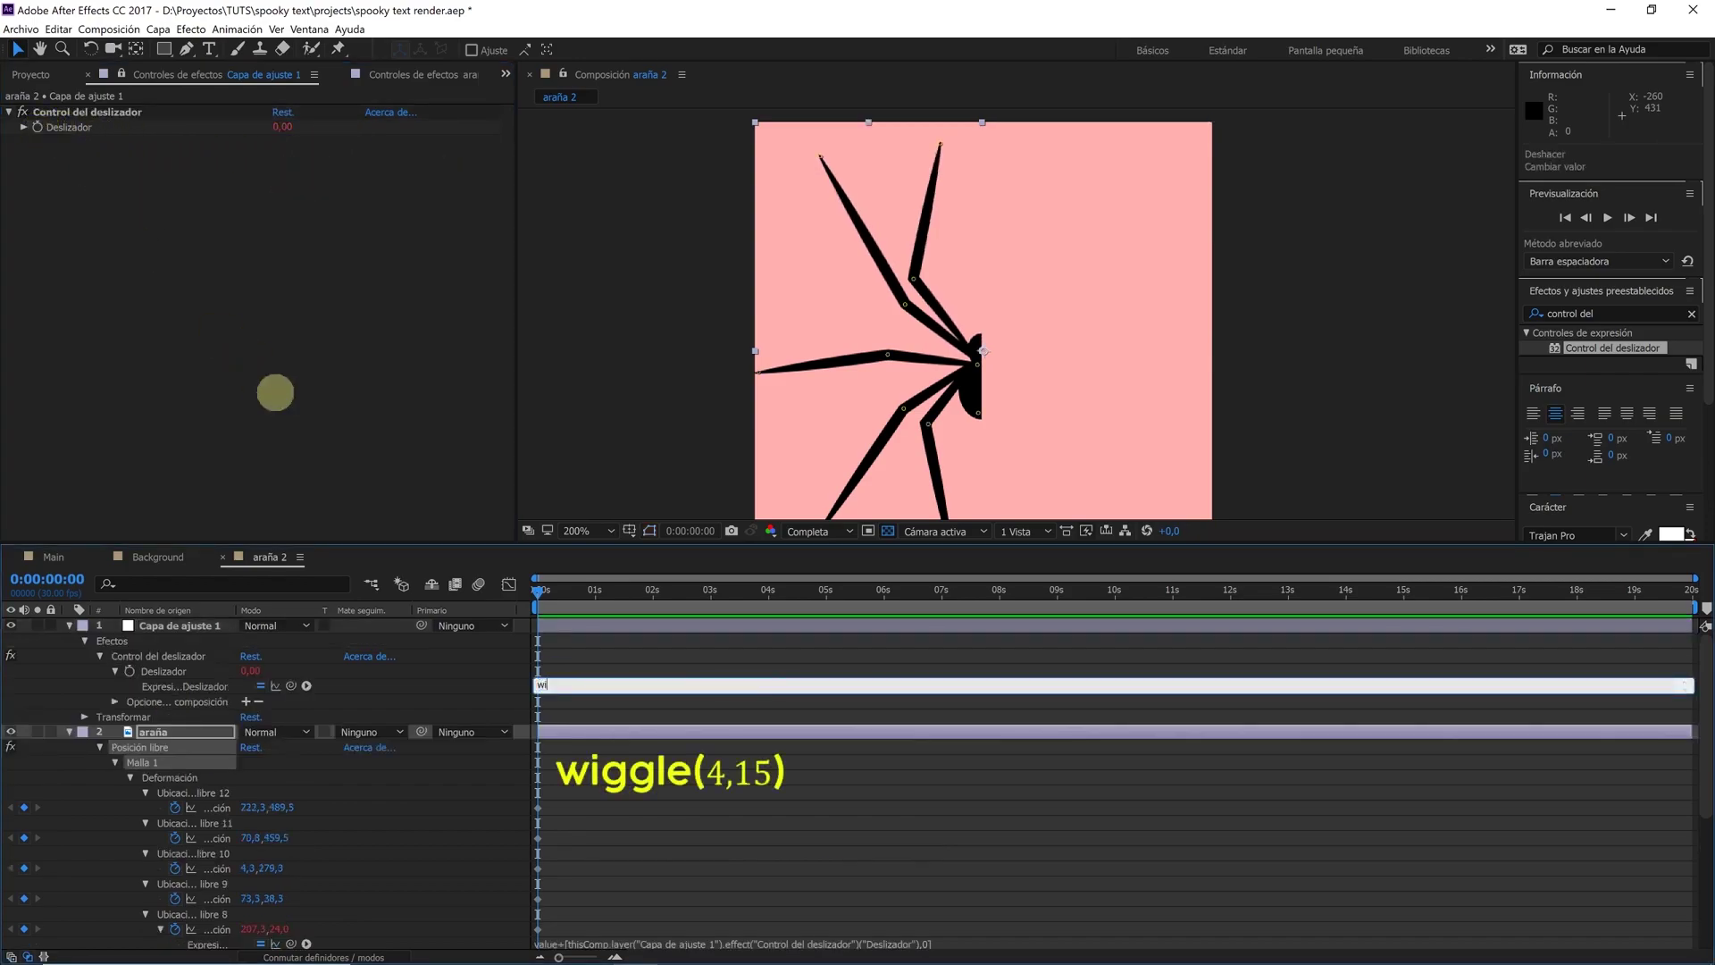
type("ggle")
type("()")
type("4")
type(",15")
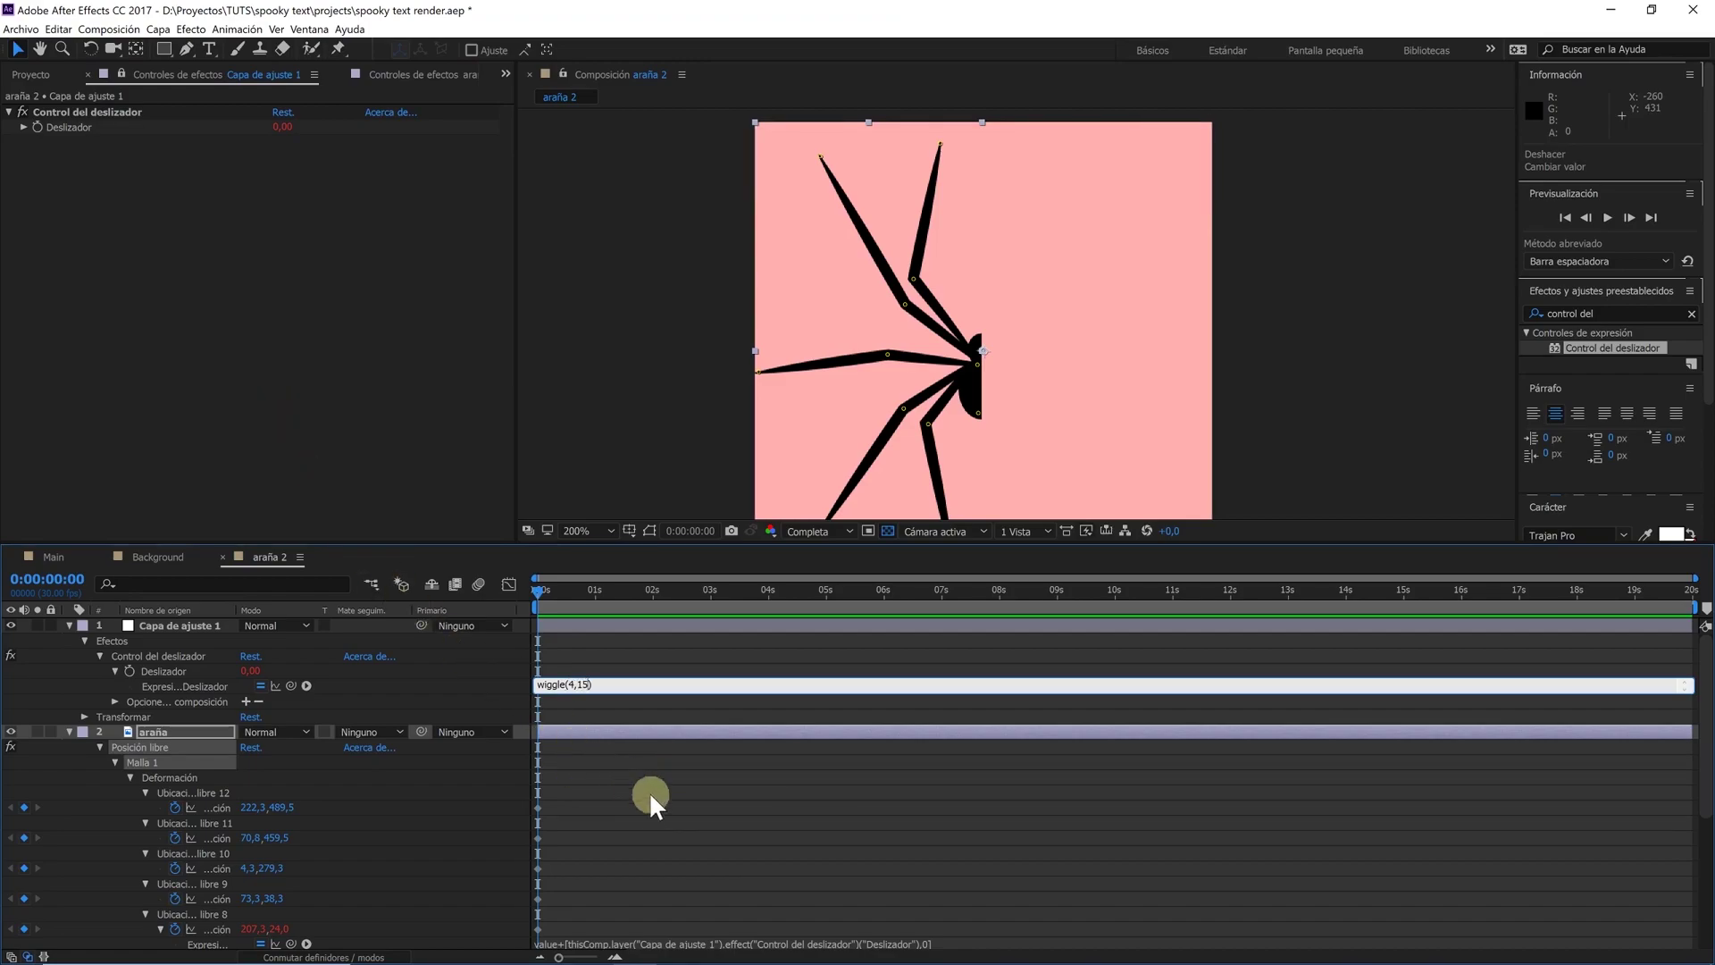
left_click(653, 796)
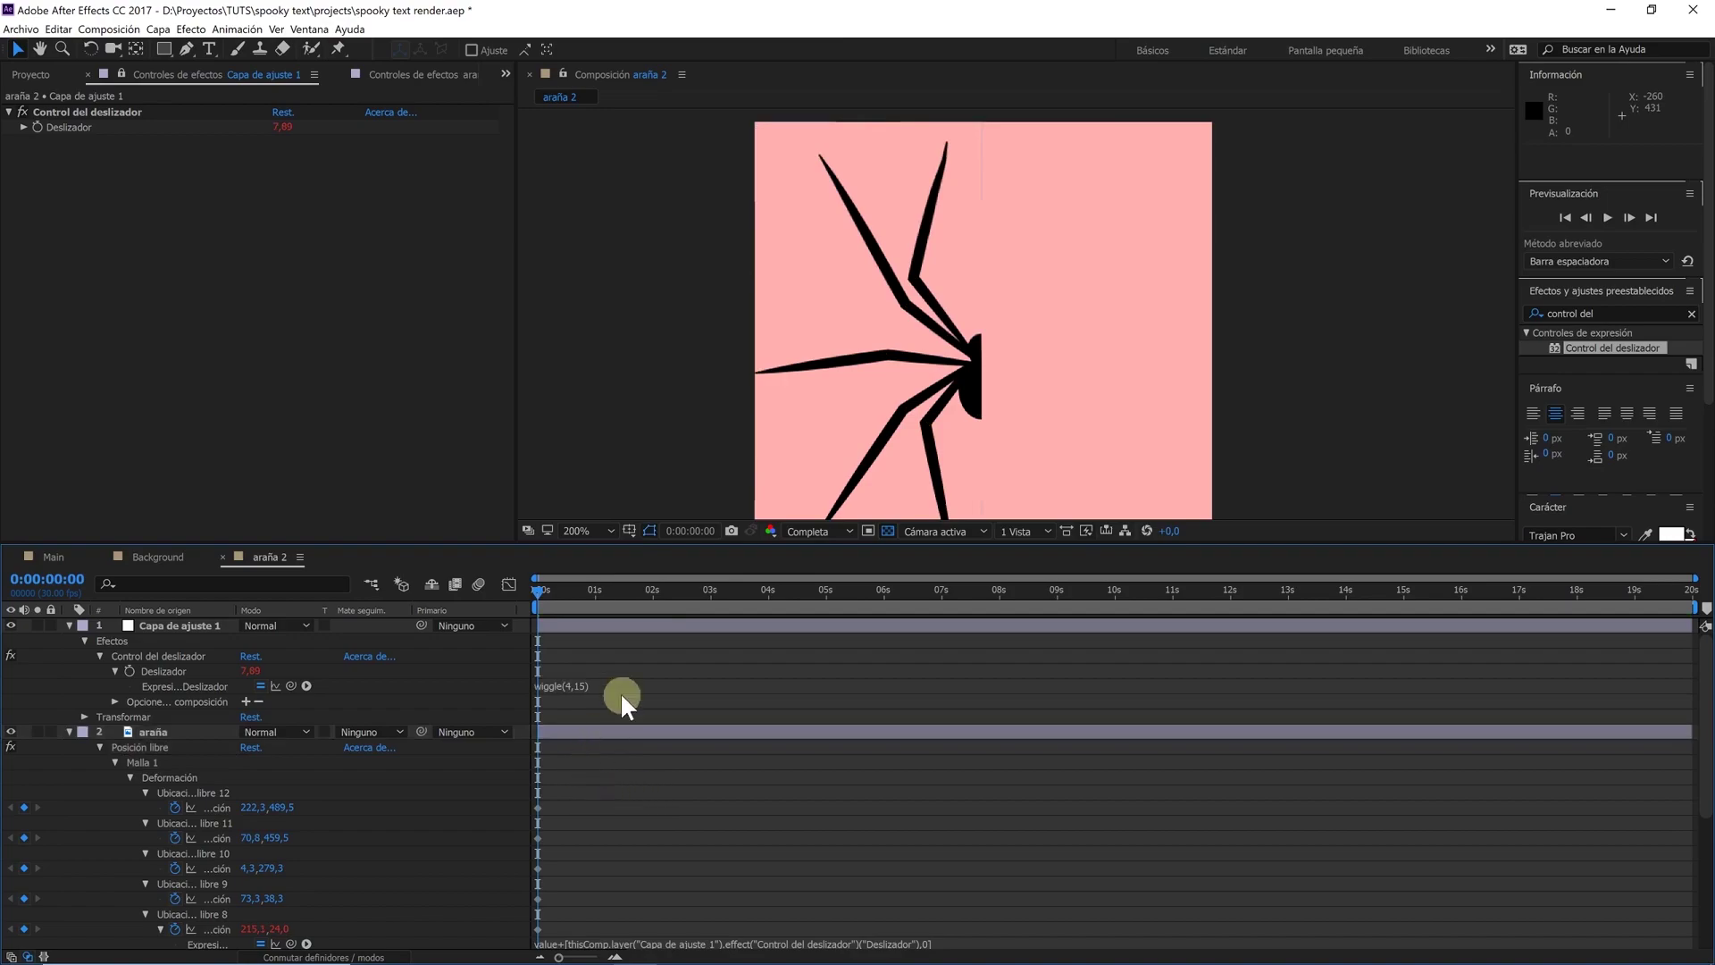
key("comma")
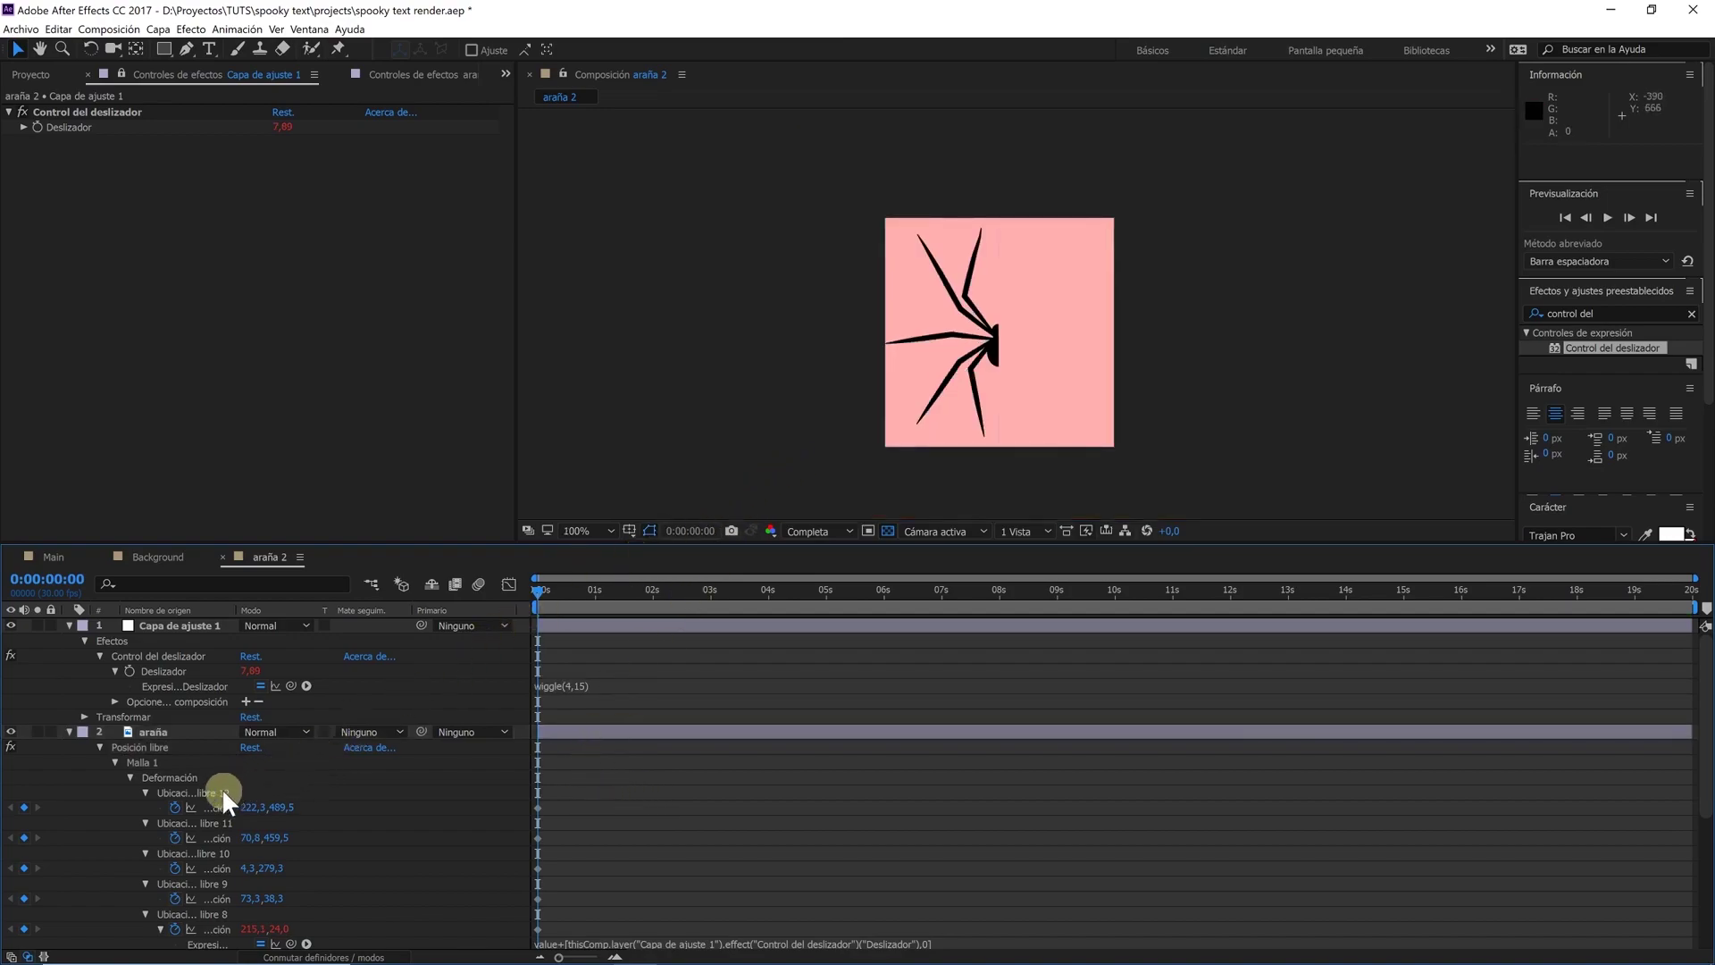
Test-move pin 12 at 200% zoom, undo it, then start a position expression with value
left_click(223, 792)
key("period")
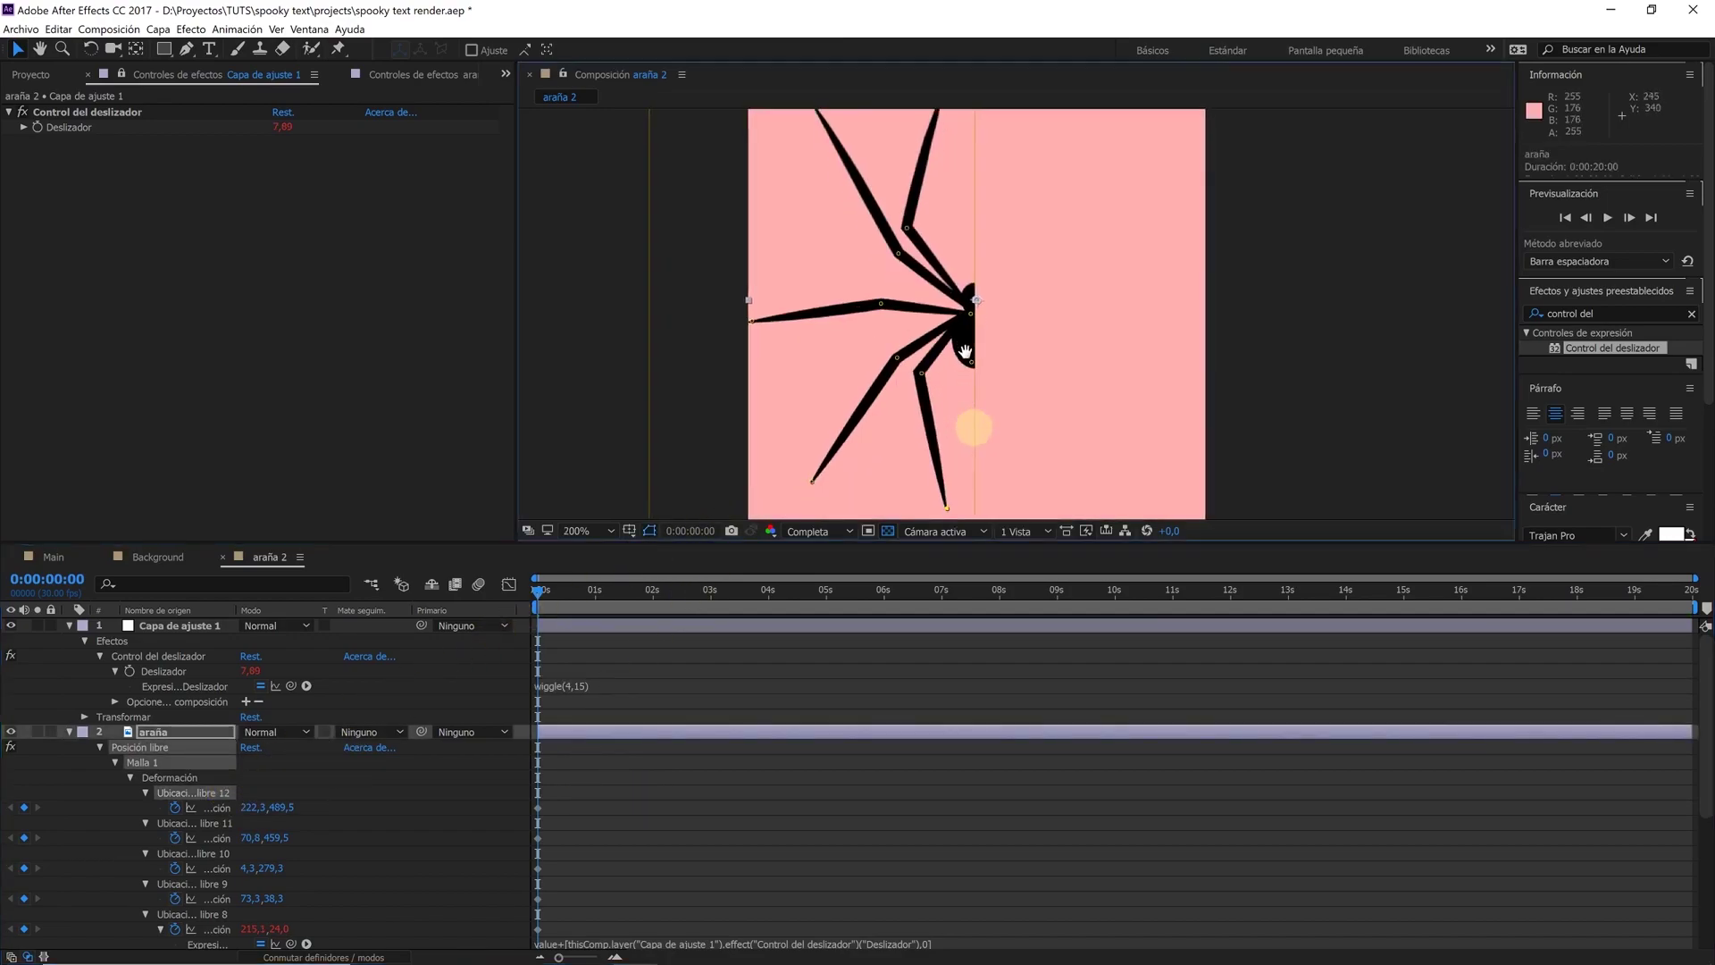
left_click(948, 424)
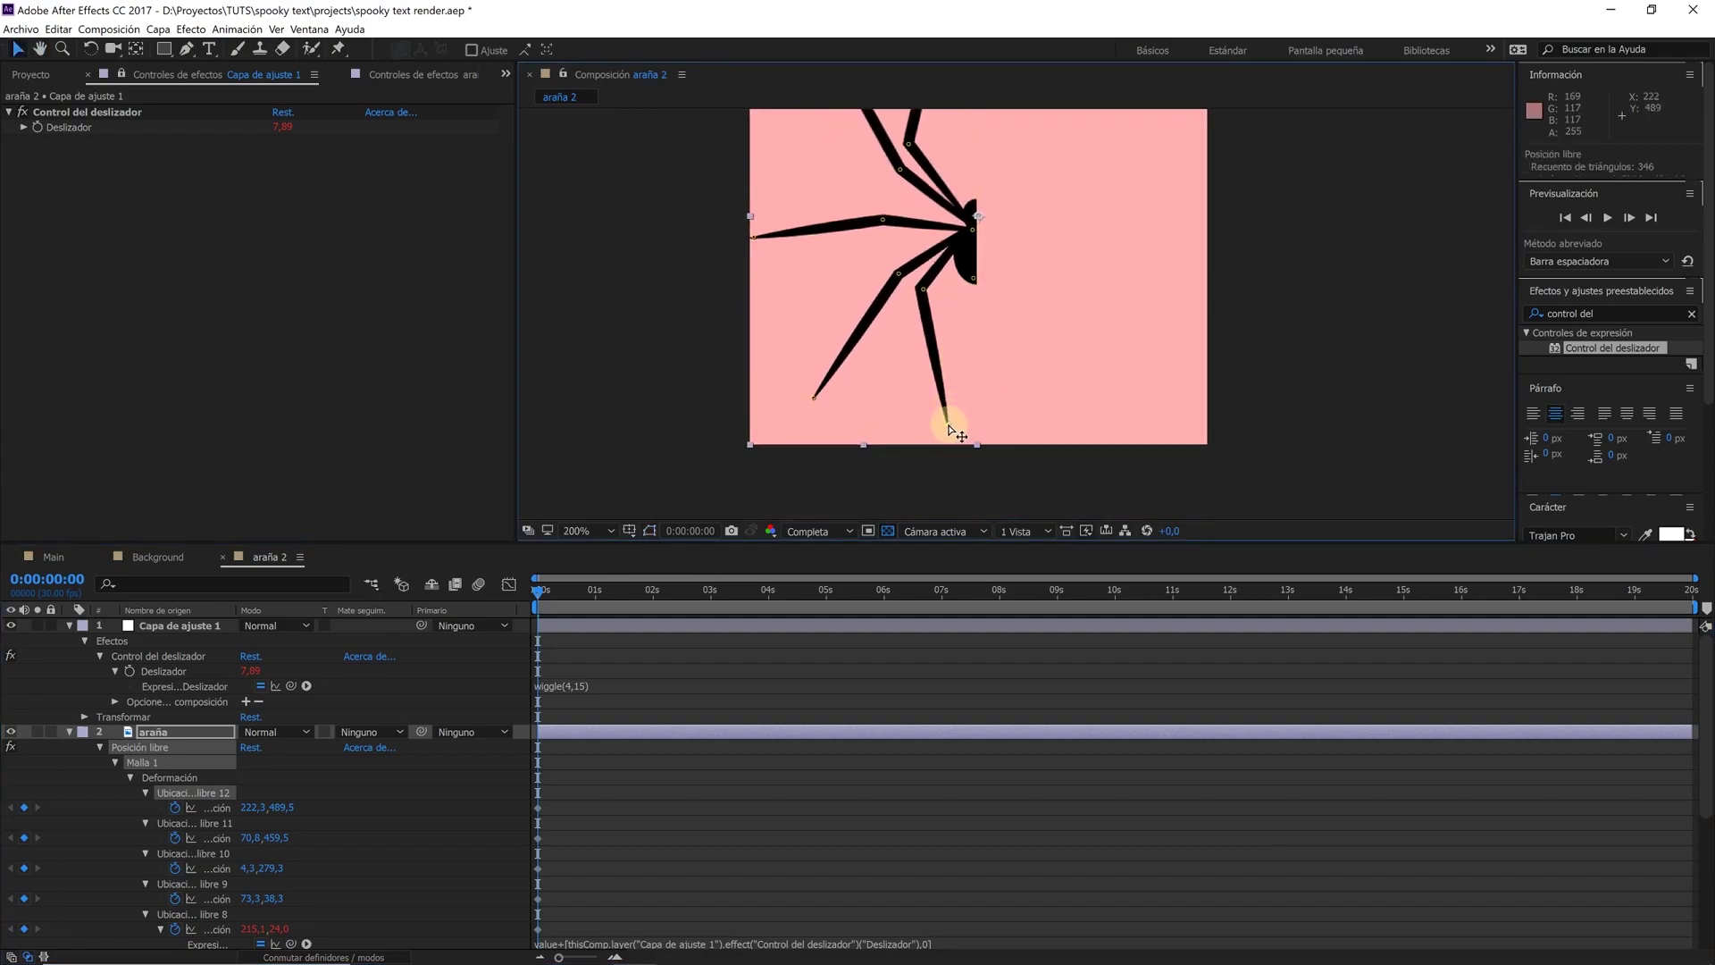
left_click_drag(280, 806, 293, 802)
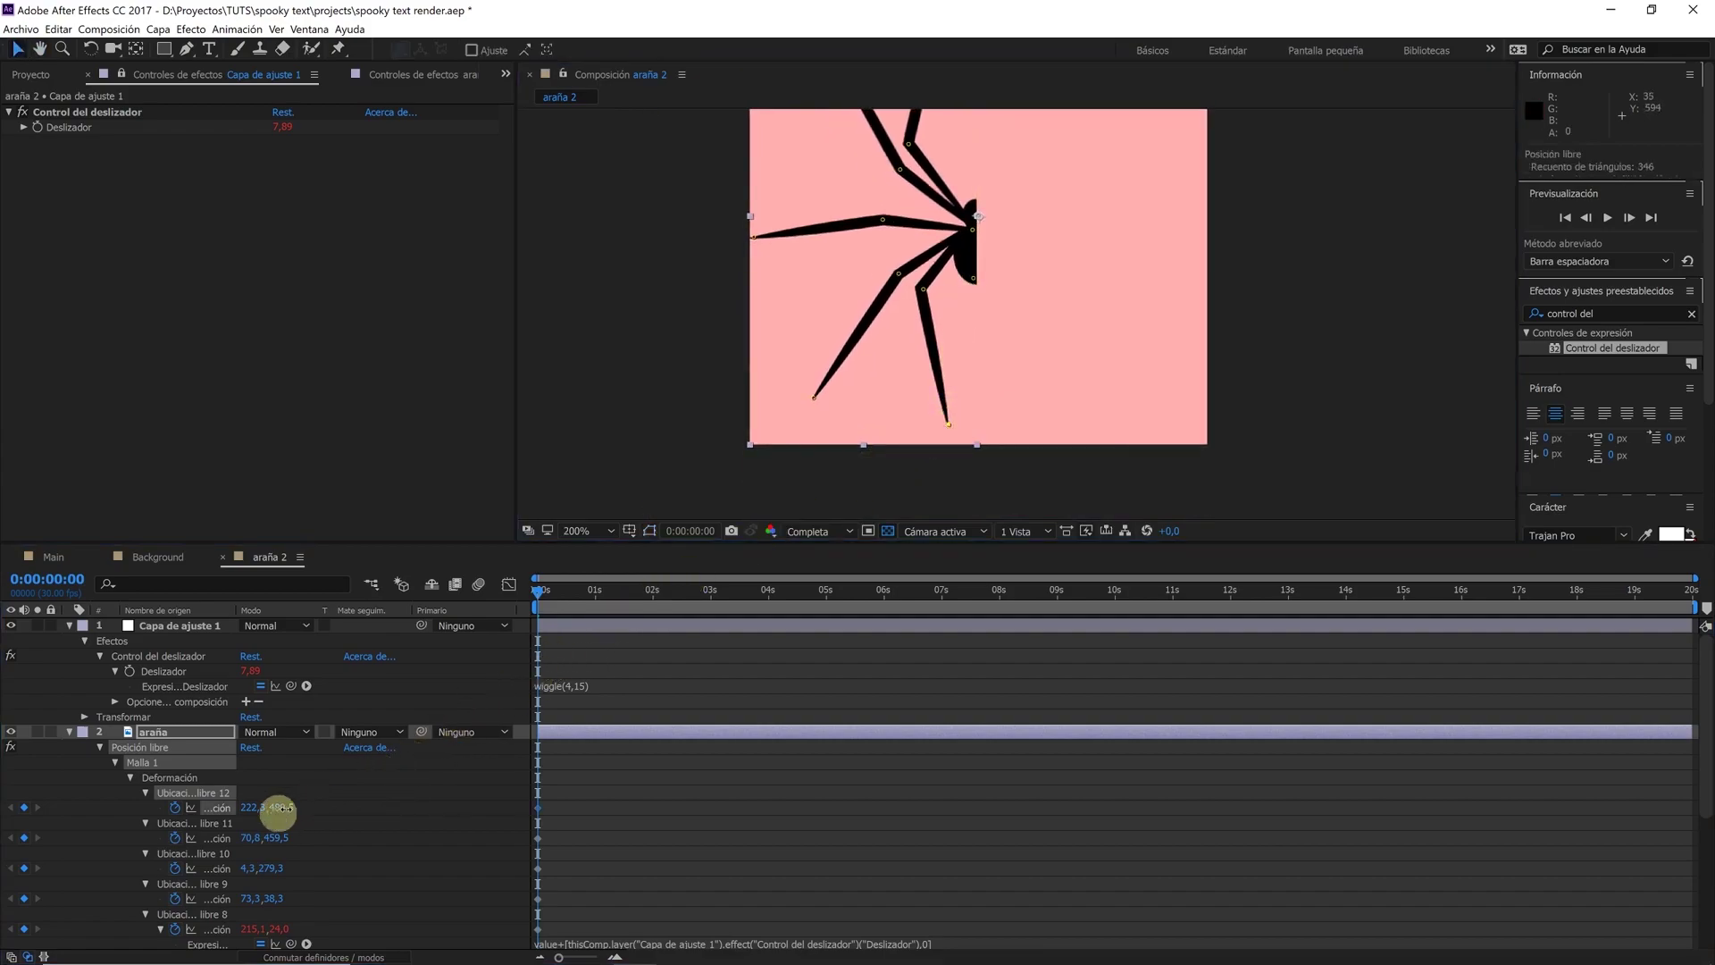
key("ctrl+z")
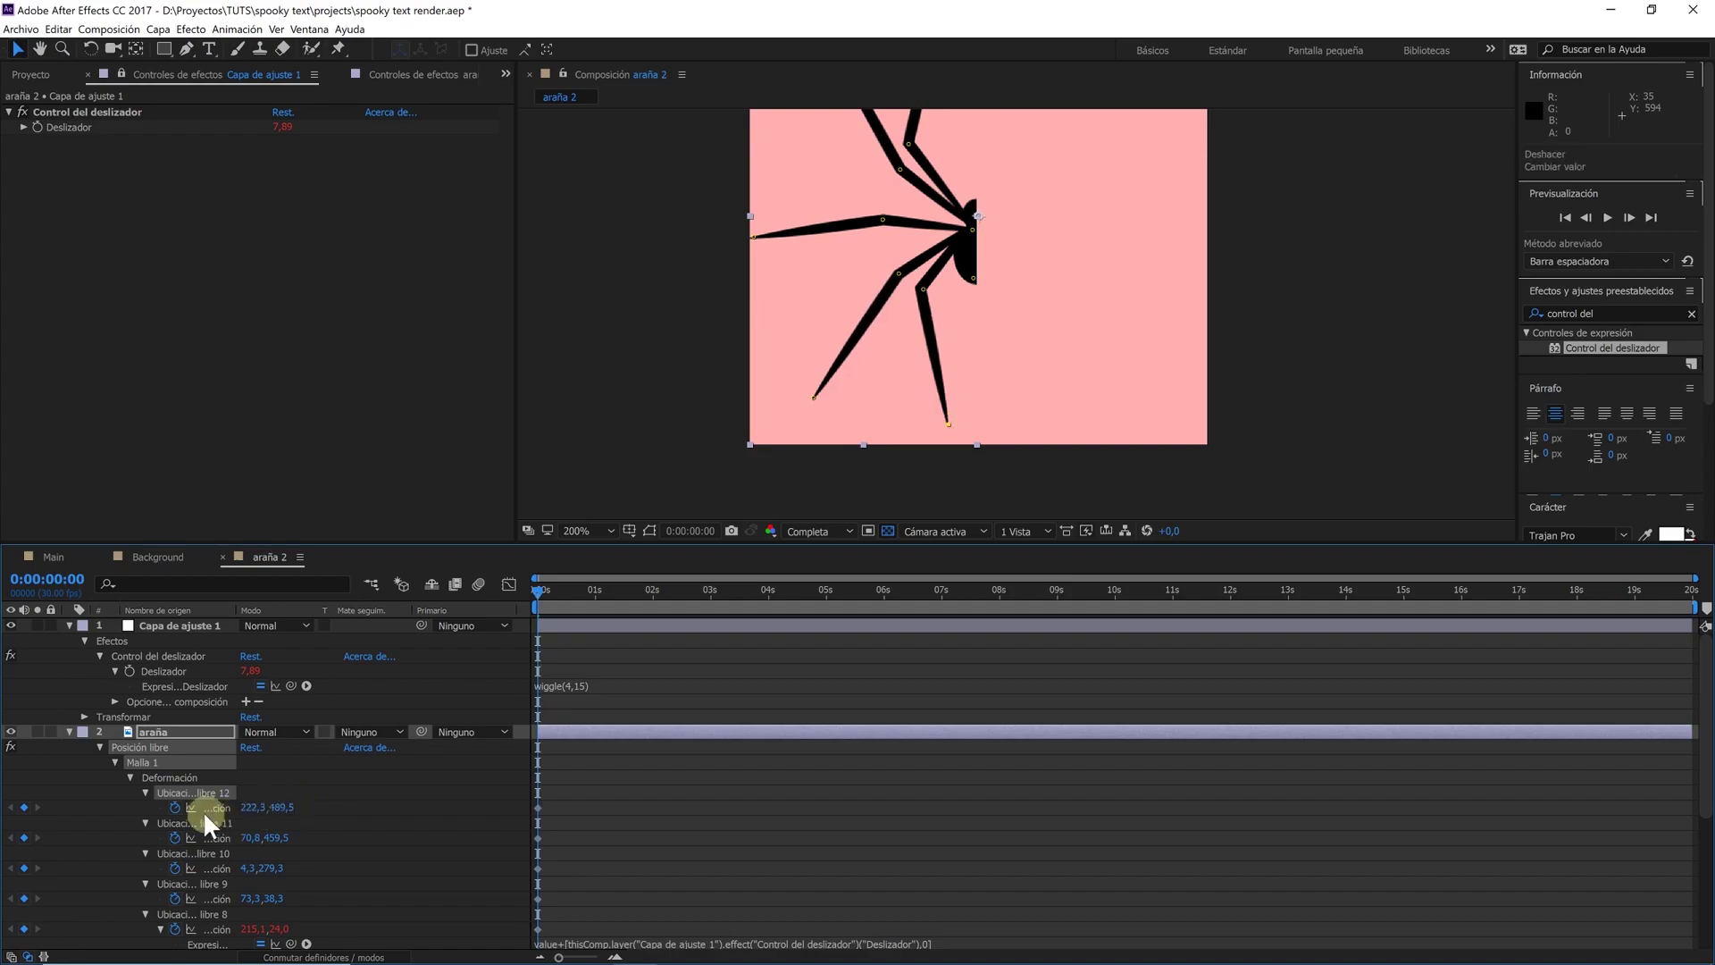
left_click(176, 807, "alt")
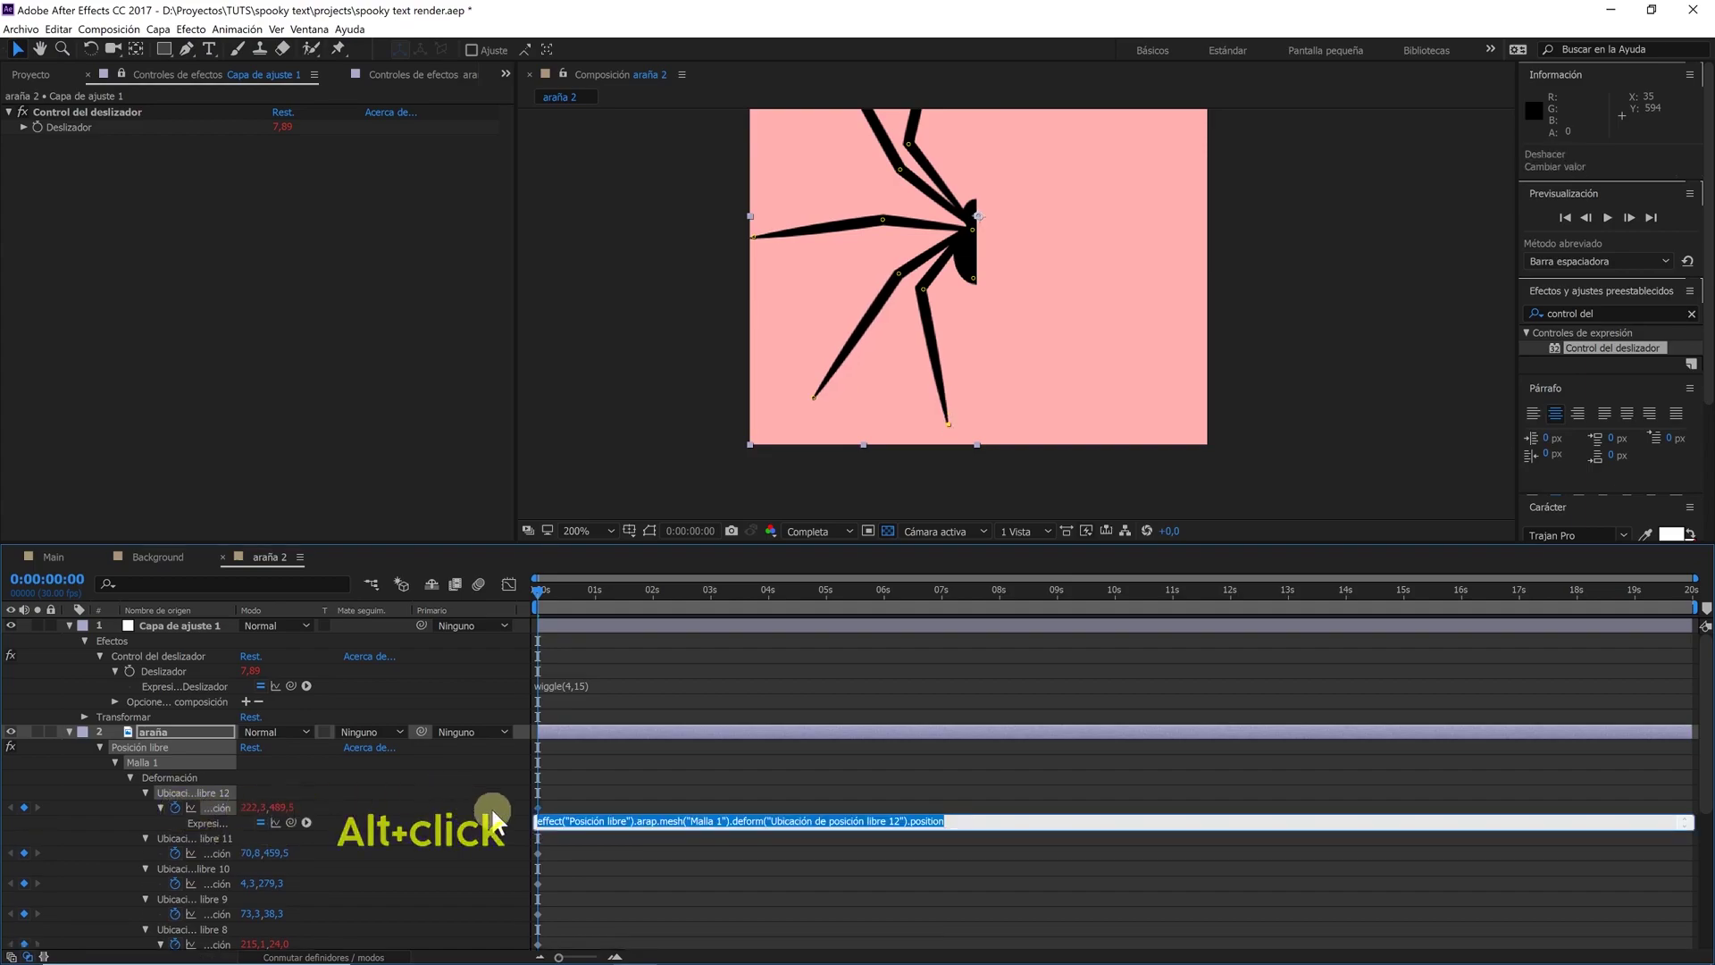
type("value+[")
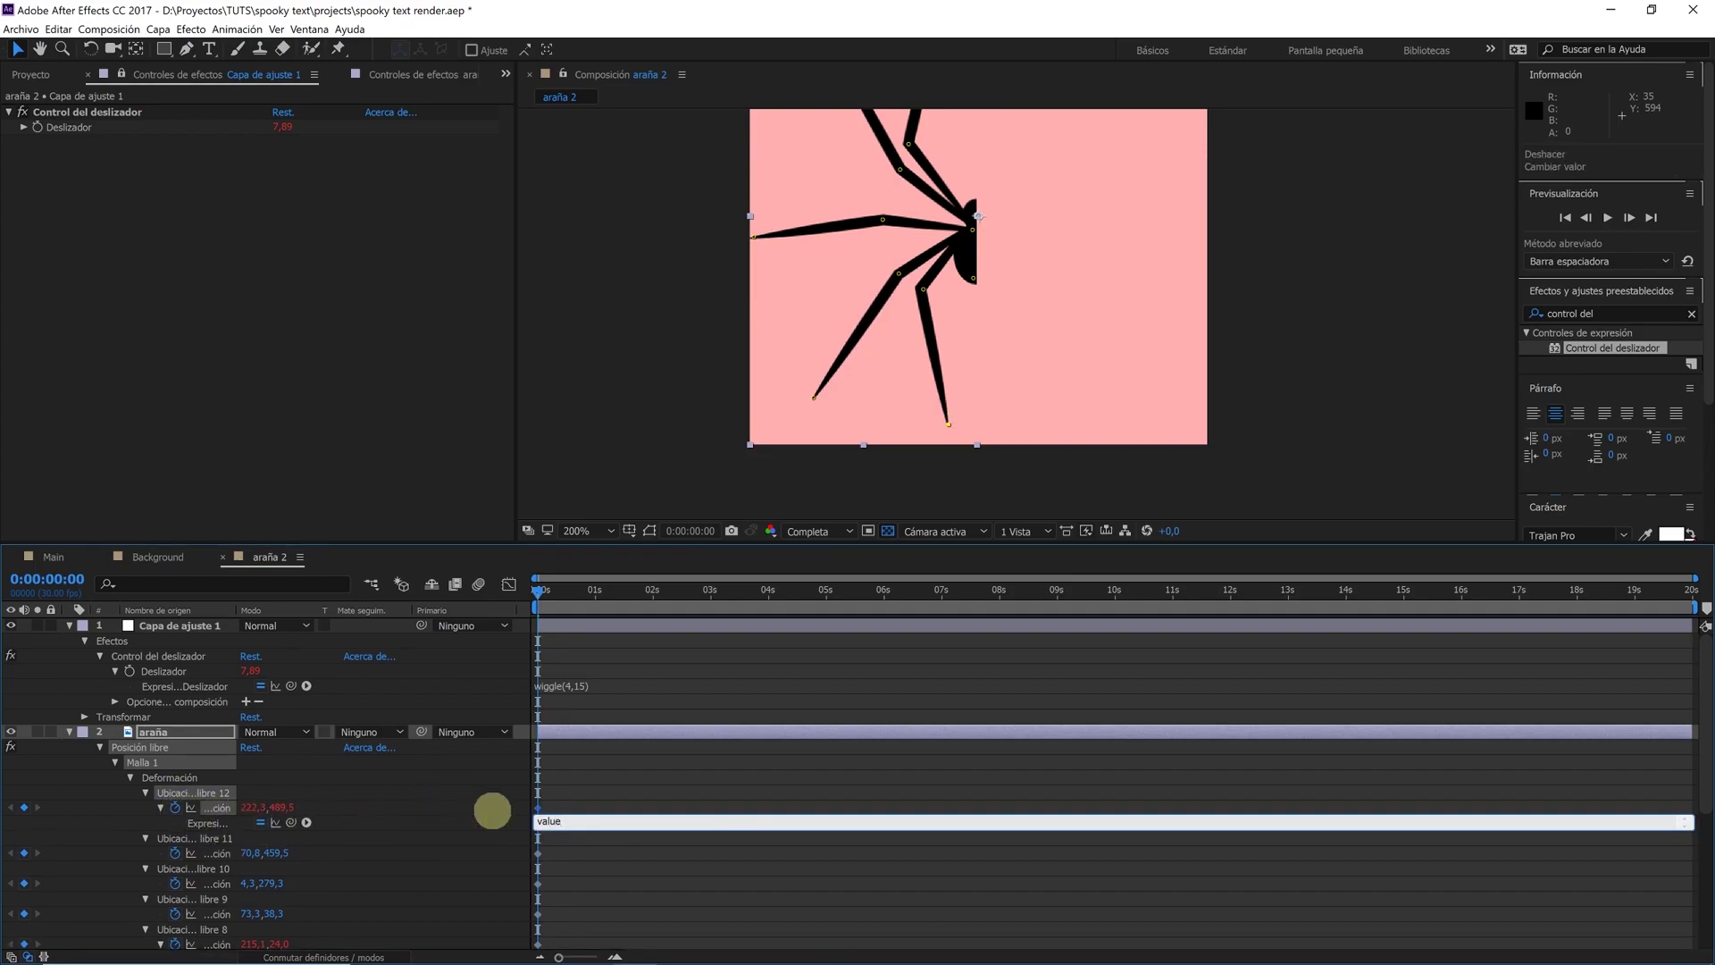
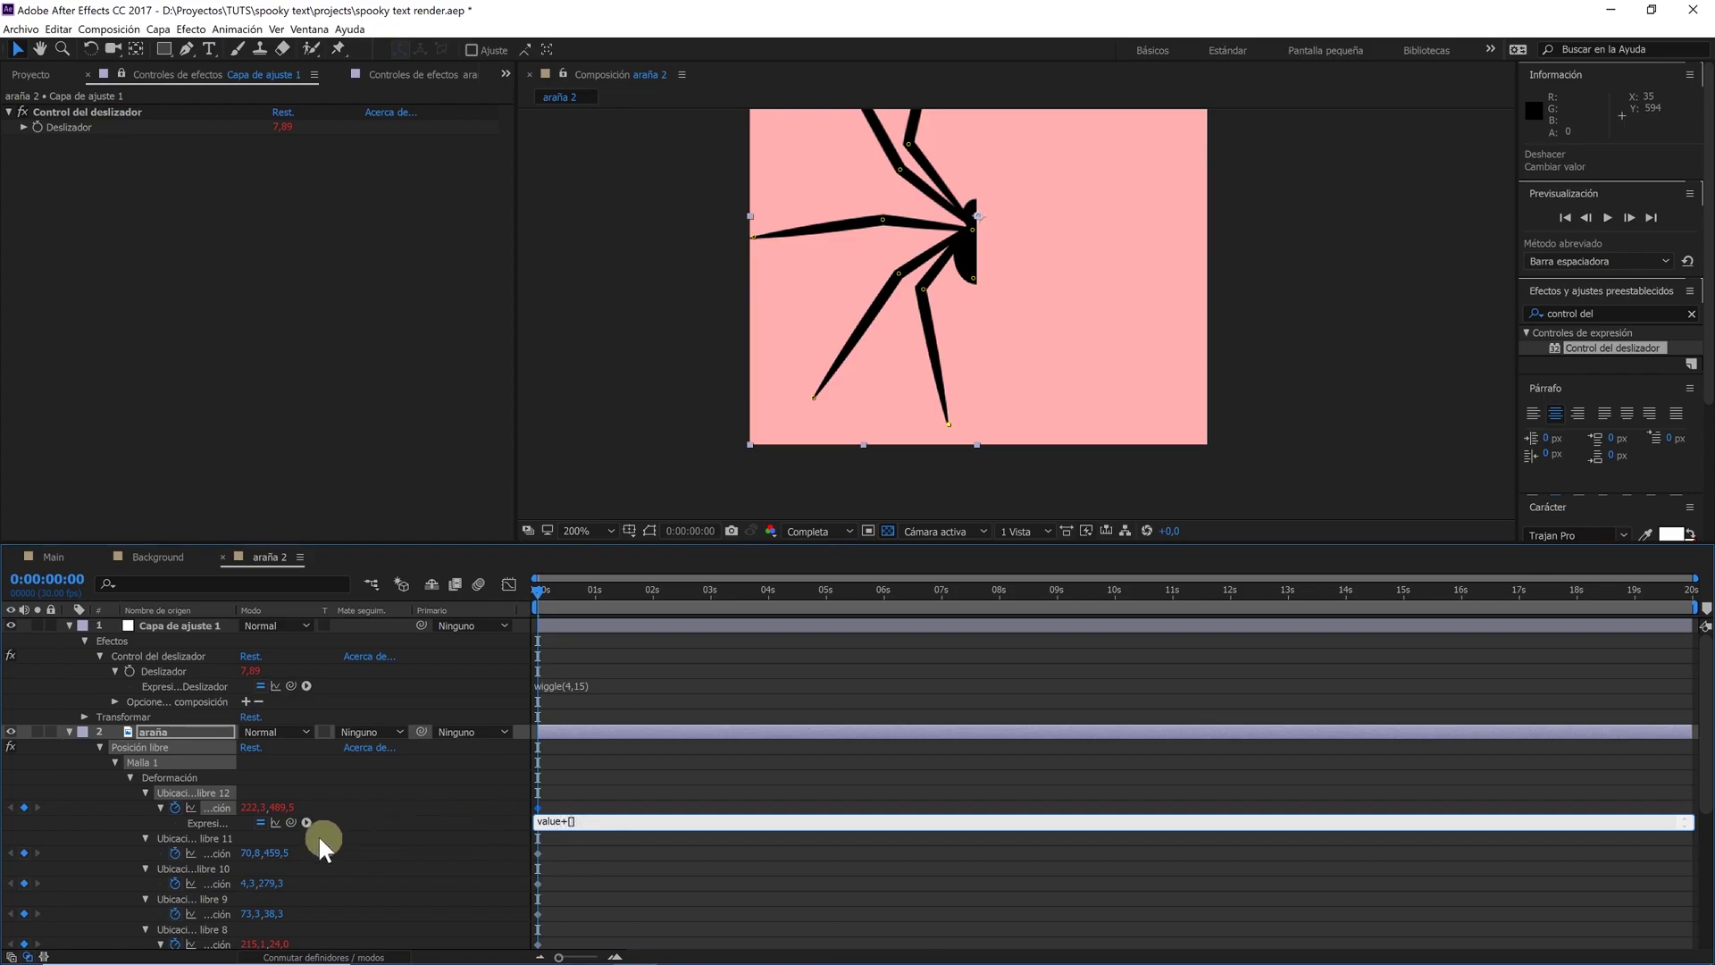
Link pin 12's position expression to the Deslizador with a ,0 second value, then preview the wiggling leg
left_click_drag(291, 821, 197, 127)
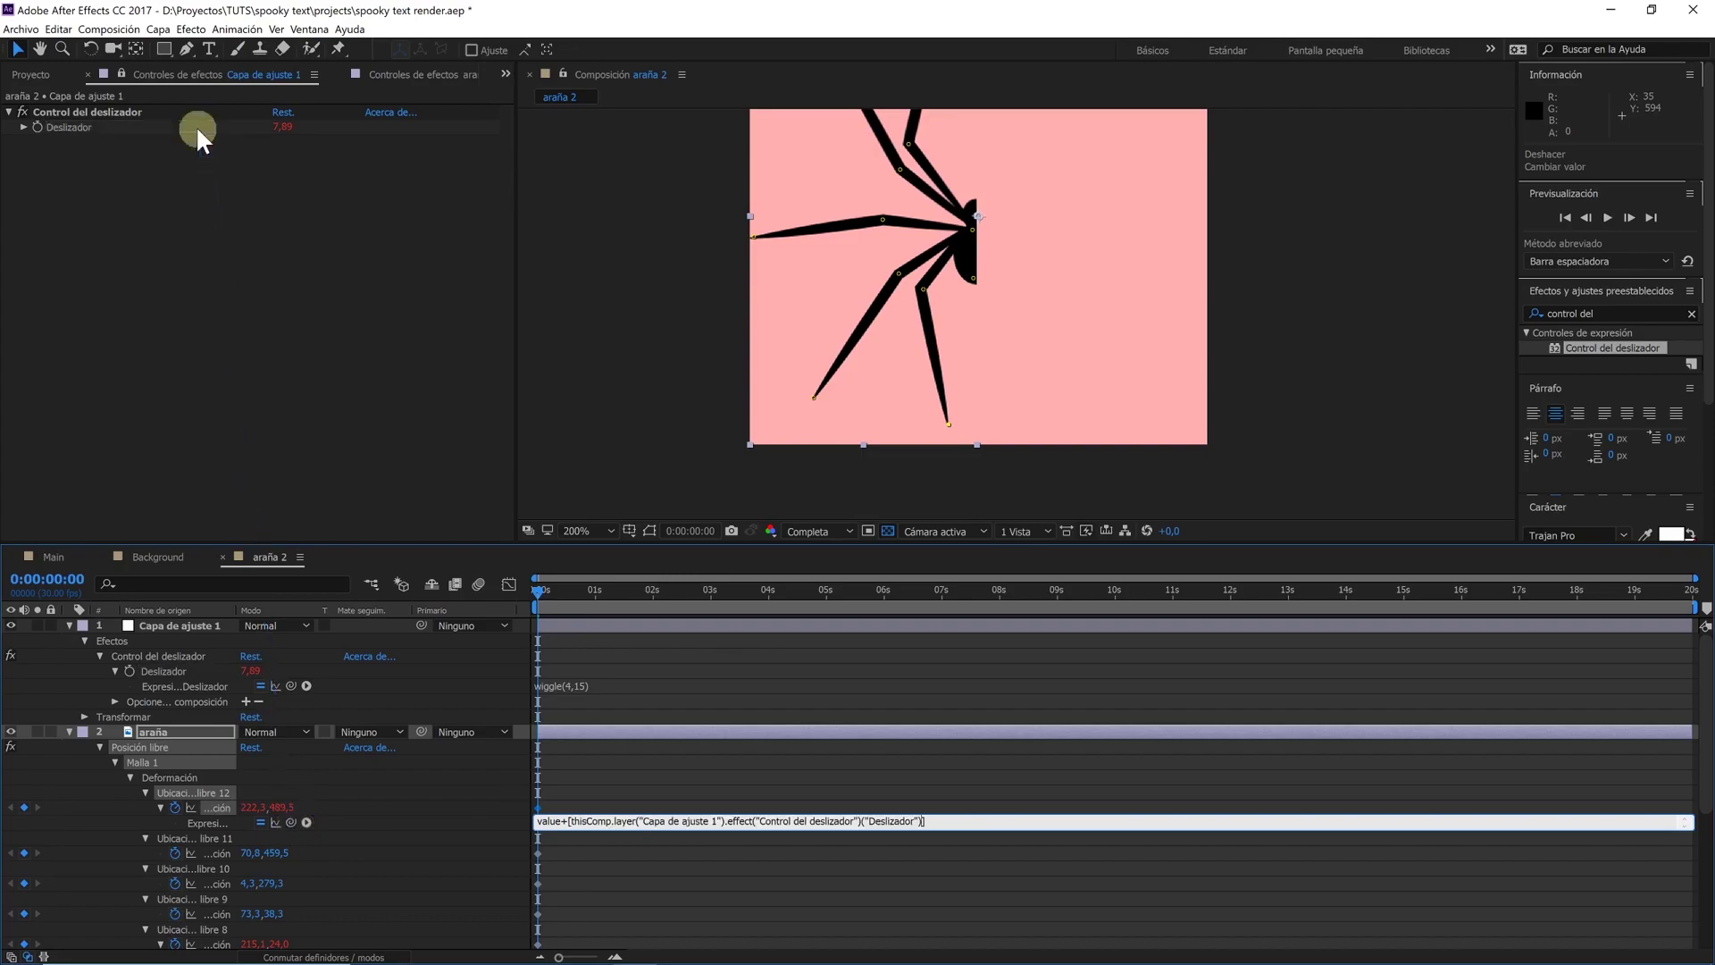
type(",0")
left_click(678, 883)
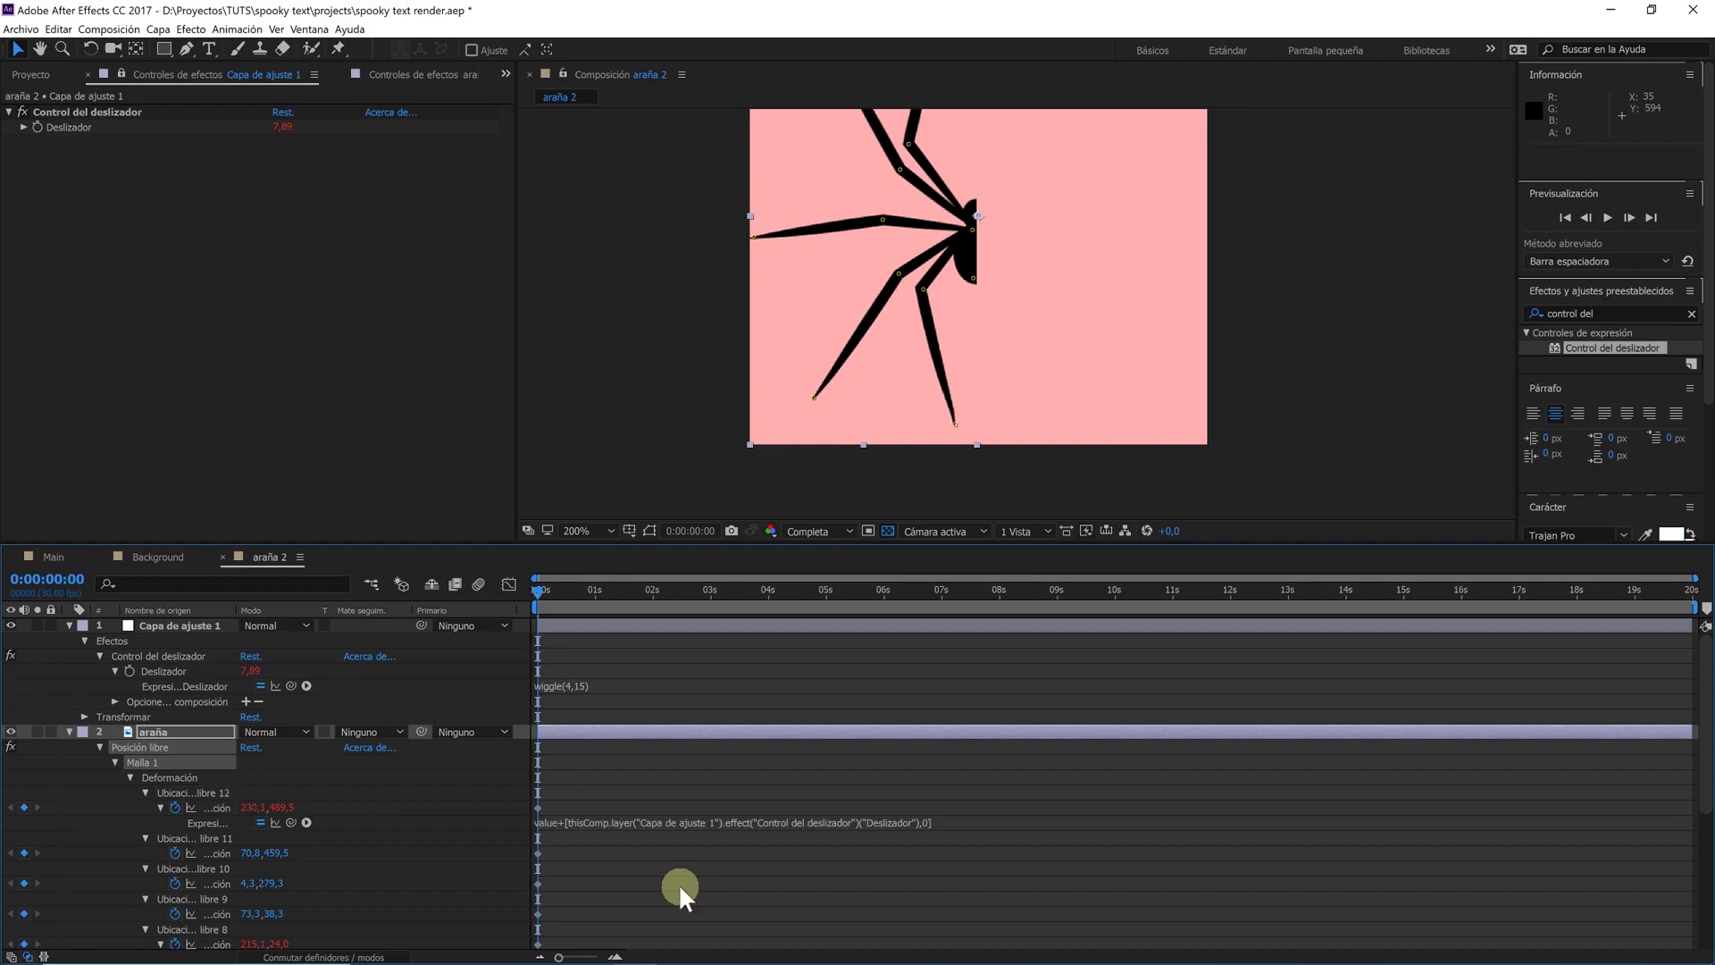
key("comma")
key("space")
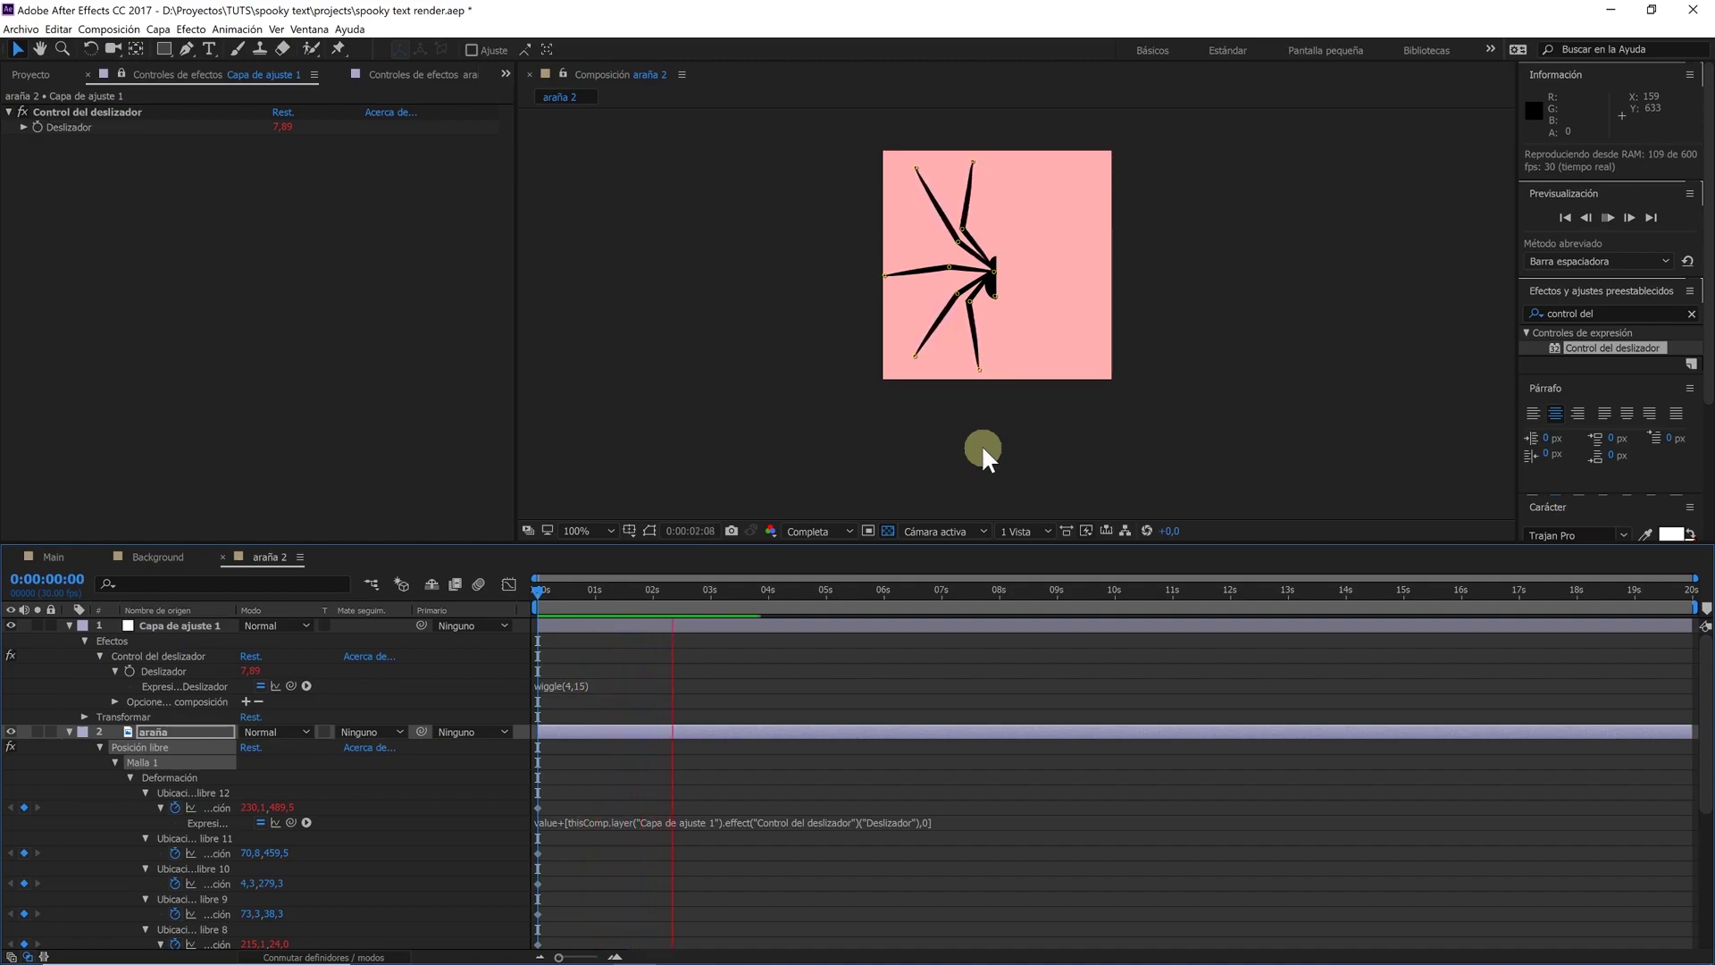
left_click(772, 594)
Add a second Slider Control, Control del deslizador 2, to Capa de ajuste 1
left_click_drag(772, 597, 534, 592)
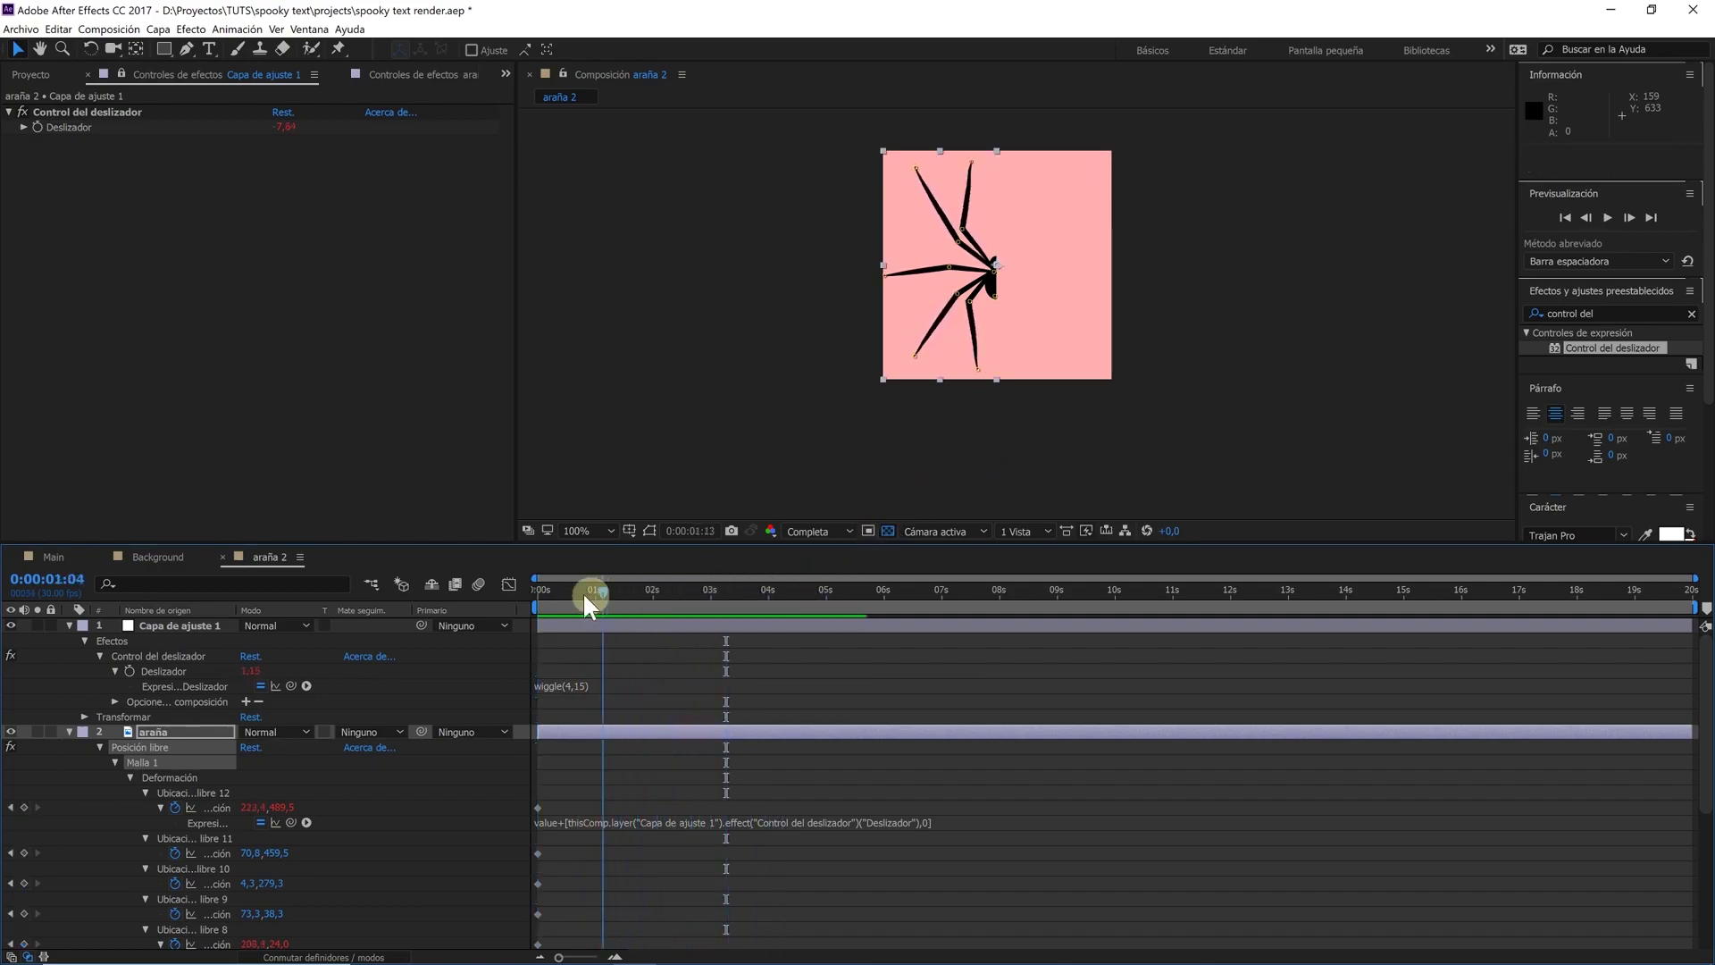
left_click(203, 626)
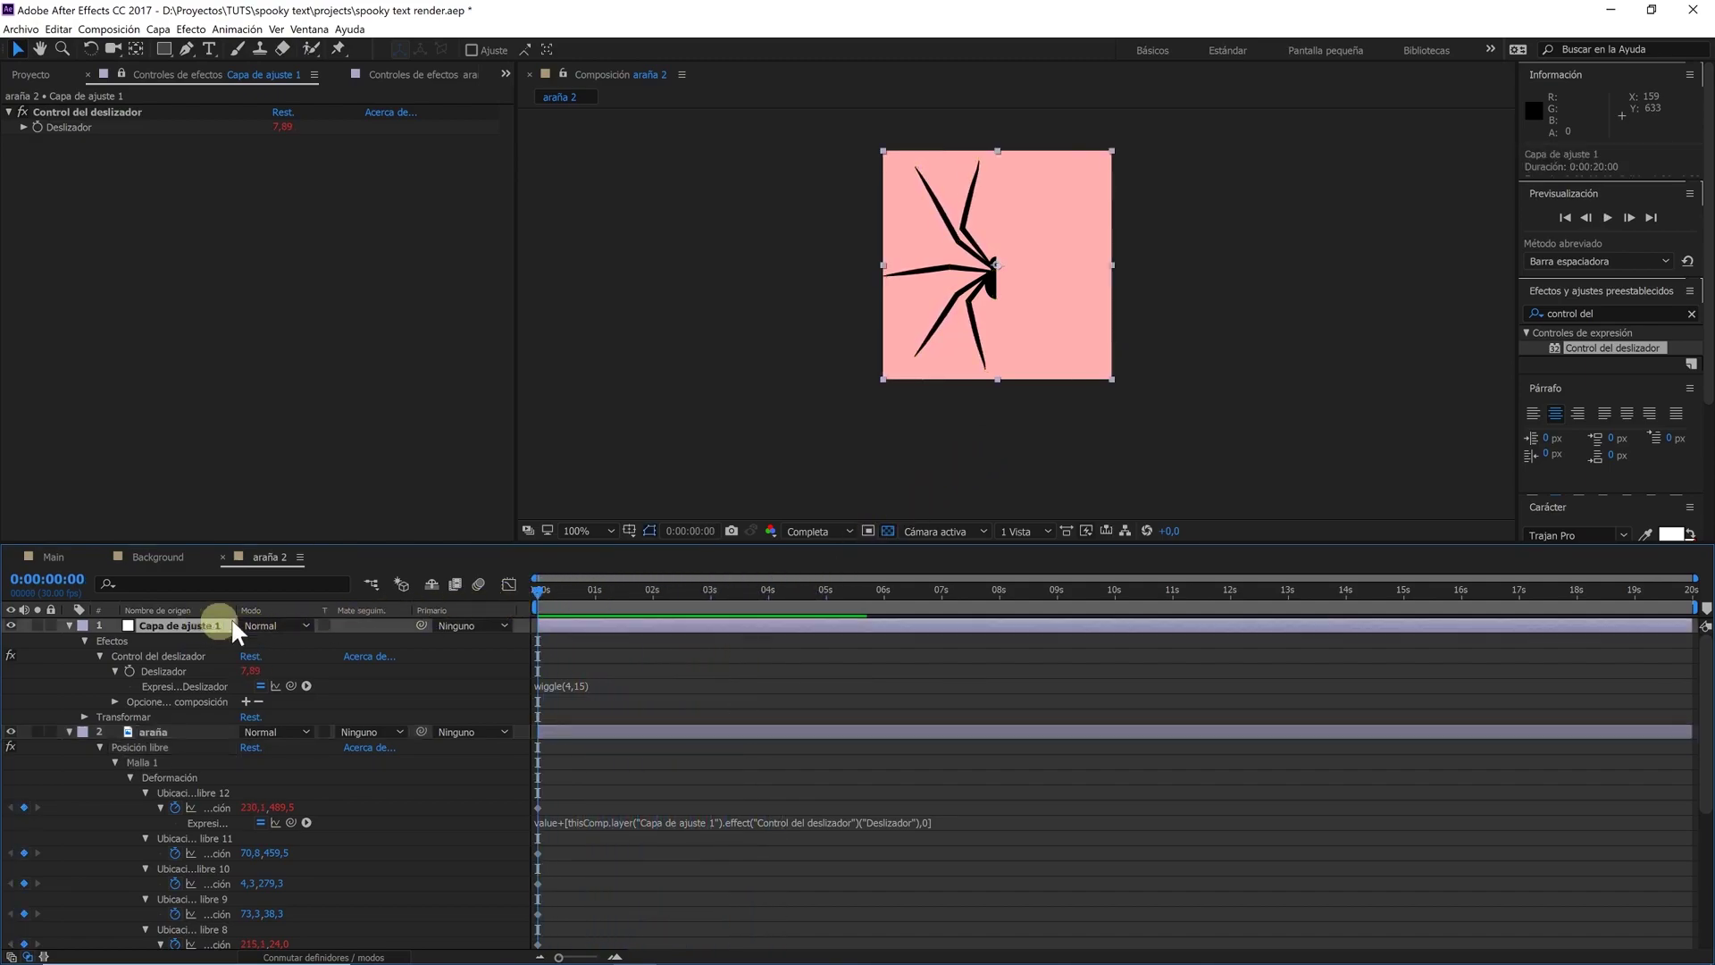
mouse_move(1590, 351)
left_mouse_down()
mouse_move(202, 599)
mouse_move(178, 623)
left_mouse_up()
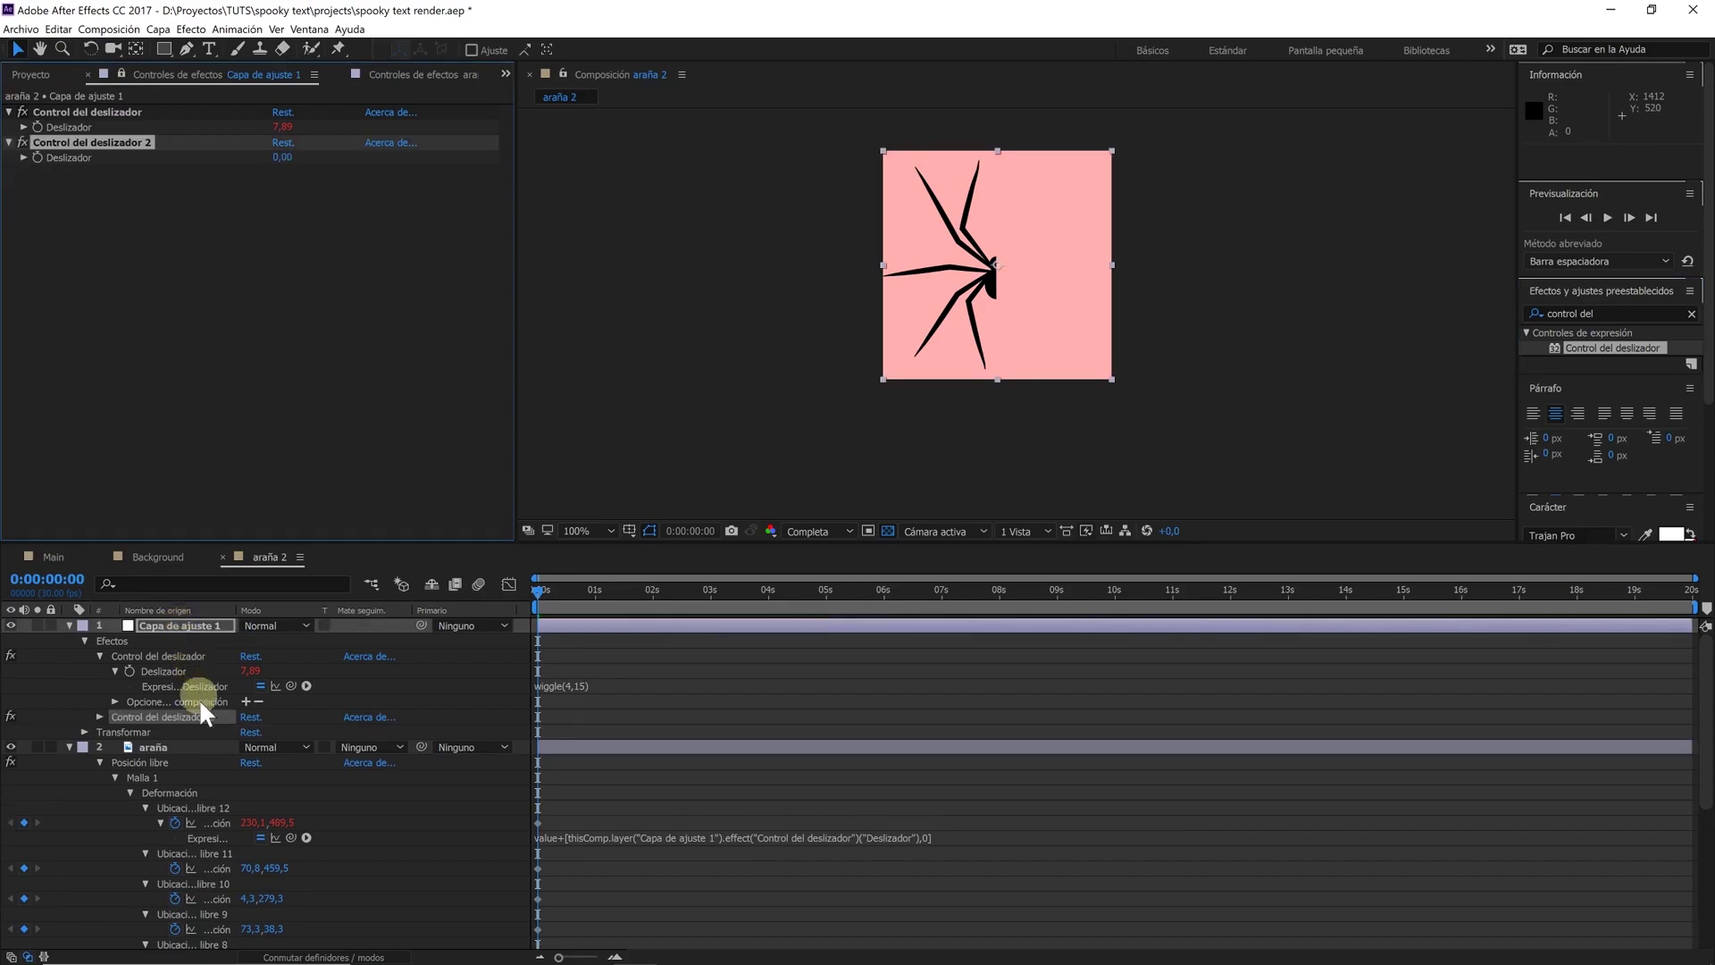
Give pin 10's position a value+[0, …] expression linked to Control del deslizador 2
left_click(211, 822)
left_click(218, 854)
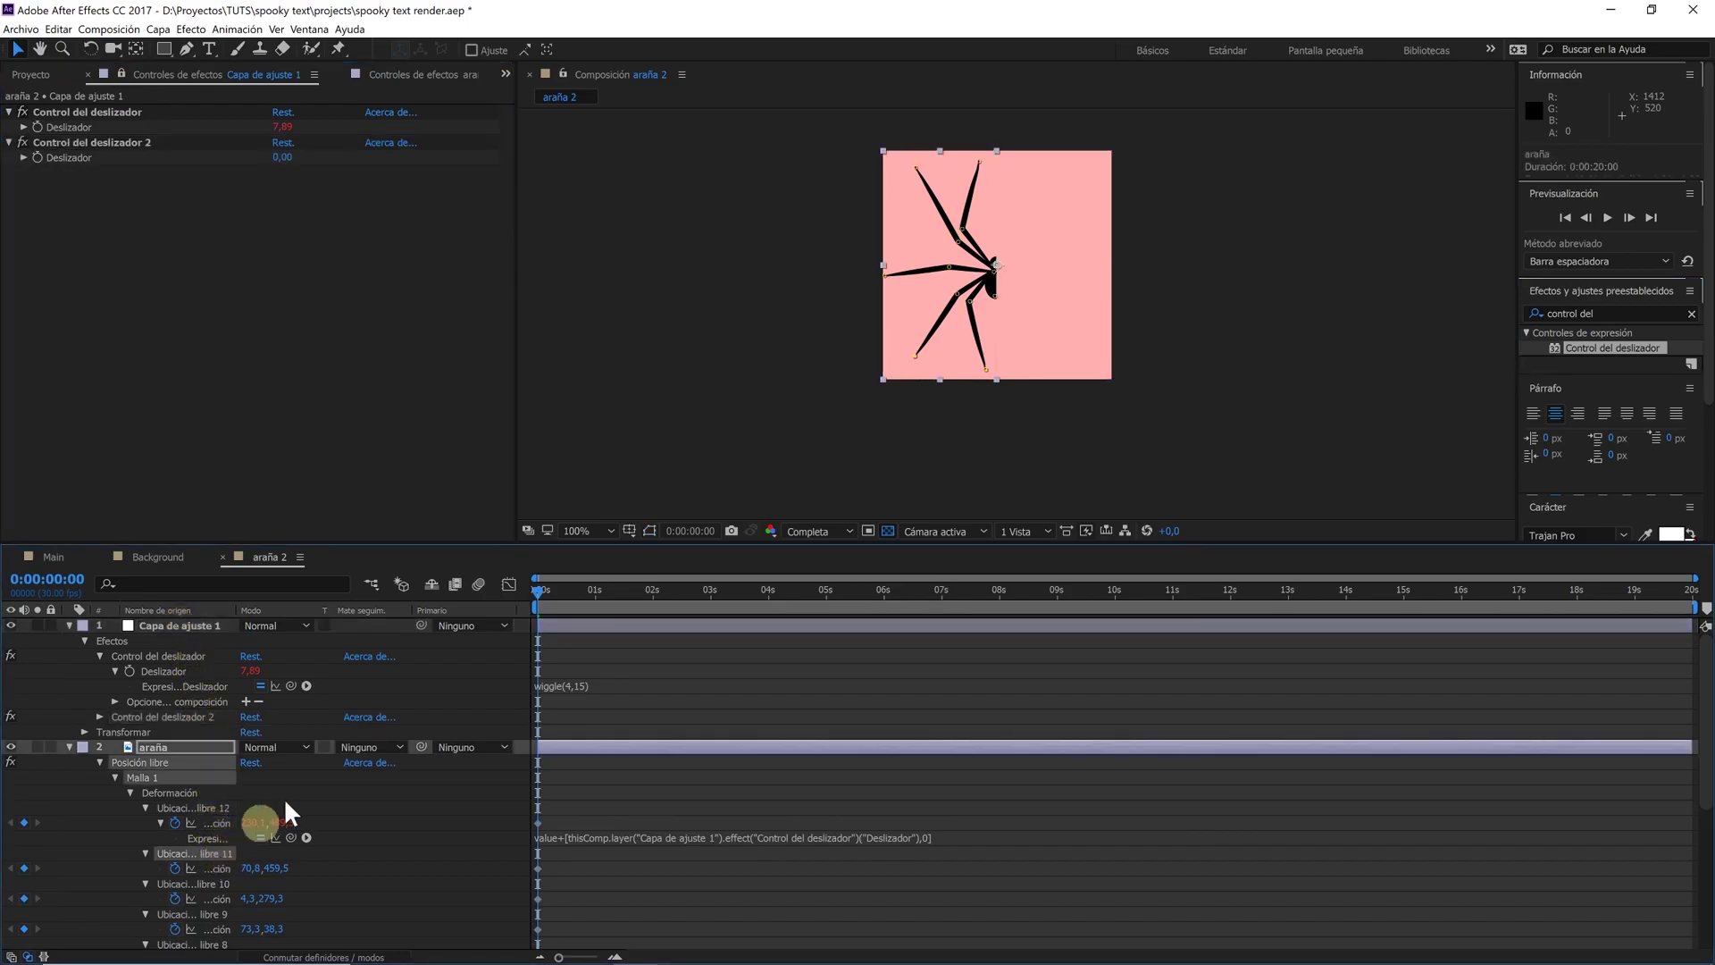
key("period")
left_click(758, 239)
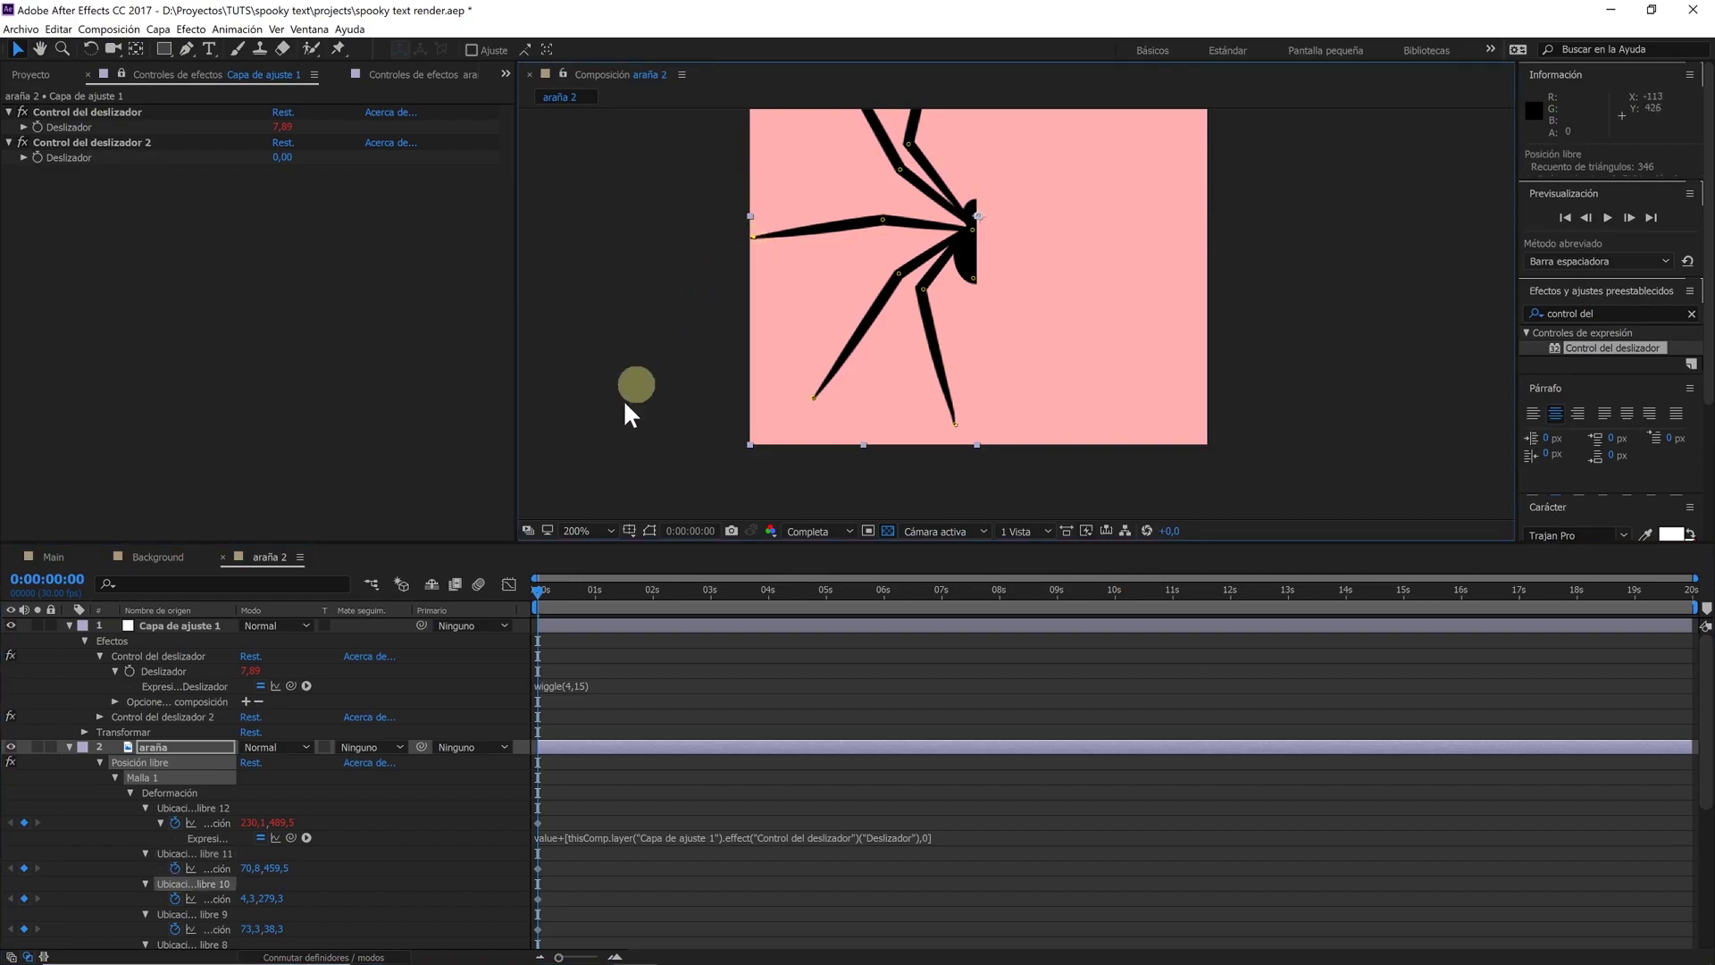
left_click_drag(275, 901, 302, 894)
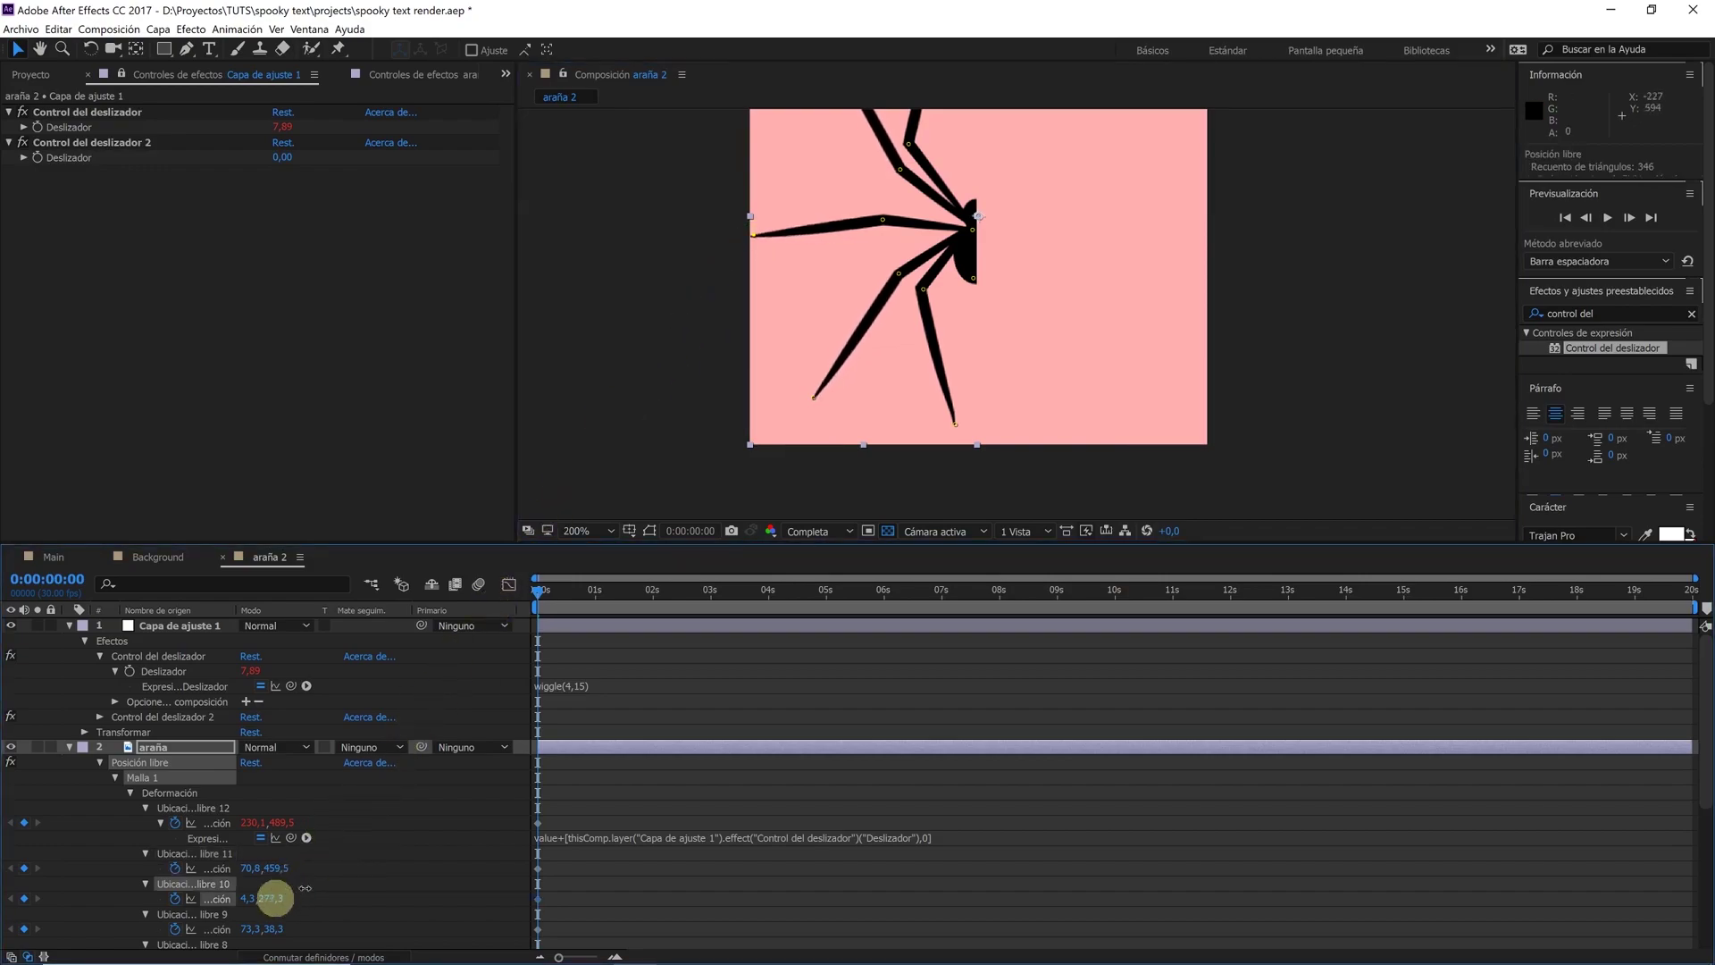
key("ctrl+z")
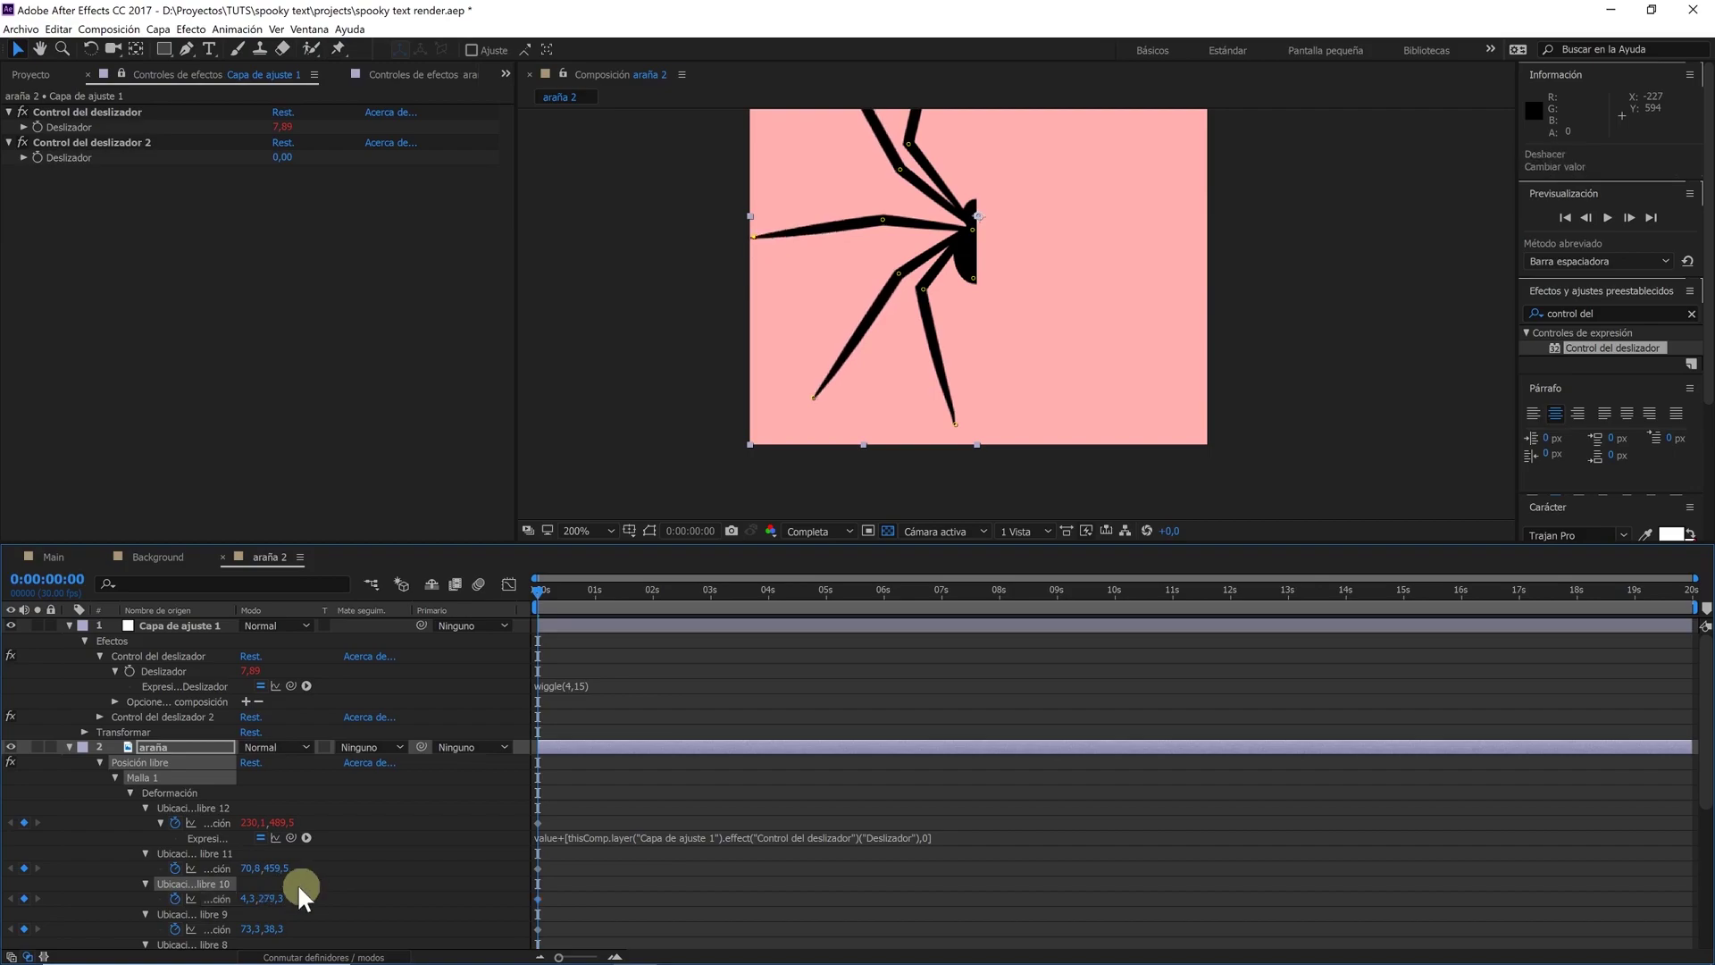
left_click(174, 898, "alt")
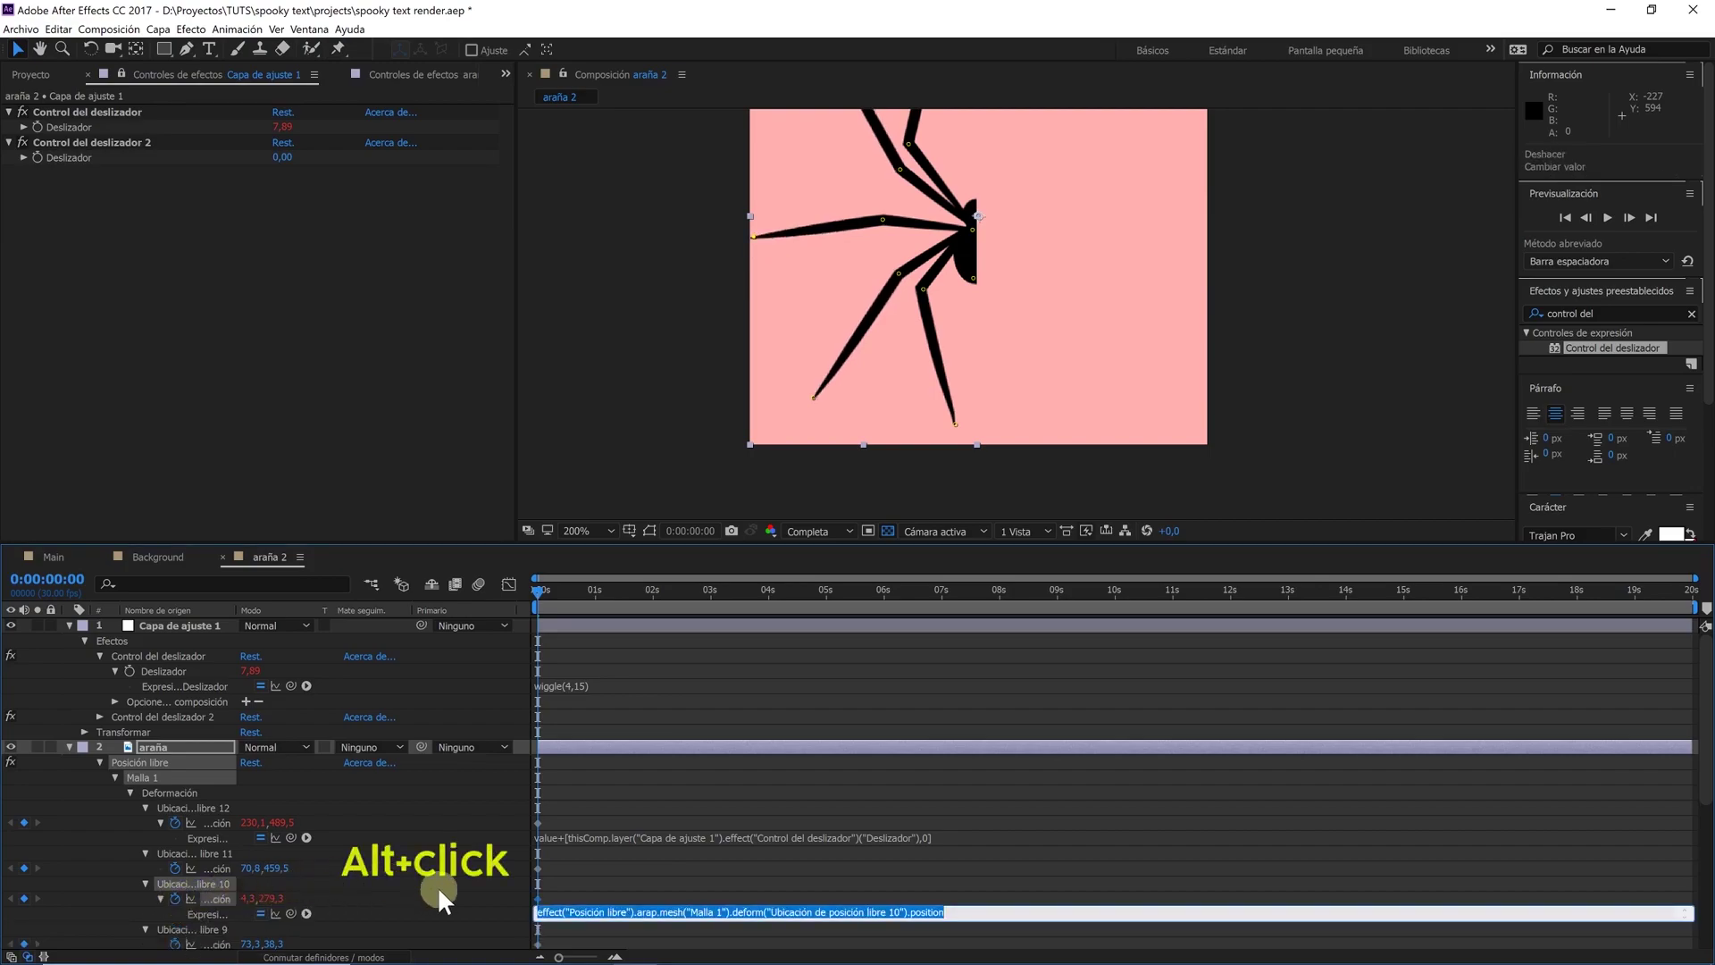
type("value")
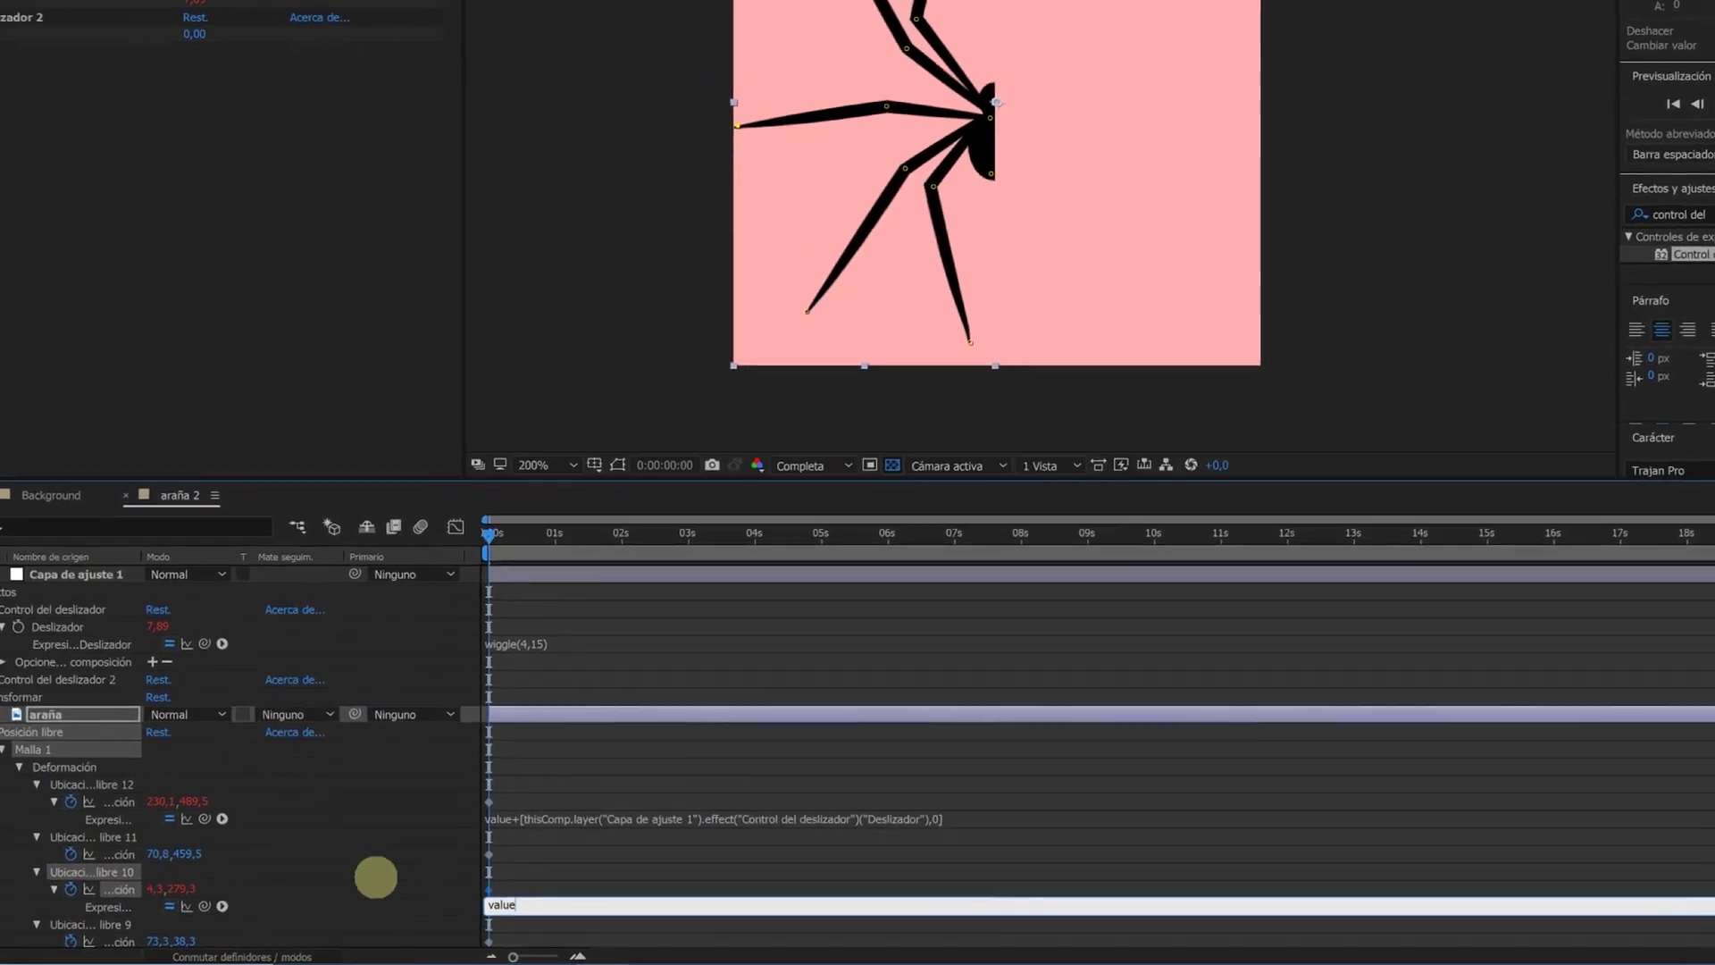
type("+")
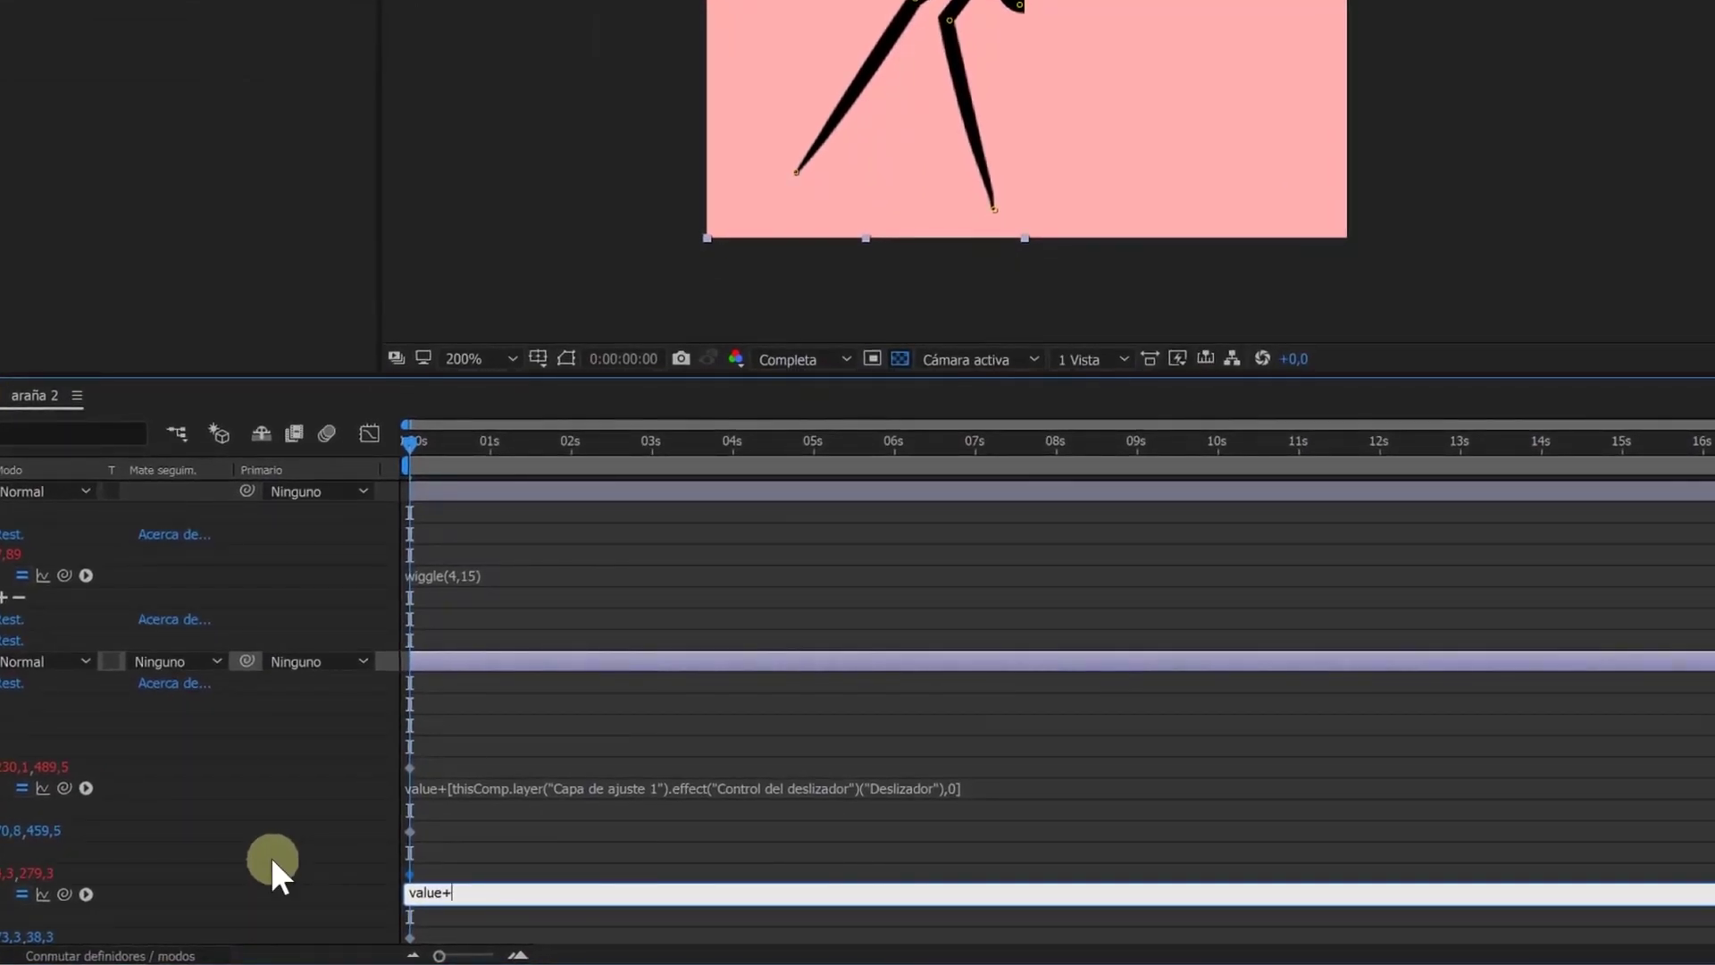
type("[]")
type("0")
type(",")
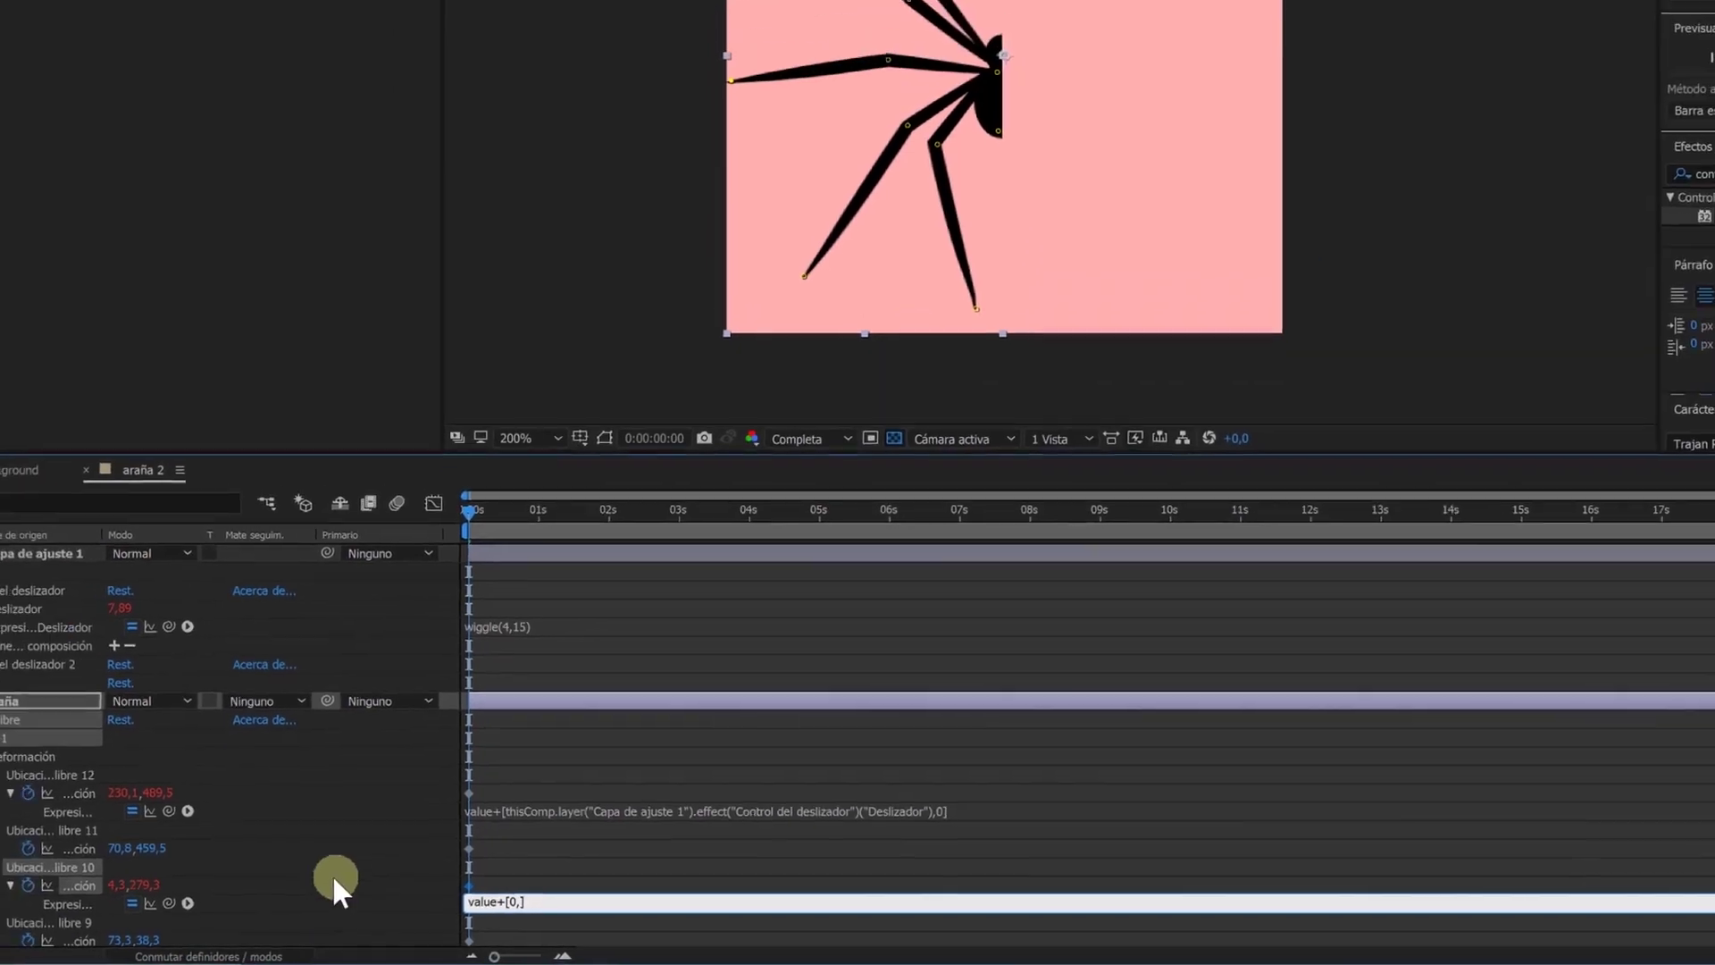
left_click_drag(292, 911, 122, 158)
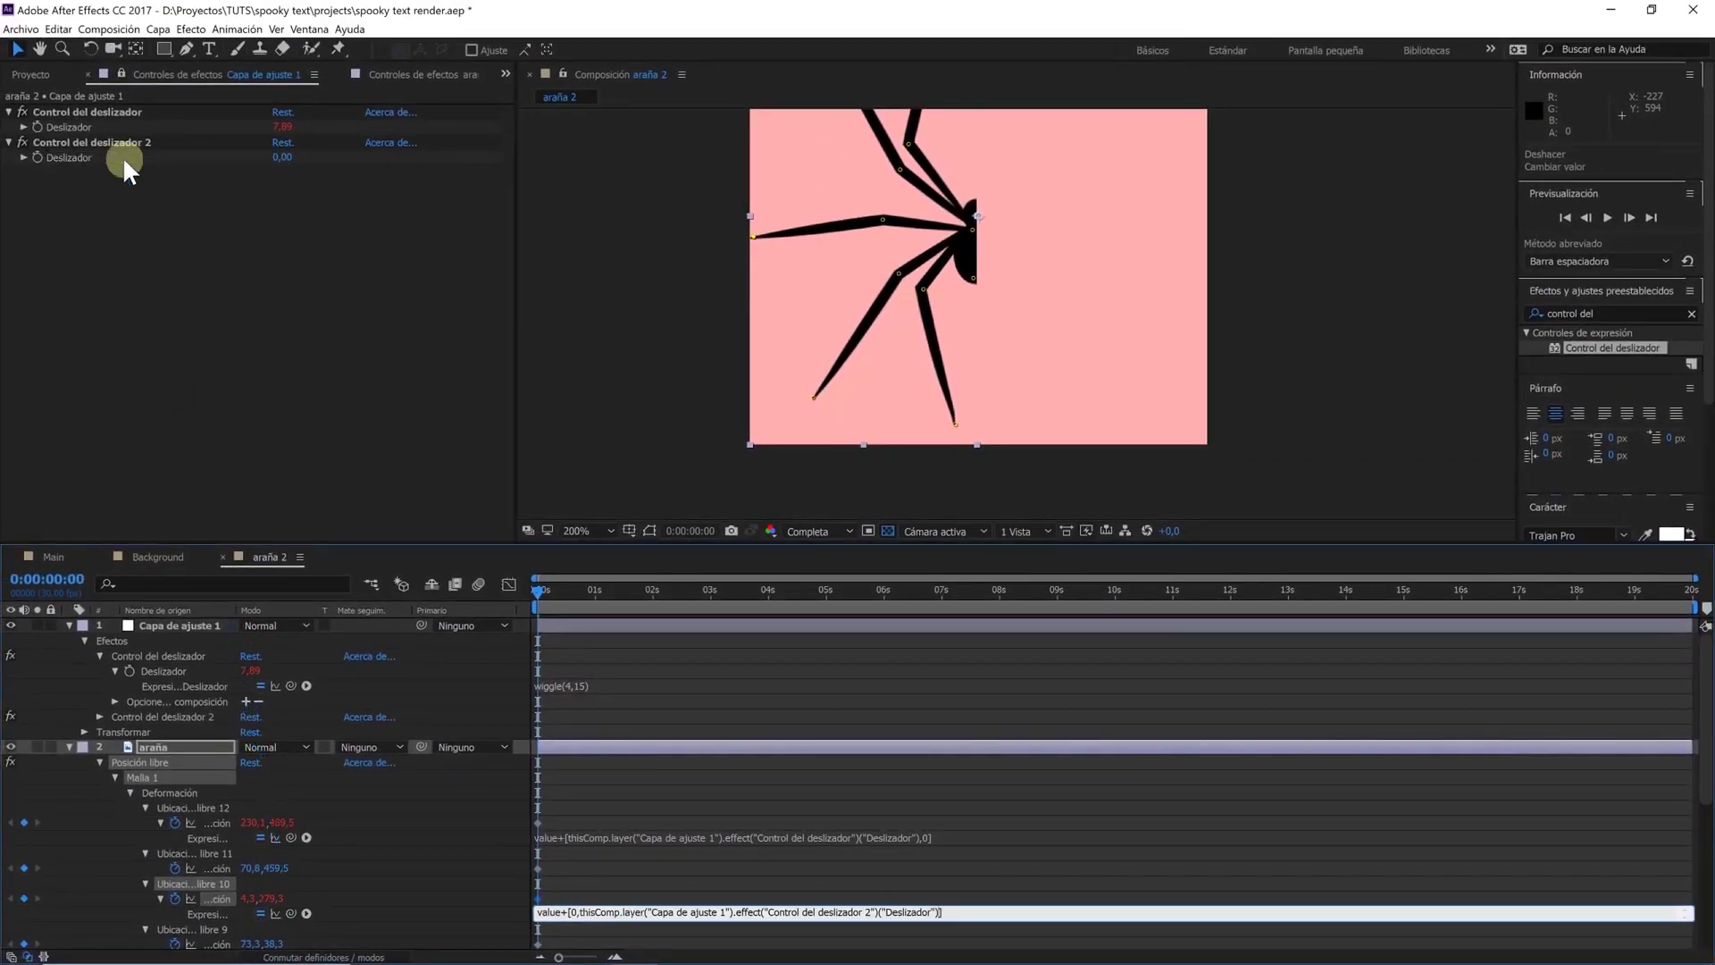
left_click(266, 359)
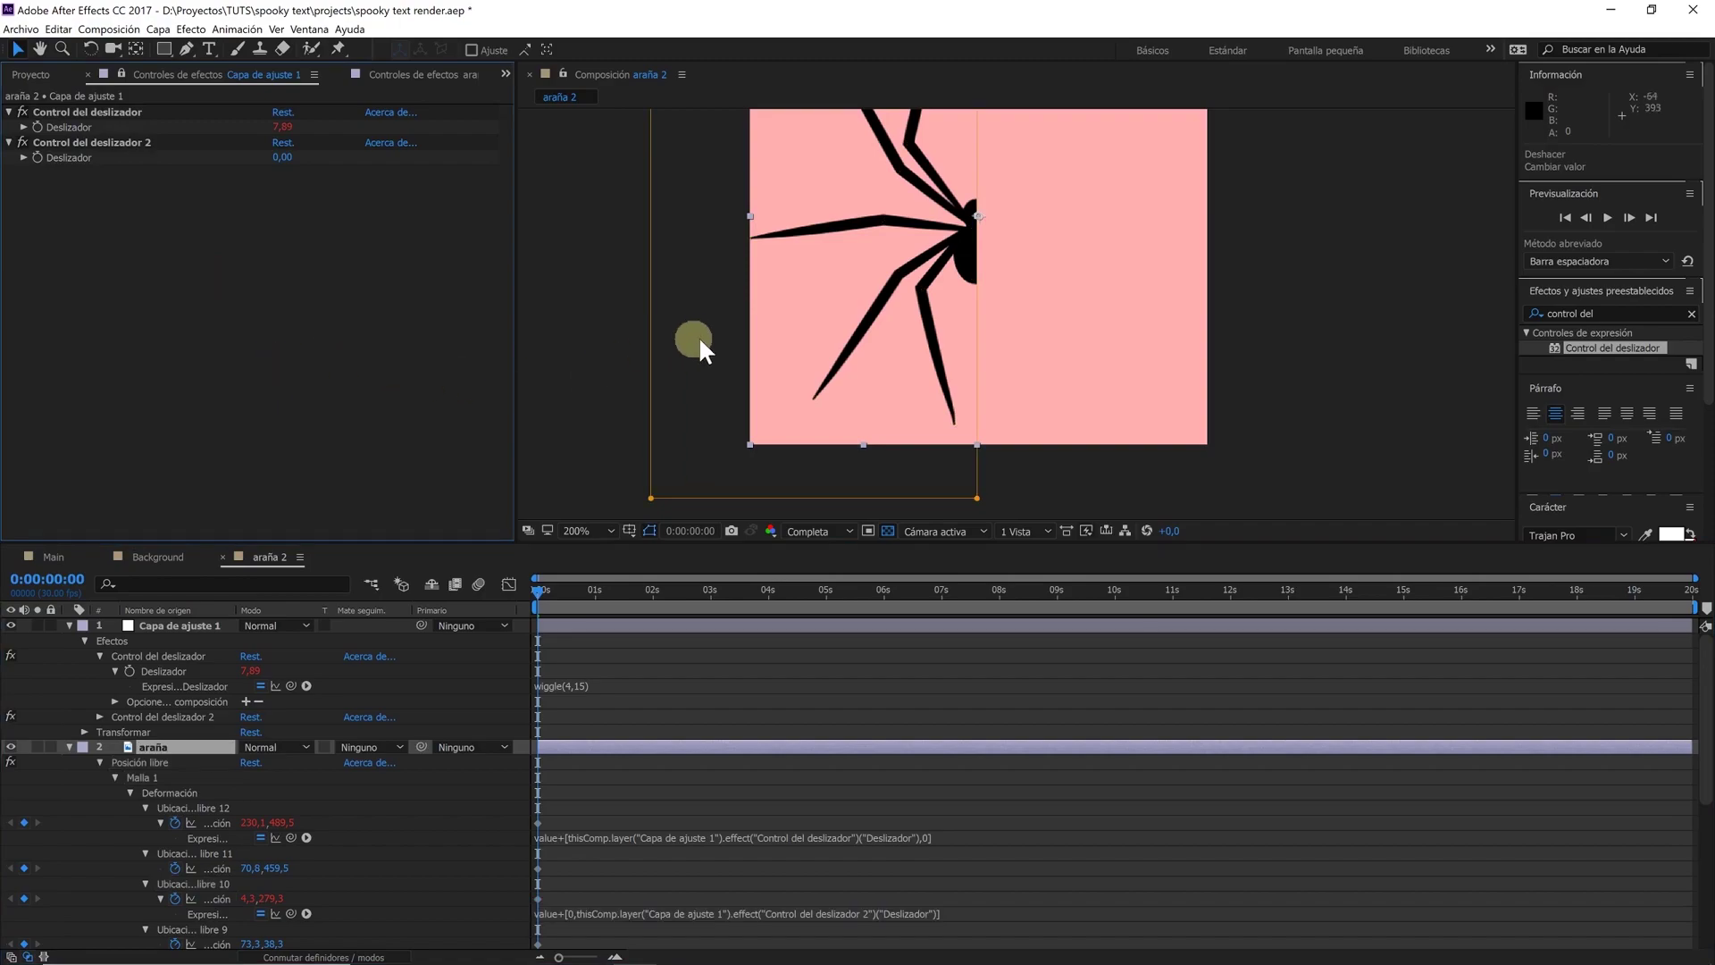
Add a wiggle(4,15) expression to Control del deslizador 2's slider
key("comma")
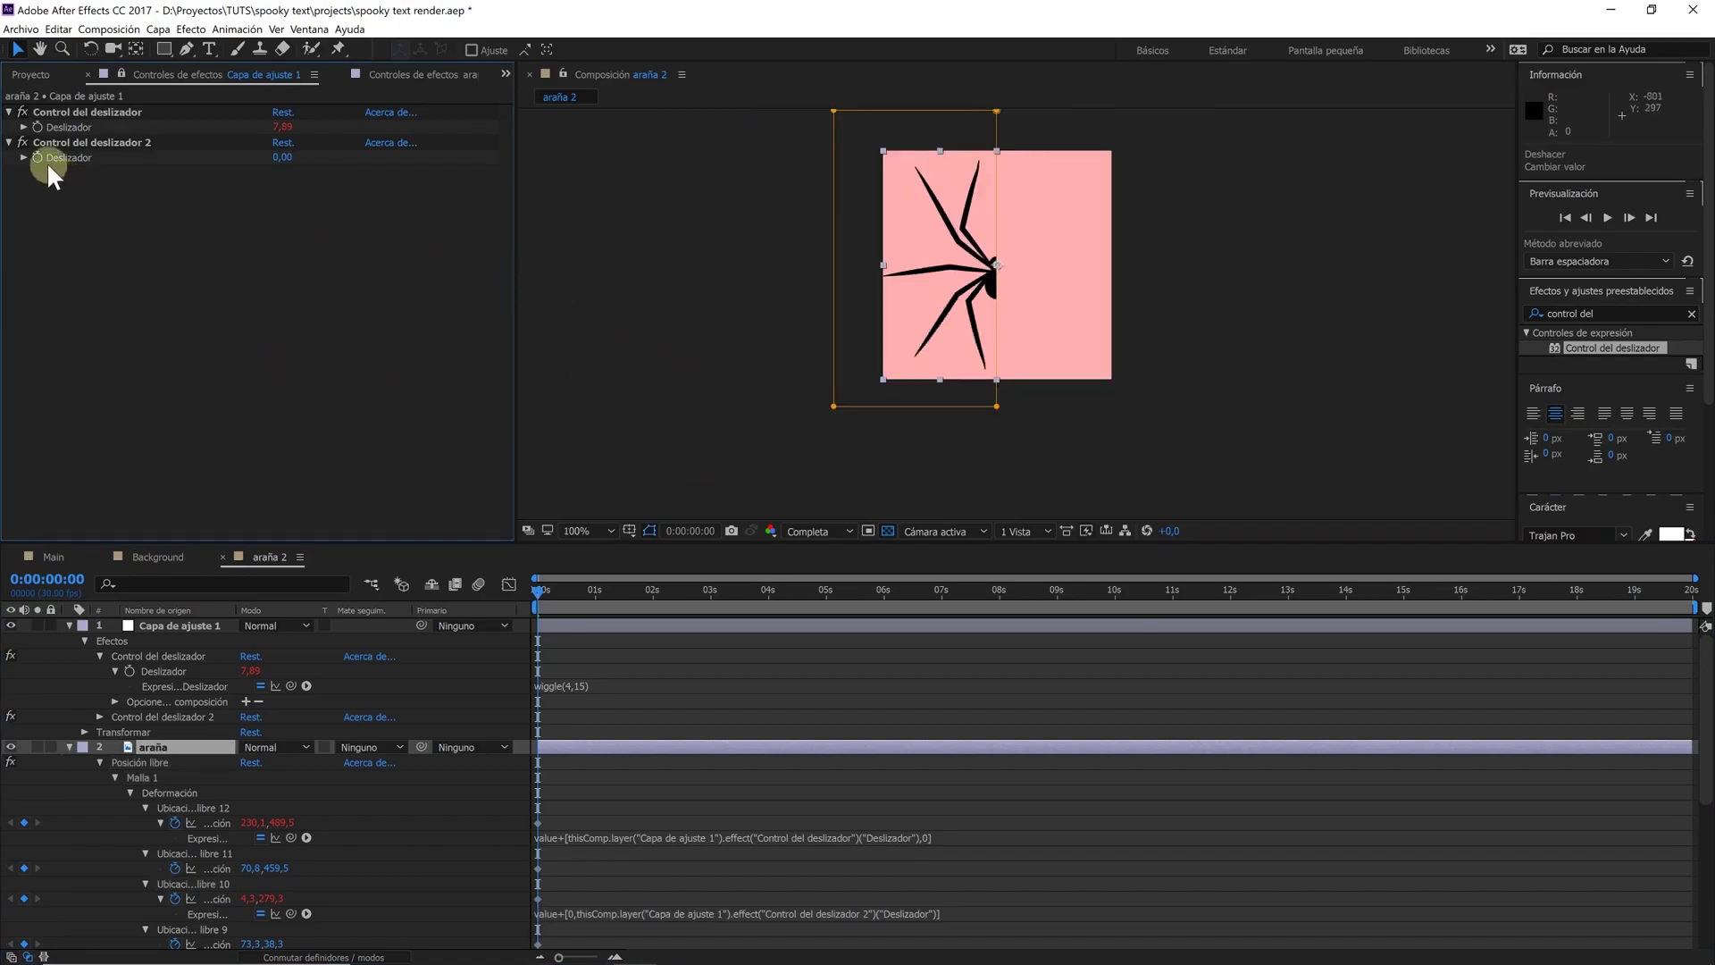
left_click(37, 157, "alt")
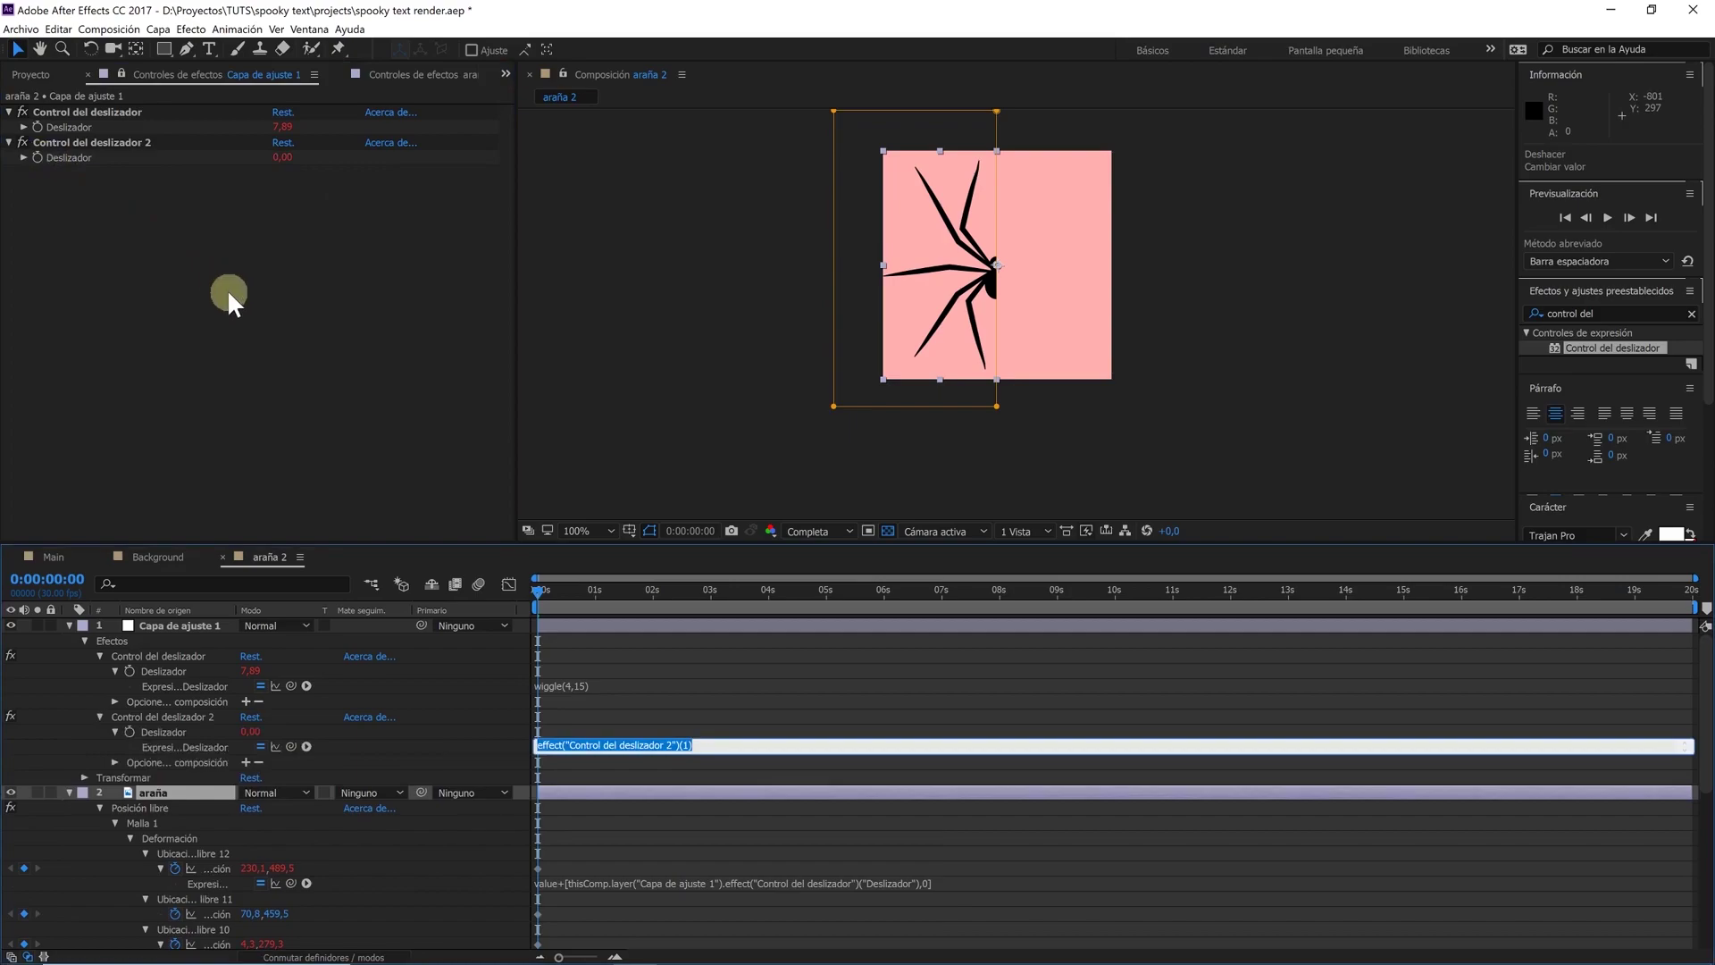
type("wiggle")
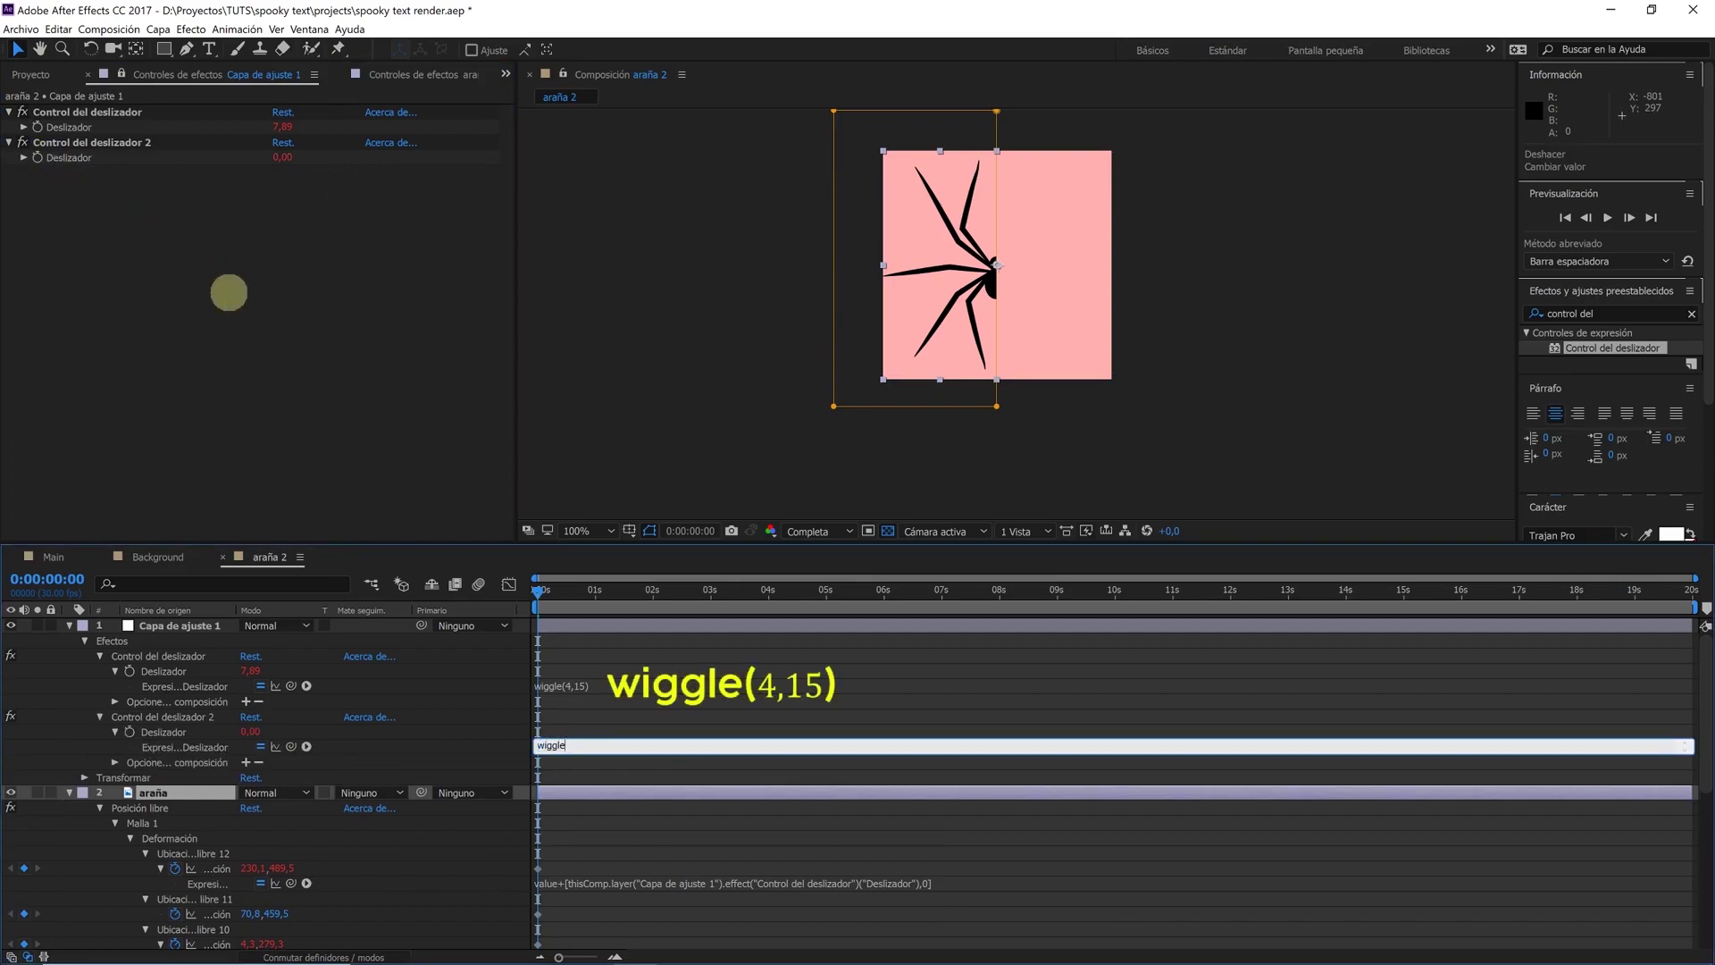
type("()")
type("4,")
type("15")
left_click(609, 663)
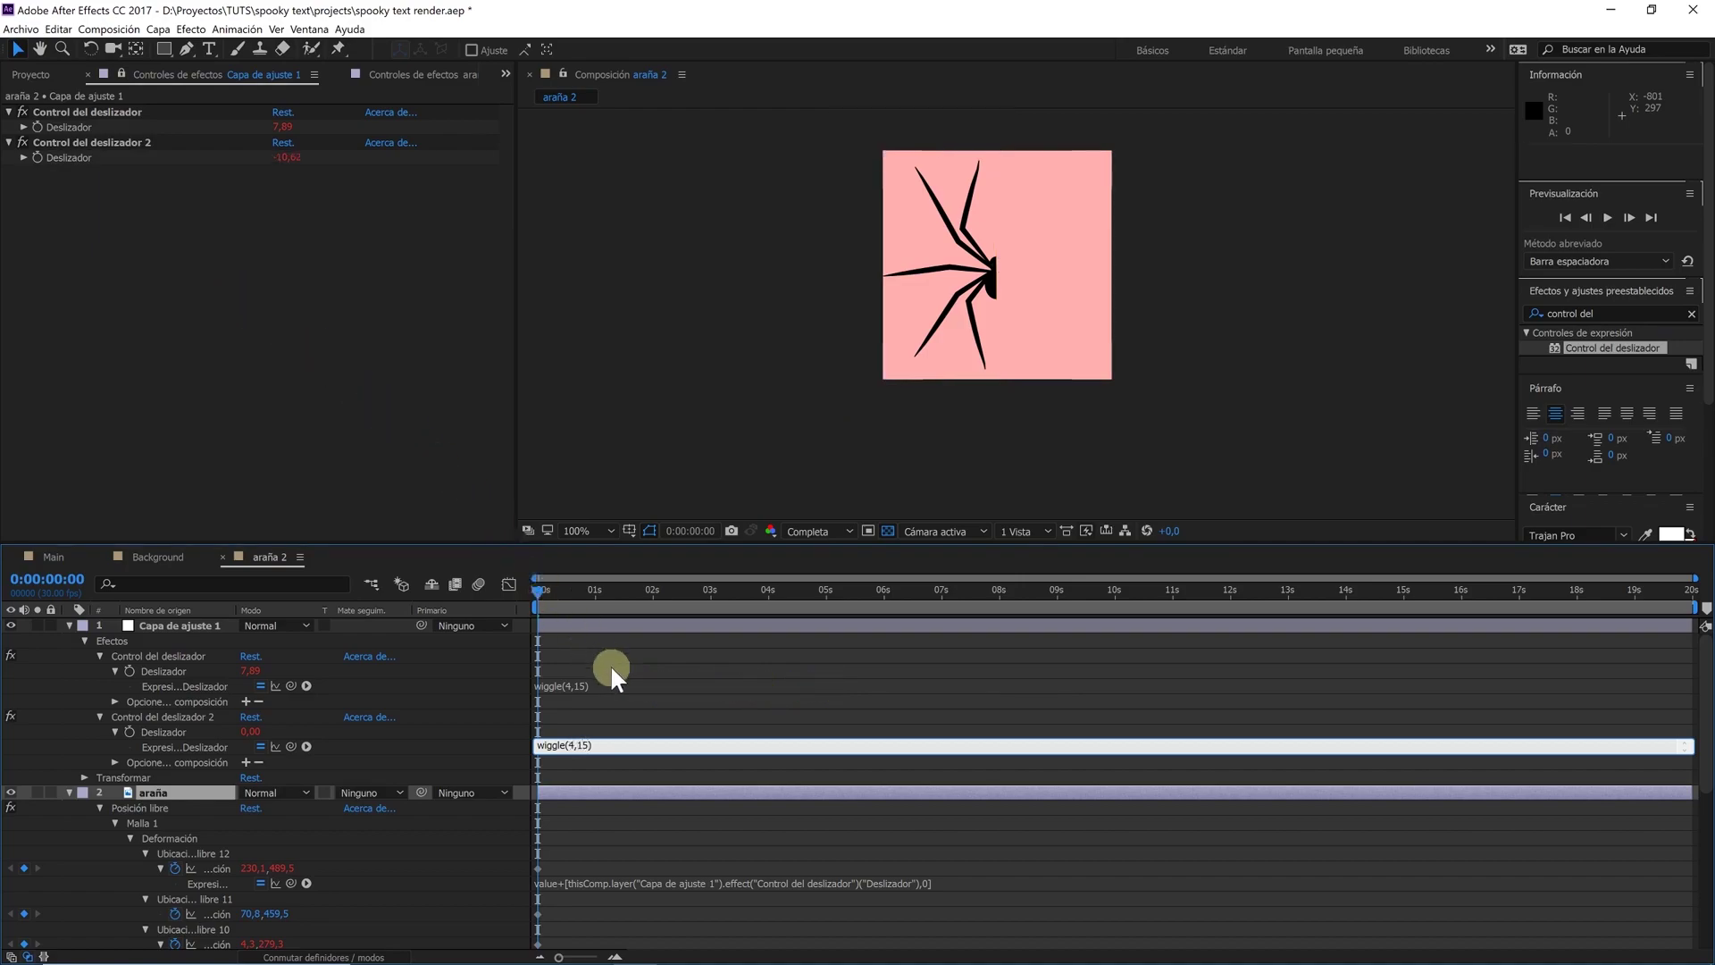
Collapse the layer properties and preview the animated spider legs
left_click(67, 792)
left_click(69, 625)
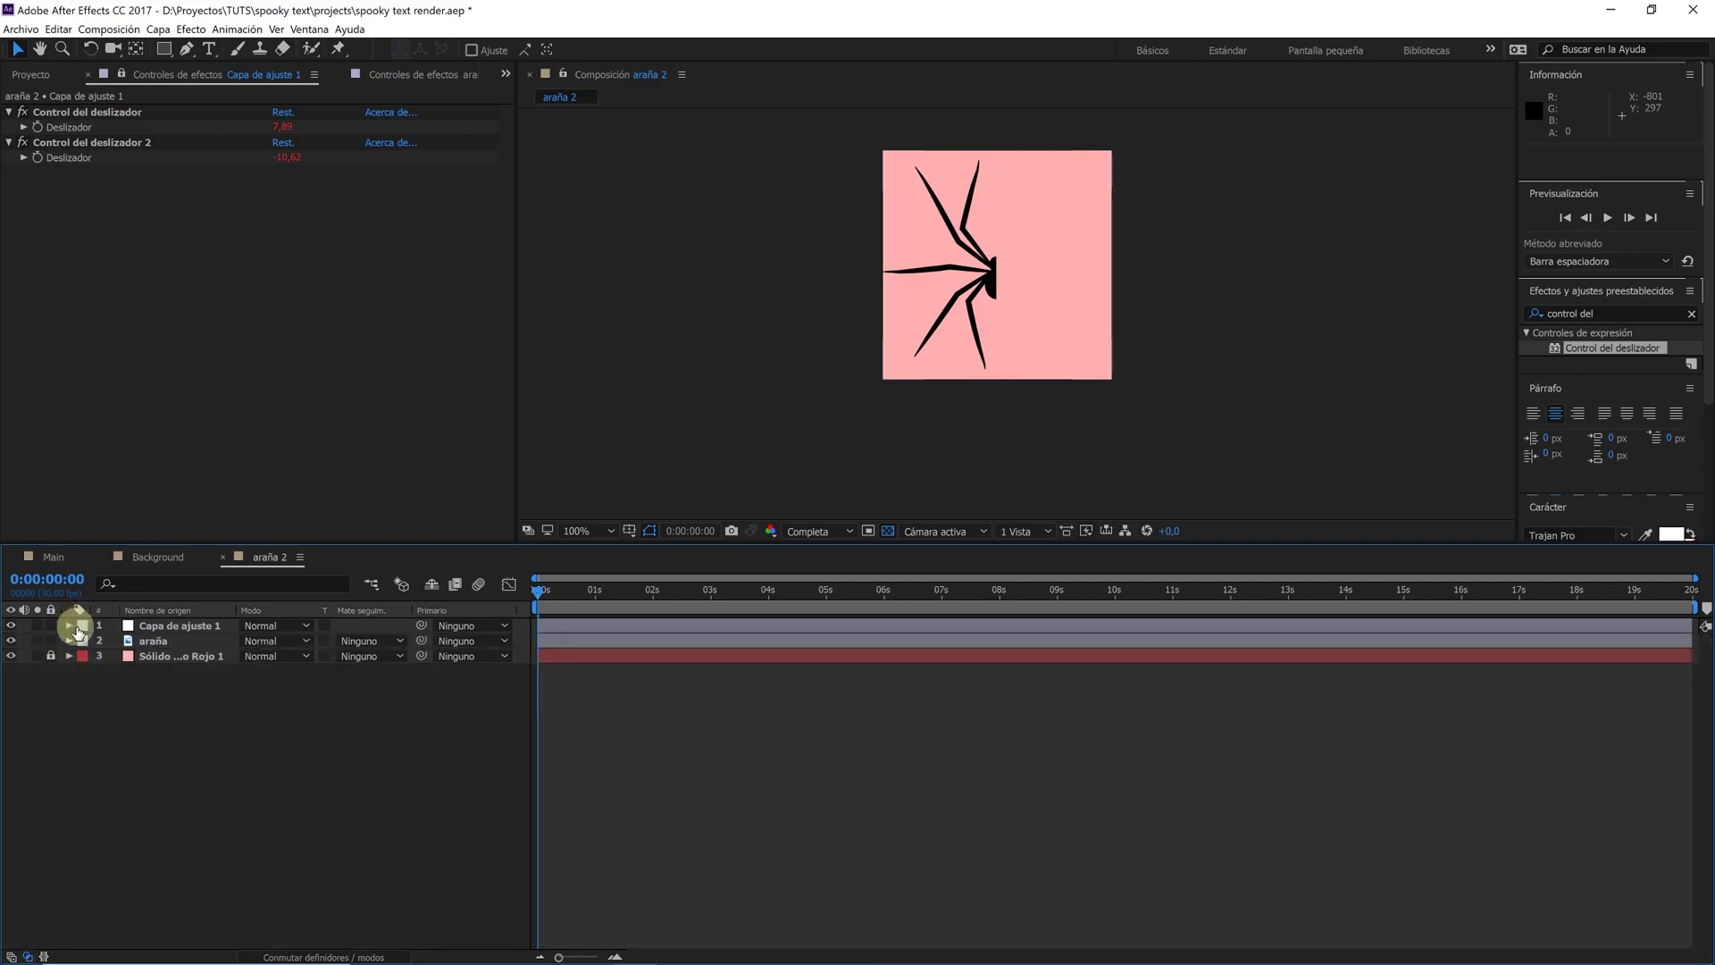
key("space")
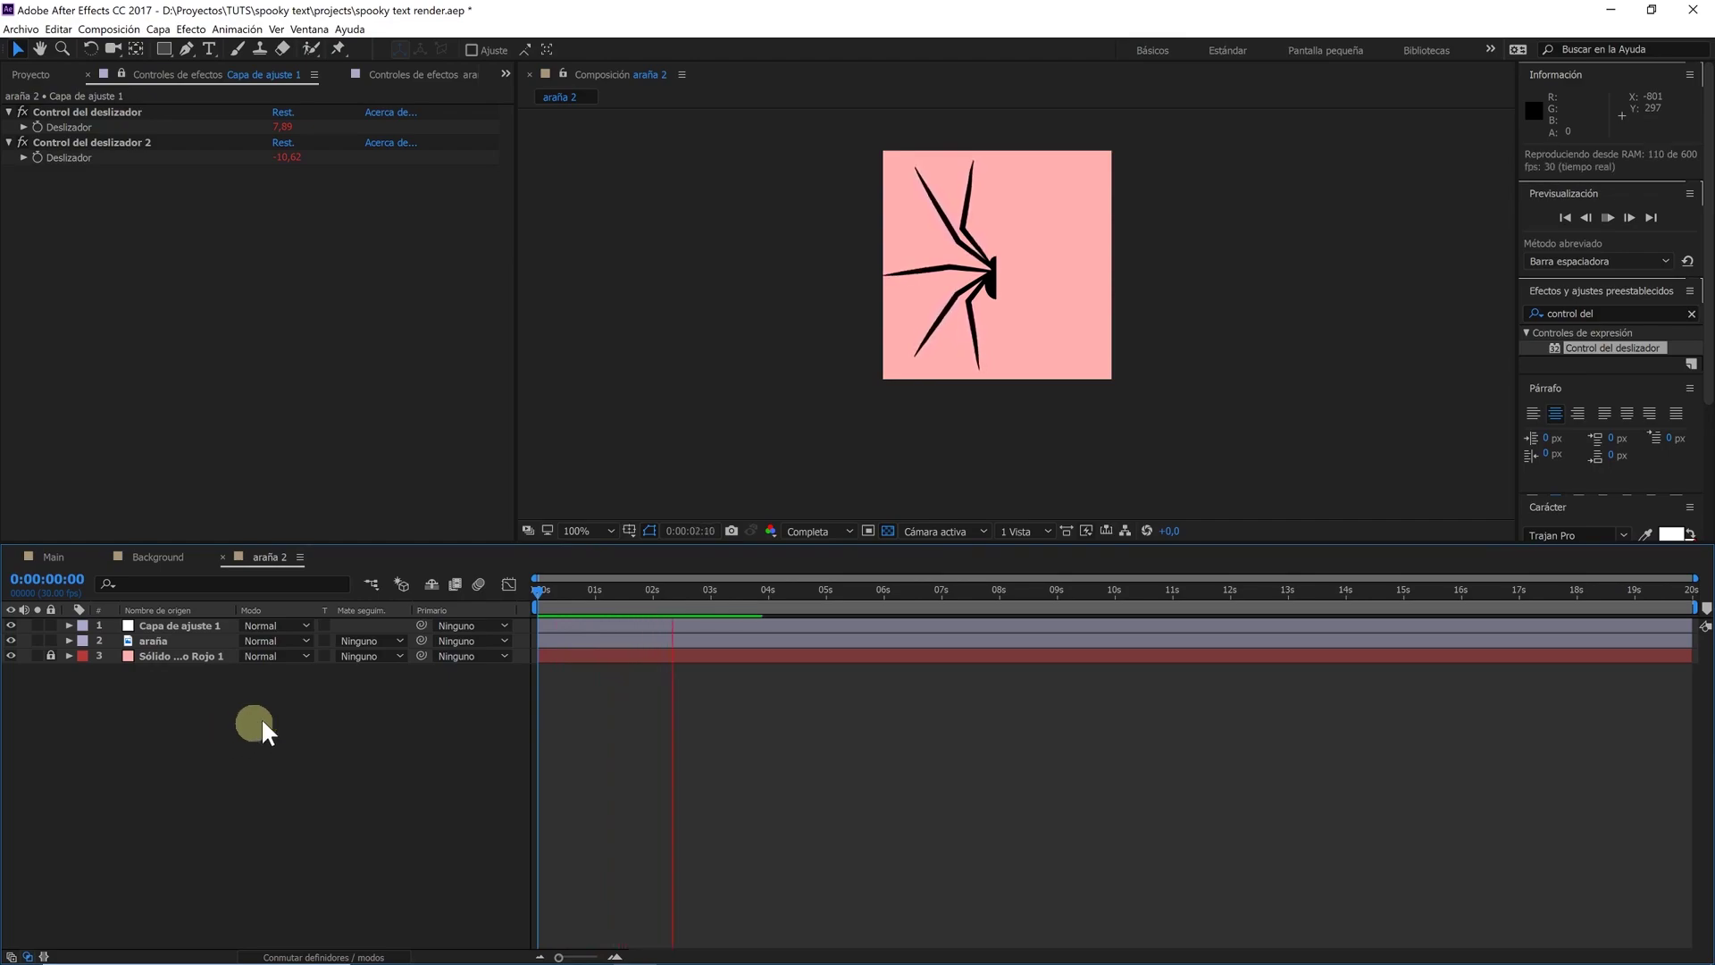
left_click_drag(629, 594, 497, 602)
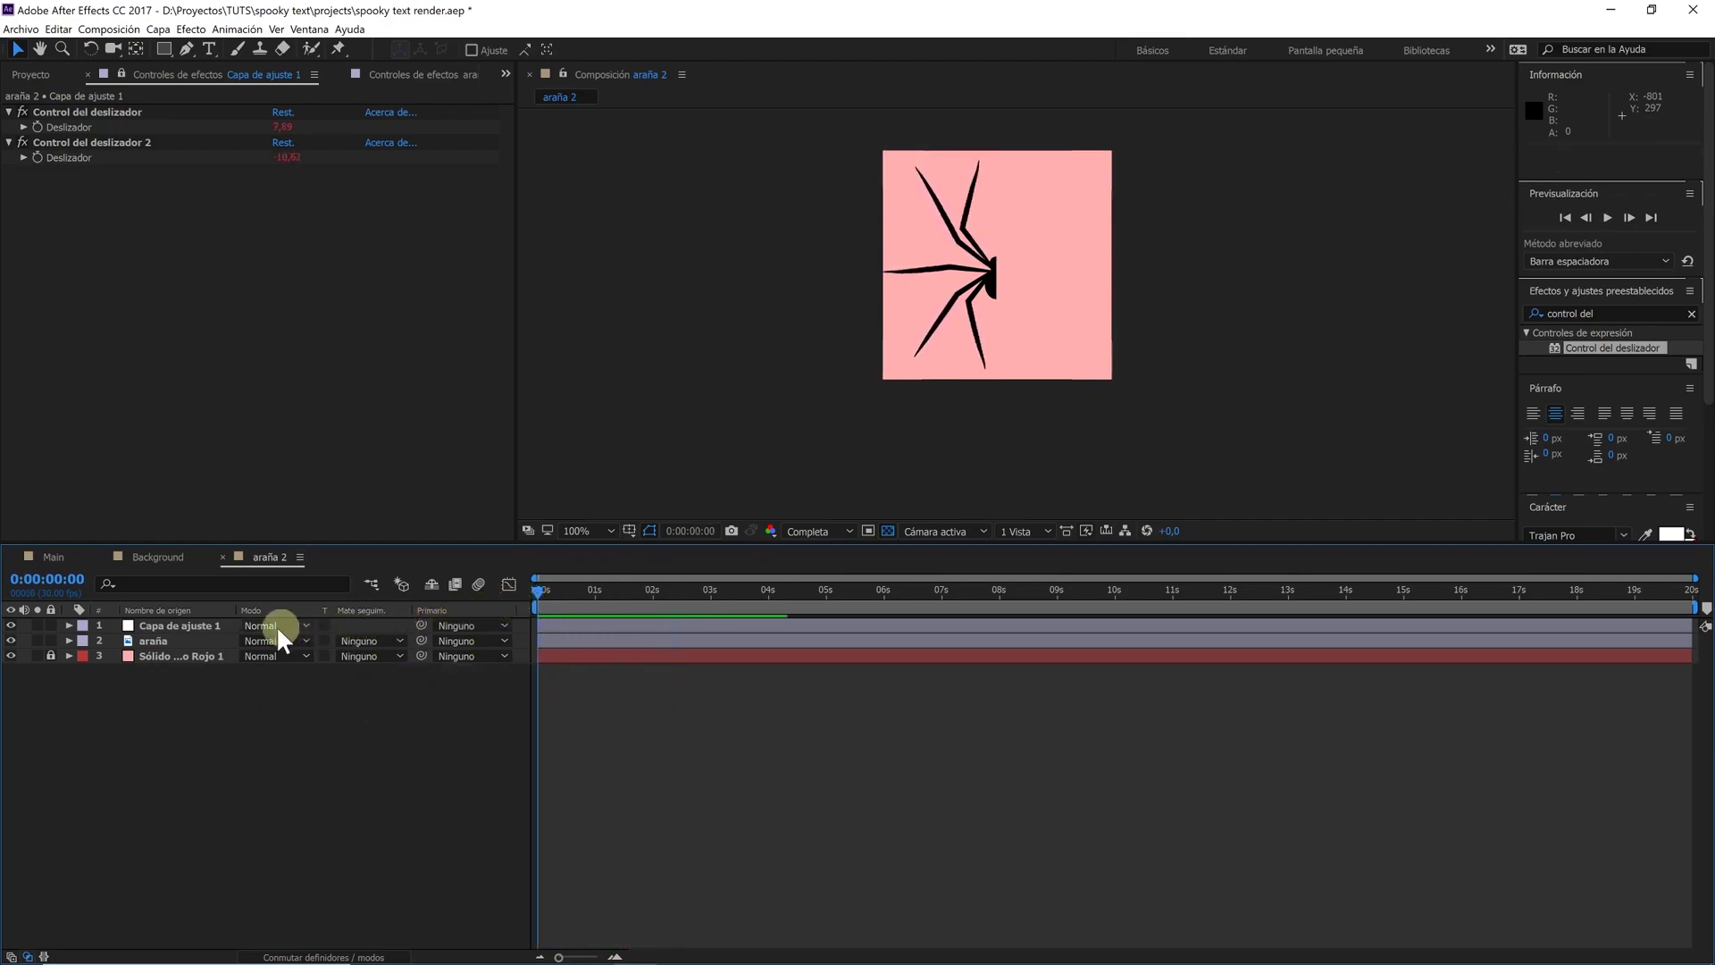
Apply Espejo to the araña layer and place the mirror line at the spider's body
left_click(188, 641)
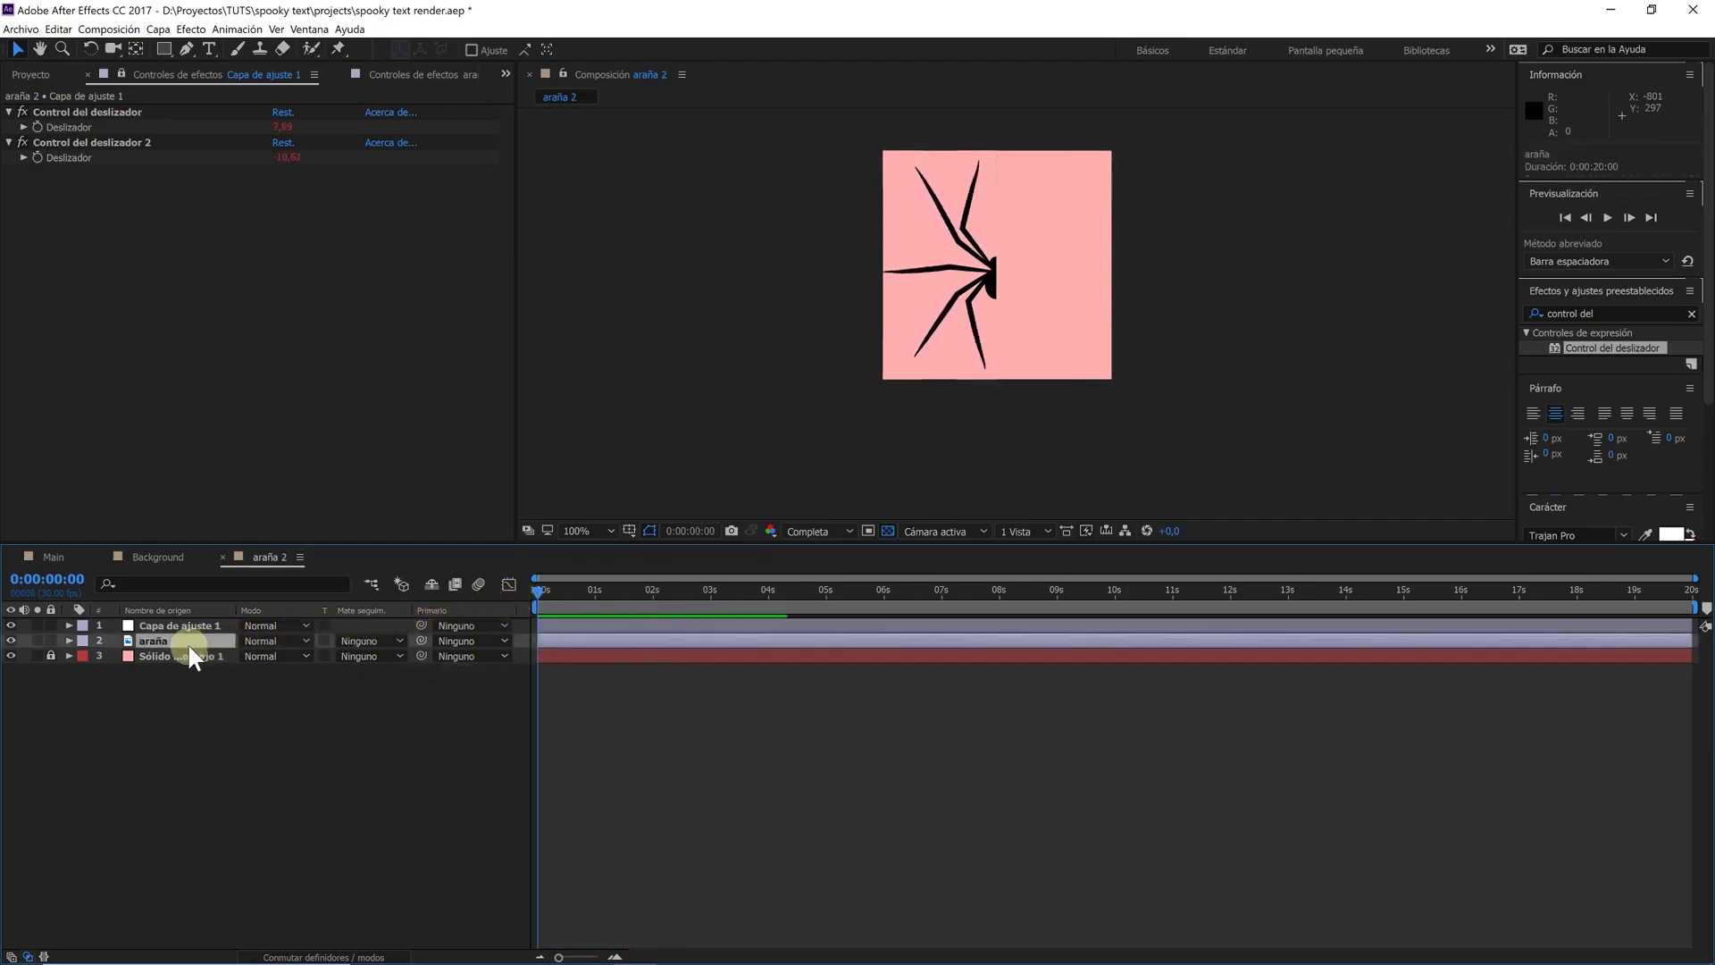
left_click(1616, 314)
type("espe")
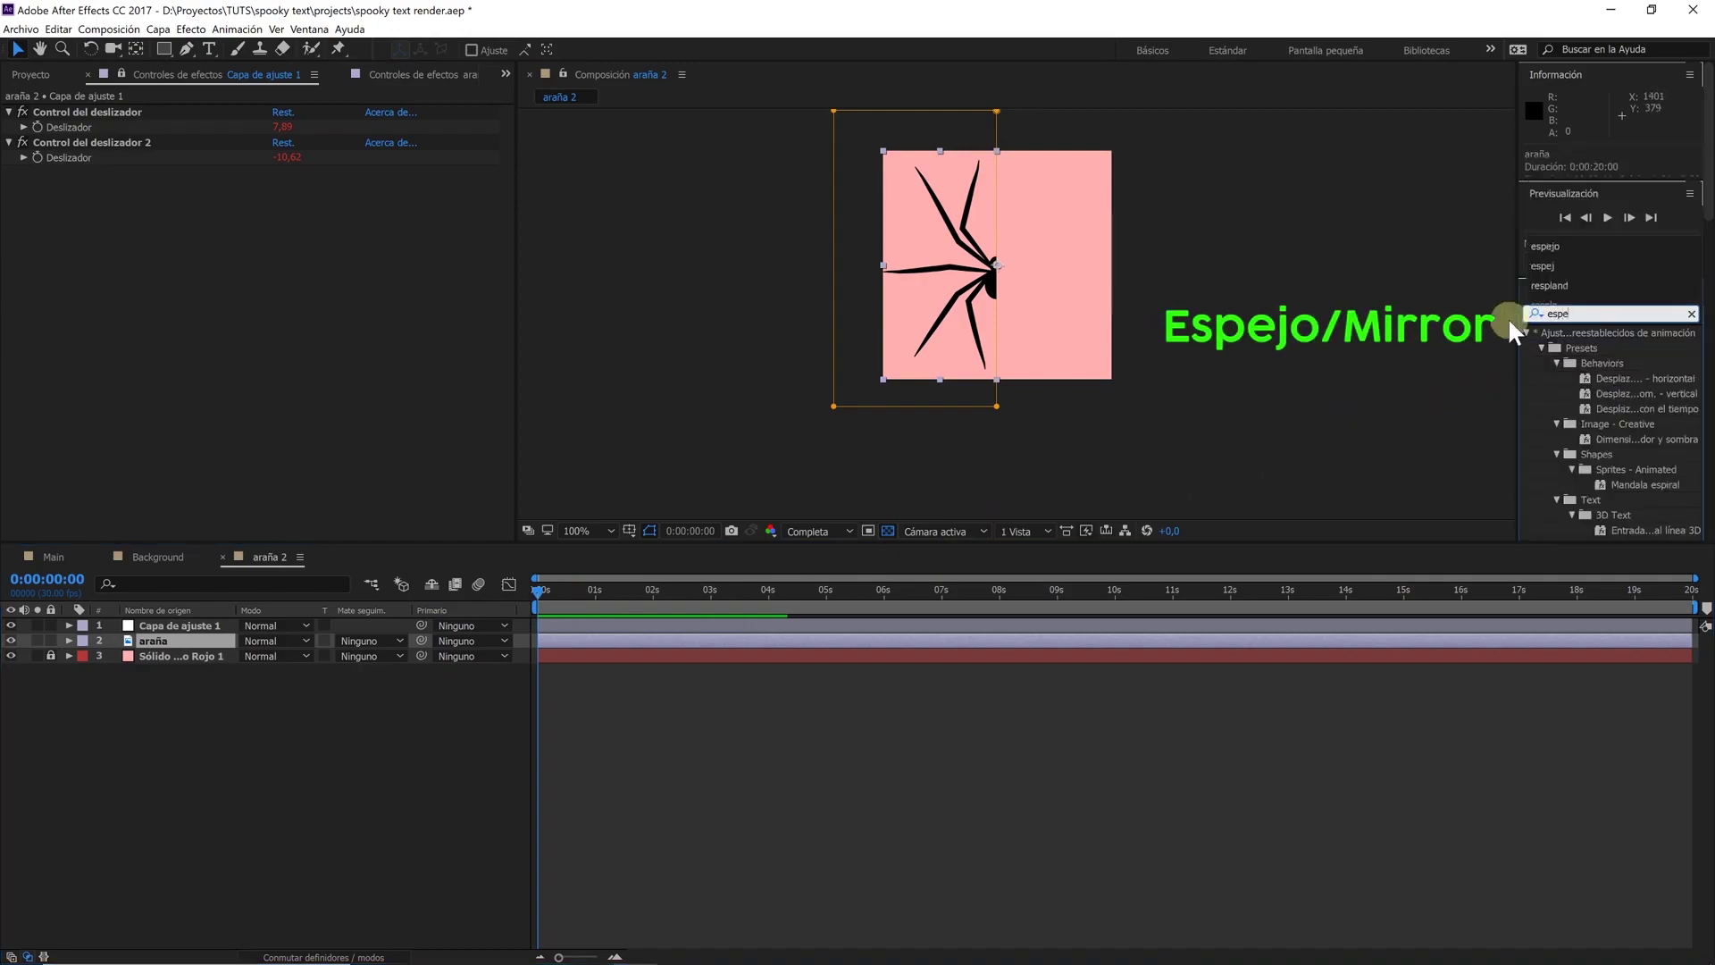
type("j")
mouse_move(1577, 348)
left_mouse_down()
mouse_move(374, 575)
mouse_move(205, 641)
left_mouse_up()
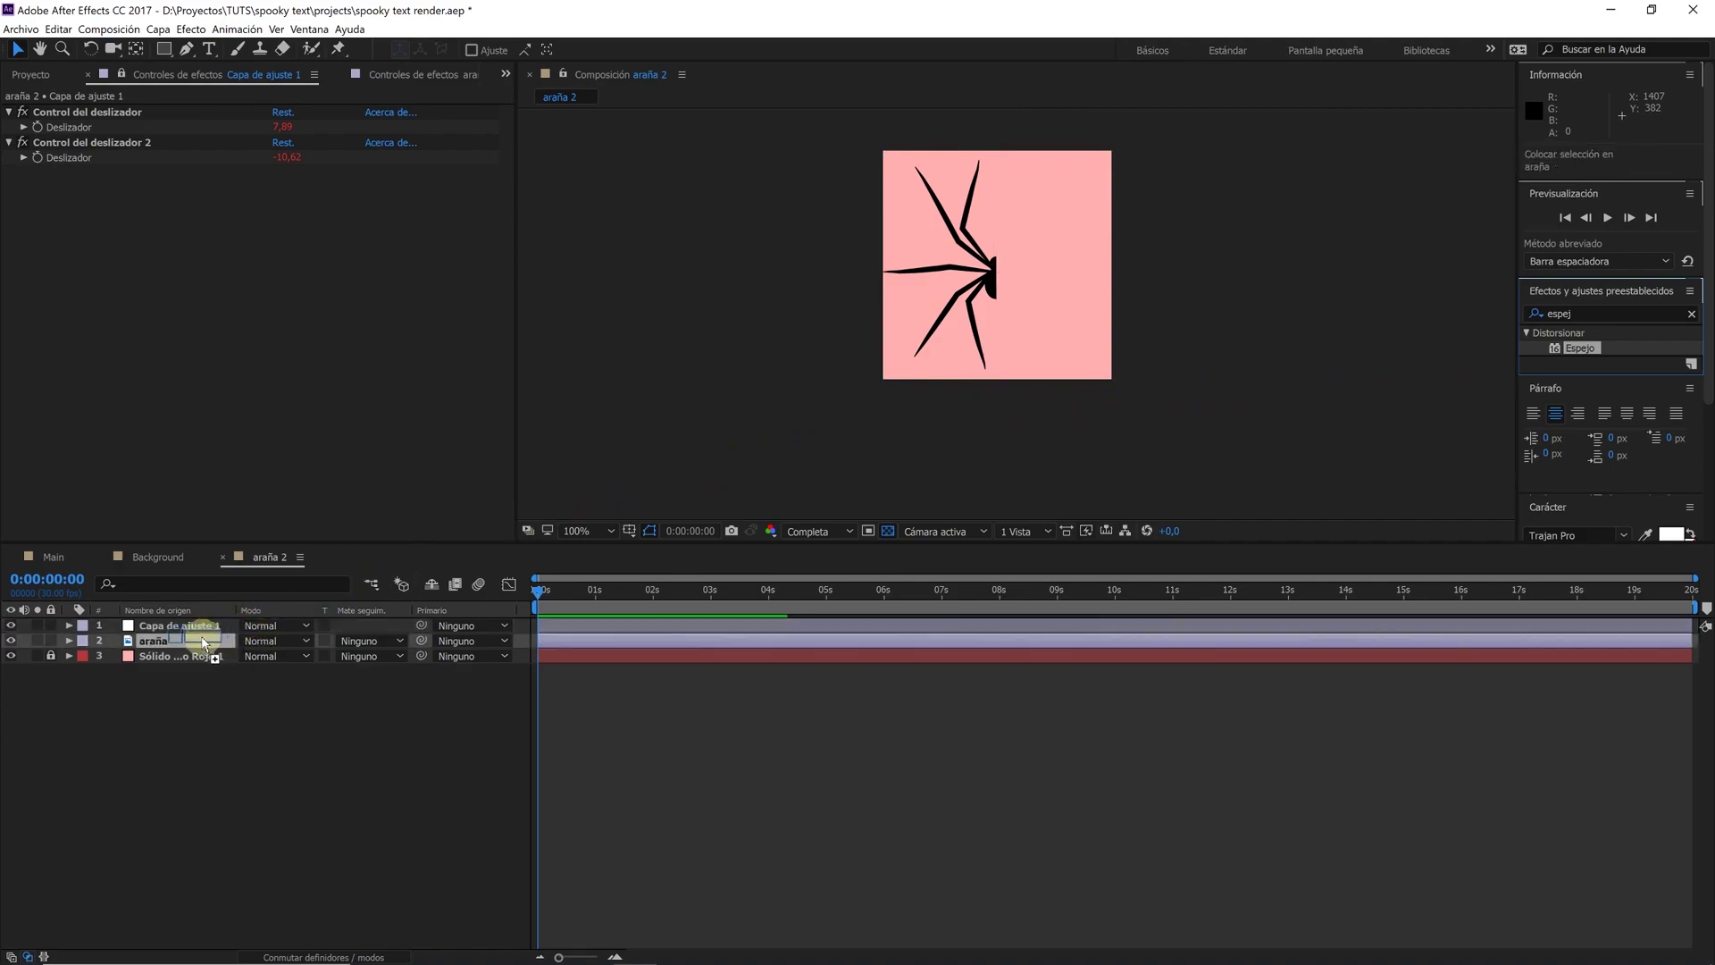
left_click(606, 531)
left_click(604, 547)
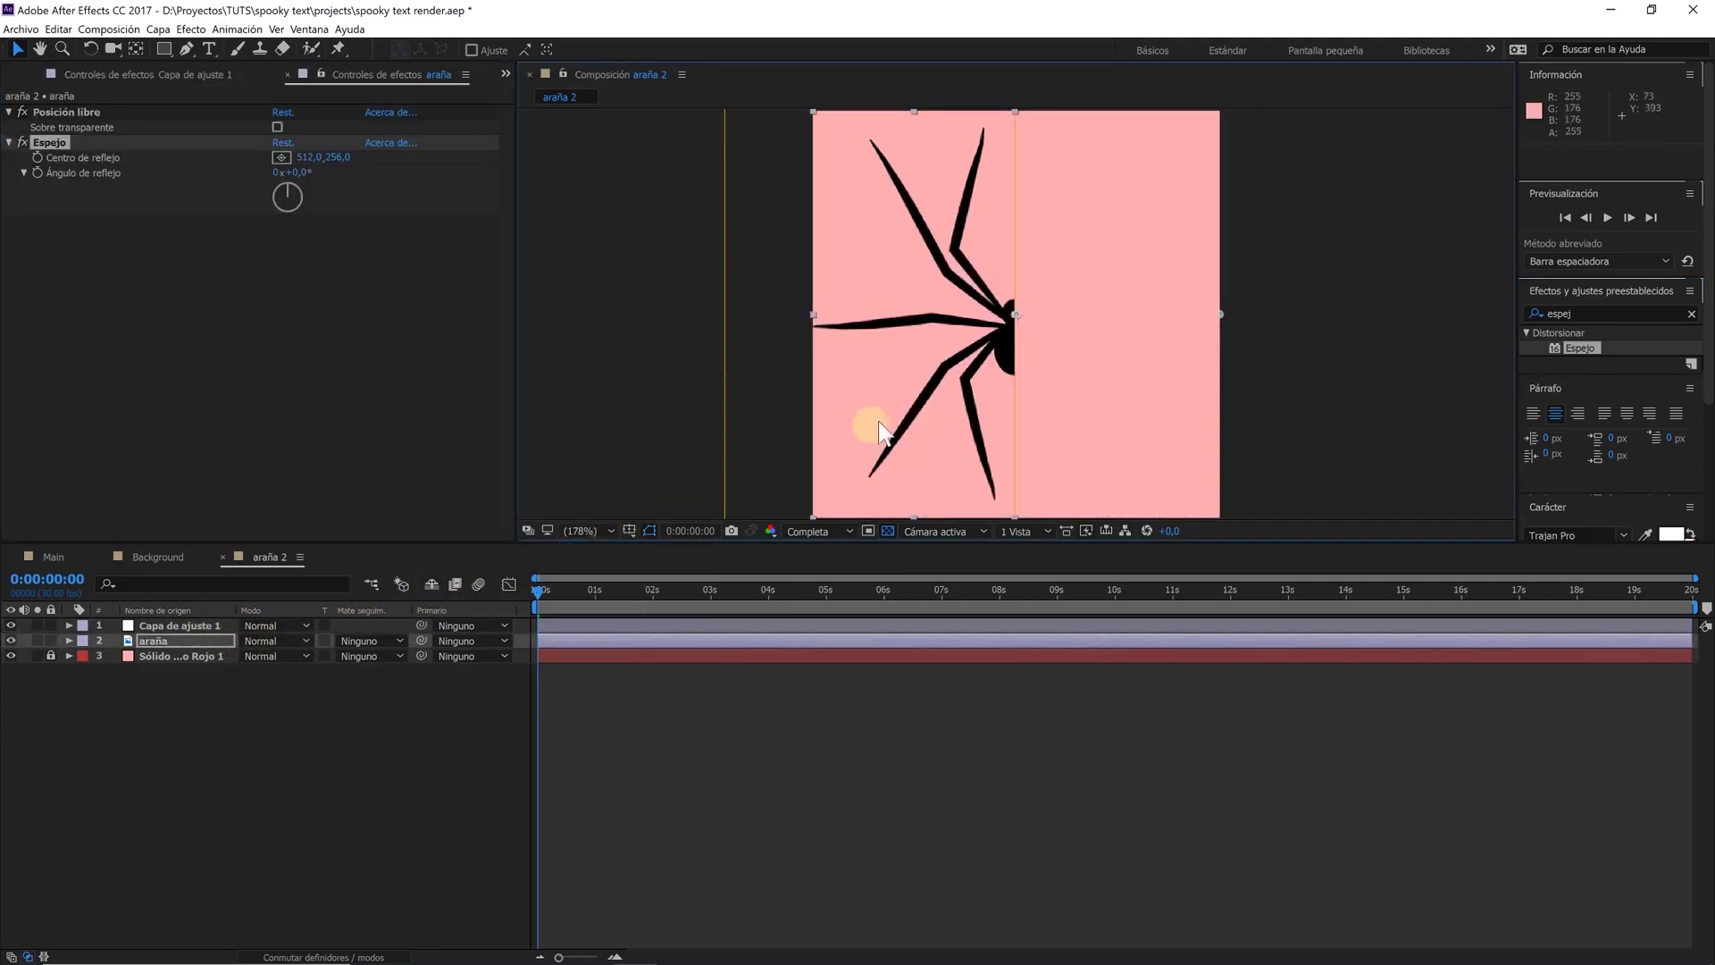
left_click_drag(1220, 309, 1016, 336)
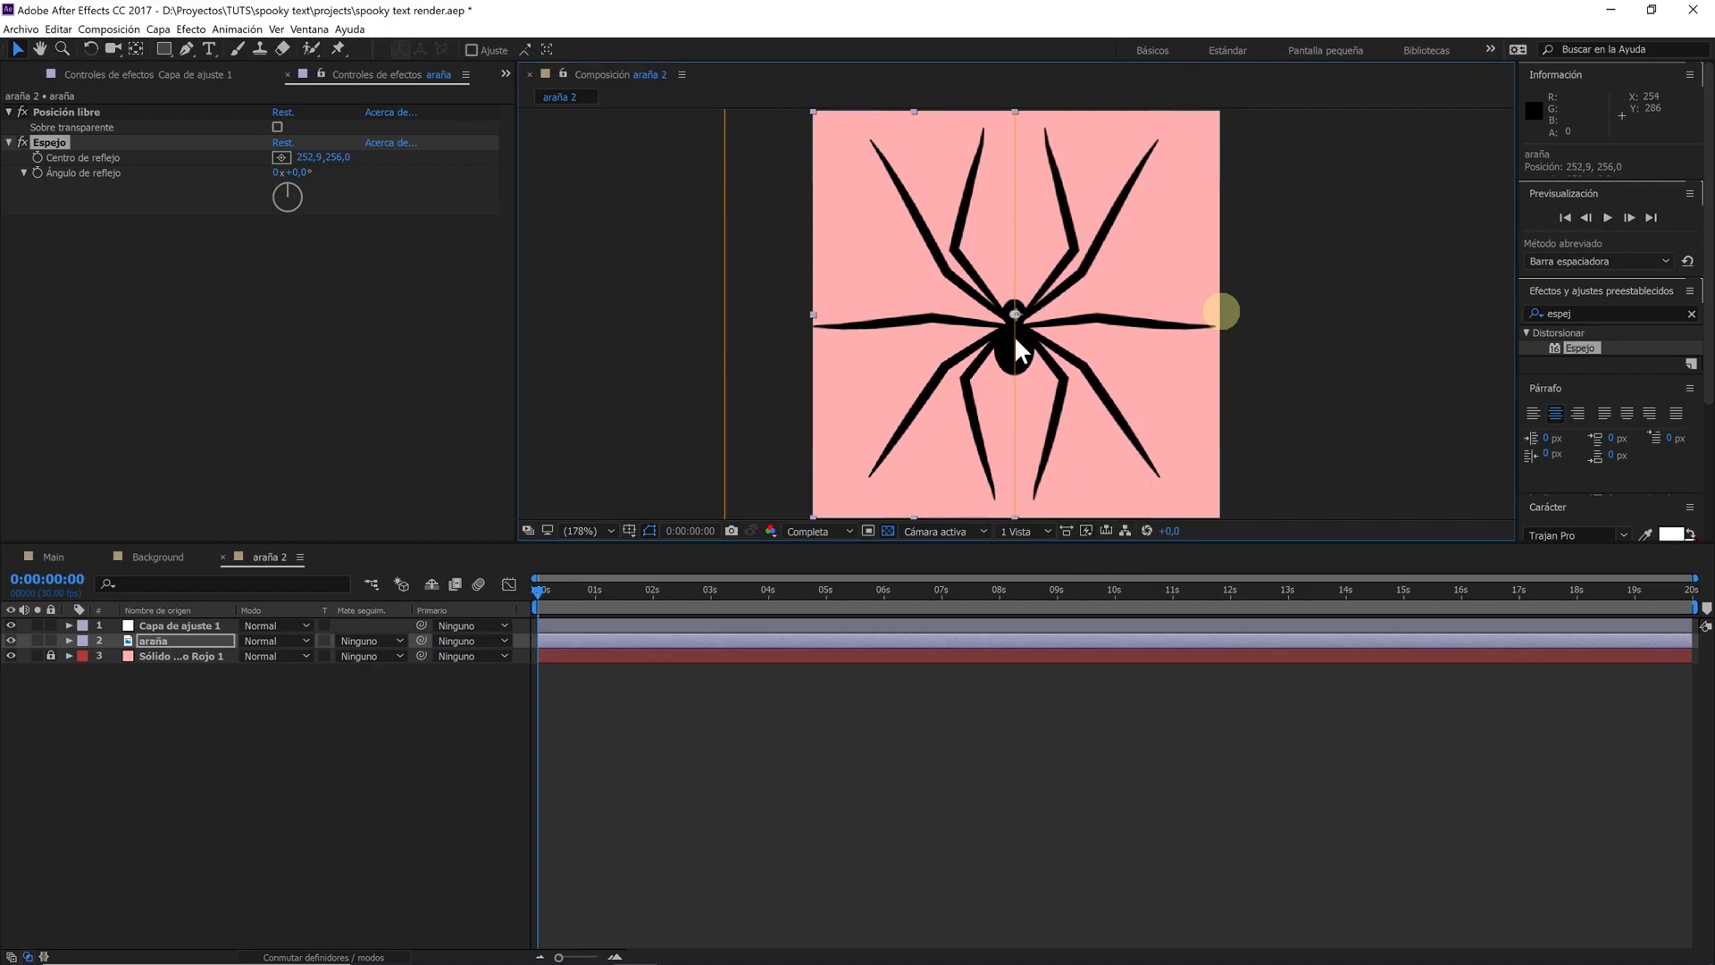
left_click_drag(1014, 336, 1017, 347)
Preview the mirrored spider animation at 100% zoom
left_click(1014, 335)
key("slash")
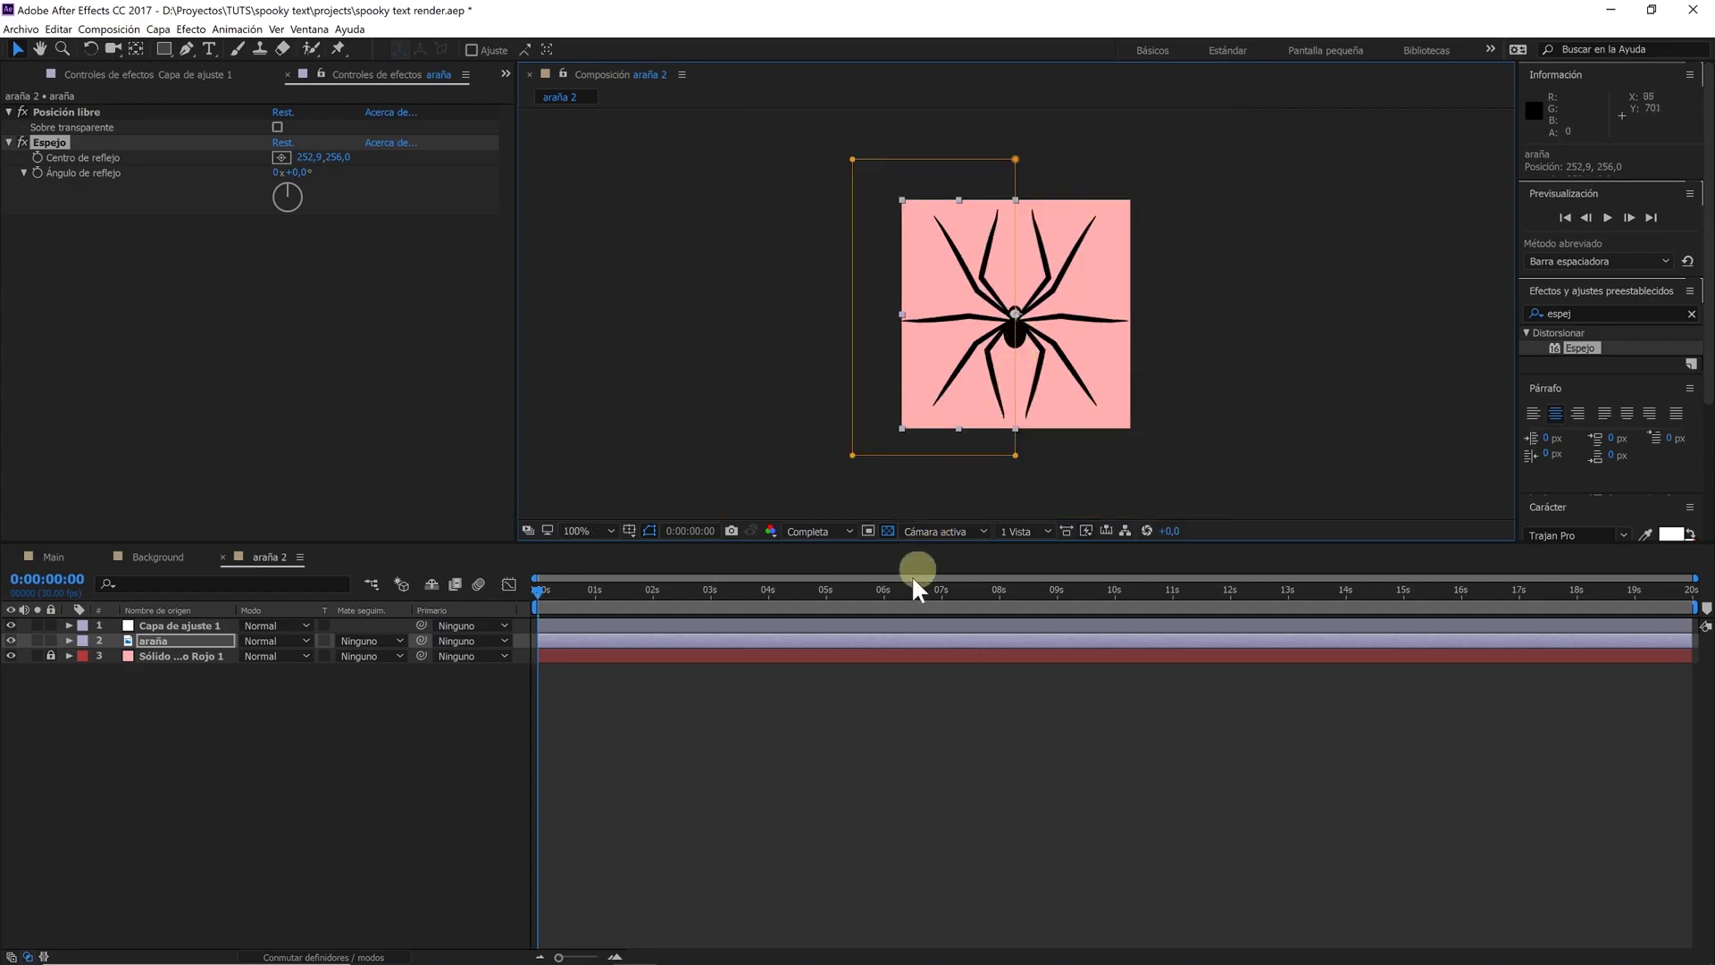
left_click(840, 726)
key("space")
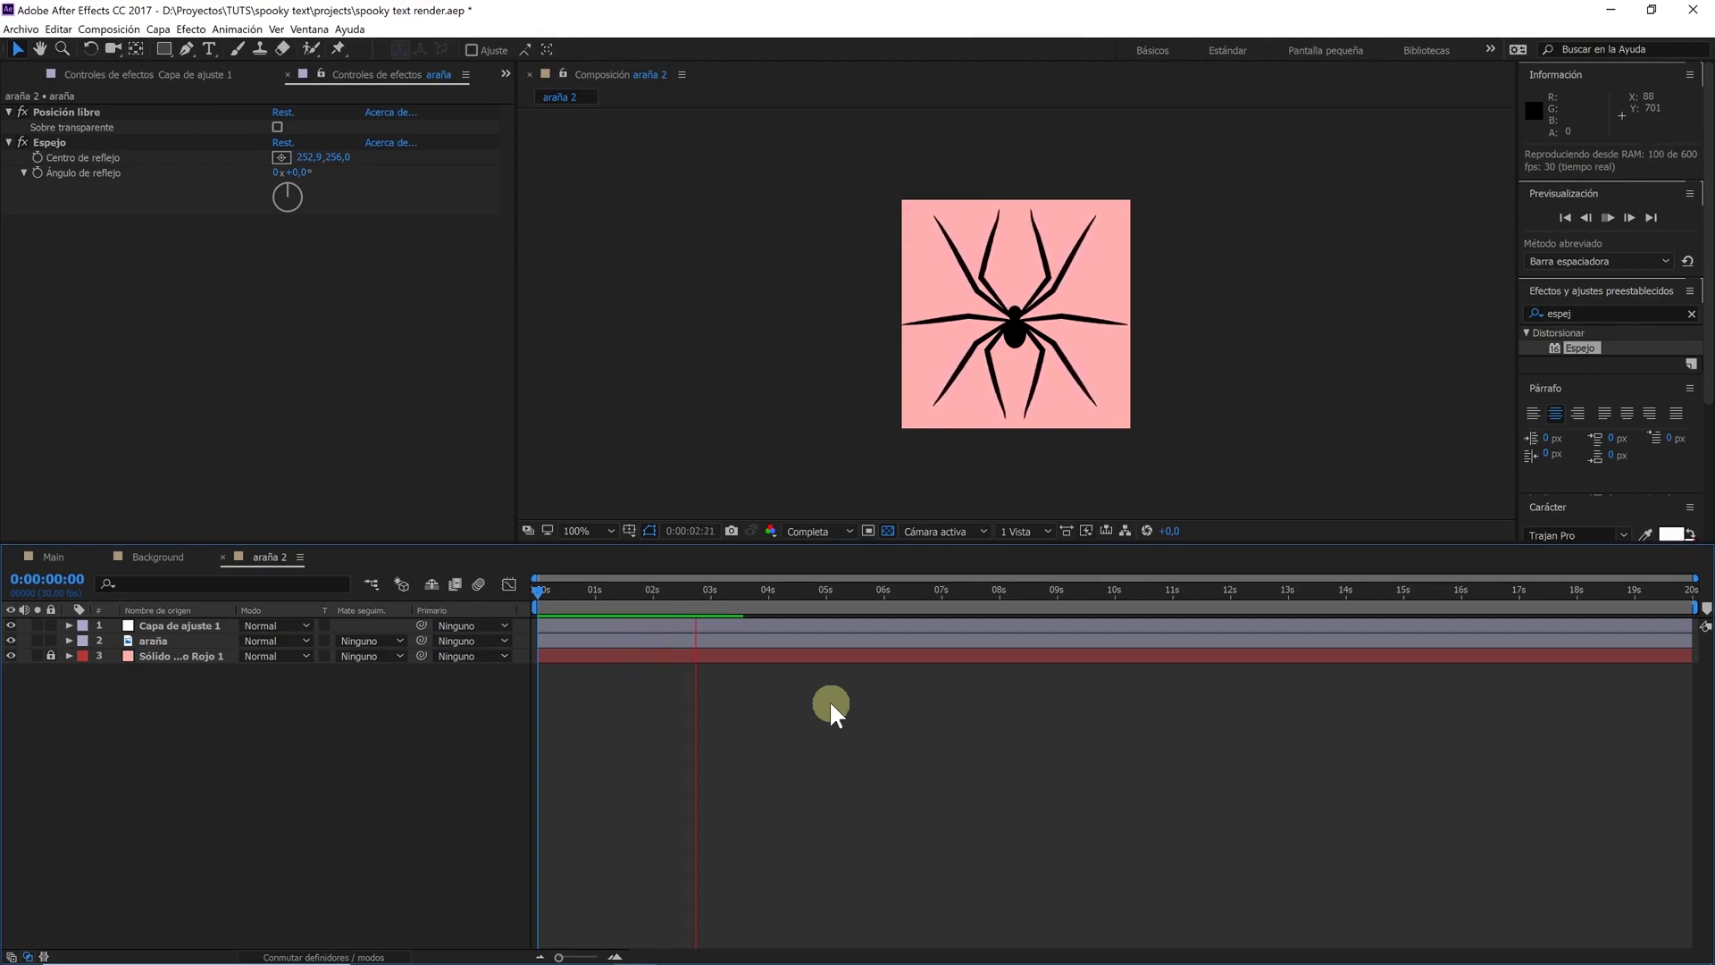
key("space")
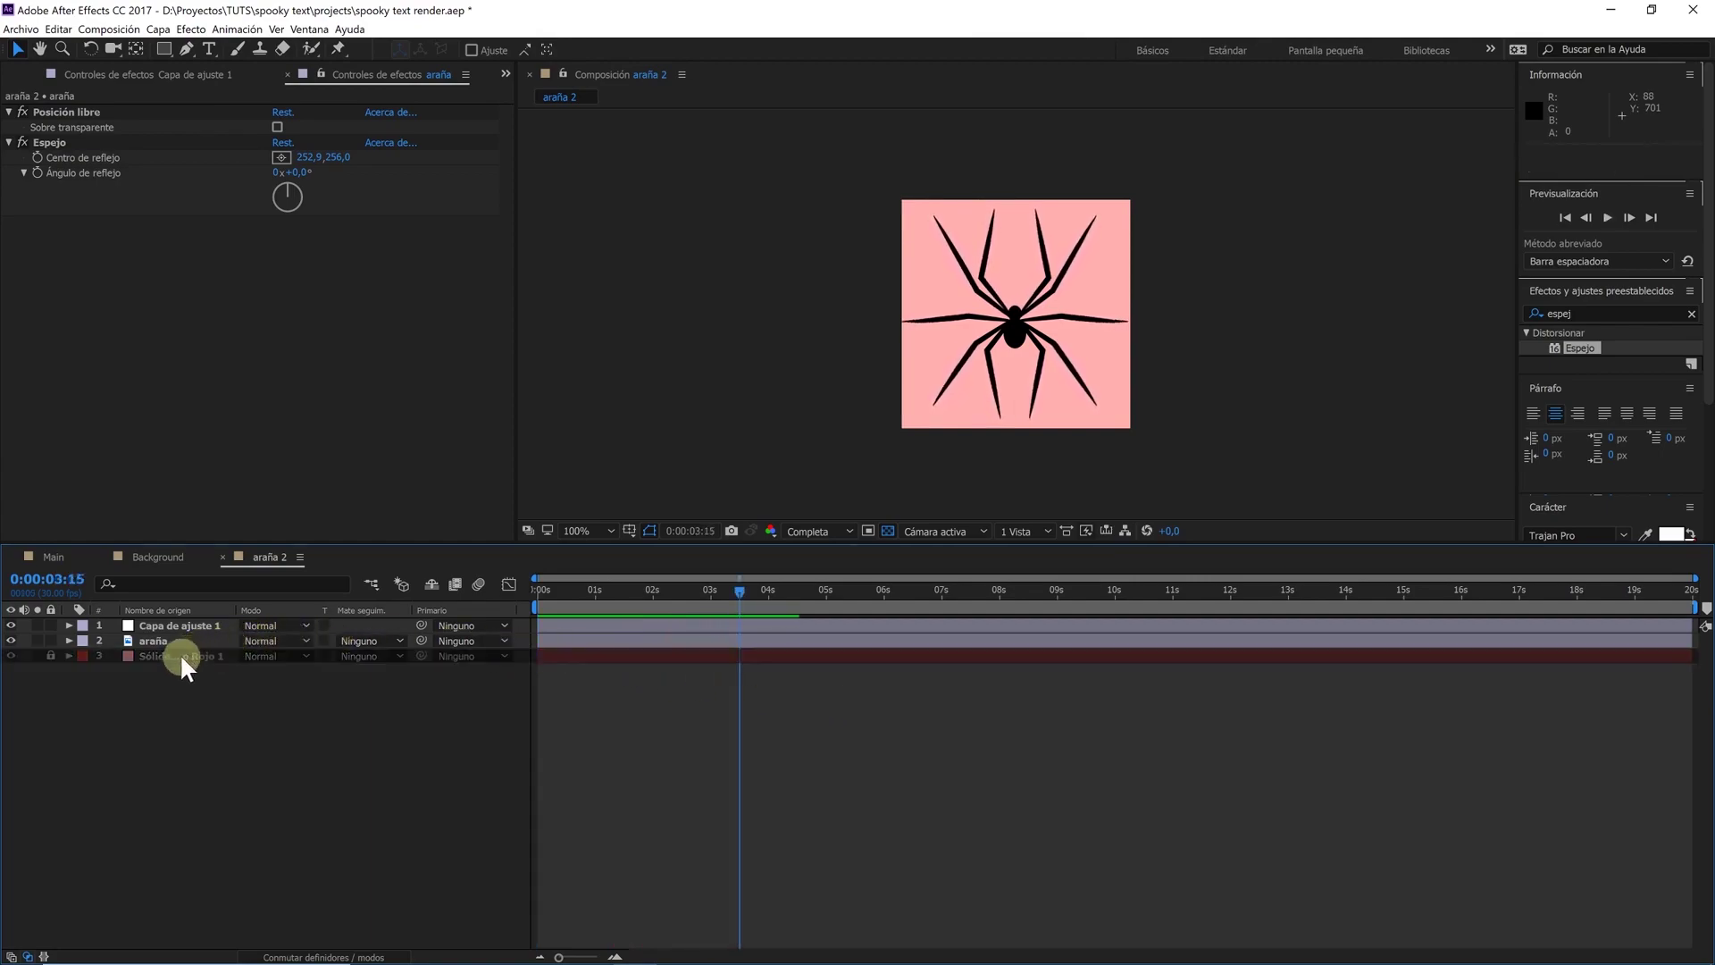
Delete the red solid layer using Editar > Borrar
left_click(150, 658)
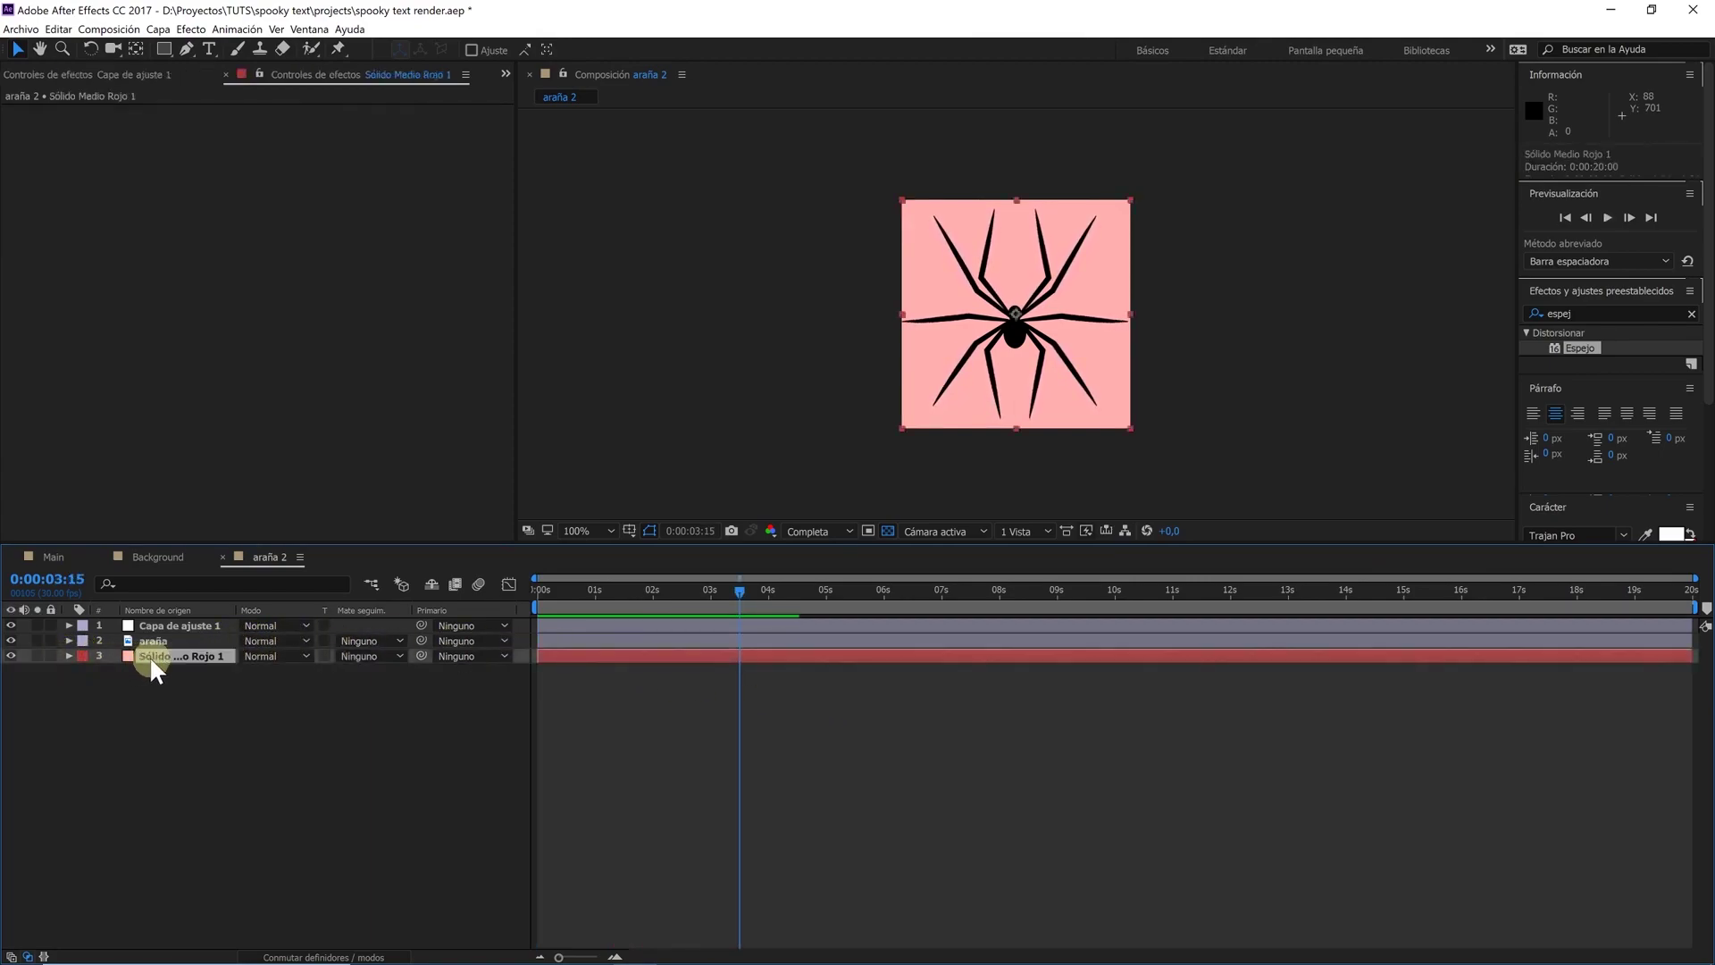
left_click(59, 34)
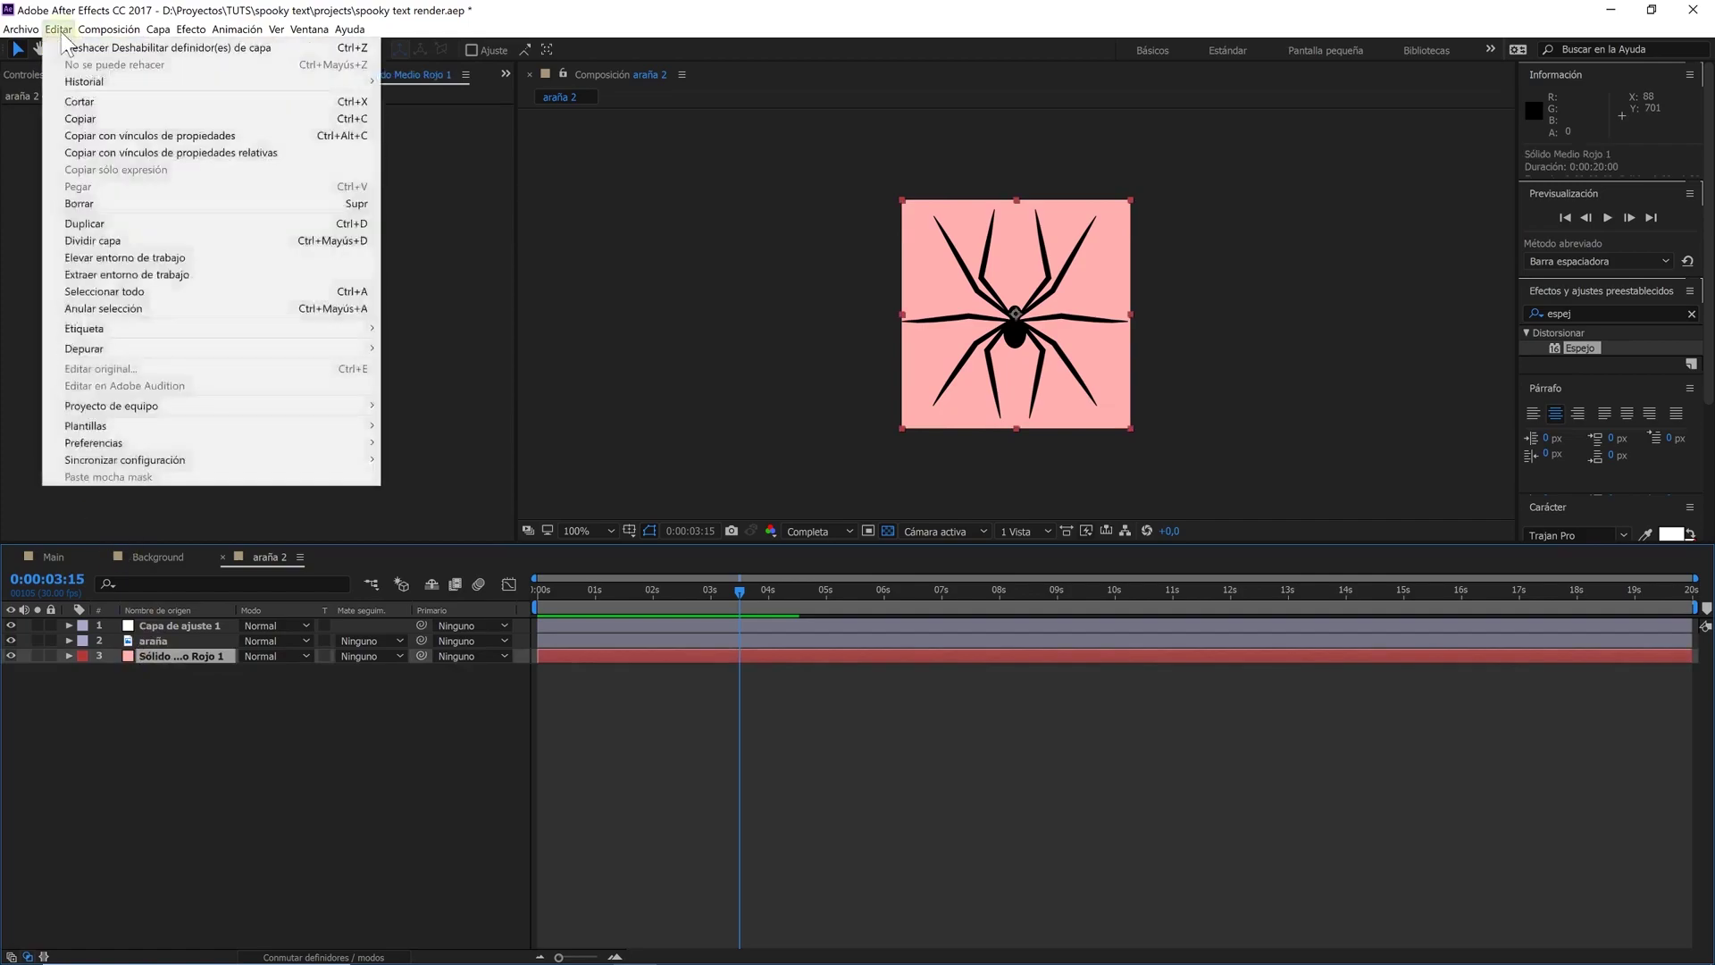
left_click(111, 204)
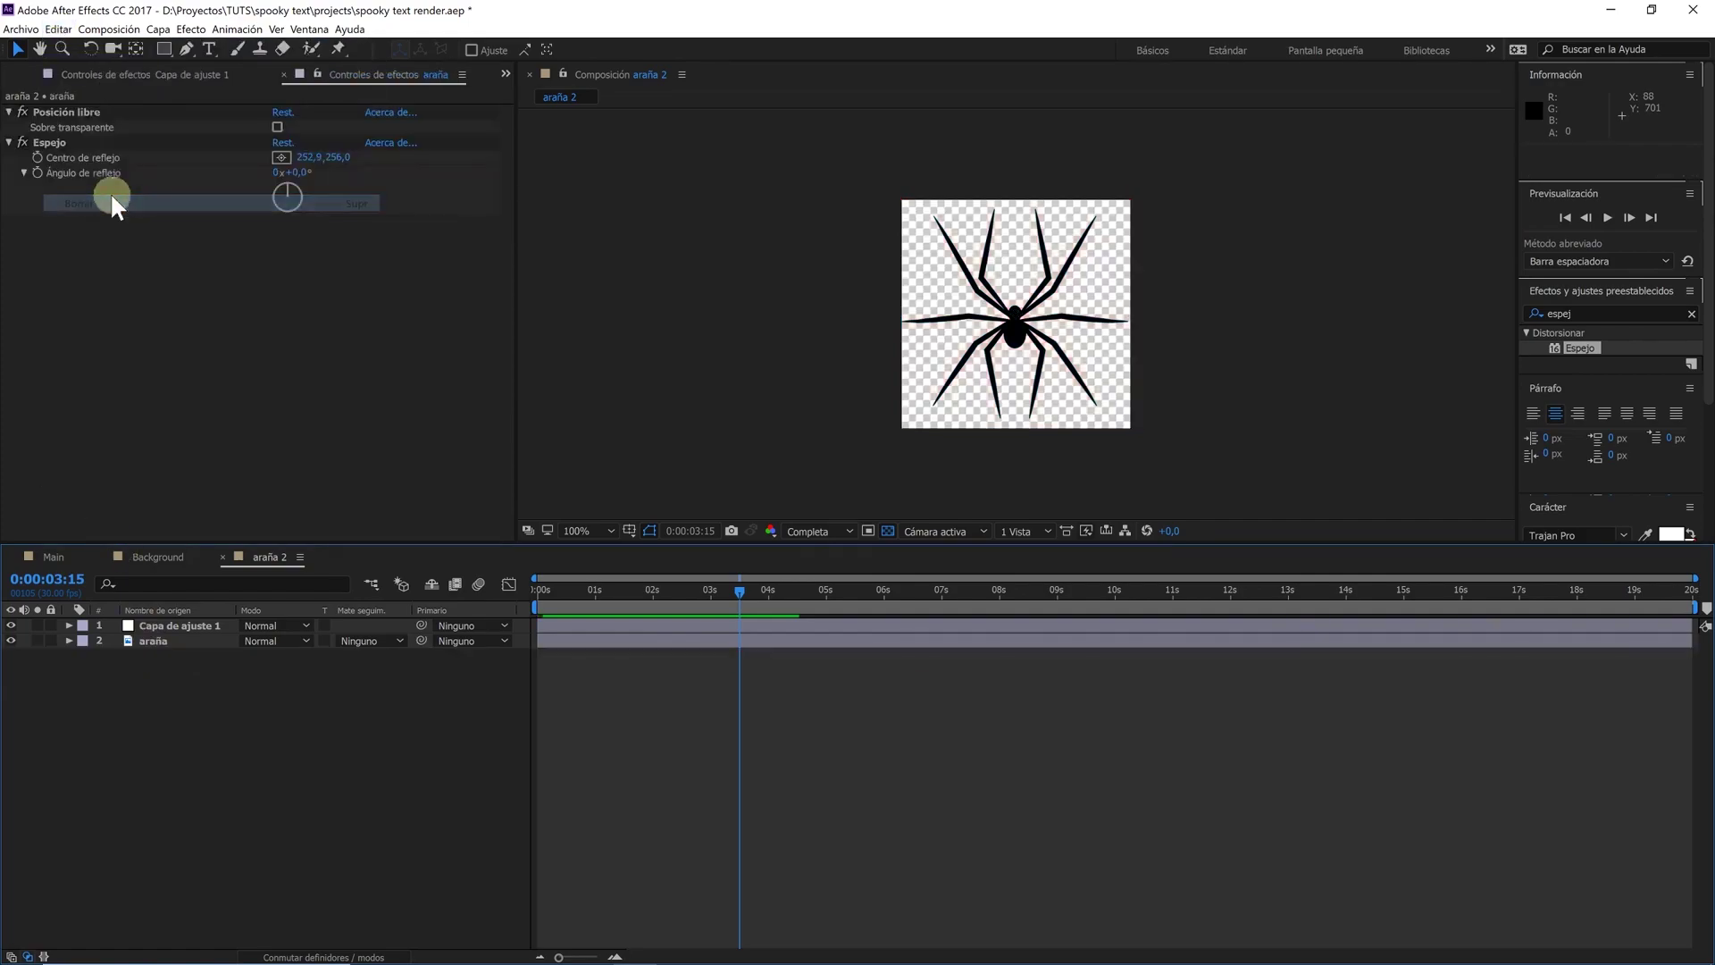
Switch to the Main composition and move araña 2 into the comps folder
left_click(66, 556)
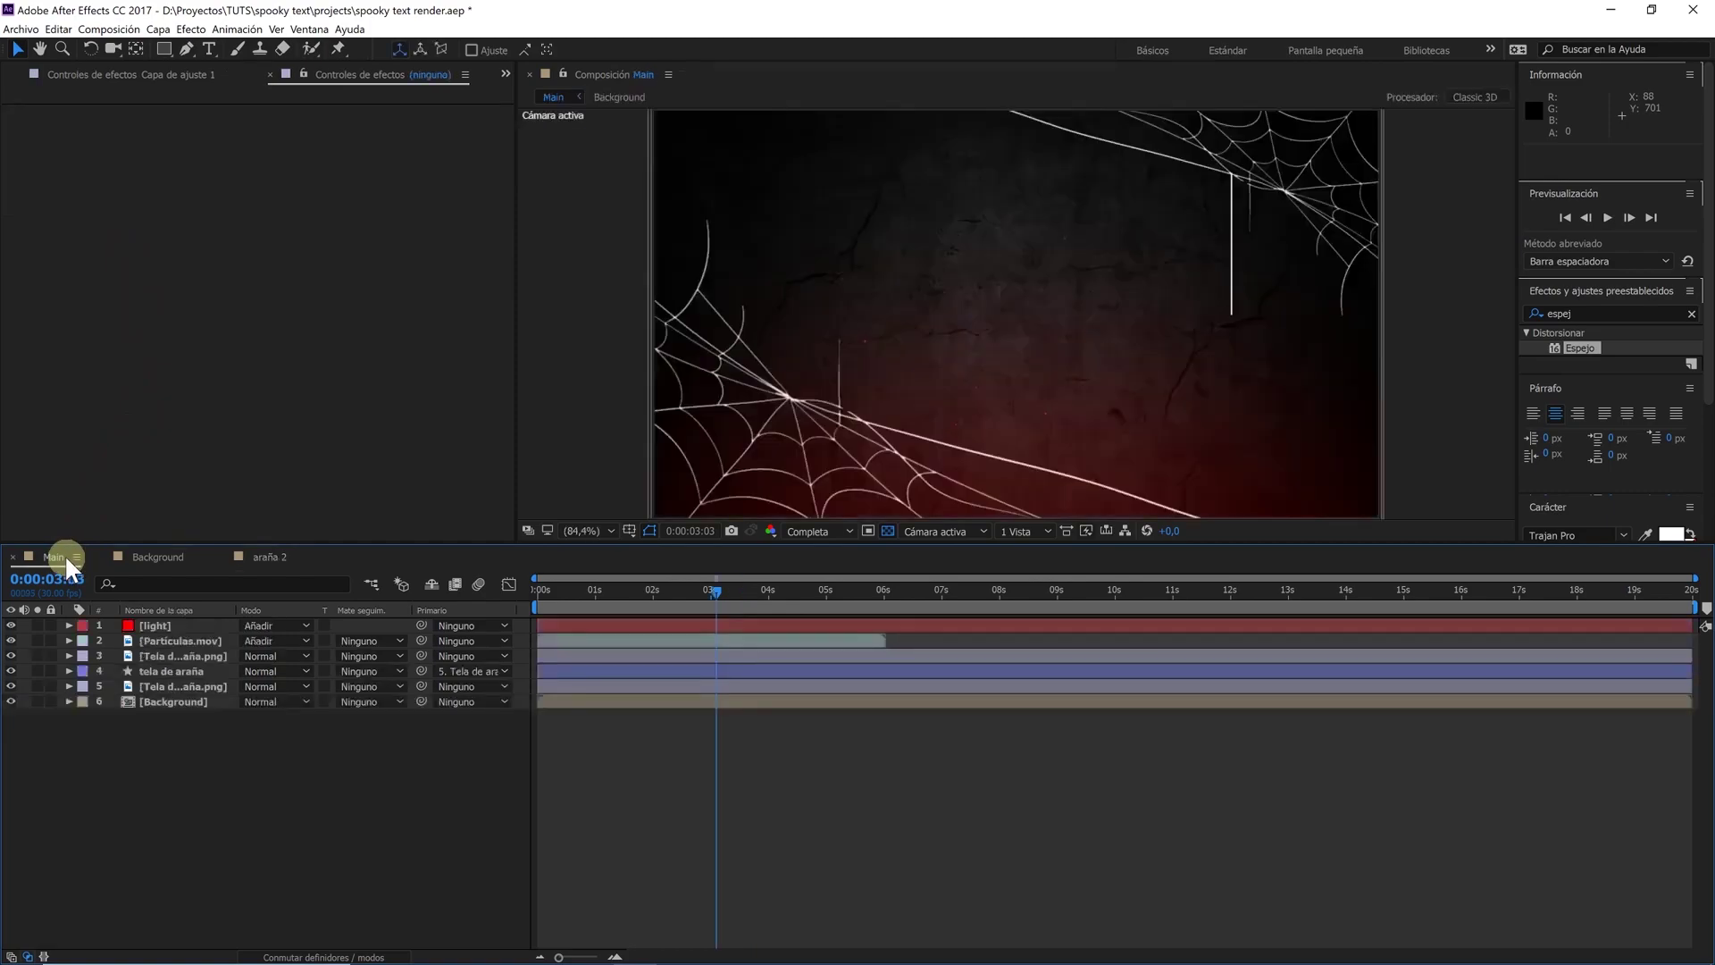
left_click(505, 75)
left_click(520, 95)
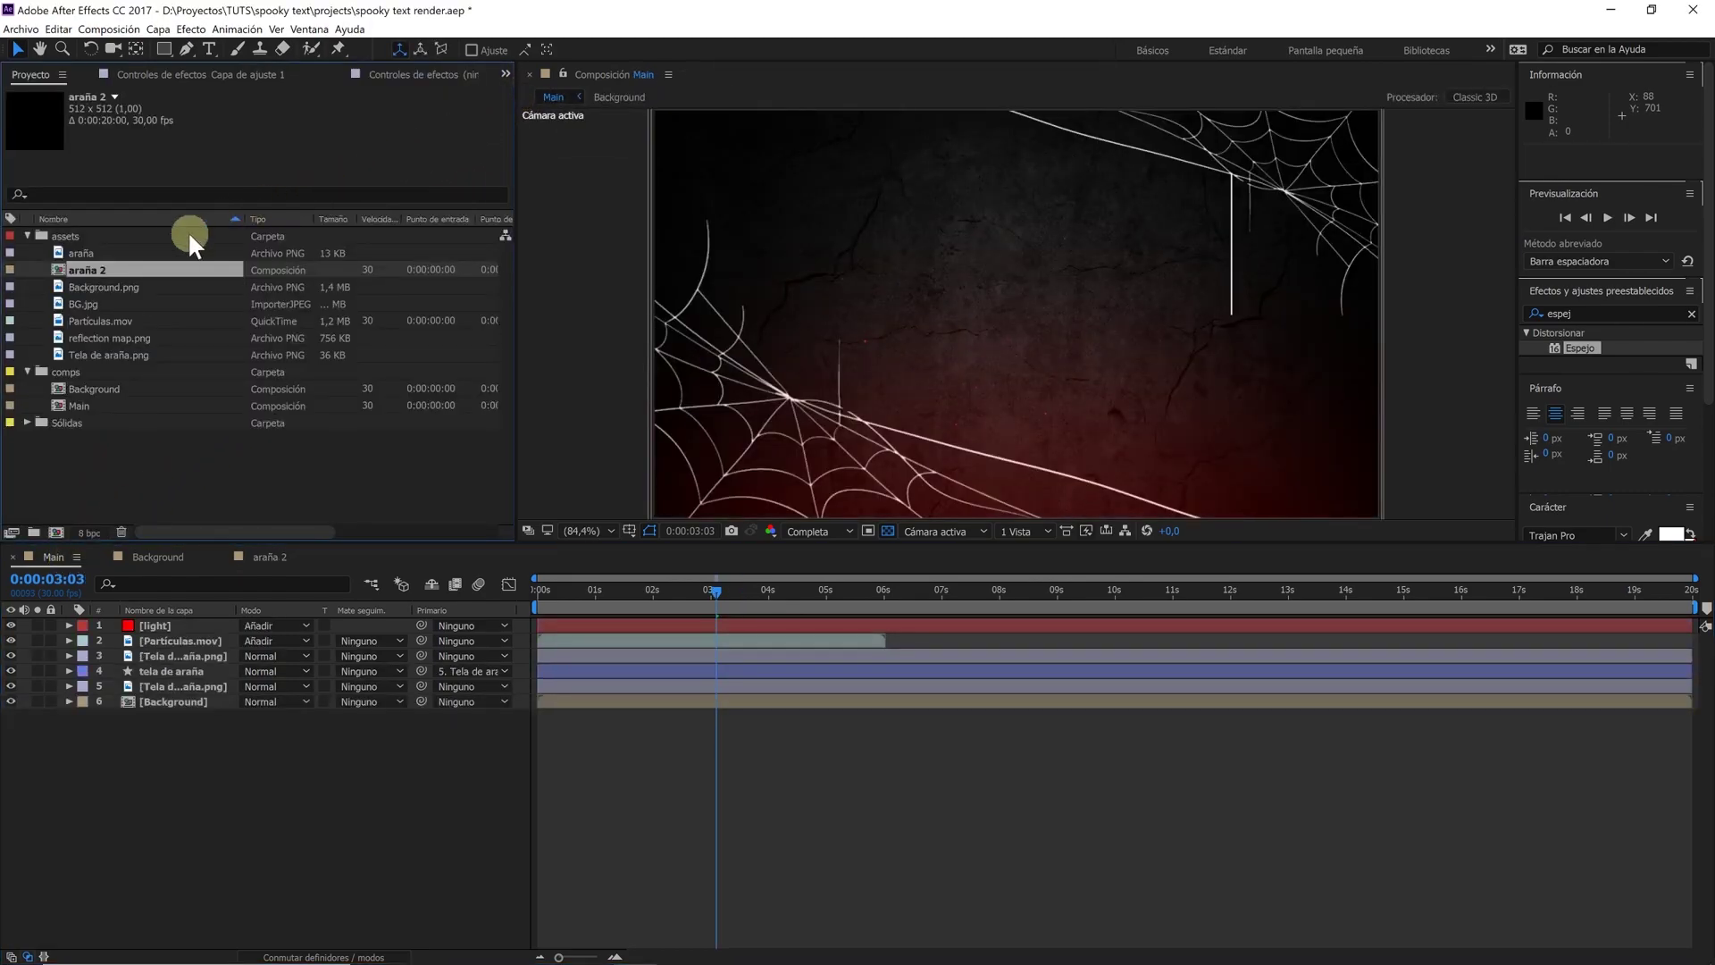
mouse_move(93, 268)
left_mouse_down()
mouse_move(77, 382)
mouse_move(168, 676)
left_mouse_up()
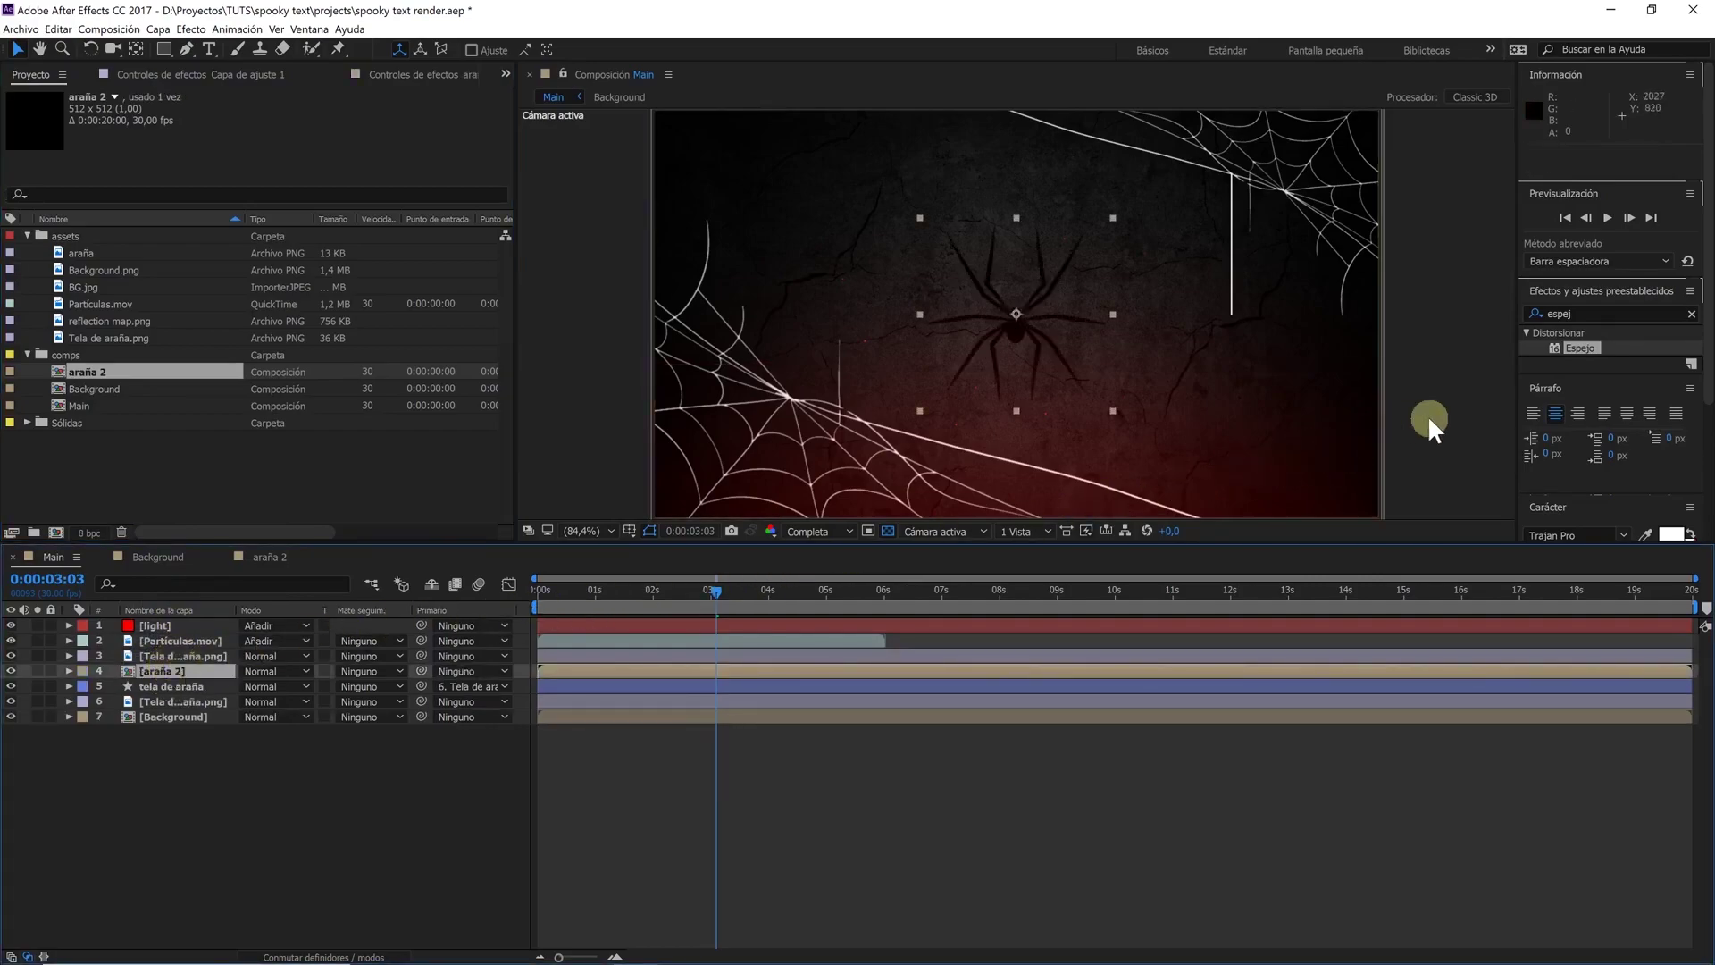
Apply the Relleno effect to araña 2 with a white fill colour
left_click(1534, 314)
type("rellen")
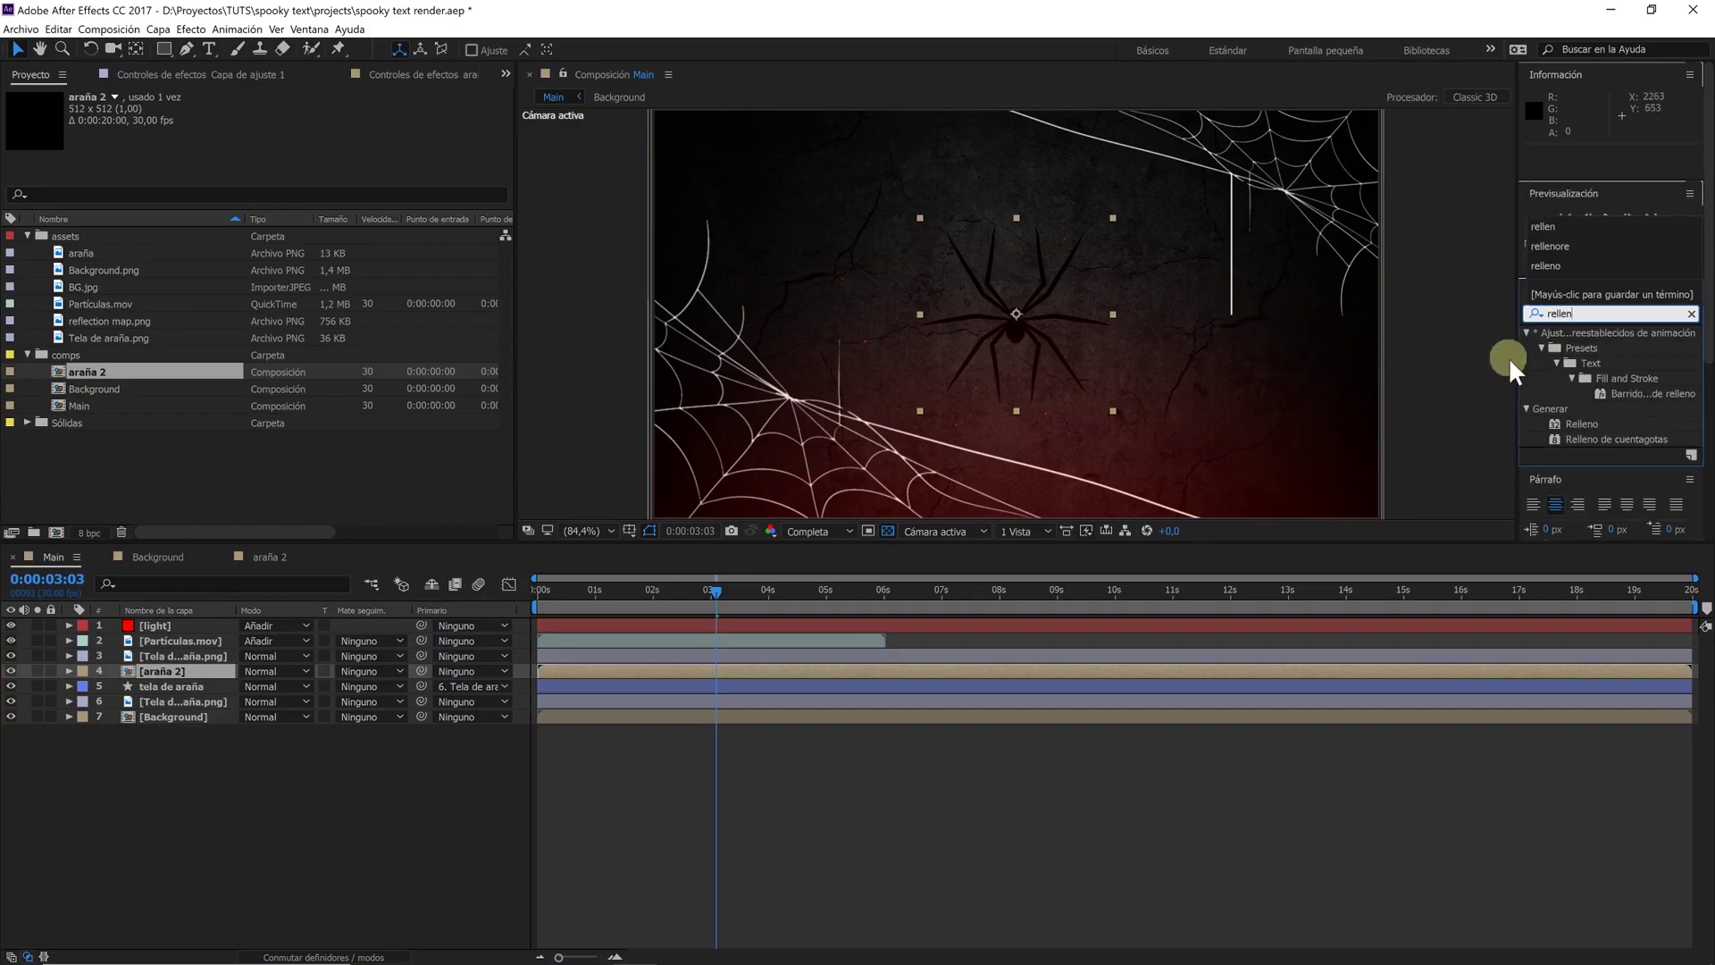
mouse_move(1581, 423)
left_mouse_down()
mouse_move(463, 585)
mouse_move(218, 672)
left_mouse_up()
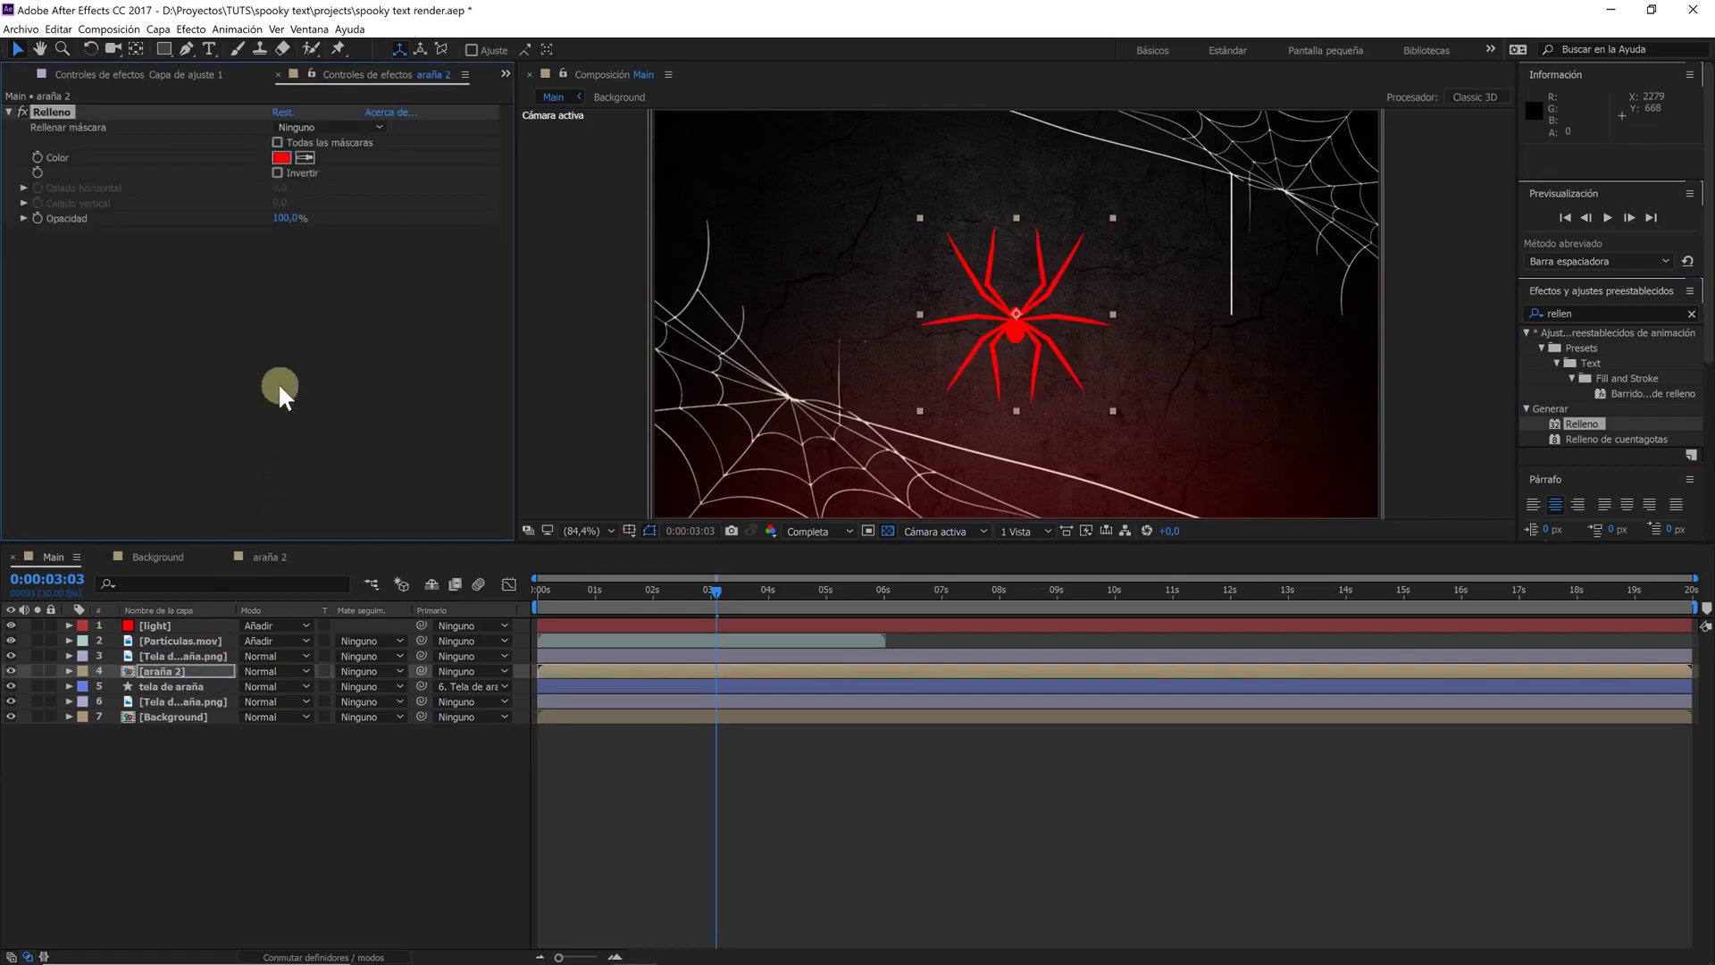
left_click(286, 154)
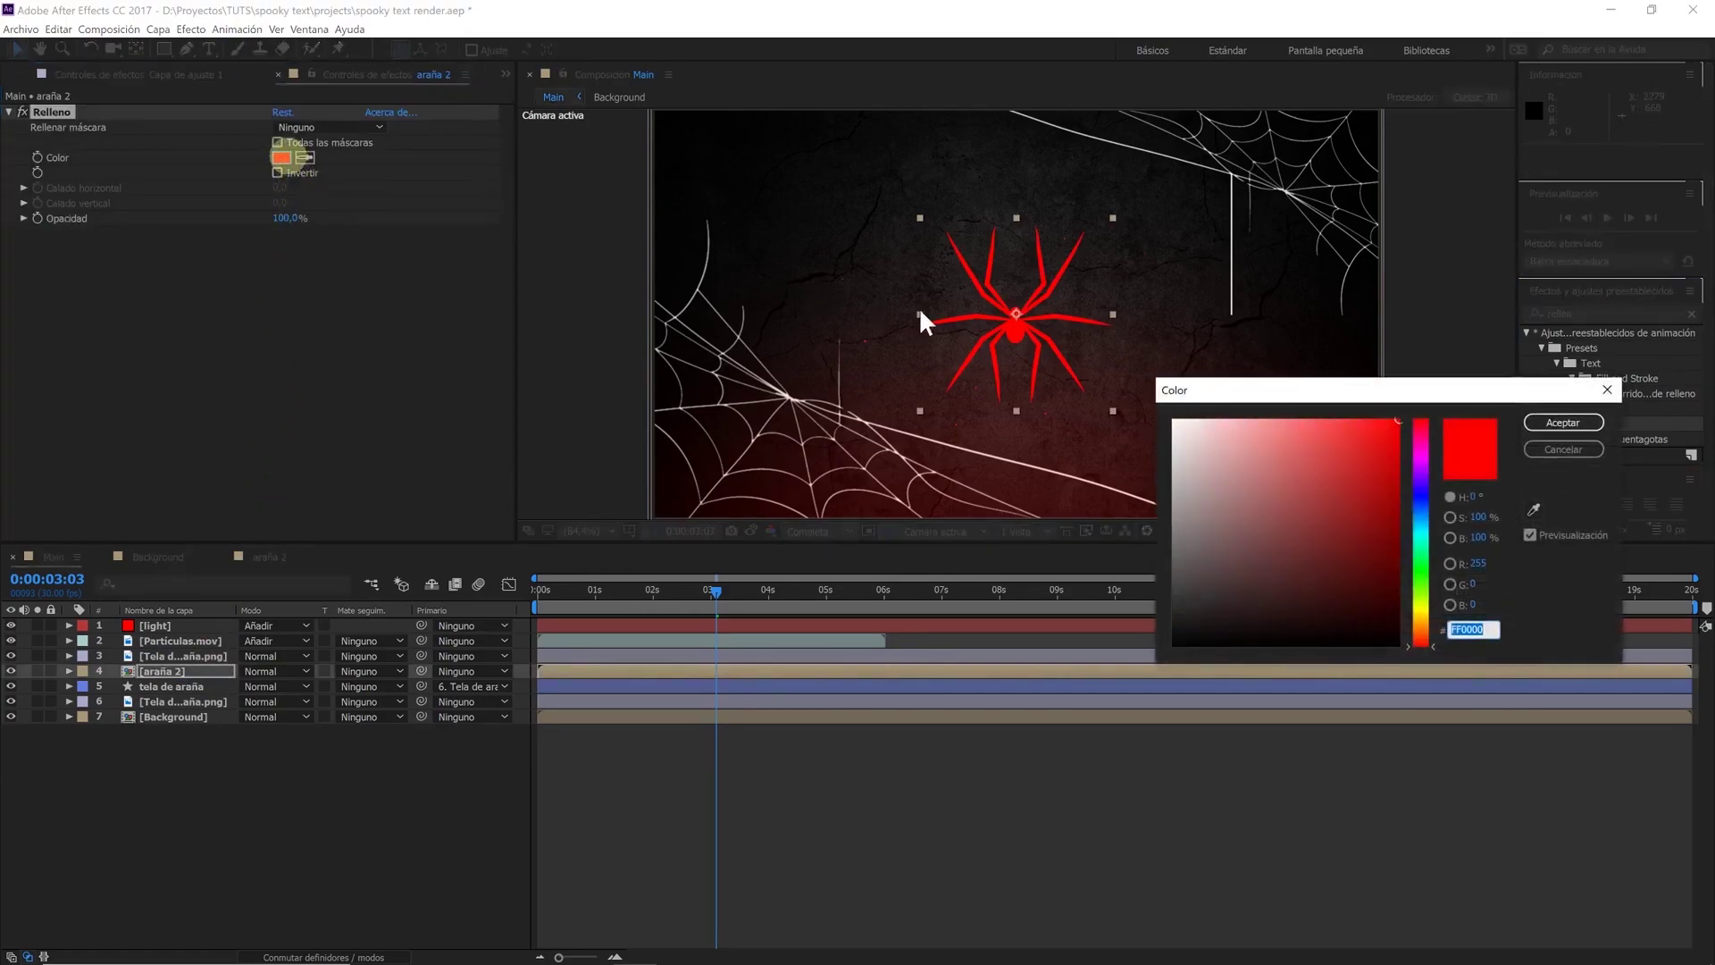
mouse_move(1168, 435)
left_mouse_down()
mouse_move(1218, 483)
mouse_move(1171, 391)
left_mouse_up()
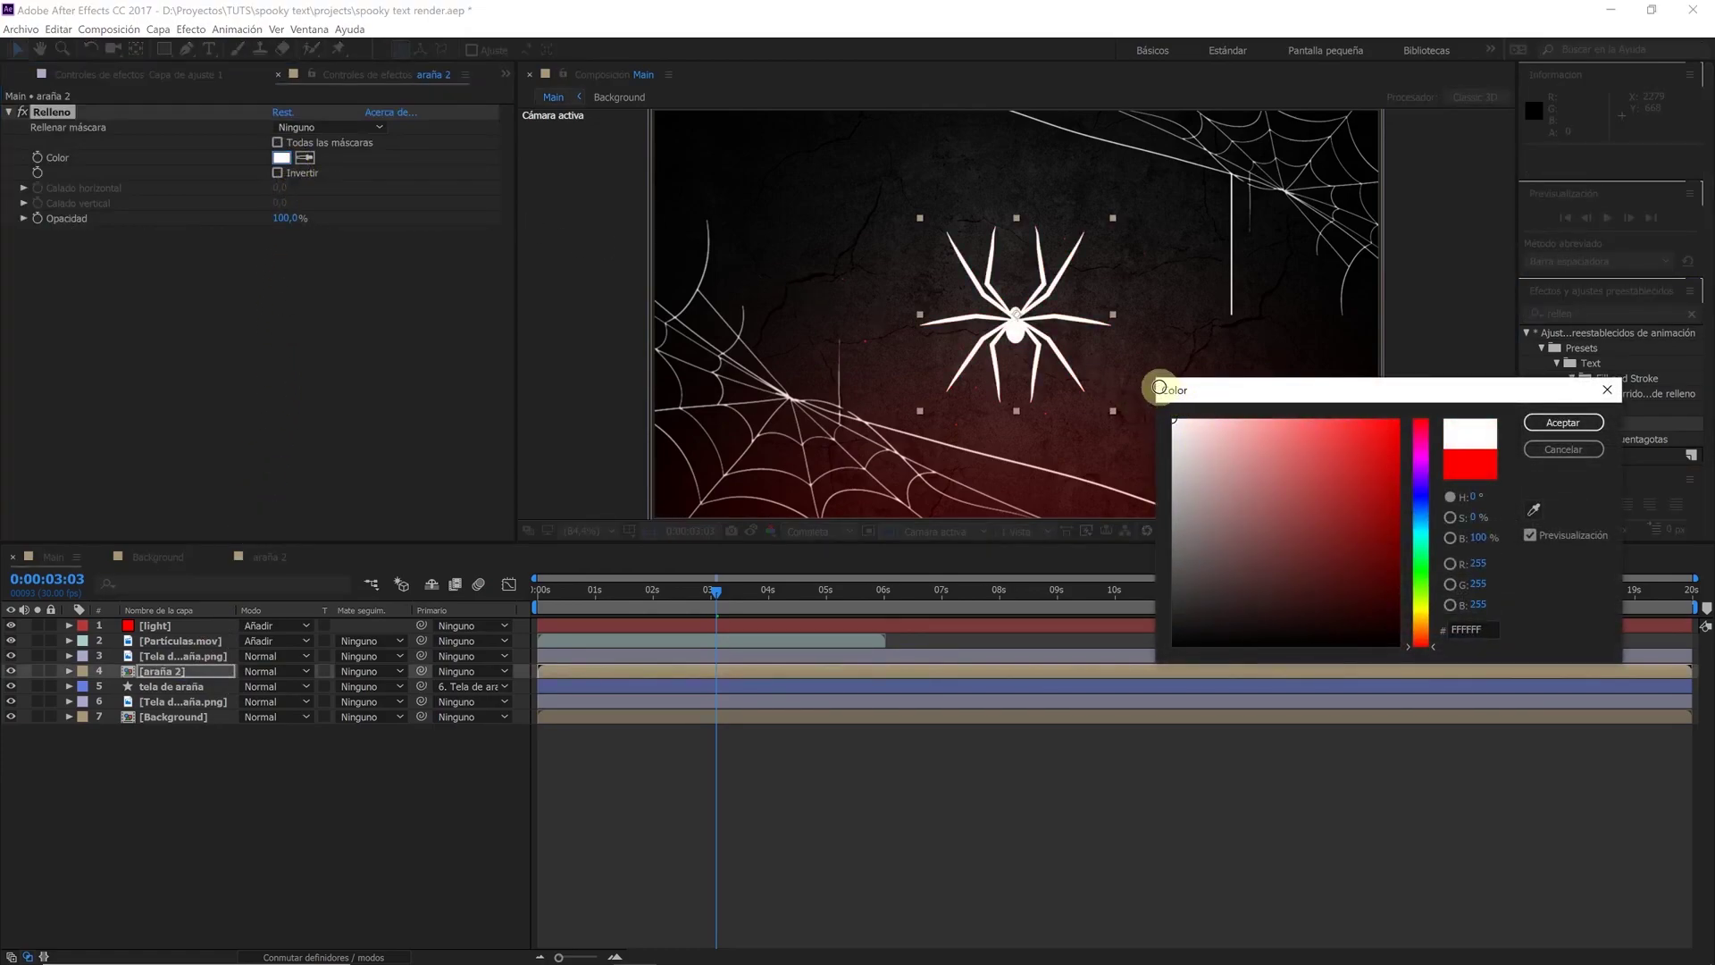
left_click(1538, 427)
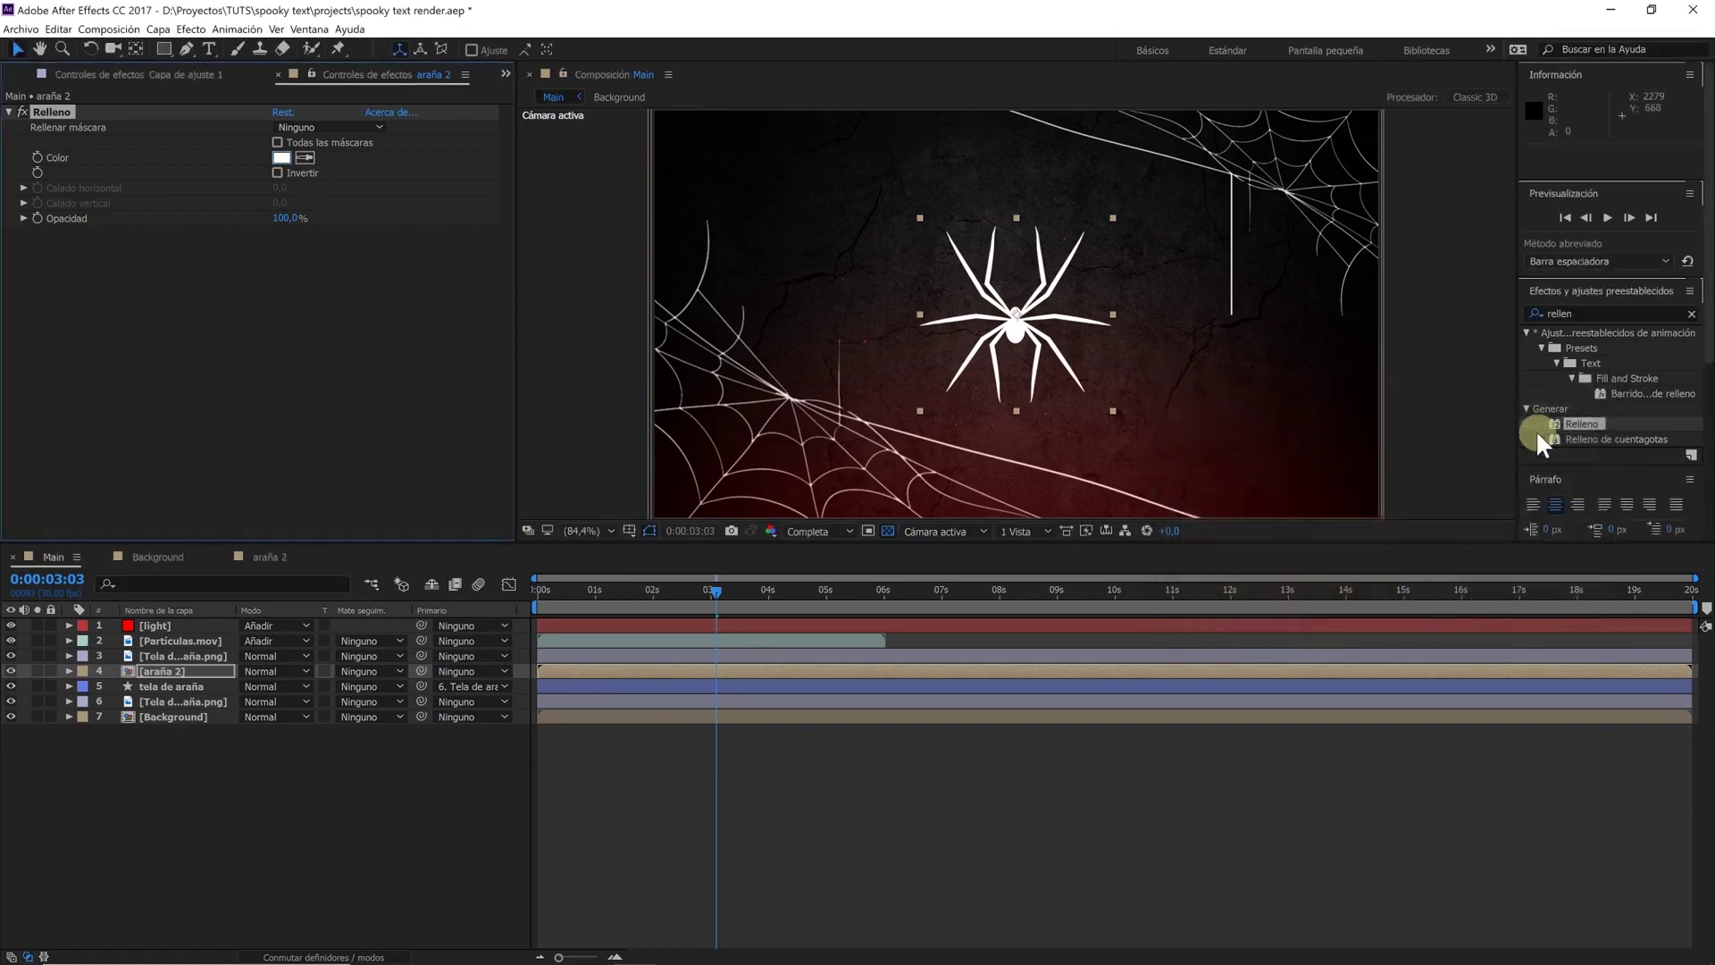
Set the Tela de araña.png layer's Z position to -500
left_click(150, 700)
left_click(69, 701)
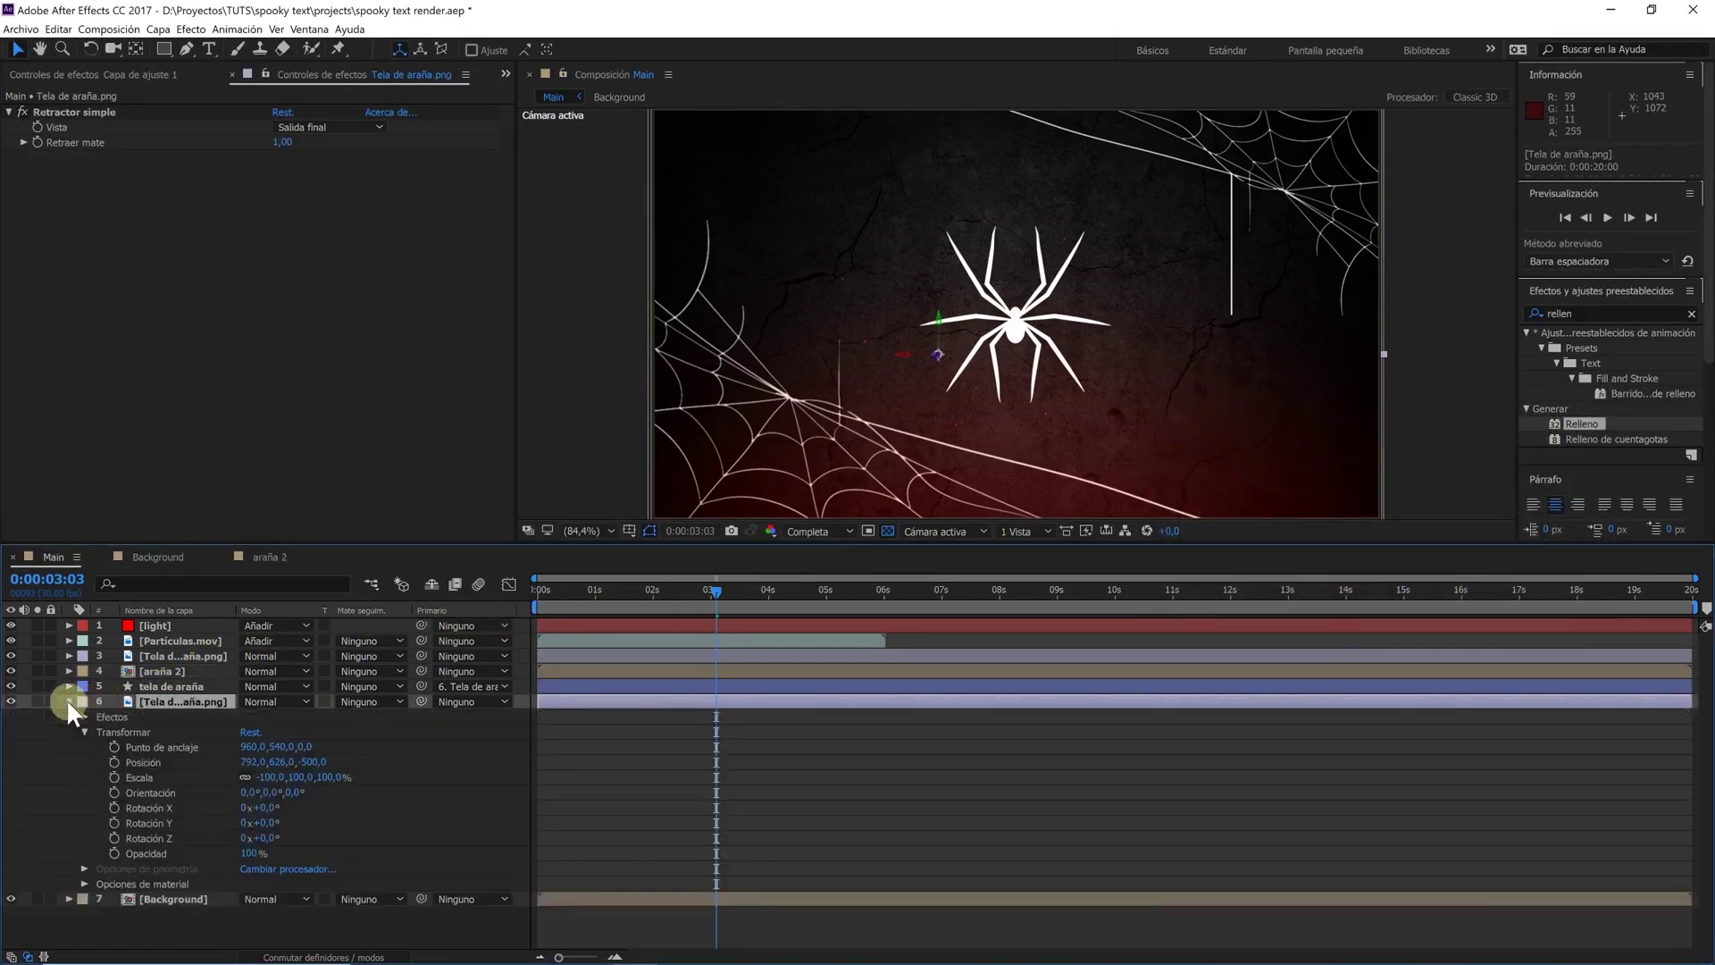
left_click(309, 762)
left_click(69, 701)
Make araña 2 a 3D layer and reveal its and the web layer's transform values
left_click(163, 671)
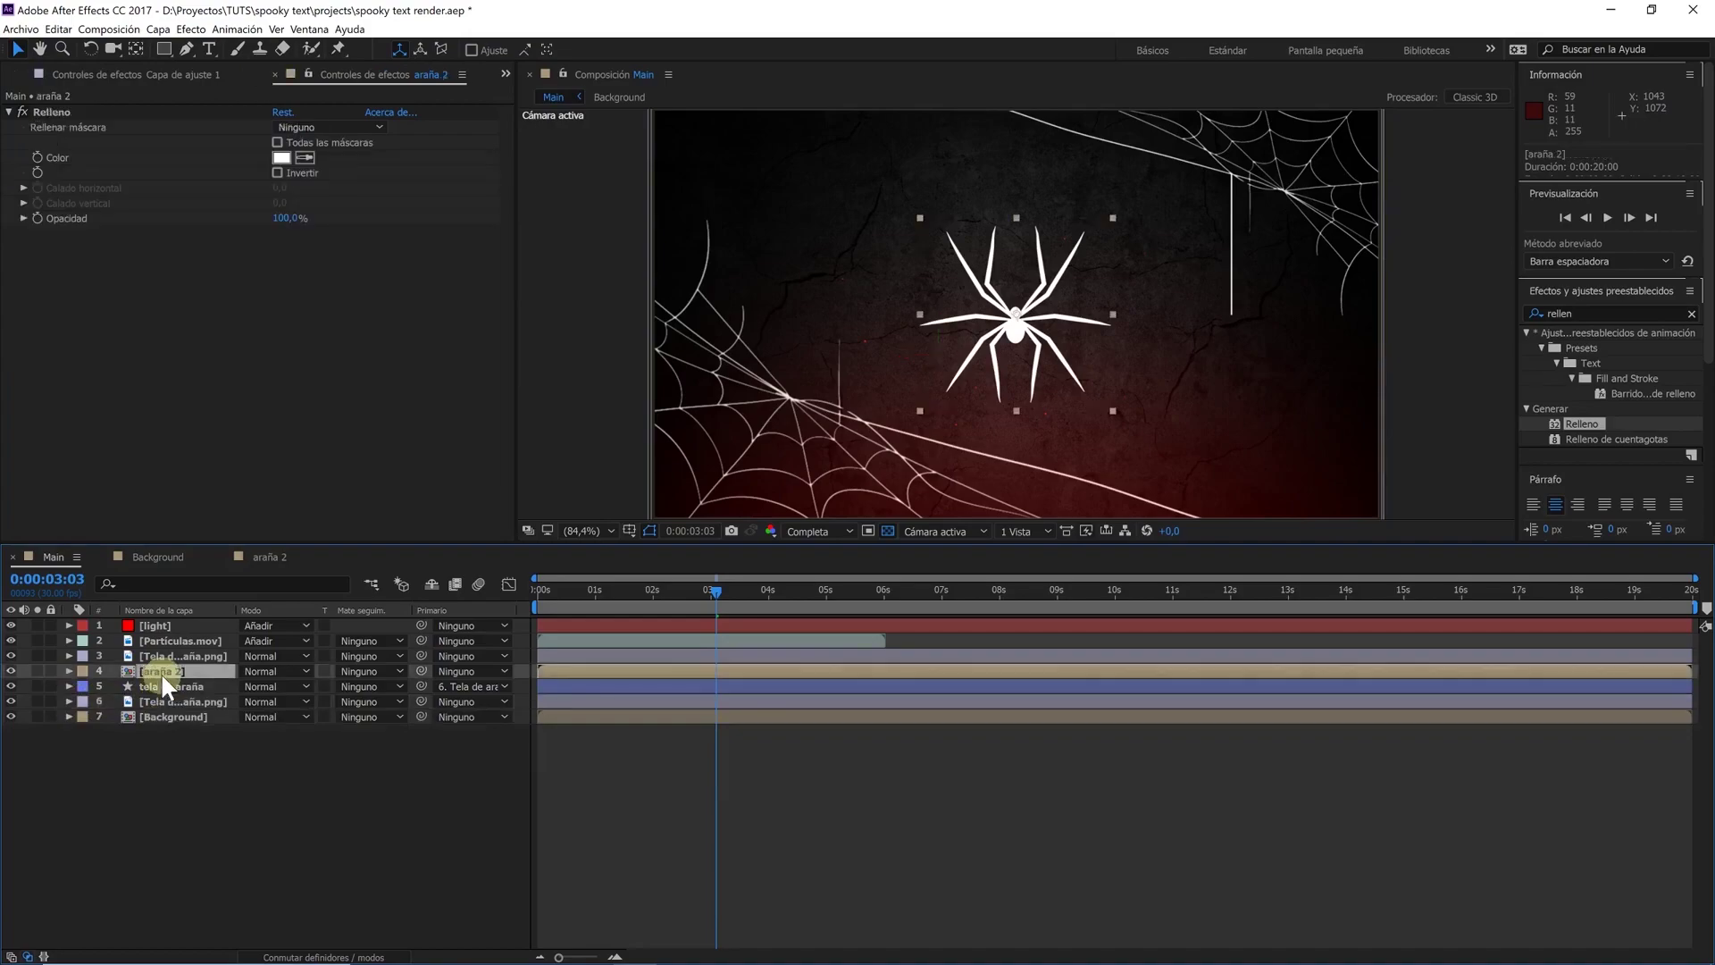
left_click(69, 670)
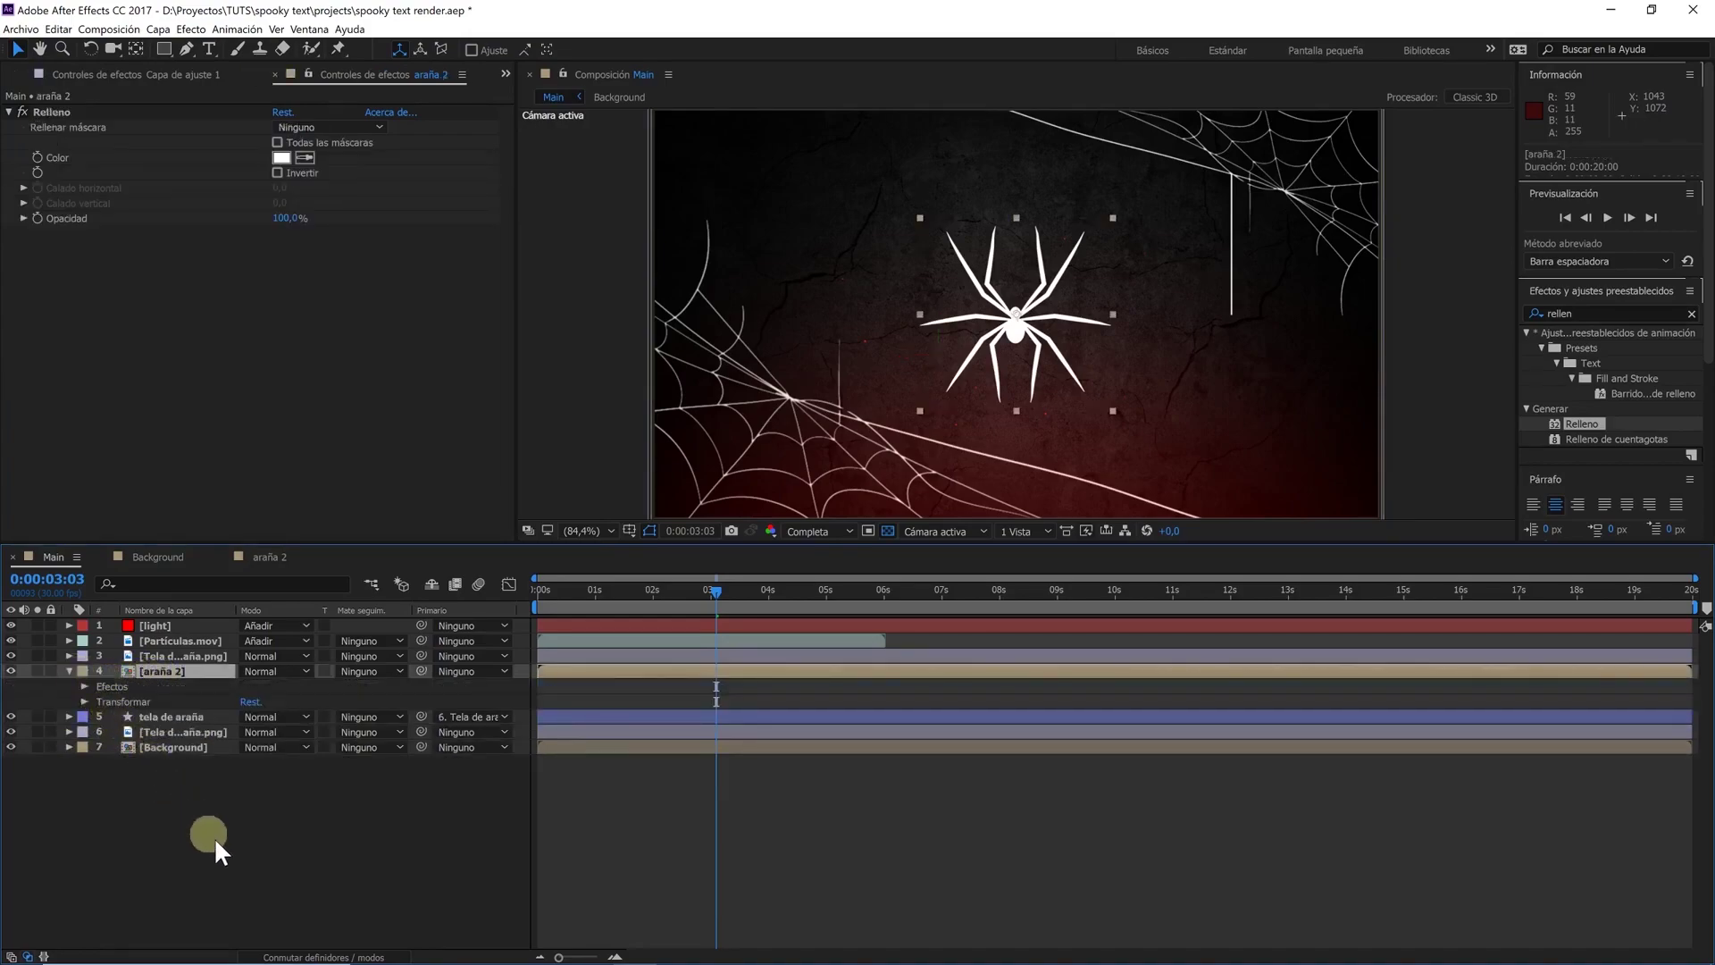
left_click(298, 953)
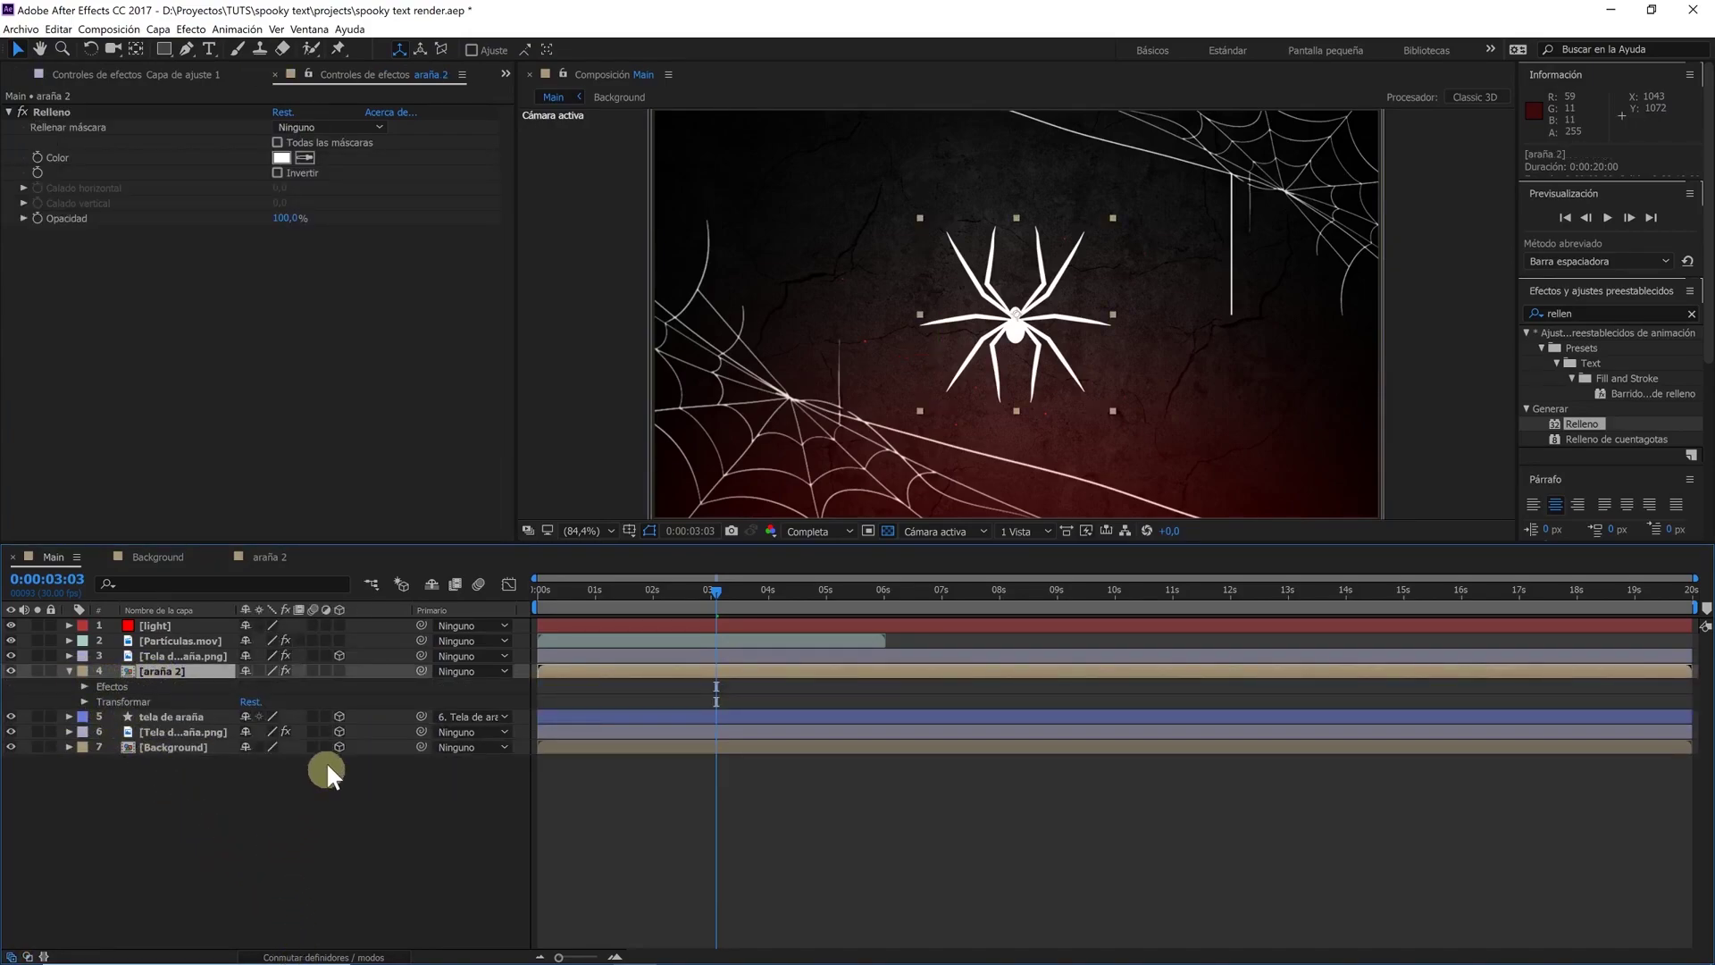
left_click(339, 670)
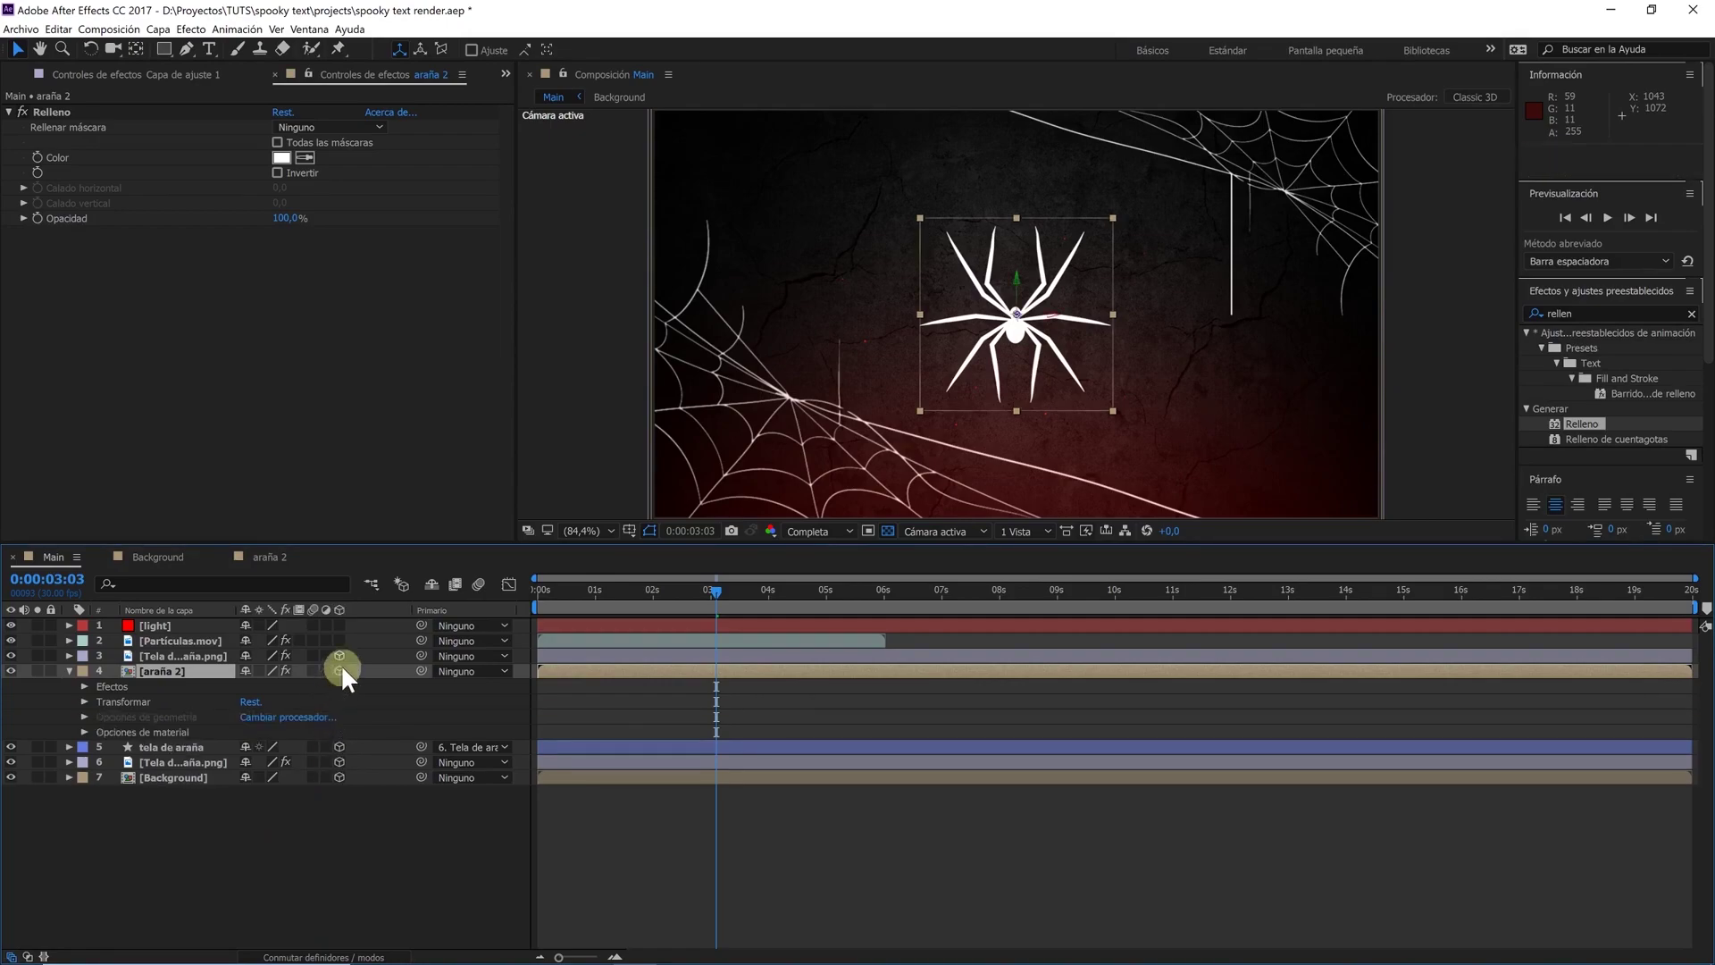
left_click(84, 702)
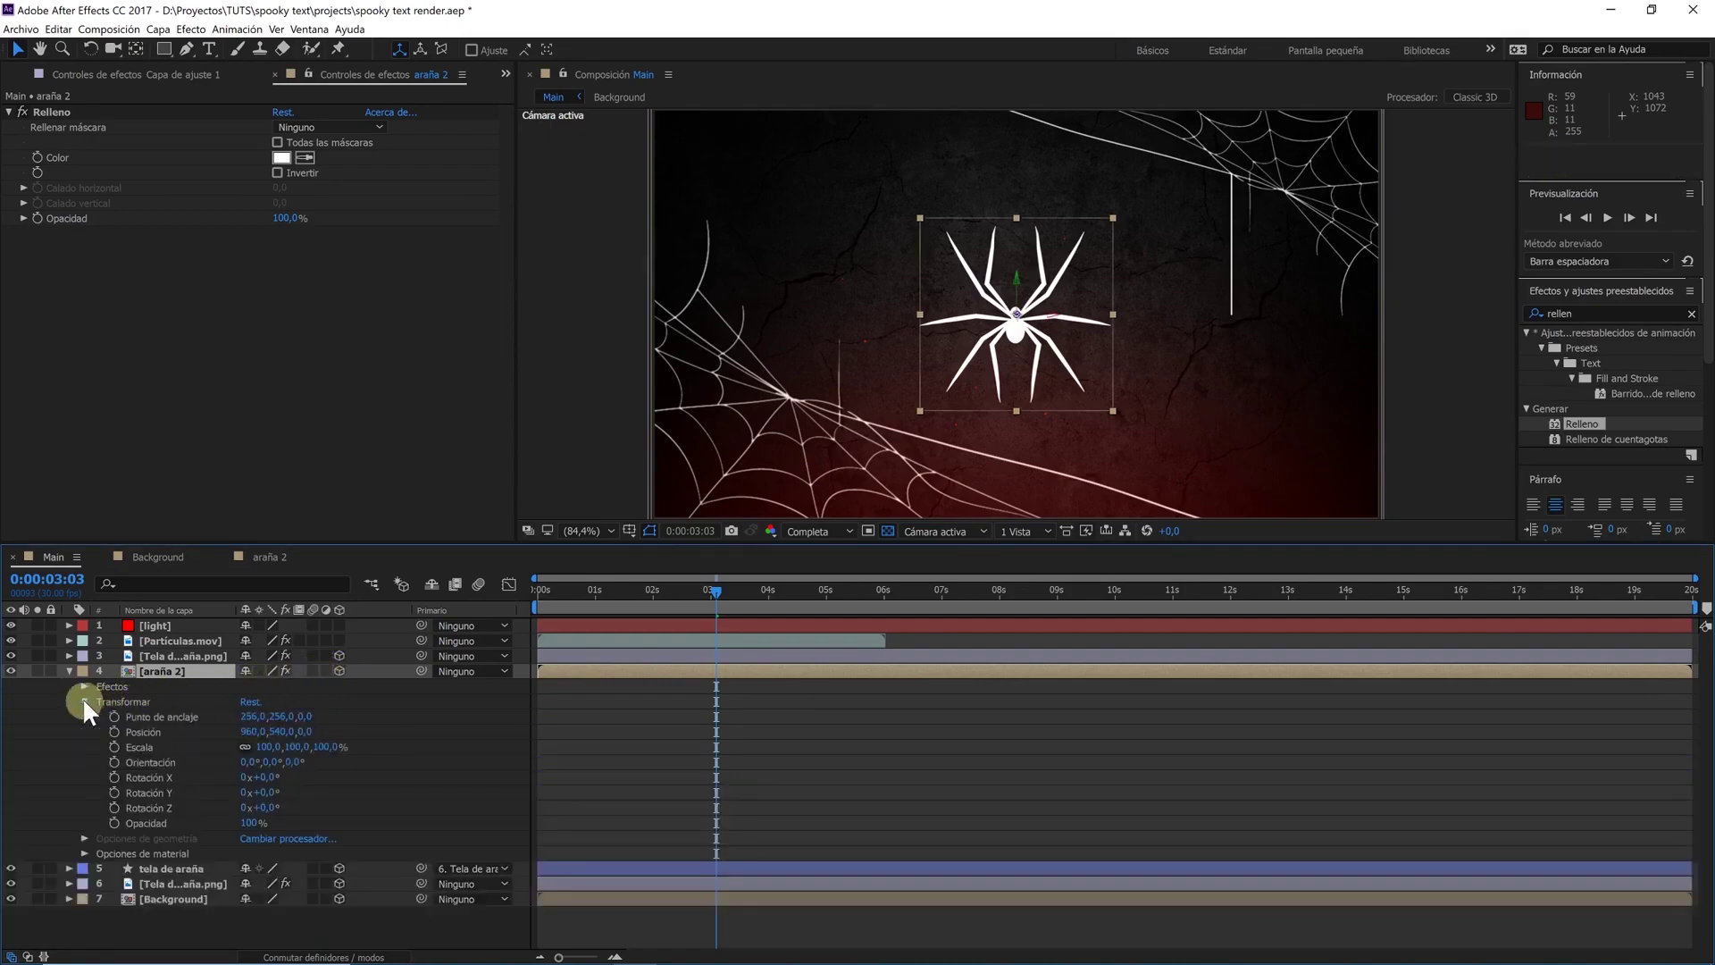
left_click(170, 881)
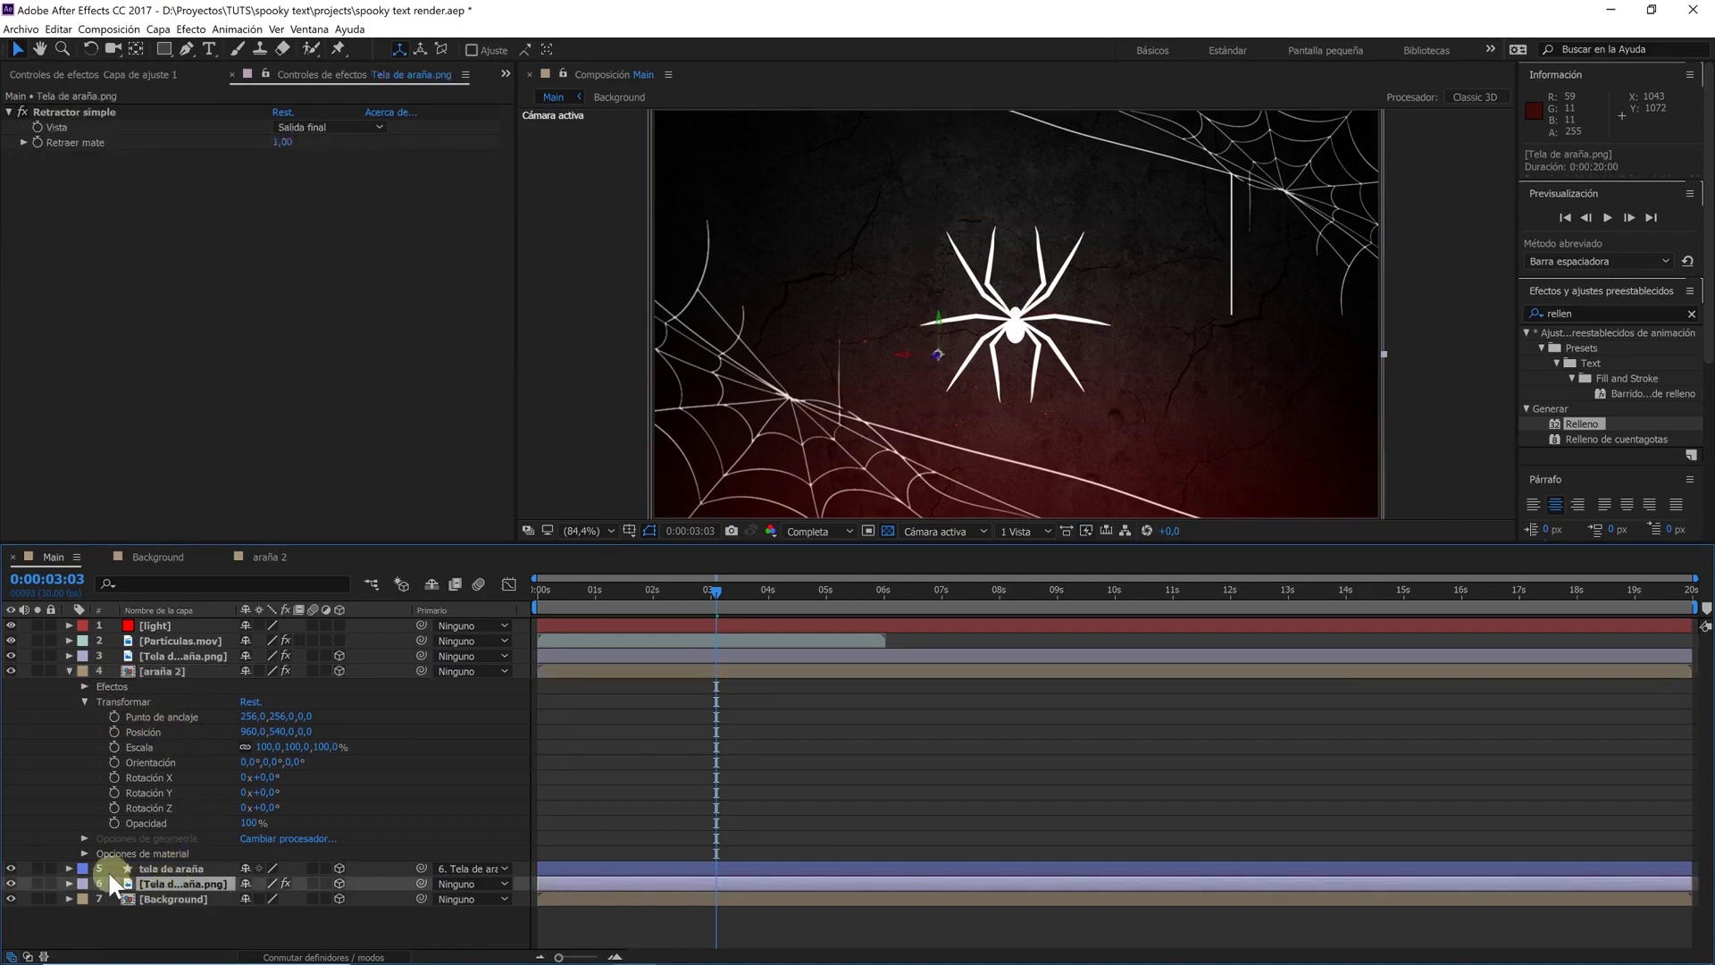
left_click(68, 883)
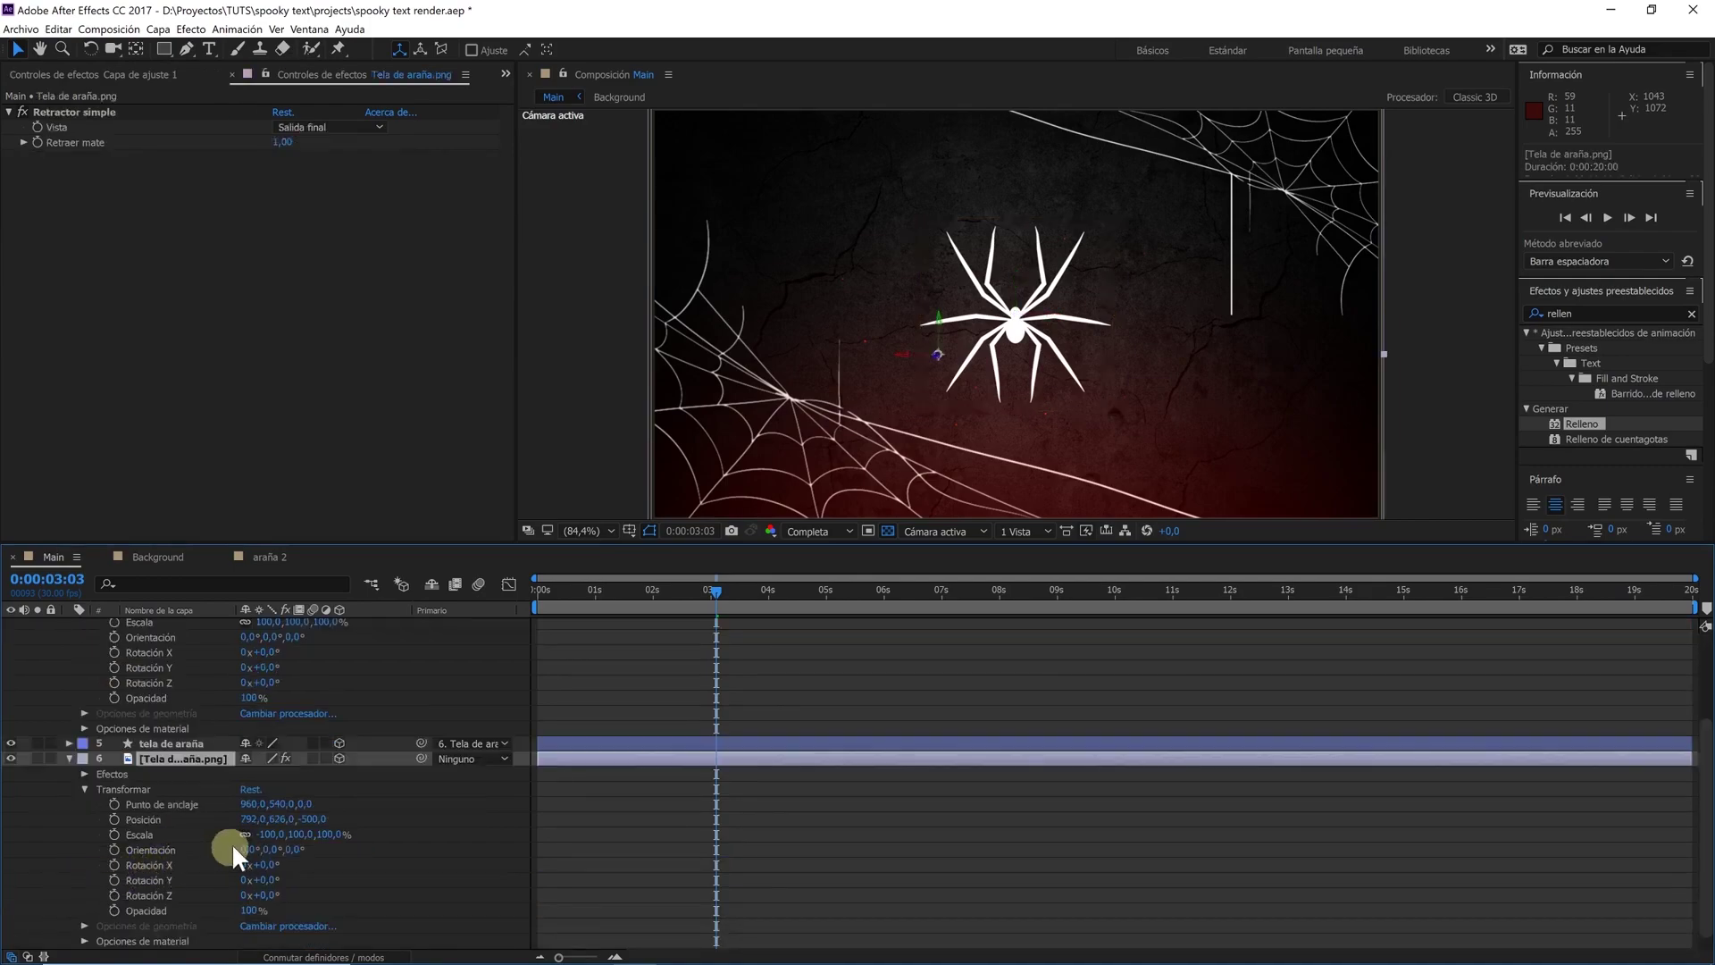
Set the spider's Z position to -500 and its Z rotation to 180°
left_click(374, 825)
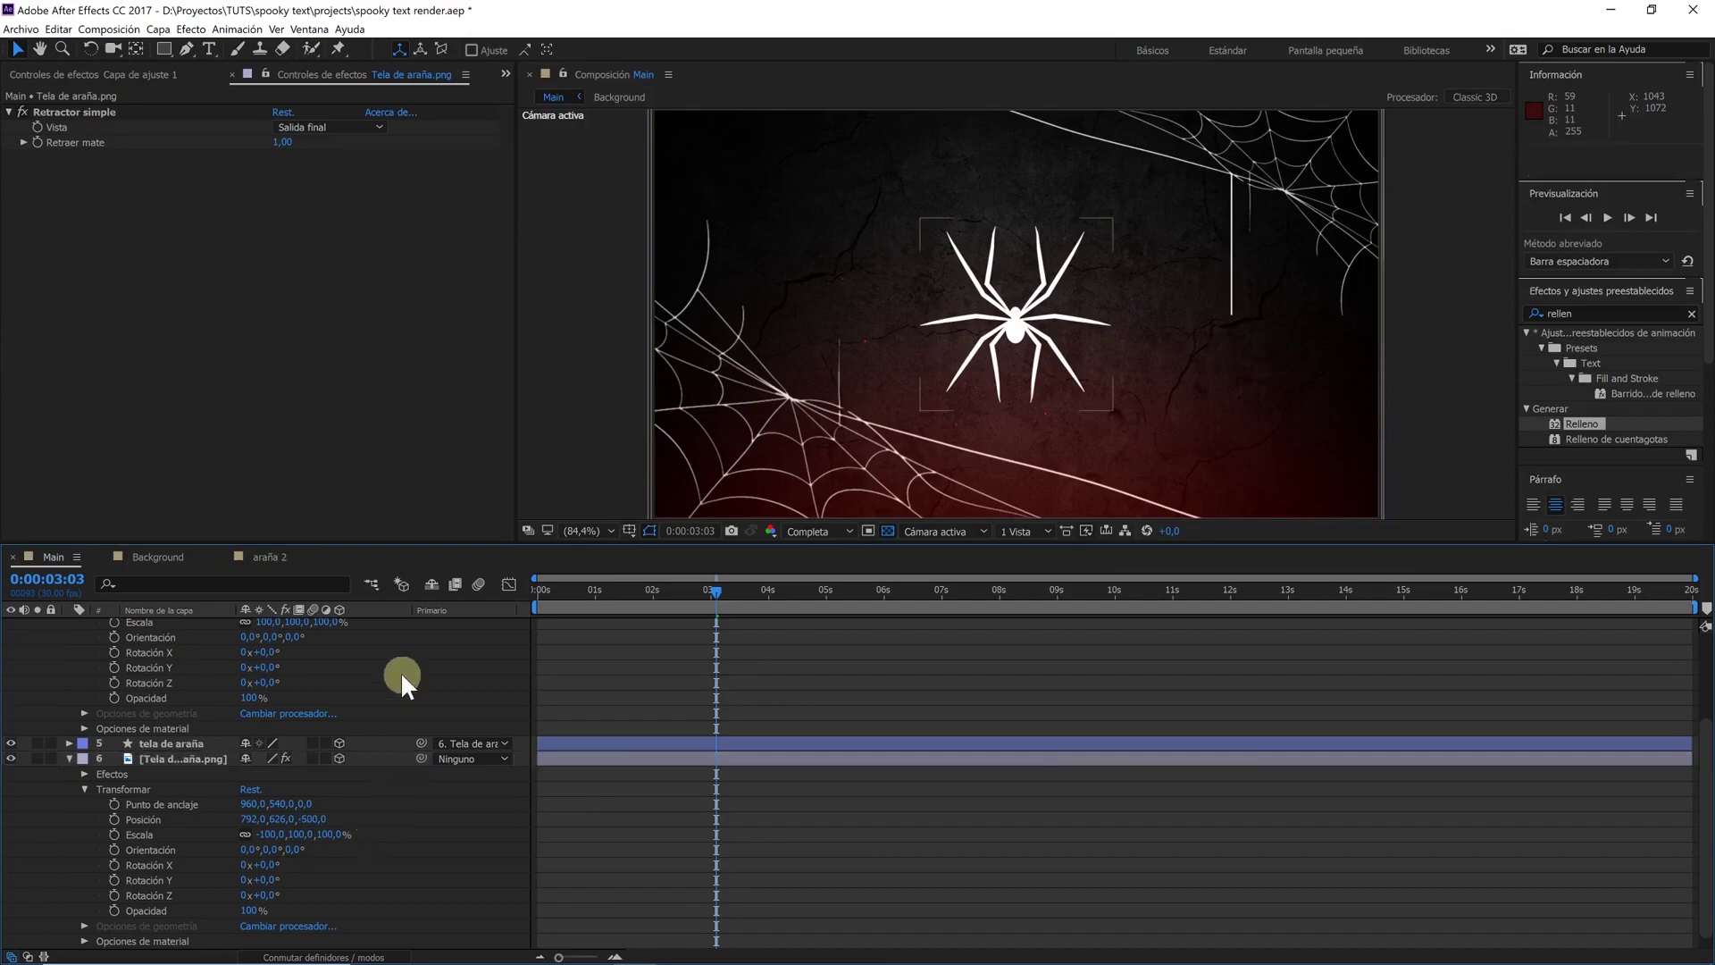
scroll(401, 672, "up", 3)
left_click_drag(305, 731, 279, 741)
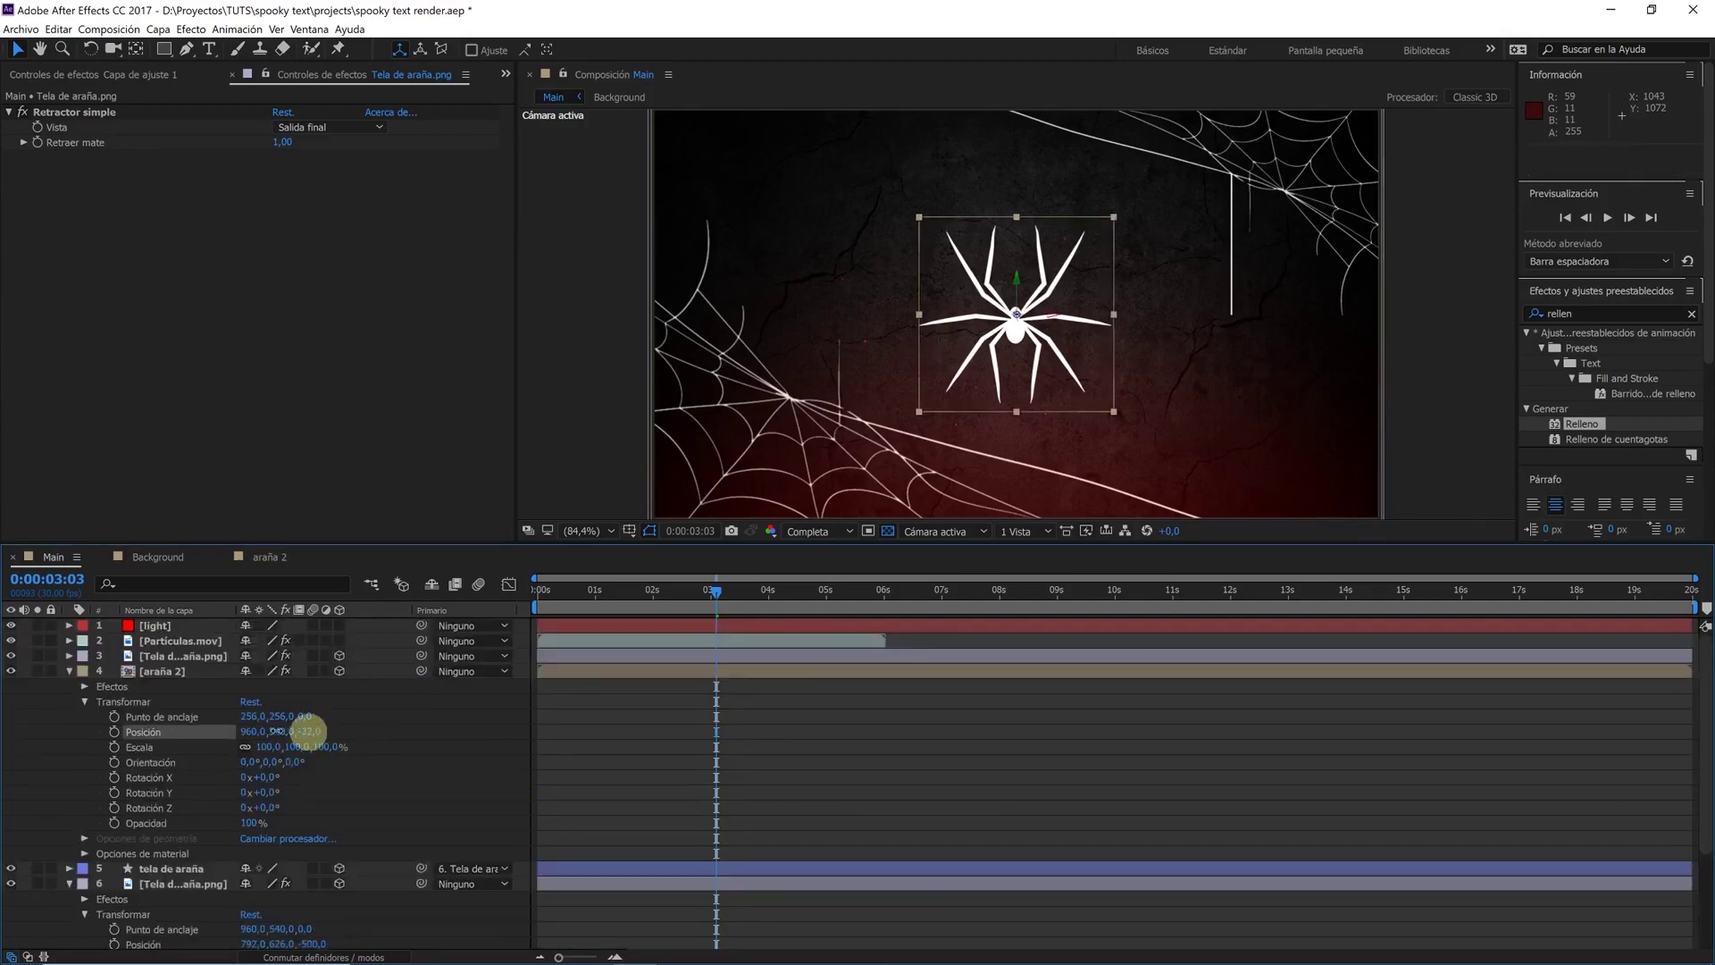
left_click(310, 731)
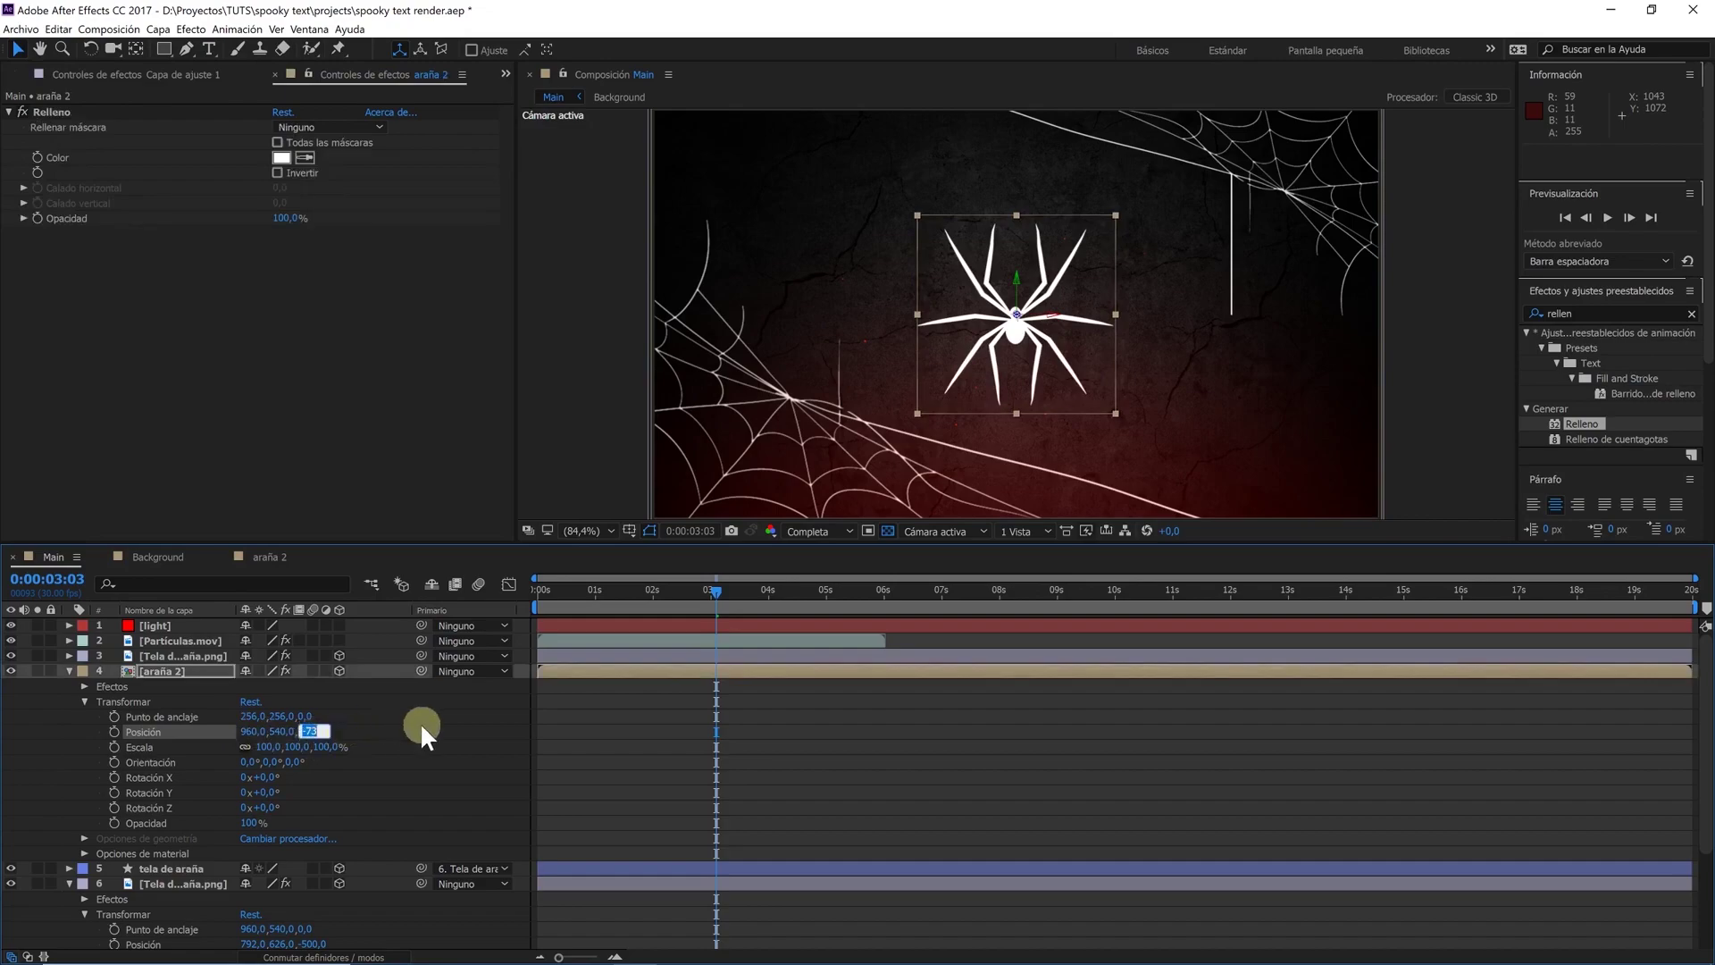
type("-500")
left_click(421, 727)
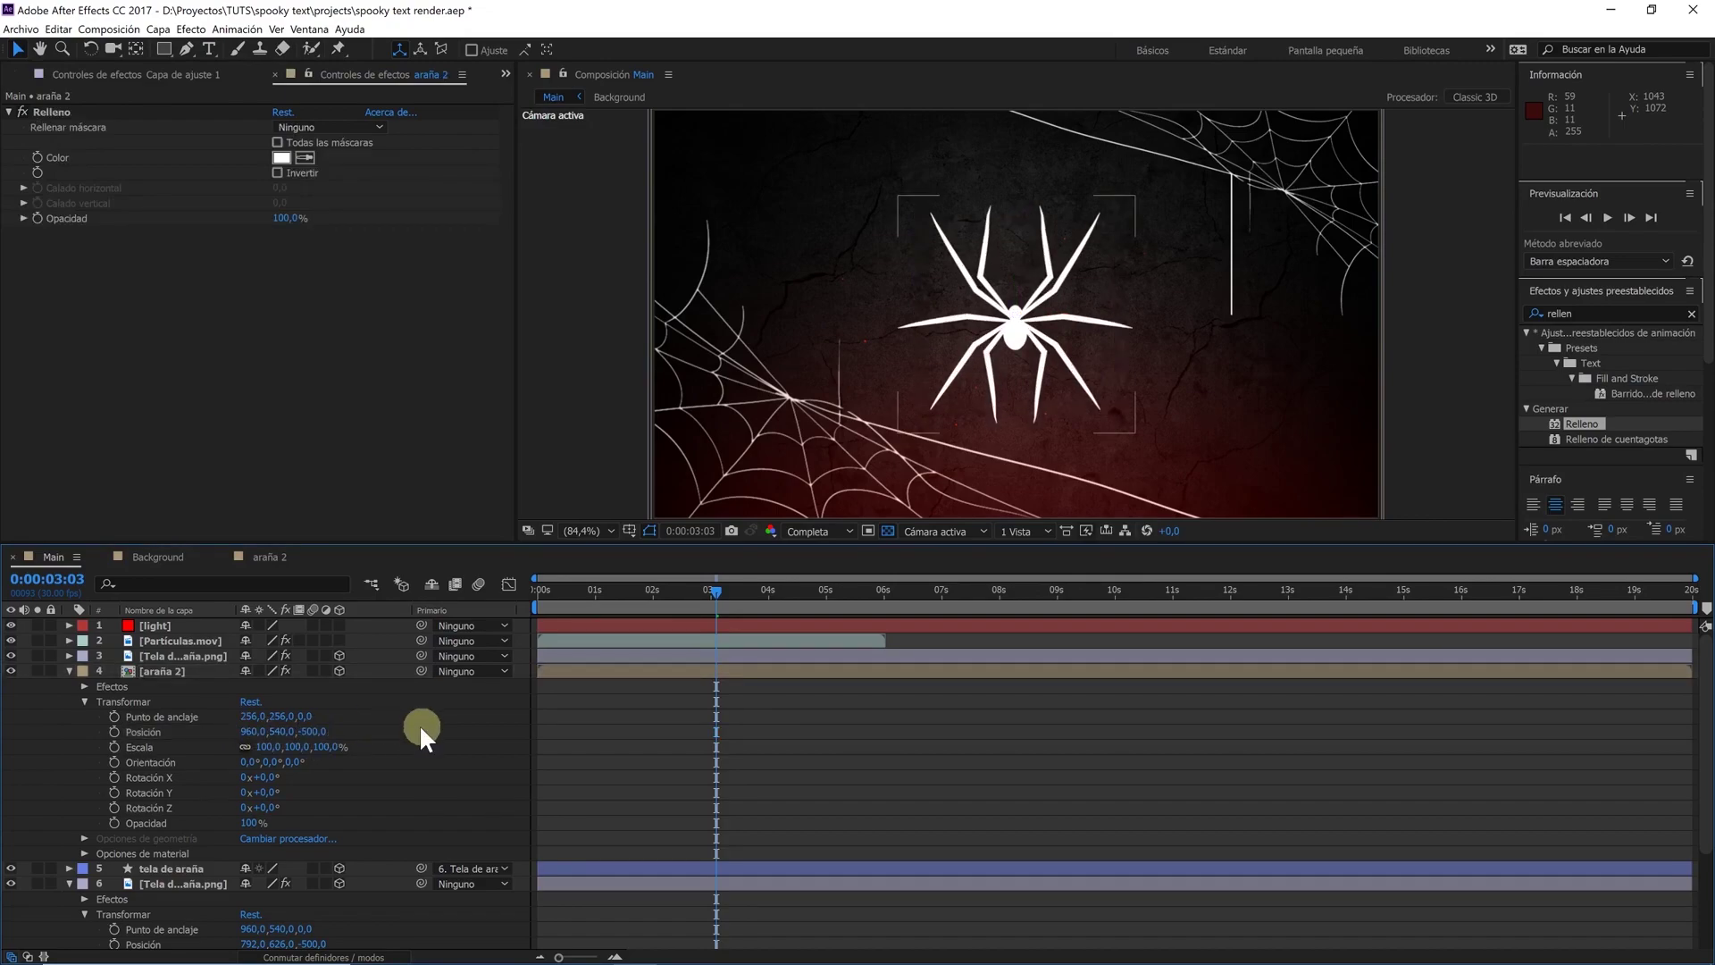
left_click_drag(264, 809, 305, 807)
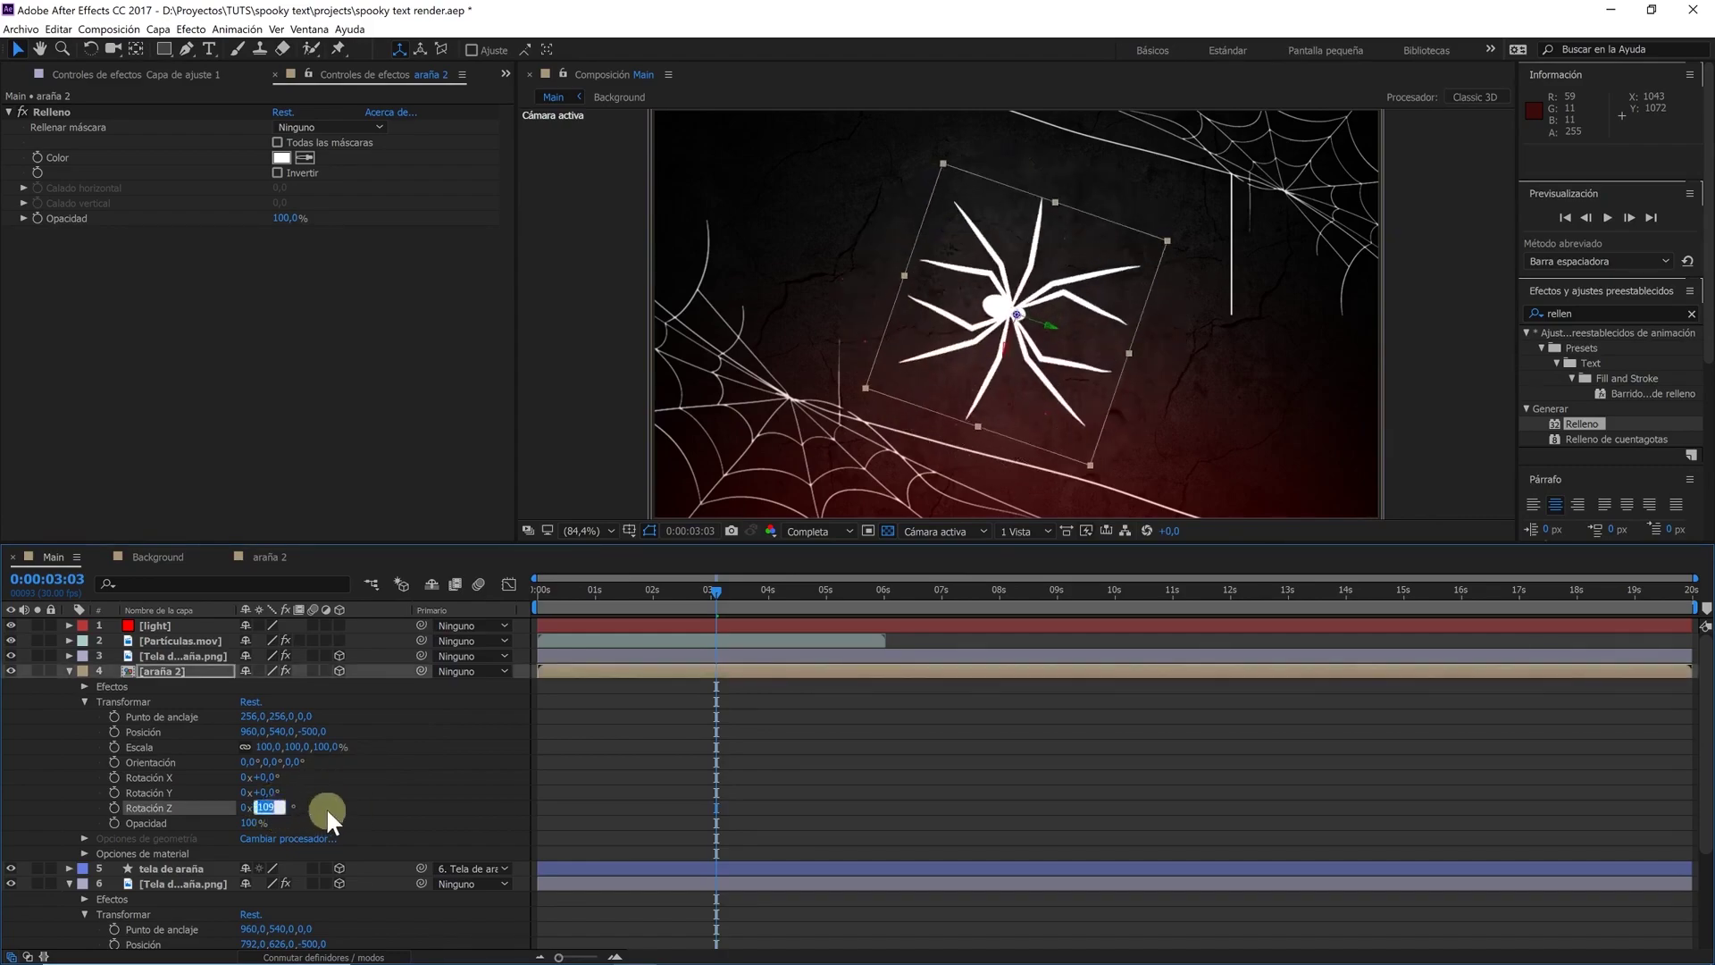
type("1")
left_click(379, 807)
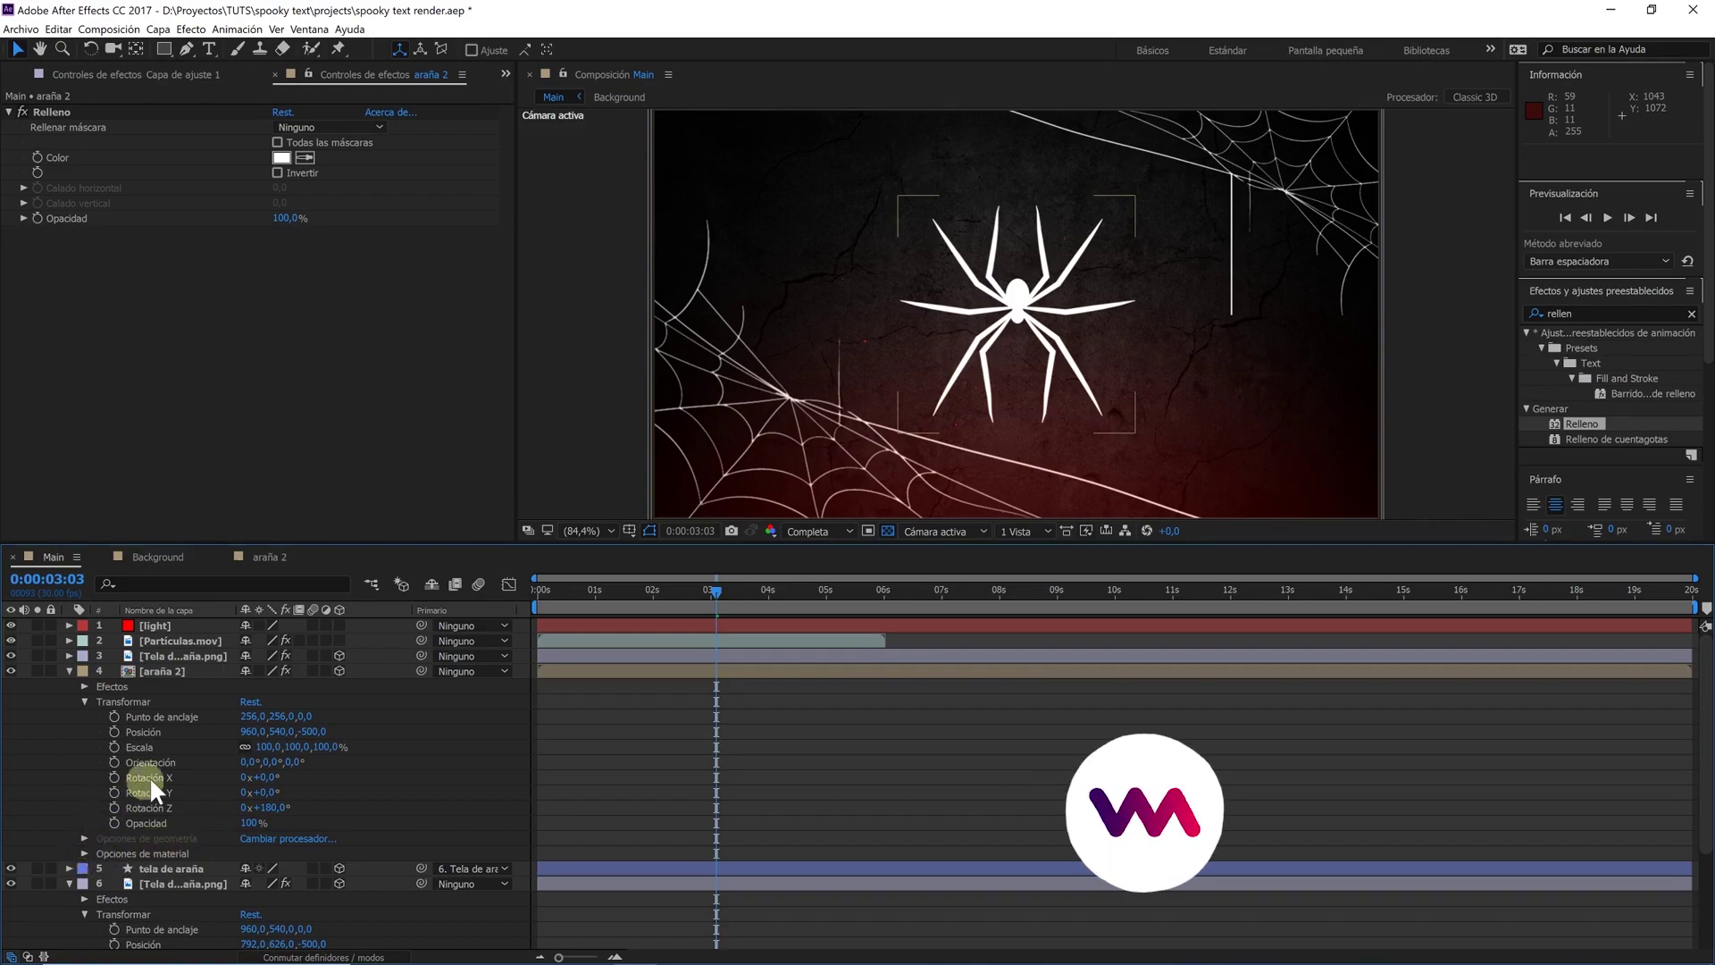
Scale the araña 2 spider down to 40%
left_click_drag(325, 745, 259, 730)
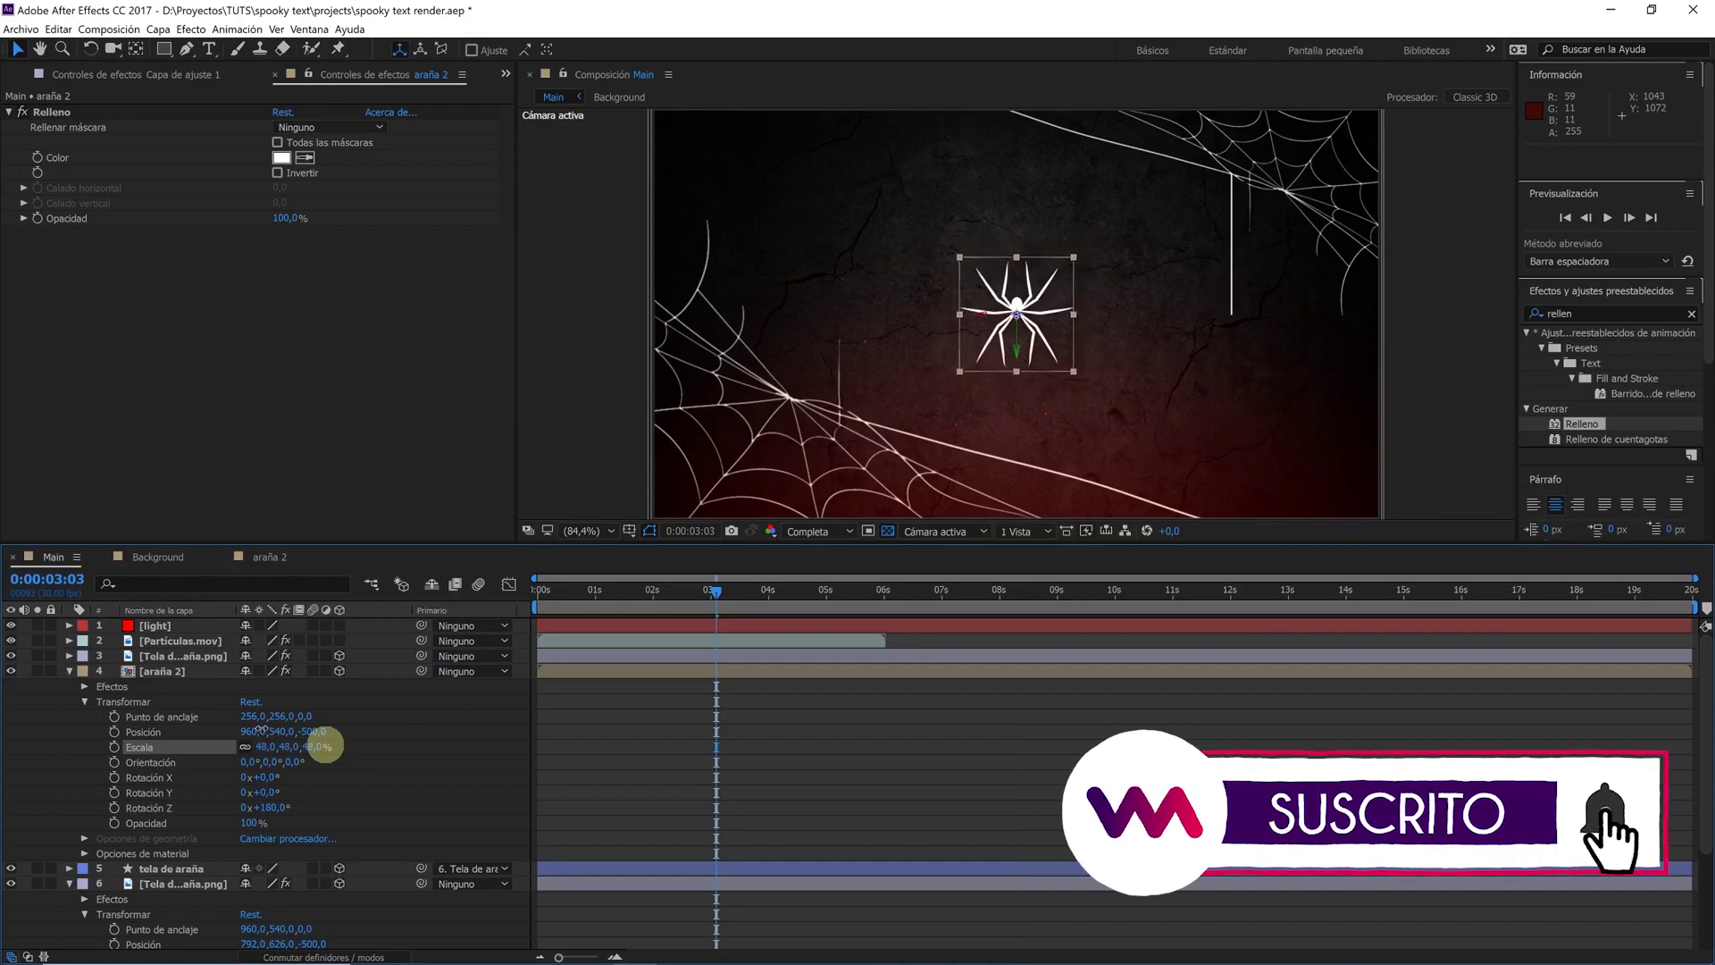
left_click(312, 746)
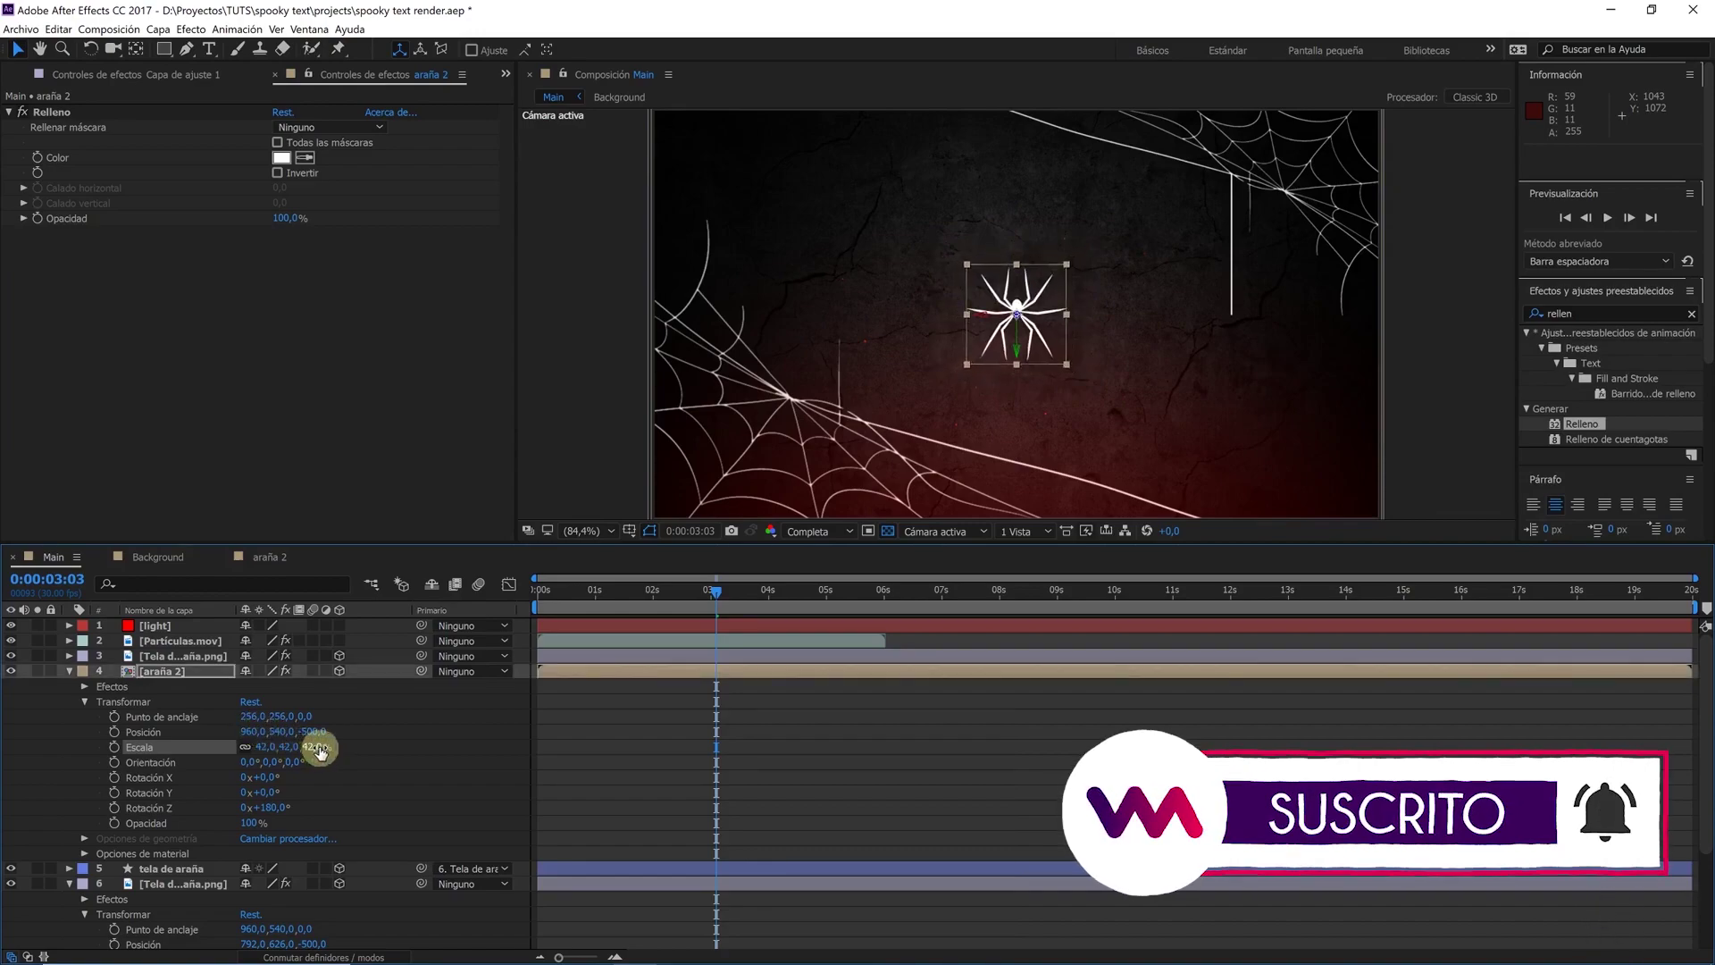
type("40")
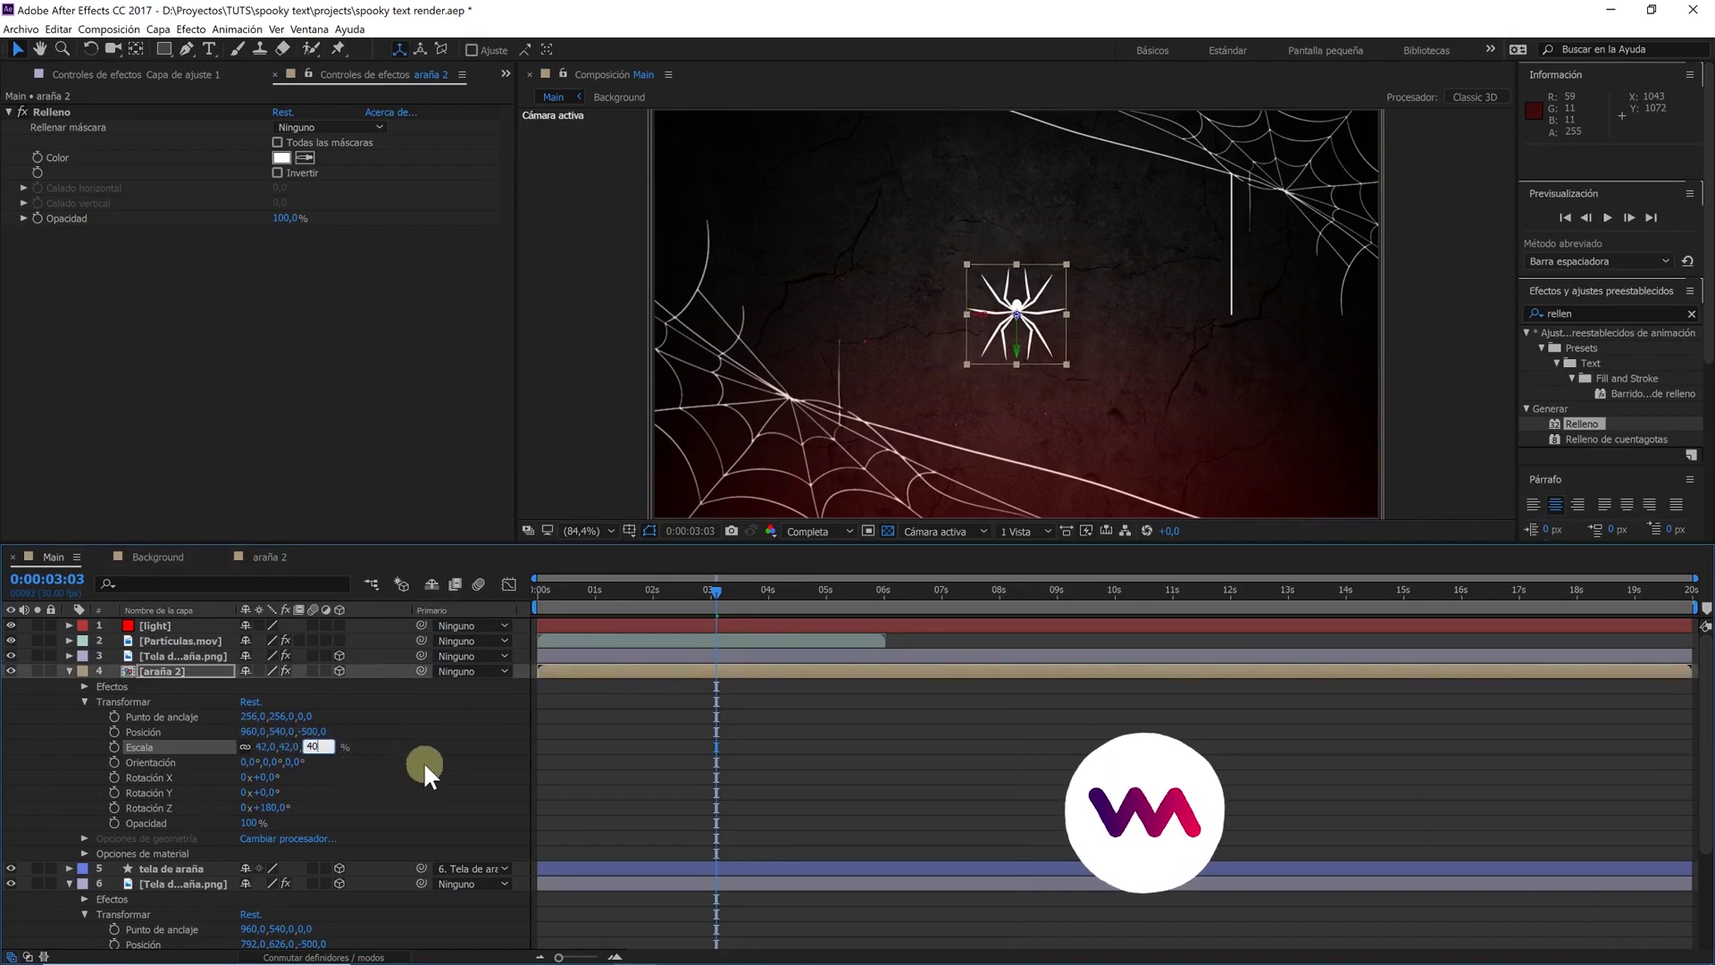
left_click(423, 761)
Zoom in and move the spider right, under the upper-right web thread
key("slash")
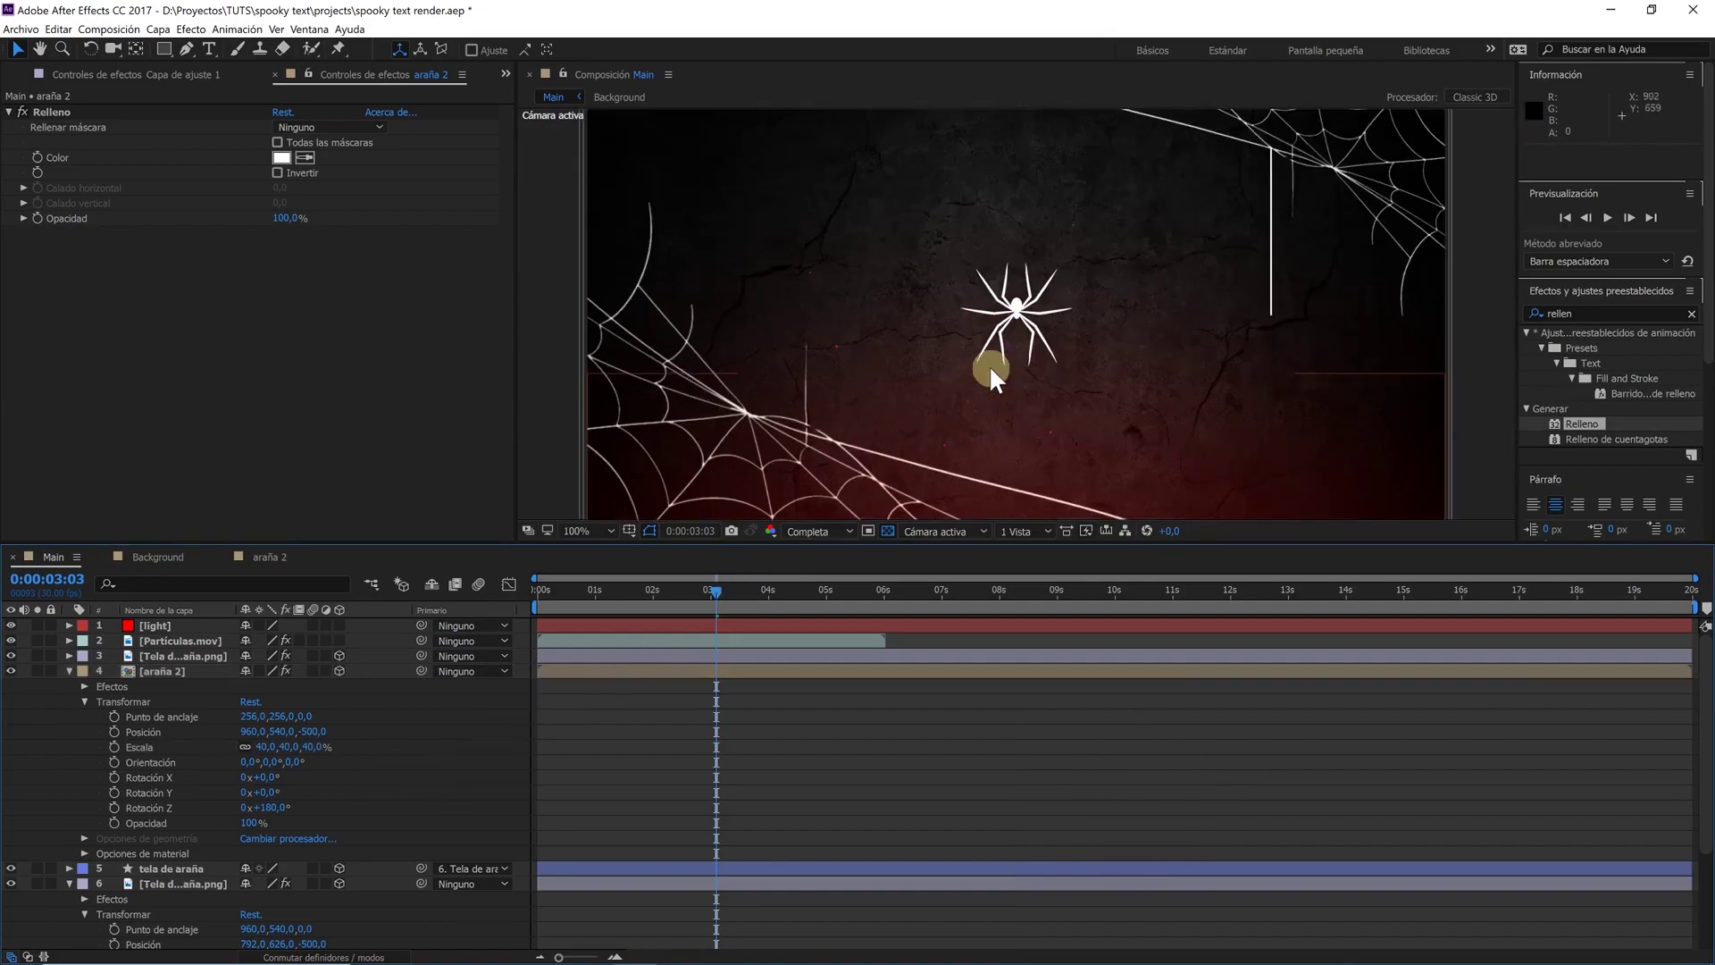
left_click(196, 671)
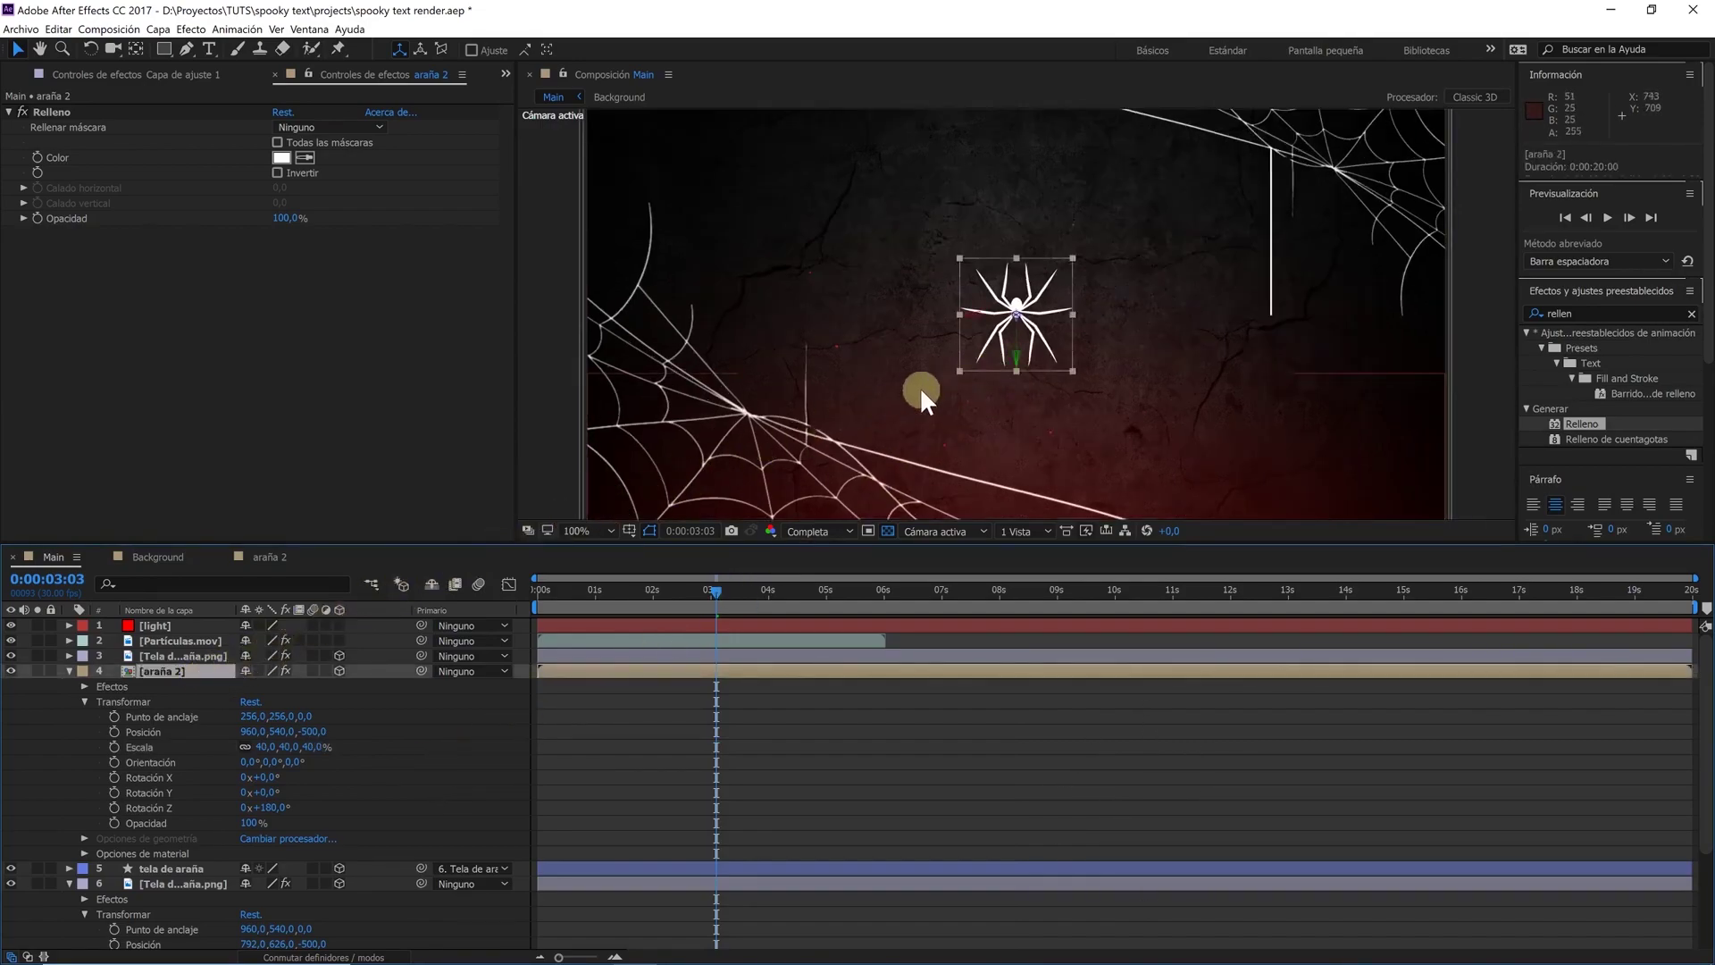
key("period")
left_click_drag(1152, 335, 868, 374)
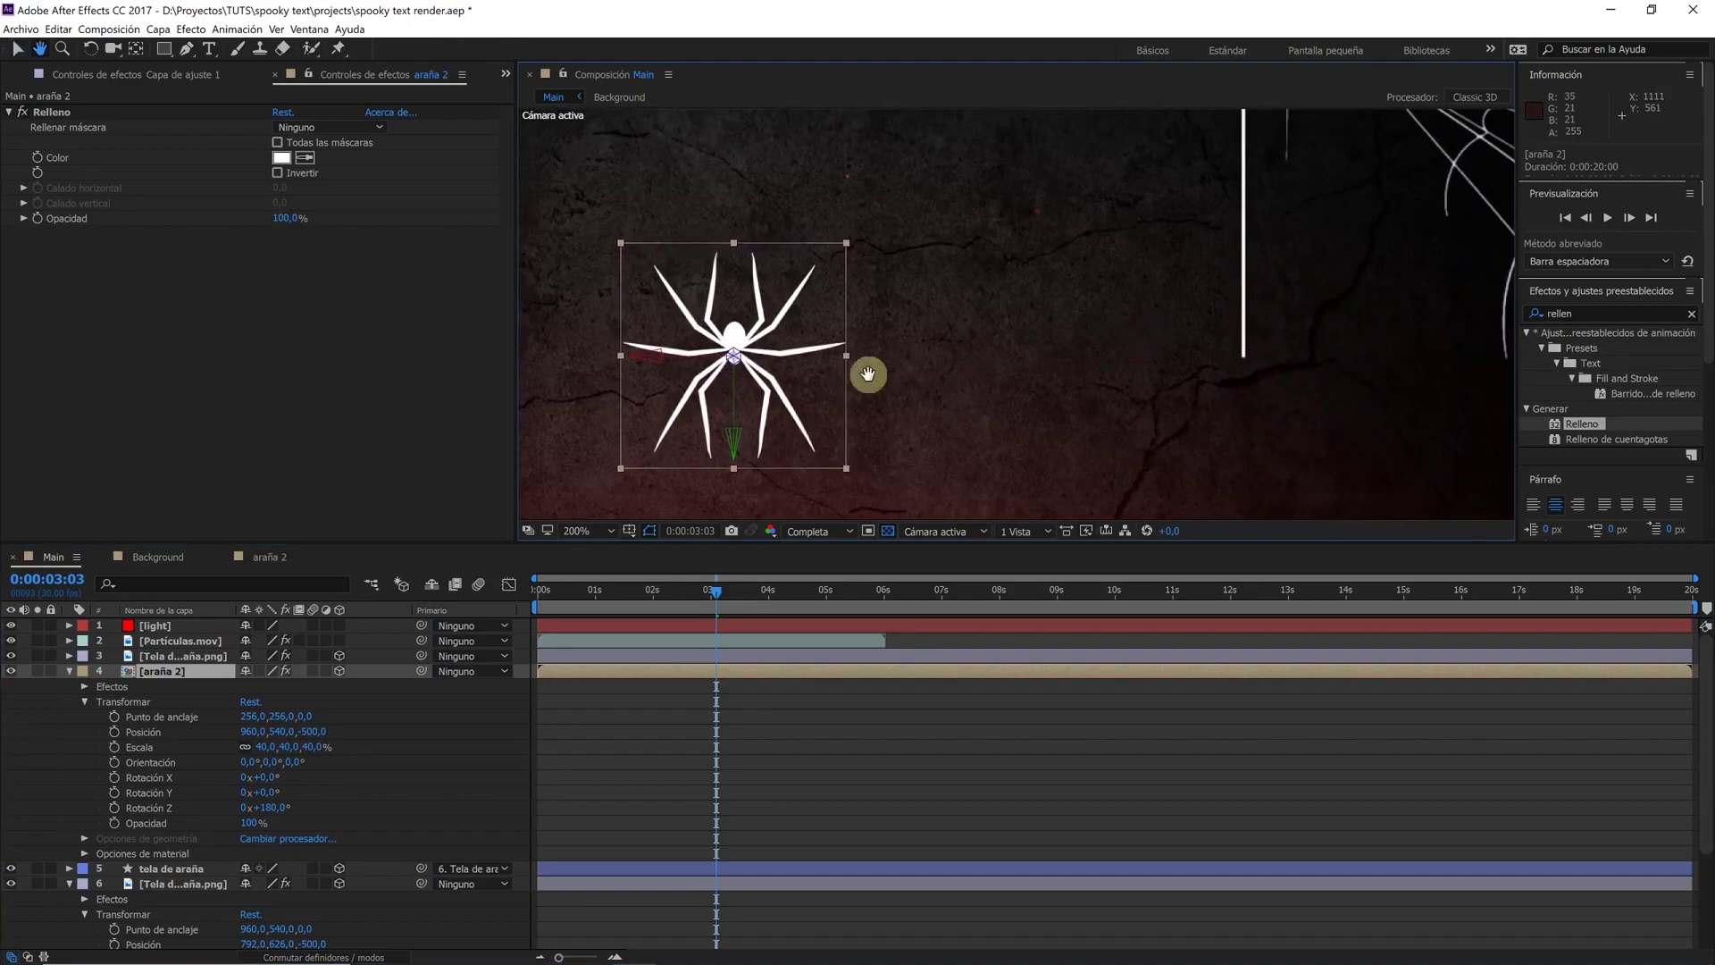
key("v")
left_click(17, 47)
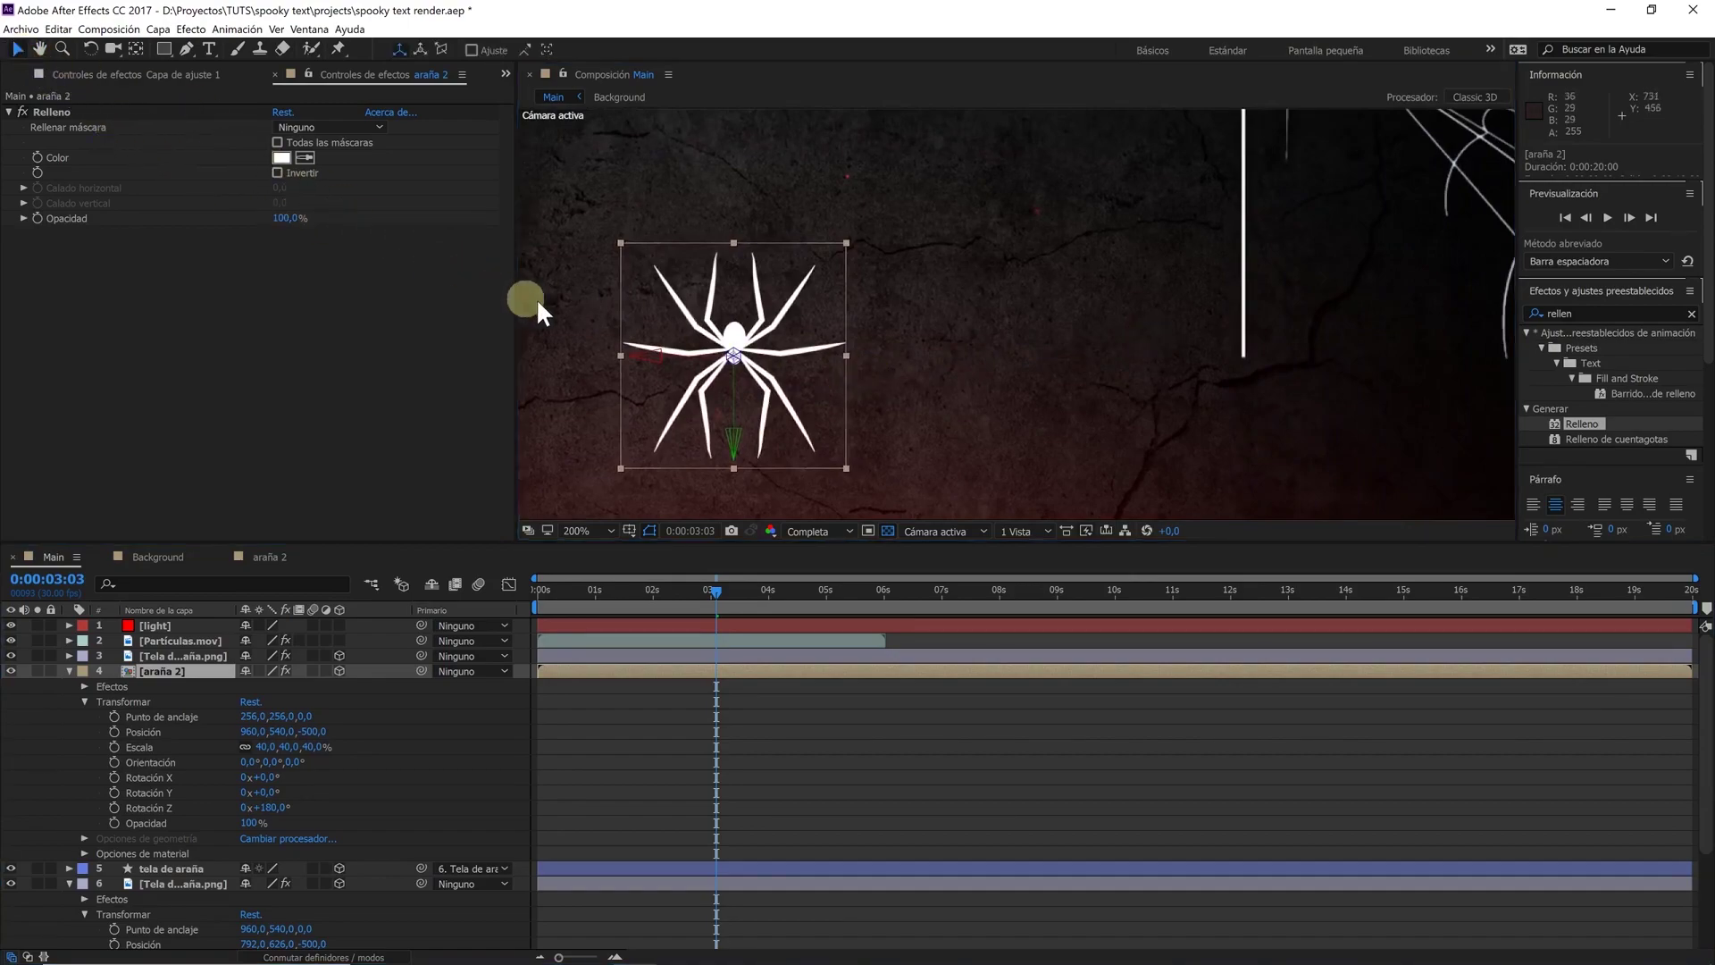
left_click_drag(653, 355, 1067, 365)
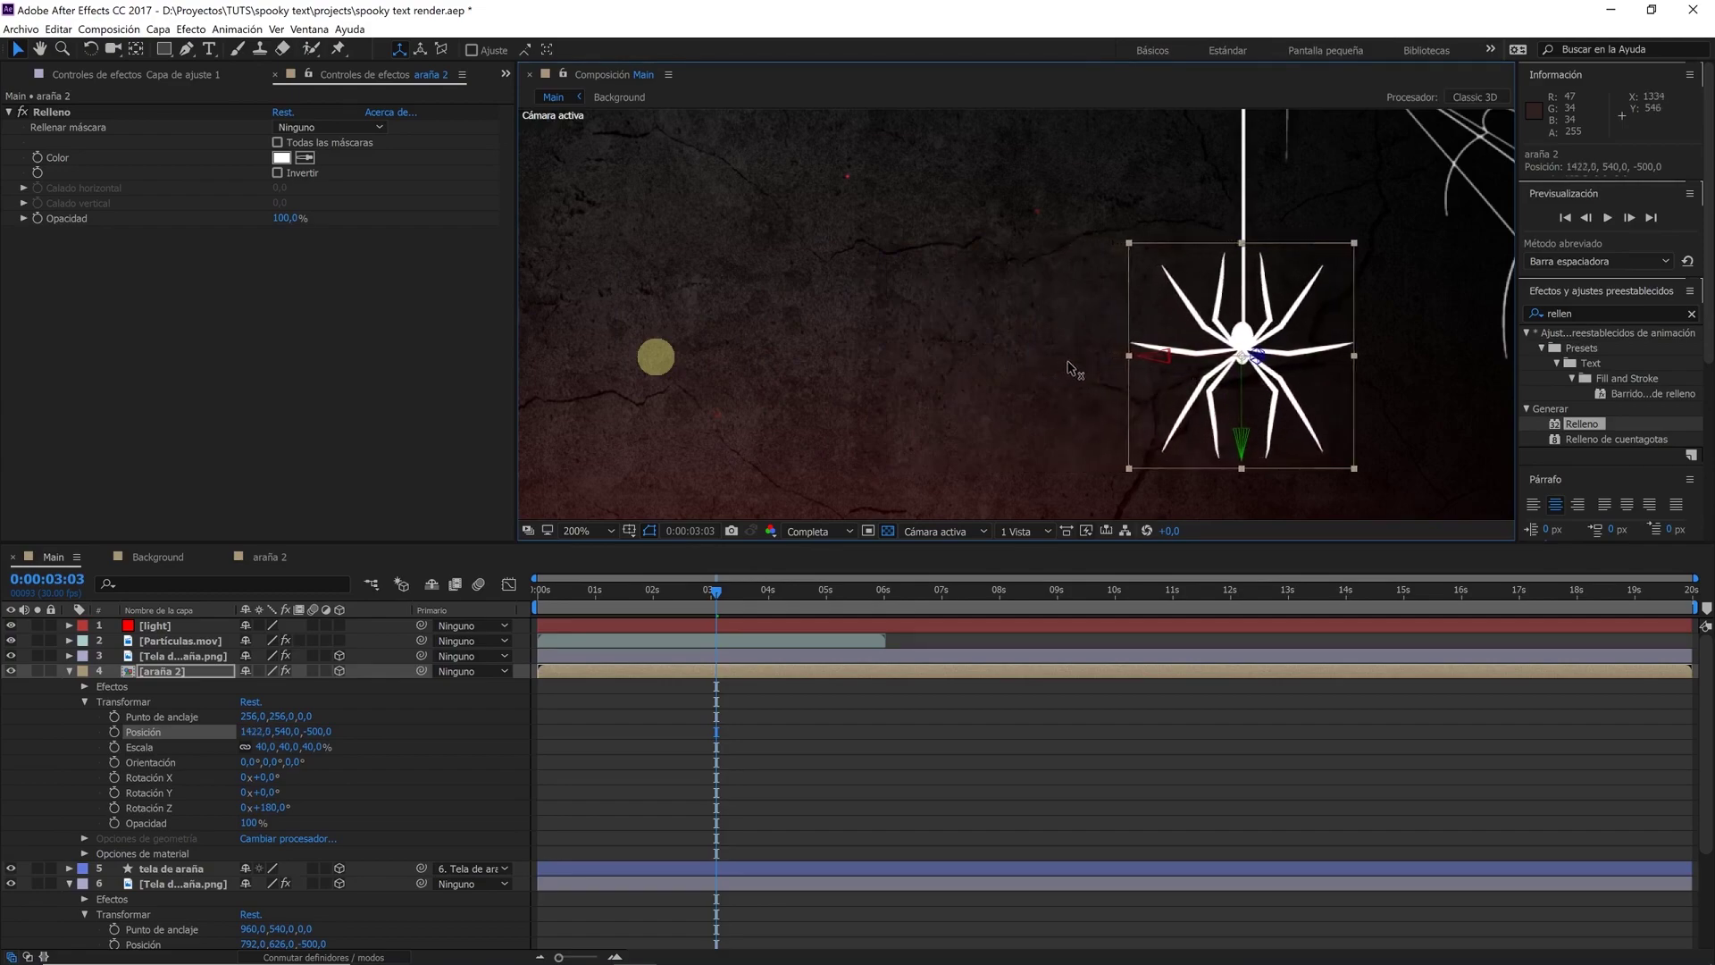
left_click(1072, 364)
left_click(1208, 433)
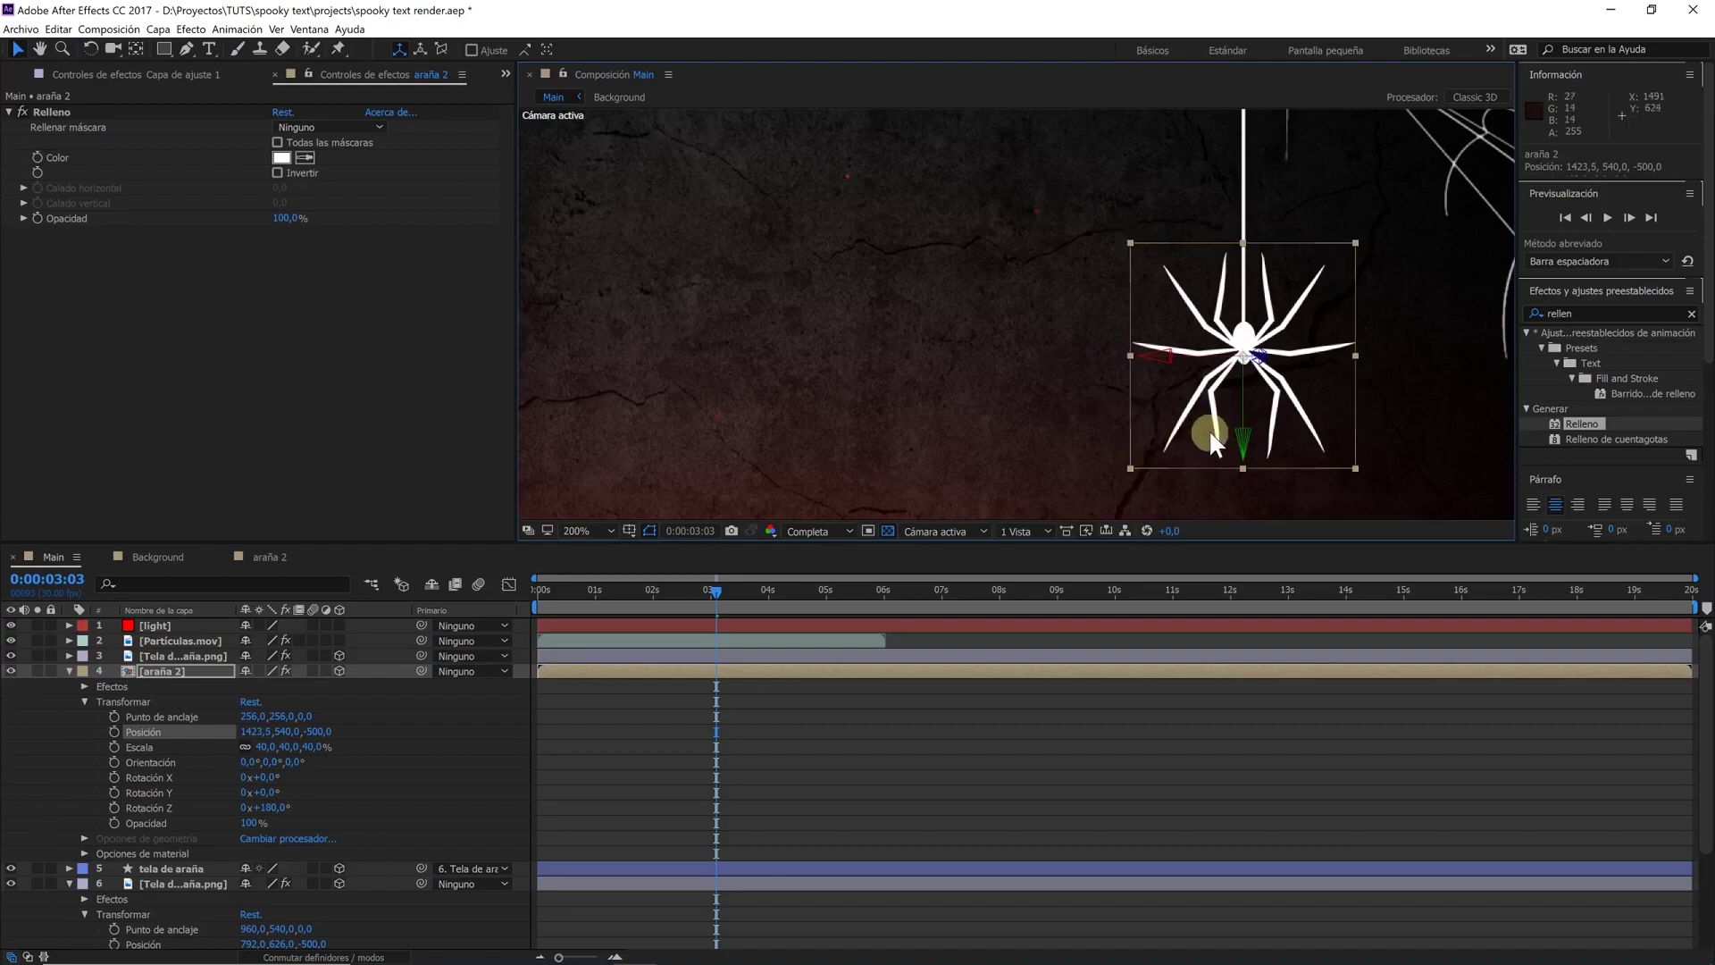
left_click_drag(1240, 439, 1243, 445)
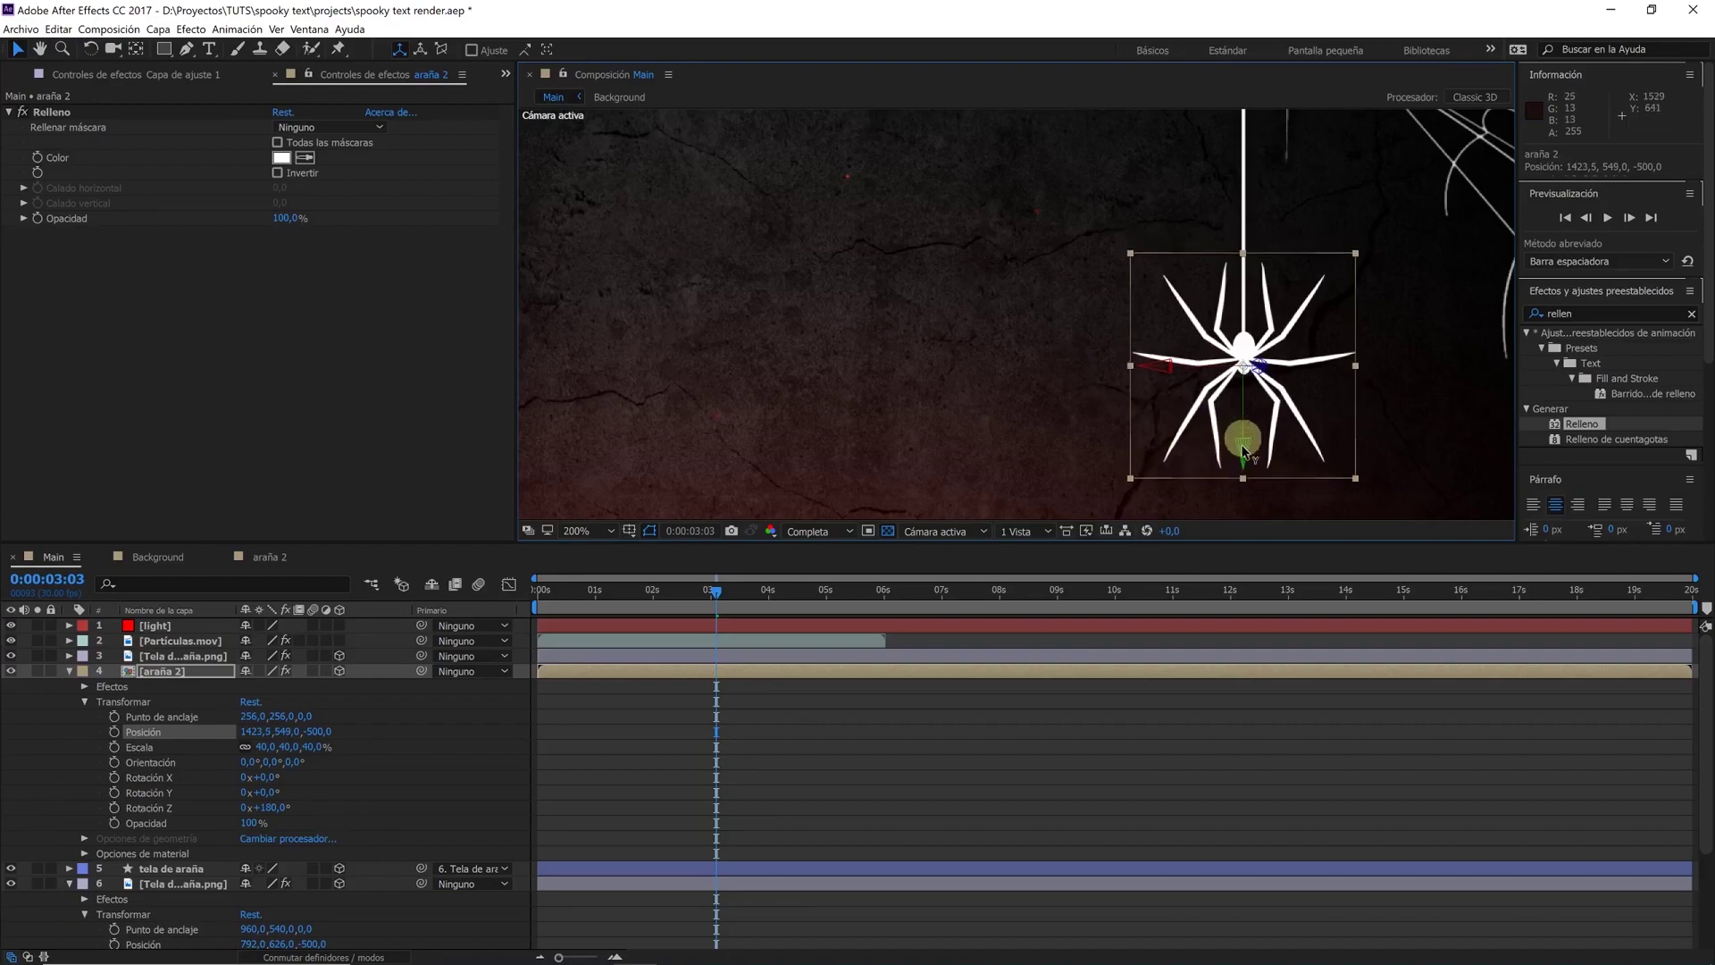
Shrink the spider to 27.6% and raise it to the thread end at 1423.5, 381.0, -500
key("comma")
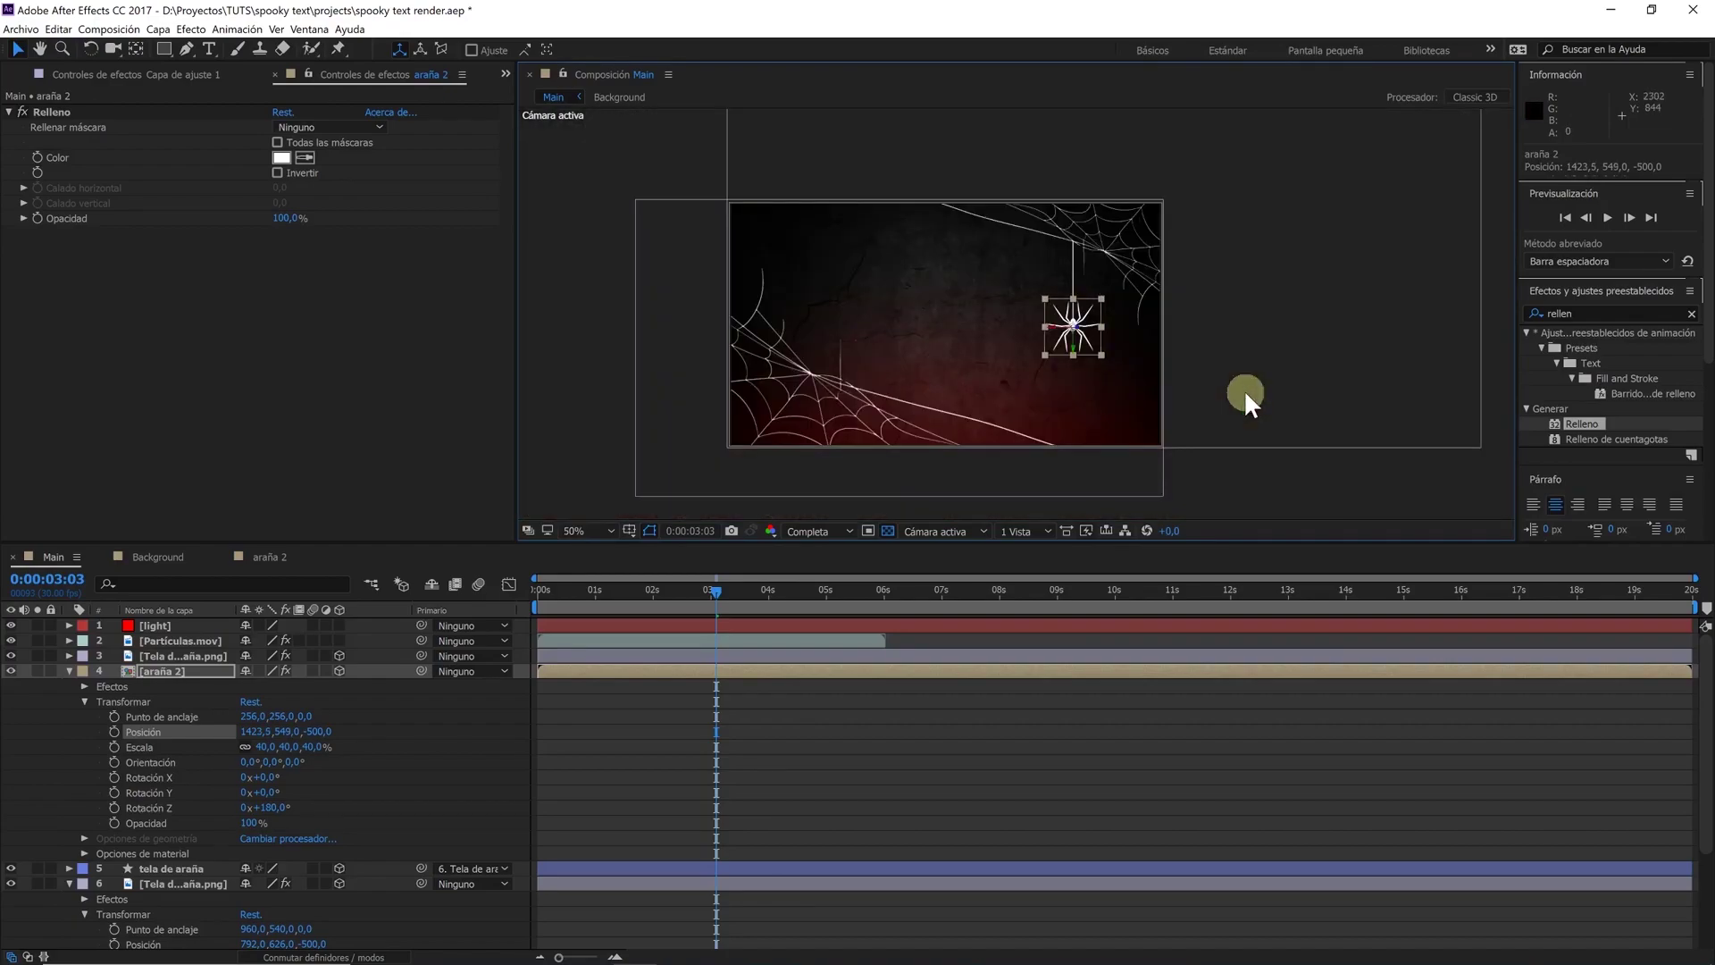
key("comma")
key("comma")
key("comma")
key("period")
key("period")
key("period")
left_click_drag(1194, 392, 1170, 386)
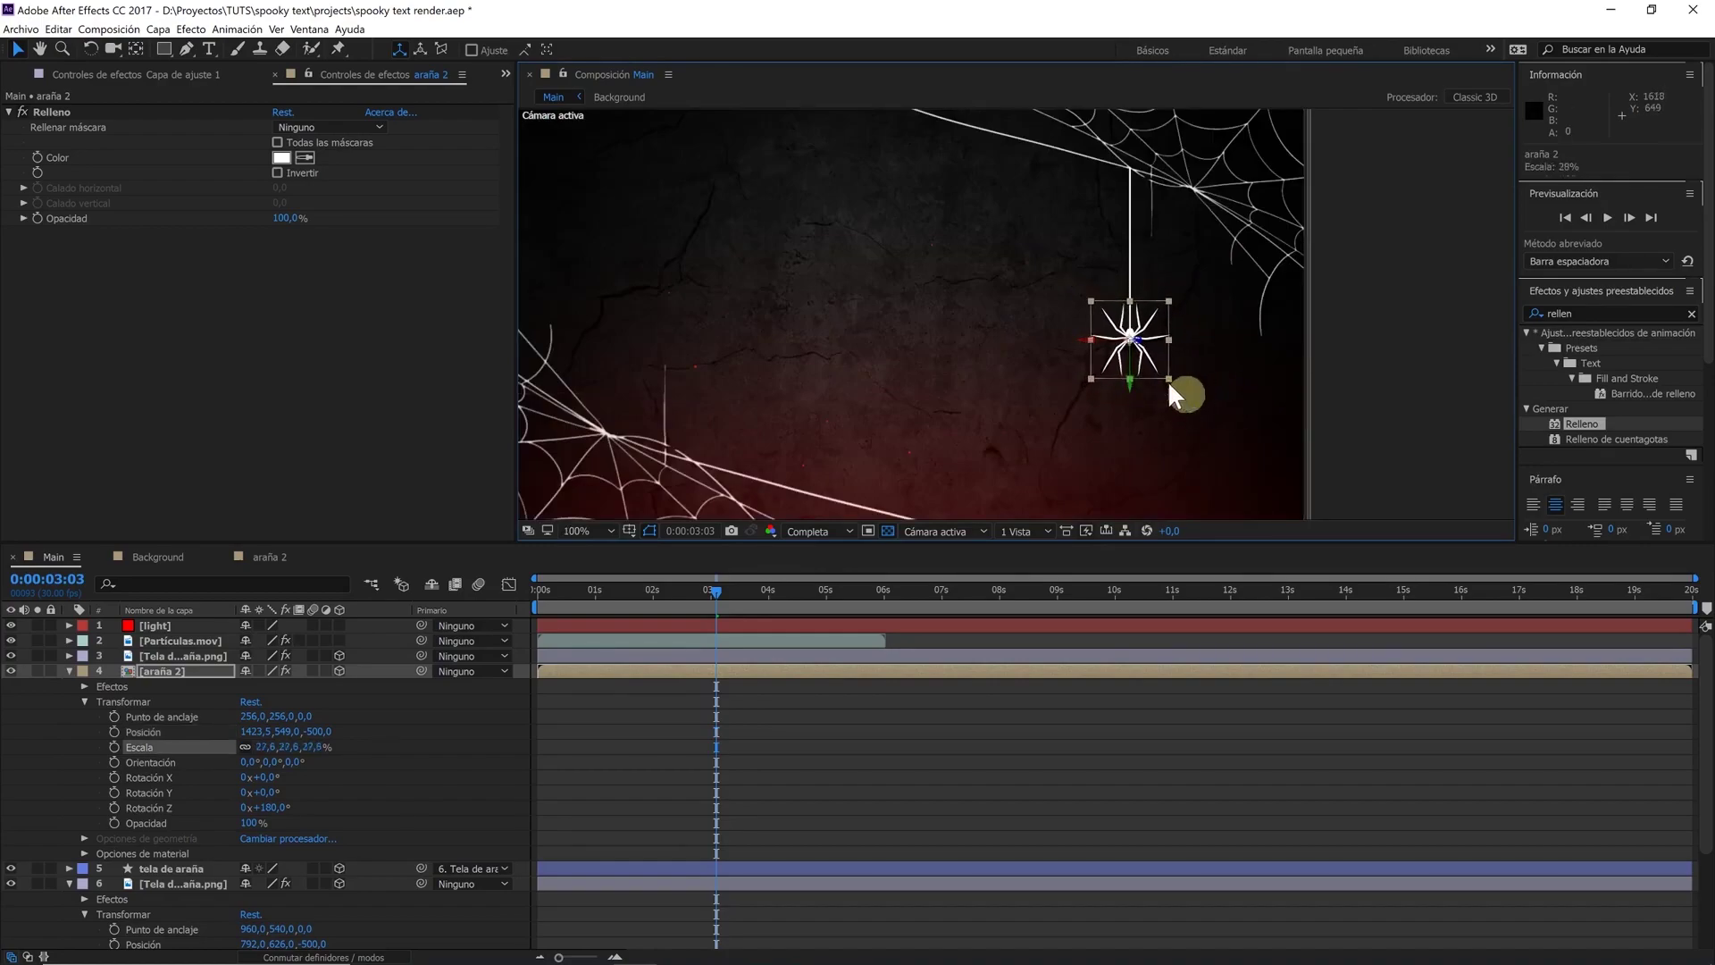
left_click(180, 668)
left_click_drag(630, 598, 536, 598)
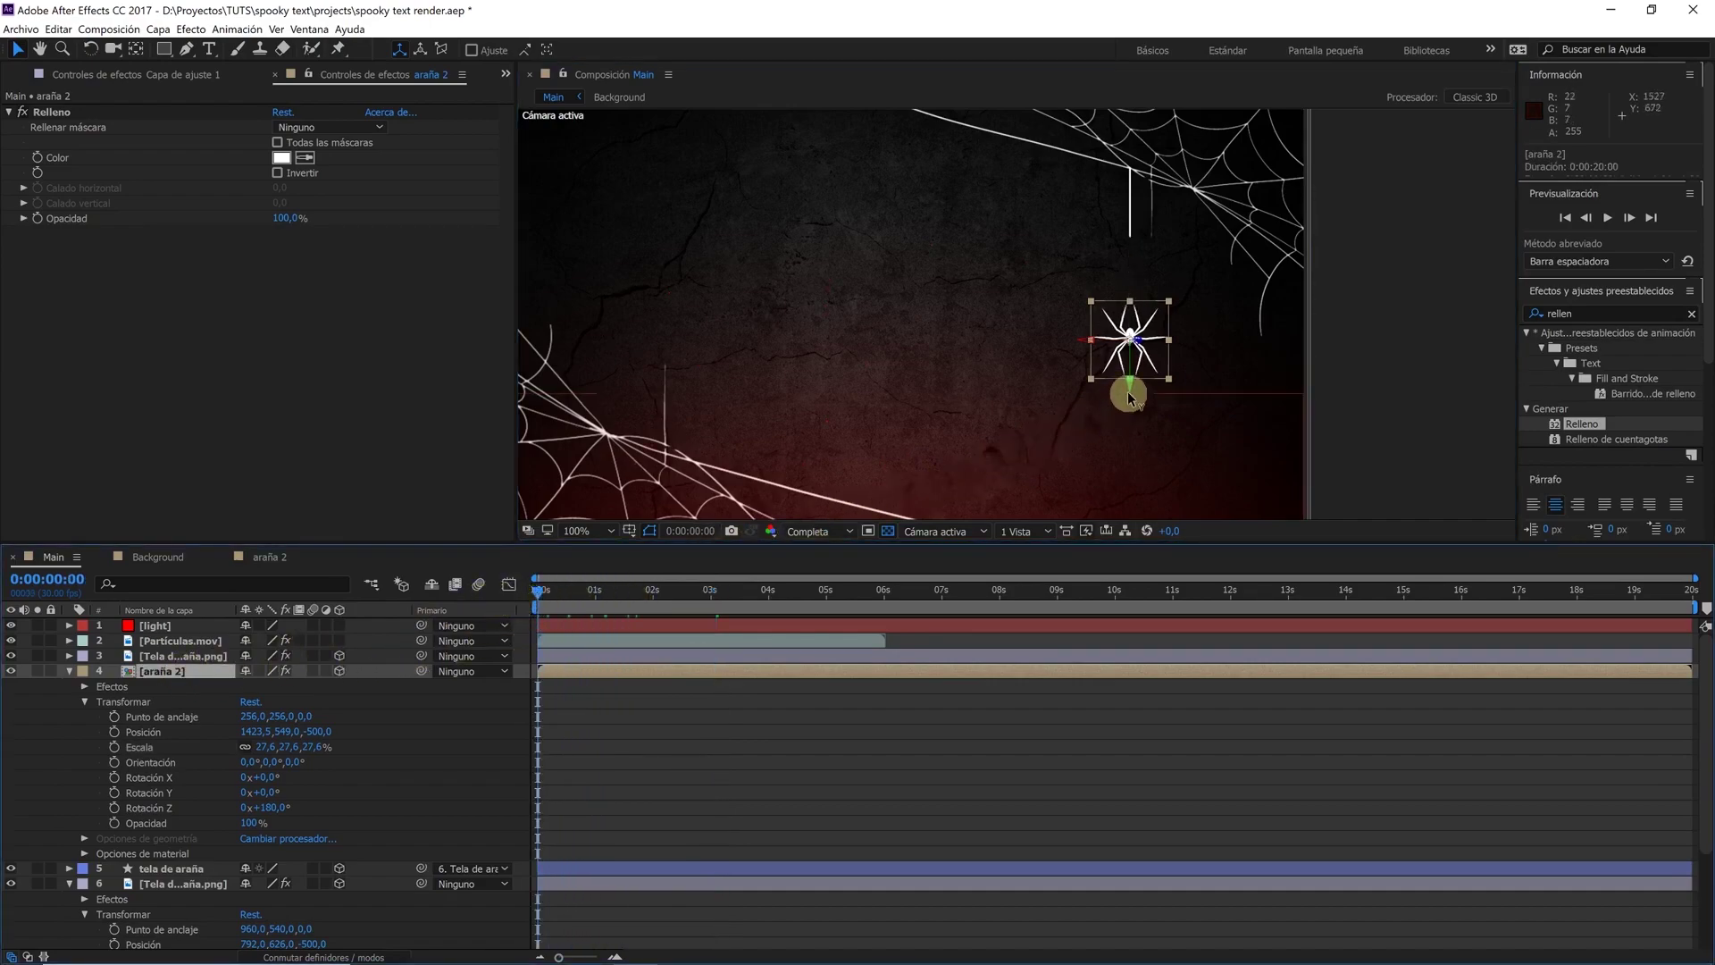
left_click_drag(1129, 398, 1176, 320)
scroll(1193, 259, "up", 1)
left_click_drag(1197, 259, 1122, 368)
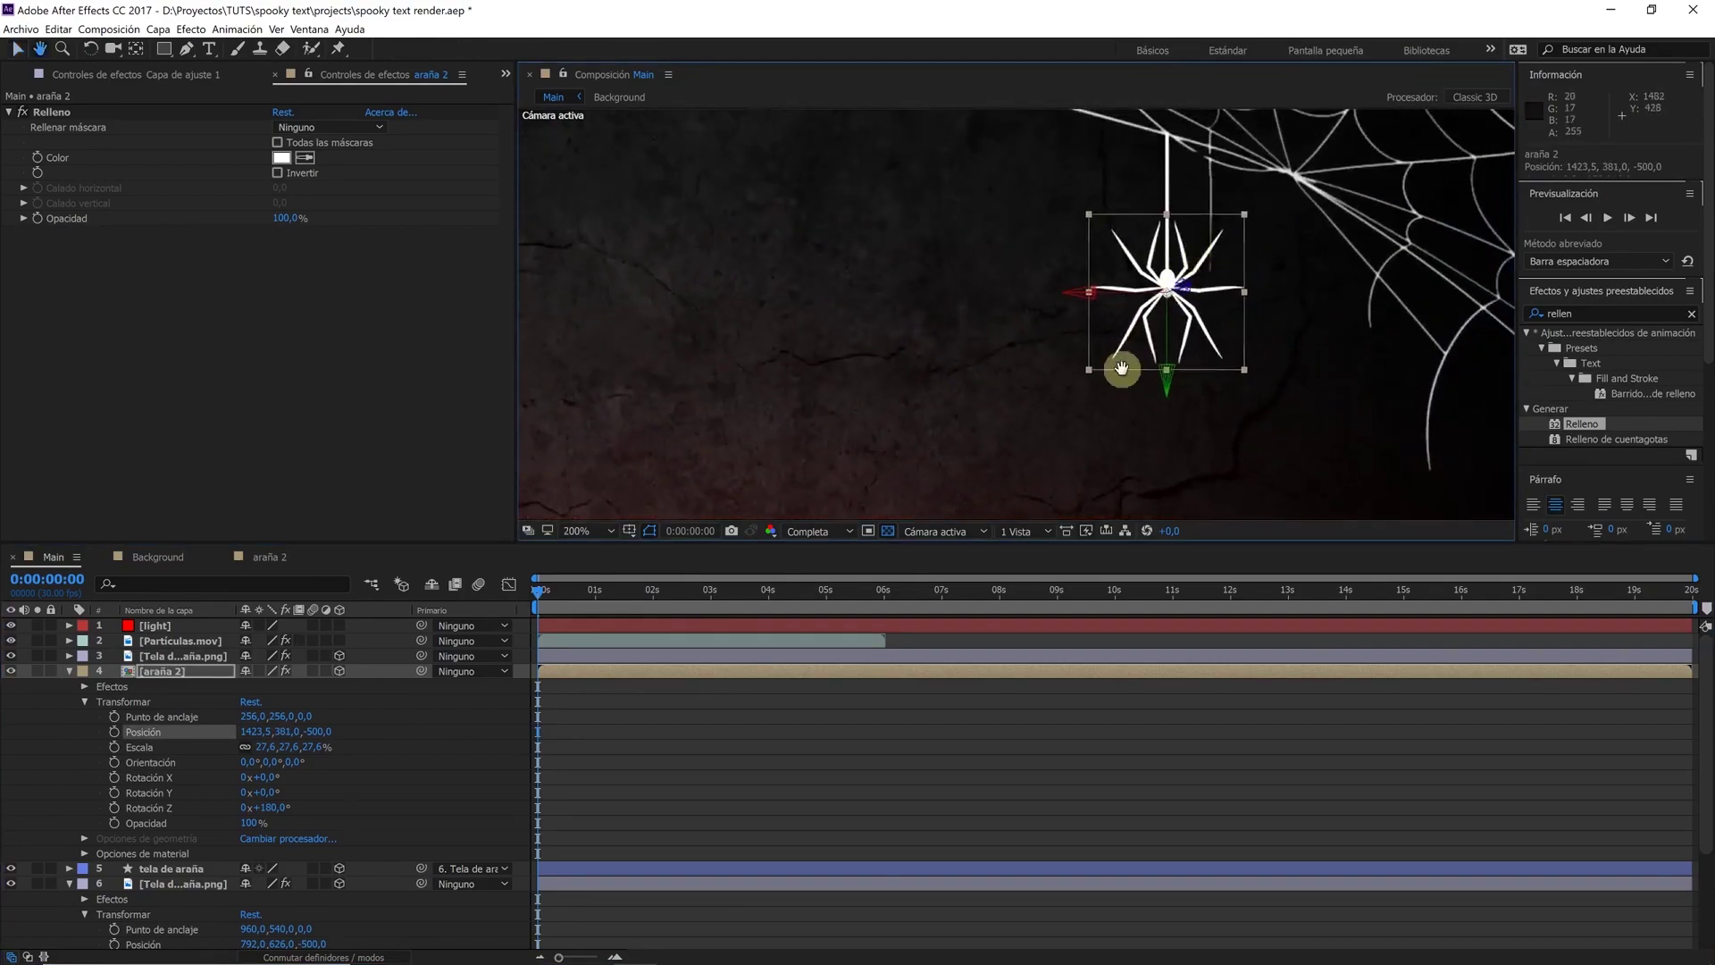
scroll(1120, 366, "down", 2)
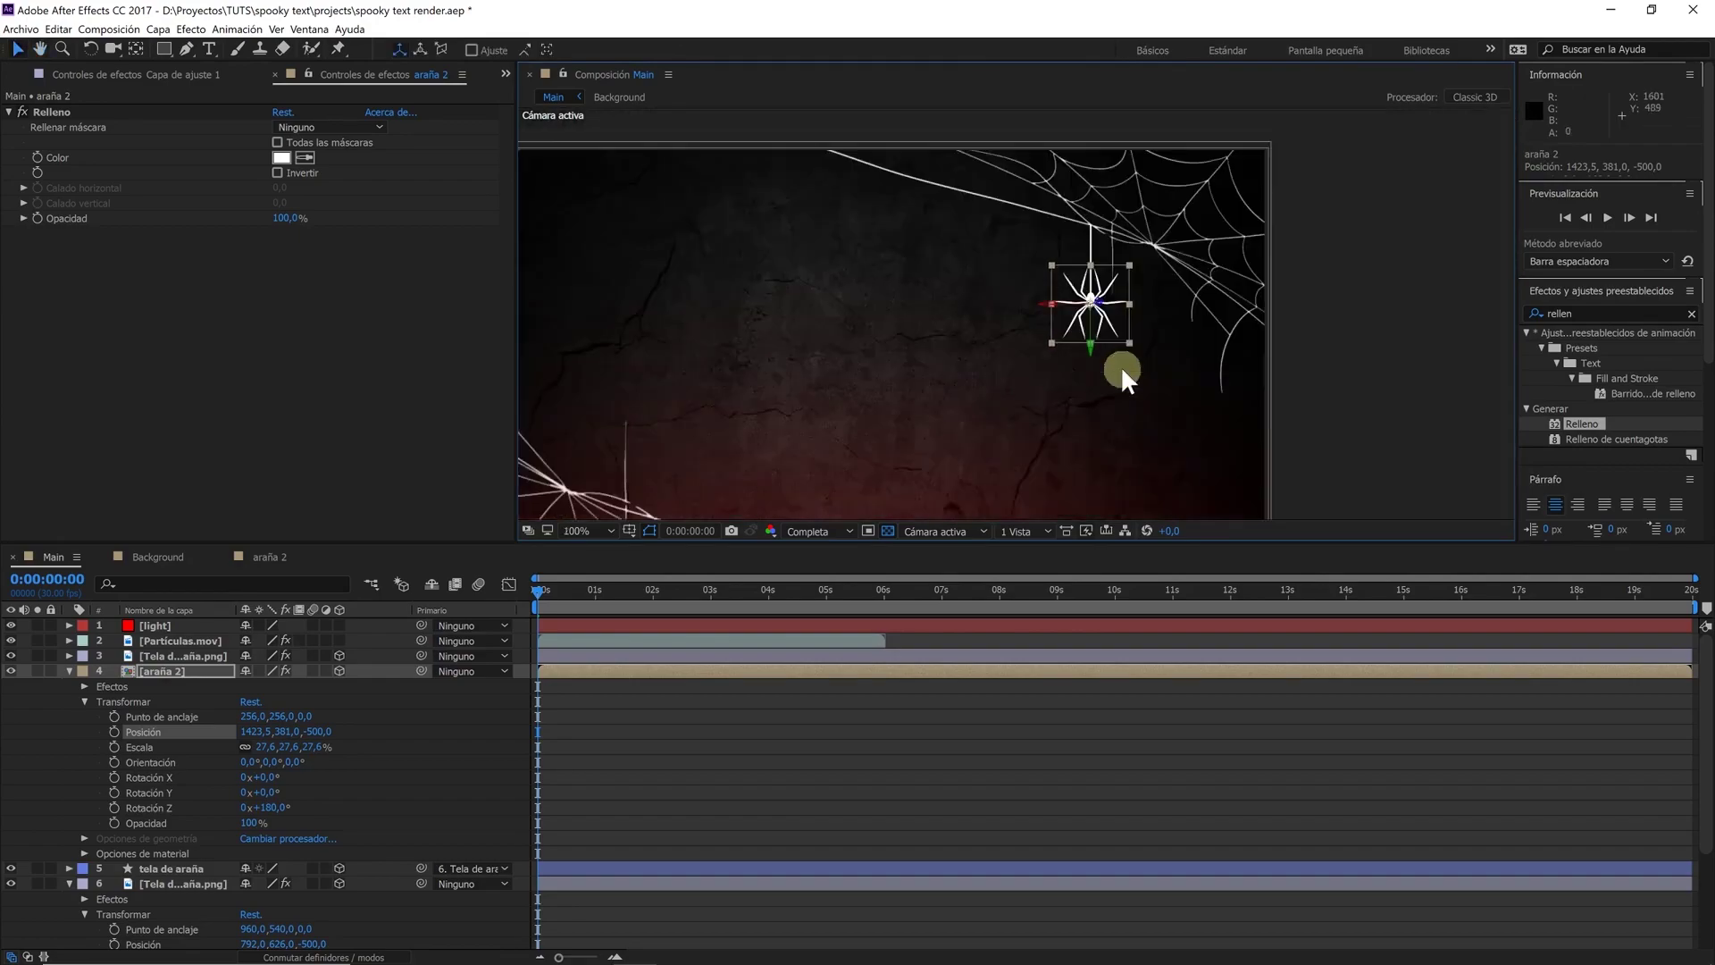
Set a spider Position keyframe at 0s and move the current time to 6 seconds
left_click(338, 657)
left_click(148, 725)
left_click(115, 731)
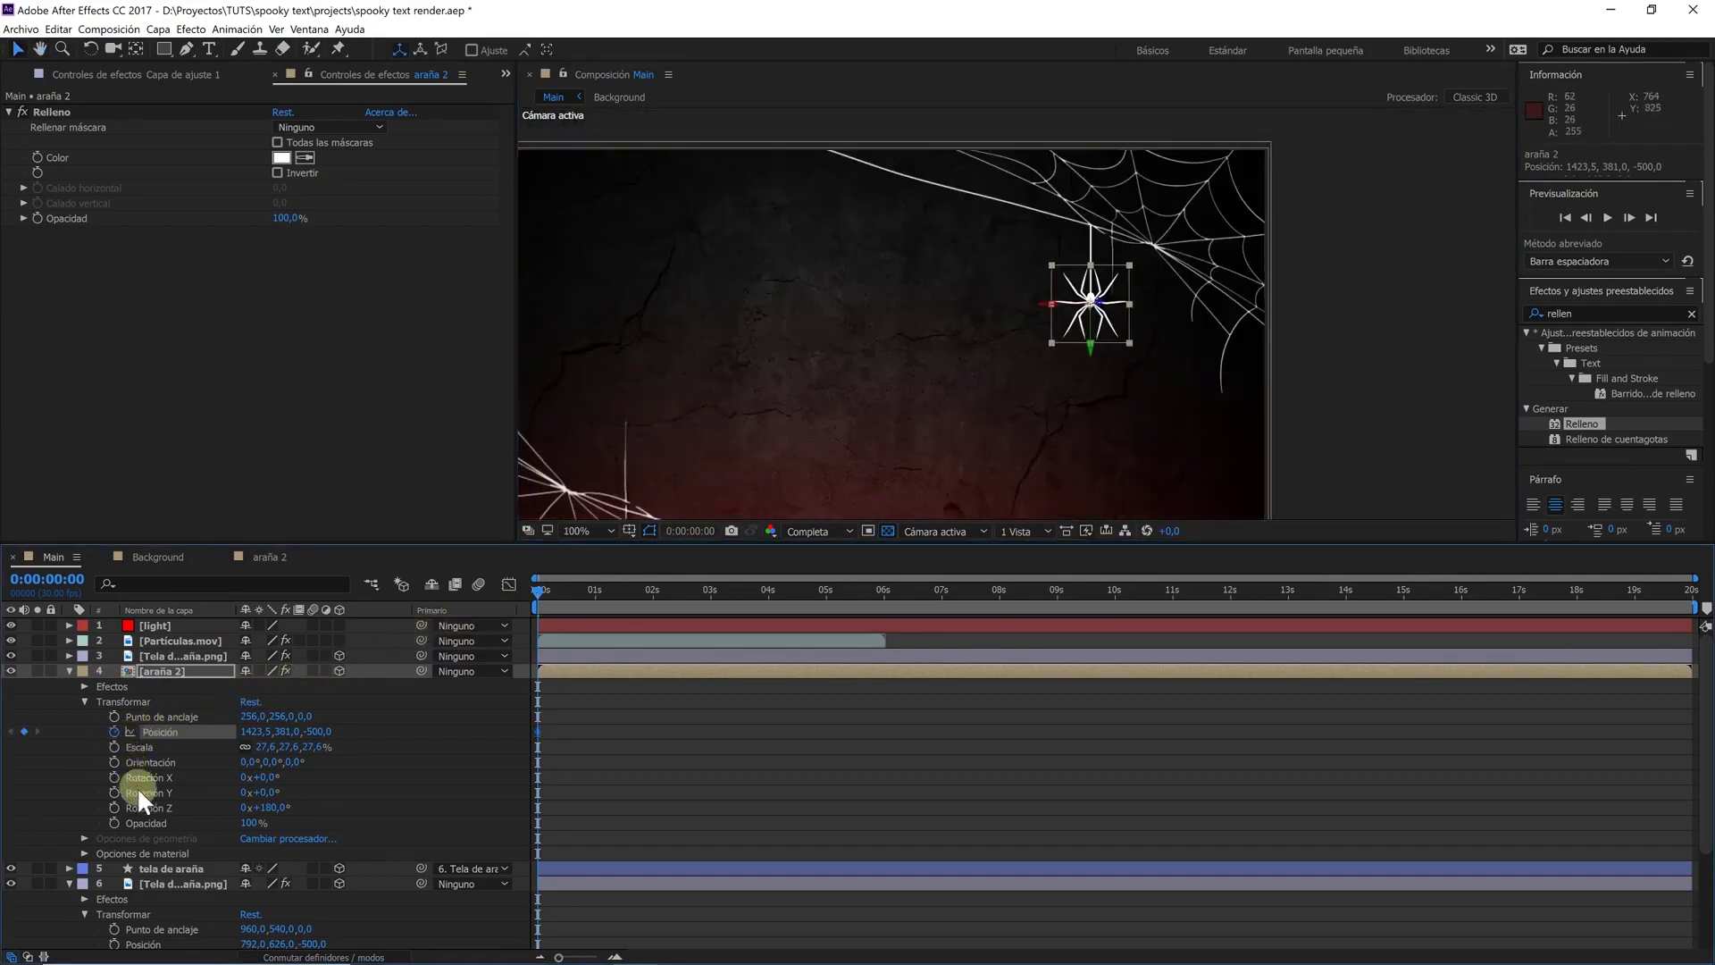
left_click(166, 865)
key("u")
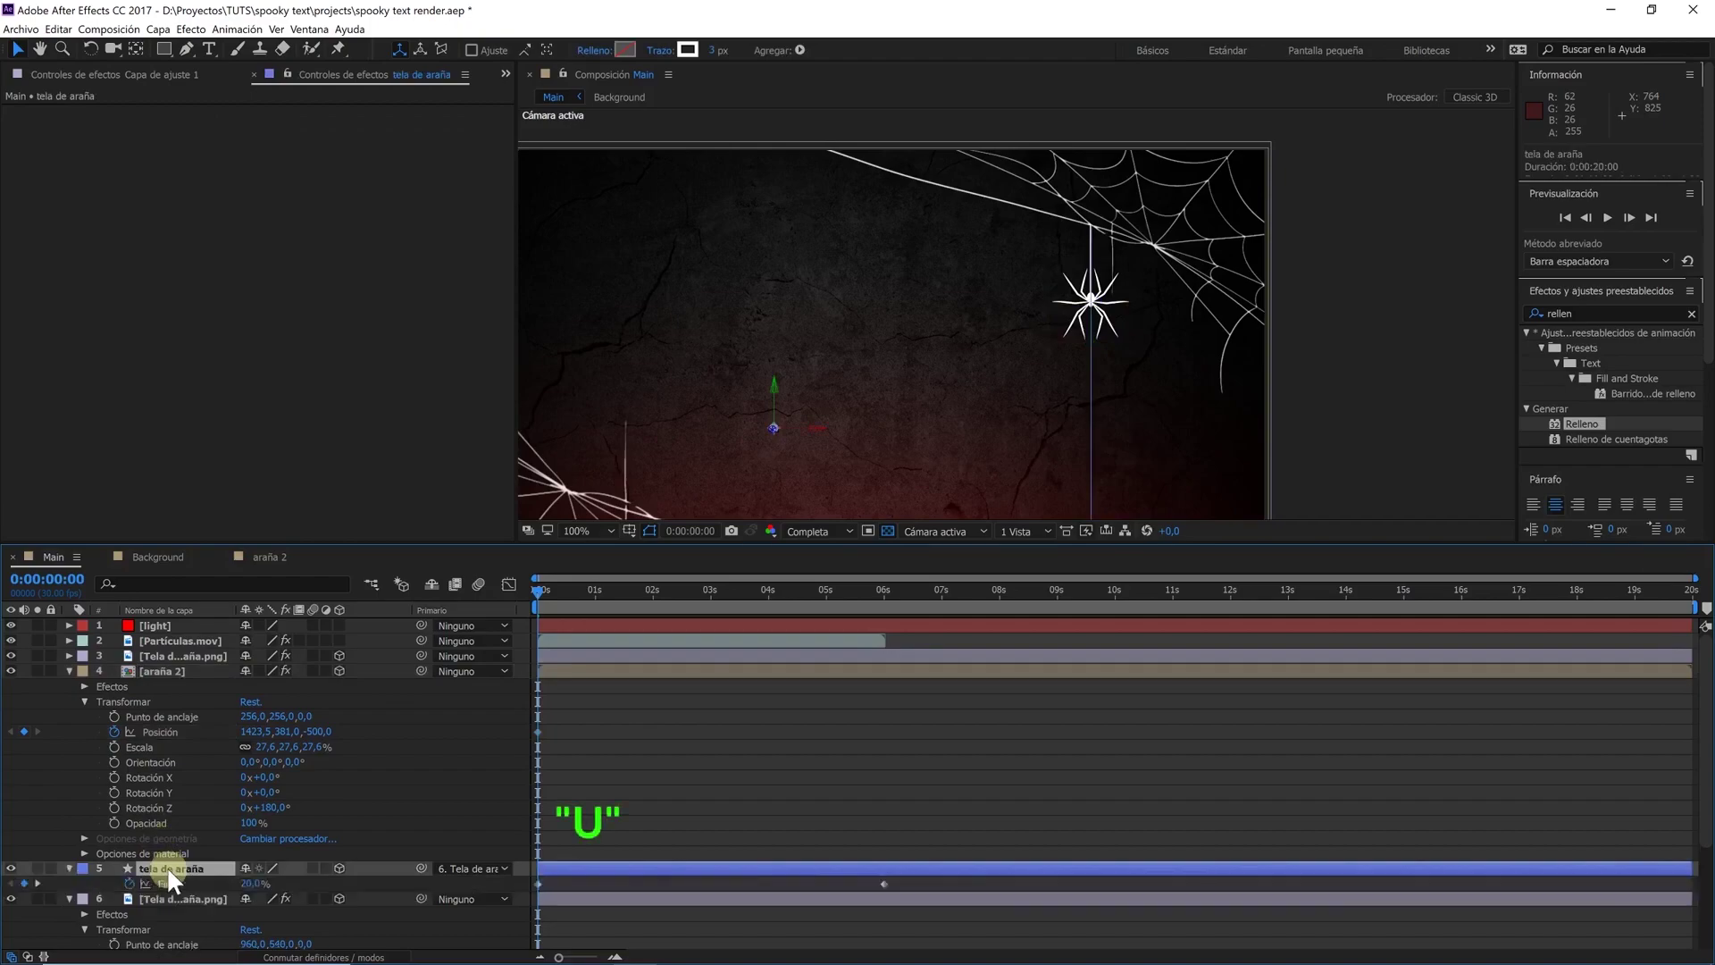
left_click_drag(688, 597, 872, 600)
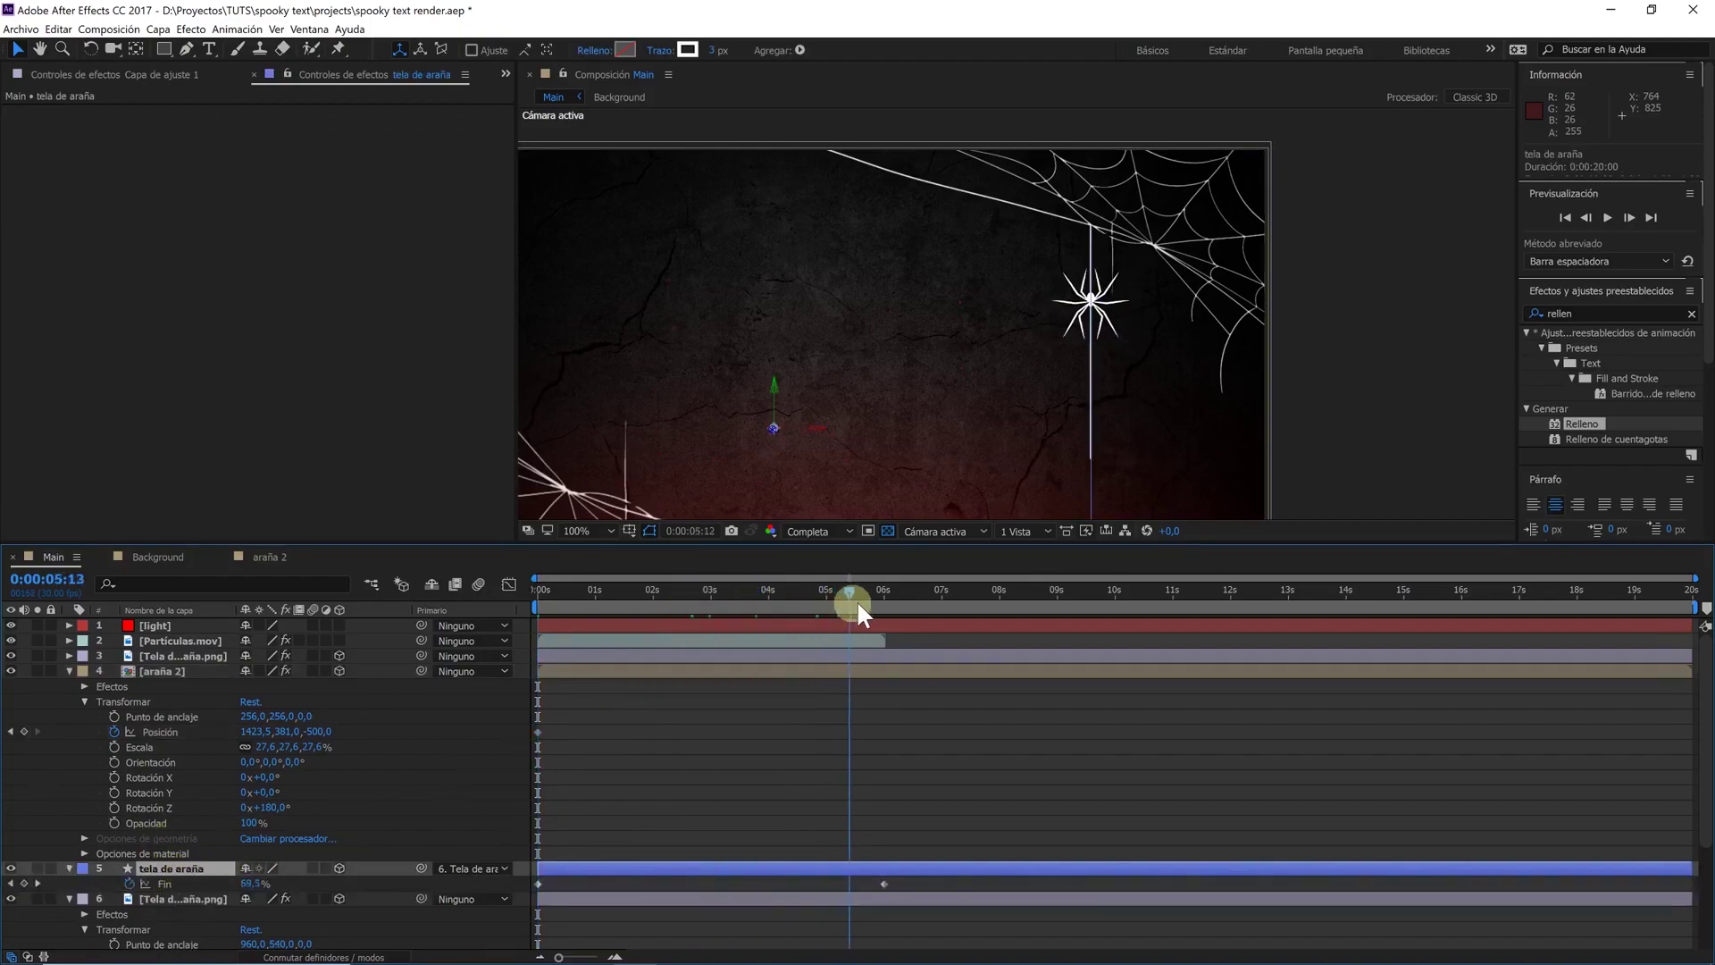
Lower the spider to the thread tip at 6s, position 1423.5, 722.5, -500
left_click_drag(1058, 416, 984, 329)
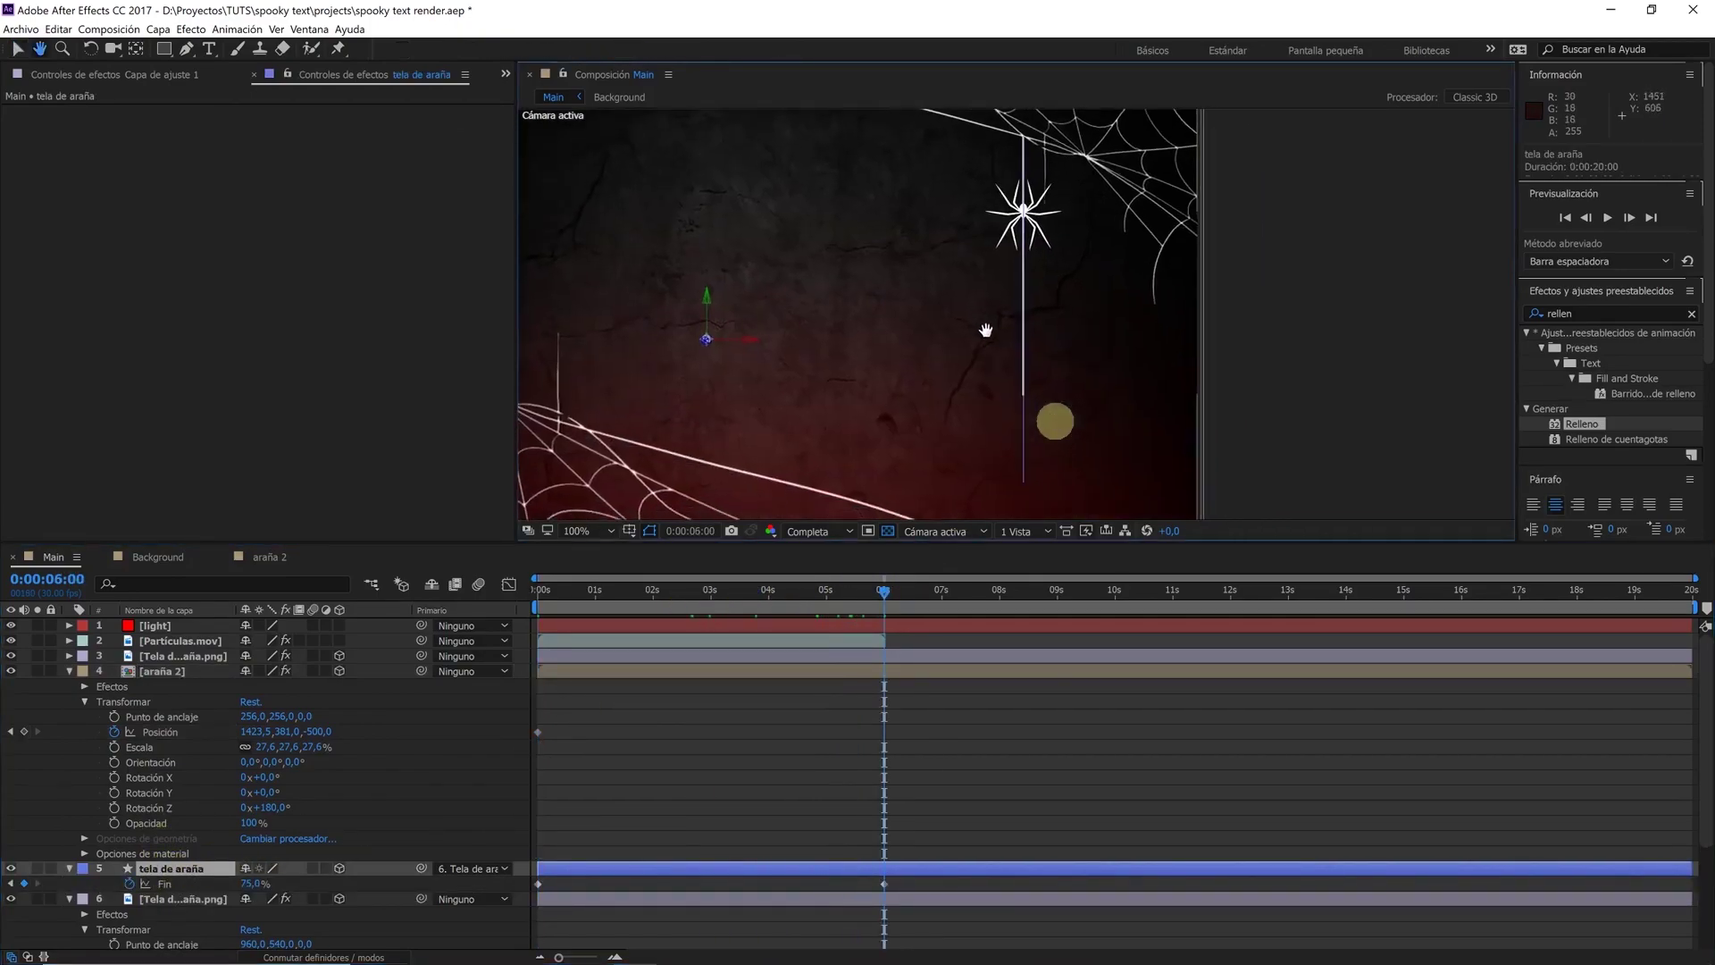
key("v")
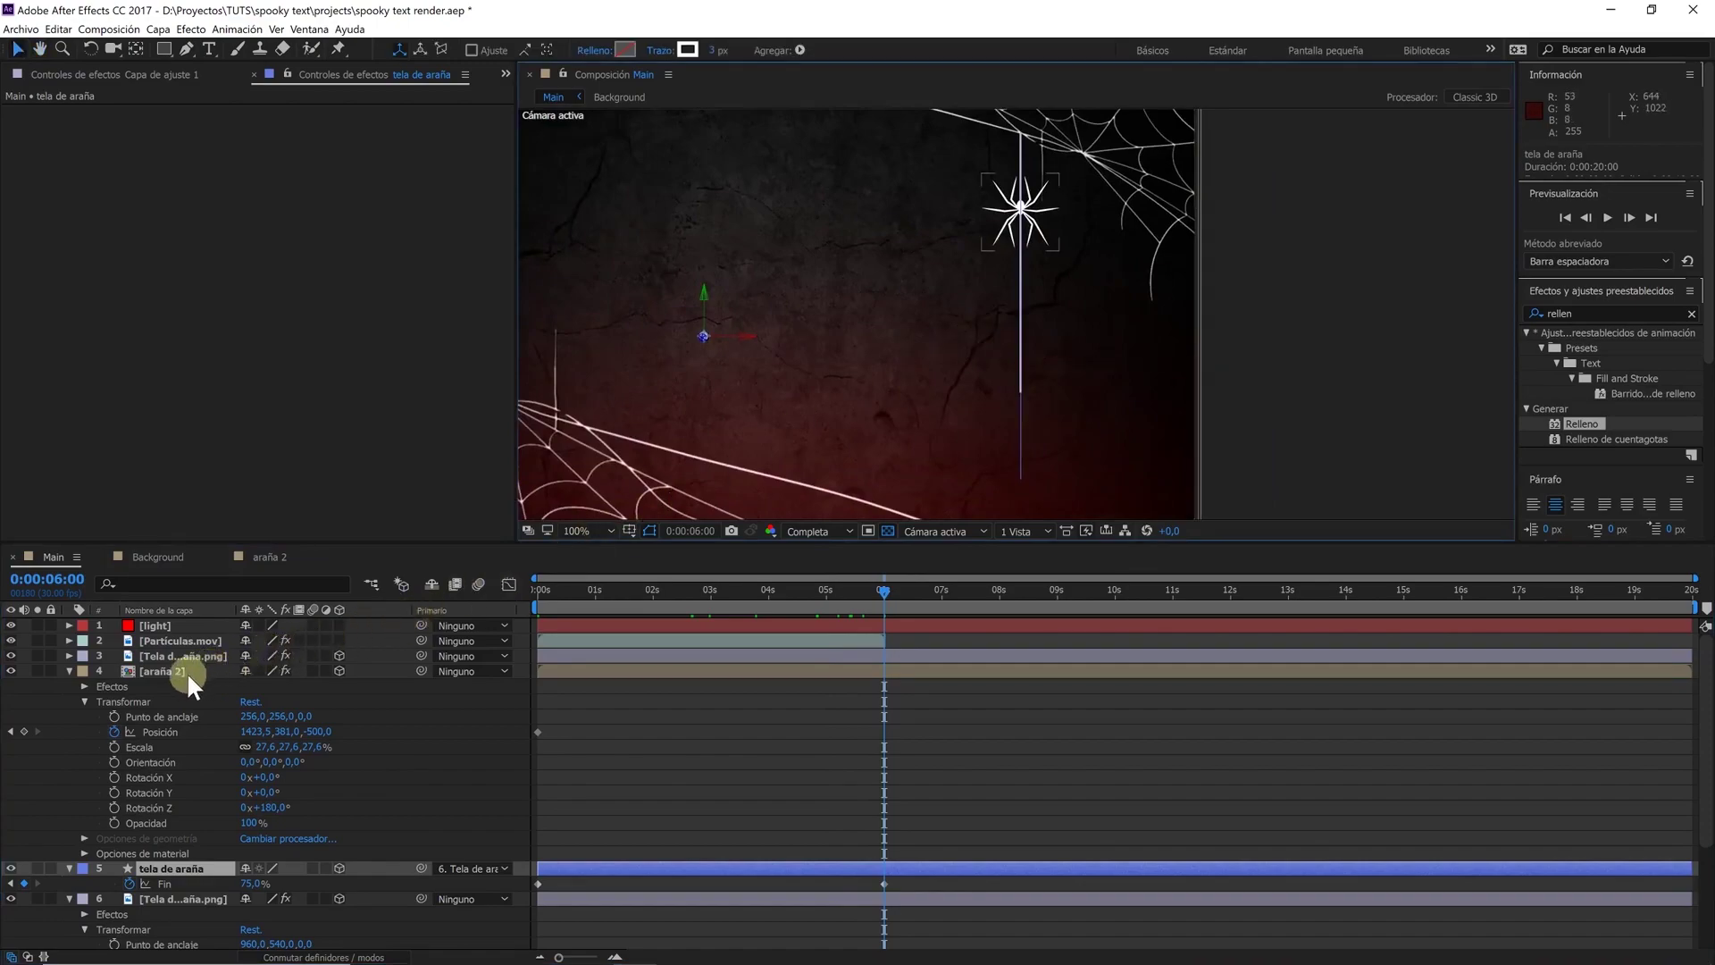
left_click(186, 671)
mouse_move(1019, 250)
left_mouse_down()
mouse_move(1037, 419)
mouse_move(1036, 254)
left_mouse_up()
scroll(1037, 419, "up", 2)
scroll(1037, 254, "up", 2)
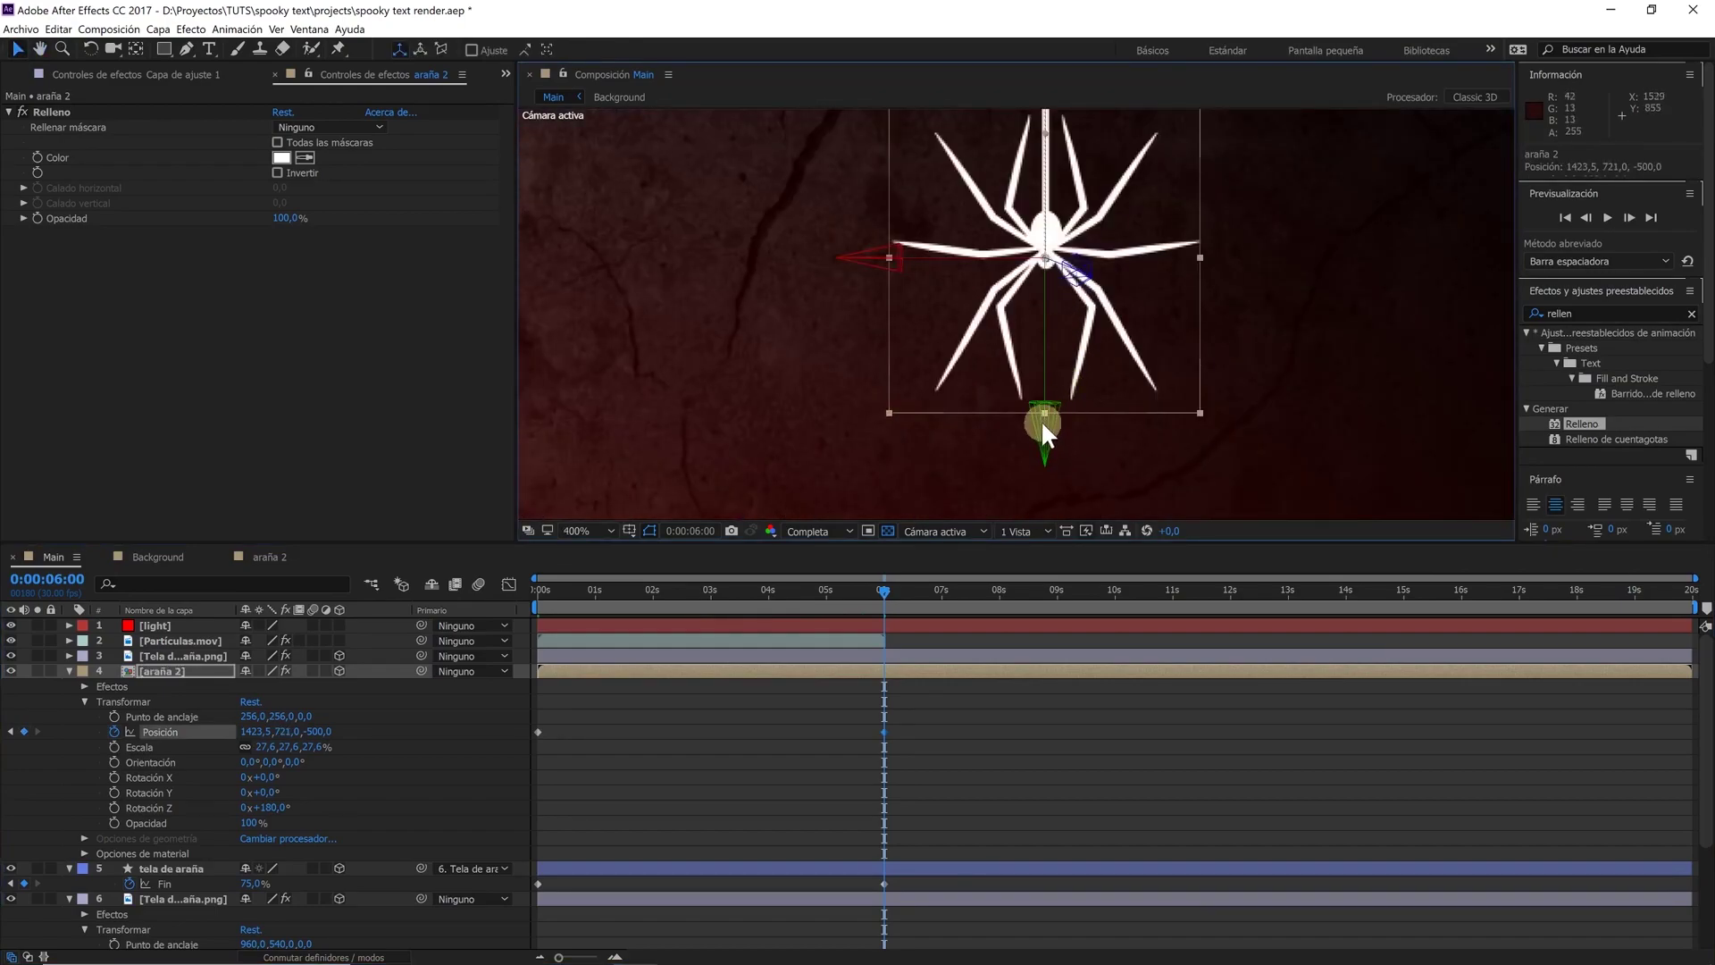
left_click_drag(1045, 429, 1065, 435)
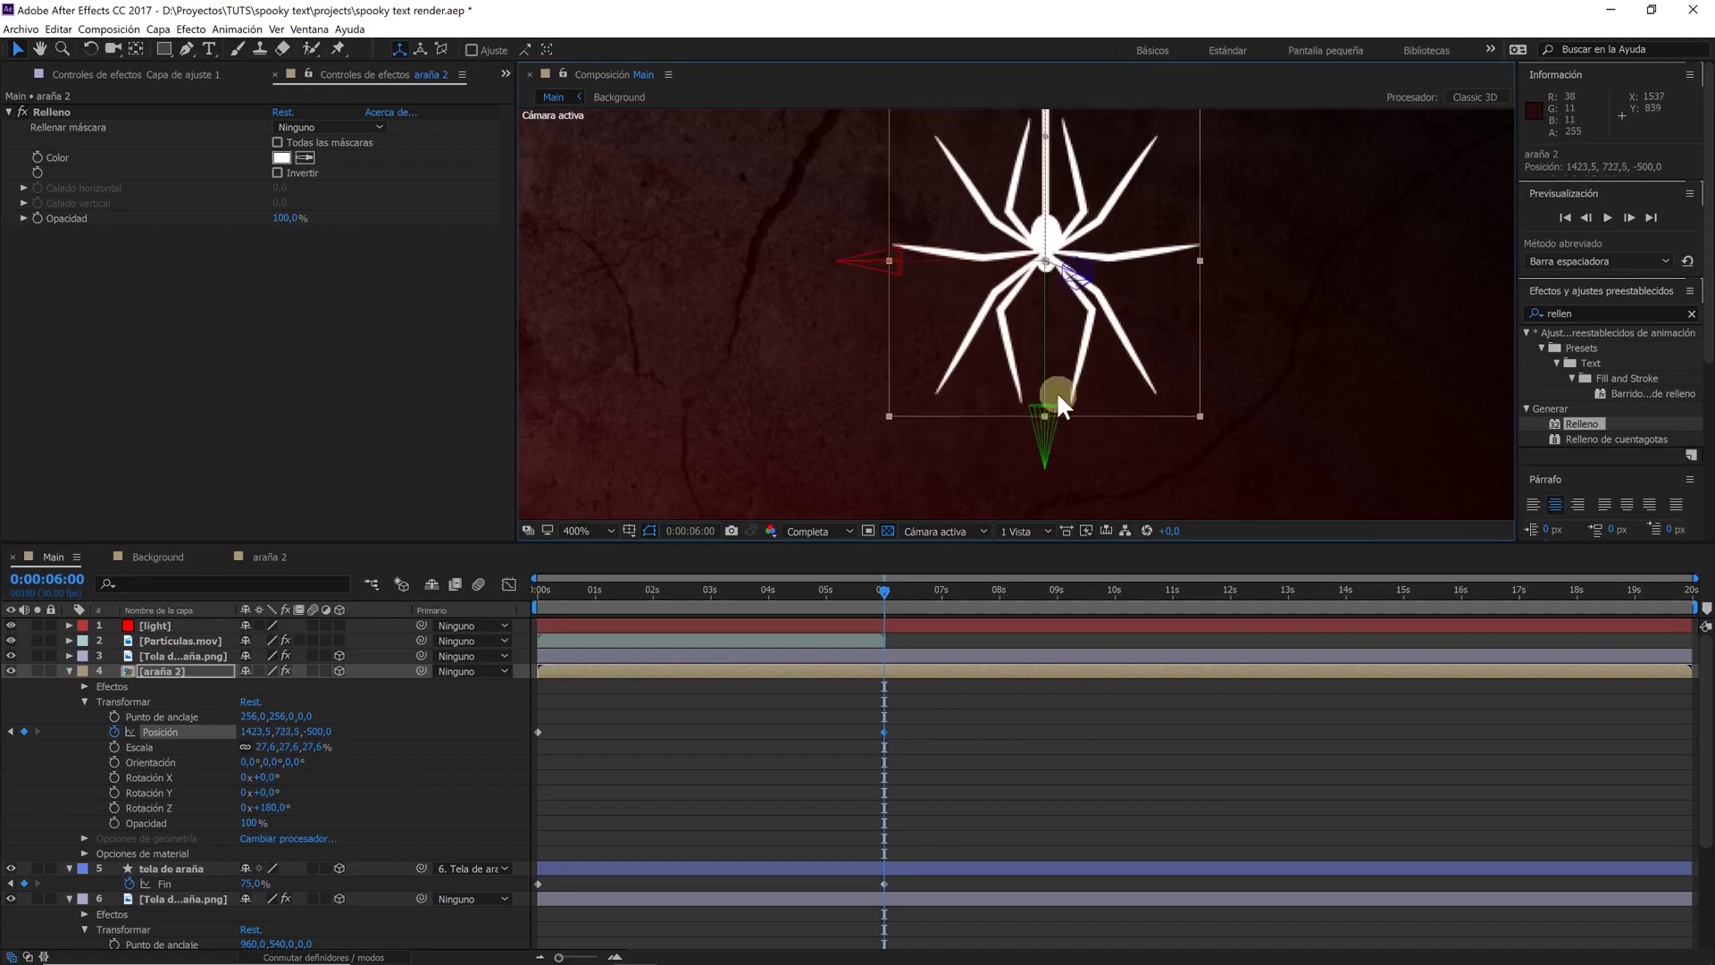
scroll(1057, 395, "down", 2)
scroll(1055, 389, "down", 2)
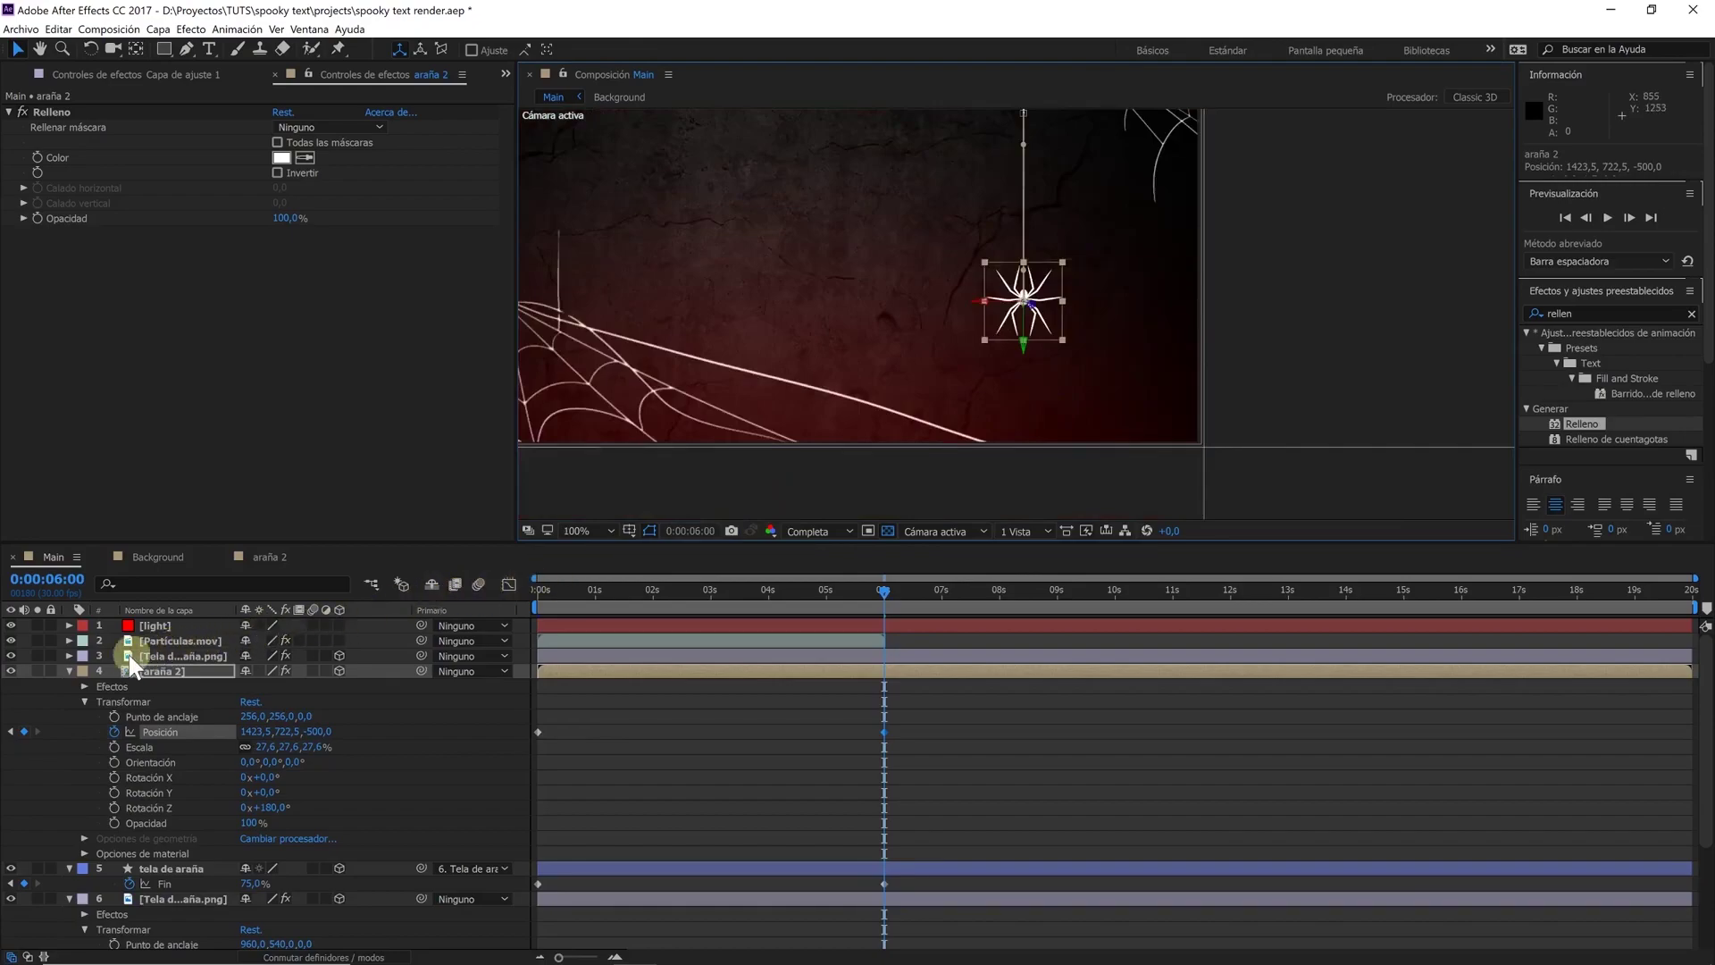
Parent araña 2 to the tela de araña layer and collapse the layers
left_click(69, 671)
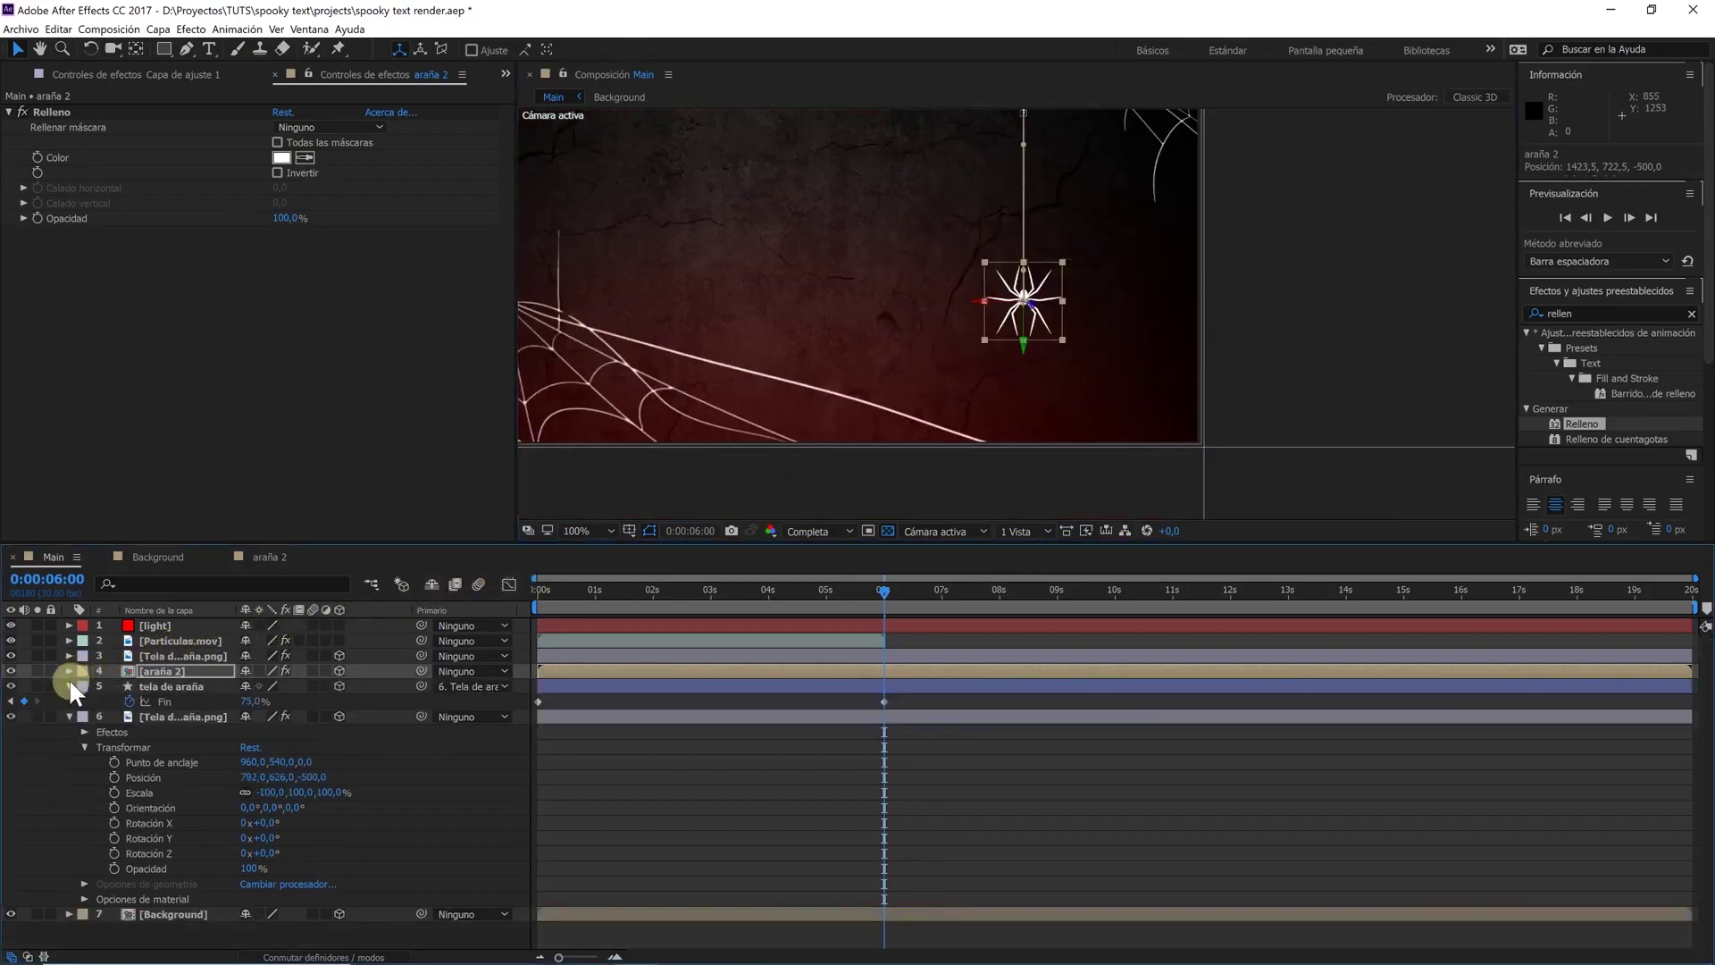
left_click(68, 685)
left_click(154, 672)
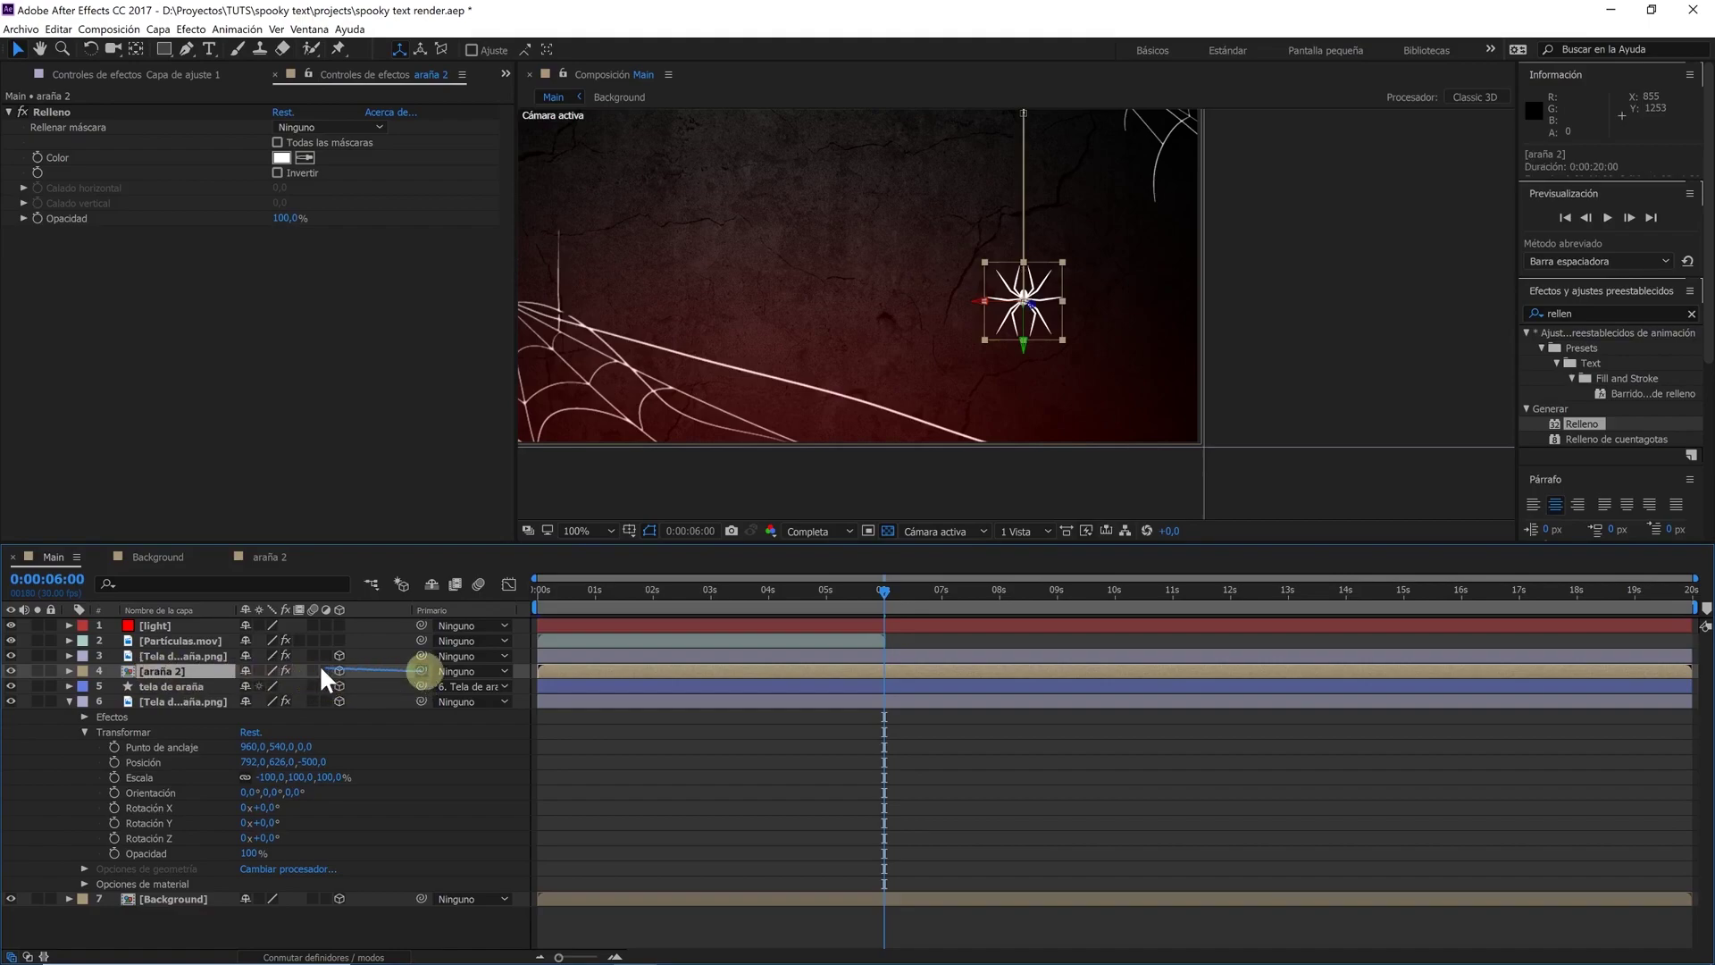
left_click_drag(211, 675, 201, 686)
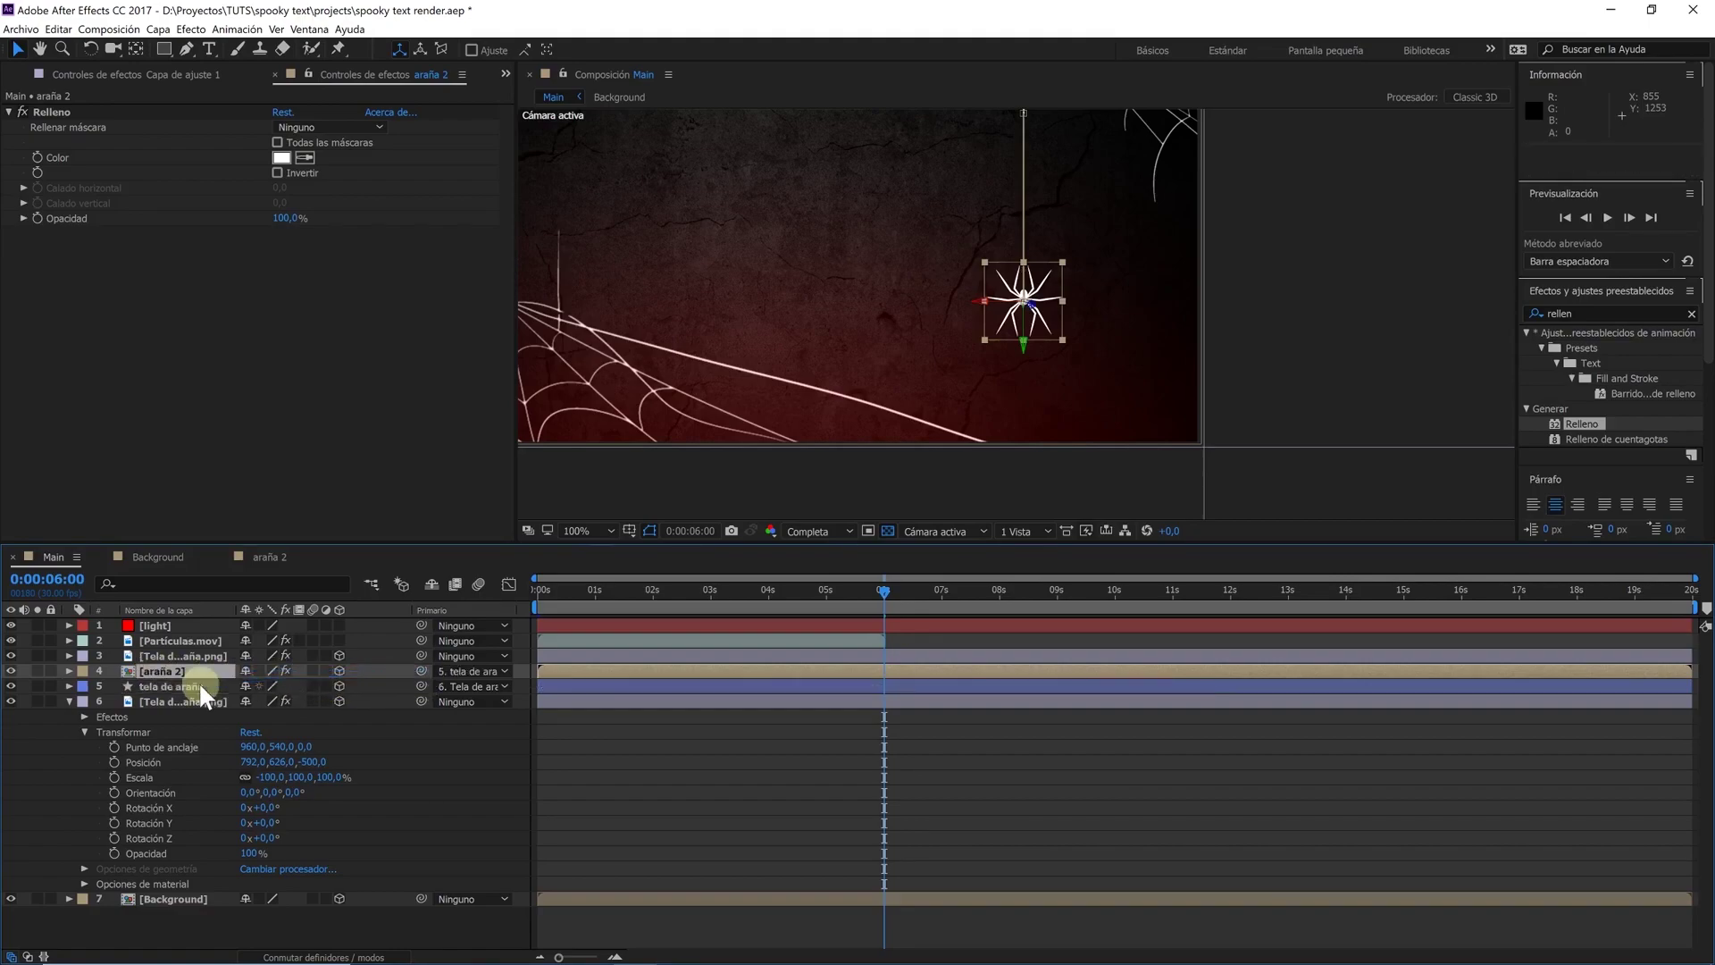
left_click(69, 700)
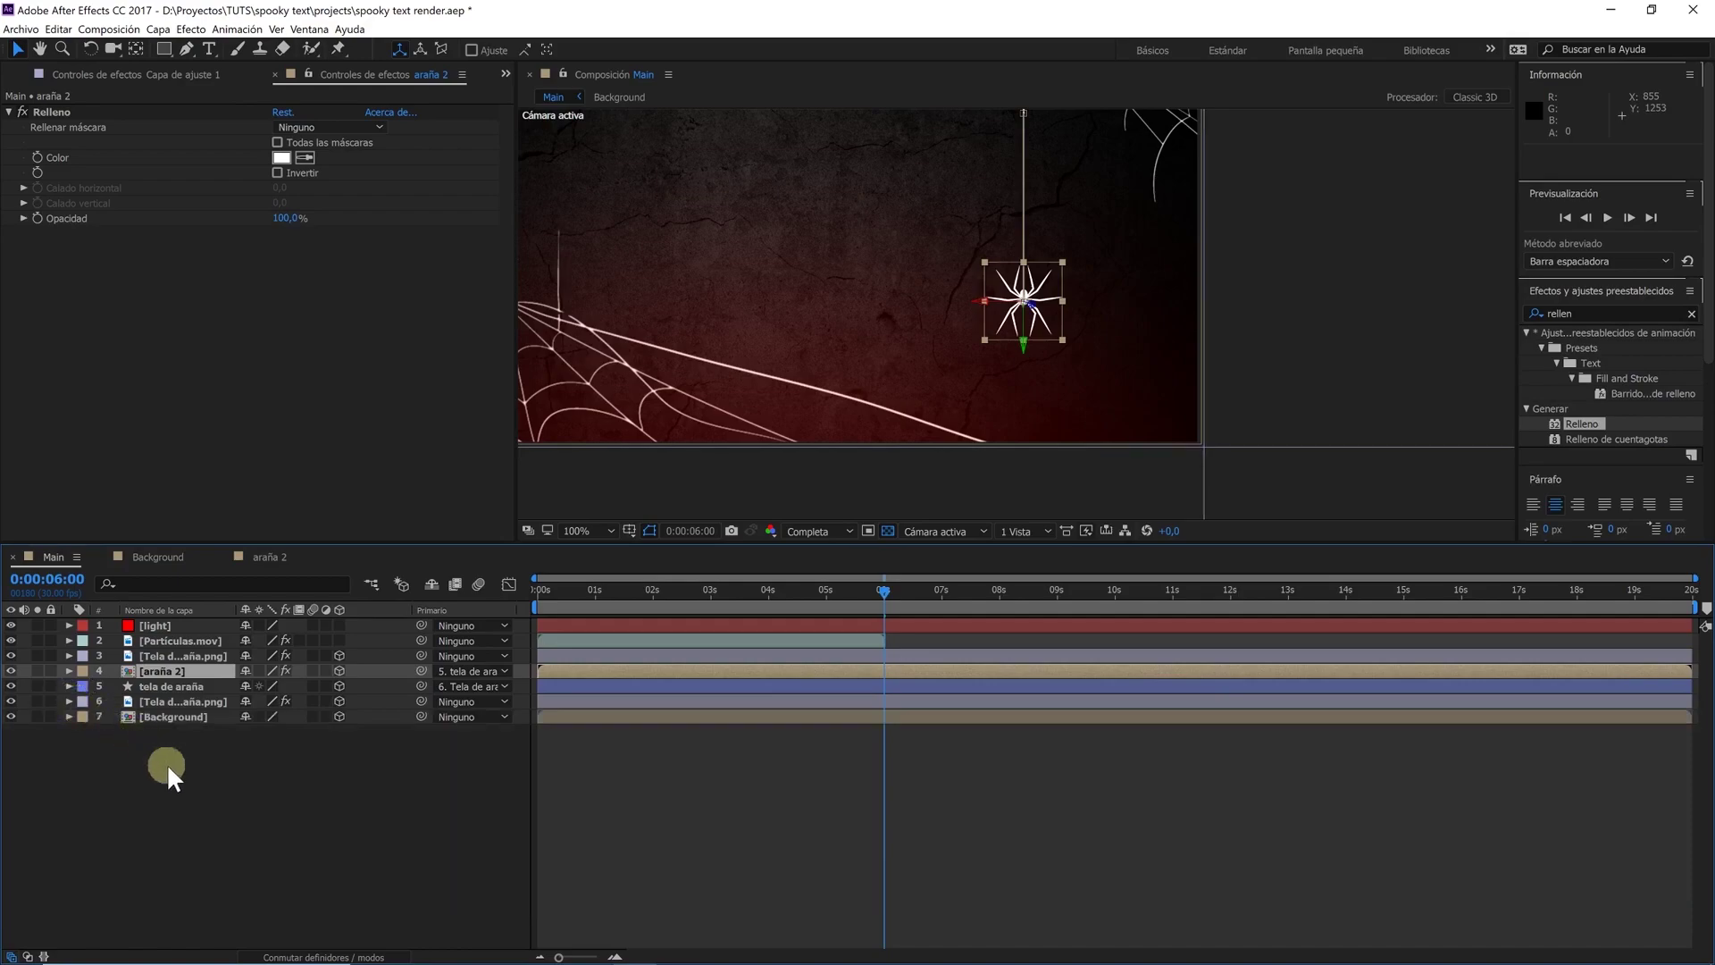
left_click(284, 750)
Fit the composition in the viewer, return to 0s, and select Tela de araña.png
left_click(595, 531)
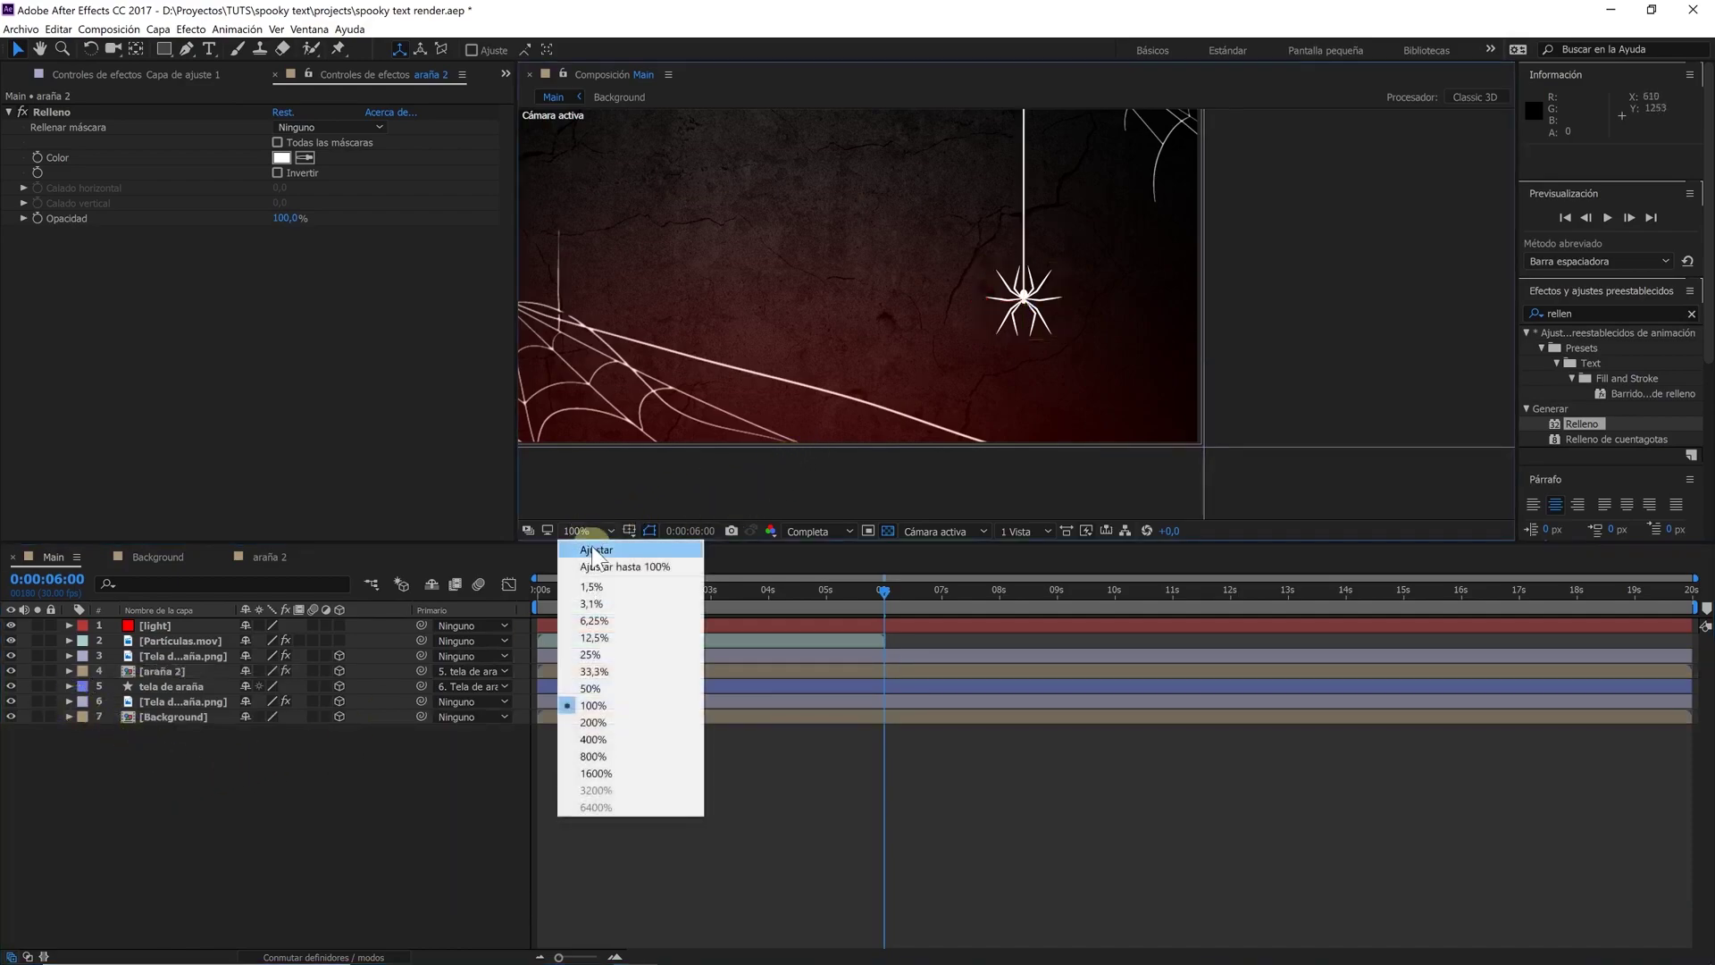
left_click(614, 551)
mouse_move(711, 591)
left_mouse_down()
mouse_move(554, 572)
mouse_move(833, 568)
mouse_move(514, 658)
left_mouse_up()
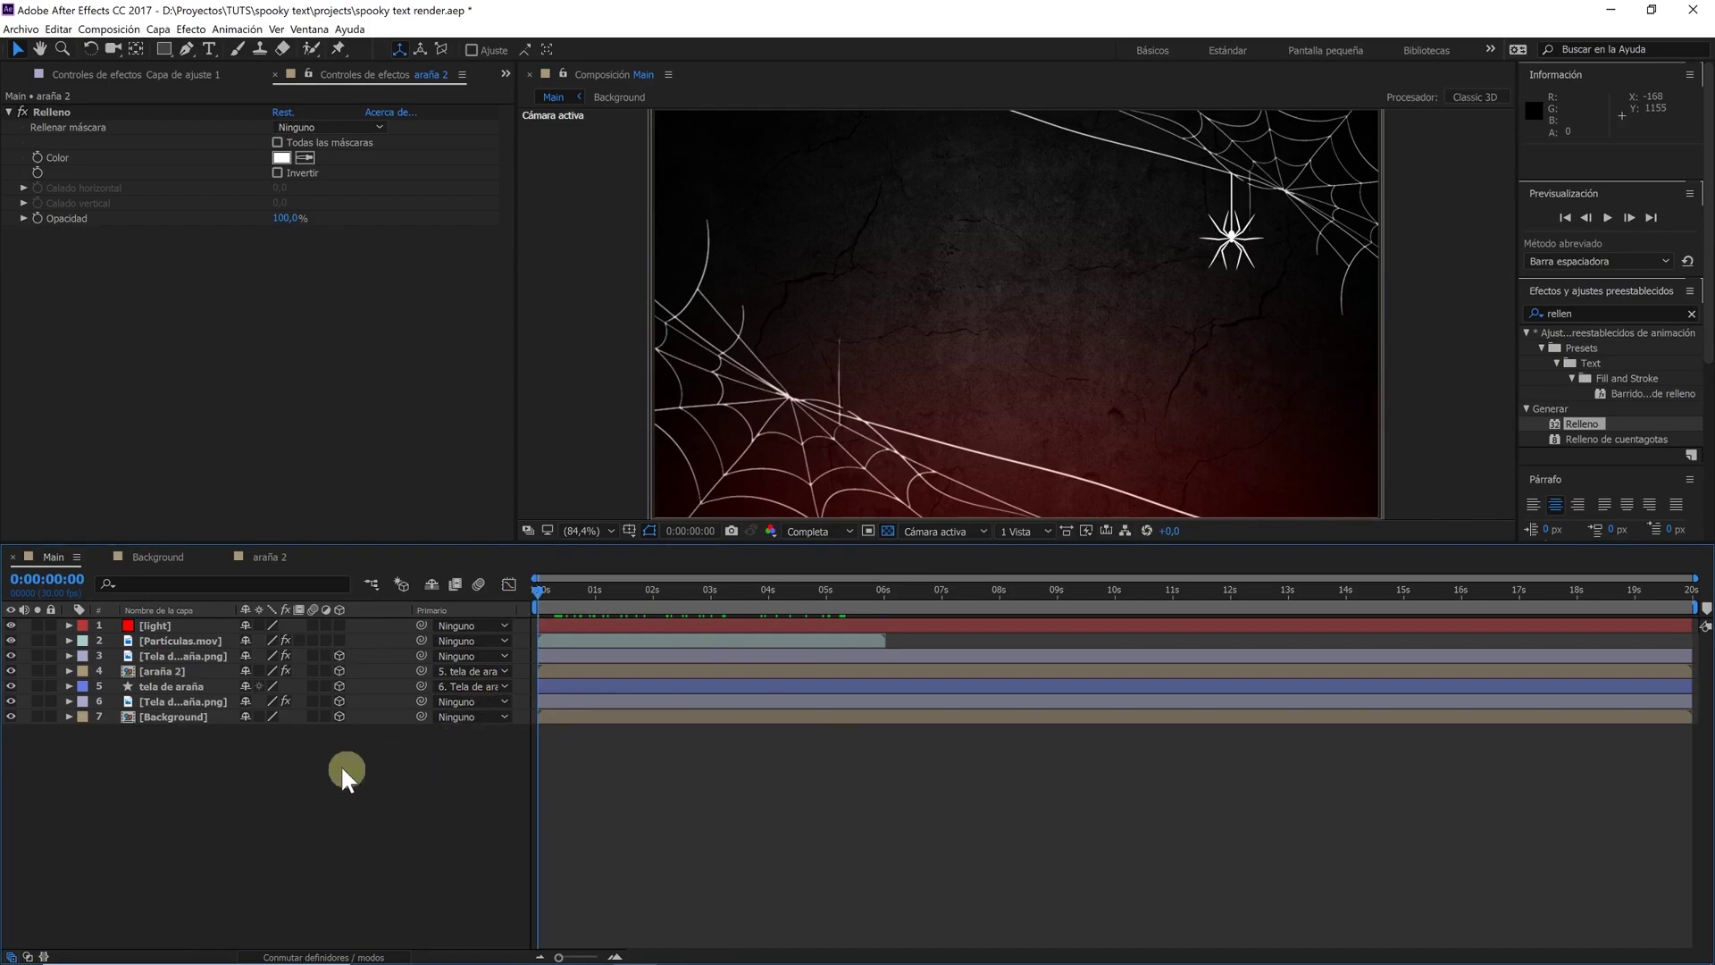
left_click(191, 703)
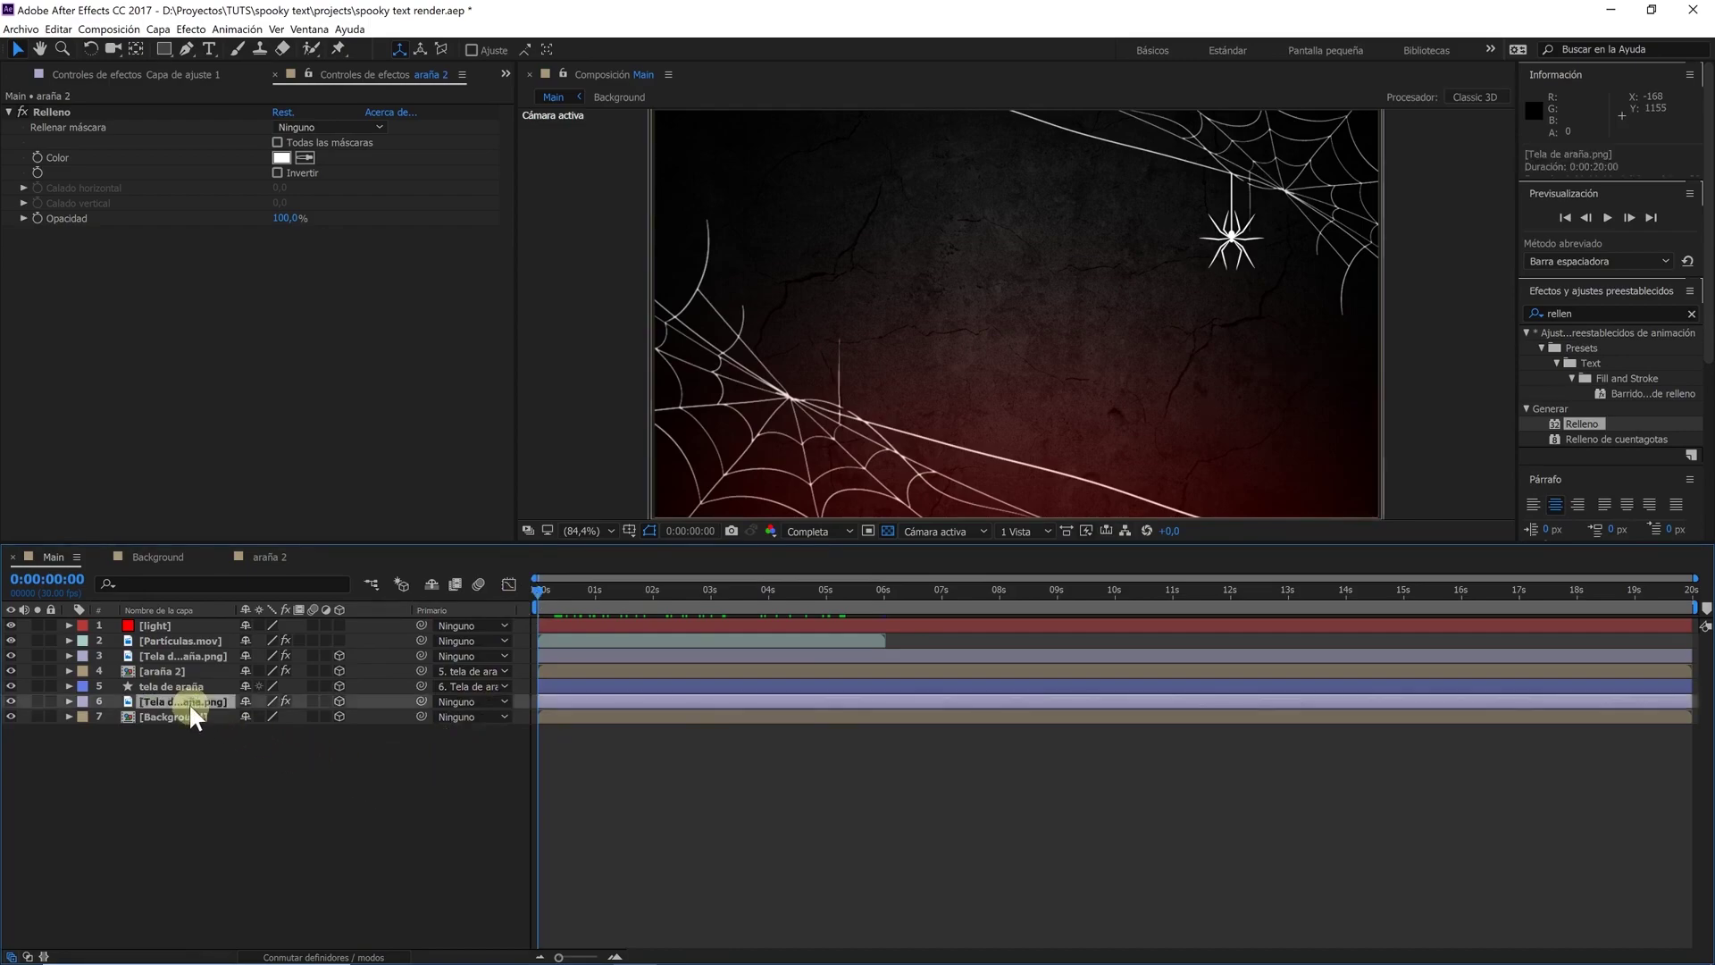
Add a wiggle(0.5,10) expression to the web layer's Position
left_click(69, 701)
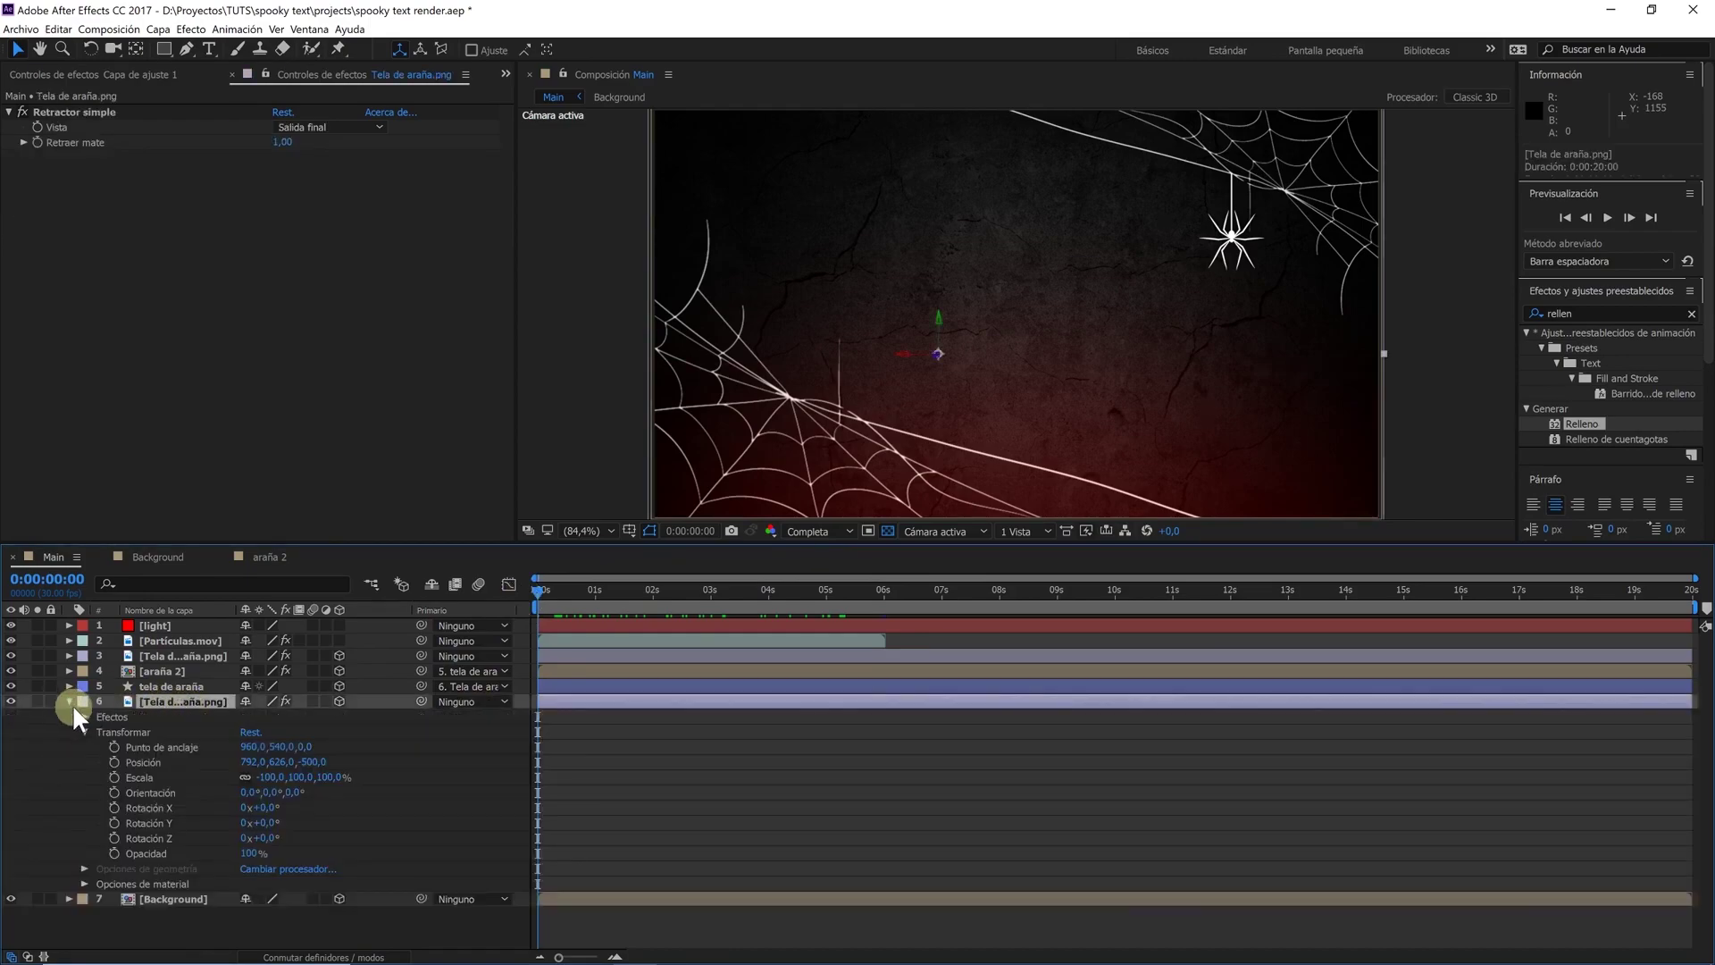
left_click(115, 761, "alt")
type("wig")
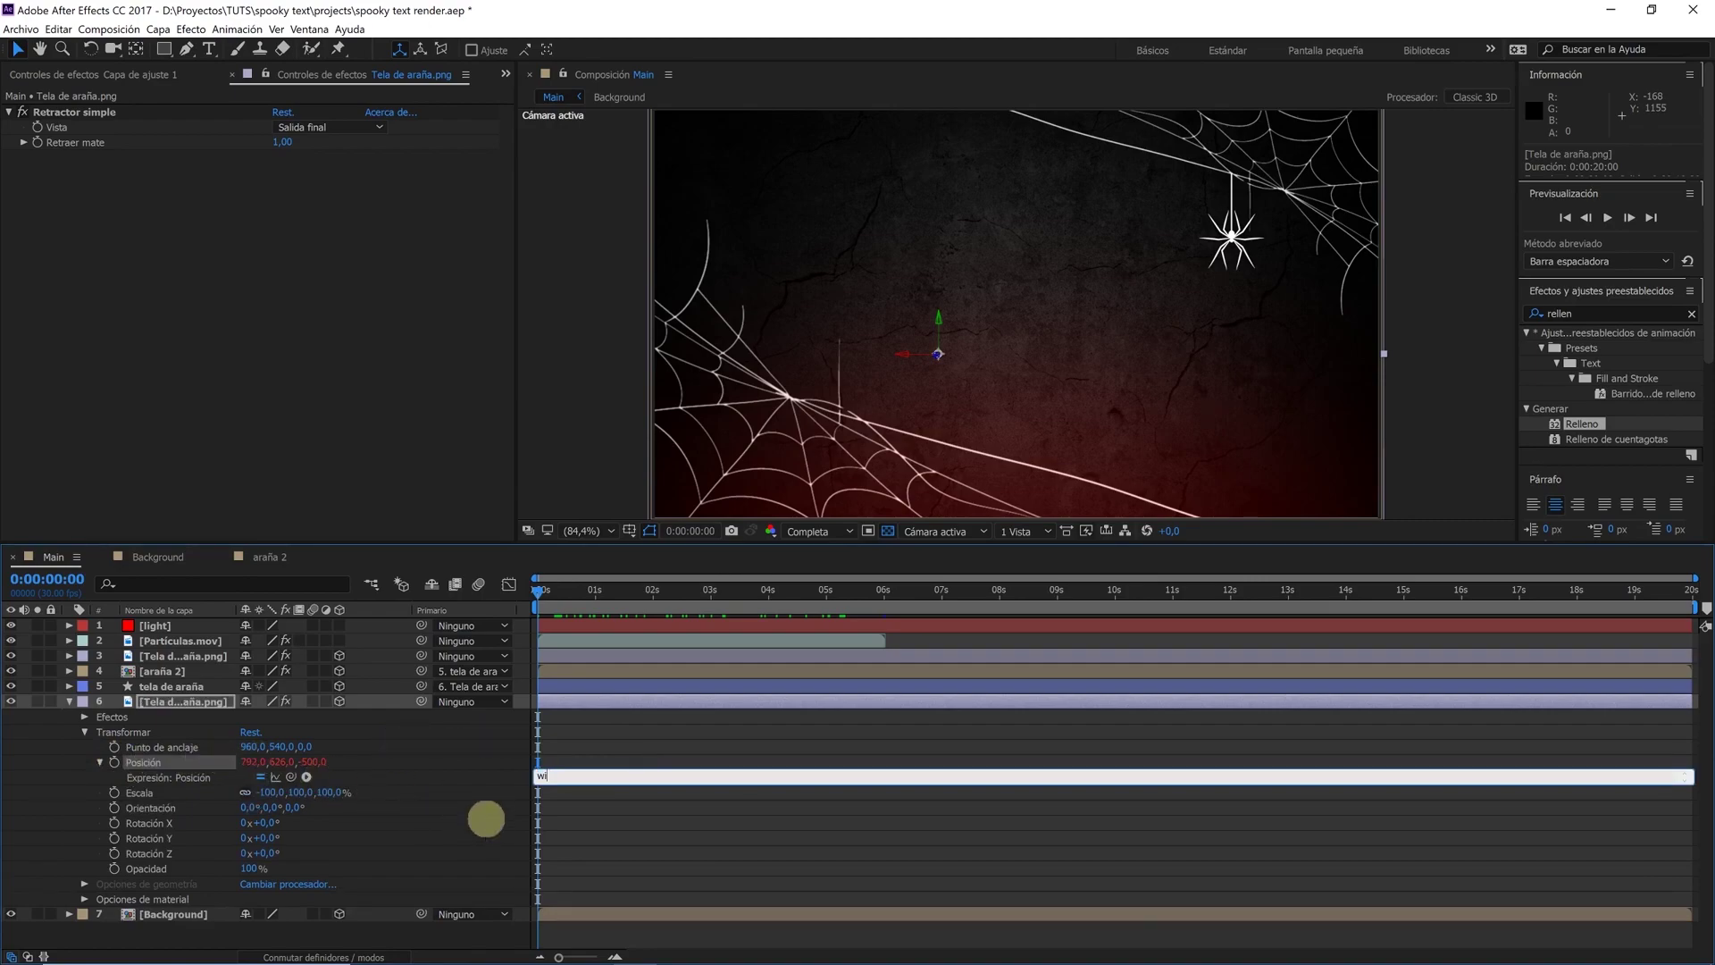
type("gle(0.5")
type(",10")
left_click(599, 814)
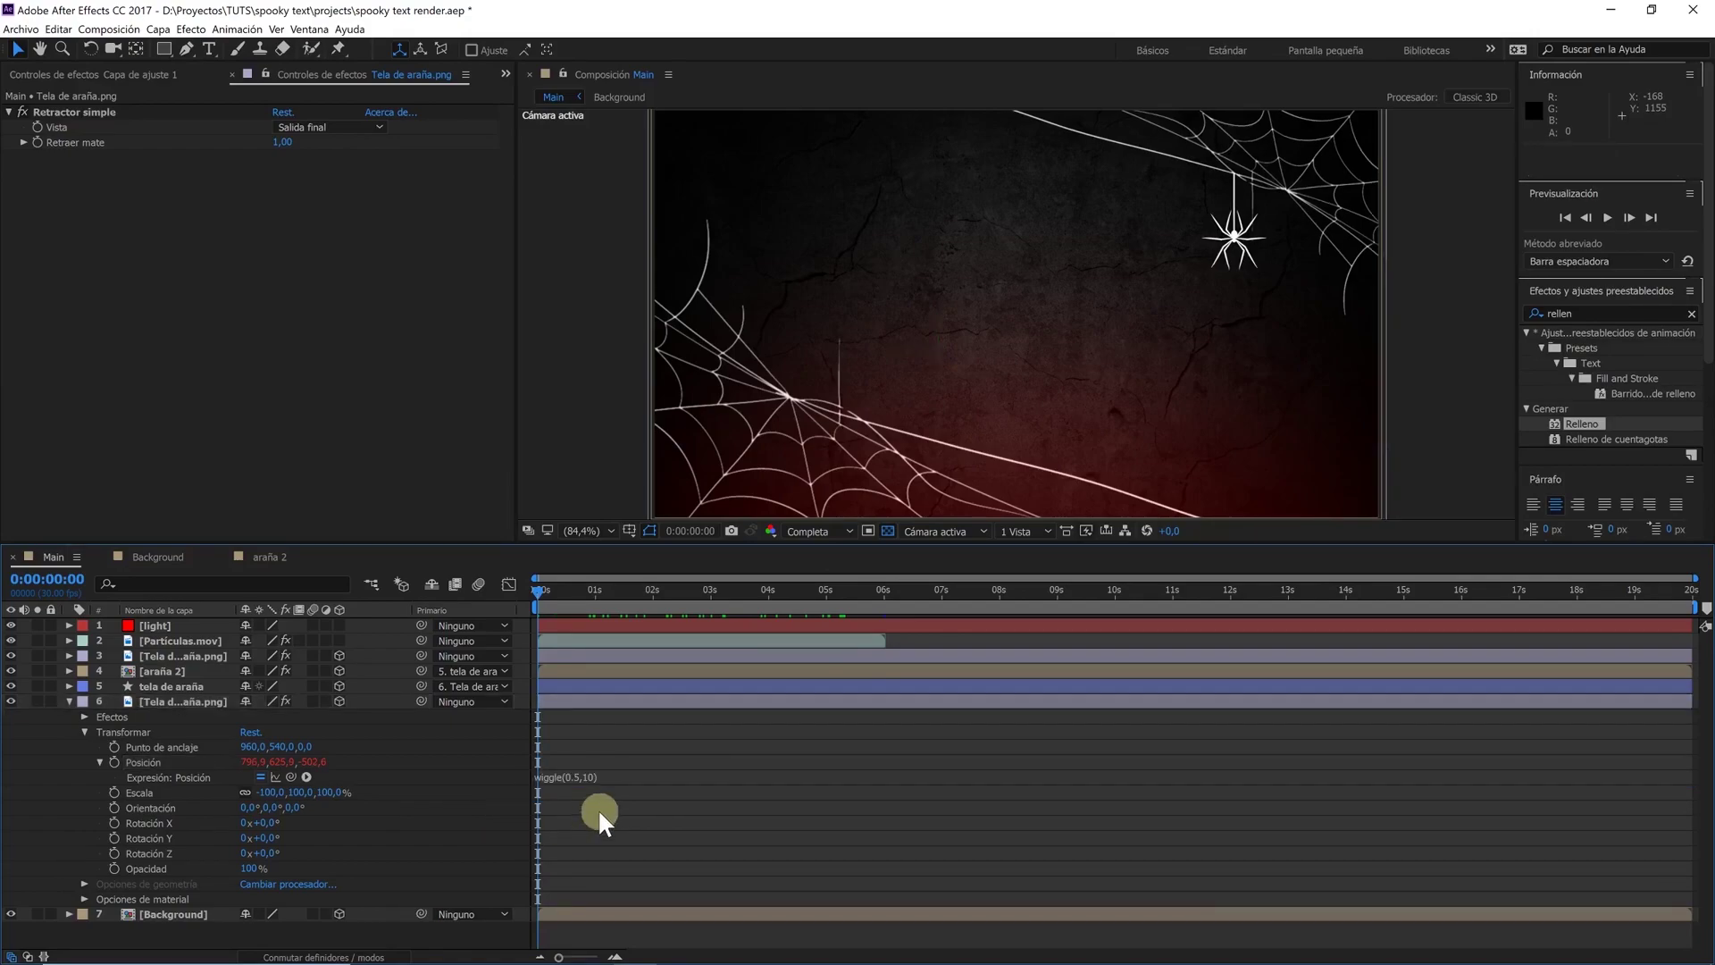
Copy the Position expression and paste it onto the other Tela de araña.png layer
right_click(178, 779)
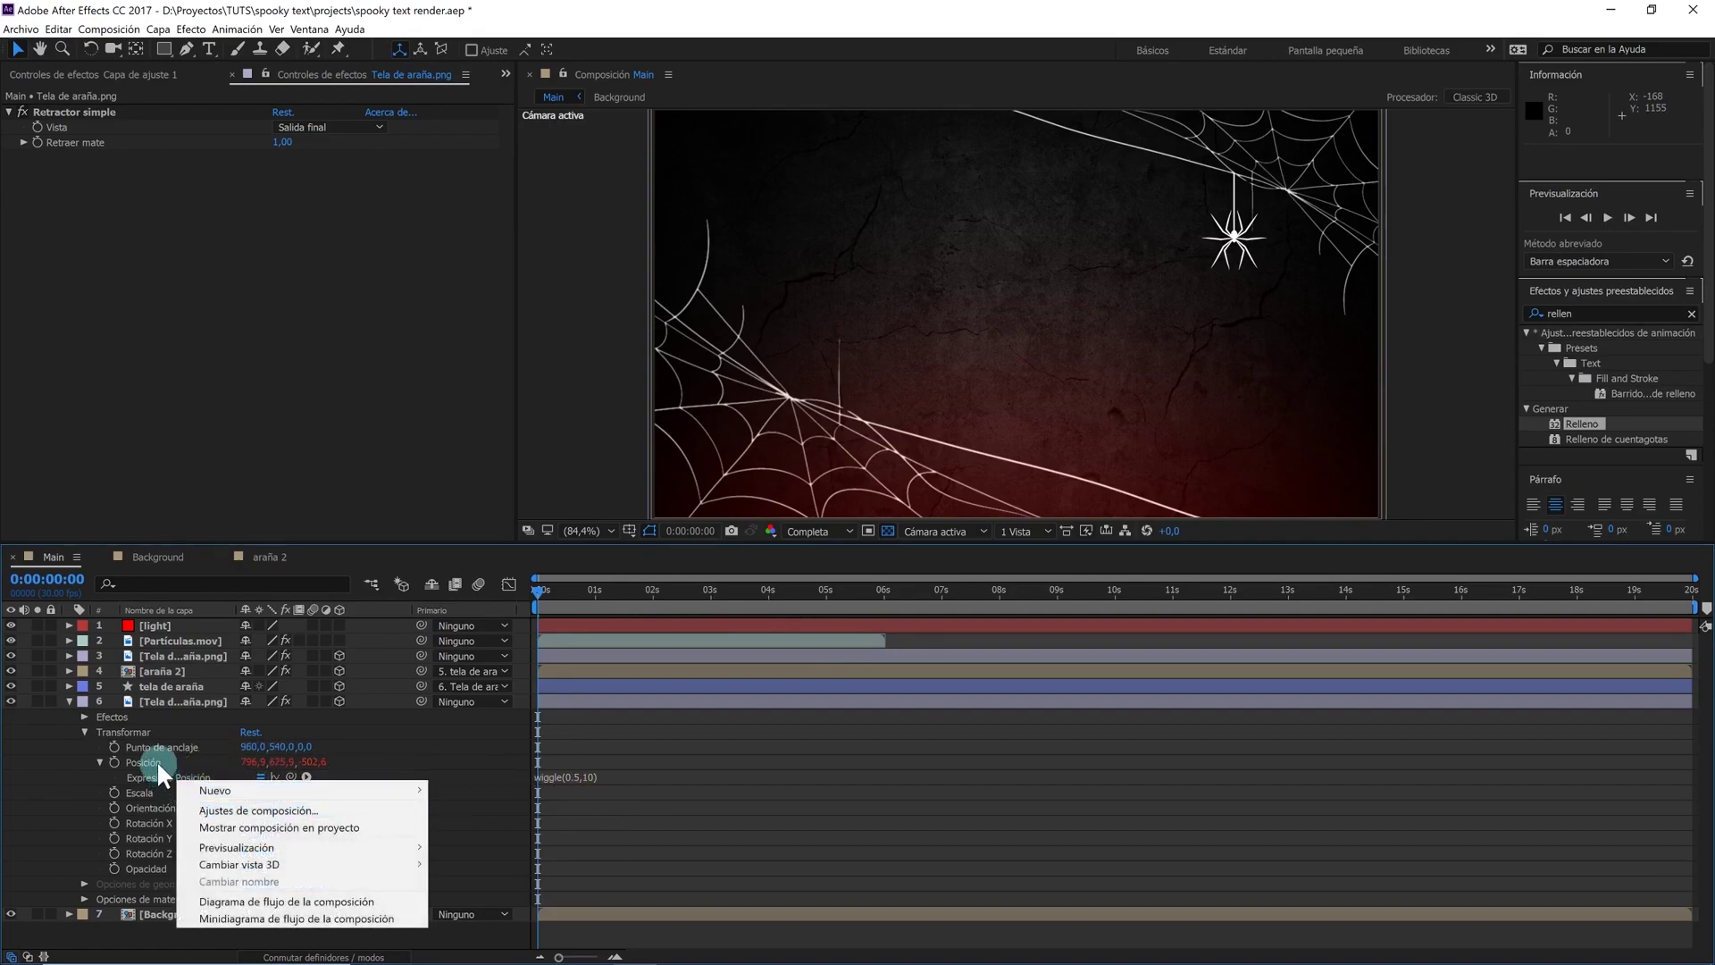
left_click(157, 759)
right_click(157, 759)
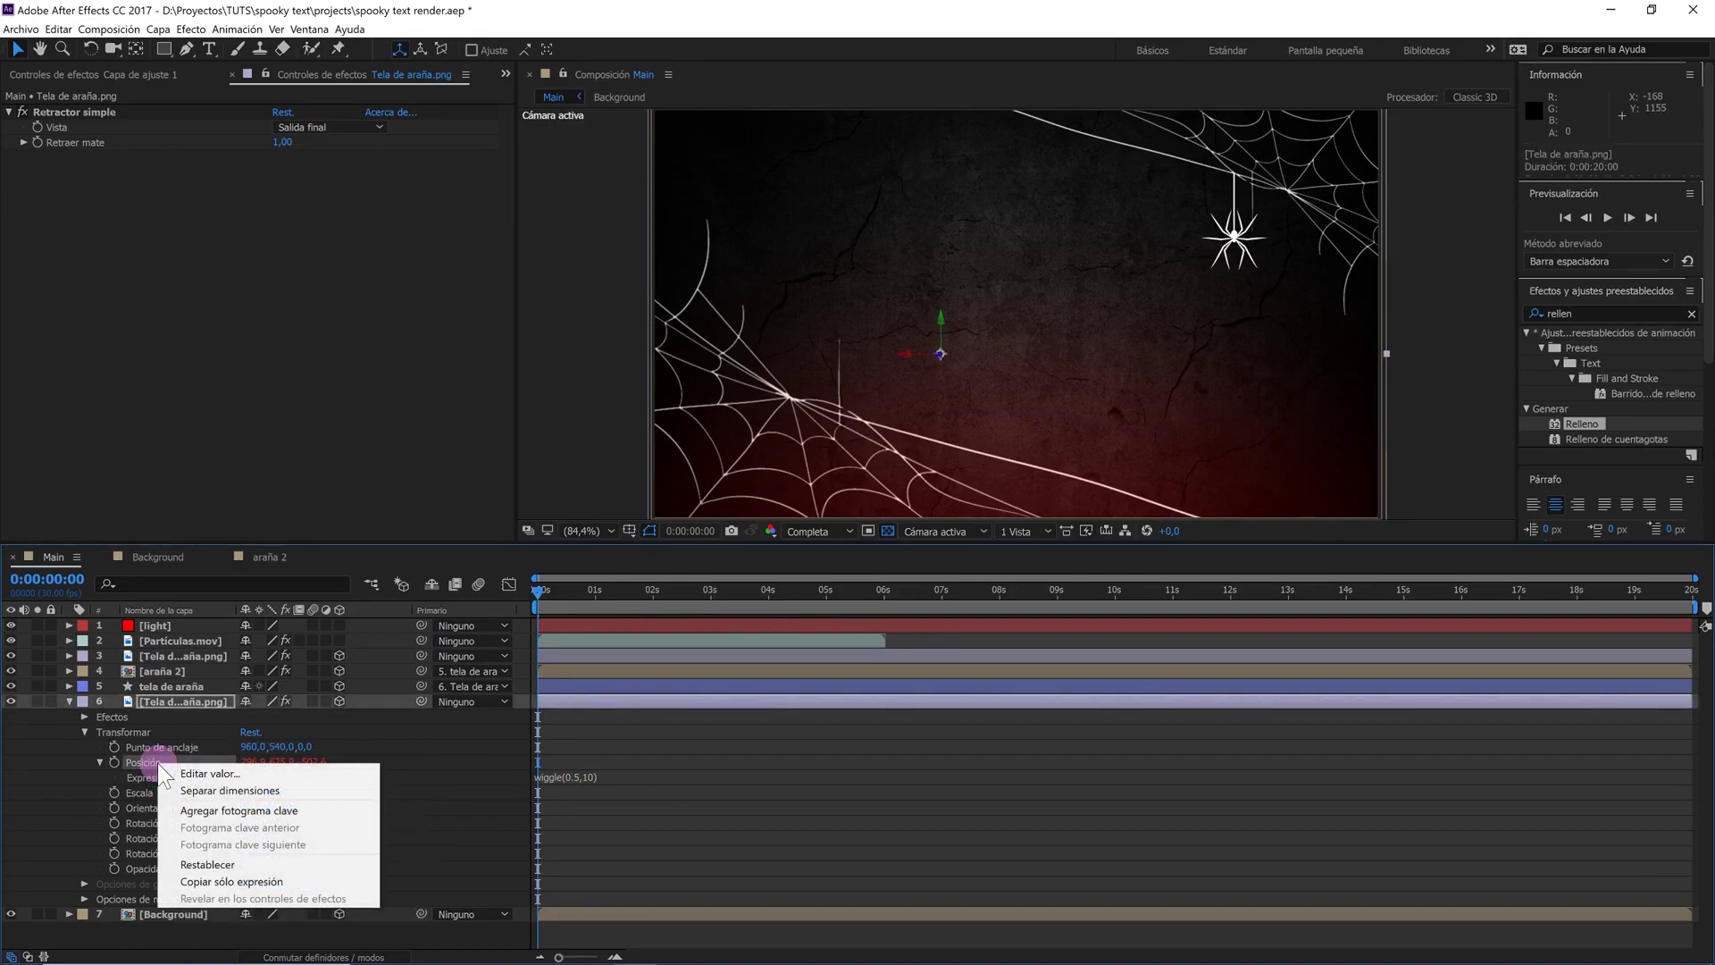
left_click(207, 877)
left_click(180, 657)
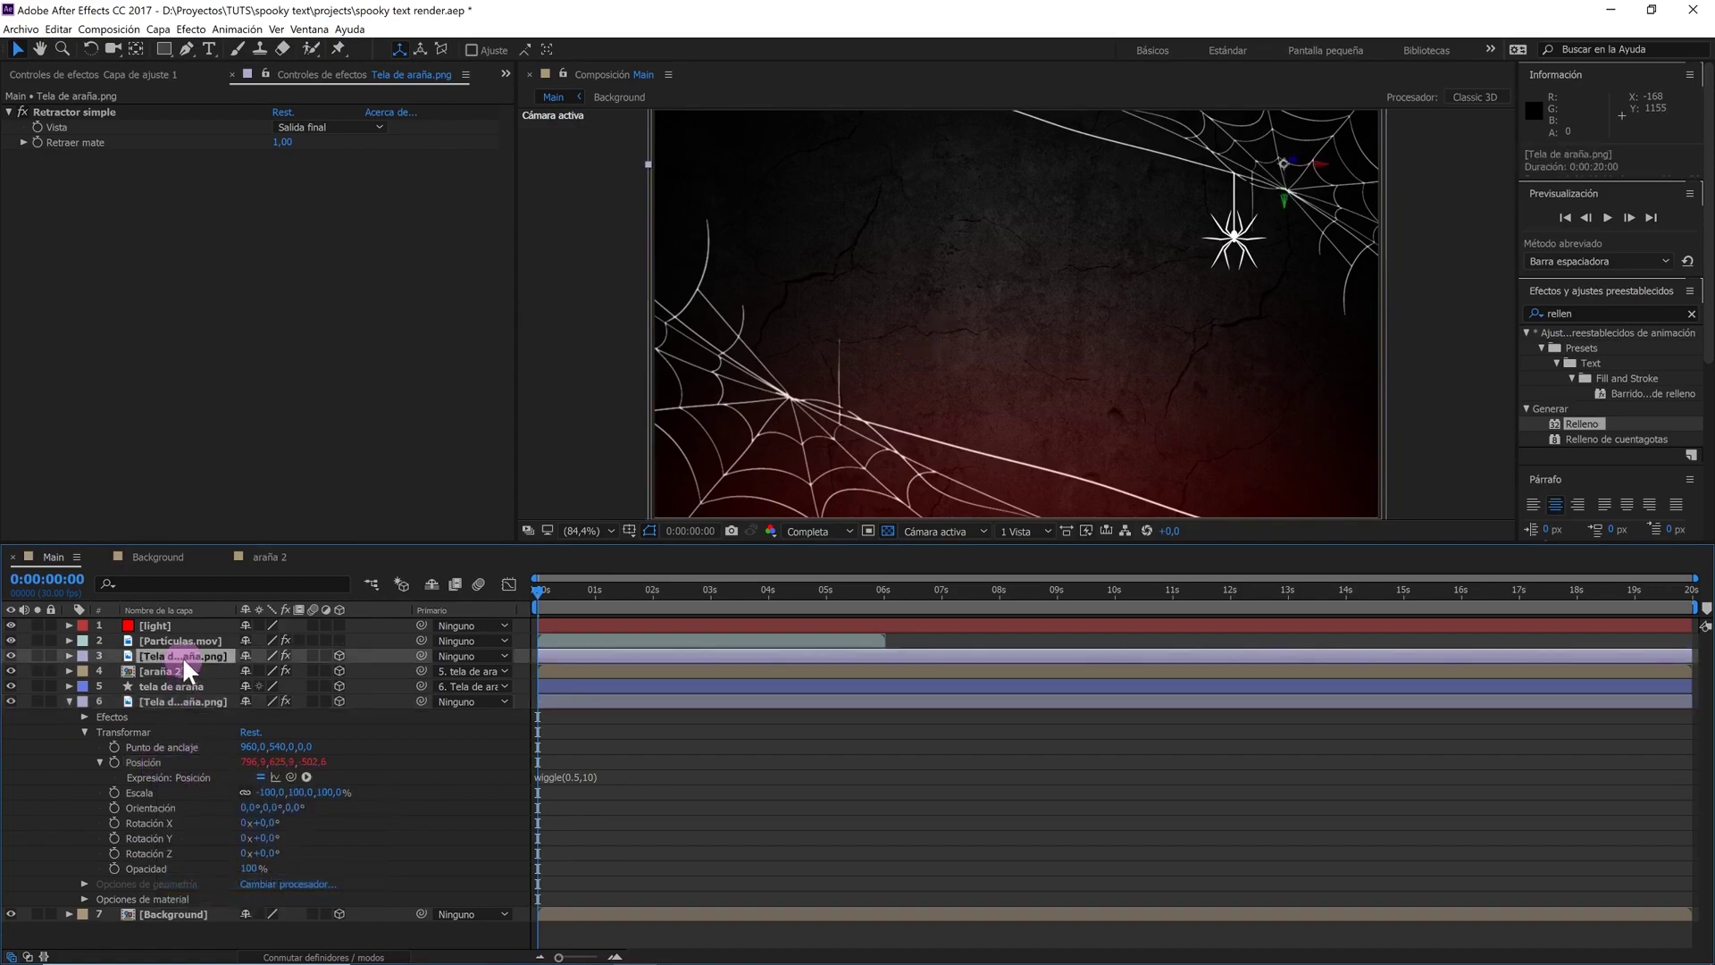
left_click(61, 30)
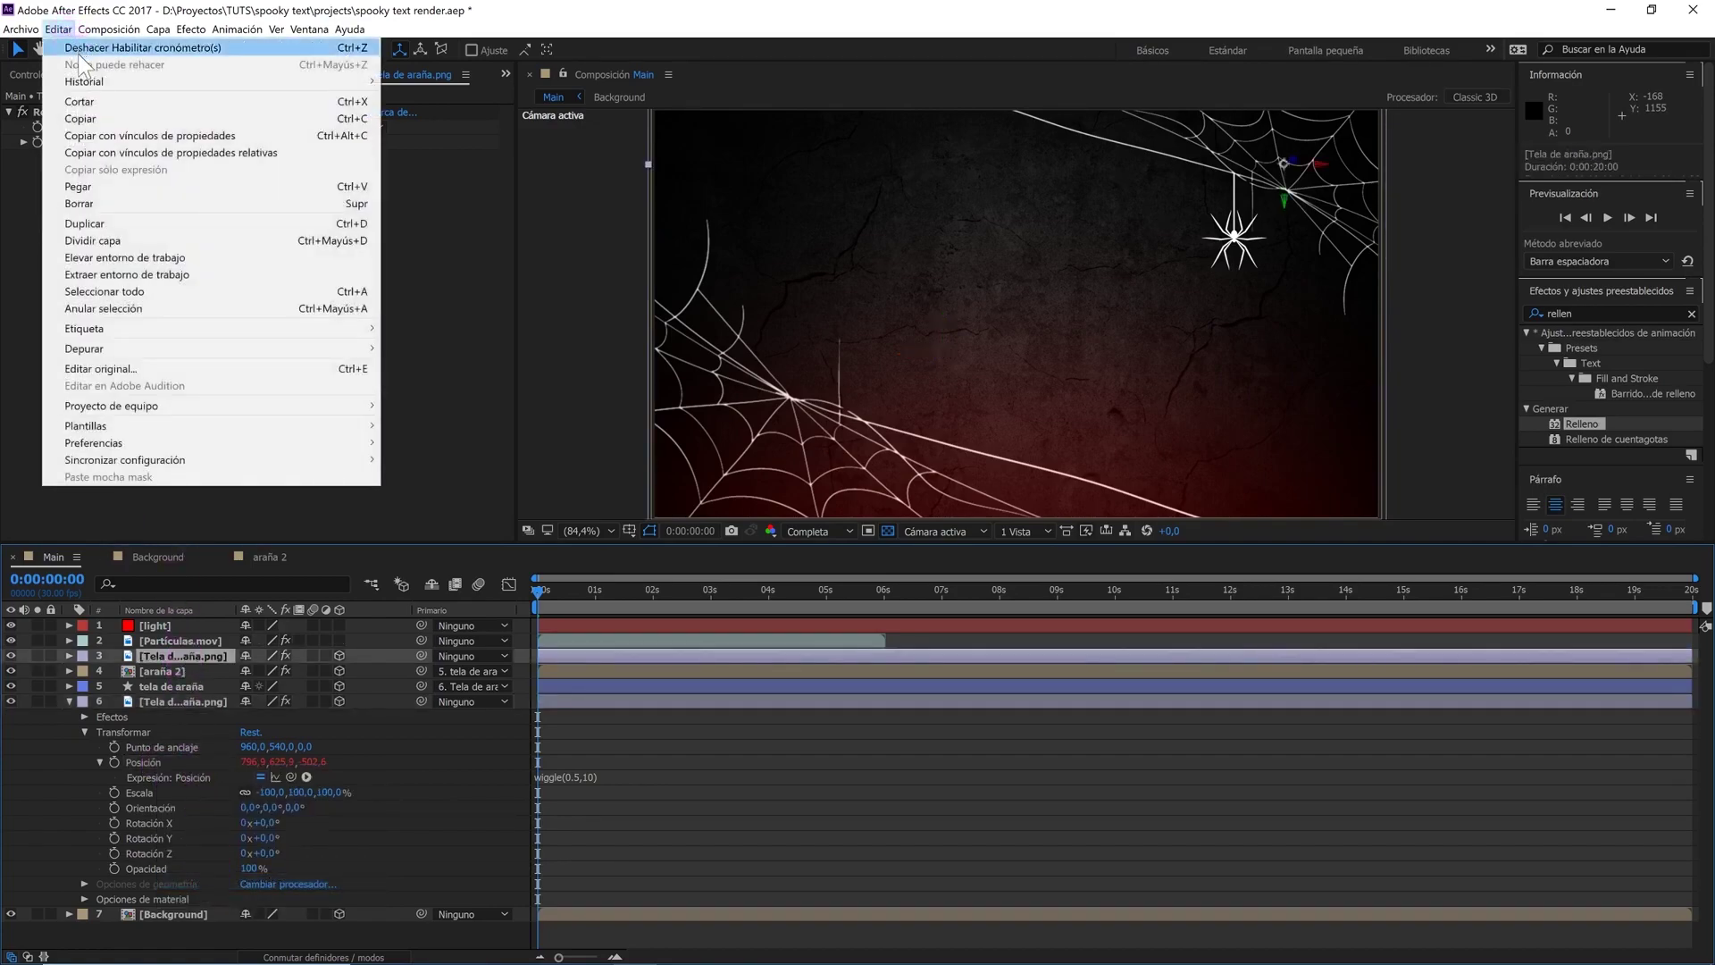
left_click(109, 184)
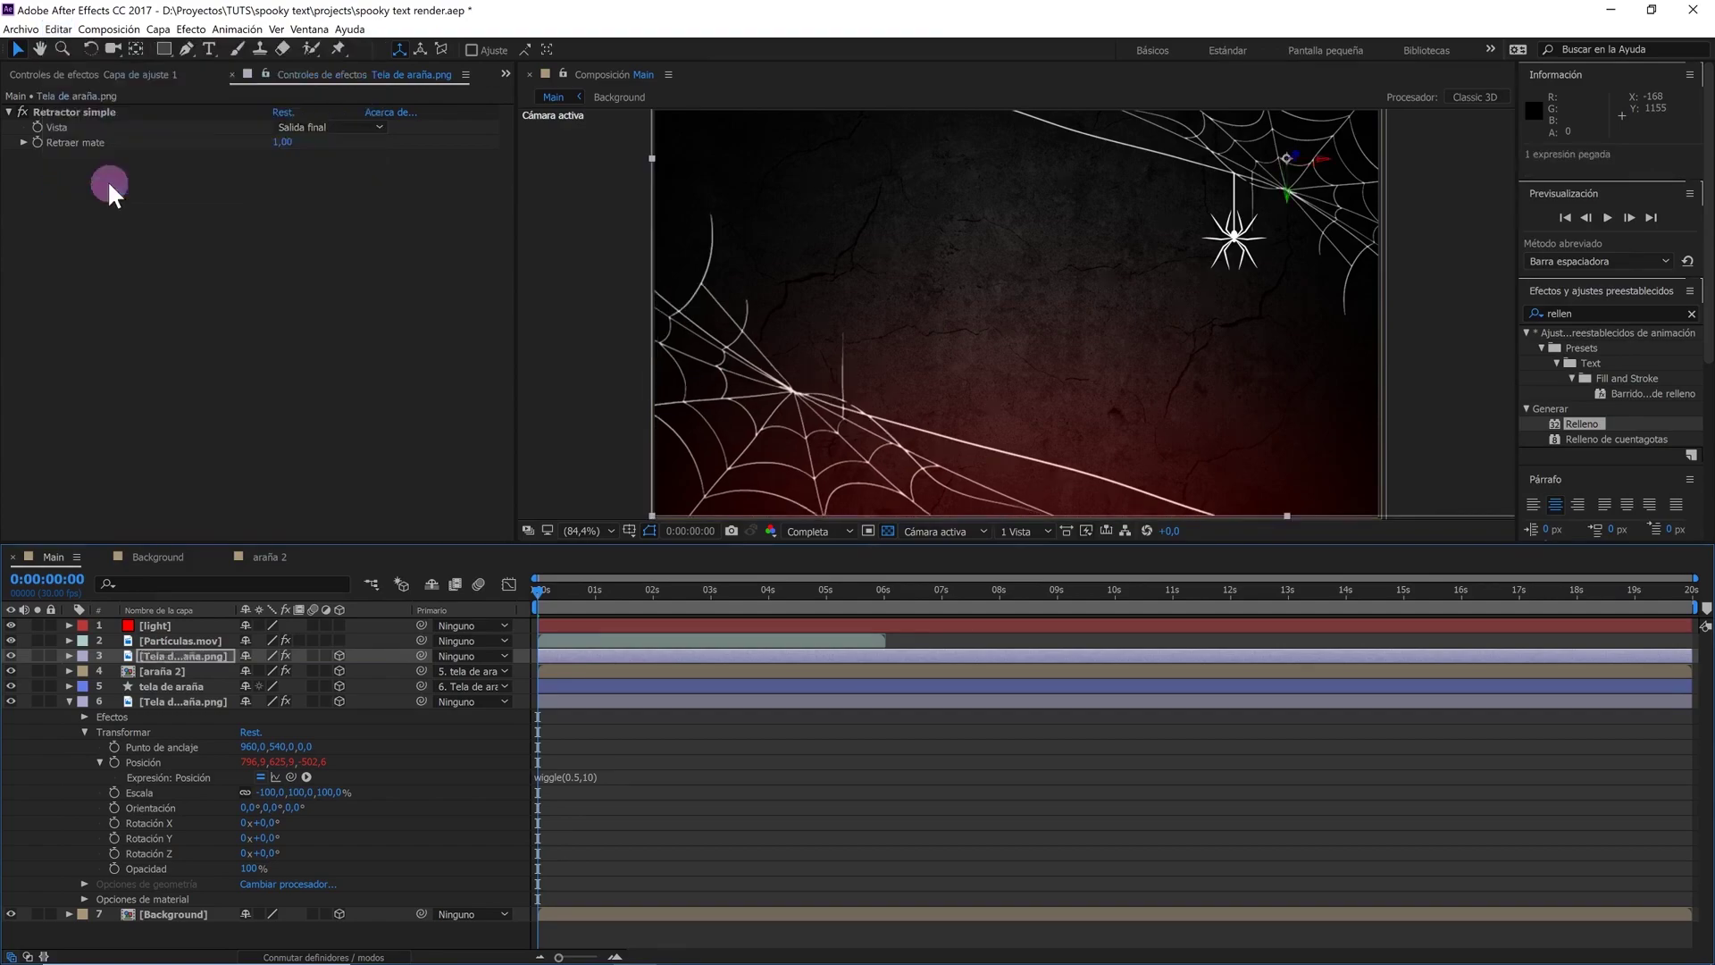
left_click(591, 749)
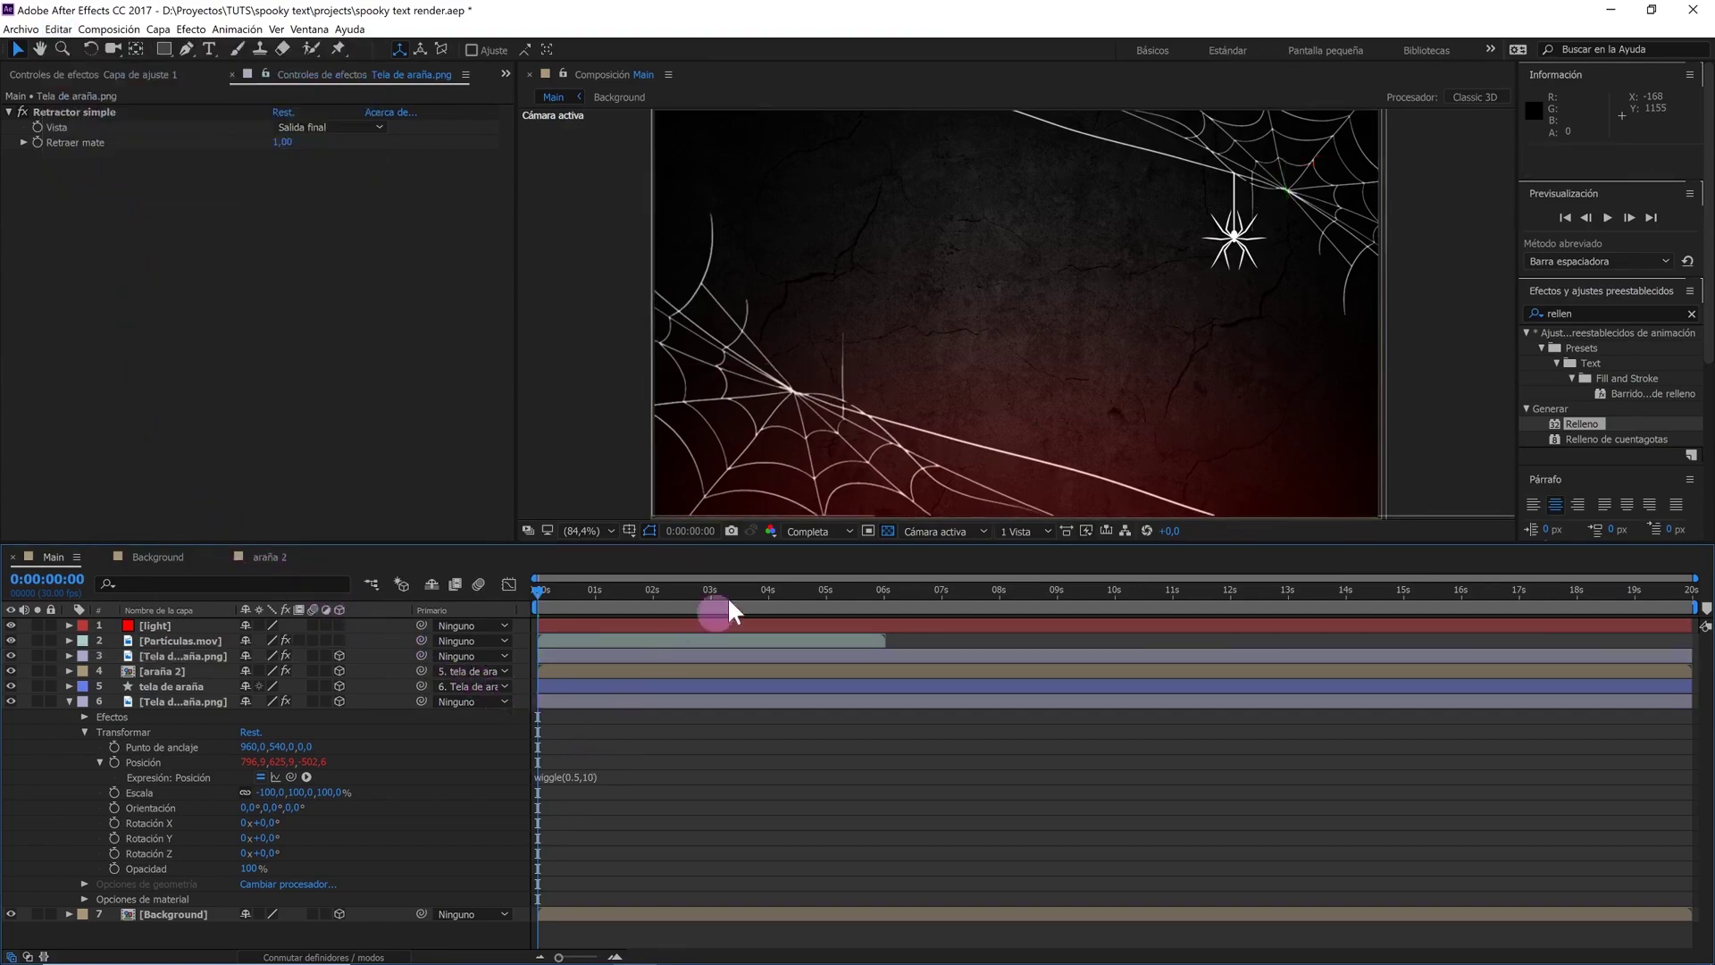
Preview the animation at 50% from the start and from 2 seconds, then collapse the web layer
key("comma")
key("comma")
key("space")
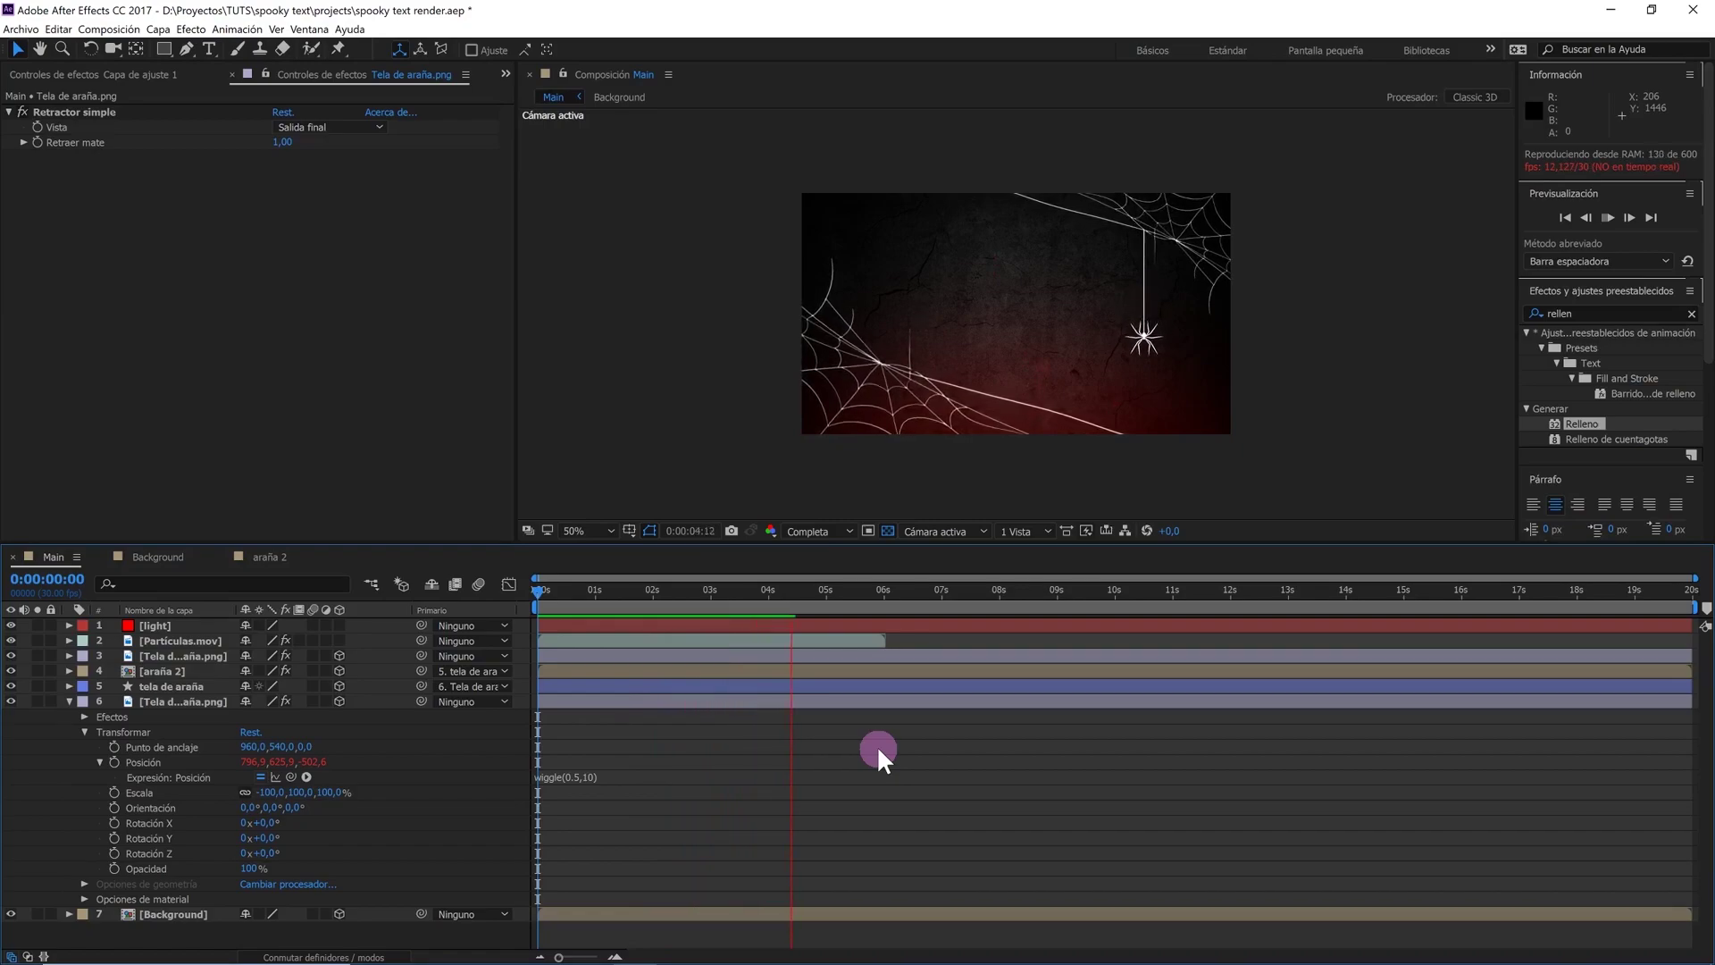
left_click_drag(818, 593, 654, 593)
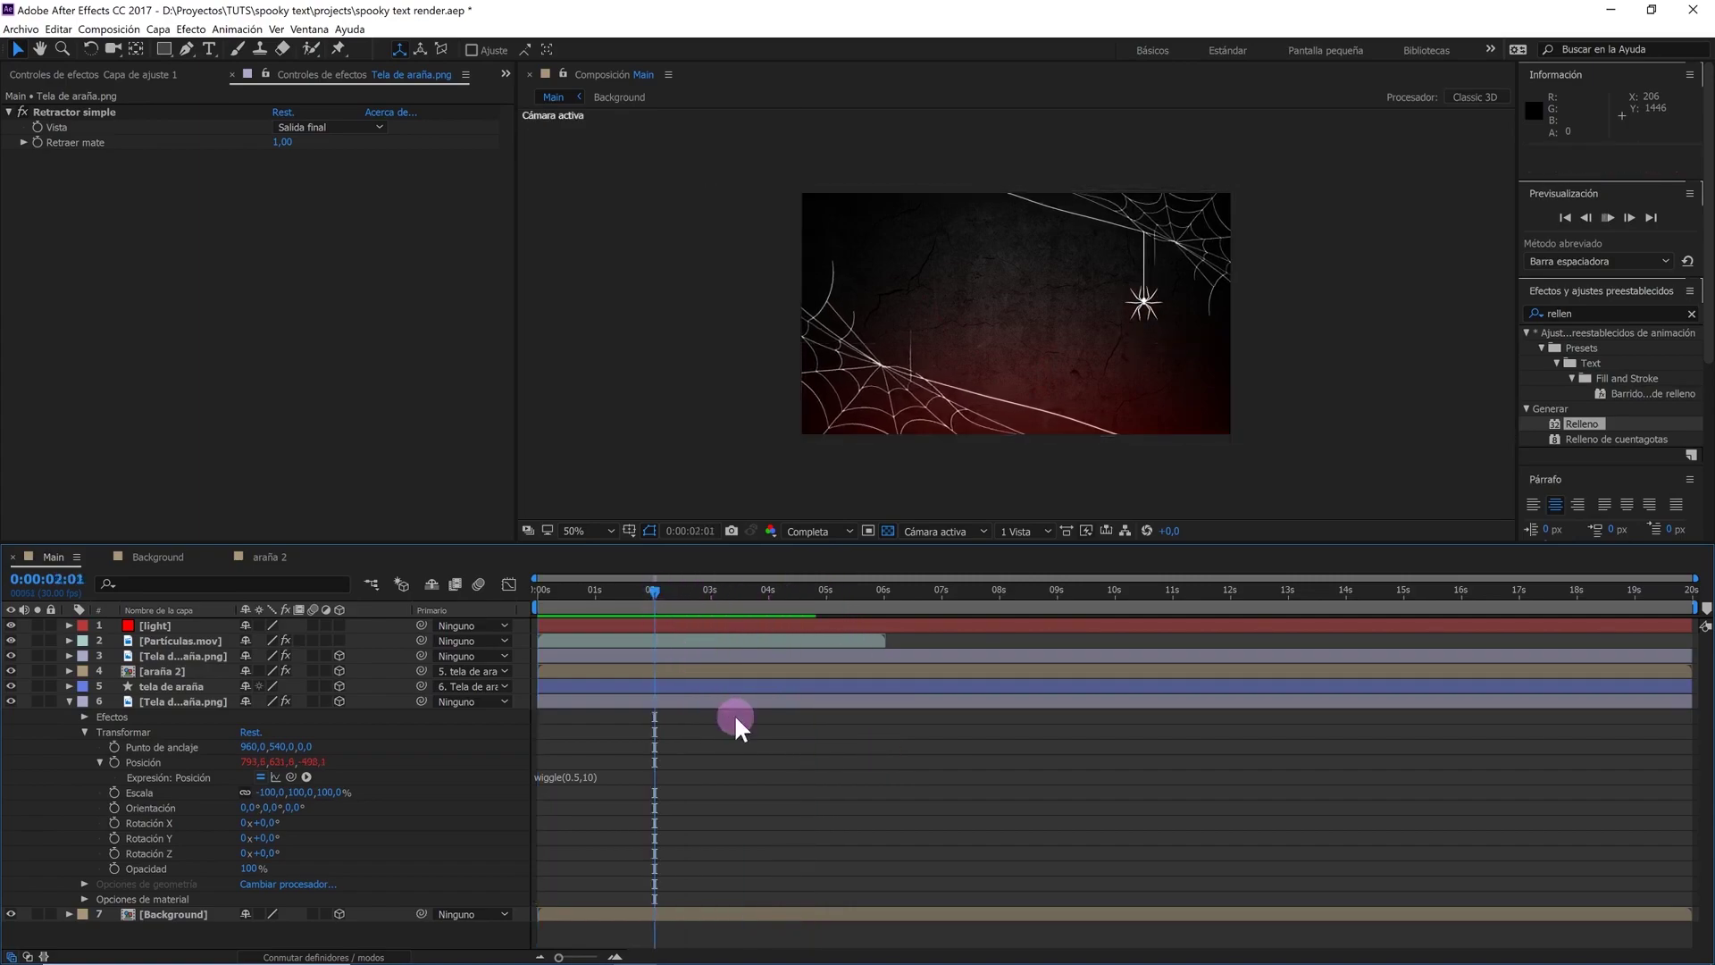
key("space")
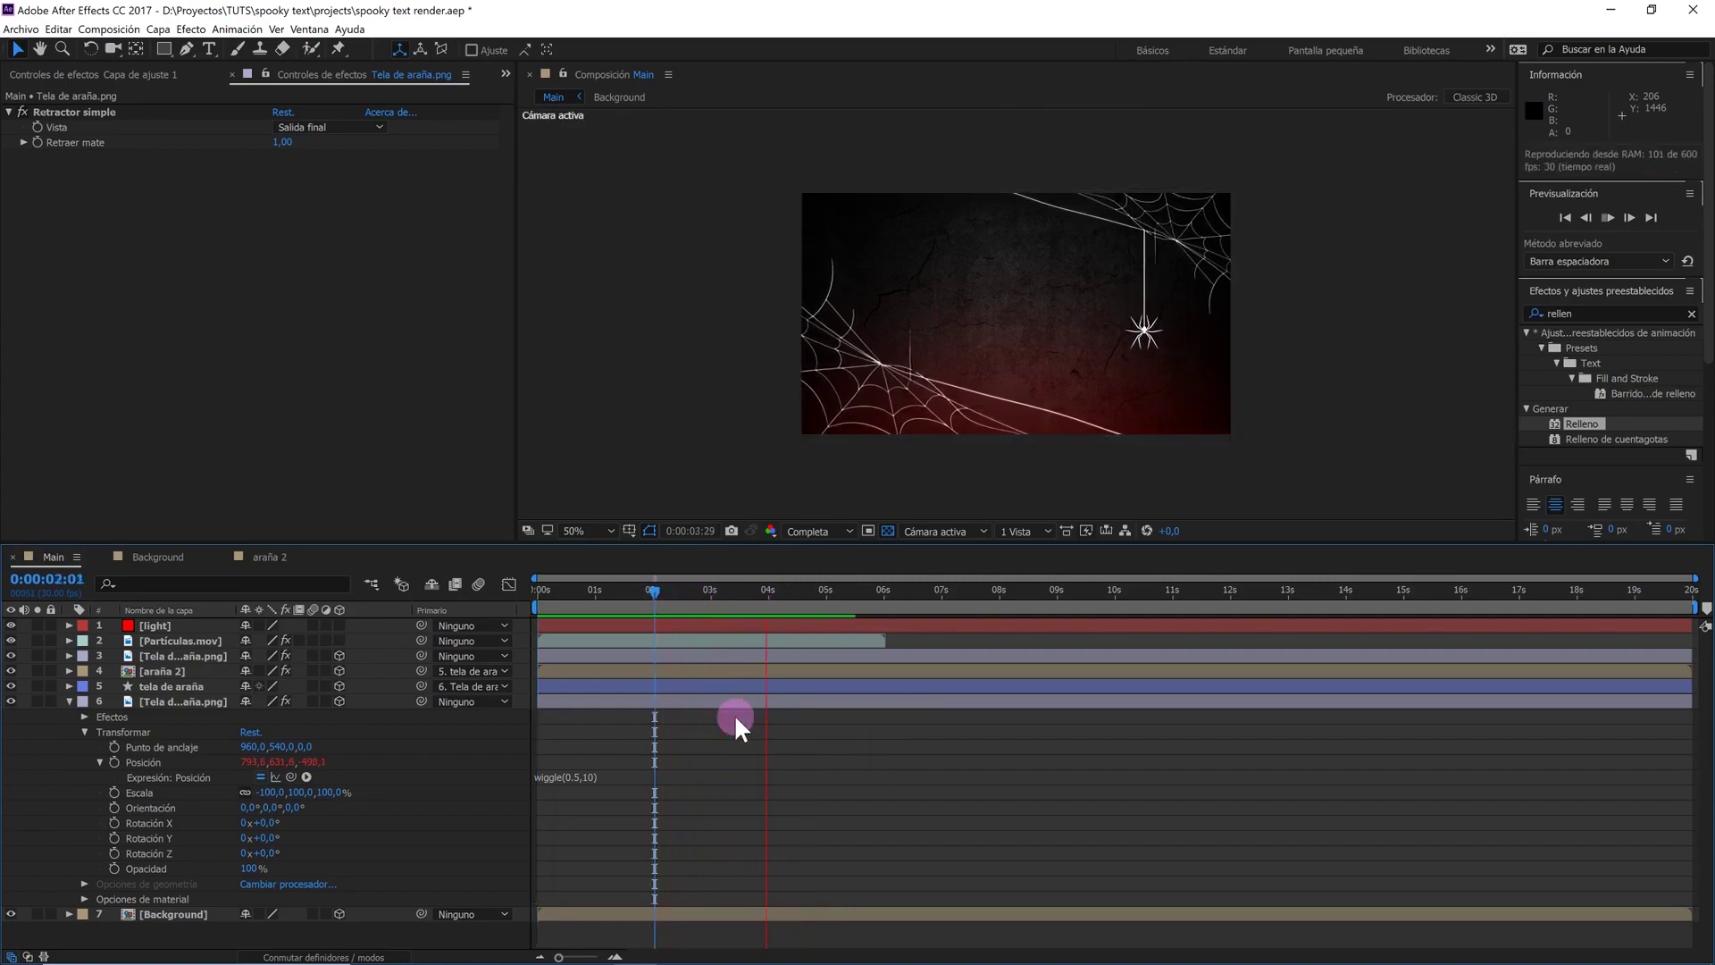
mouse_move(734, 611)
left_mouse_down()
mouse_move(536, 603)
mouse_move(470, 621)
left_mouse_up()
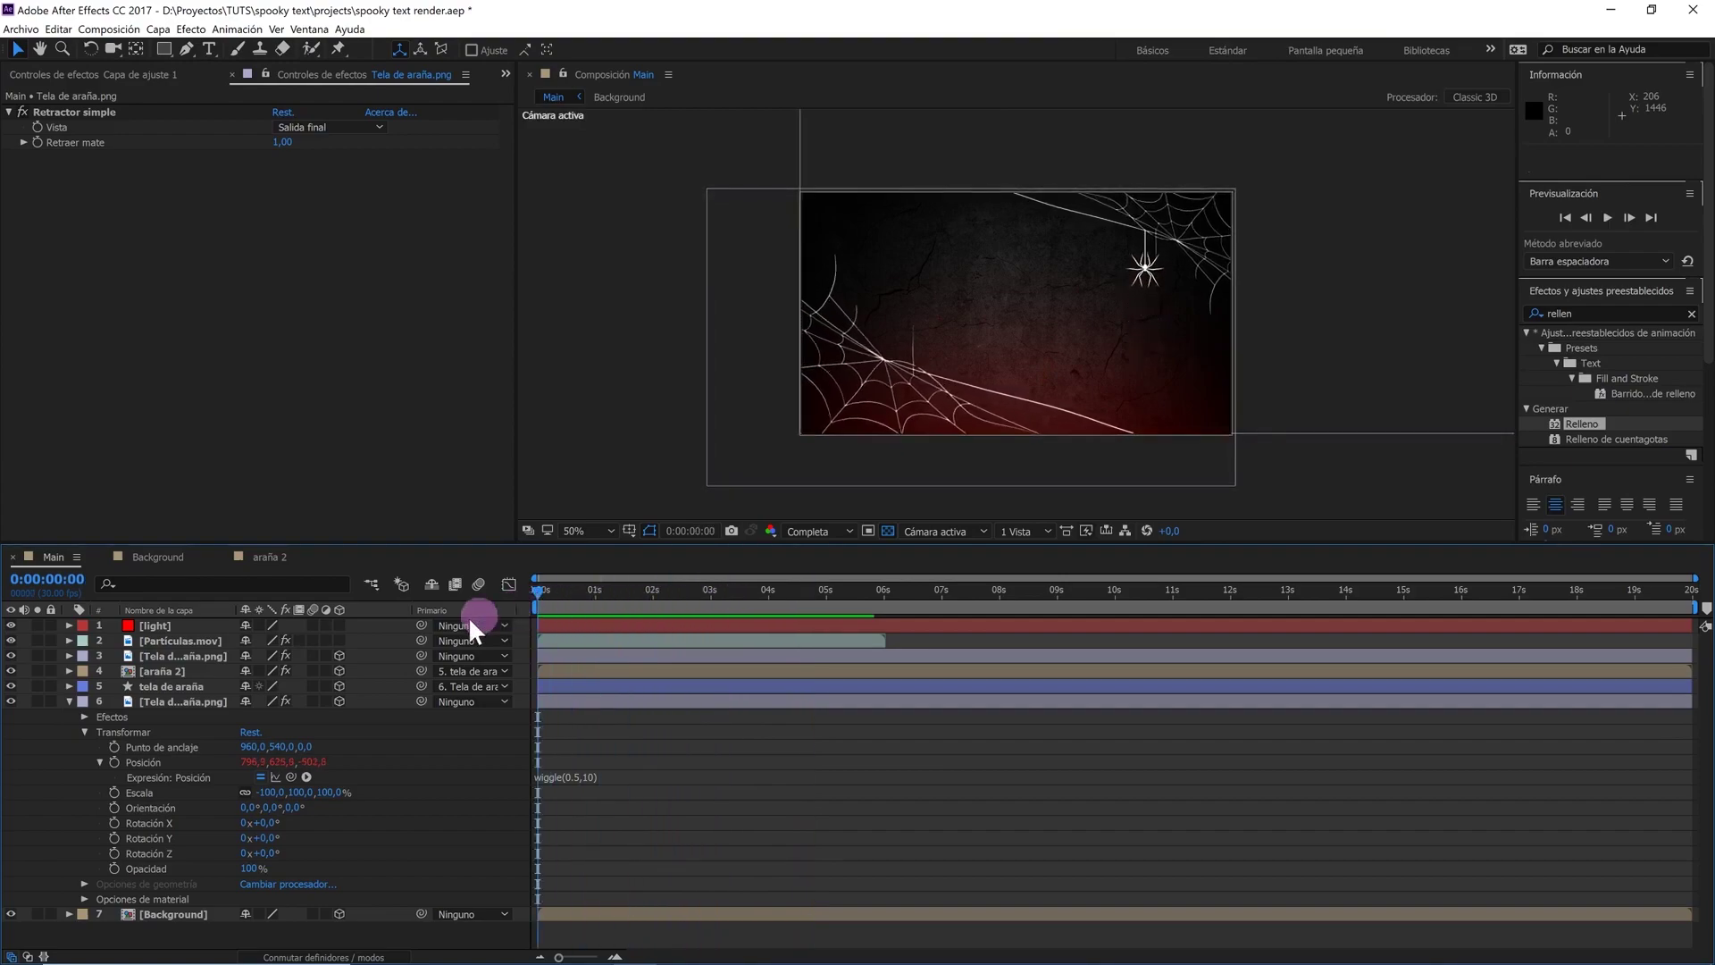
left_click(69, 701)
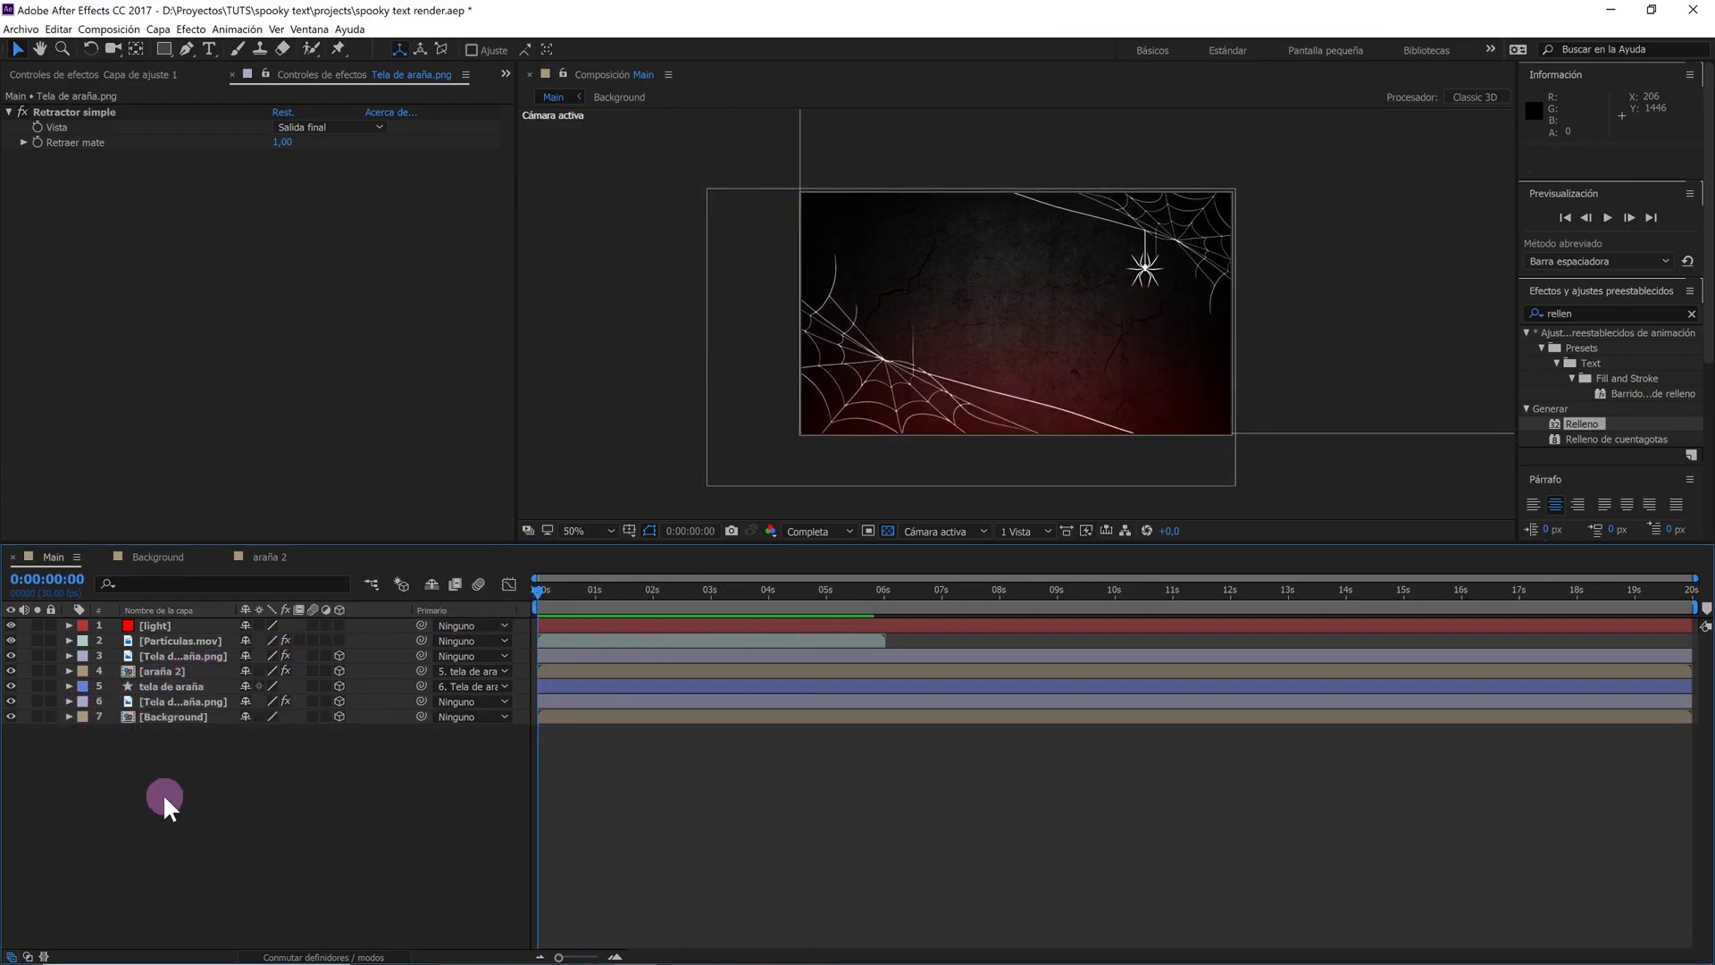
Create a new 1920×1080, 30 fps, 20-second composition named 'Metal text'
left_click(92, 36)
left_click(105, 49)
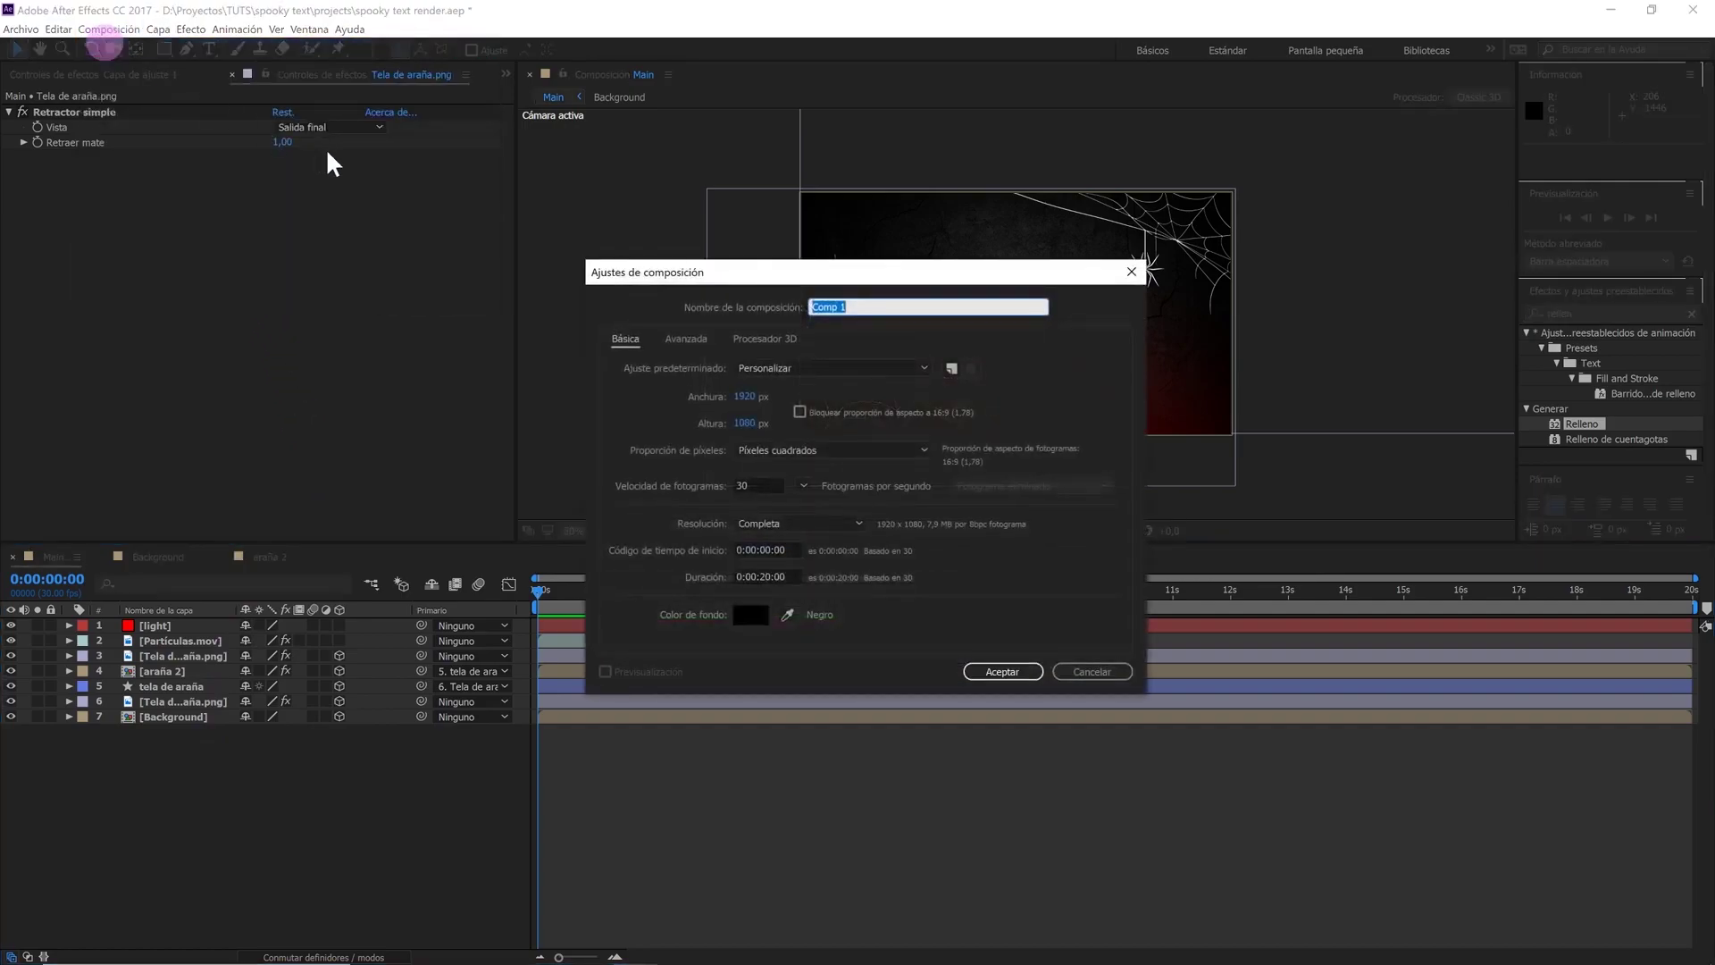
type("Metal text")
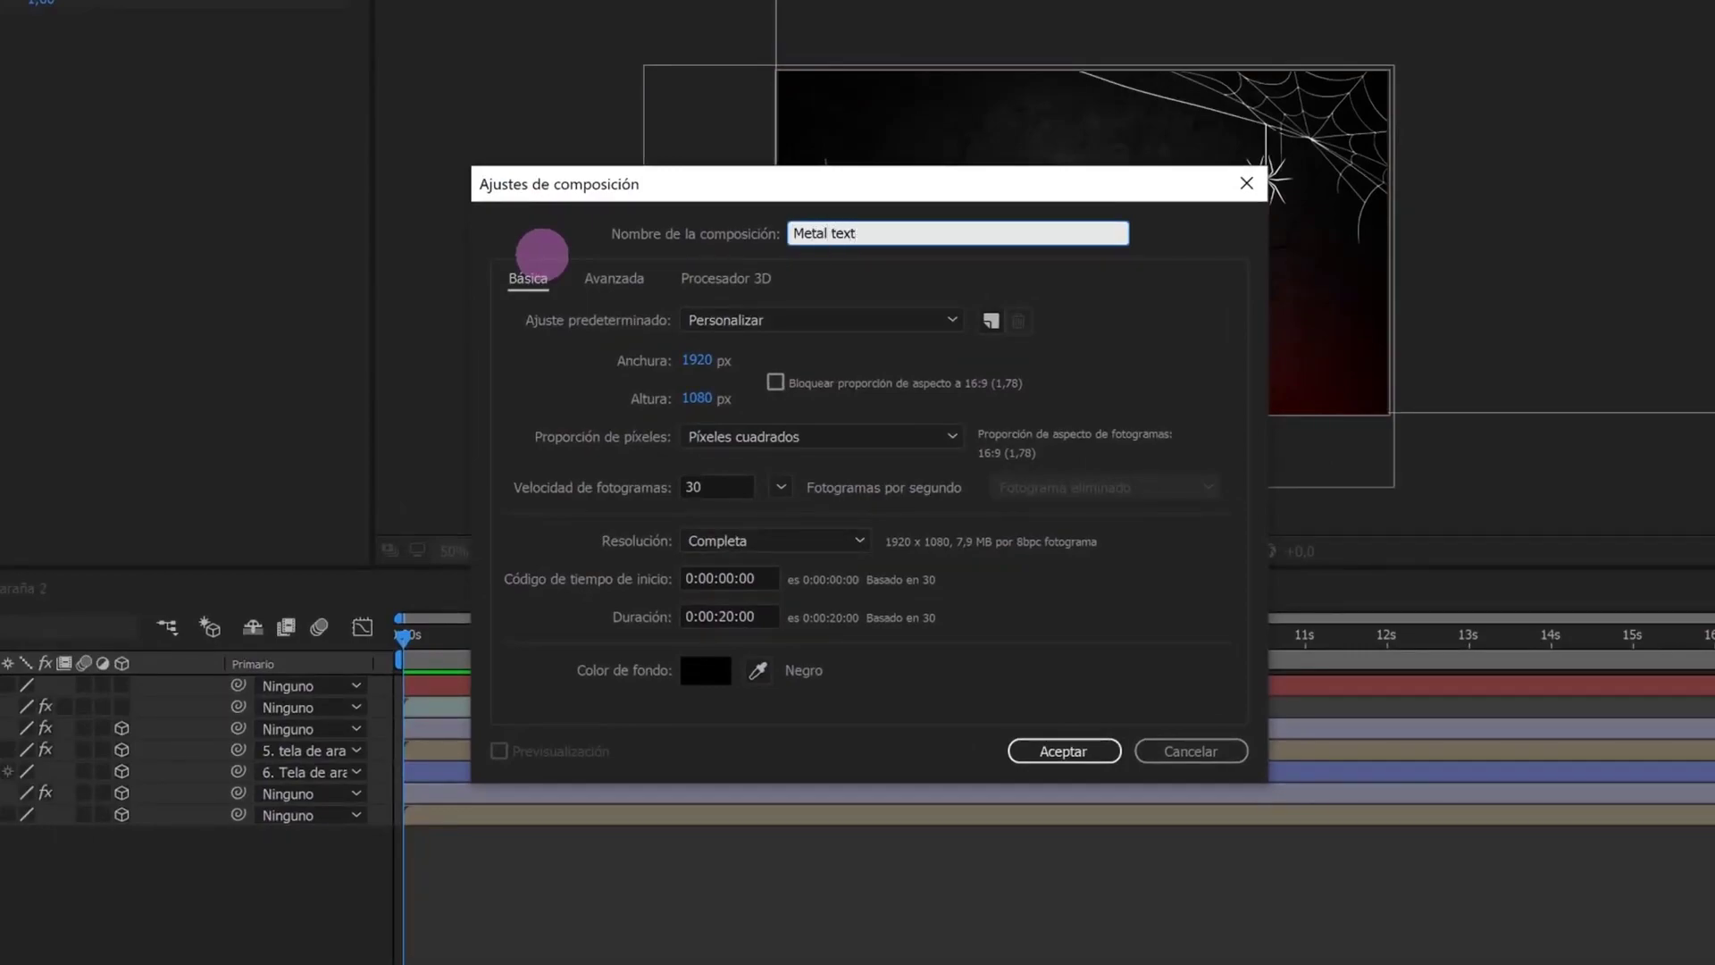
left_click(697, 398)
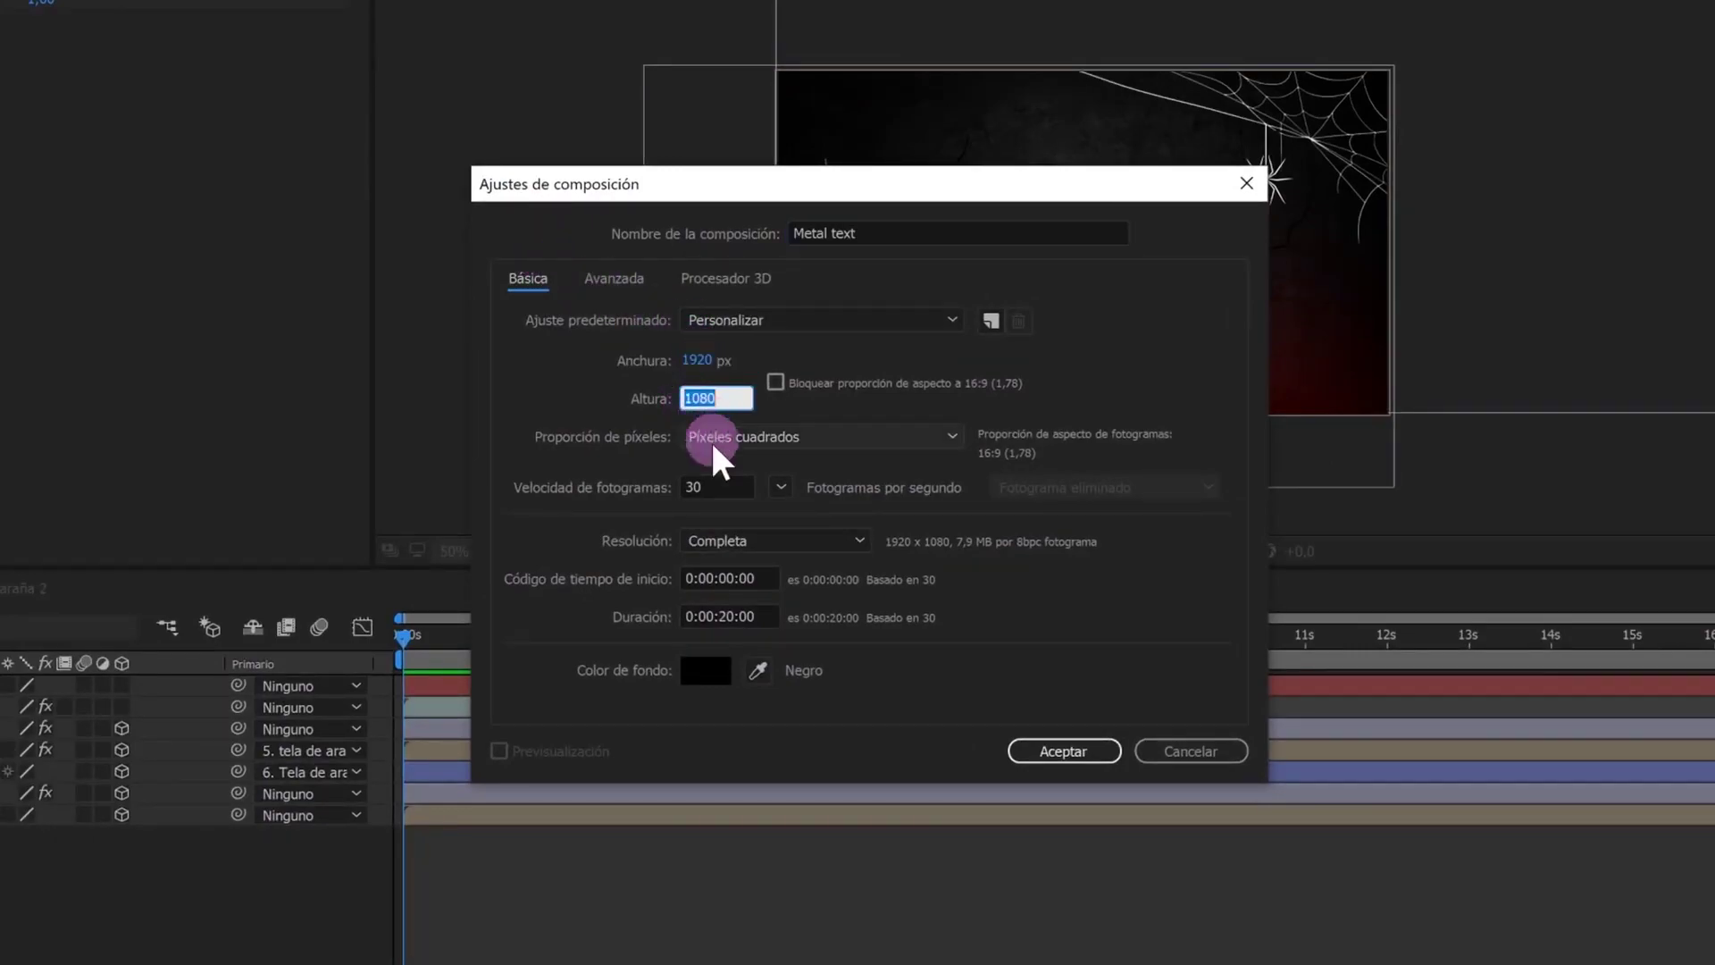
left_click(710, 488)
Fit the composition to the viewer and show its background as black
left_click(1036, 753)
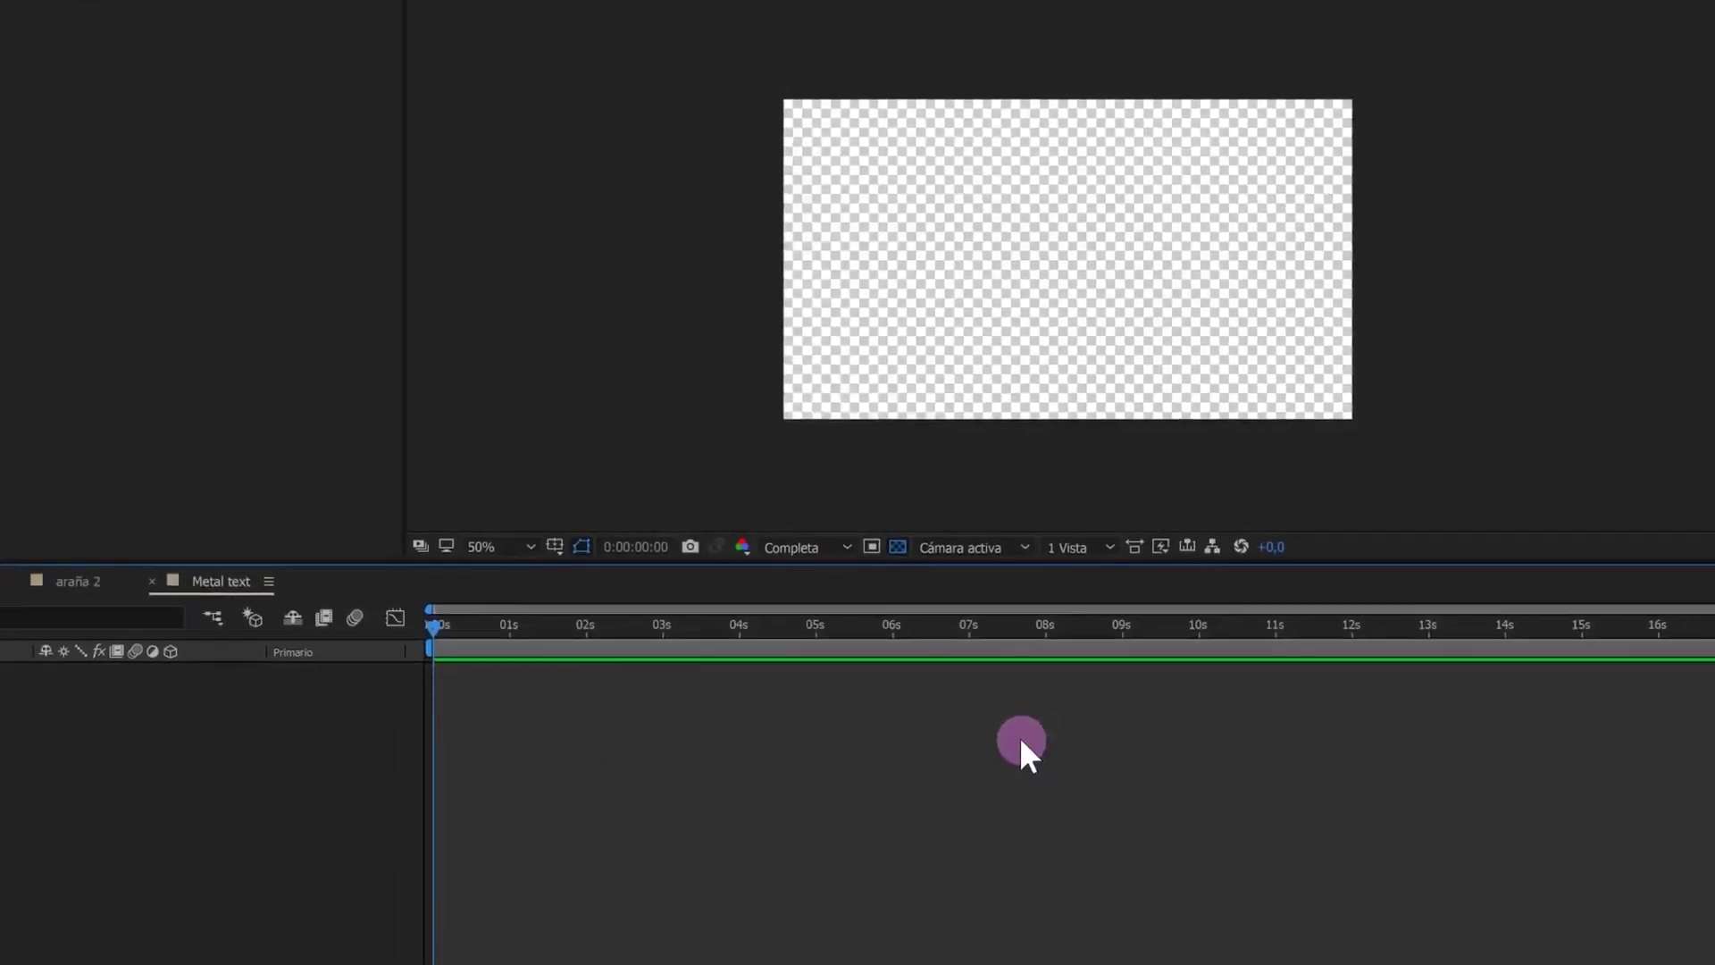
left_click(591, 530)
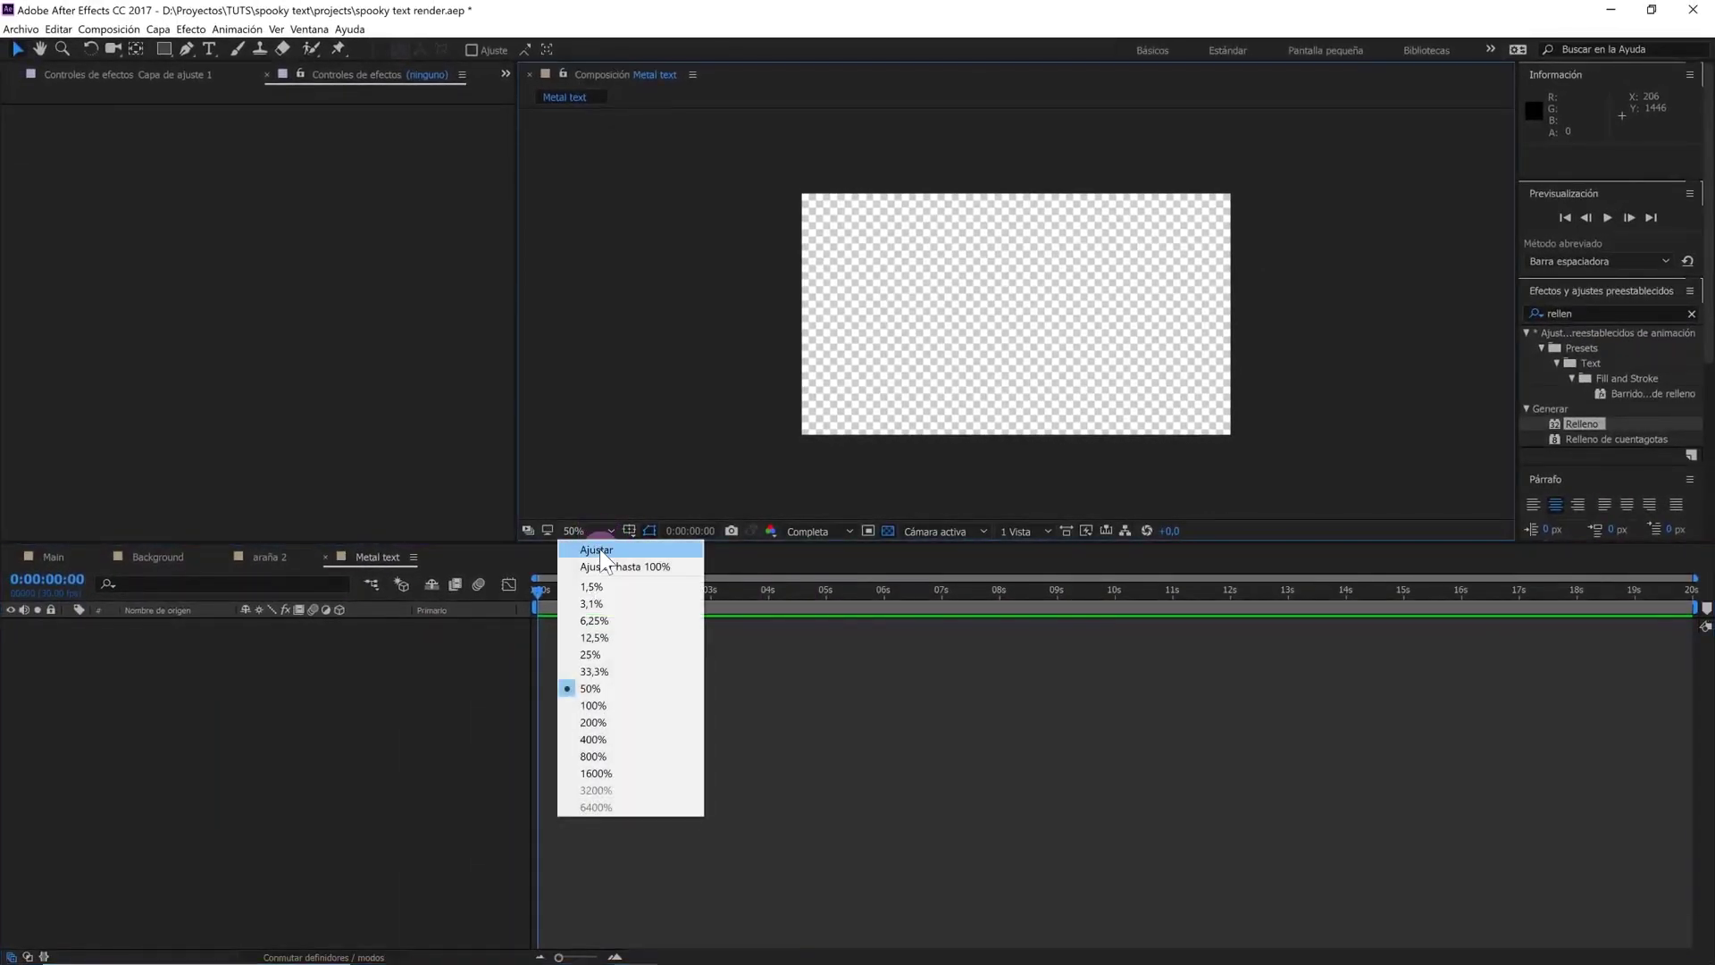
left_click(599, 548)
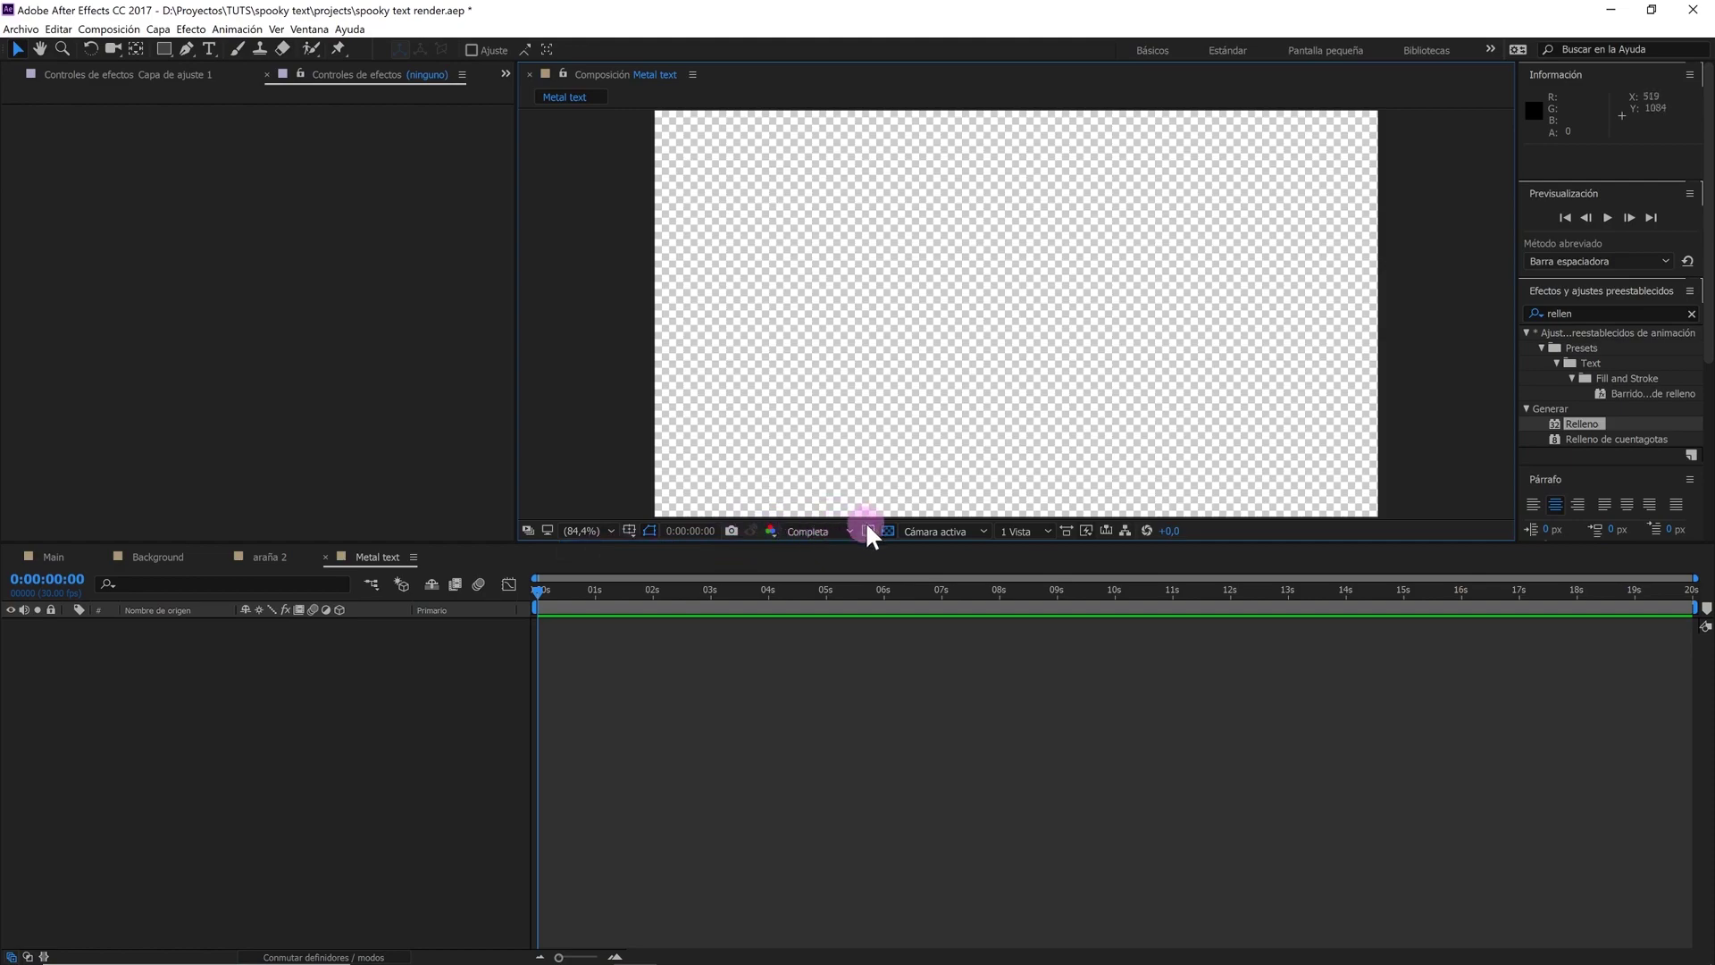
left_click(887, 530)
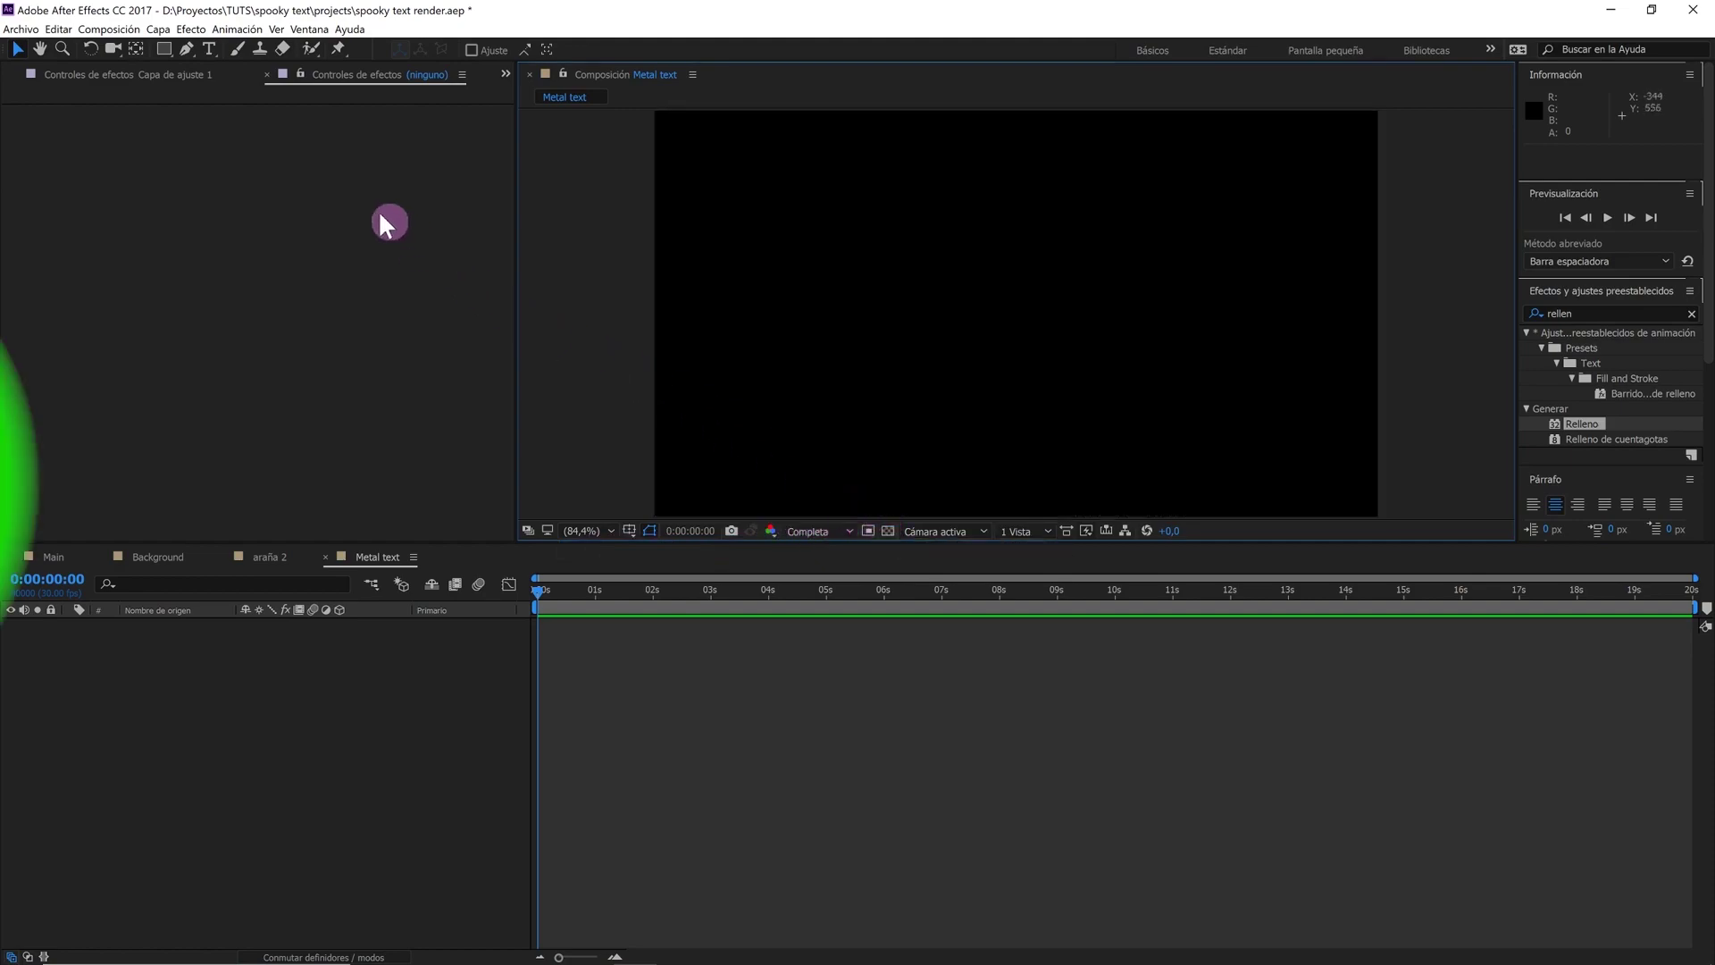
Add a white text layer reading 's' and verify its font is Trajan Pro Regular
left_click(209, 49)
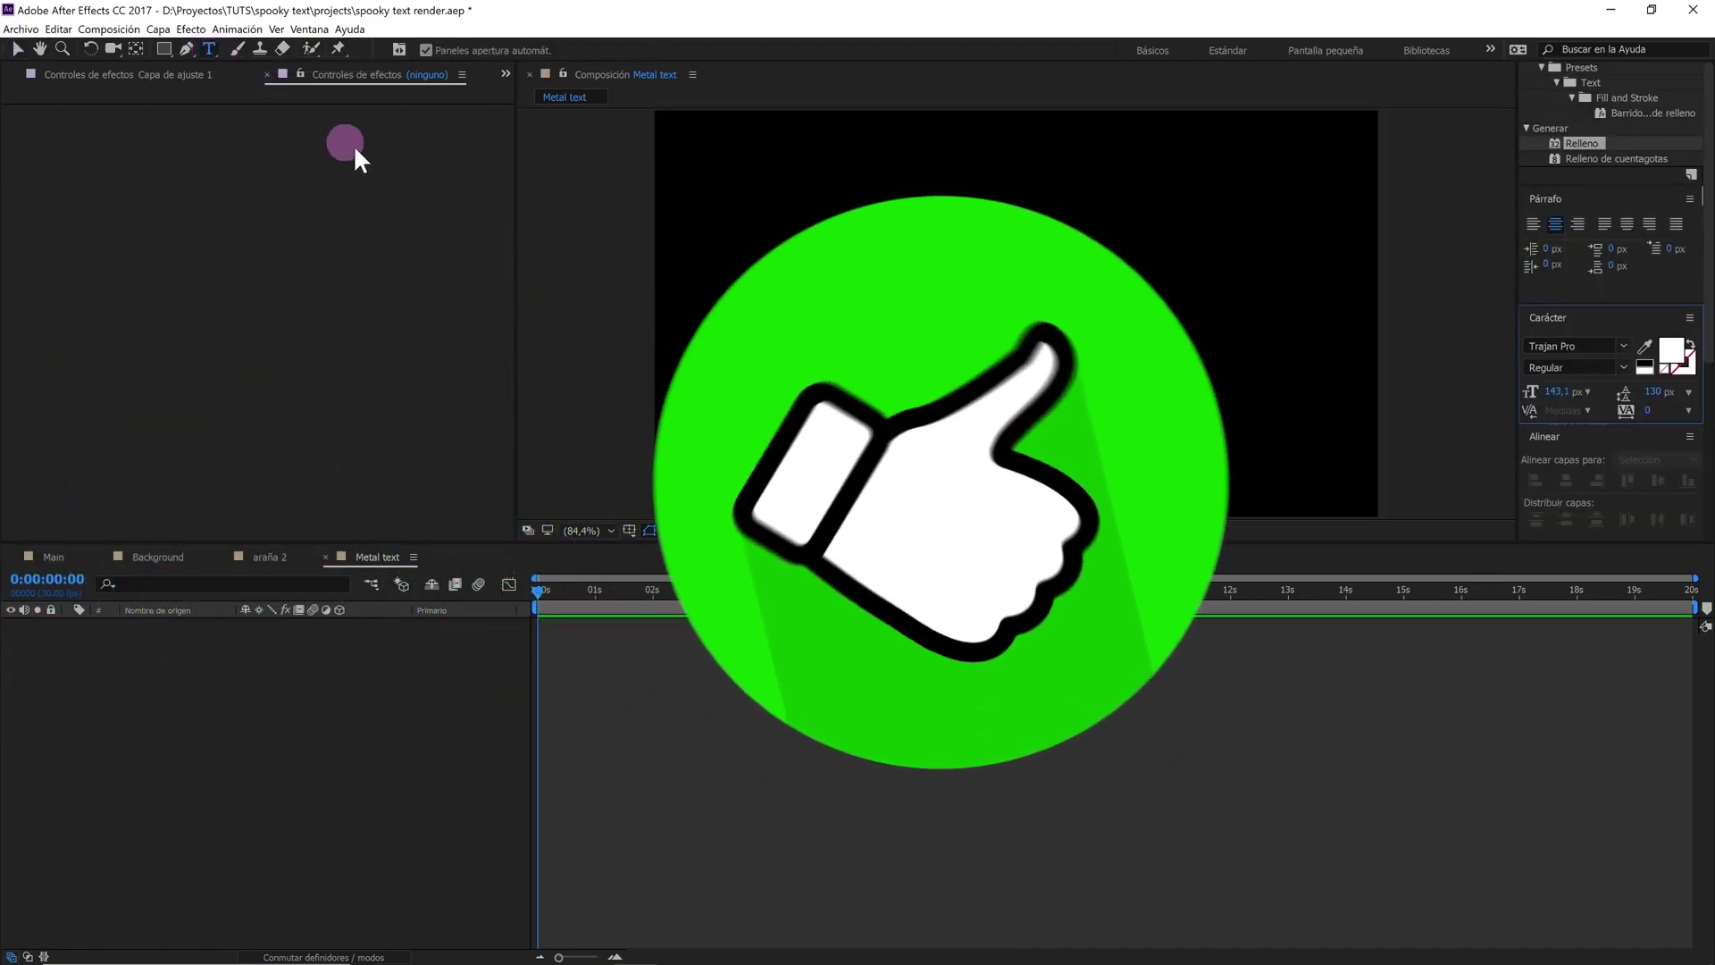
left_click(818, 315)
type("s")
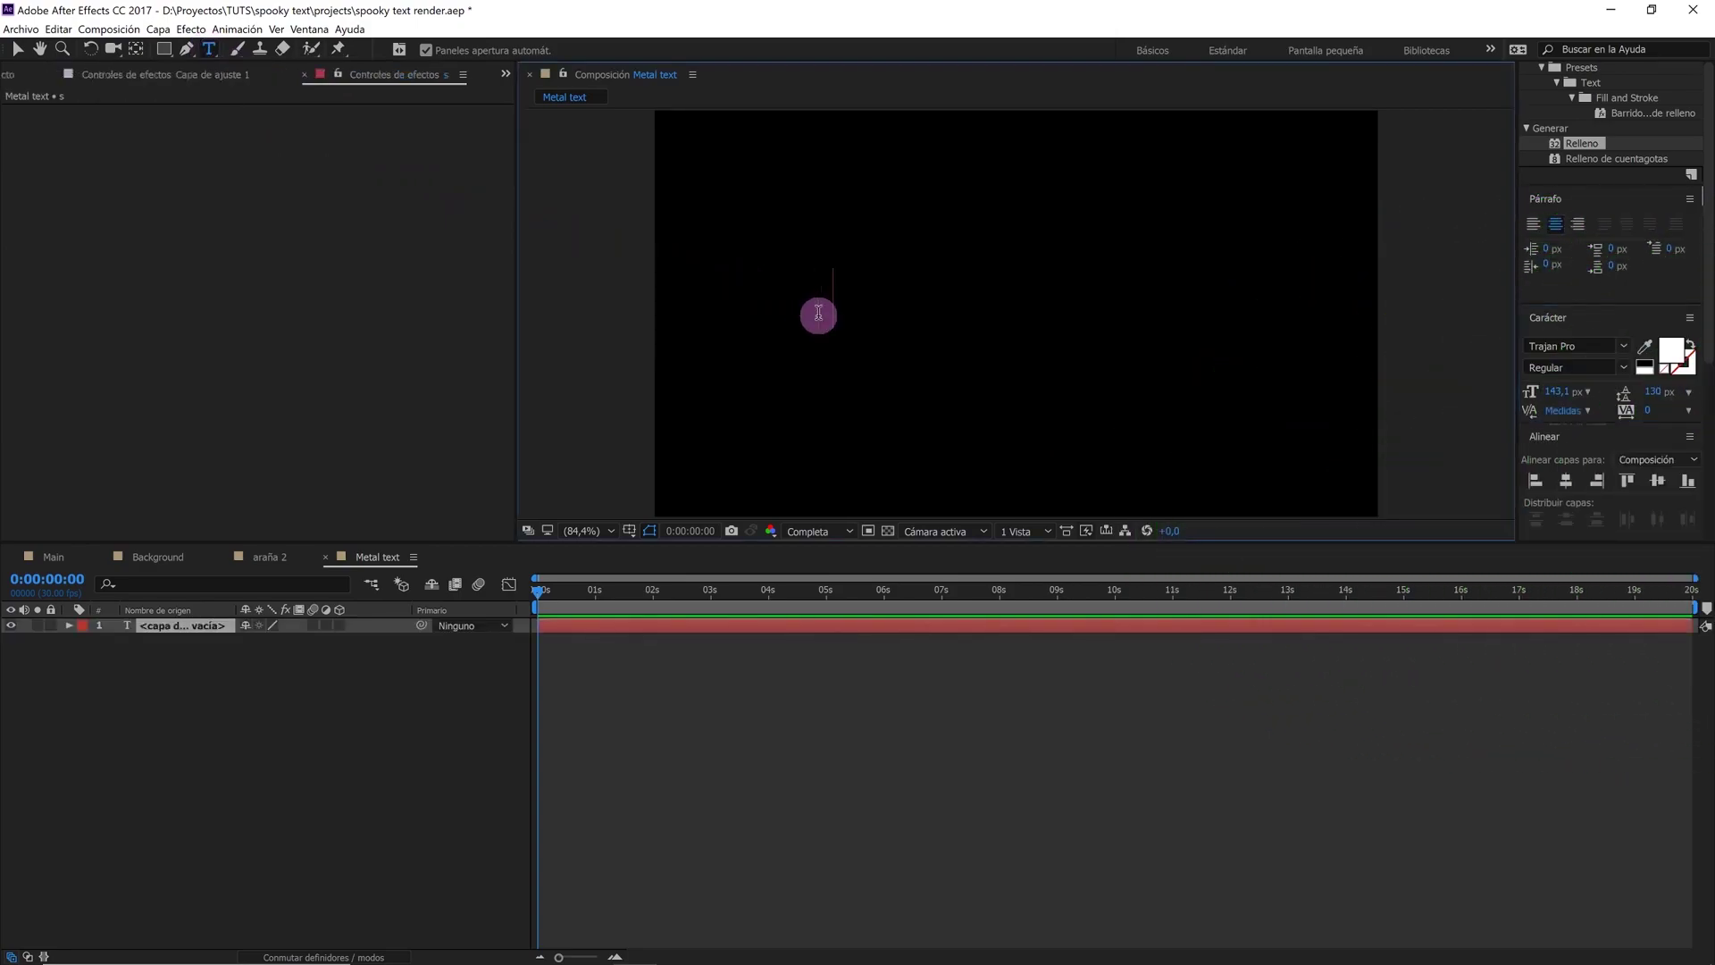
left_click(271, 681)
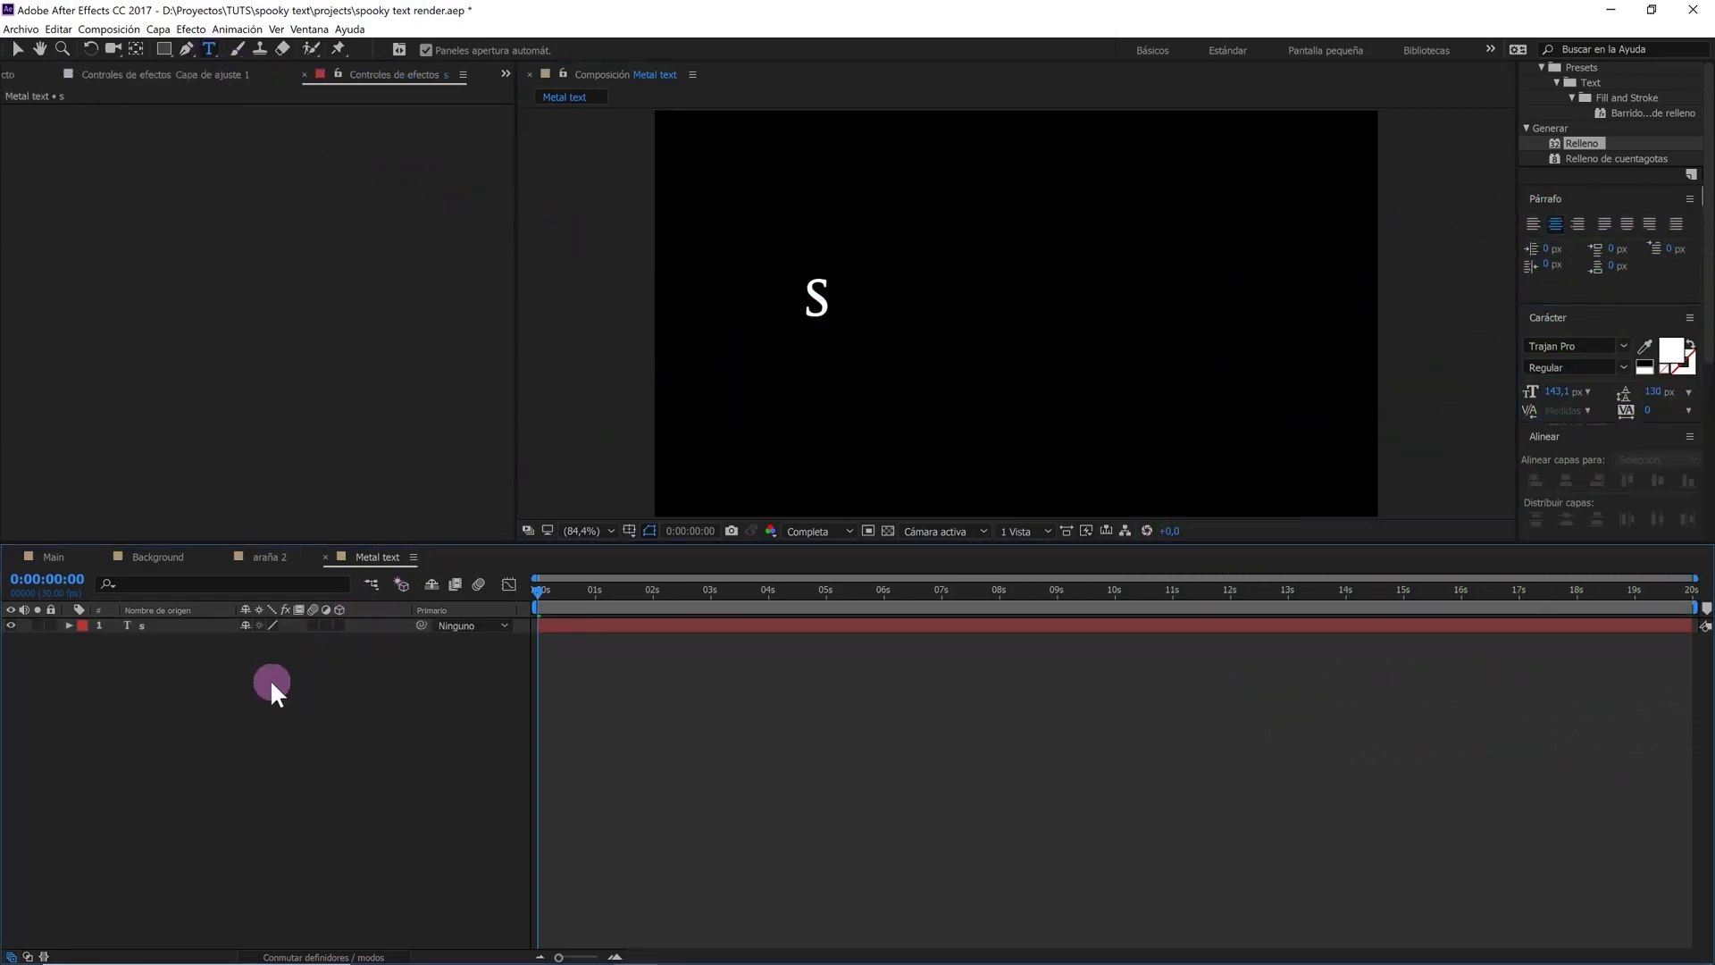
left_click(186, 626)
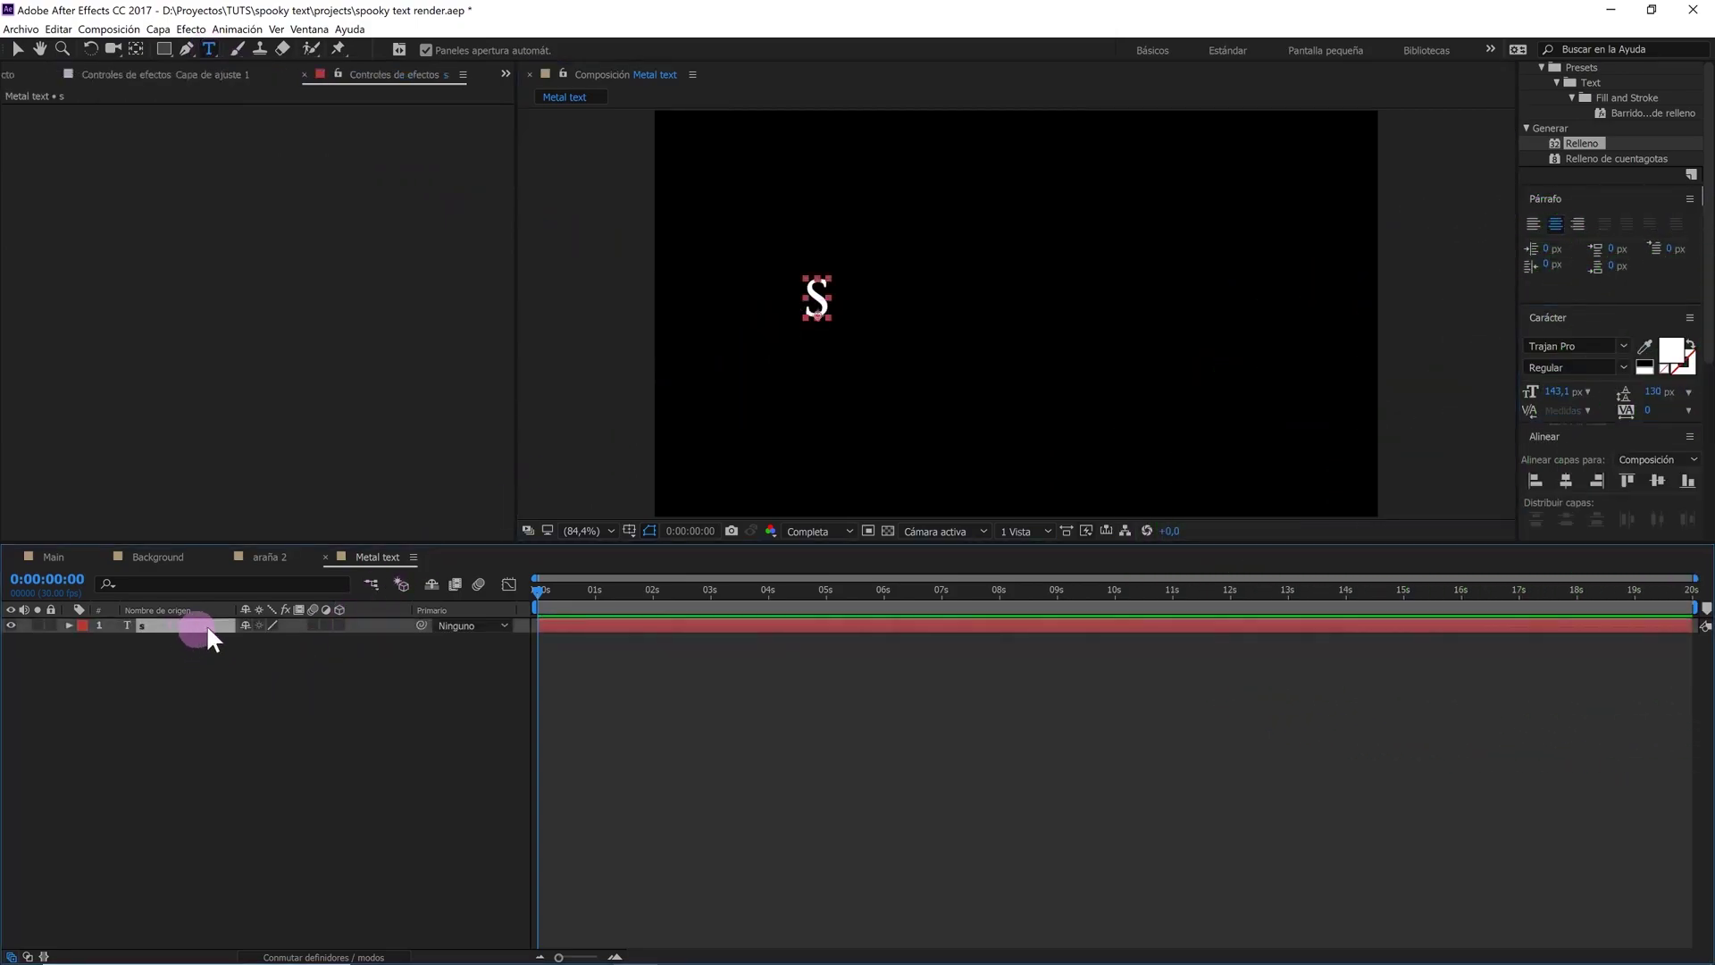
left_click(1577, 346)
left_click(1584, 360)
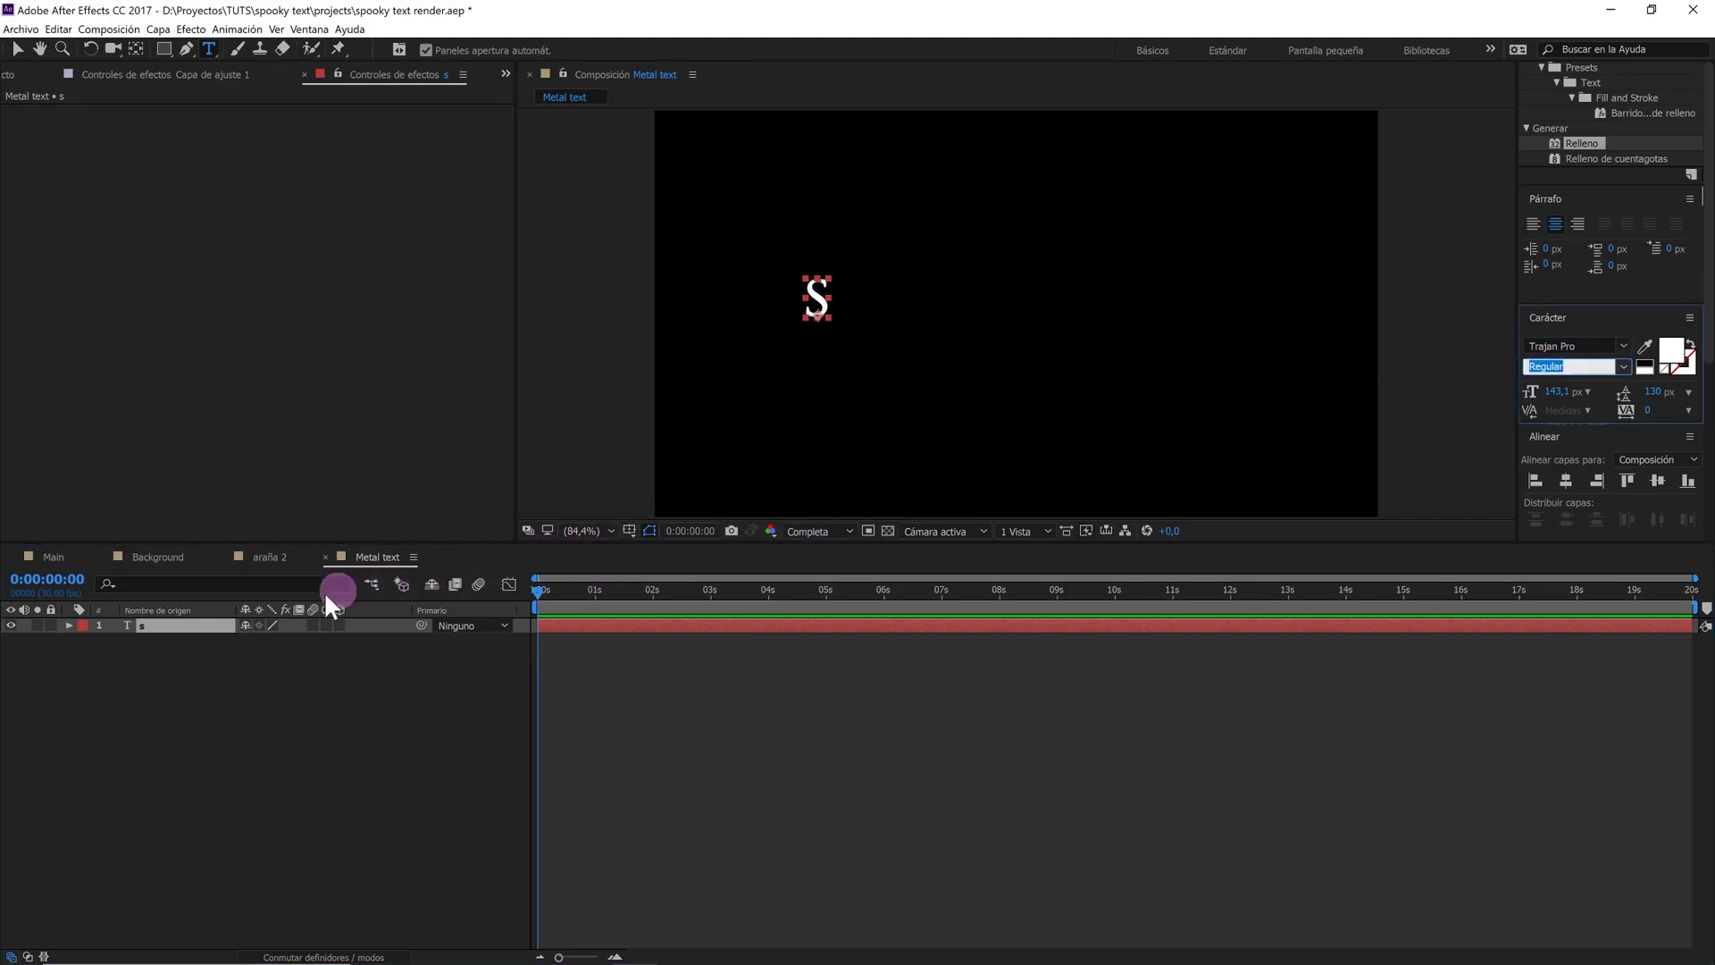
left_click(166, 665)
left_click(169, 625)
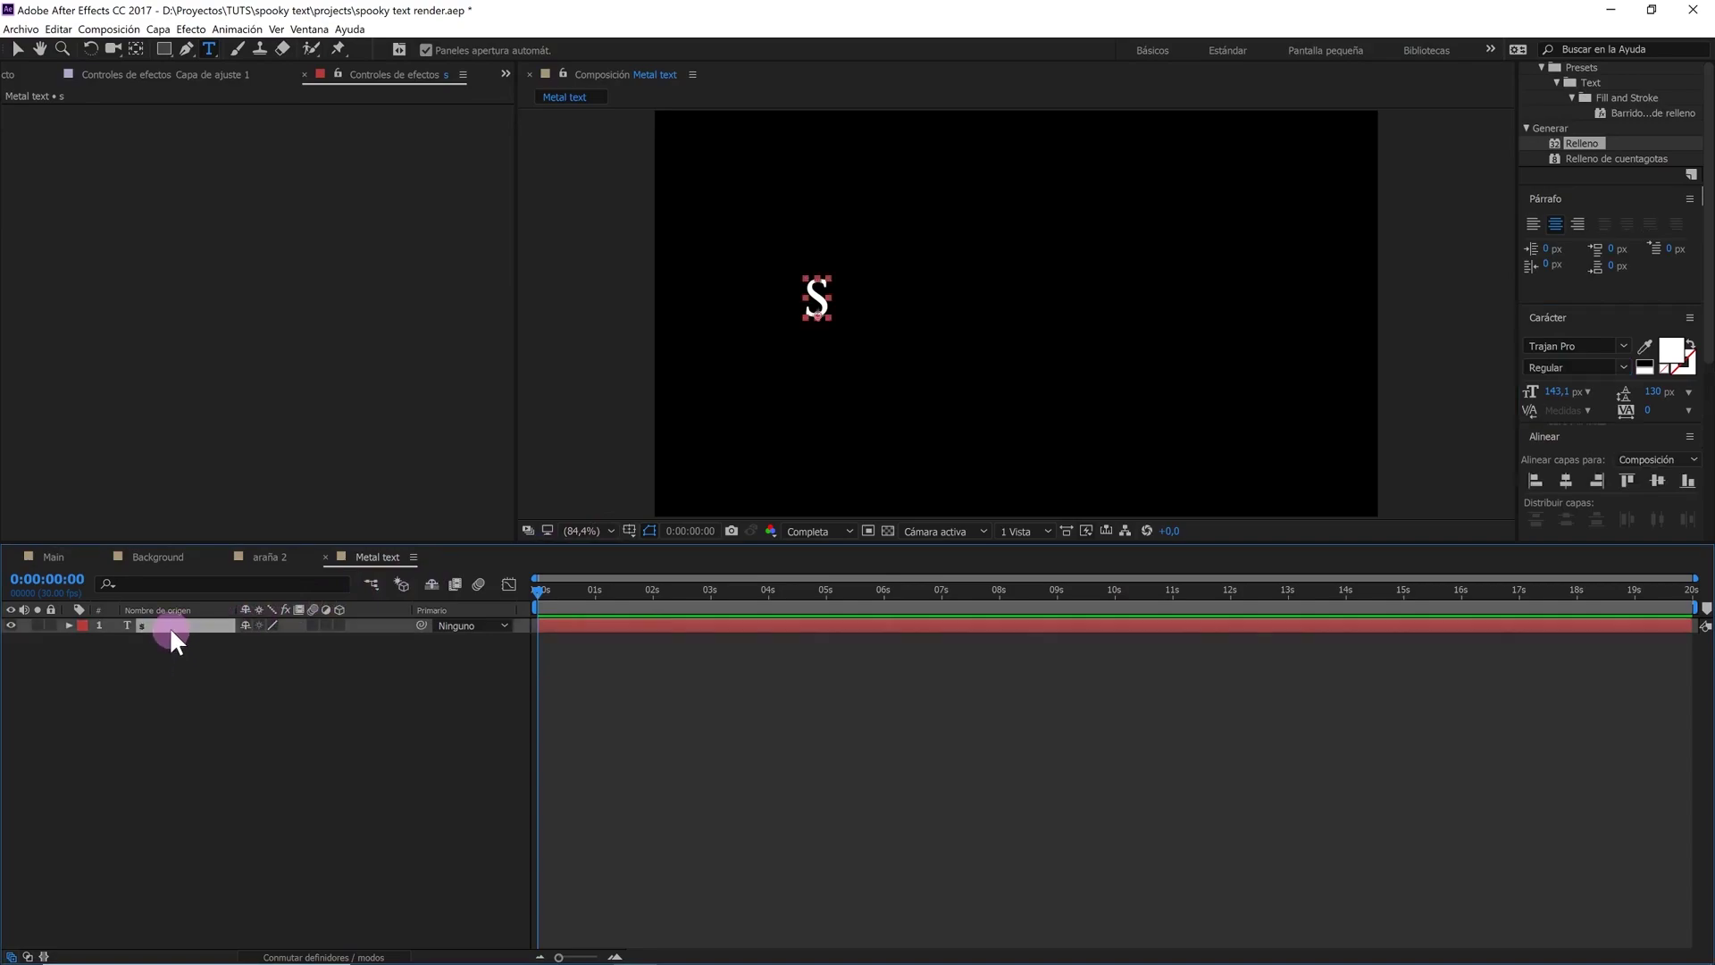
Duplicate the s layer five times and change the first copies to 'p', 'o' and 'o'
key("ctrl+d")
key("ctrl+d")
key("ctrl+d")
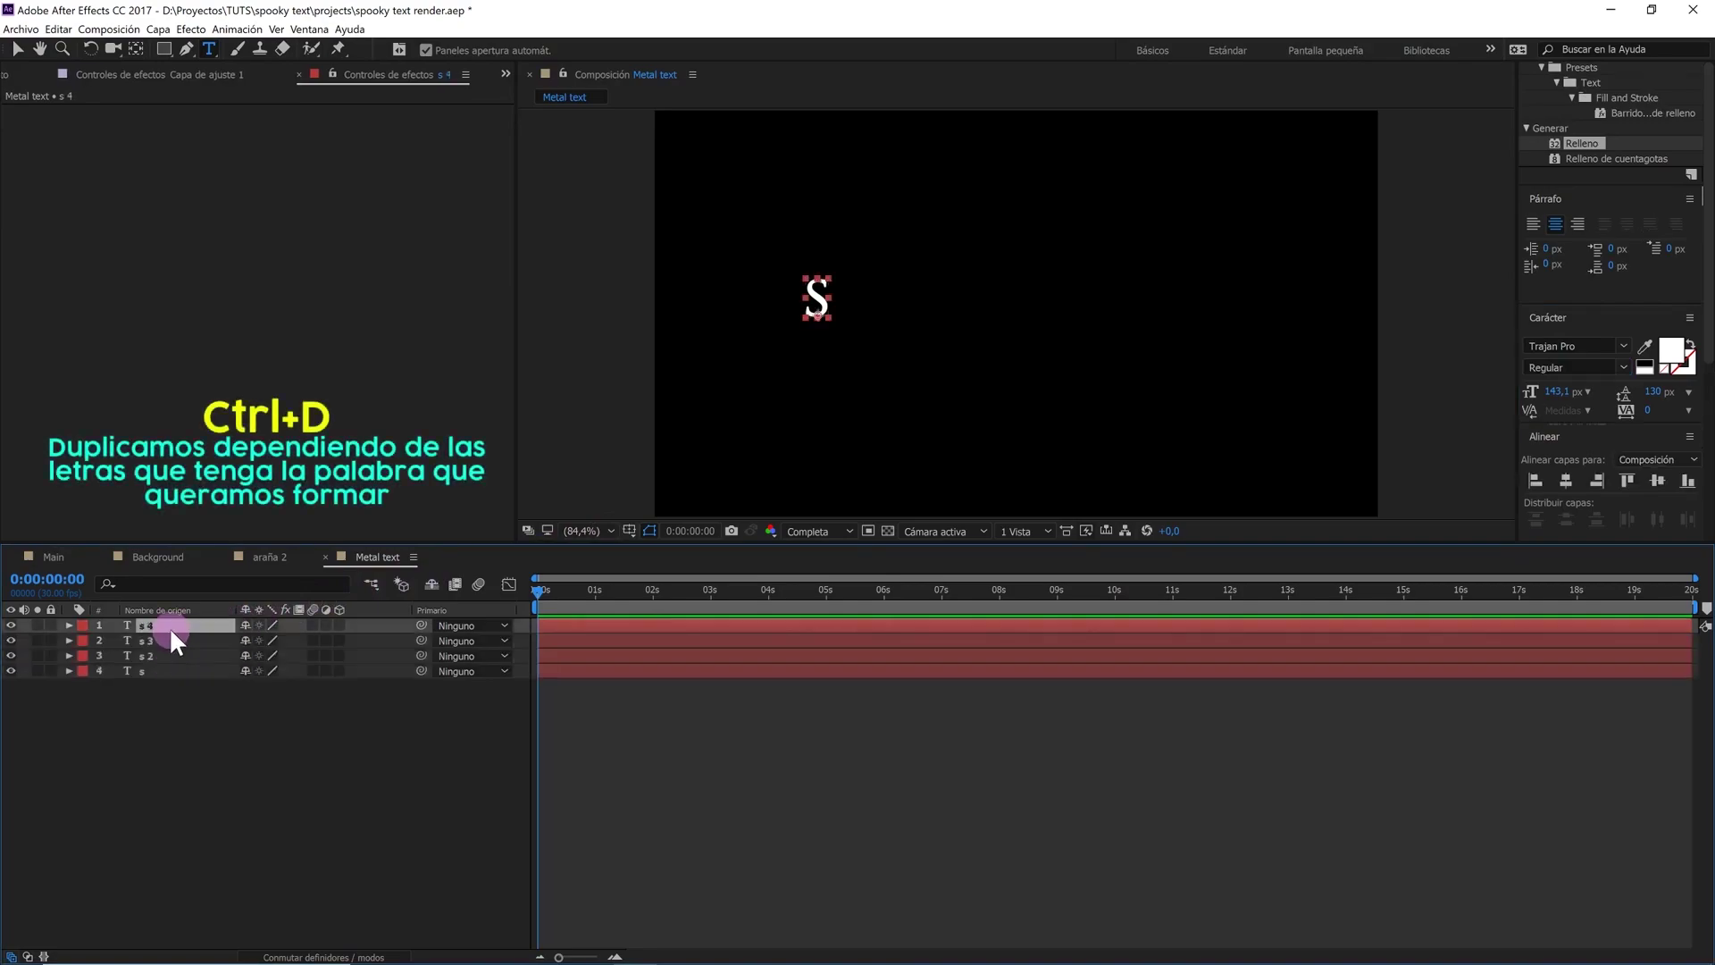
key("ctrl+d")
key("ctrl+d")
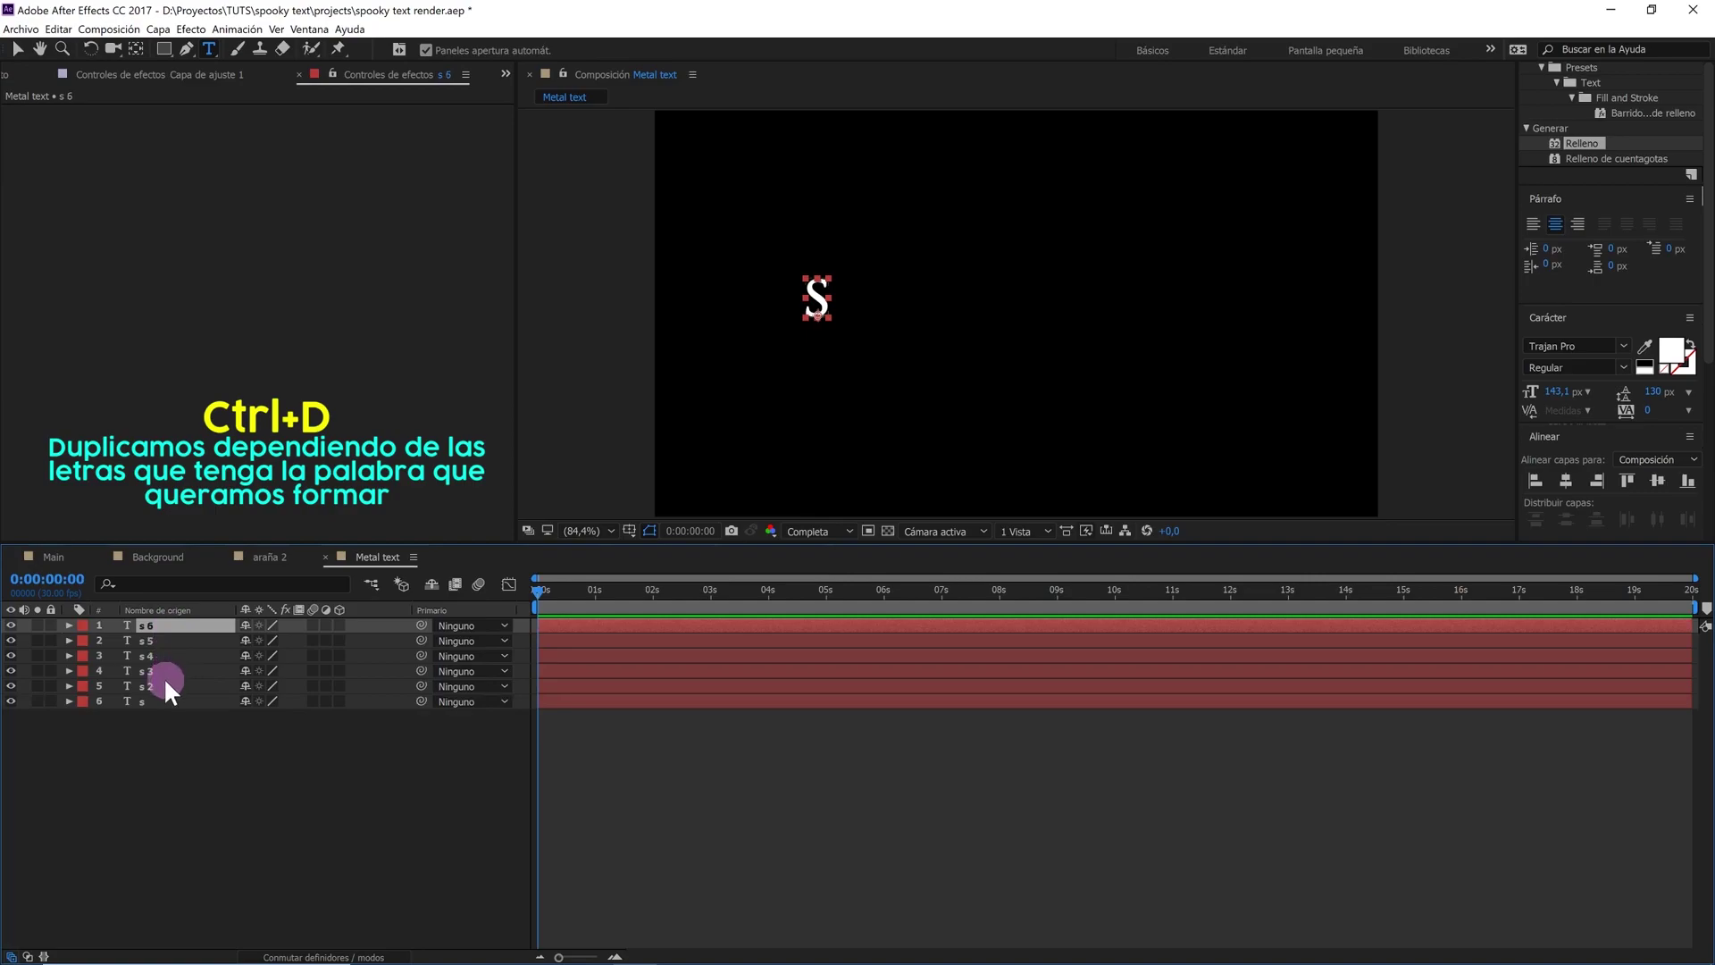
left_click(162, 684)
type("p")
key("Return")
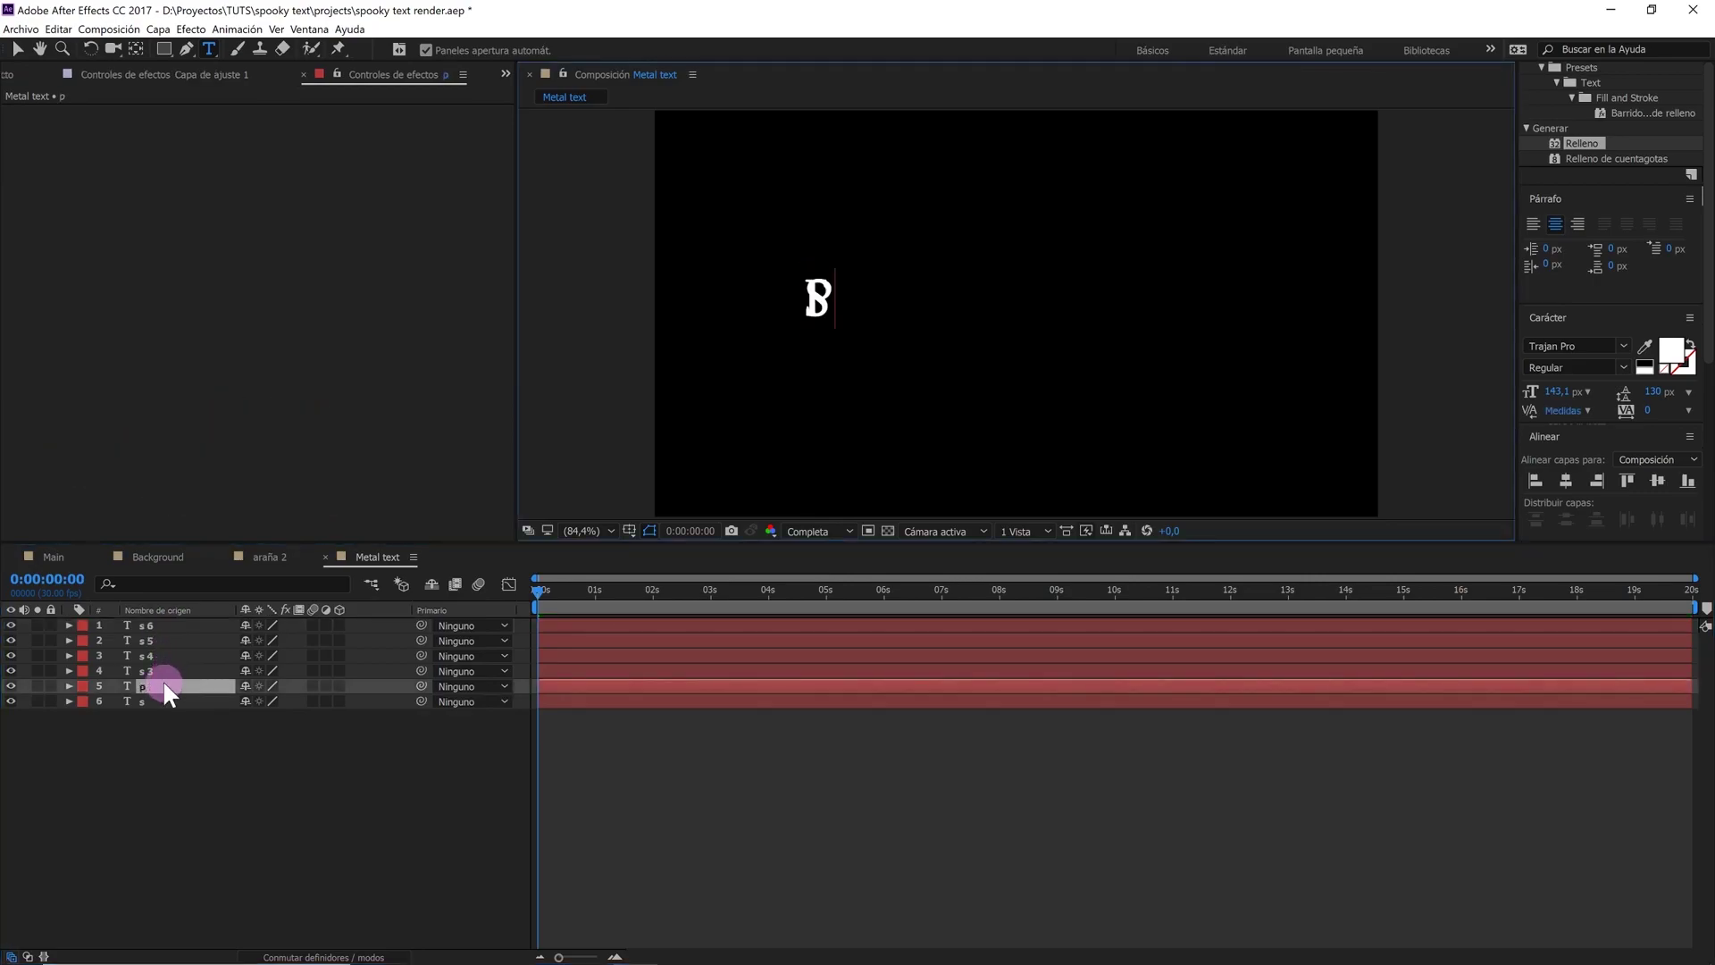
left_click(161, 662)
type("o")
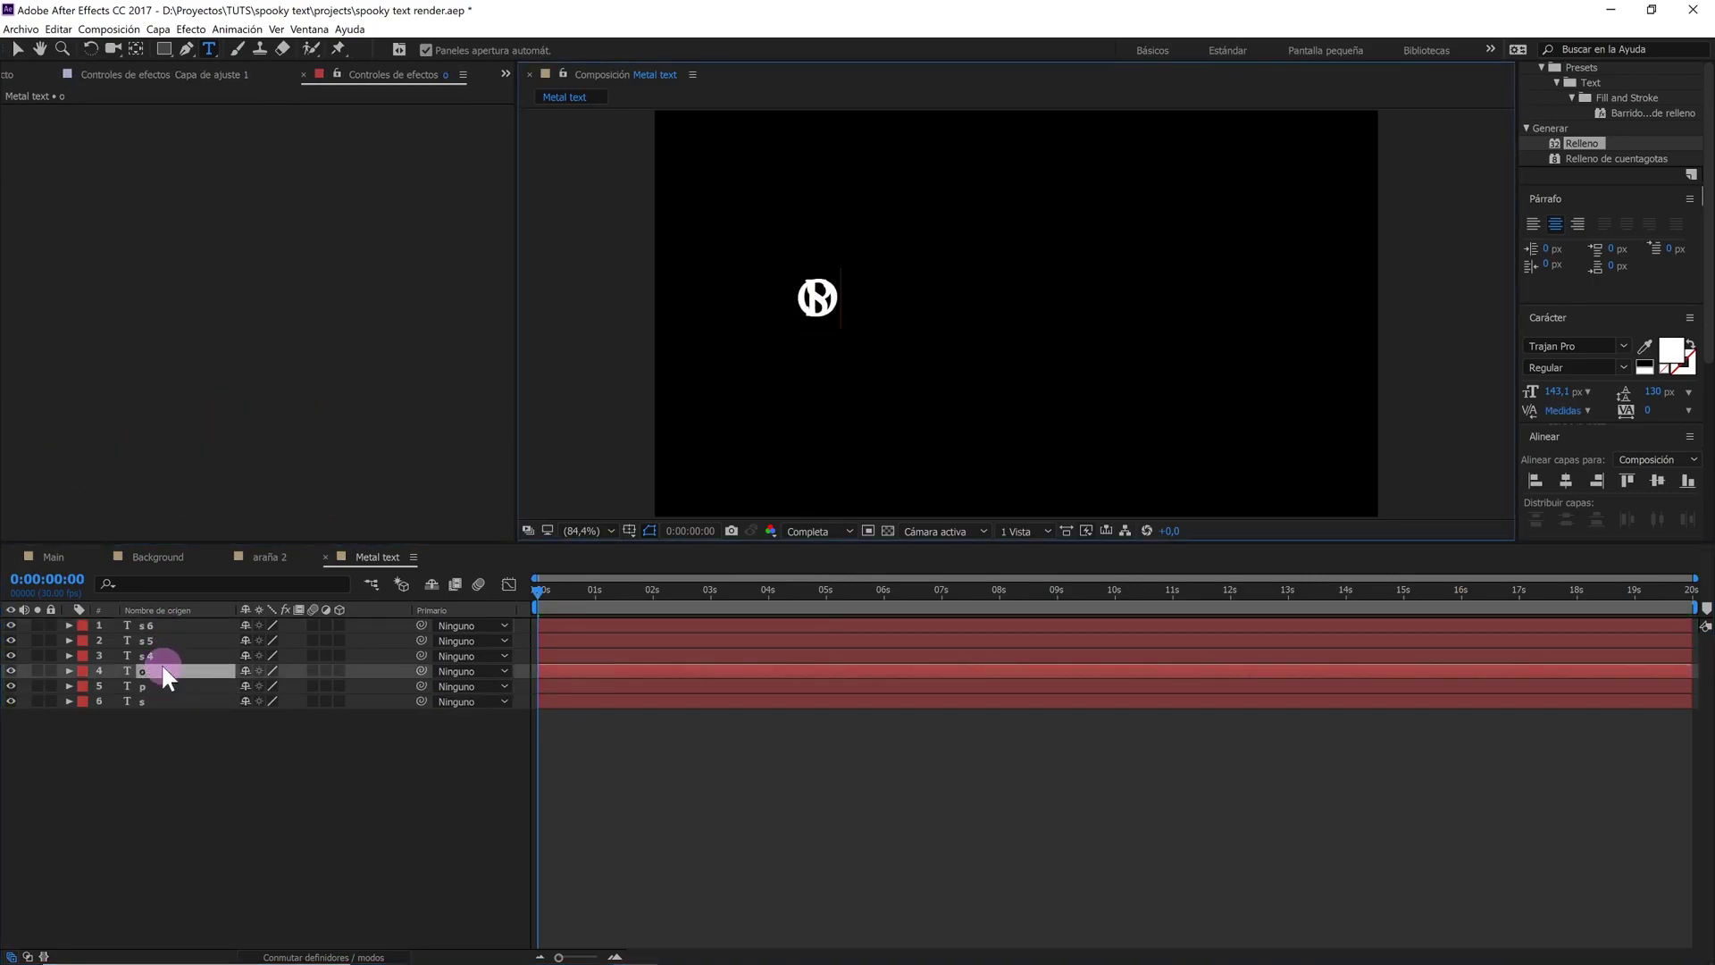
left_click(159, 657)
key("Return")
type("o 2")
key("Return")
Change the last two copies to 'k' and 'y', then select the y layer
left_click(155, 642)
key("Return")
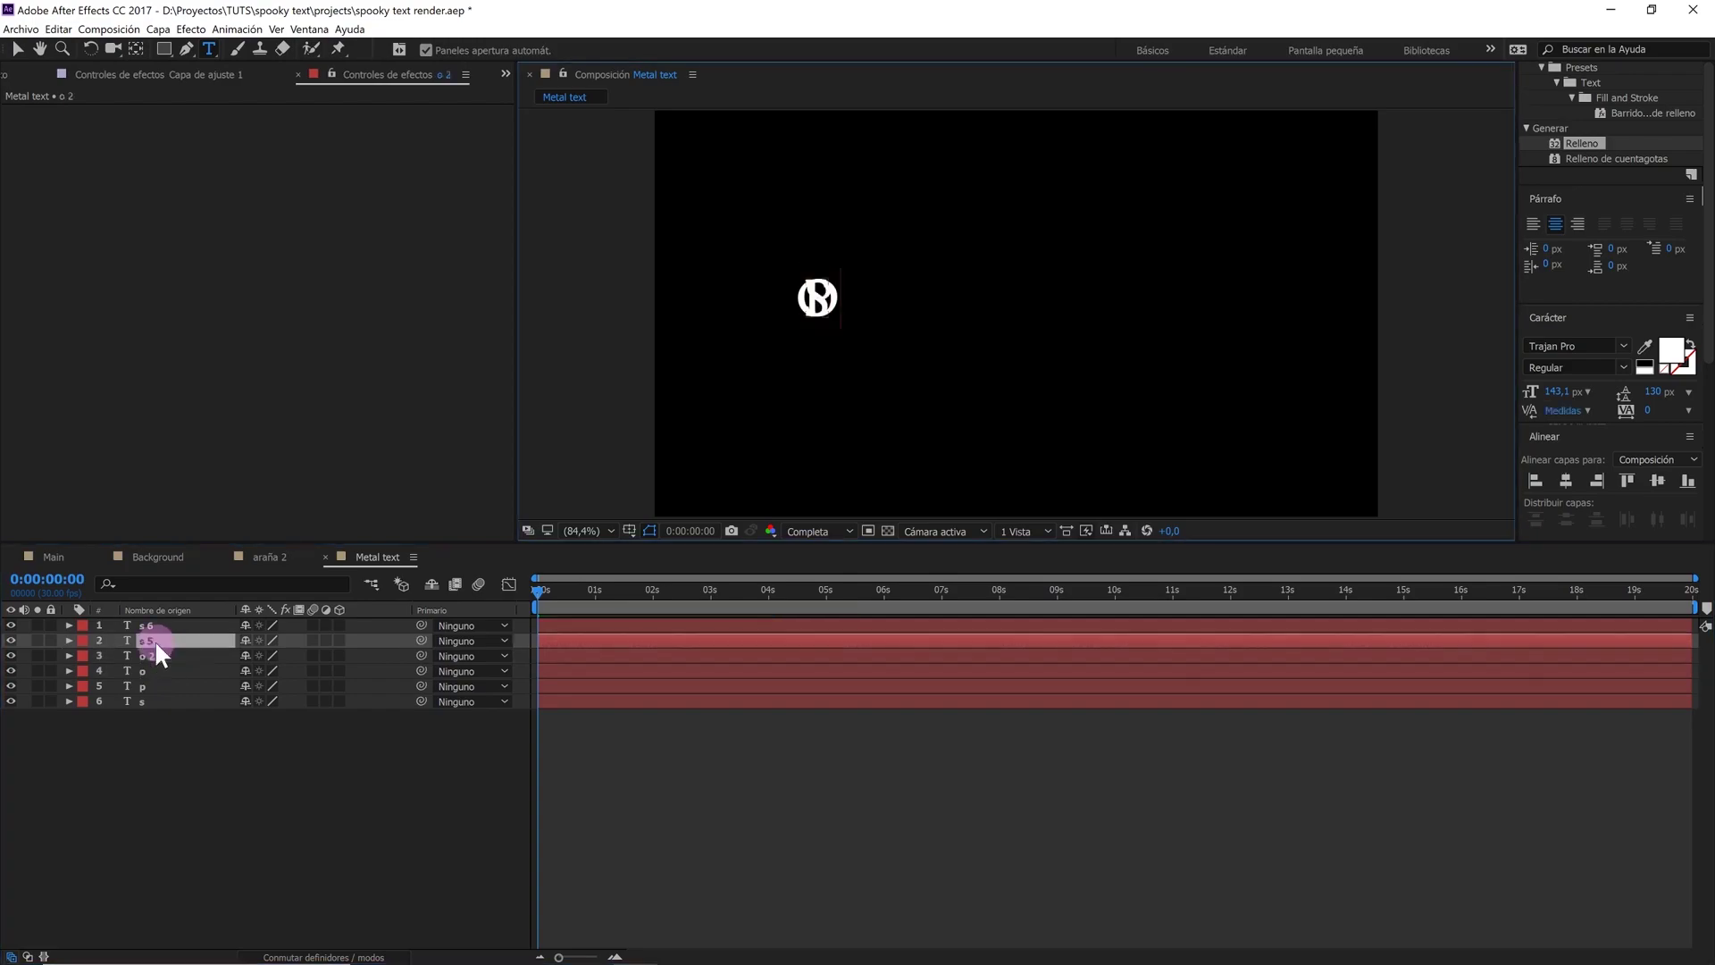
type("k")
key("Return")
left_click(148, 627)
key("Return")
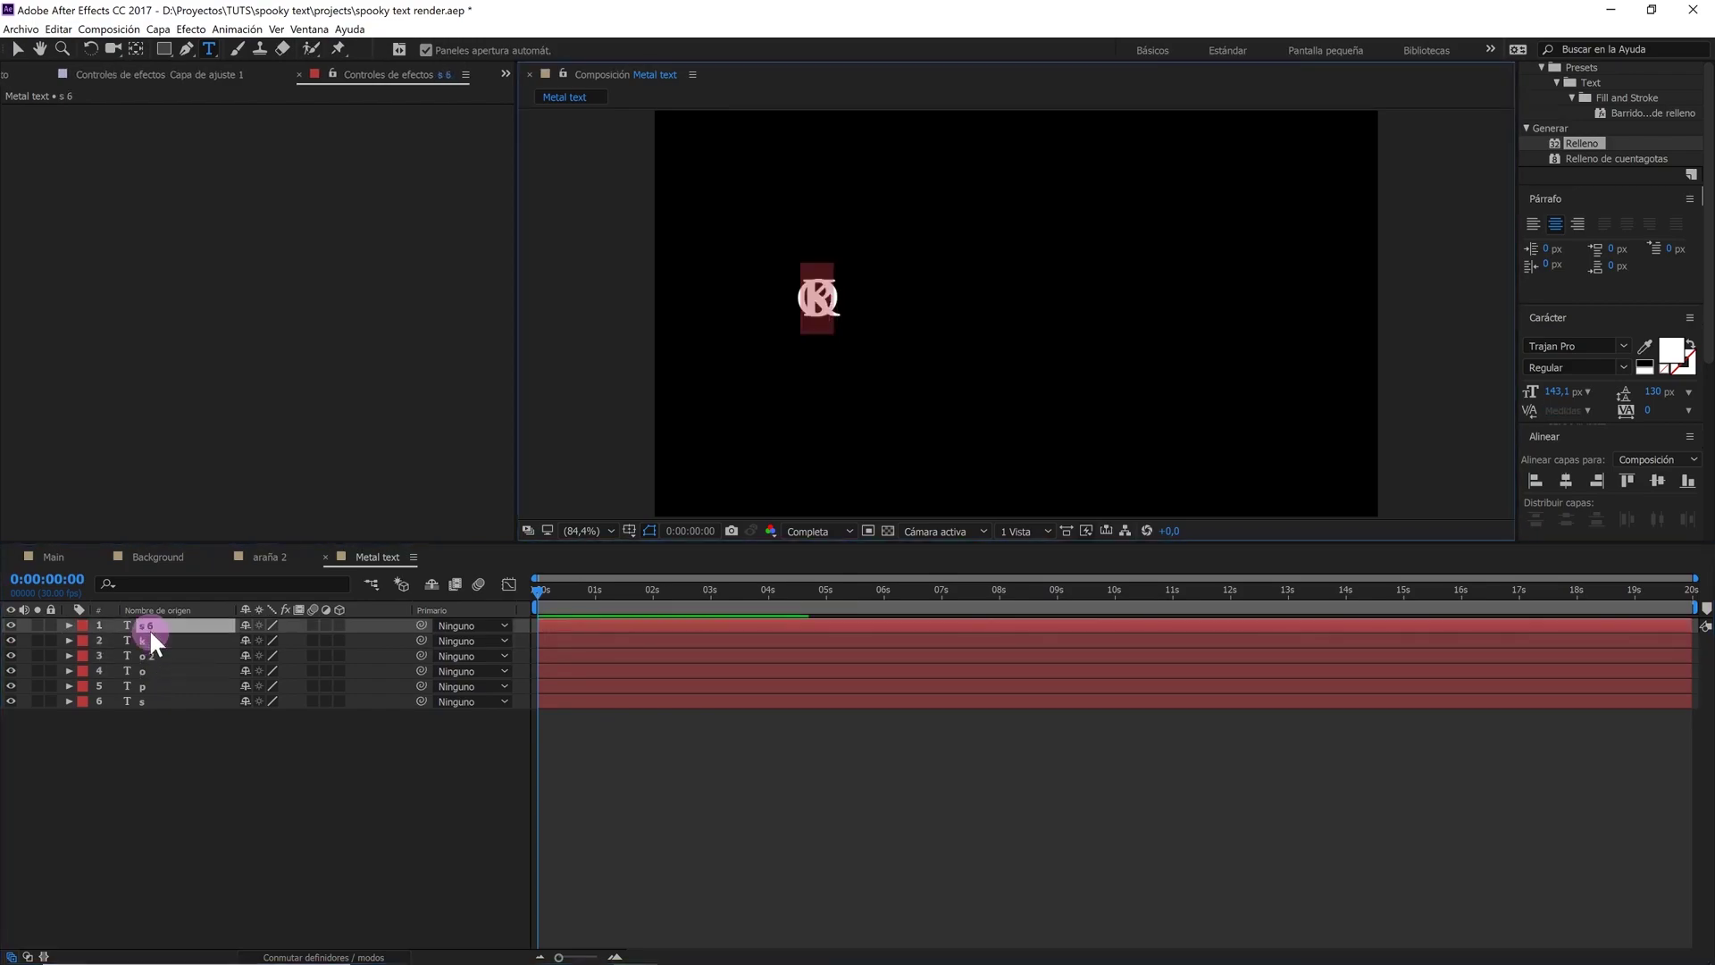
type("y")
key("Return")
left_click(159, 737)
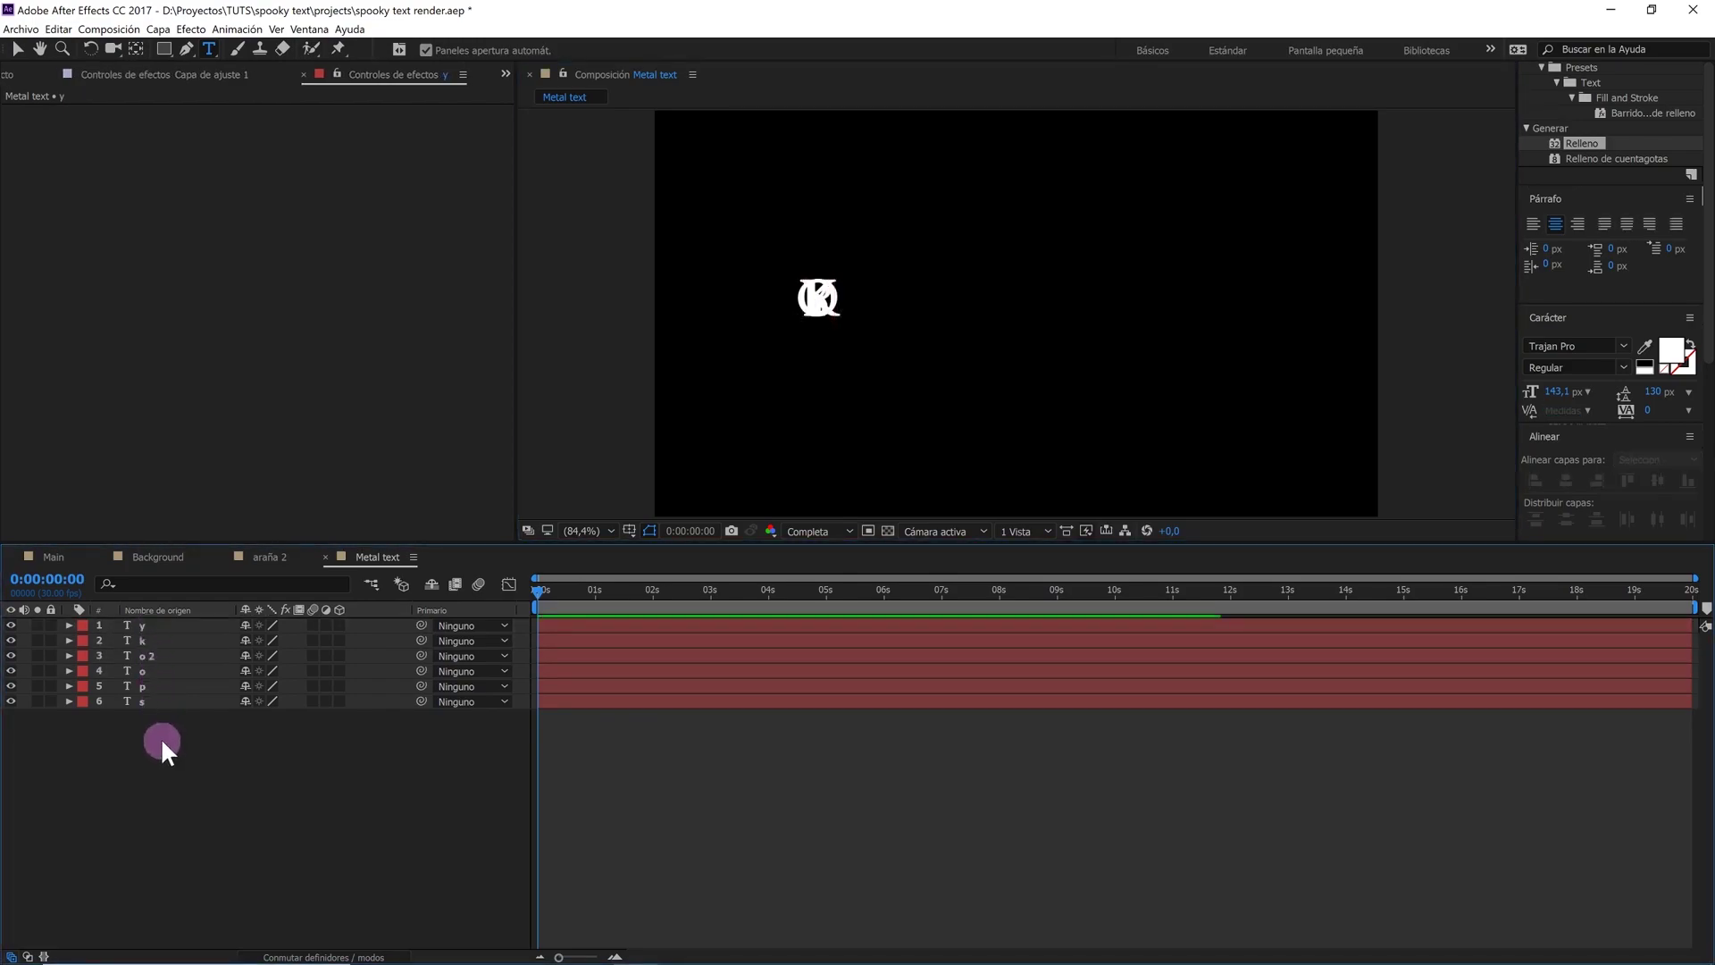
left_click(164, 629)
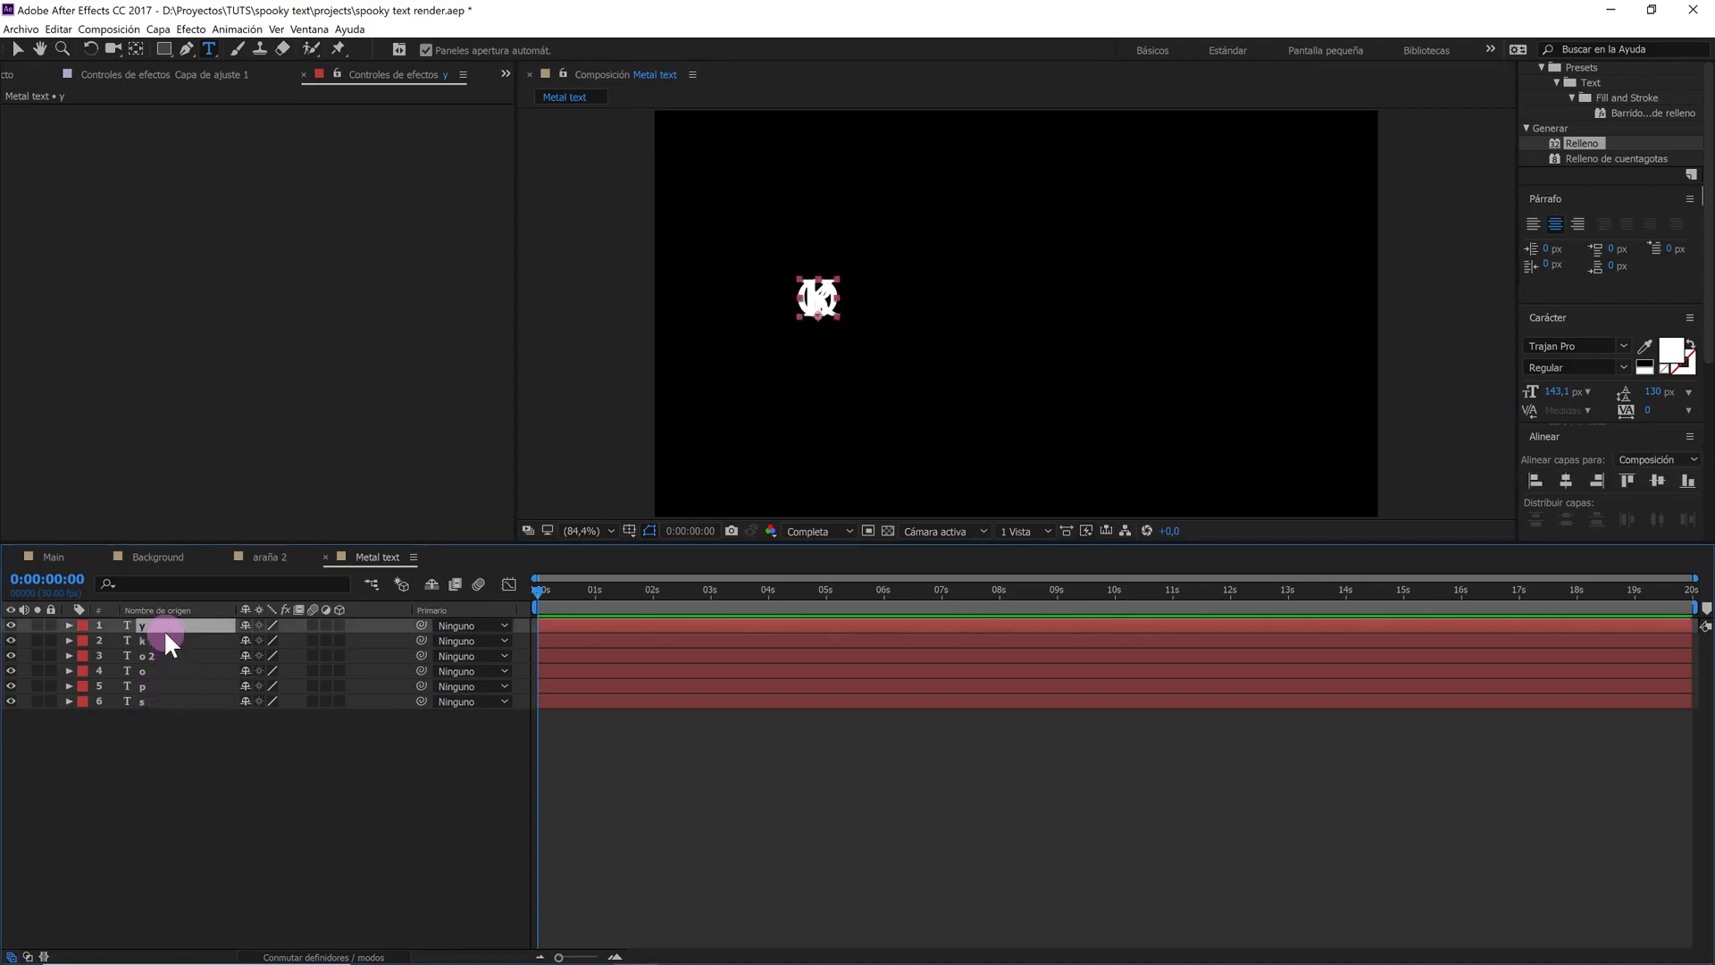
left_click(25, 52)
Distribute the six letters horizontally and arrange them to read SPOOKY
left_click_drag(817, 302, 1008, 308)
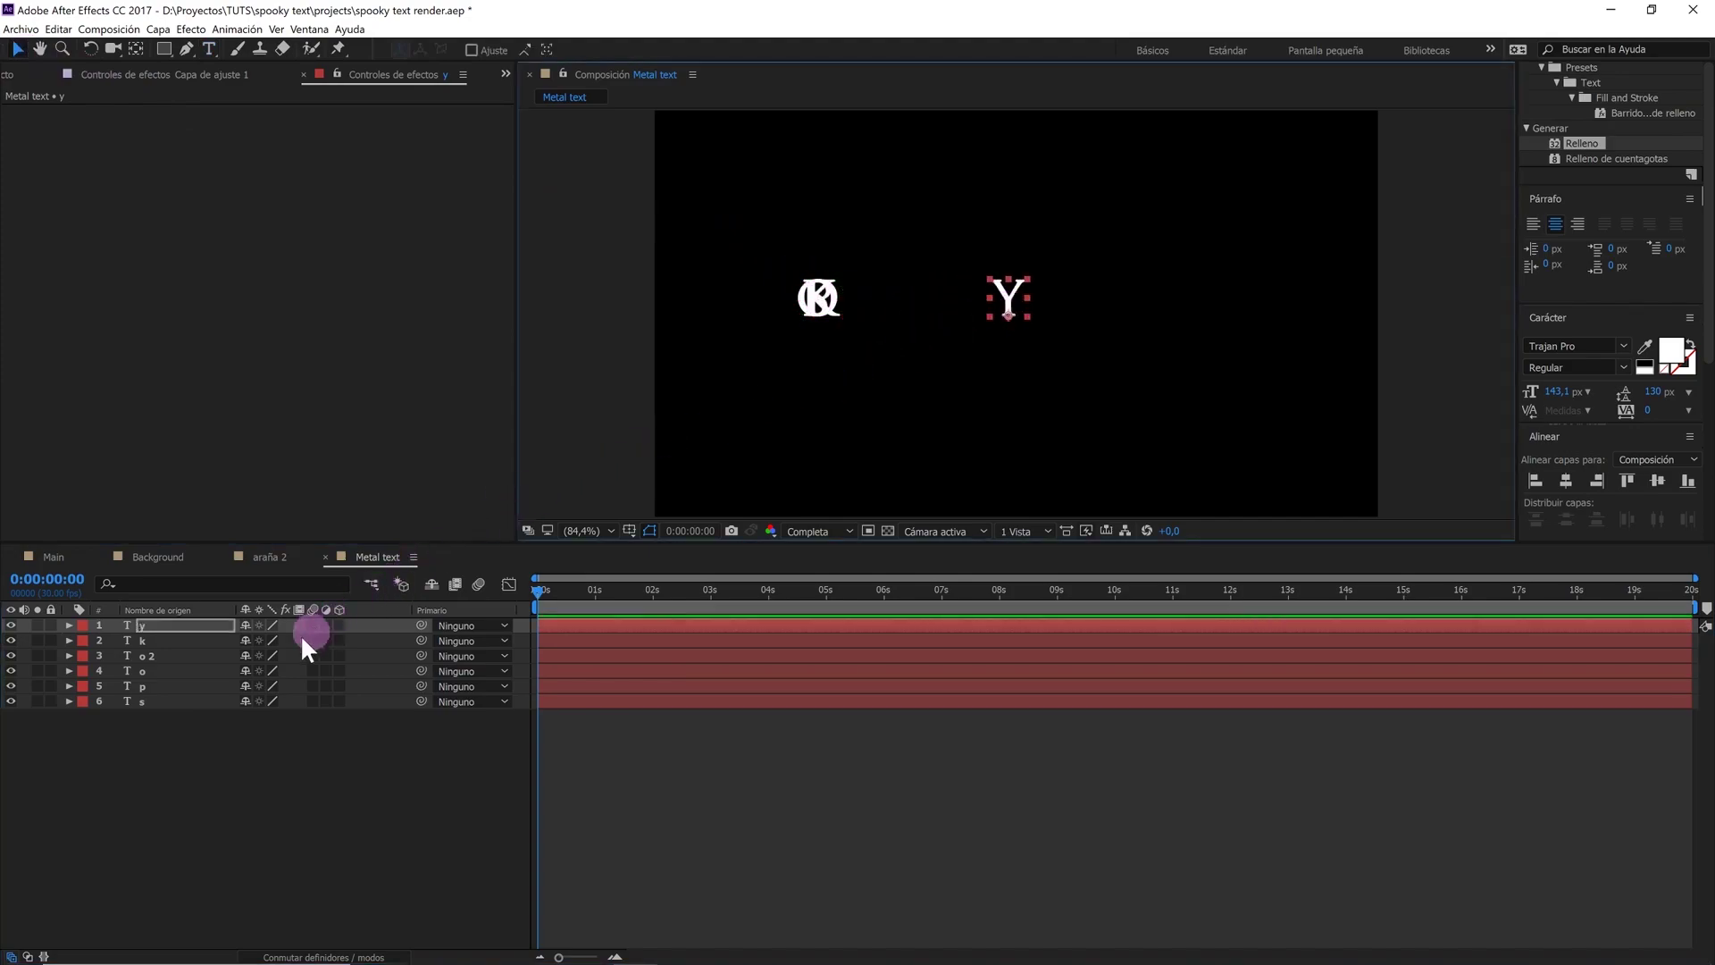
left_click(165, 698, "shift")
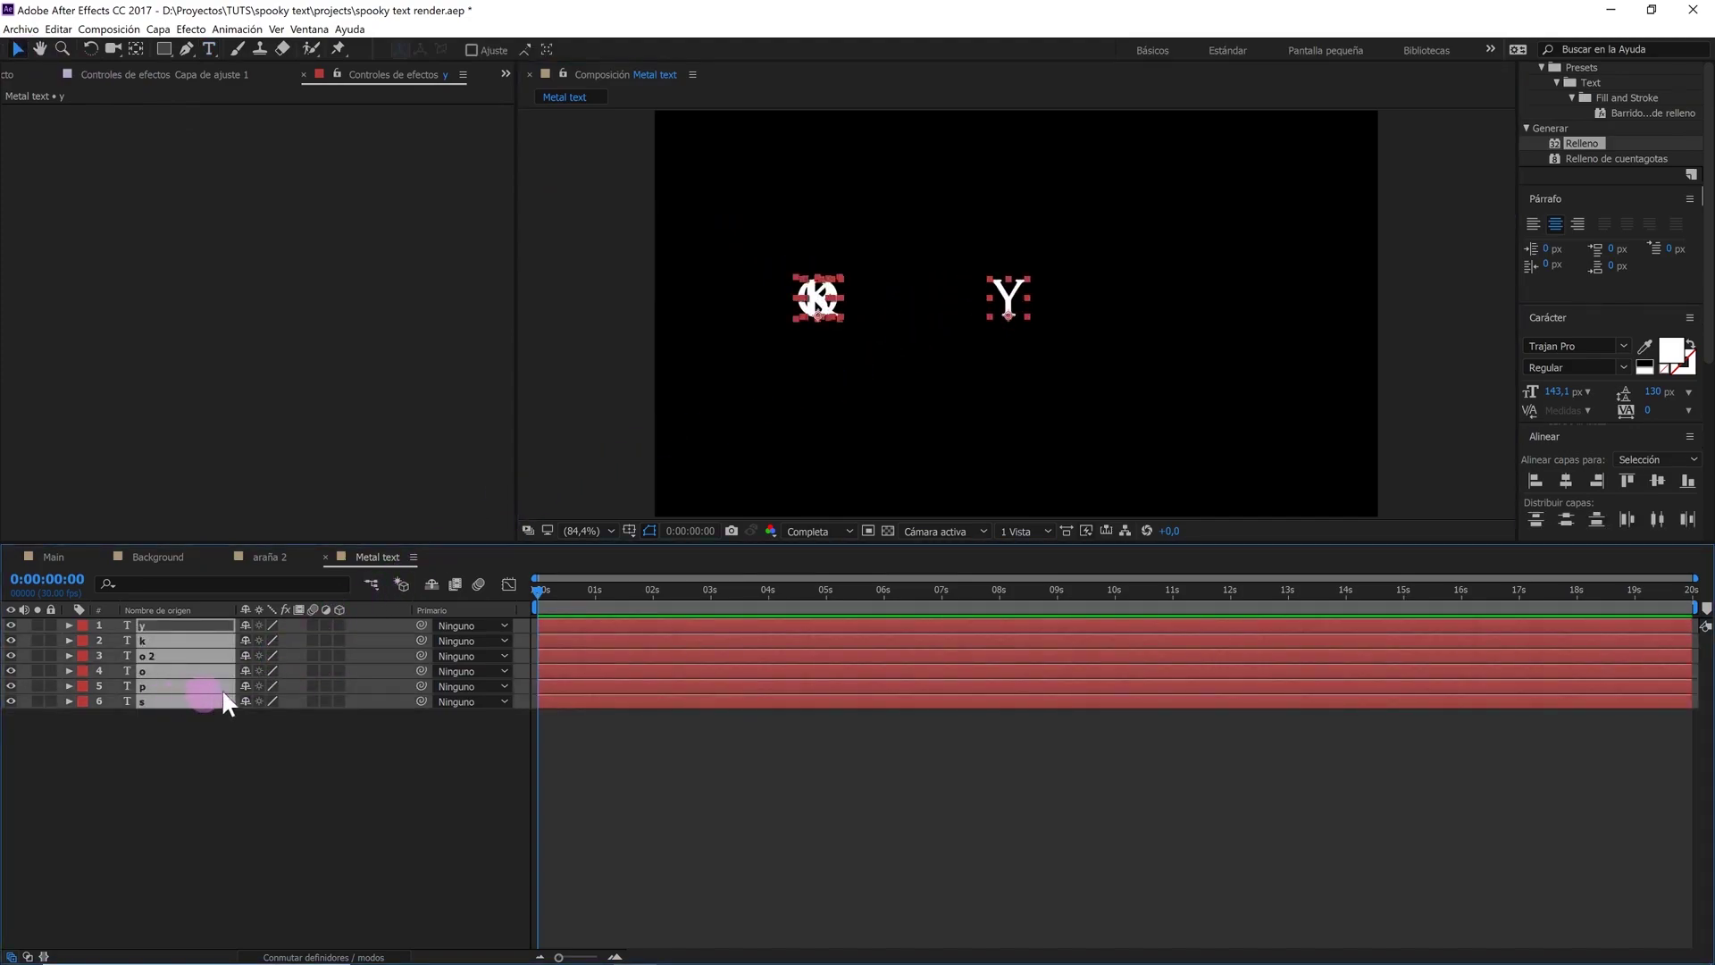
left_click(1658, 518)
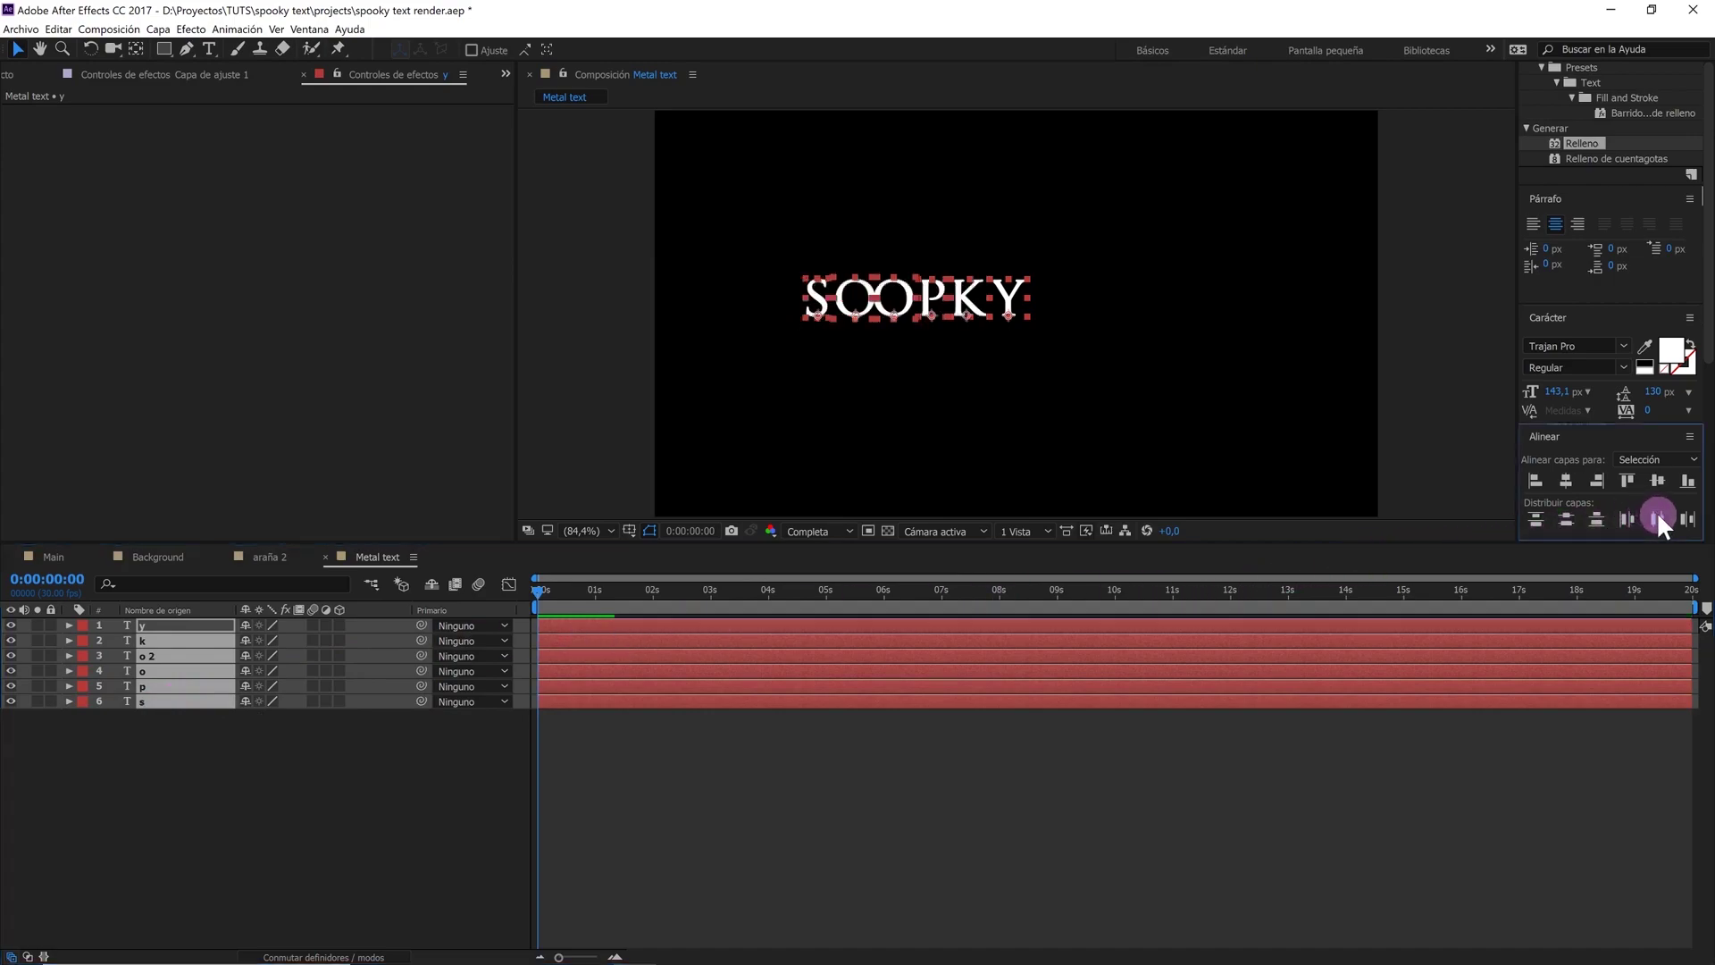
left_click(445, 743)
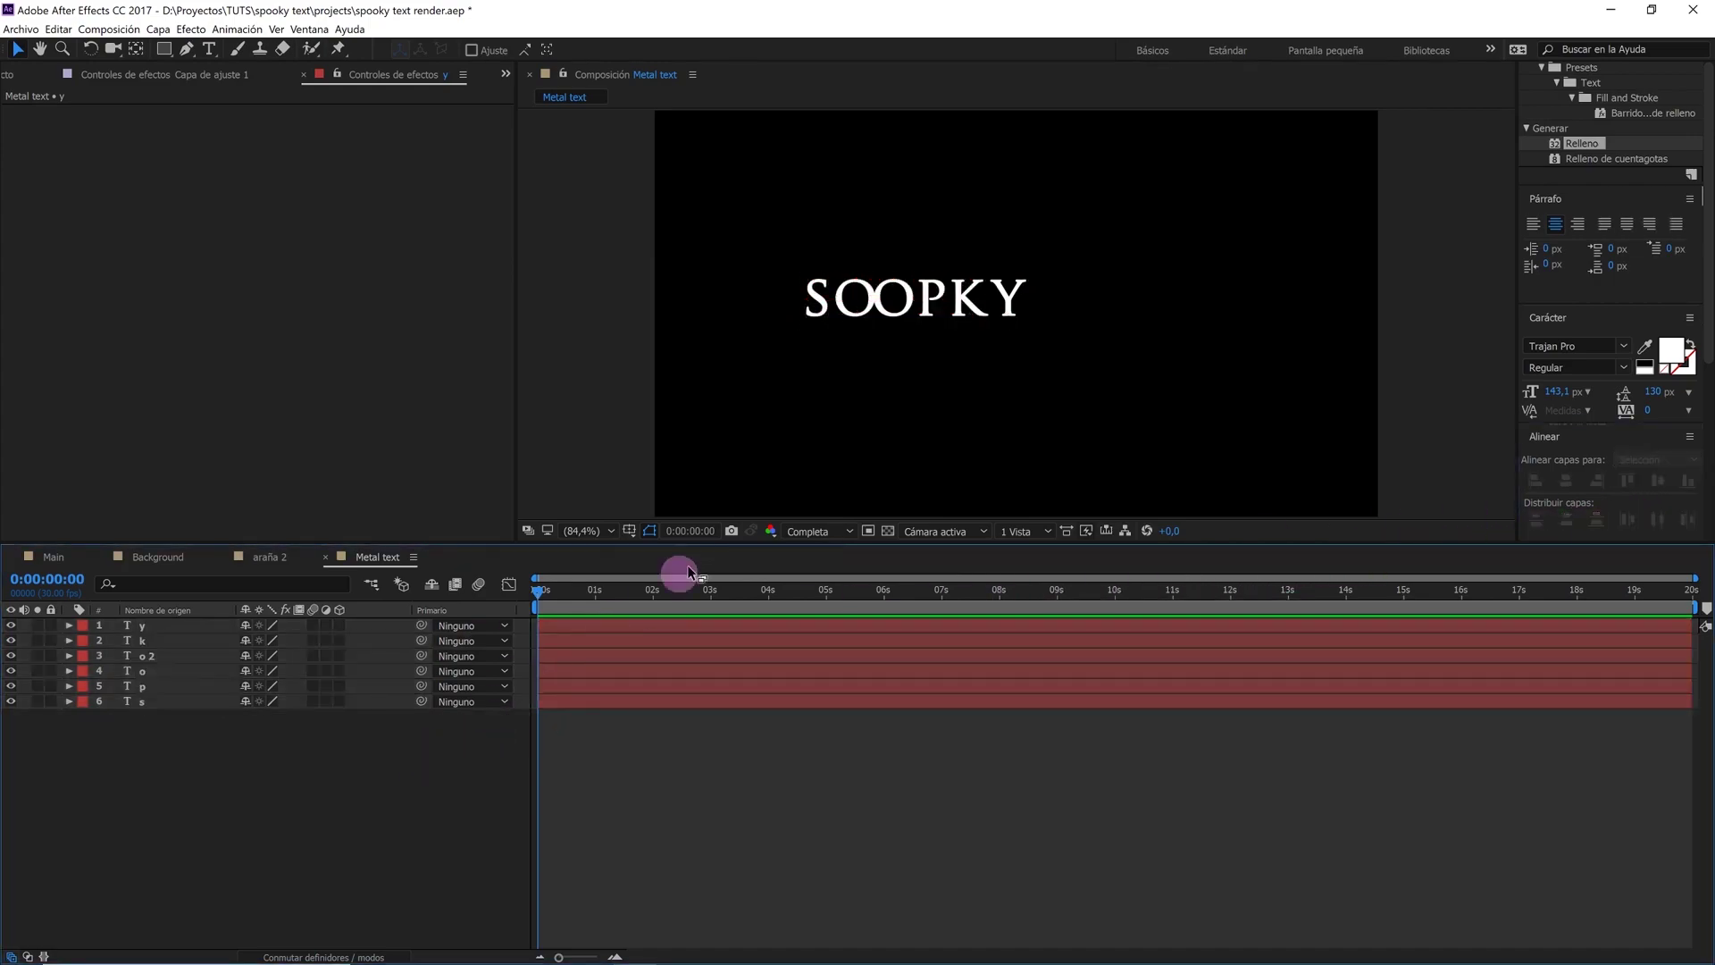
scroll(833, 432, "up", 1)
mouse_move(911, 310)
left_mouse_down()
mouse_move(880, 313)
mouse_move(893, 319)
left_mouse_up()
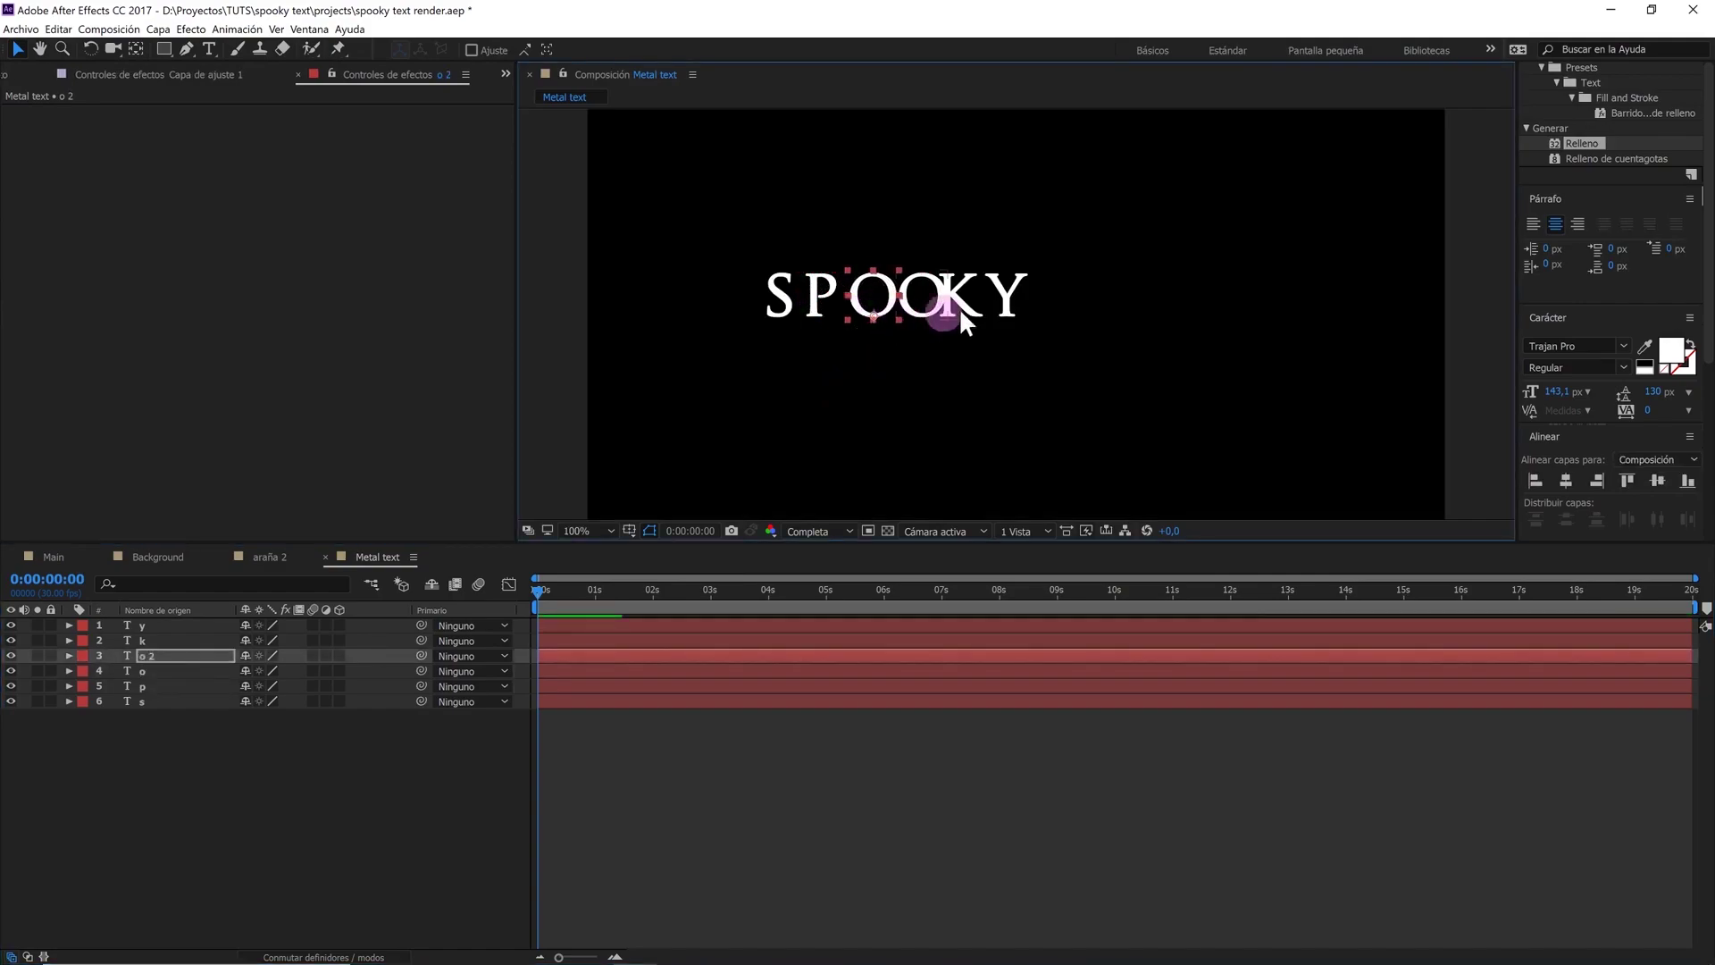
mouse_move(1007, 304)
left_mouse_down()
mouse_move(1027, 302)
mouse_move(996, 306)
left_mouse_up()
Enlarge the S and centre its anchor point in the layer content
left_click(978, 308)
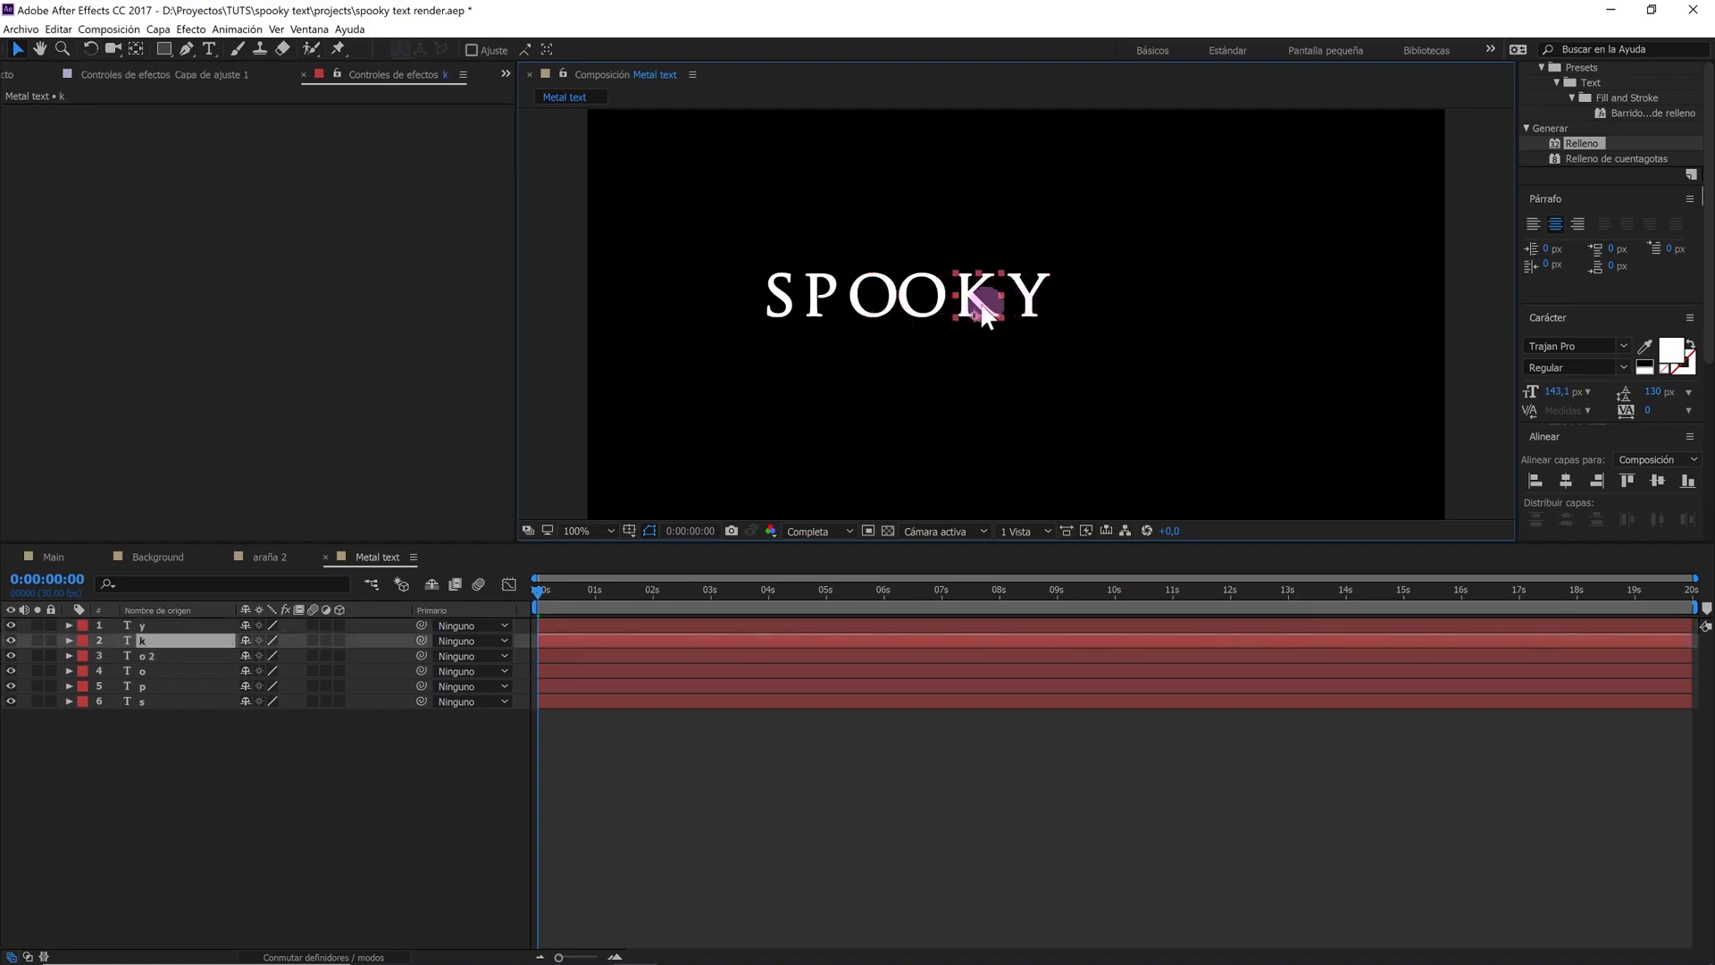
left_click(934, 303)
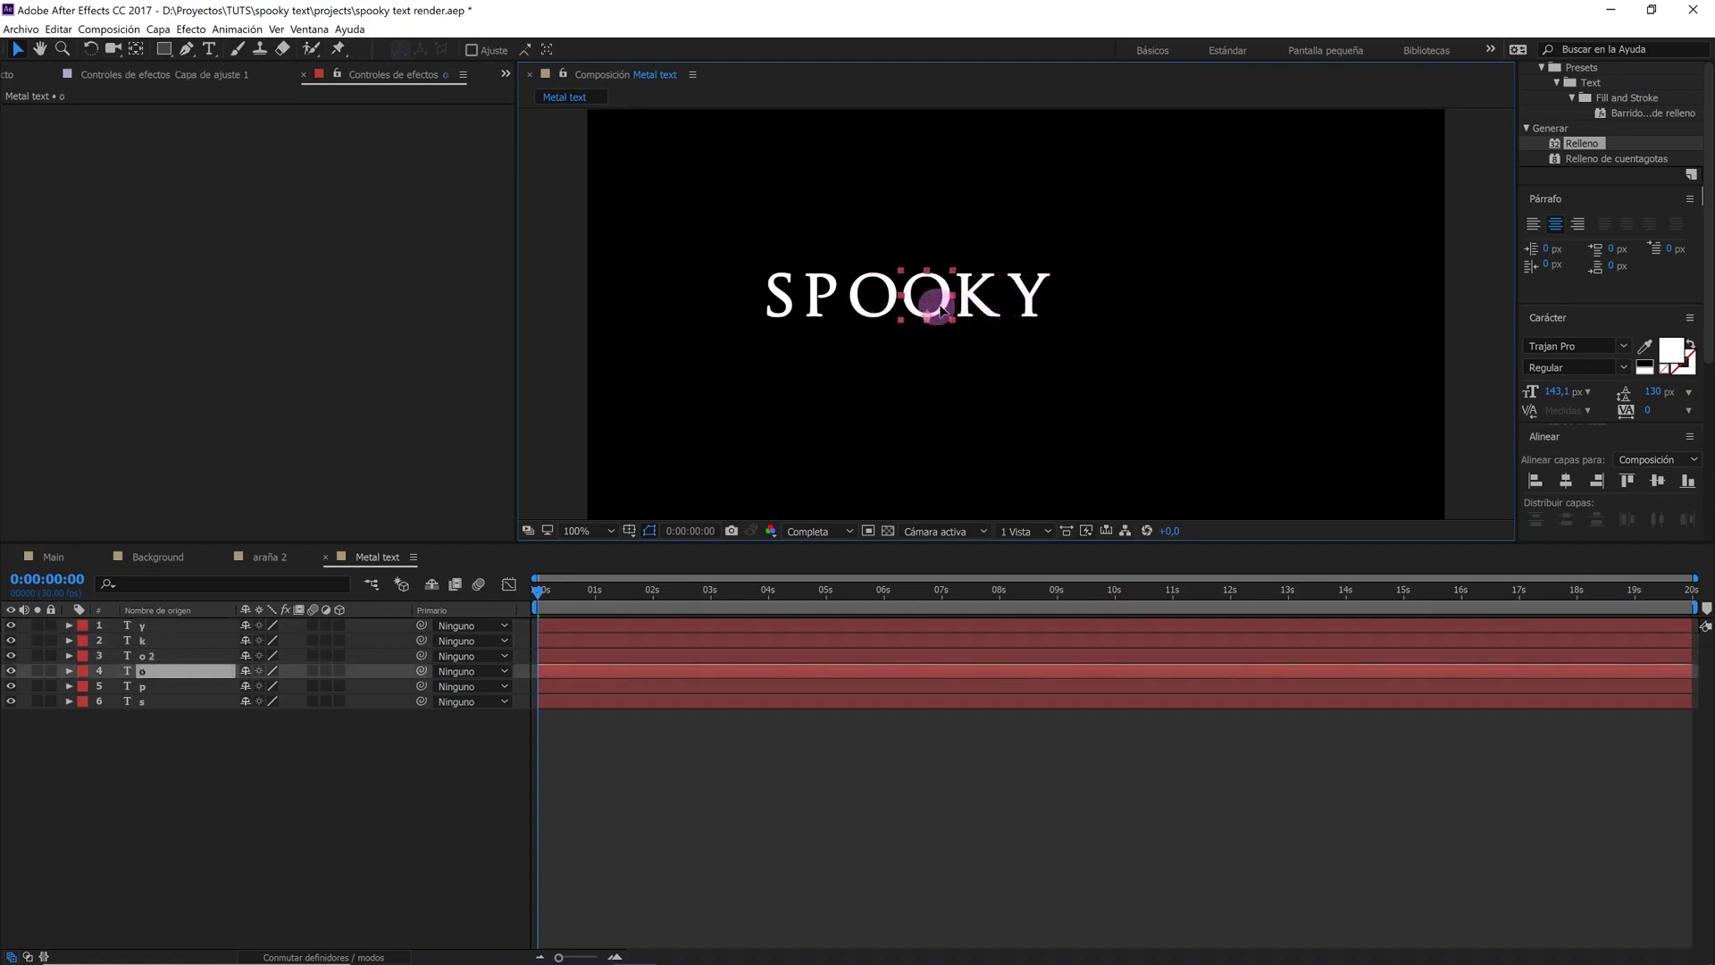
left_click(789, 300)
left_click_drag(794, 318, 804, 323)
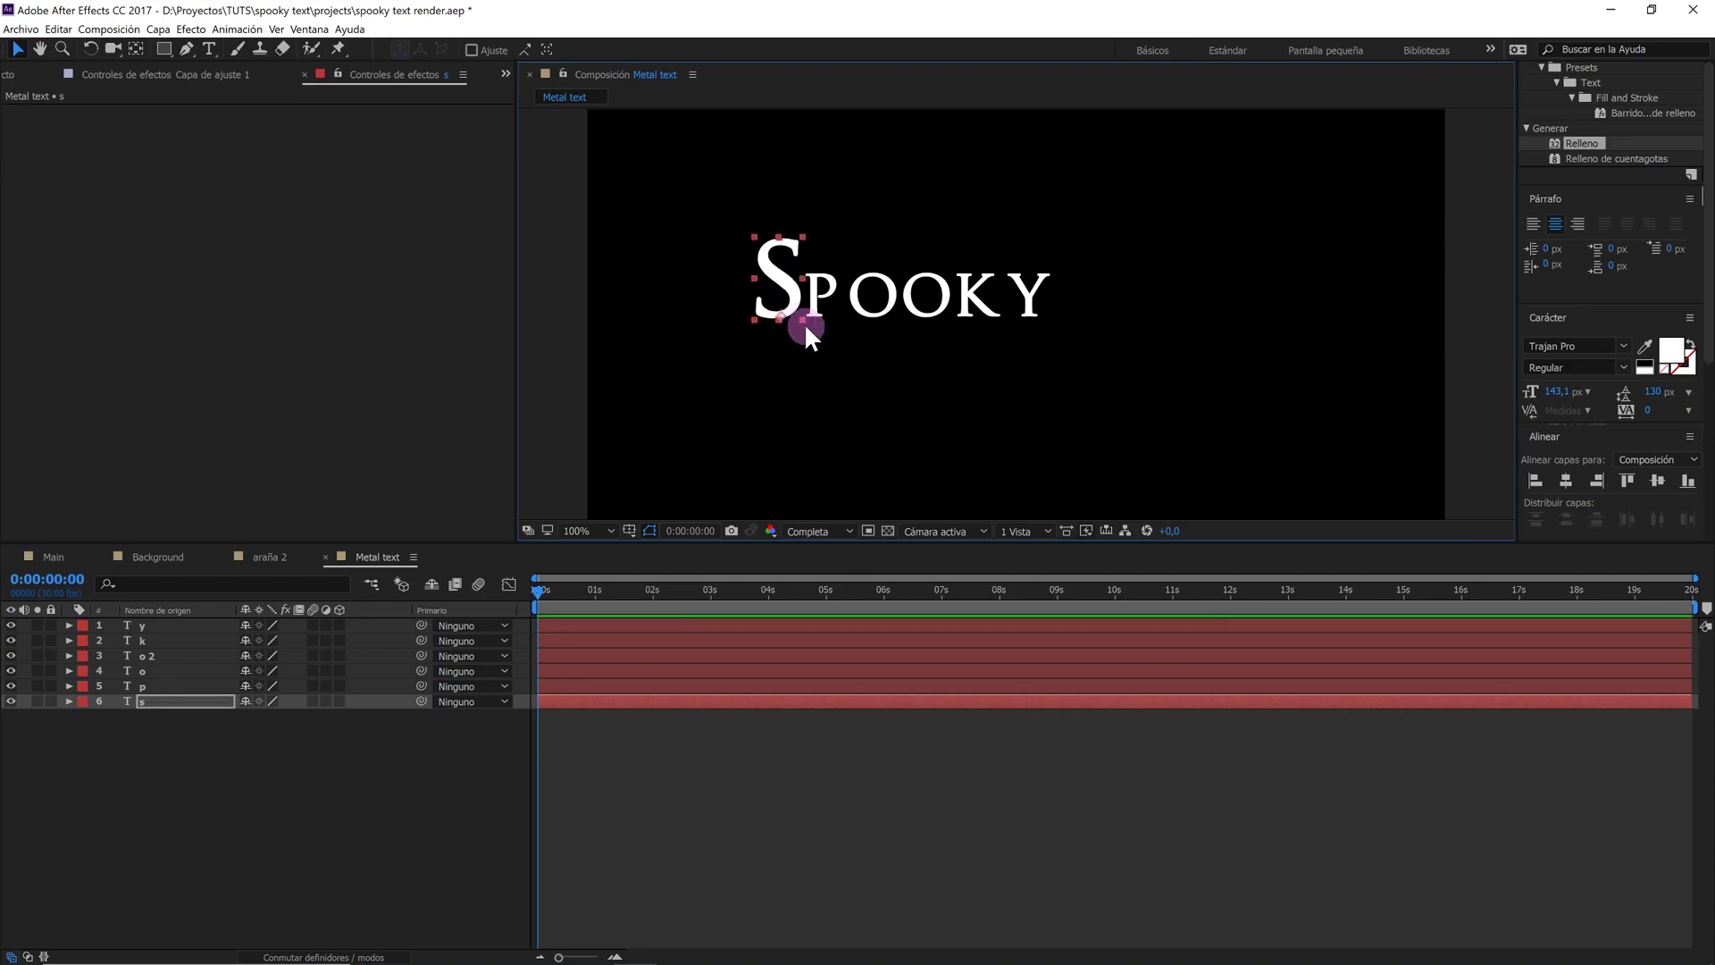
left_click(159, 35)
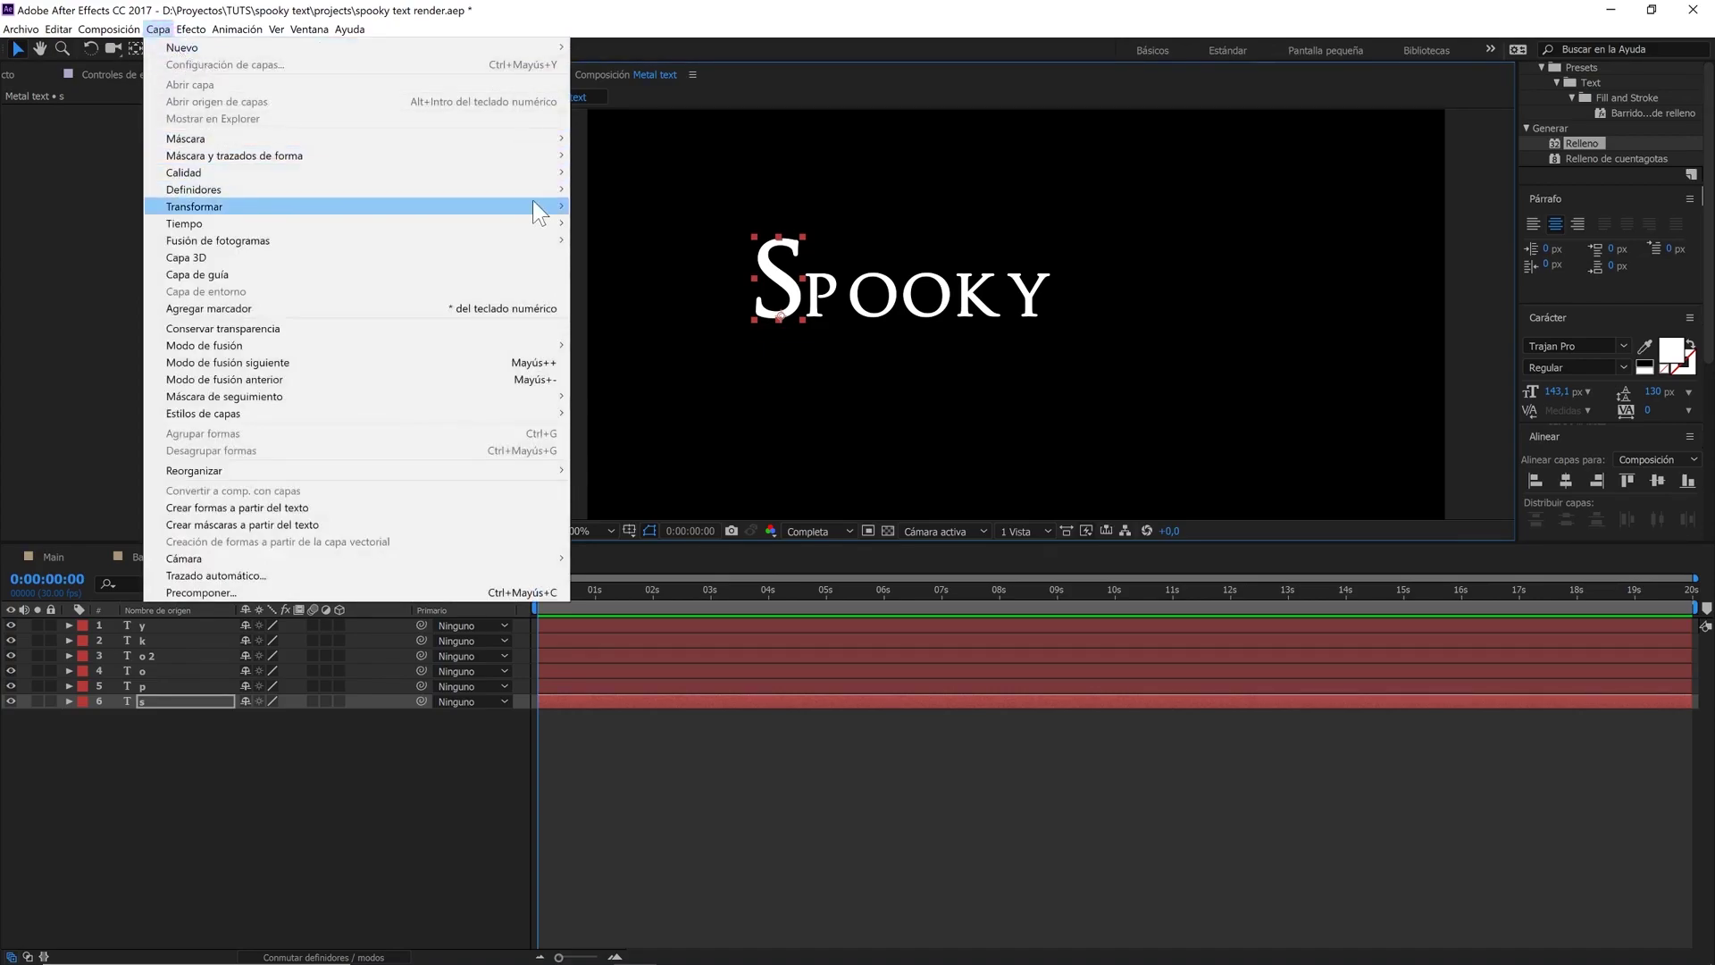
mouse_move(532, 200)
left_click(669, 386)
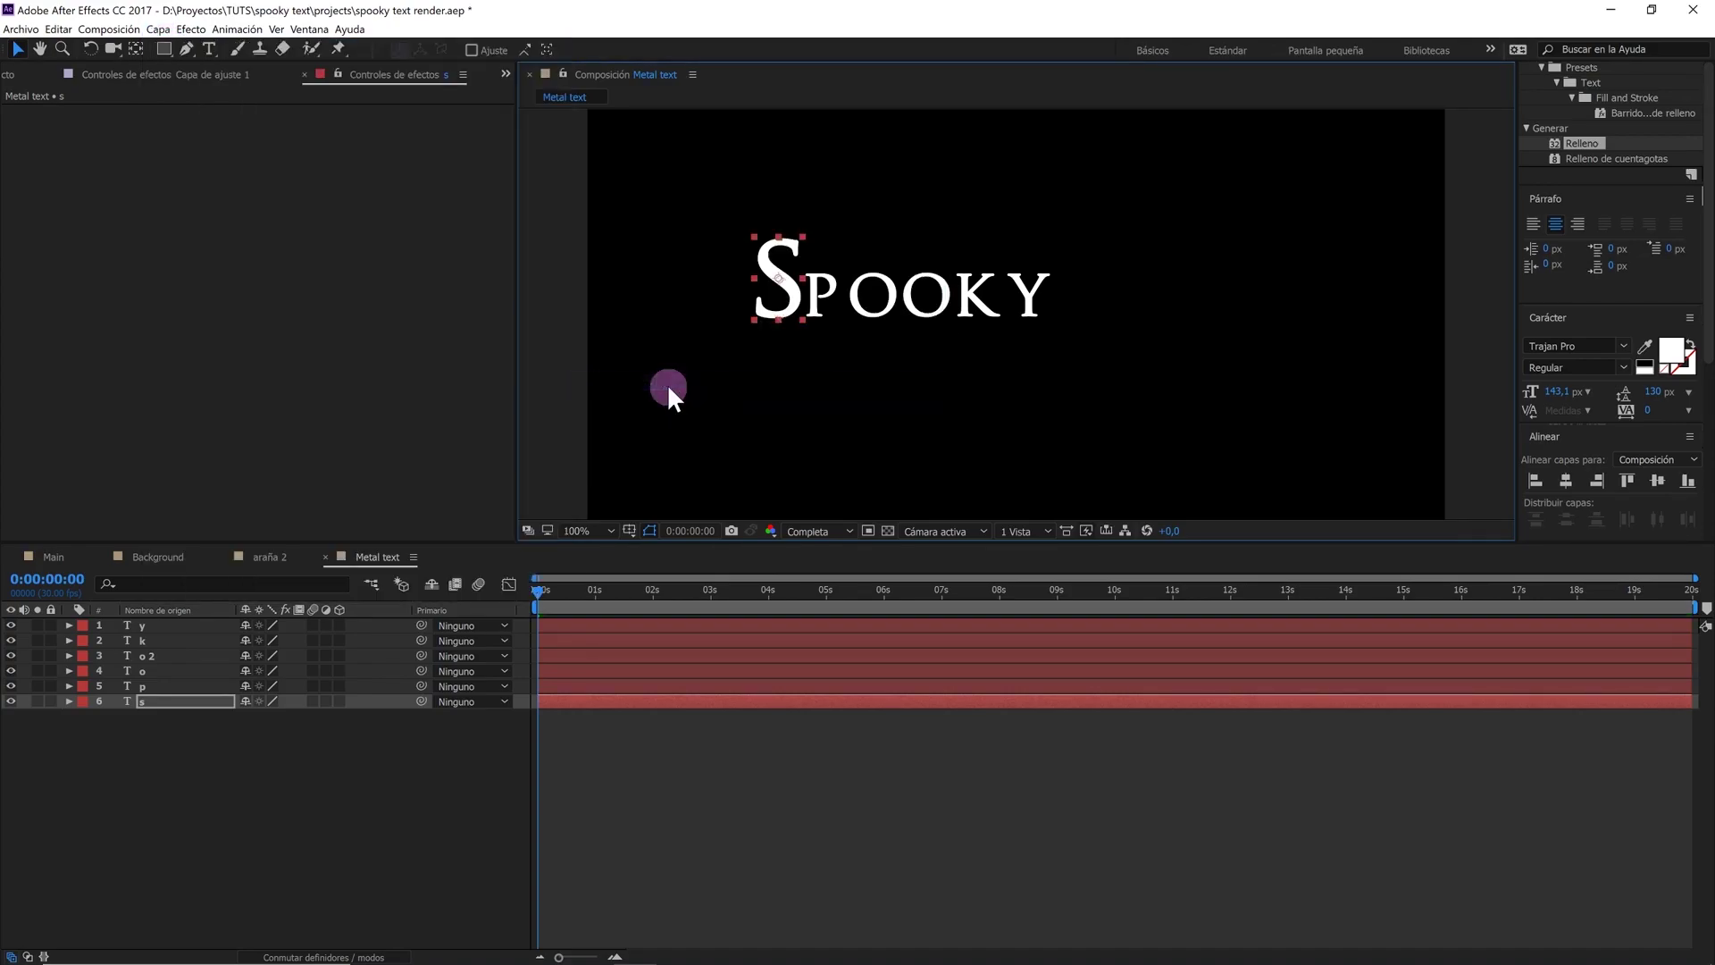
Reveal the letters' Rotation properties and tilt the S to −12°
left_click(143, 625, "shift")
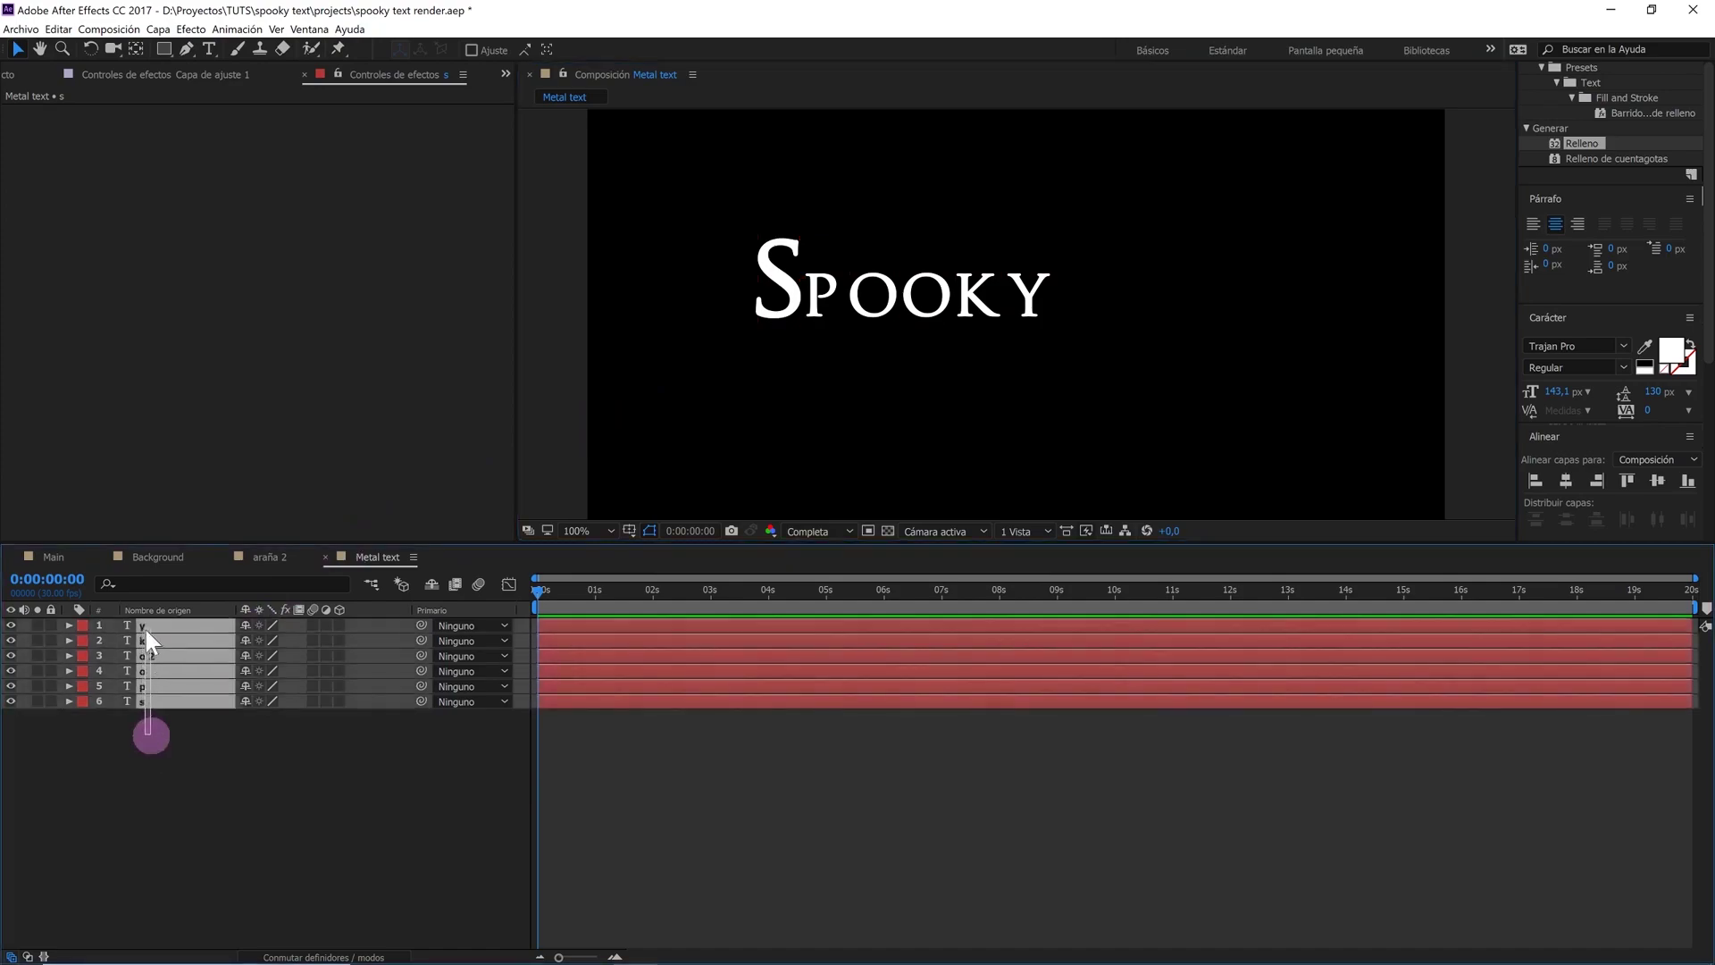
key("r")
left_click(235, 830)
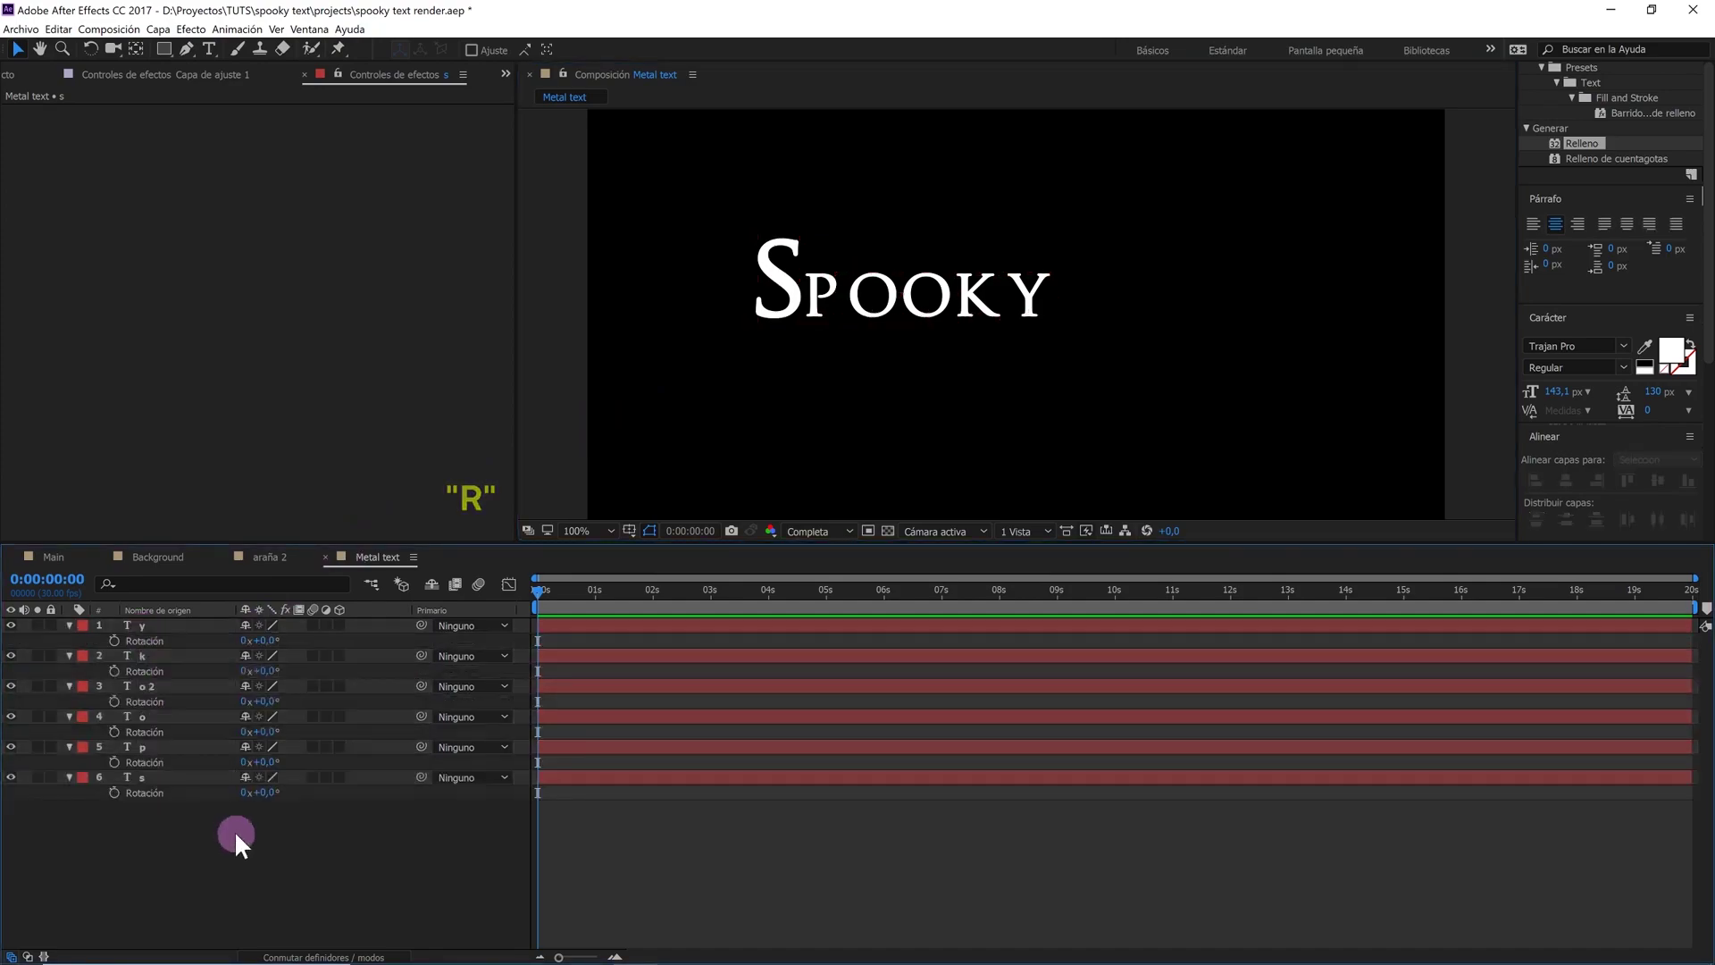
left_click_drag(274, 799, 259, 792)
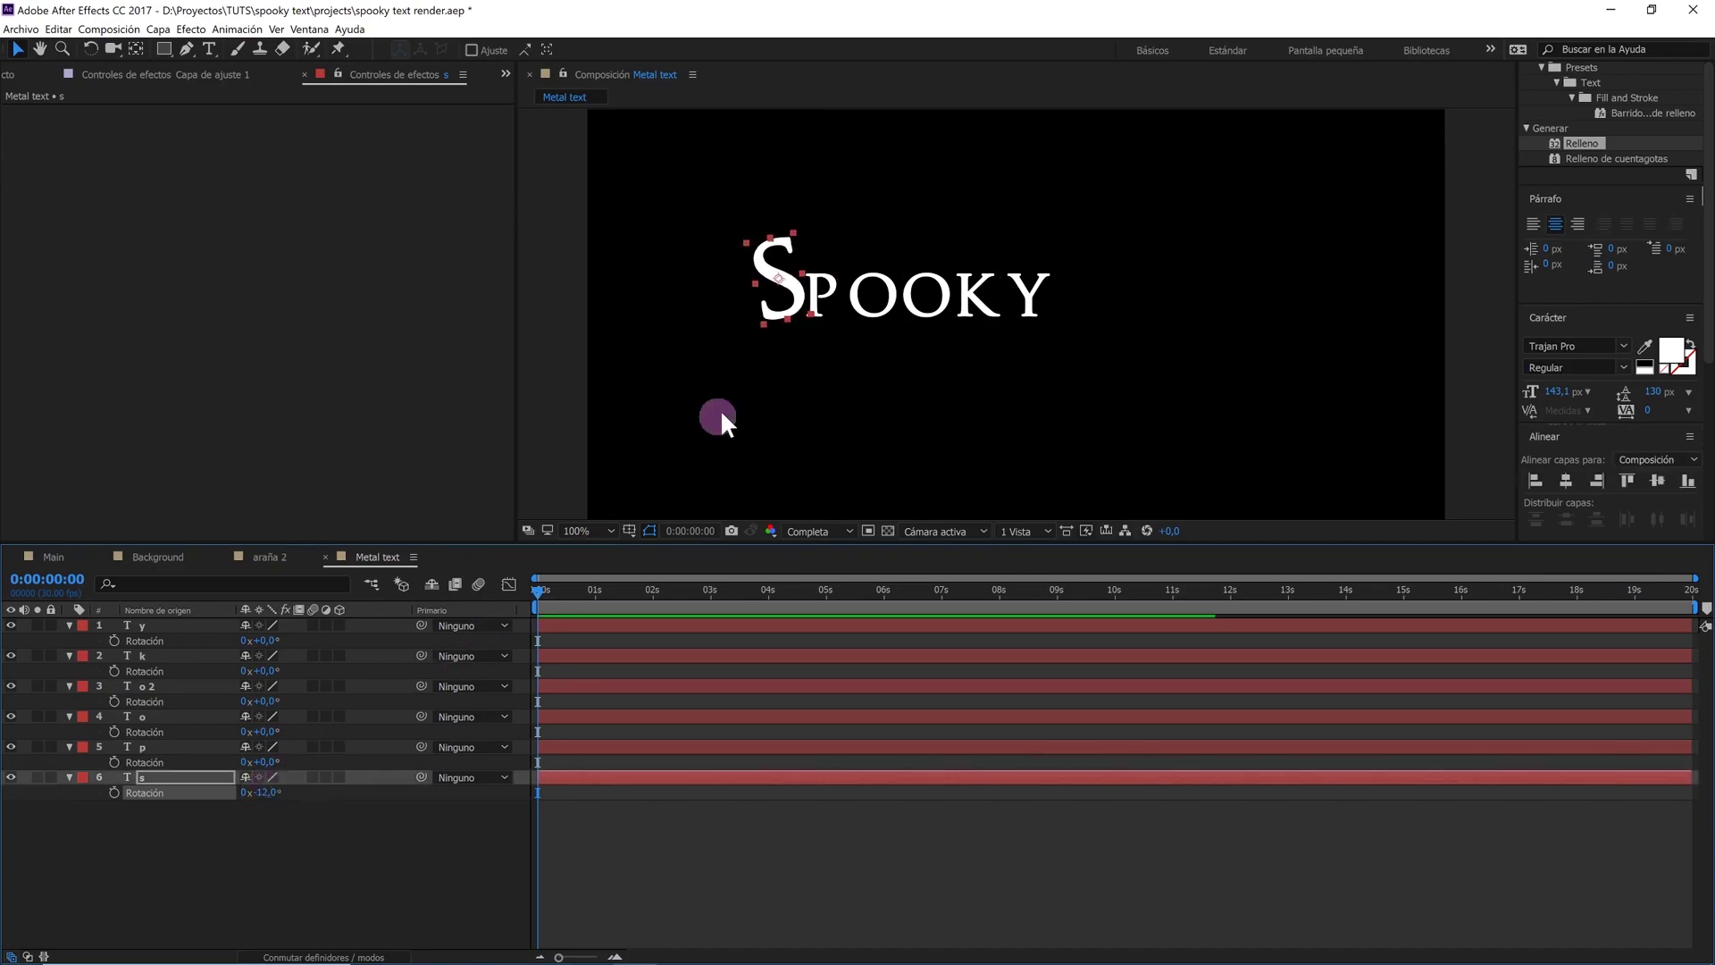
Nudge the first O and move the second O up toward it
left_click(827, 292)
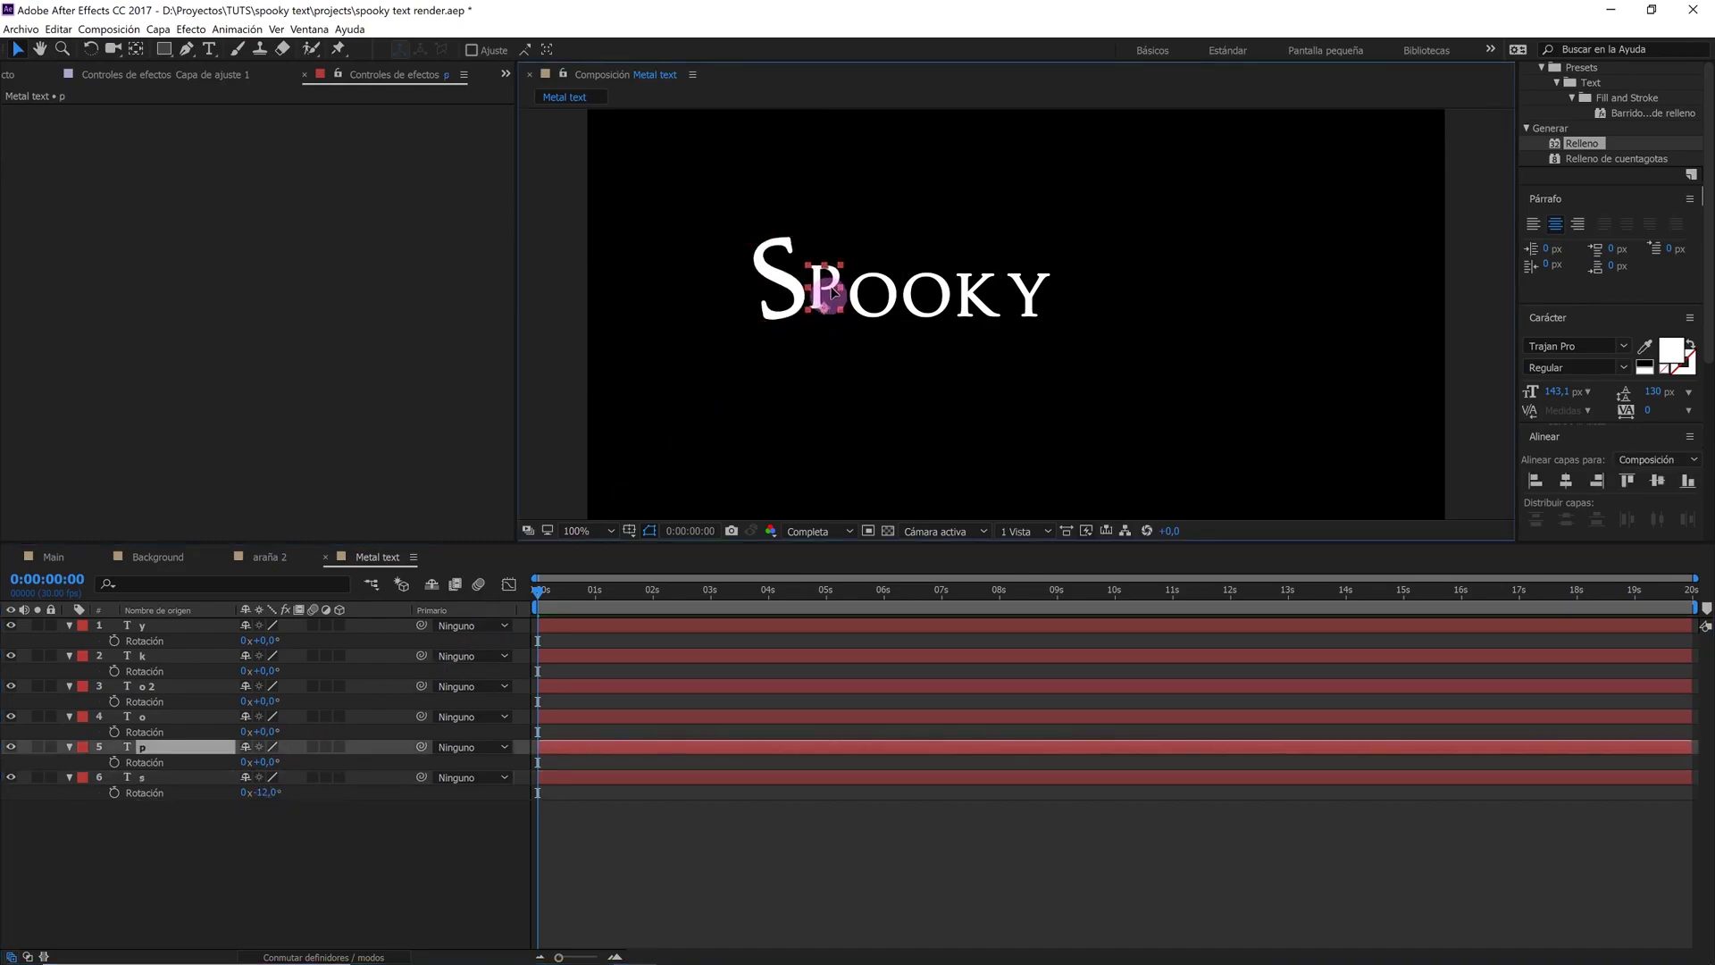
left_click(844, 271)
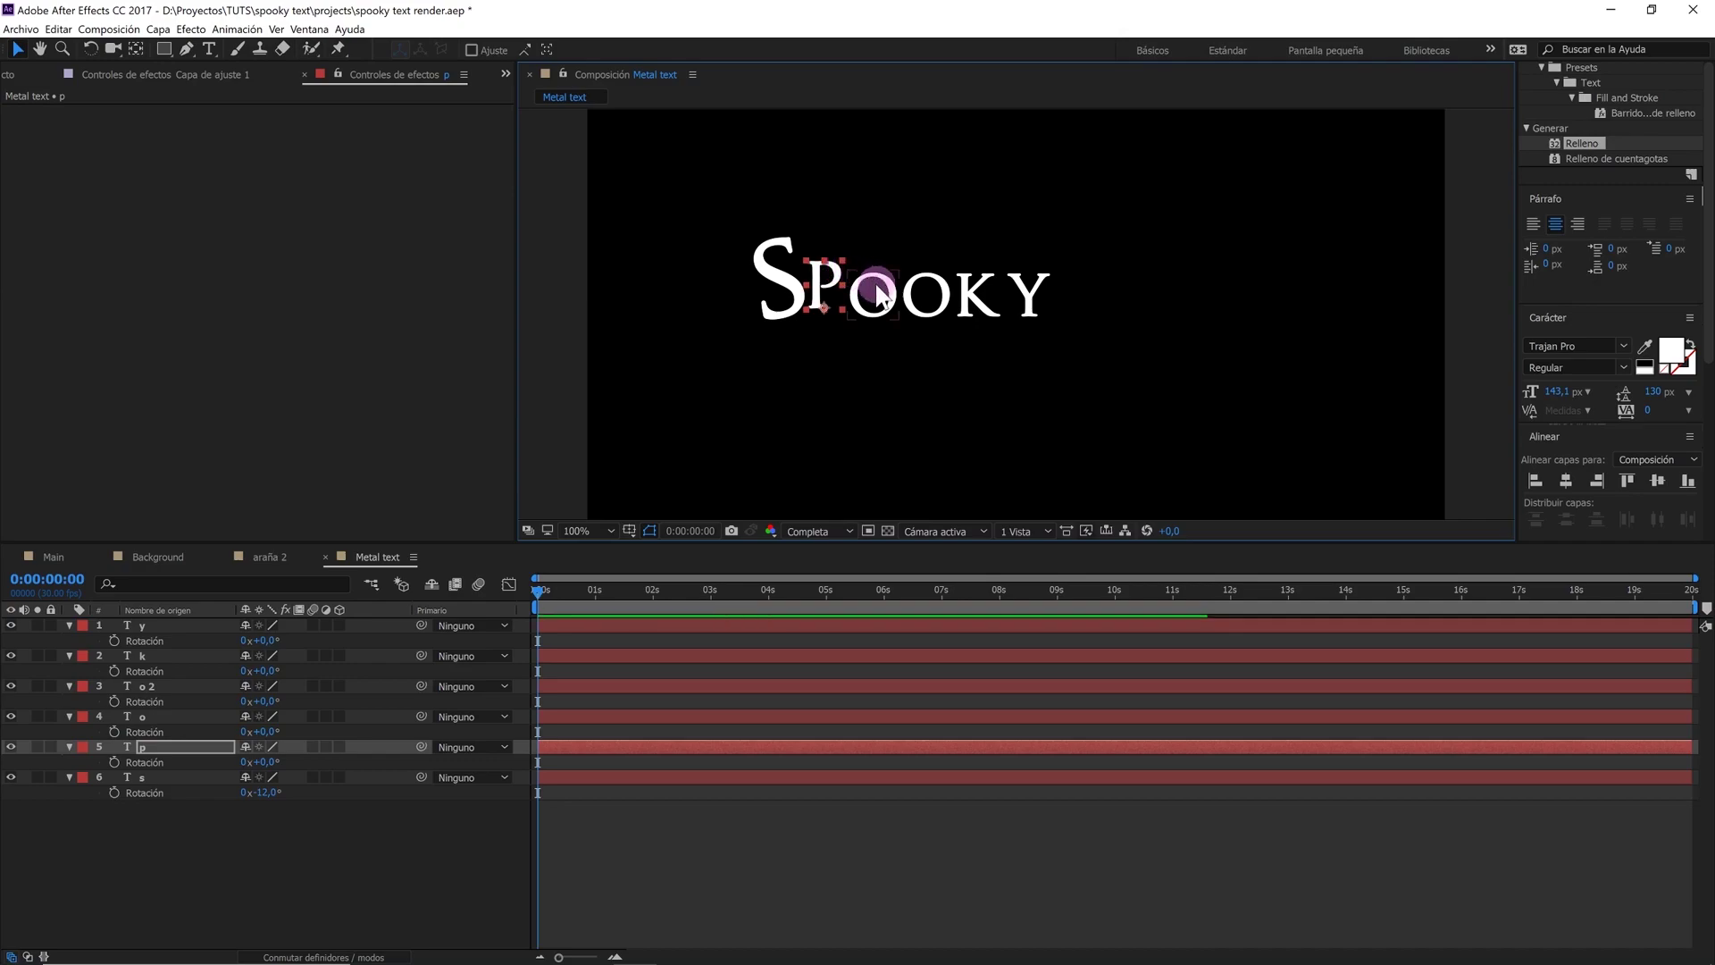
left_click(871, 283)
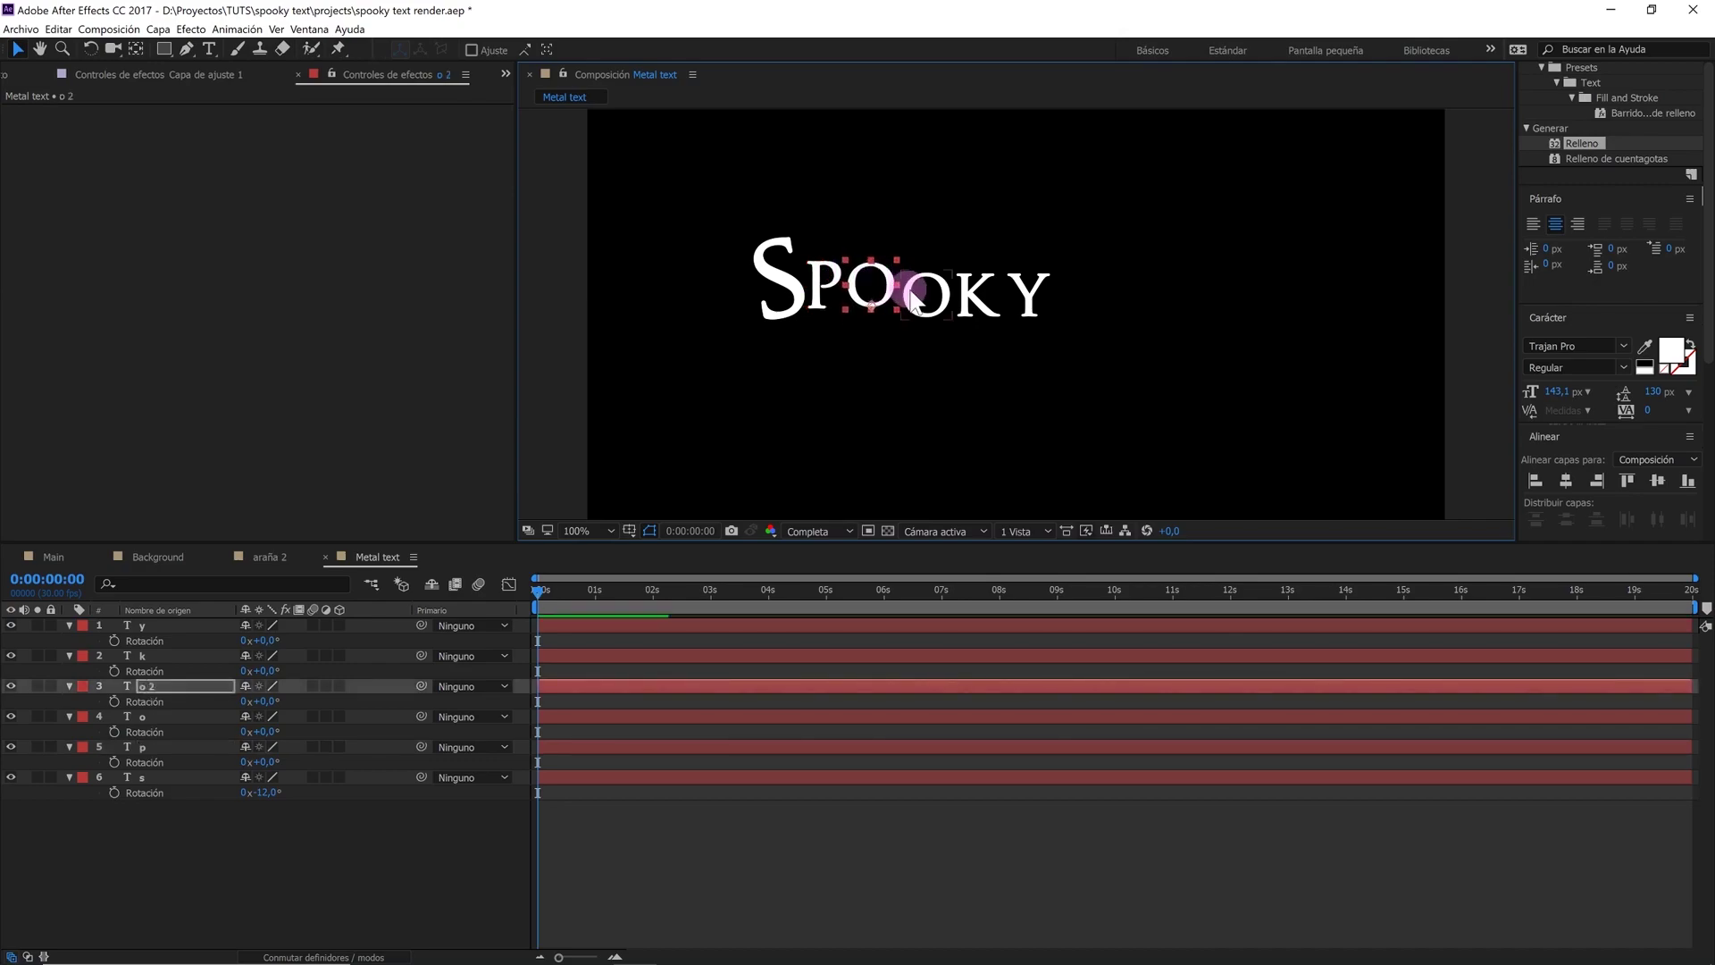
left_click(902, 268)
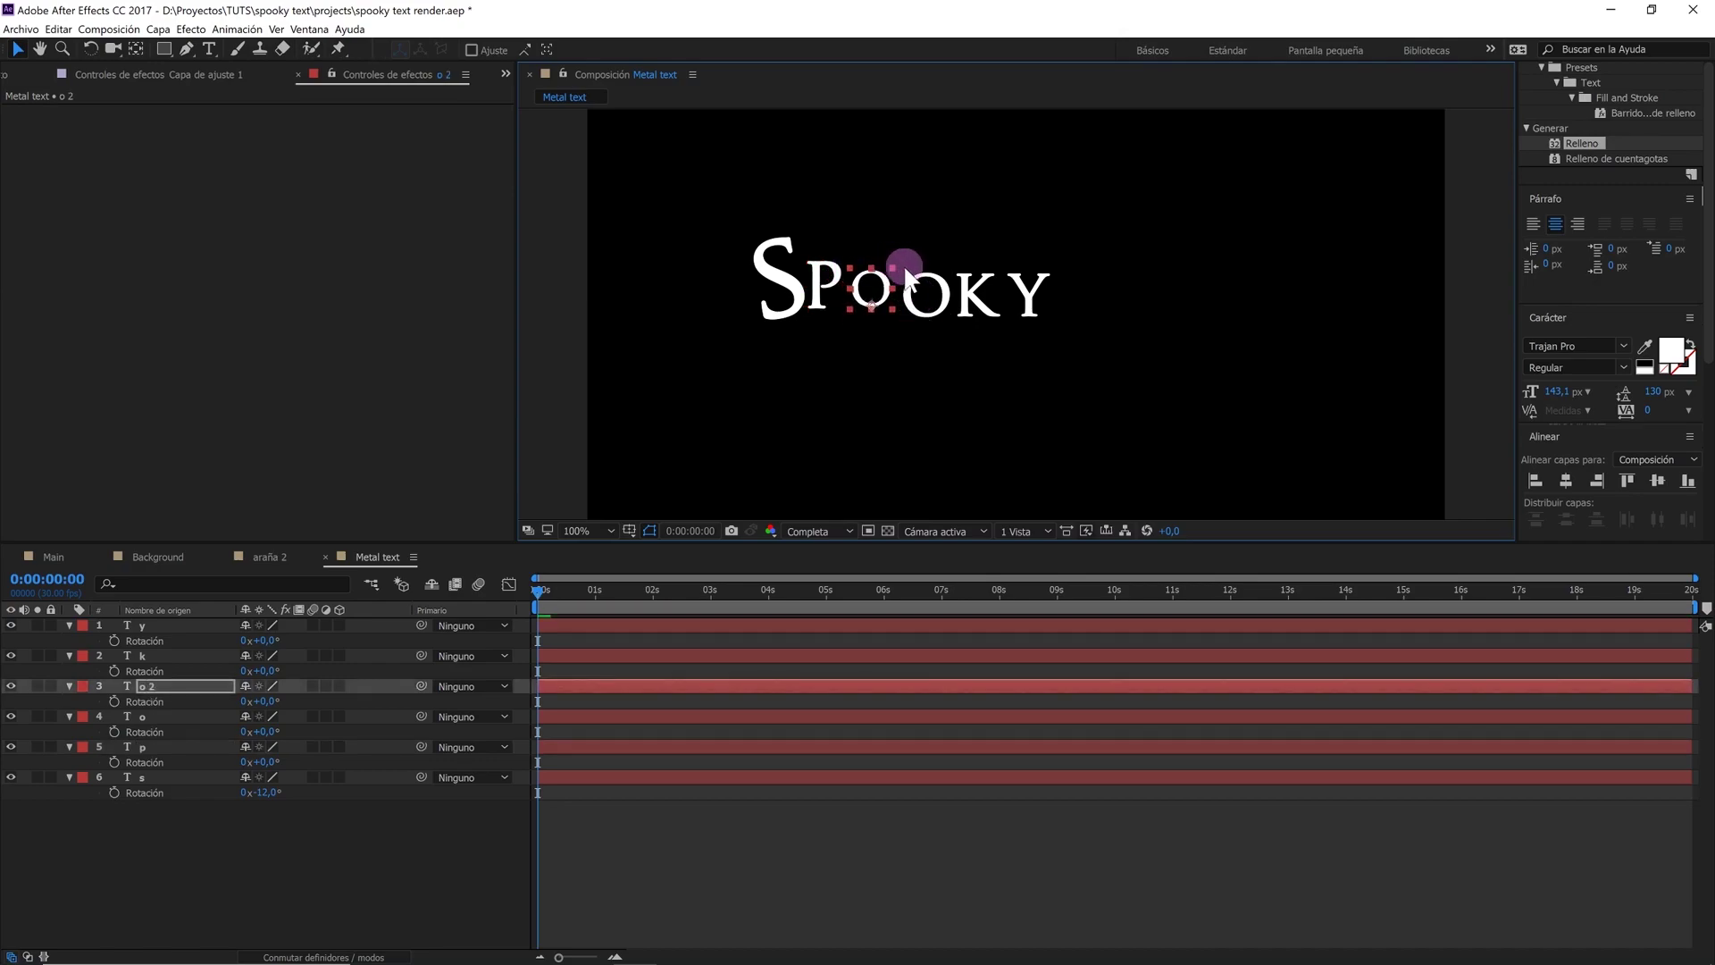
left_click(878, 278)
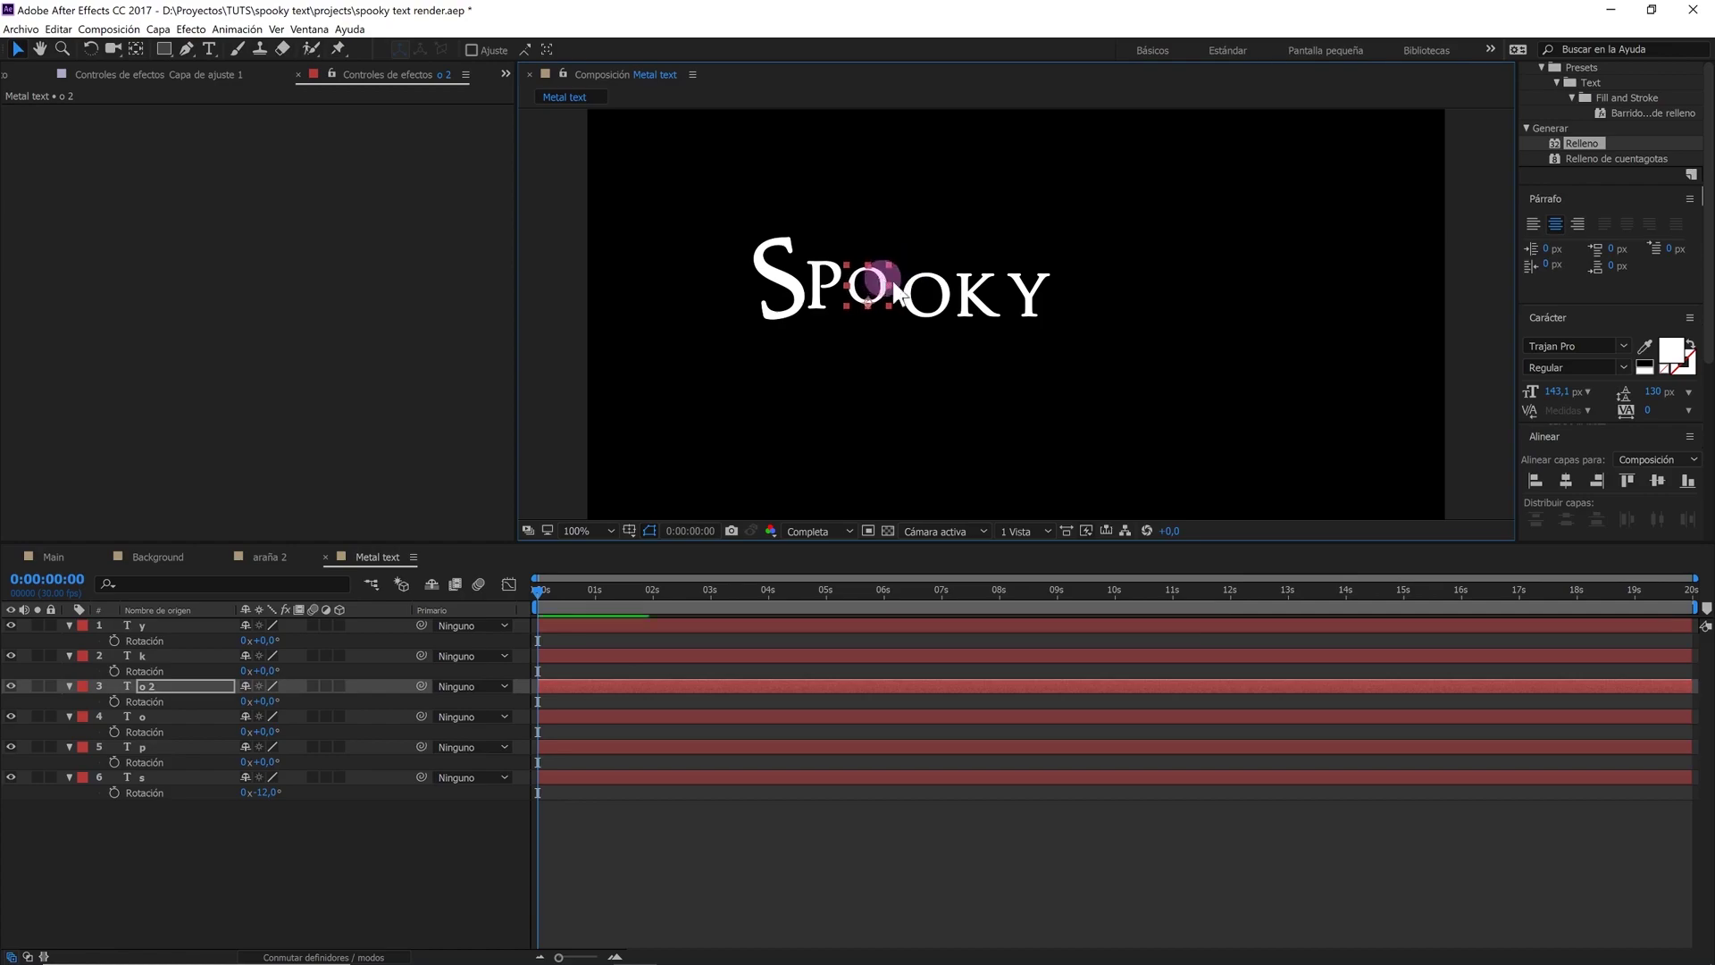
scroll(898, 290, "up", 2)
left_click(966, 346)
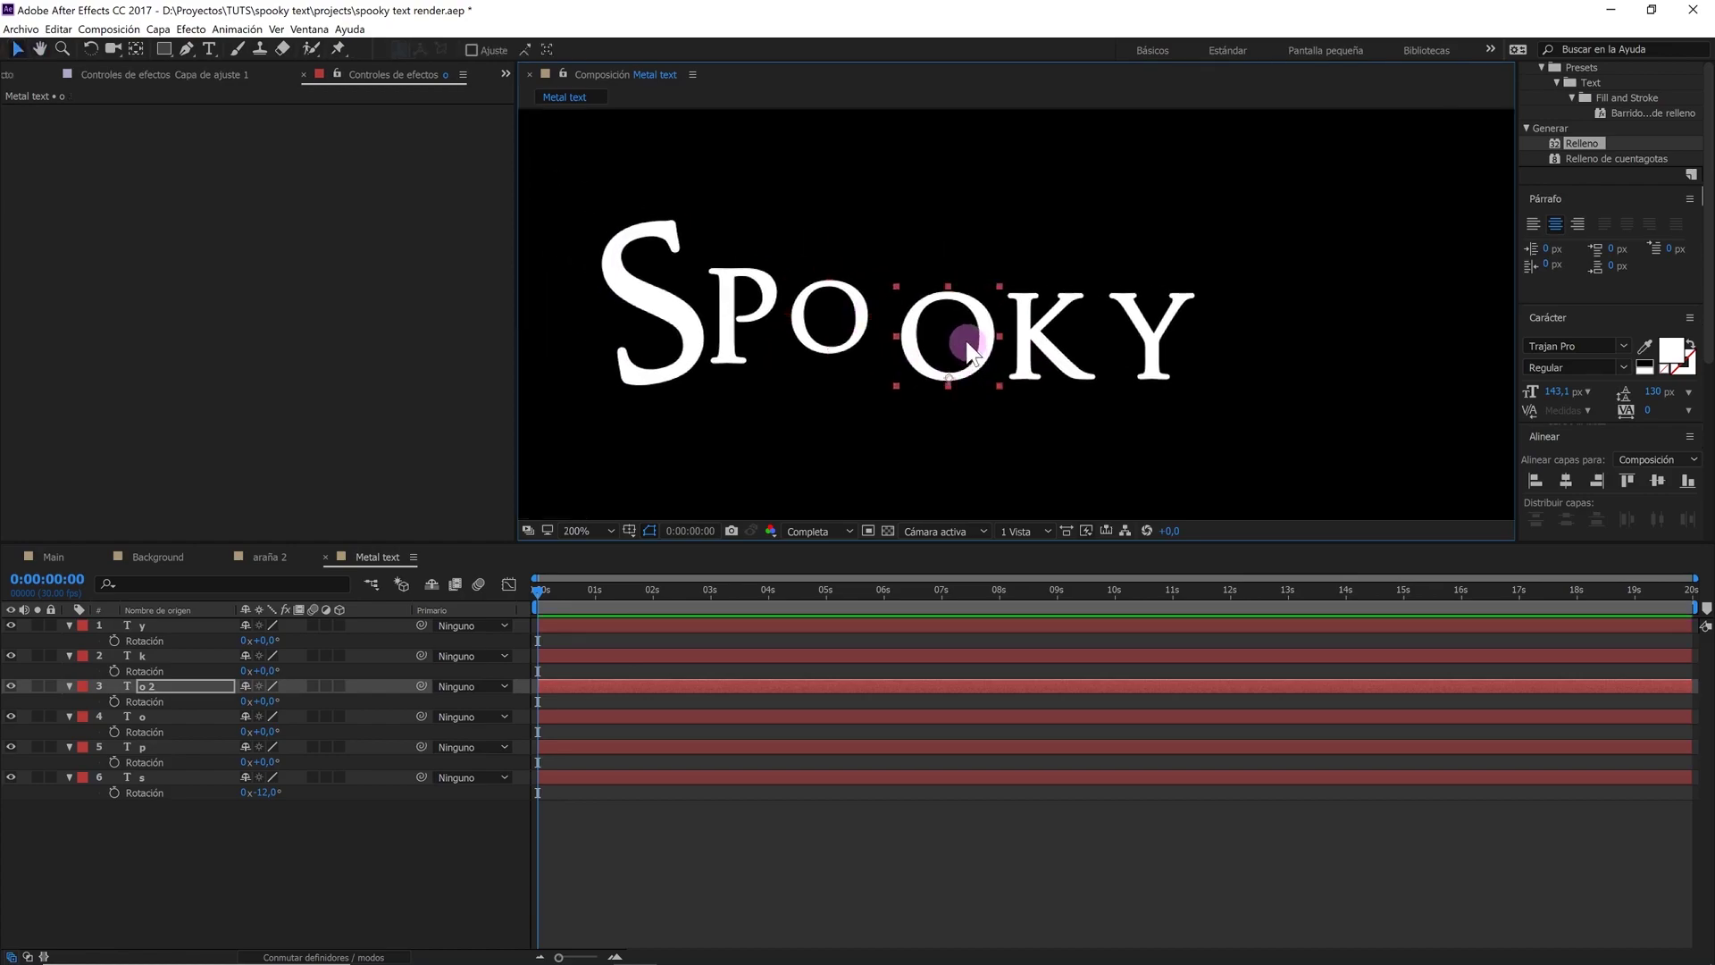
left_click_drag(972, 353, 948, 331)
Enlarge the K, tilt it +8° and shift it slightly left and down
left_click(1033, 339)
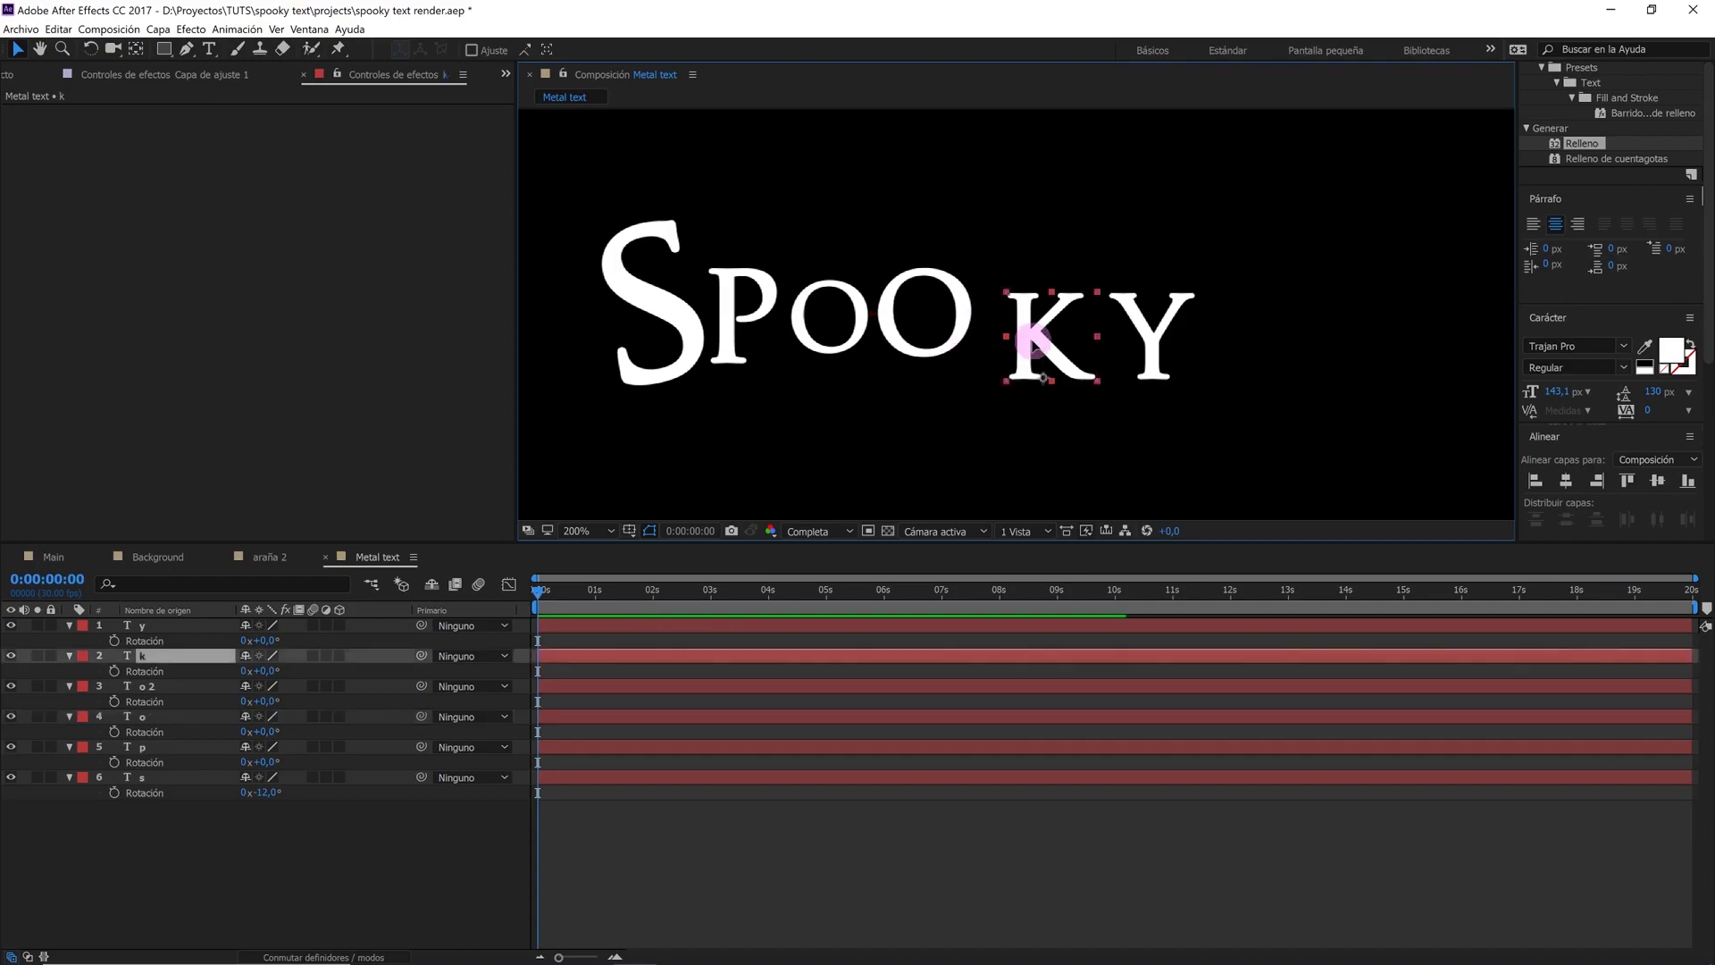
left_click(1011, 300)
left_click_drag(1012, 300, 972, 250)
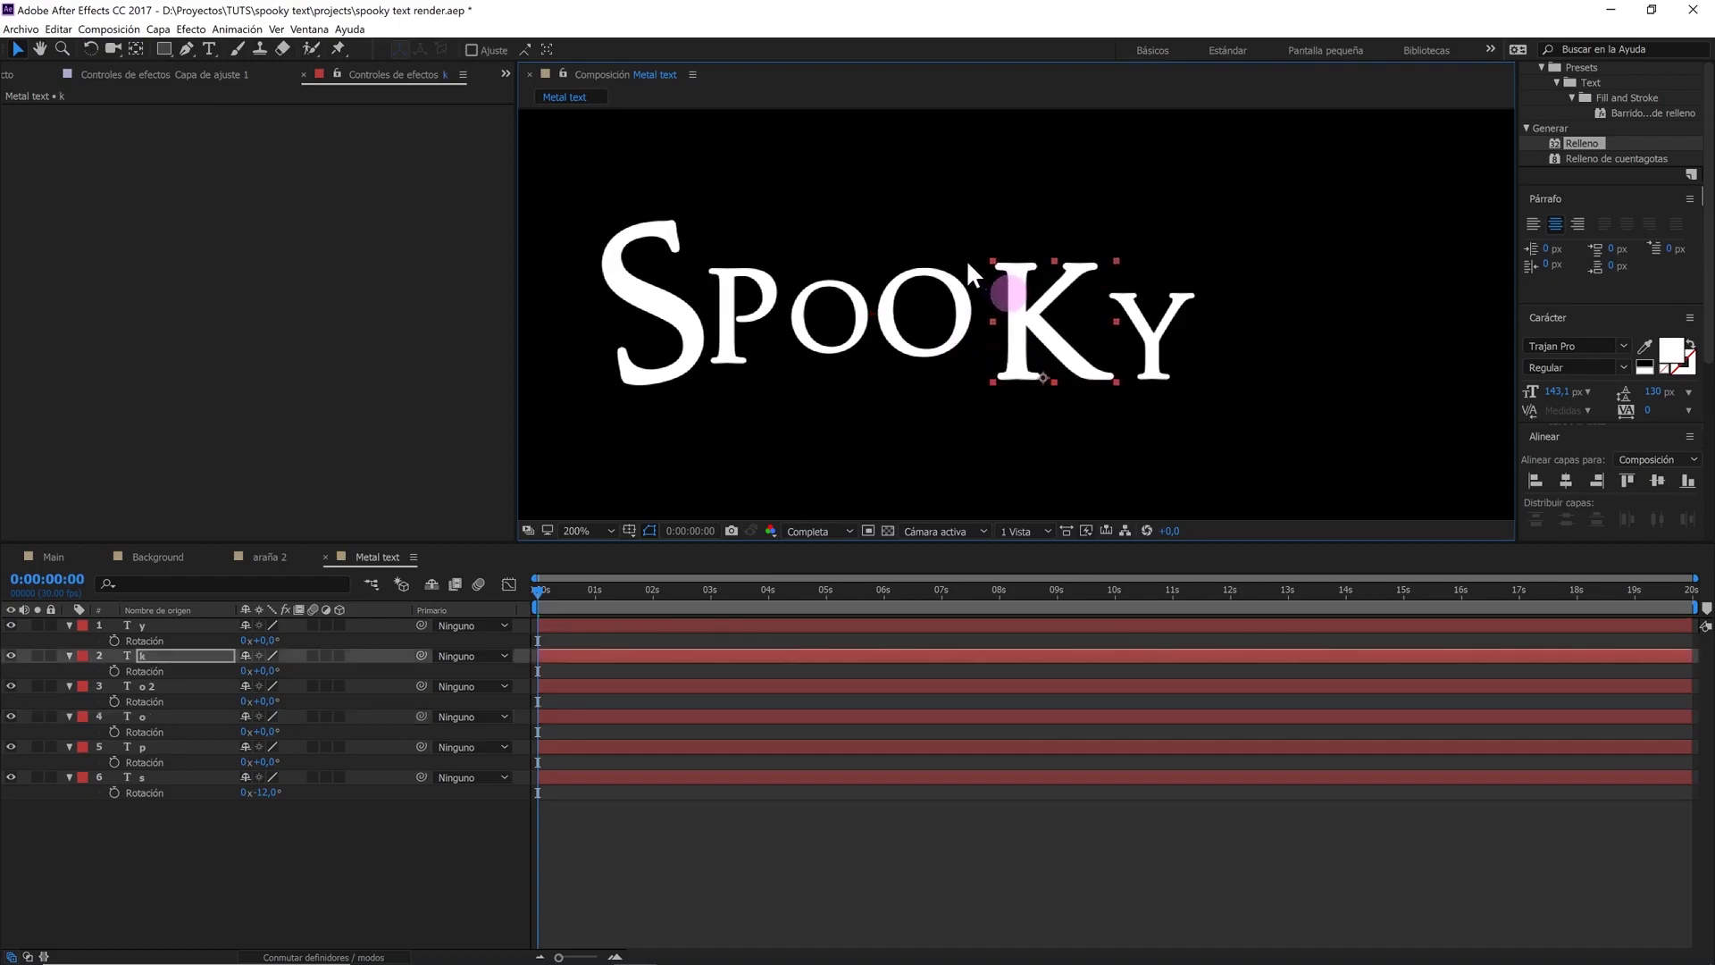
left_click_drag(1009, 310, 1006, 309)
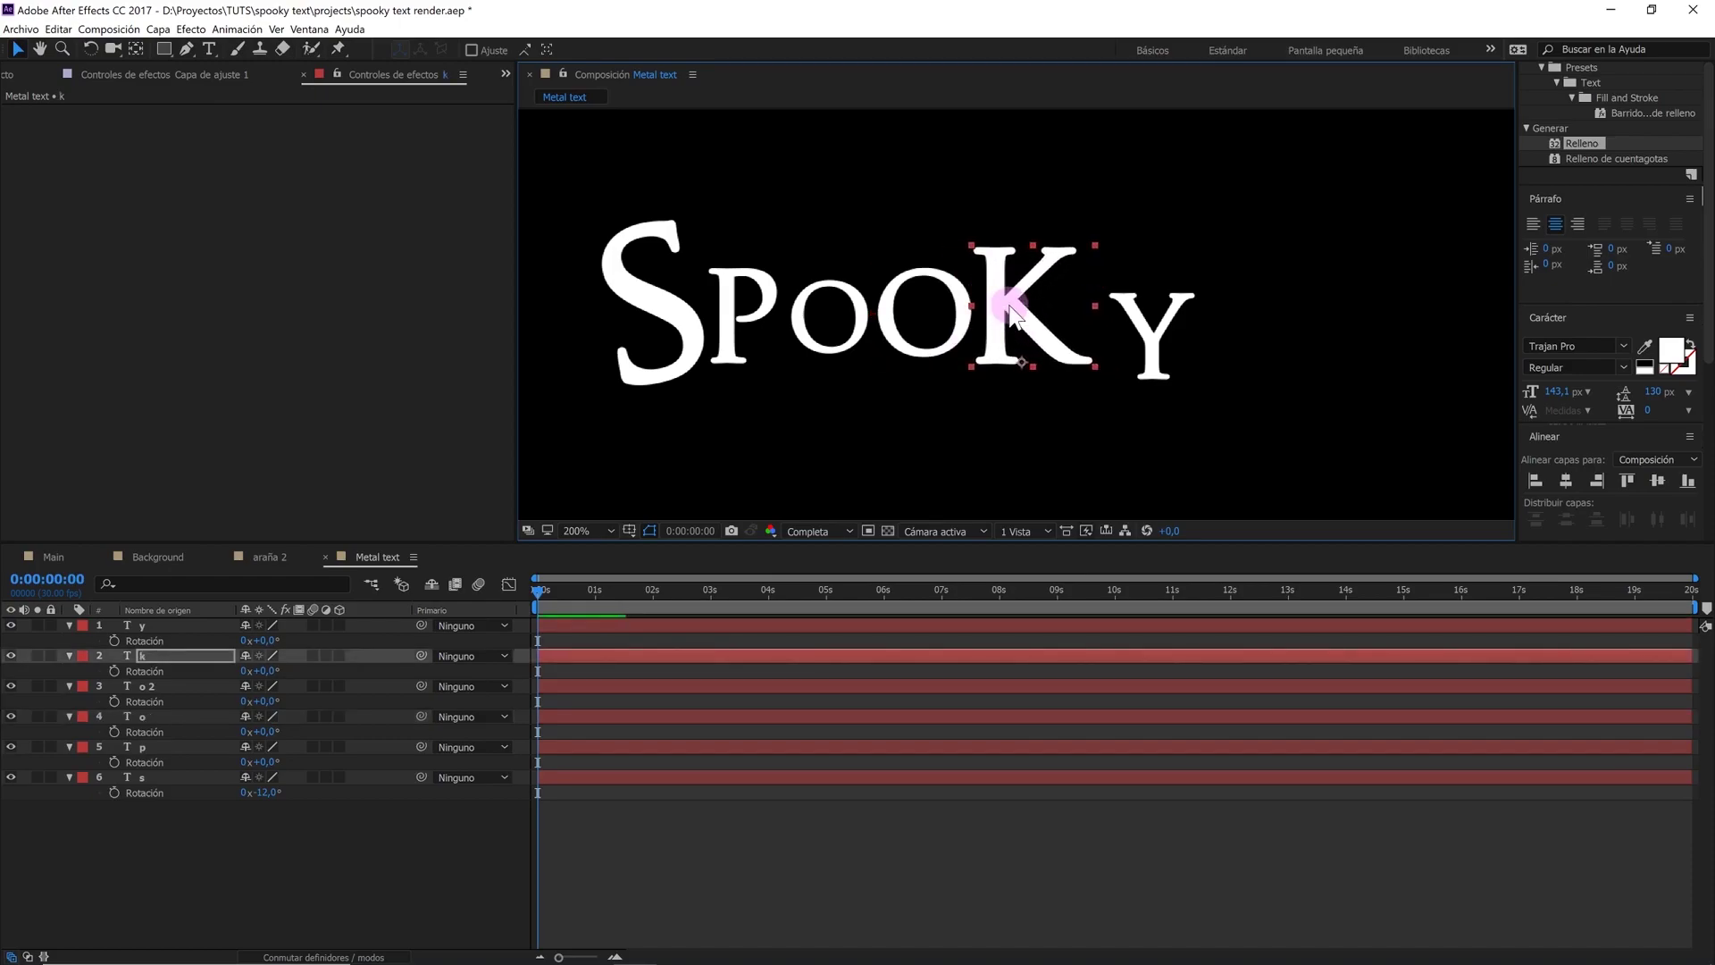
left_click_drag(274, 670, 275, 667)
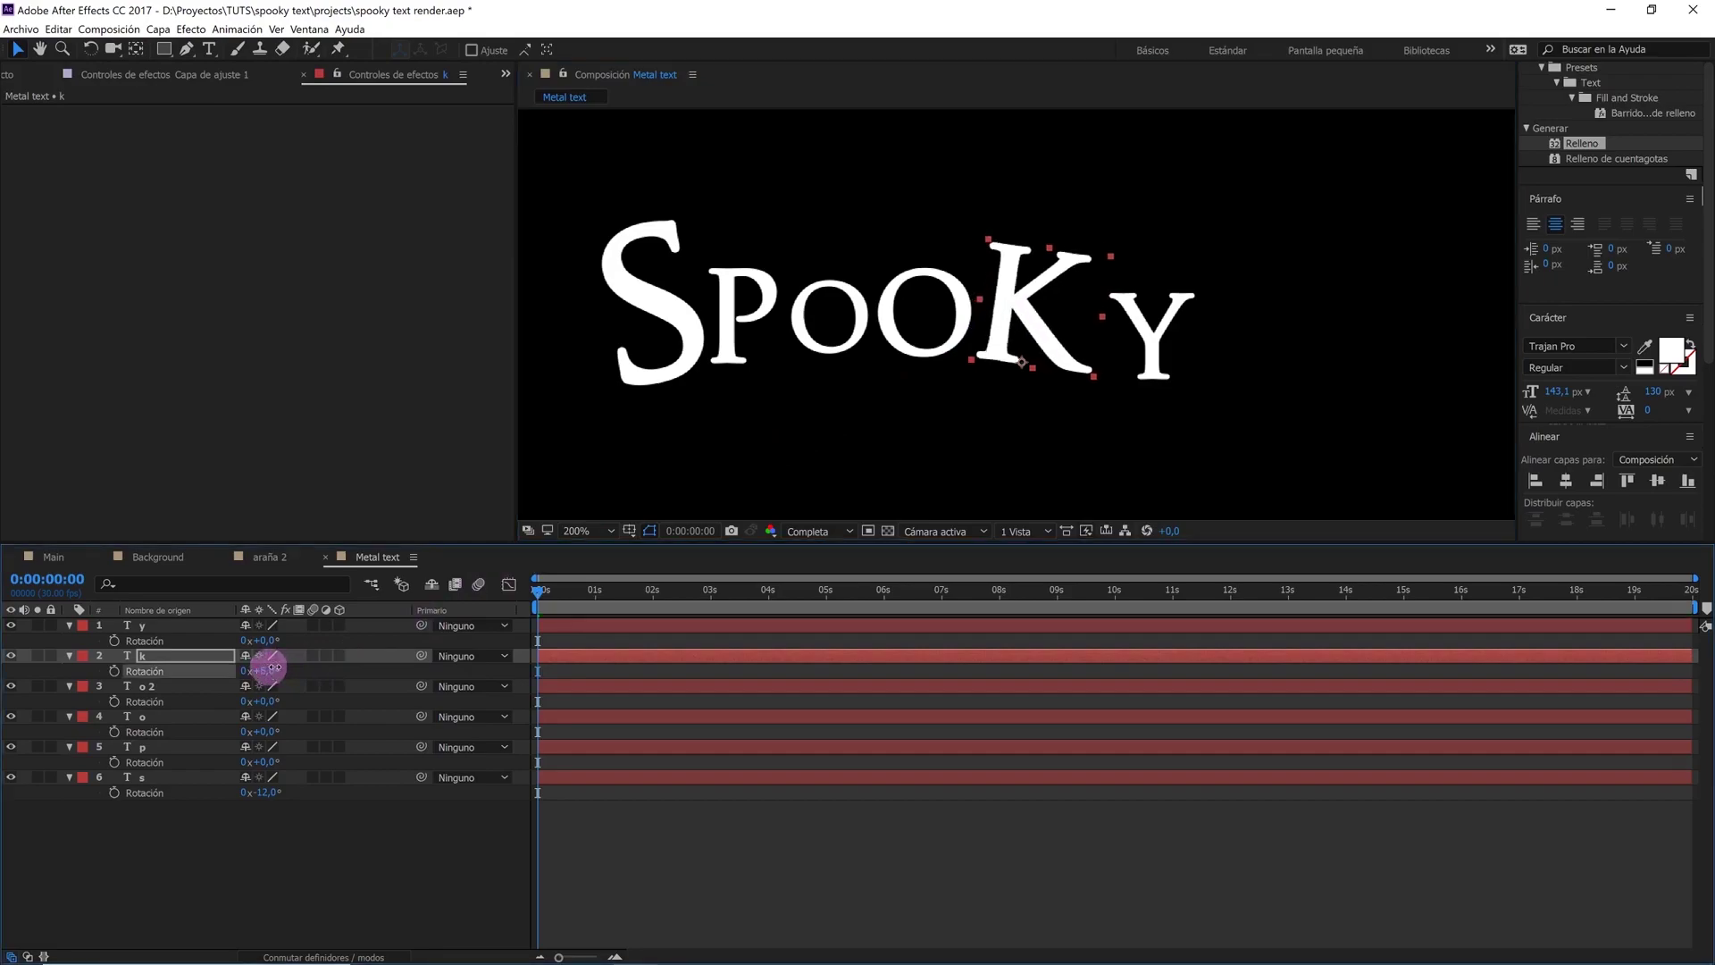
left_click_drag(1011, 318, 1014, 327)
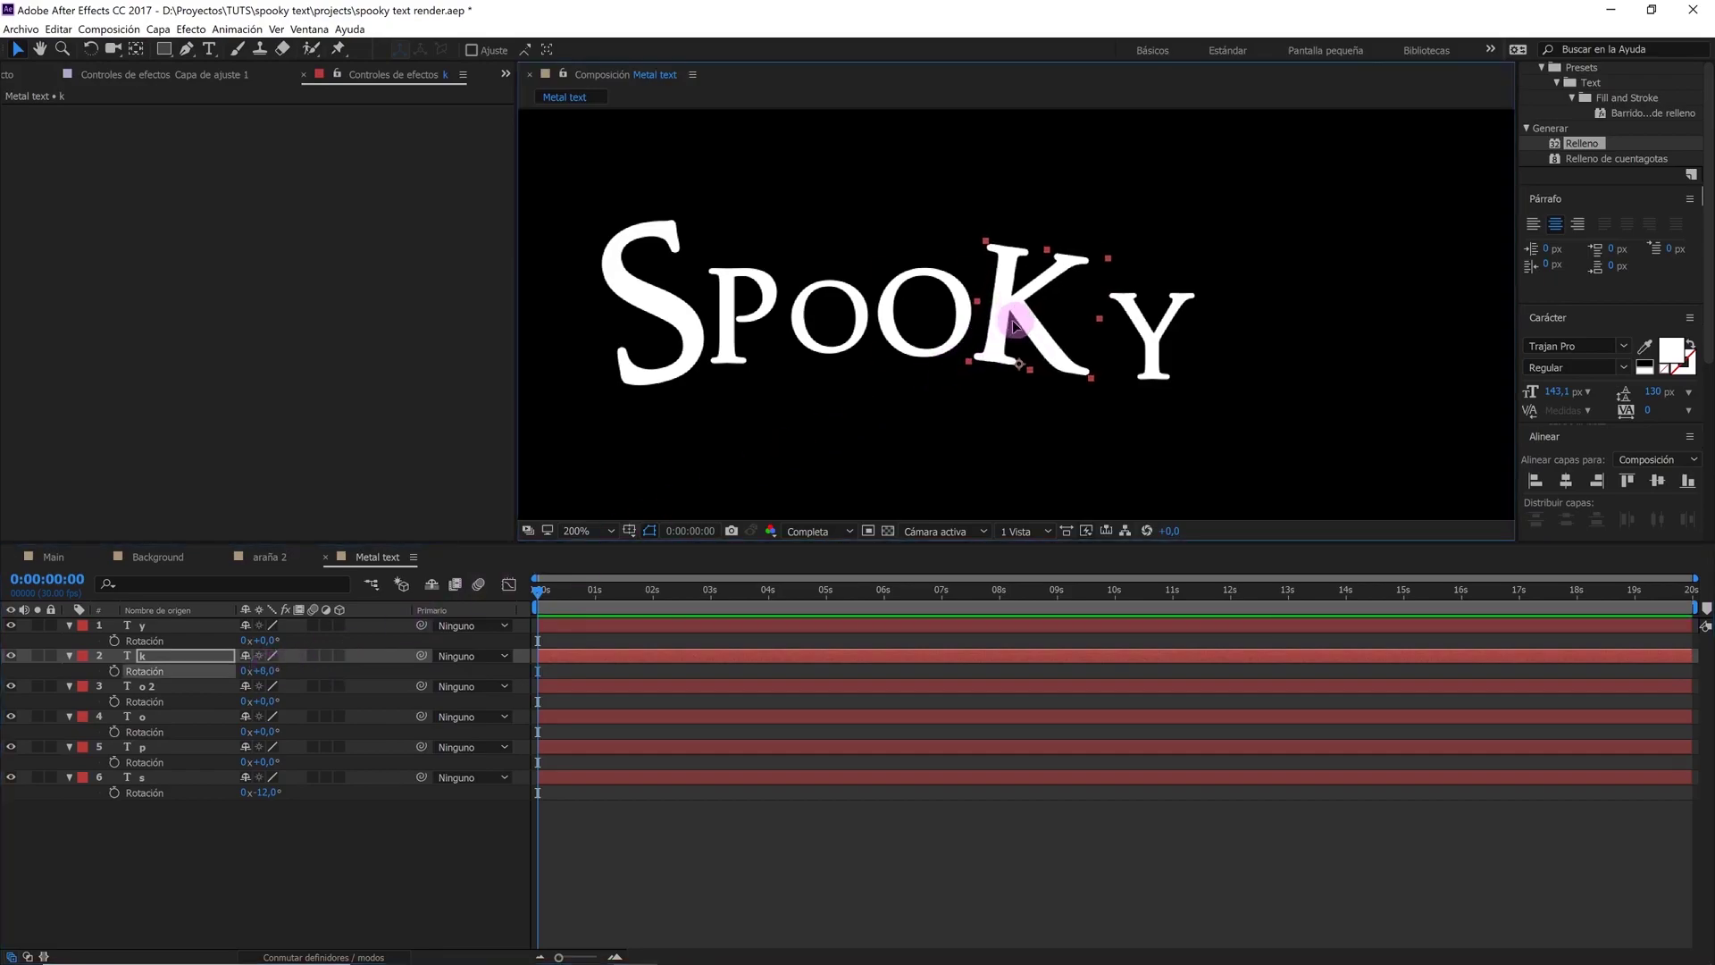
Move the Y left toward the K and select the letter layers together
left_click_drag(1171, 314, 1150, 303)
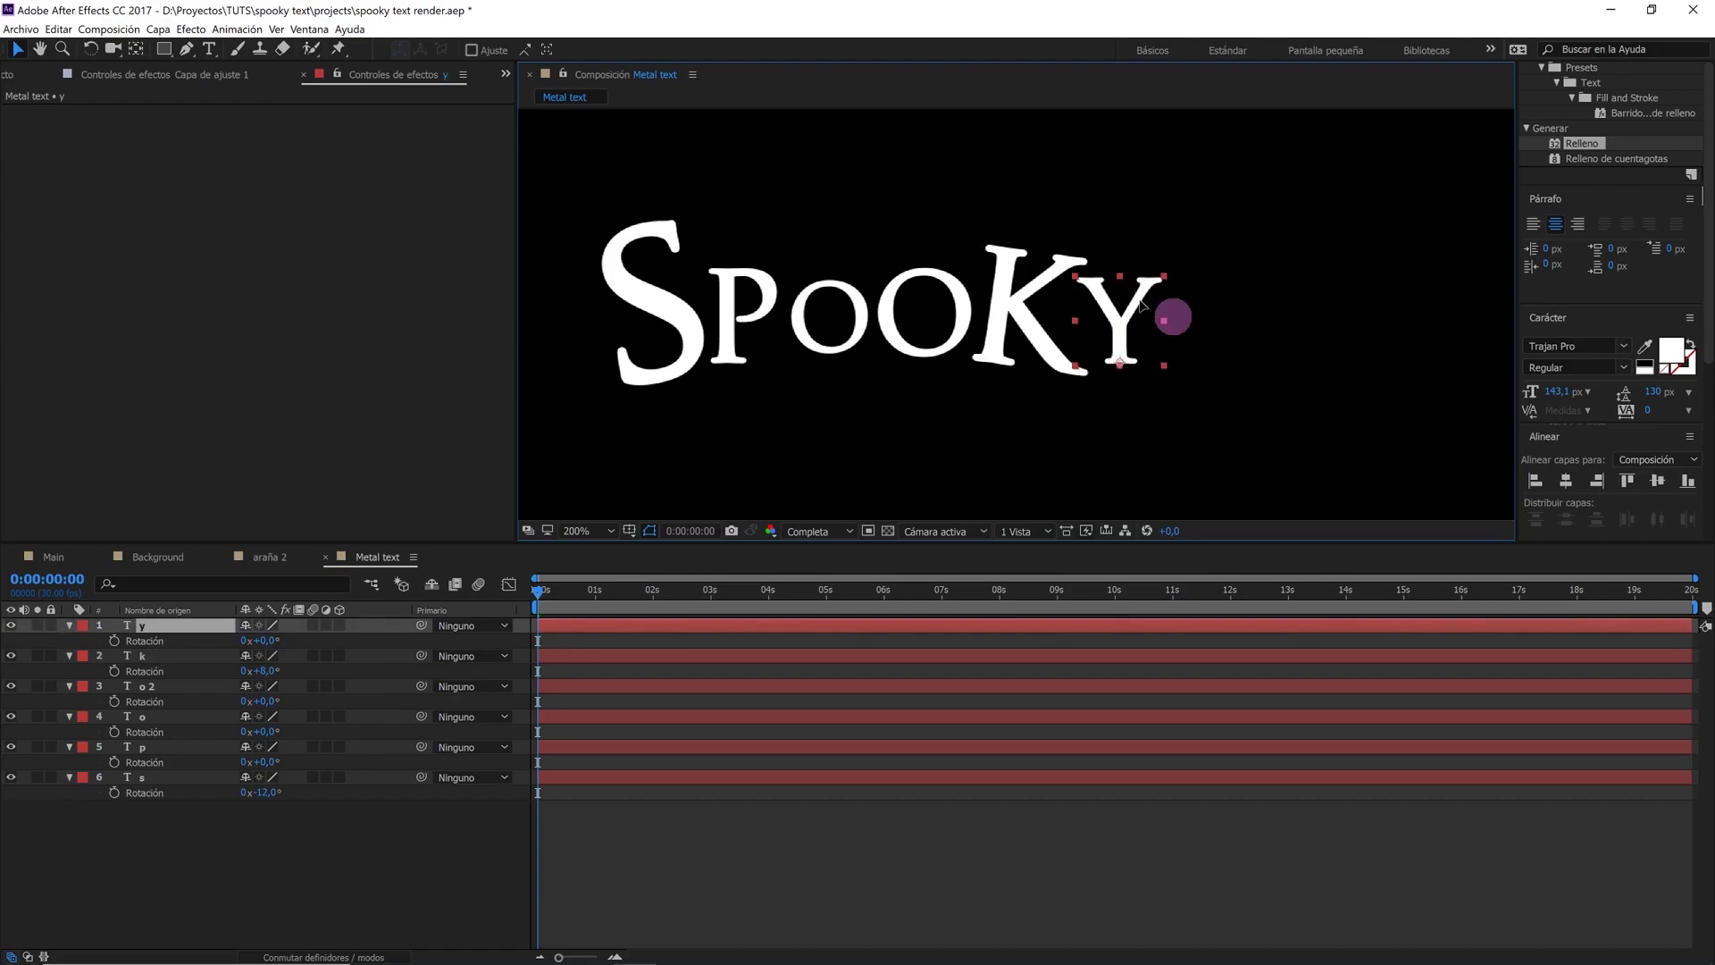
scroll(1152, 308, "down", 2)
left_click(980, 402)
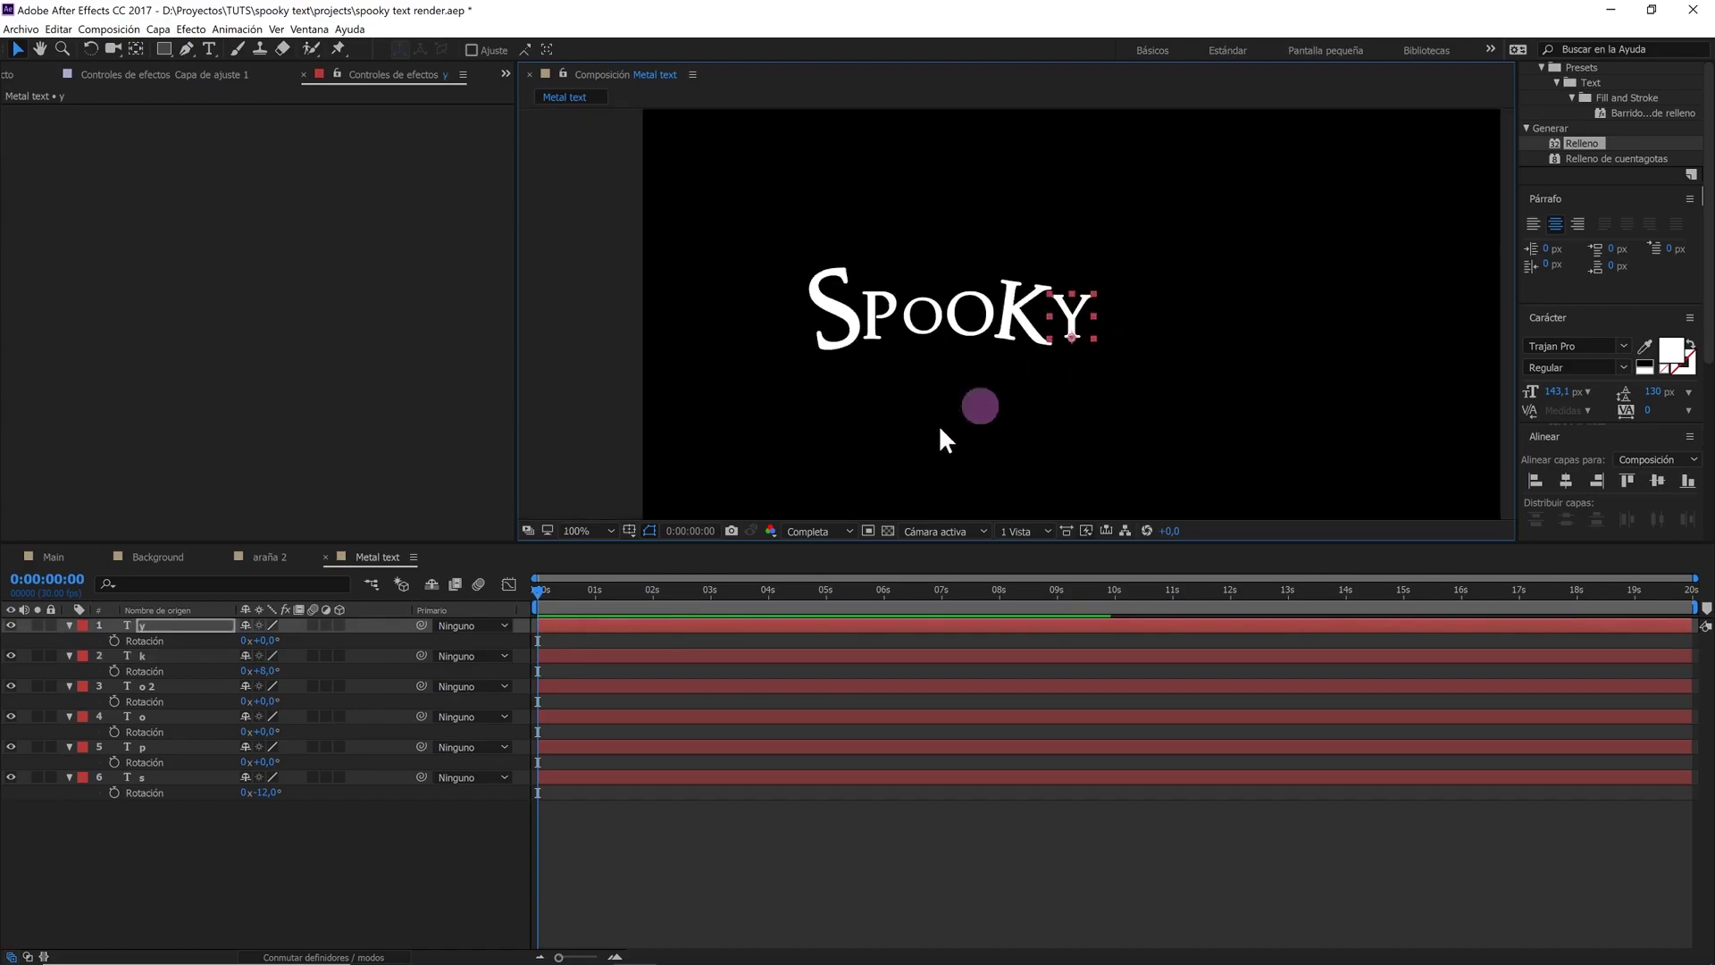
left_click_drag(207, 844, 191, 625)
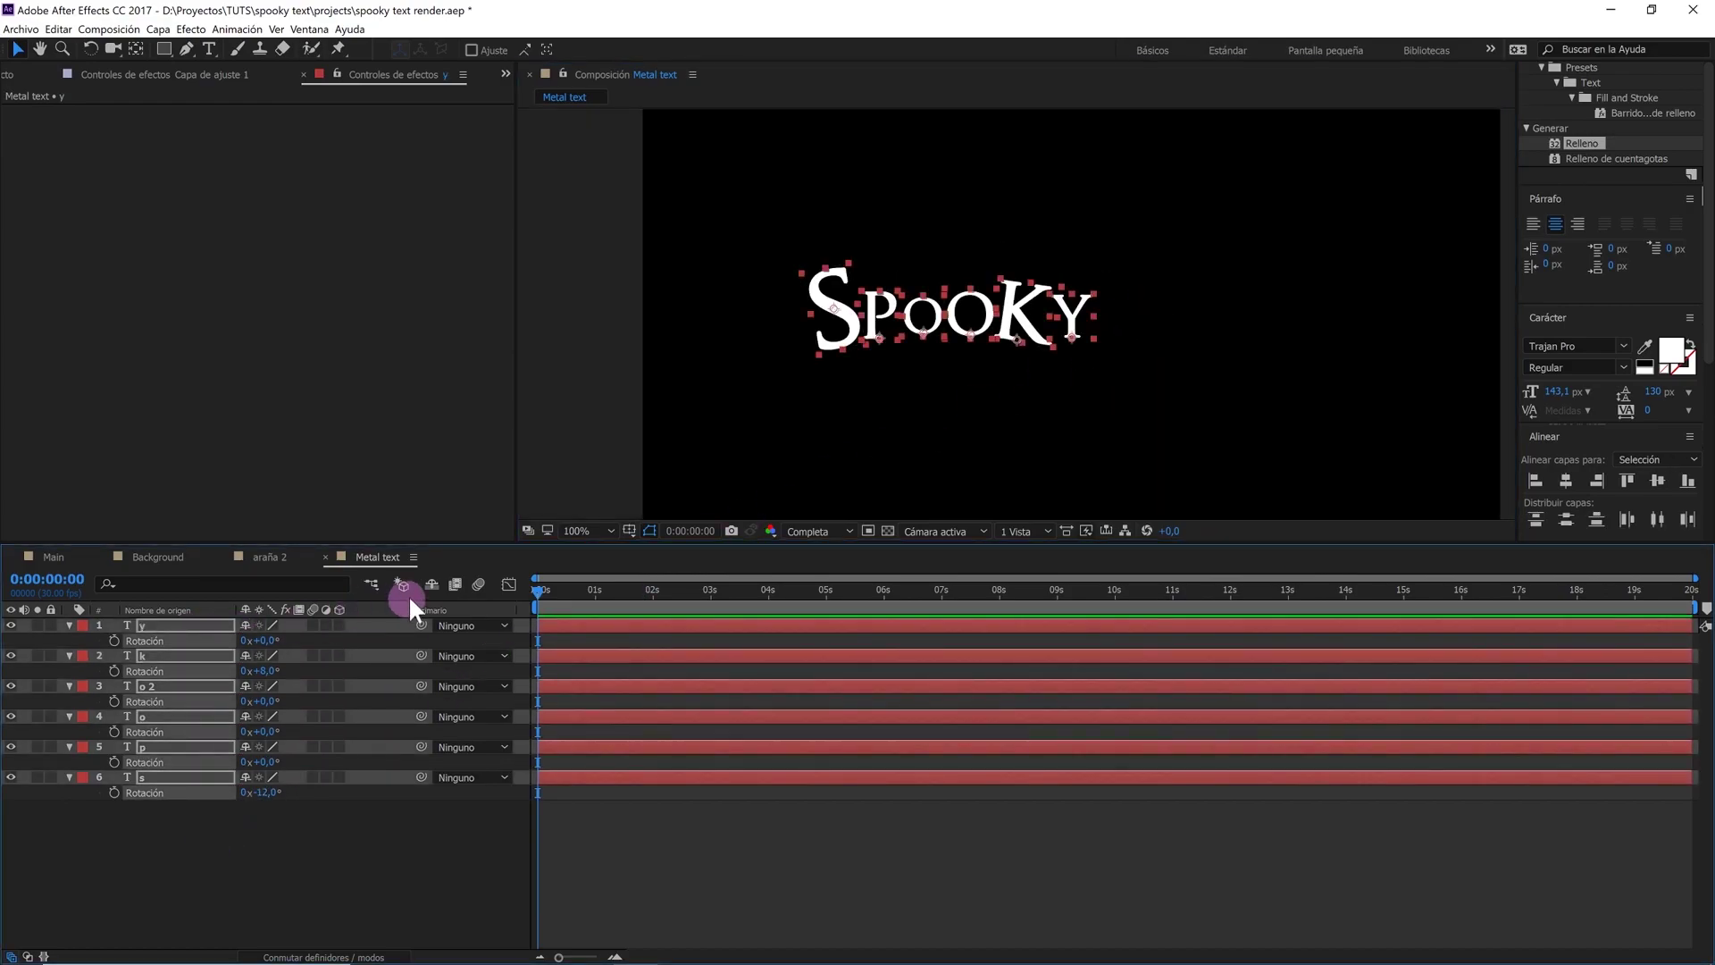
Show title/action safe guides and move the whole SPOOKY word right and down
left_click(629, 531)
left_click(665, 549)
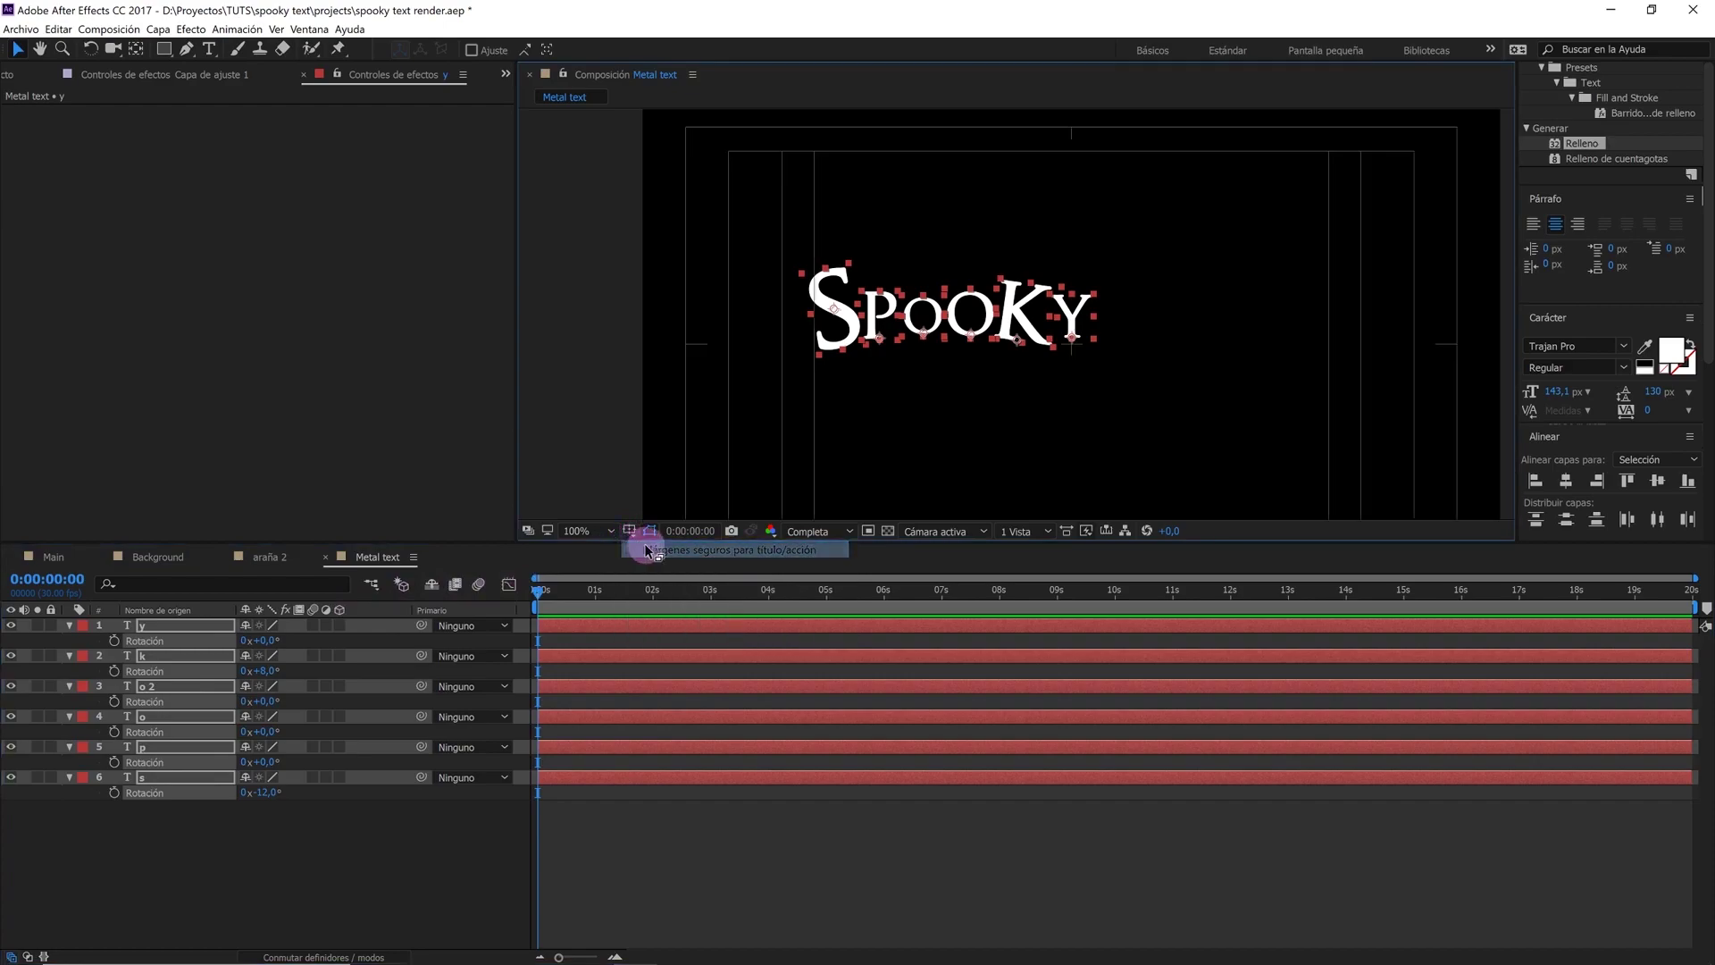
left_click_drag(1028, 344, 1140, 369)
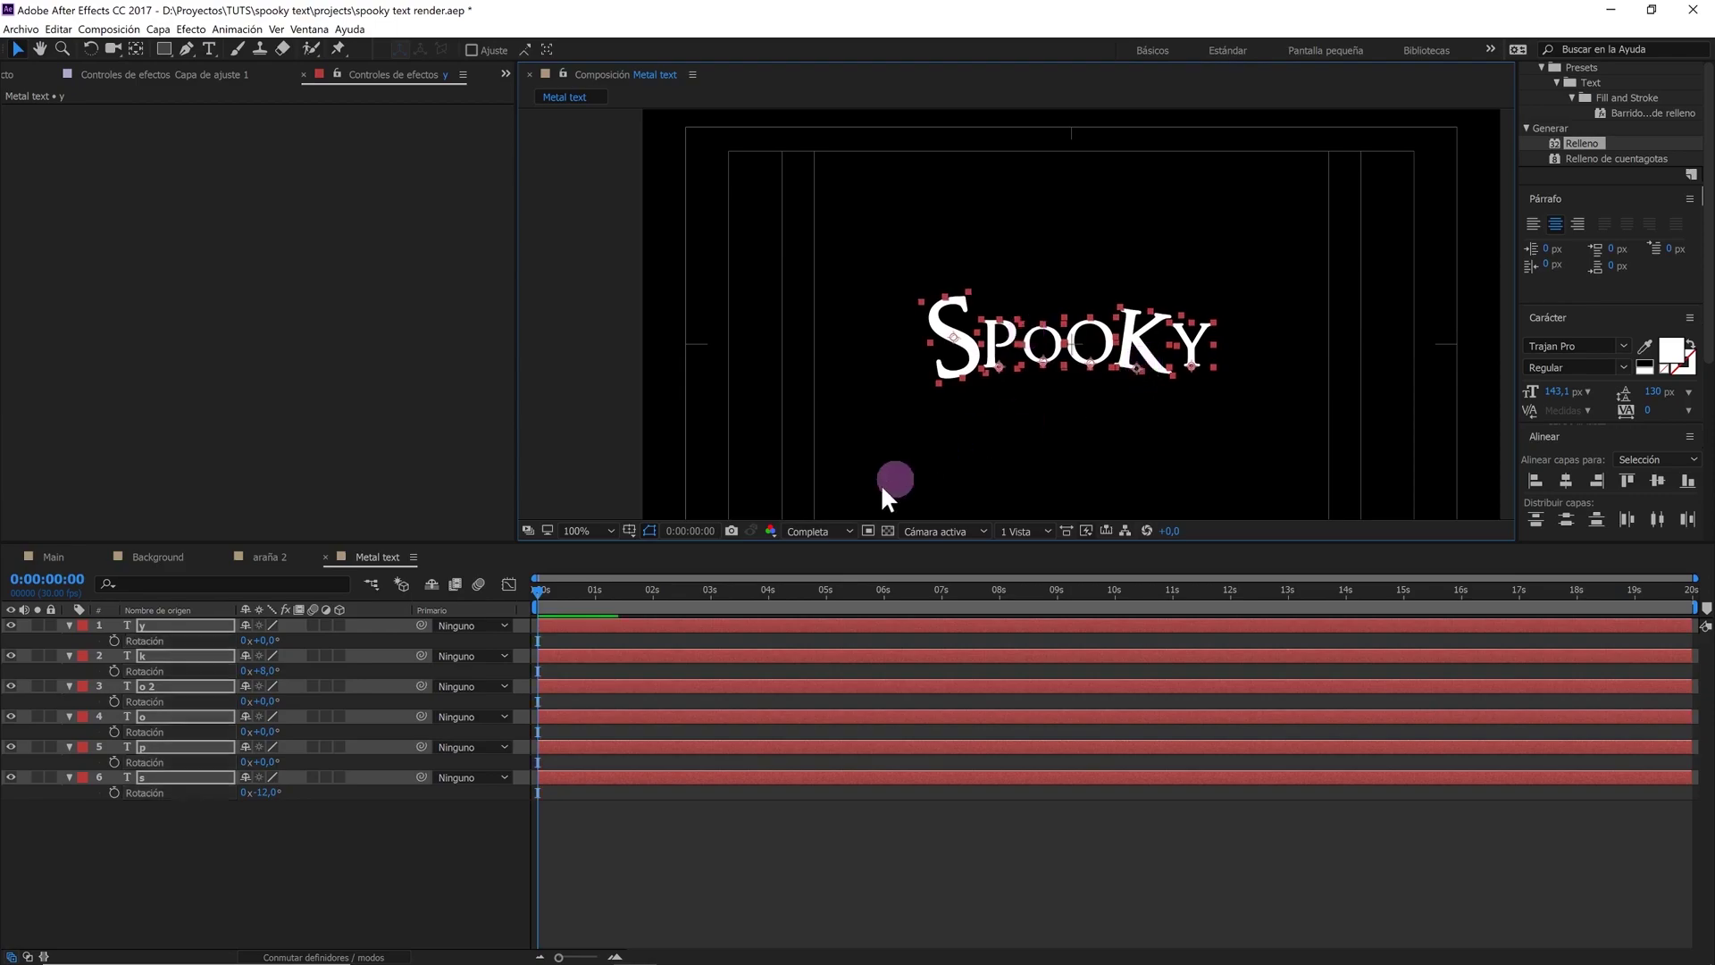
Collapse the letters' rotation properties and reselect all six letter layers
left_click(279, 860)
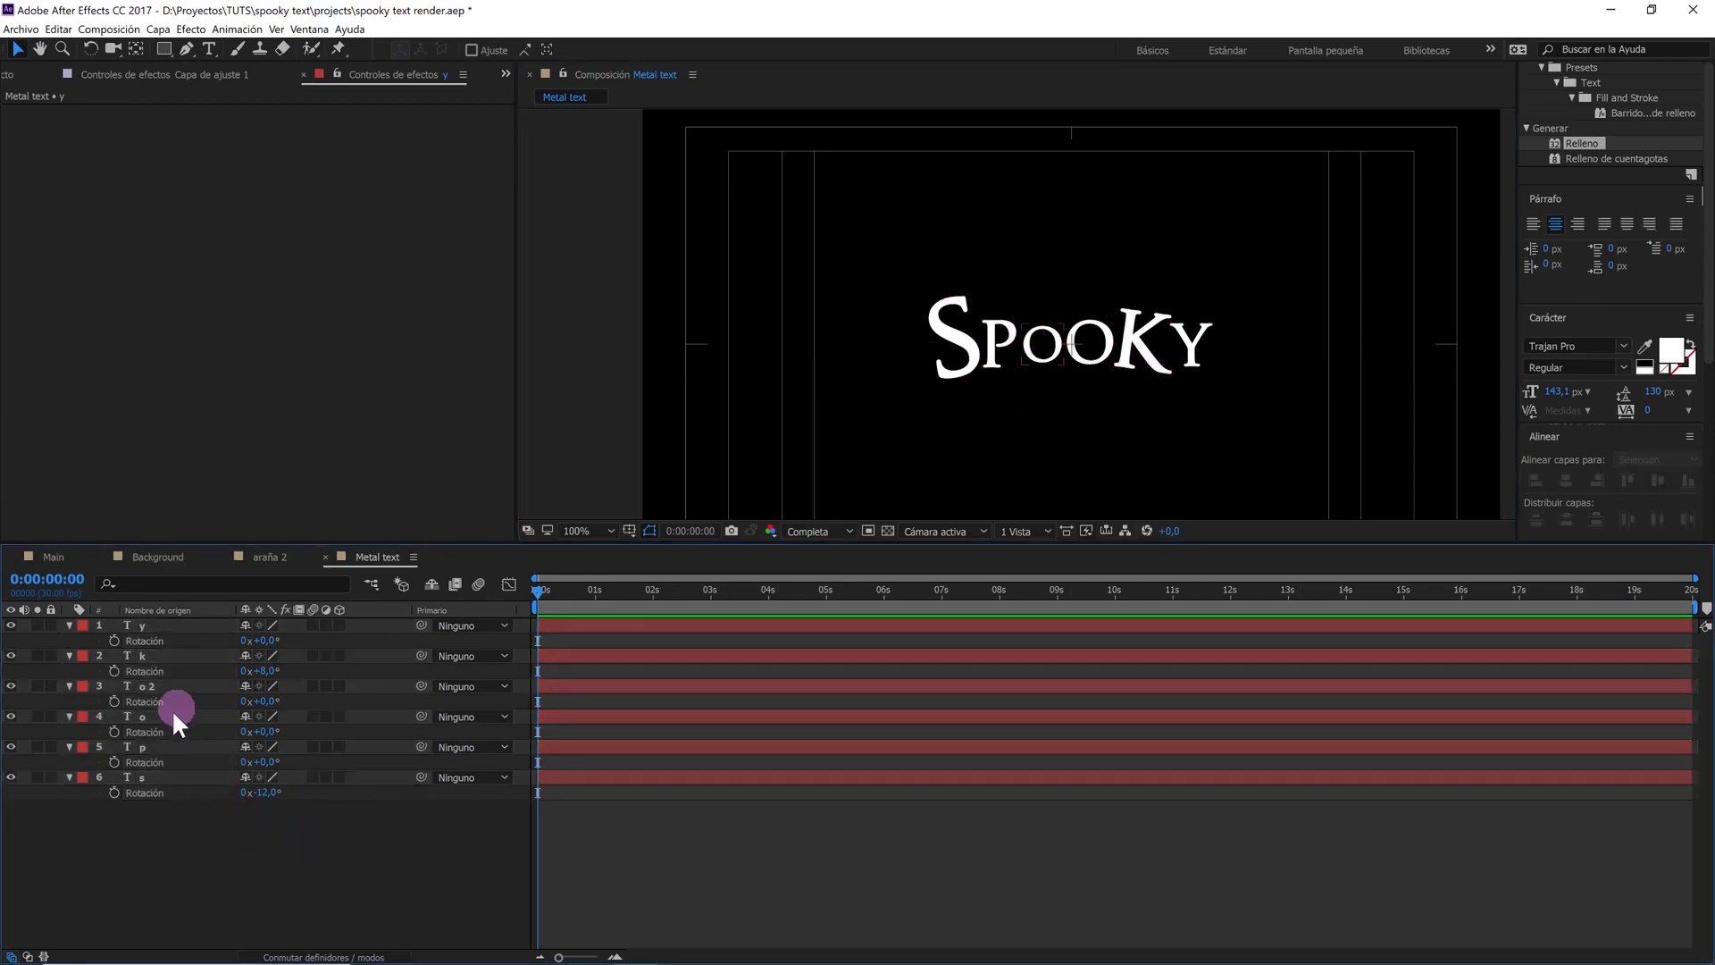
left_click_drag(149, 809, 182, 614)
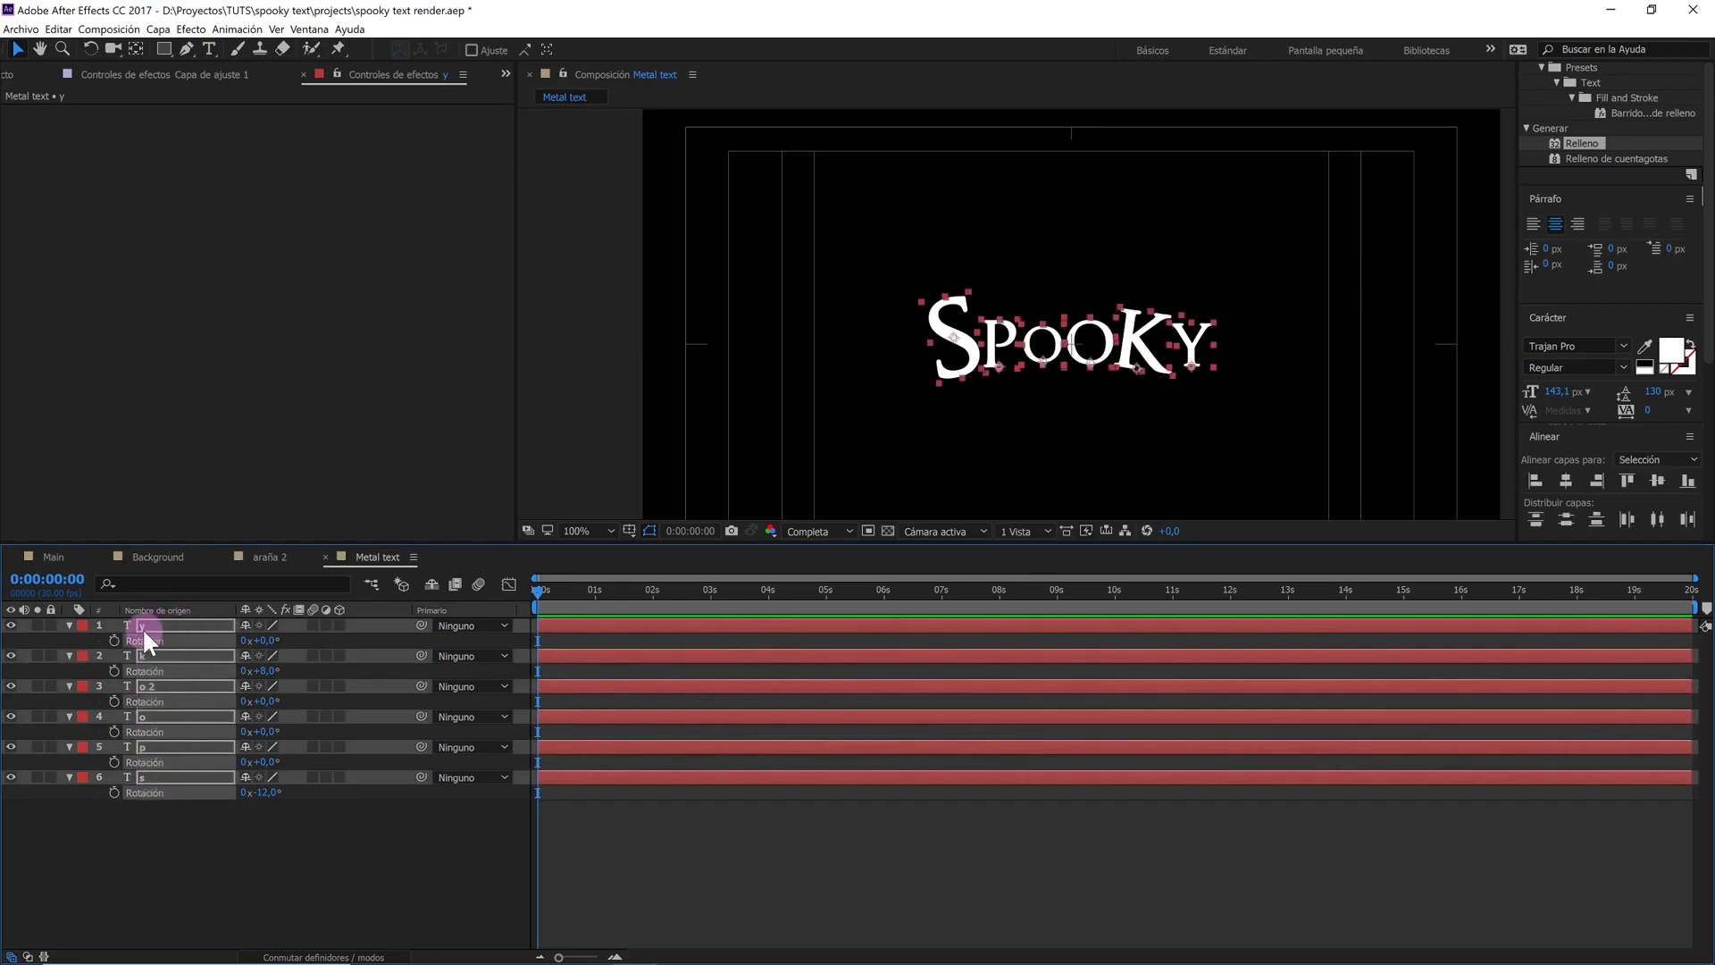
left_click(70, 626)
left_click(184, 773)
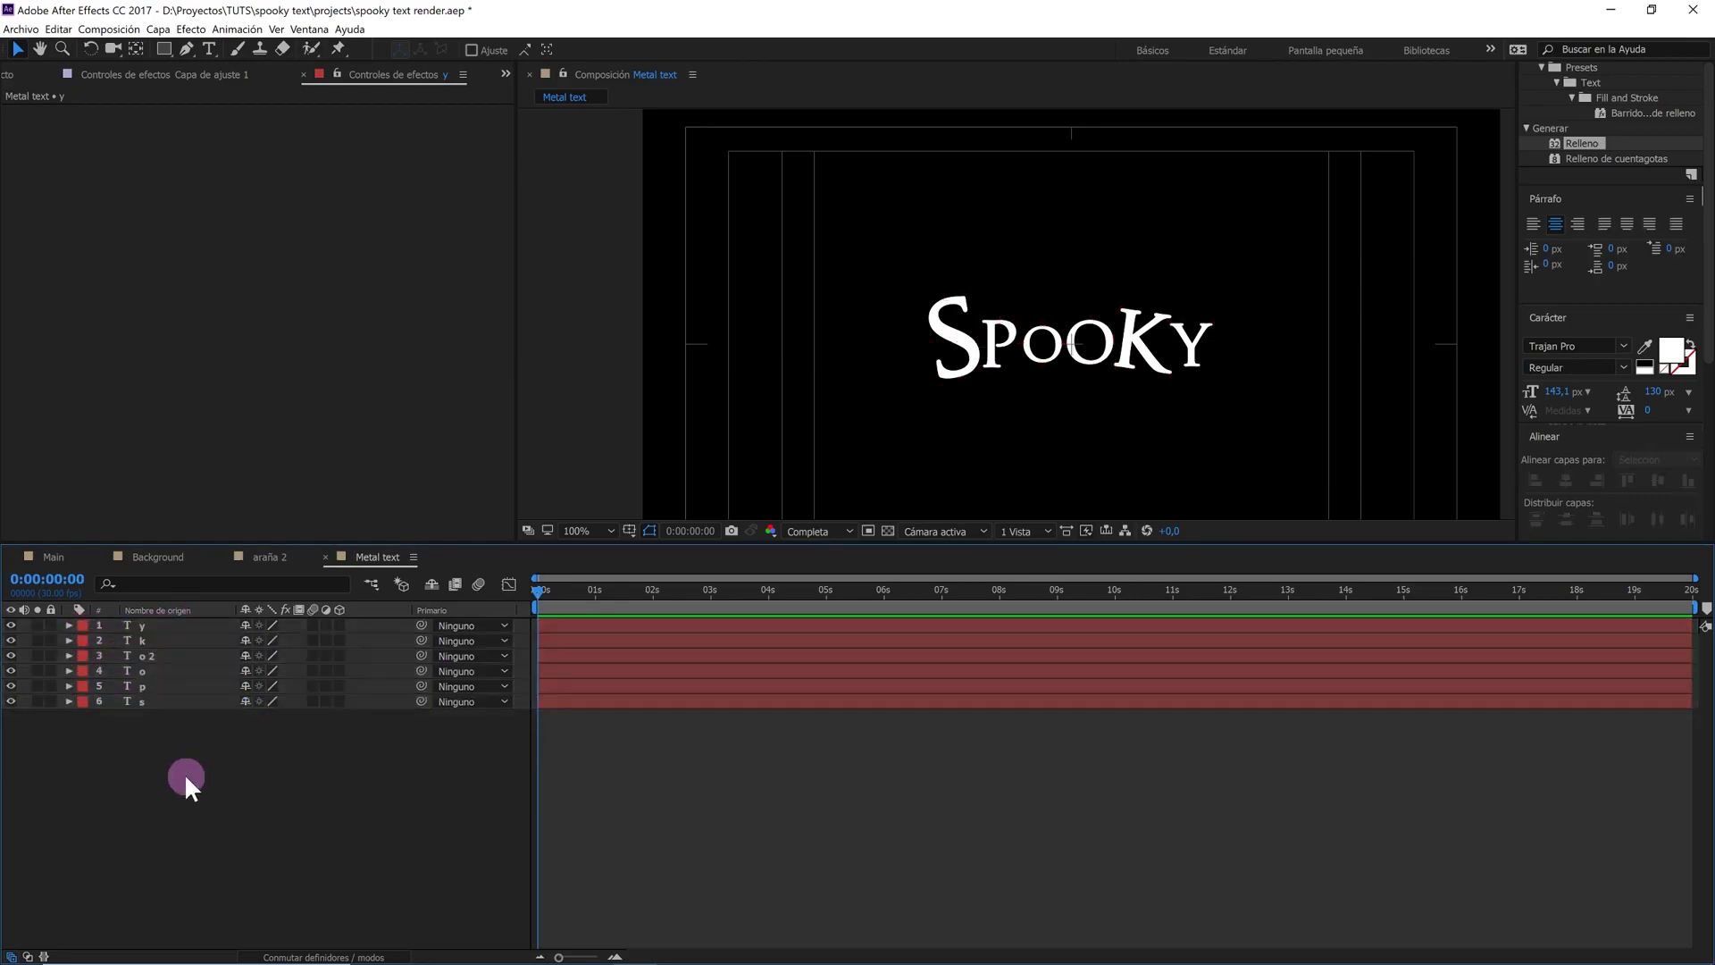
left_click_drag(184, 774, 165, 618)
Precompose the six letter layers as 'text', moving all attributes into the new comp
right_click(172, 623)
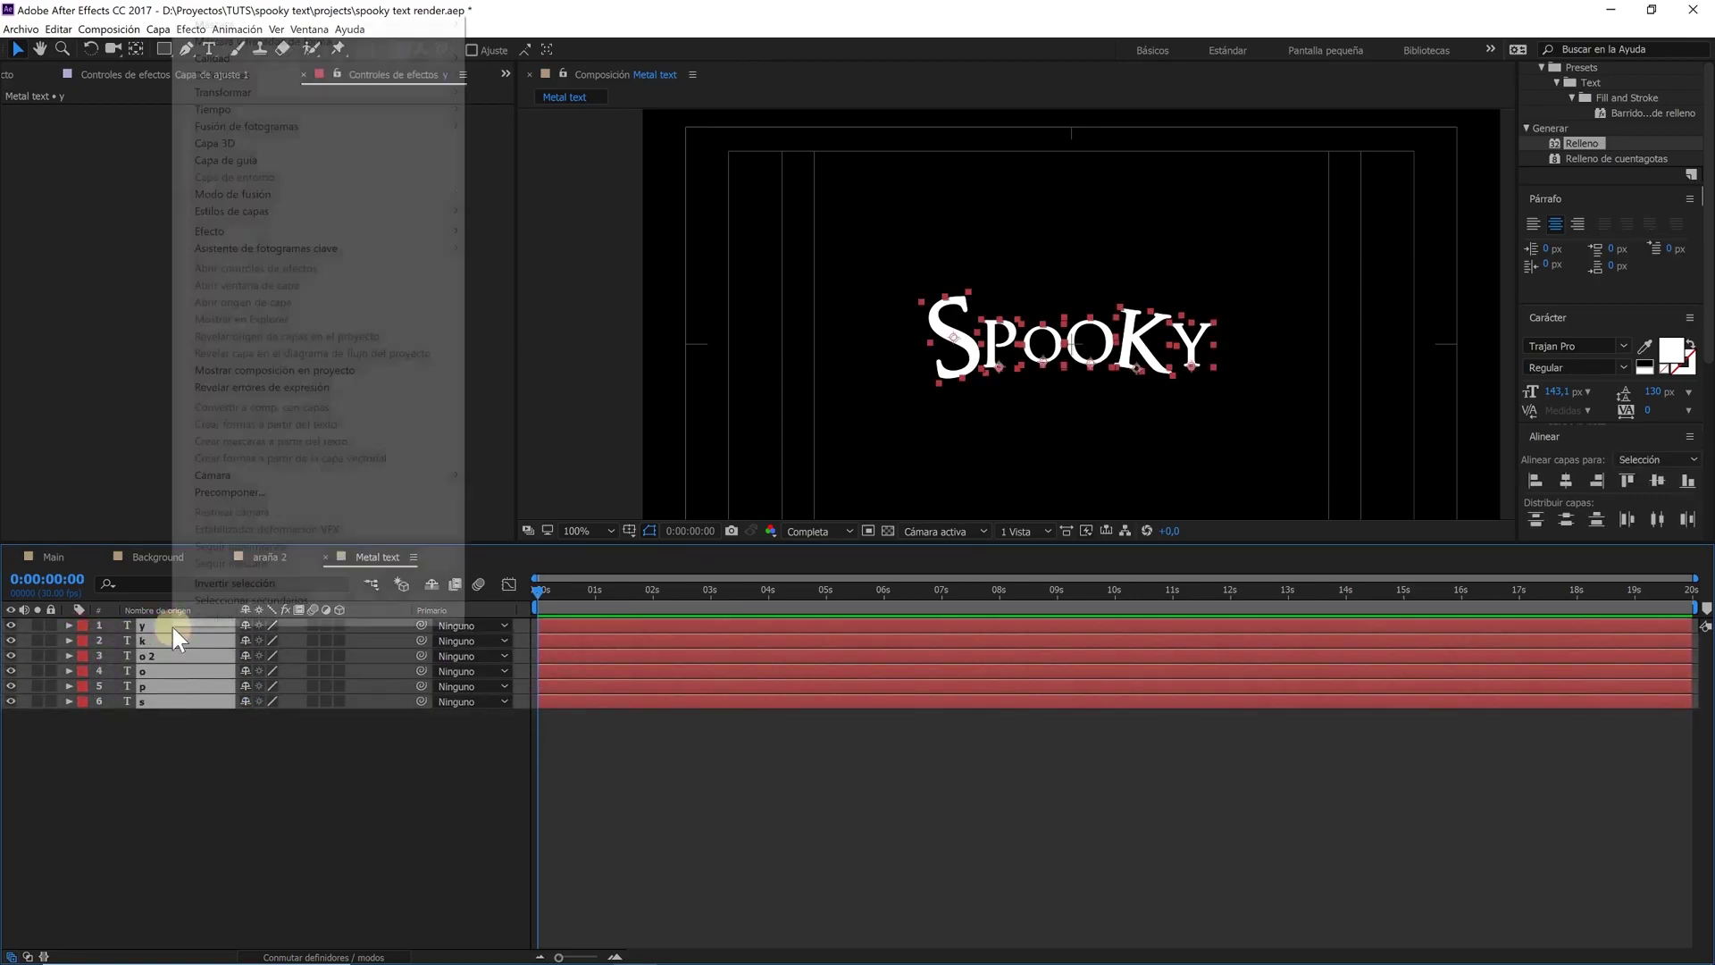
left_click(258, 492)
type("text")
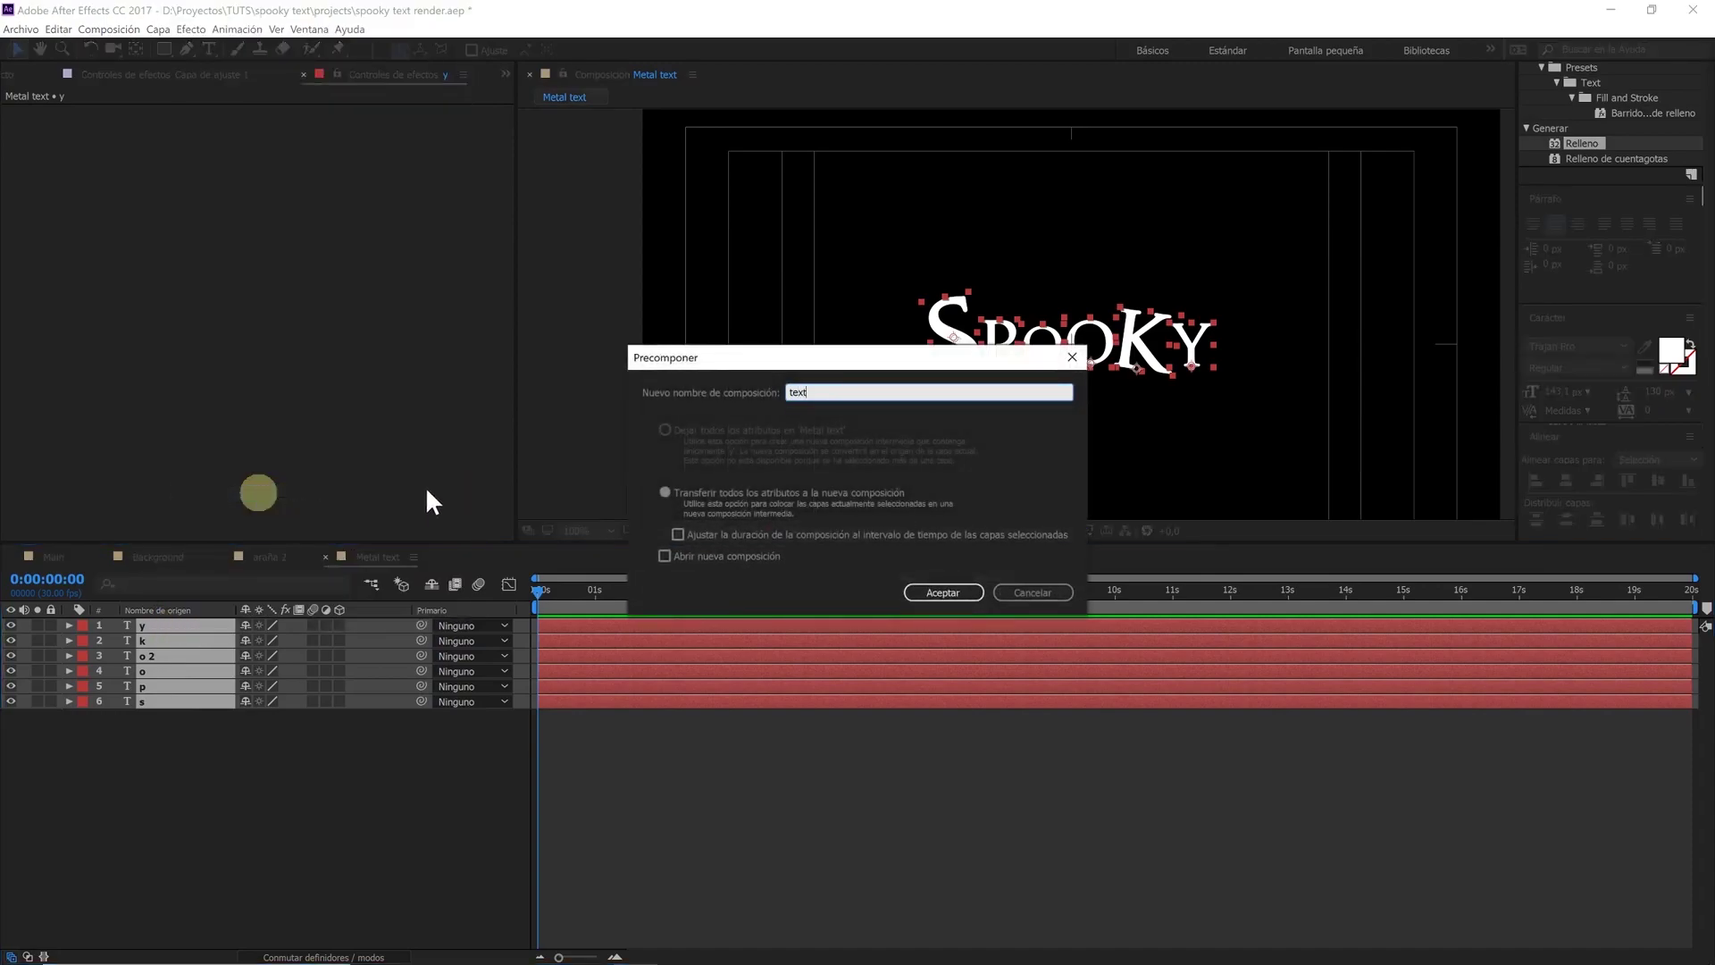
left_click(666, 491)
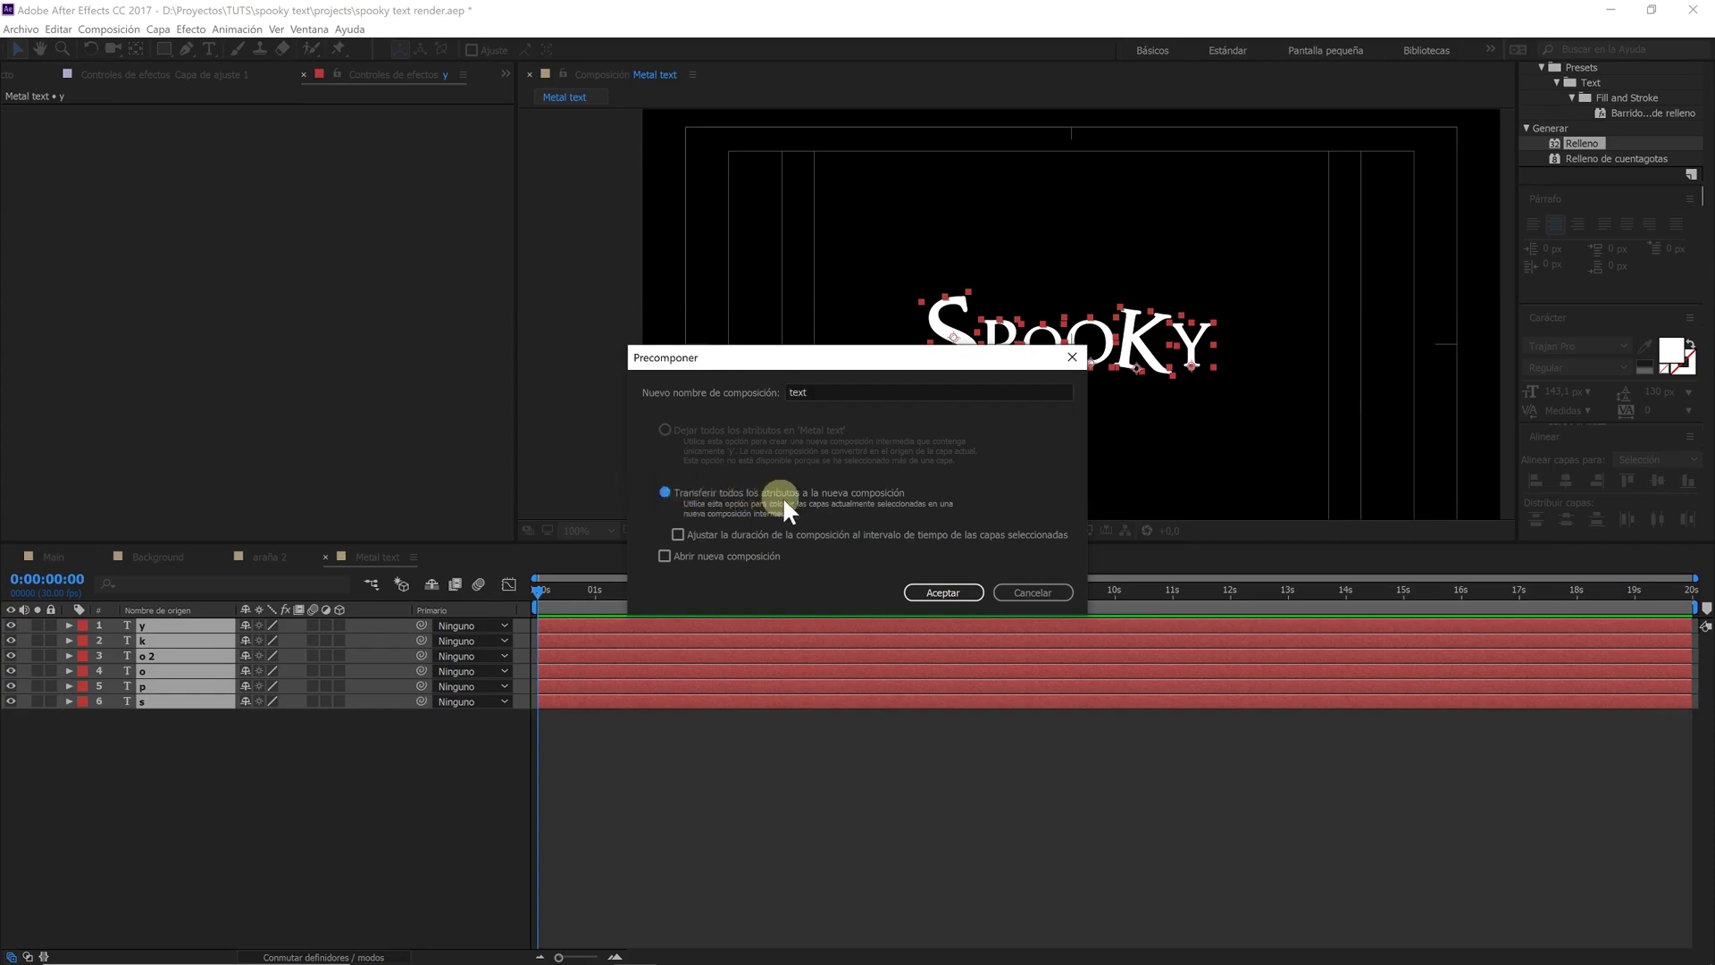
left_click(915, 590)
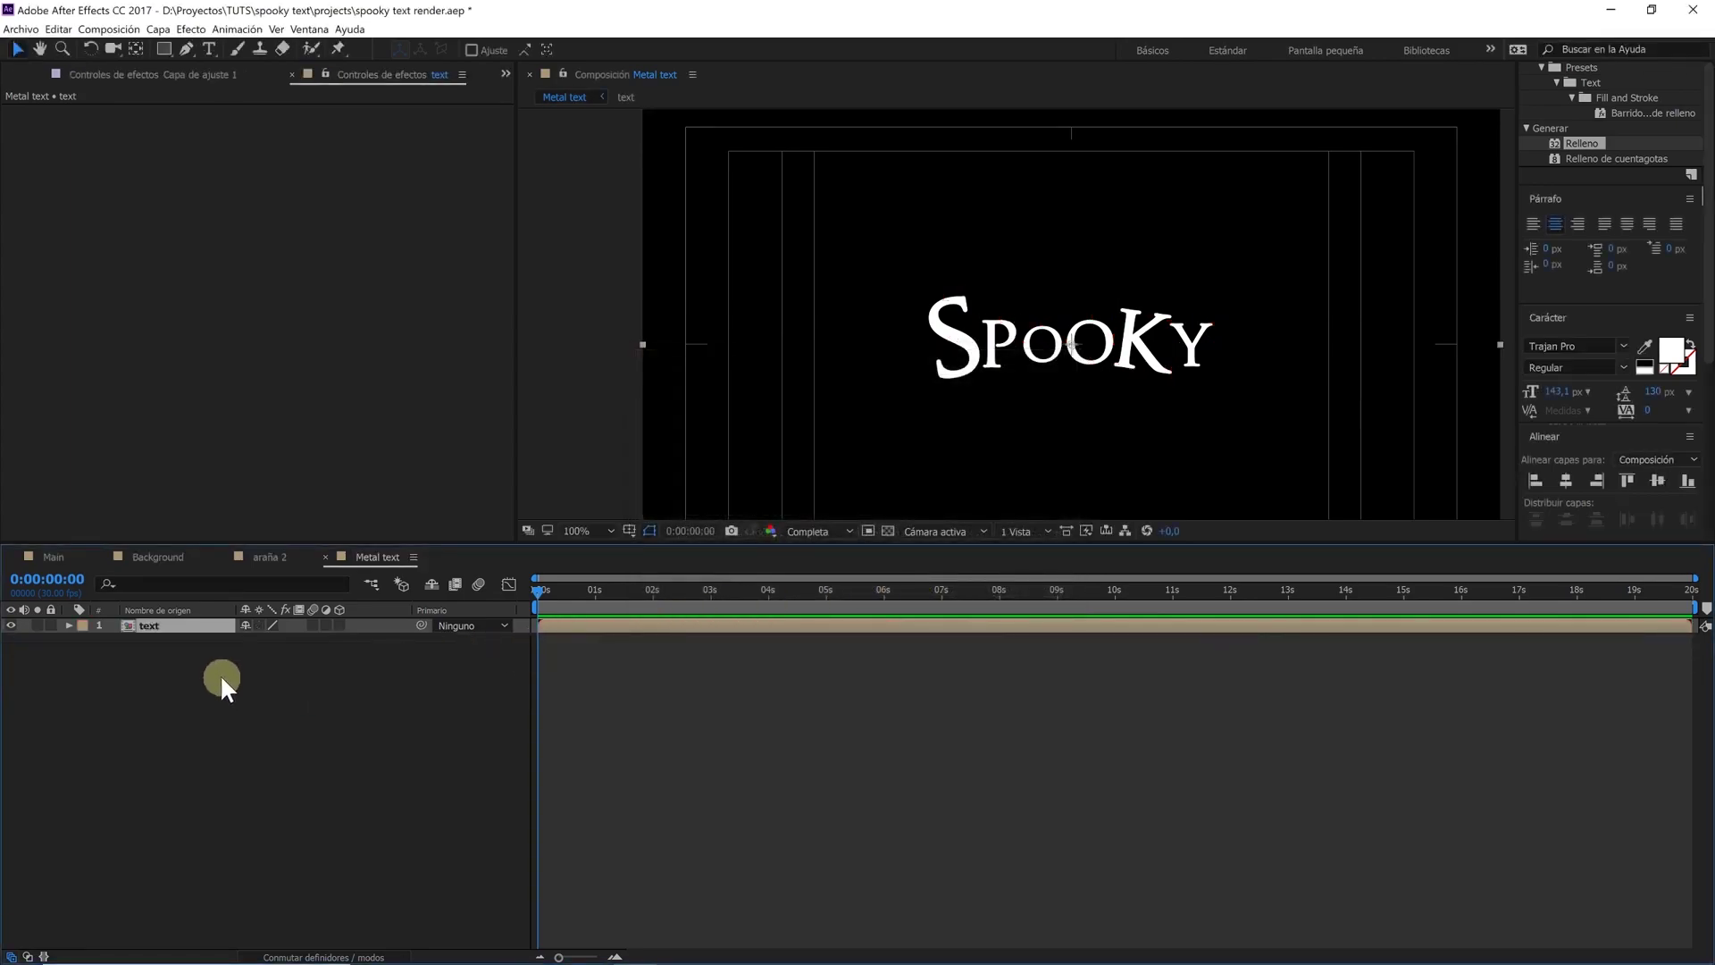
Duplicate the text layer twice, select the middle copy and show Effects & Presets
key("ctrl+d")
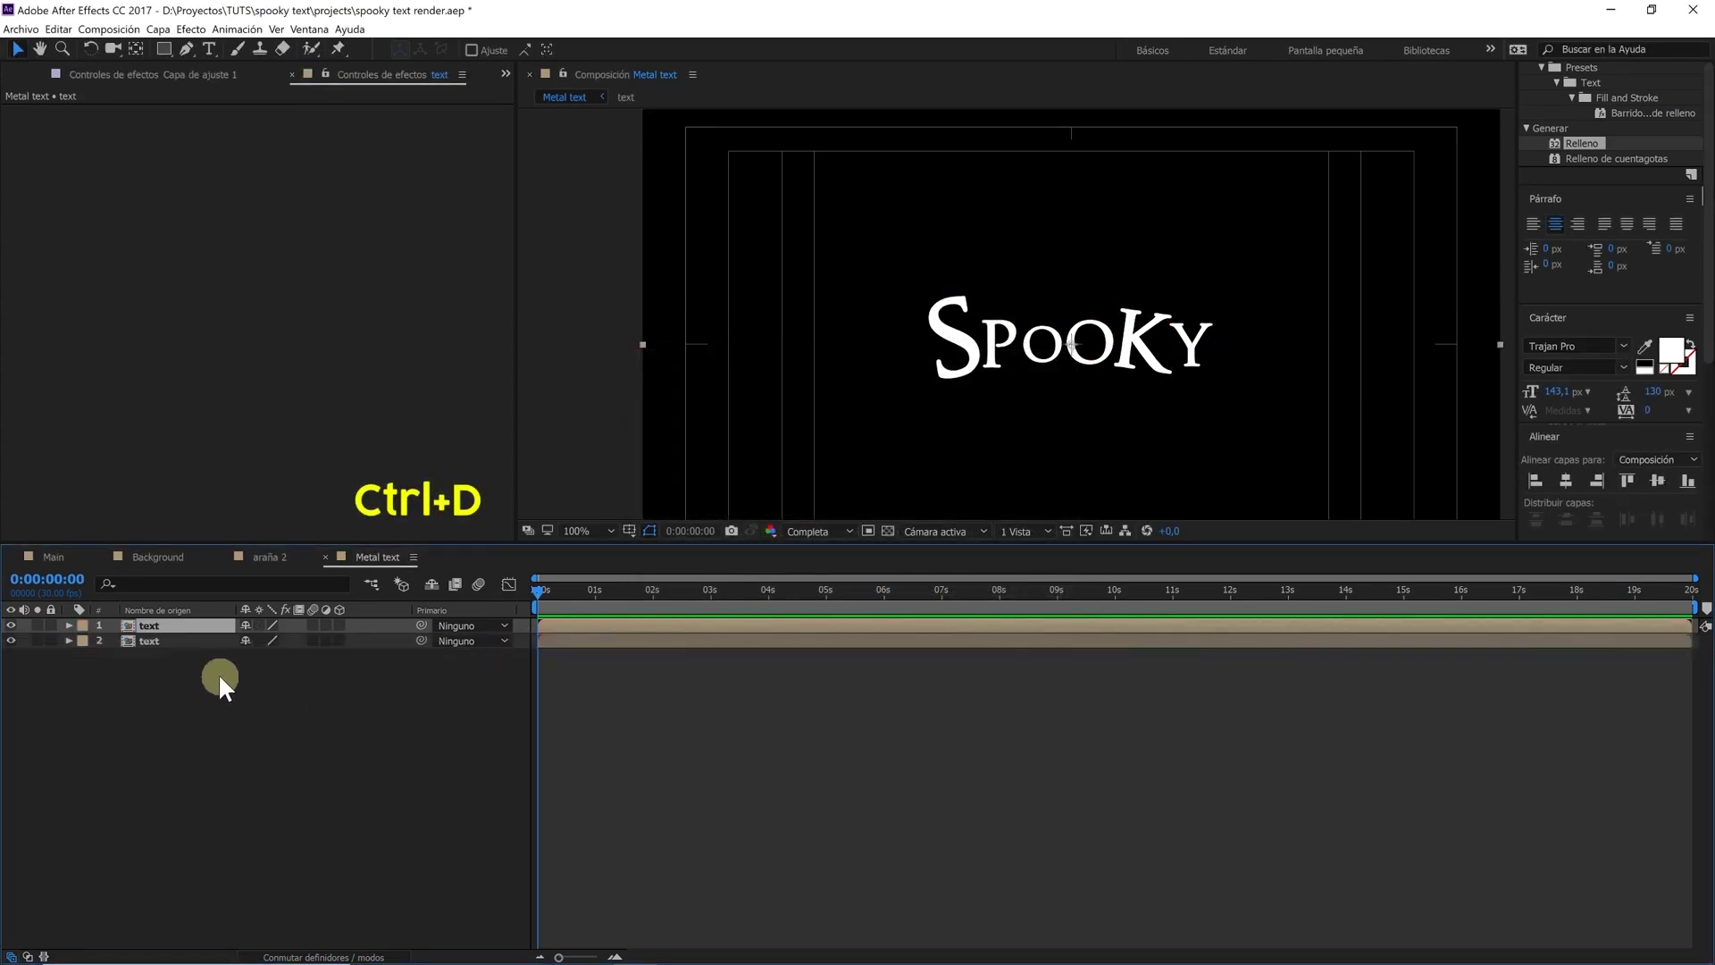
key("ctrl+d")
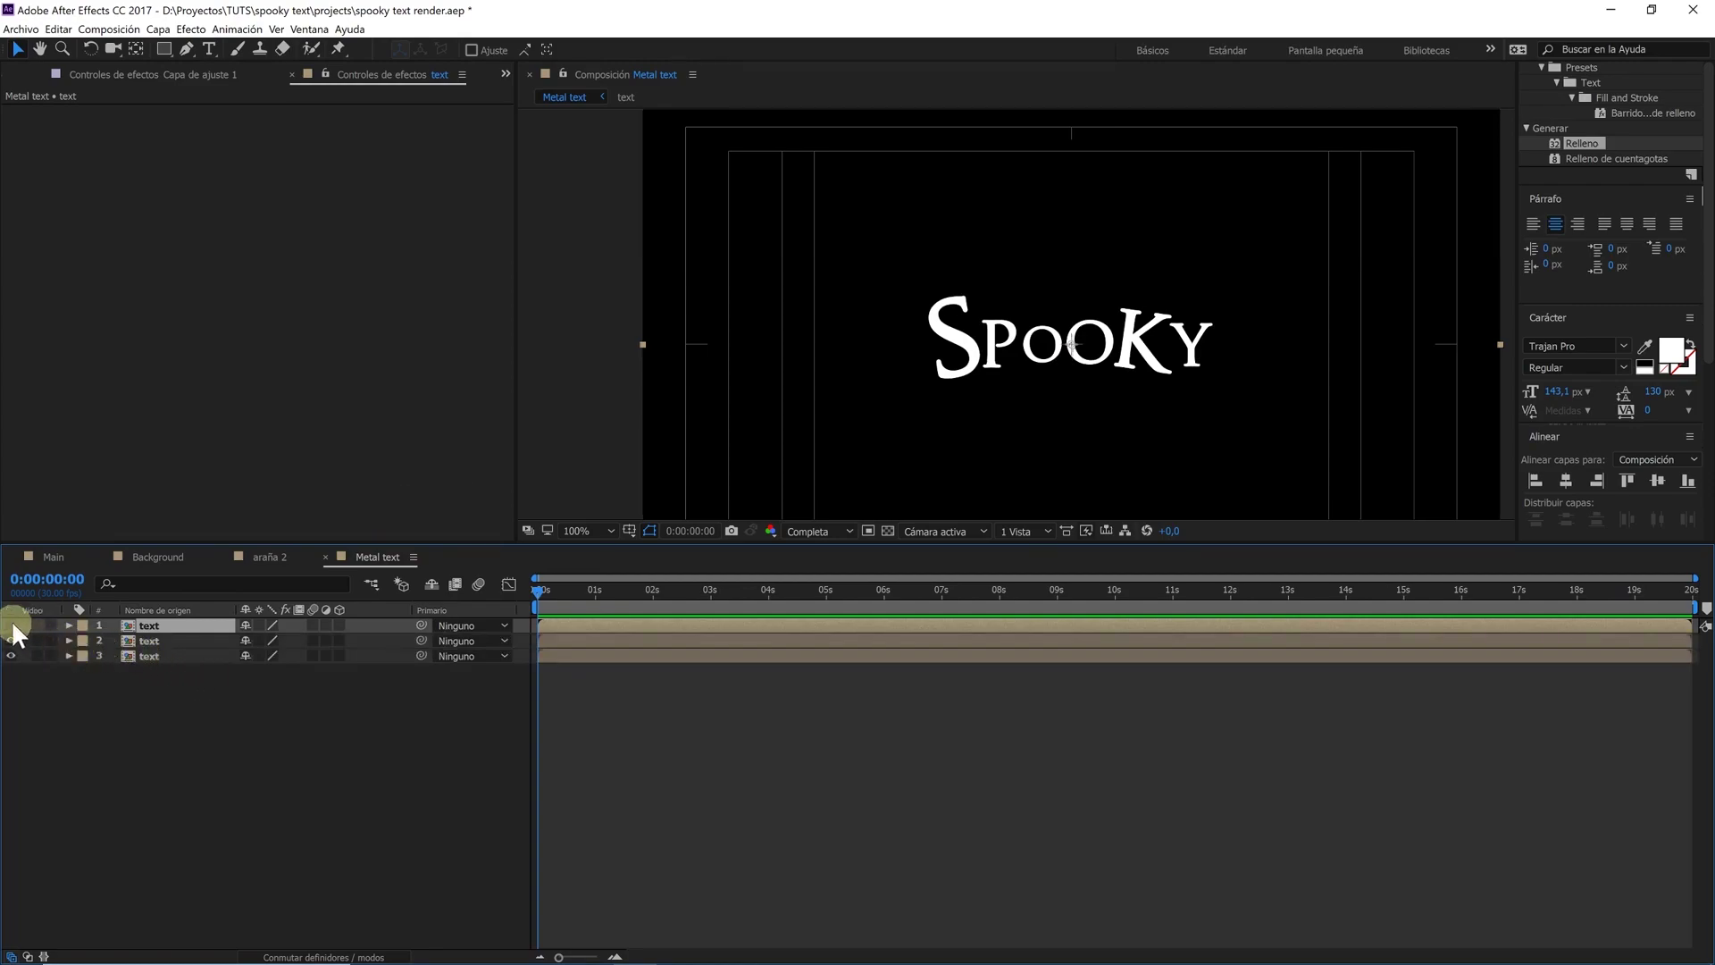
left_click(163, 640)
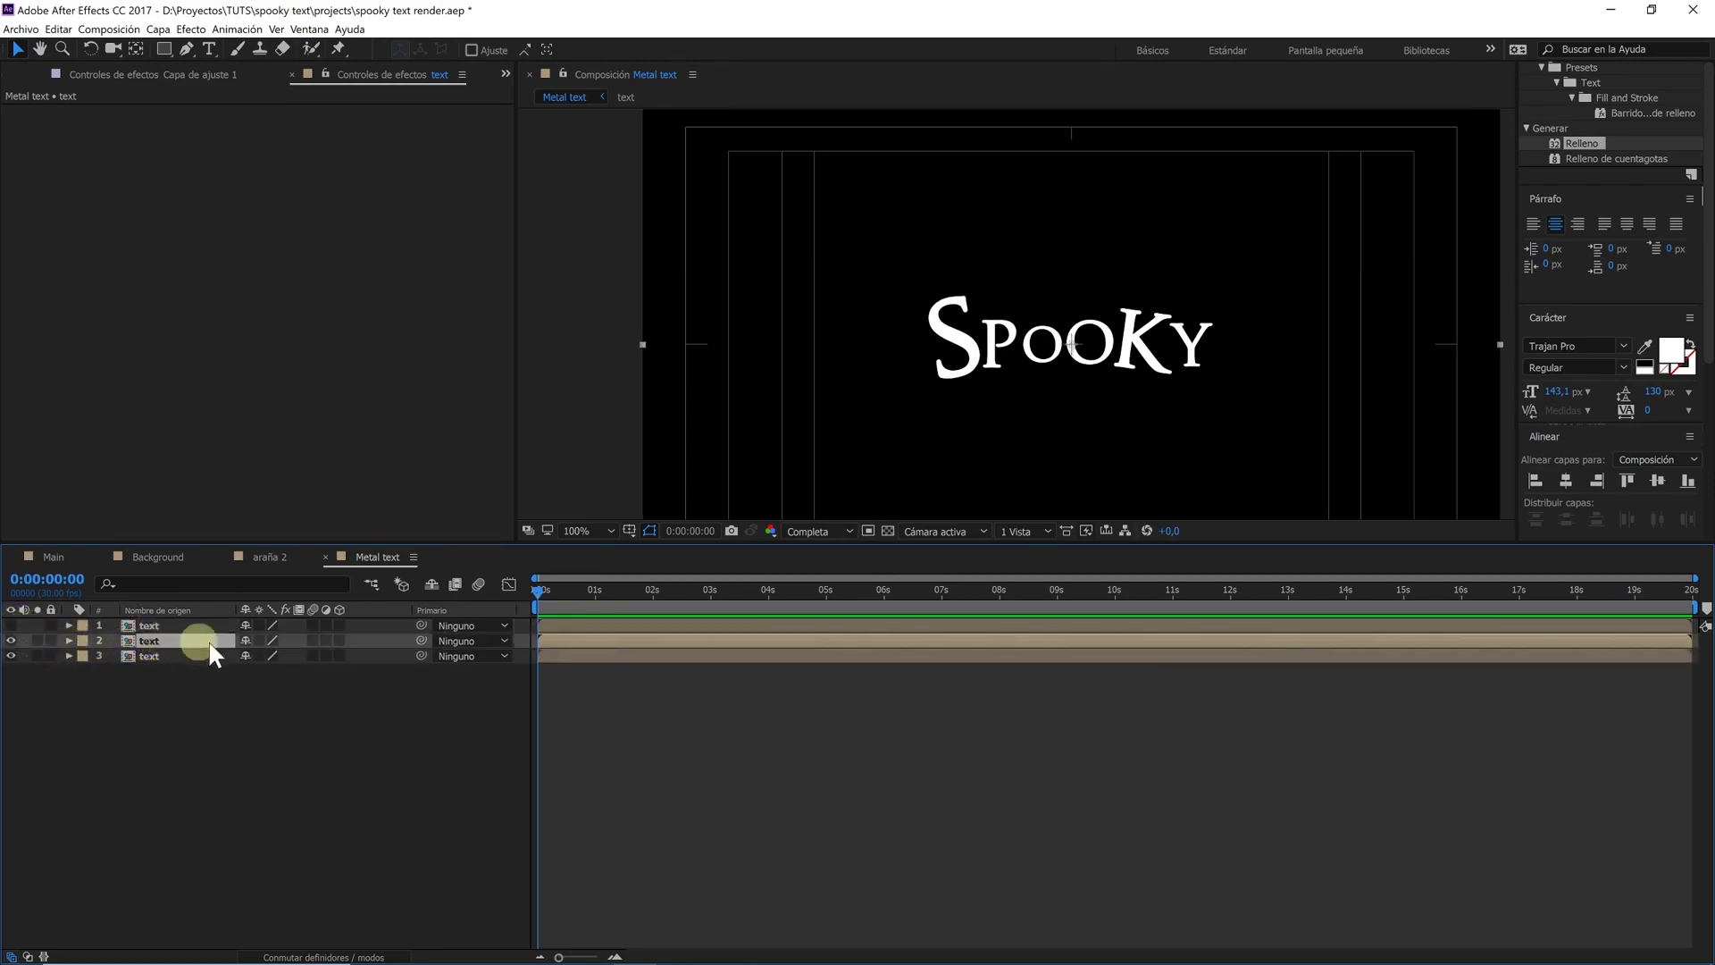
left_click(309, 29)
left_click(414, 258)
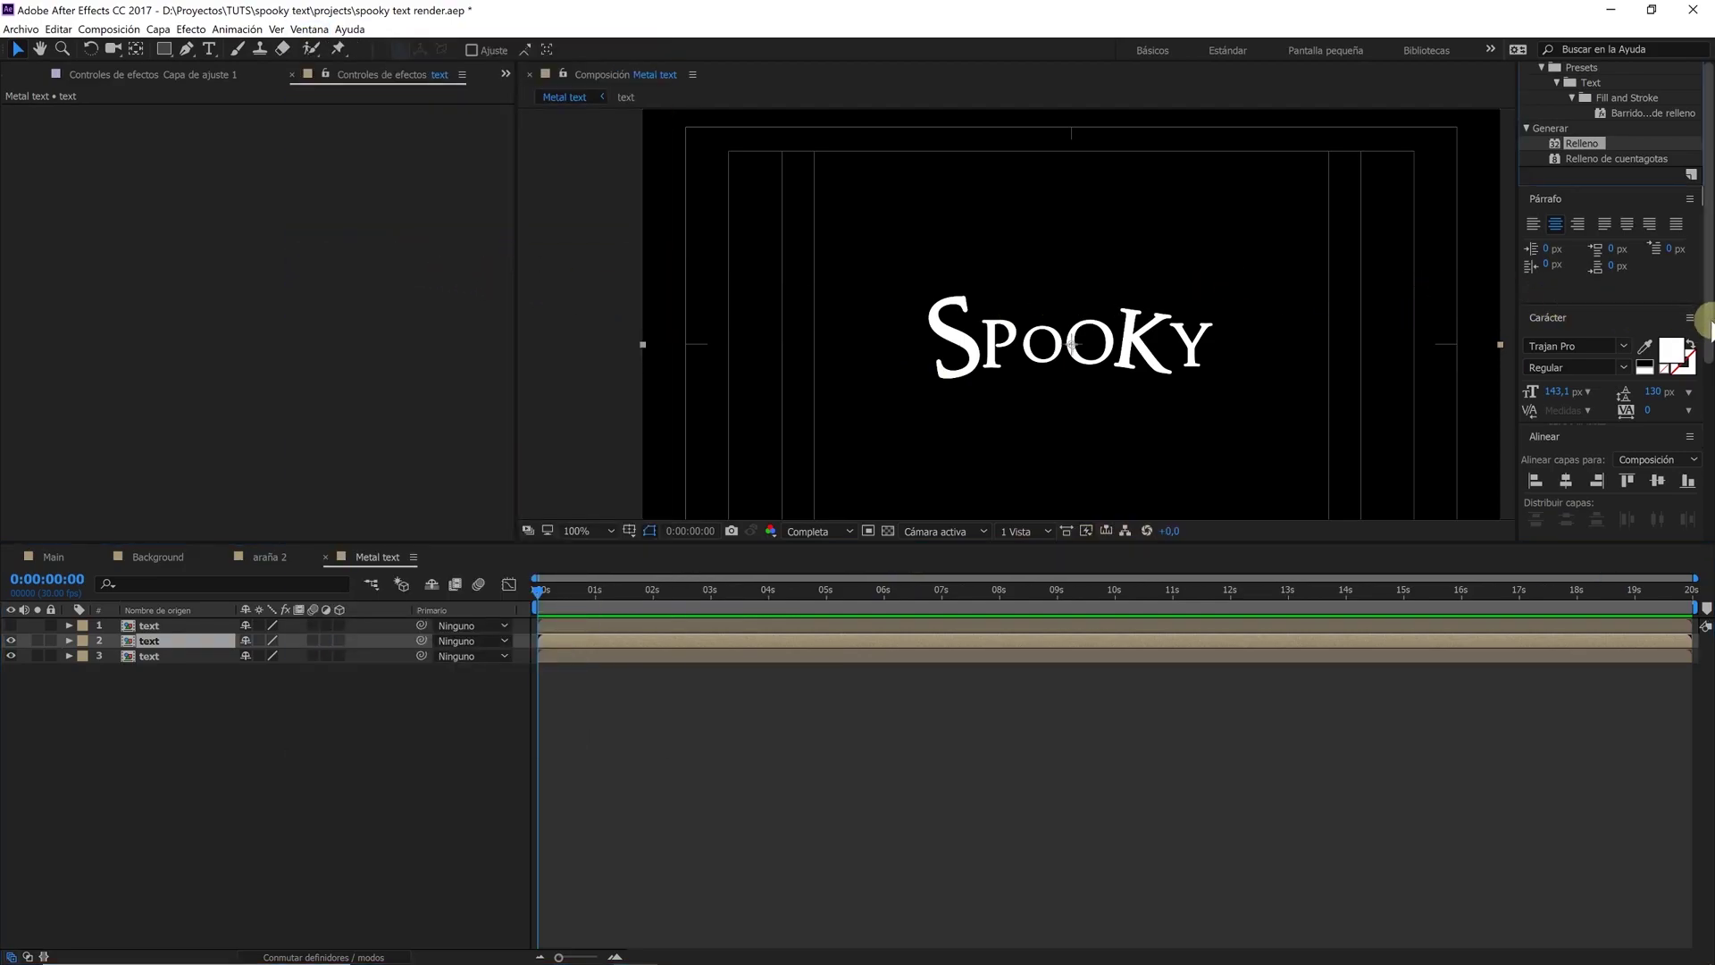
Apply Relleno to the middle text layer with a near-black fill colour
scroll(1708, 321, "up", 5)
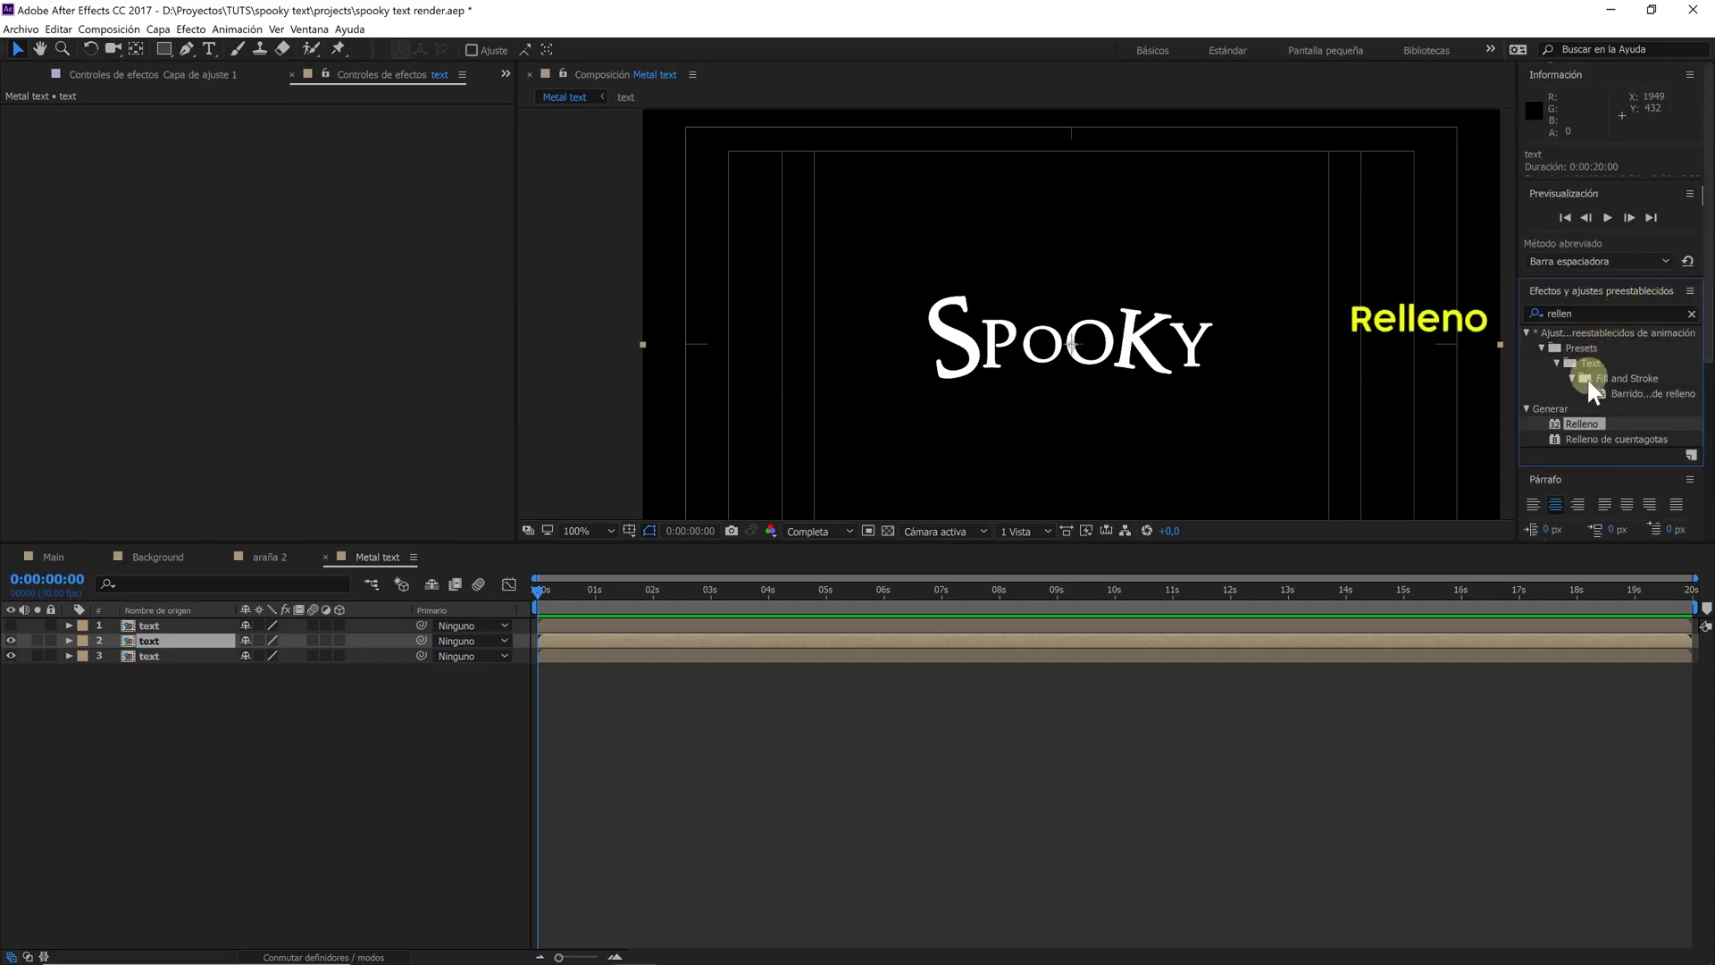
left_click_drag(1578, 421, 148, 638)
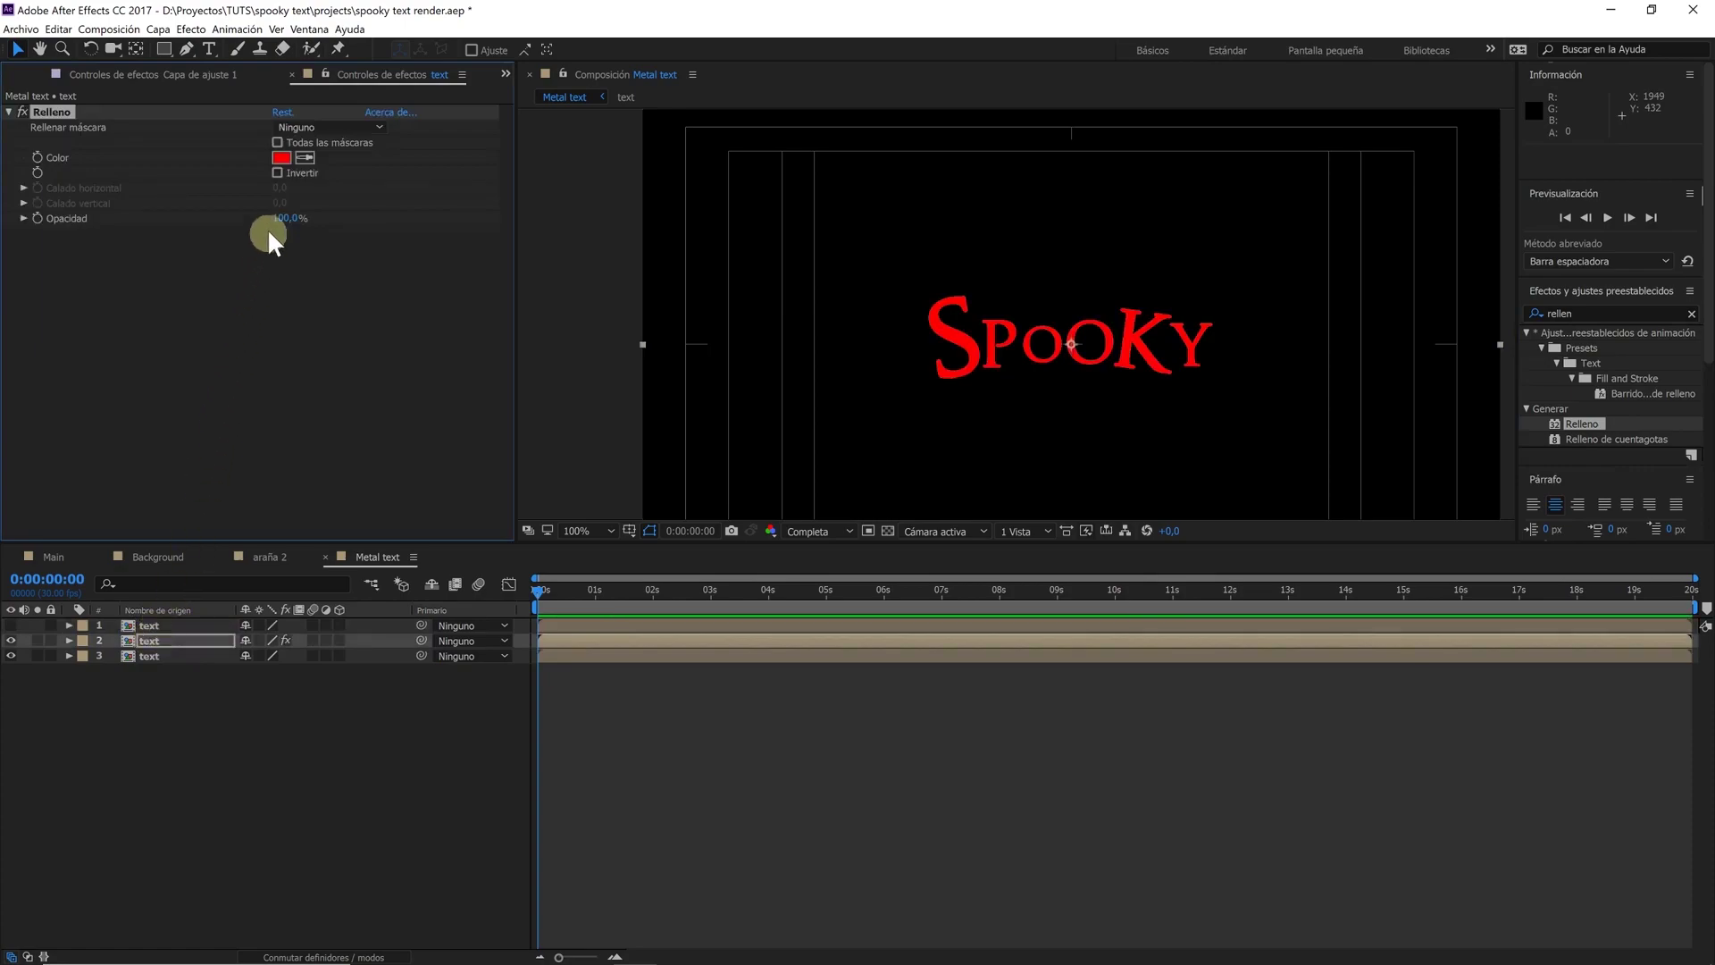
left_click(282, 158)
left_click_drag(1267, 441, 1102, 654)
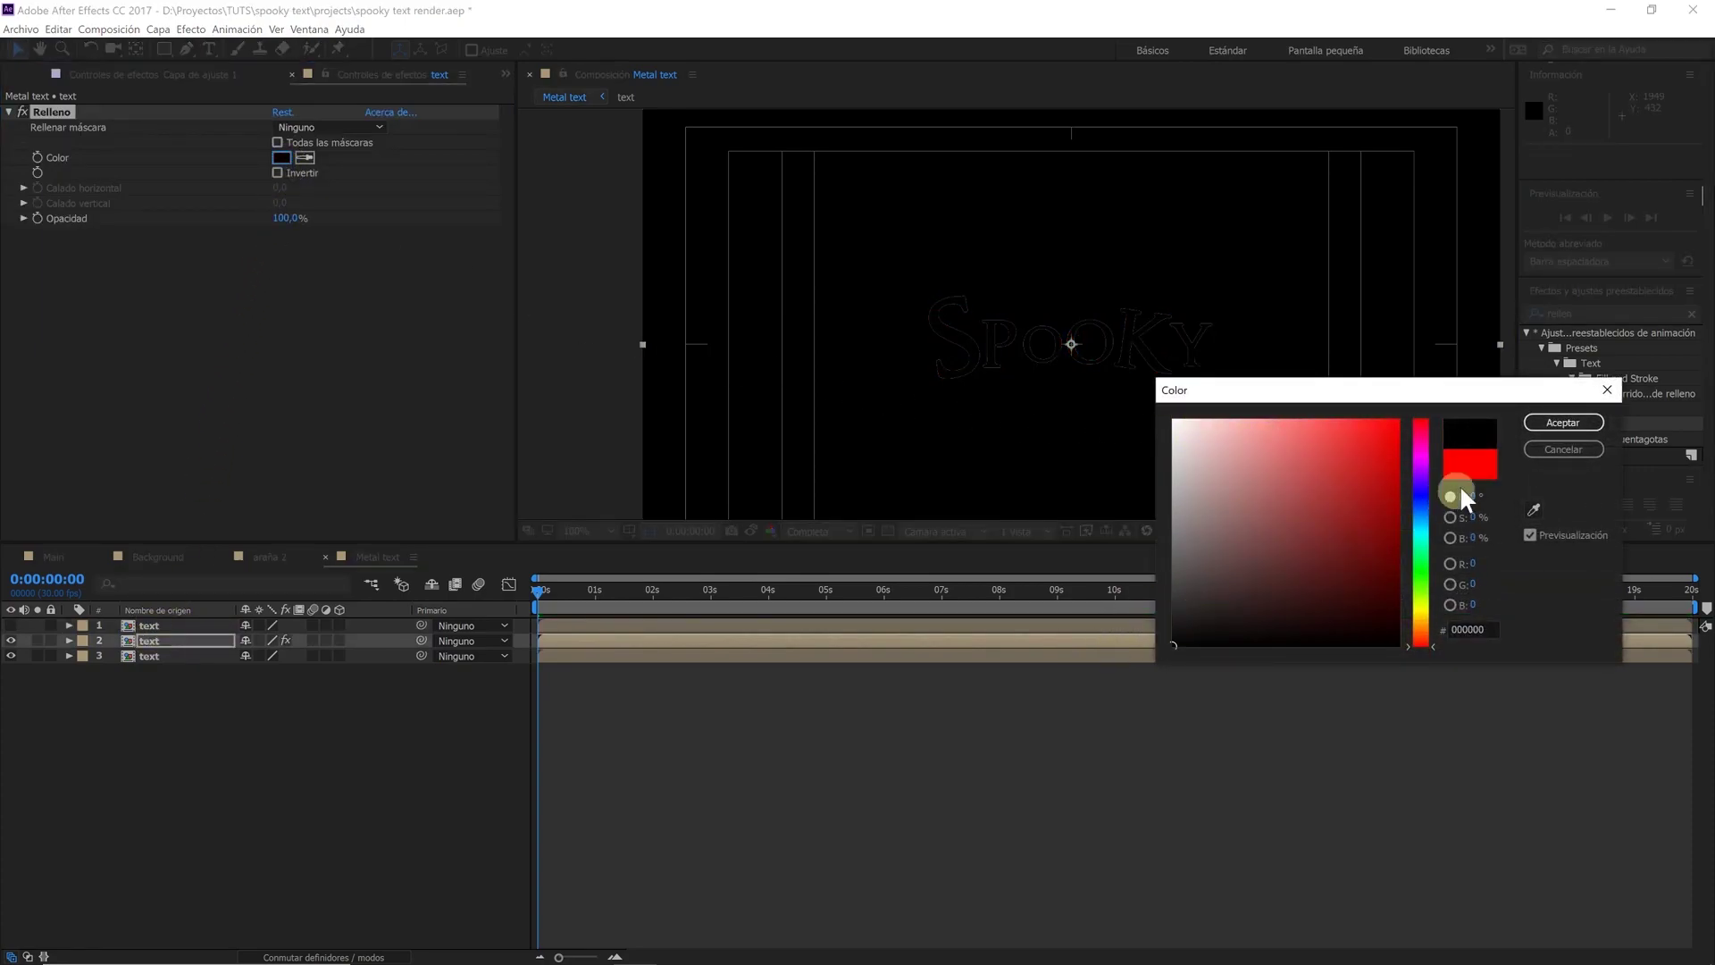
left_click(1554, 424)
Add Retractor de mate with Suavizado geométrico 1 at 2,0 and 3 Iteraciones
left_click(1581, 313)
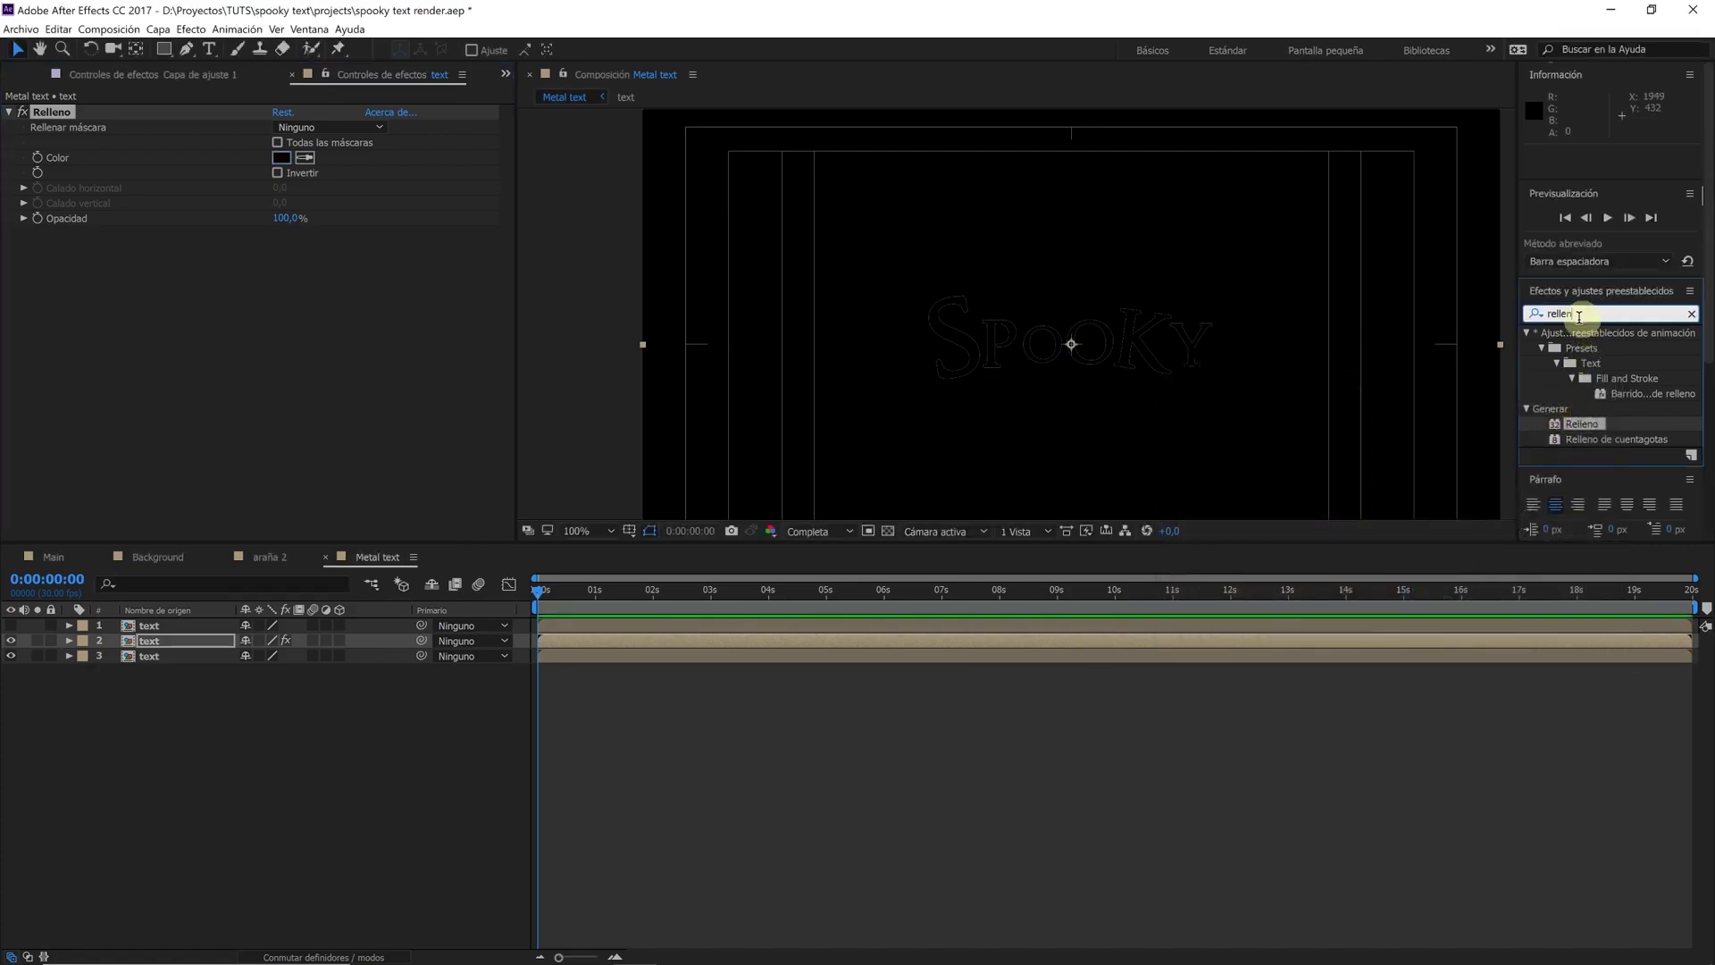
type("retra")
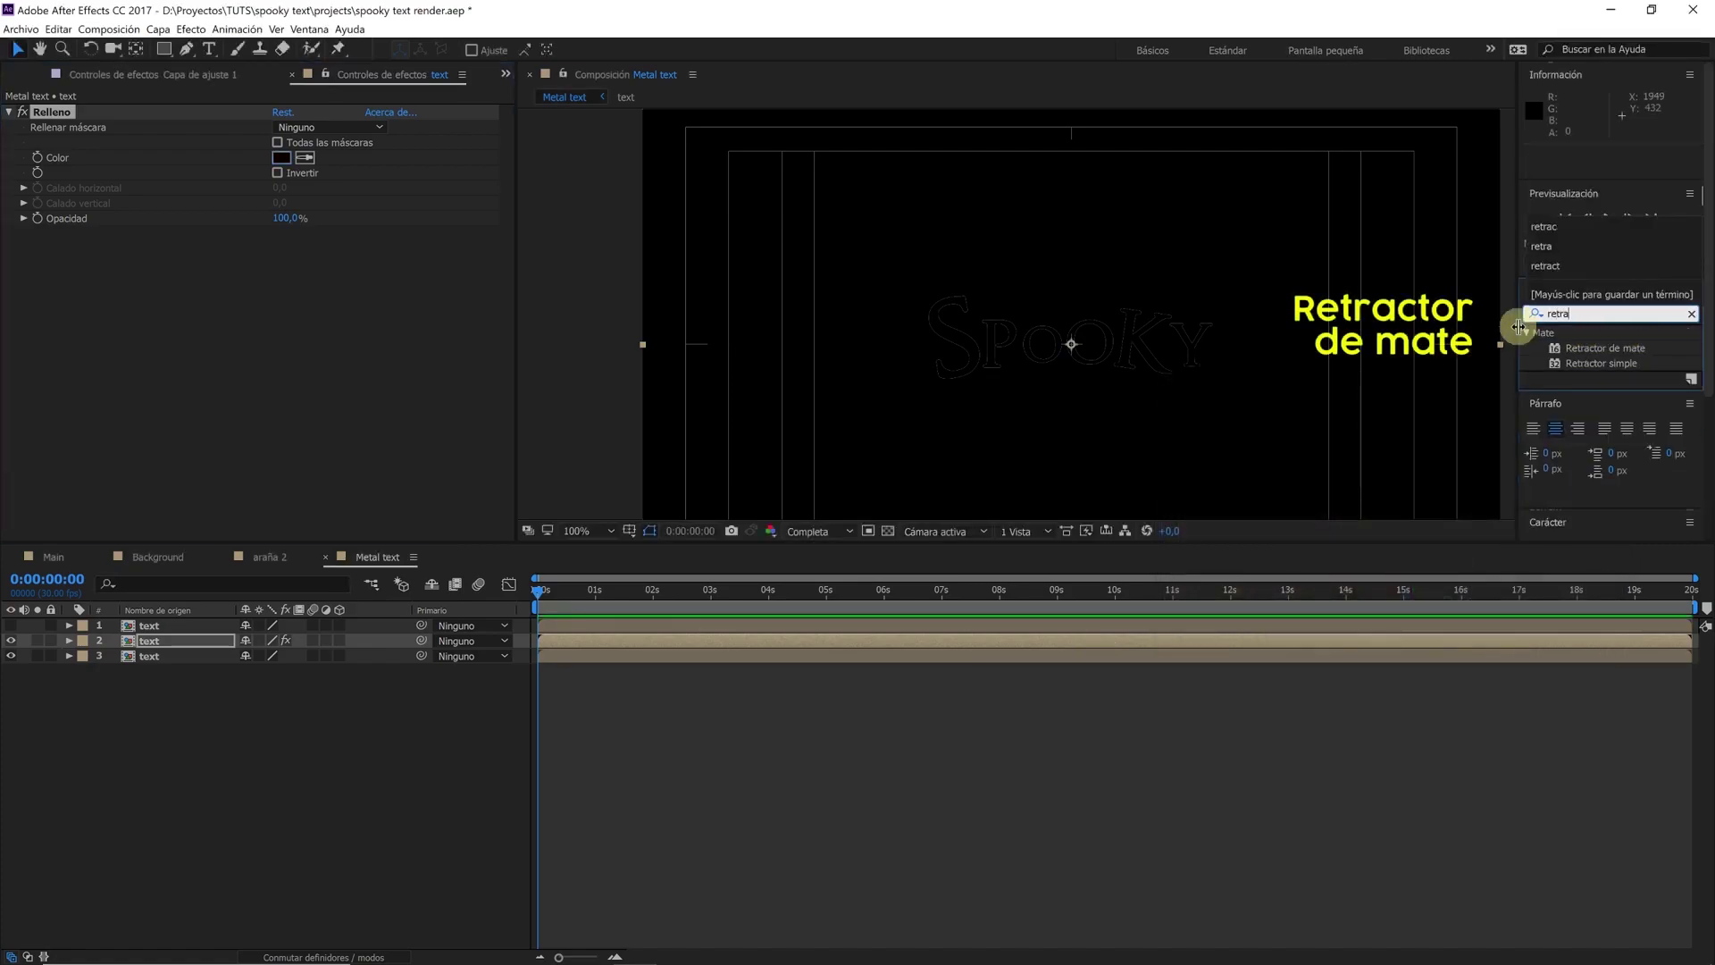
left_click_drag(1597, 347, 1481, 371)
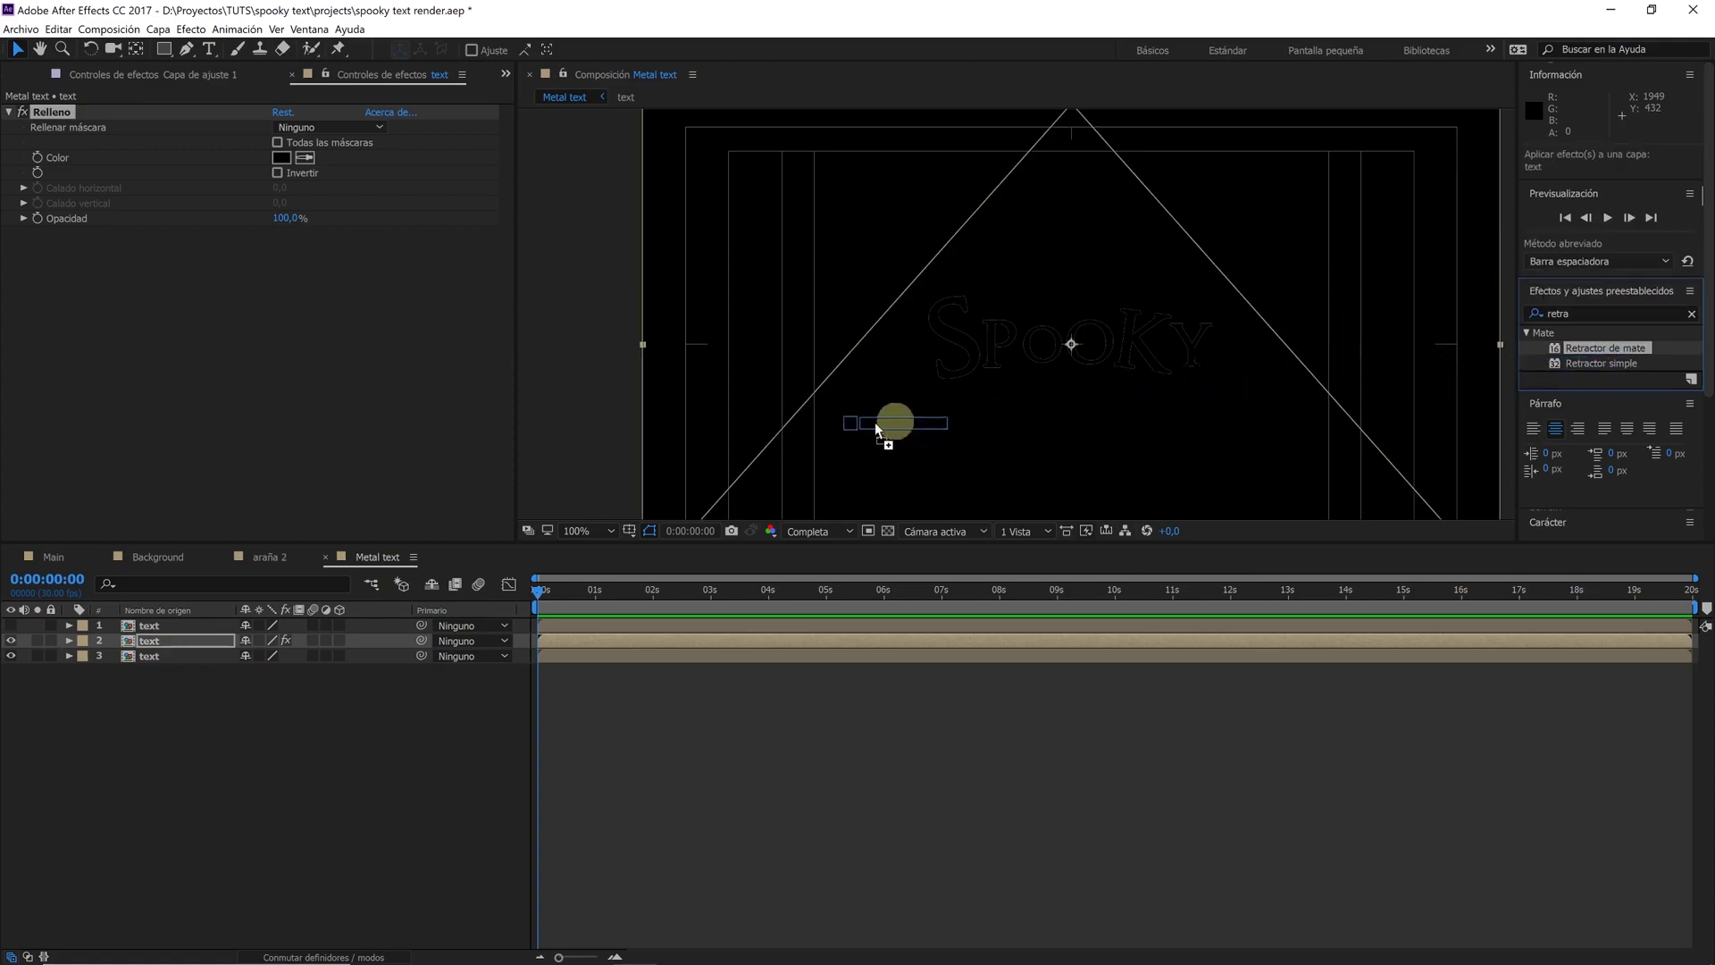
left_click_drag(876, 421, 877, 423)
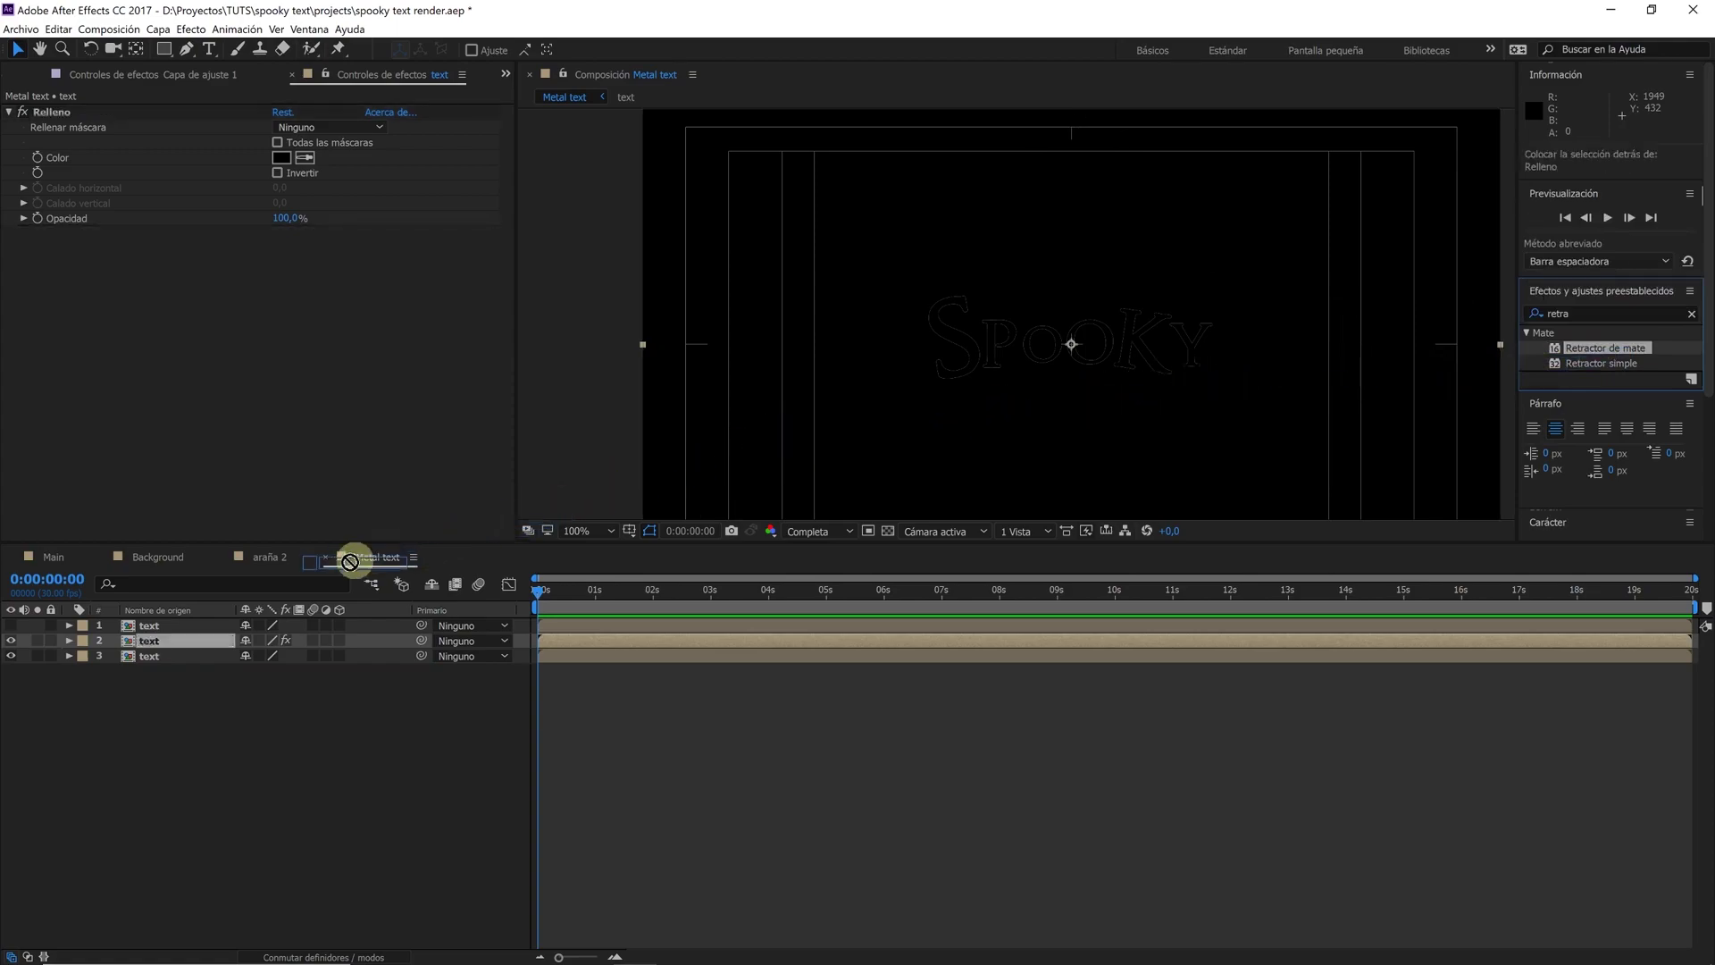
left_click(180, 639)
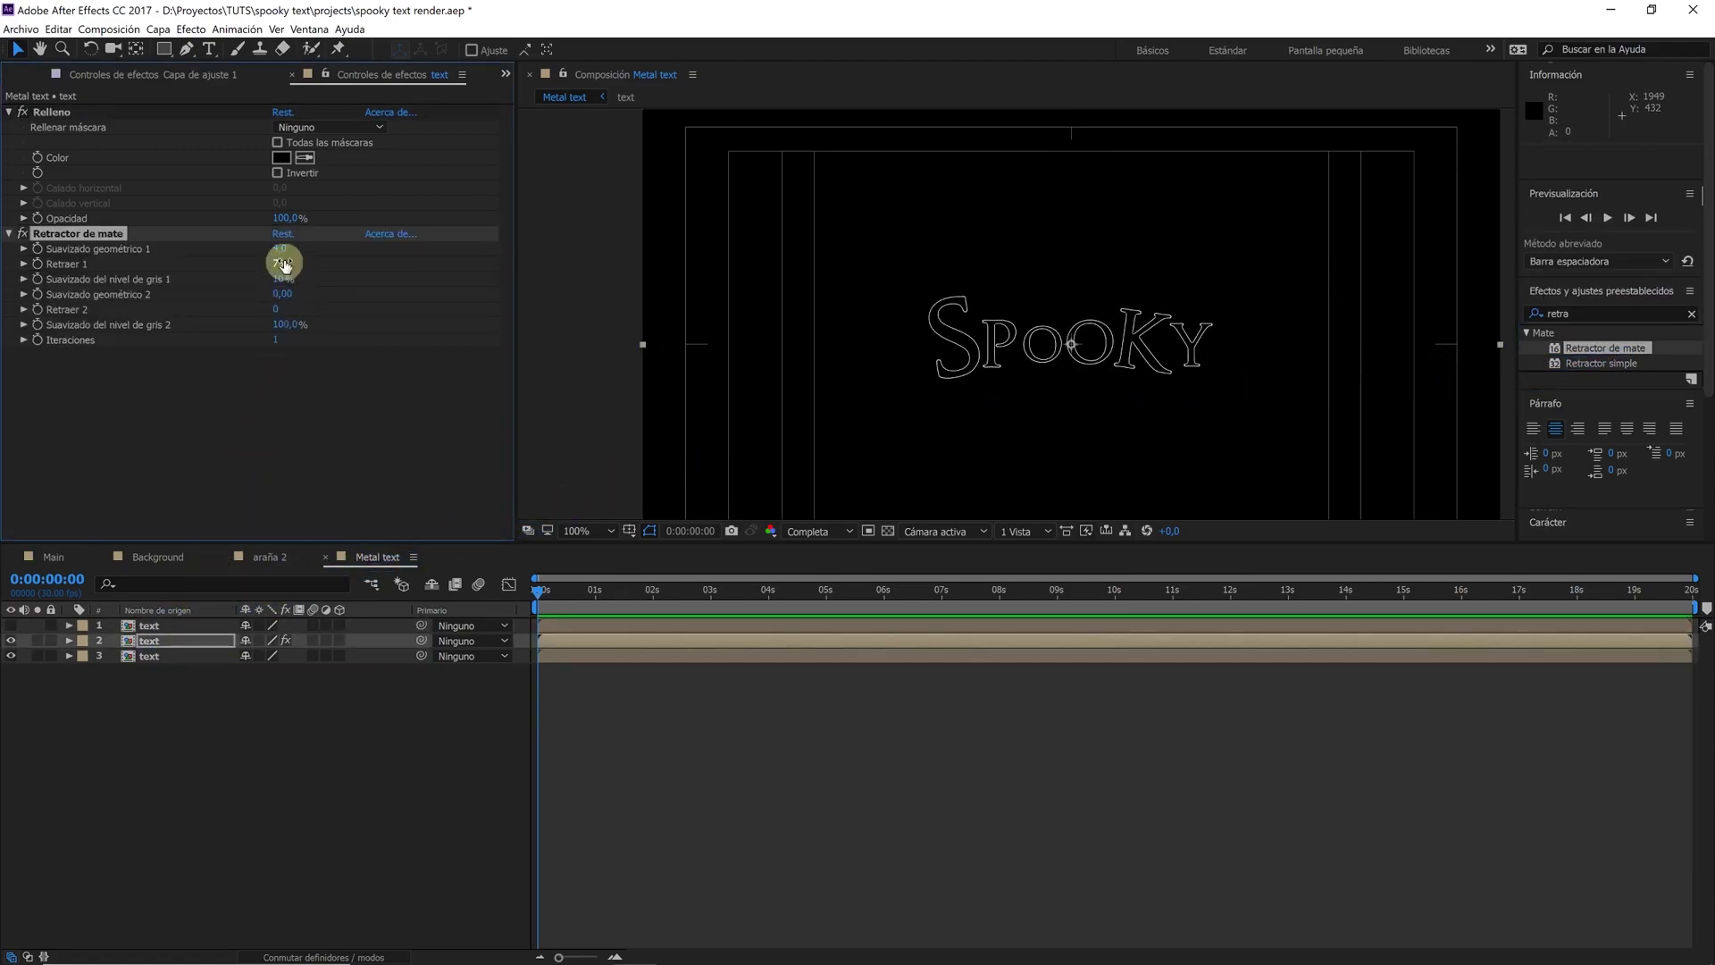
left_click_drag(279, 249, 301, 248)
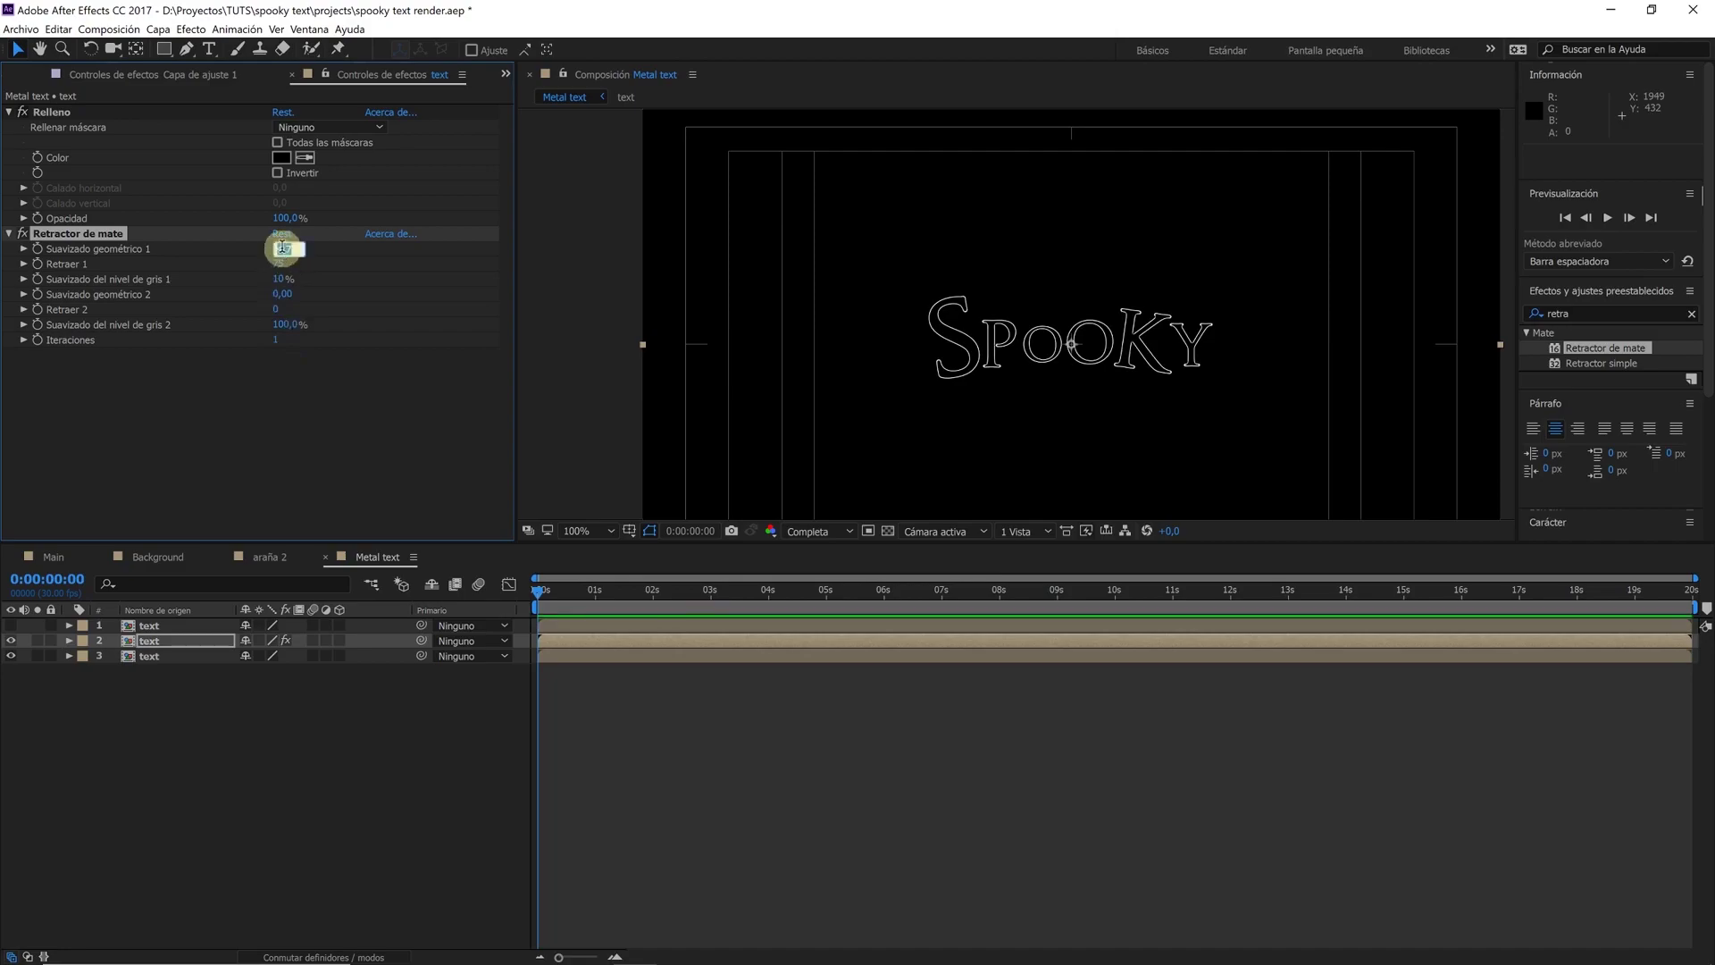
type("2")
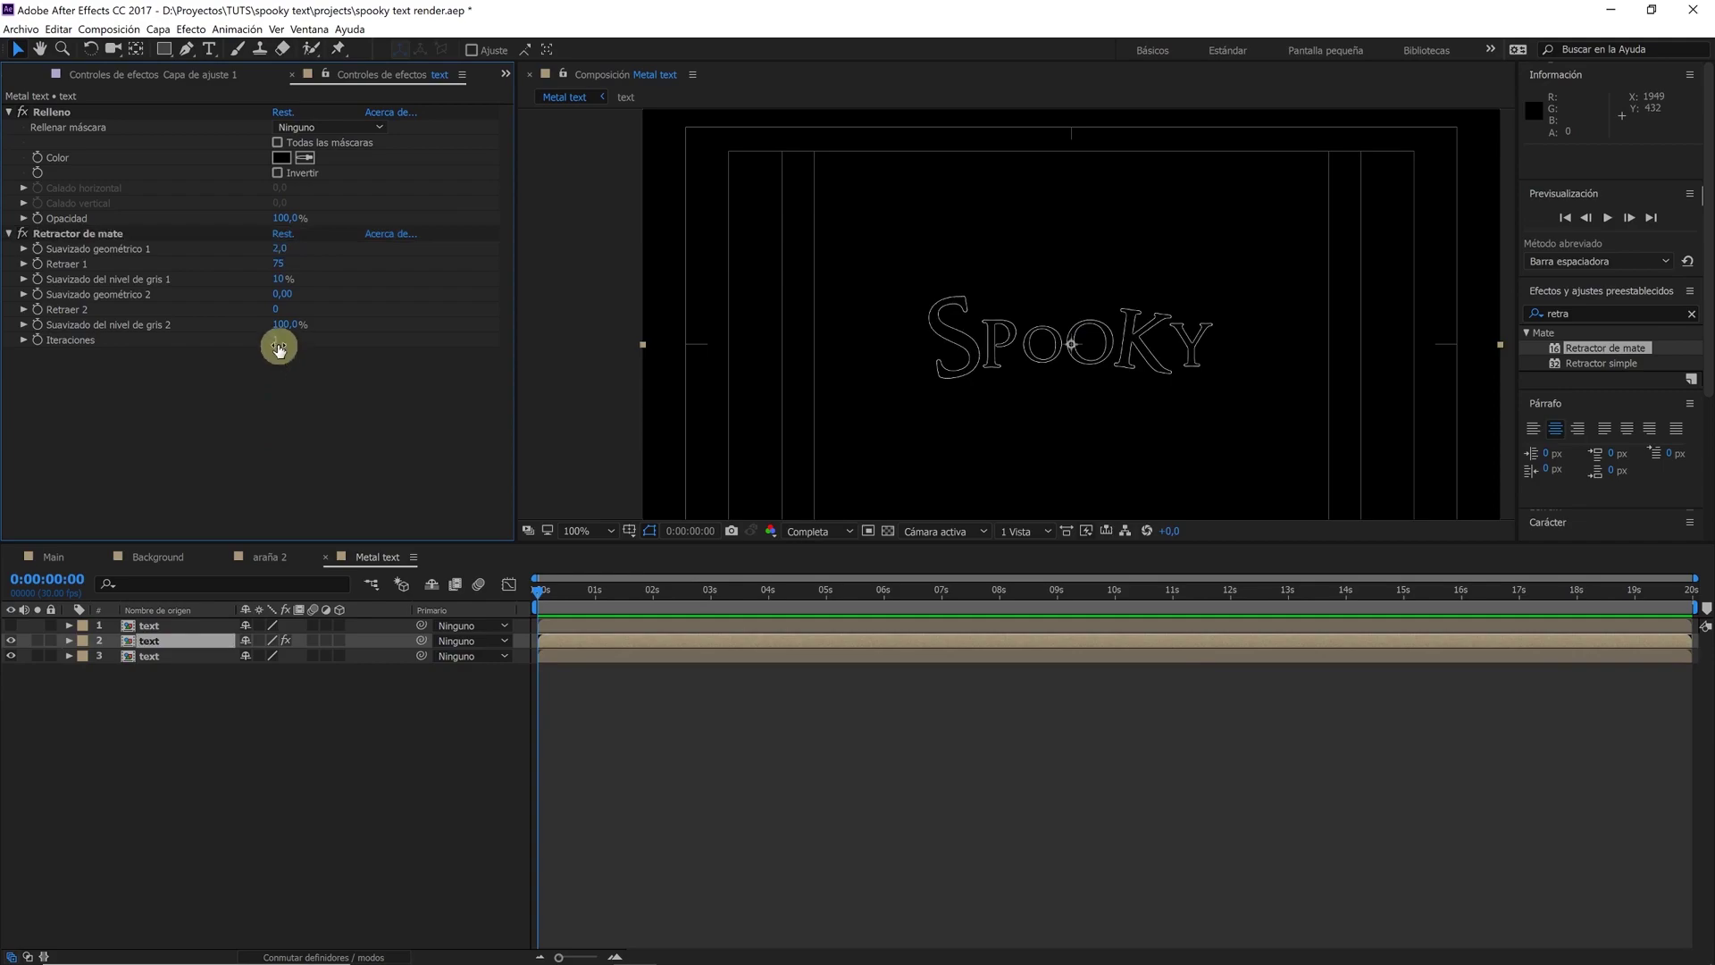
key("Return")
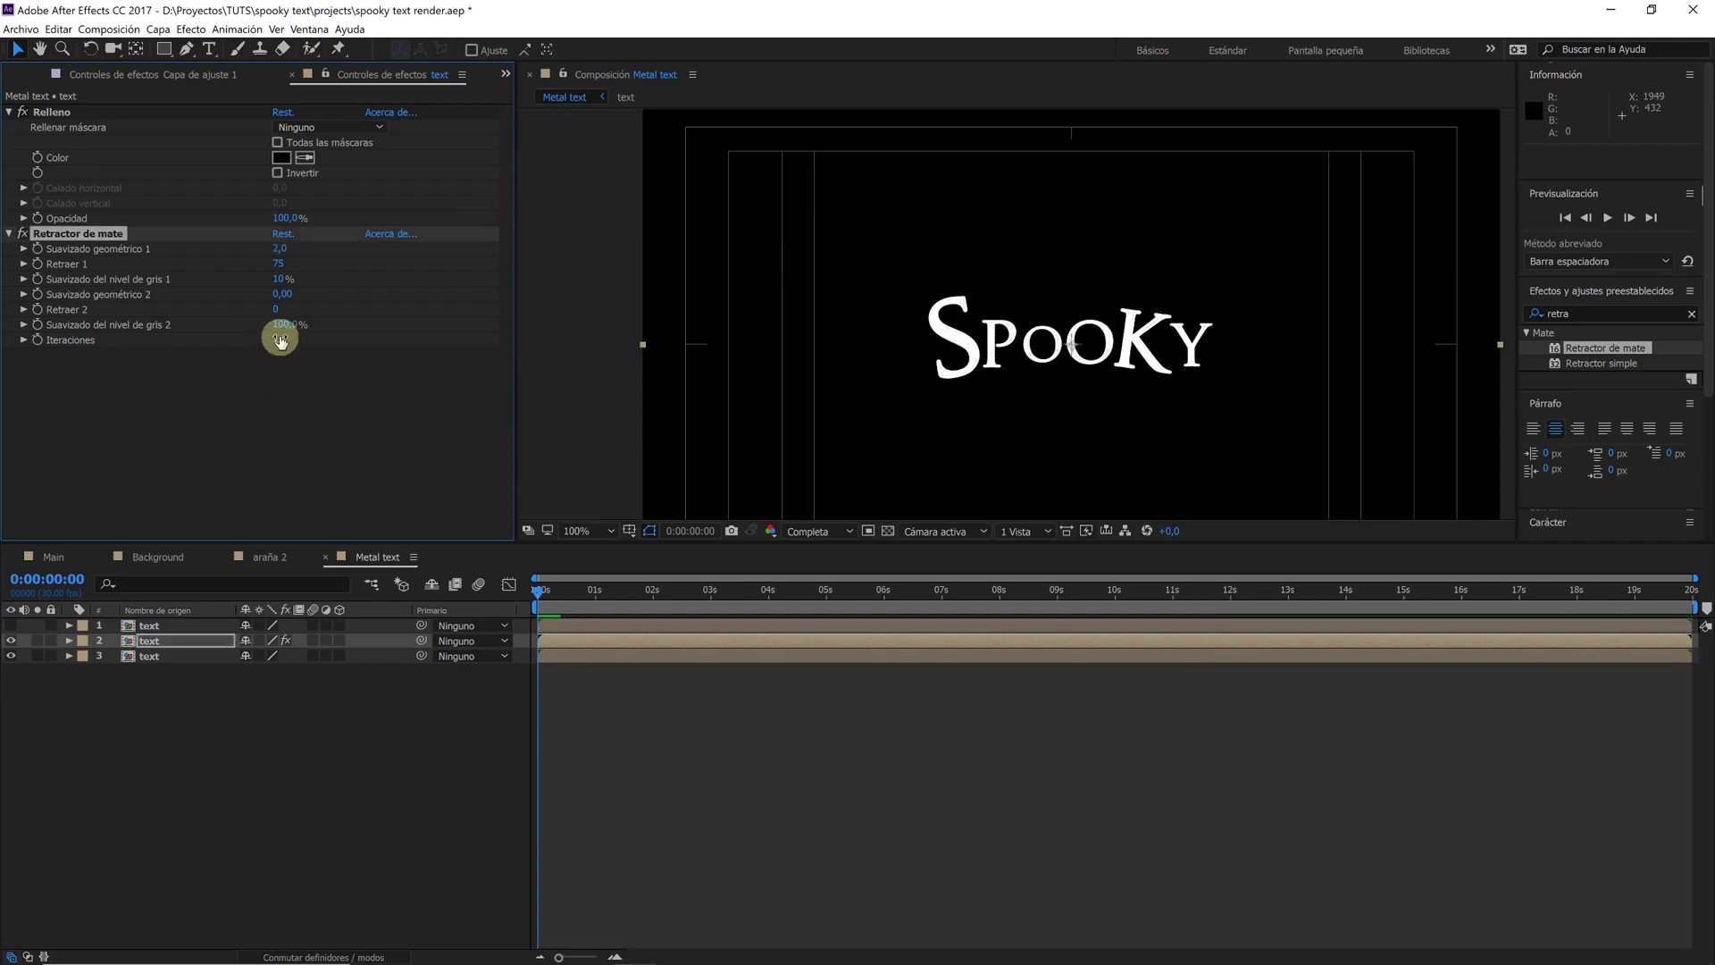
left_click(277, 340)
type("3")
left_click(279, 401)
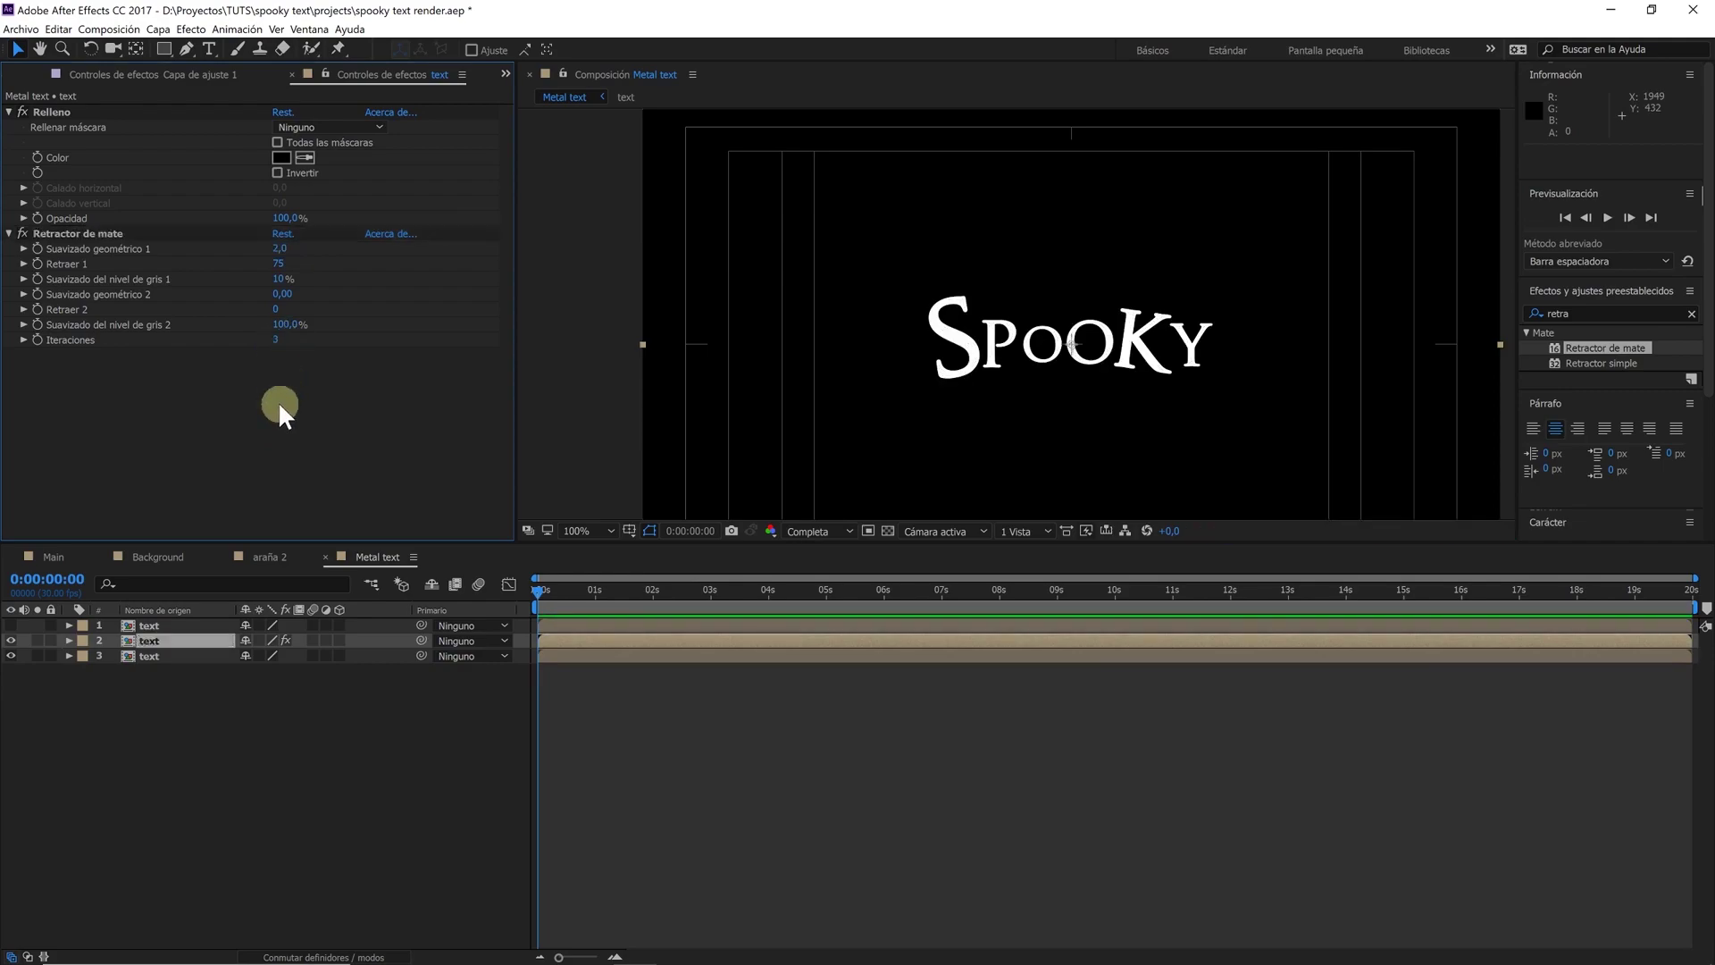
Precompose the two lower text layers as 'Contorno texto' and hide that layer
left_click_drag(171, 735, 127, 636)
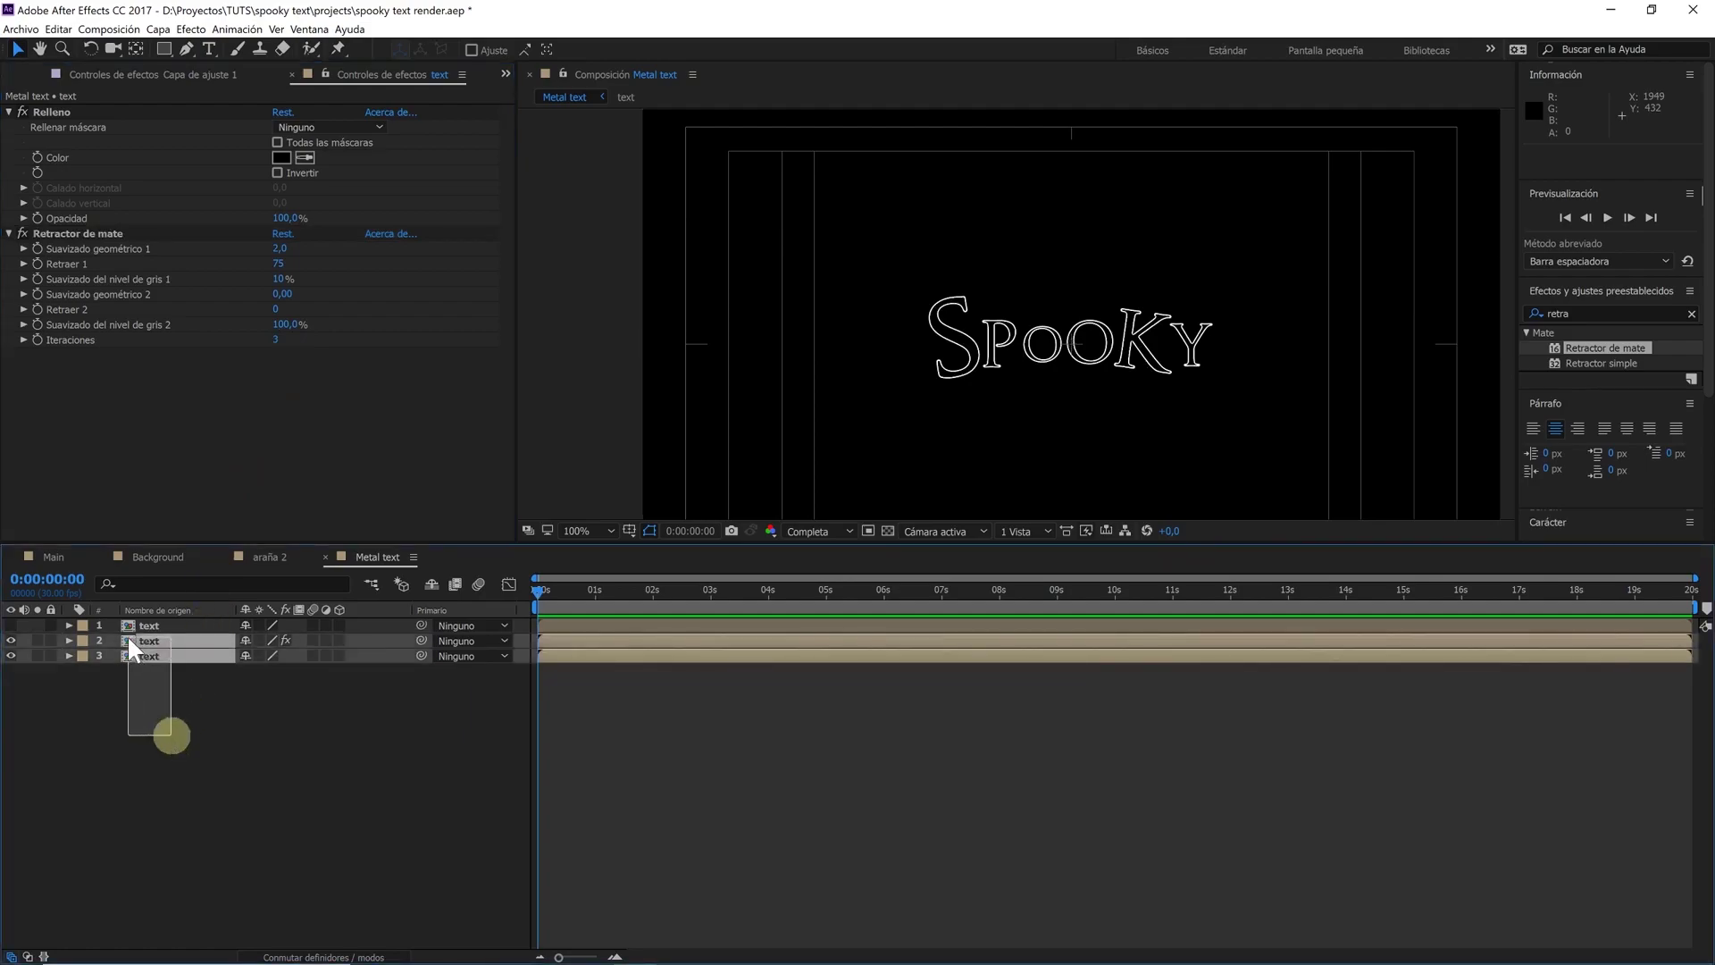
right_click(151, 642)
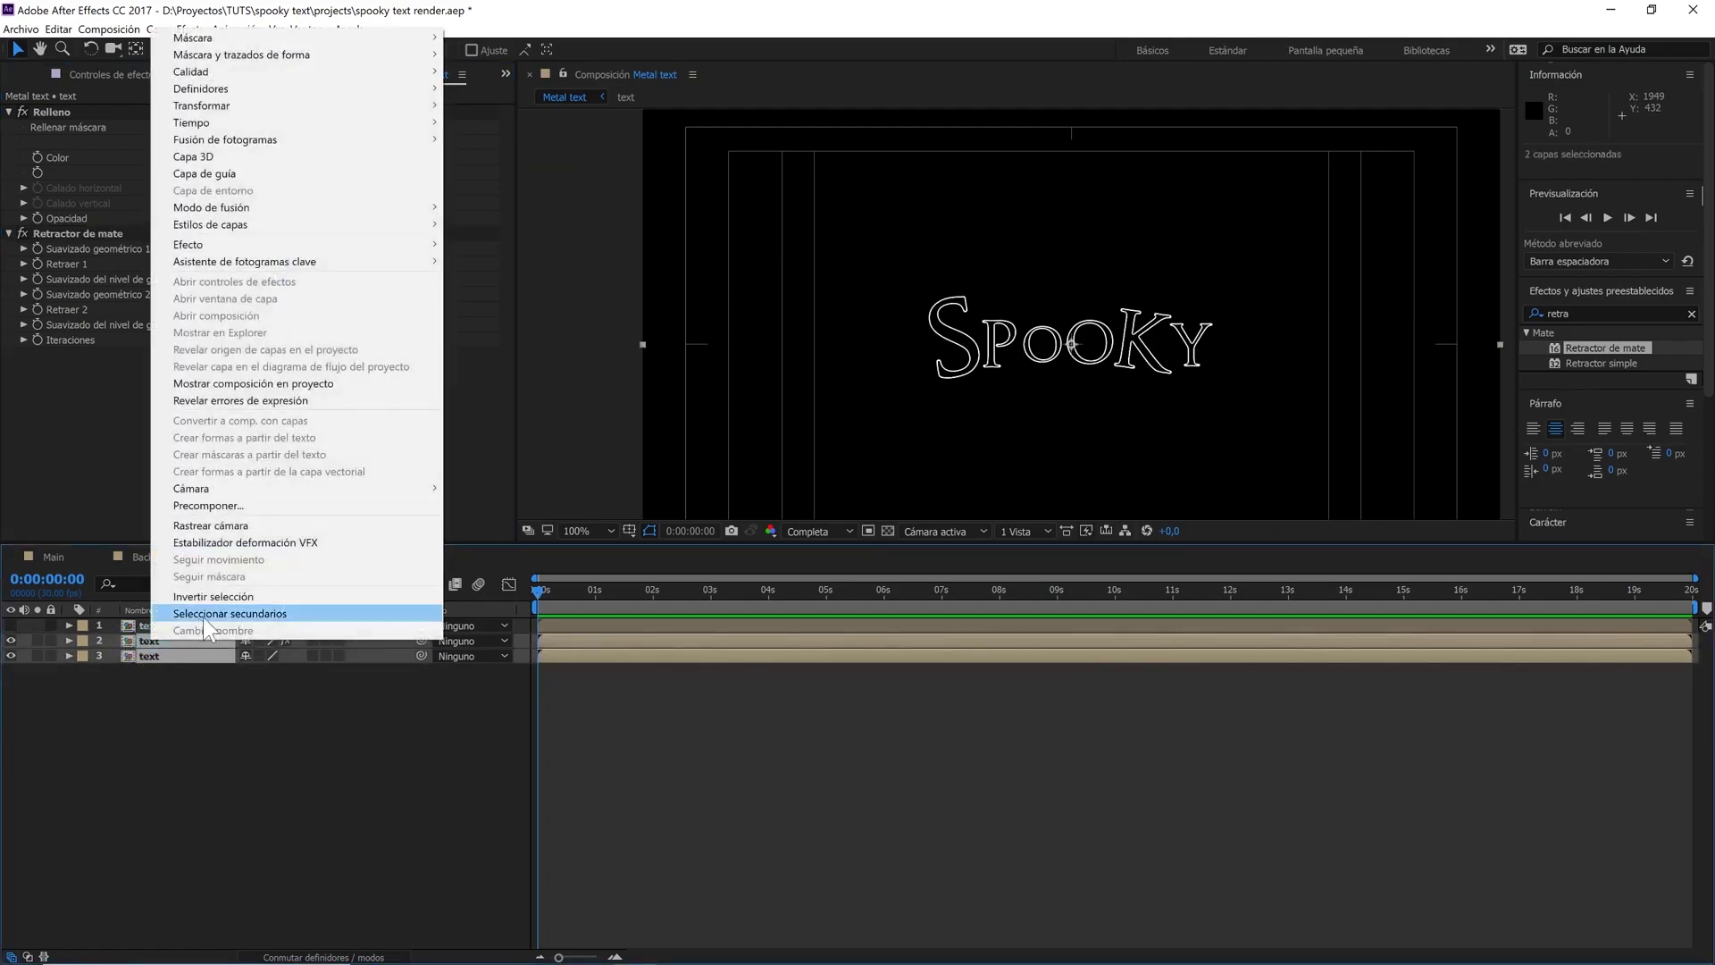
left_click(263, 505)
type("Contorno texto")
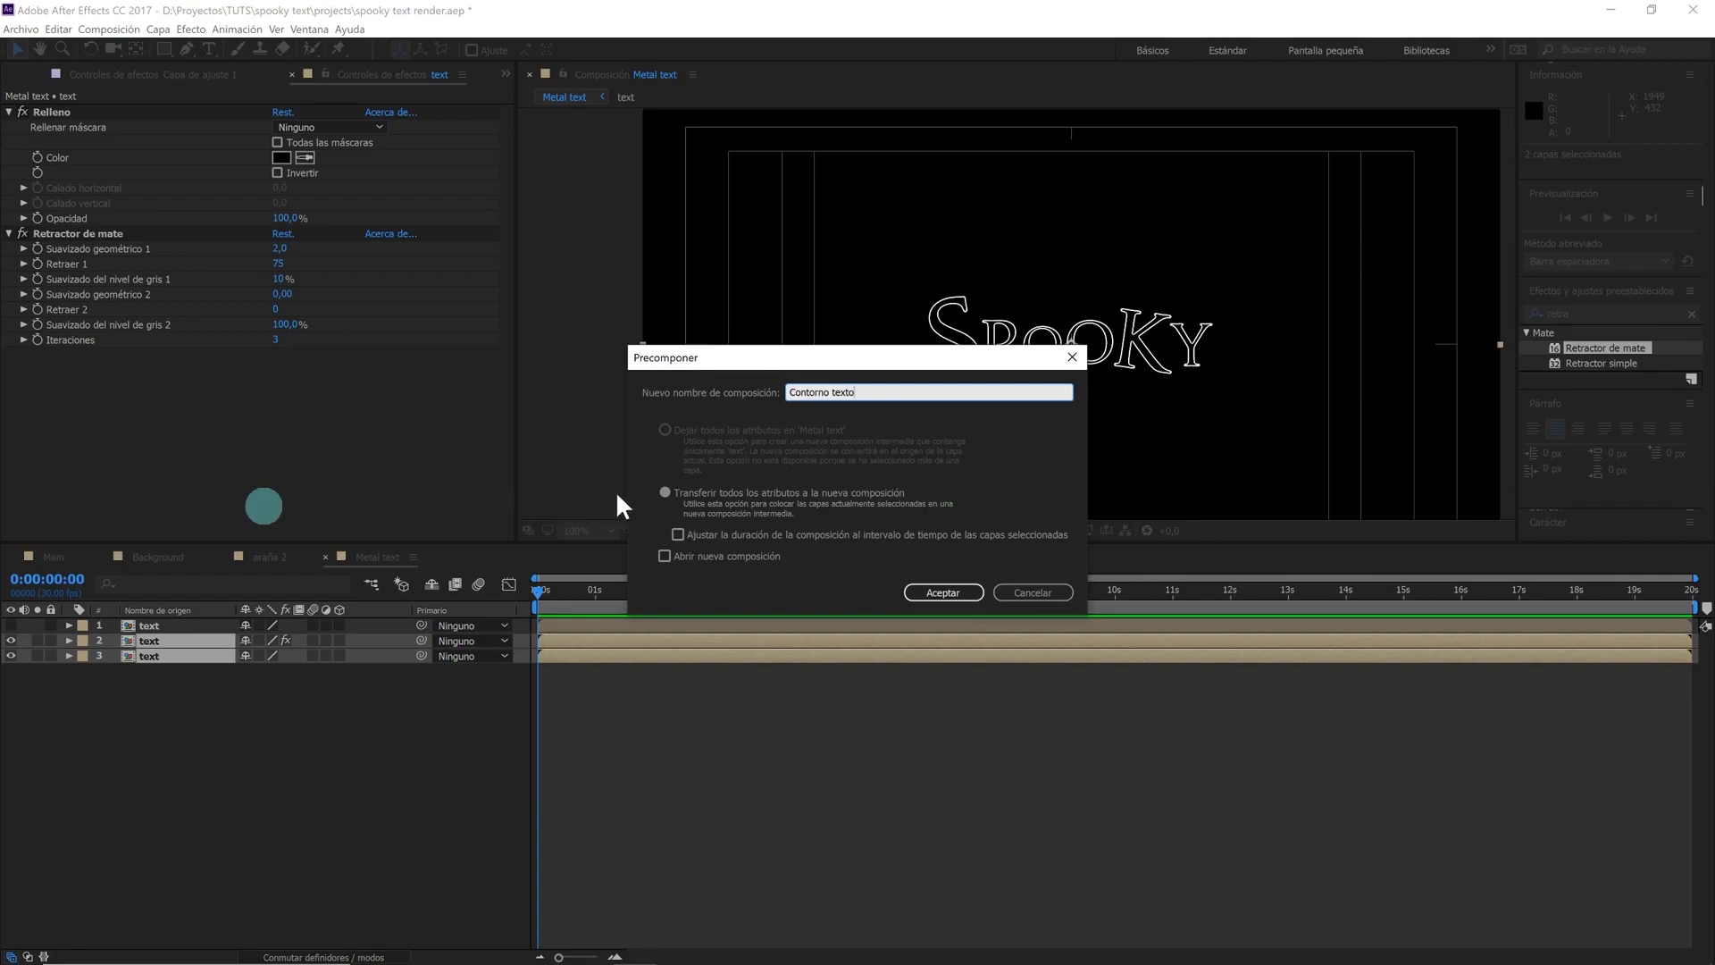
left_click(937, 592)
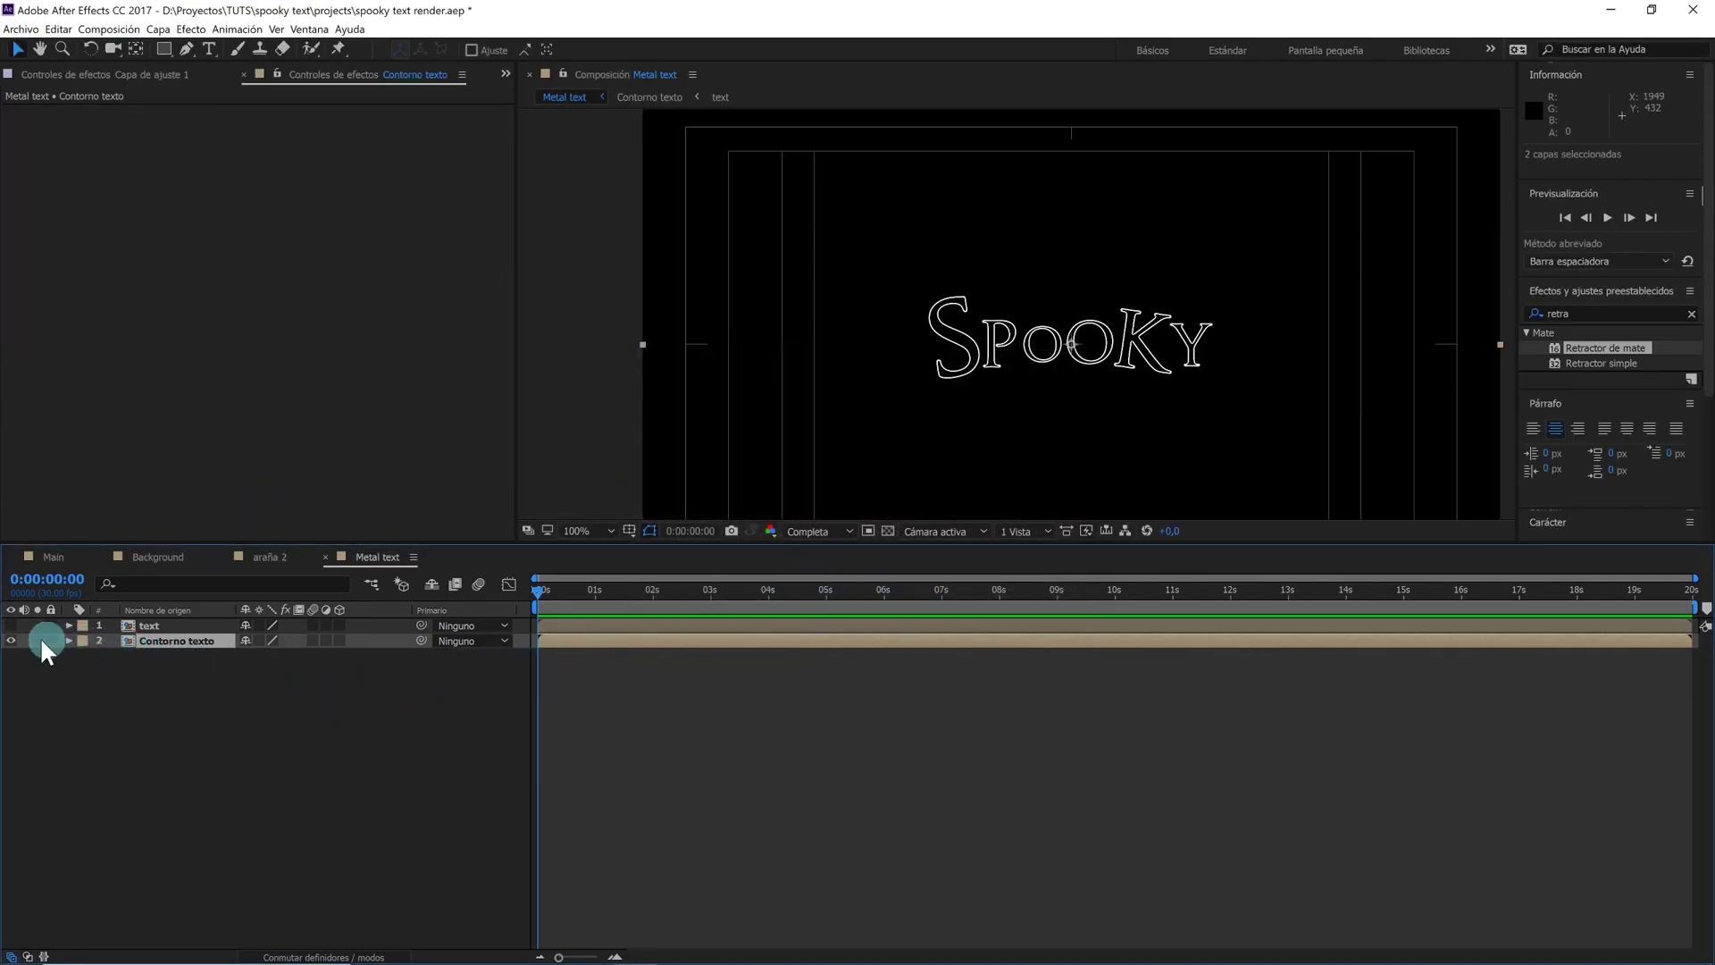
left_click(12, 641)
Show the top text layer and place reflection map.png above Contorno texto
left_click(11, 625)
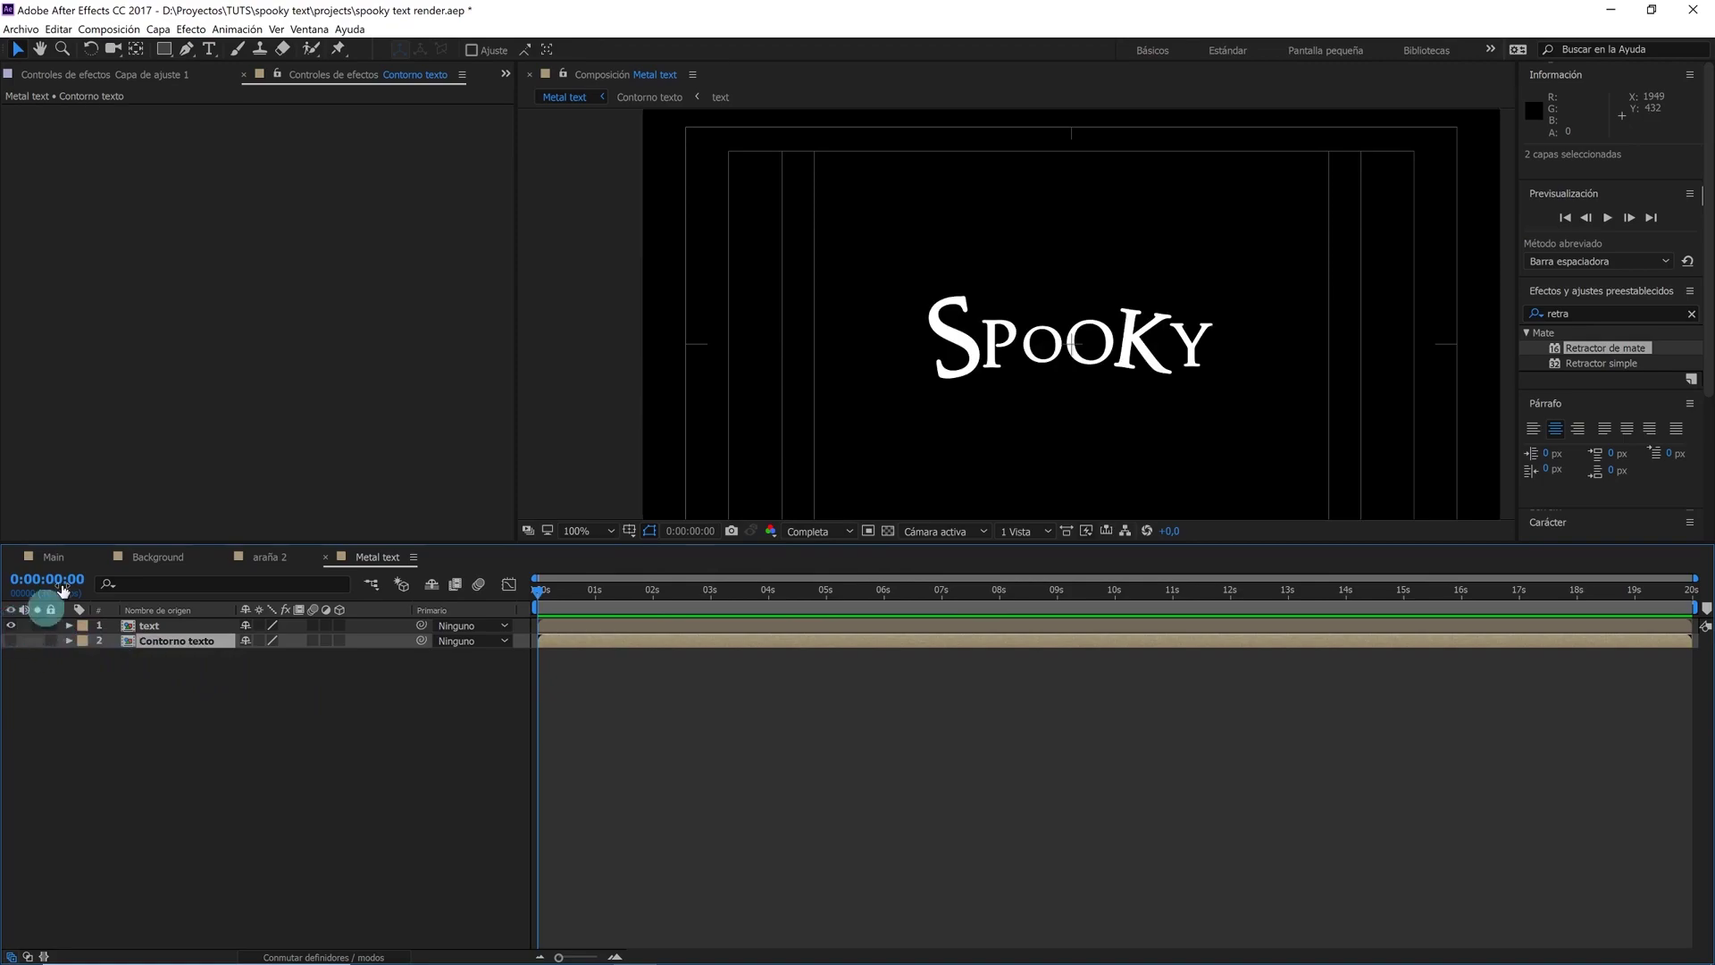
left_click(506, 76)
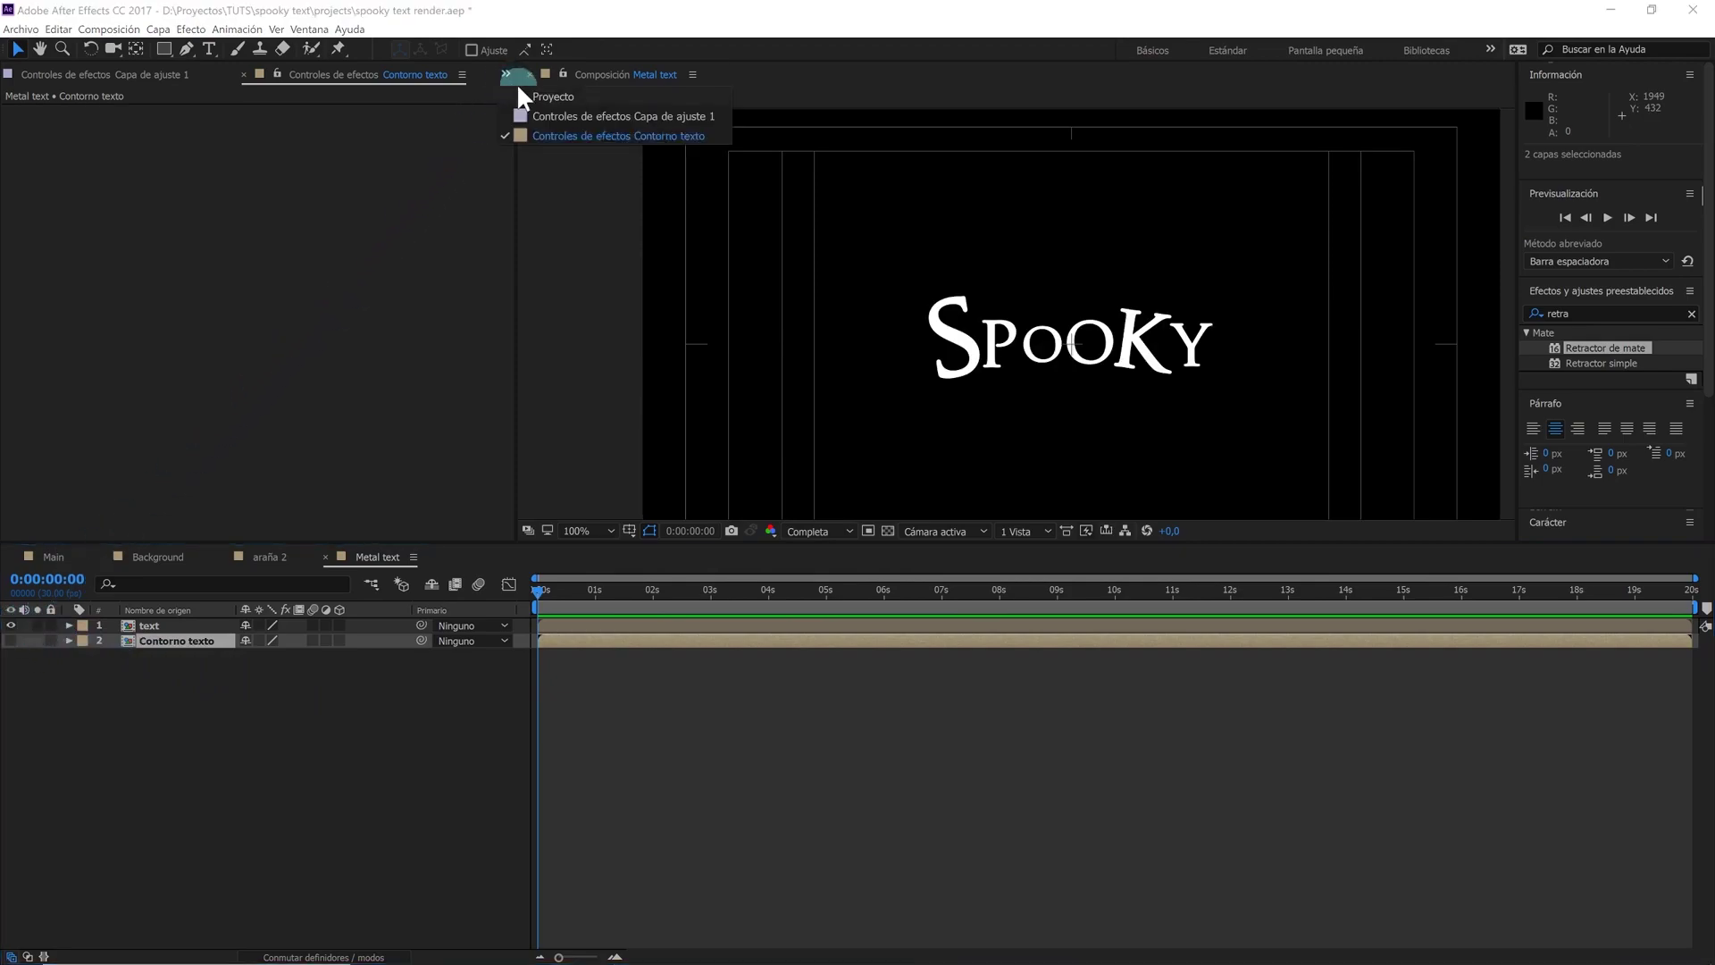
left_click(521, 93)
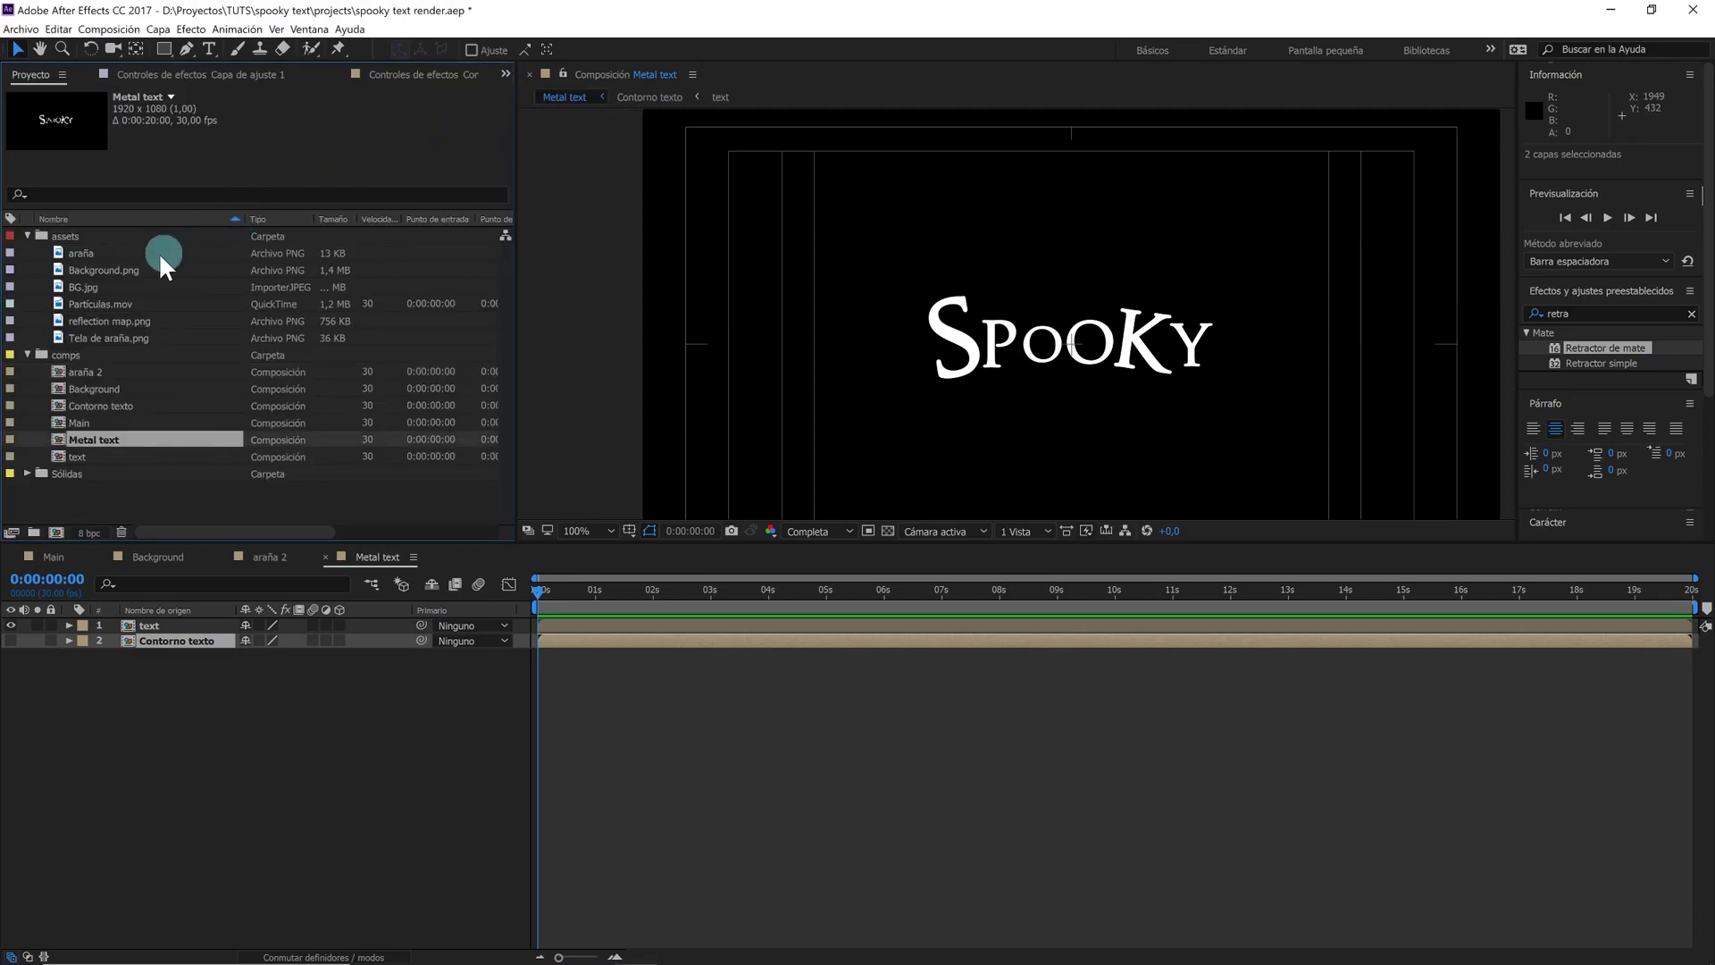
left_click_drag(105, 318, 154, 639)
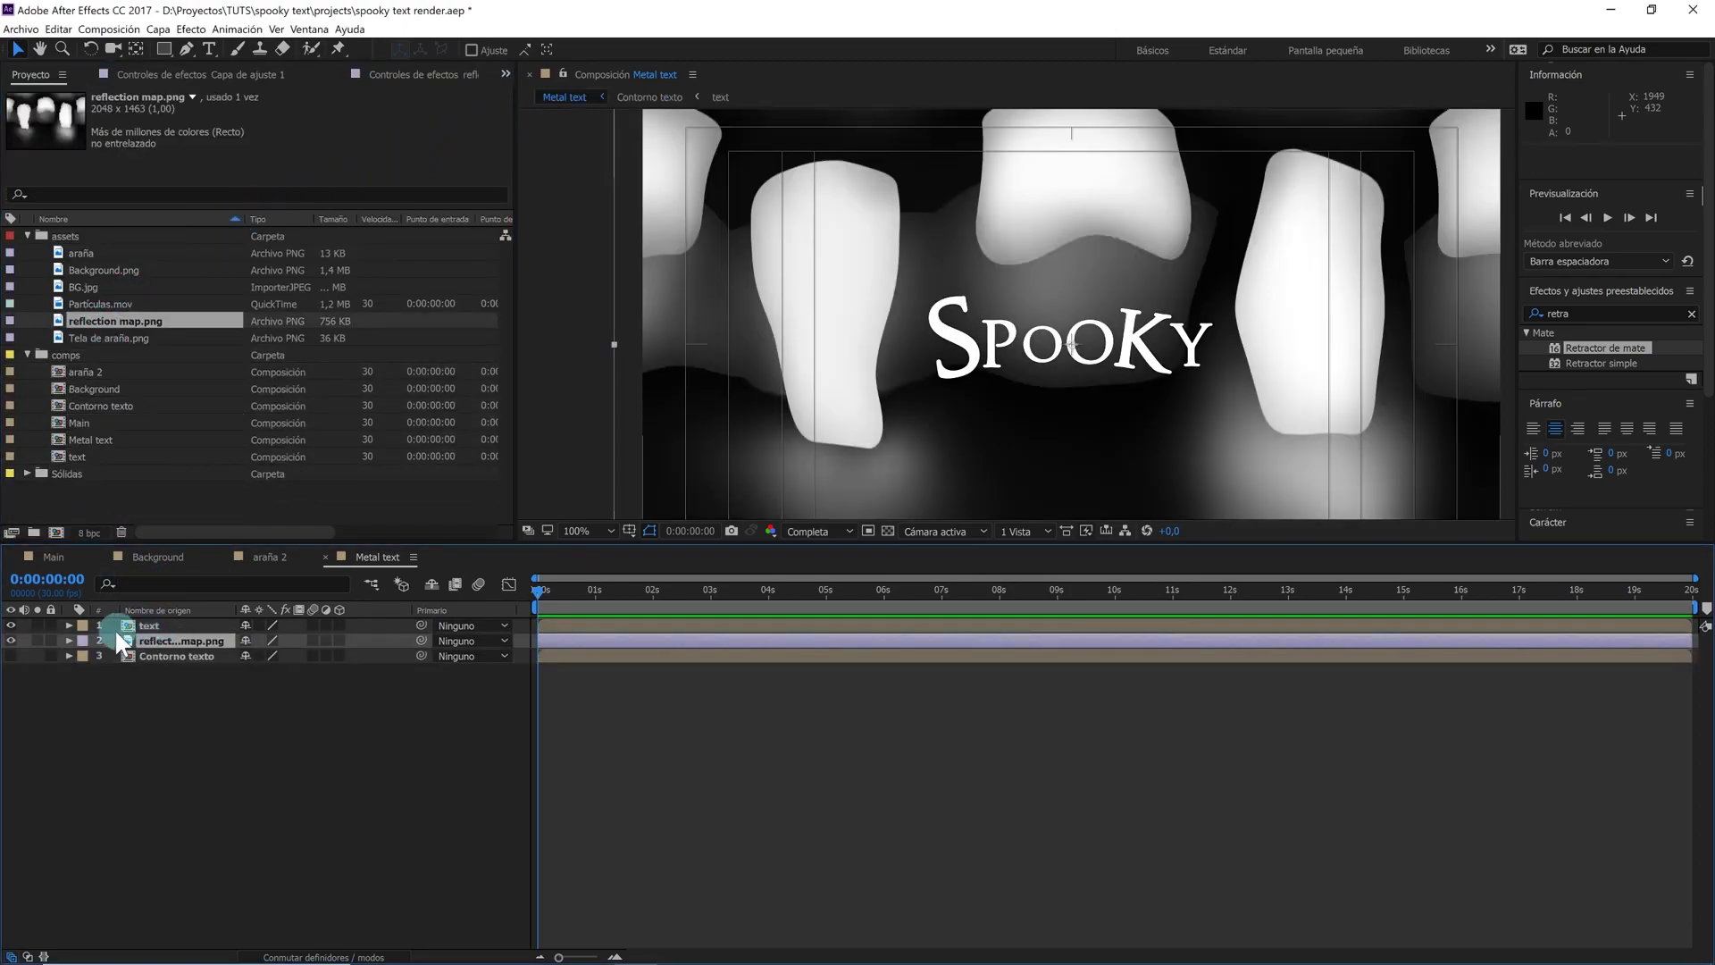
Scale the reflection map layer down to 39%
left_click(69, 639)
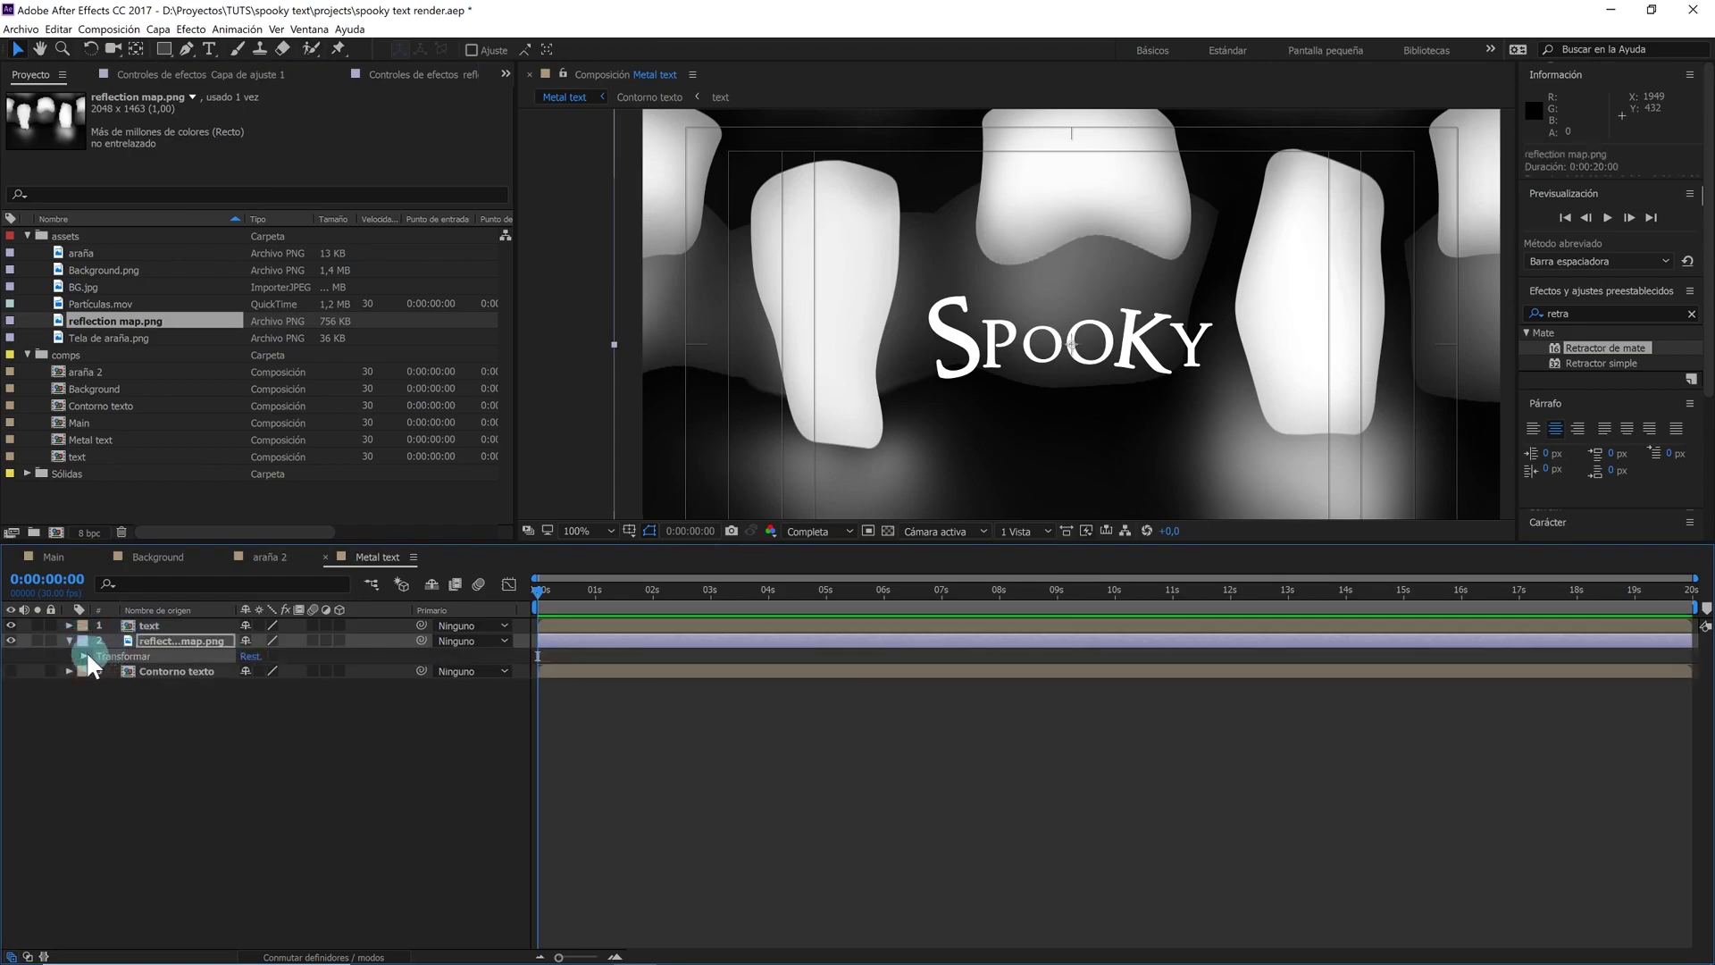
left_click(80, 654)
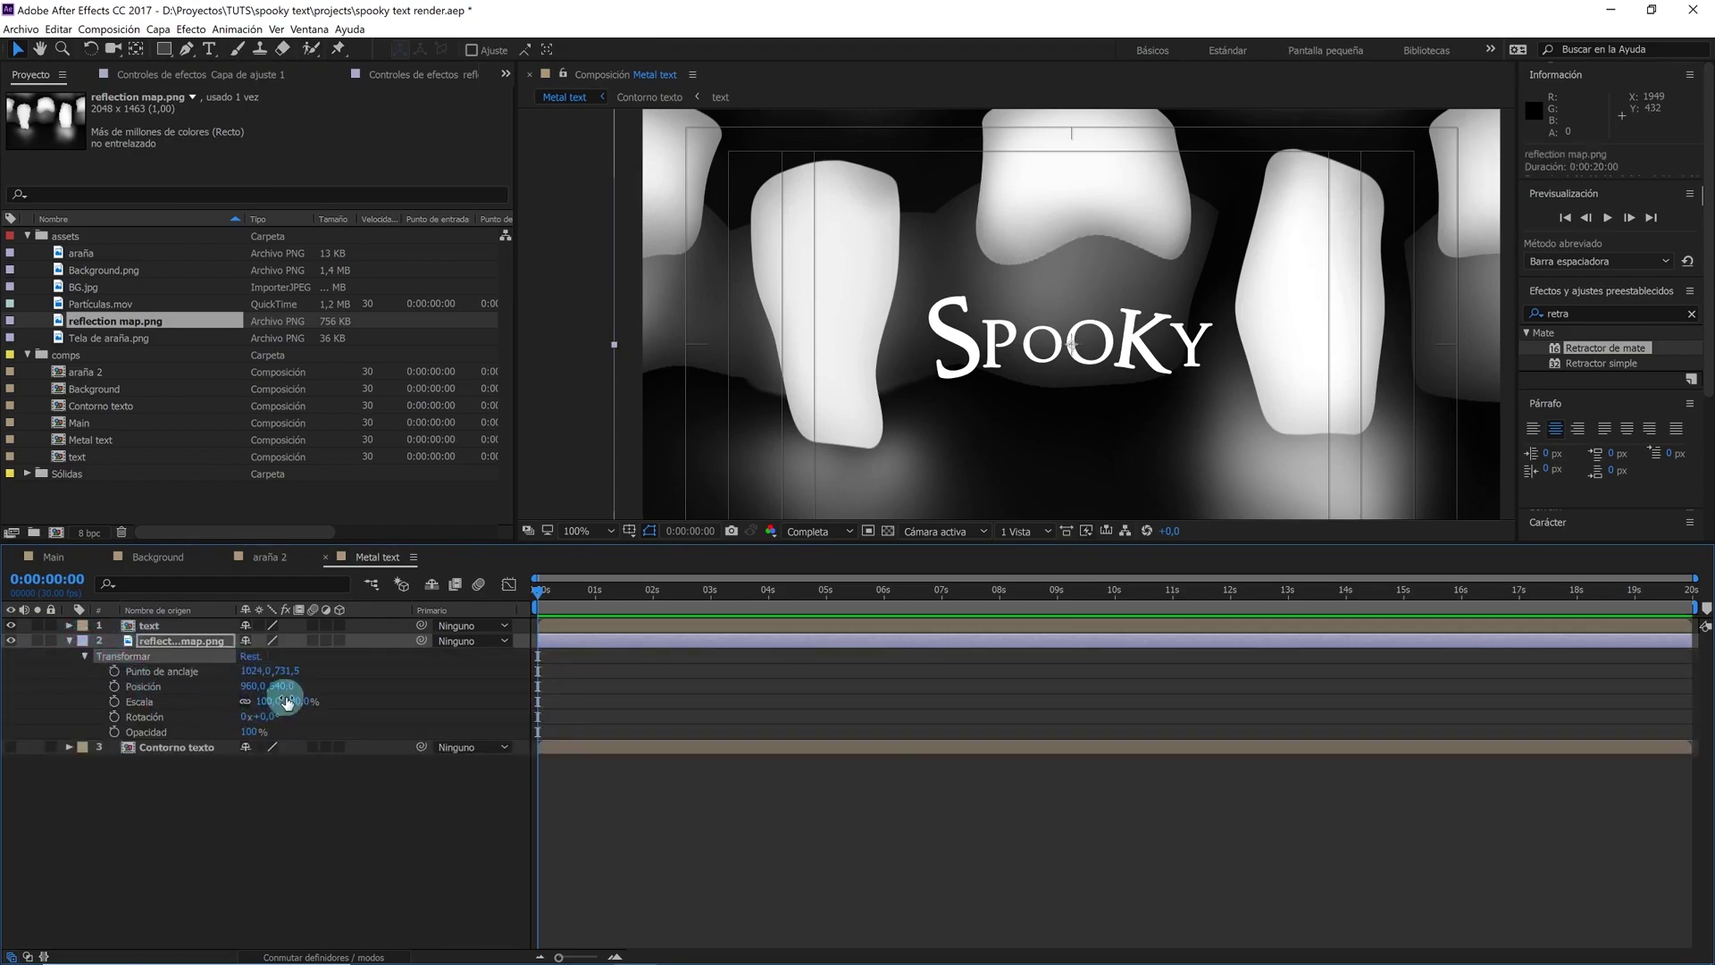
left_click_drag(294, 701, 259, 715)
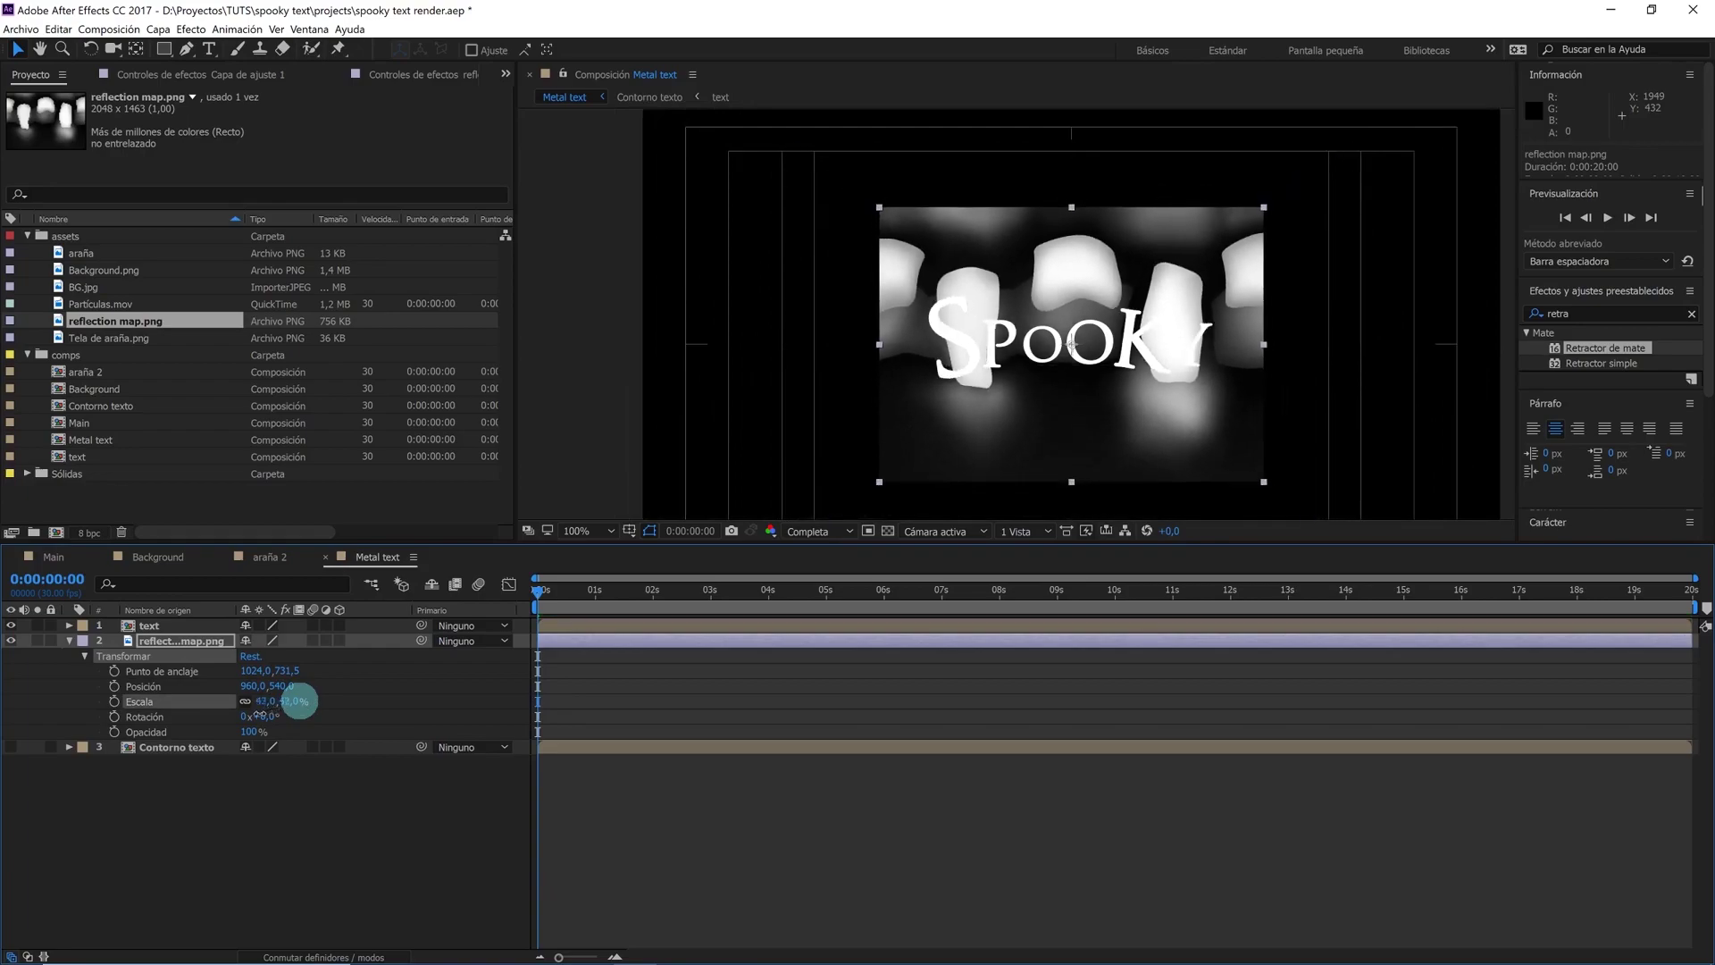
left_click(211, 636)
Apply Mosaico en movimiento to the reflection map with output width 300 and Reflejar bordes on
left_click_drag(1609, 313, 1517, 298)
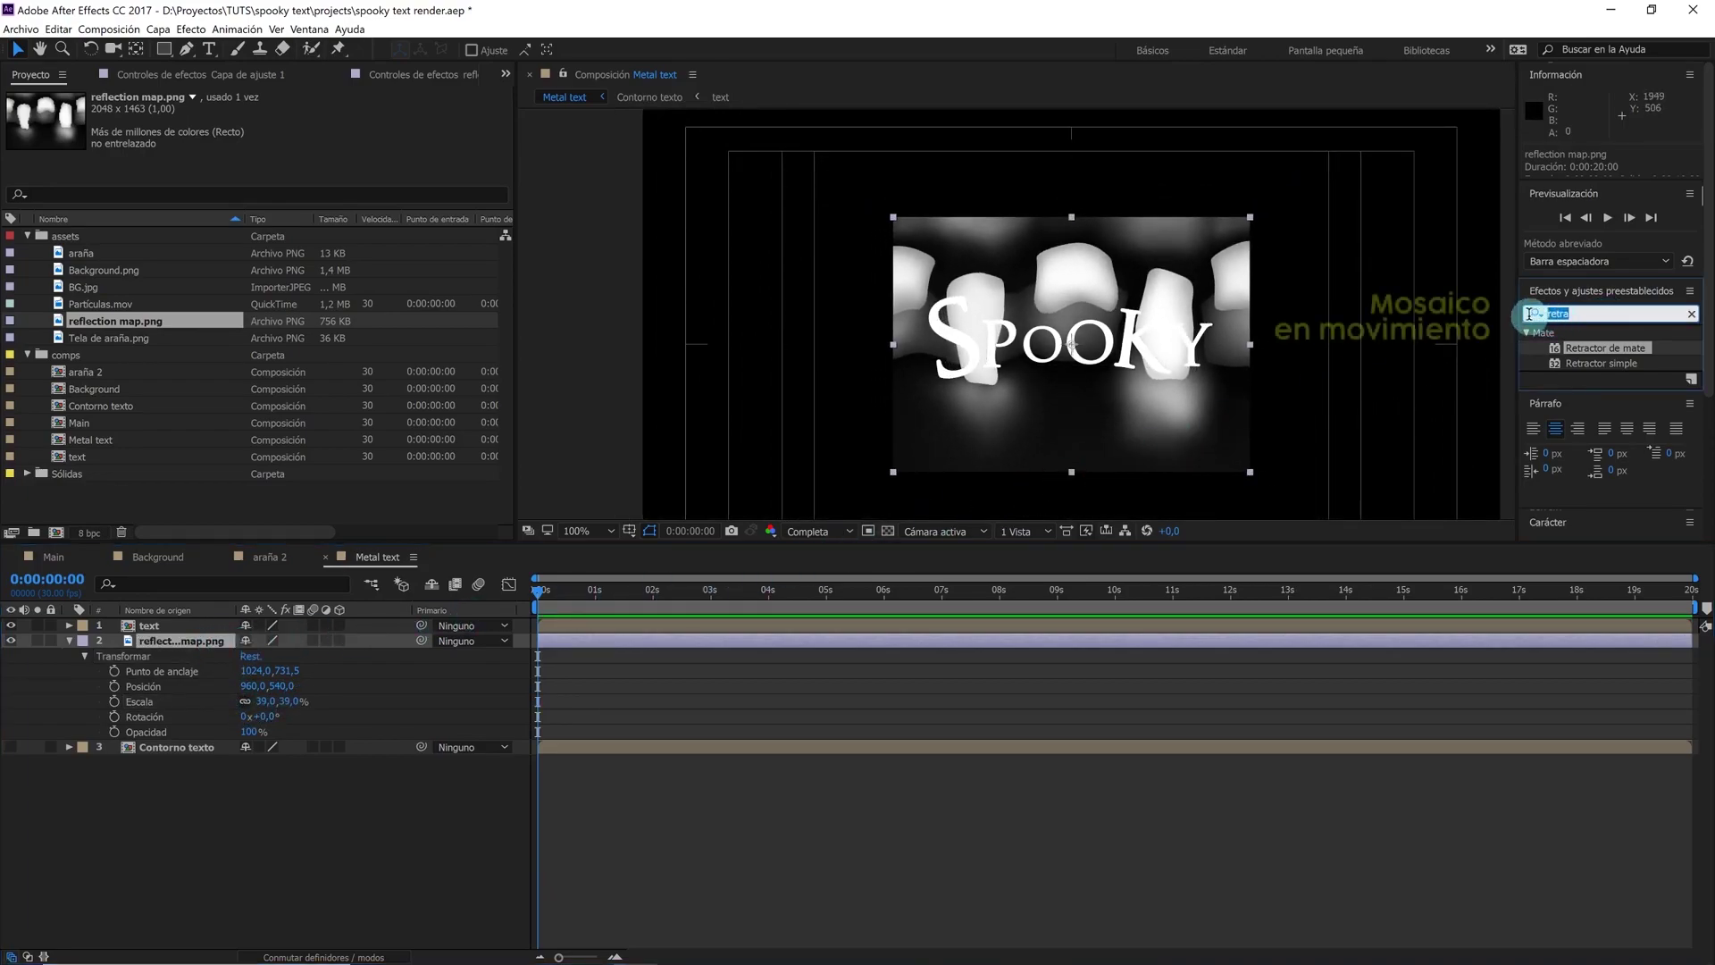
type("mosaico")
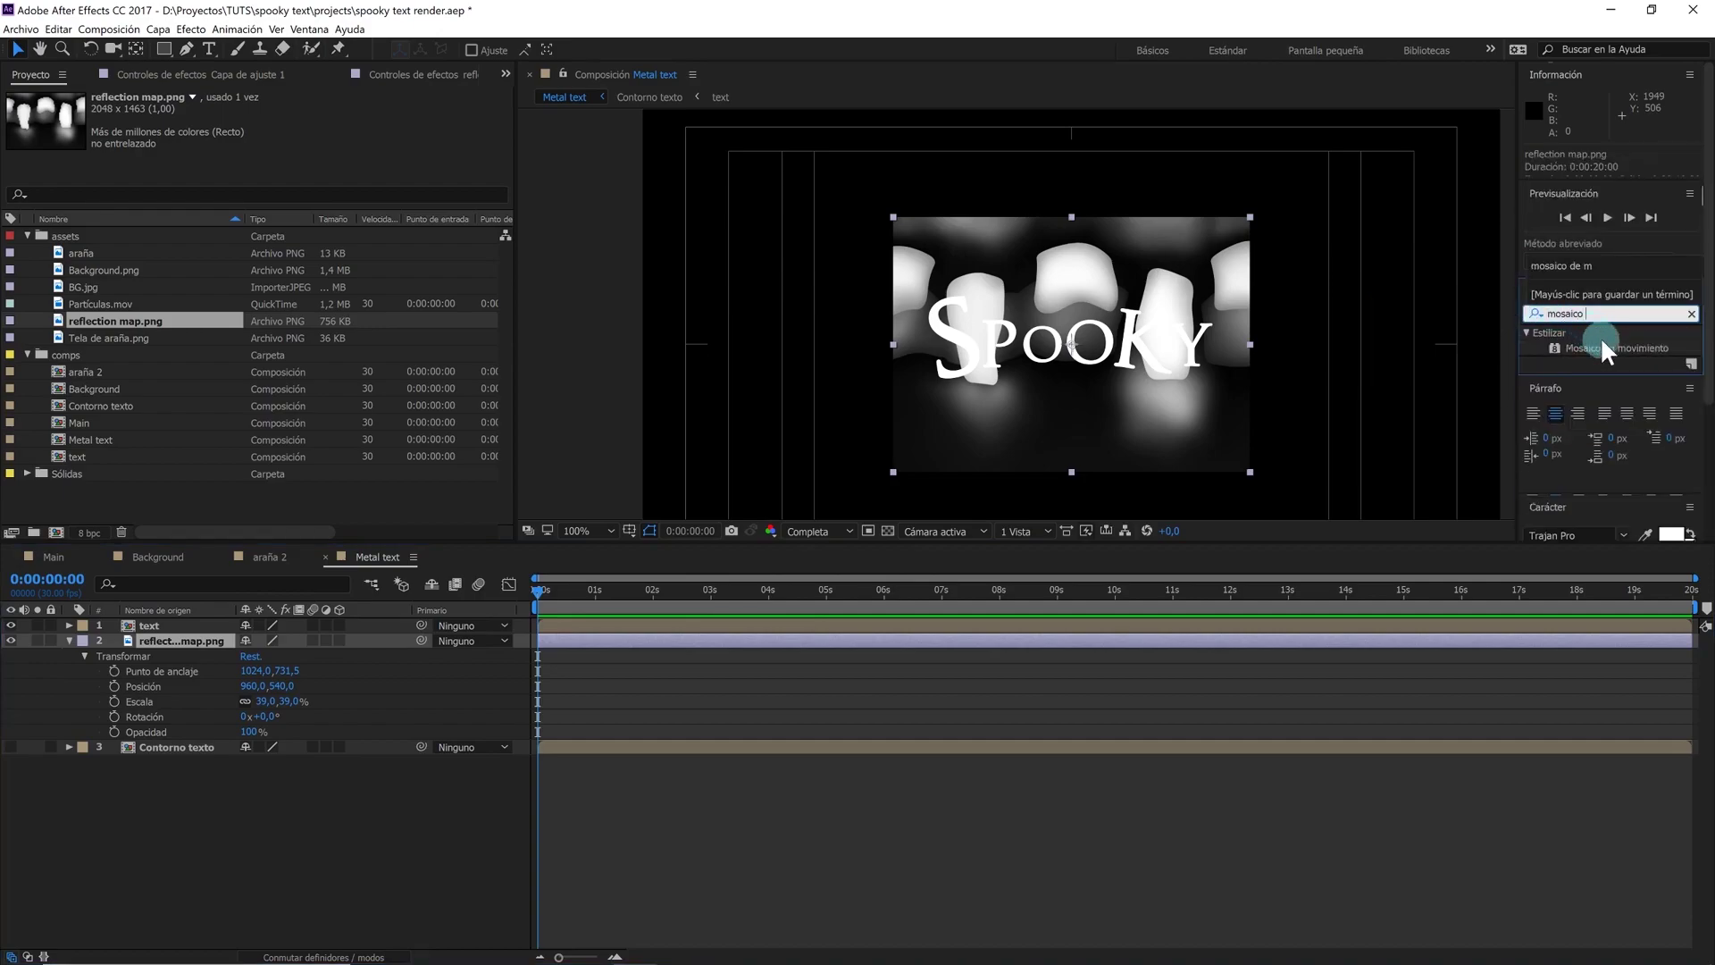
mouse_move(1608, 347)
left_mouse_down()
mouse_move(866, 520)
mouse_move(219, 642)
left_mouse_up()
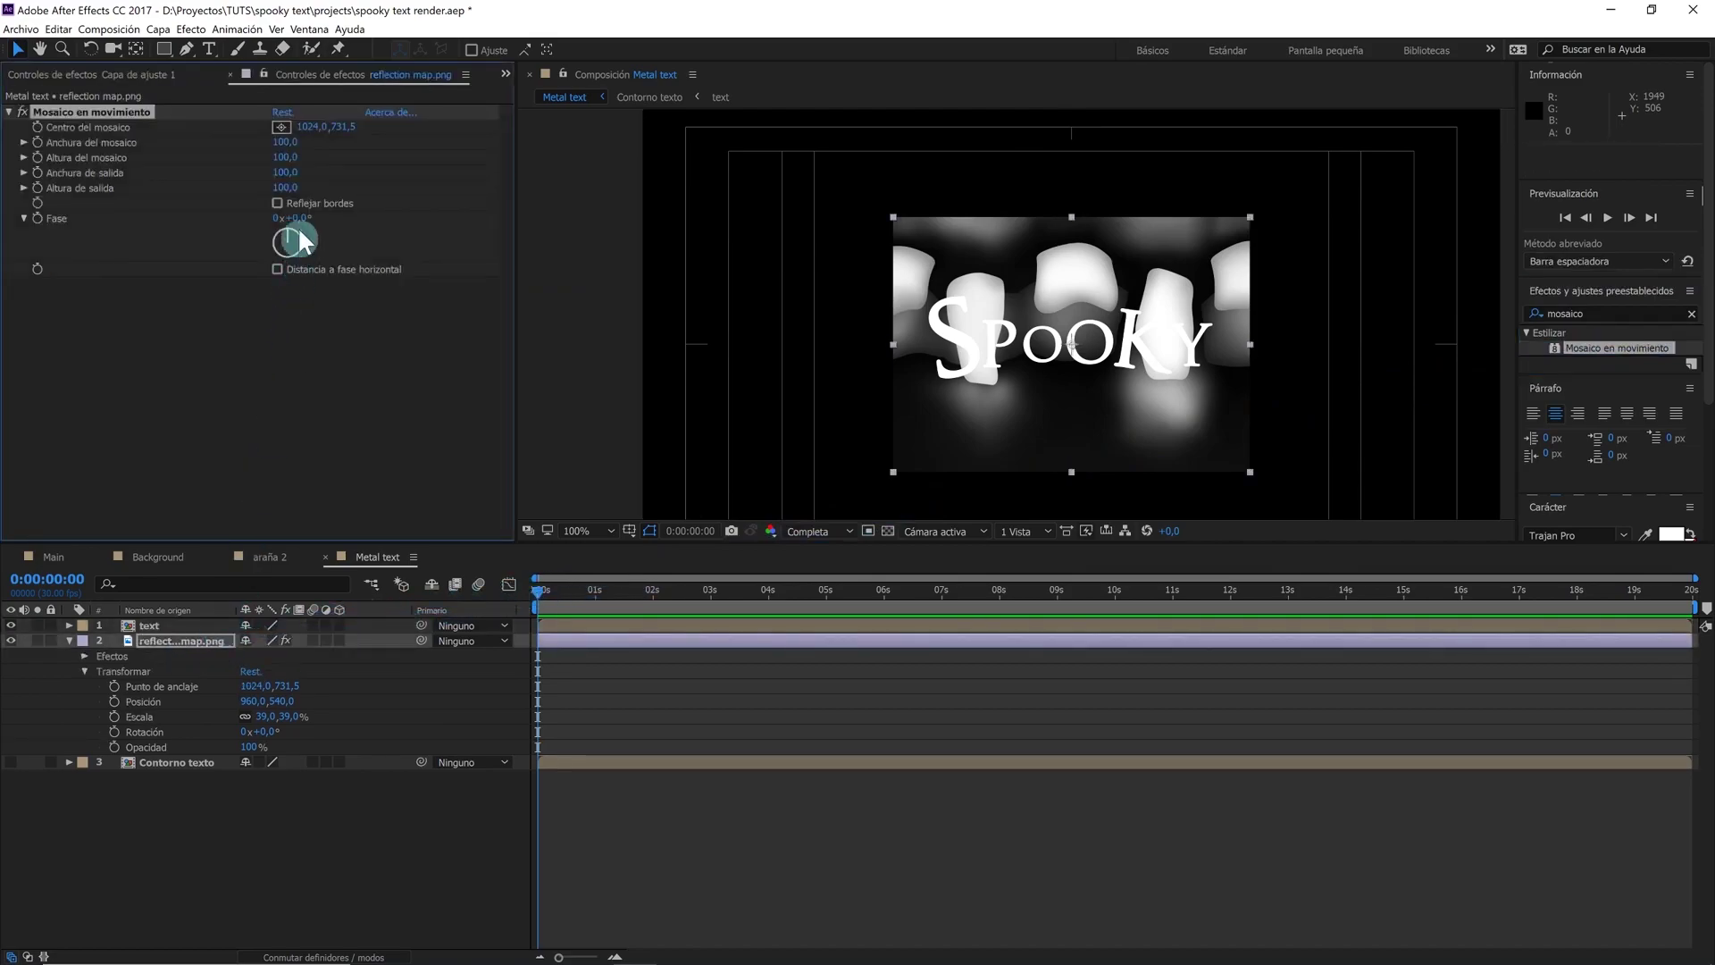
left_click(292, 173)
type("300")
left_click(291, 373)
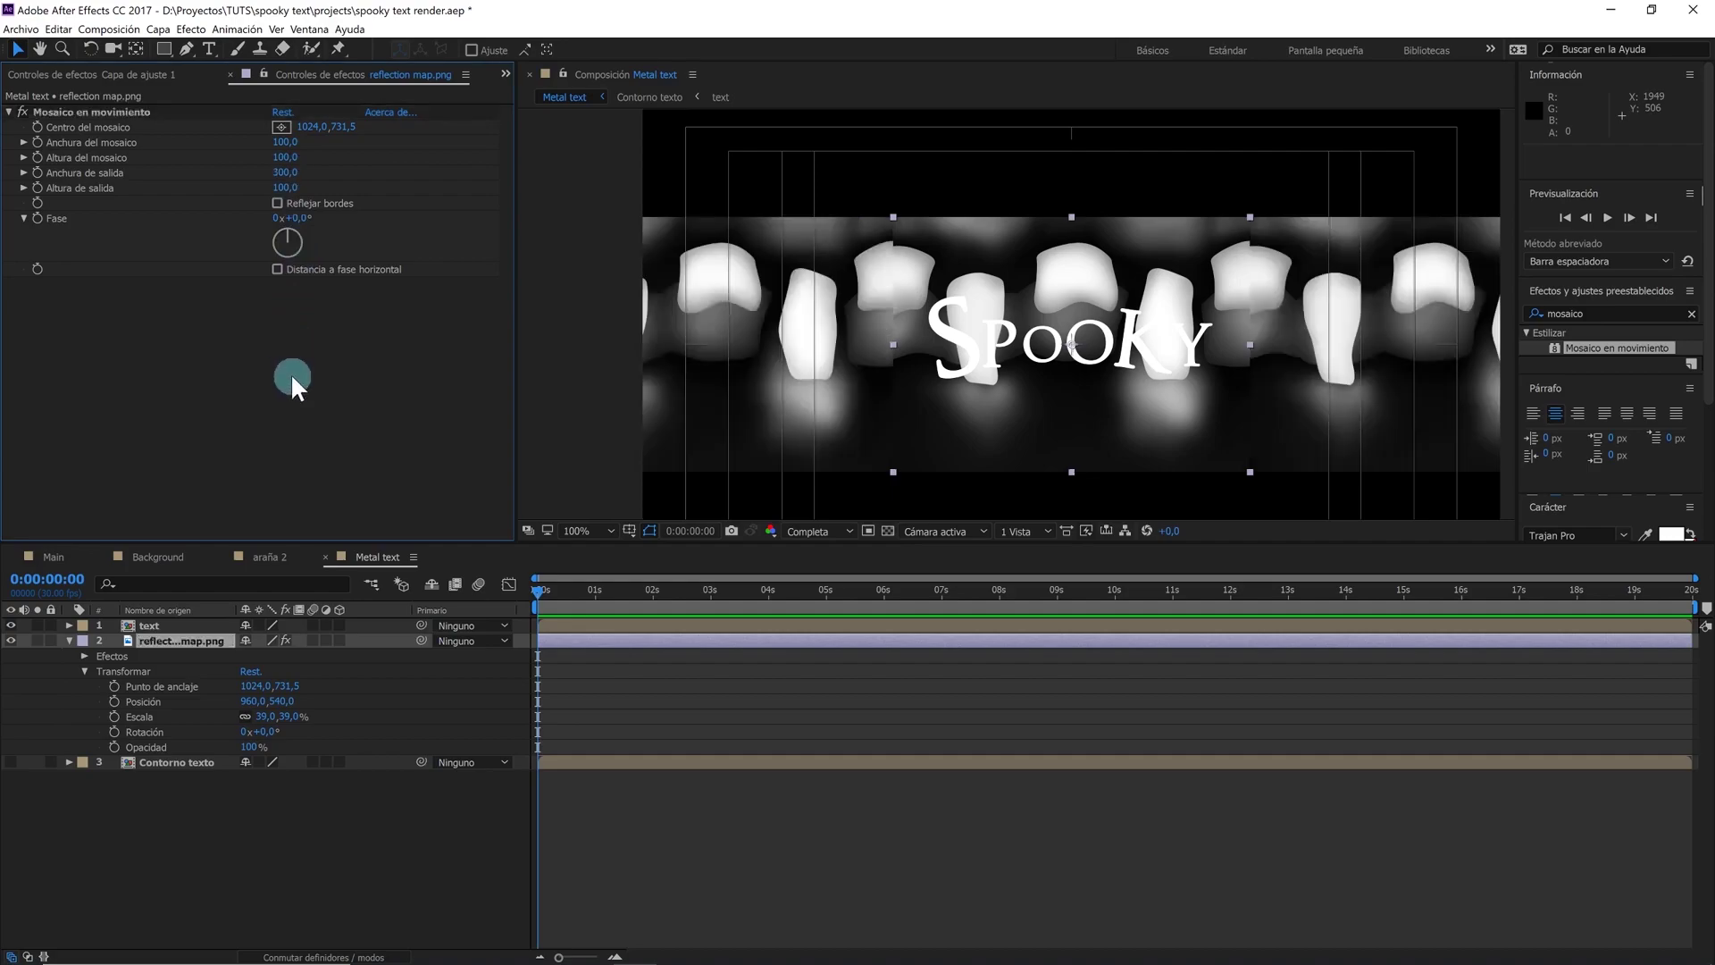
left_click(277, 203)
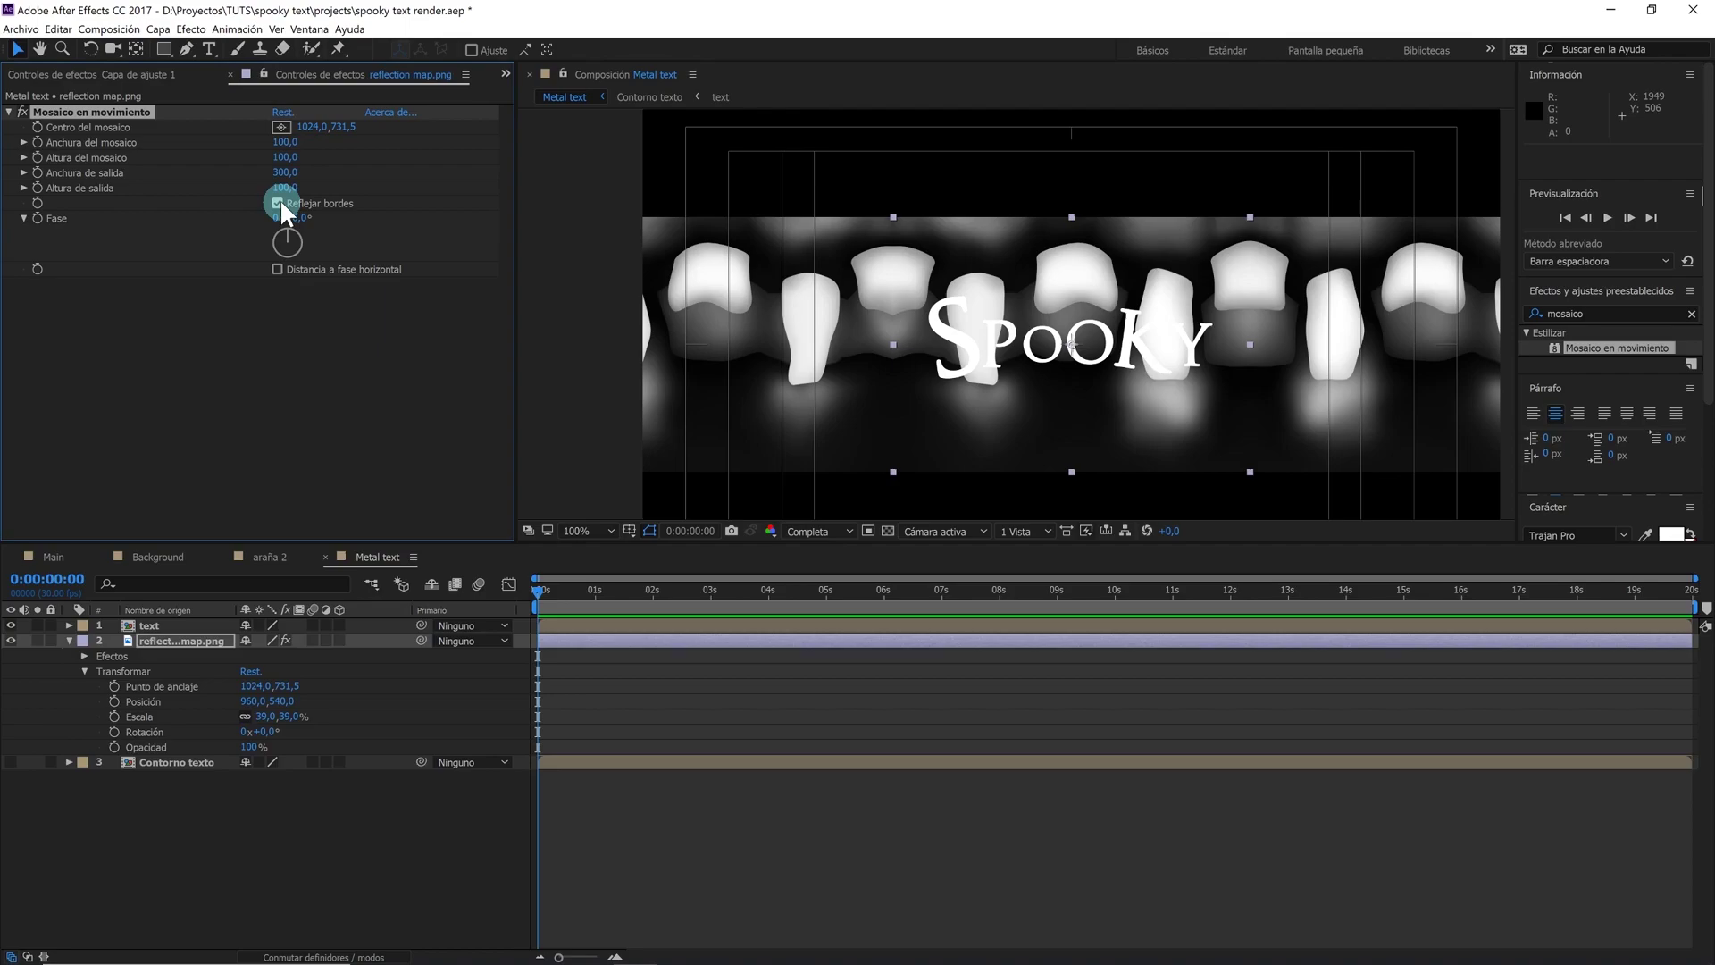
mouse_move(540, 586)
left_mouse_down()
mouse_move(572, 580)
mouse_move(523, 576)
left_mouse_up()
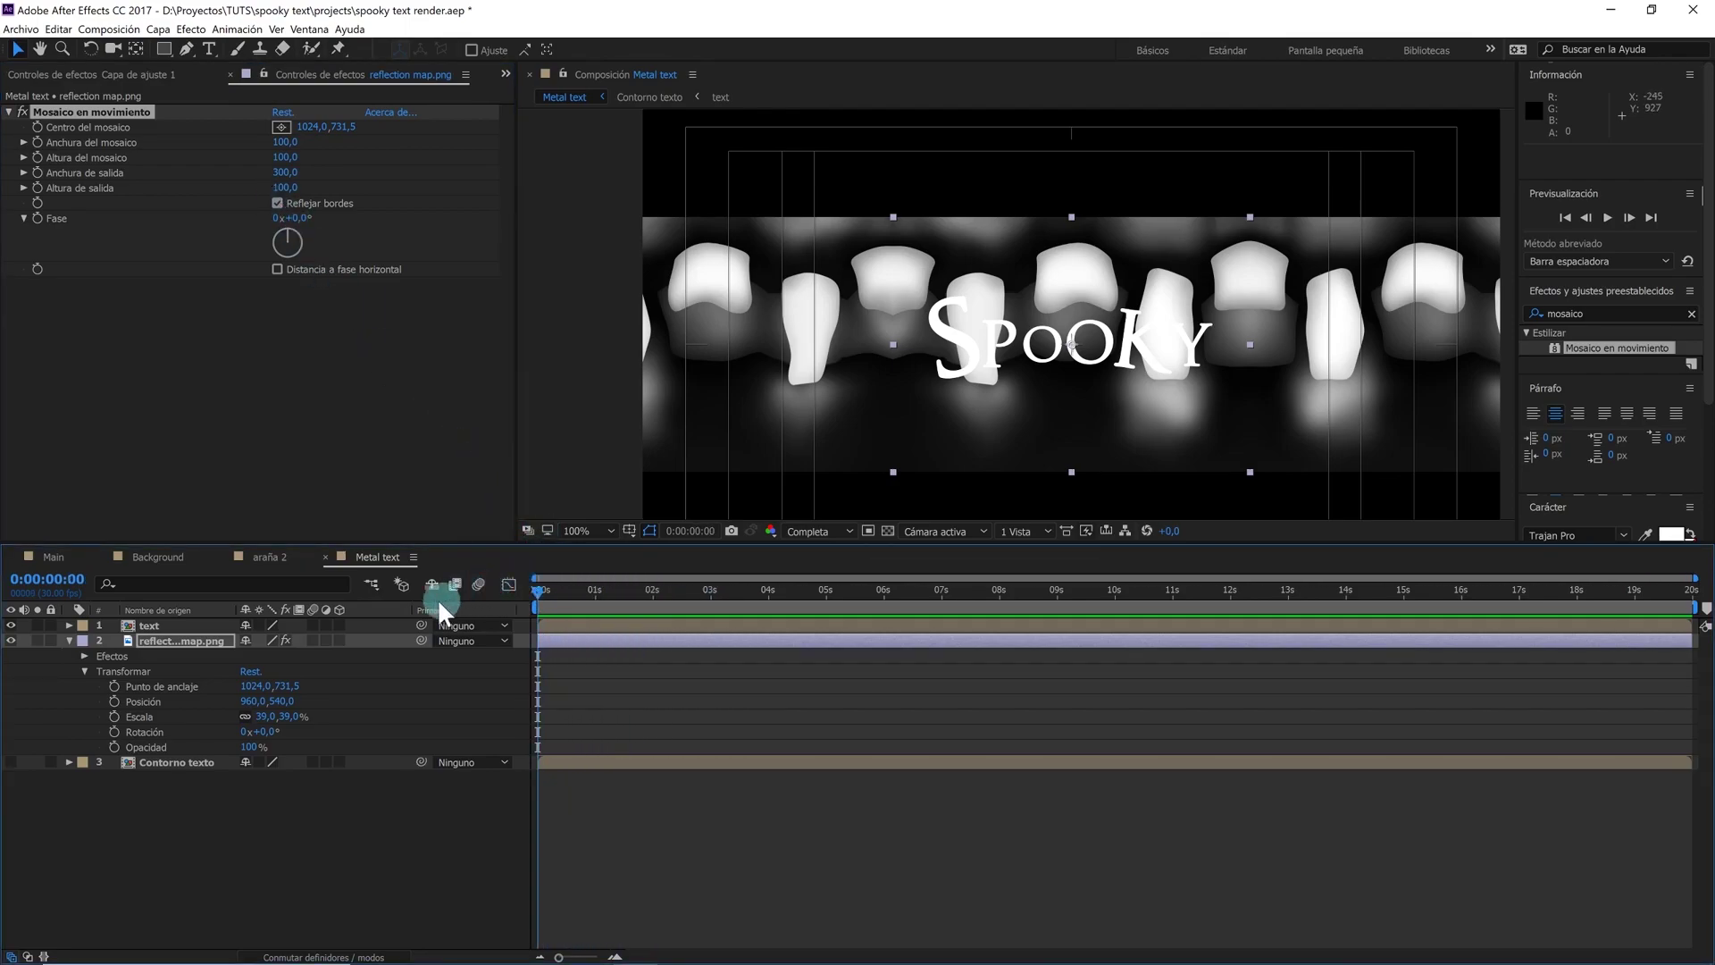
Keyframe Centro del mosaico from 1024 at 0s to 2166 at 10s, then preview the slide
left_click(36, 126)
mouse_move(572, 599)
left_mouse_down()
mouse_move(1133, 668)
mouse_move(1115, 665)
left_mouse_up()
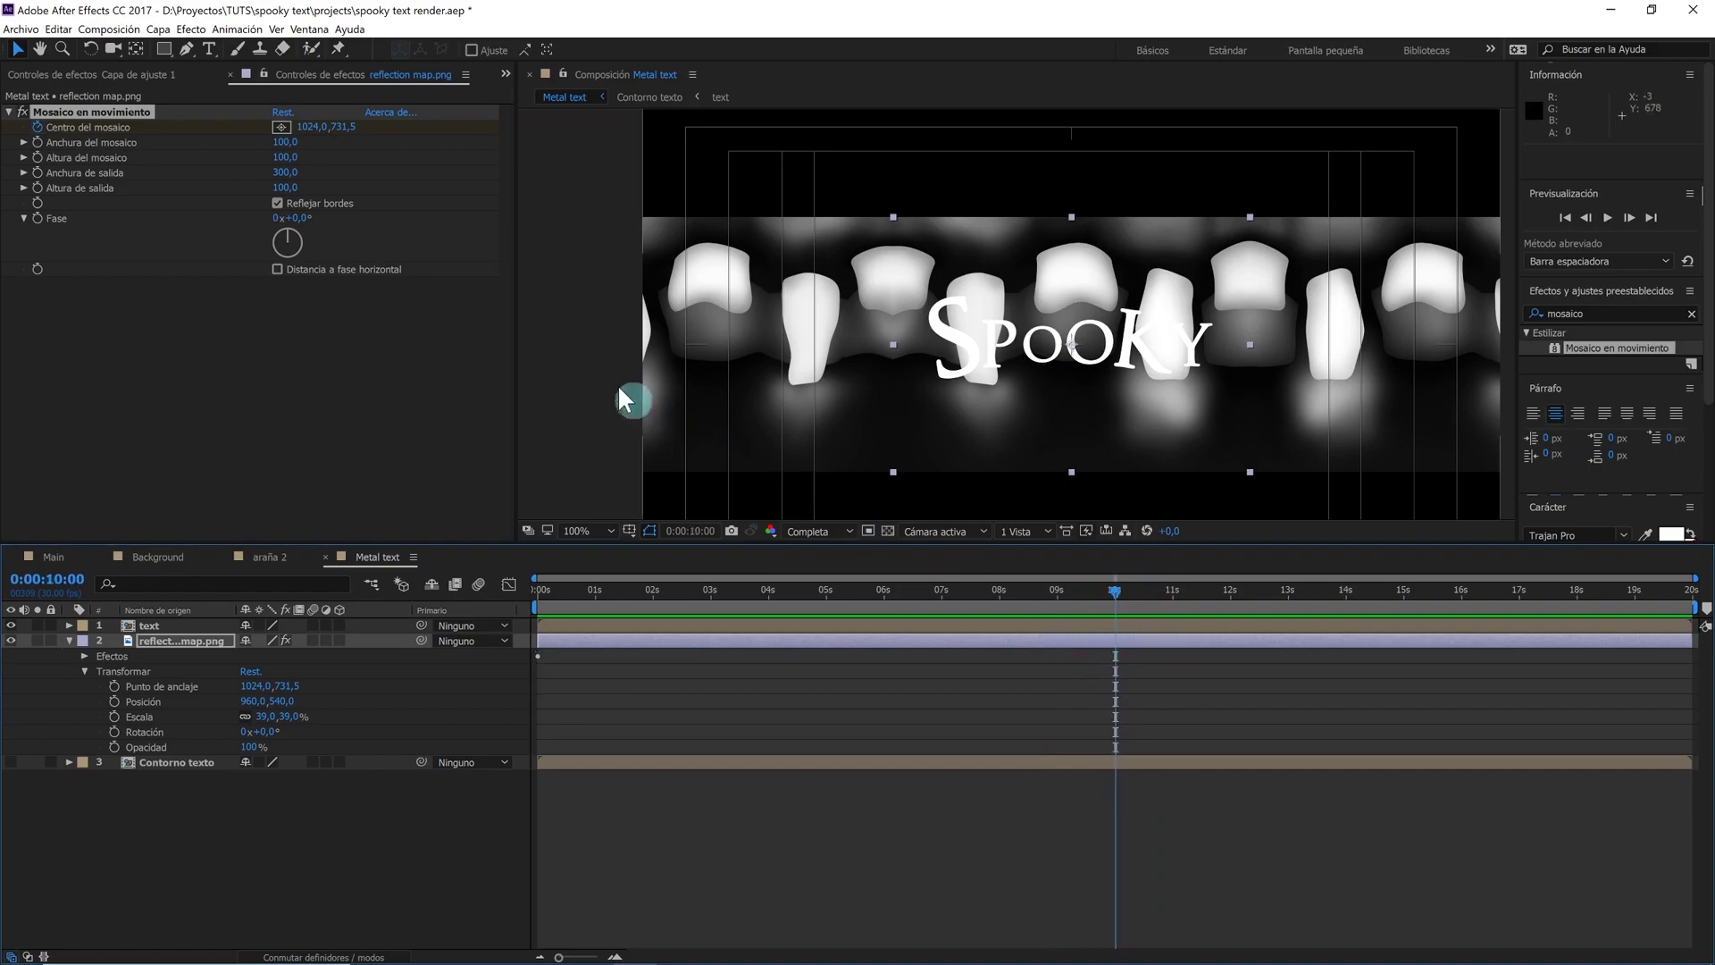
left_click_drag(299, 126, 1373, 181)
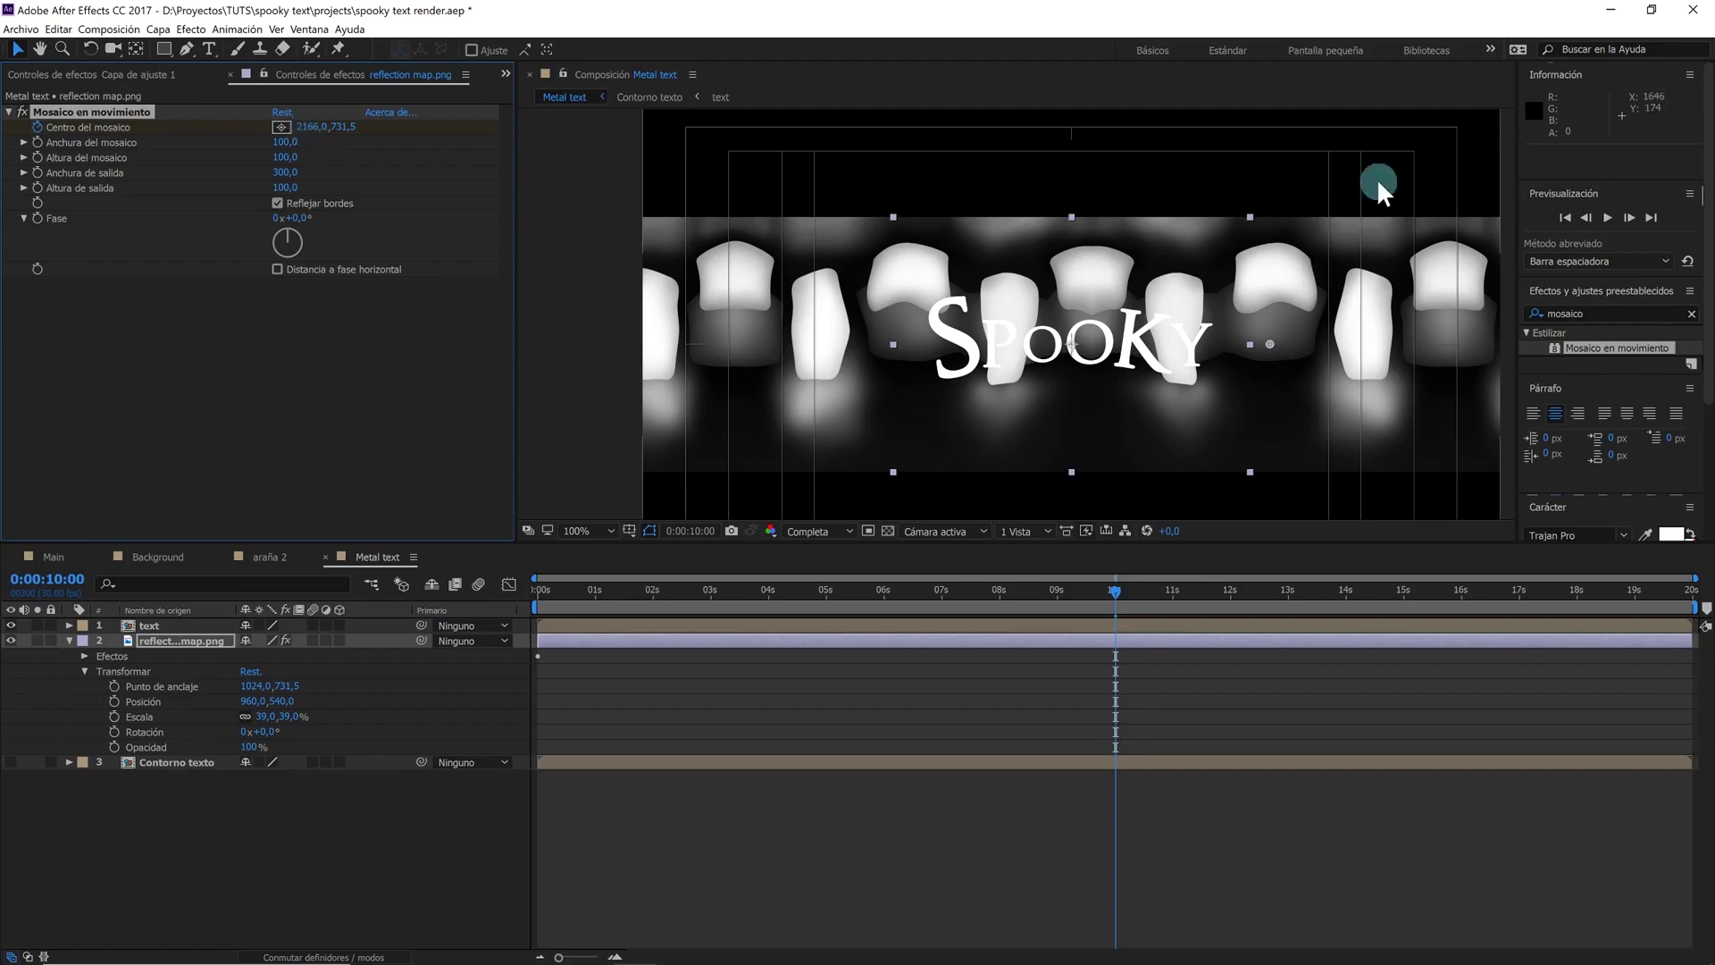
left_click(800, 649)
key("u")
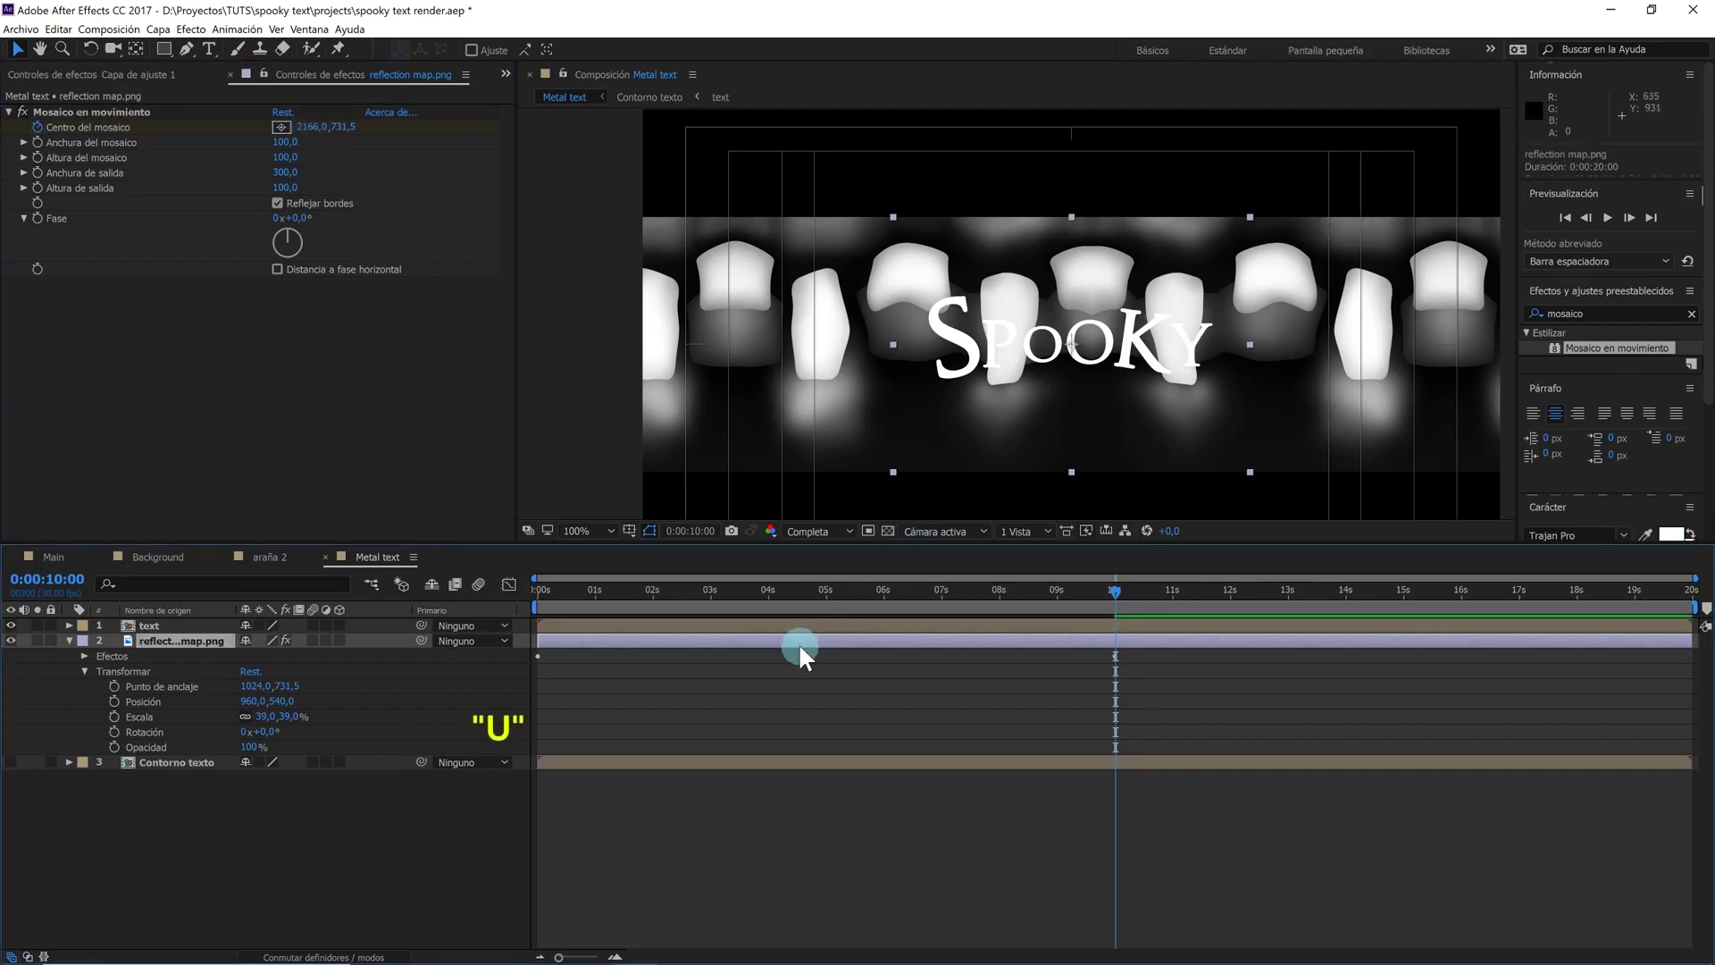
left_click(860, 597)
left_click_drag(843, 597, 463, 566)
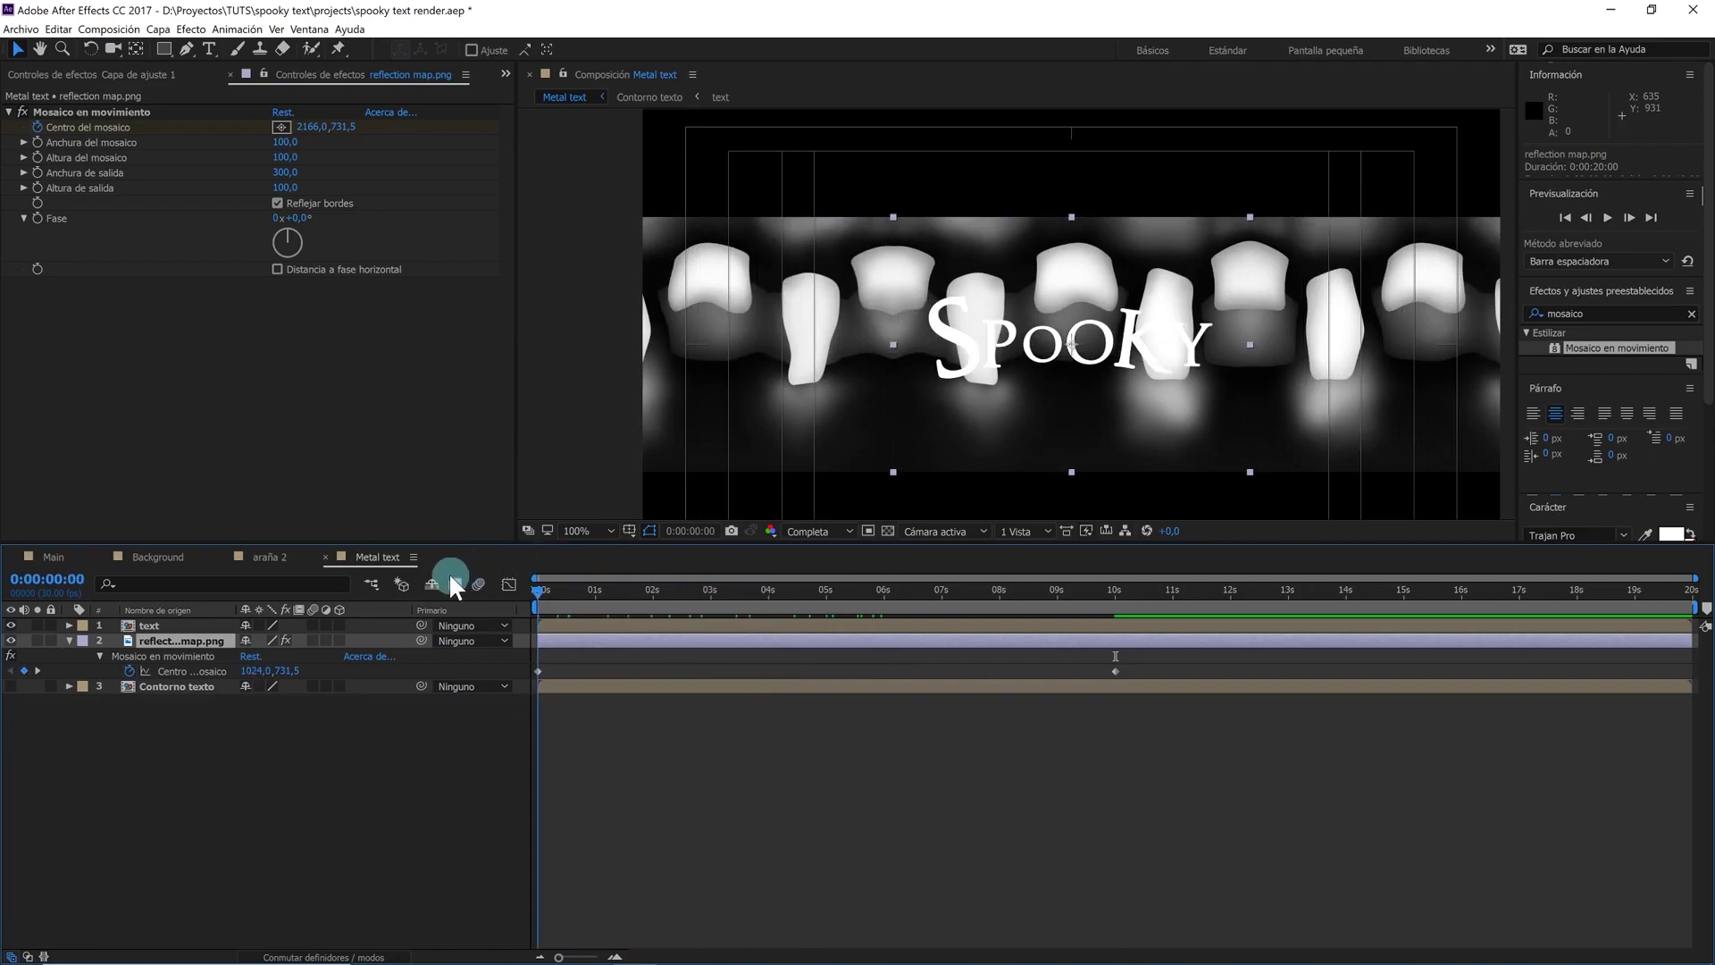
Precompose the reflection map layer, moving all attributes into reflection map.png Comp. 1
right_click(166, 640)
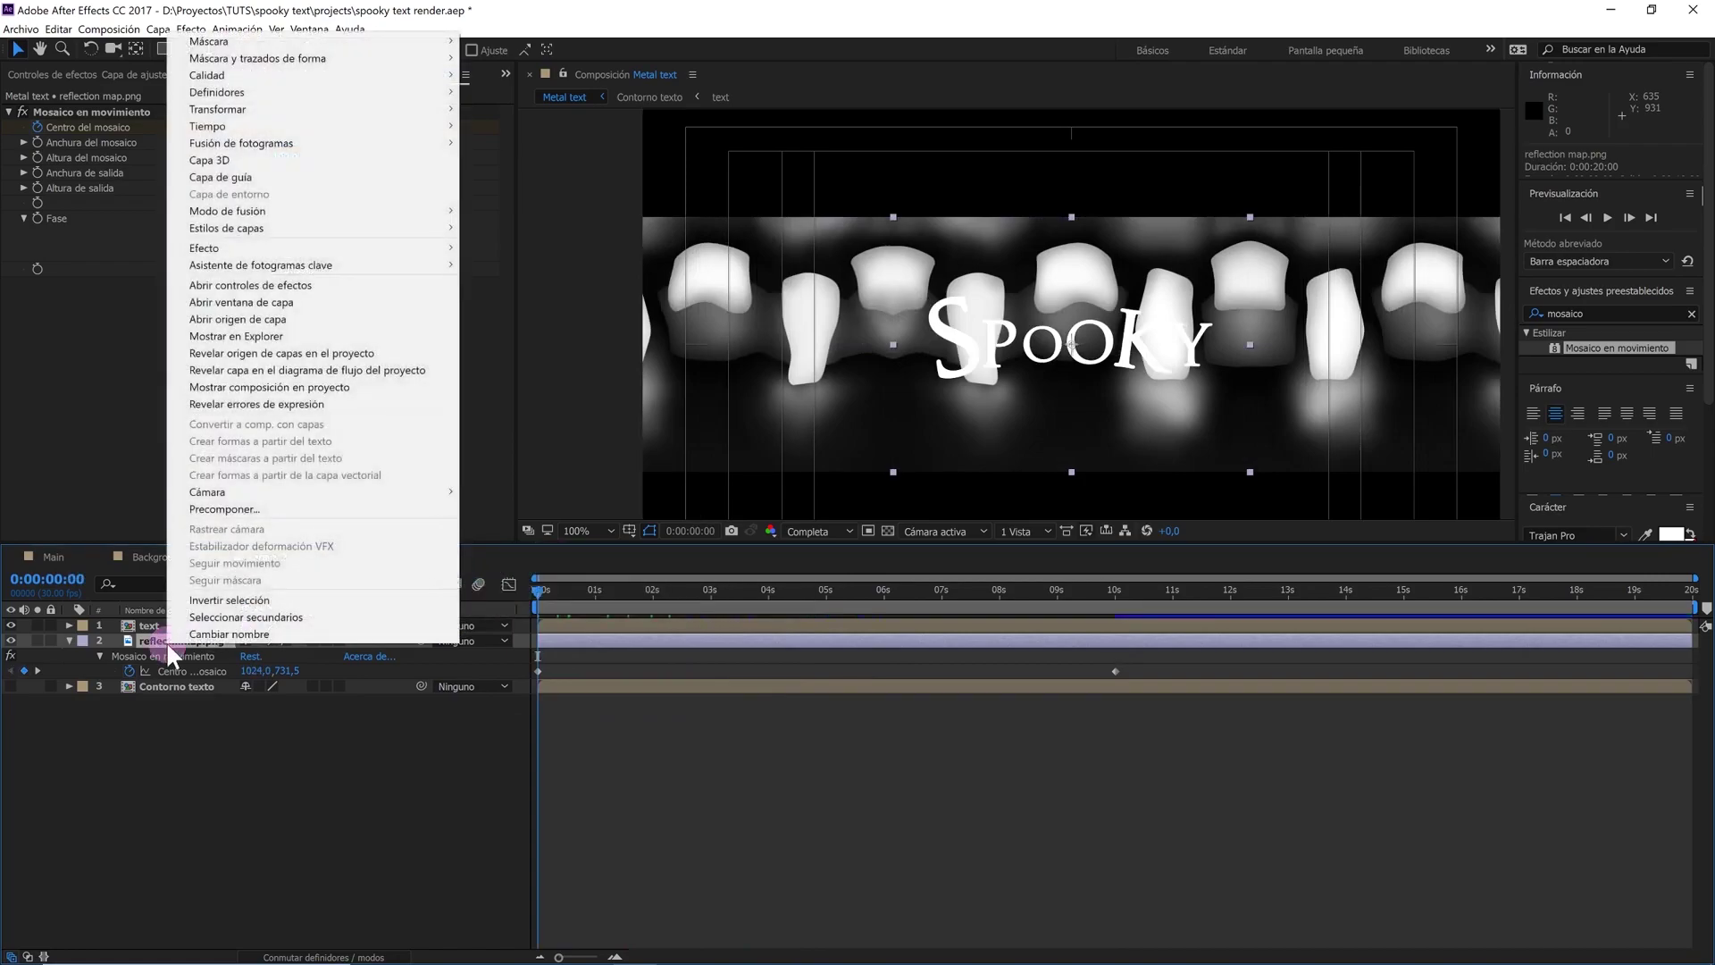
left_click(291, 511)
left_click(665, 493)
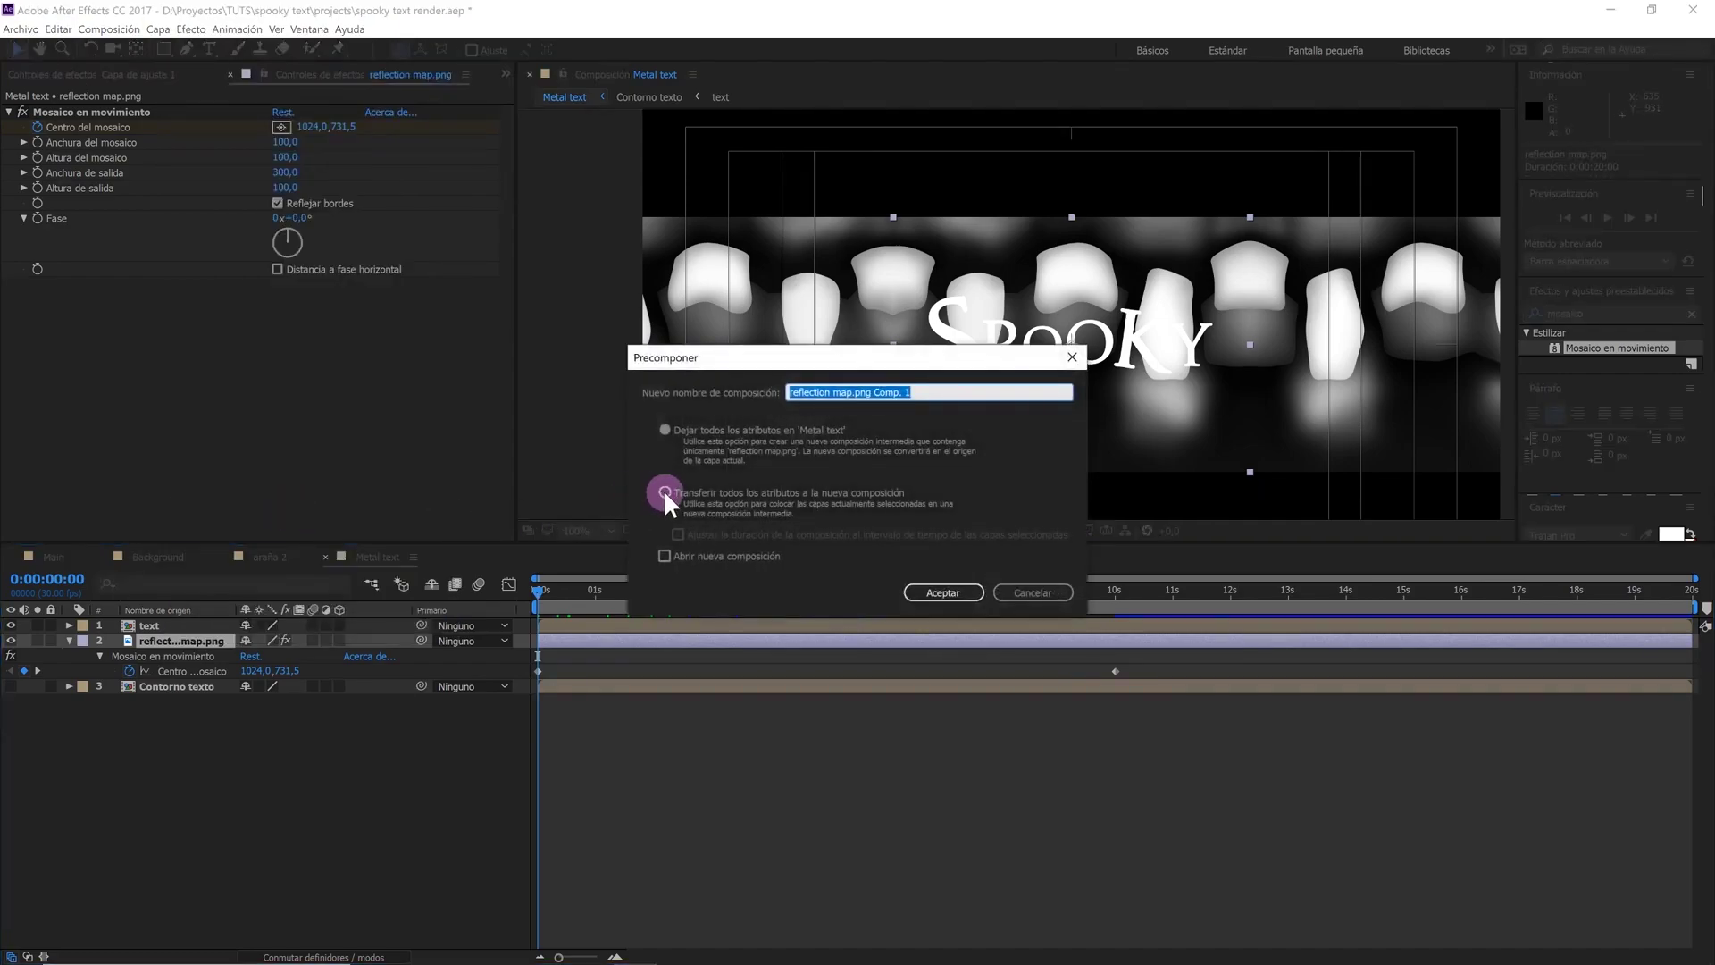
left_click(950, 592)
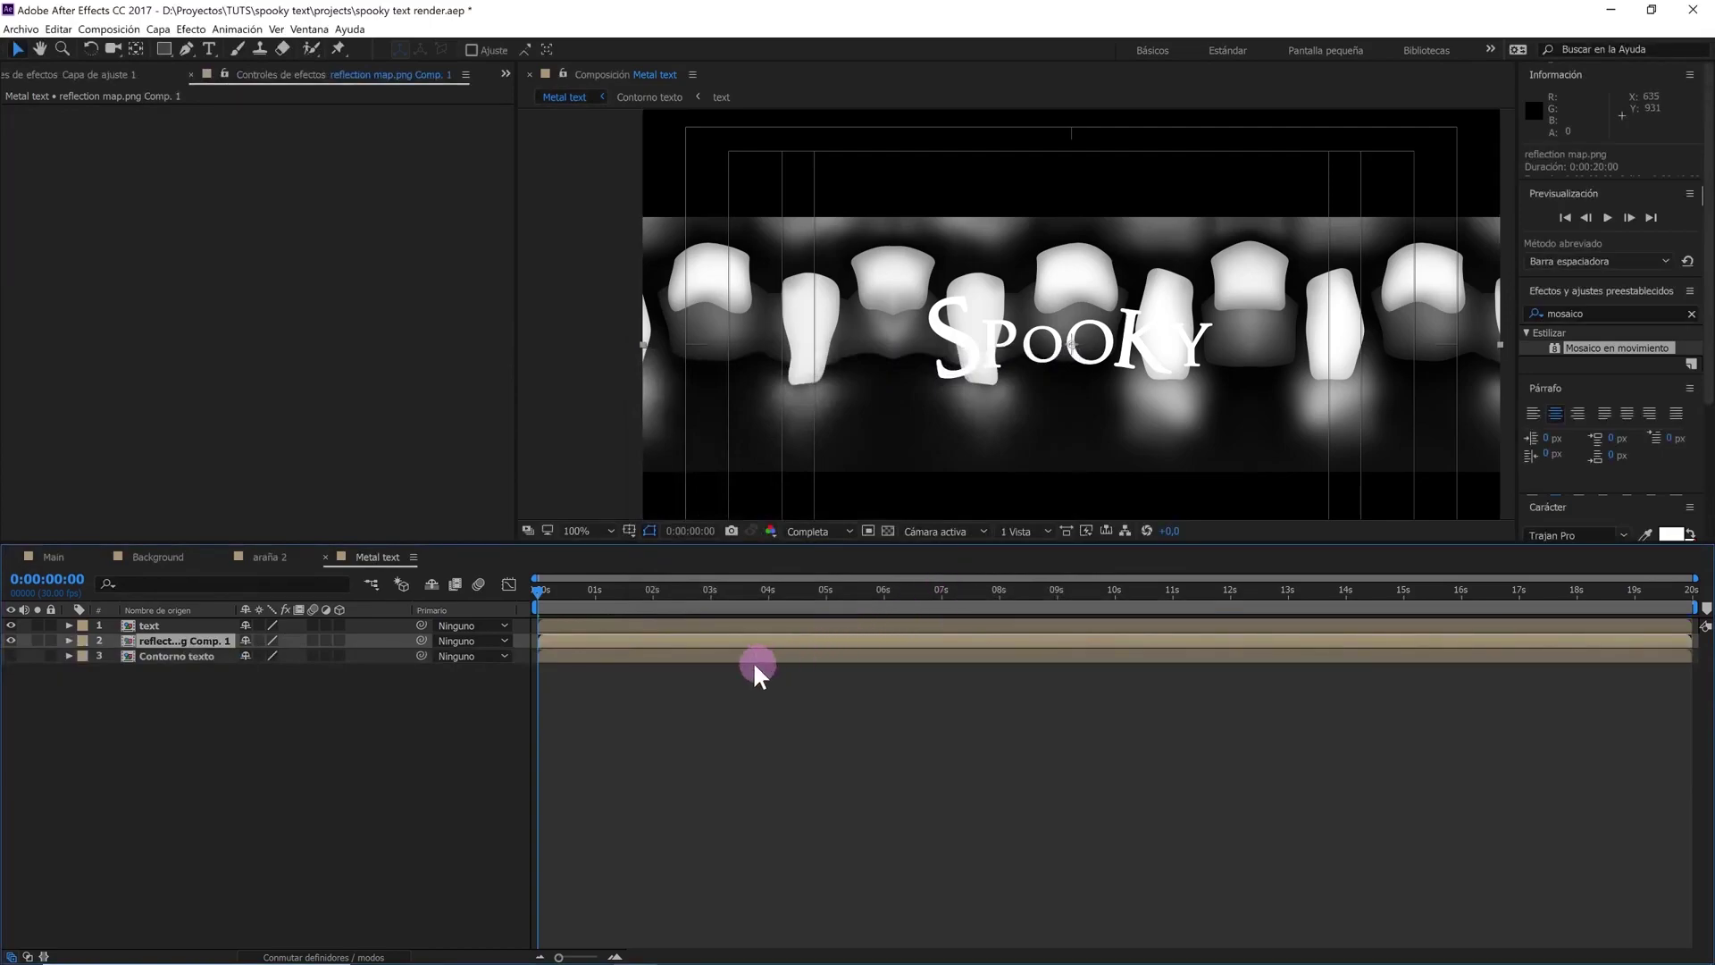
Set the reflection comp's Track Matte to Alpha Matte using the text layer
left_click(353, 956)
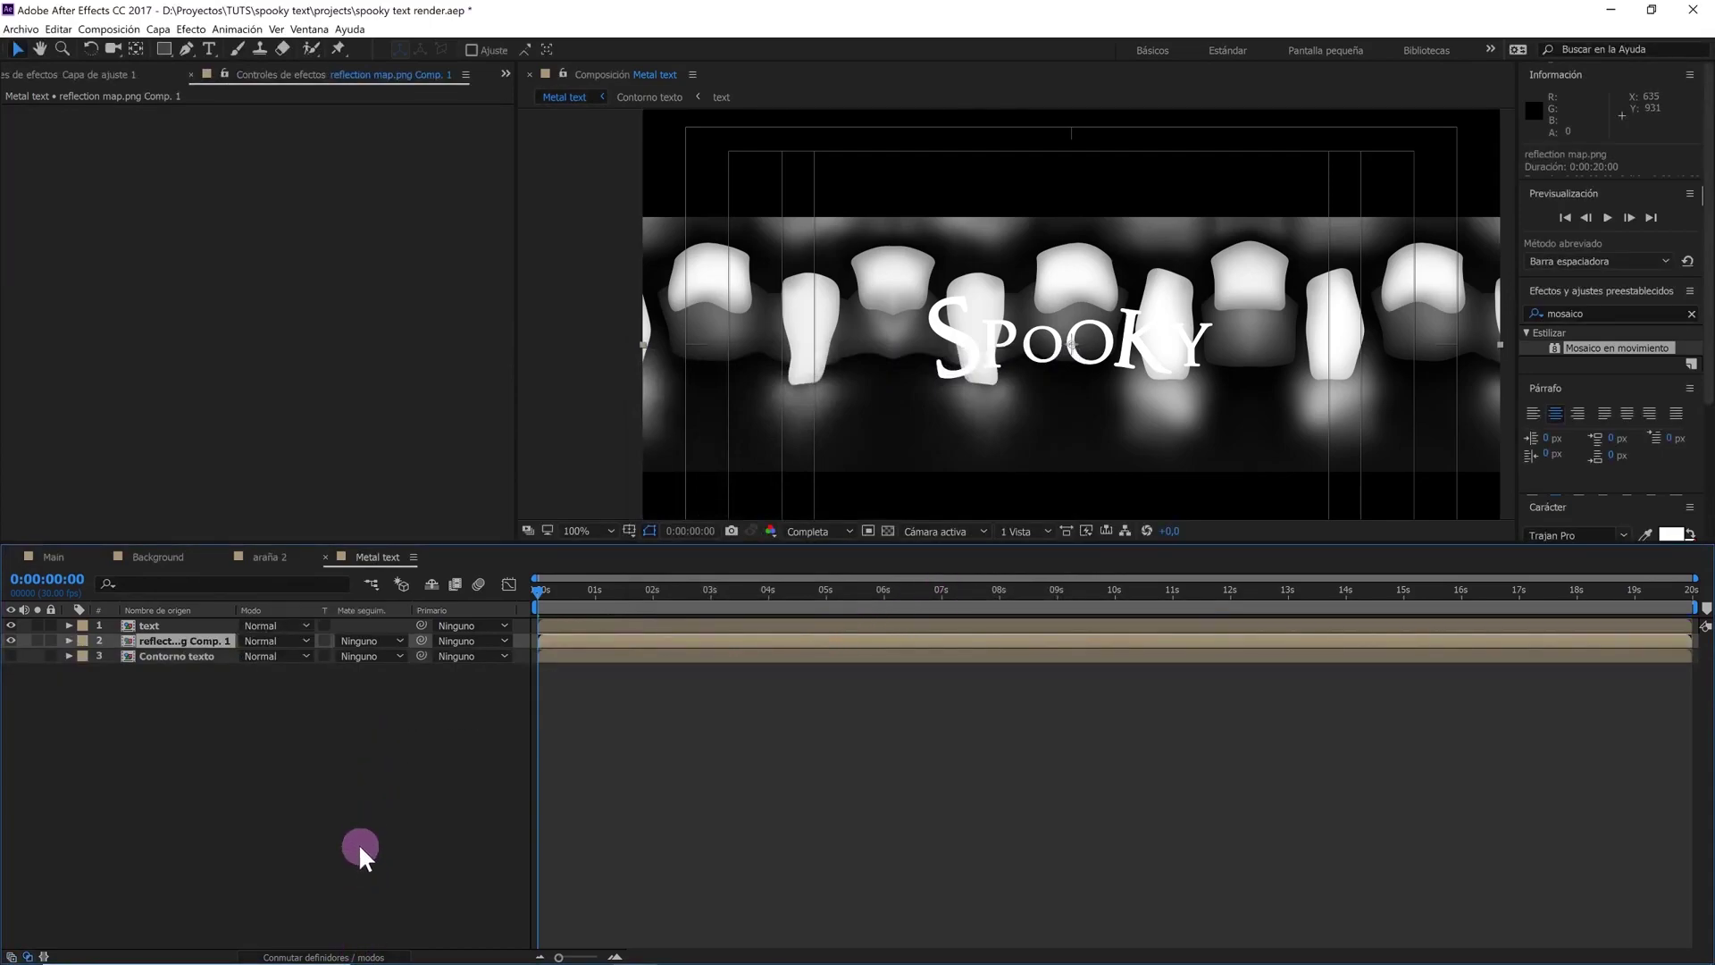
left_click(378, 639)
left_click(393, 677)
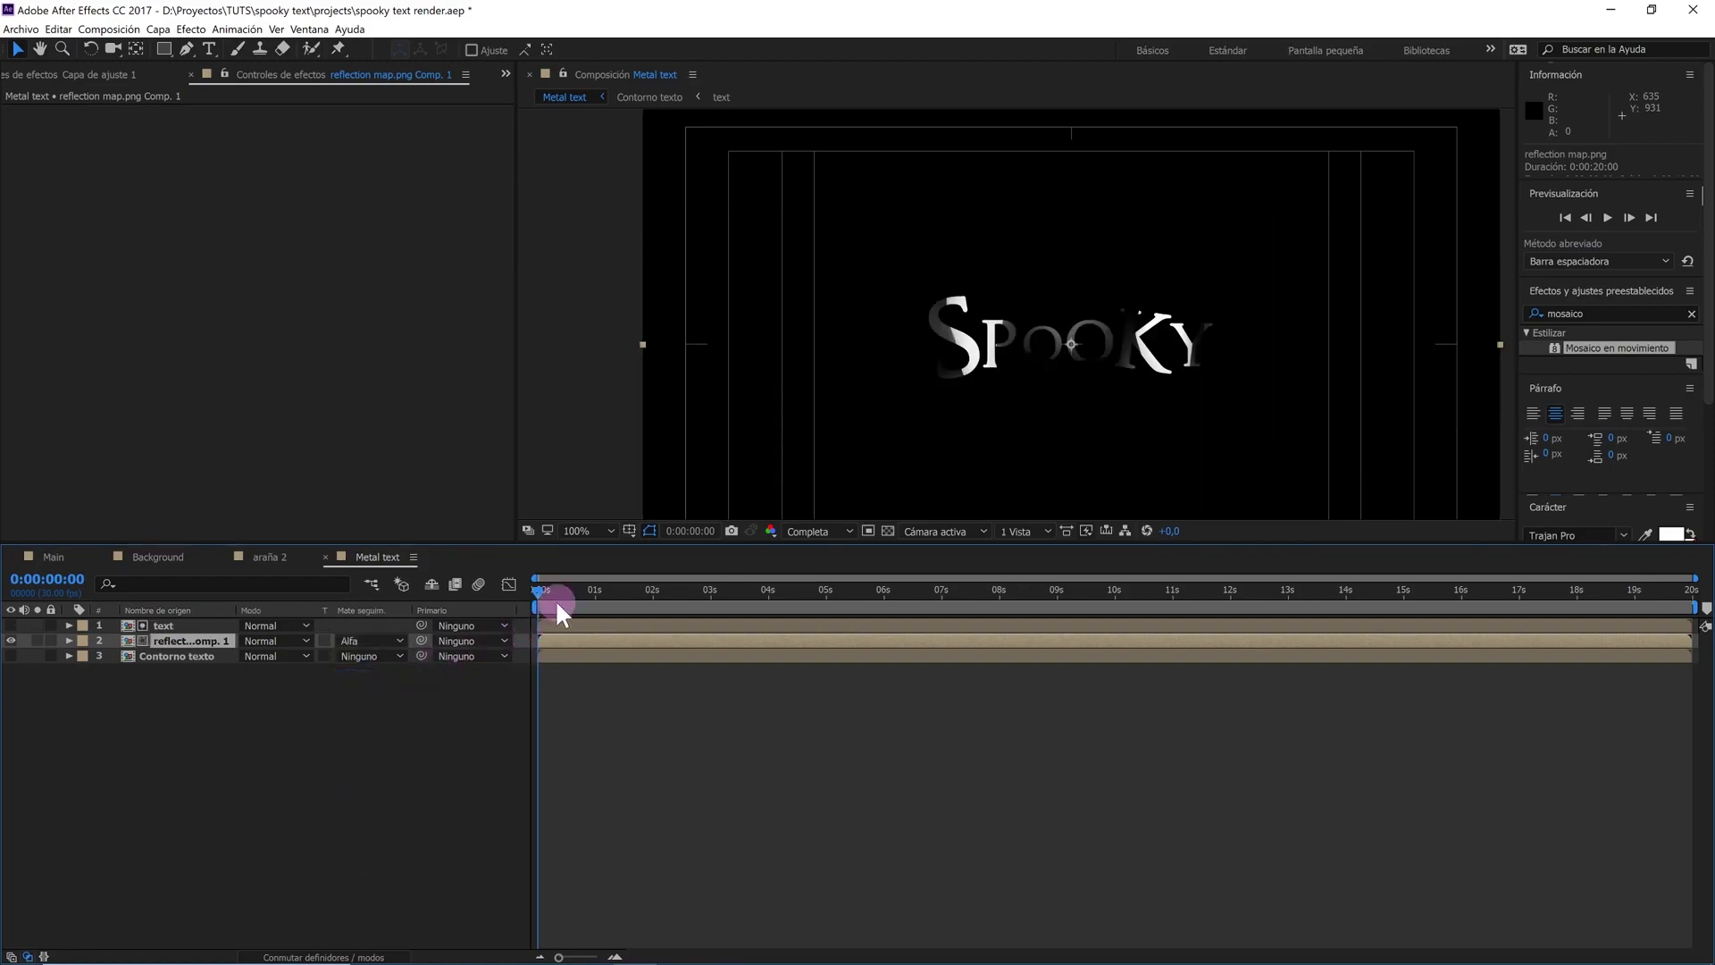
mouse_move(555, 598)
left_mouse_down()
mouse_move(775, 572)
mouse_move(523, 603)
left_mouse_up()
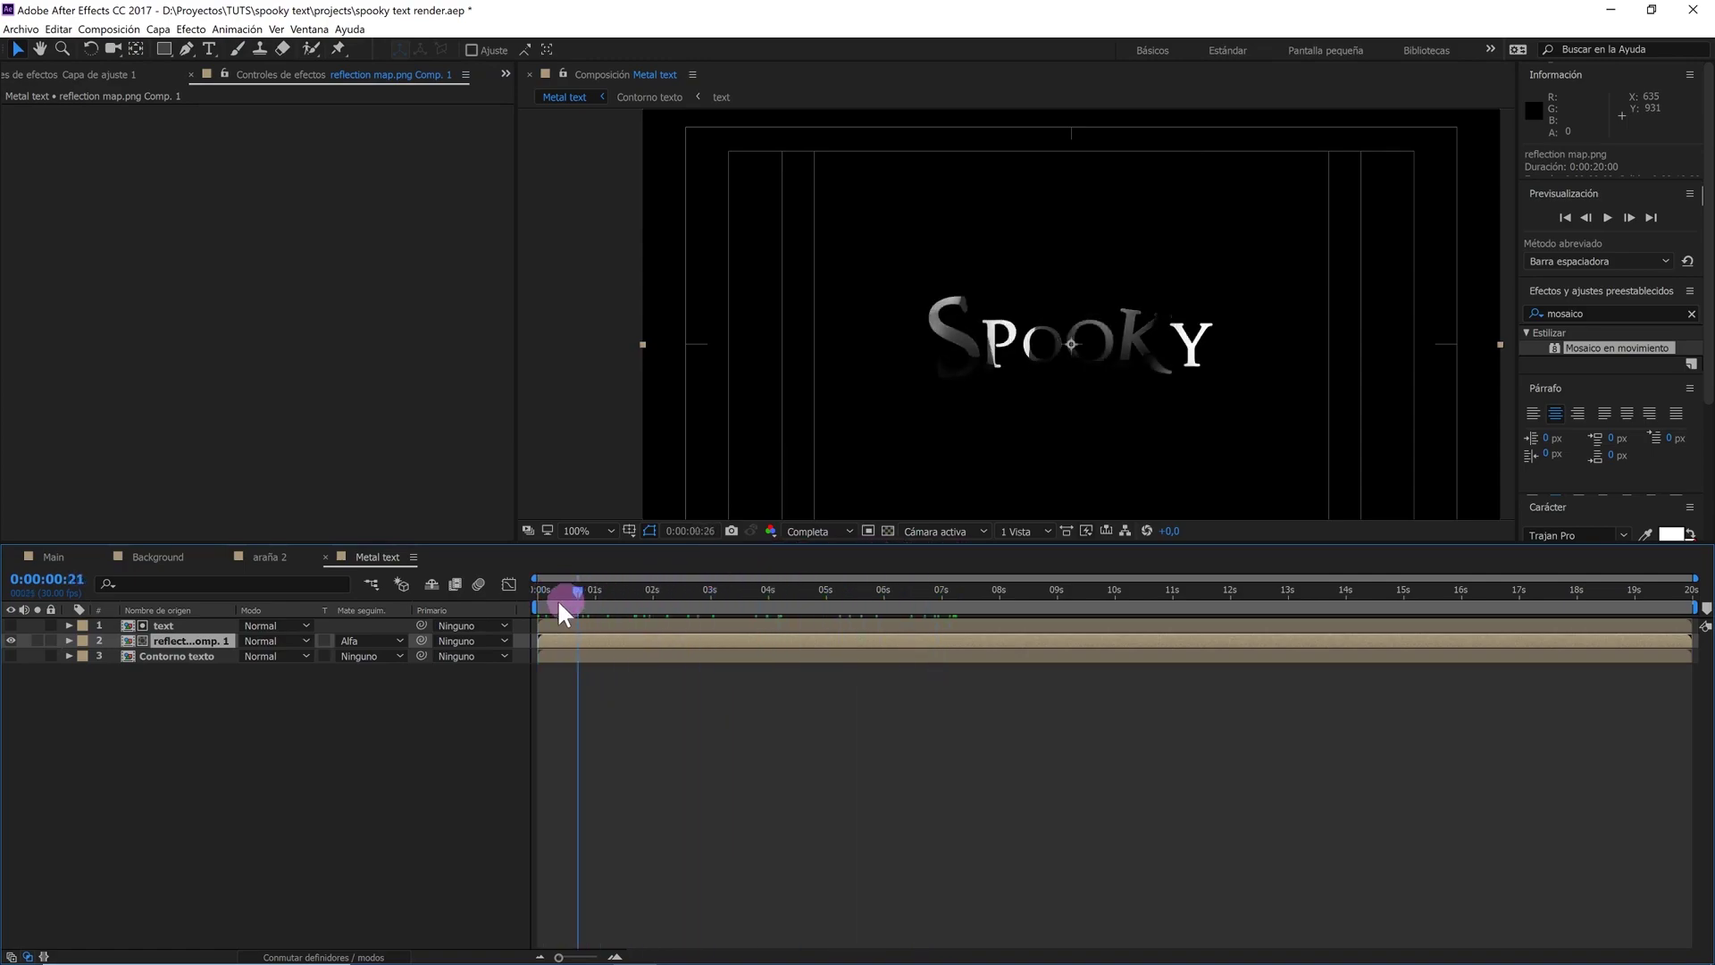
Apply CC Glass to the reflection comp with Contorno texto as its bump map
double_click(1579, 306)
type("cc g")
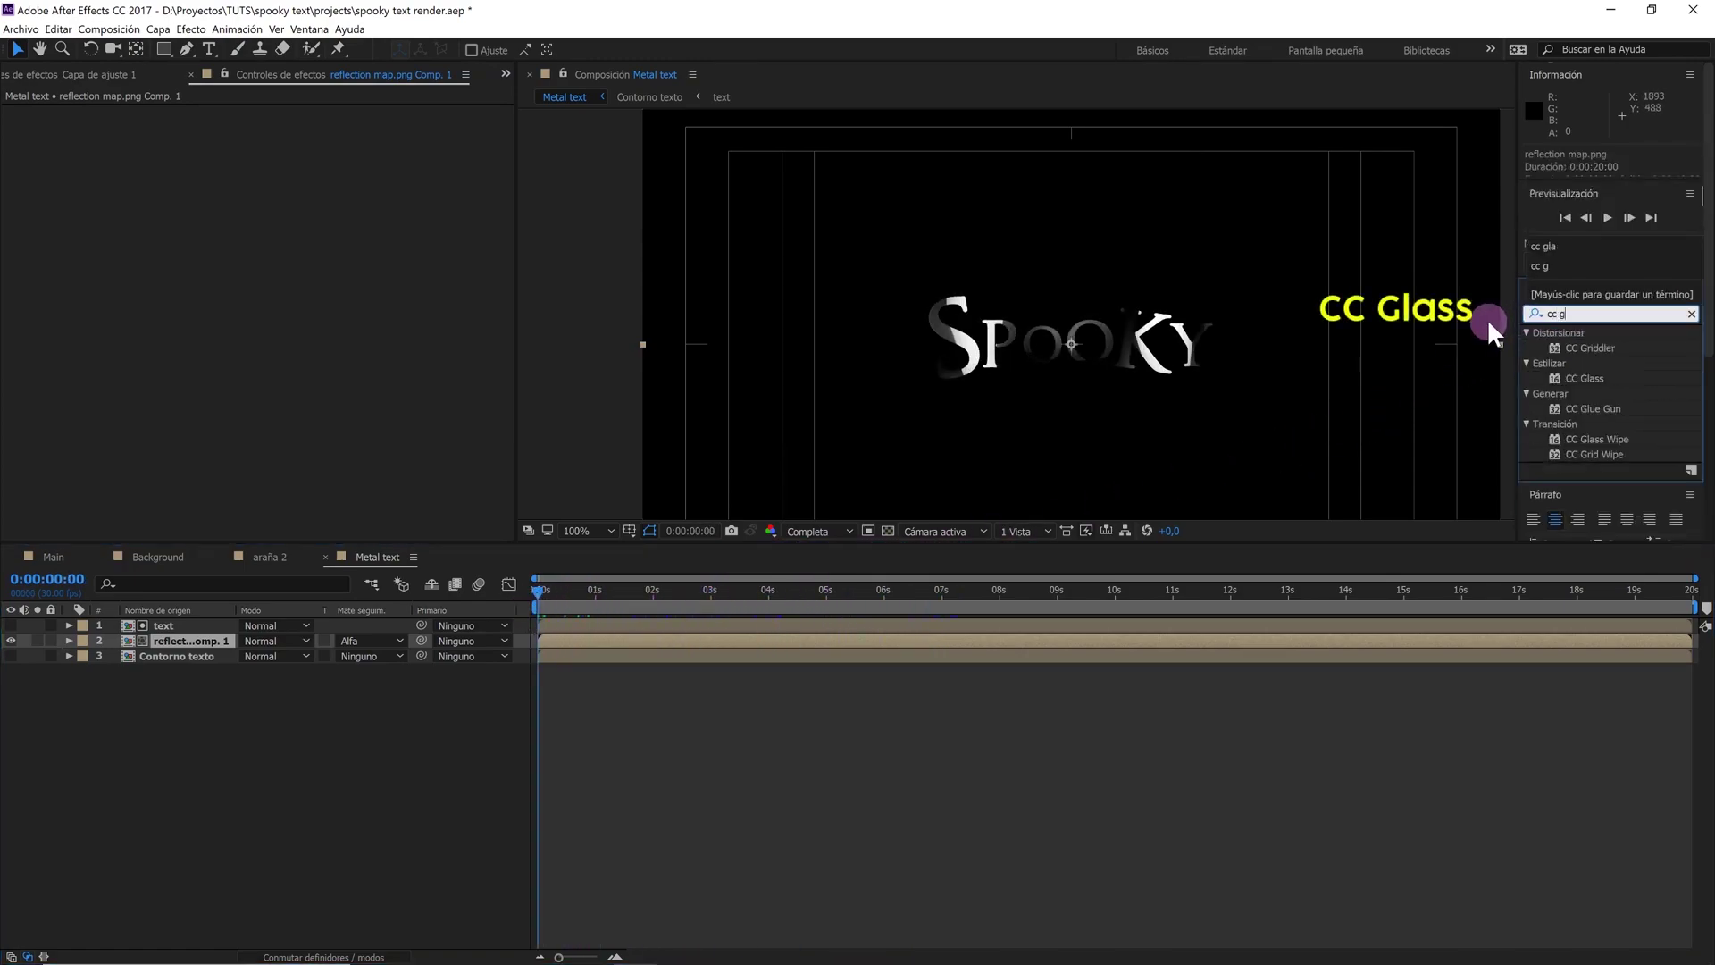
type("la")
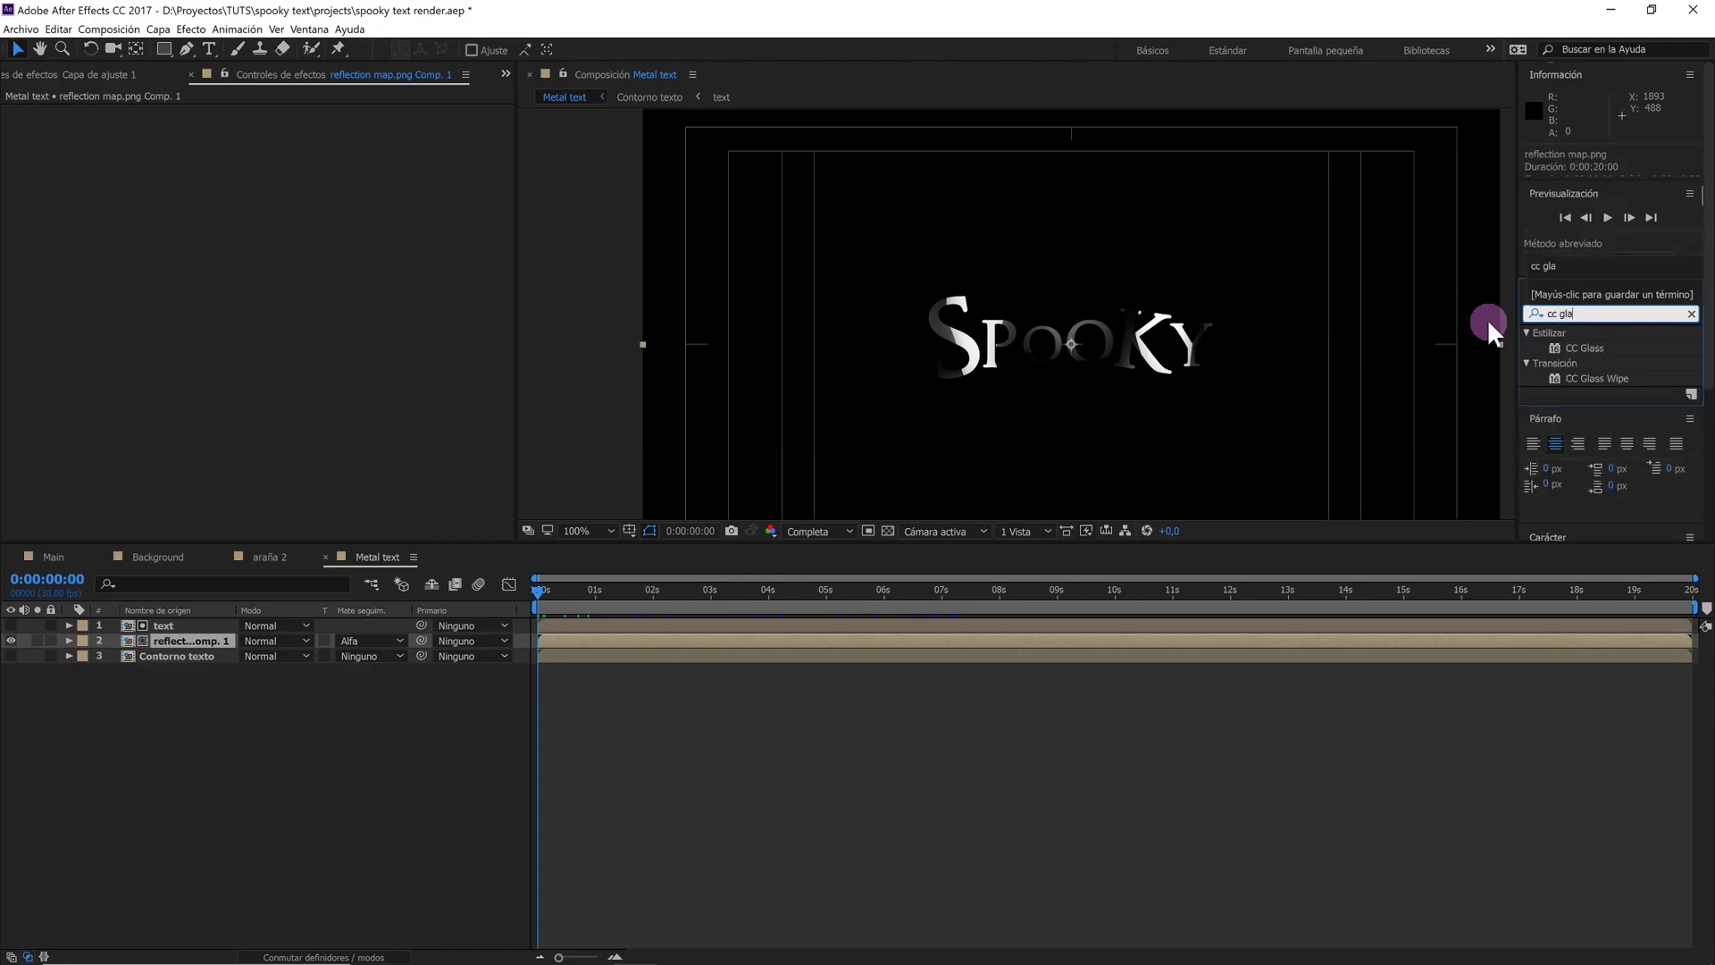
mouse_move(1581, 348)
left_mouse_down()
mouse_move(206, 608)
mouse_move(161, 639)
left_mouse_up()
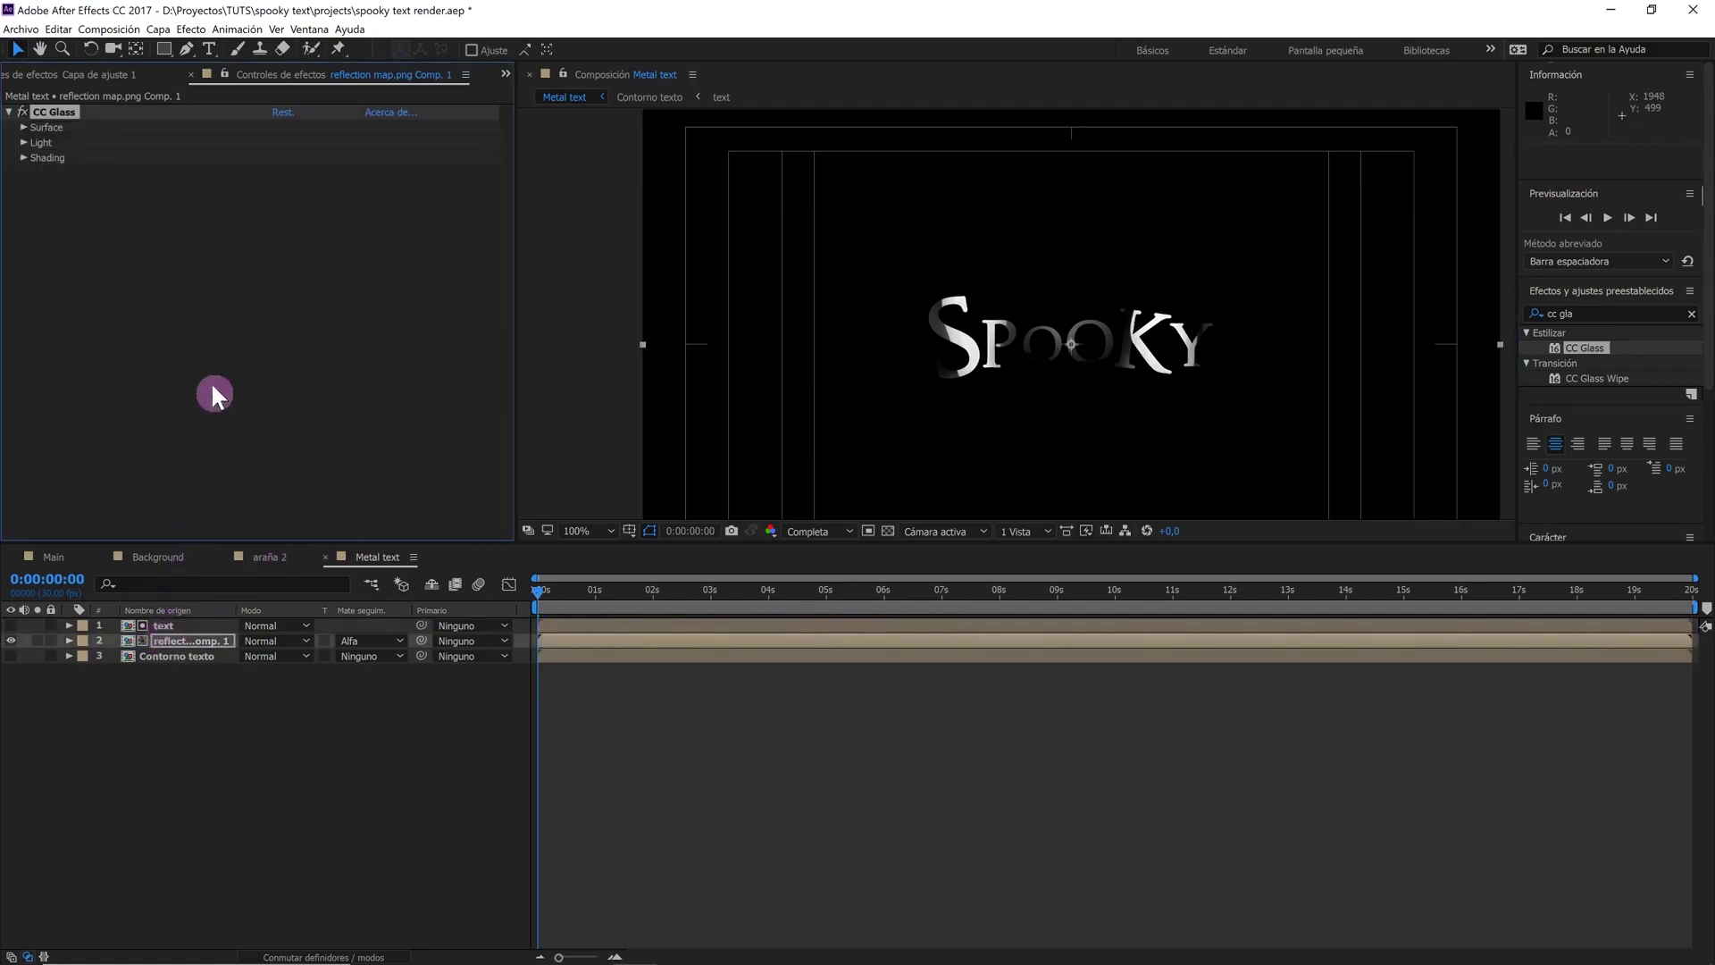
left_click(24, 127)
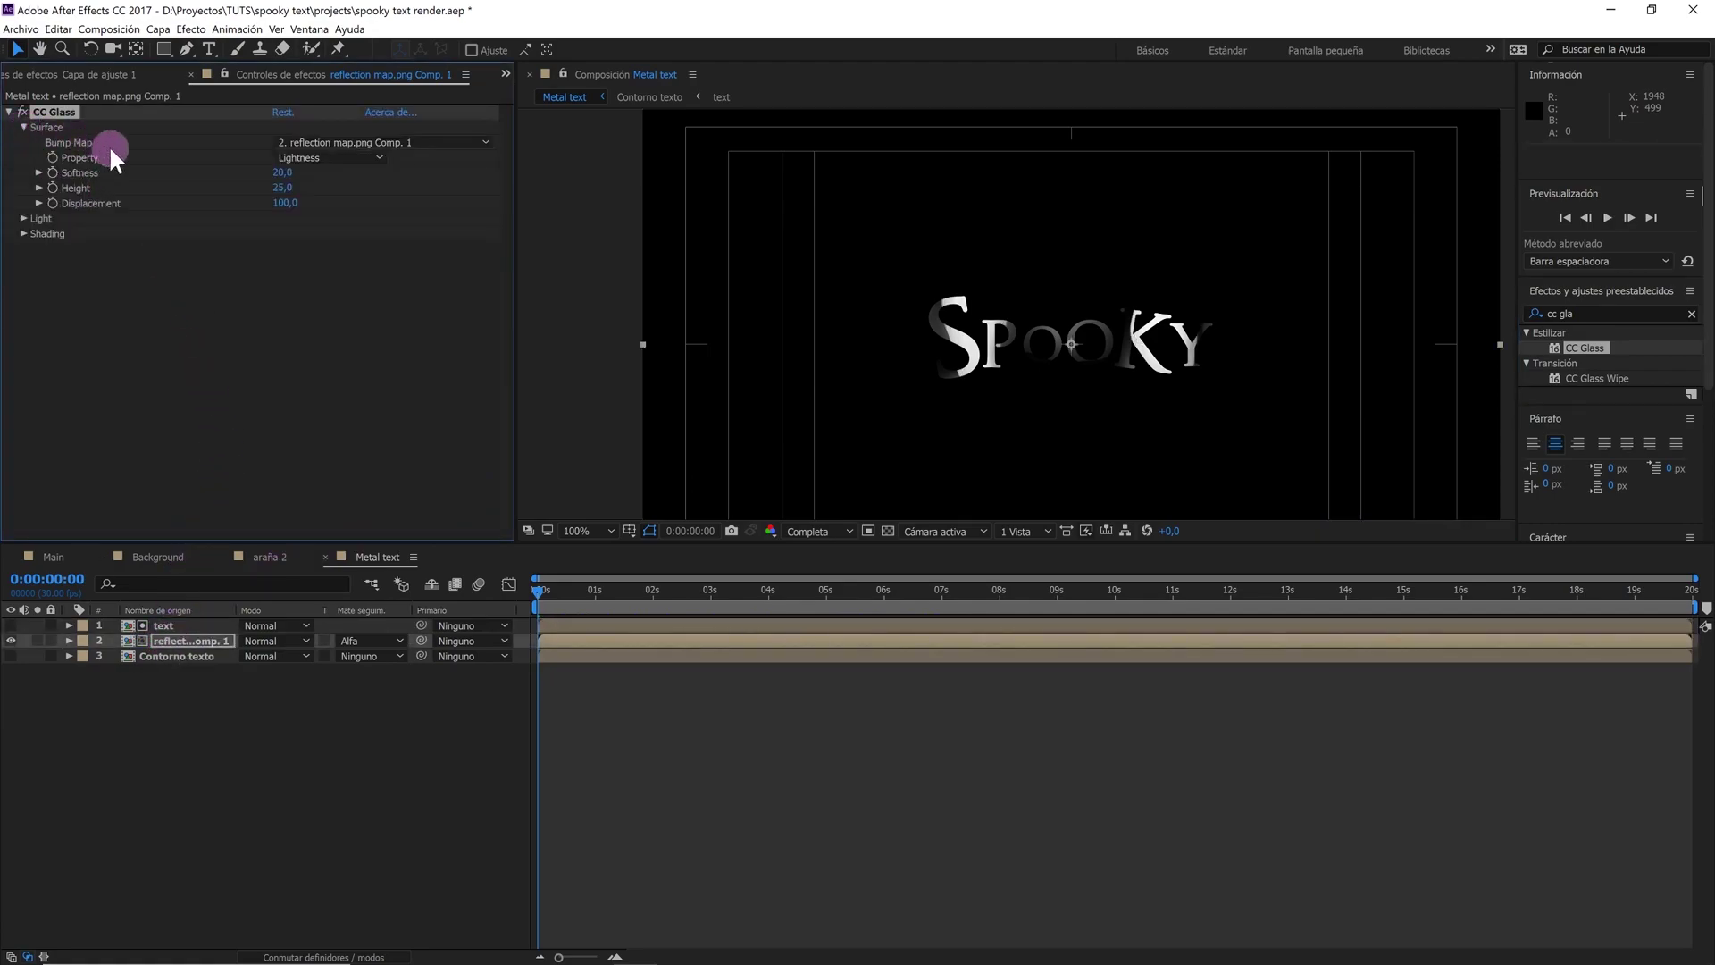
left_click(360, 142)
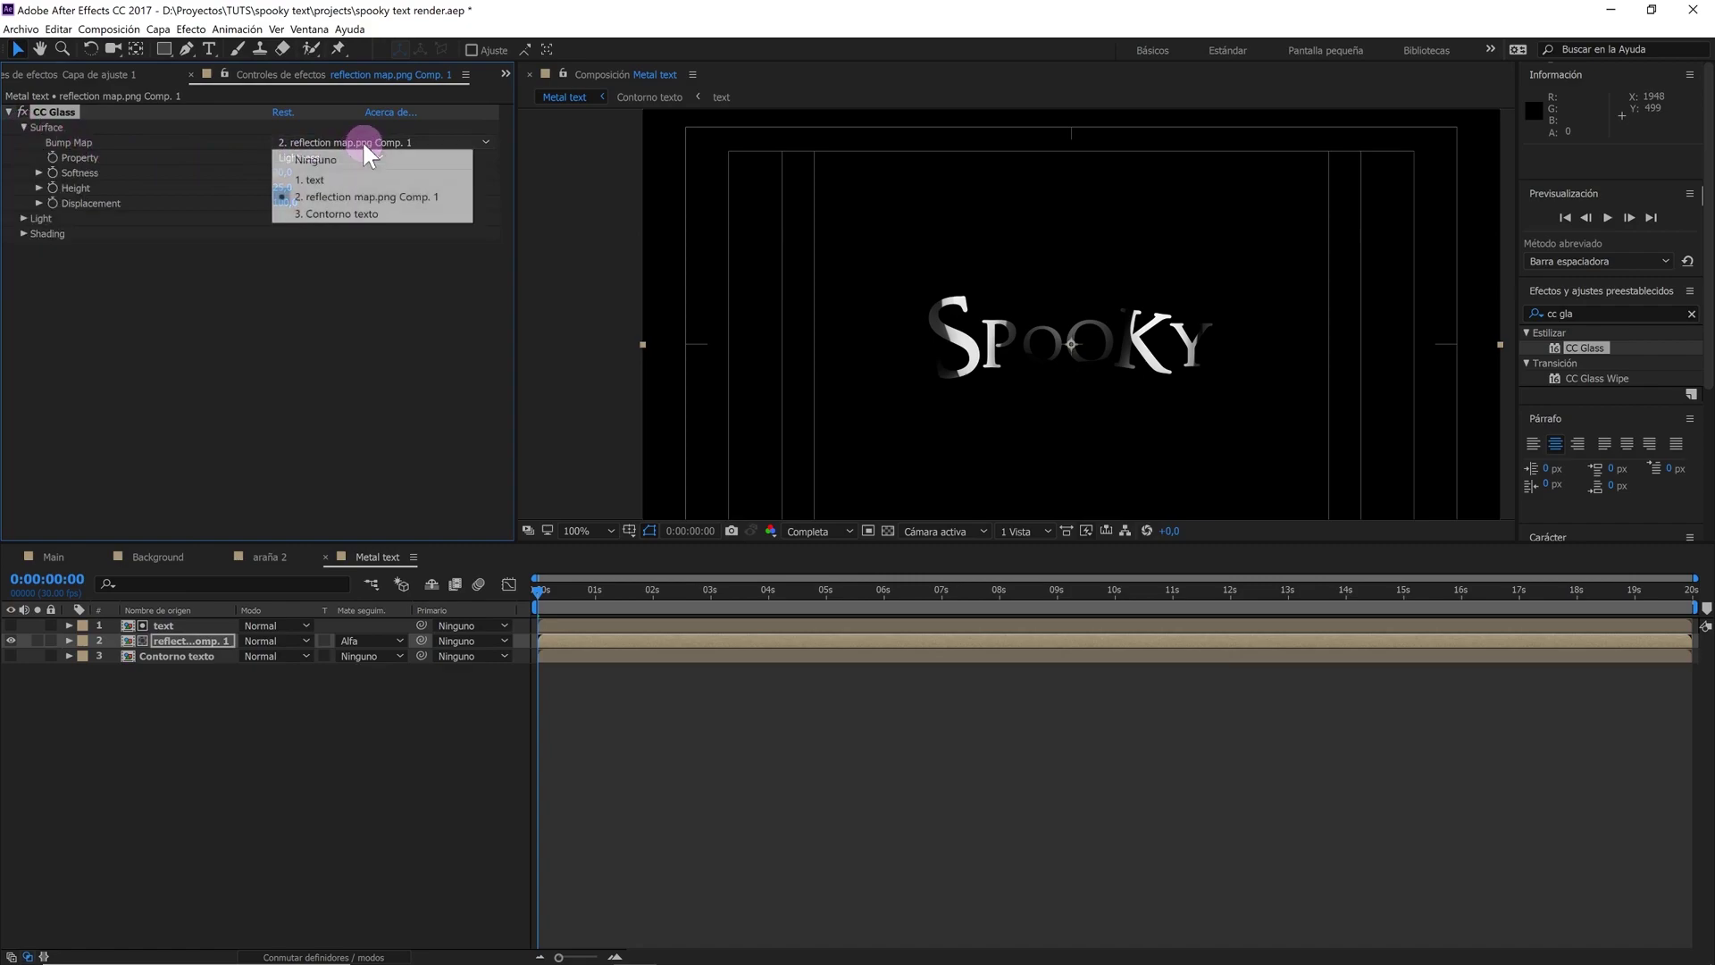
left_click(349, 215)
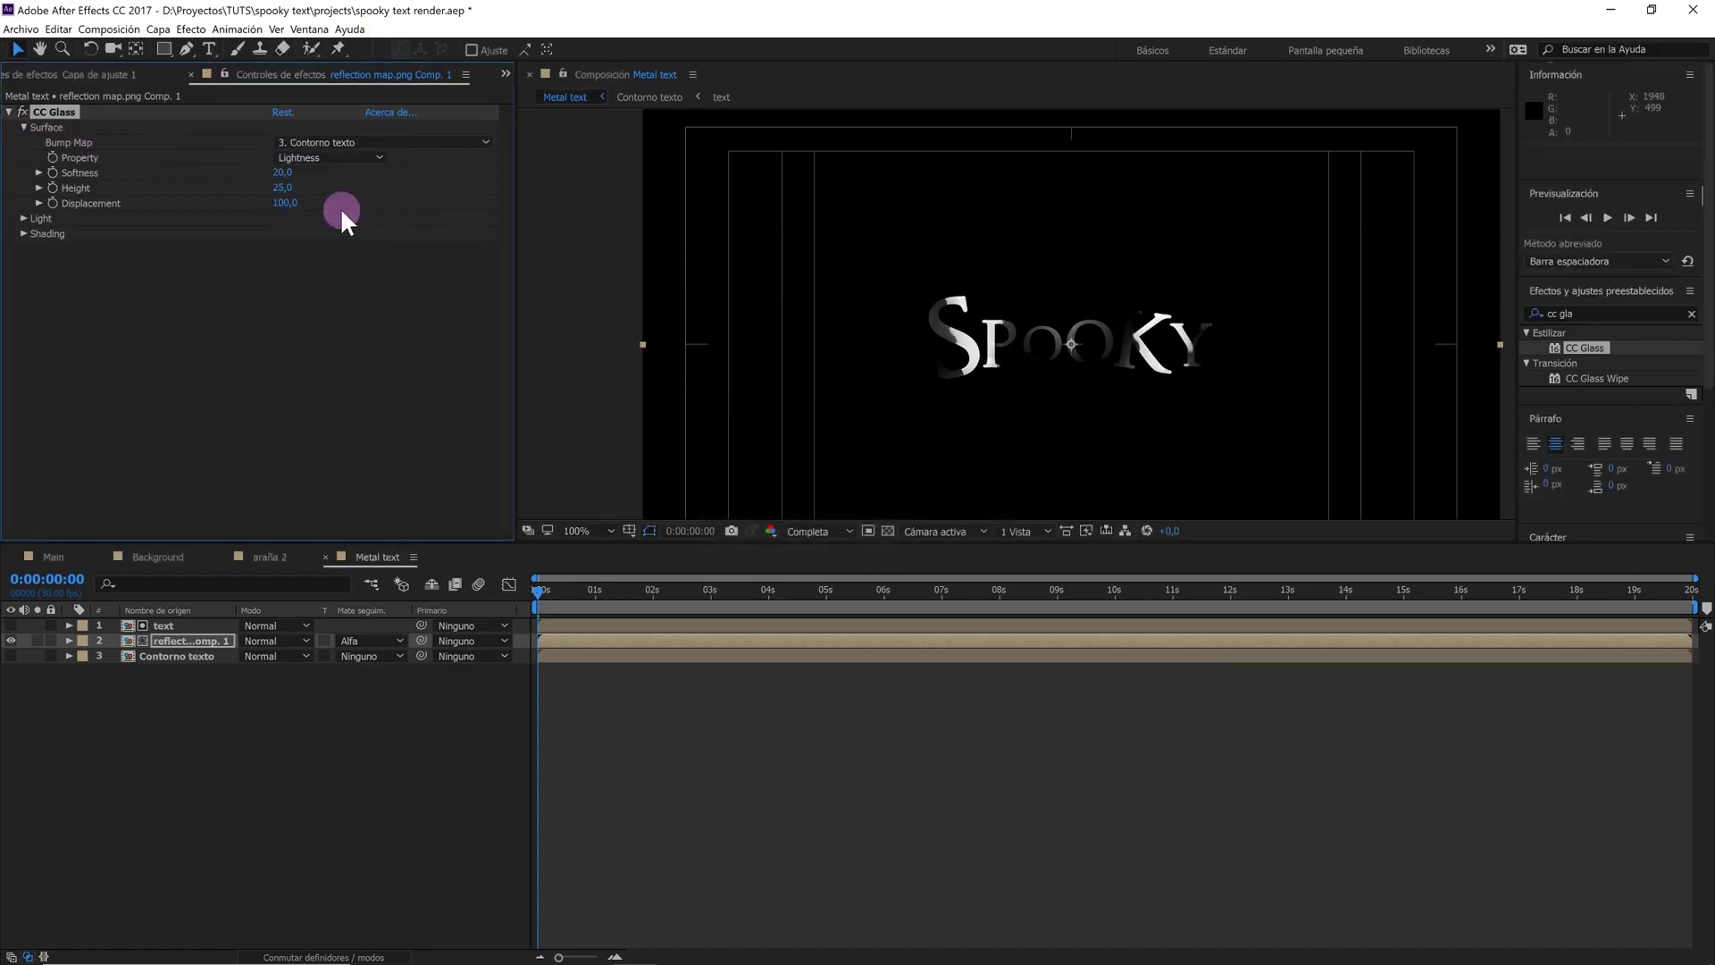
Set CC Glass Softness to 30, Height to -30 and Displacement to -500
left_click(284, 173)
type("30")
key("Return")
left_click(283, 186)
type("-3")
left_click(304, 250)
left_click(283, 204)
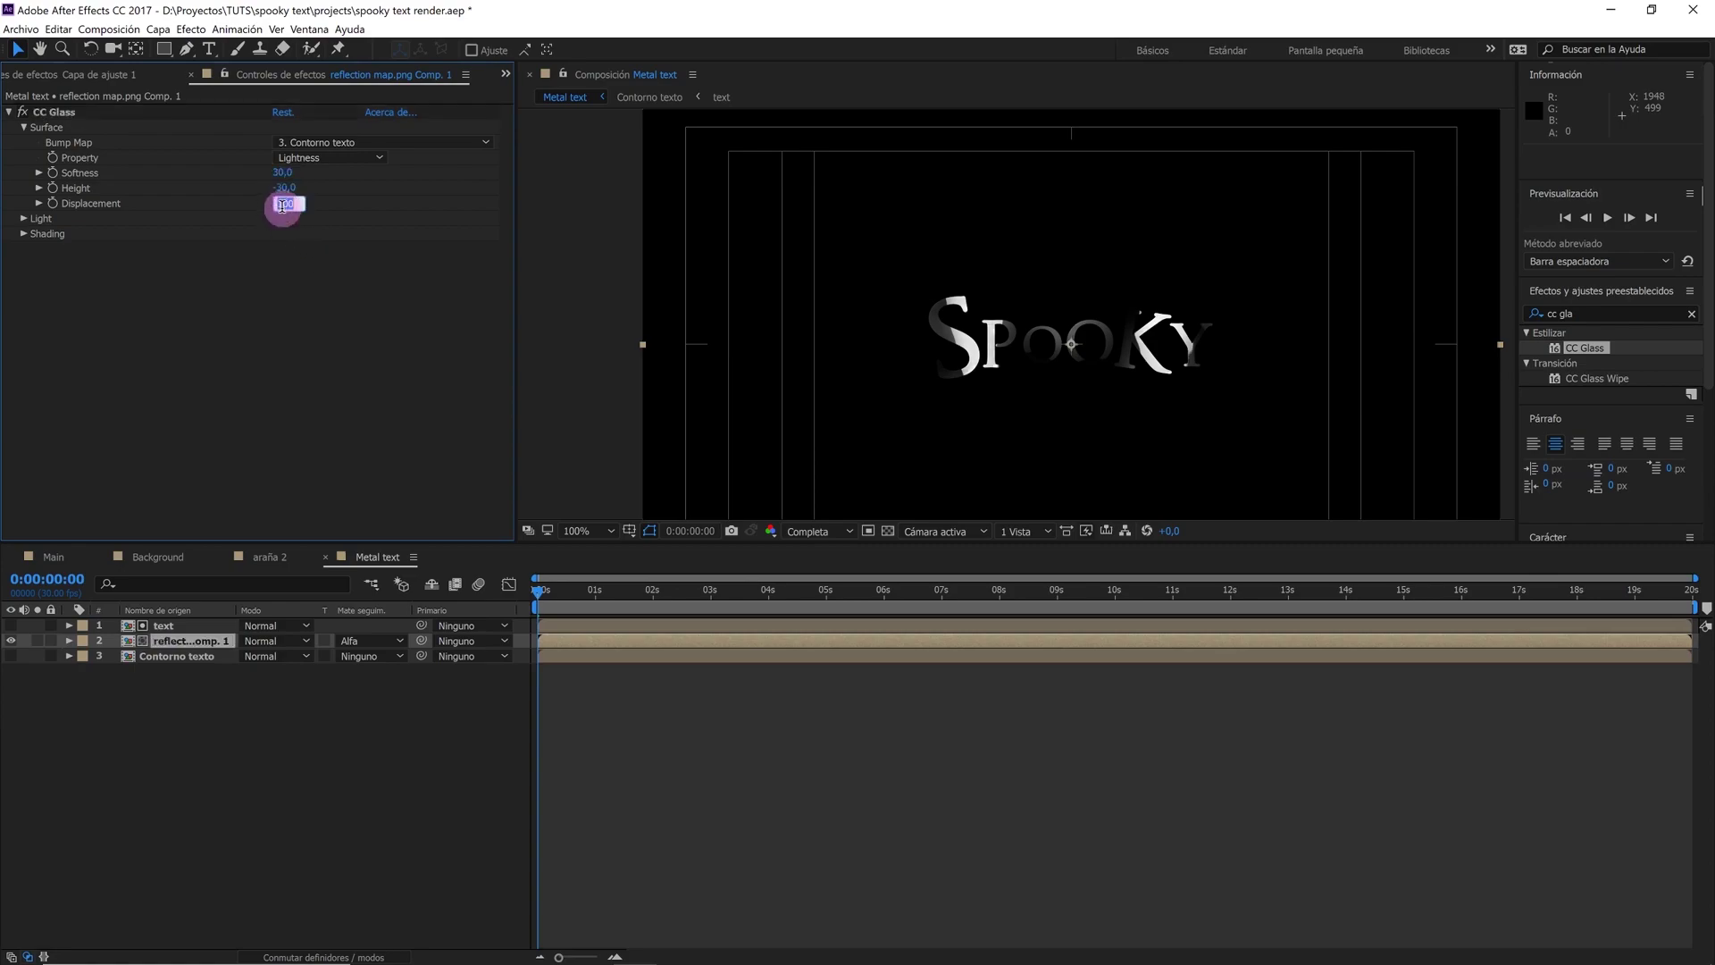
type("-50")
type("0")
key("Return")
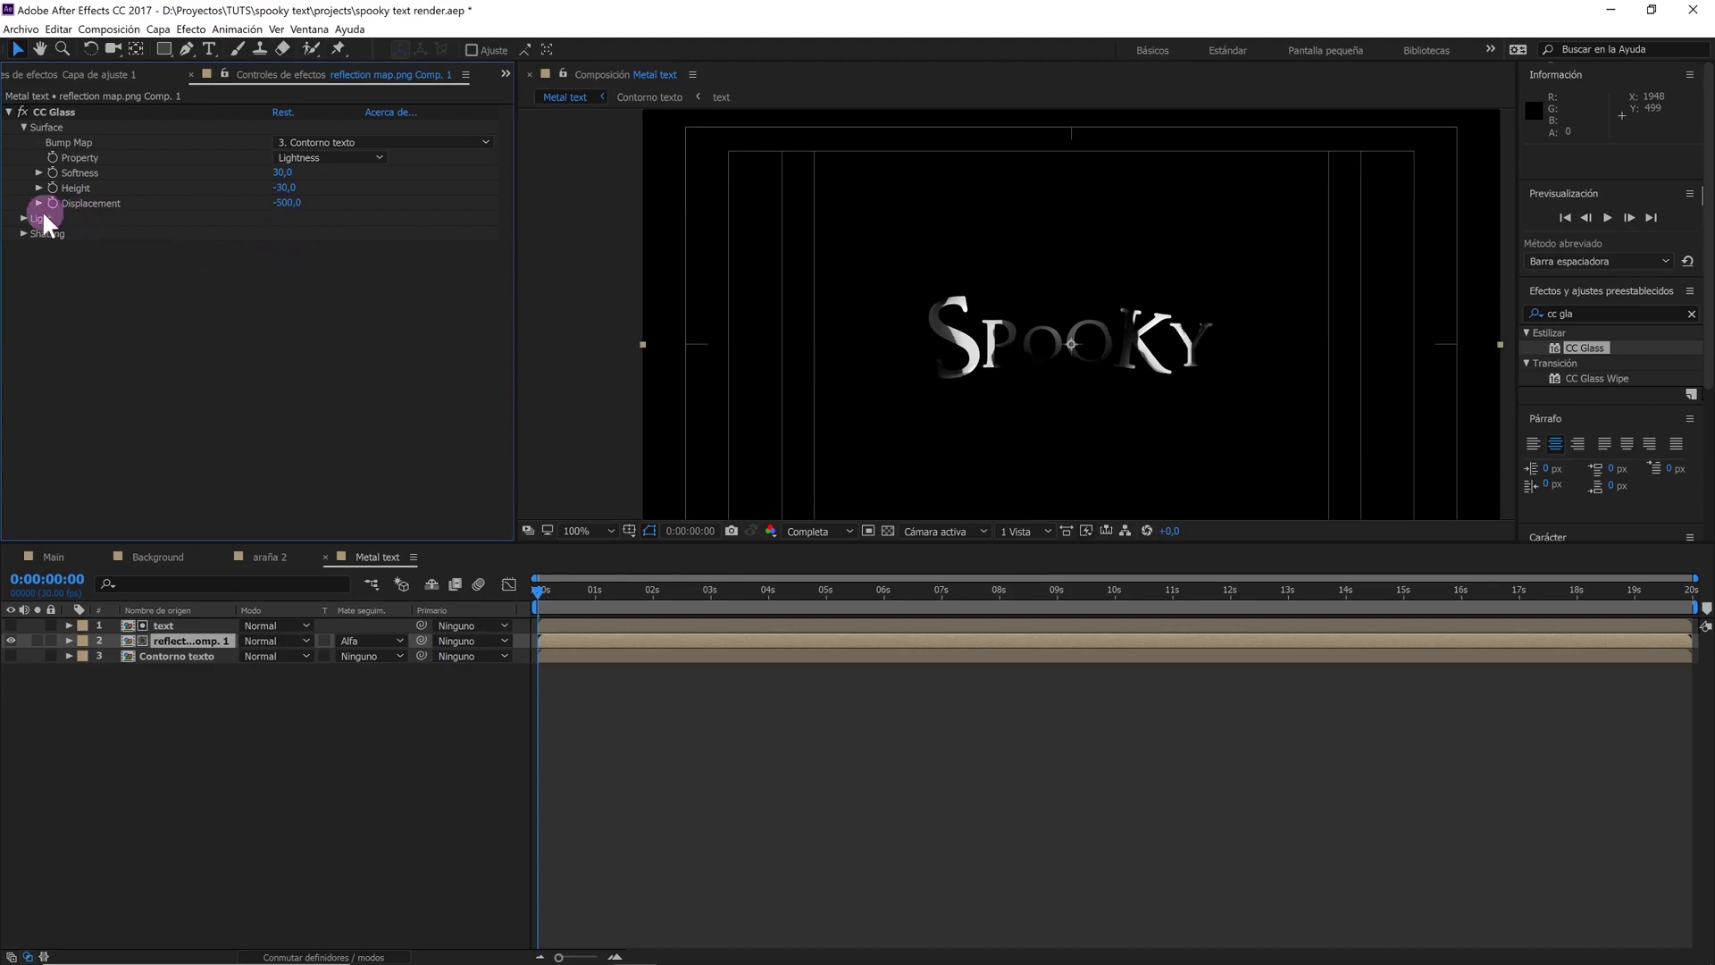
Switch the CC Glass light type to Point Light
left_click(24, 218)
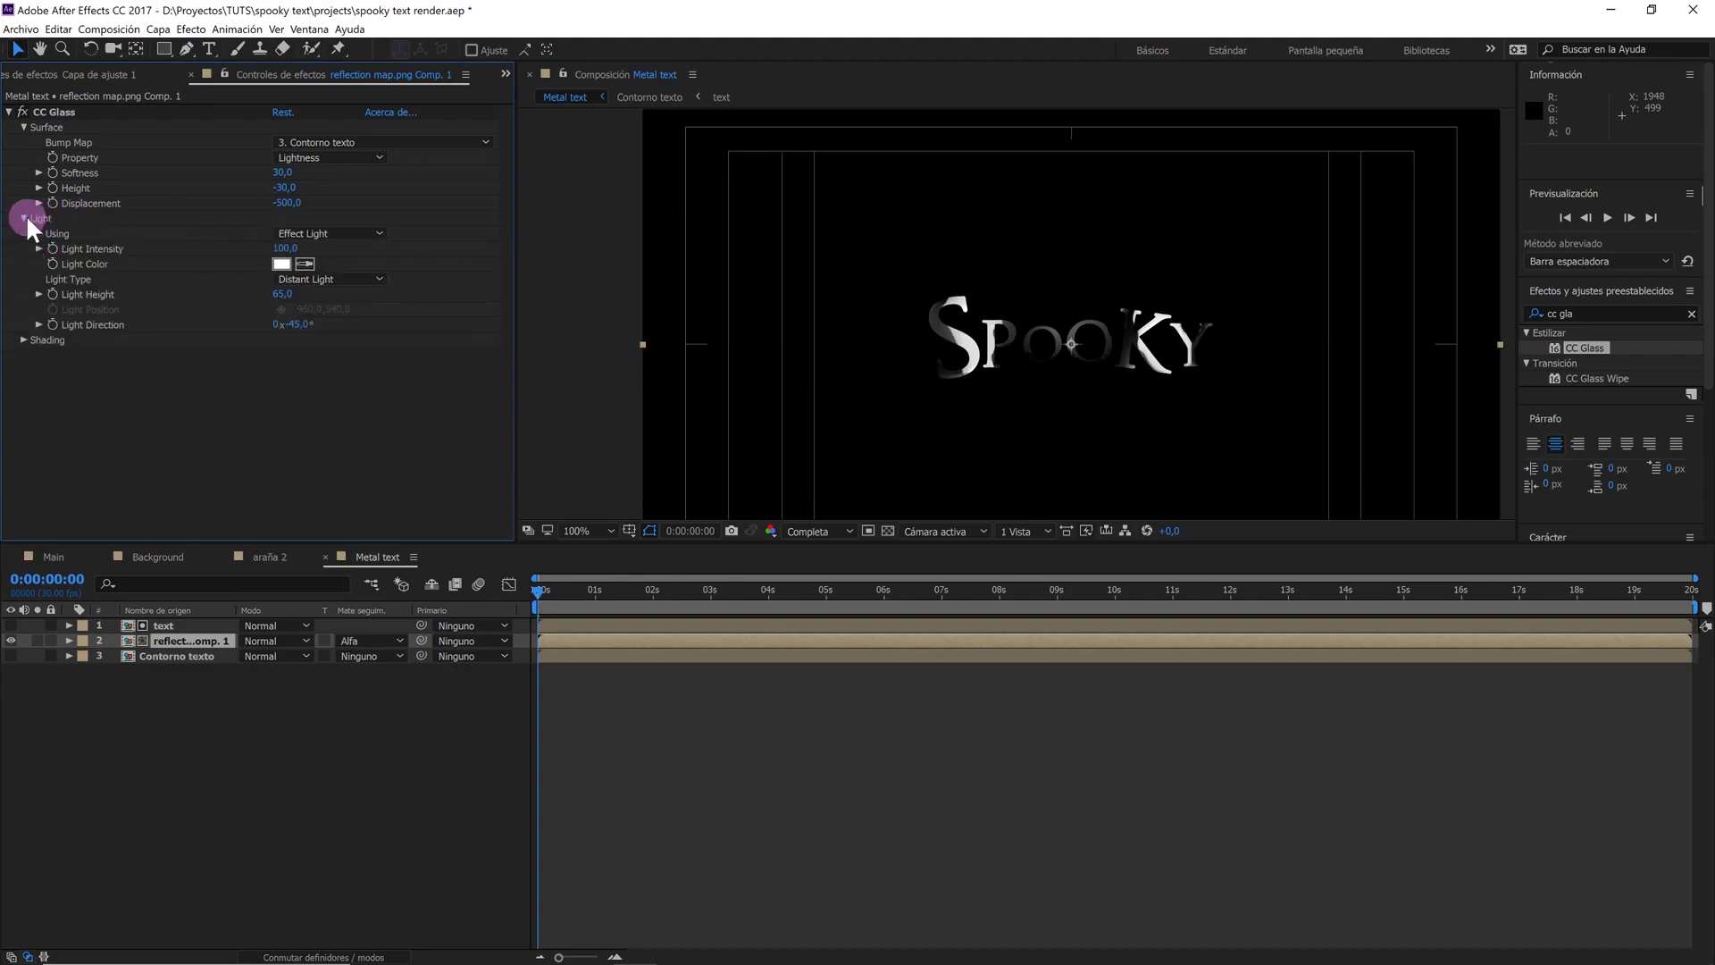
left_click(297, 277)
left_click(313, 314)
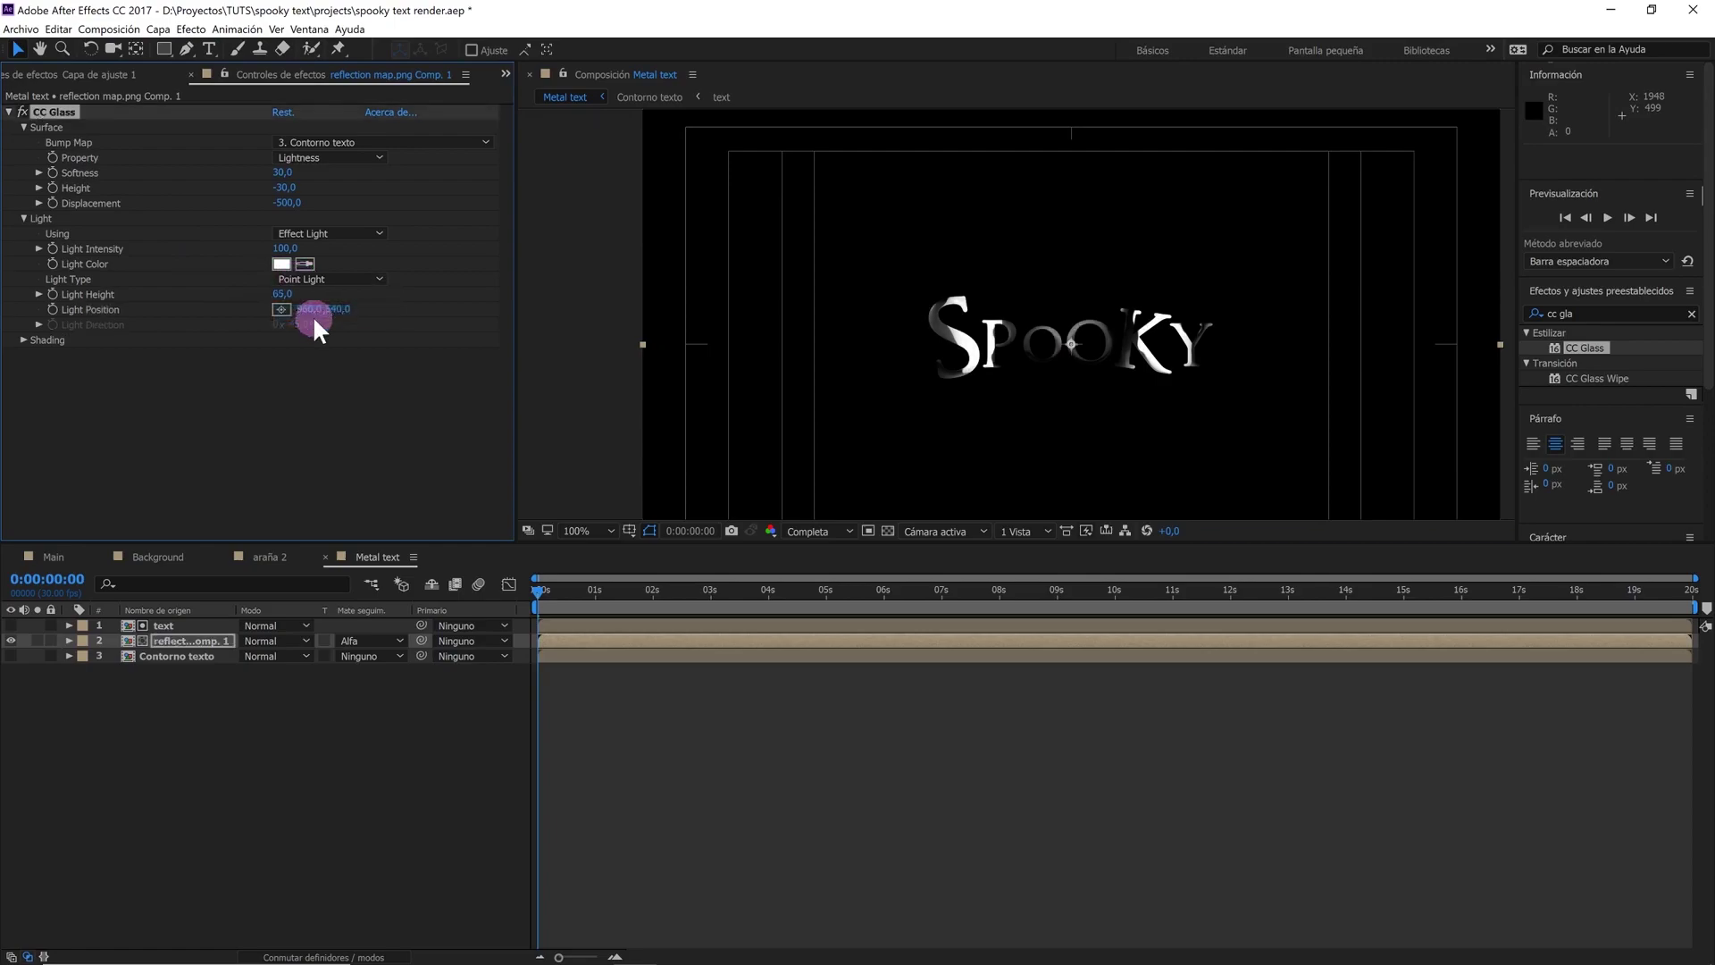
left_click(9, 112)
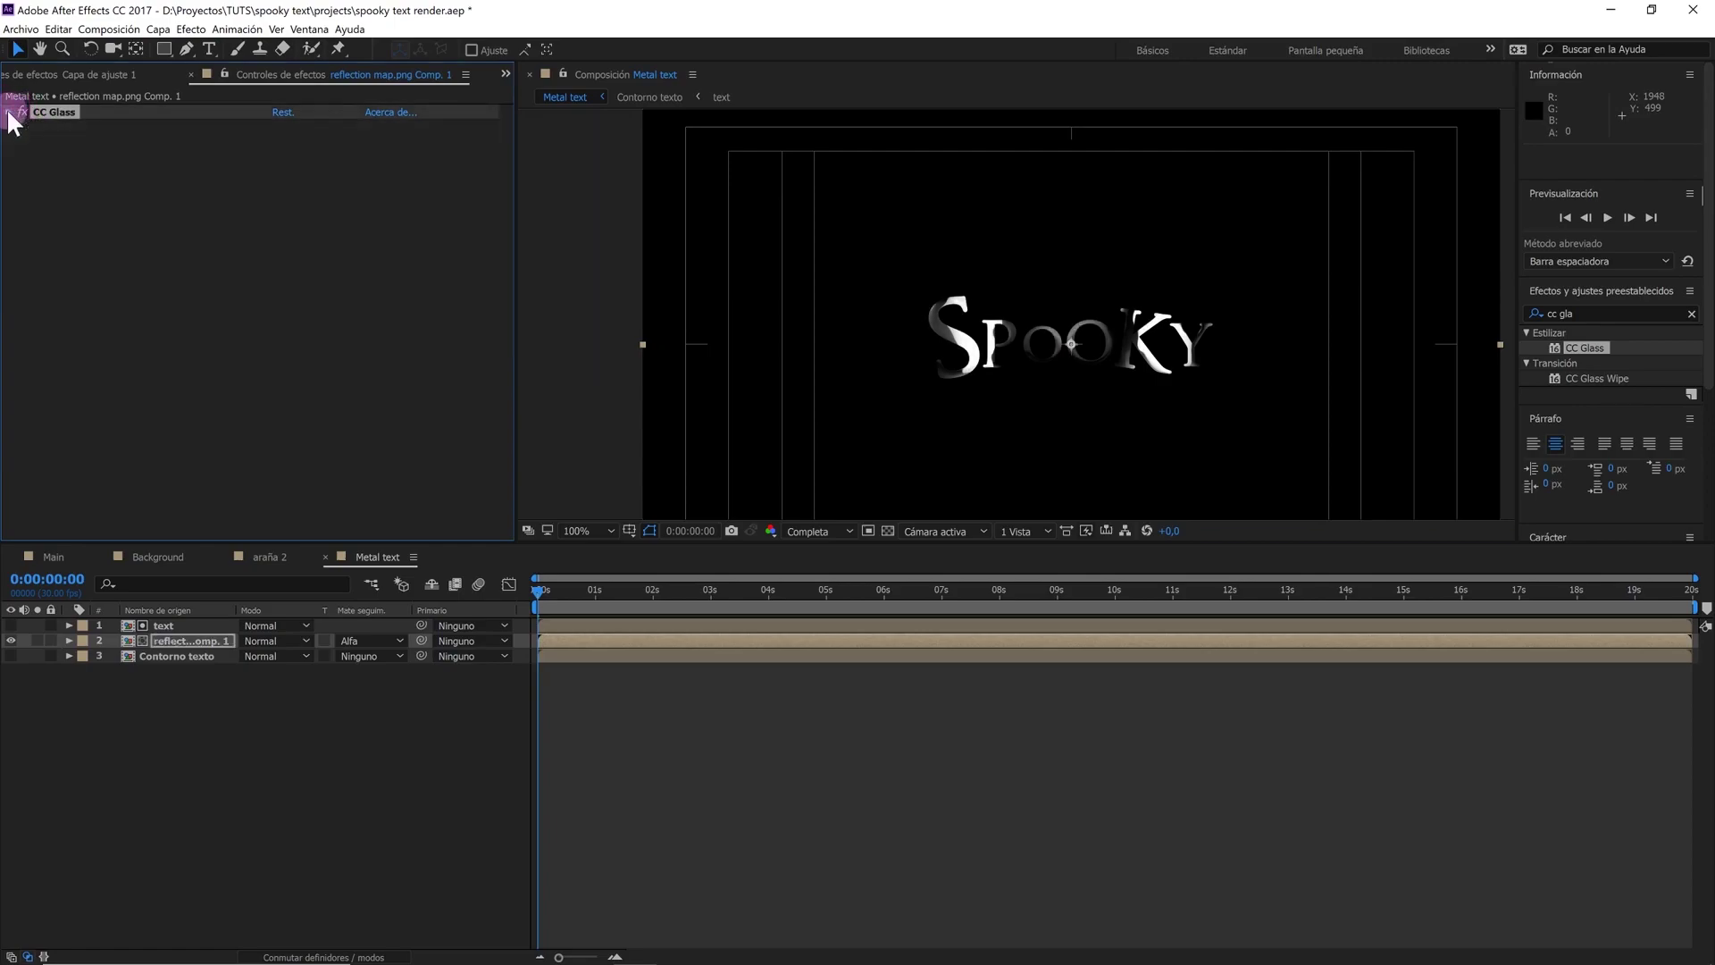
Search 'cc blo' and apply CC Blobbylize to the reflection comp layer
triple_click(1569, 313)
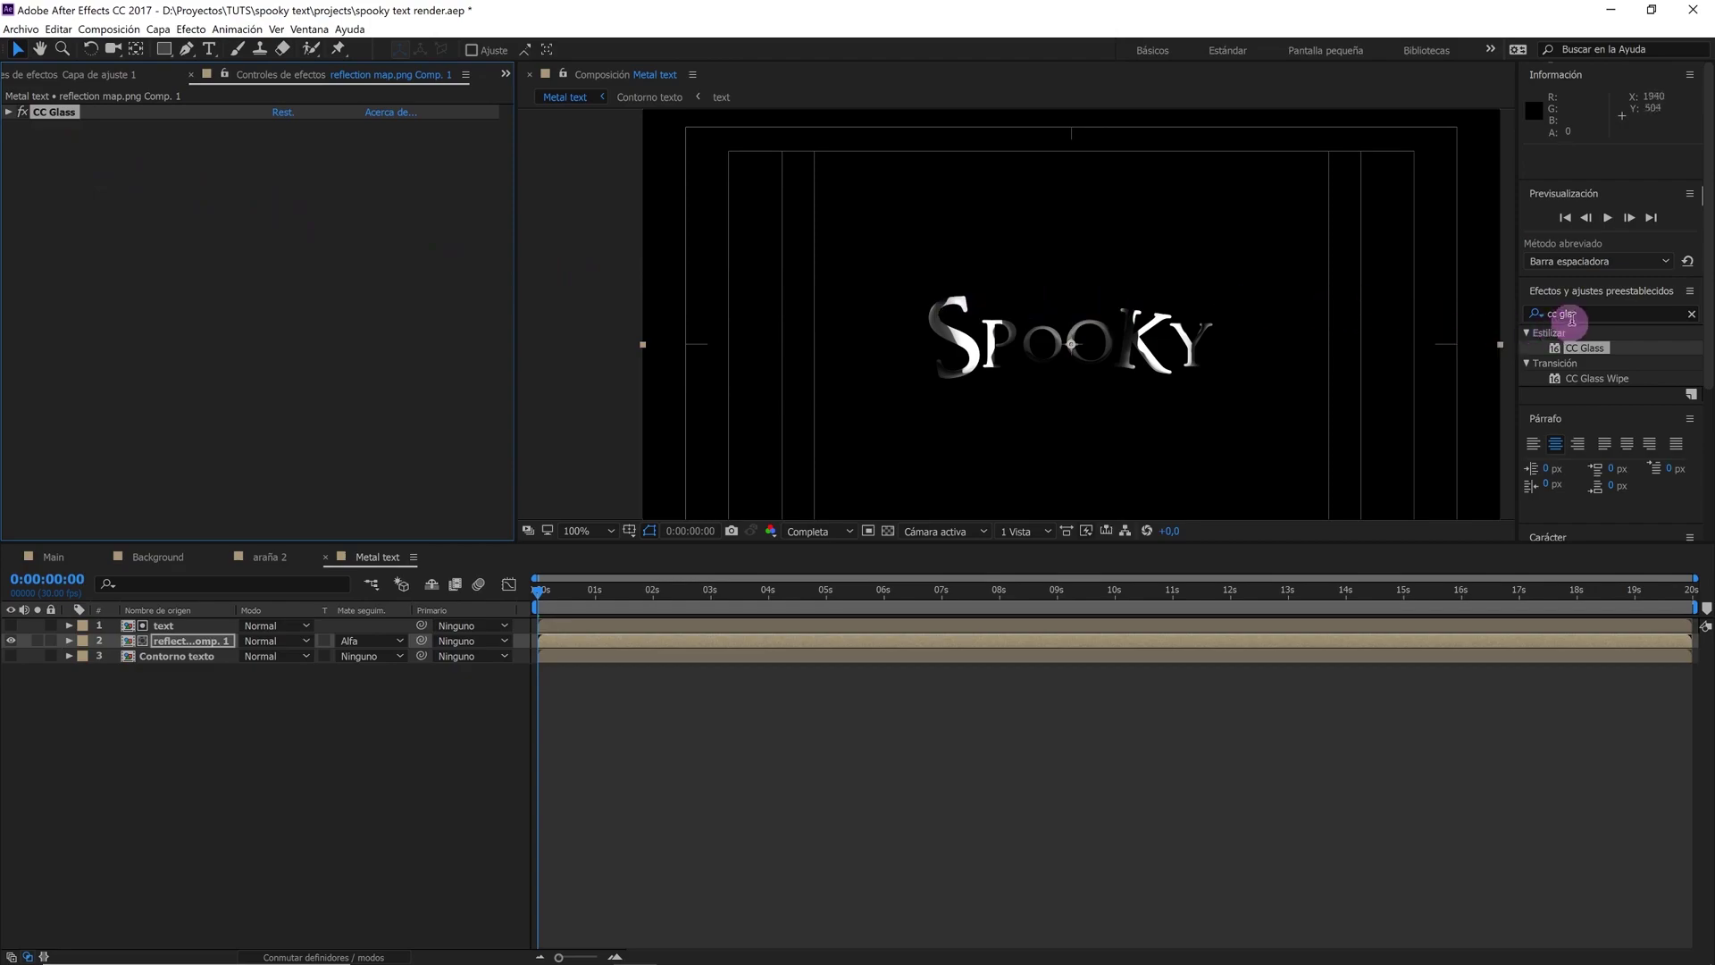
type("cc")
left_click(1529, 315)
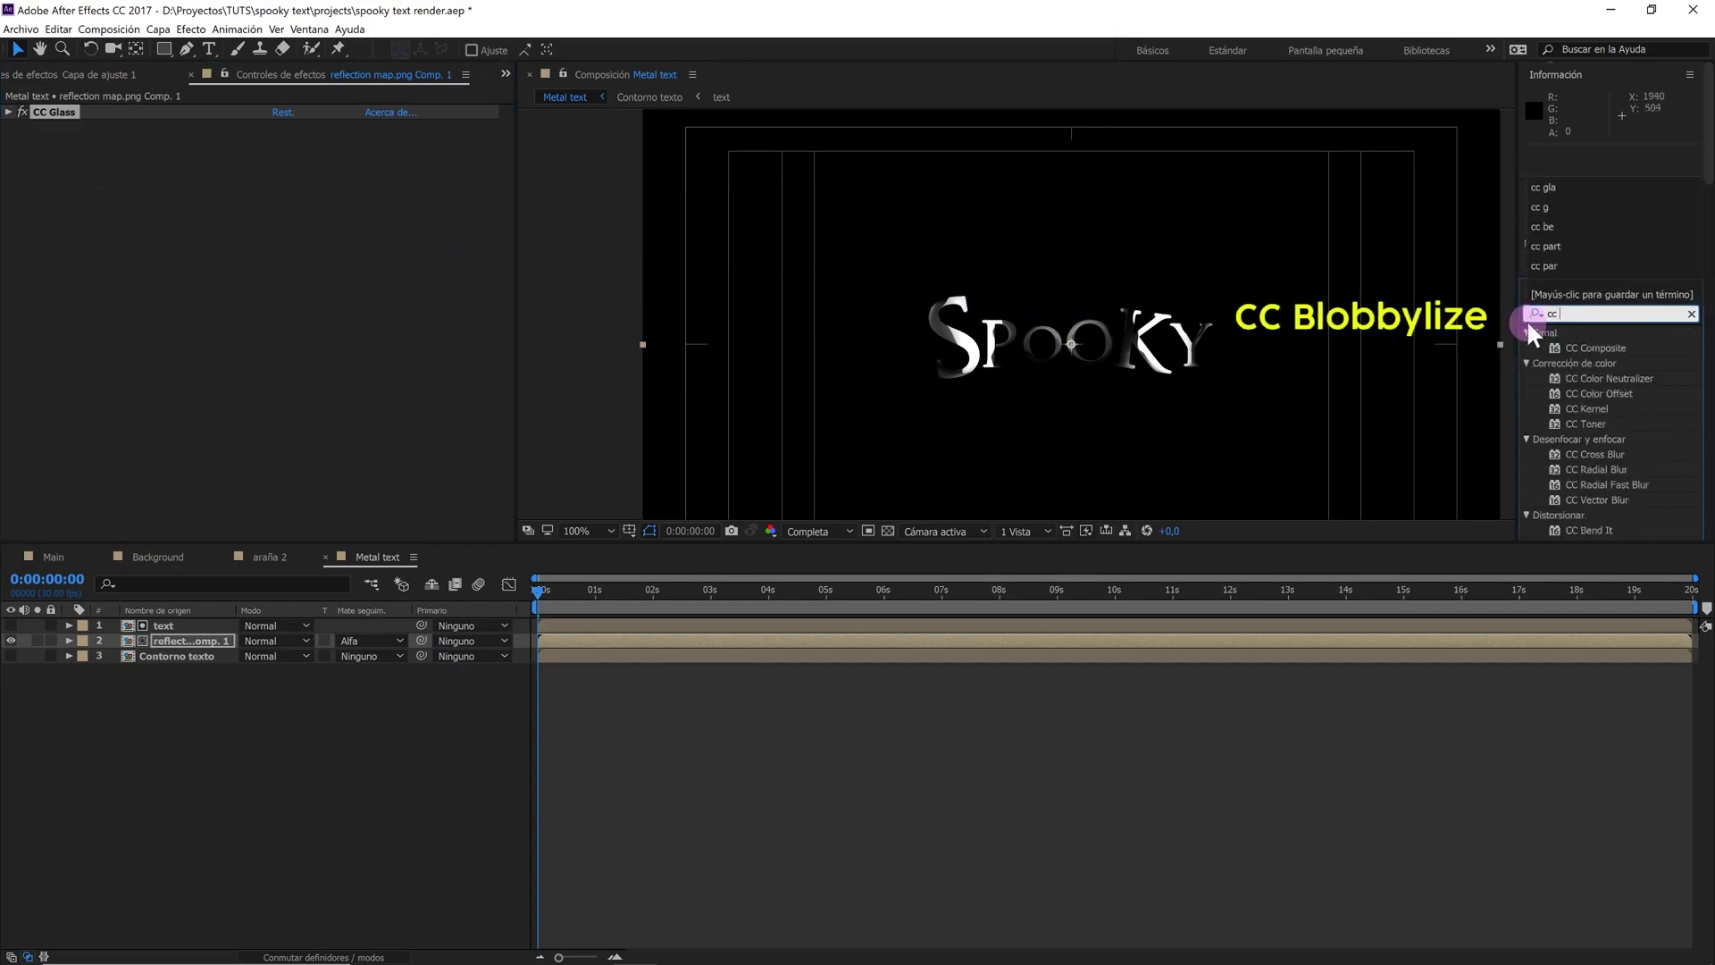
type("blo")
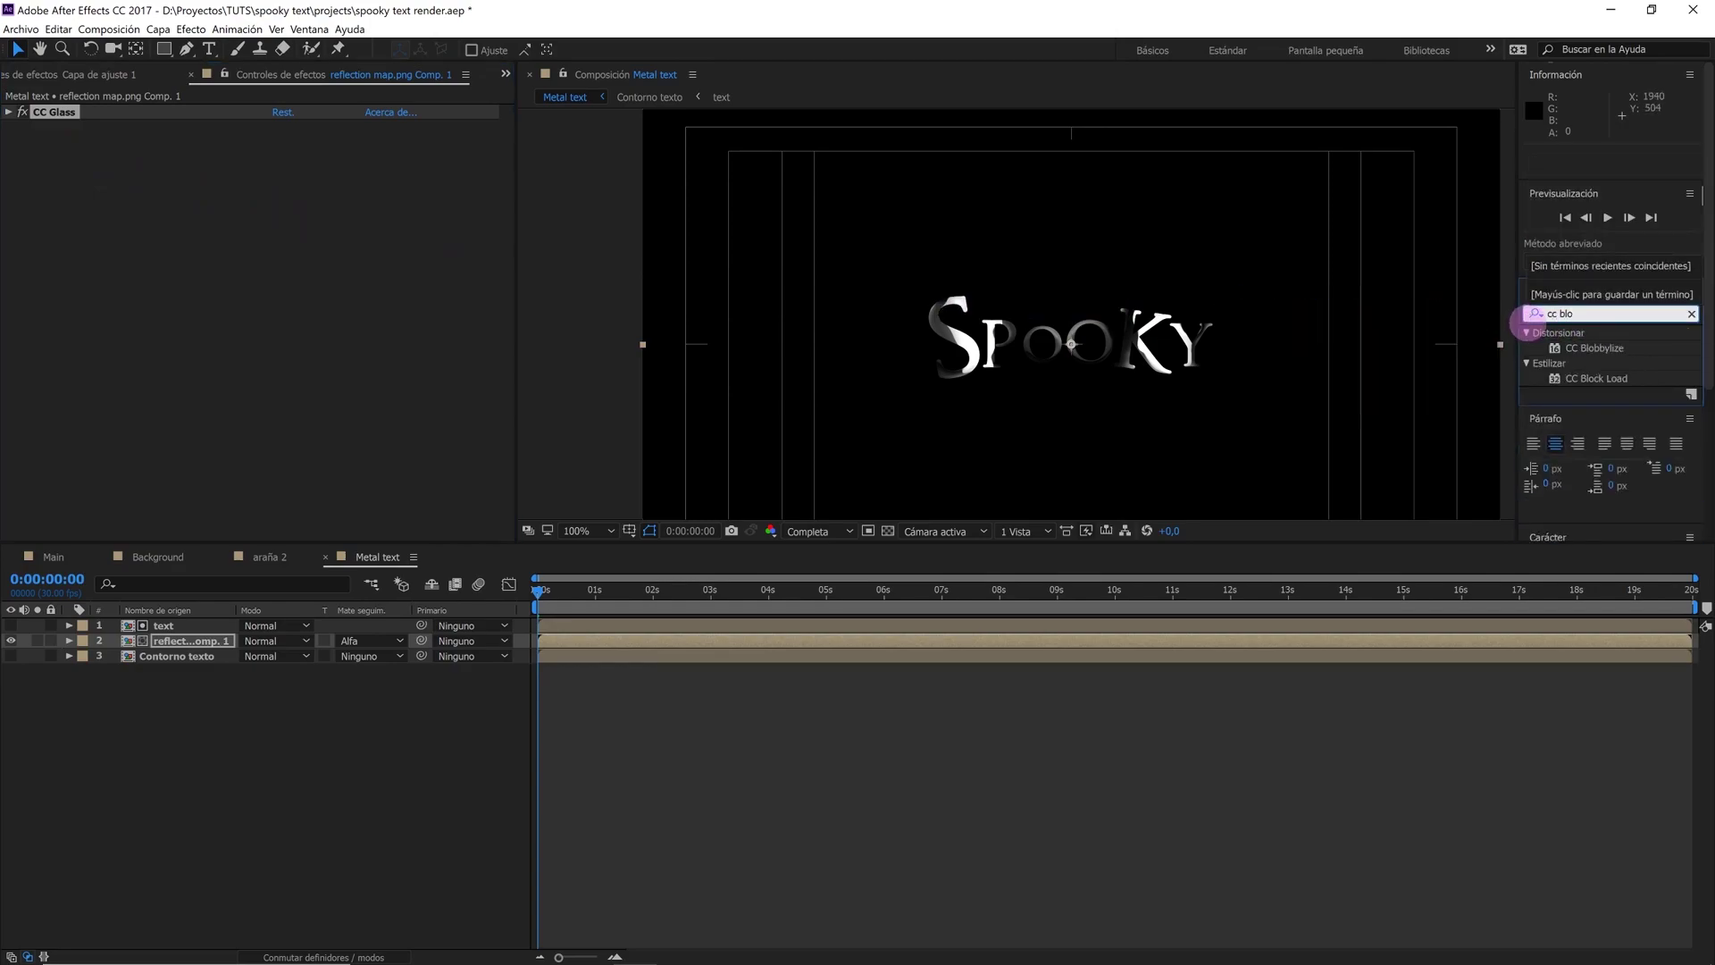
mouse_move(1572, 347)
left_mouse_down()
mouse_move(923, 449)
mouse_move(171, 642)
left_mouse_up()
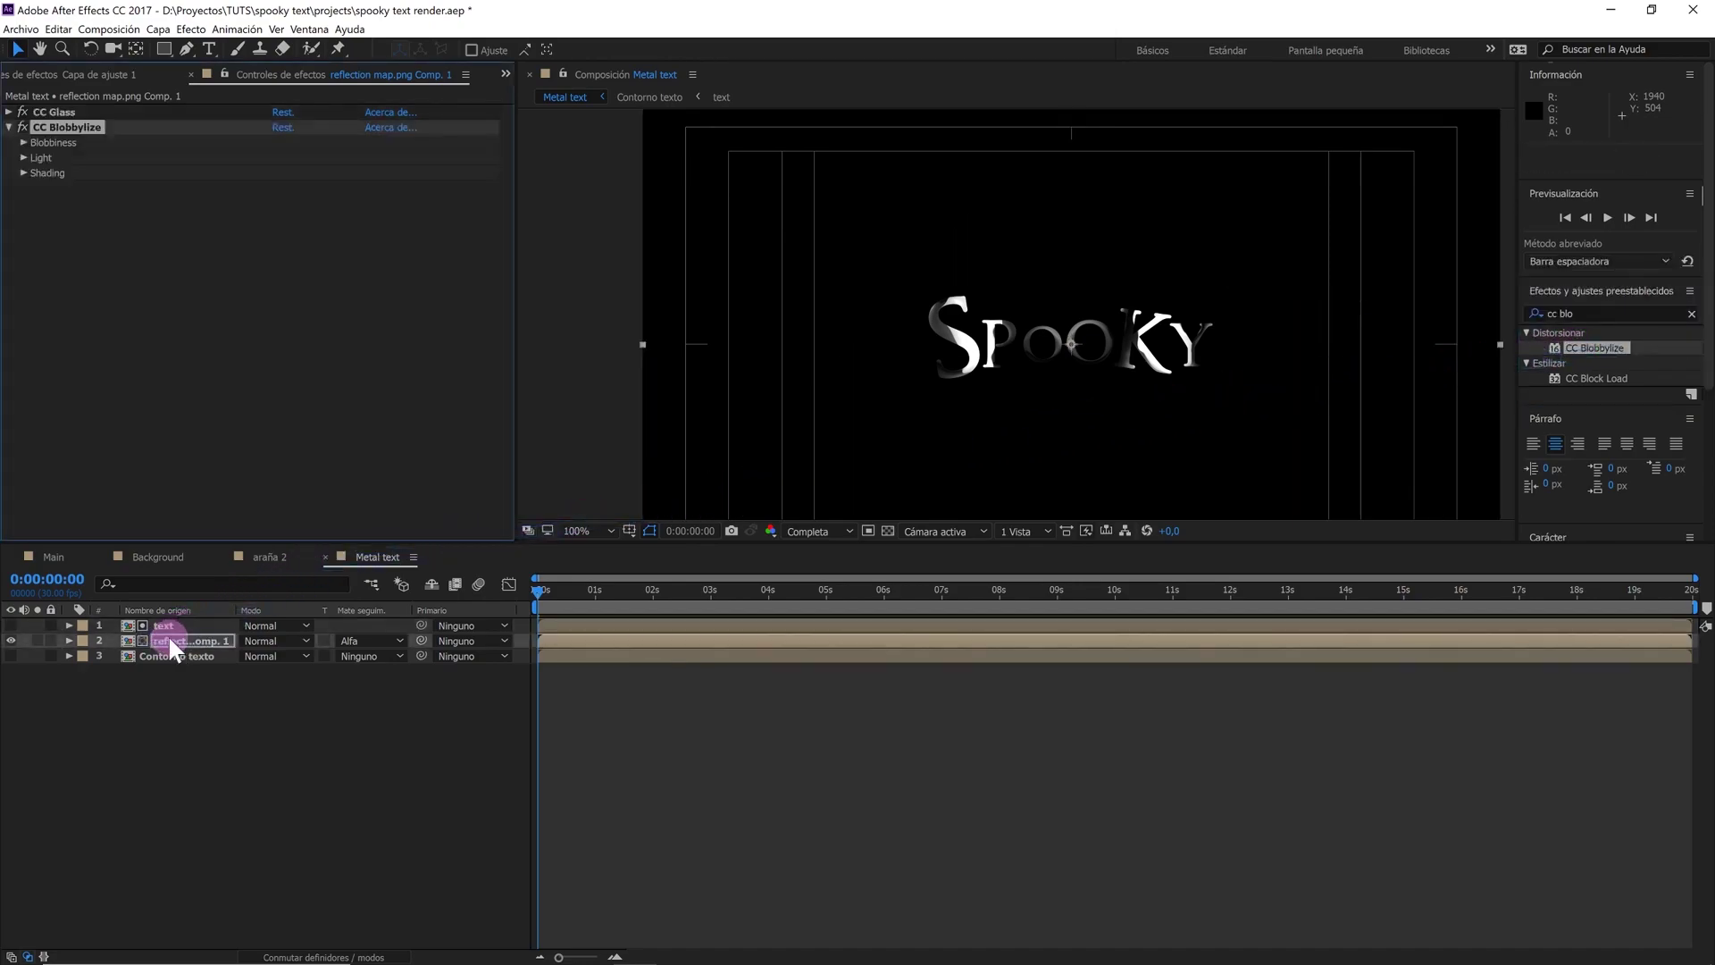
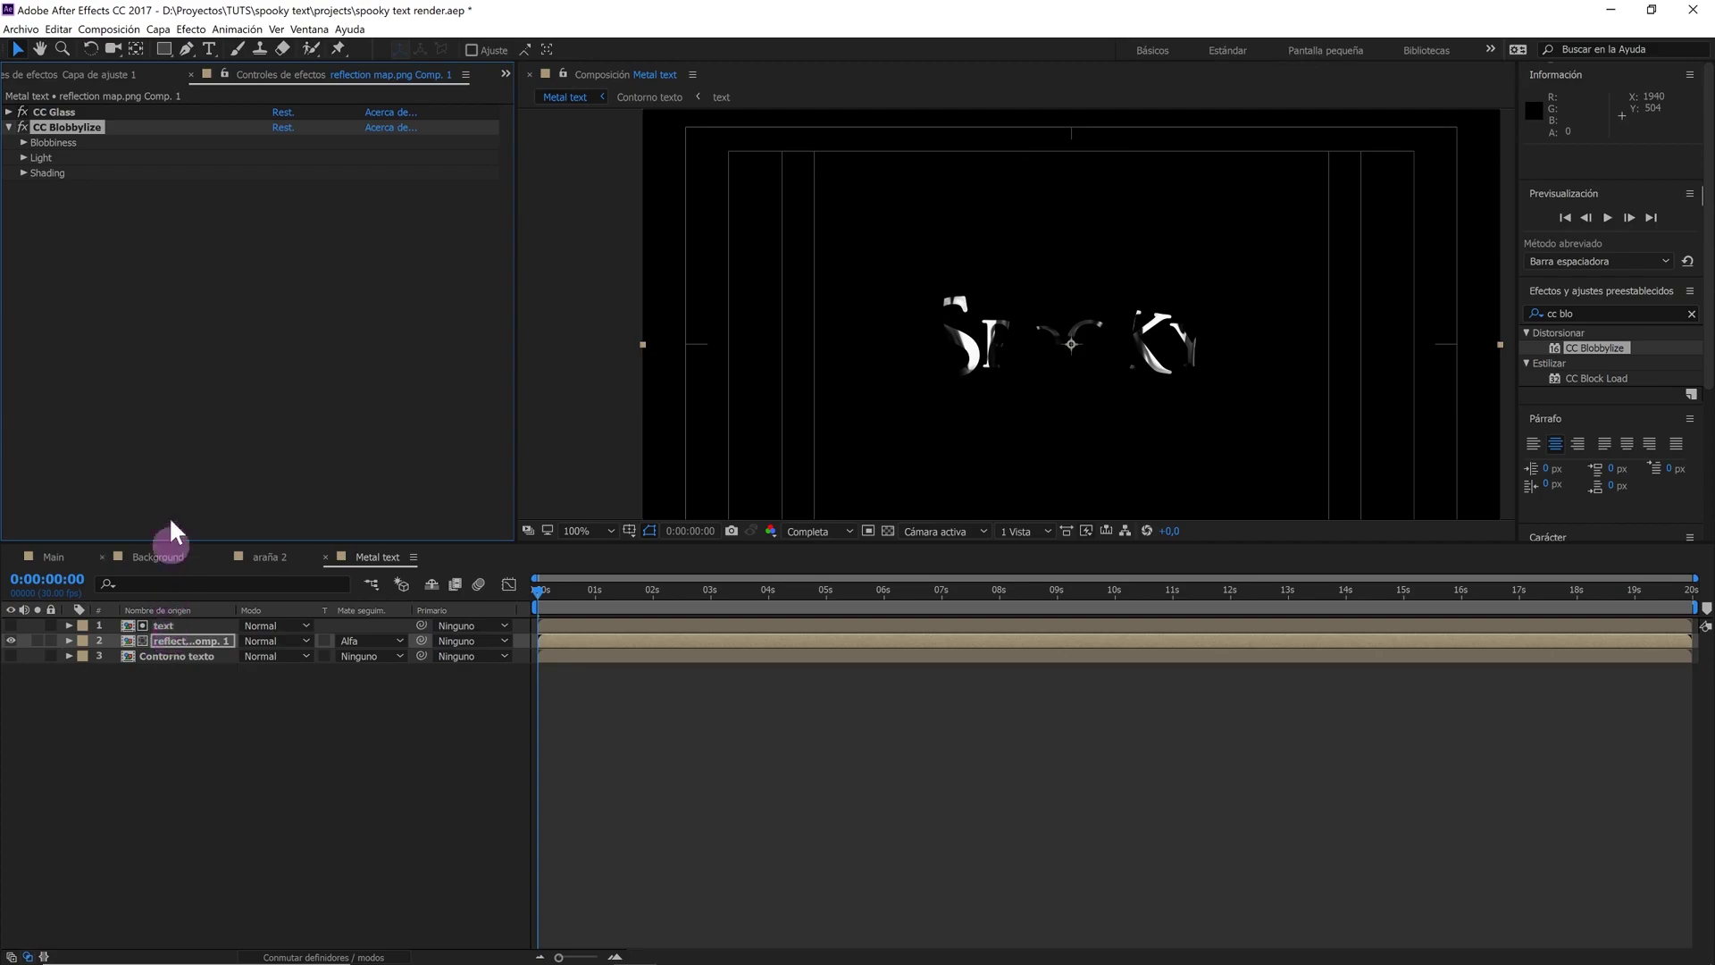
Make CC Blobbylize use Contorno texto's Alpha as blob source, with Softness 5 and Cut Away 5
left_click(24, 143)
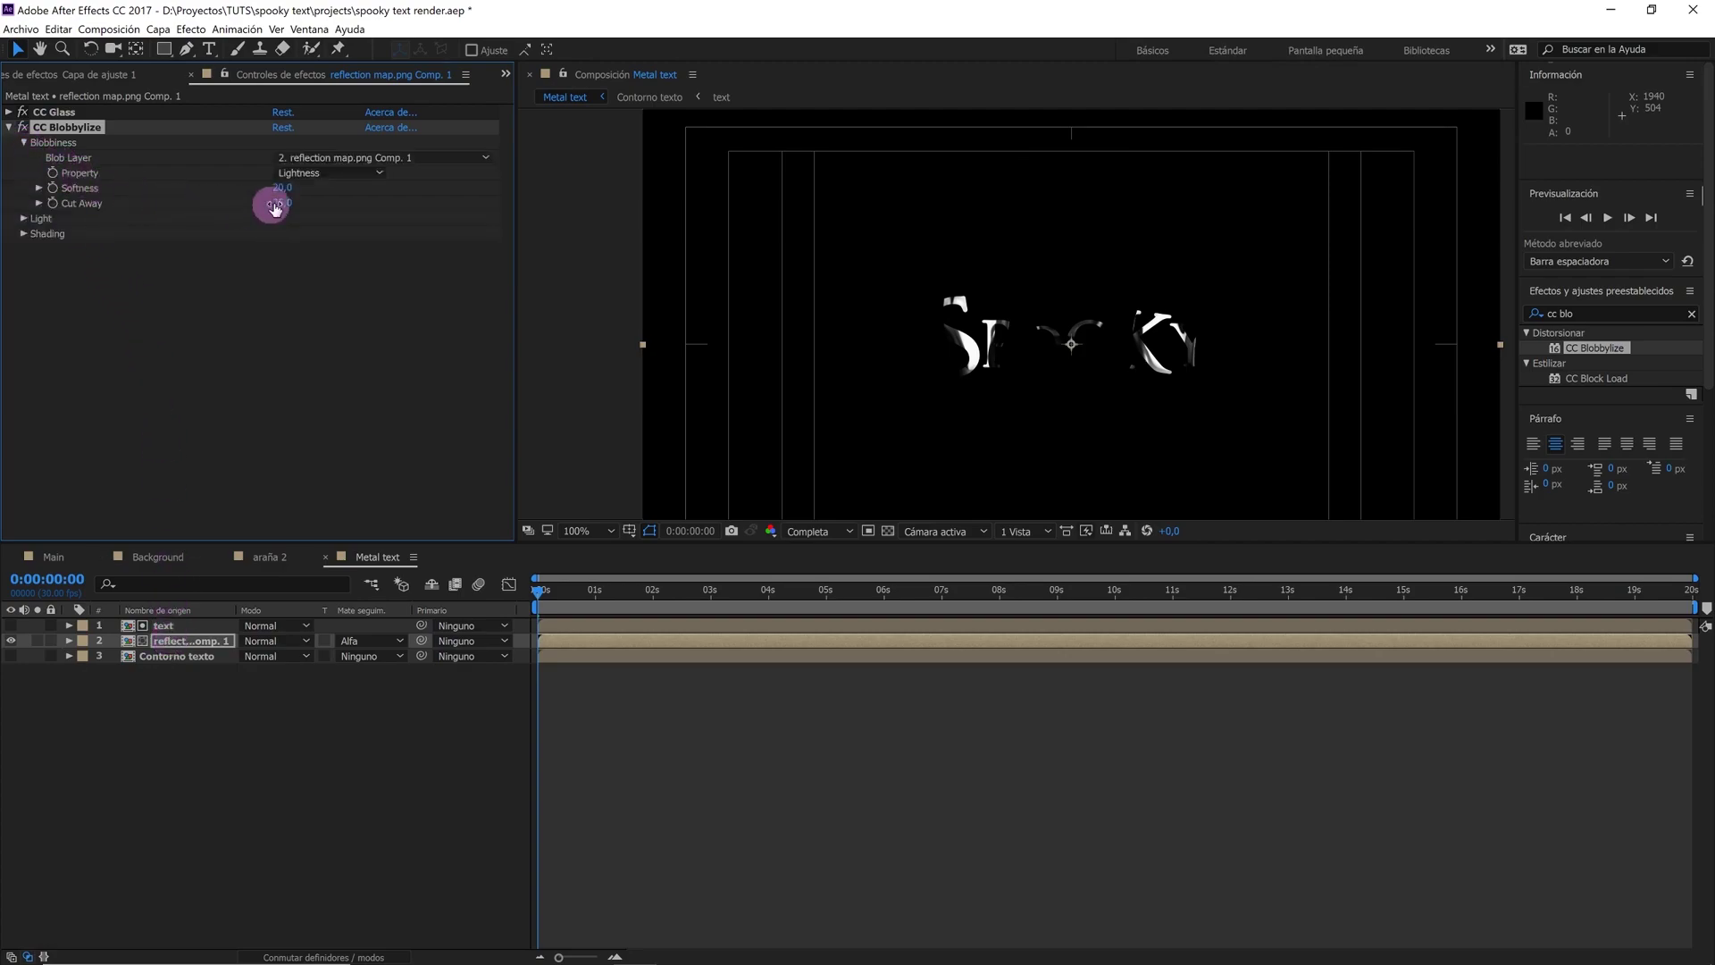
left_click(355, 159)
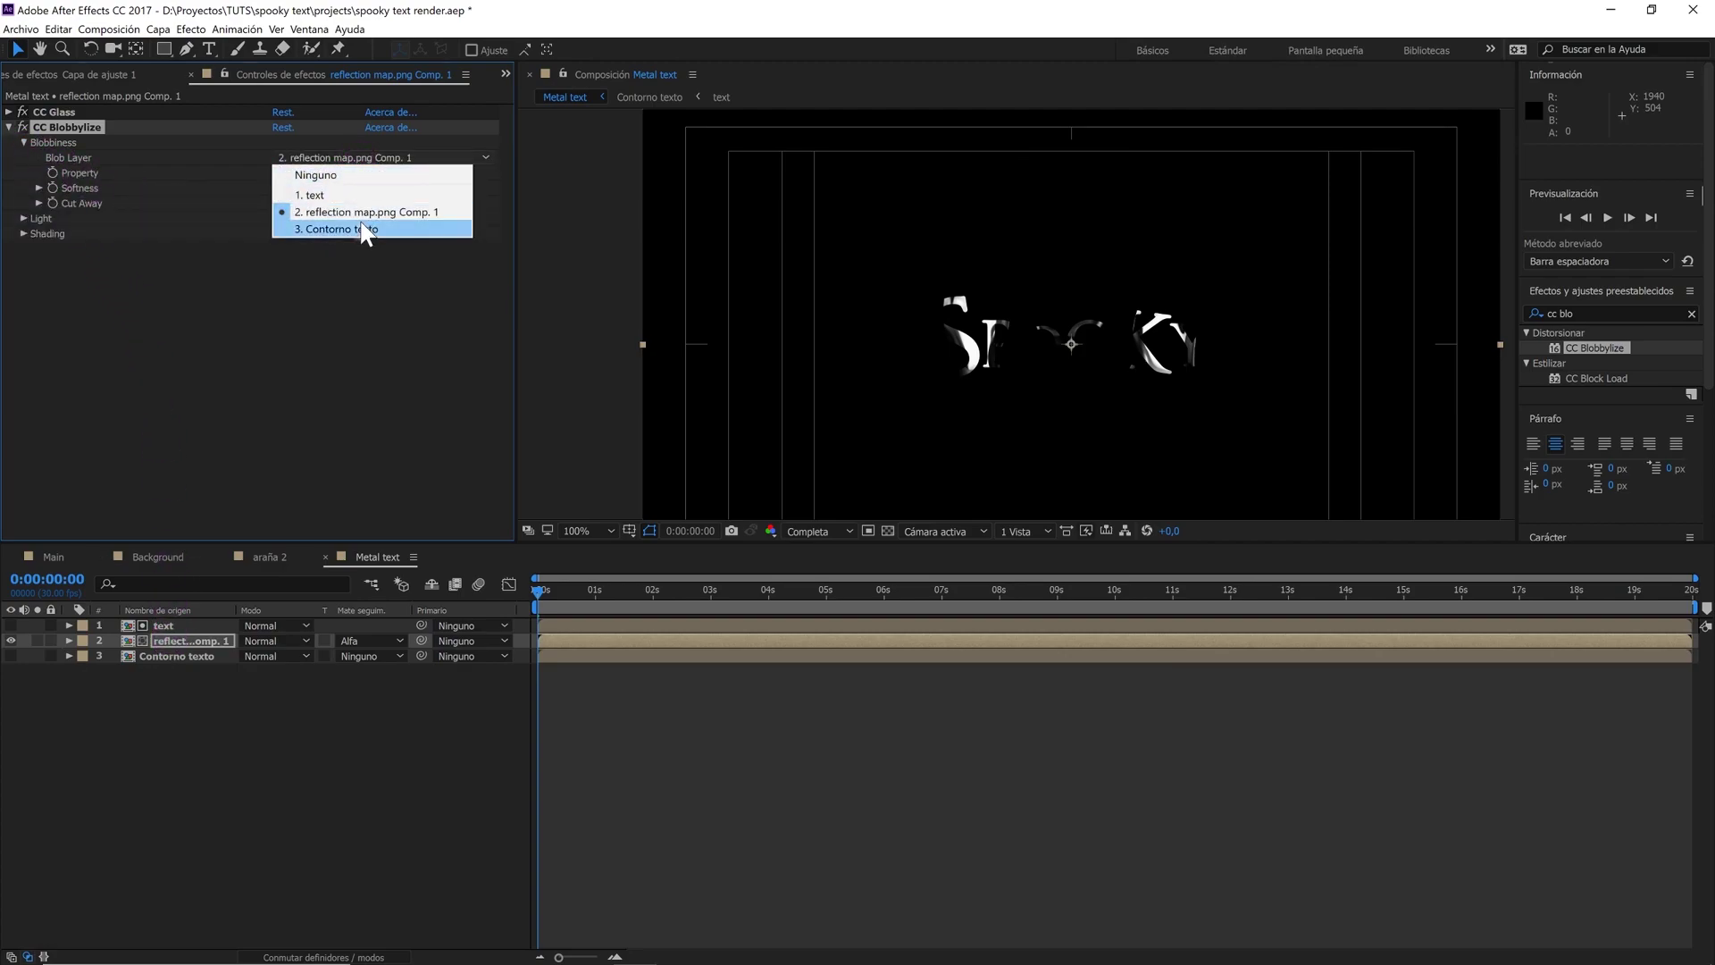
left_click(363, 230)
left_click(353, 174)
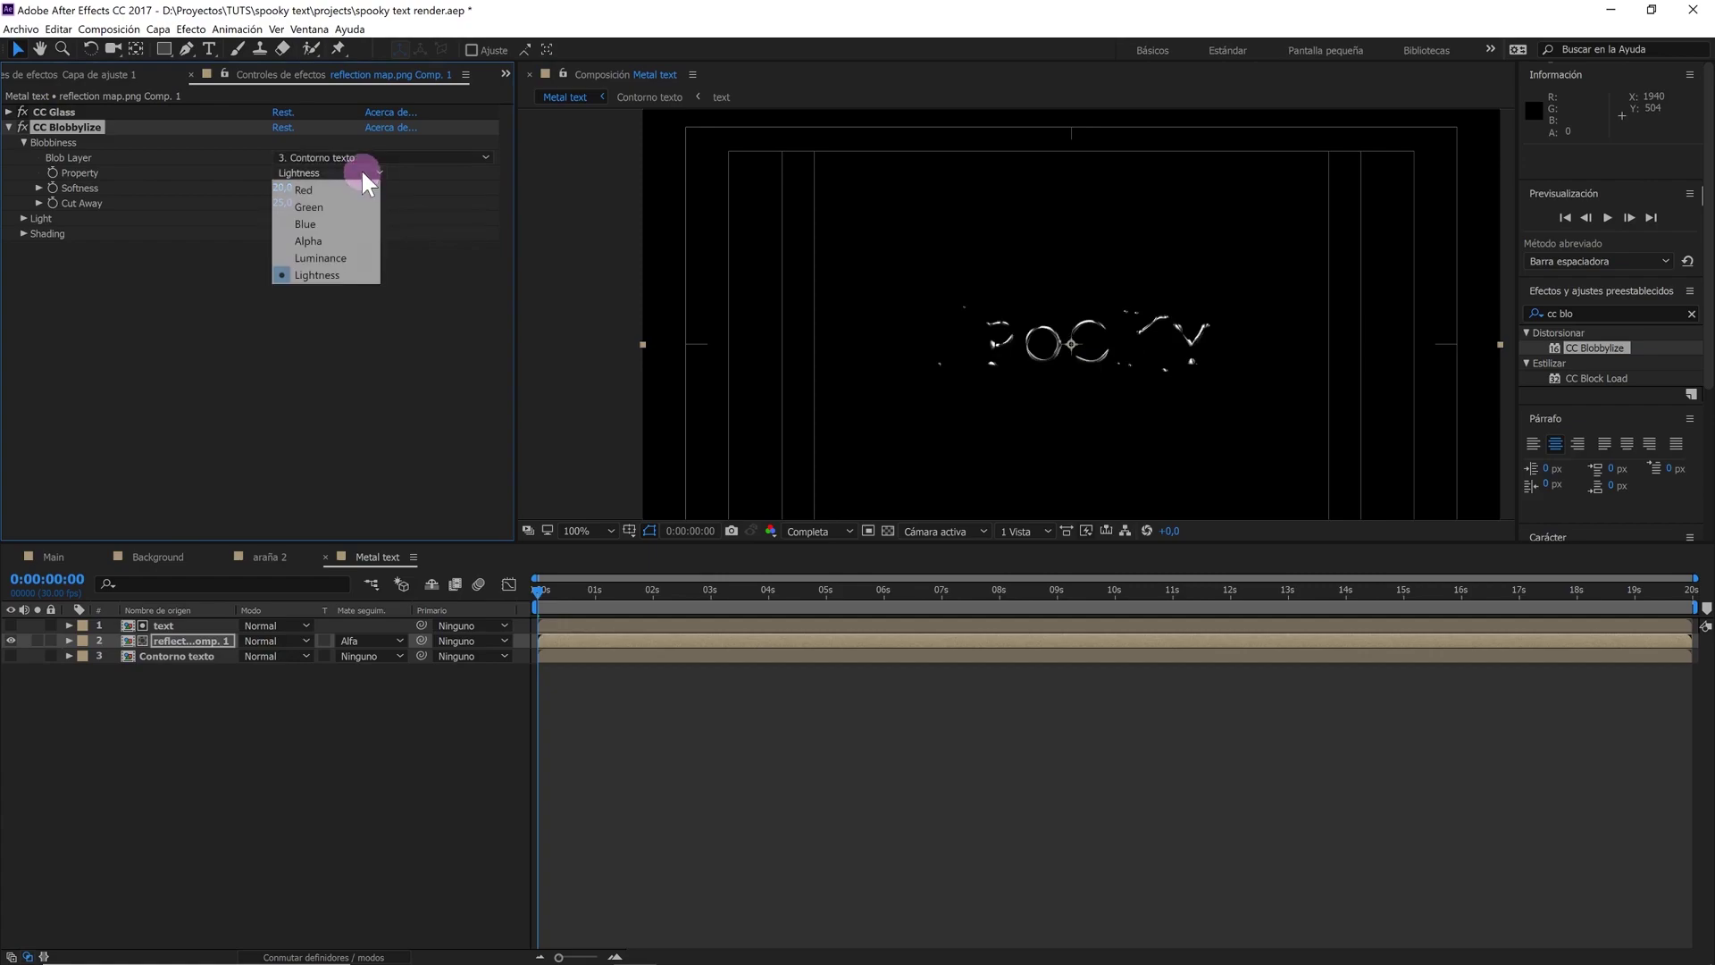
left_click(309, 241)
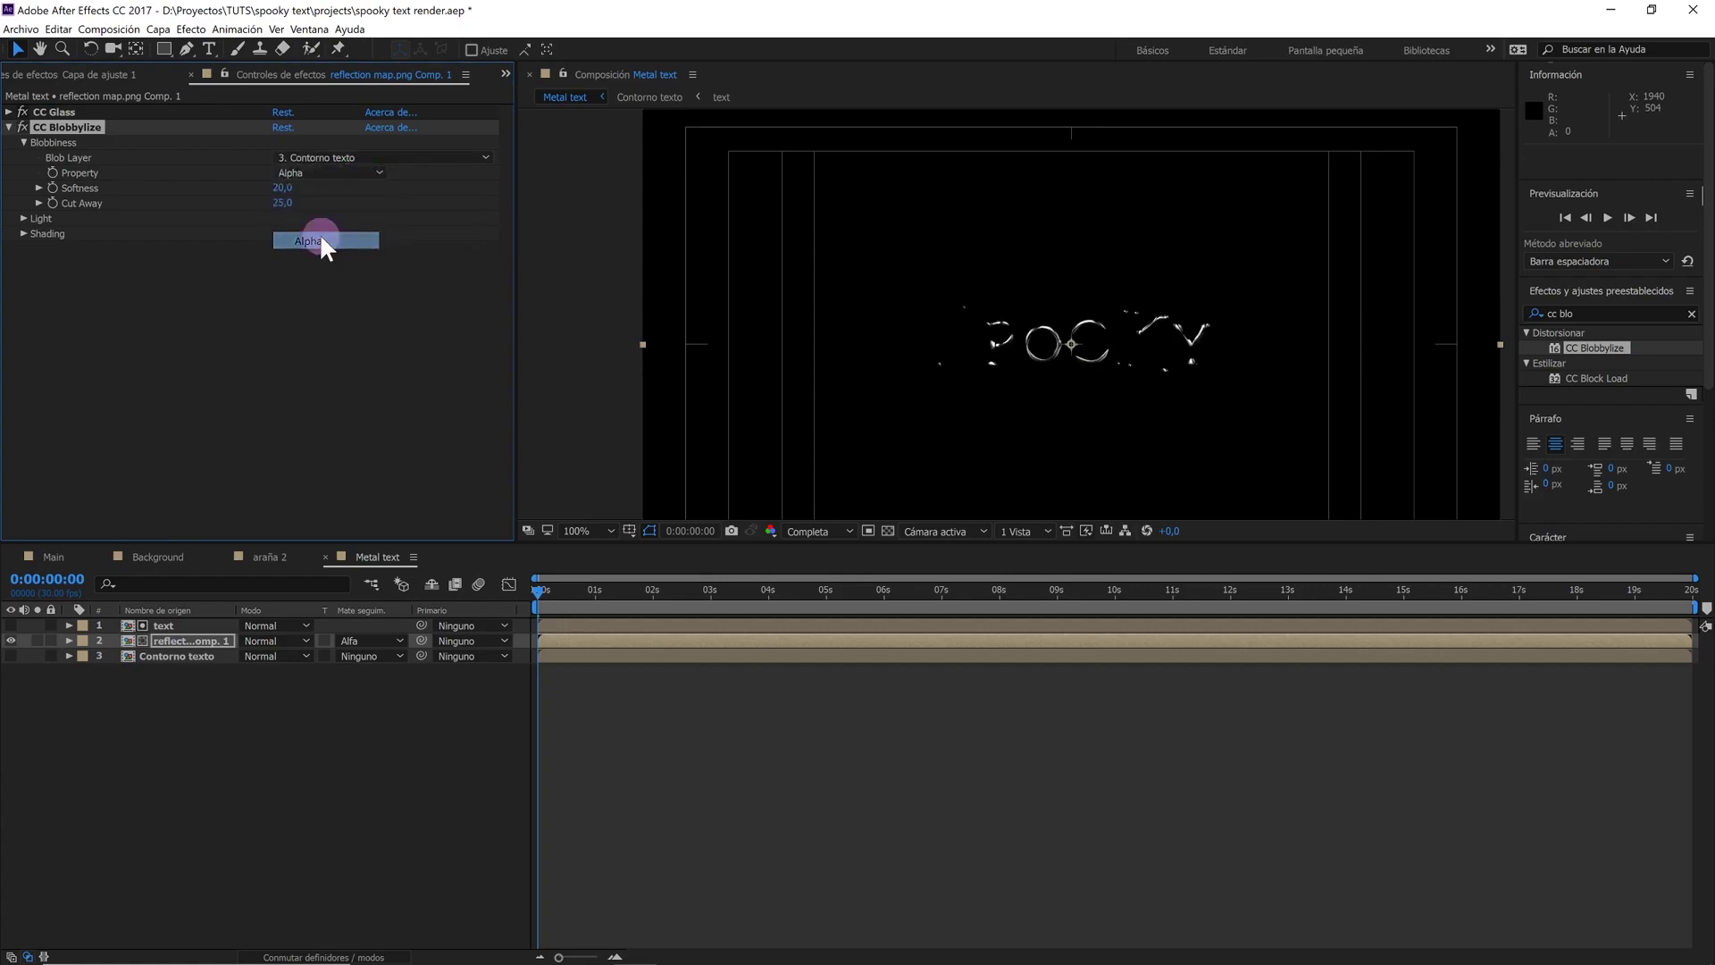
left_click(282, 190)
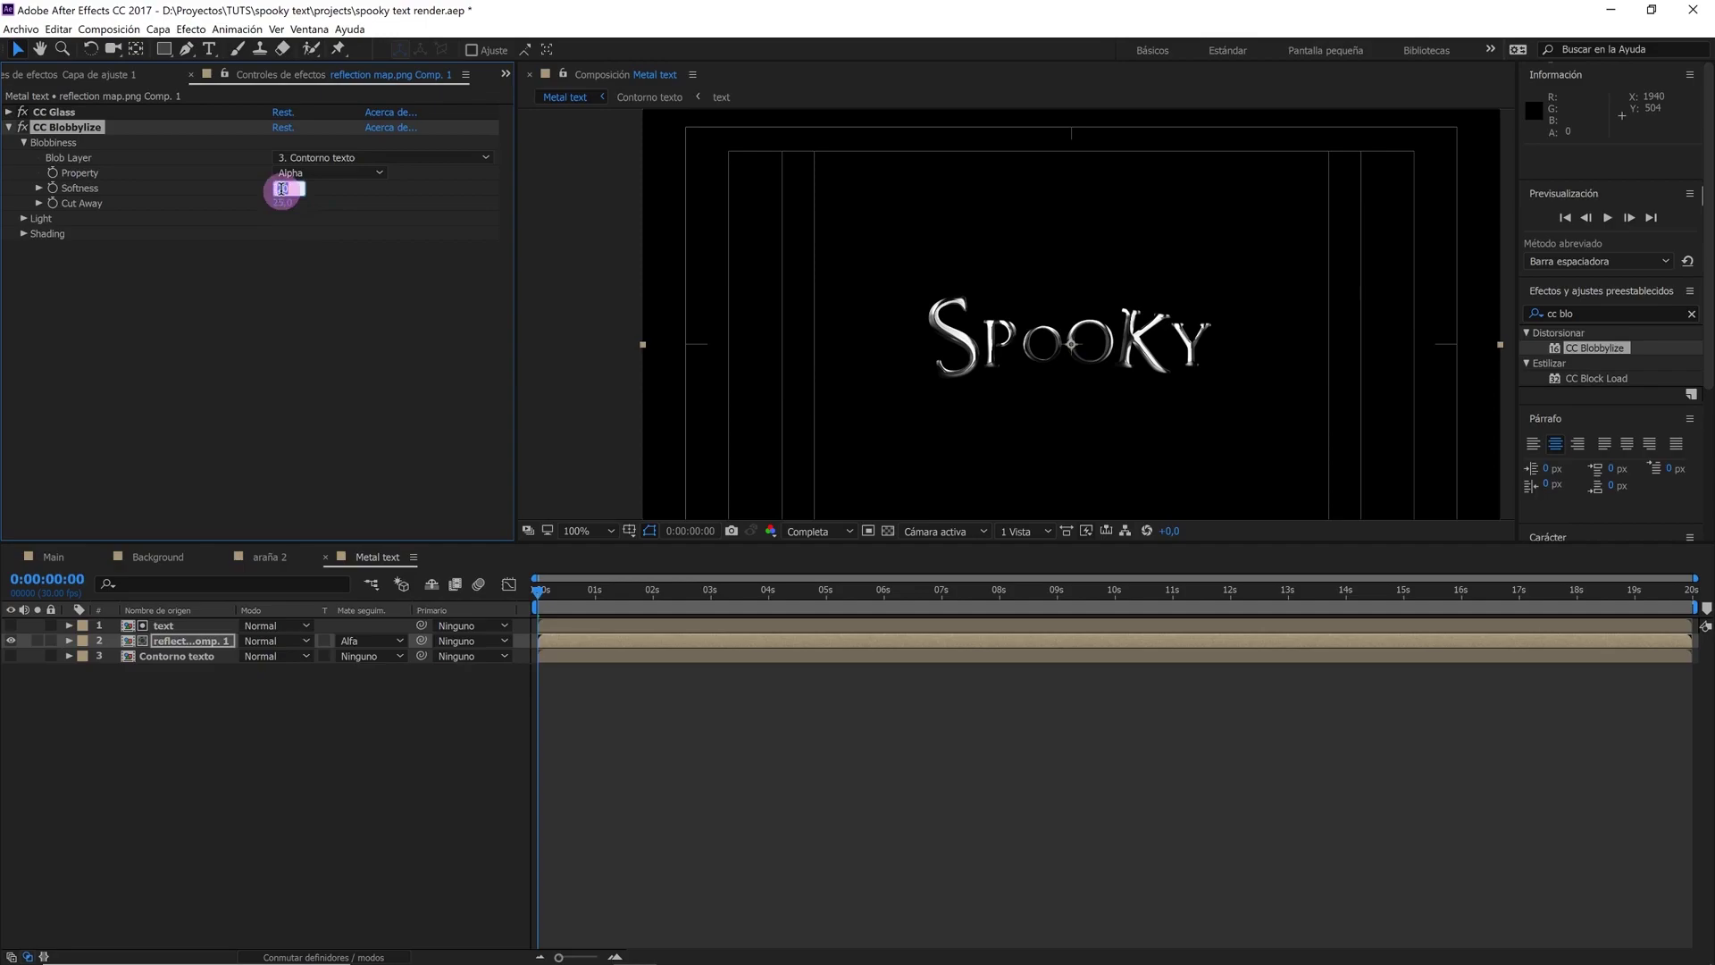
type("5")
key("Tab")
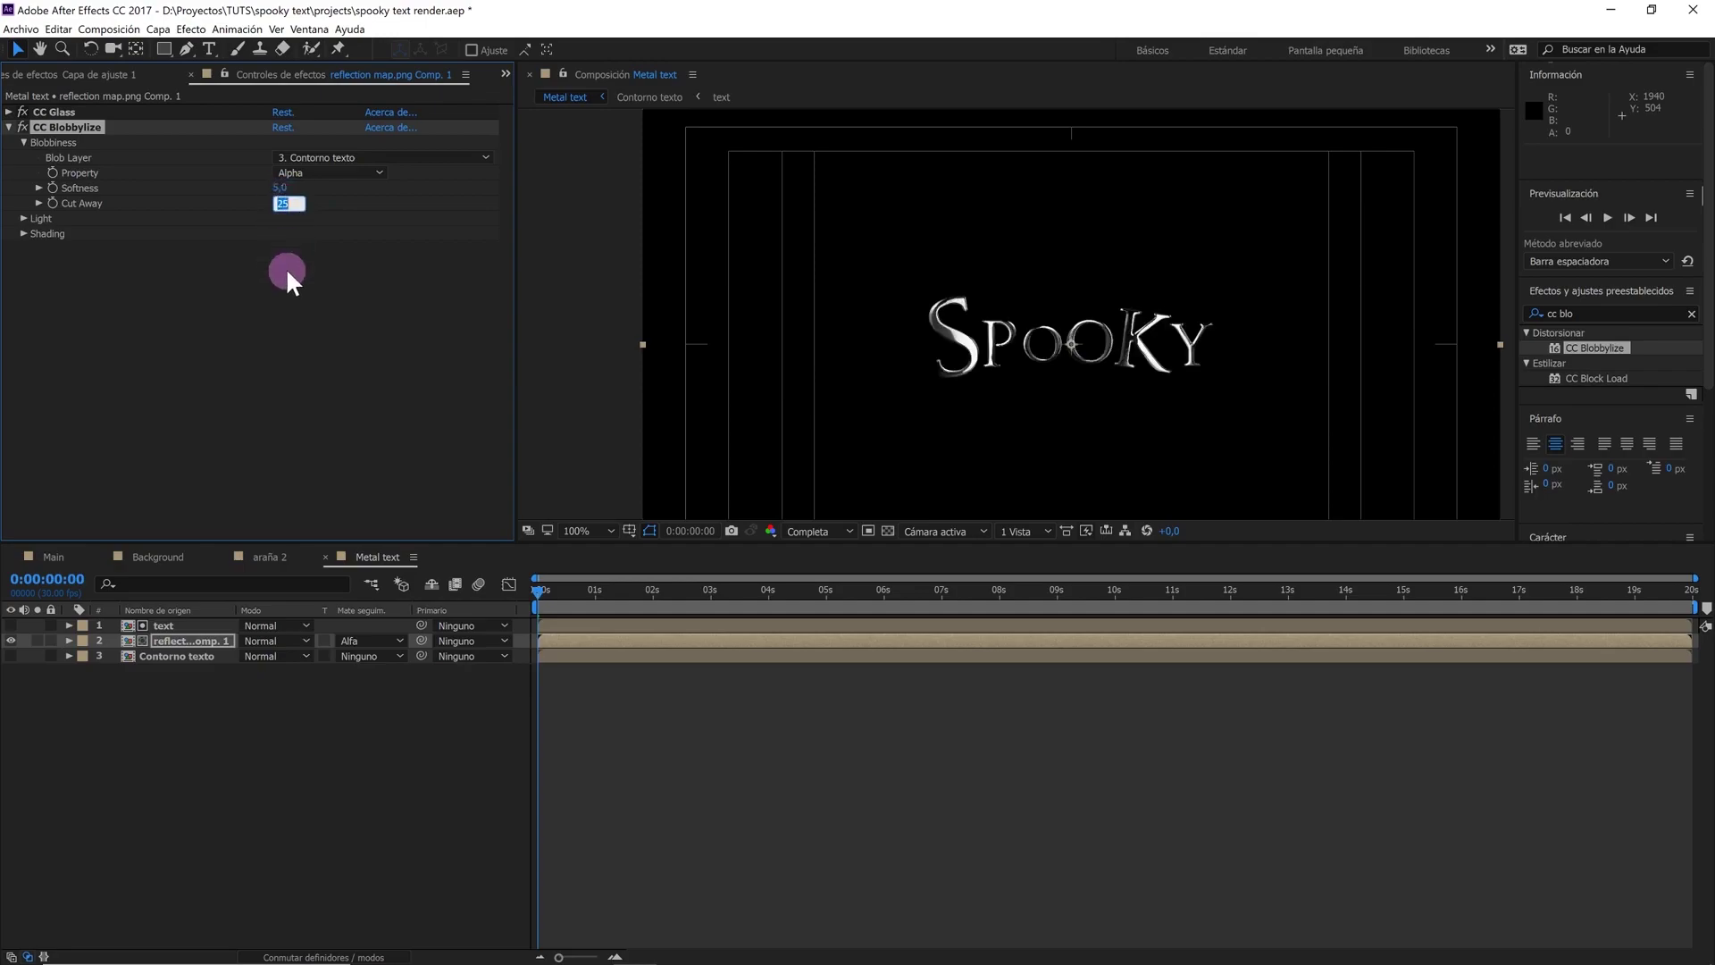
type("5")
left_click(297, 288)
Set the blobbylize Light Type to Point Light and collapse the effect
left_click(24, 218)
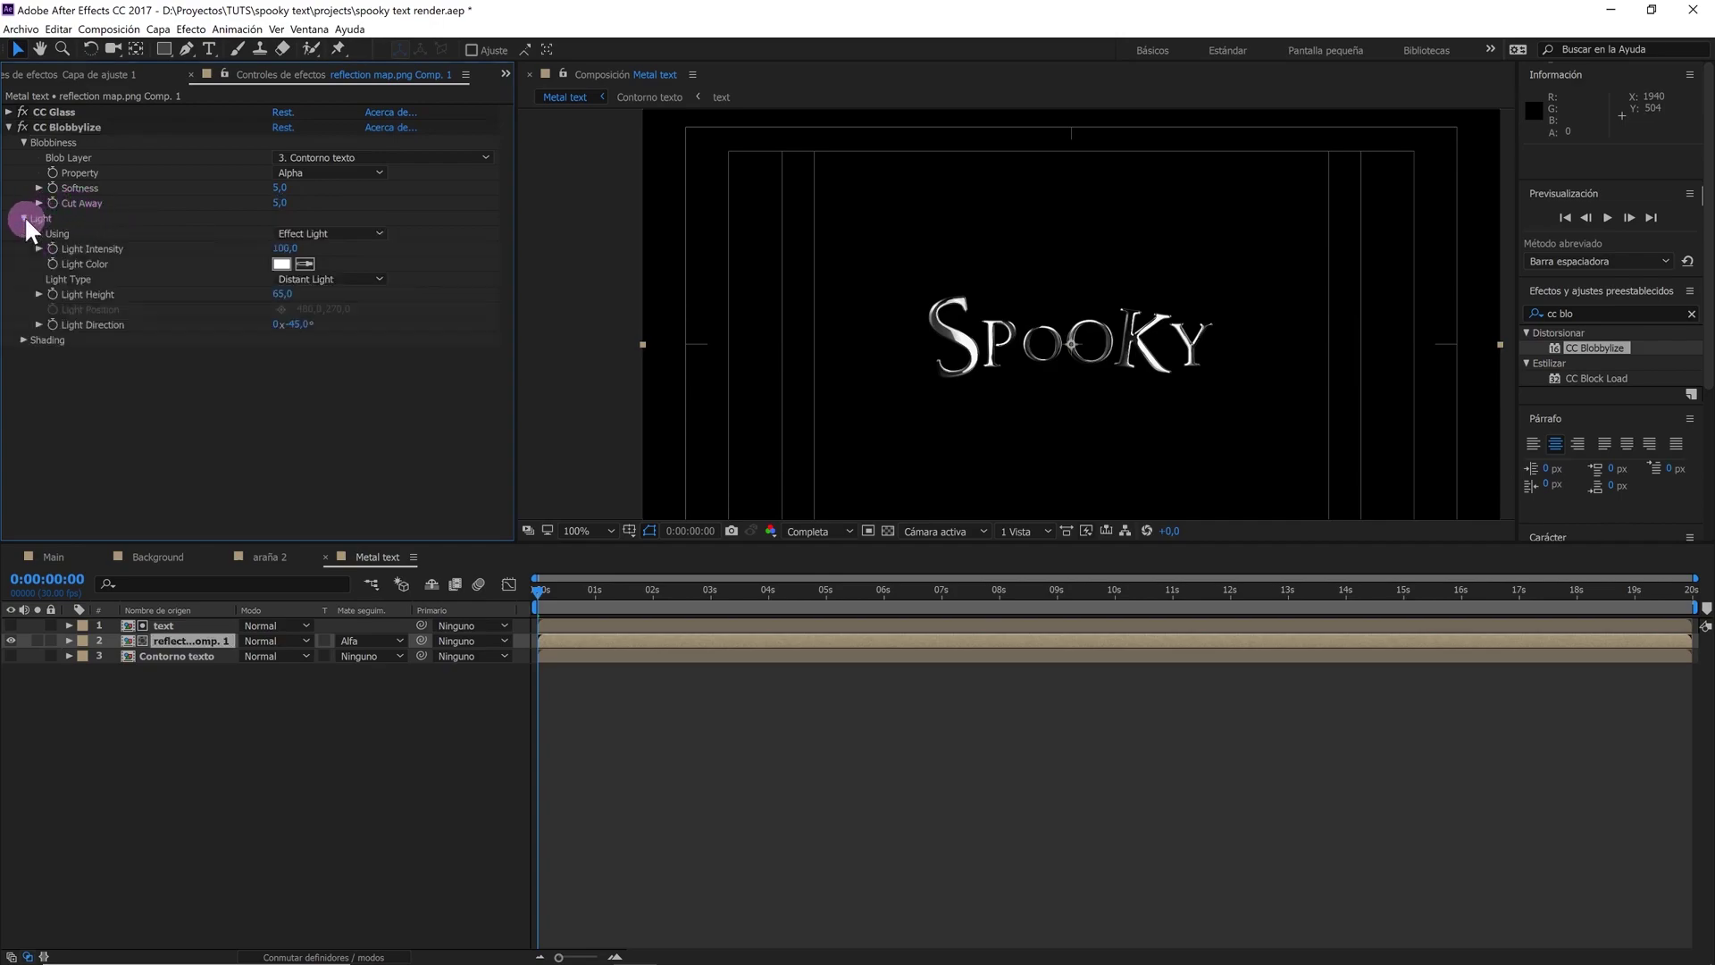
left_click(318, 279)
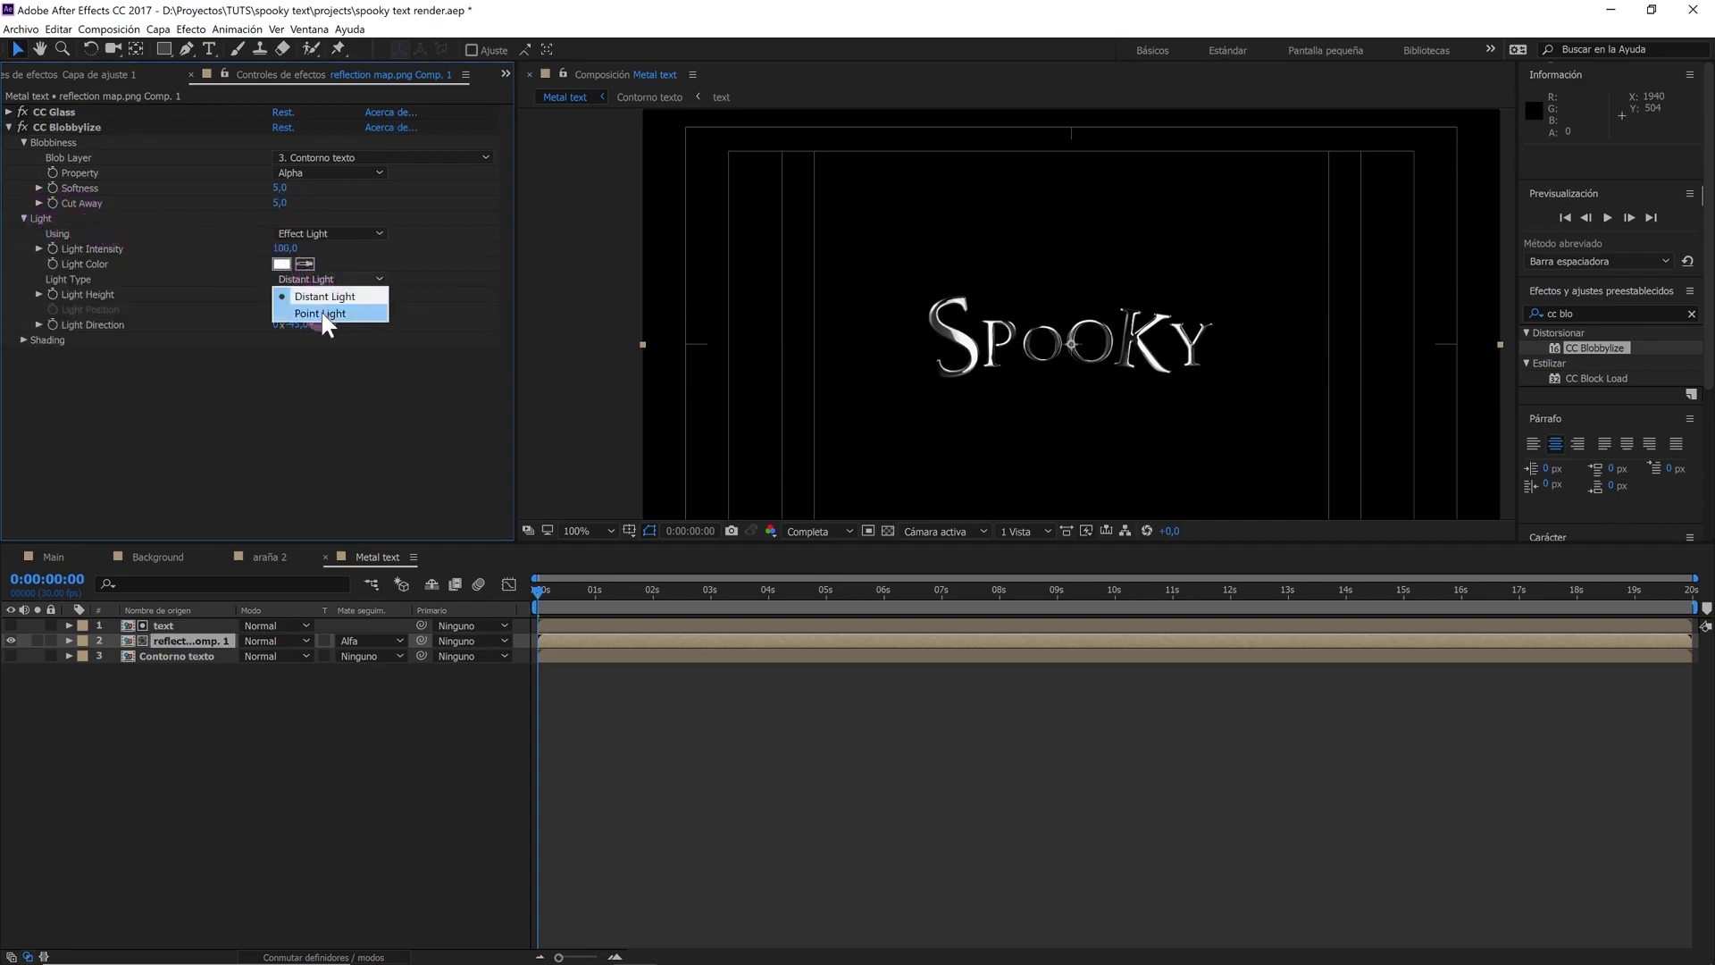
left_click(321, 313)
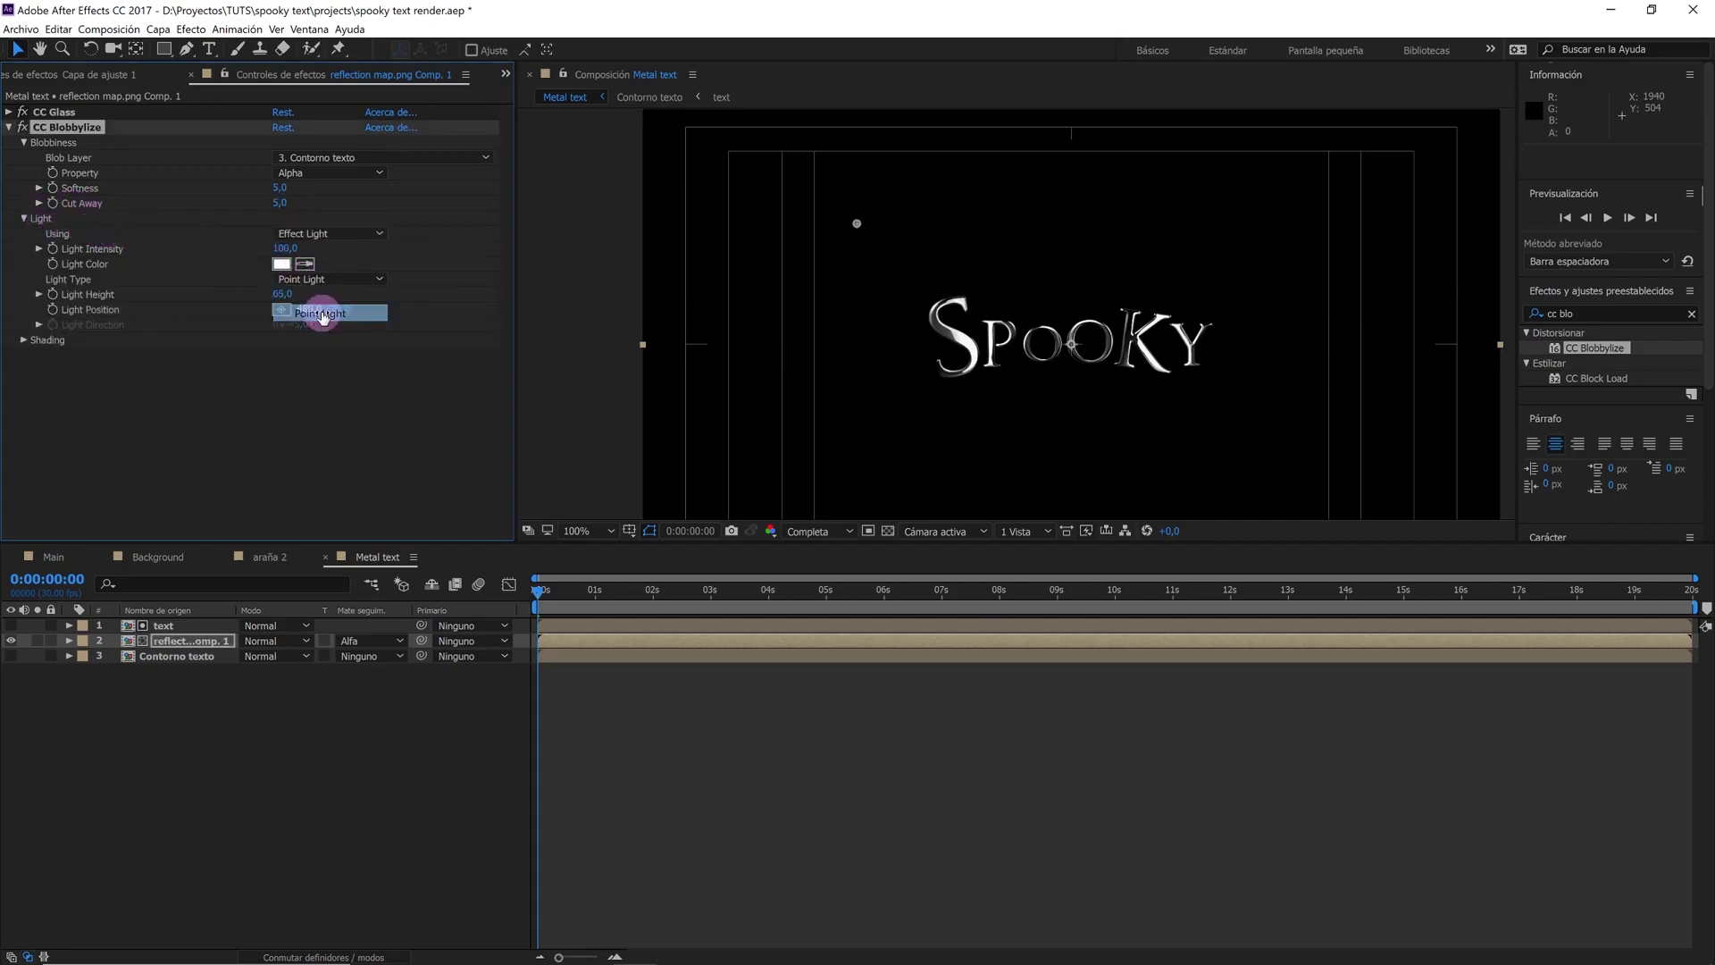
left_click(10, 128)
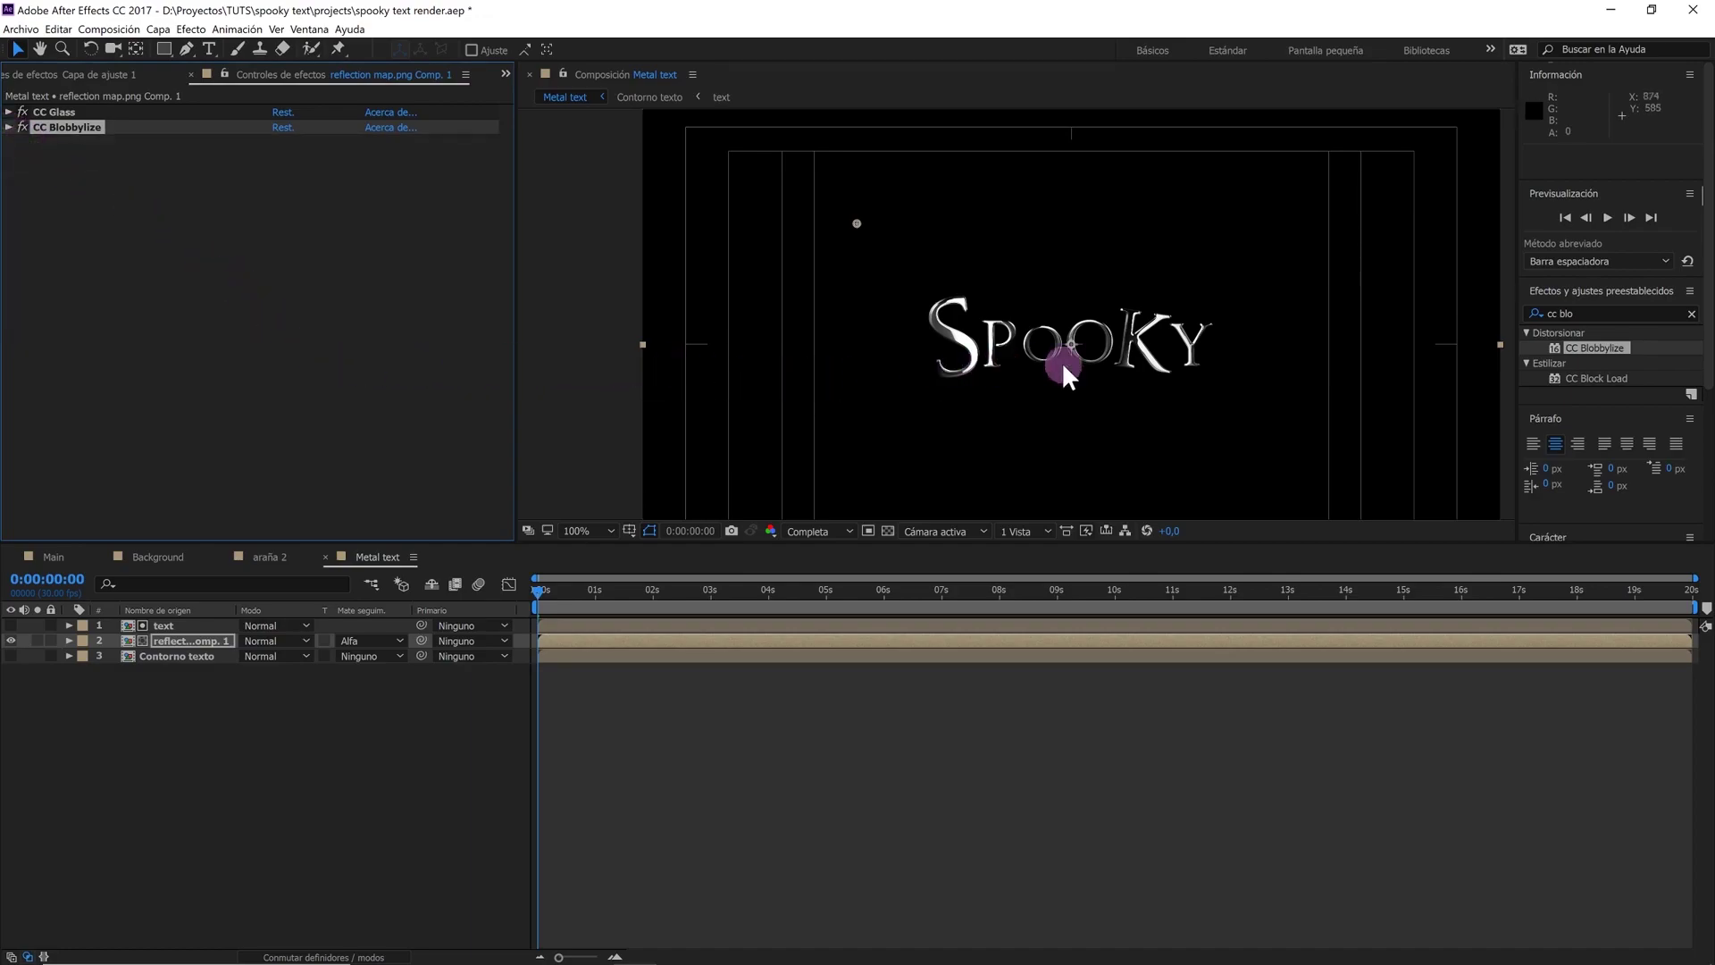
left_click(1585, 315)
Apply Curvas to the reflection map layer and bow the RGB curve's midpoint upward
key("ctrl+a")
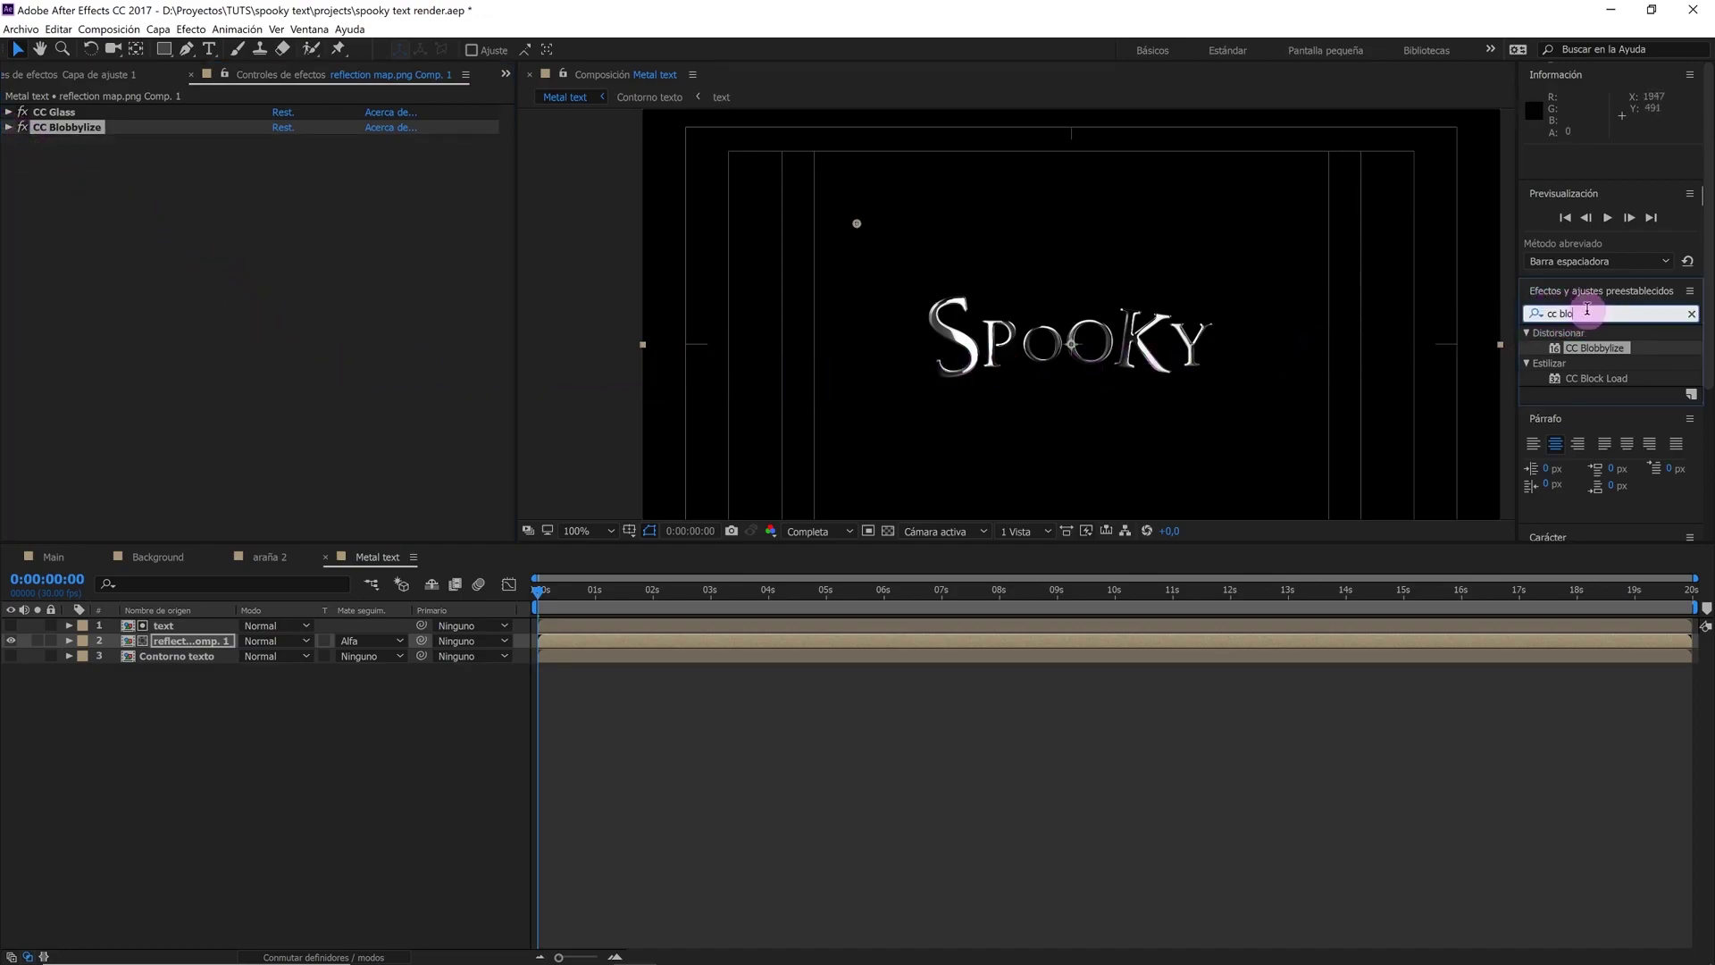
type("curva")
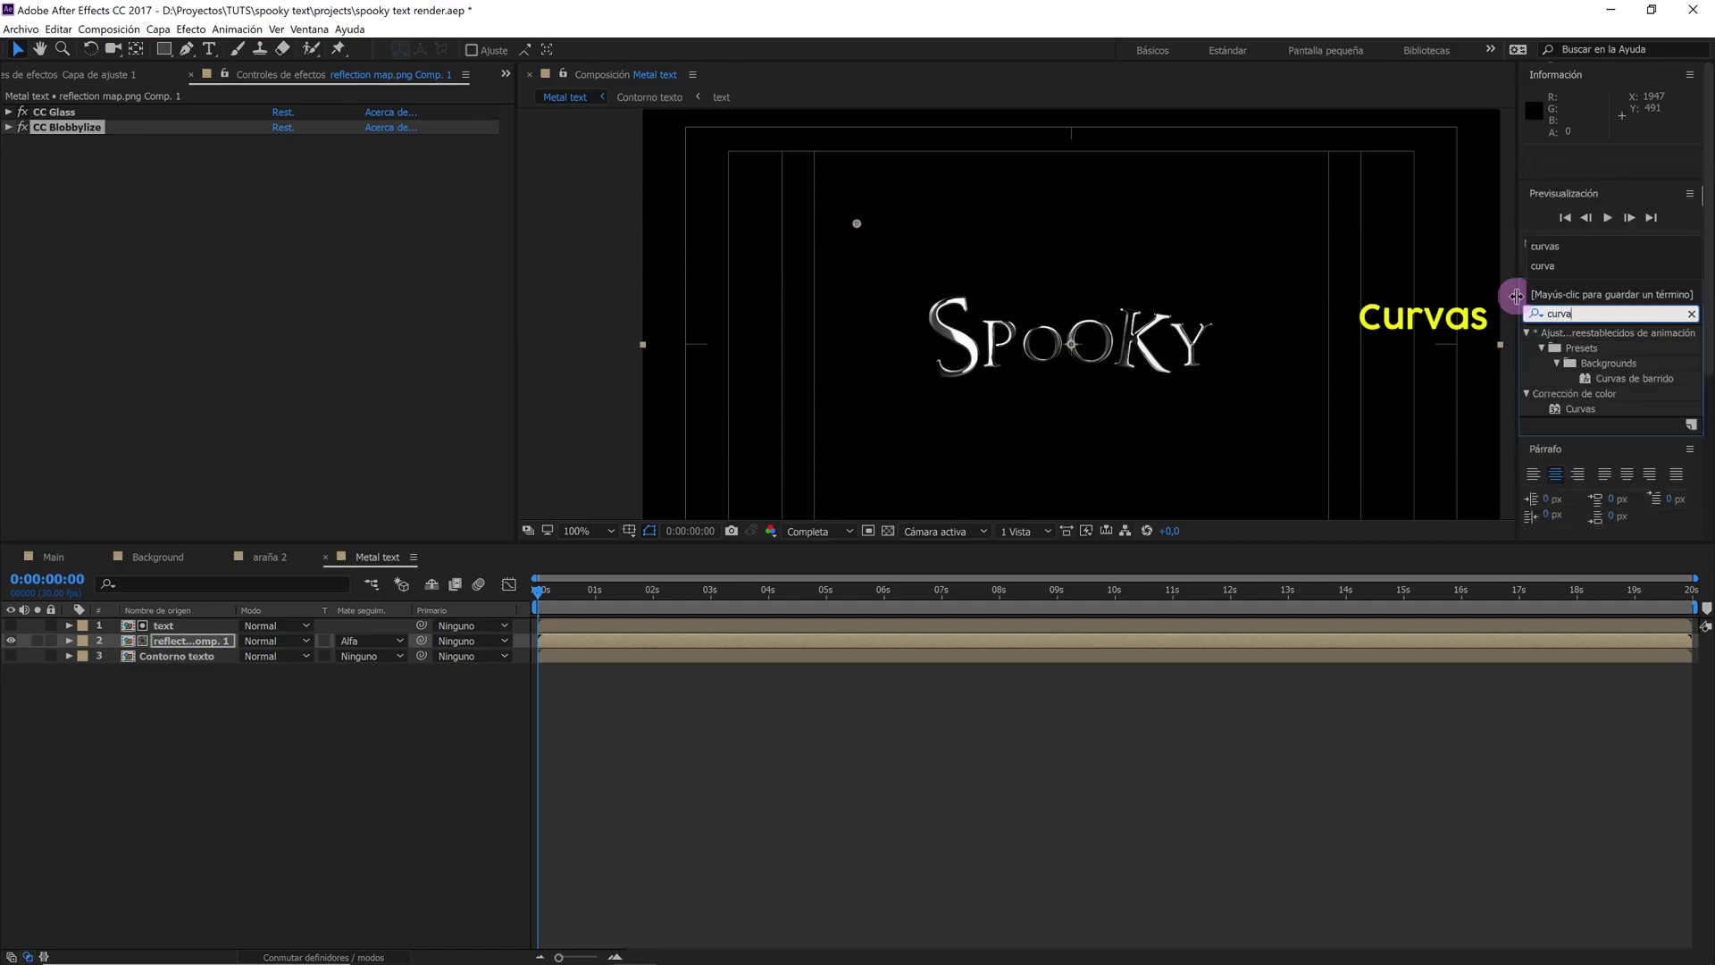
left_click_drag(1579, 408, 188, 636)
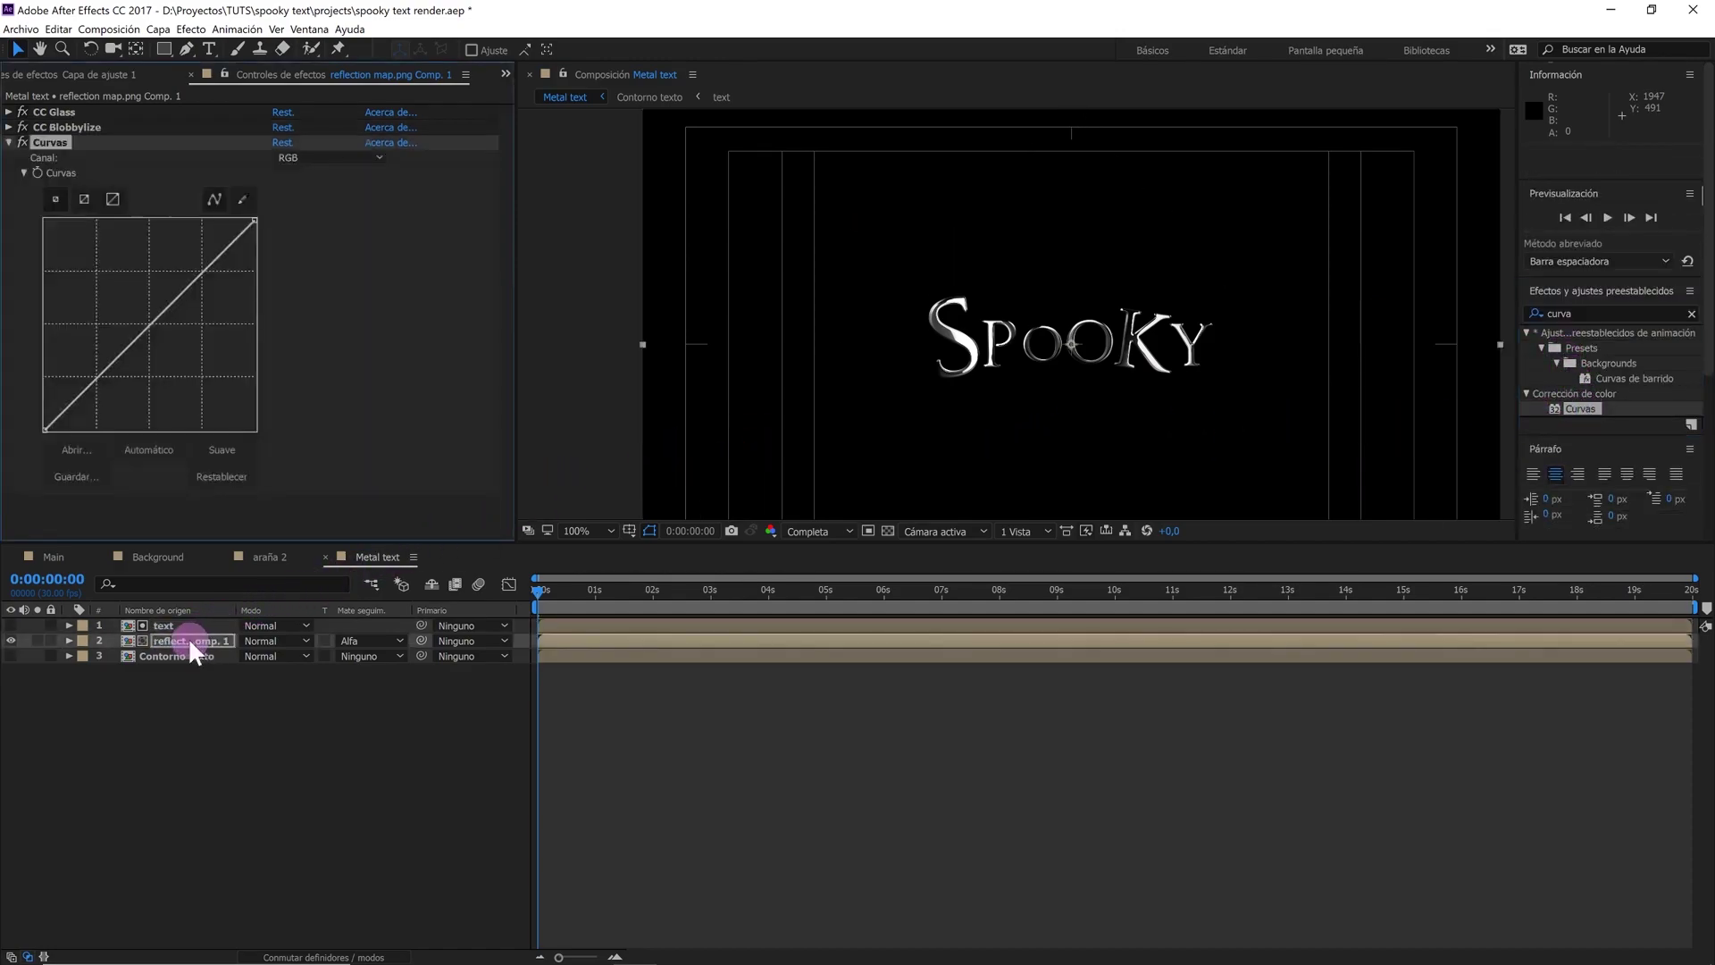
left_click_drag(146, 329, 138, 316)
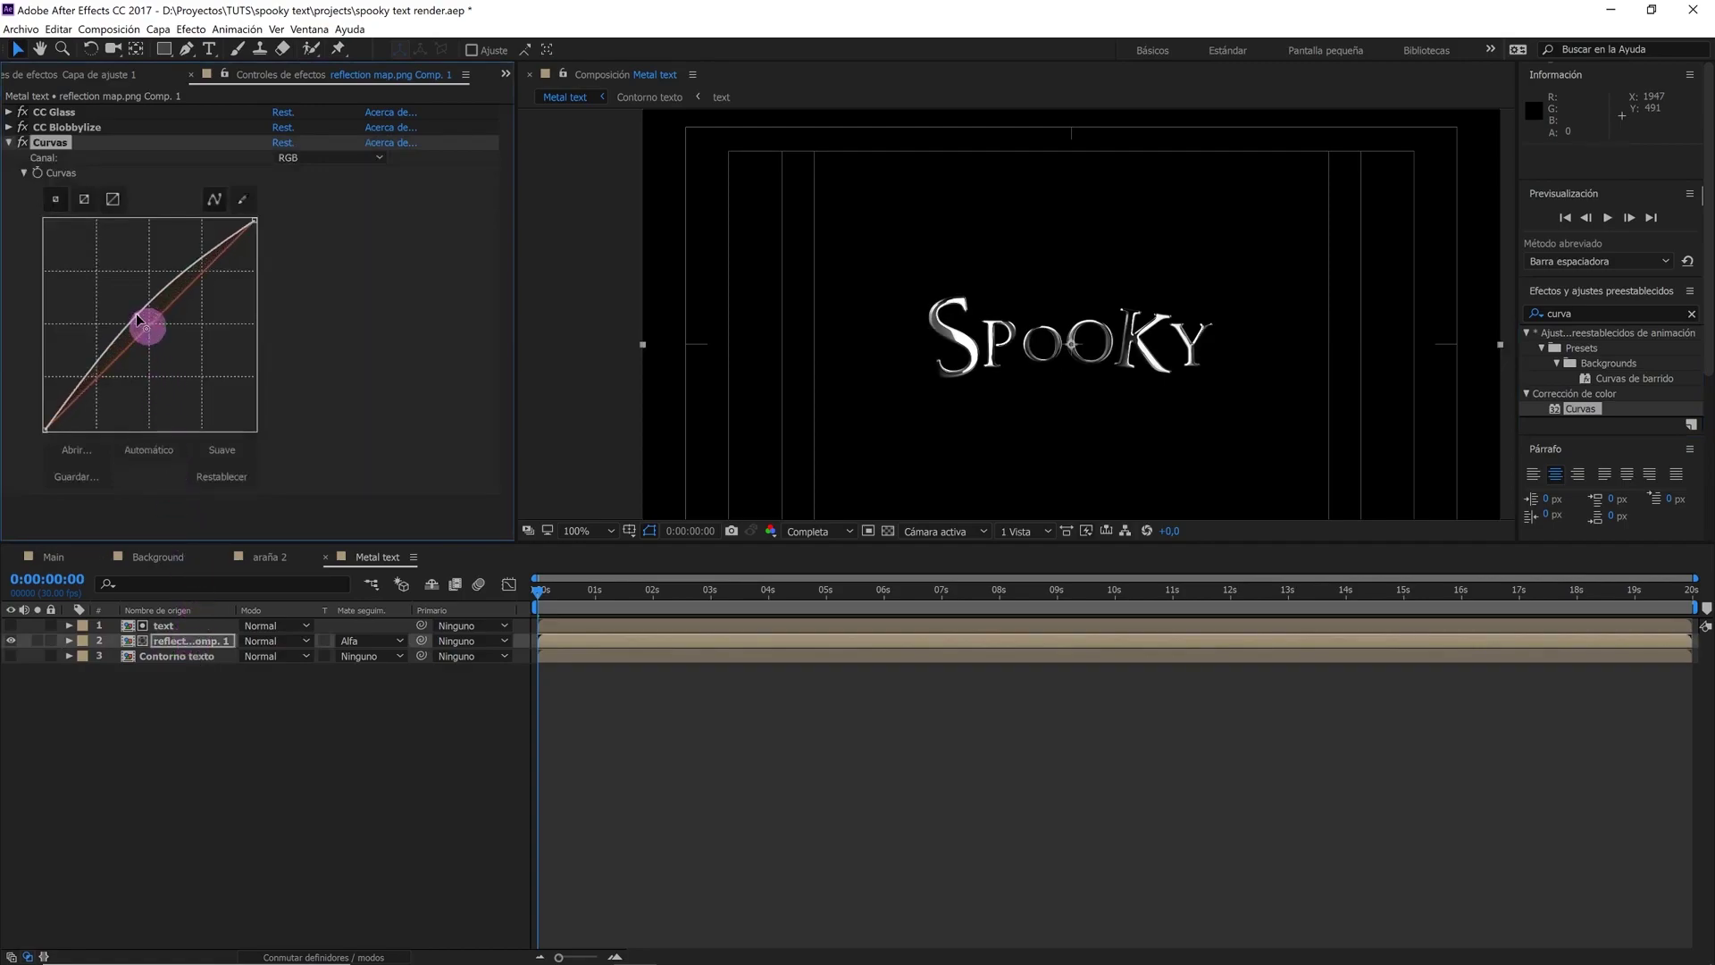
left_click_drag(138, 318, 139, 315)
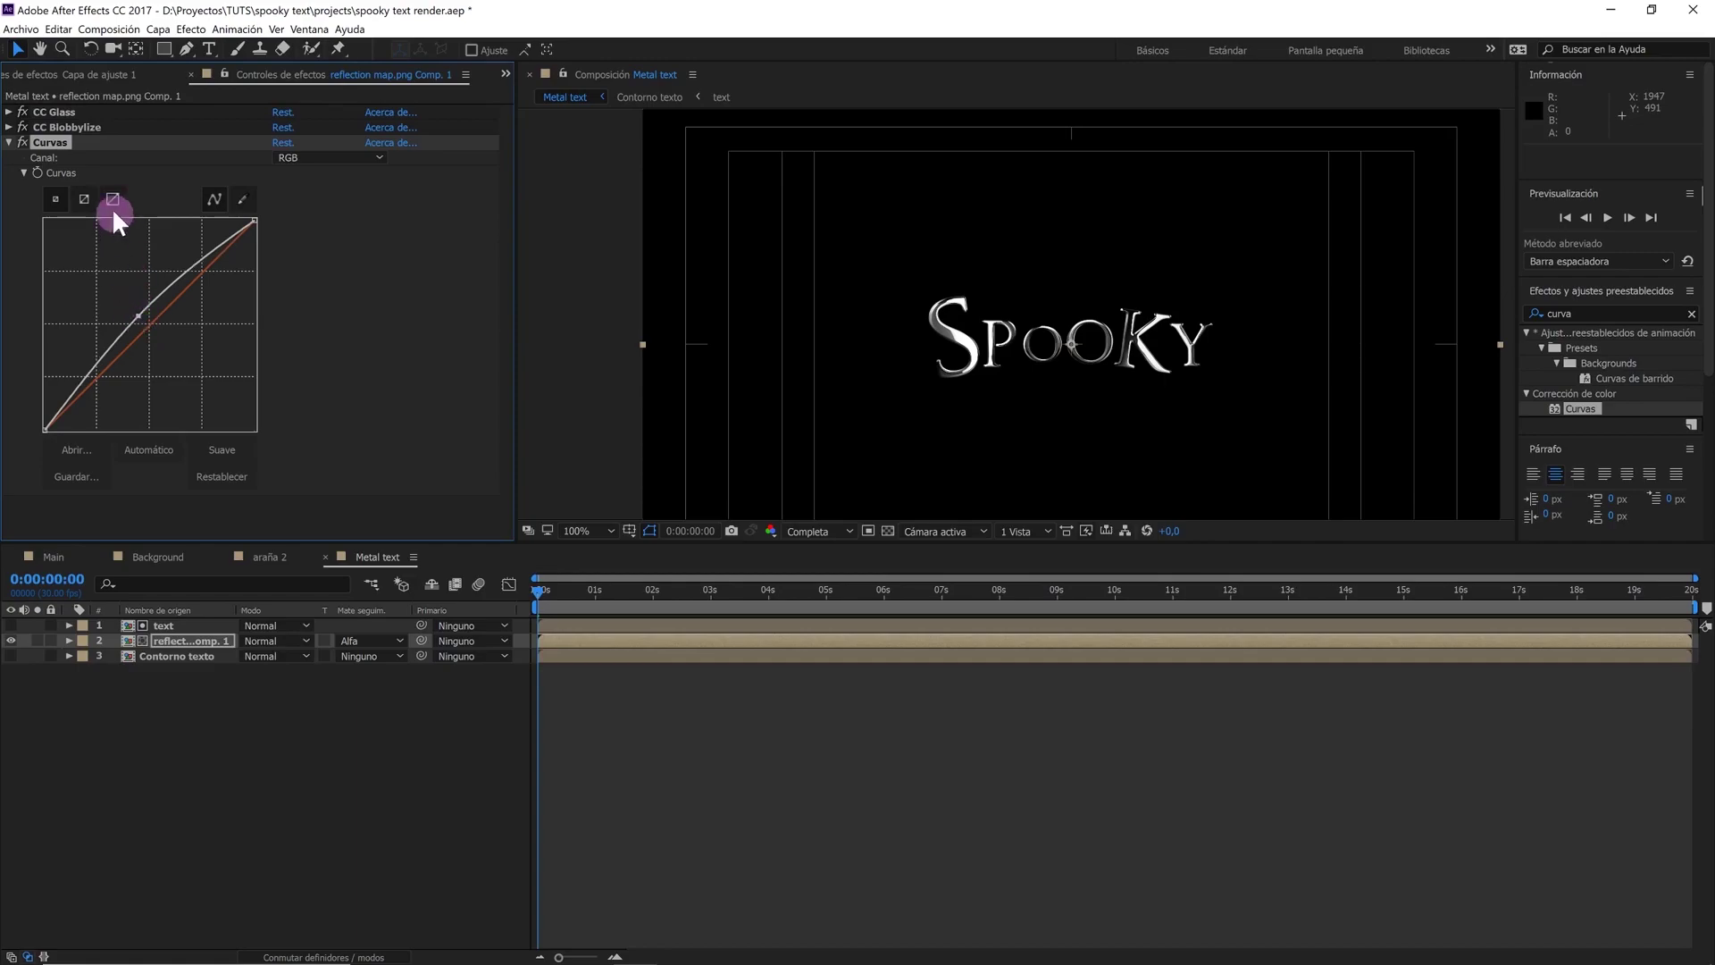
left_click(9, 142)
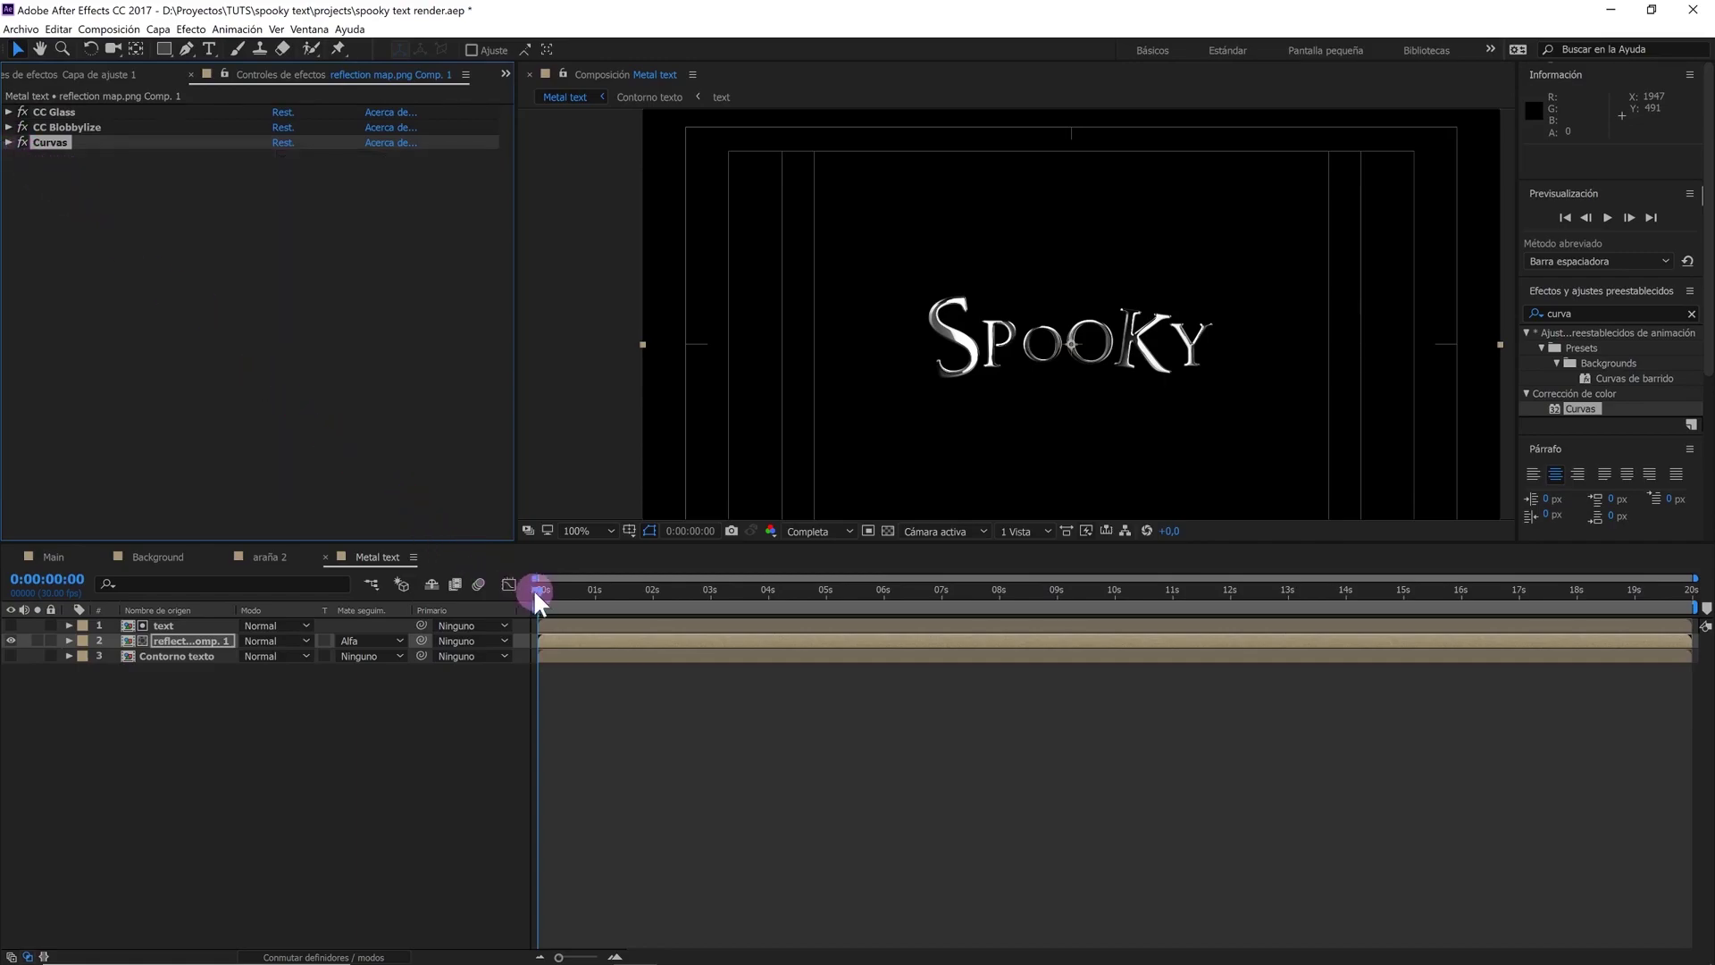
Preview further along the timeline and set the viewer zoom to Ajustar
mouse_move(540, 593)
left_mouse_down()
mouse_move(752, 582)
mouse_move(538, 578)
left_mouse_up()
left_click(582, 532)
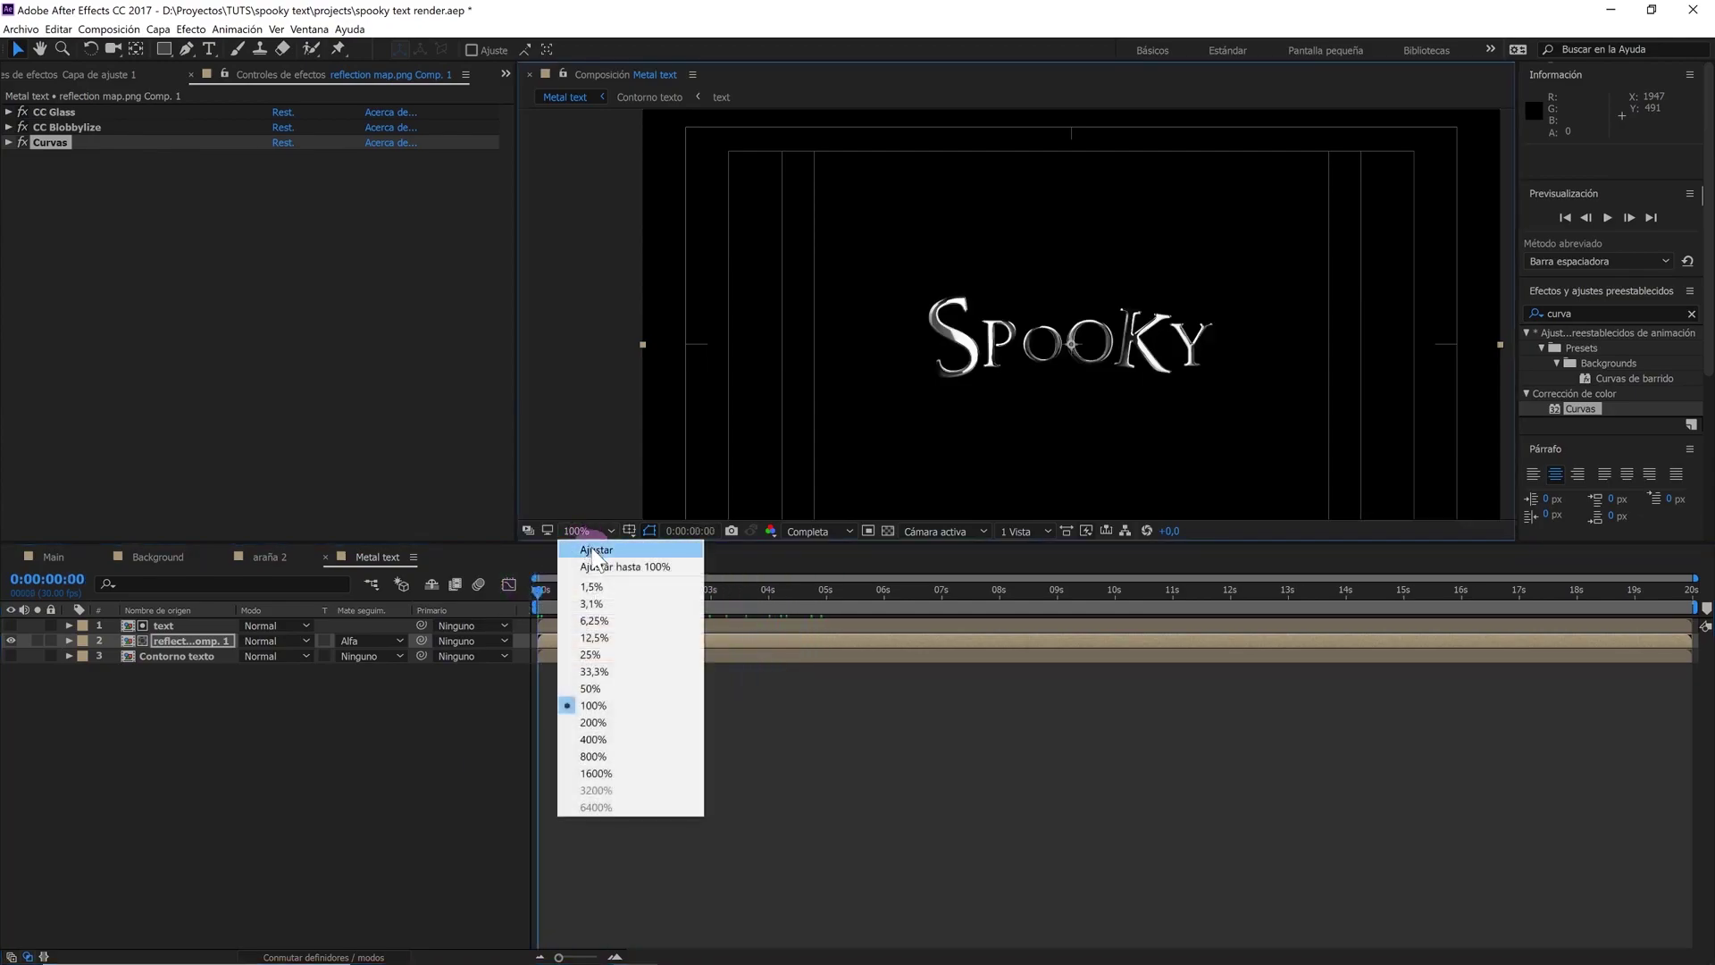
left_click(590, 548)
left_click(396, 719)
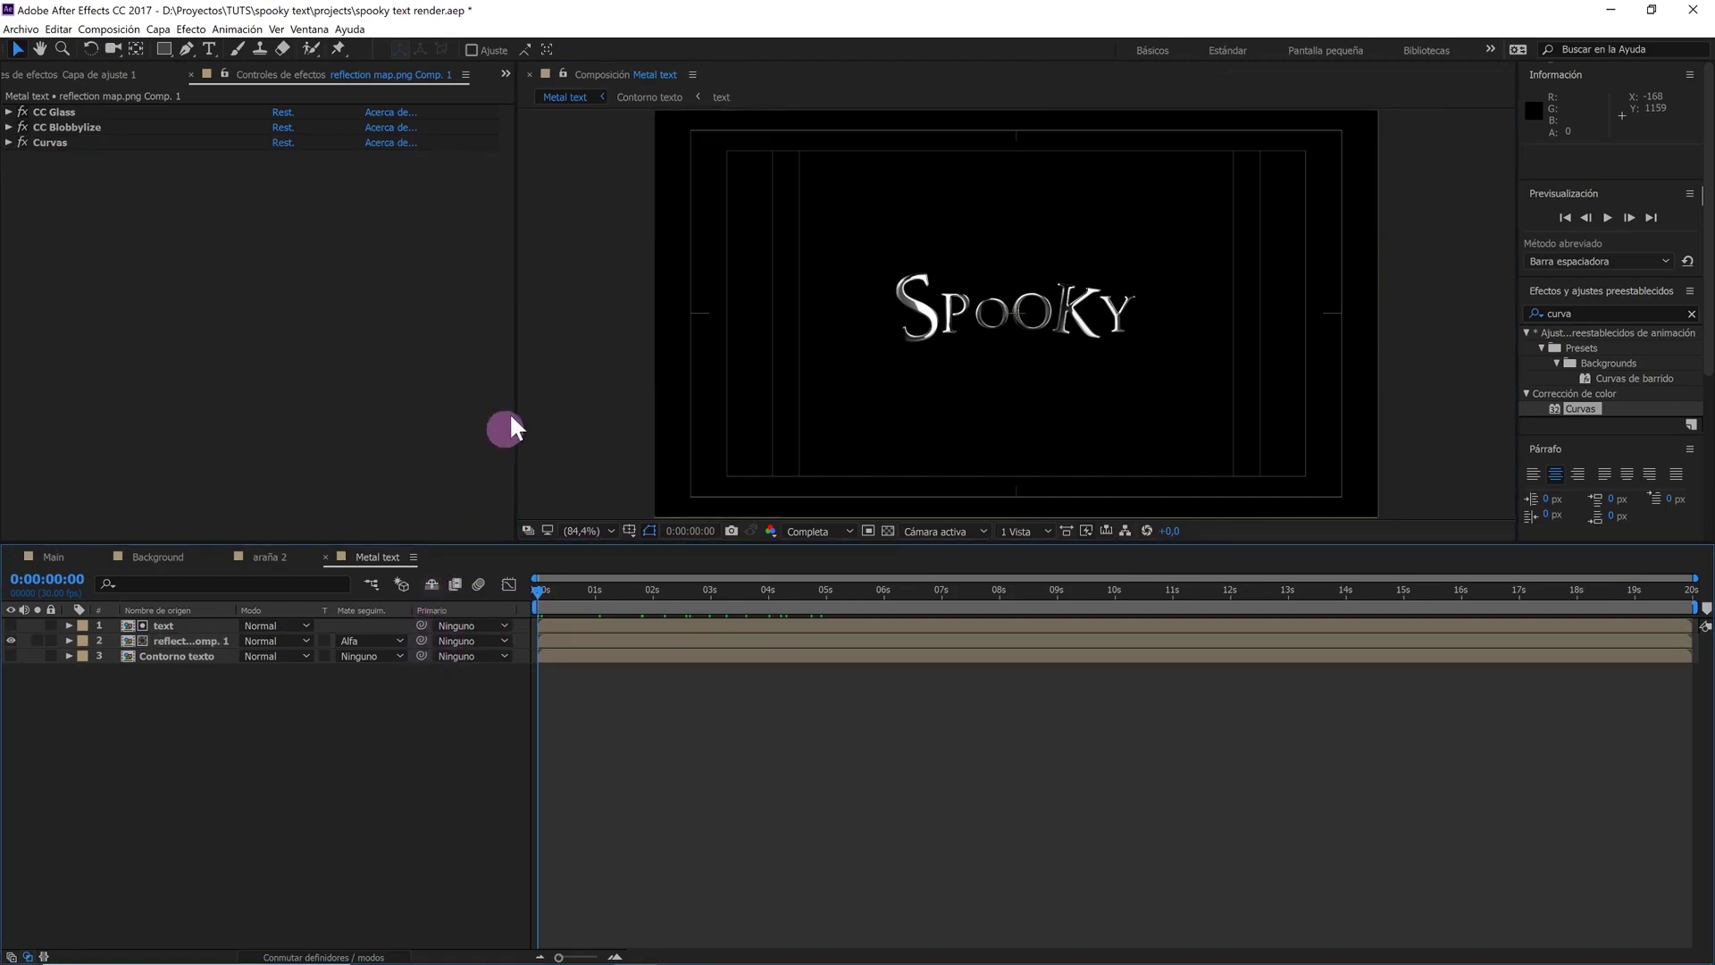
Open the Main composition, place Metal text above araña 2, and fit the viewer
left_click(506, 73)
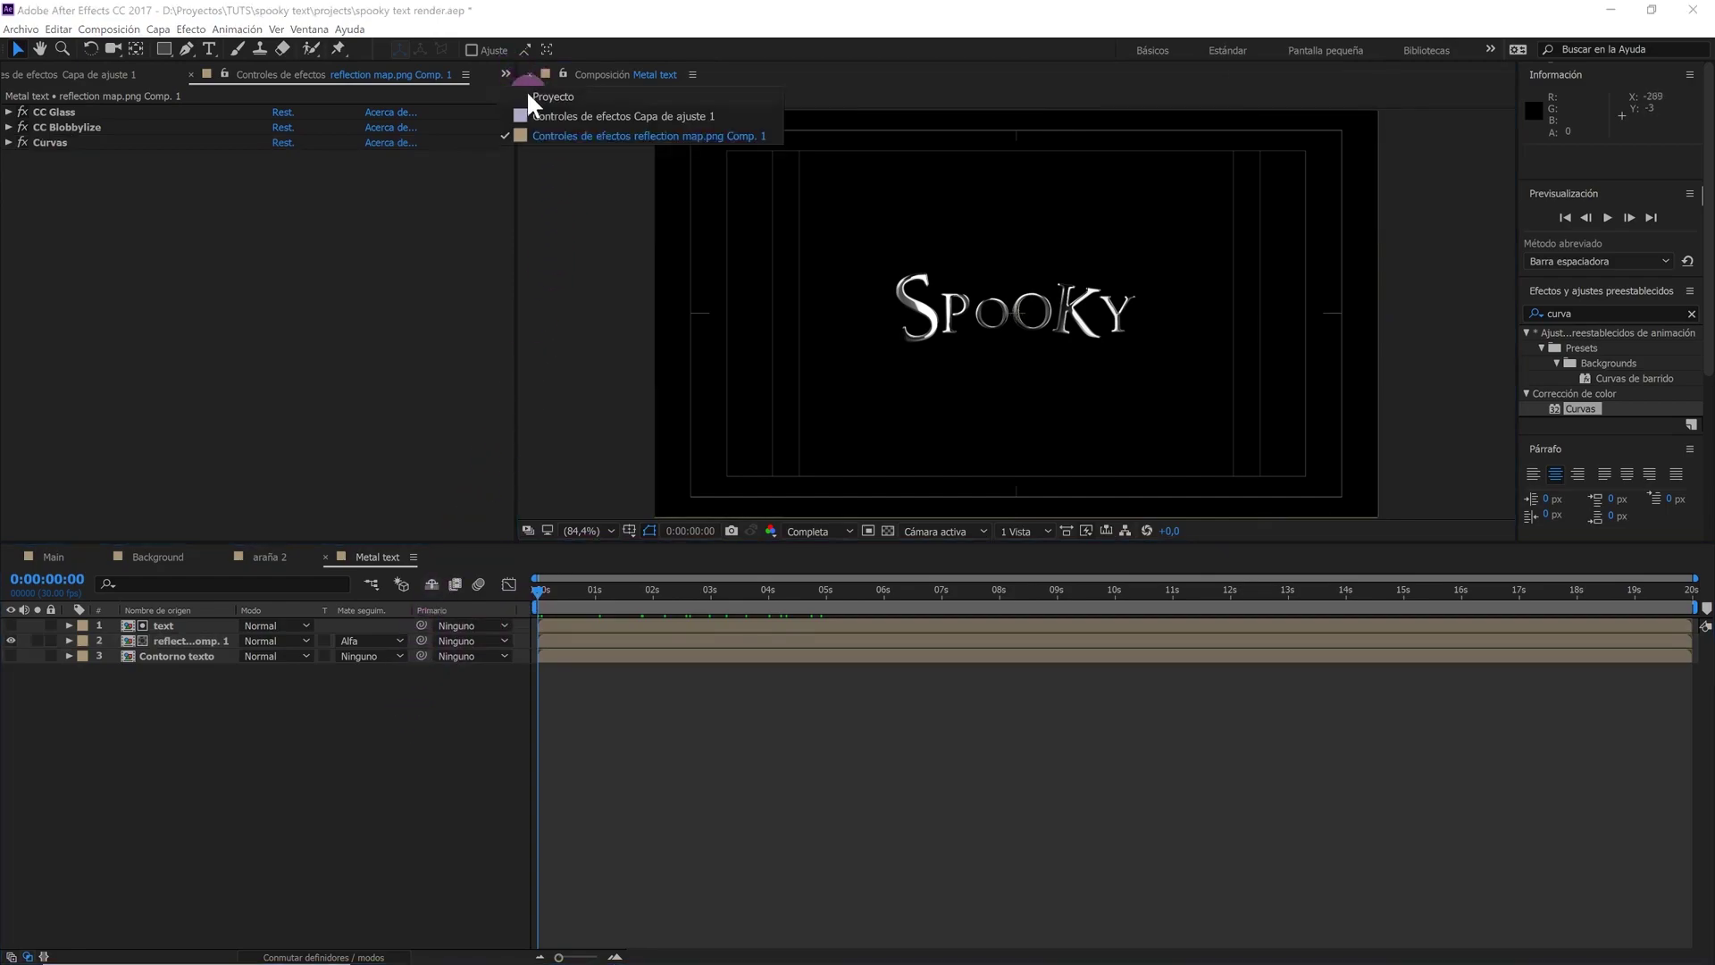
left_click(529, 94)
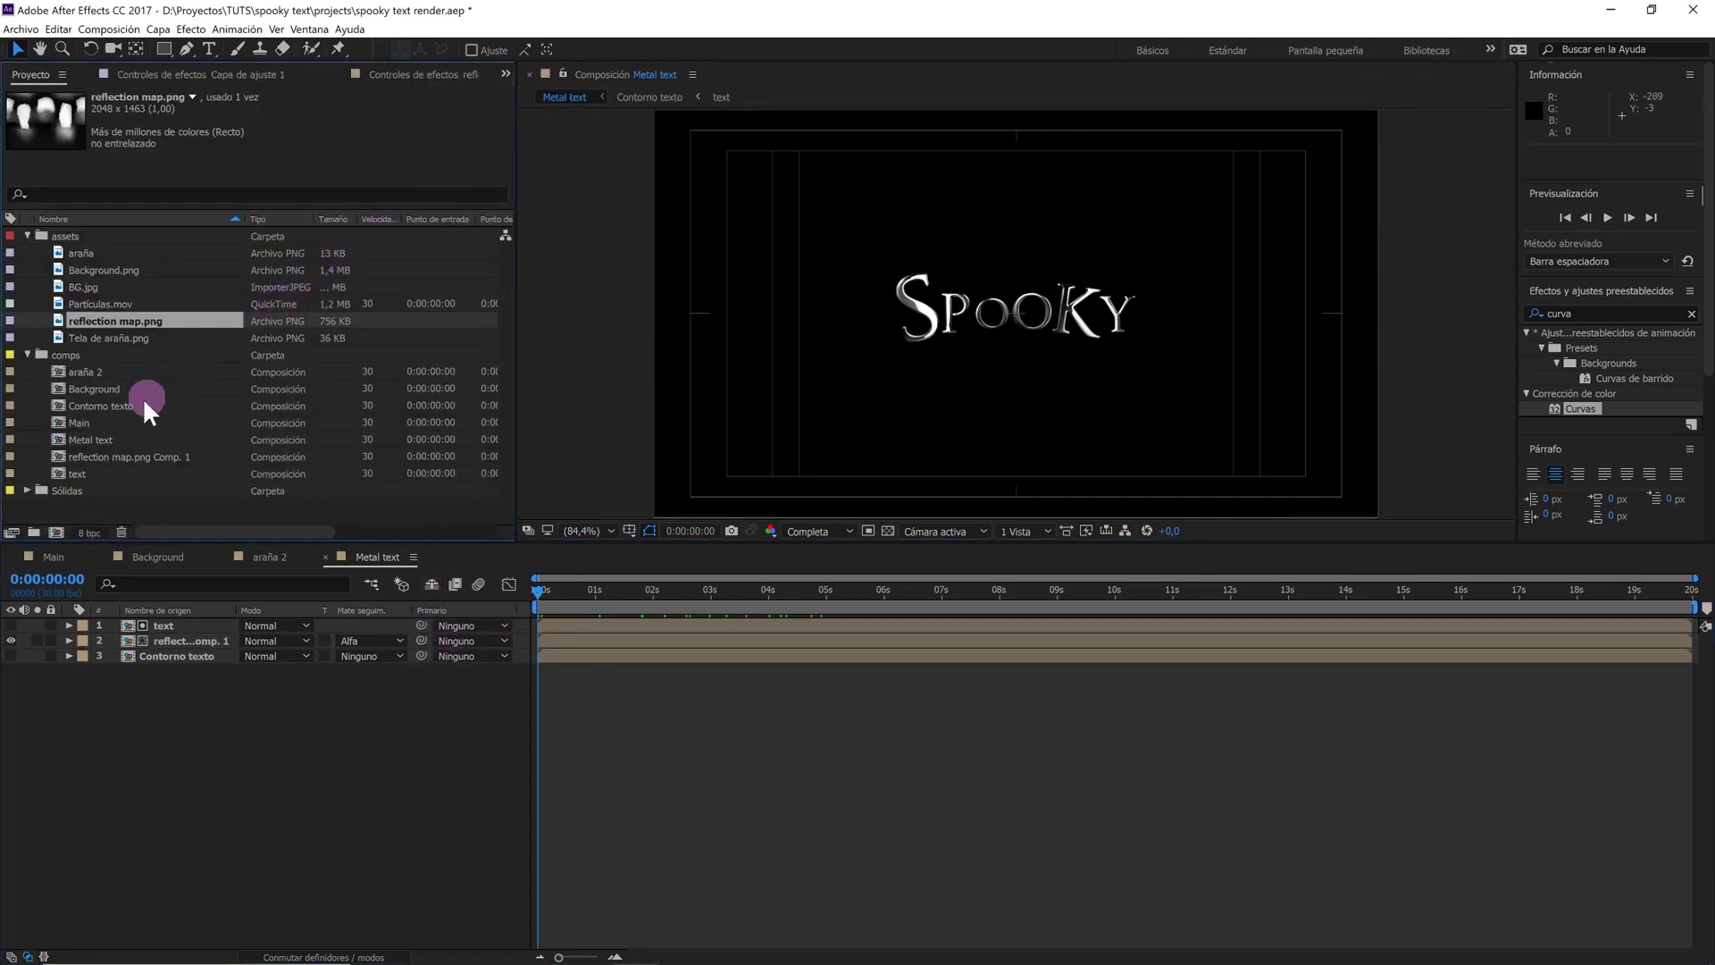
left_click(94, 437)
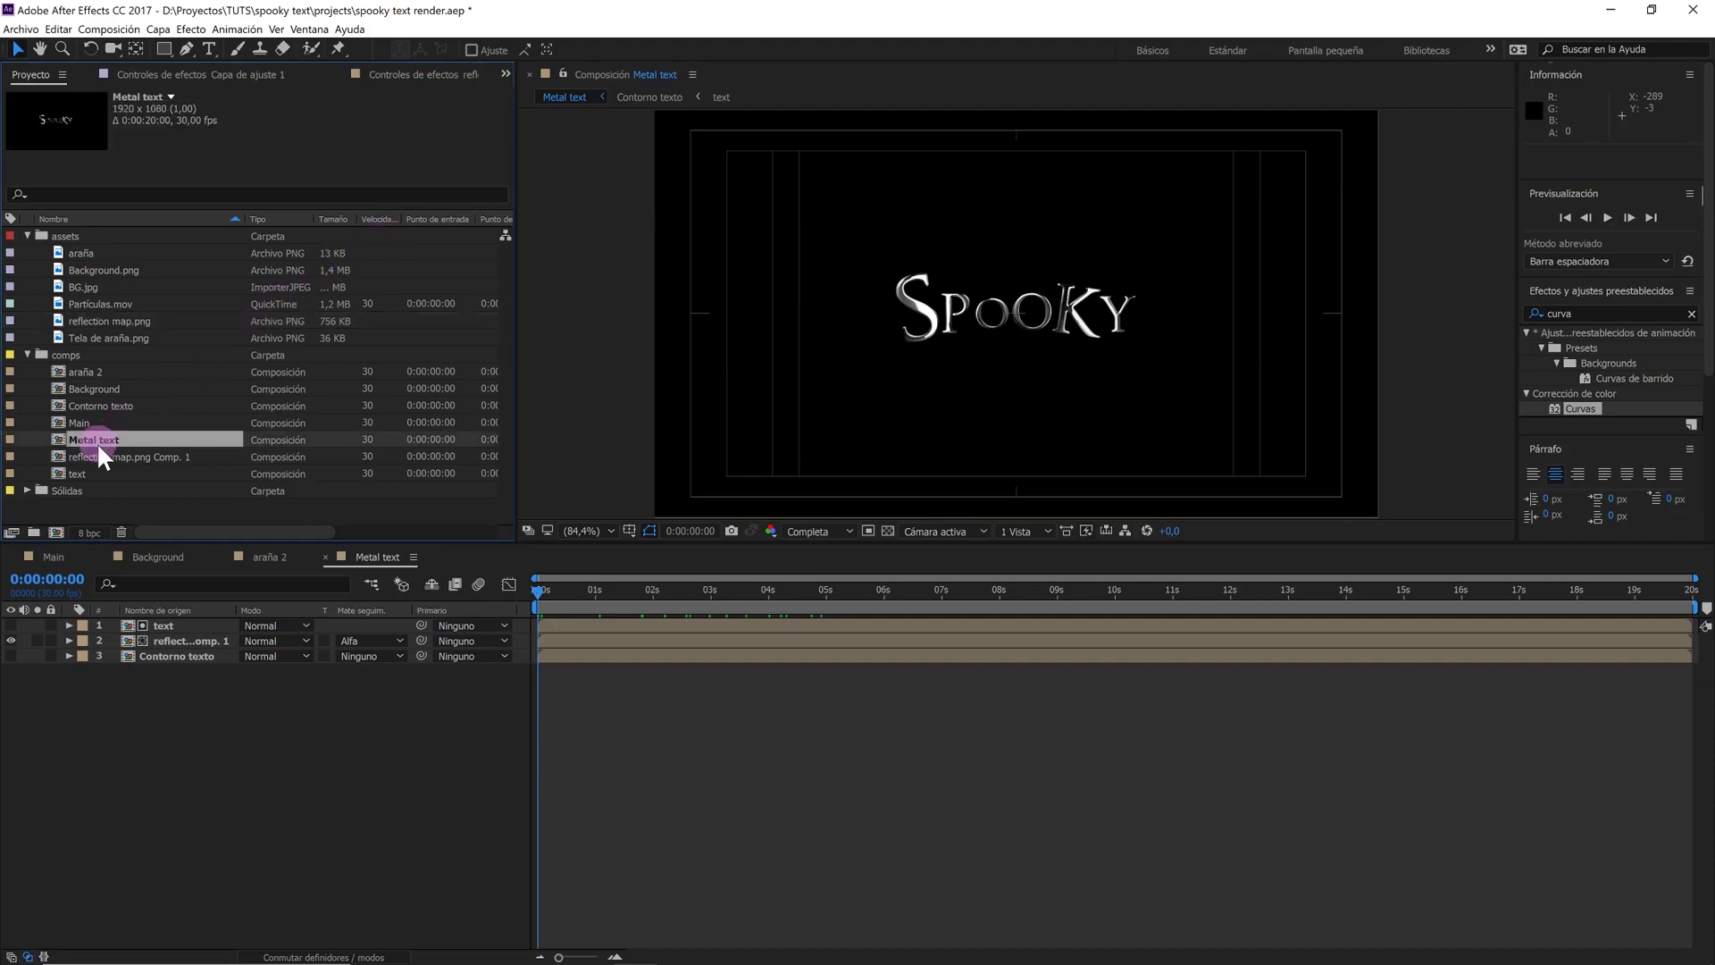
left_click(54, 555)
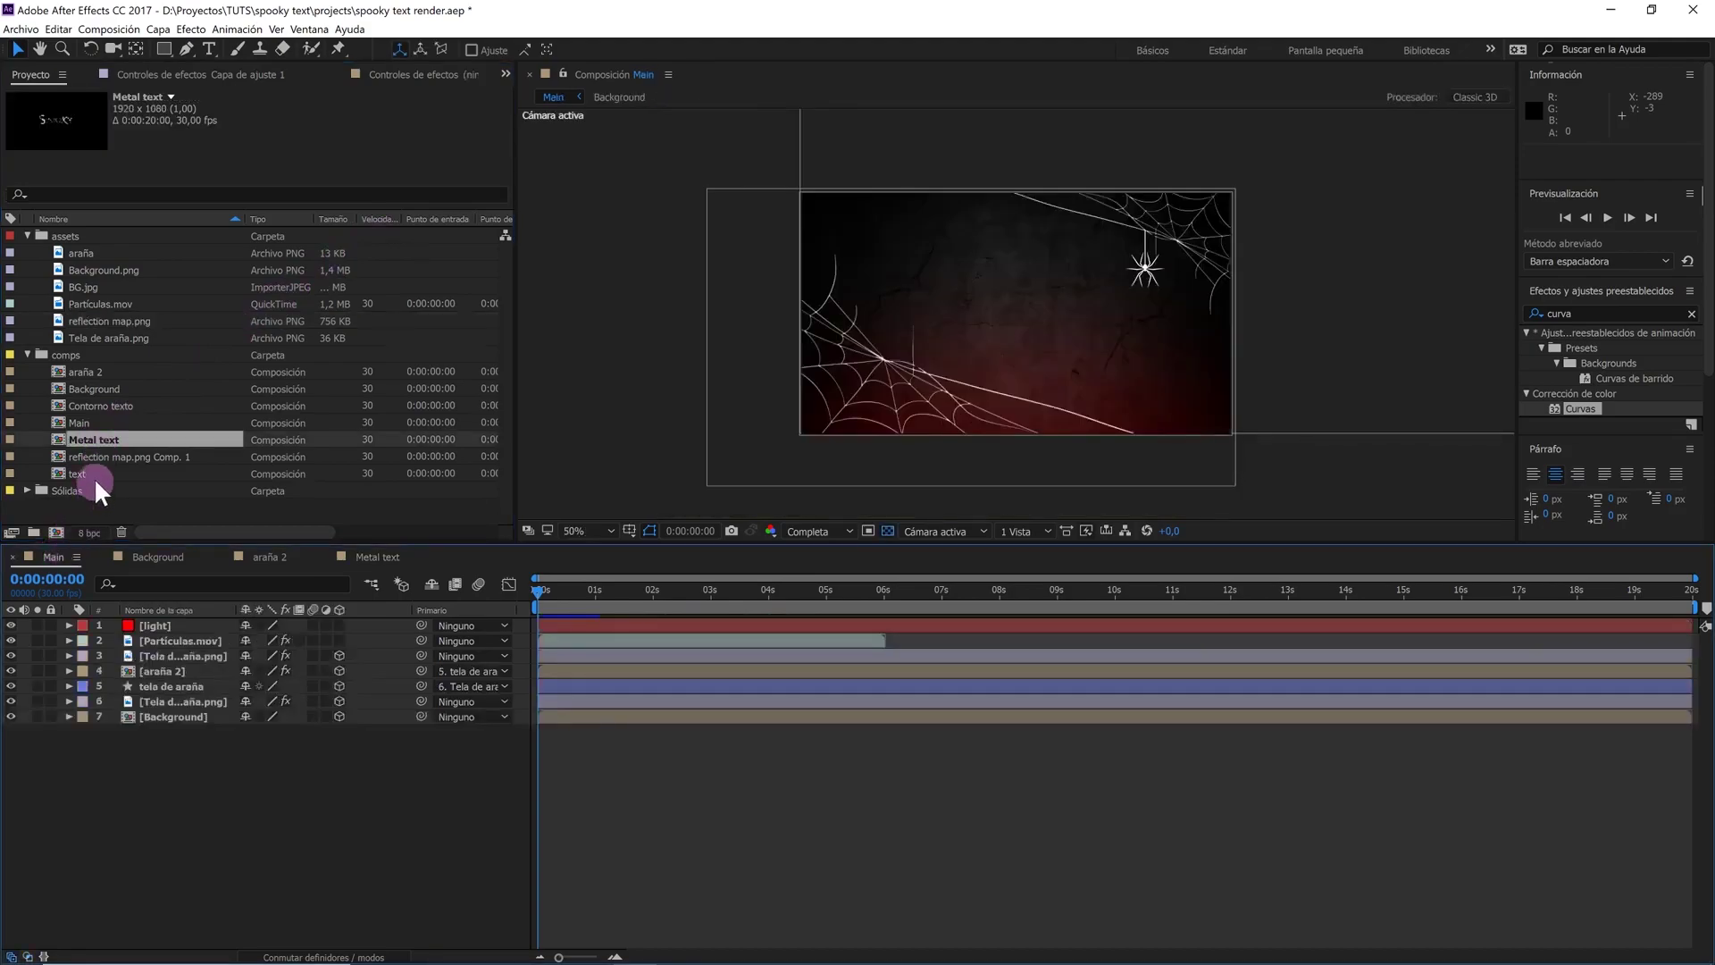
left_click_drag(103, 440, 159, 667)
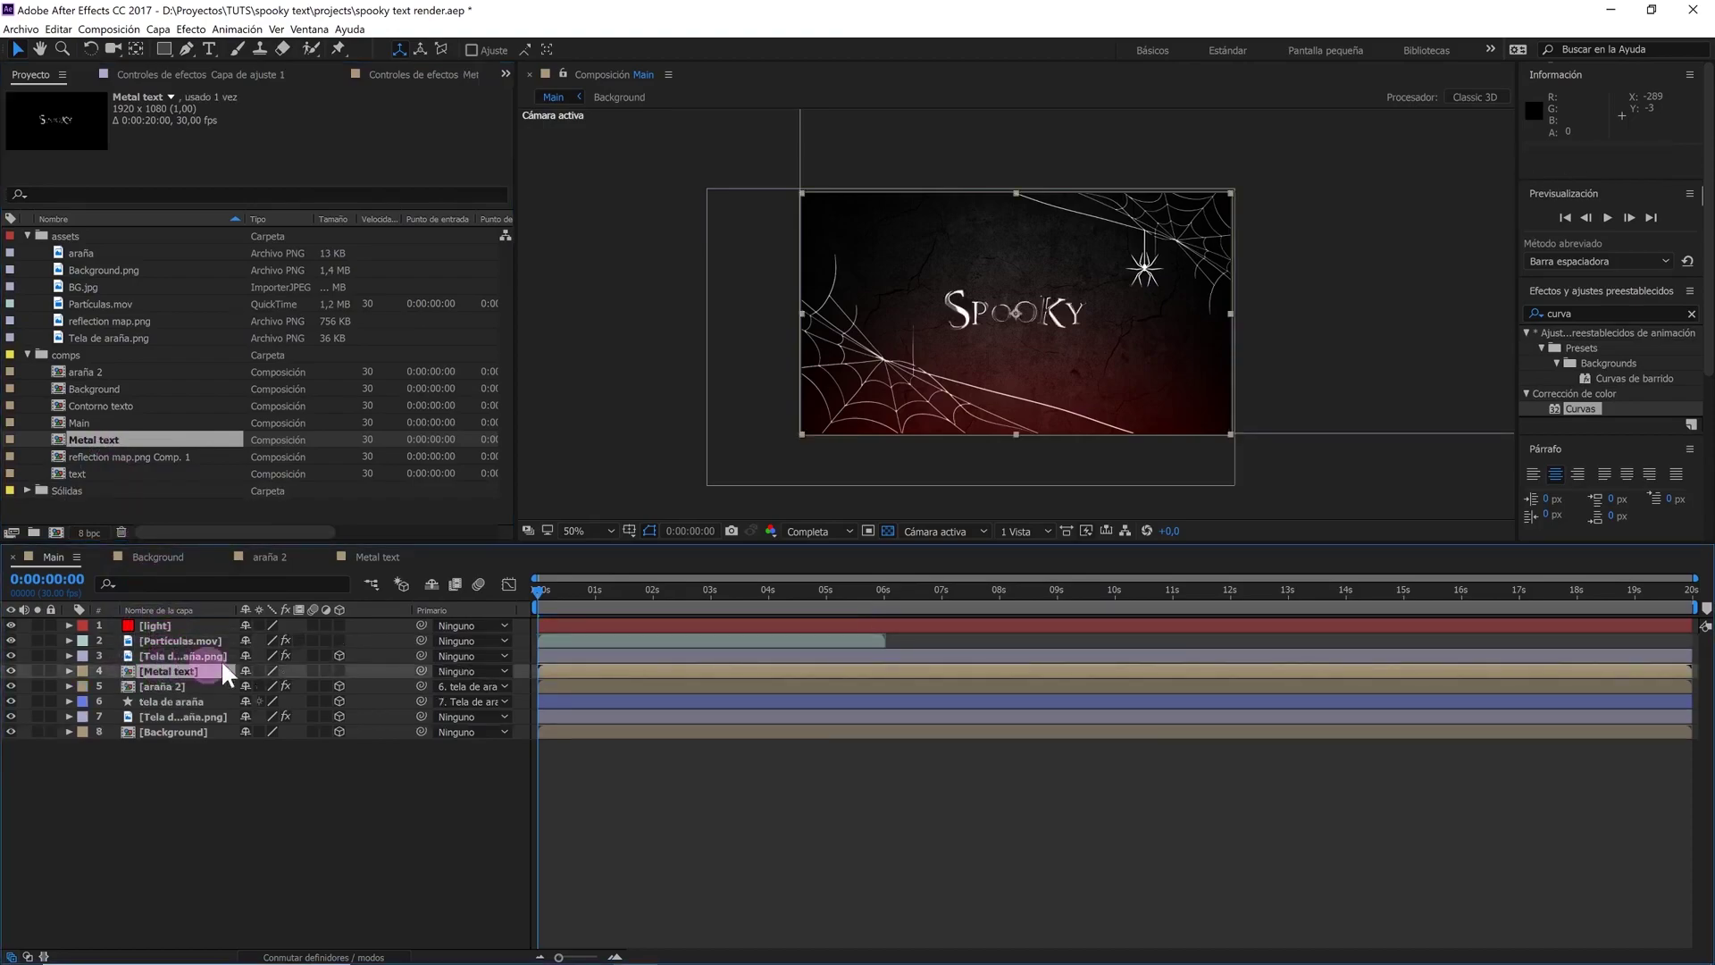
left_click(539, 585)
left_click(578, 533)
left_click(585, 545)
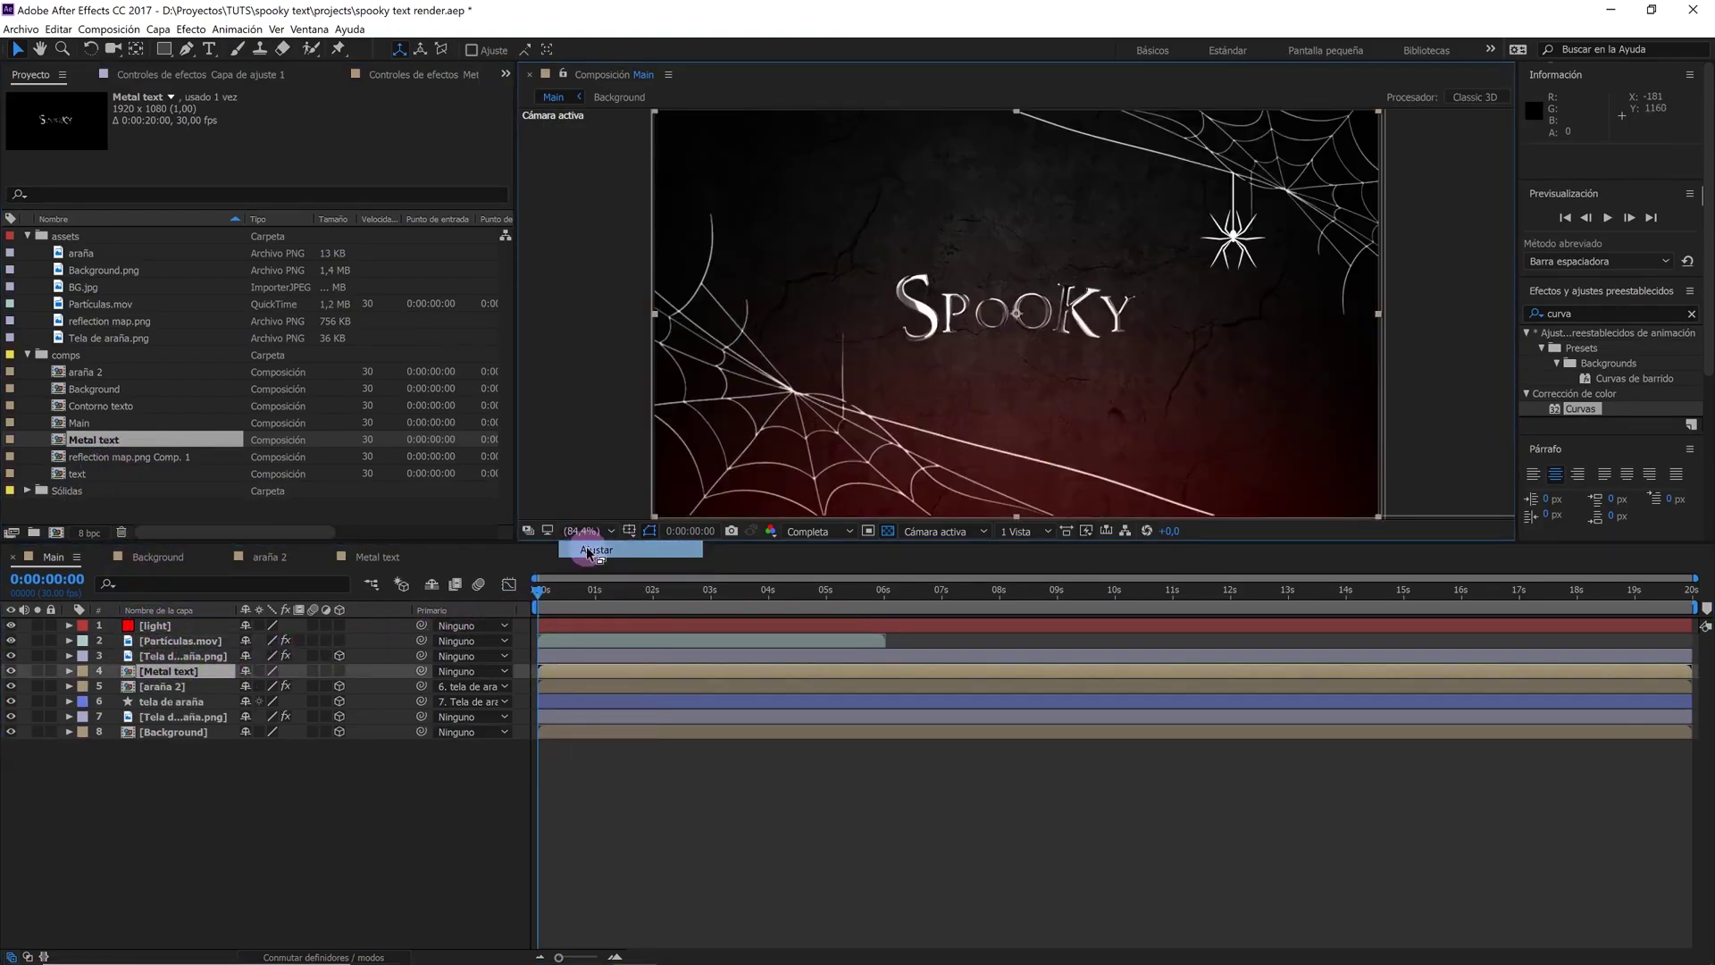
Change the Background layer's Position depth value
left_click(166, 733)
left_click(80, 732)
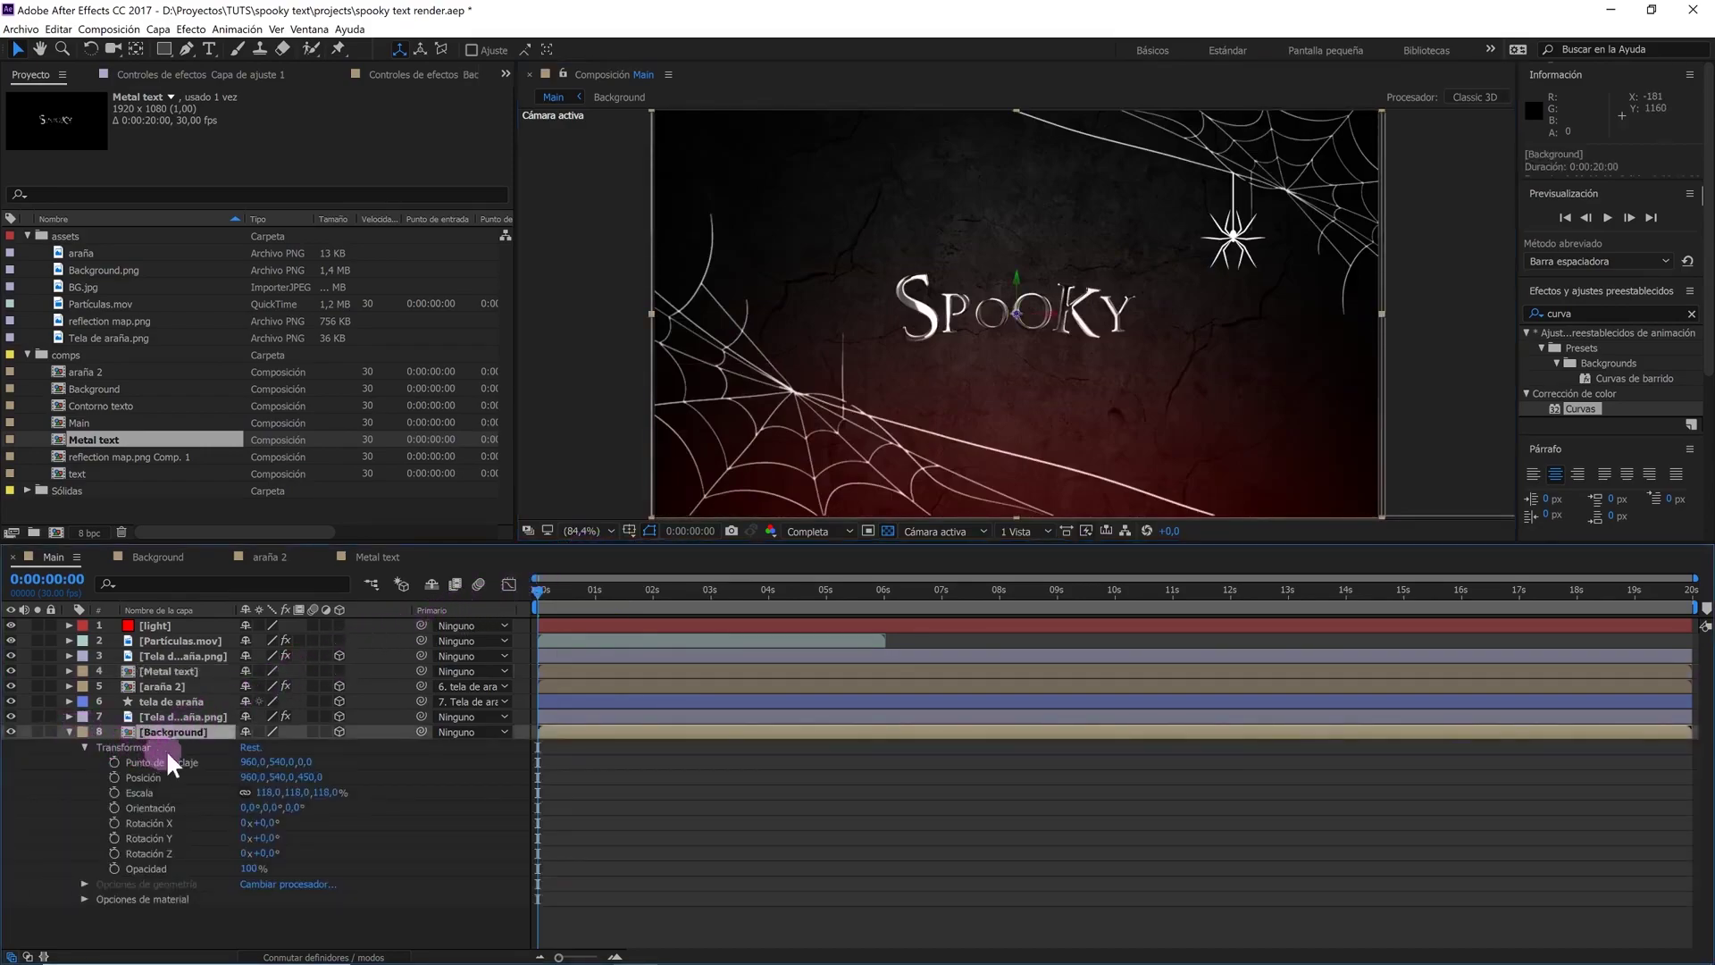
left_click(308, 777)
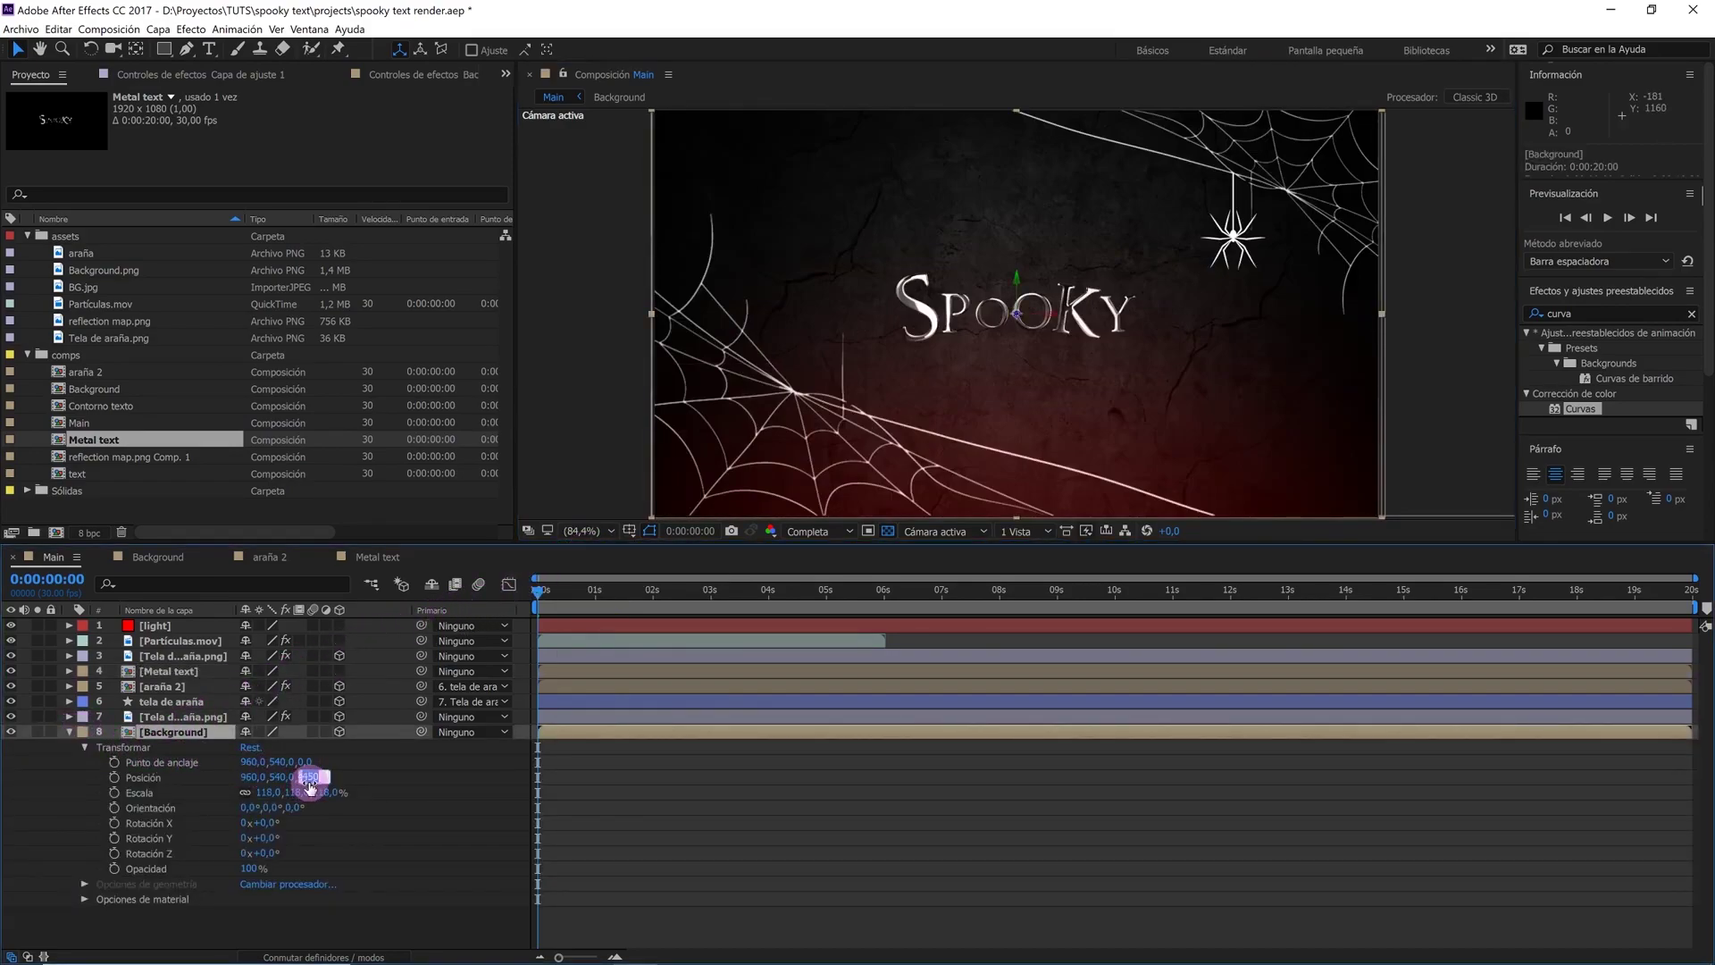
left_click(70, 730)
left_click(70, 730)
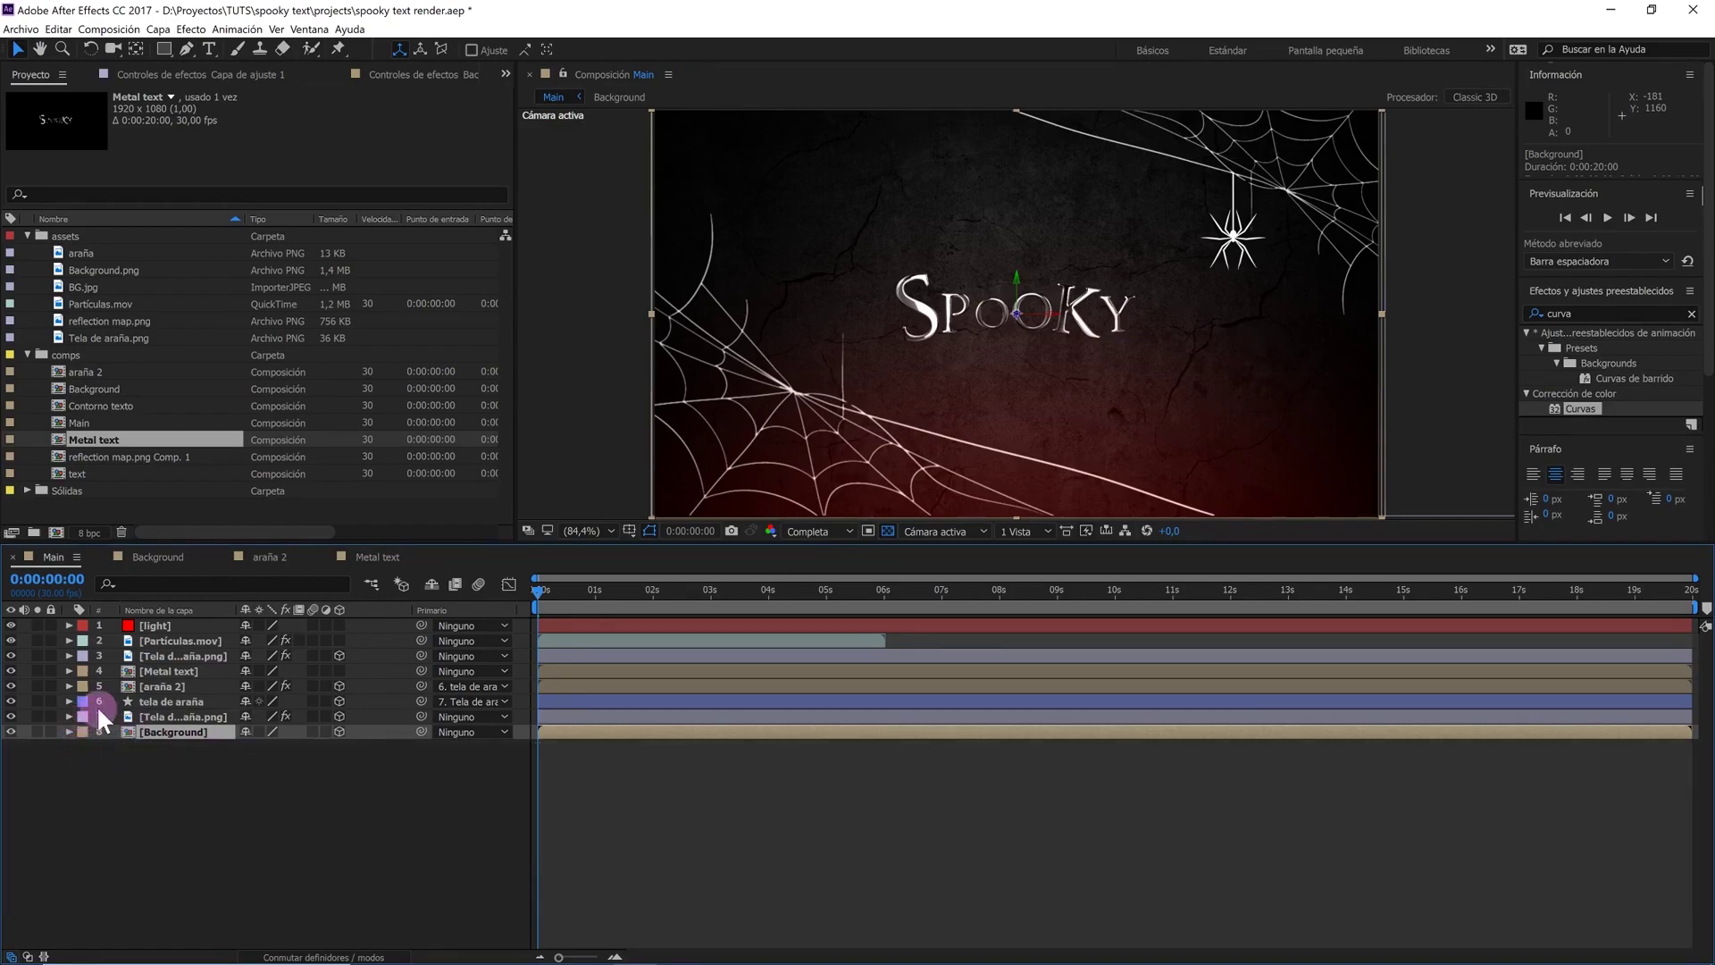
Turn on the Metal text layer's 3D switch and twirl it open
left_click(153, 669)
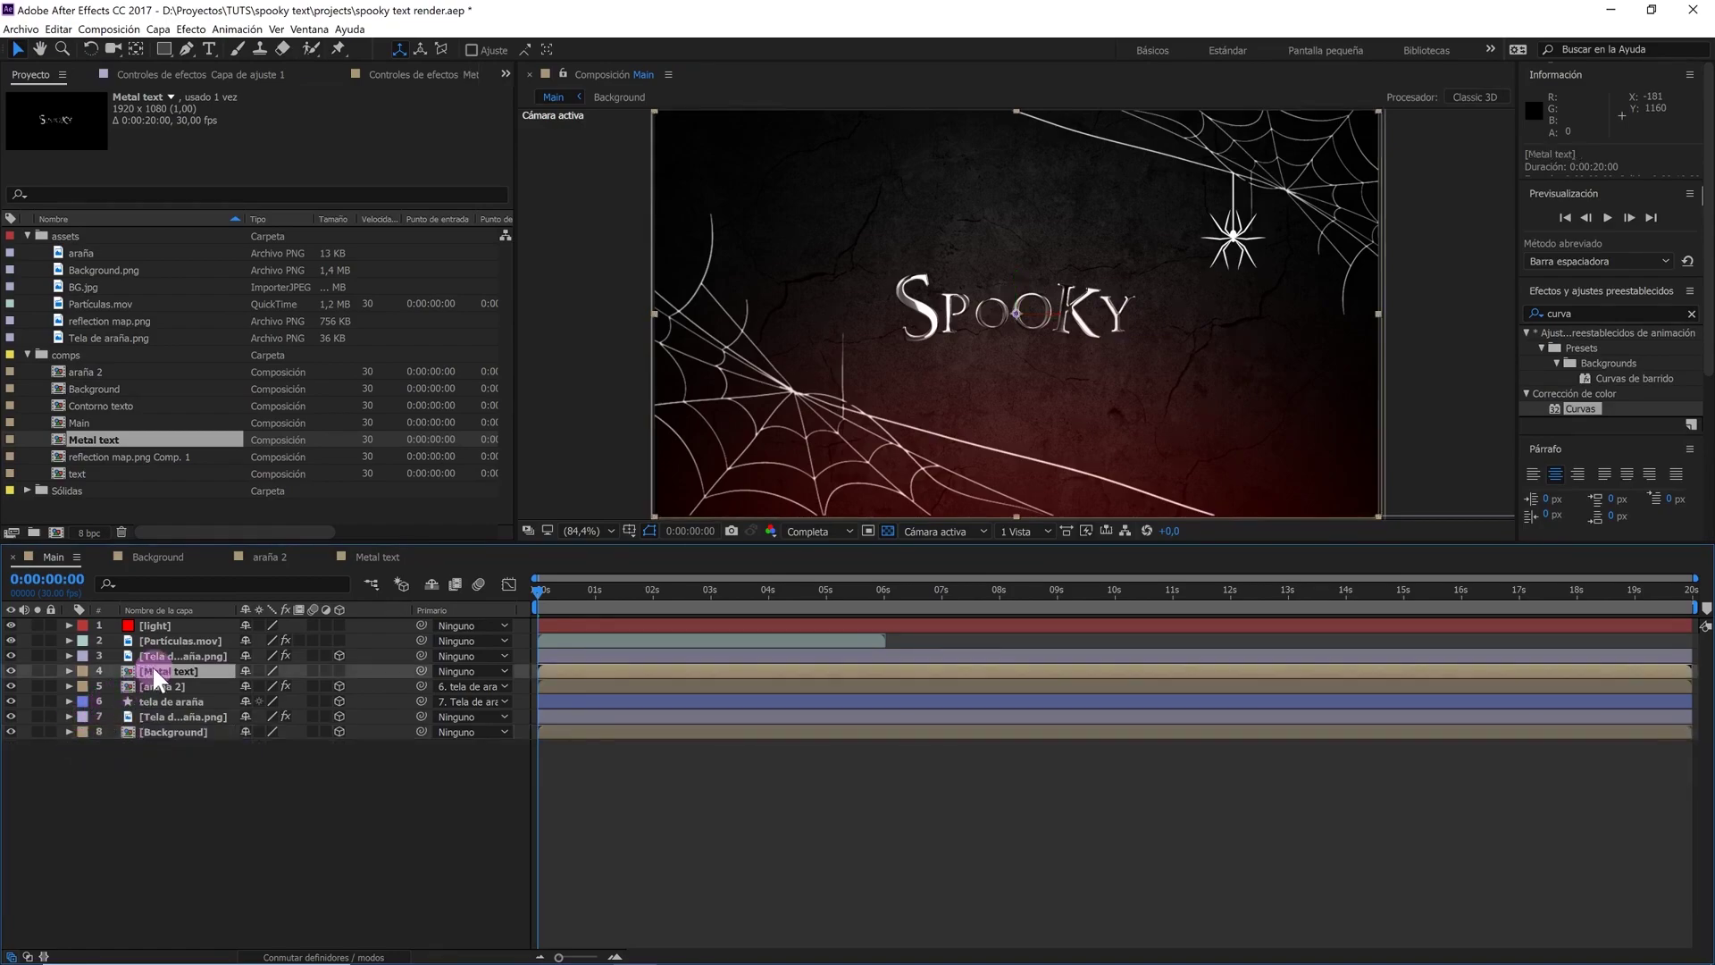
left_click(338, 670)
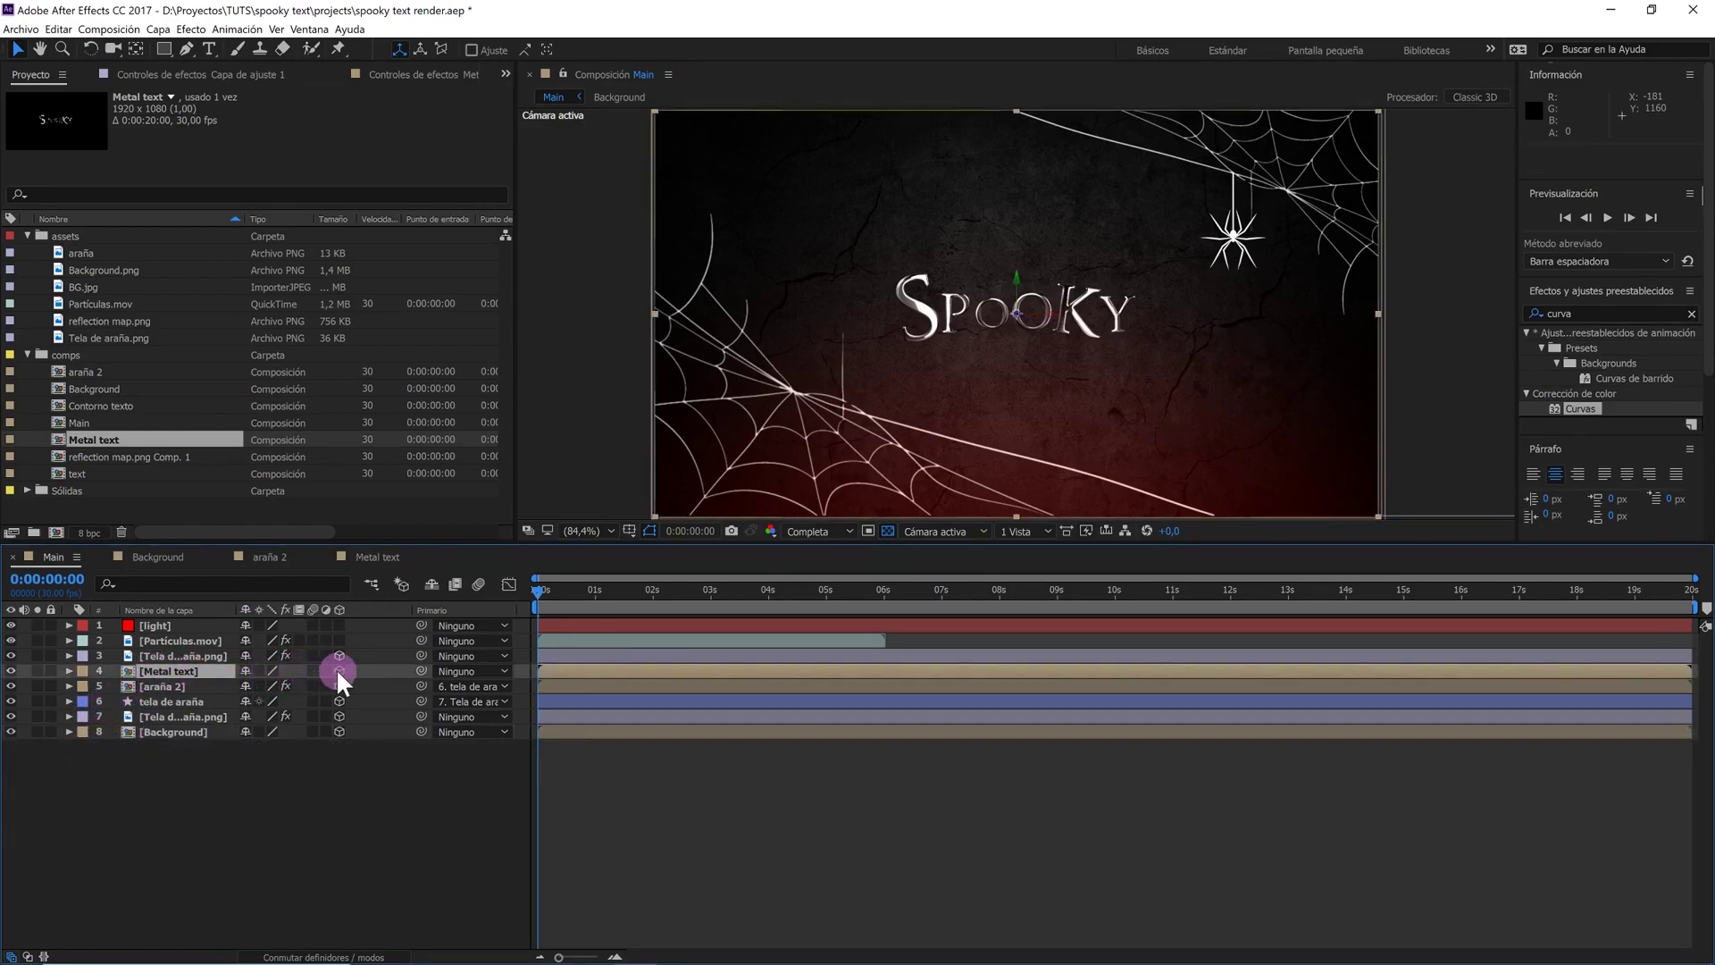
left_click(69, 670)
Switch to a two-view layout and set Metal text's Position Z to 450
left_click(1004, 530)
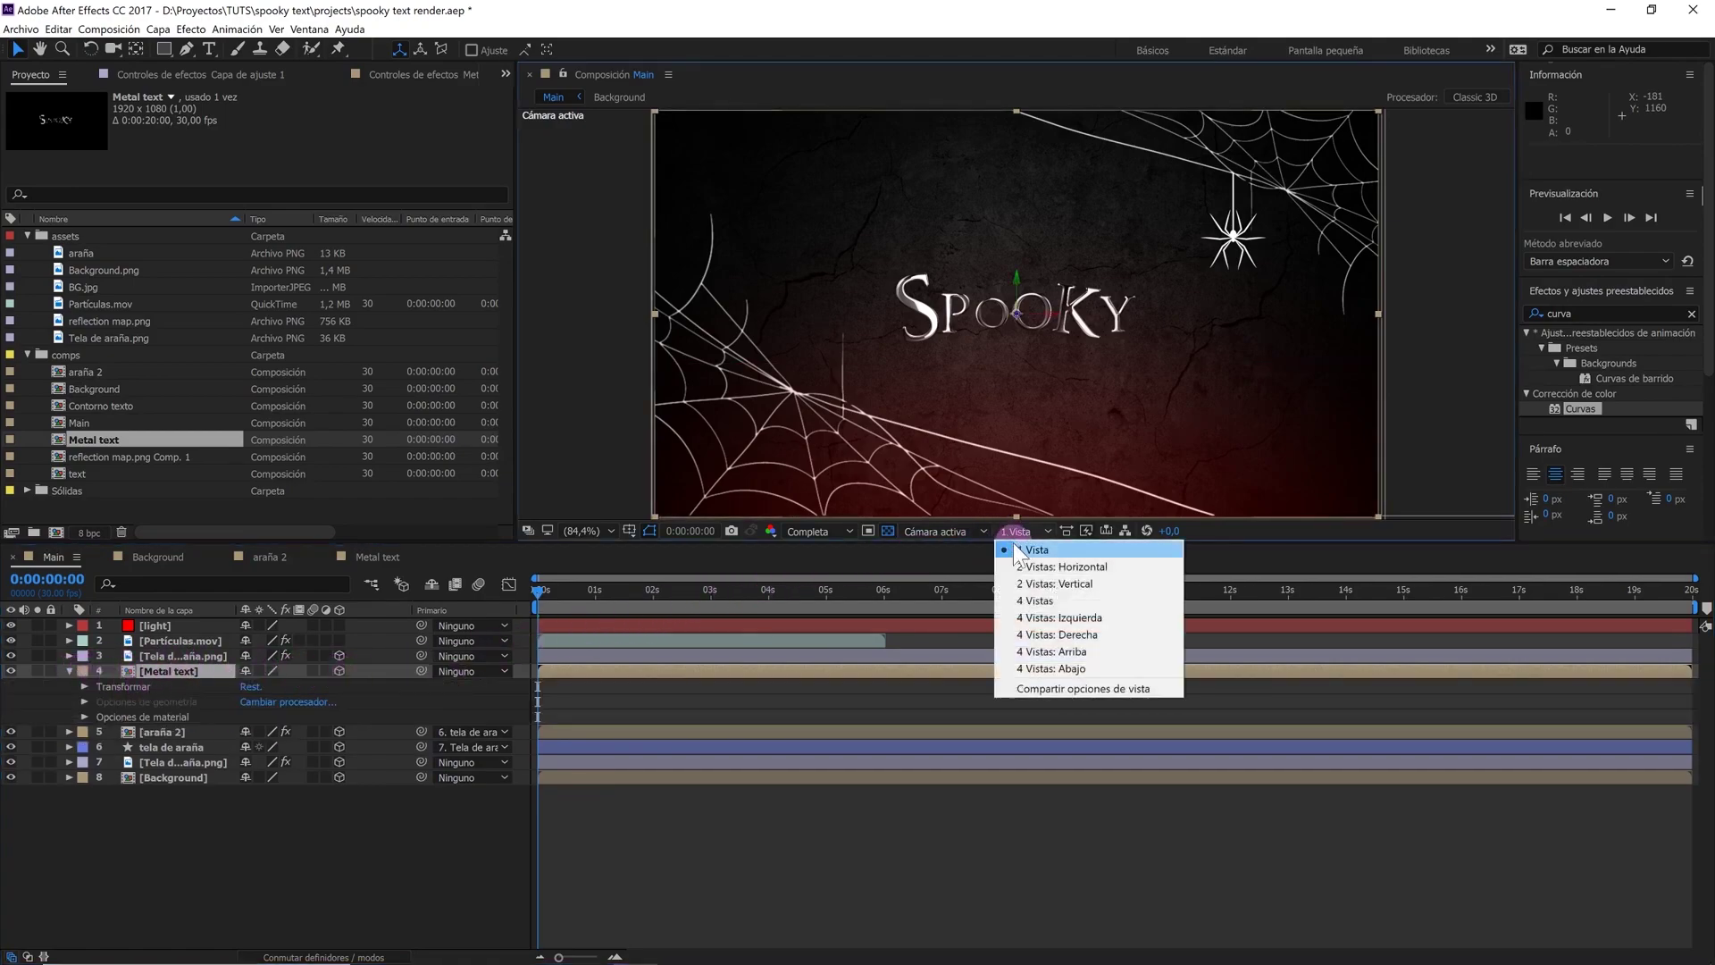
left_click(1004, 566)
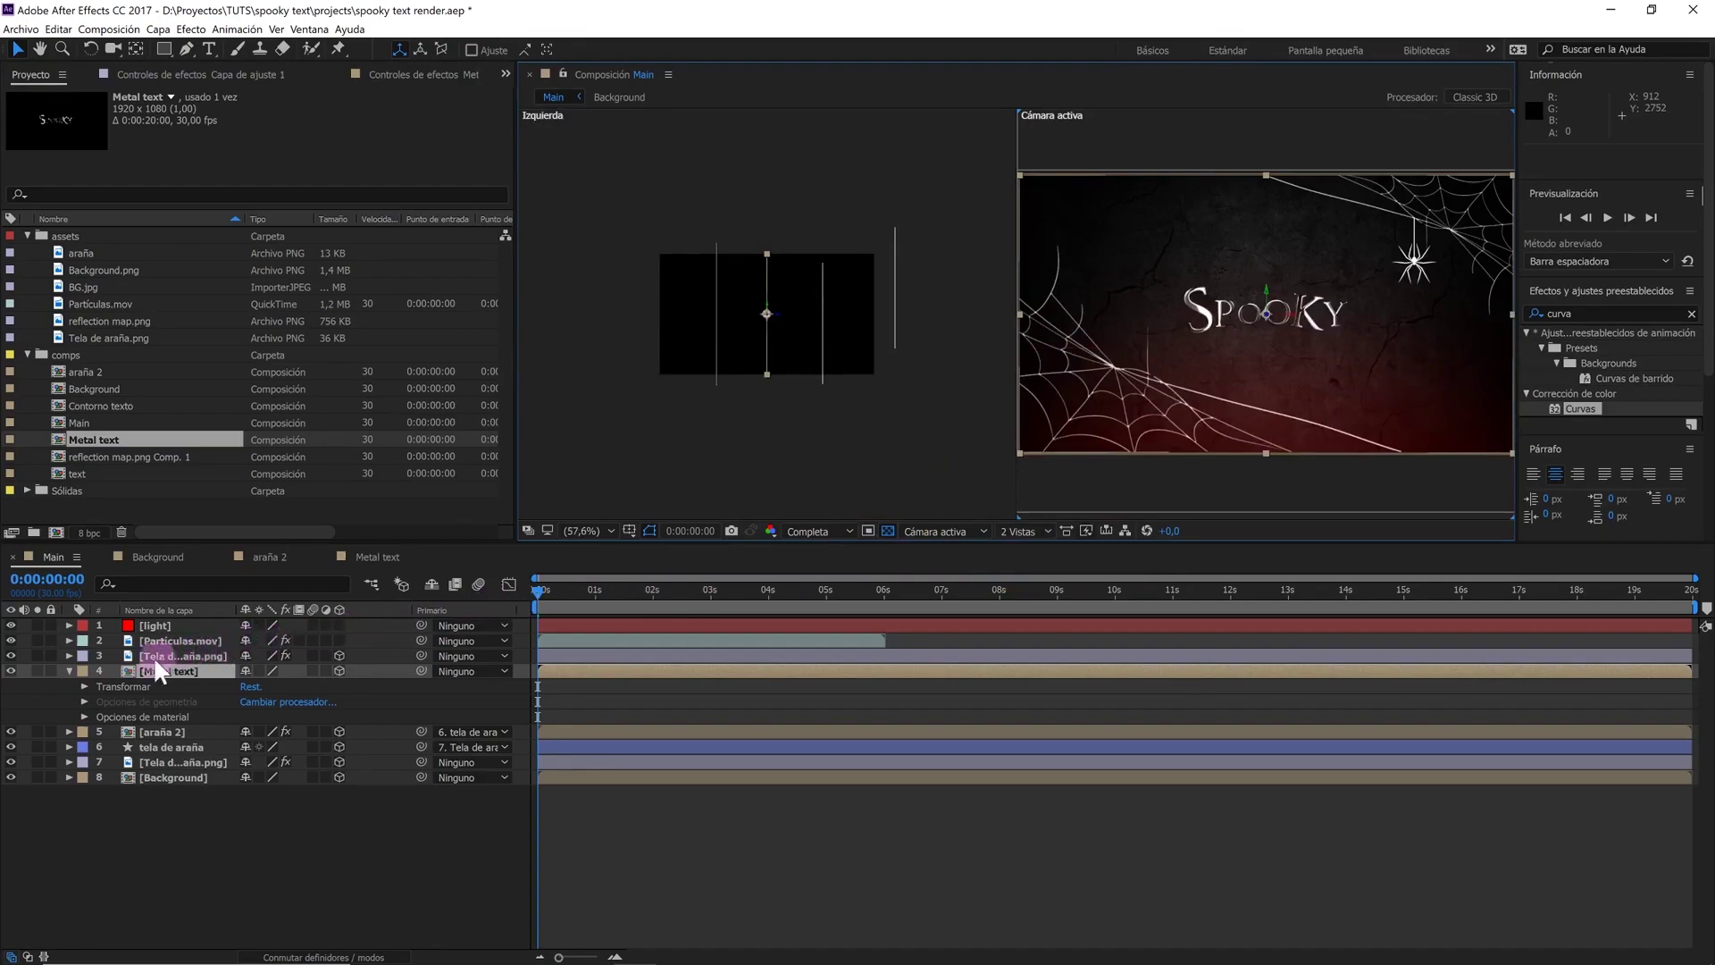
left_click(85, 686)
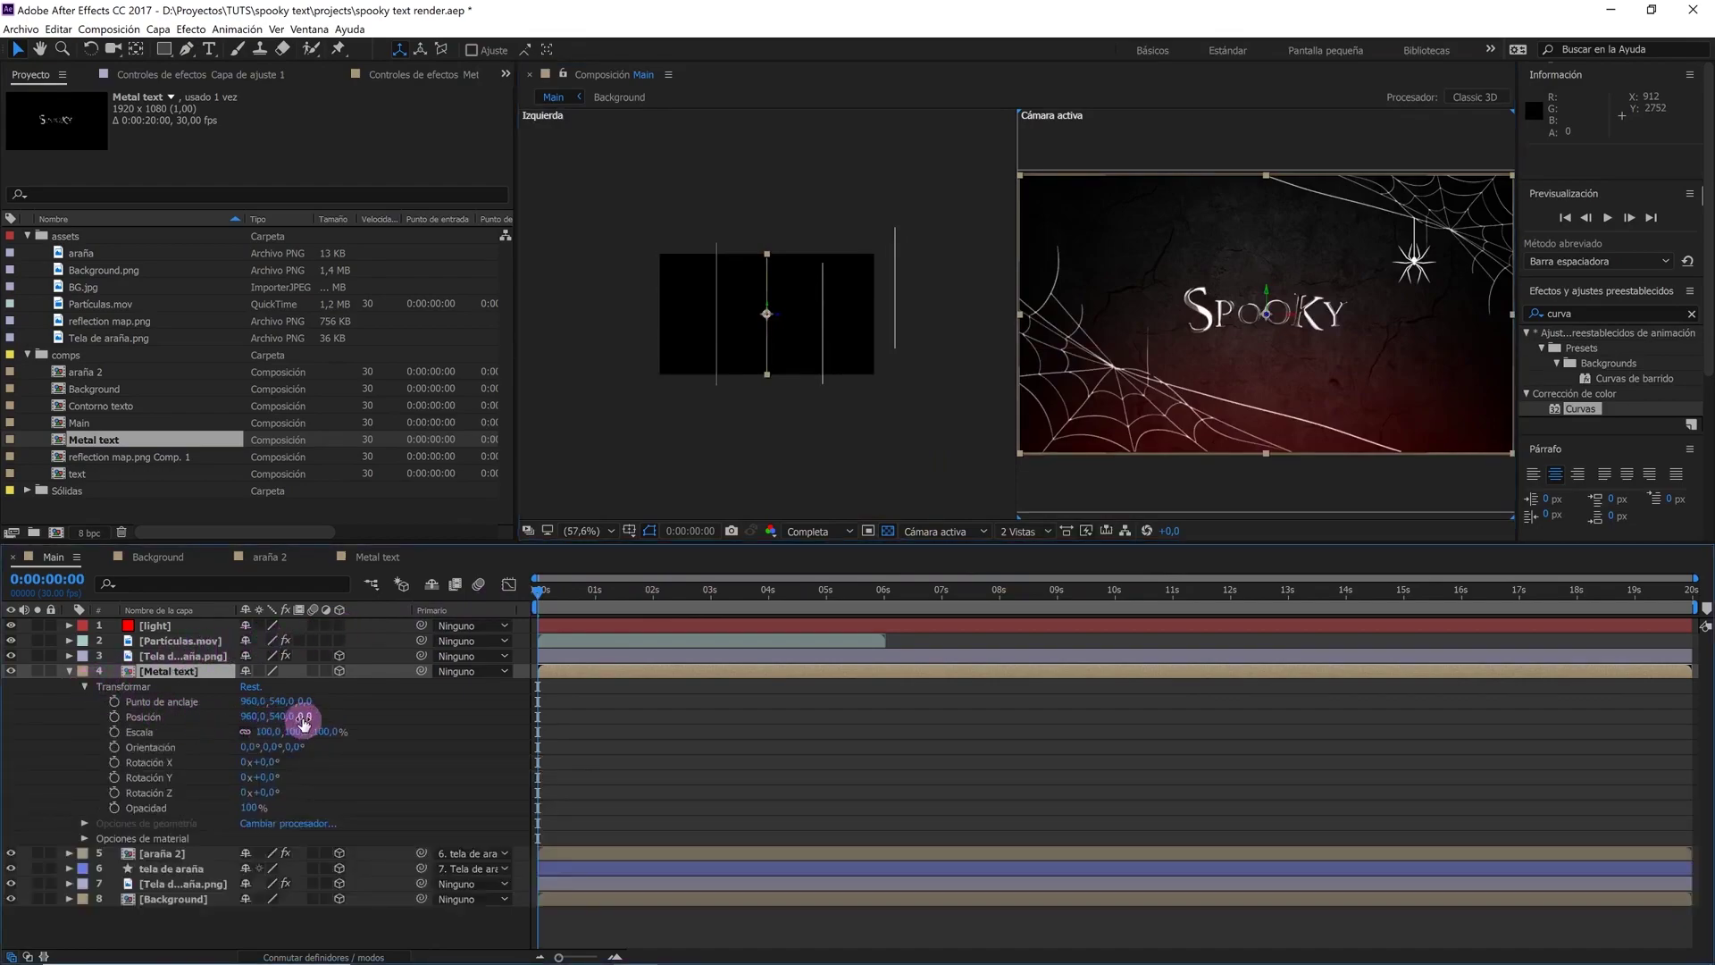
left_click_drag(304, 716, 338, 720)
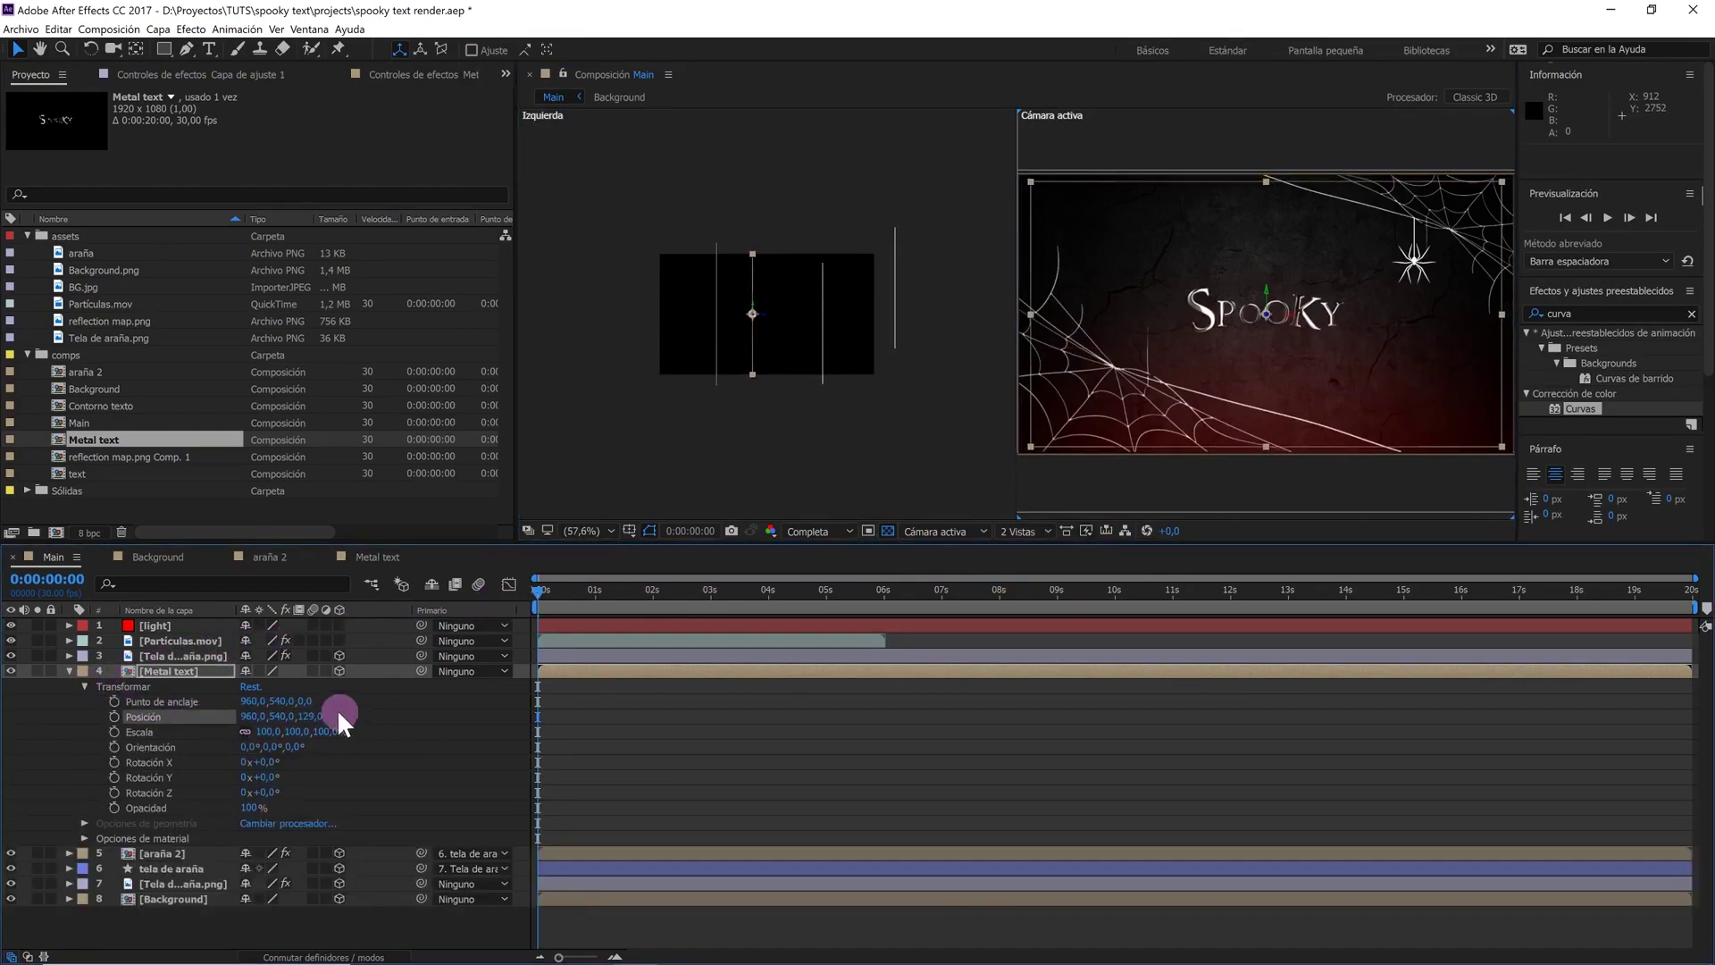
left_click(308, 717)
type("45")
type("0")
left_click(406, 699)
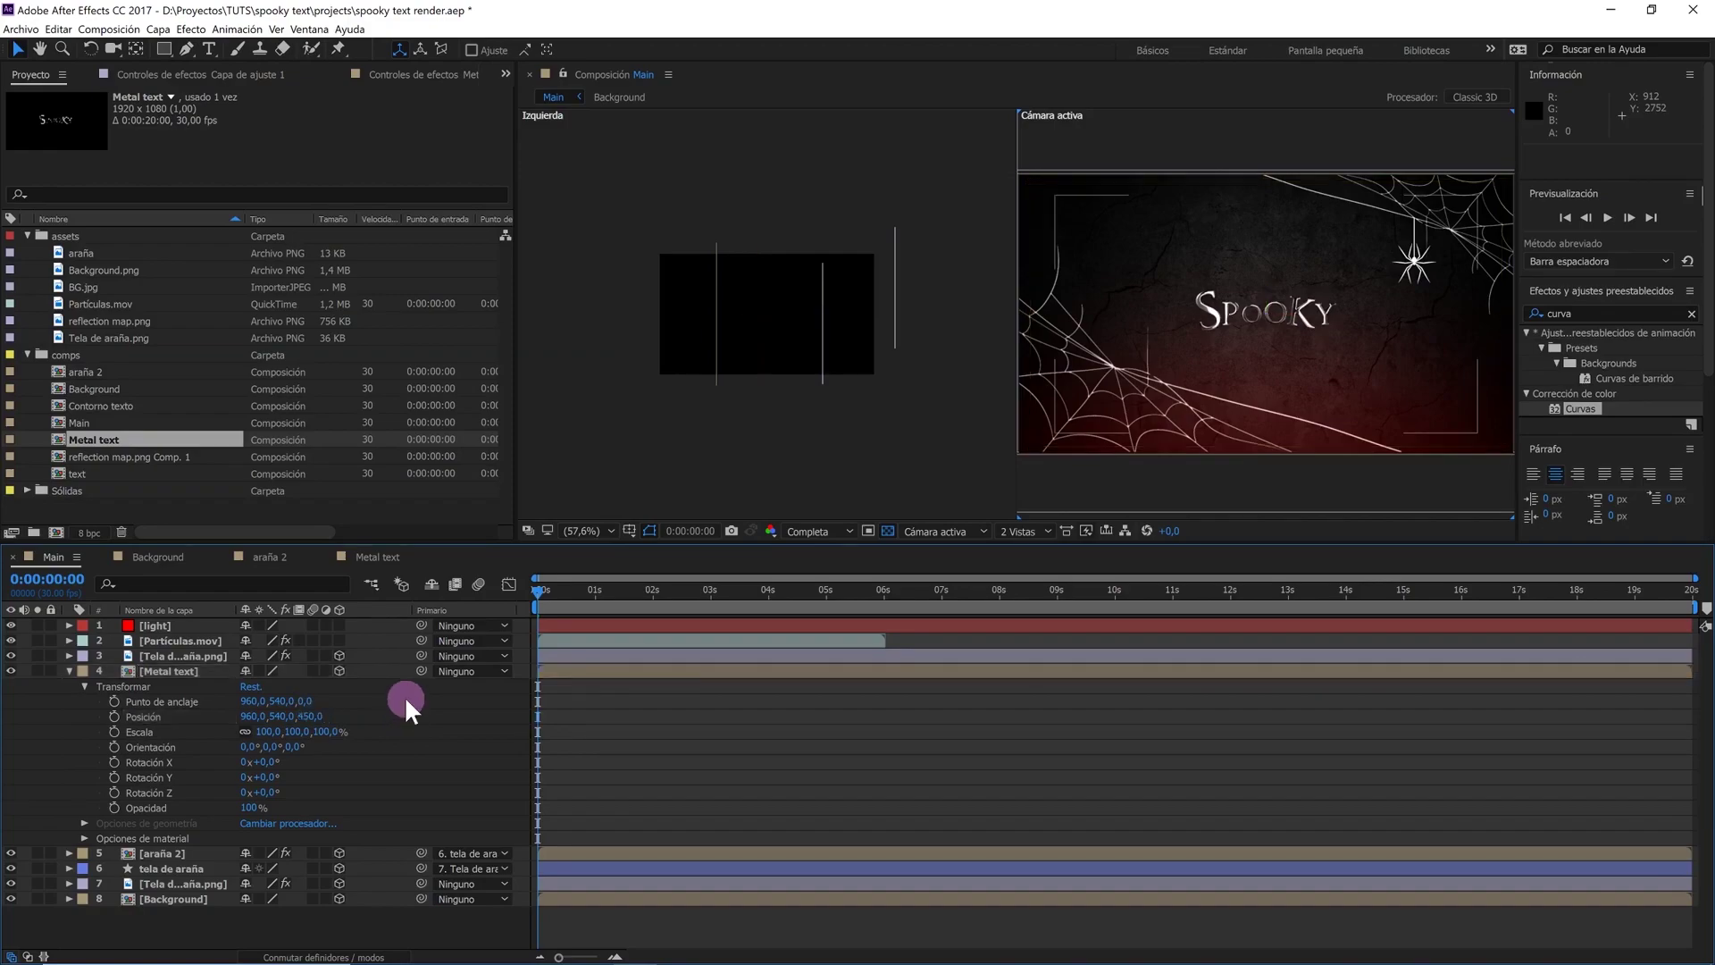
Scale the Metal text layer to 118% and collapse its properties
left_click(207, 672)
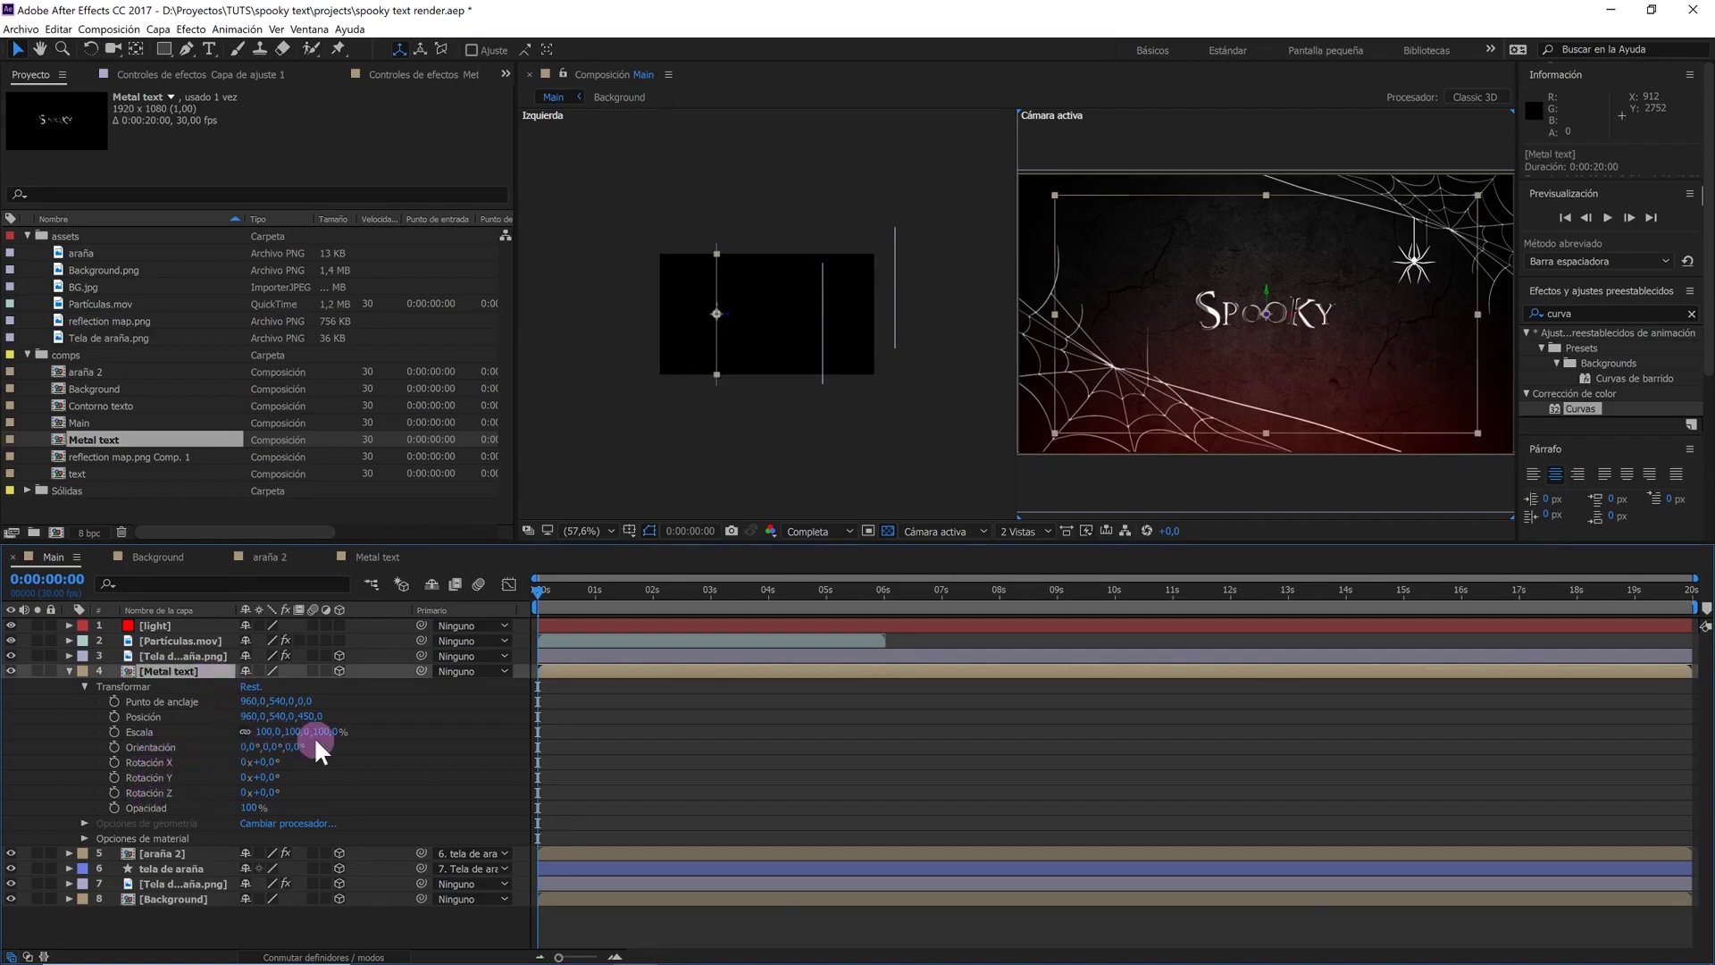
left_click_drag(295, 731, 318, 733)
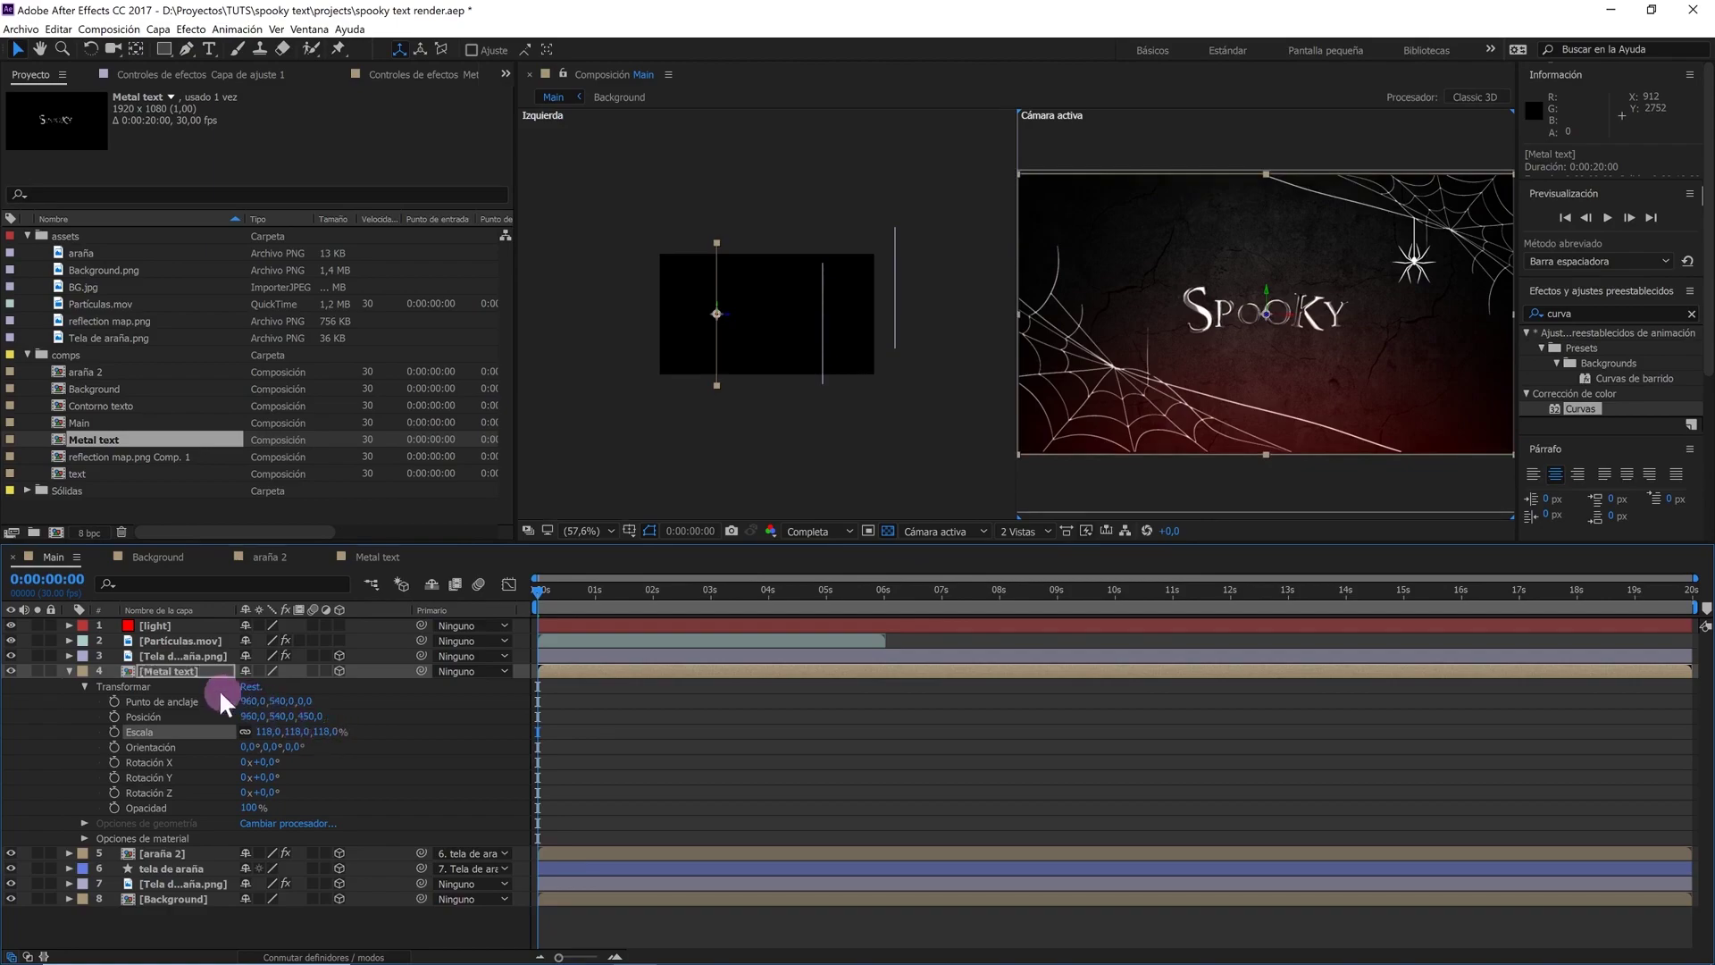
left_click(129, 675)
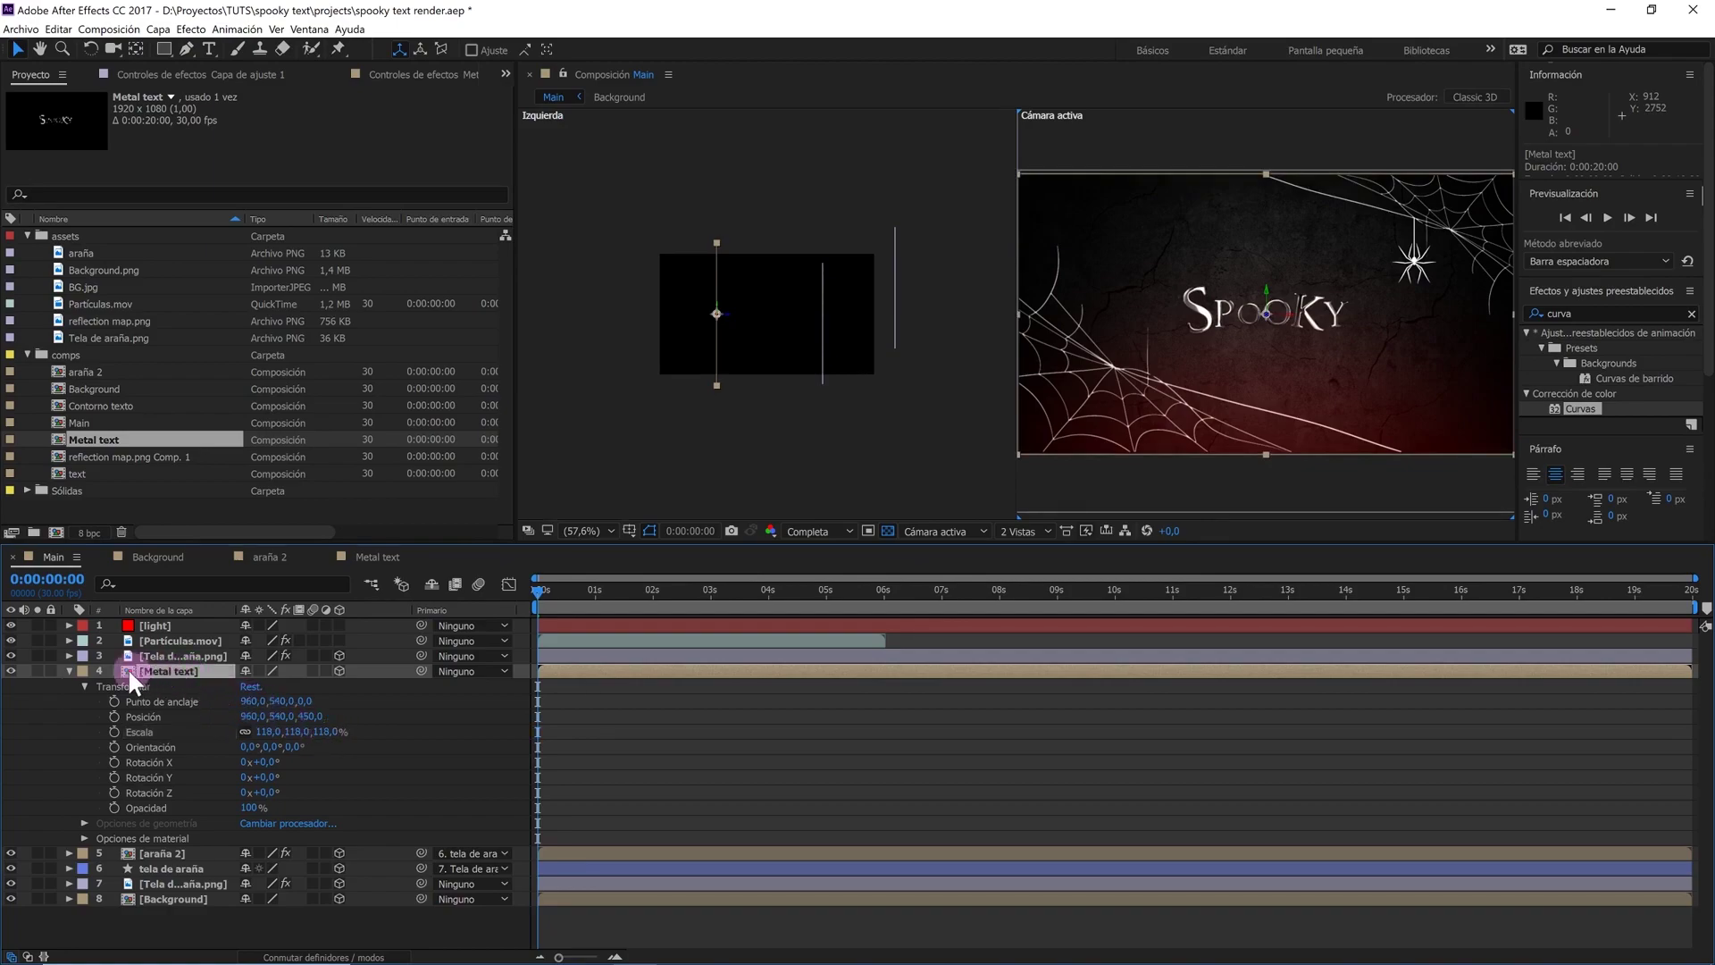
left_click(68, 670)
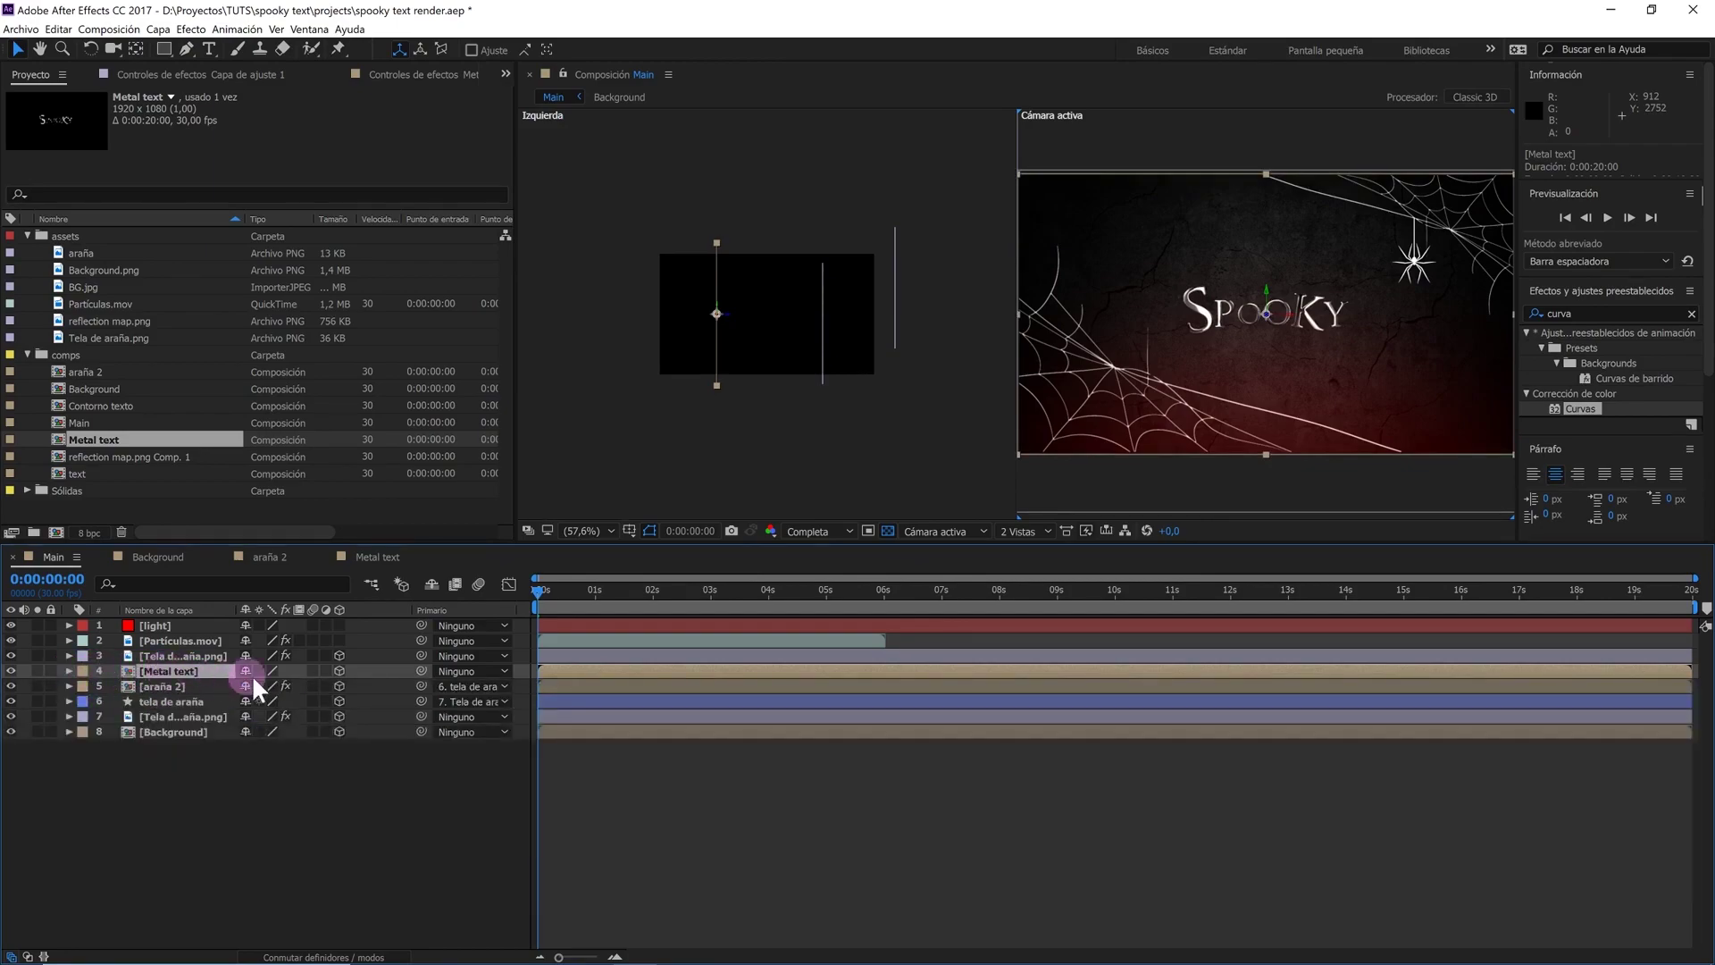
Return the viewer to a single view with only Metal text selected
left_click(1025, 531)
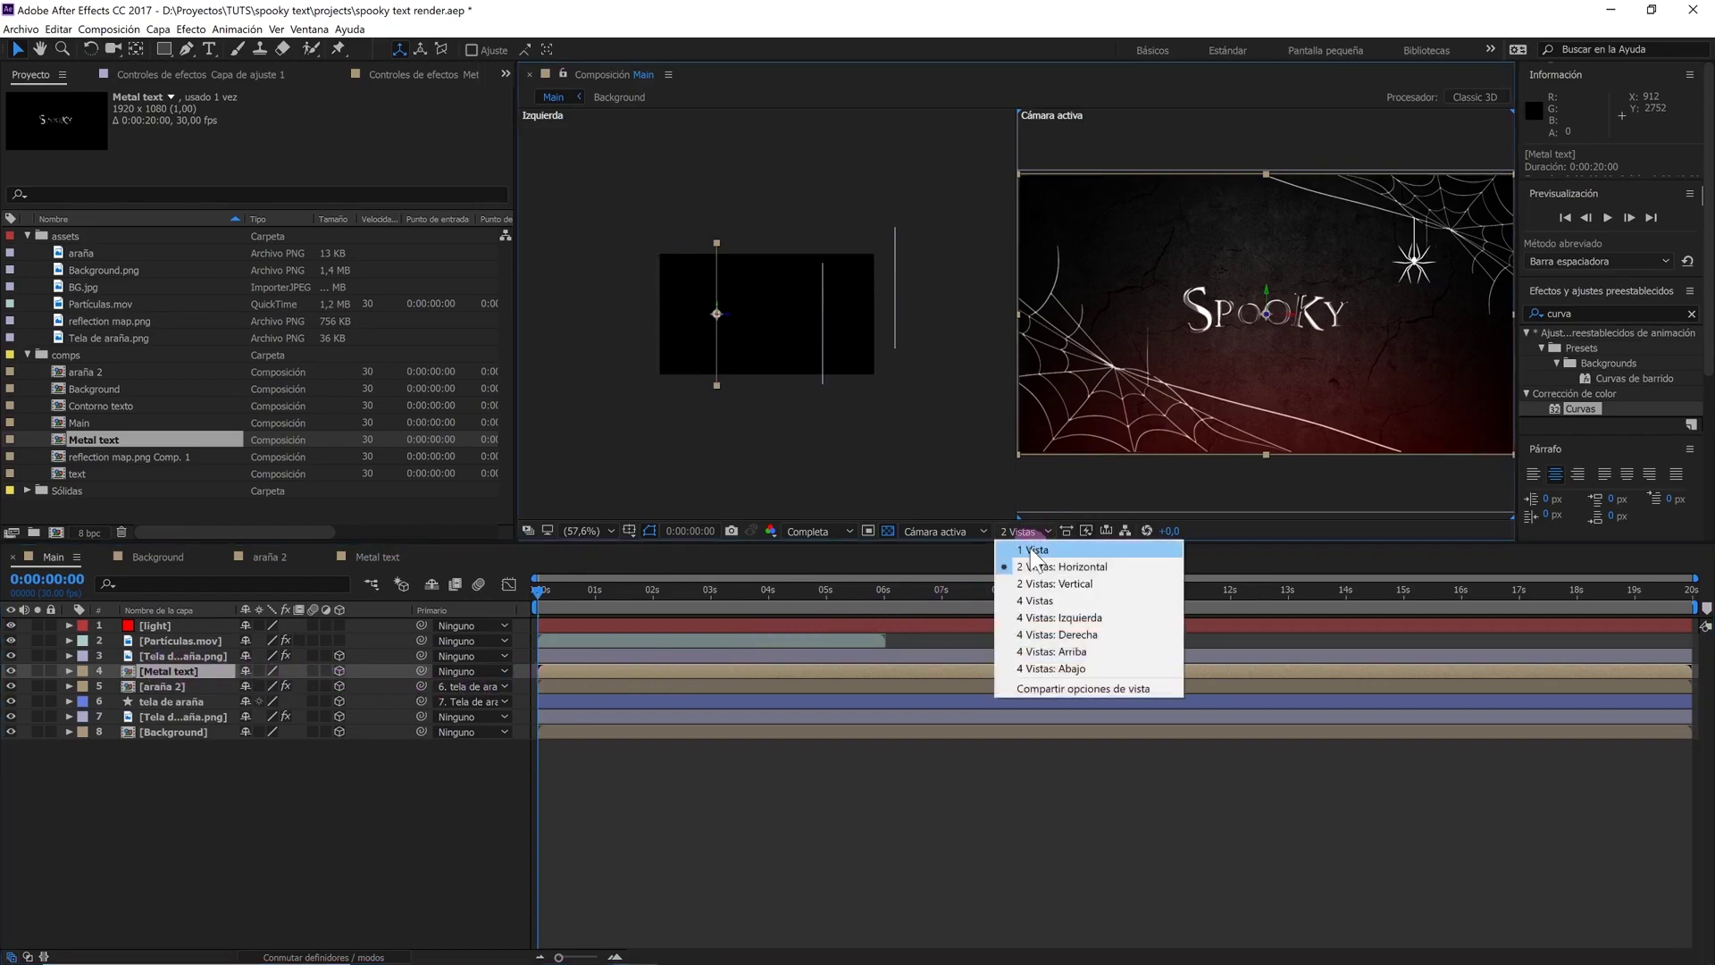
left_click(1034, 550)
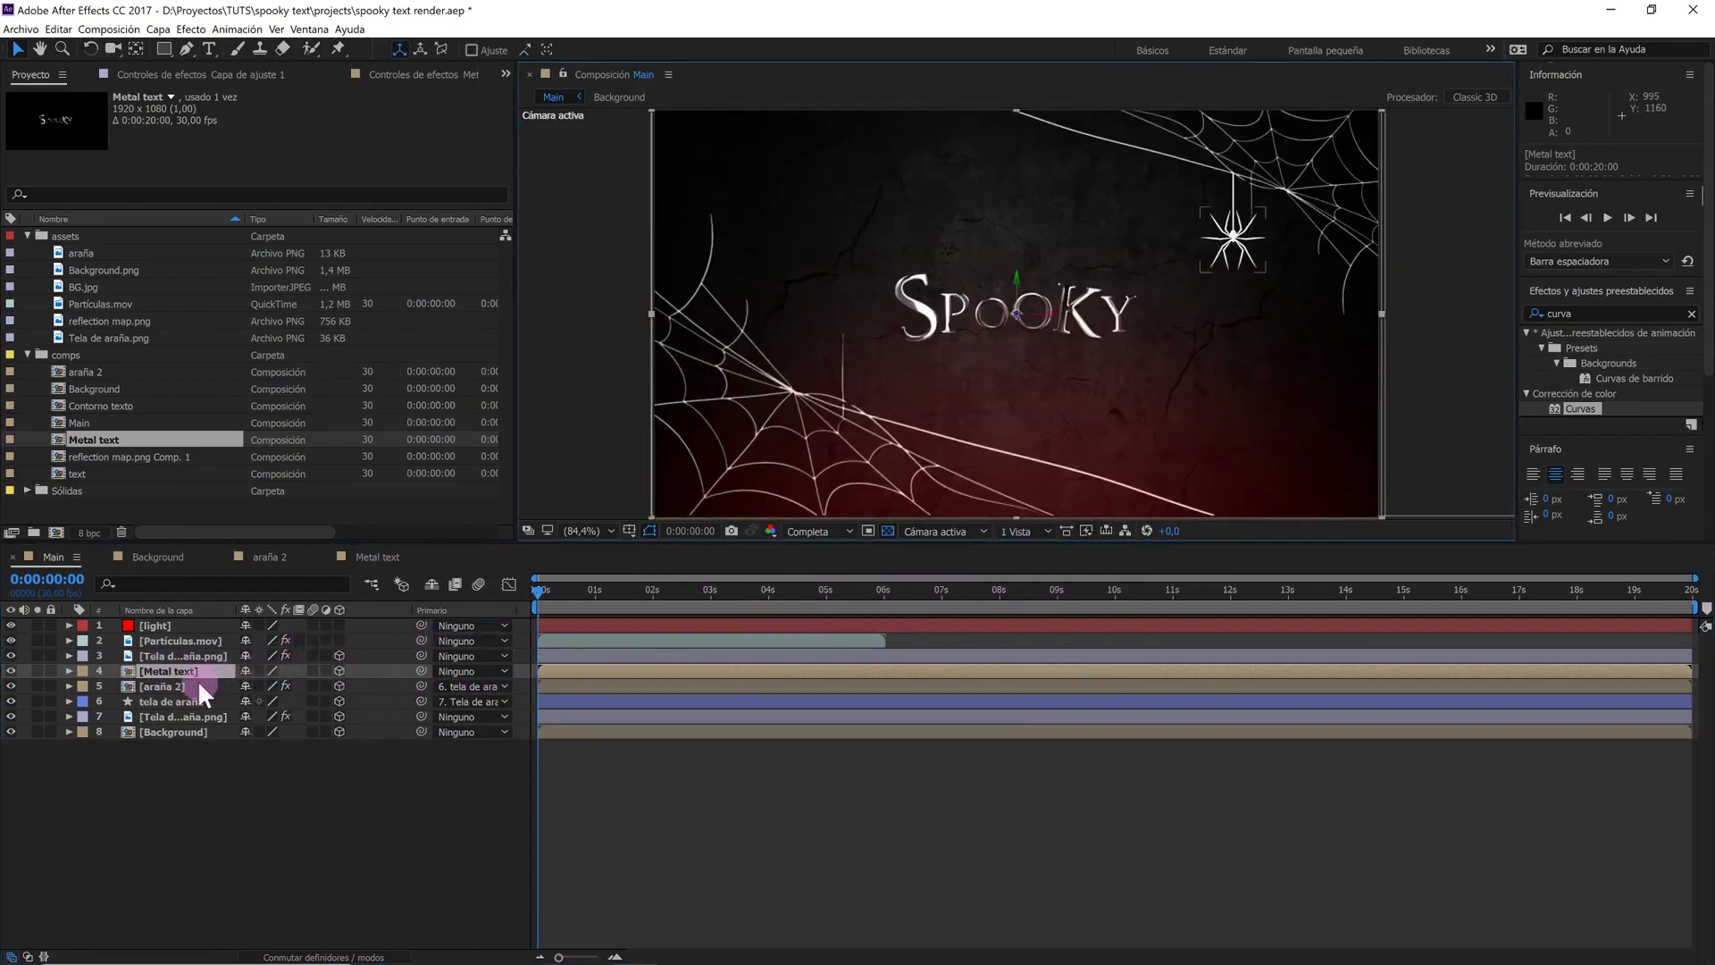
left_click(187, 671)
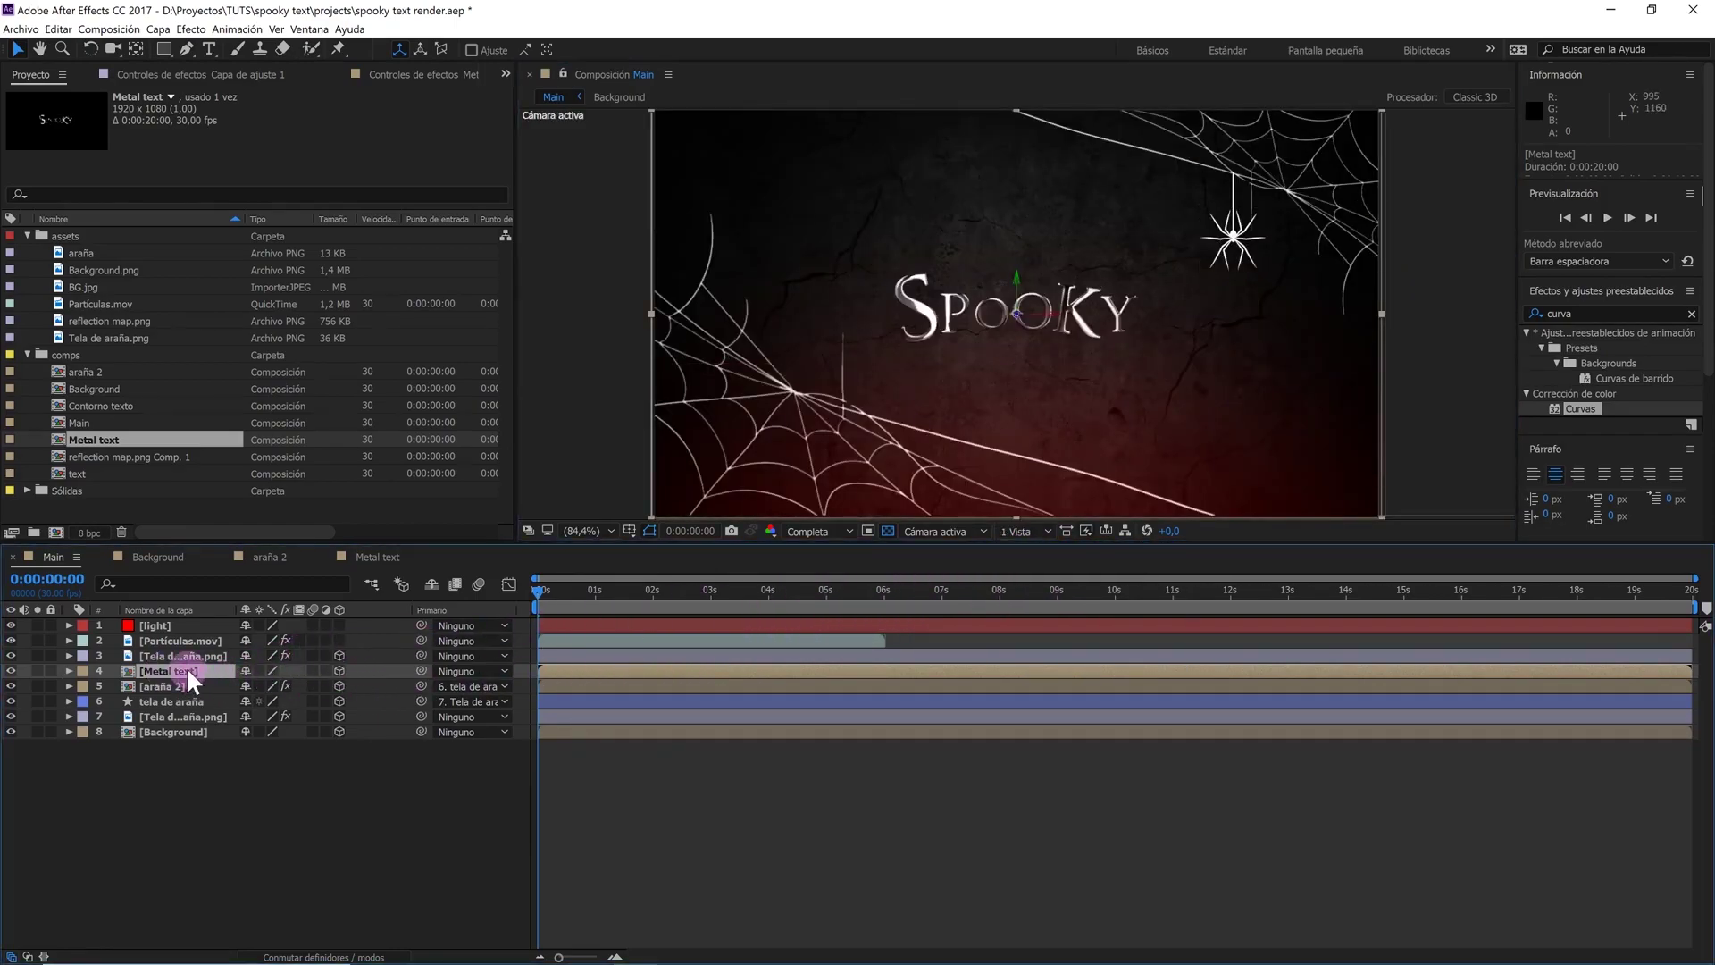
left_click(58, 29)
Duplicate Metal text and apply the Relleno fill effect to the copy, layer 5
left_click(108, 222)
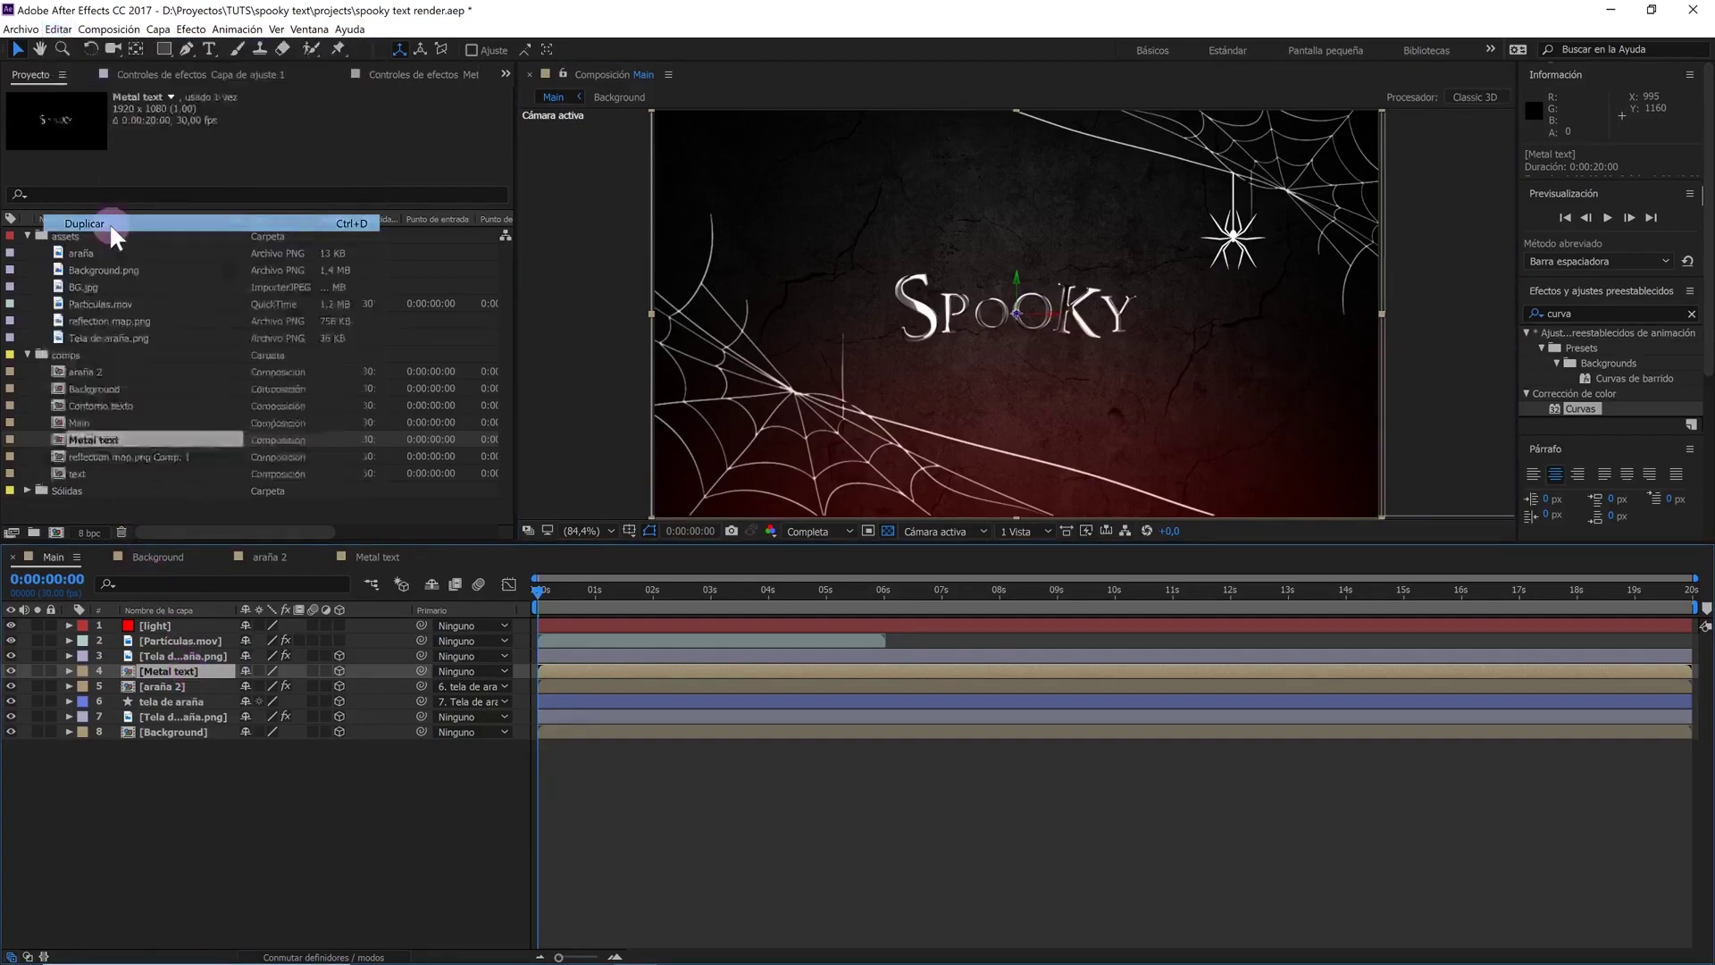
left_click(174, 684)
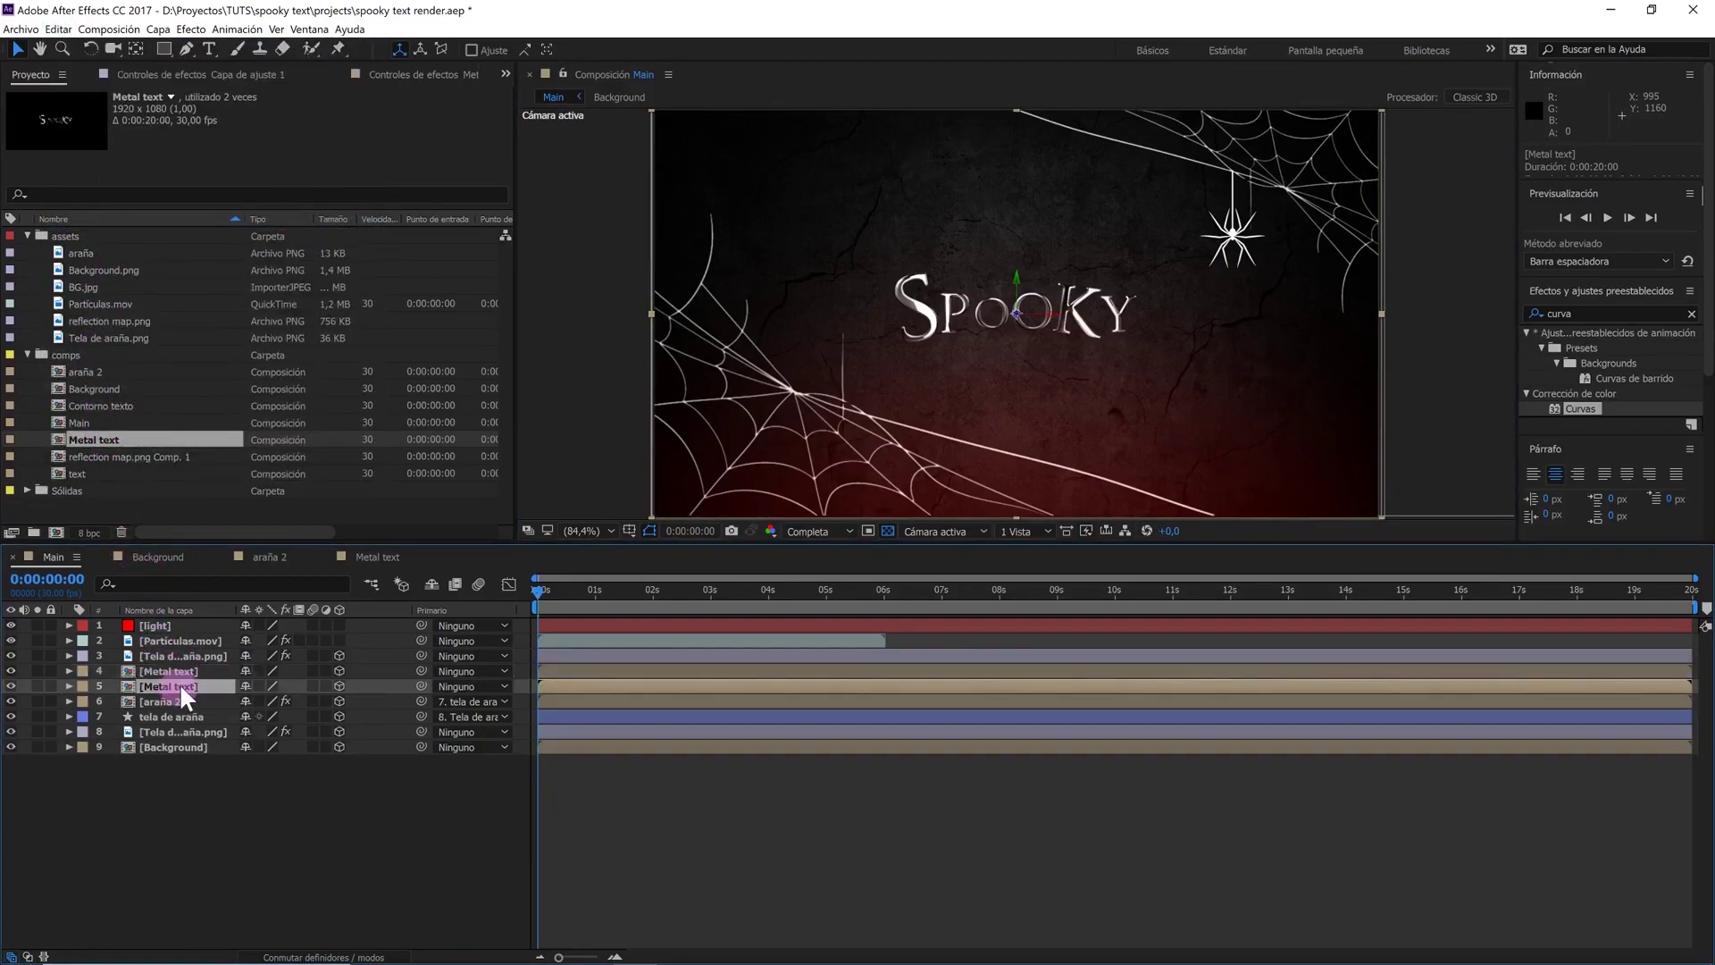
left_click(904, 571)
type("rell")
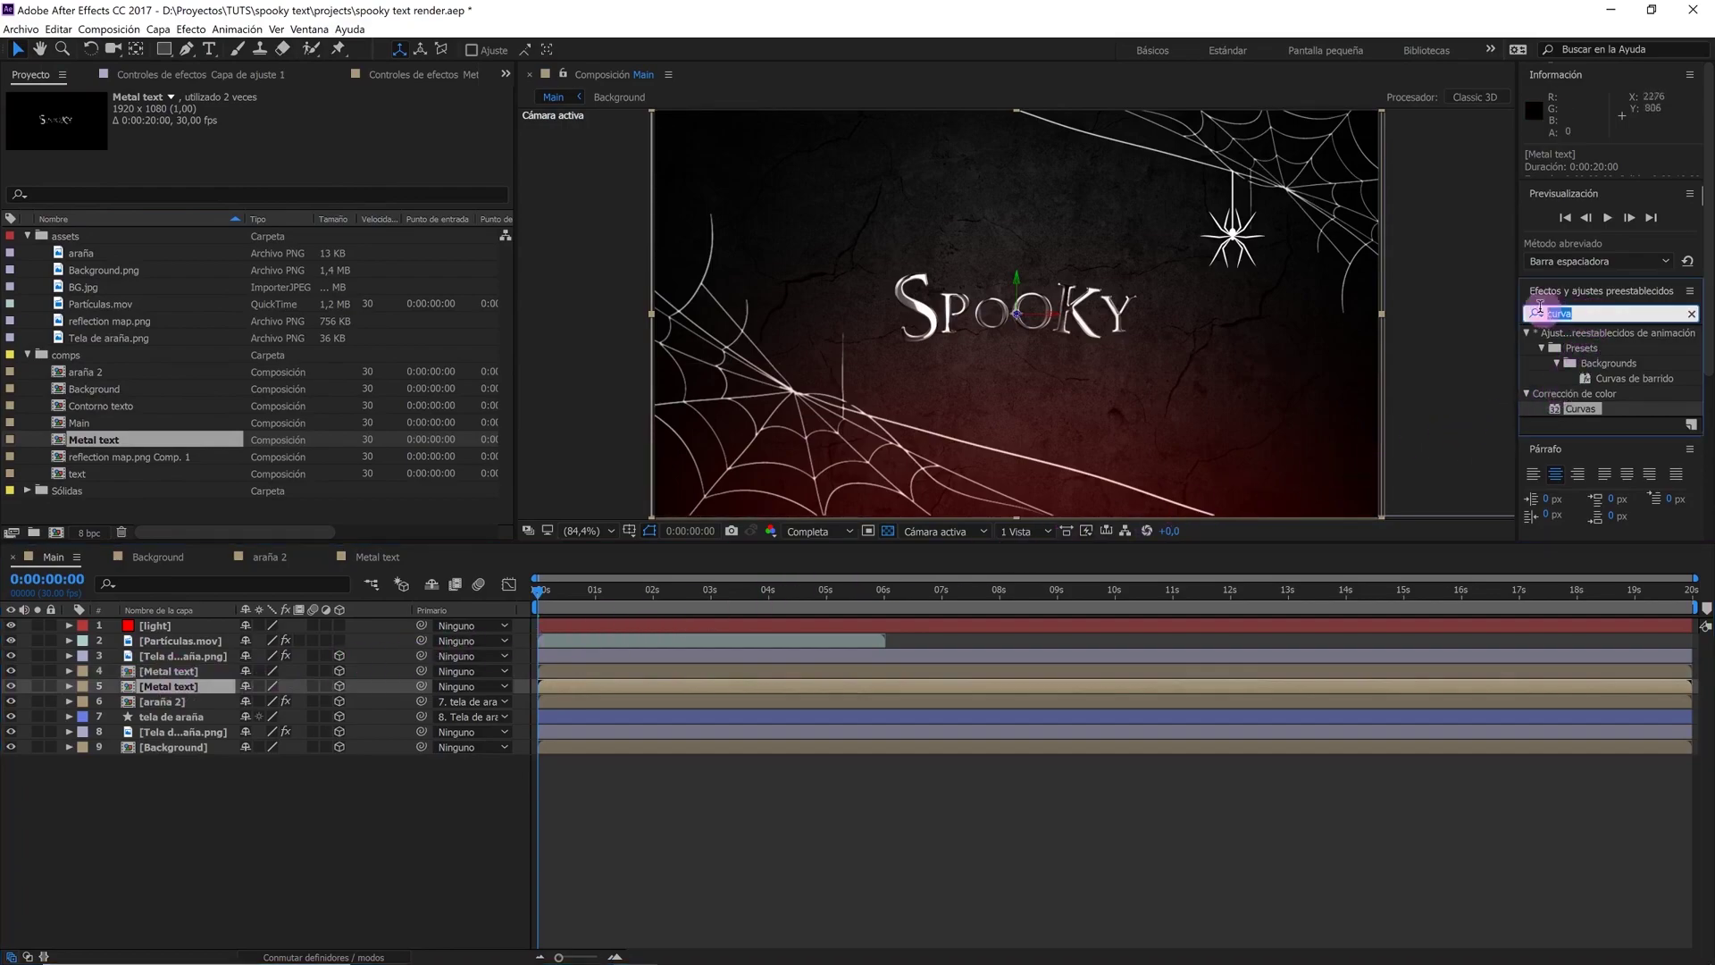
type("en")
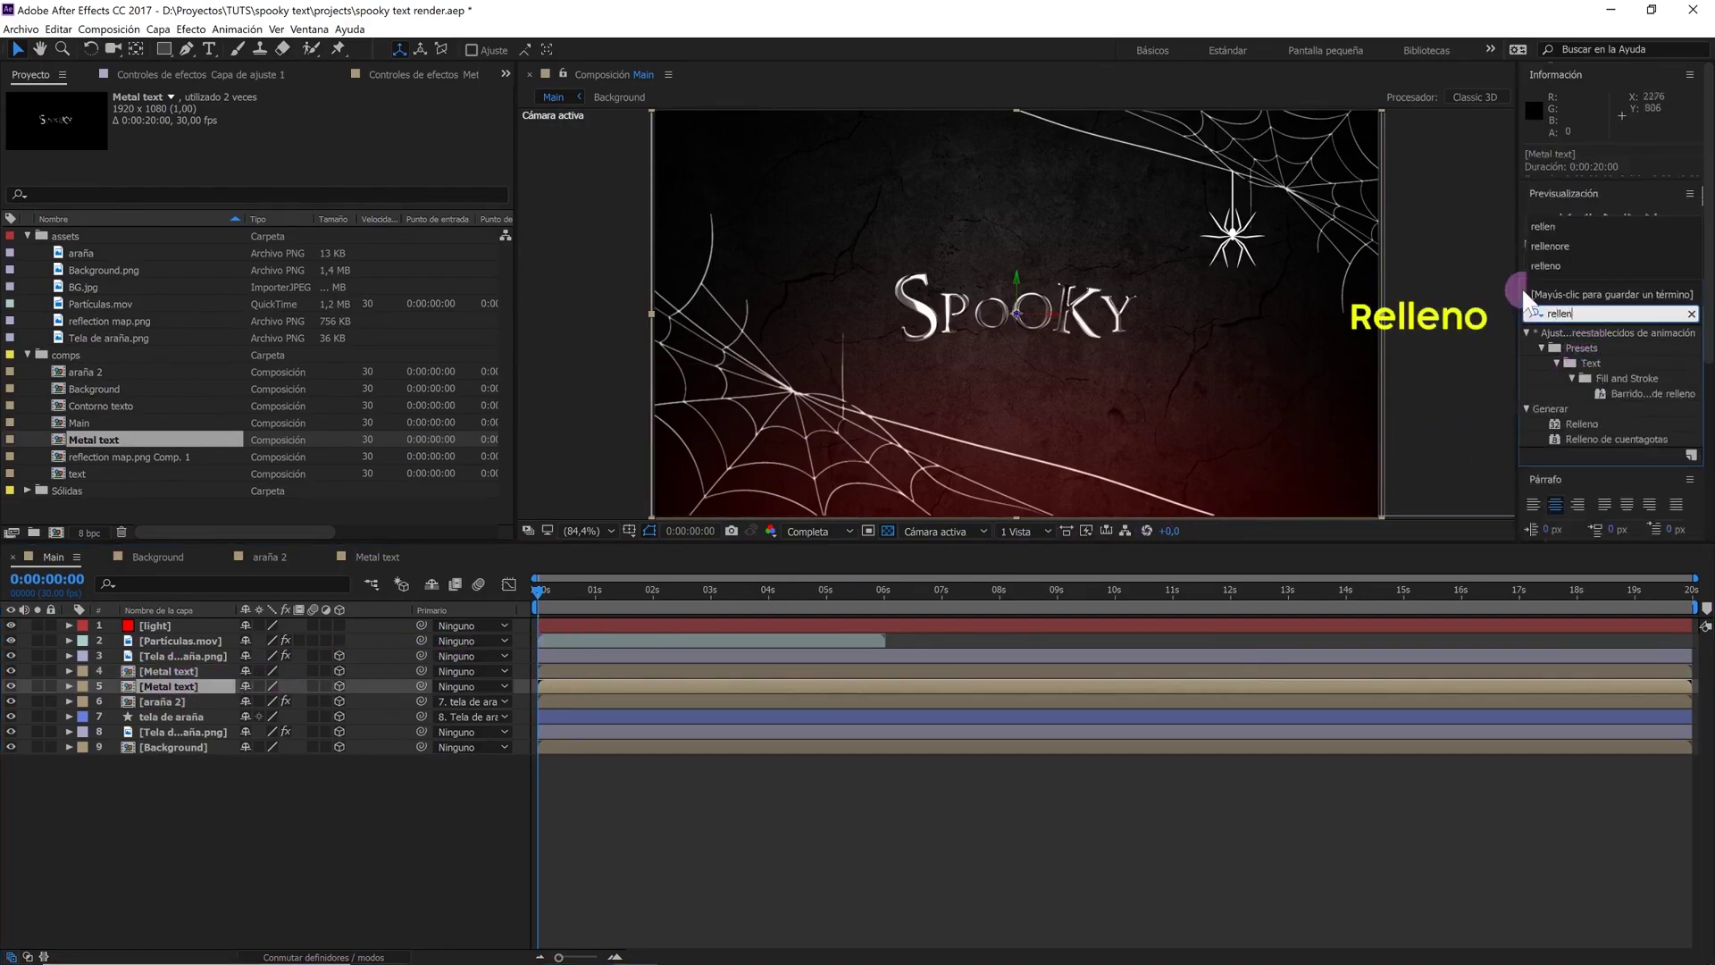
mouse_move(1582, 424)
left_mouse_down()
mouse_move(887, 491)
mouse_move(197, 684)
left_mouse_up()
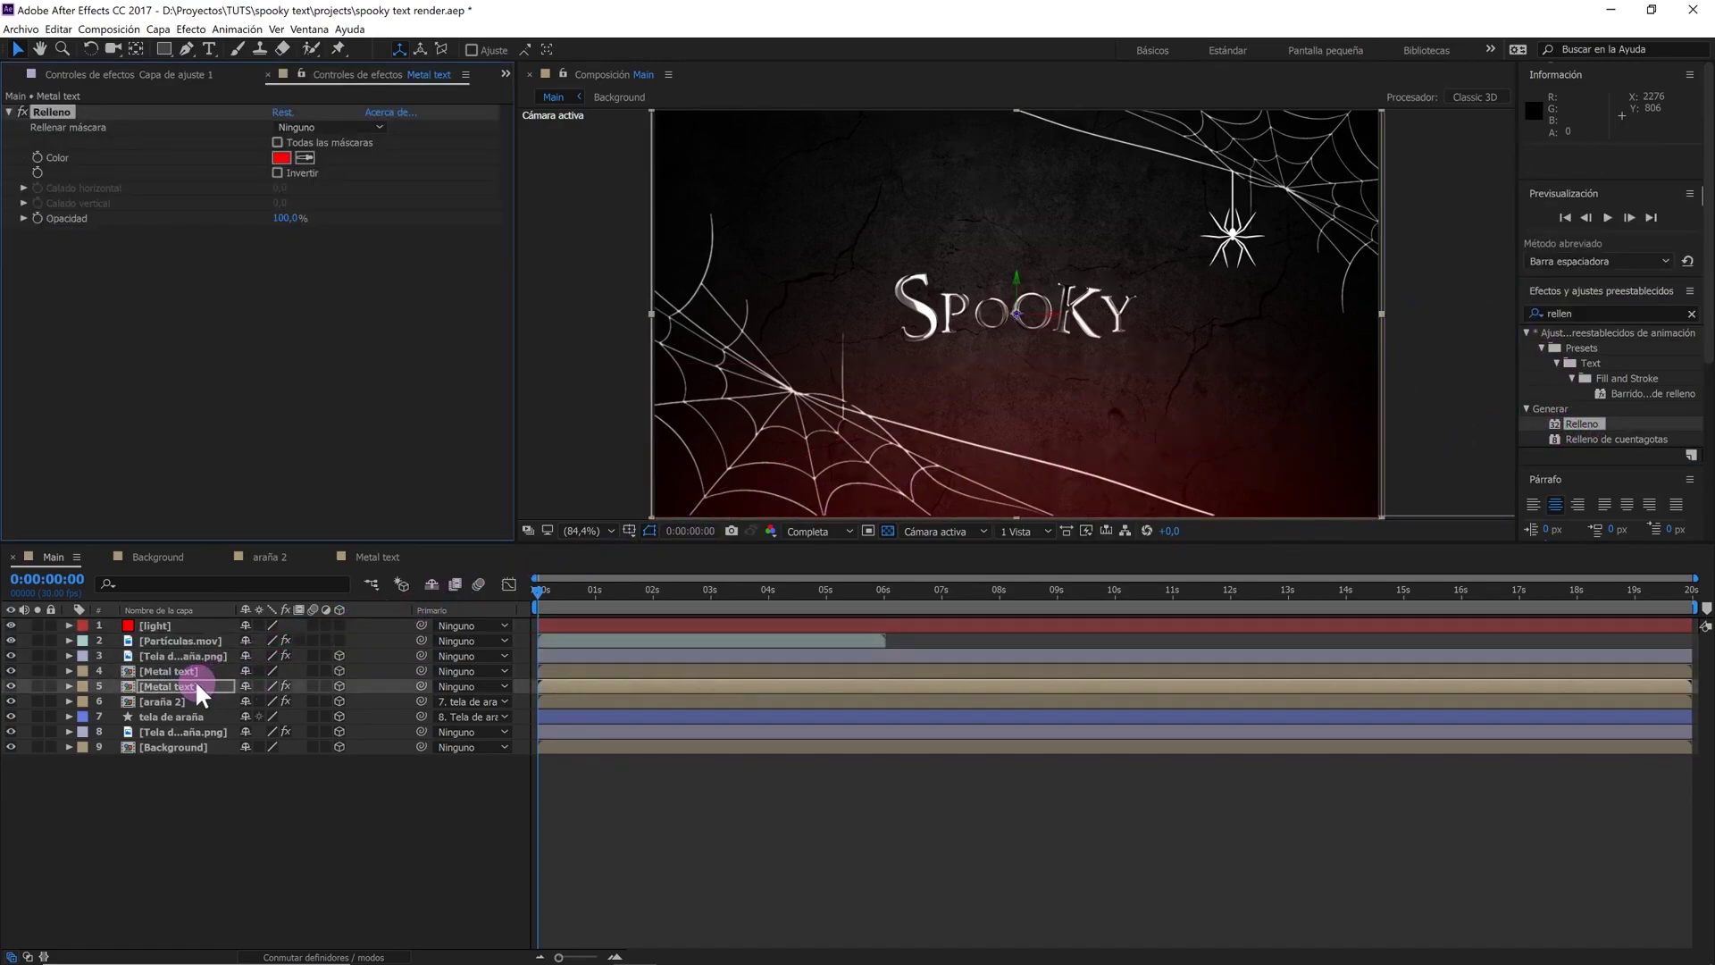
Change the duplicate's Relleno fill colour from red to black (000000)
left_click(13, 668)
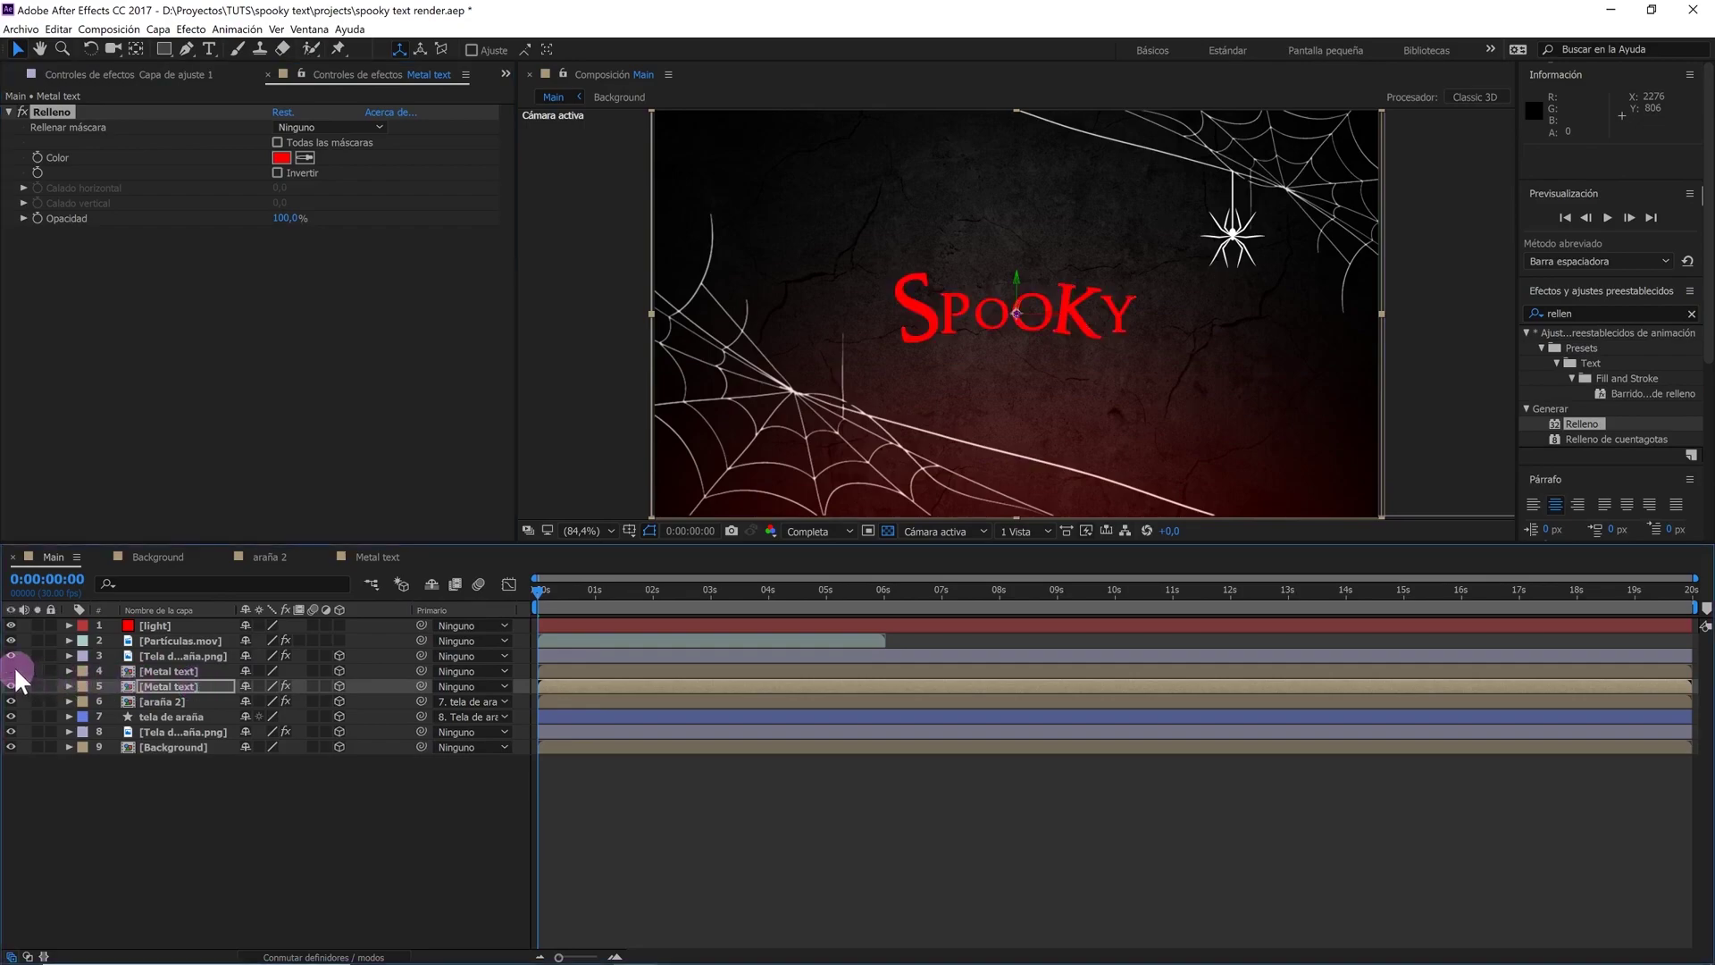
left_click(14, 668)
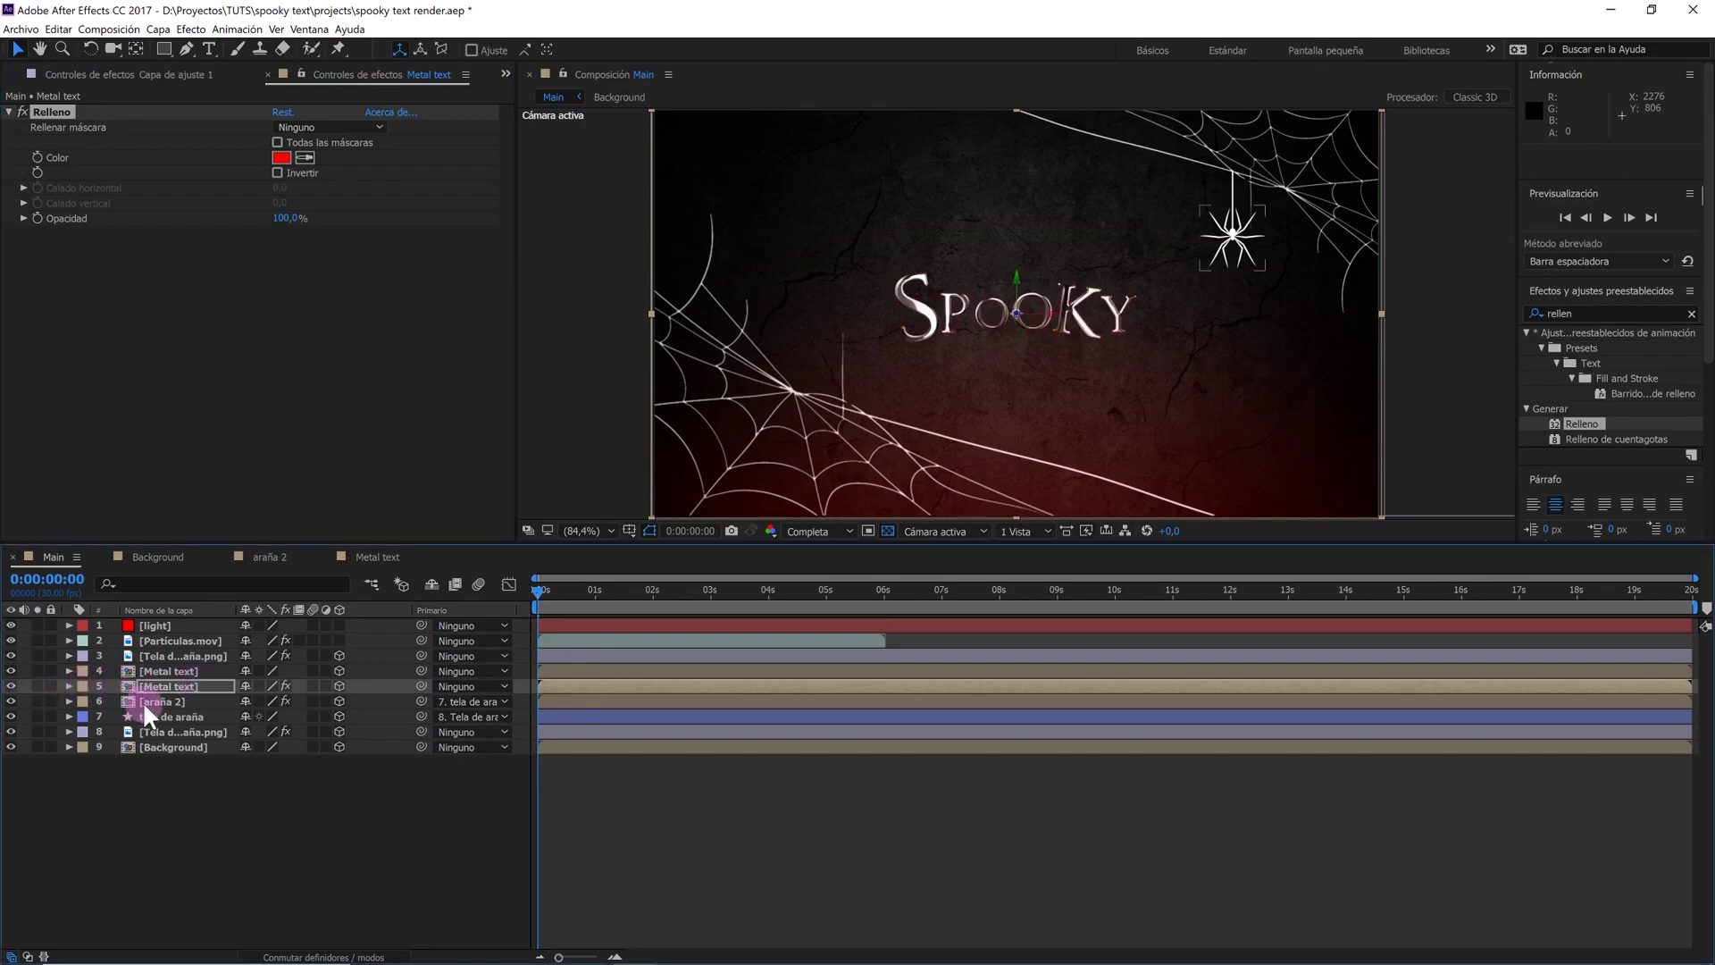
left_click(170, 686)
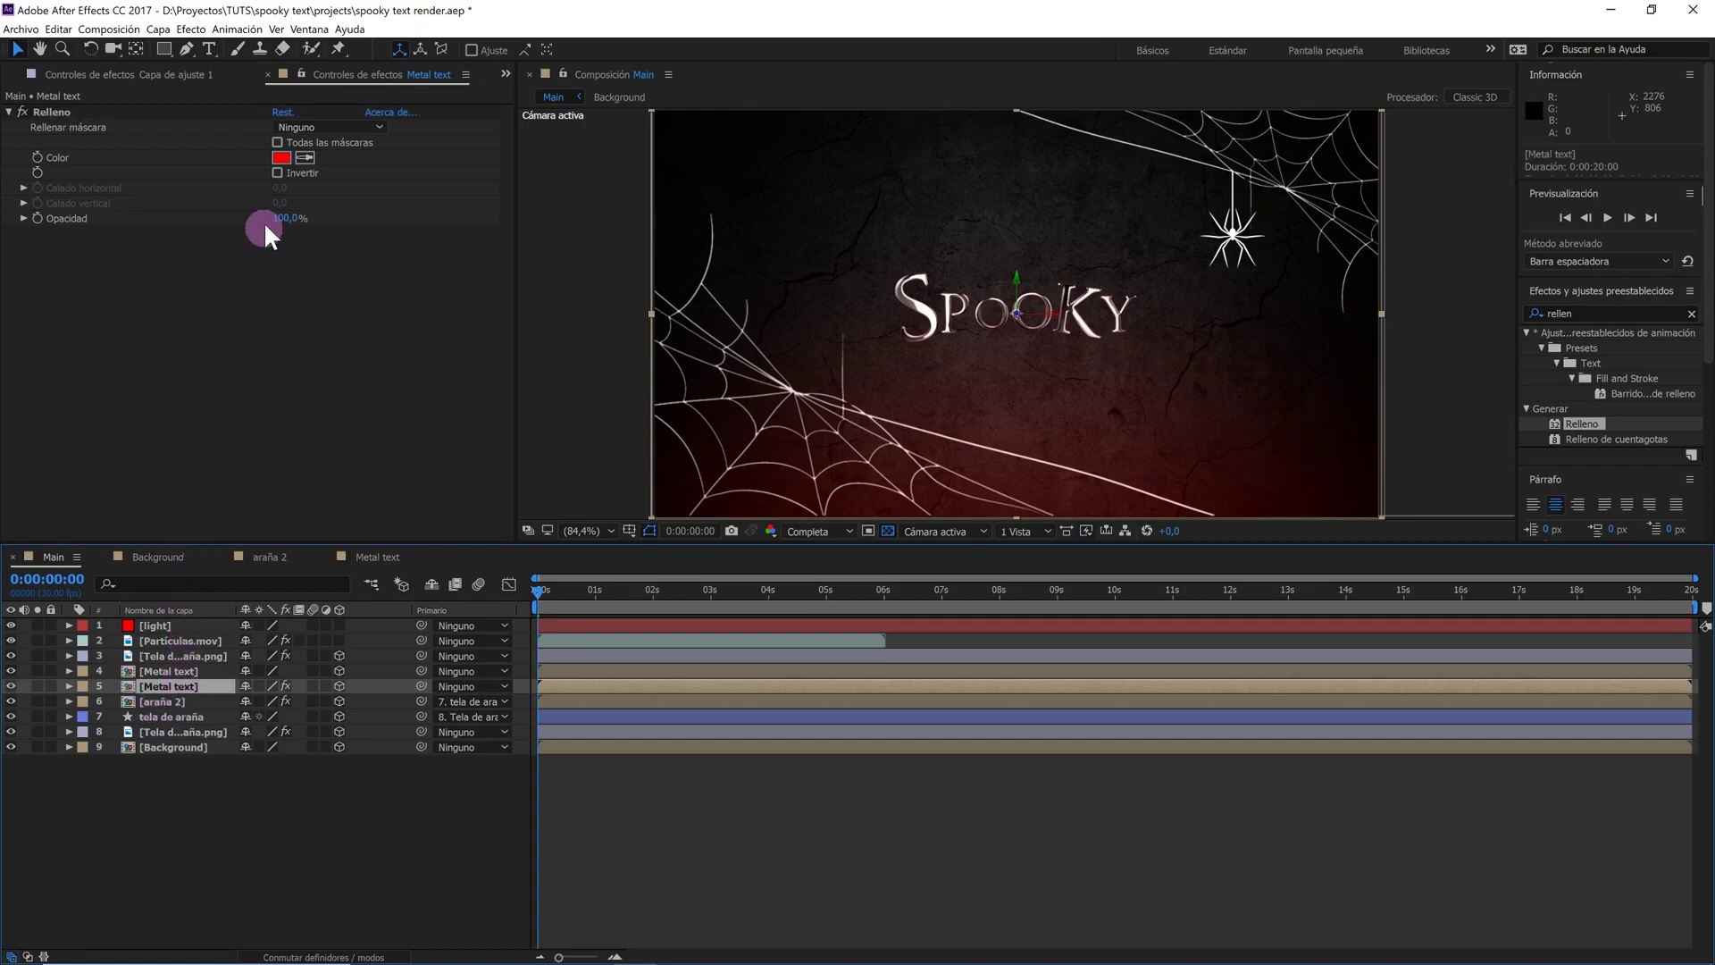
left_click(281, 157)
left_click(1294, 457)
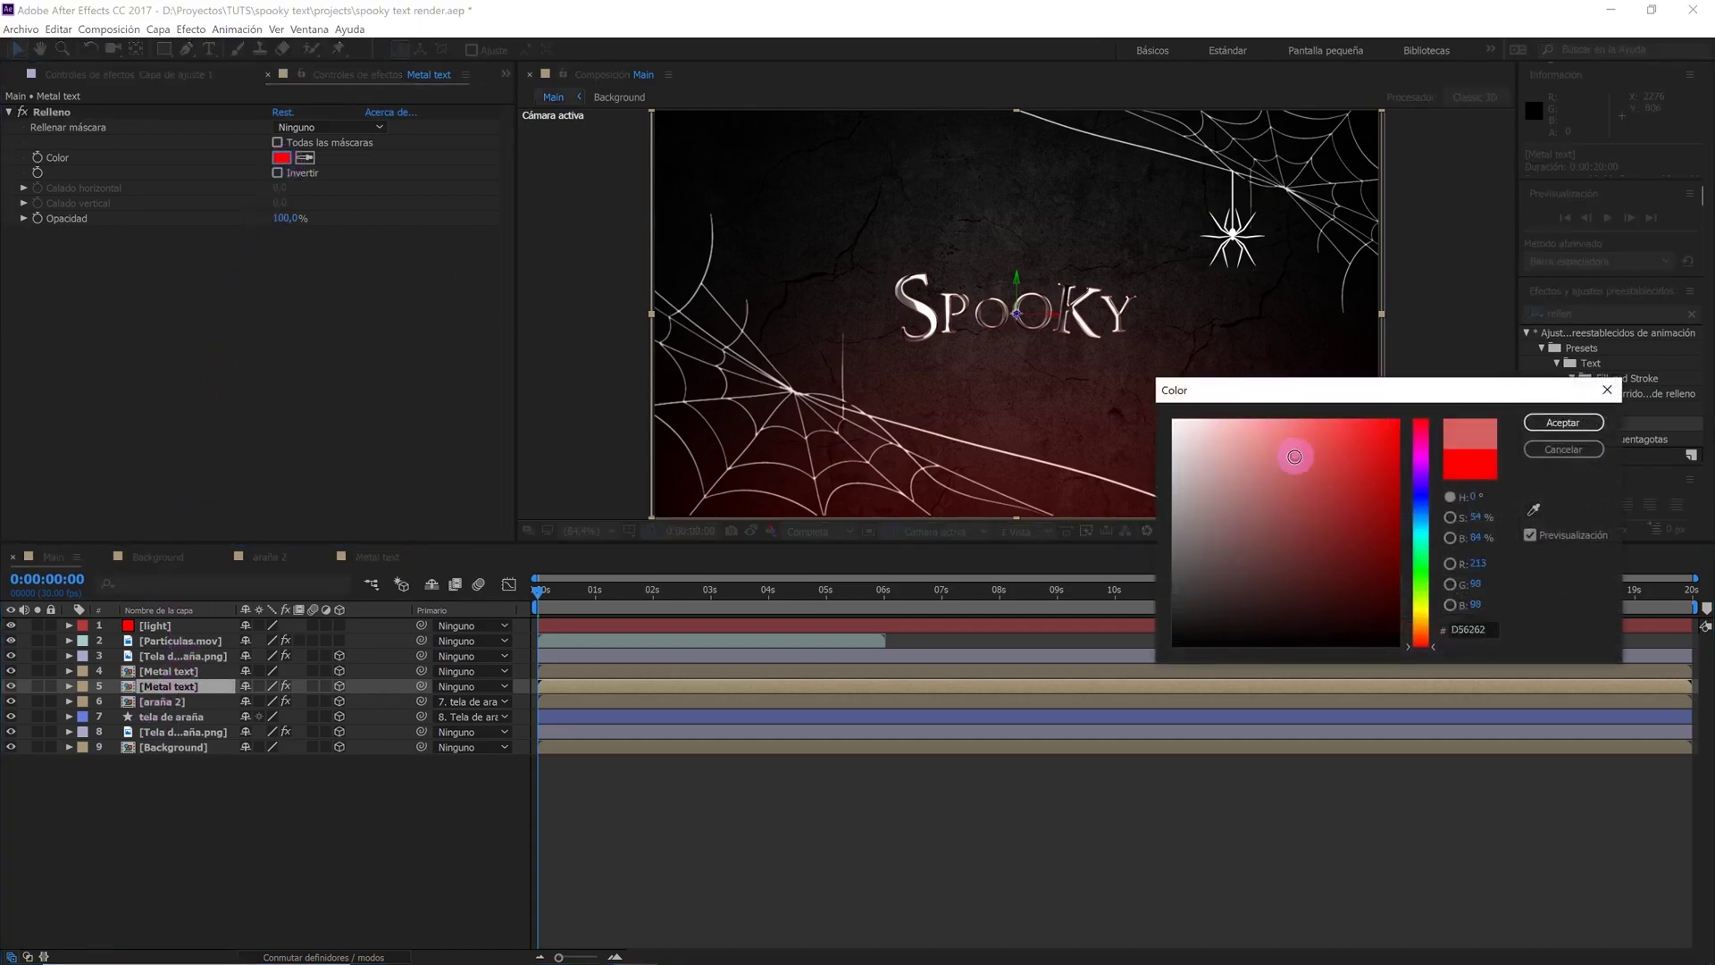
left_click_drag(1294, 456, 1134, 659)
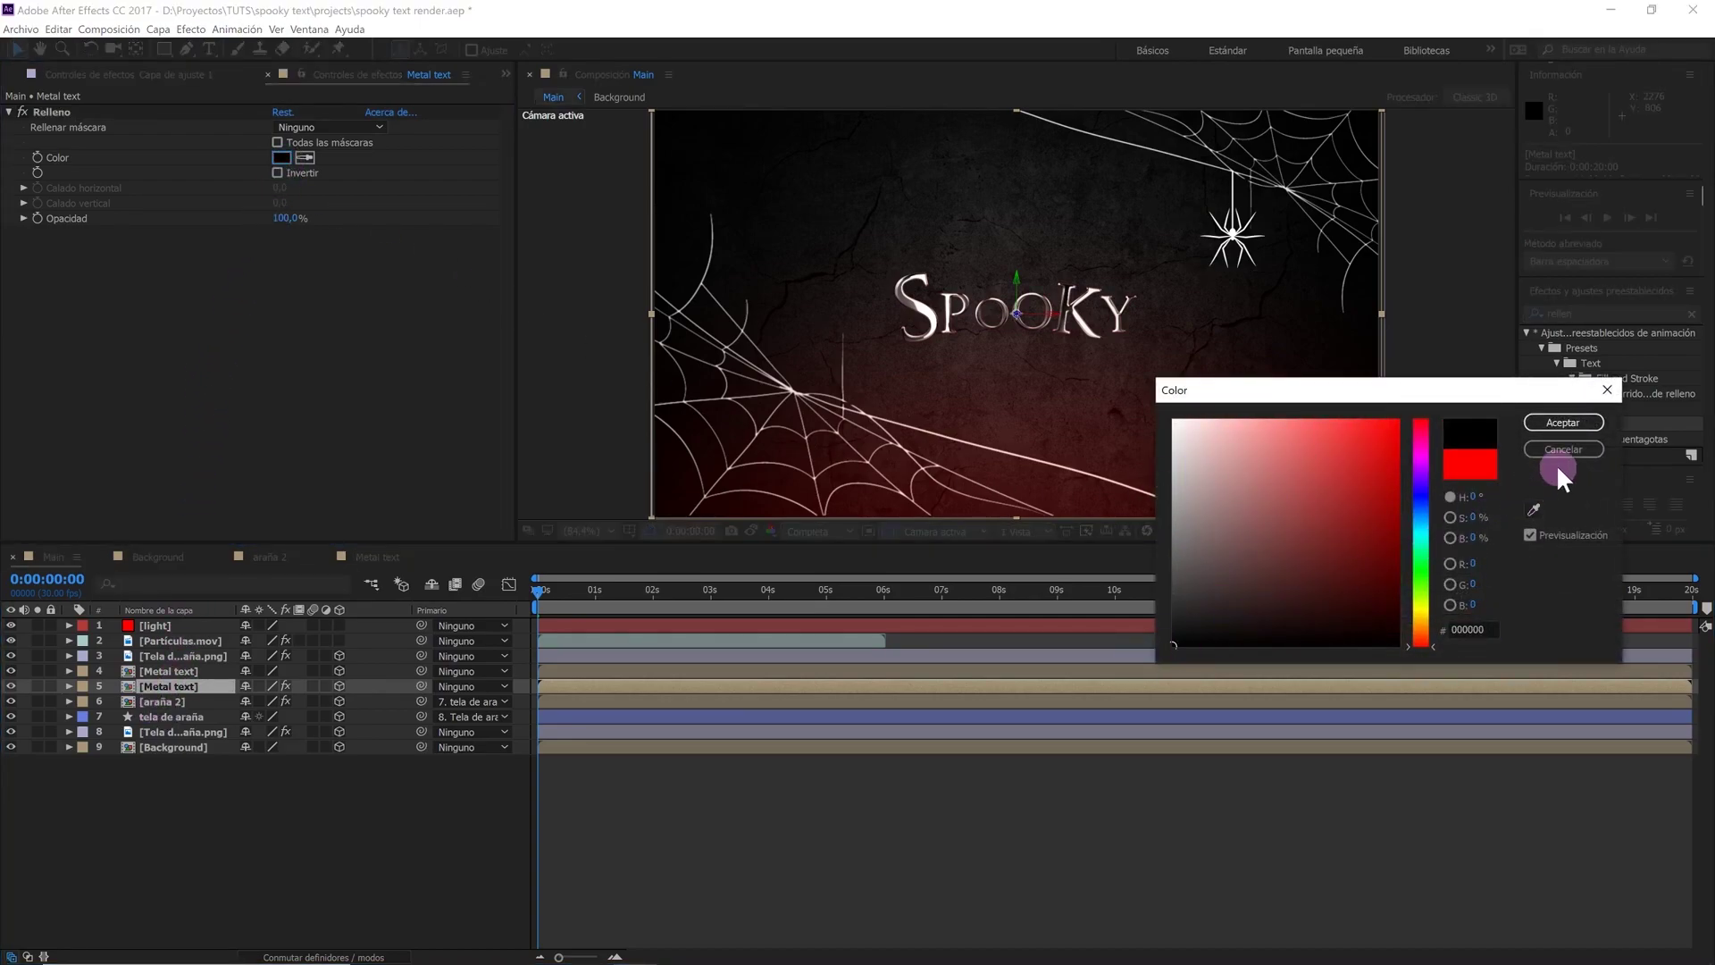
left_click(1584, 427)
Replace the Effects & Presets search text with 'ra'
double_click(1599, 314)
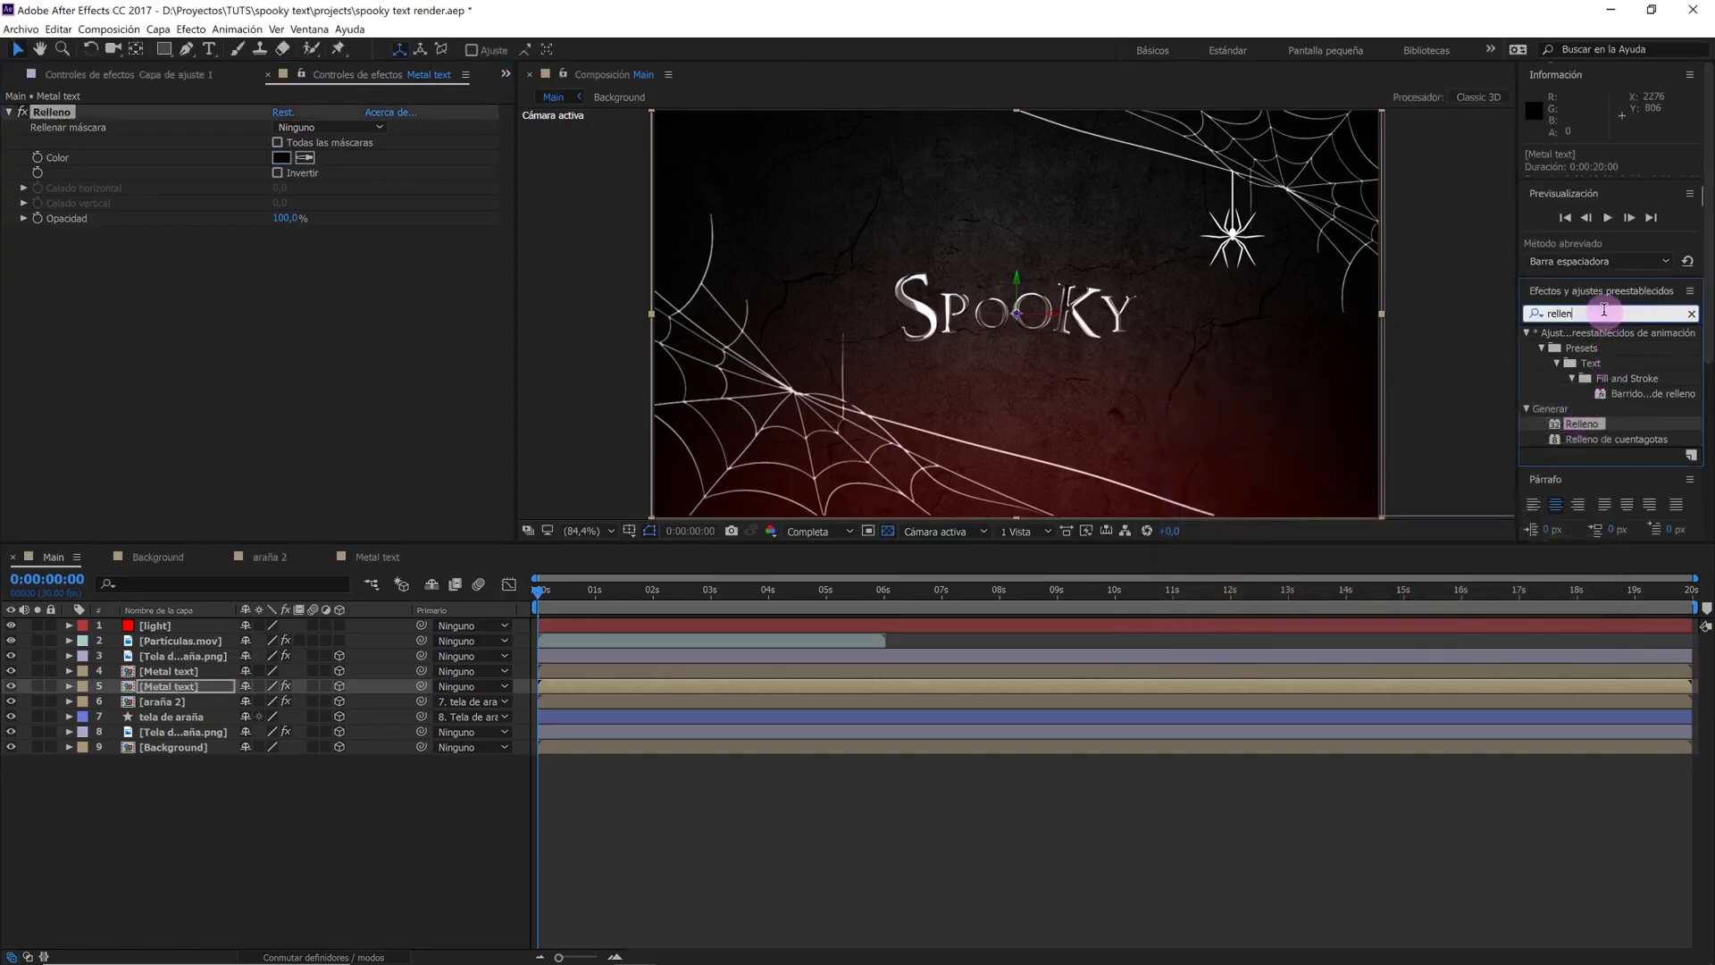
type("ra")
left_click(1531, 312)
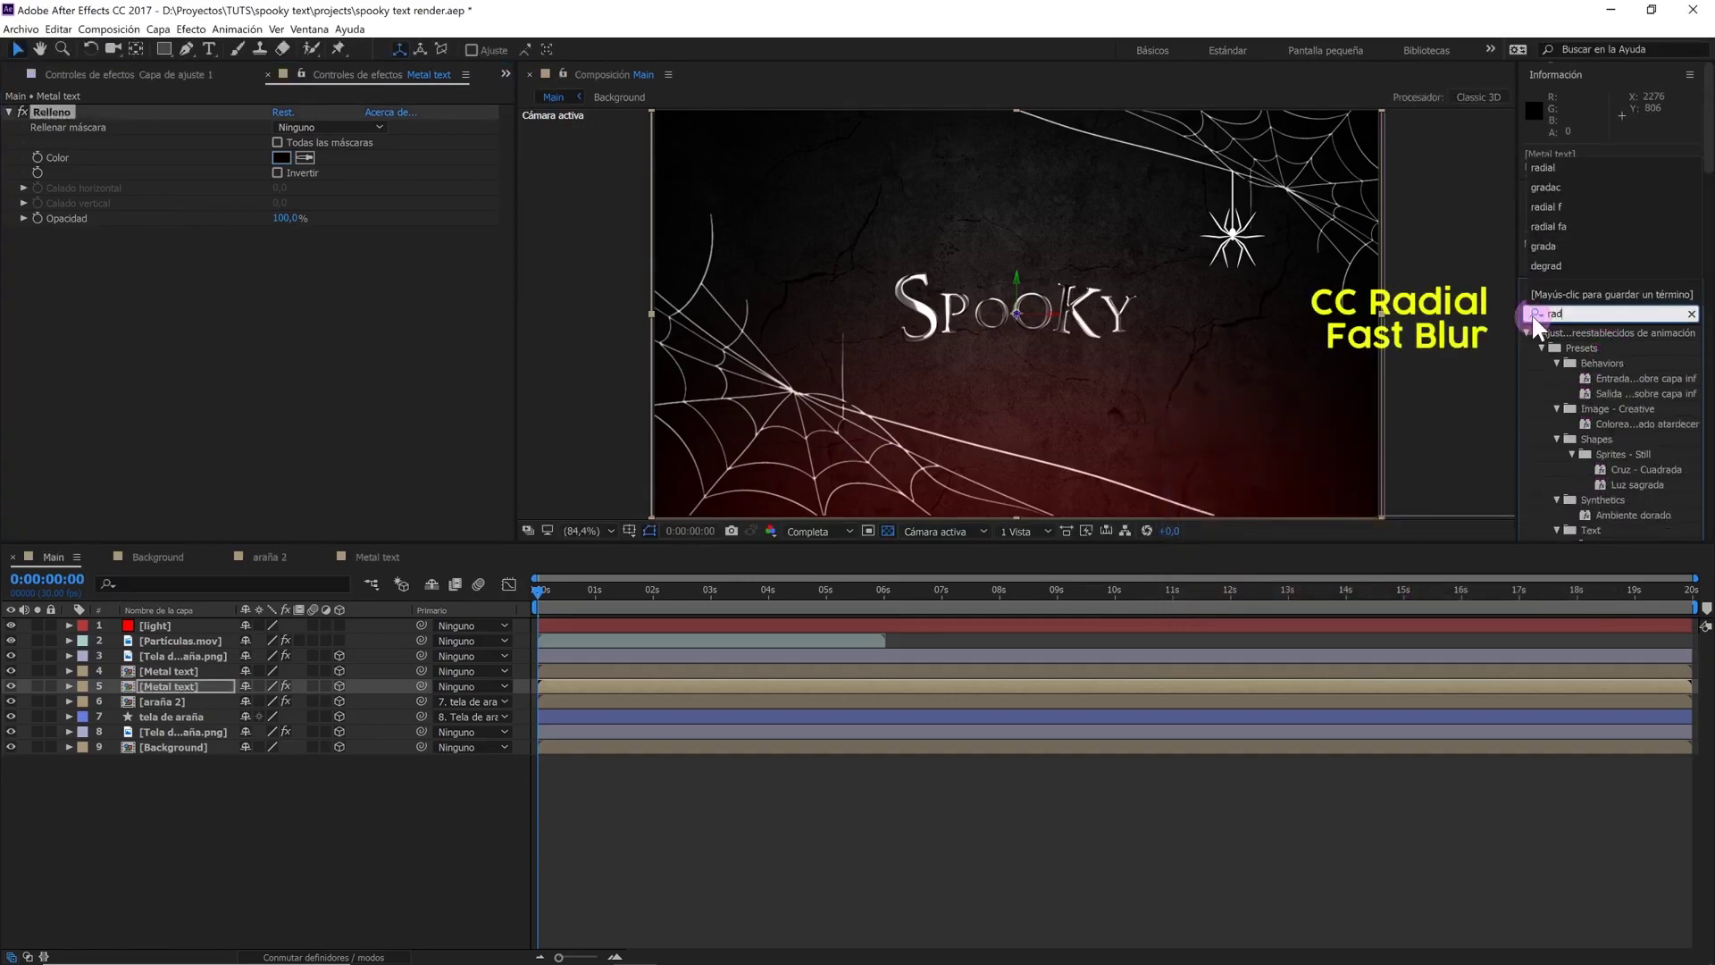
Apply CC Radial Fast Blur to the duplicate text with Amount 60, centred above SPOOKY at 952.6, 370.6
type("dial f")
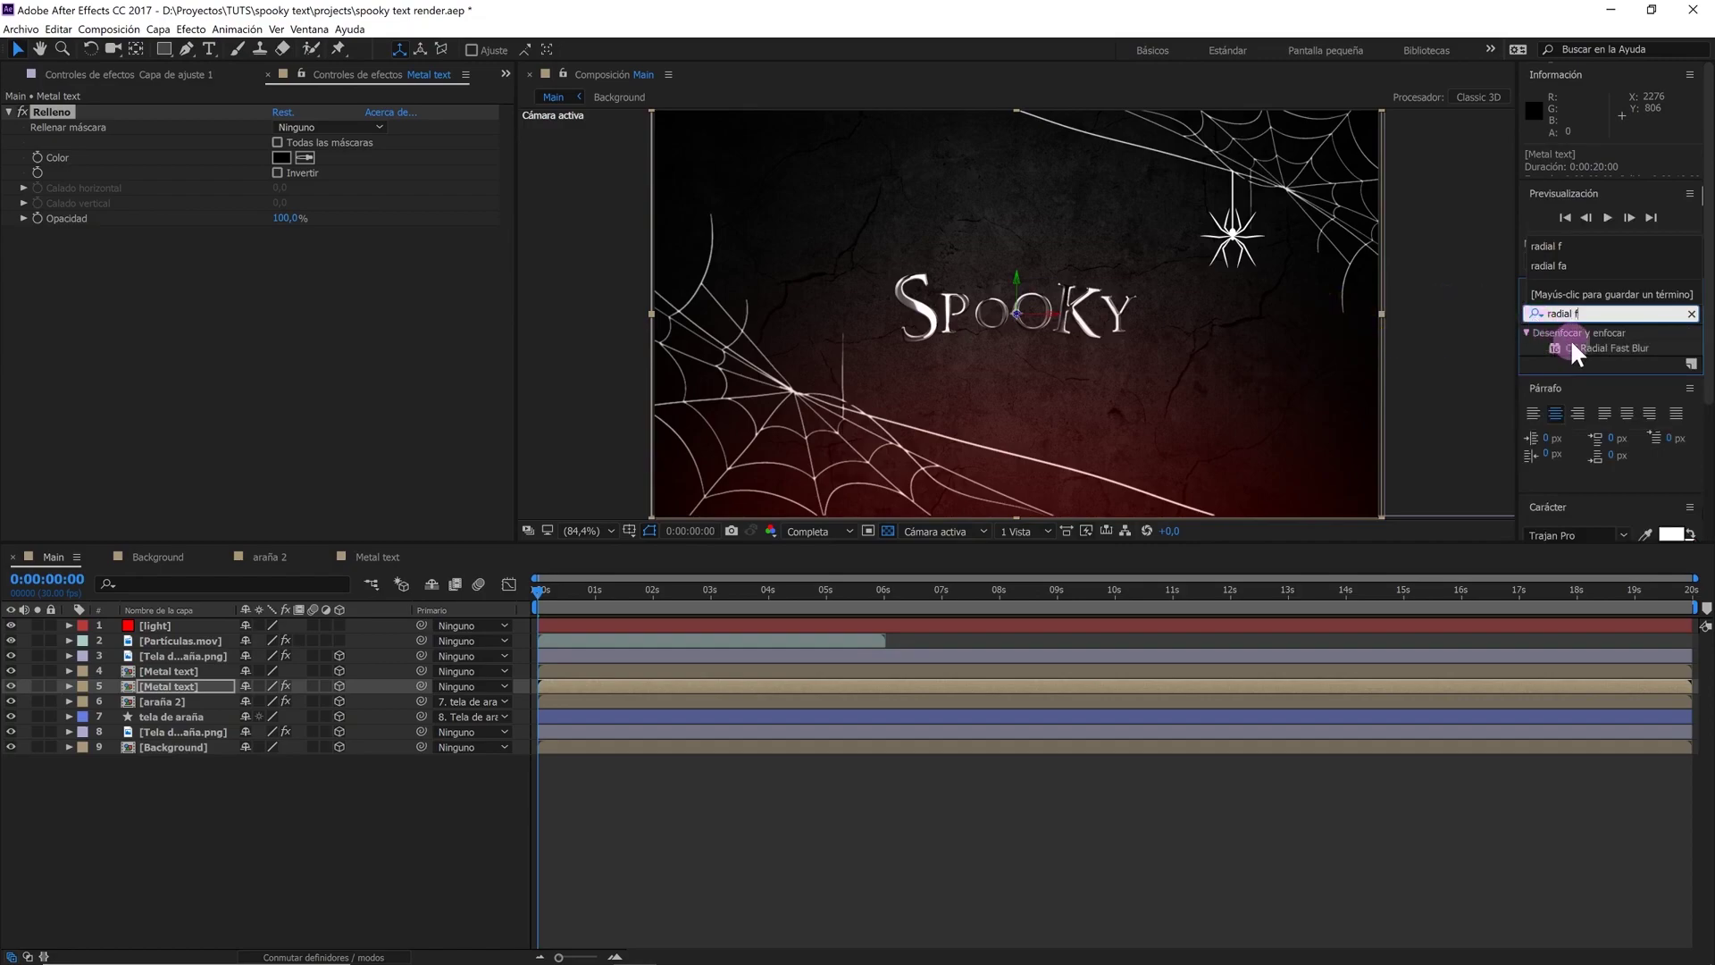
mouse_move(1573, 345)
left_mouse_down()
mouse_move(500, 536)
mouse_move(190, 687)
left_mouse_up()
scroll(949, 381, "up", 1)
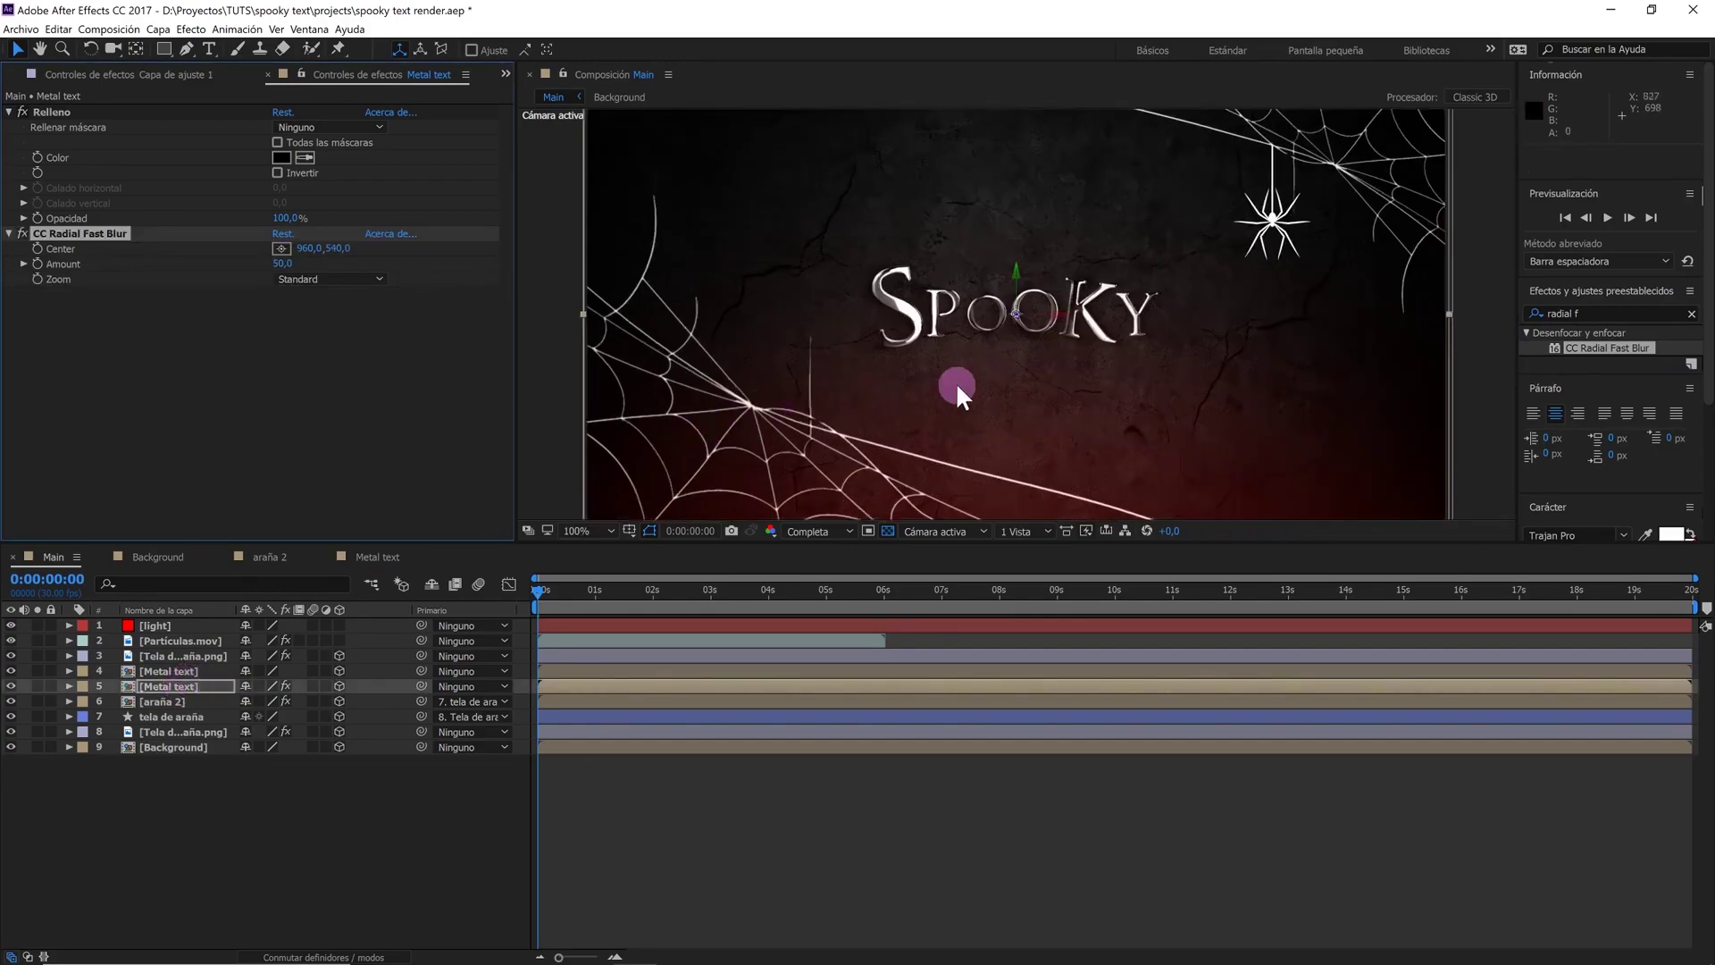
scroll(955, 382, "up", 2)
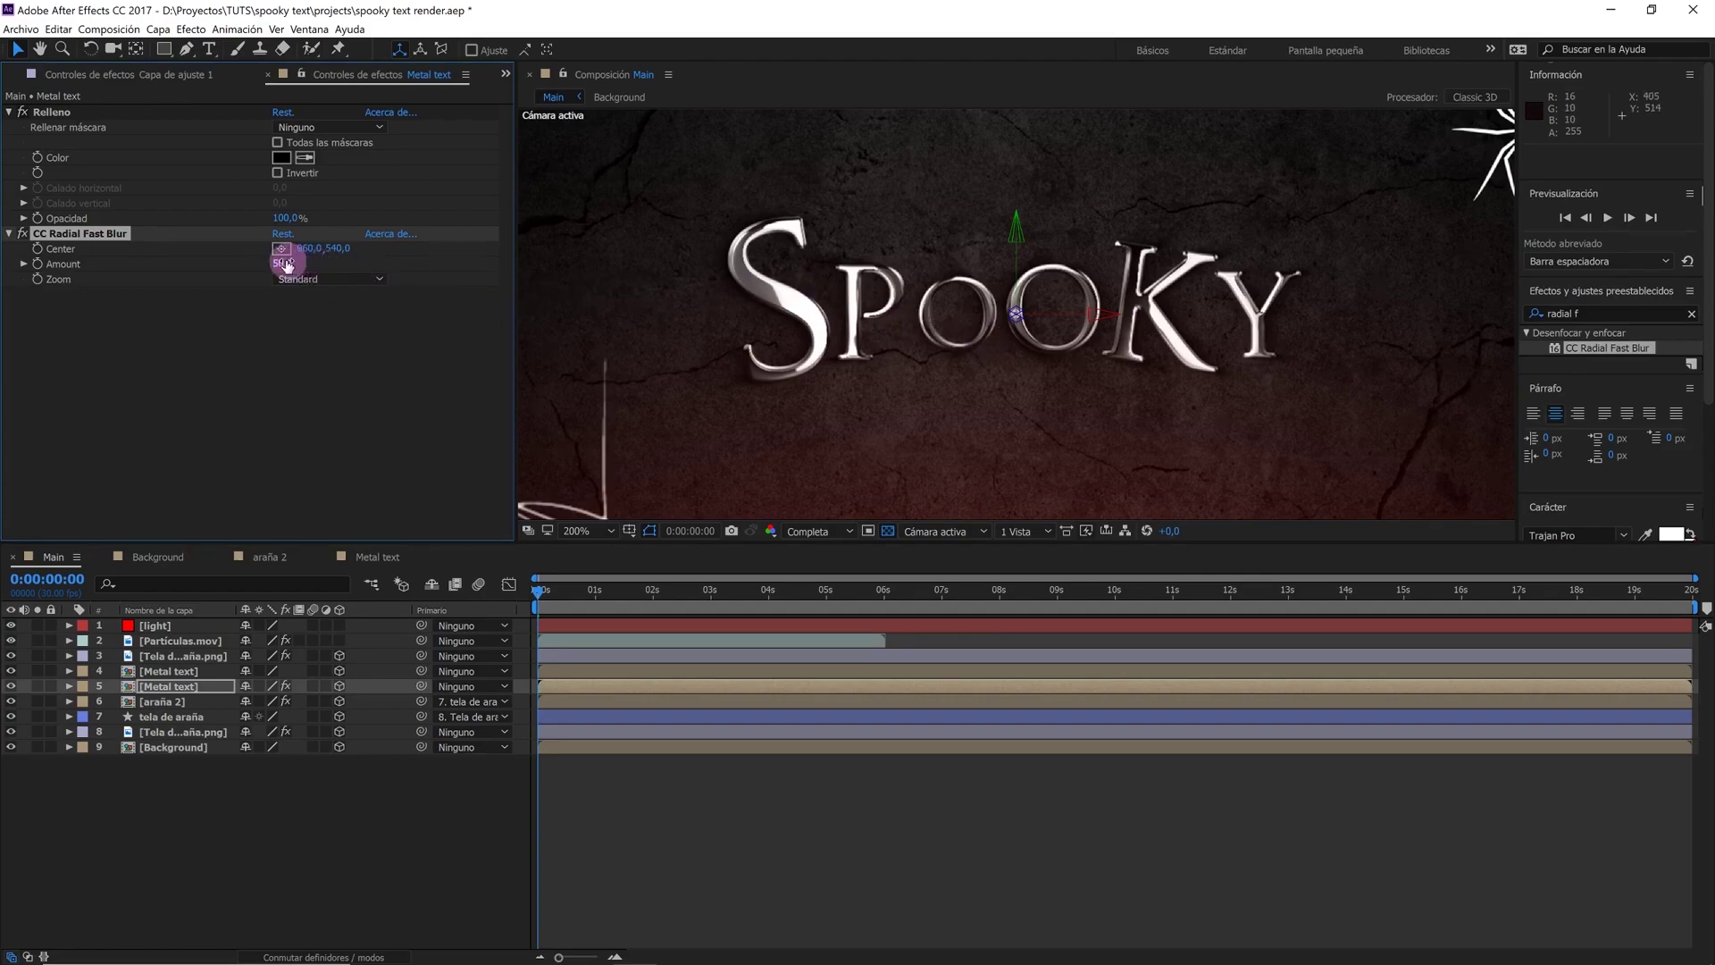
left_click_drag(286, 264, 298, 264)
left_click(1016, 315)
left_click_drag(1030, 238, 1022, 203)
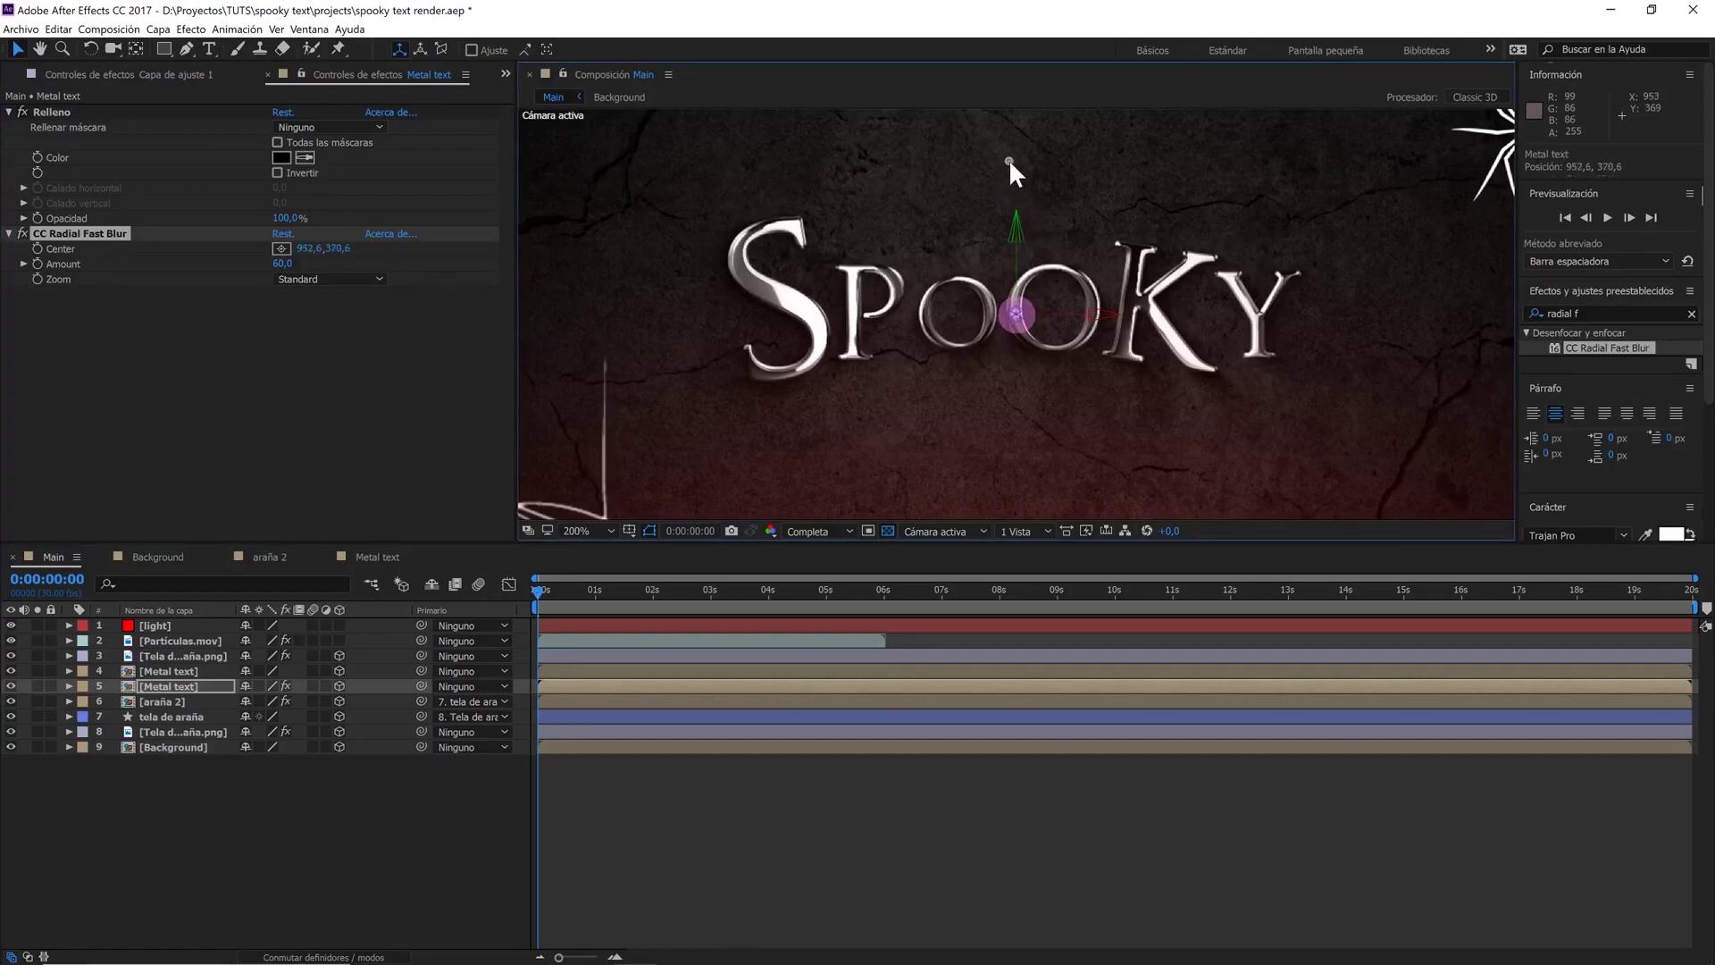
left_click(108, 234)
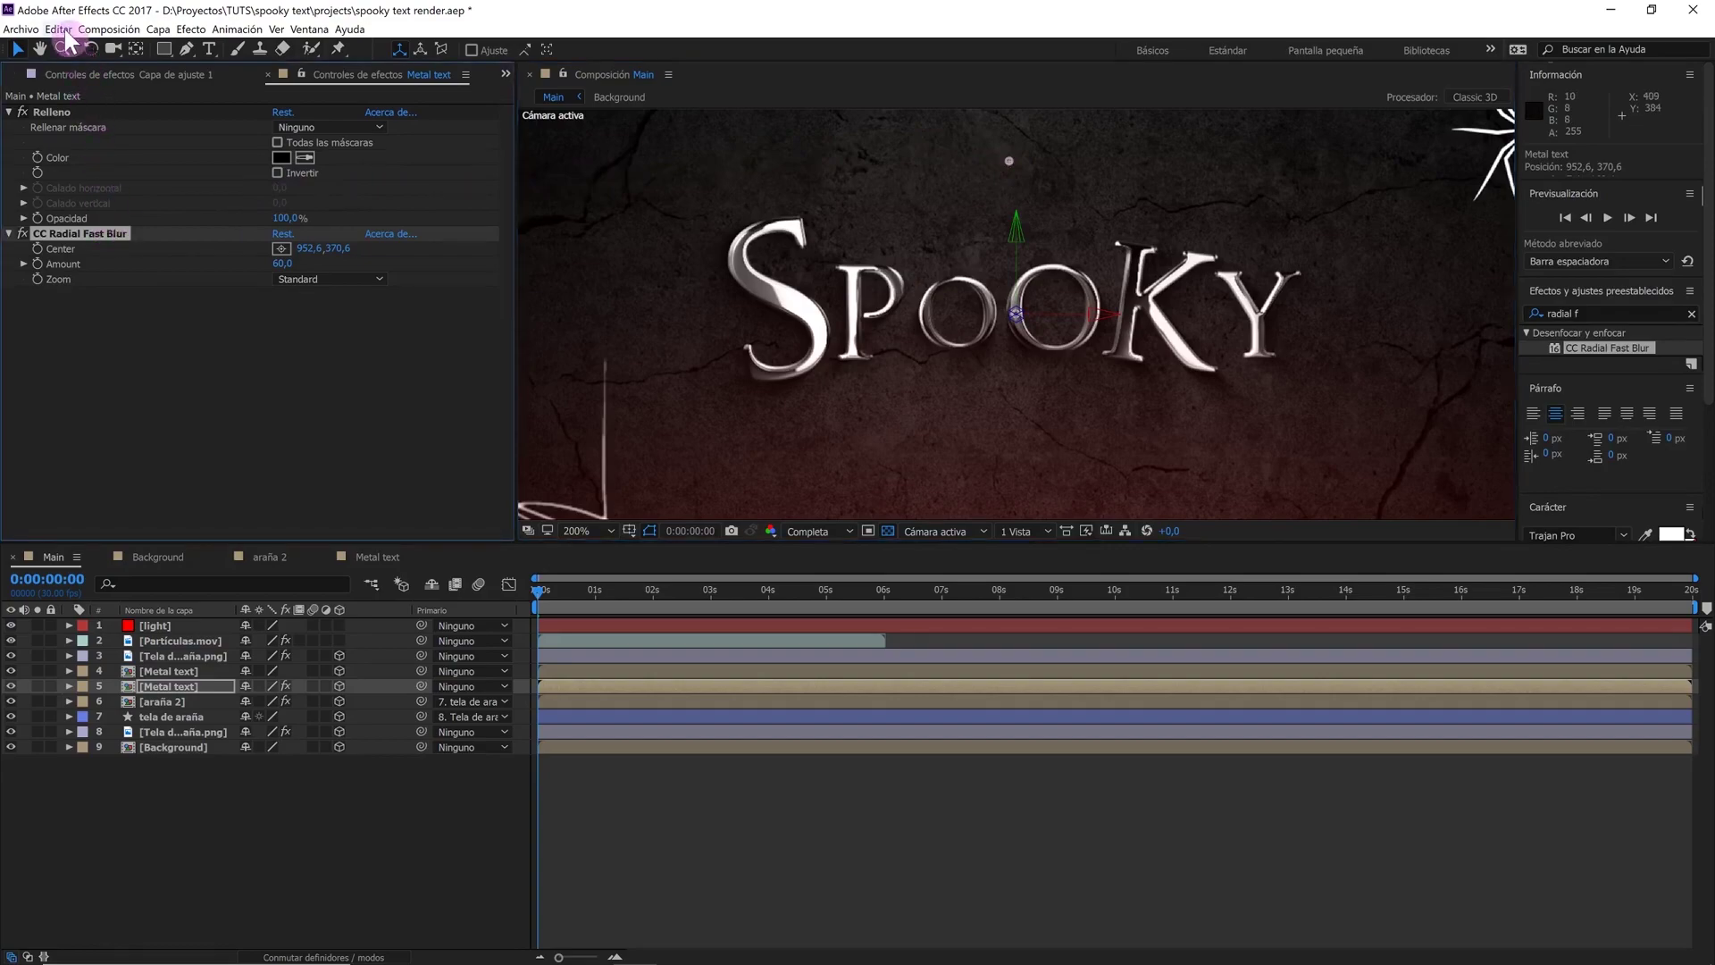
Duplicate the radial fast blur and add a Drop Shadow style to the upper Metal text layer
left_click(62, 31)
left_click(94, 223)
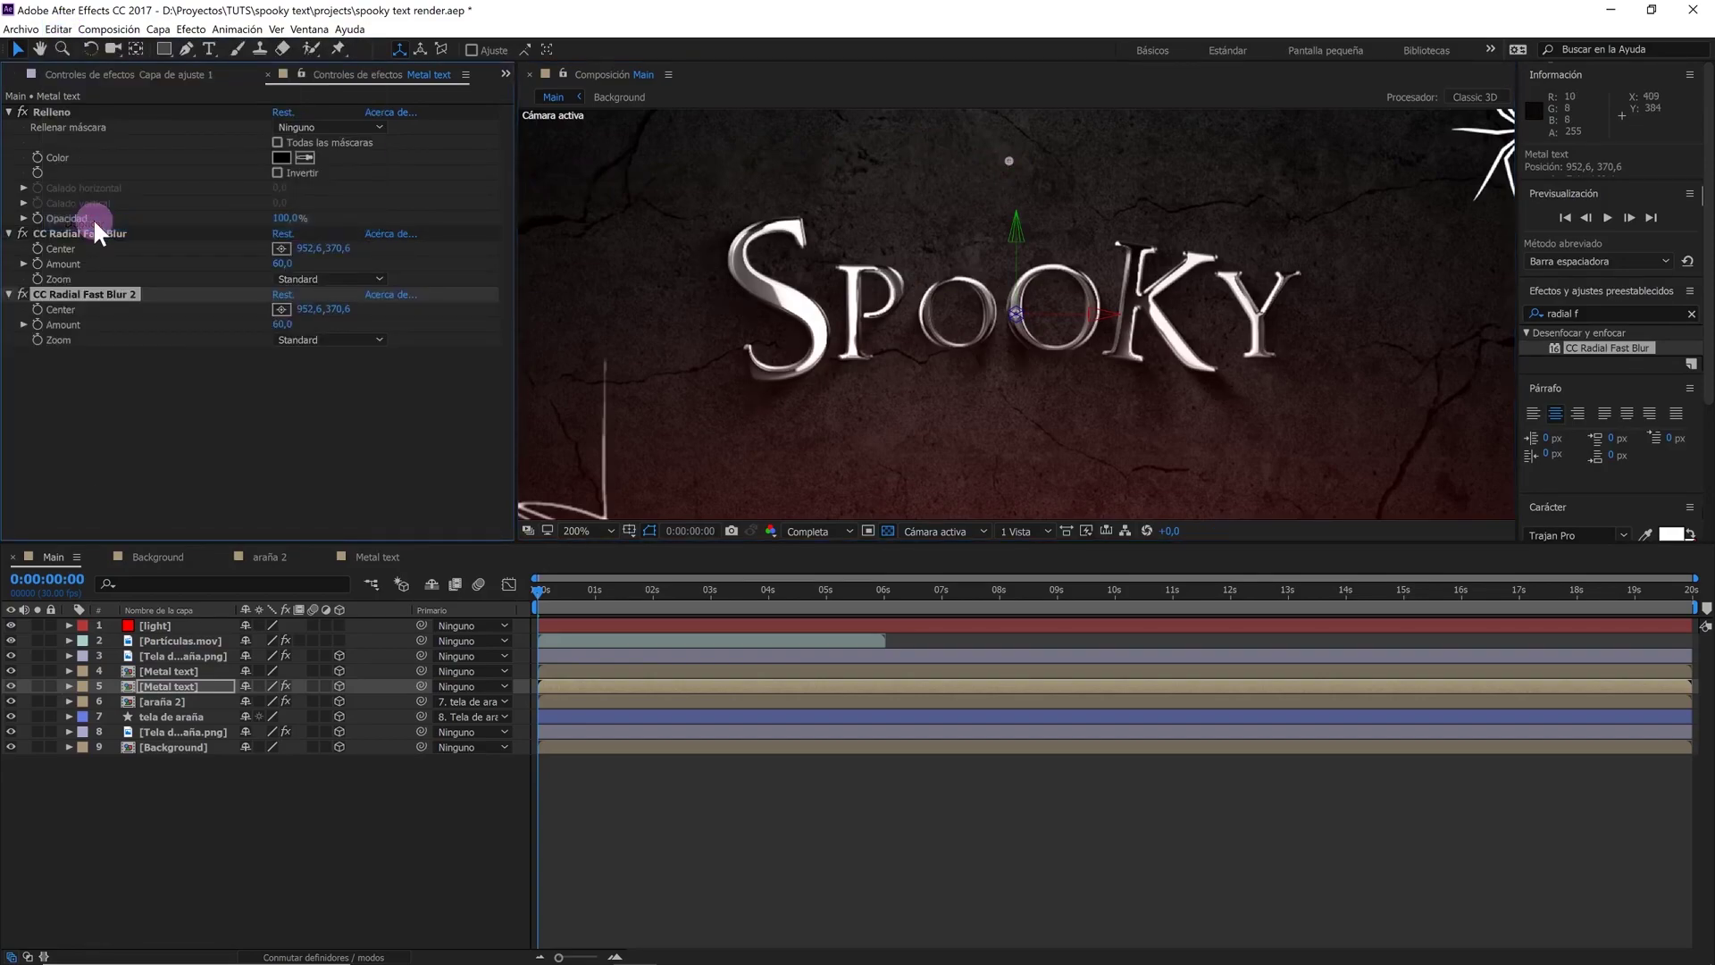
left_click(184, 668)
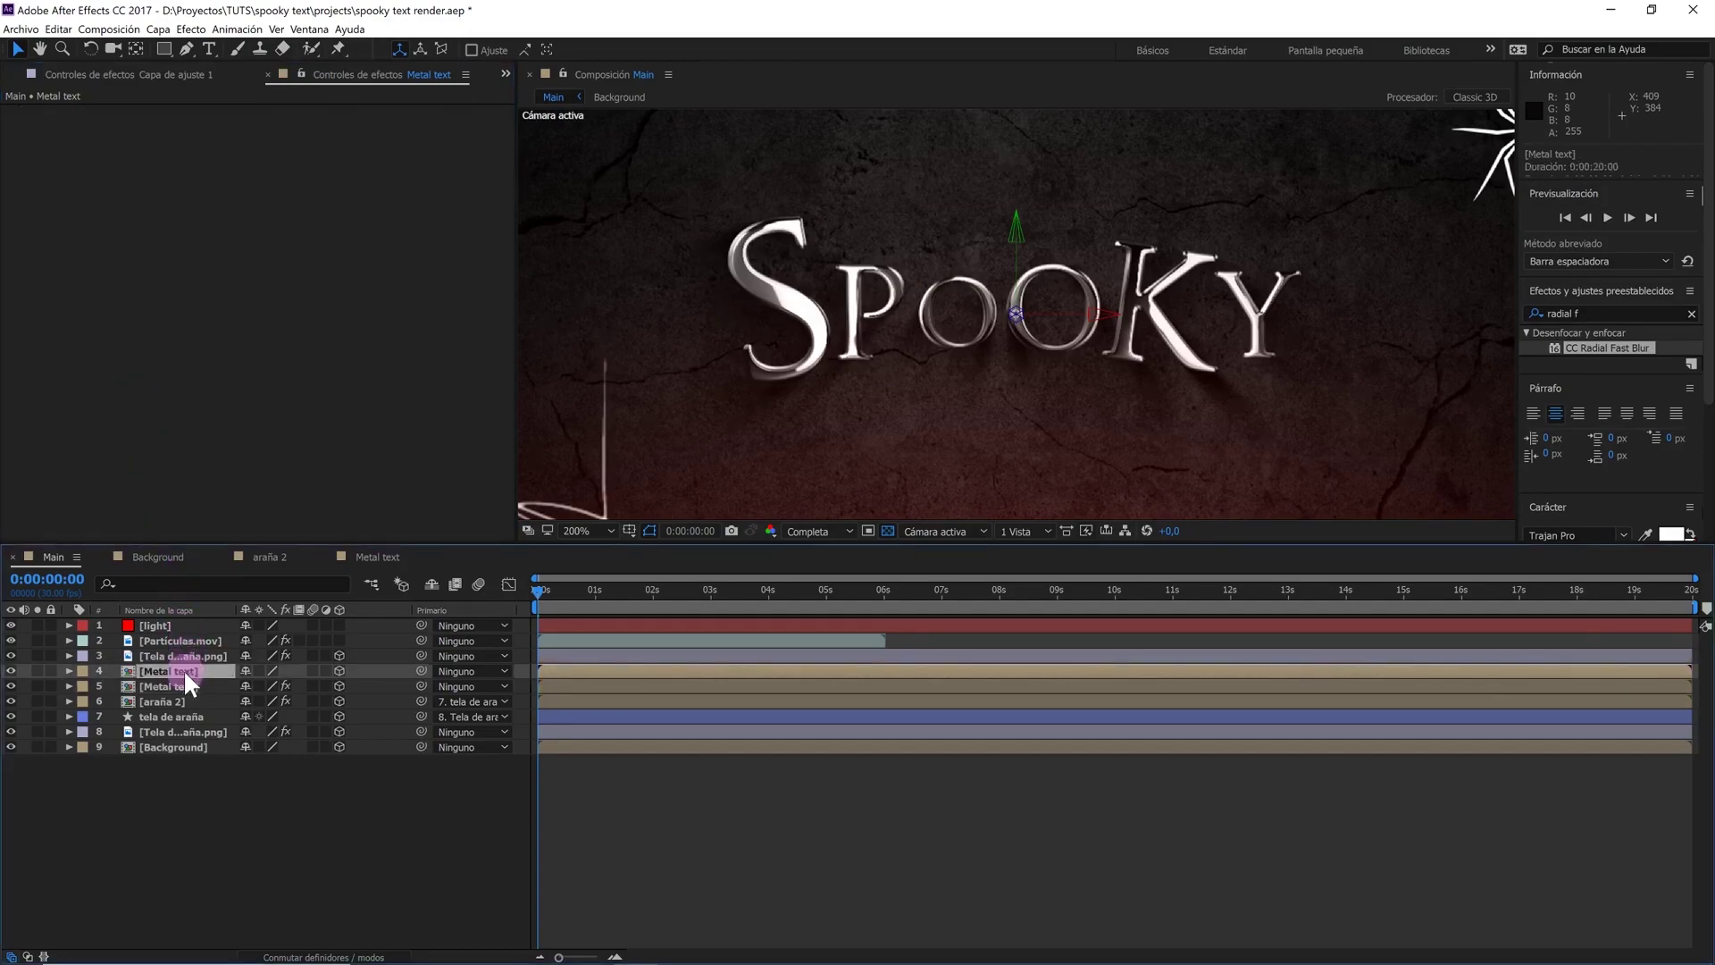
right_click(184, 668)
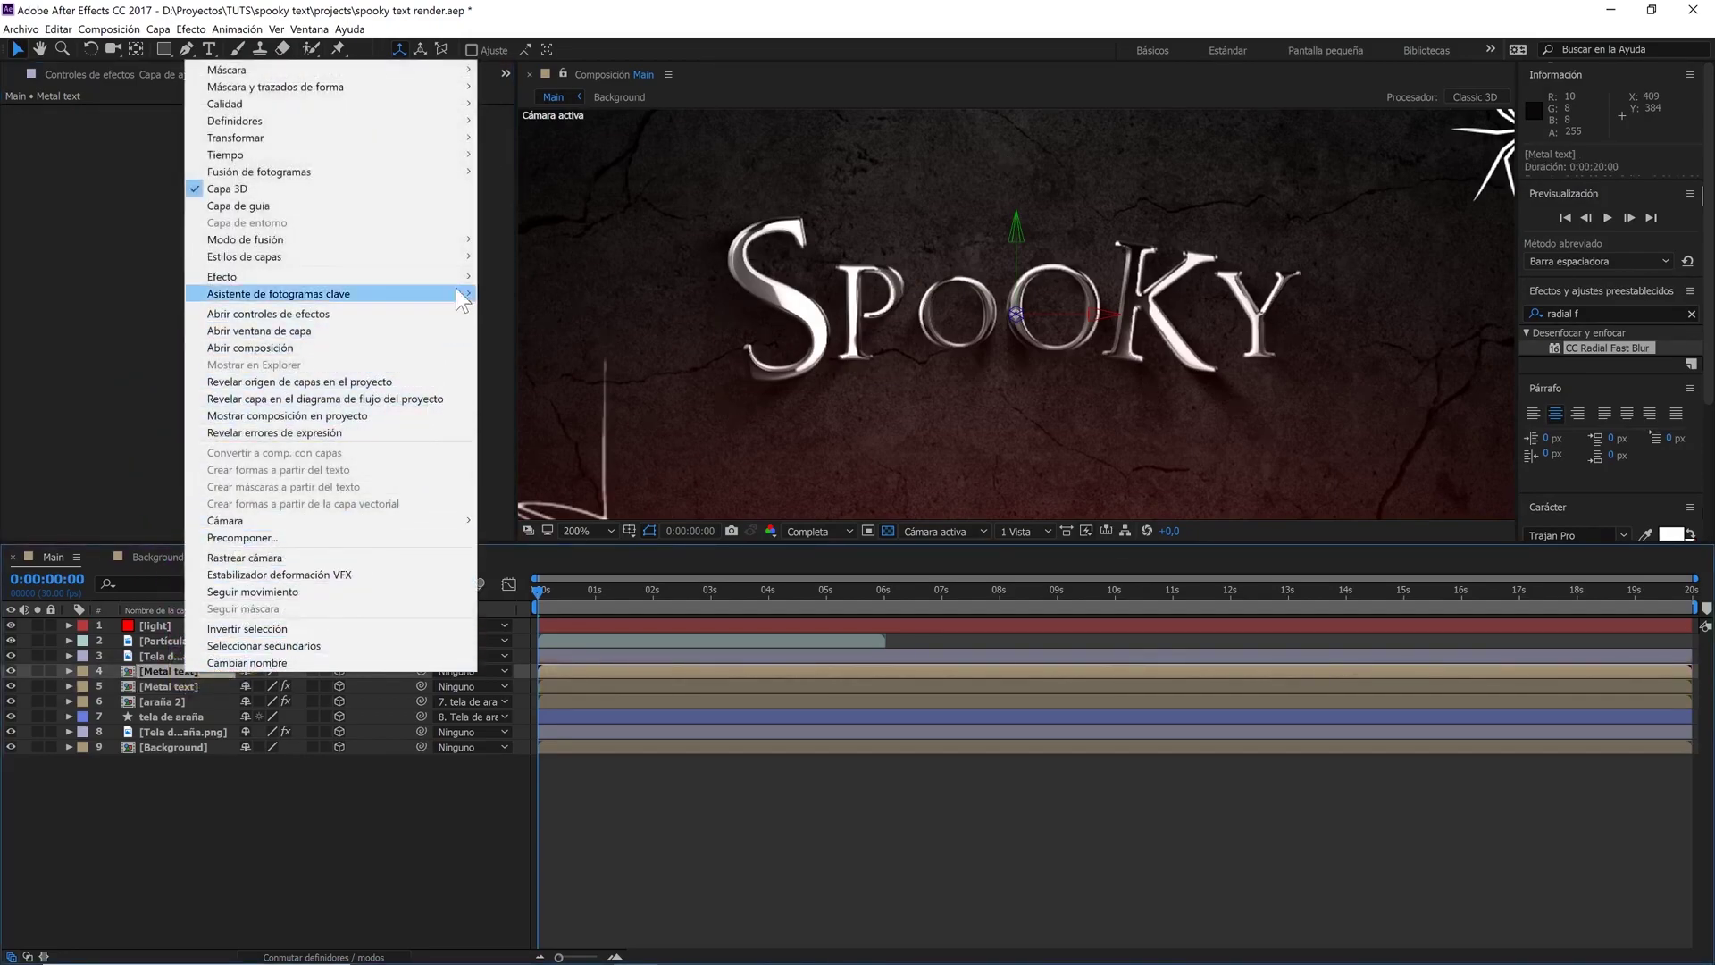
mouse_move(462, 256)
left_click(532, 311)
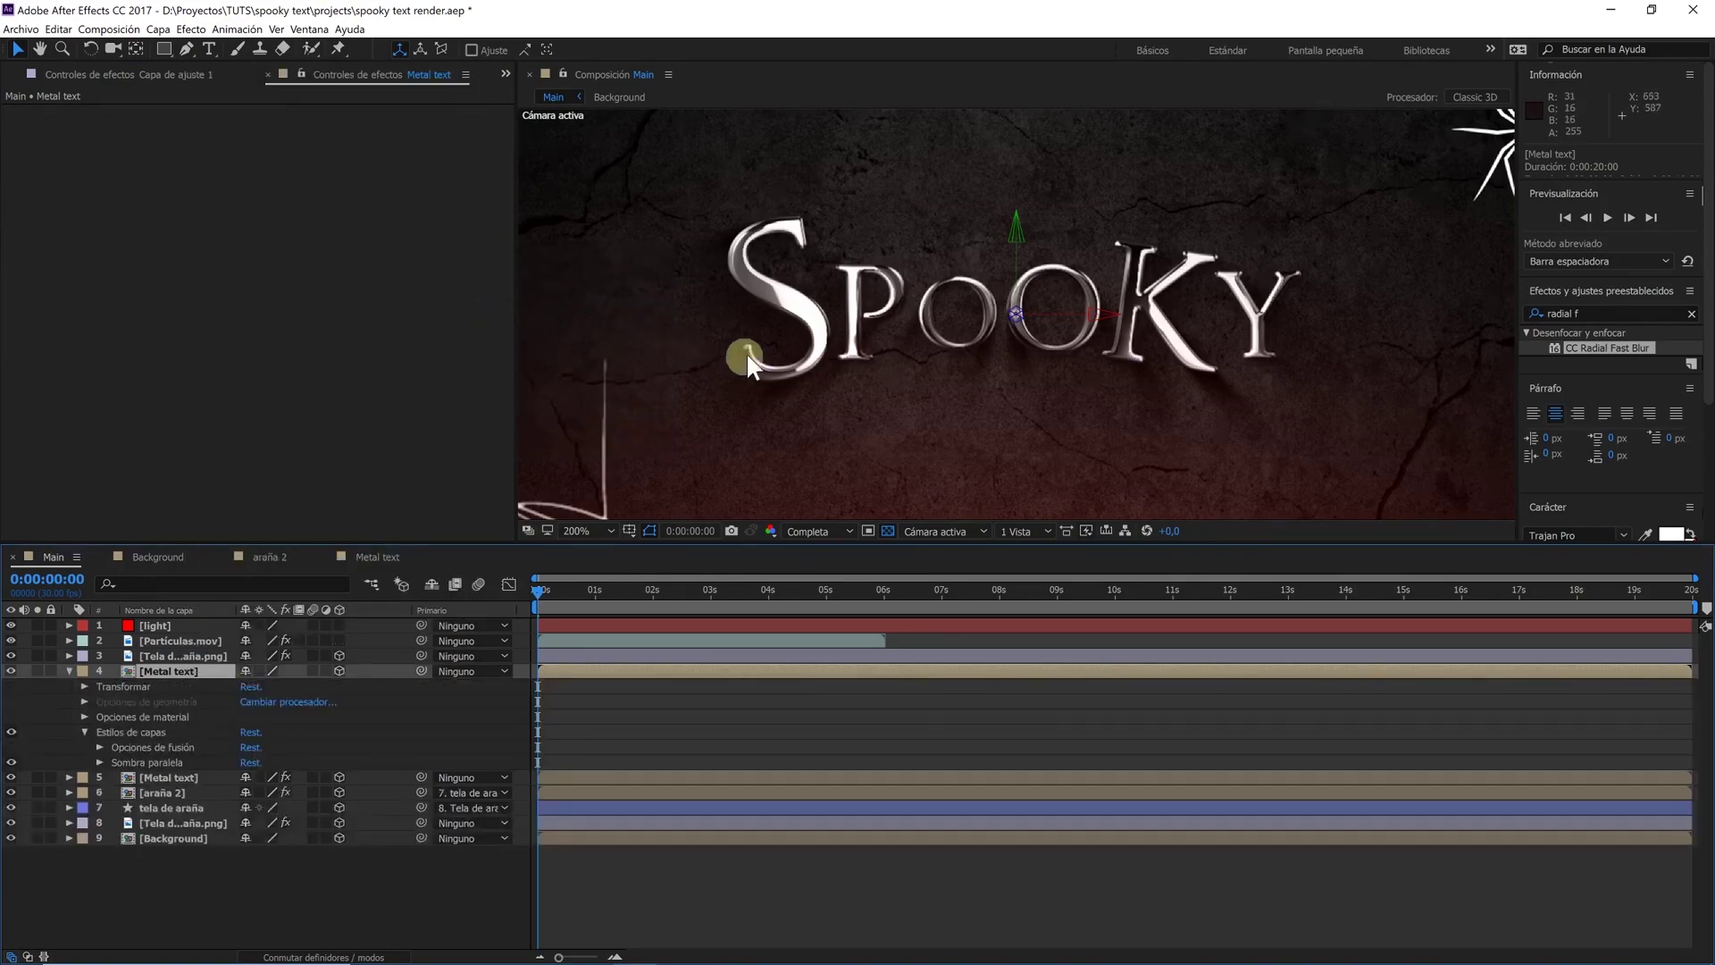
scroll(750, 352, "down", 2)
scroll(757, 352, "down", 2)
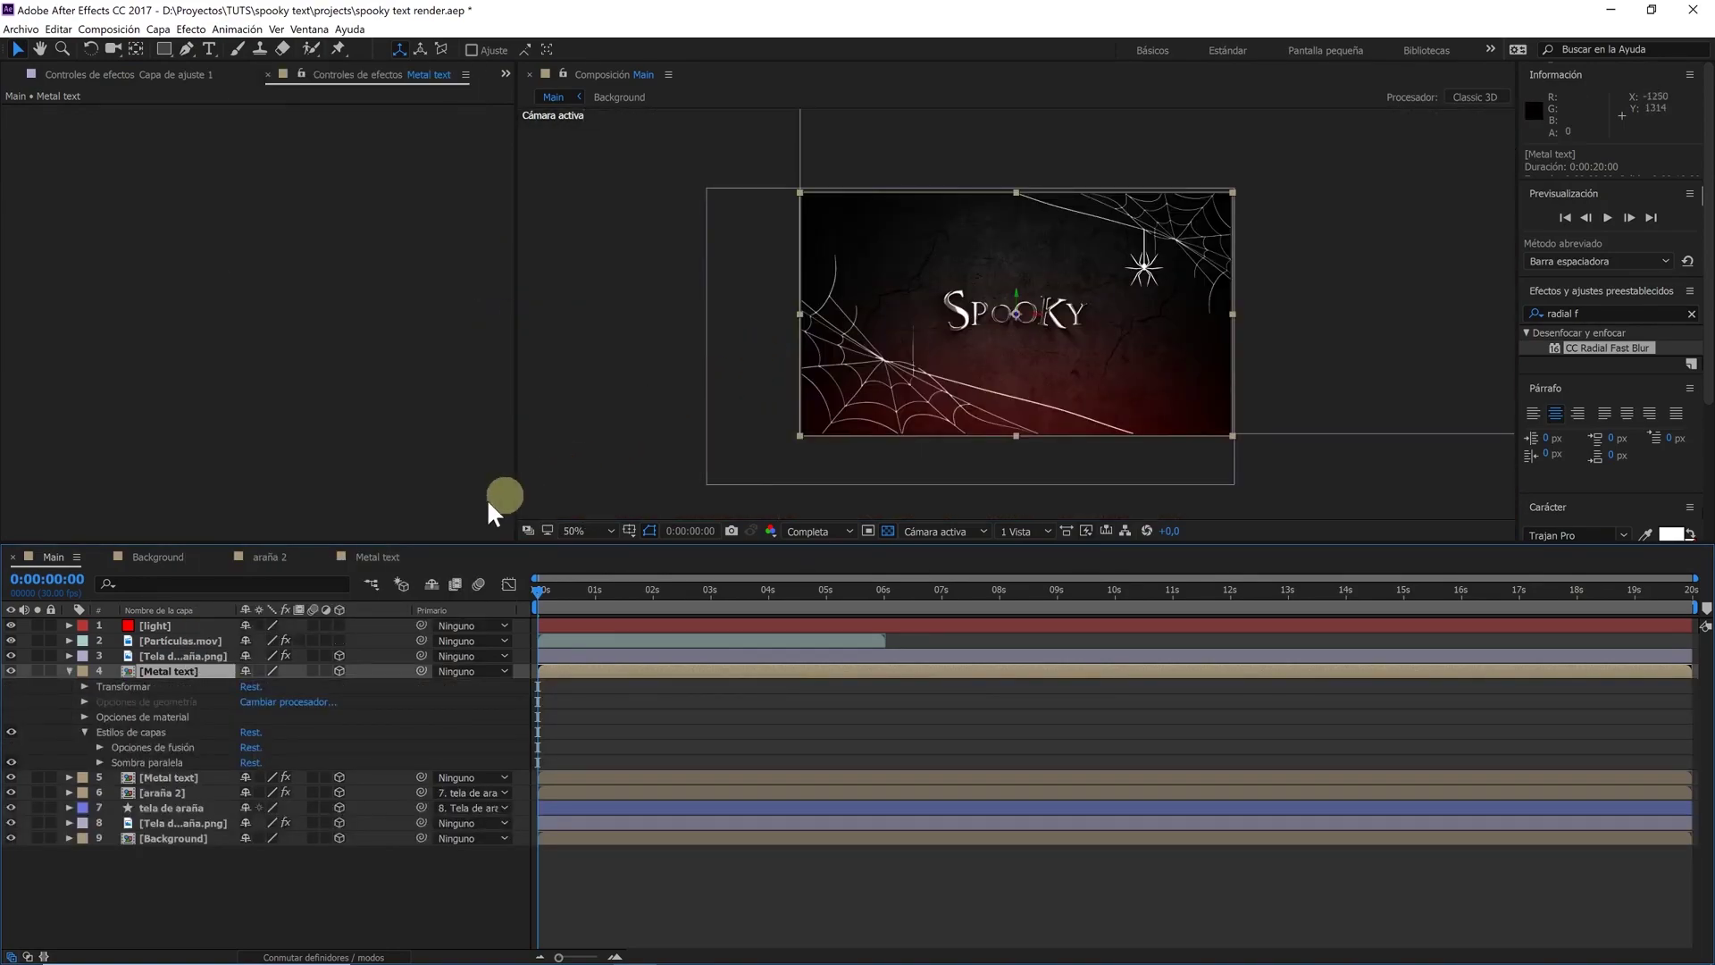
left_click(69, 671)
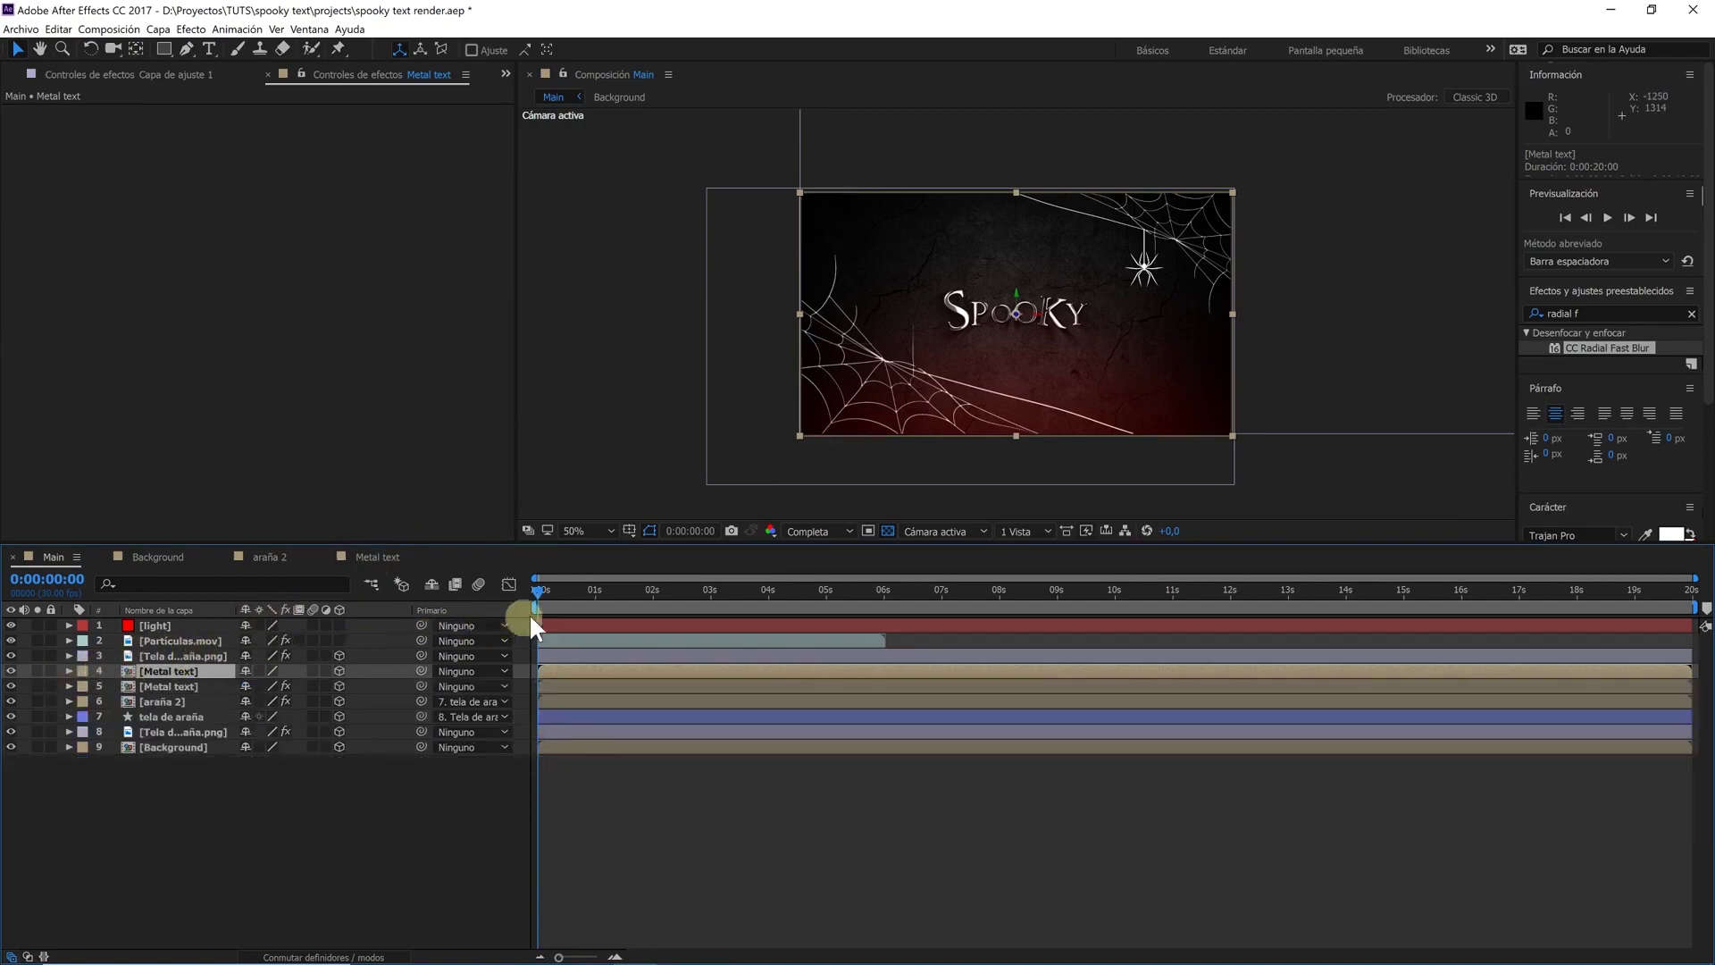
Preview the first second and reveal tela de araña's Fin keyframes with U
left_click_drag(596, 596, 527, 591)
left_click(286, 640)
left_click(169, 710)
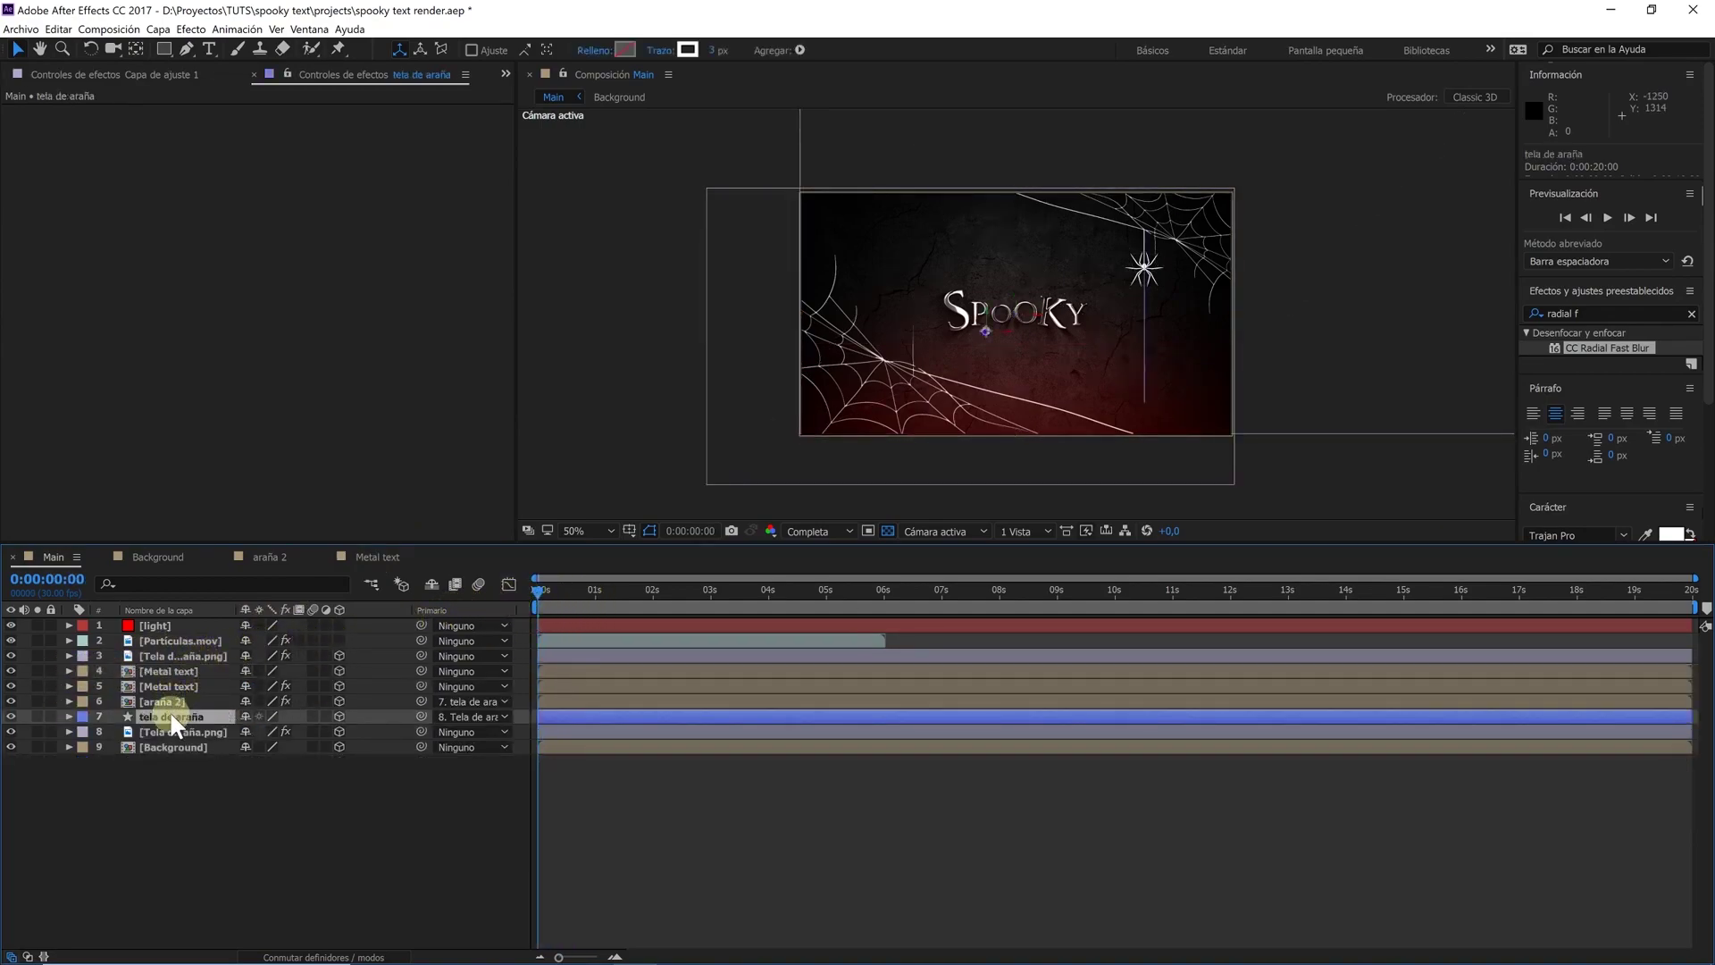
key("u")
left_click(239, 802)
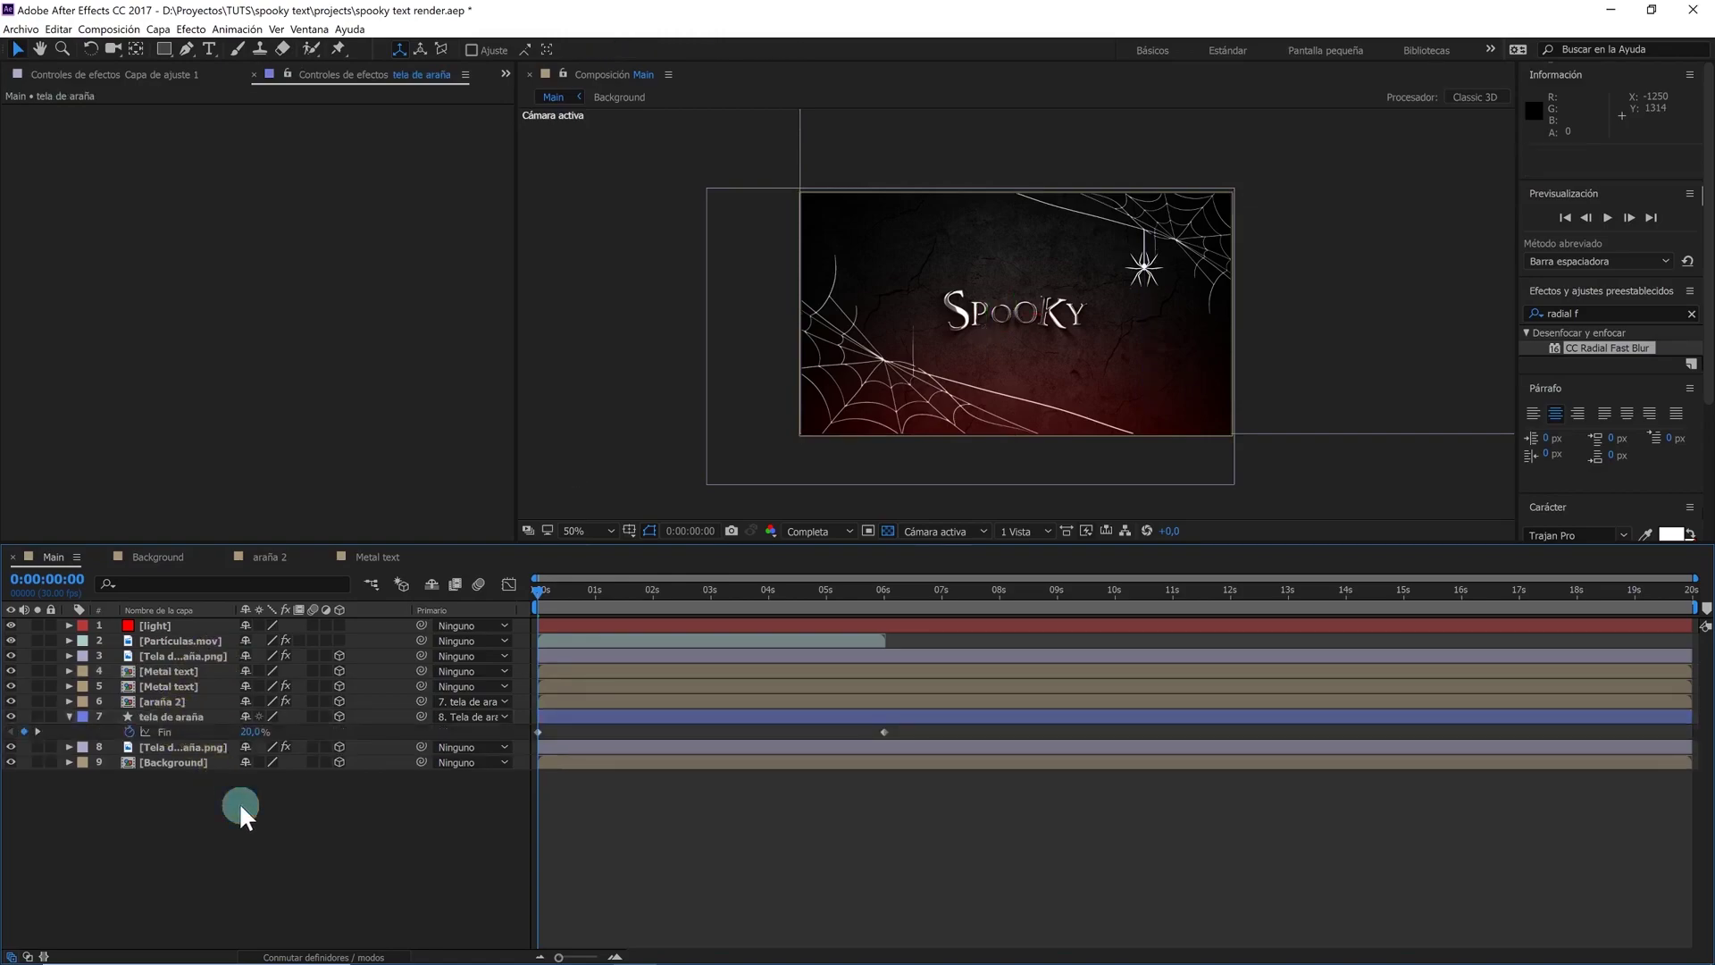
Add a new camera, Cámara 1, to the Main composition
right_click(239, 801)
mouse_move(459, 813)
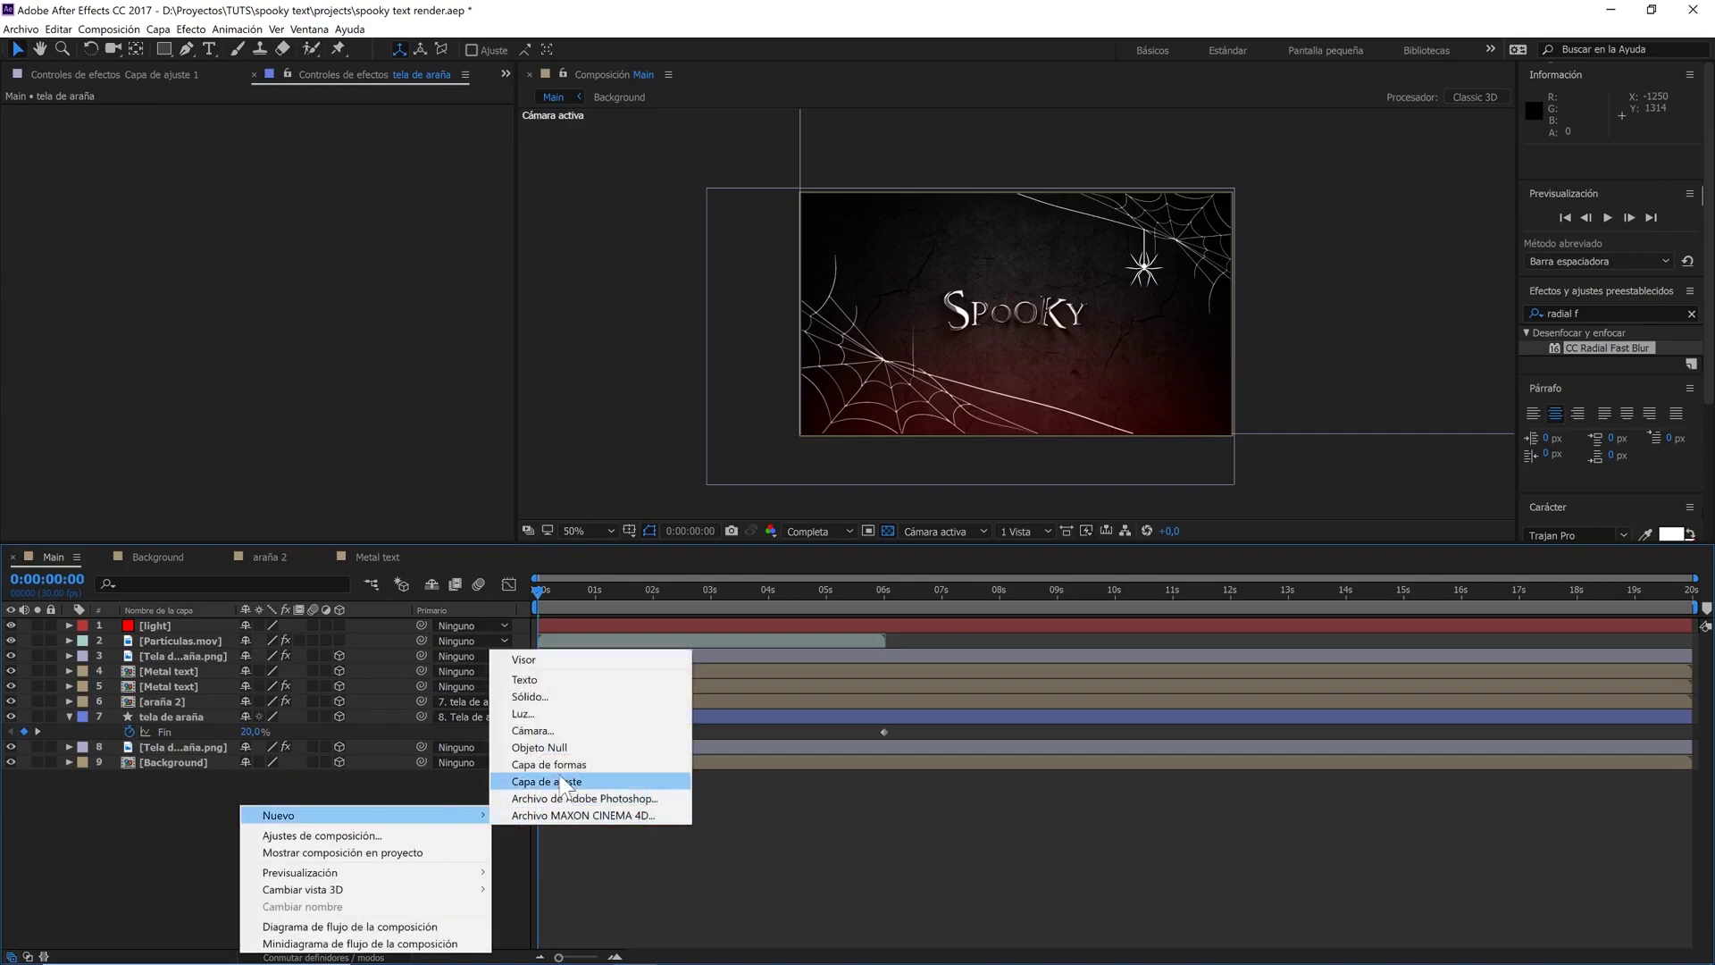
left_click(574, 732)
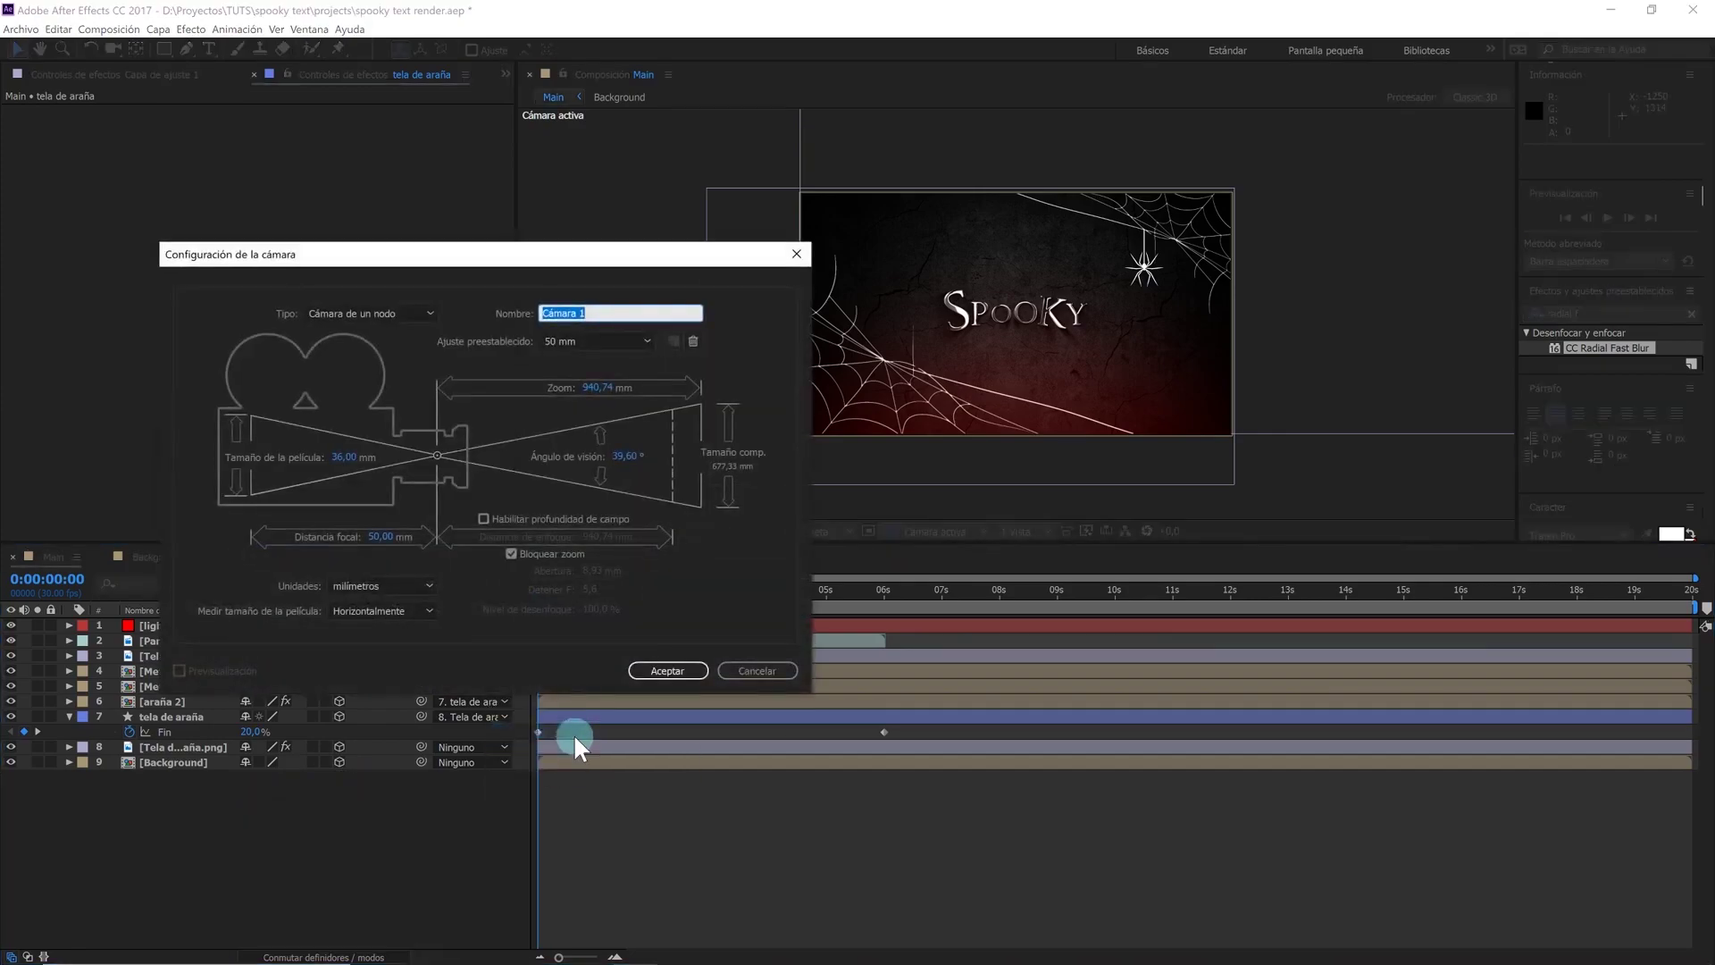
left_click(655, 675)
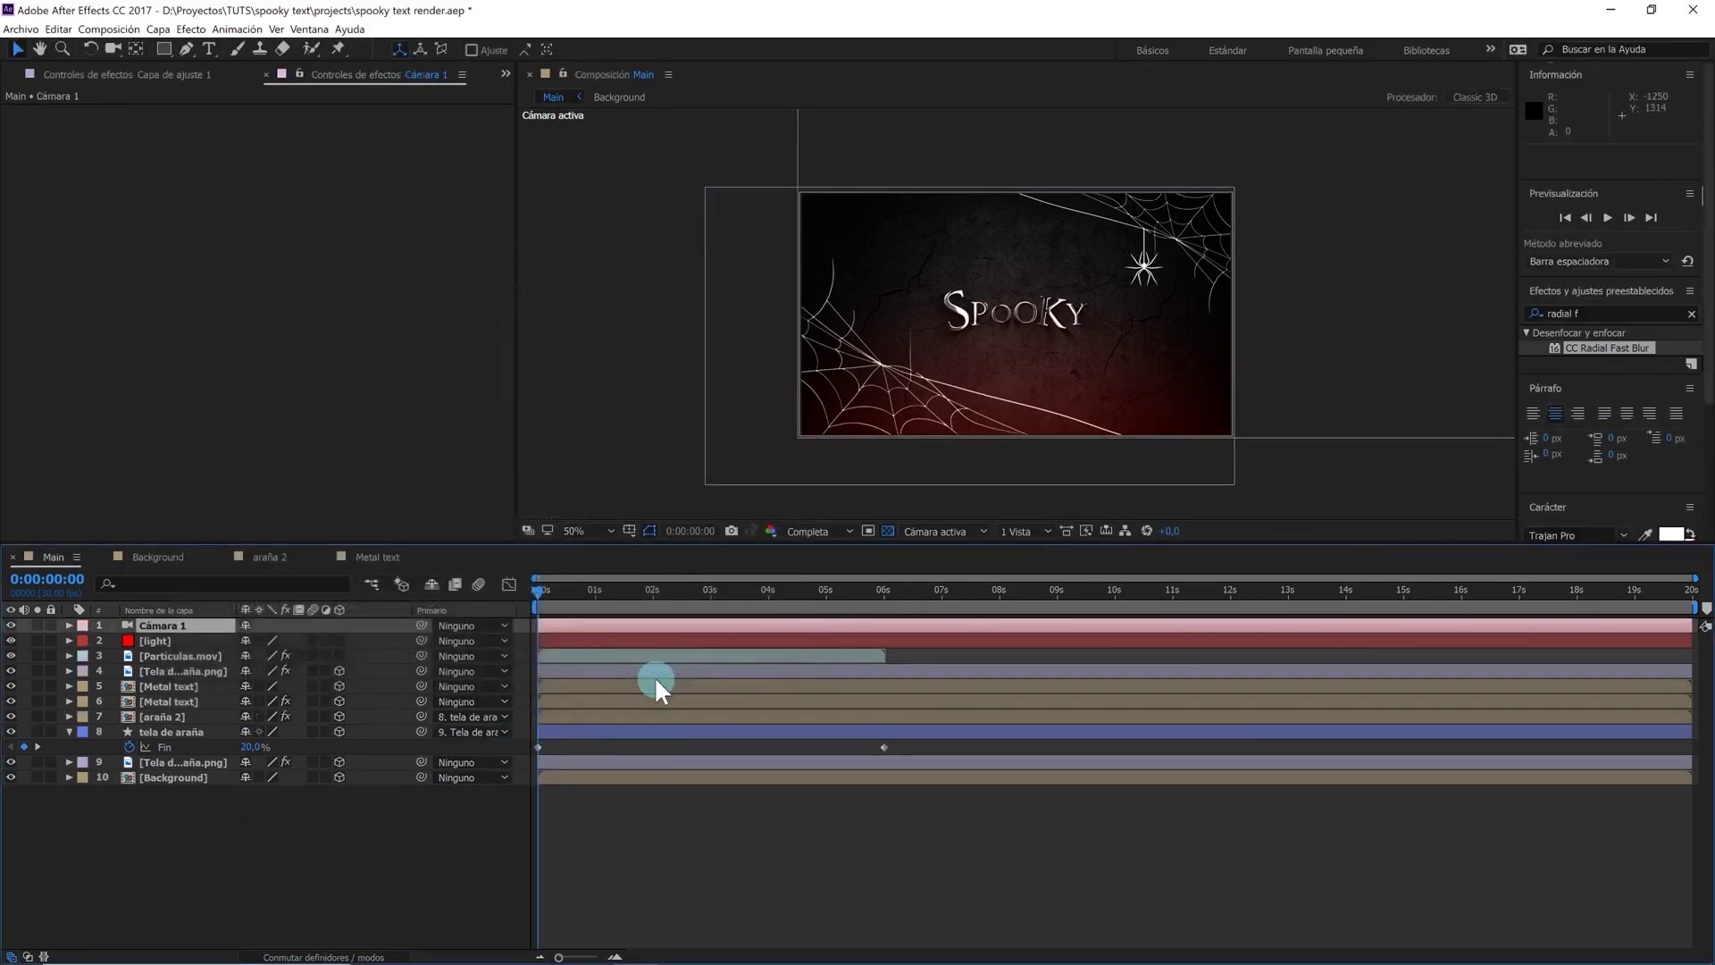
Add a 3D null, Nulo 1, and parent Cámara 1 to it
right_click(347, 832)
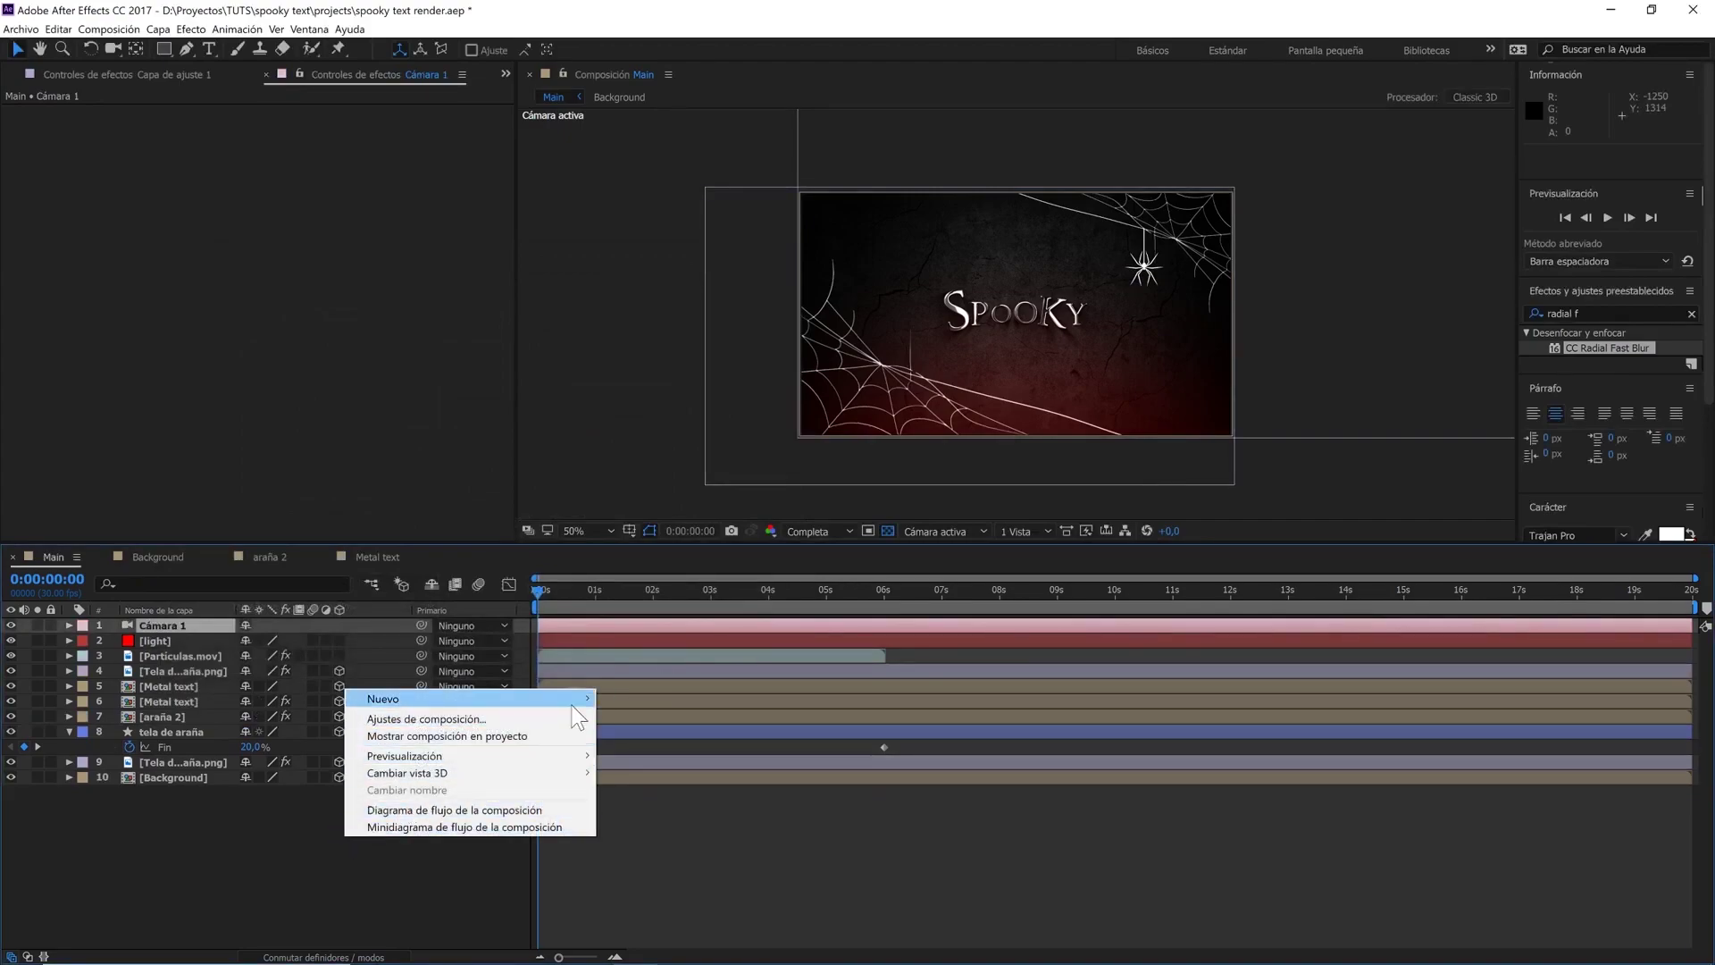
mouse_move(465, 698)
left_click(650, 788)
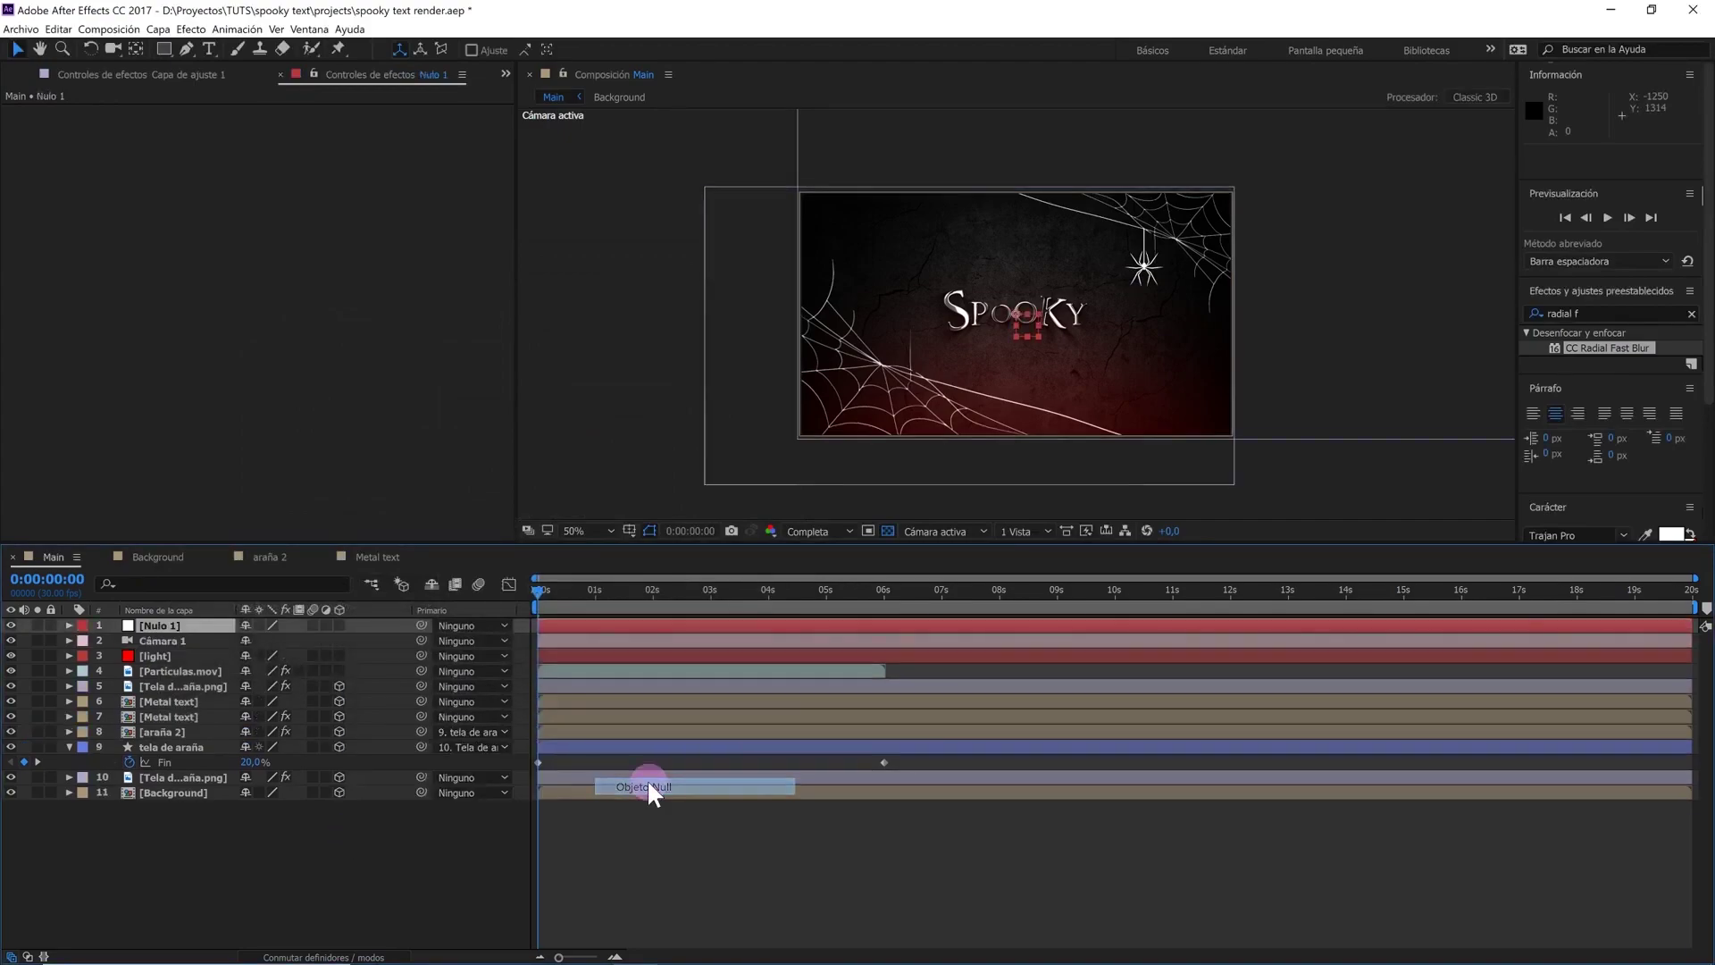
left_click(340, 624)
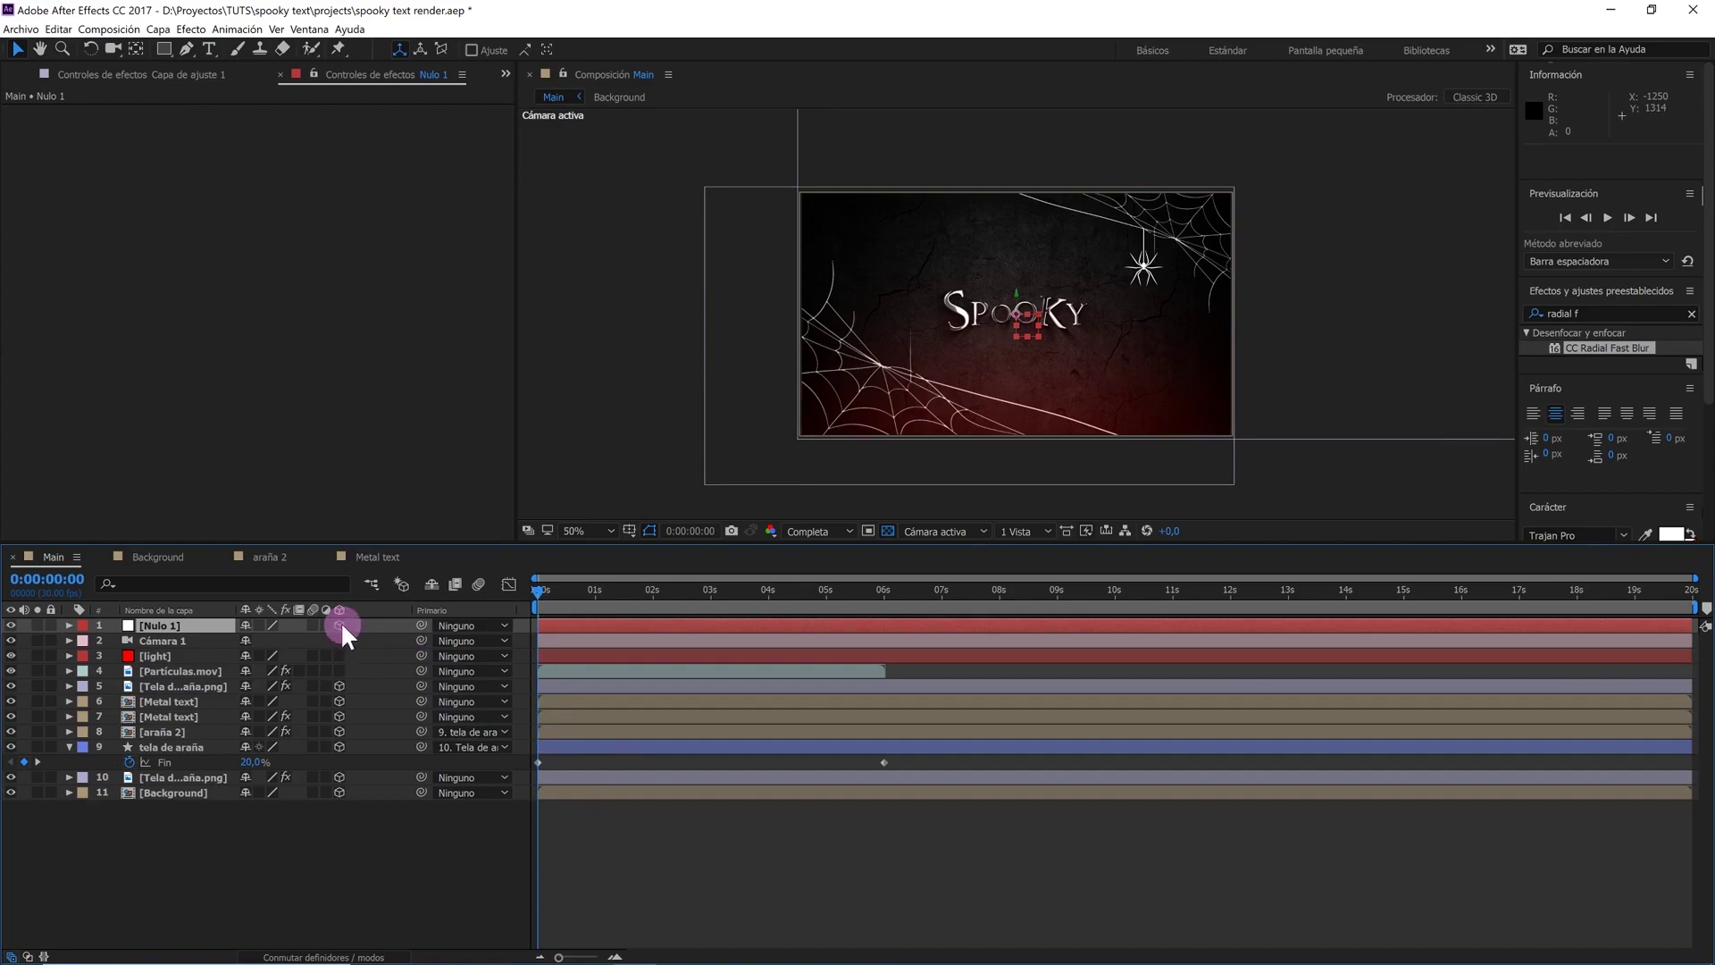
left_click_drag(422, 640, 218, 625)
left_click(69, 625)
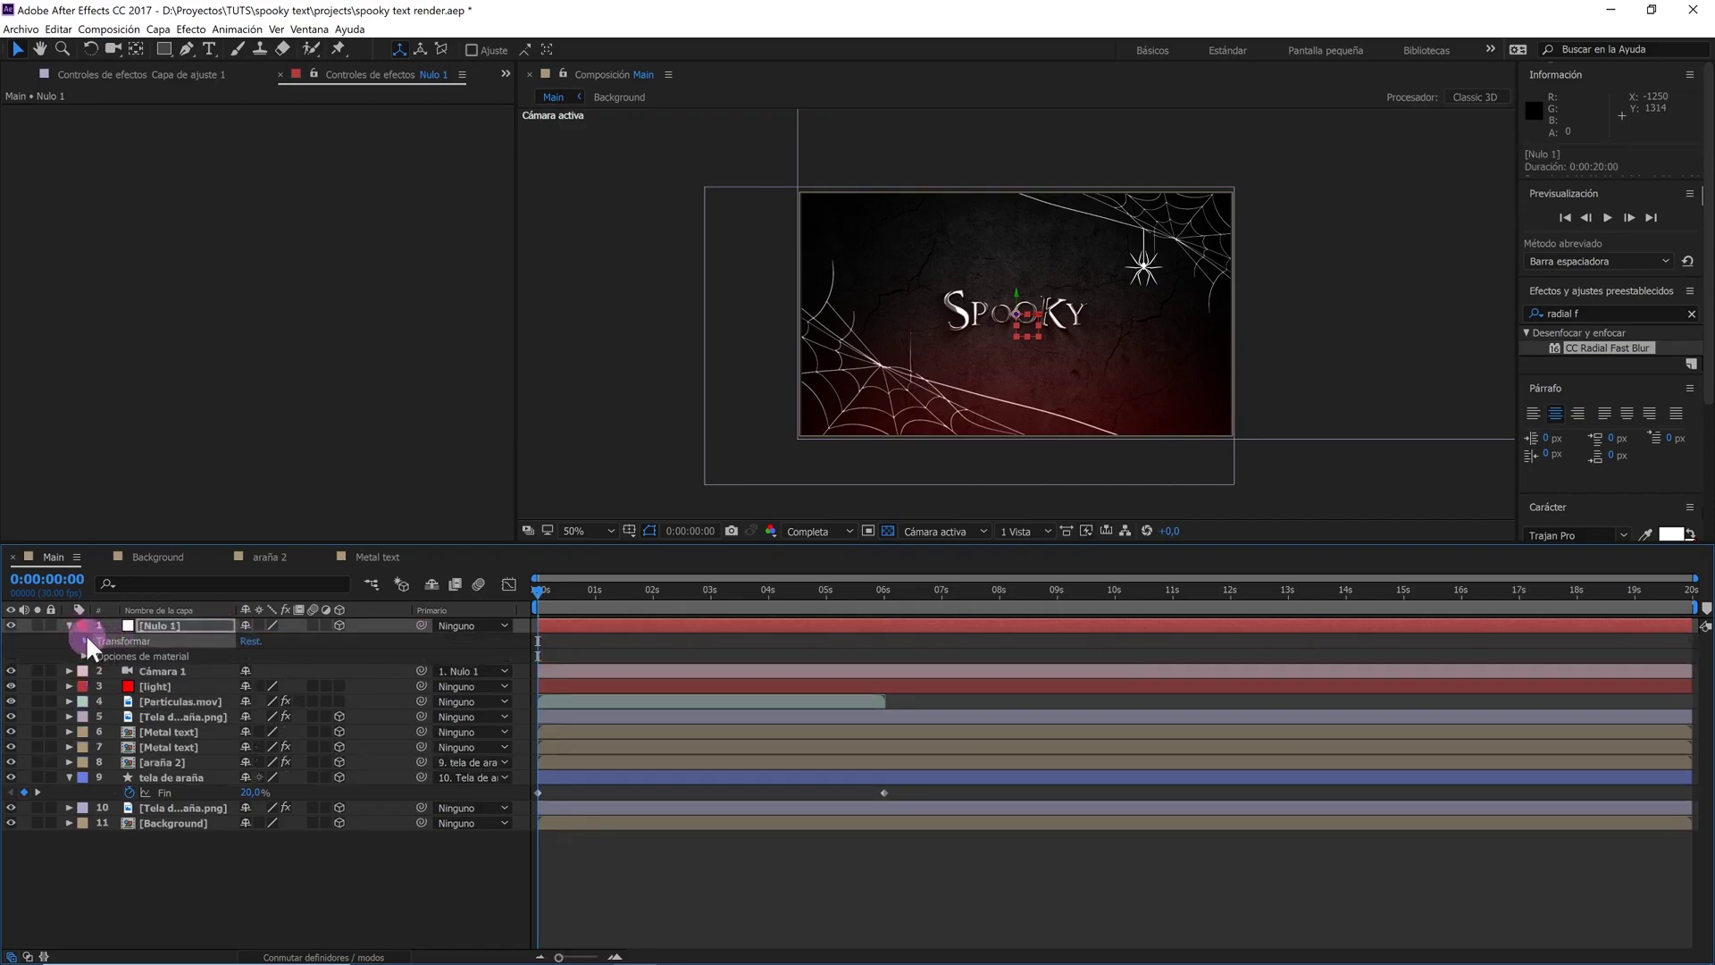
Keyframe Nulo 1's Position from 0s to 960, 540, 250 at 0:00:06
left_click(85, 640)
left_click(115, 670)
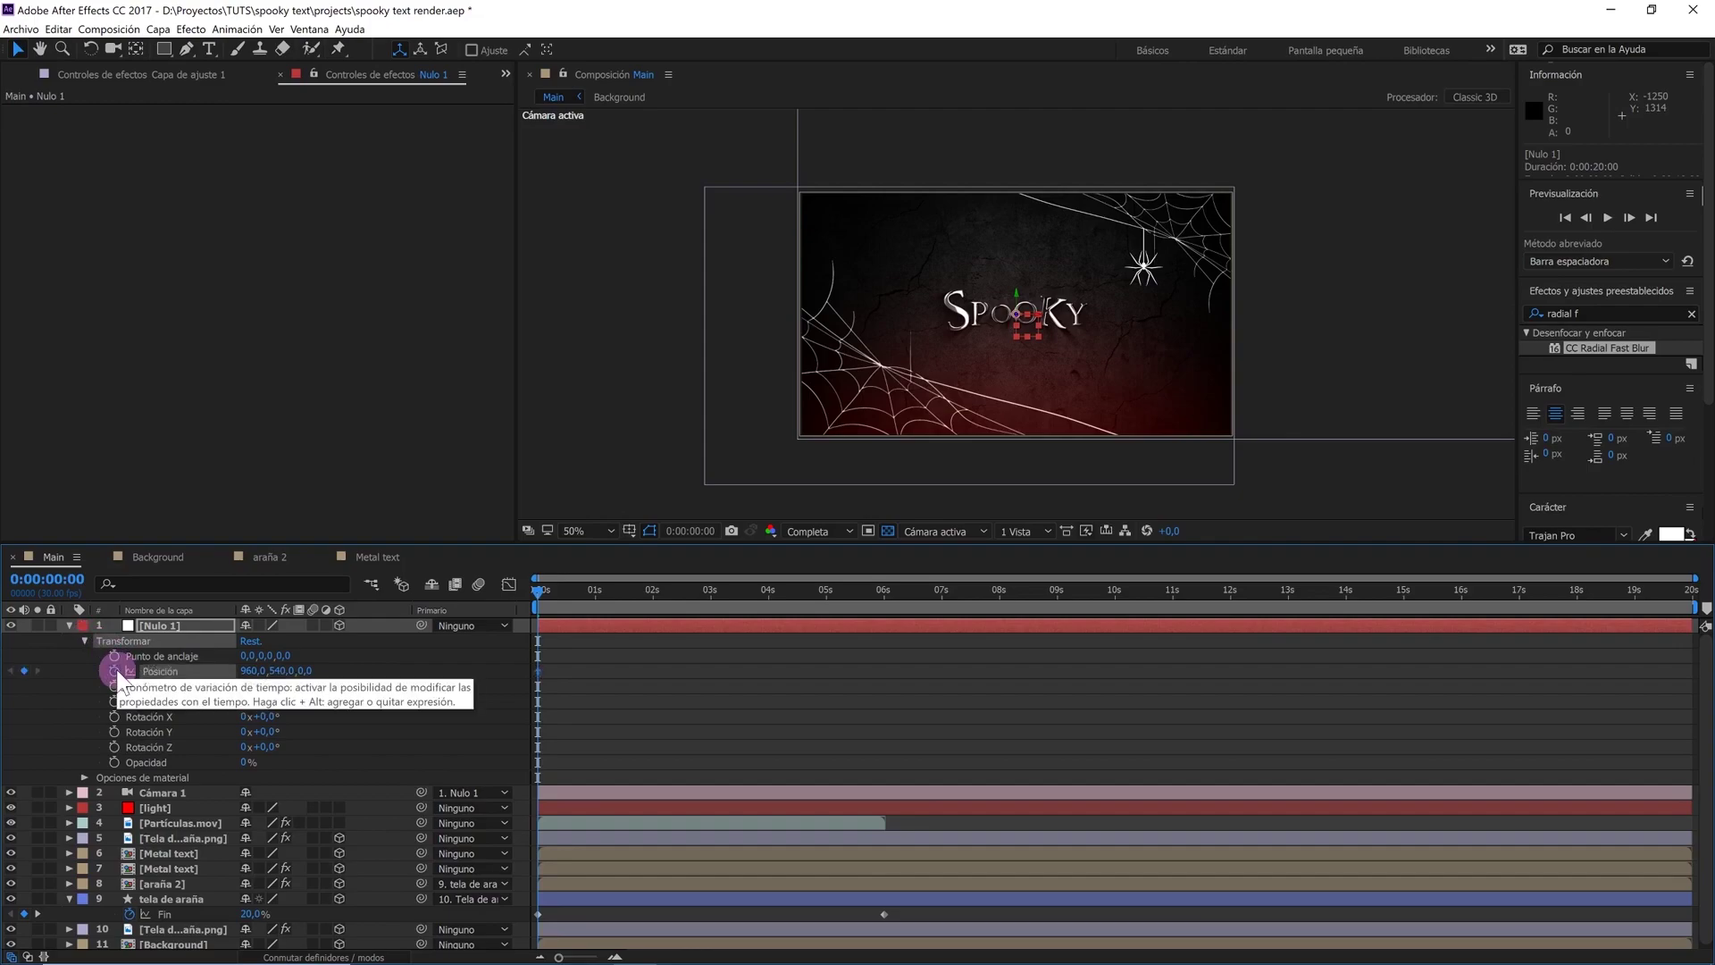
left_click_drag(597, 597, 879, 624)
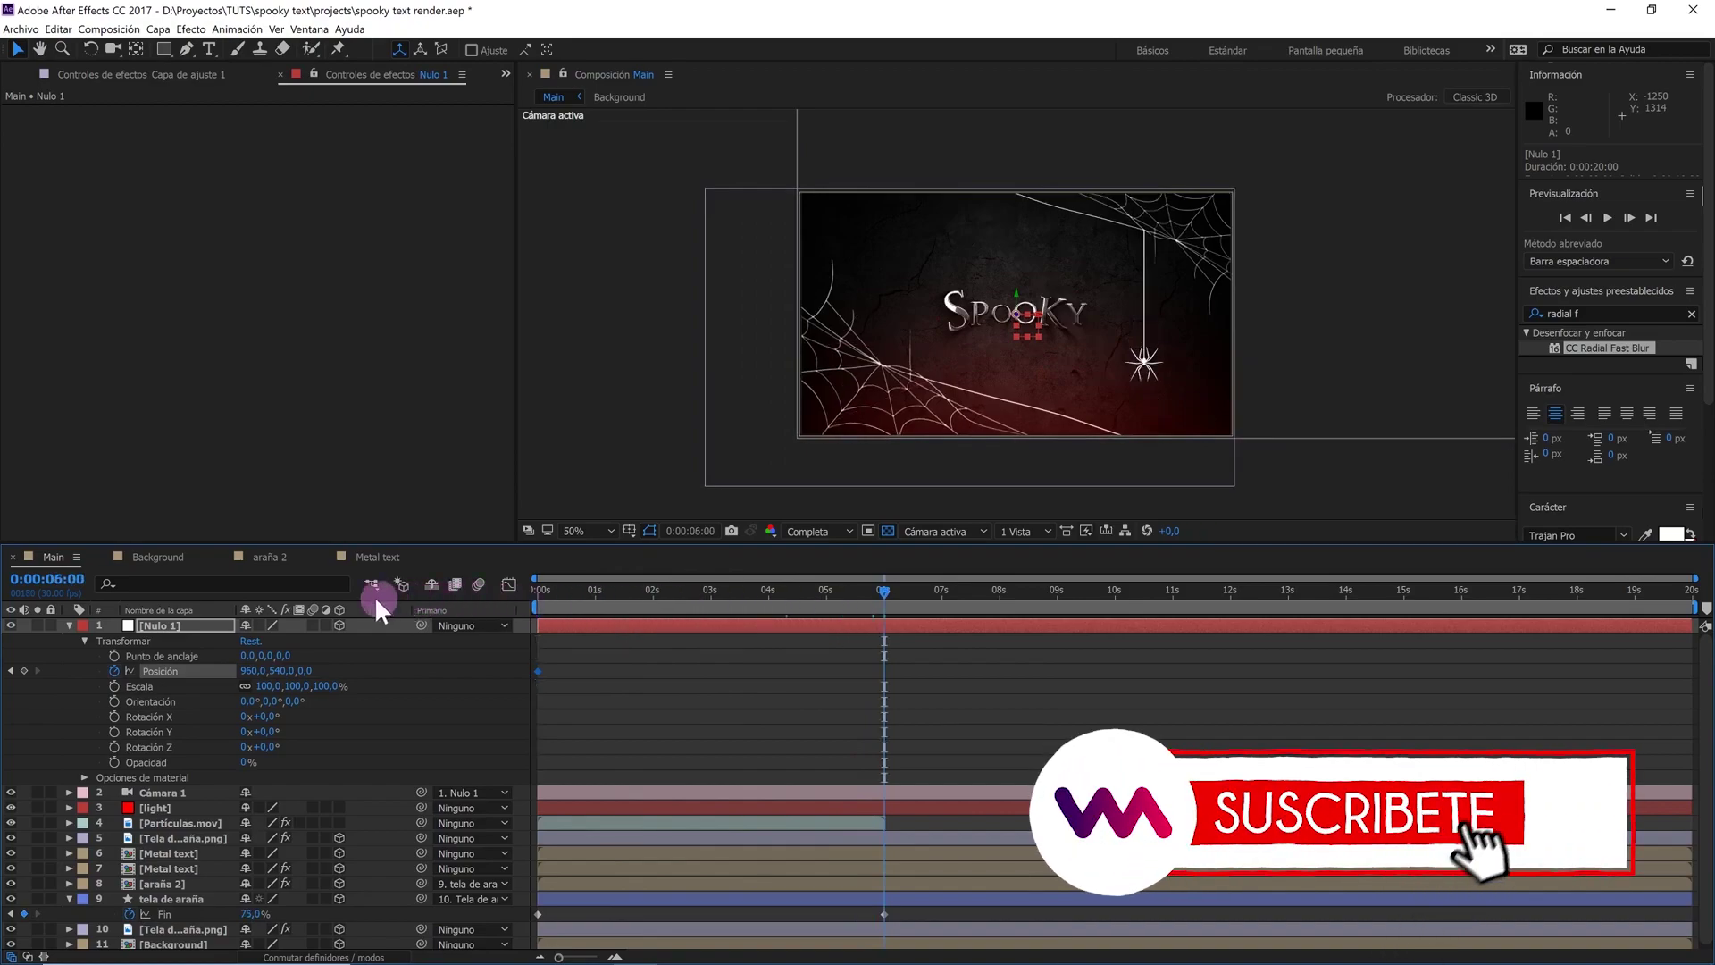
left_click(71, 582)
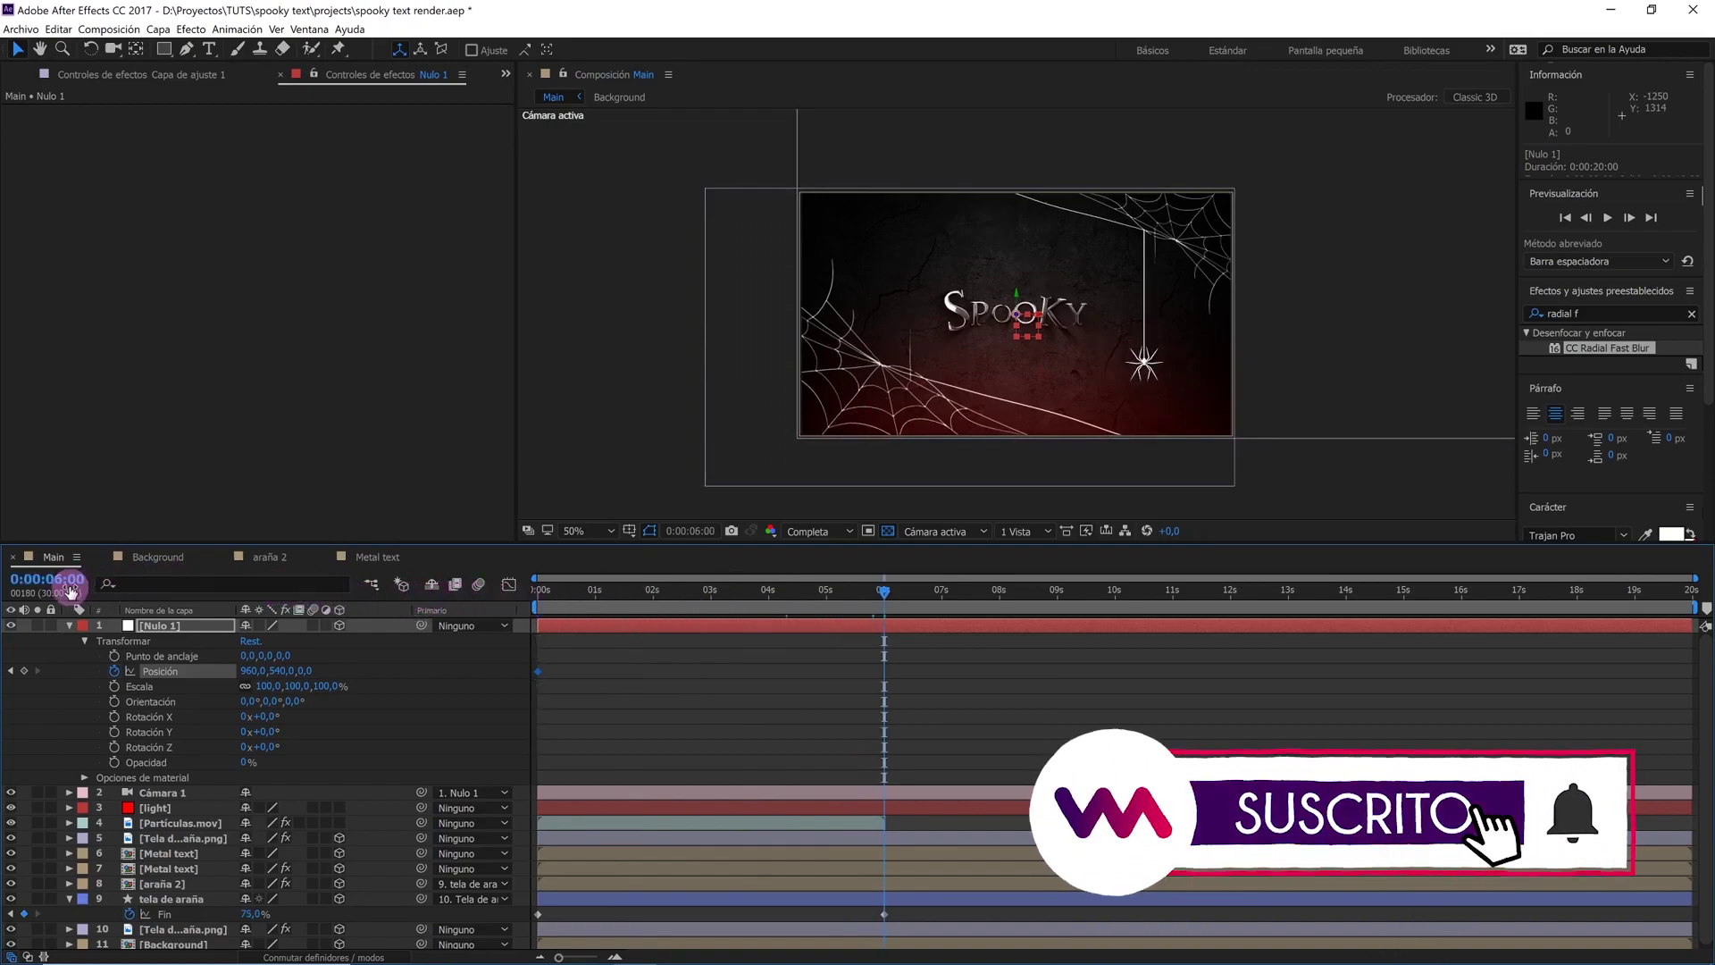
left_click(383, 694)
key("period")
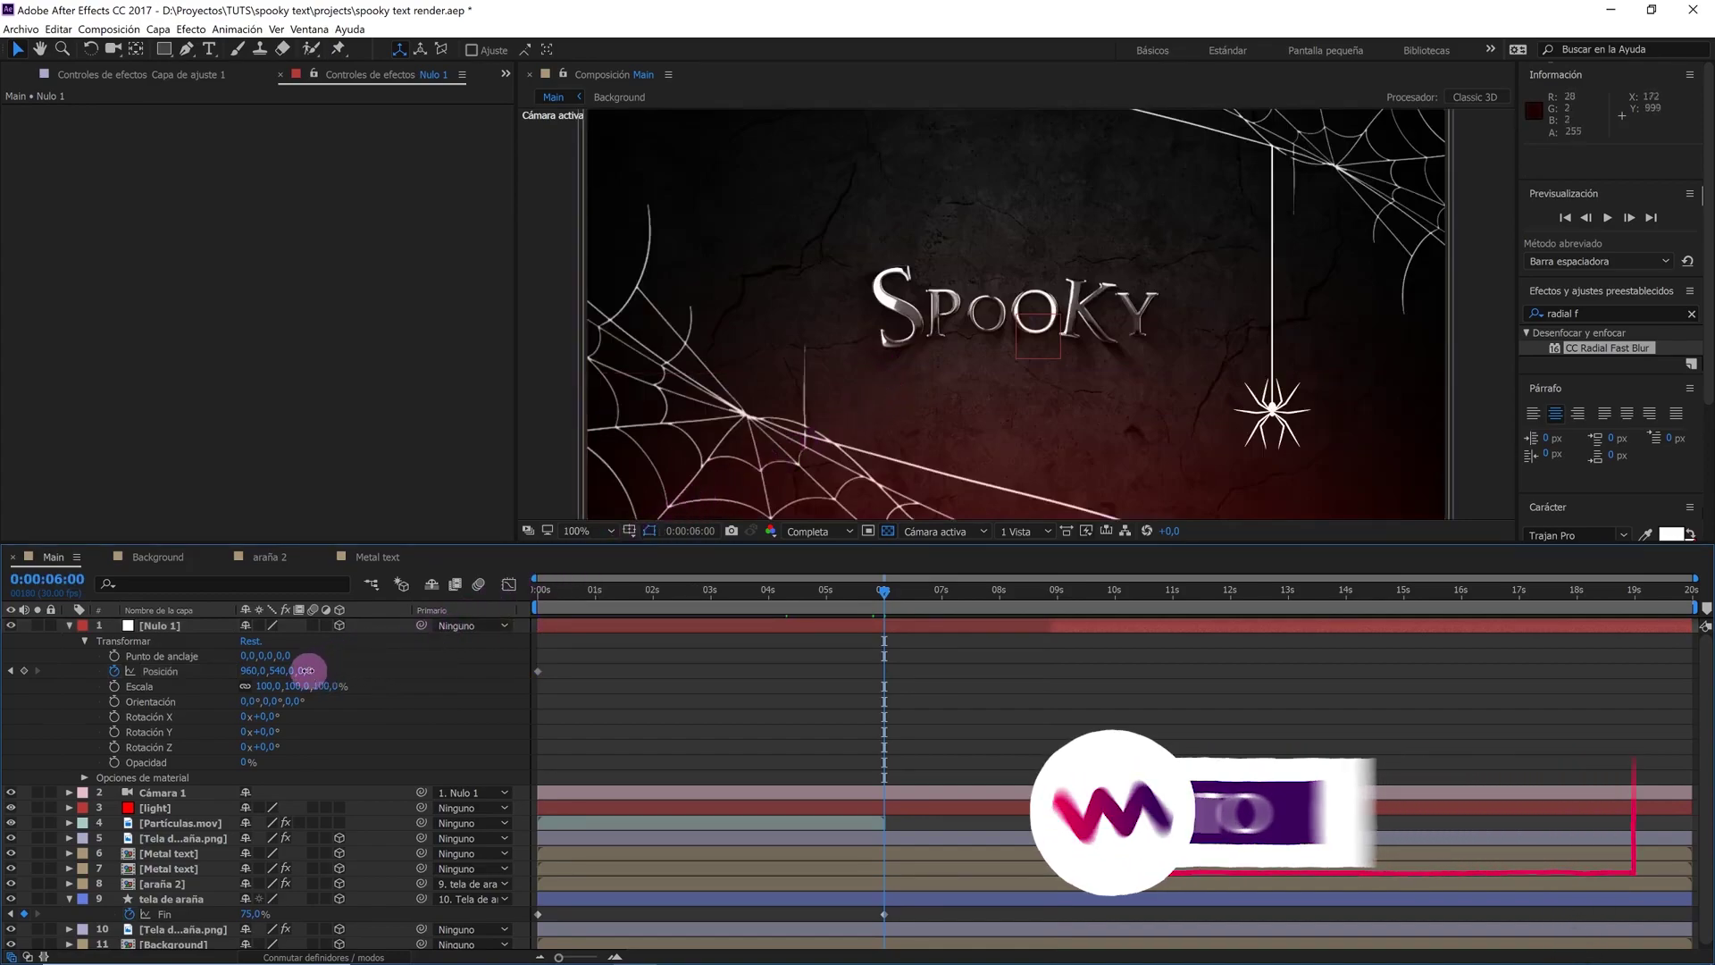
left_click_drag(306, 670, 514, 668)
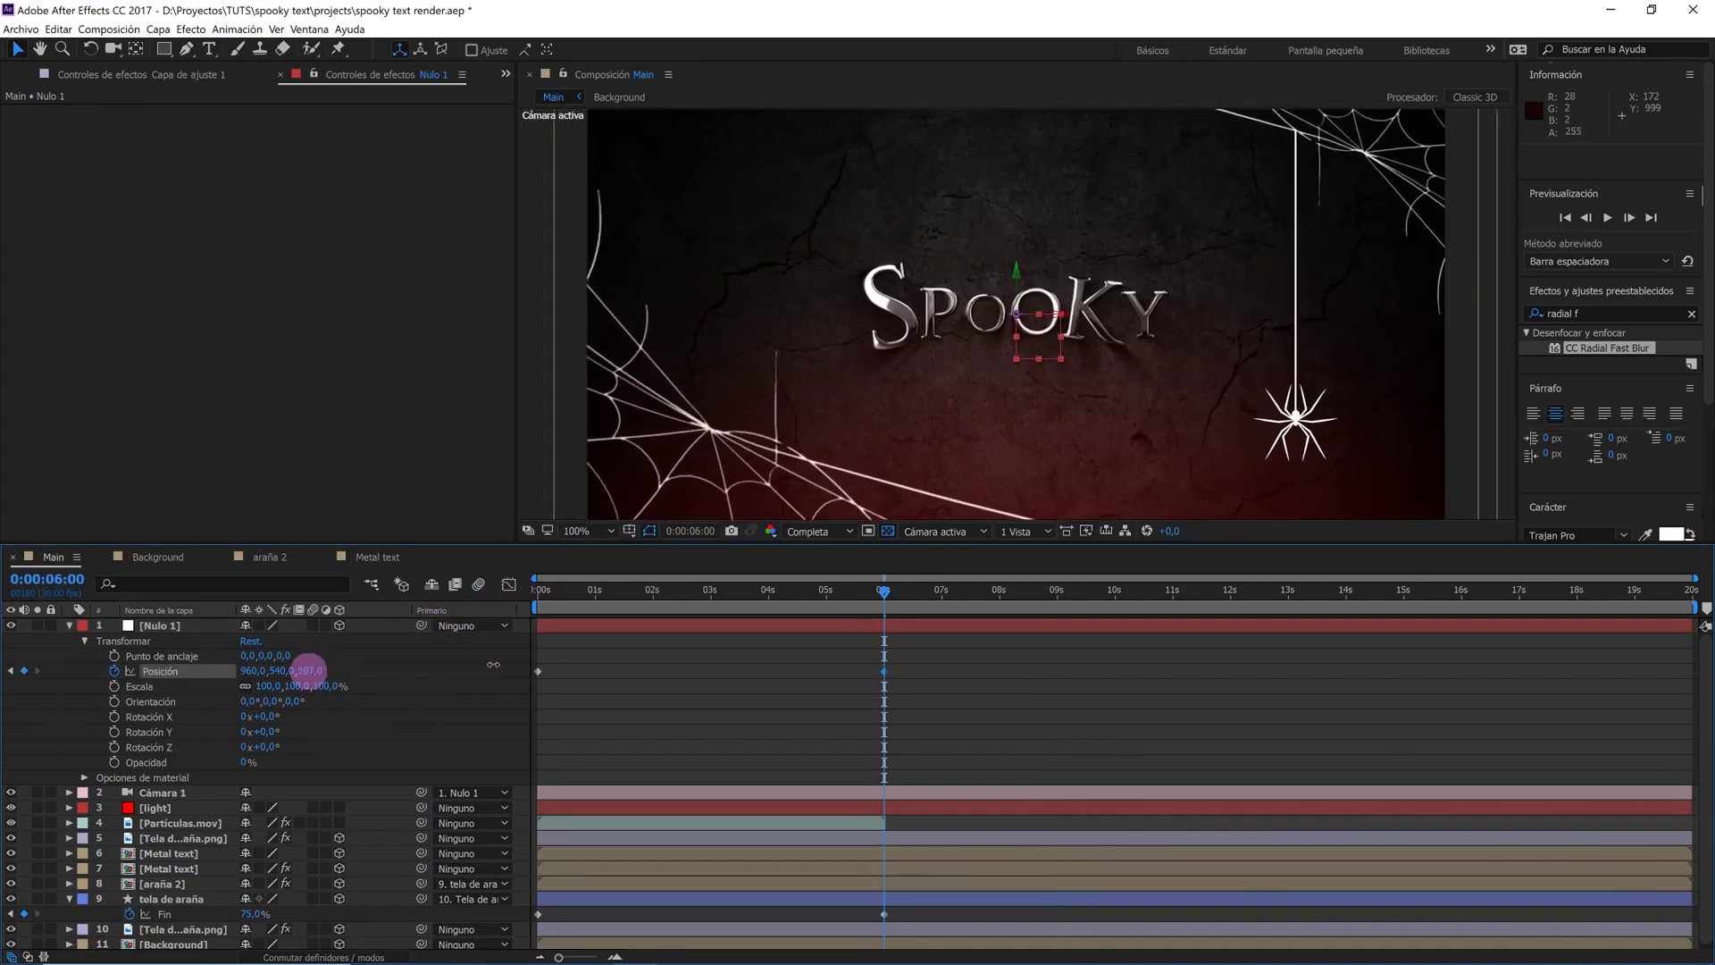
left_click(515, 668)
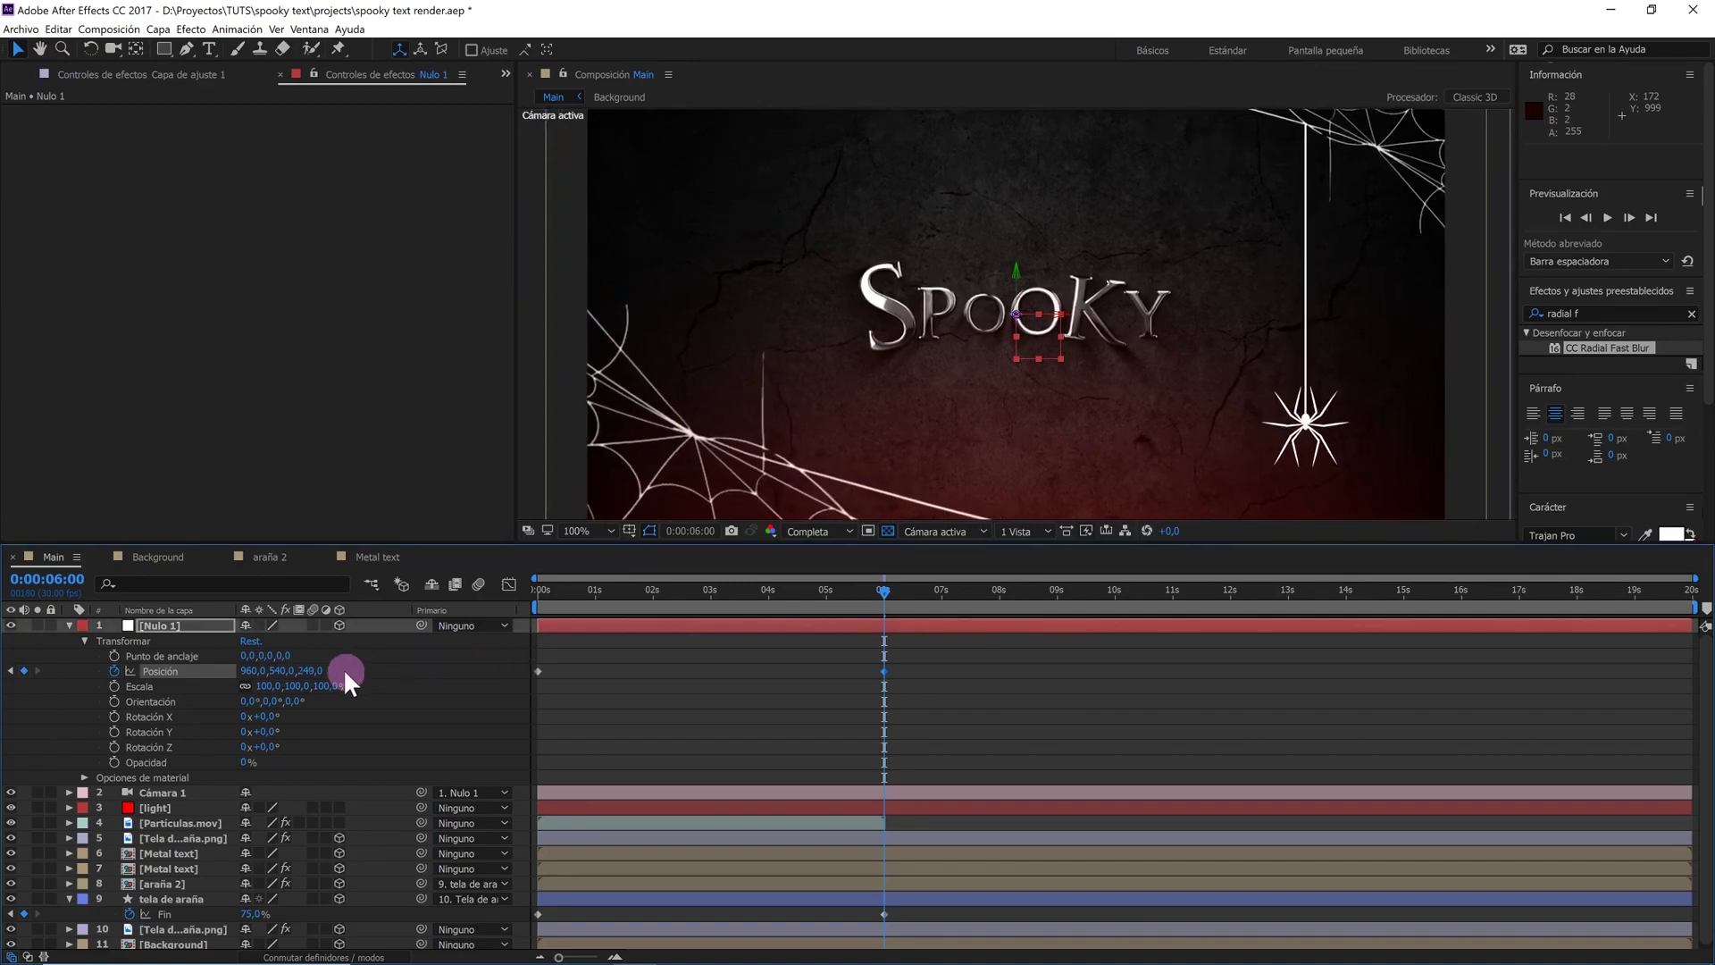
left_click(315, 670)
type("2")
type("50")
left_click(430, 680)
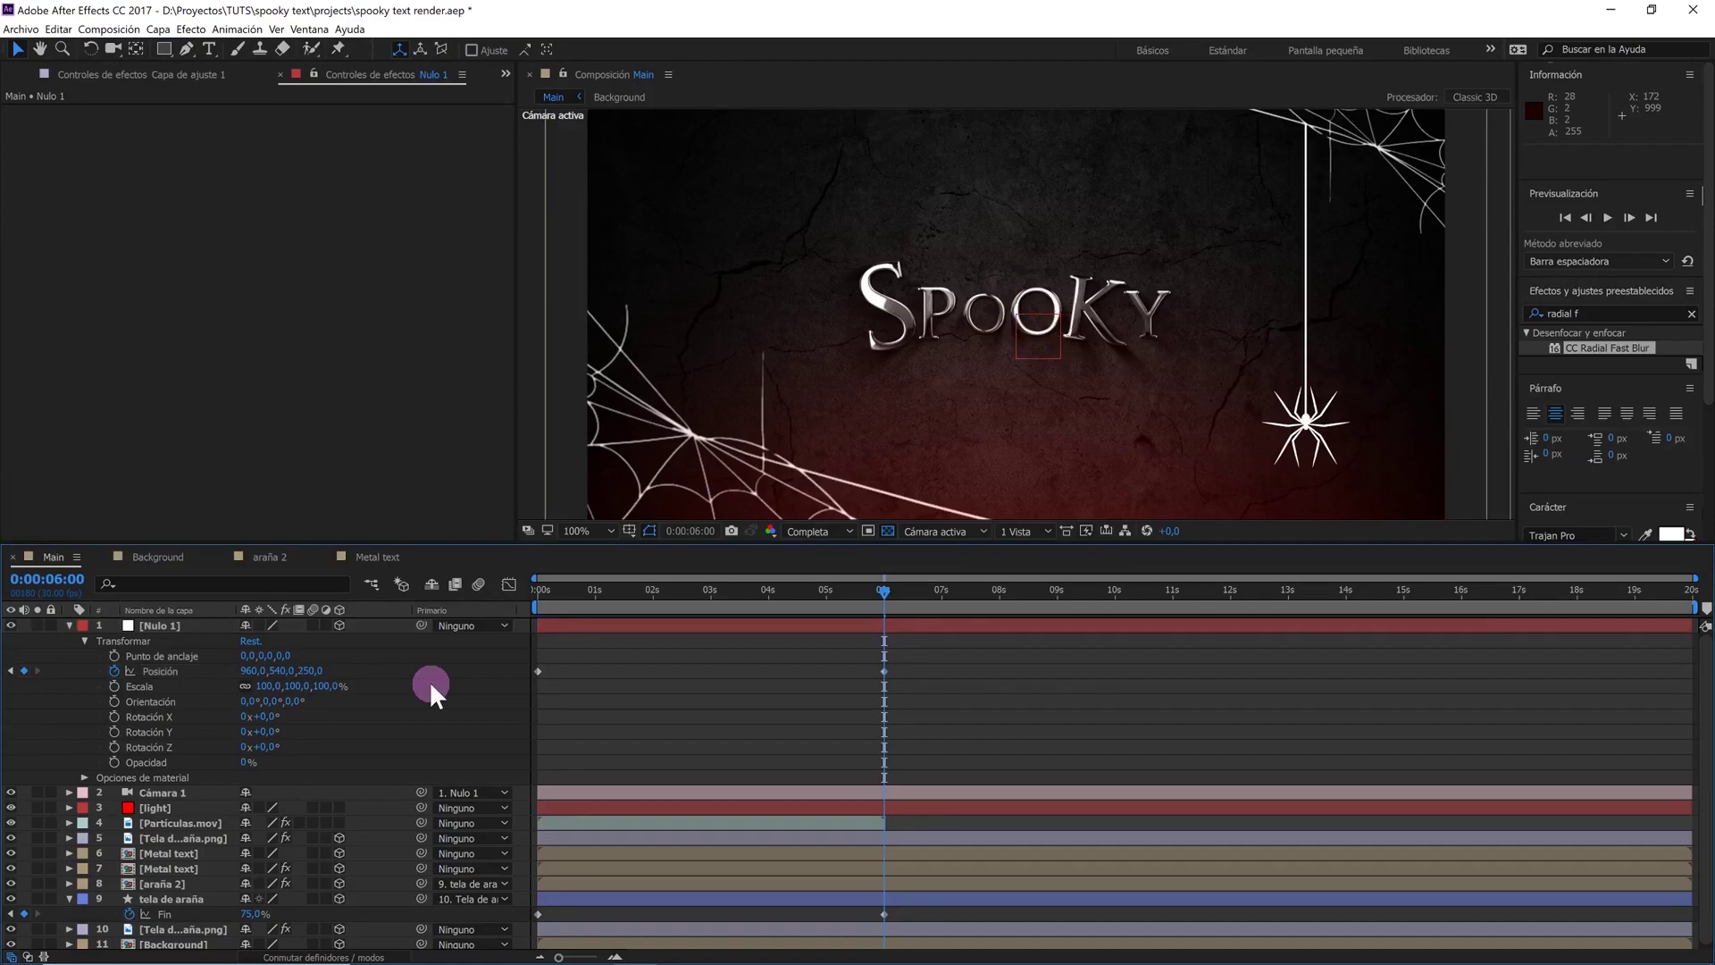
Collapse Nulo 1 and expand Cámara 1's property groups
left_click(185, 626)
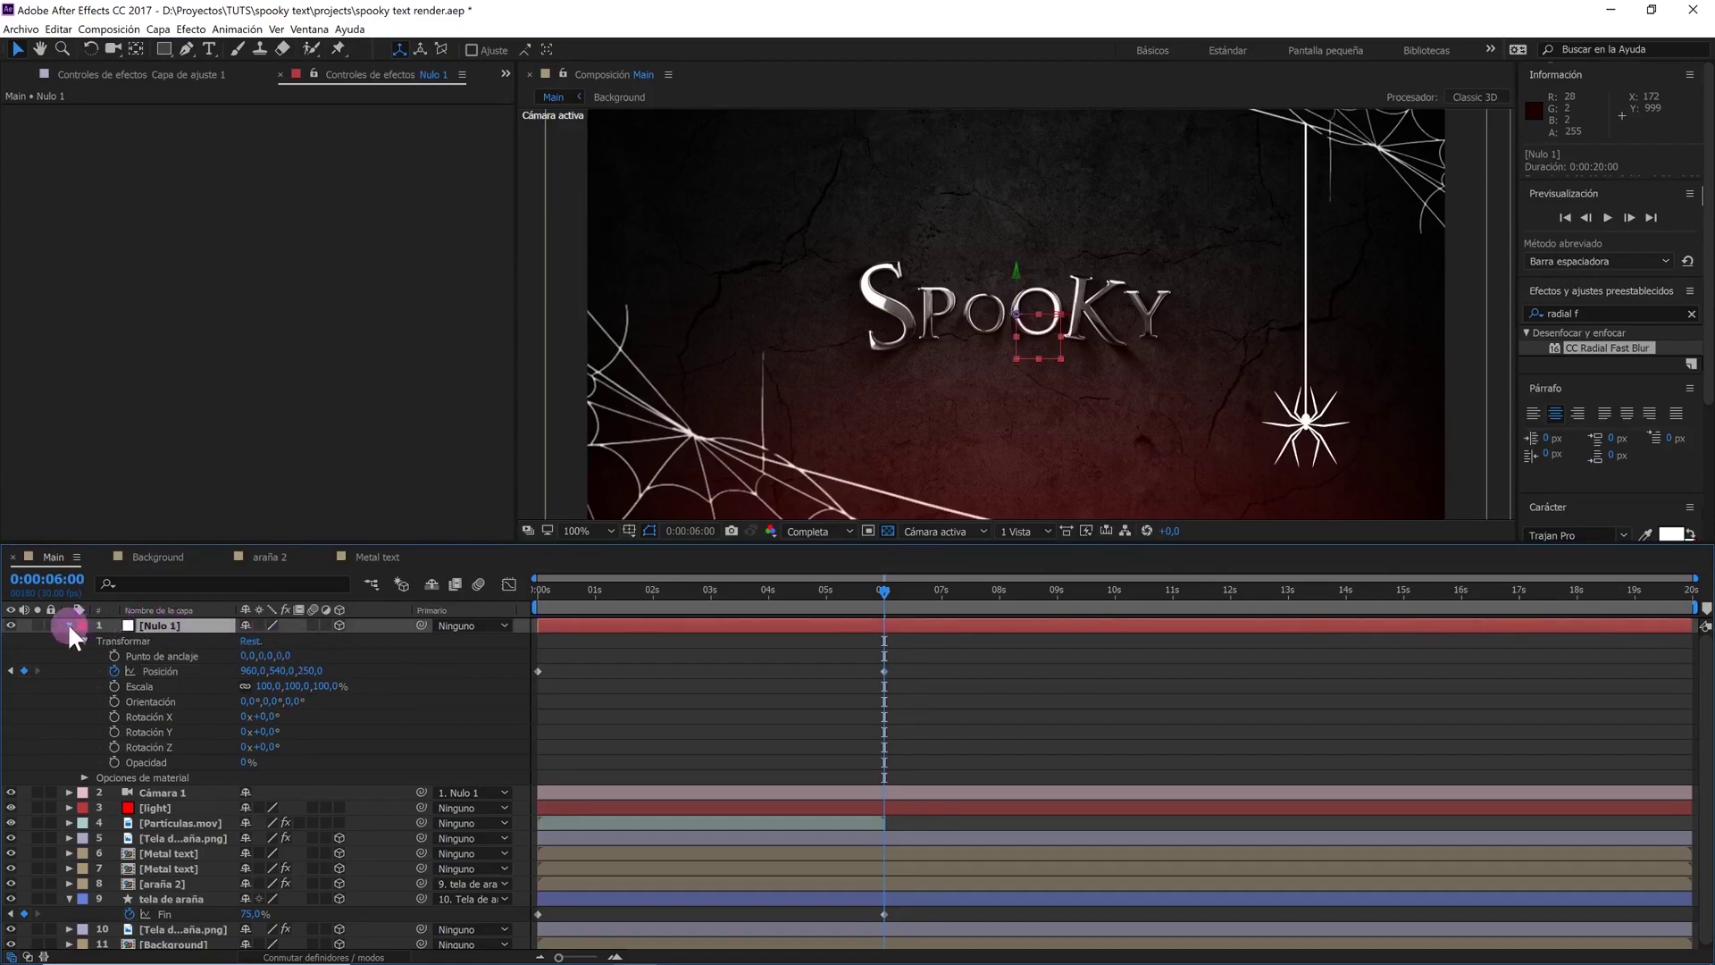
left_click(68, 626)
left_click(155, 639)
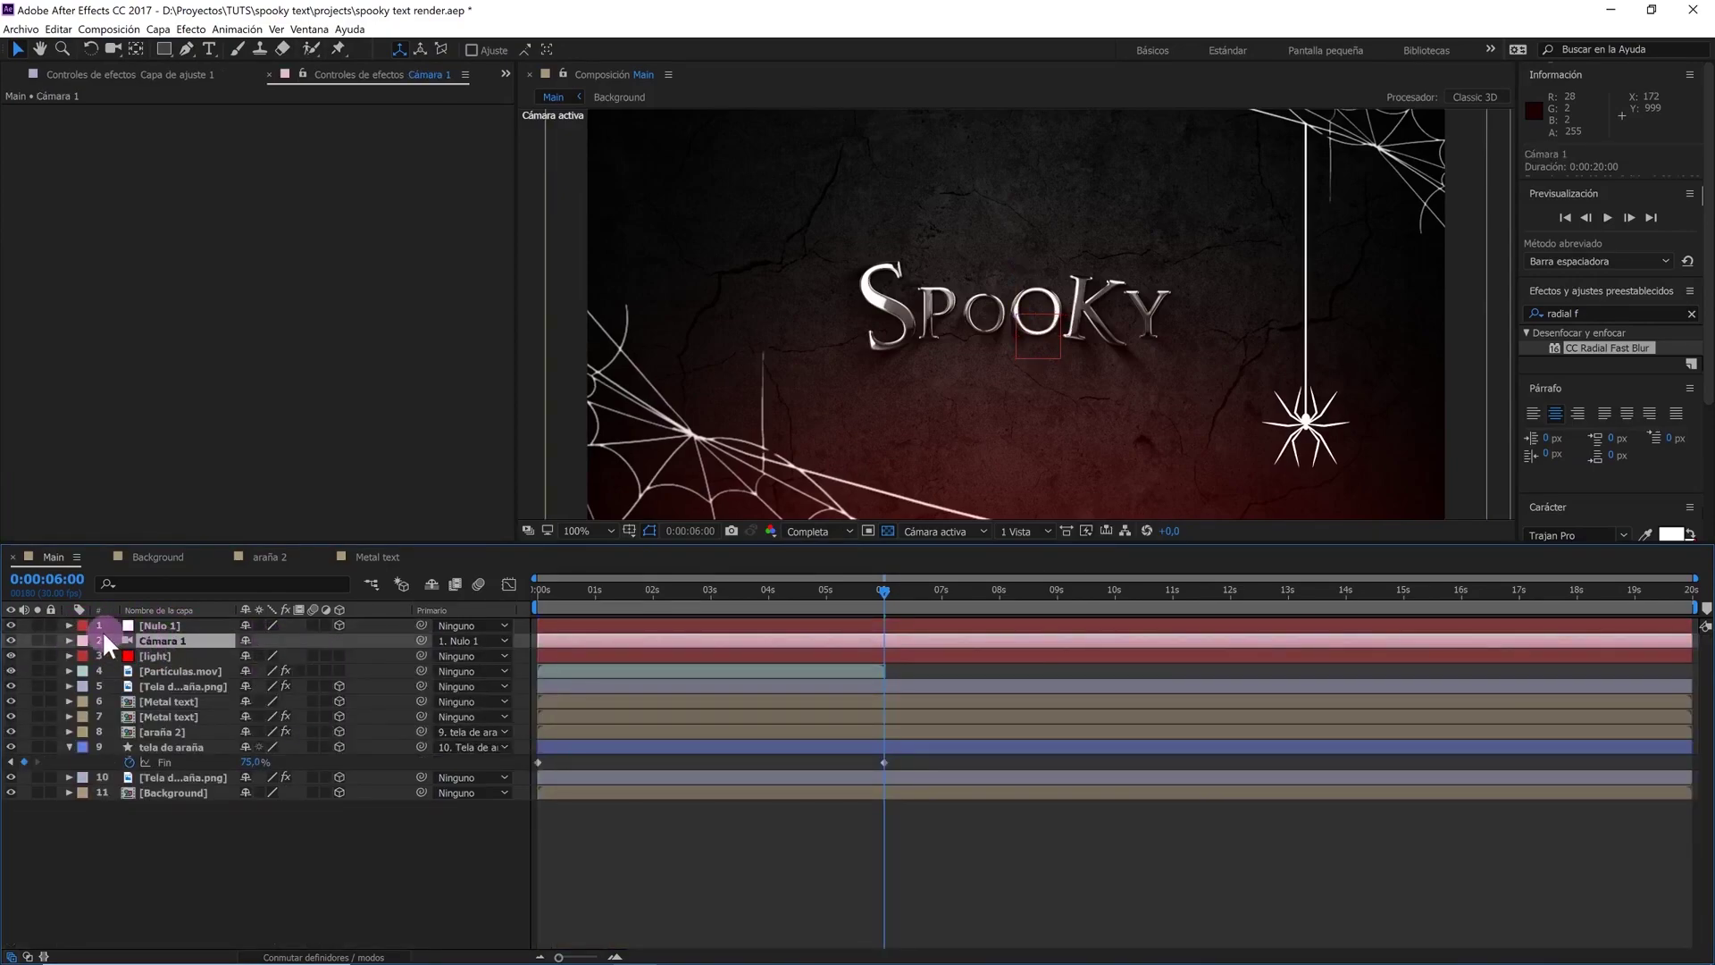
left_click(69, 641)
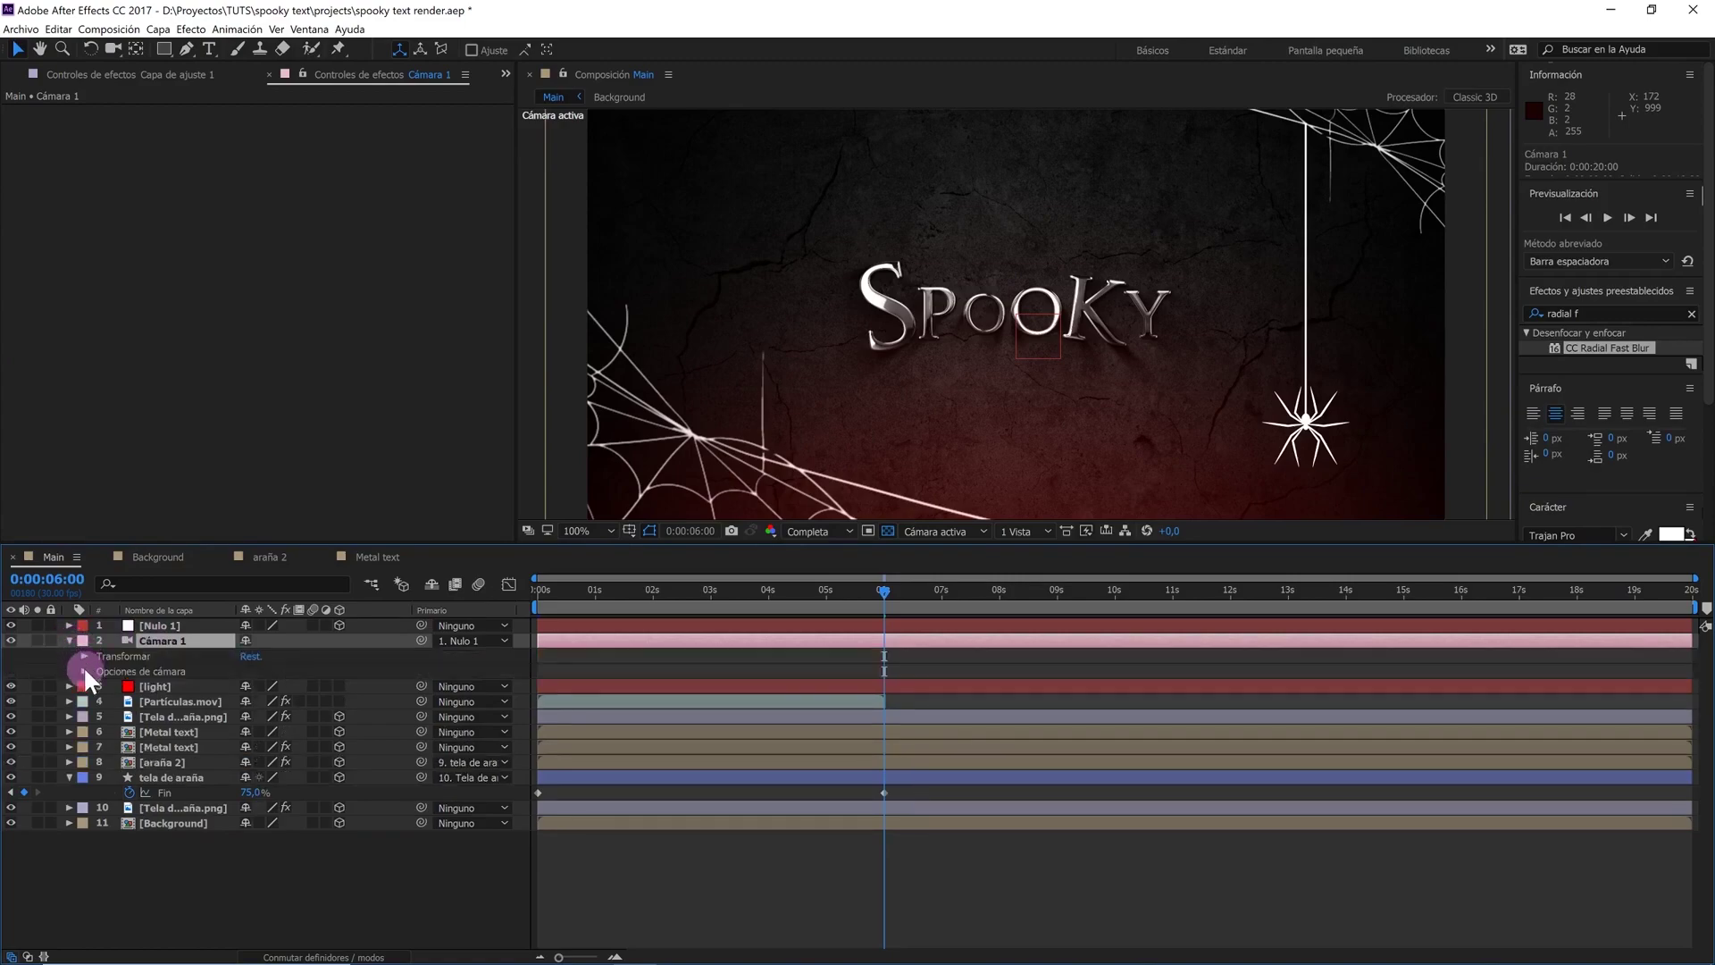
Turn on depth of field for Cámara 1 and split the viewer into two views
left_click(84, 670)
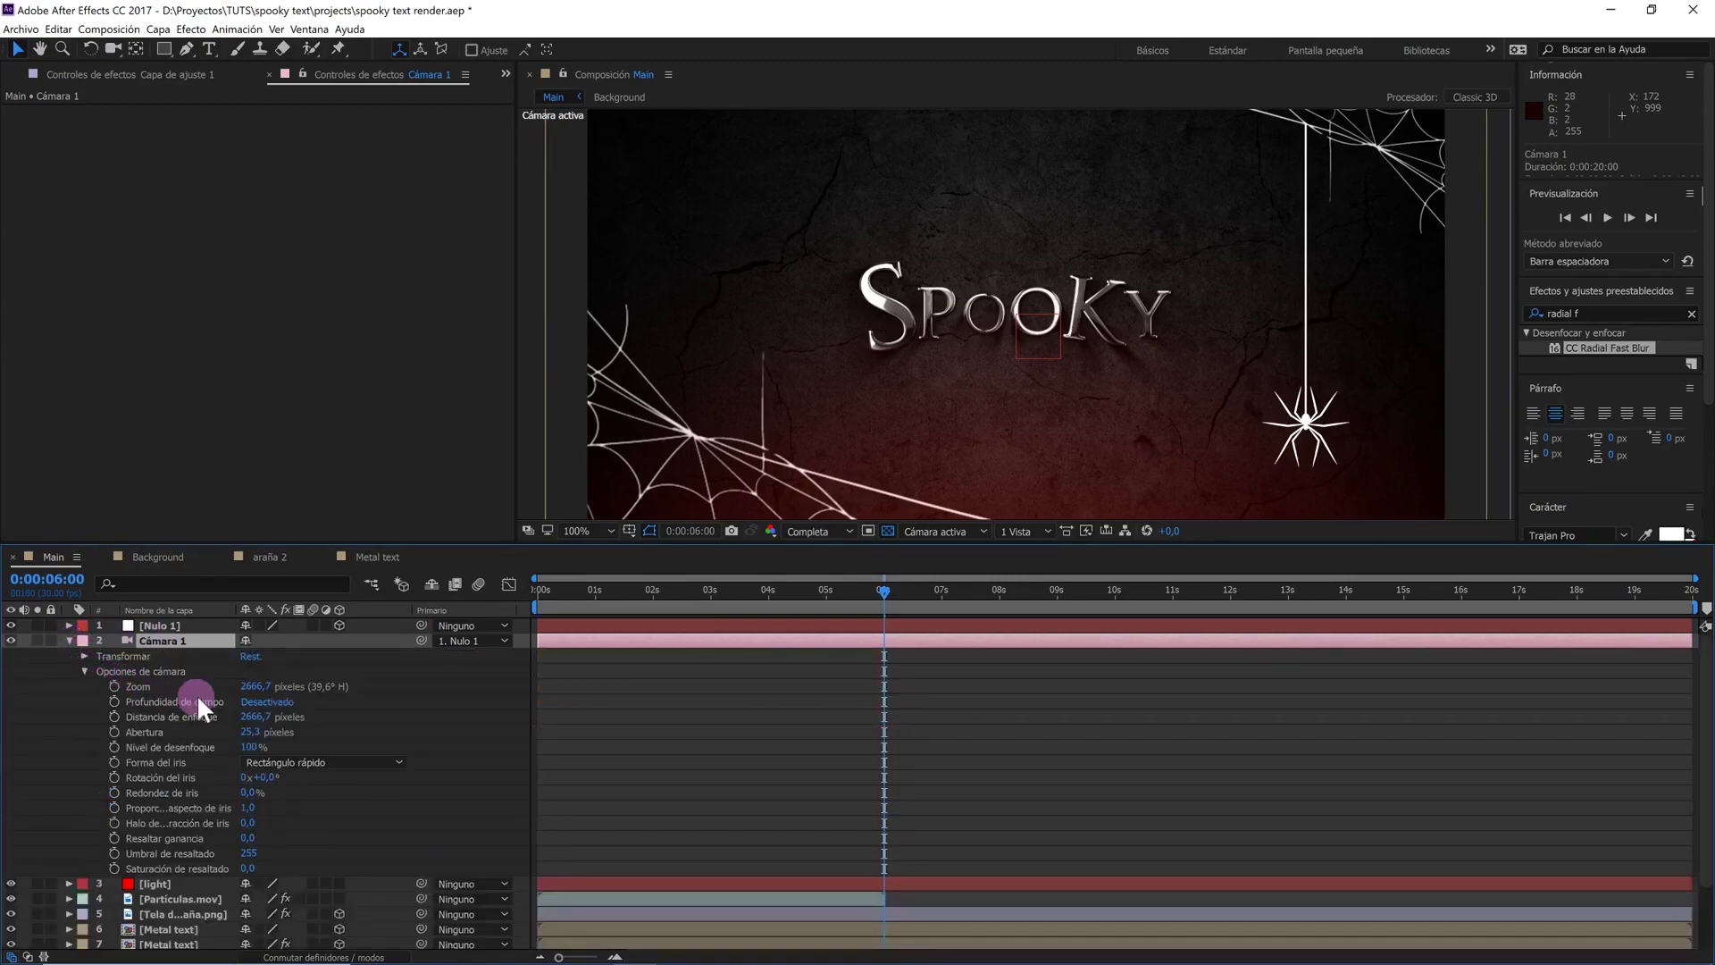
left_click(259, 702)
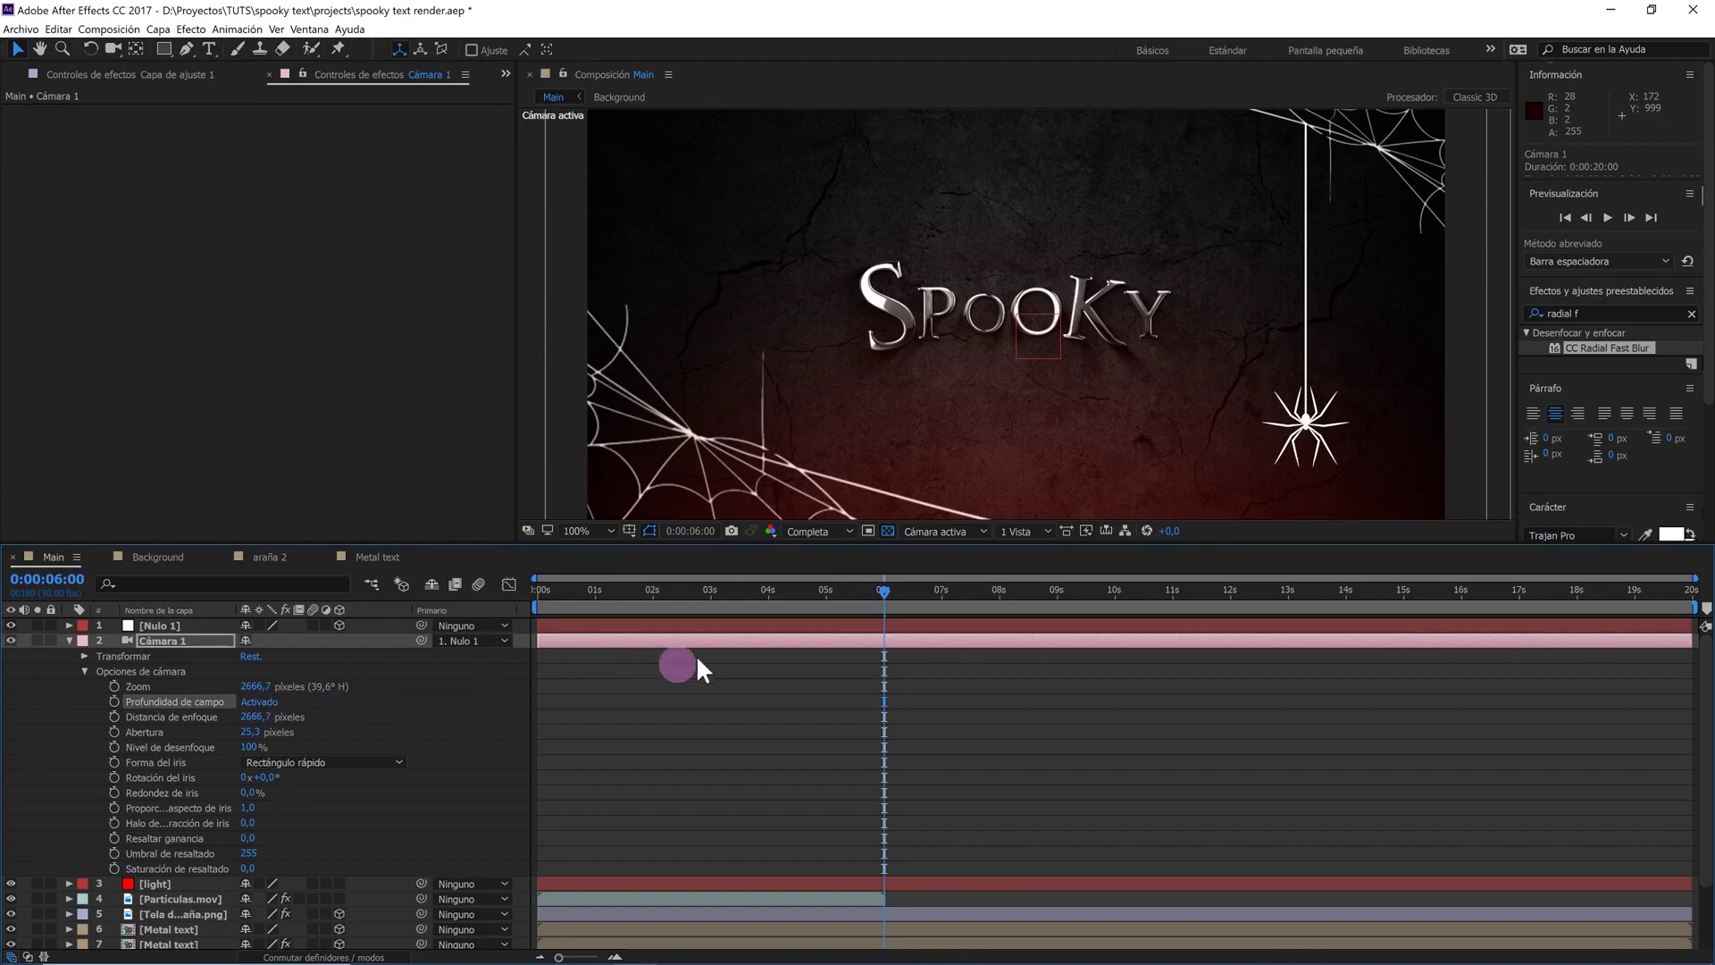
left_click(1023, 531)
left_click(1052, 569)
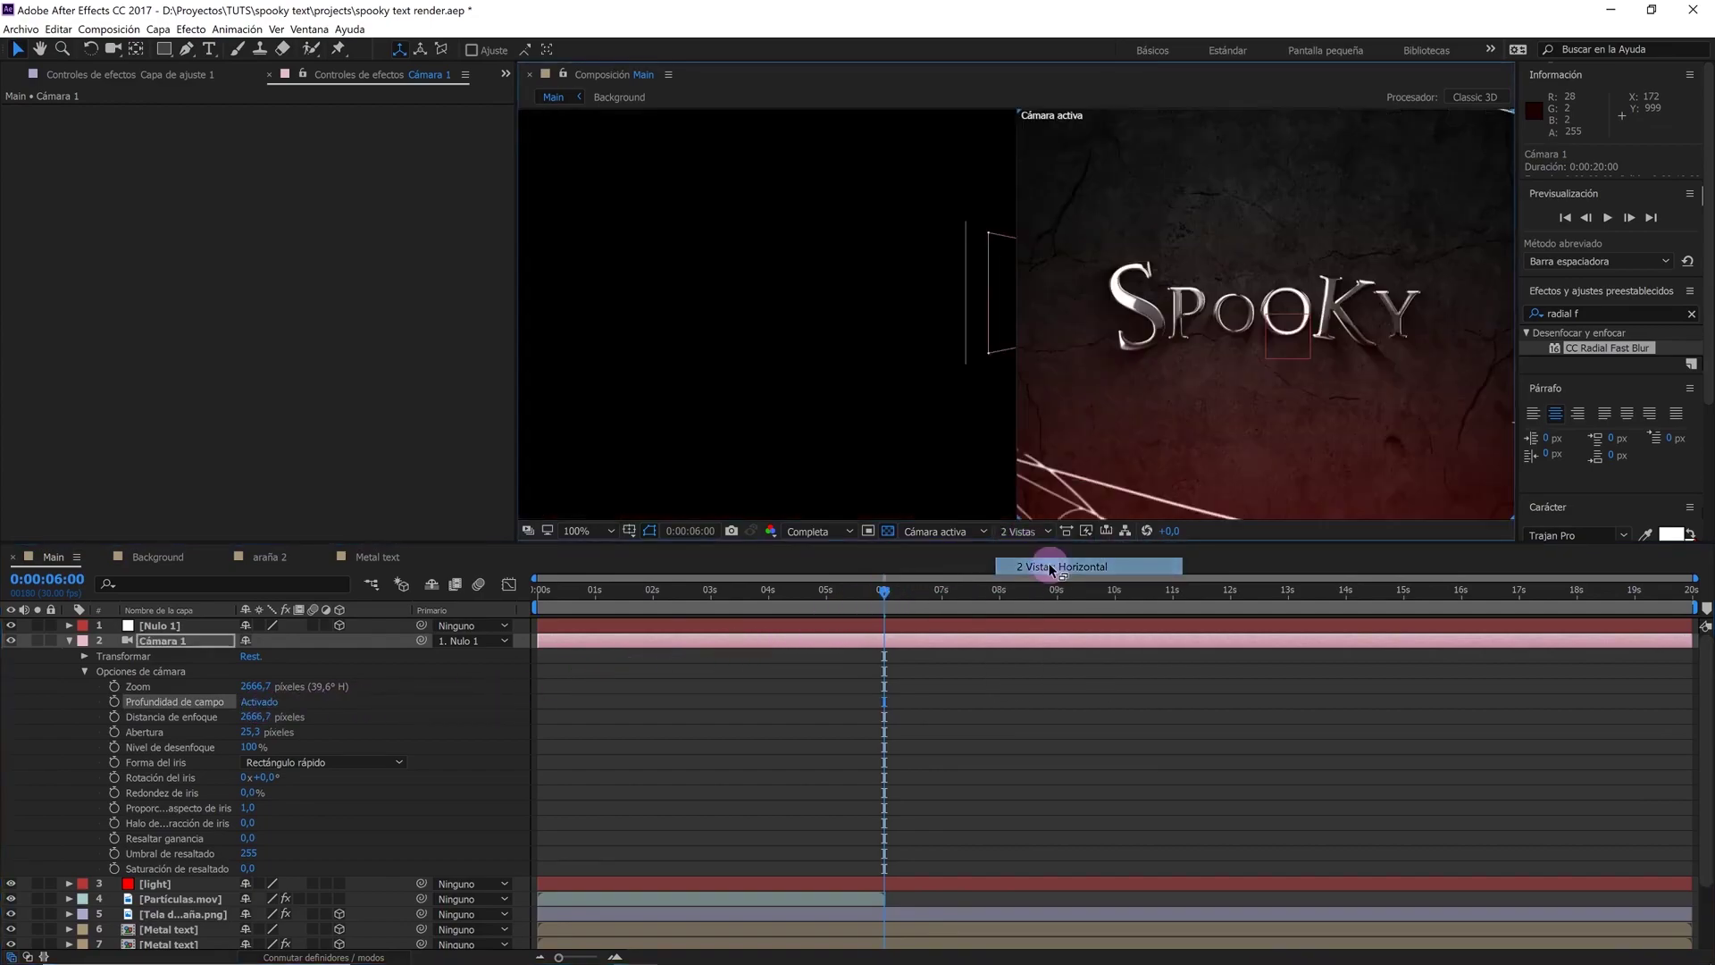
left_click(764, 366)
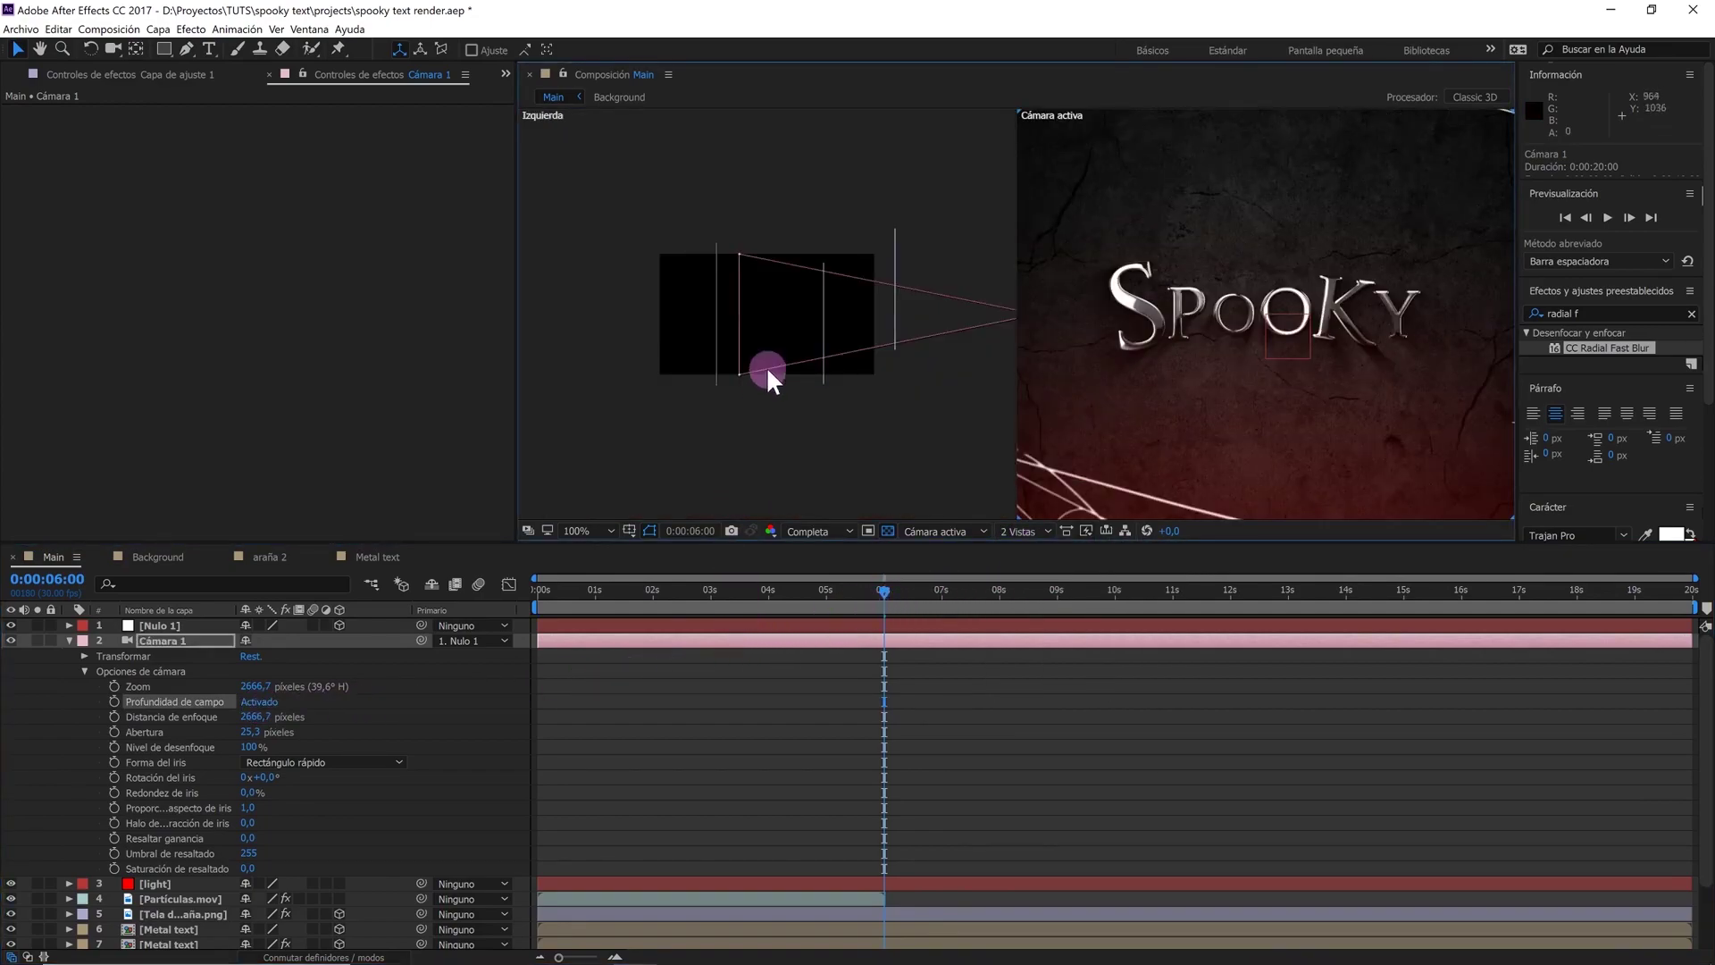
scroll(764, 366, "up", 1)
left_click_drag(713, 357, 745, 348)
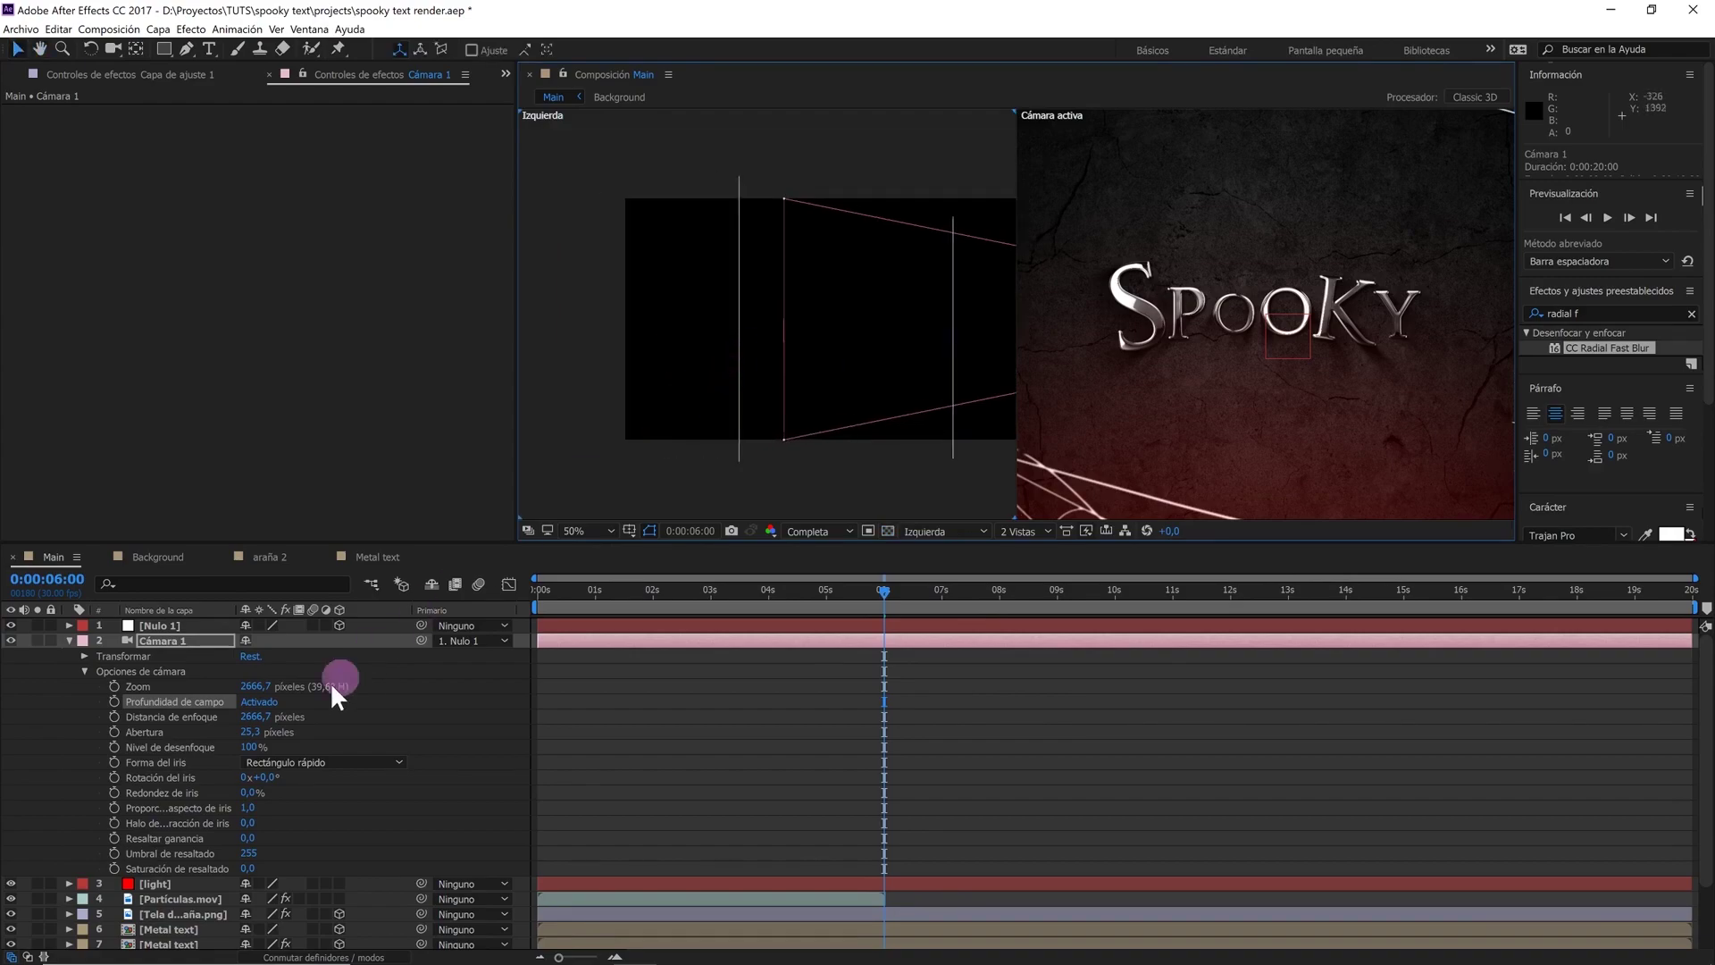
scroll(271, 748, "down", 3)
left_click(185, 847)
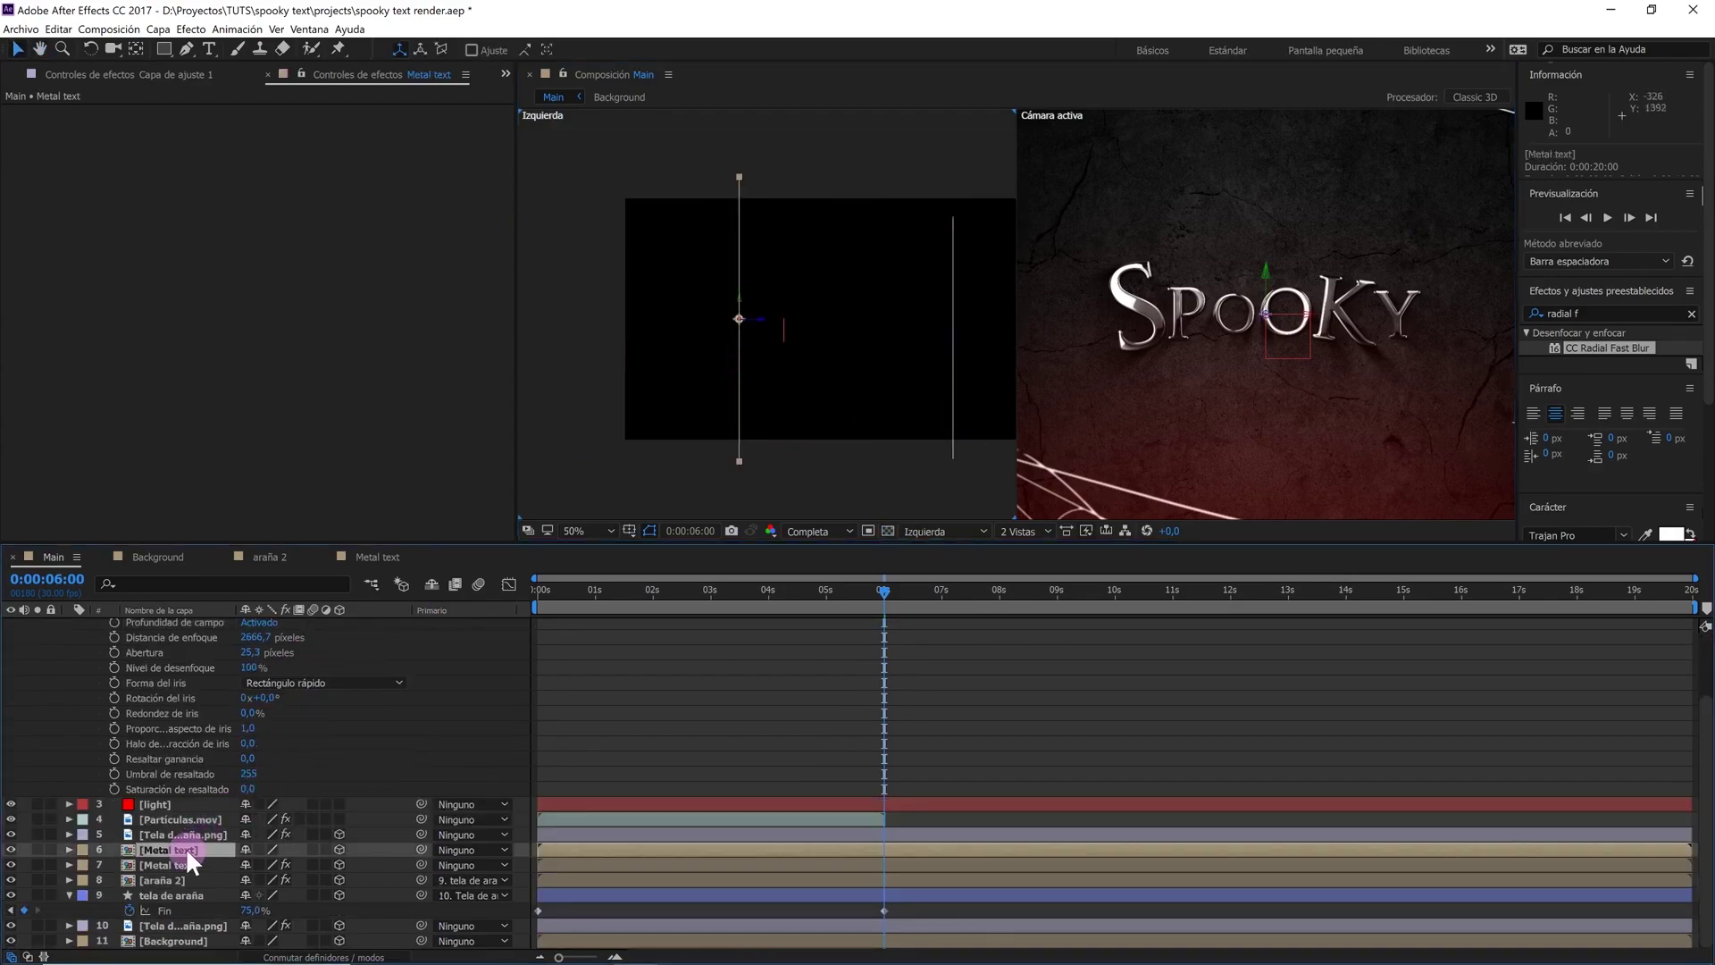
scroll(214, 818, "up", 3)
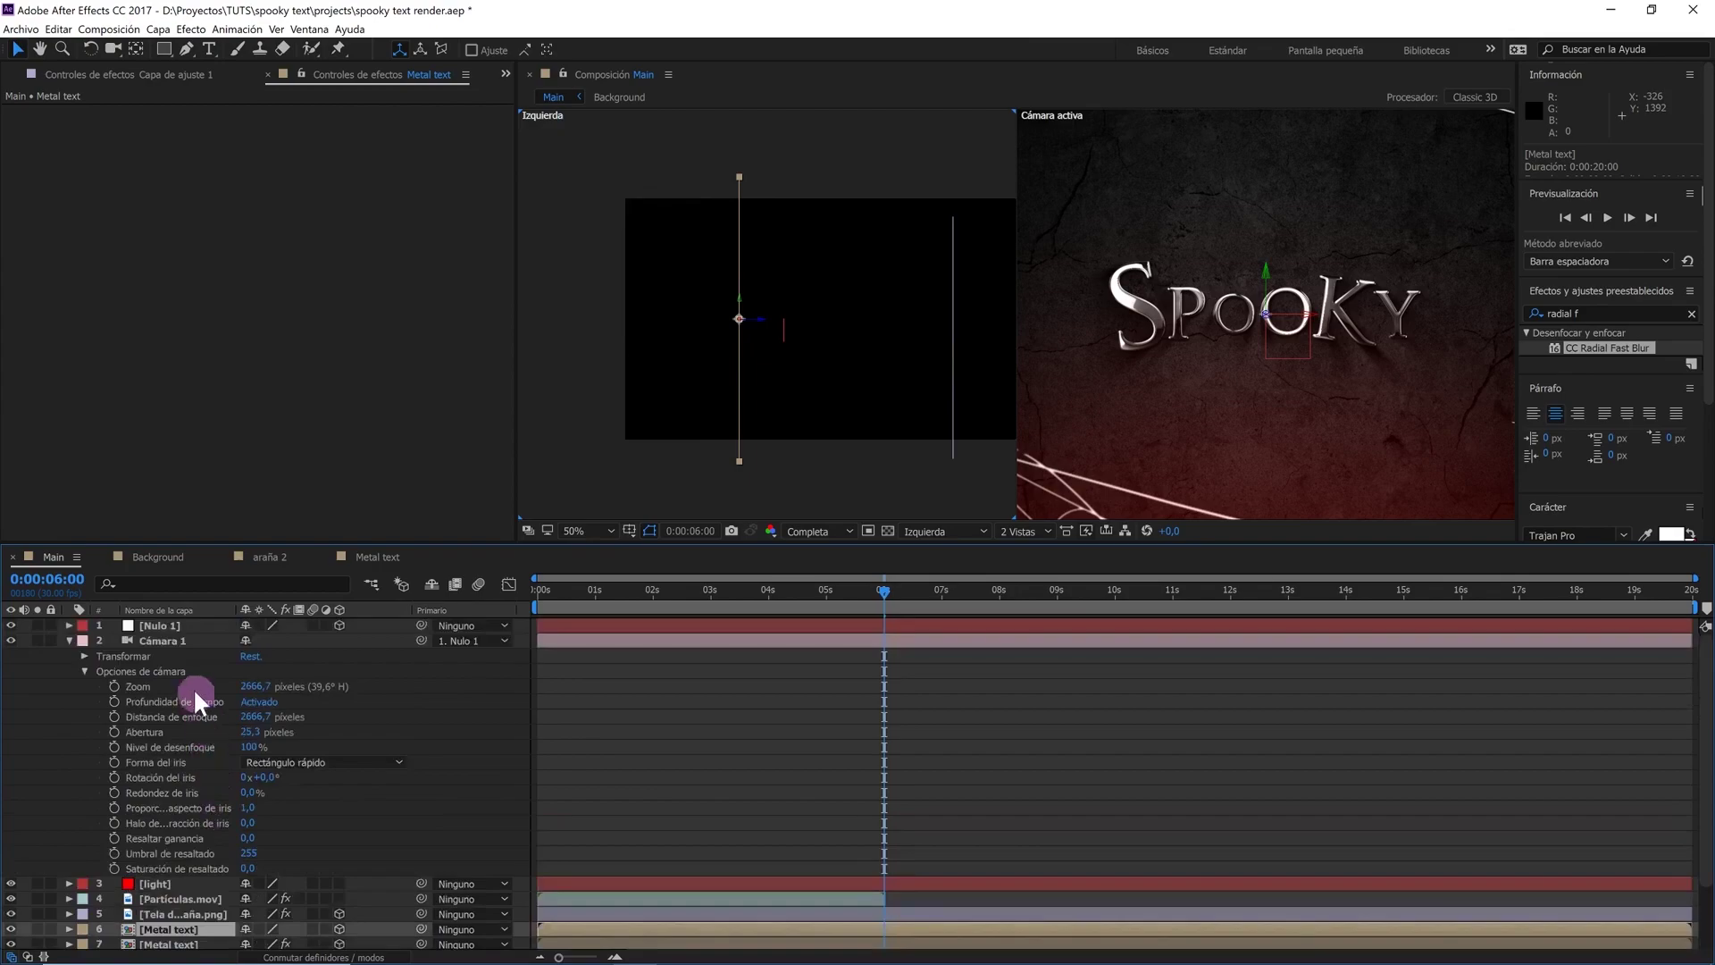
left_click(175, 643)
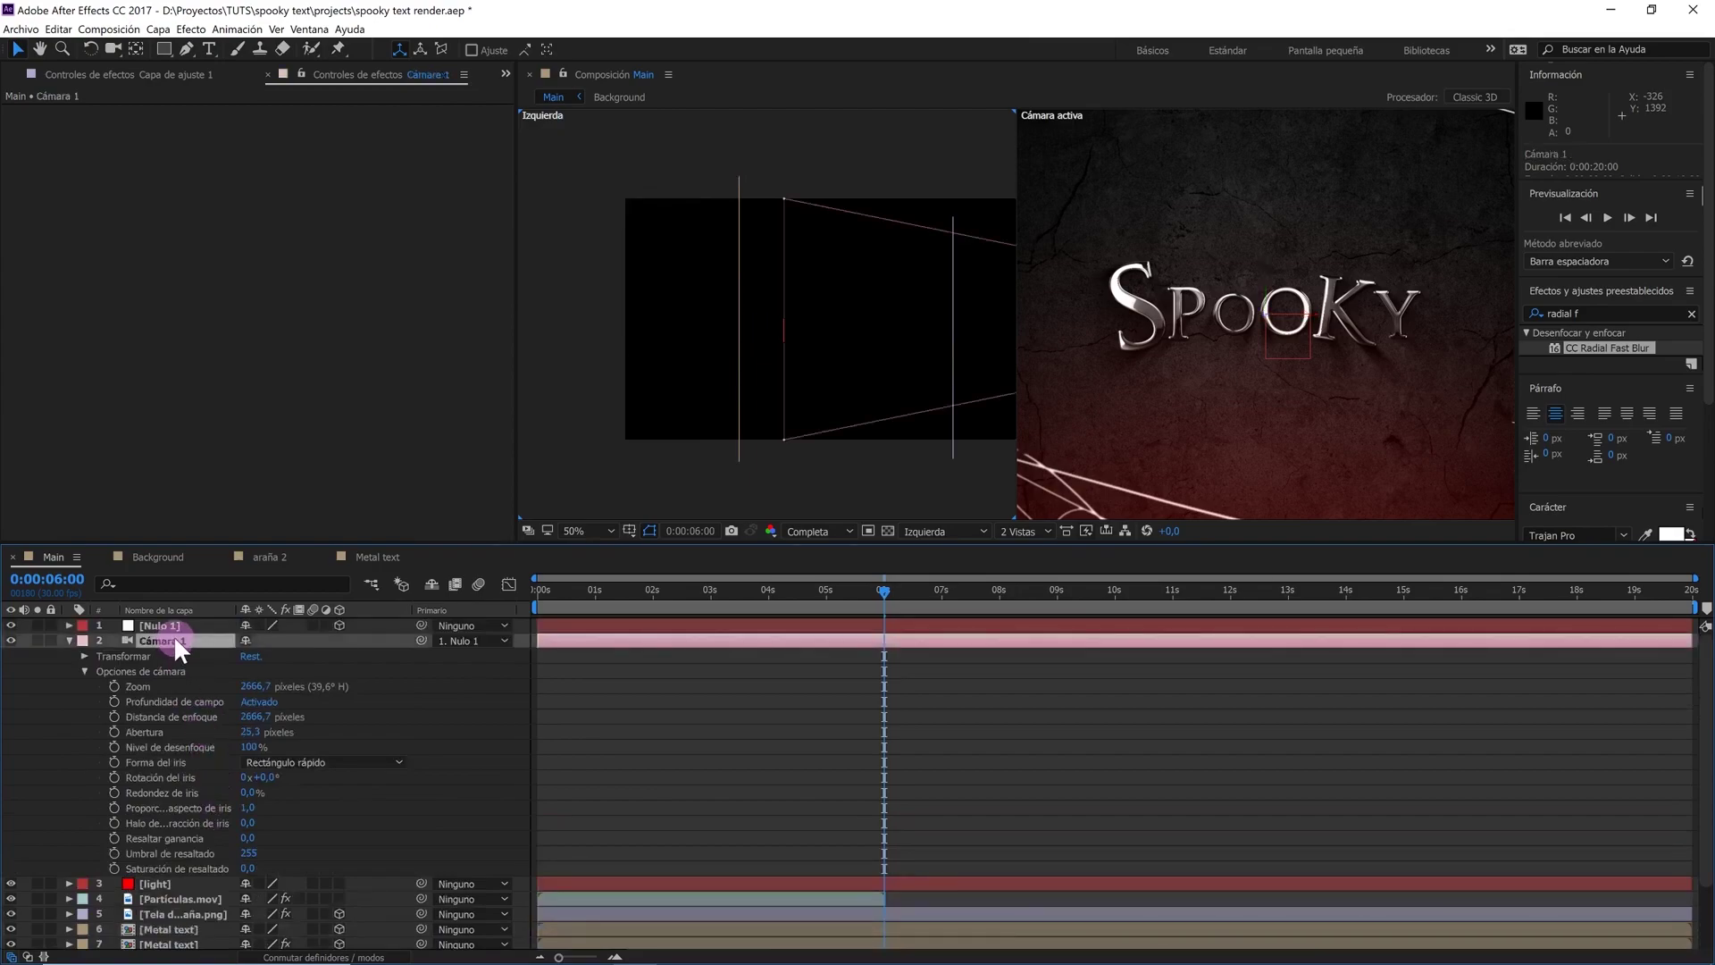
Set the camera aperture to 150 px and the blur level to 150%
left_click(251, 732)
type("150")
left_click(346, 756)
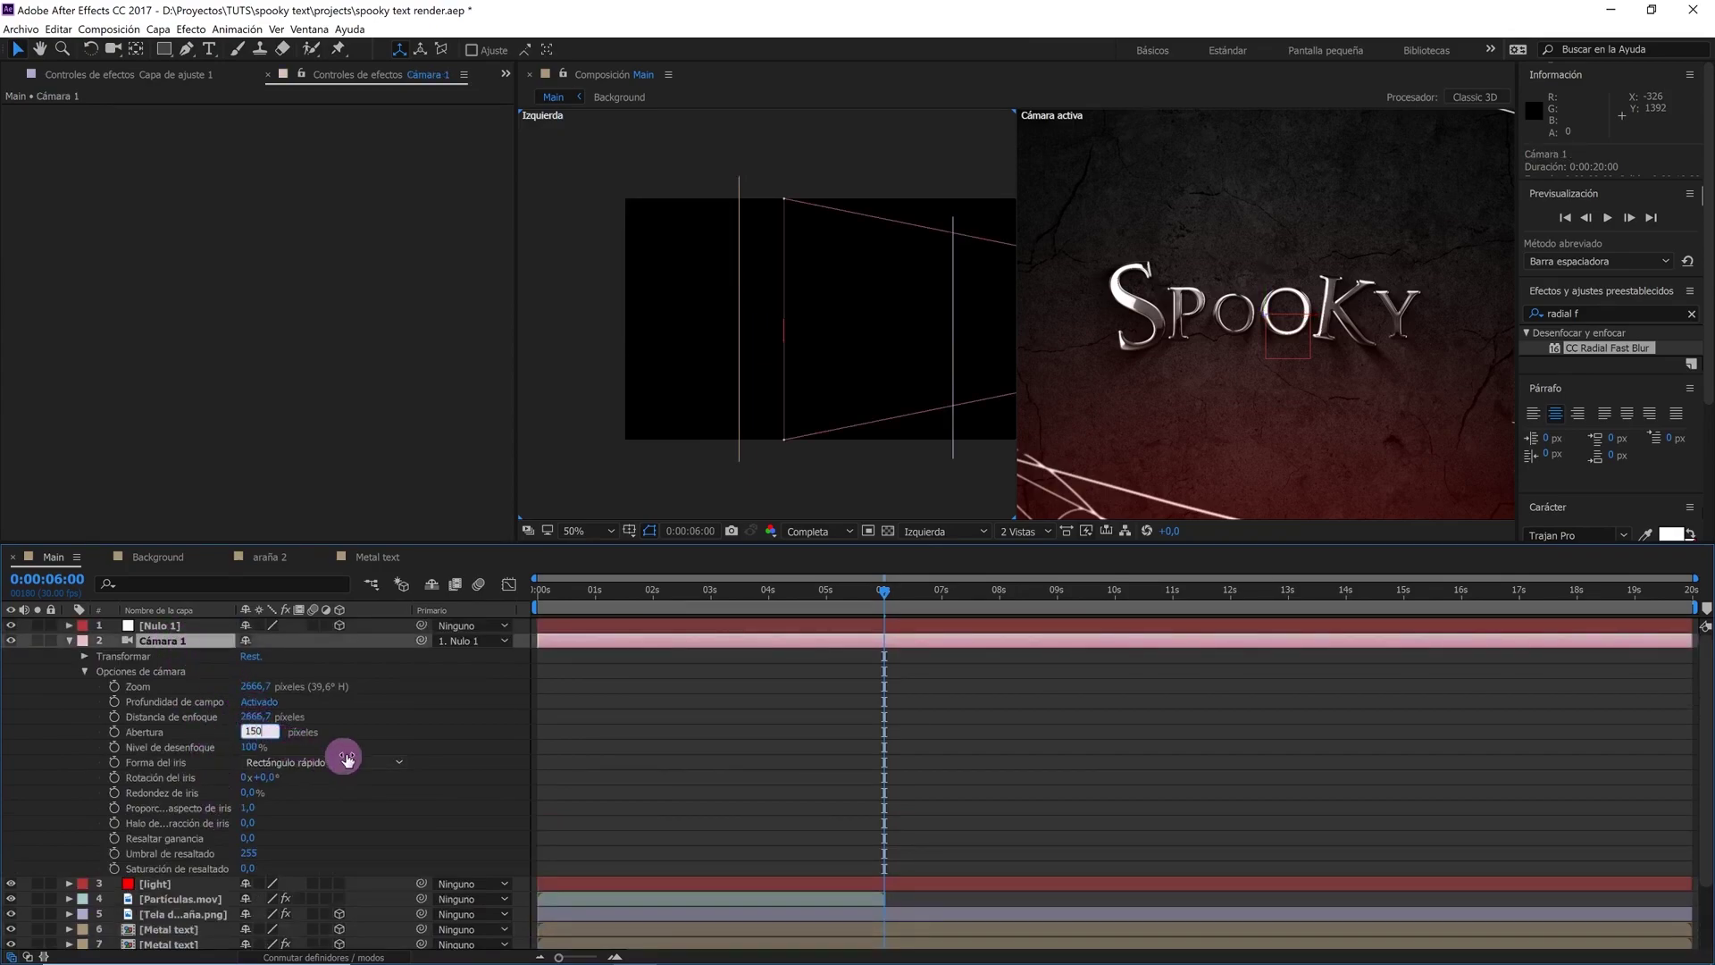
left_click(253, 749)
type("150")
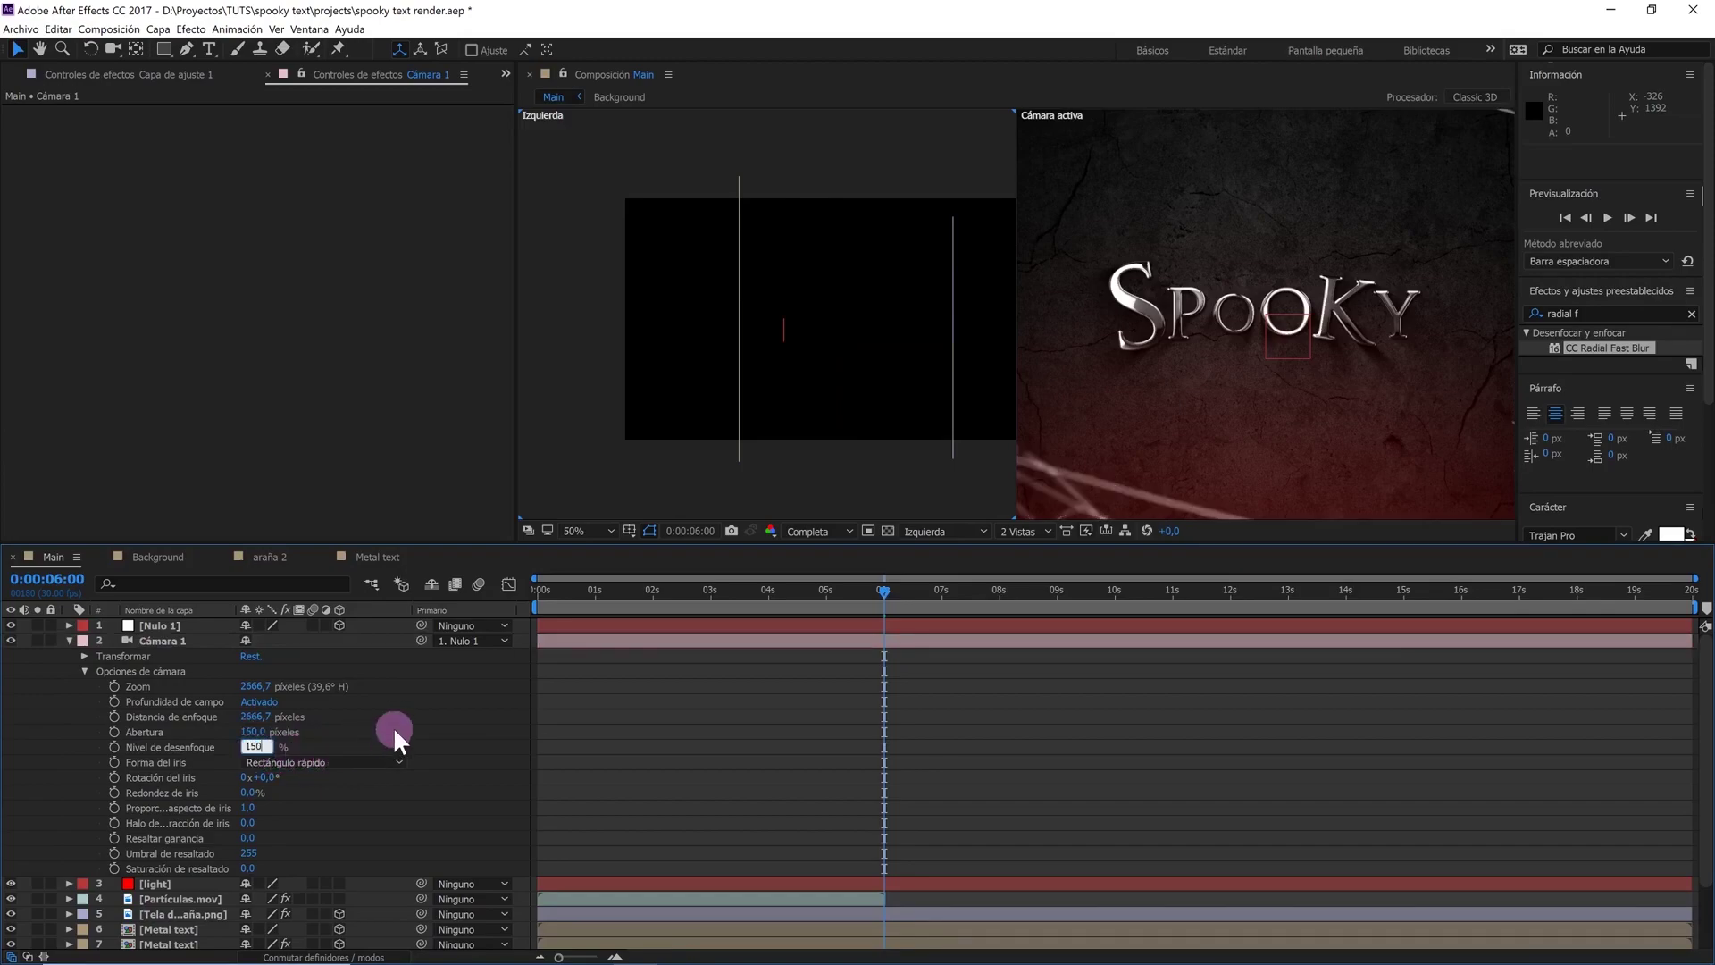
key("Return")
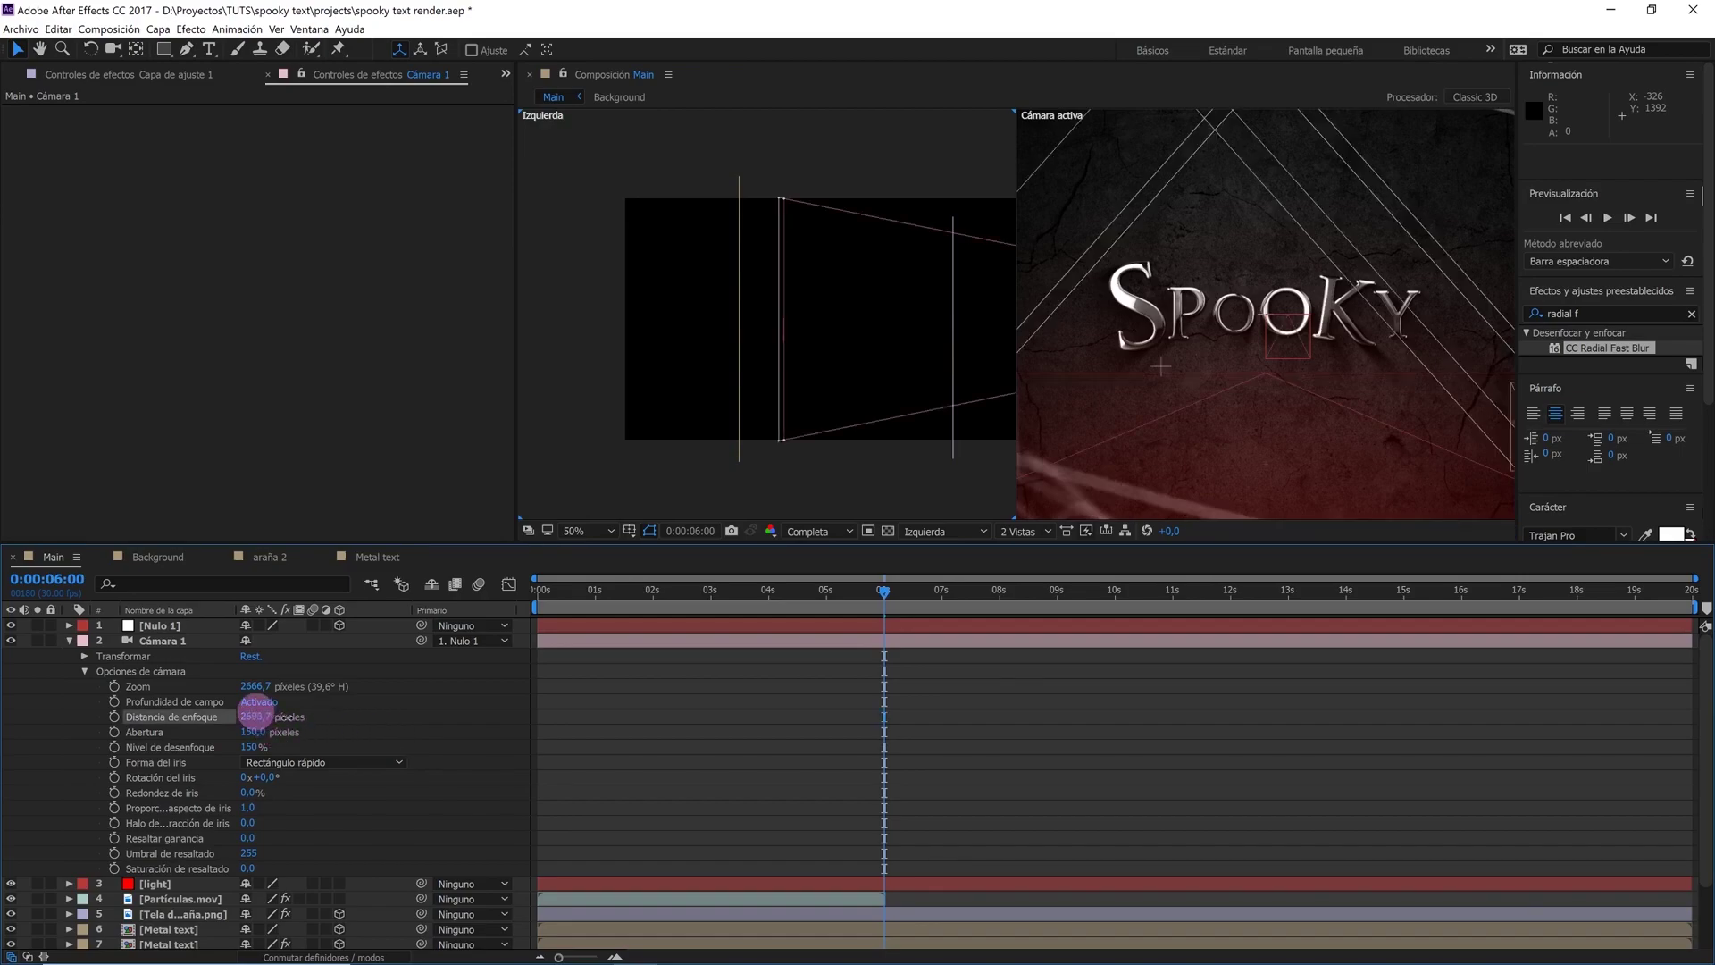
Set the focus distance to 2877 px and keyframe it at 6 s
left_click_drag(260, 720, 442, 702)
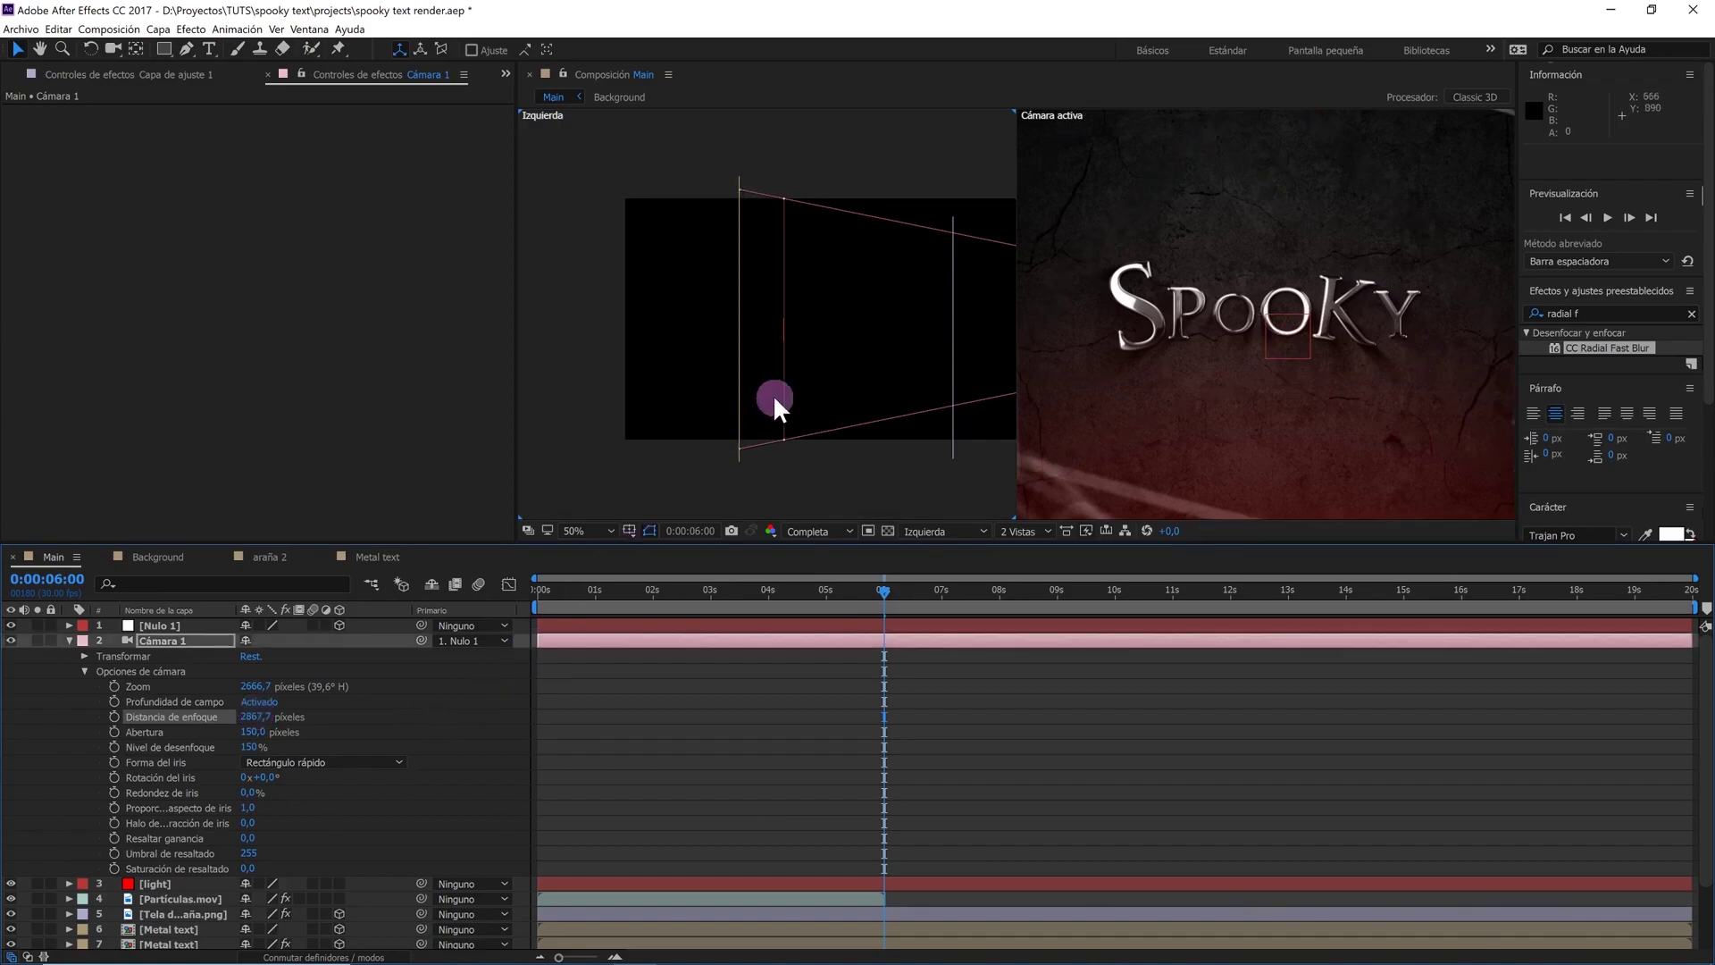
scroll(774, 394, "up", 2)
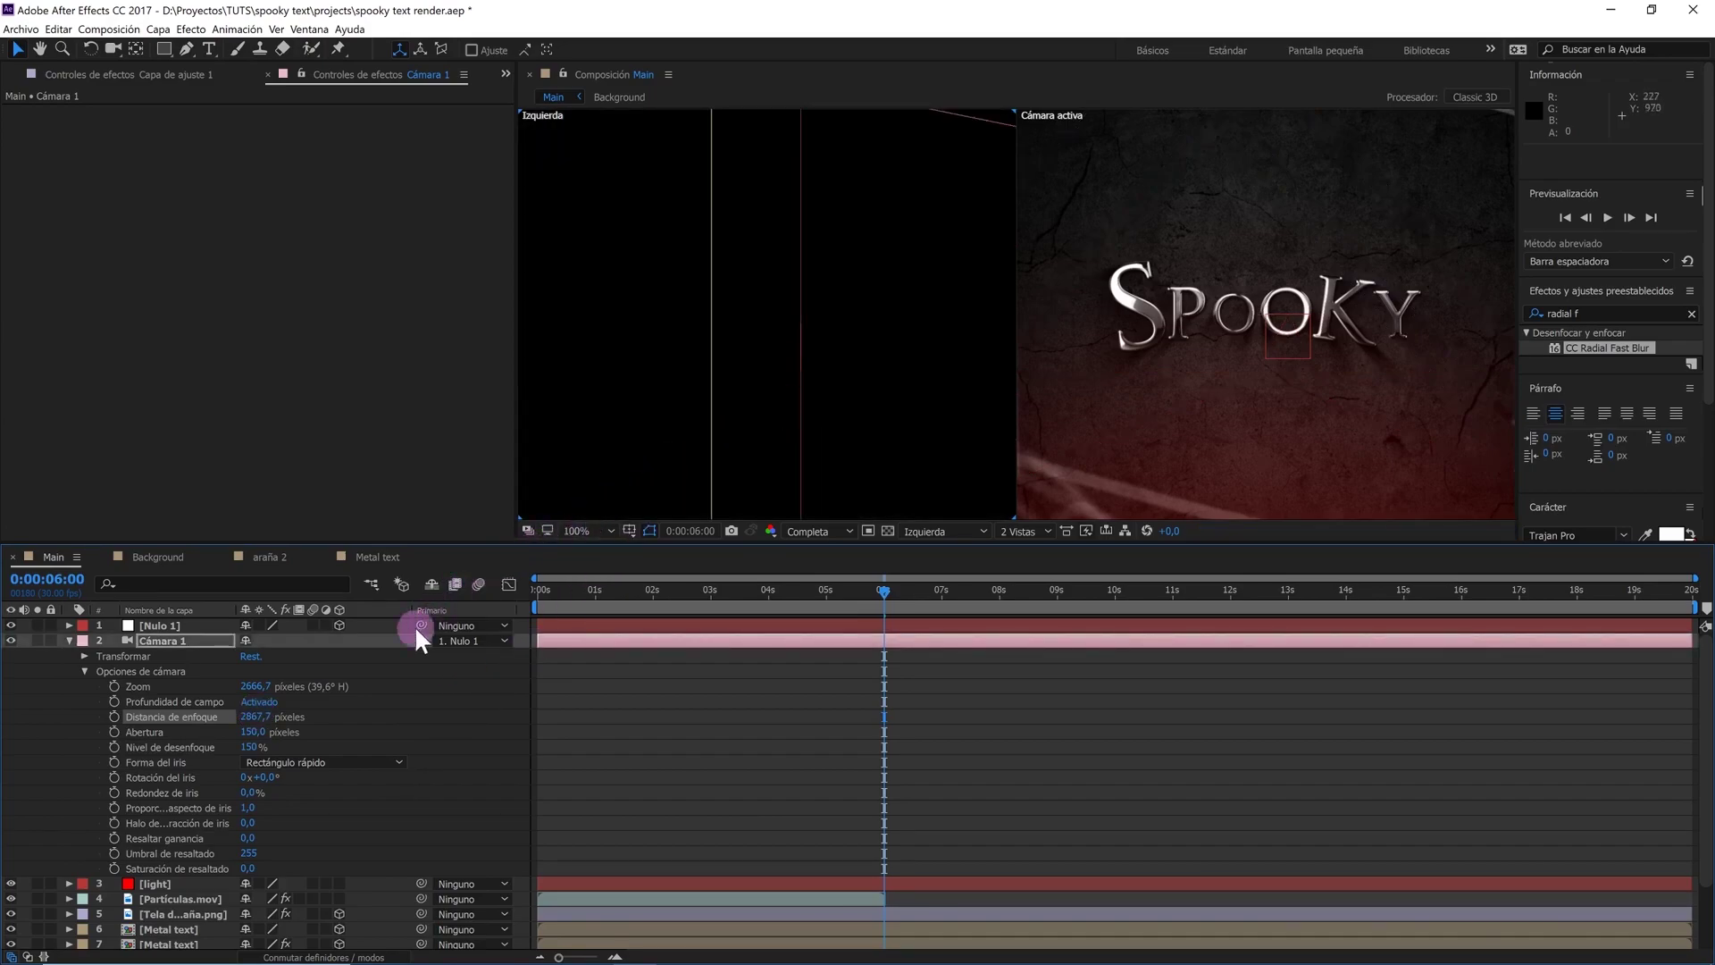
left_click(259, 717)
type("2")
left_click(343, 729)
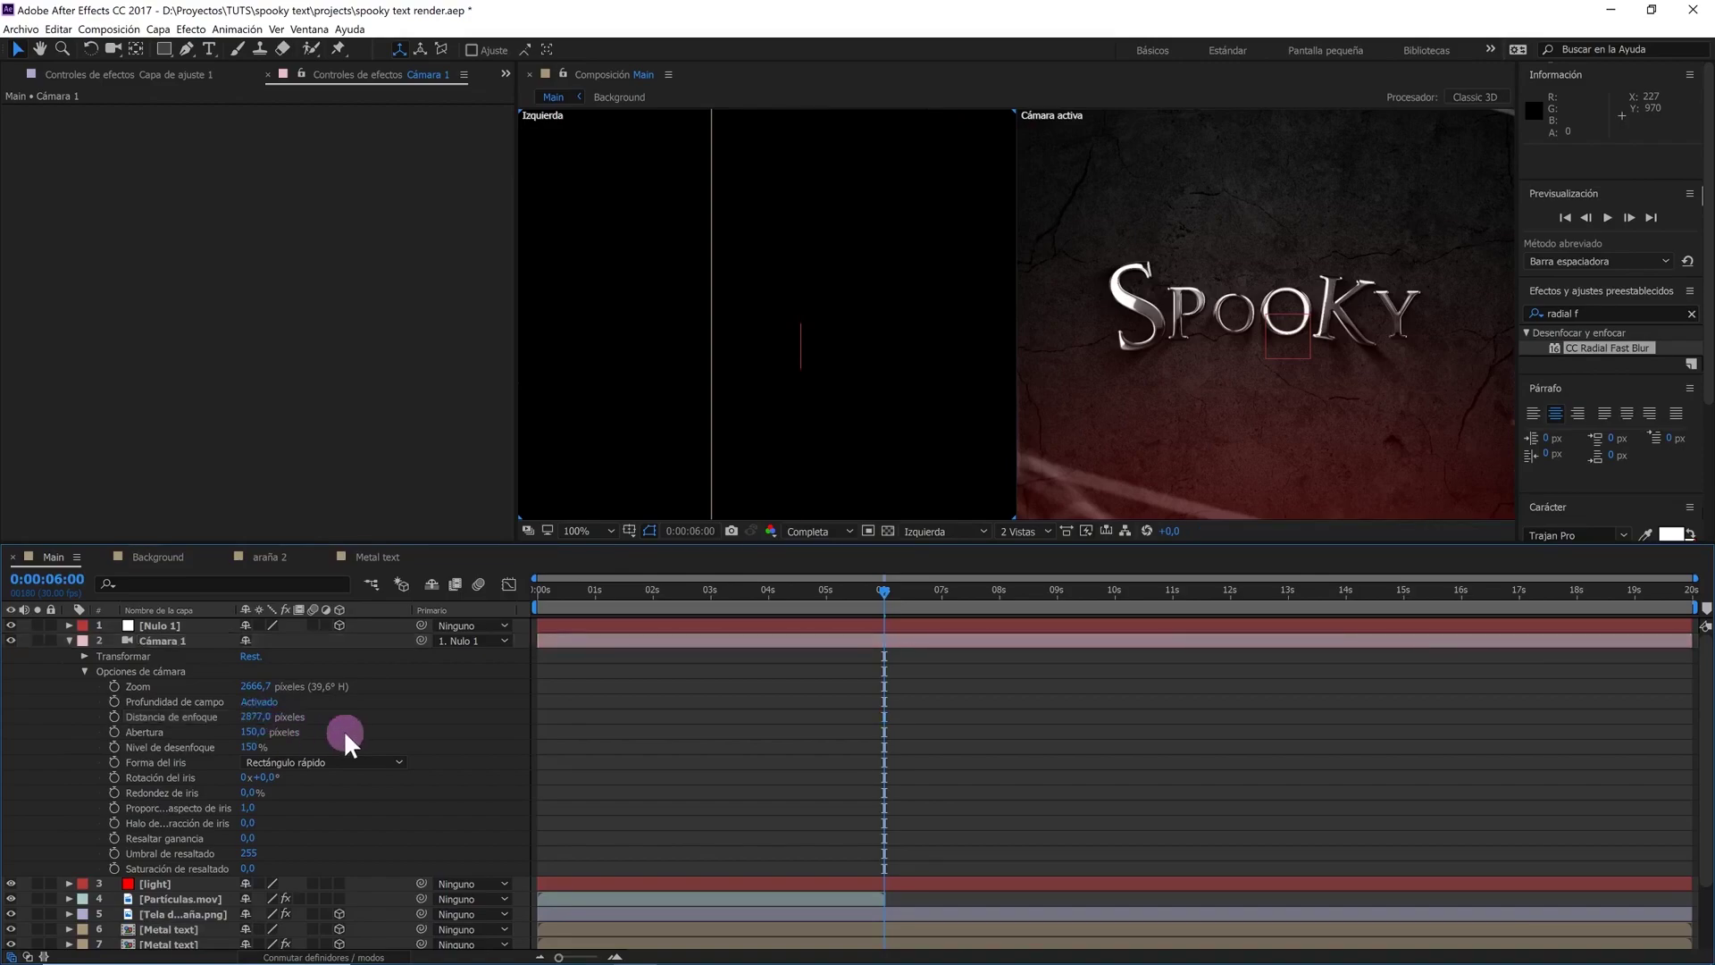
left_click(149, 716)
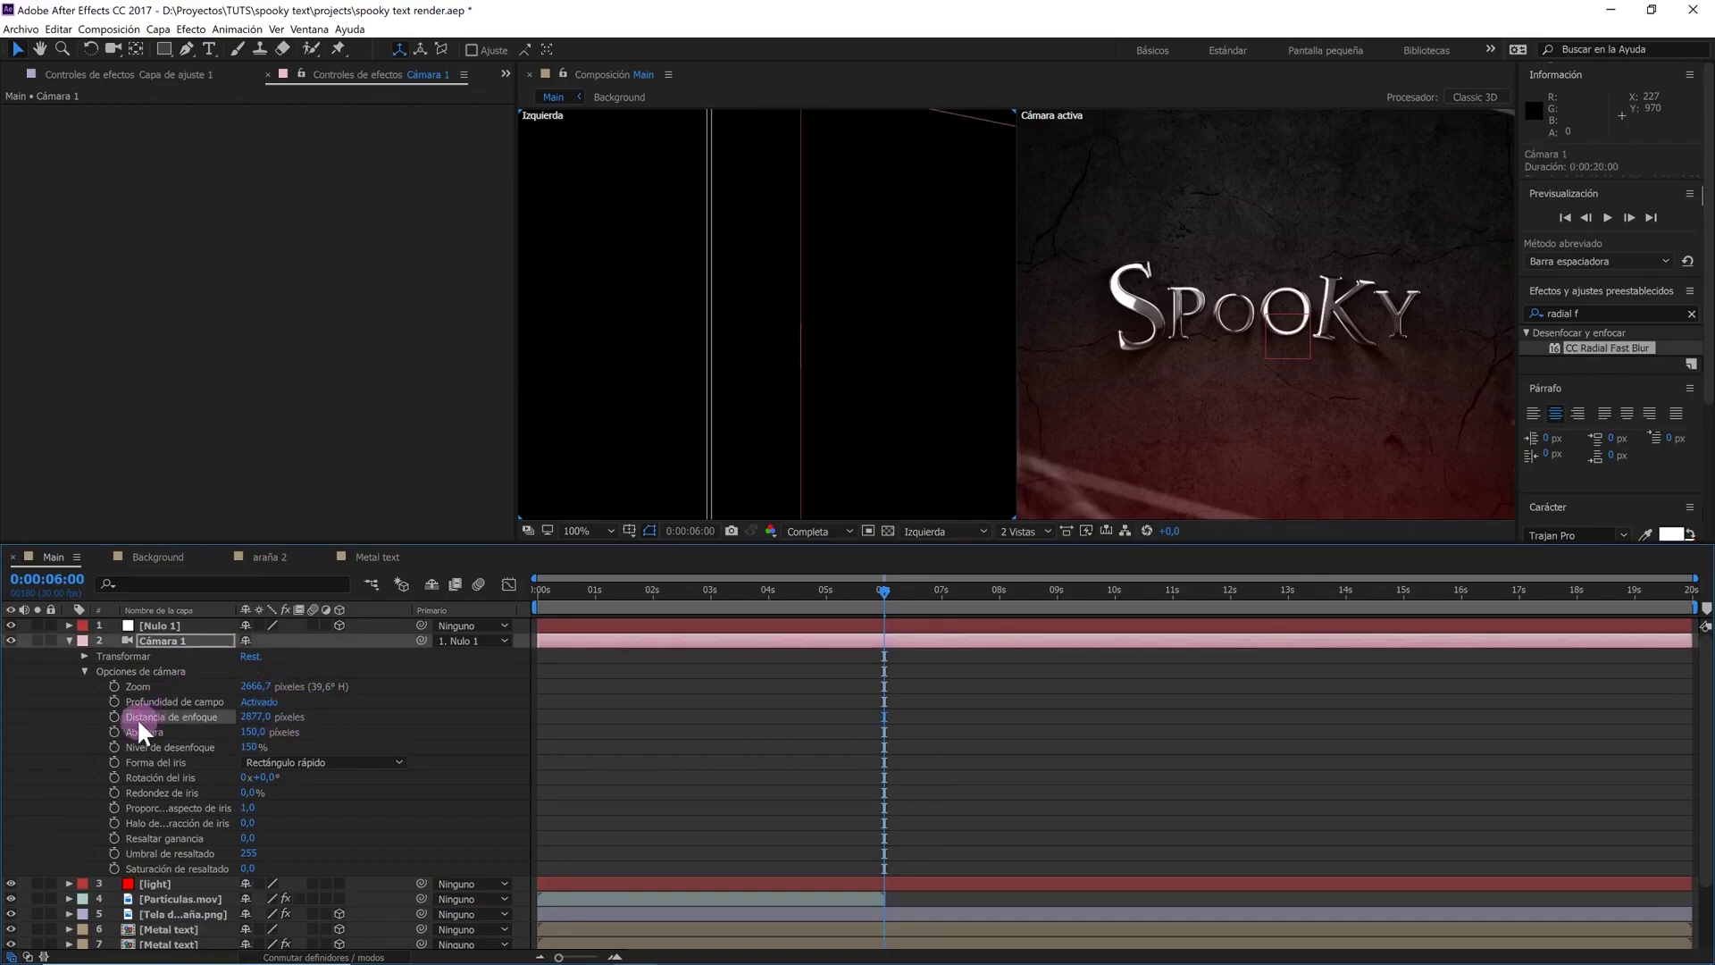
left_click(114, 720)
scroll(1283, 292, "down", 2)
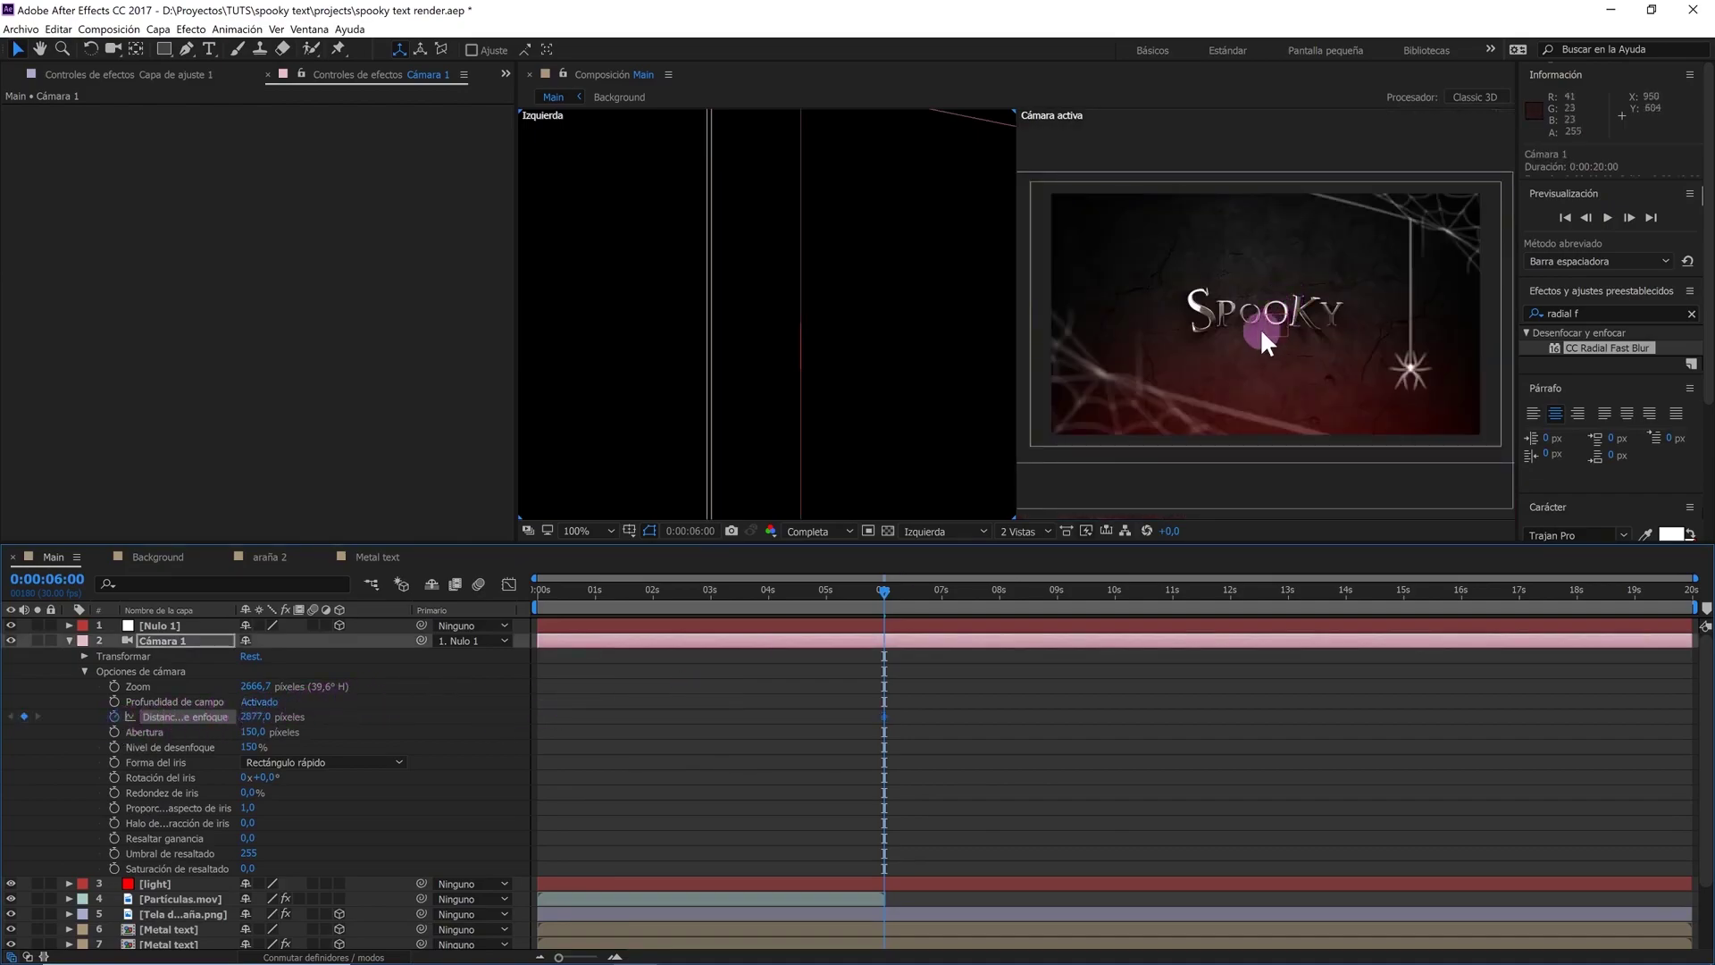
At 0 s, raise the focus distance to about 3117 px, adding a keyframe
left_click_drag(882, 593, 517, 598)
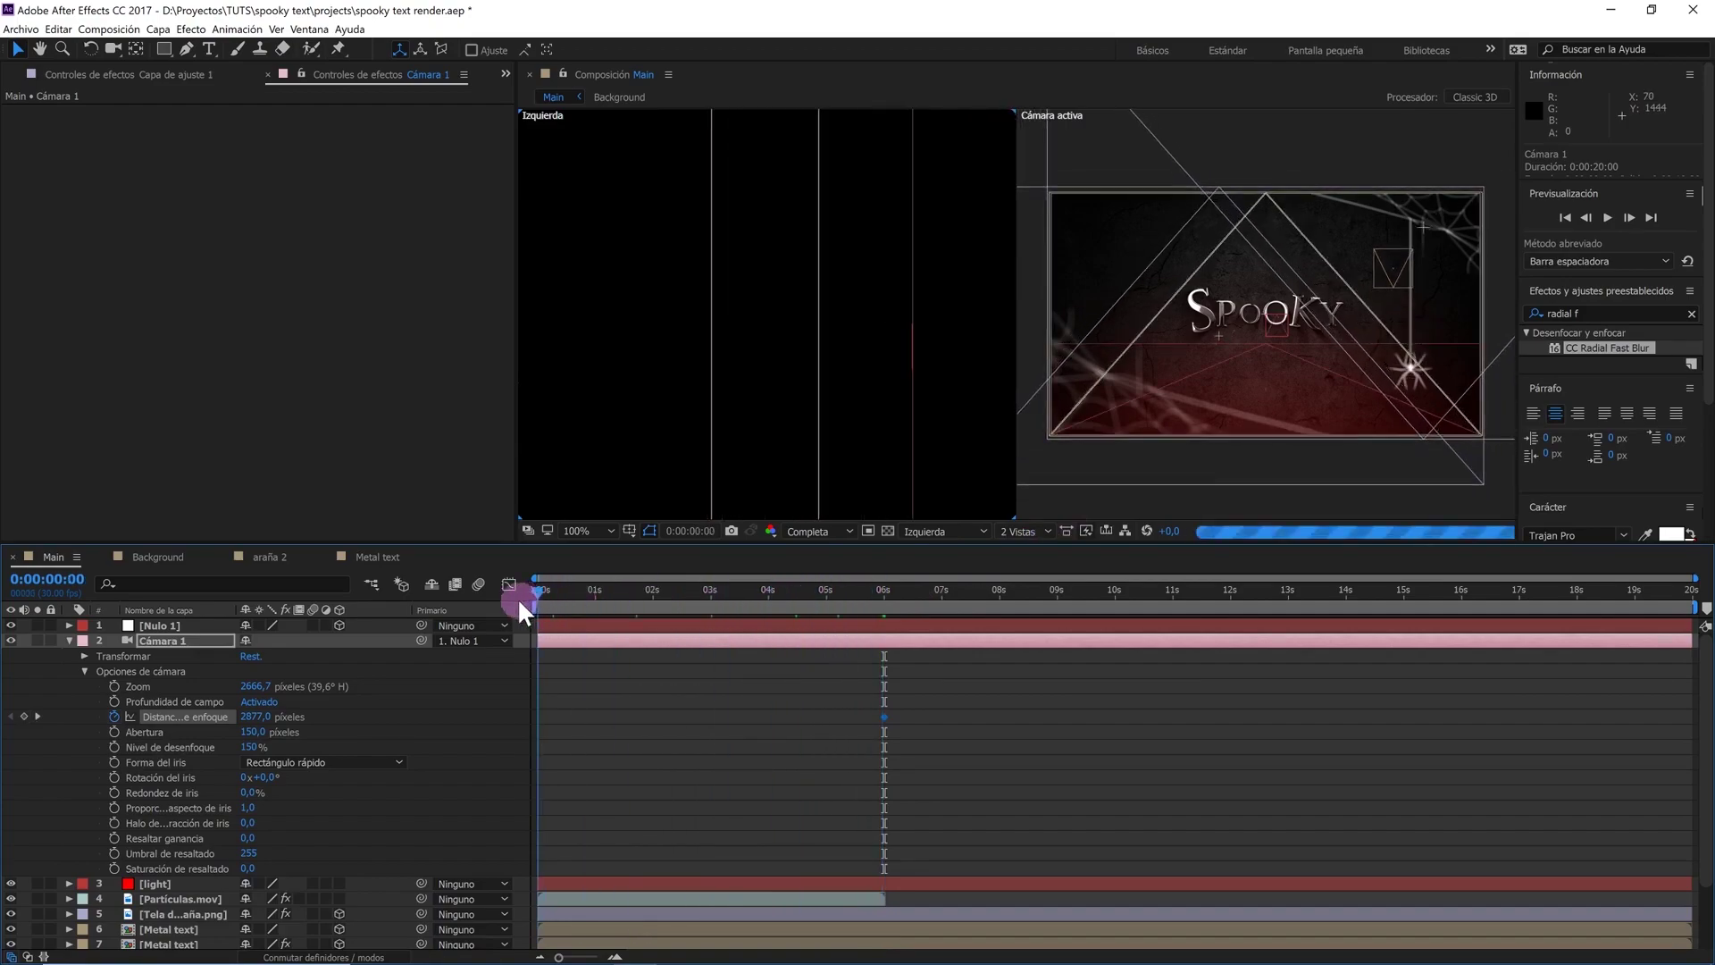
scroll(1188, 379, "up", 2)
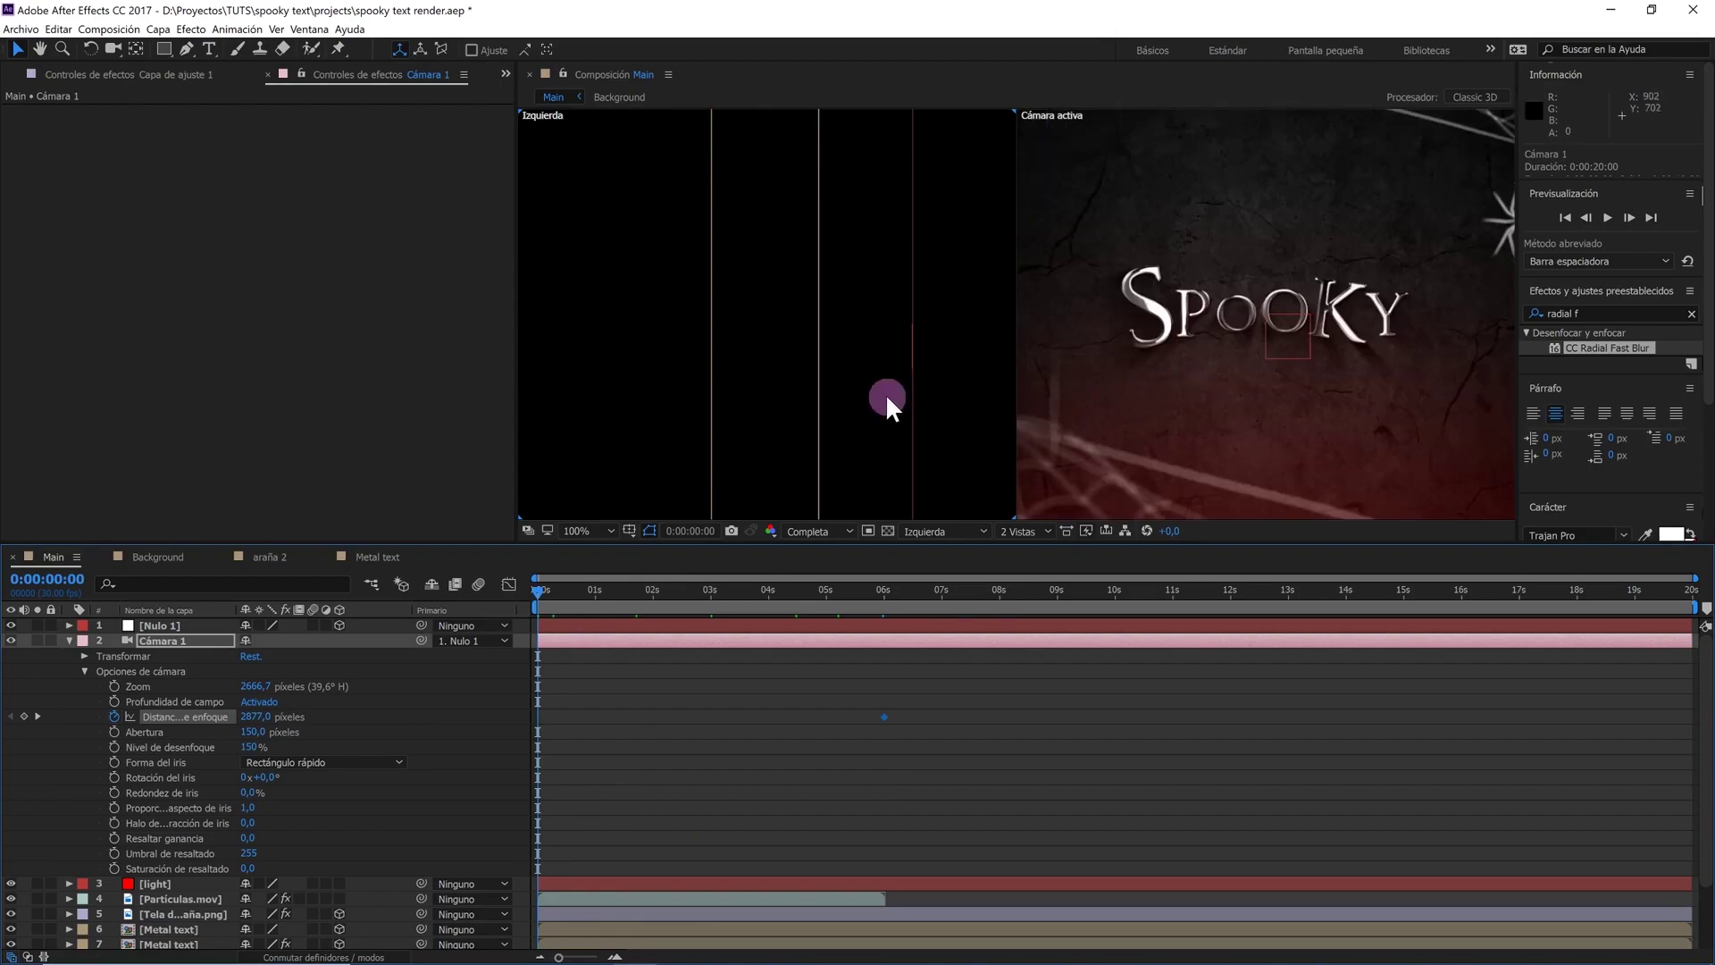
scroll(886, 393, "down", 2)
left_click_drag(255, 717, 452, 711)
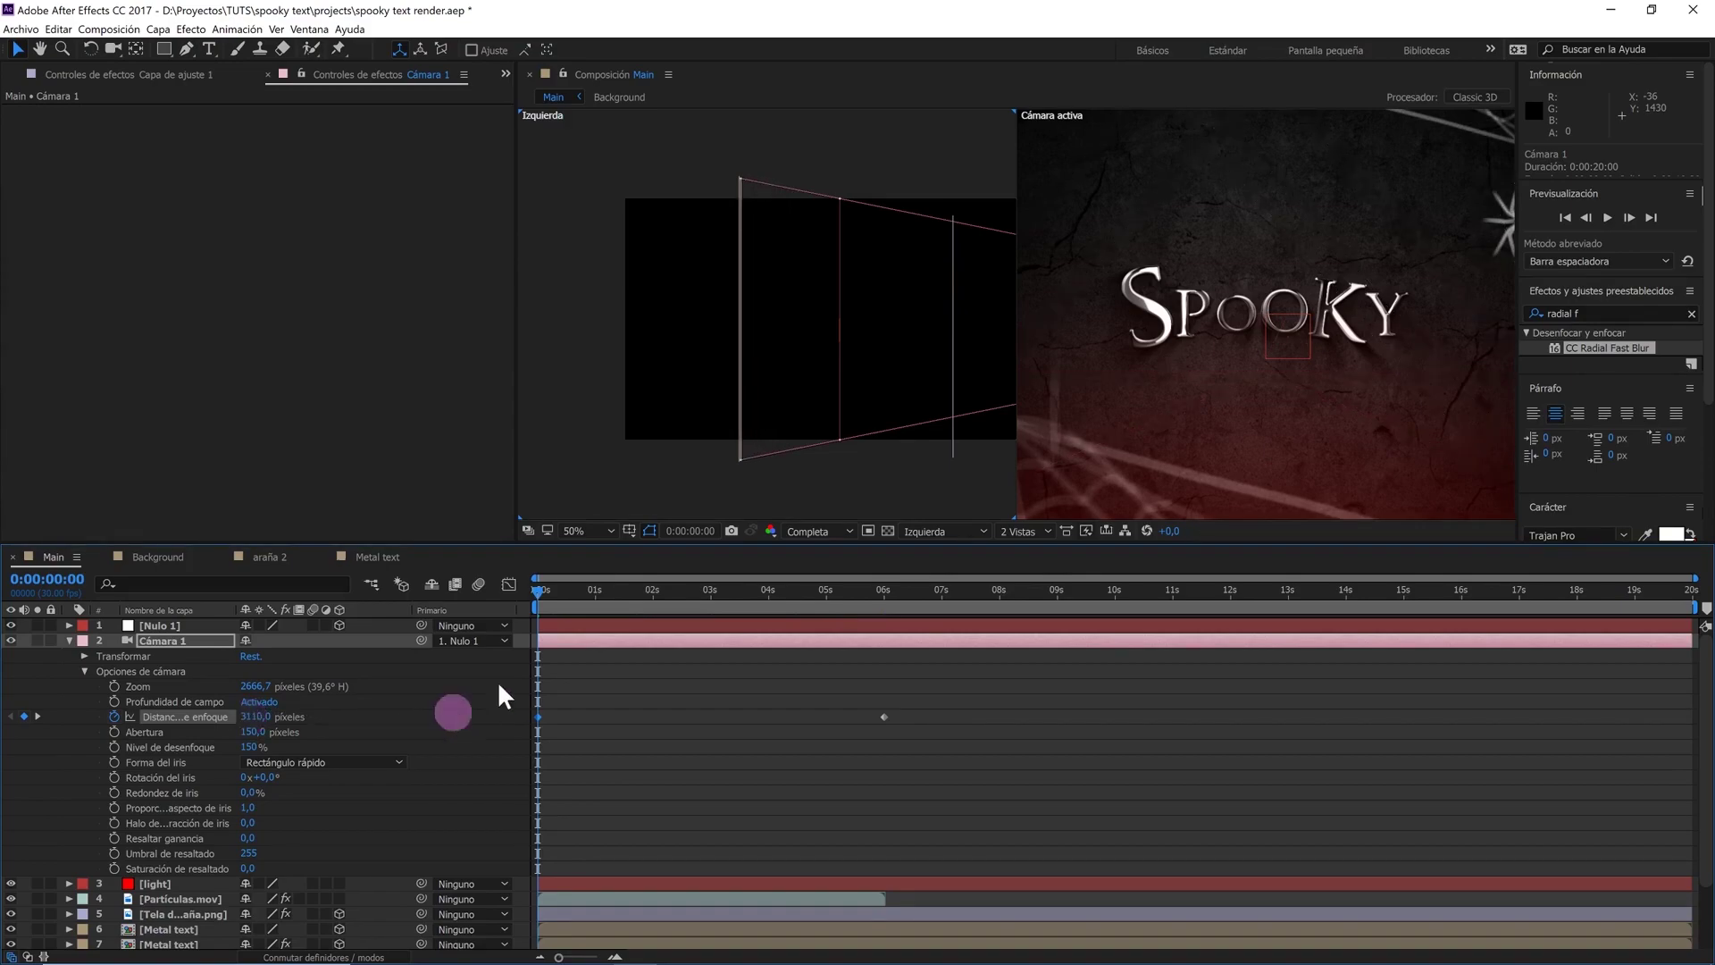
scroll(759, 402, "up", 2)
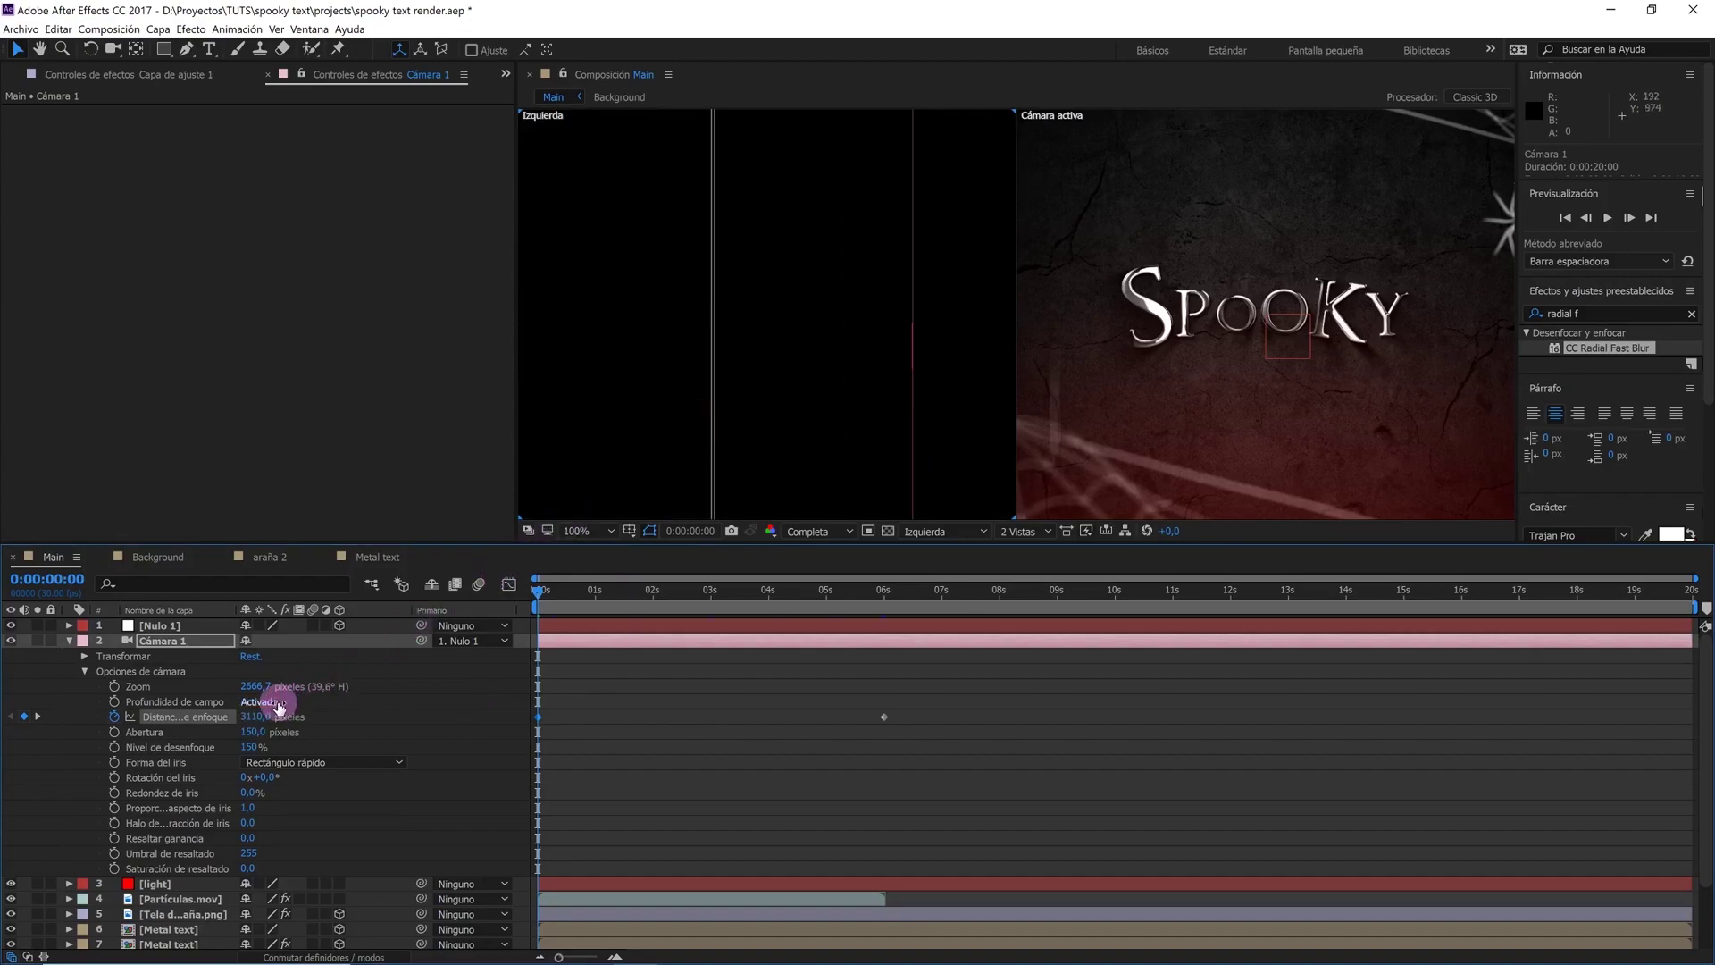
left_click_drag(259, 716, 317, 711)
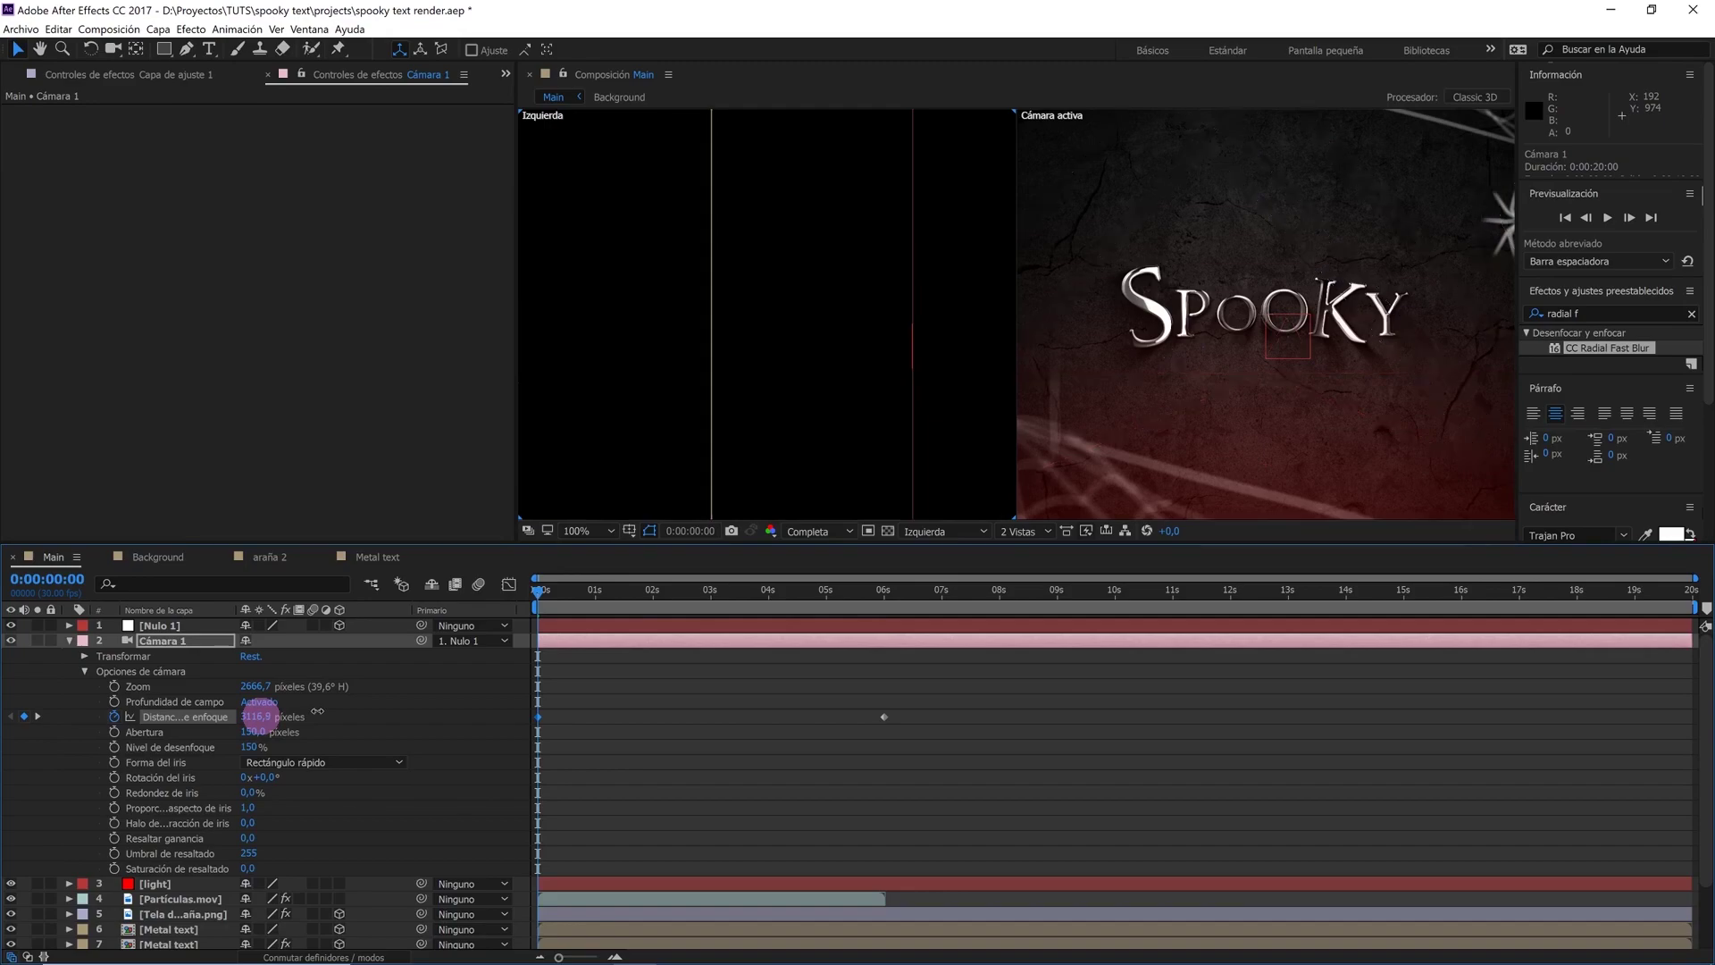
Collapse the camera layer, return to a single viewer, and move the time to the 6 s keyframe
left_click(69, 640)
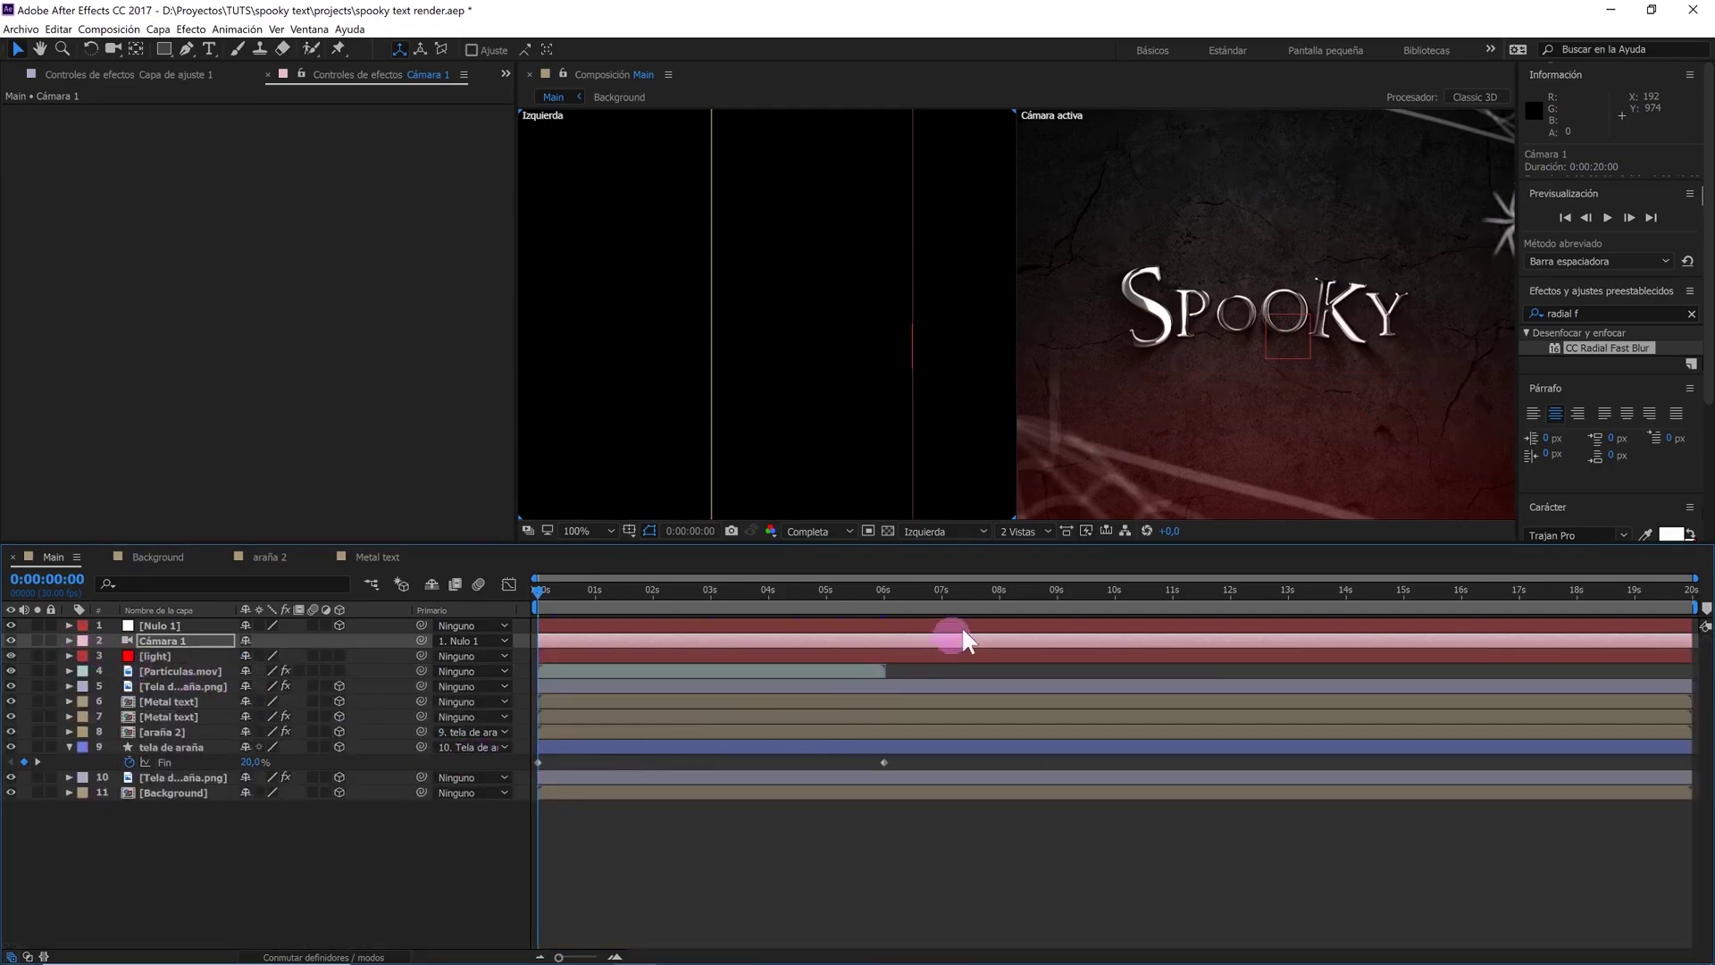
left_click(1023, 531)
left_click(1027, 556)
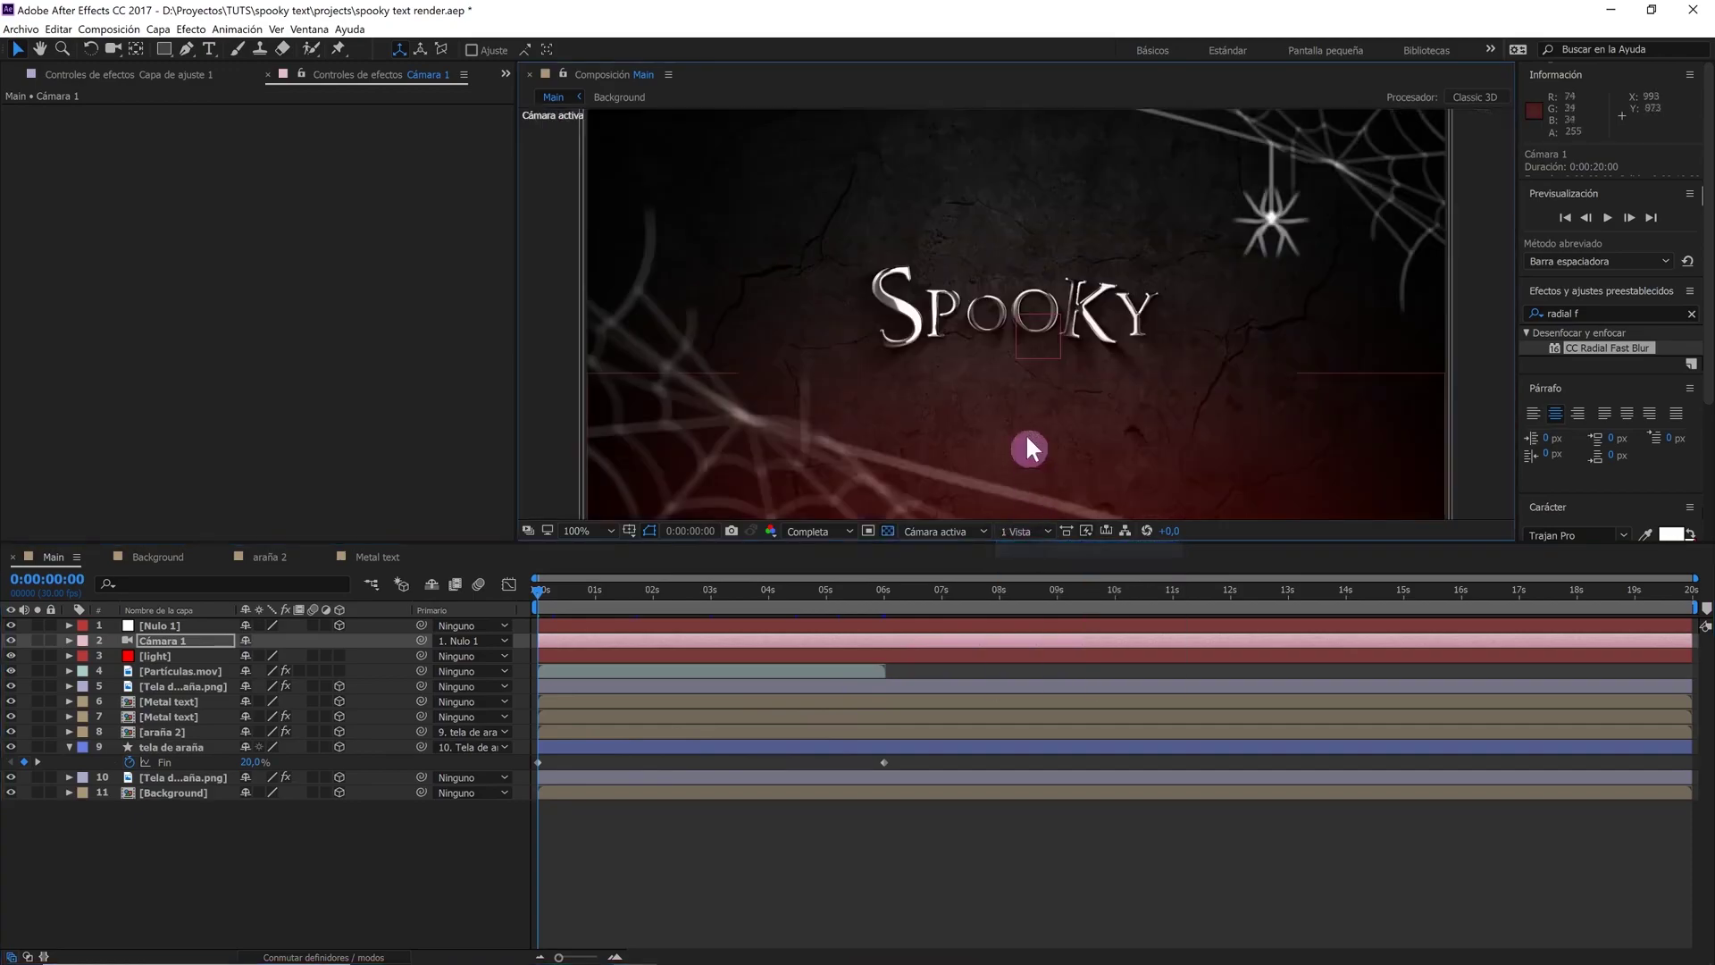
scroll(1010, 359, "down", 2)
left_click(923, 592)
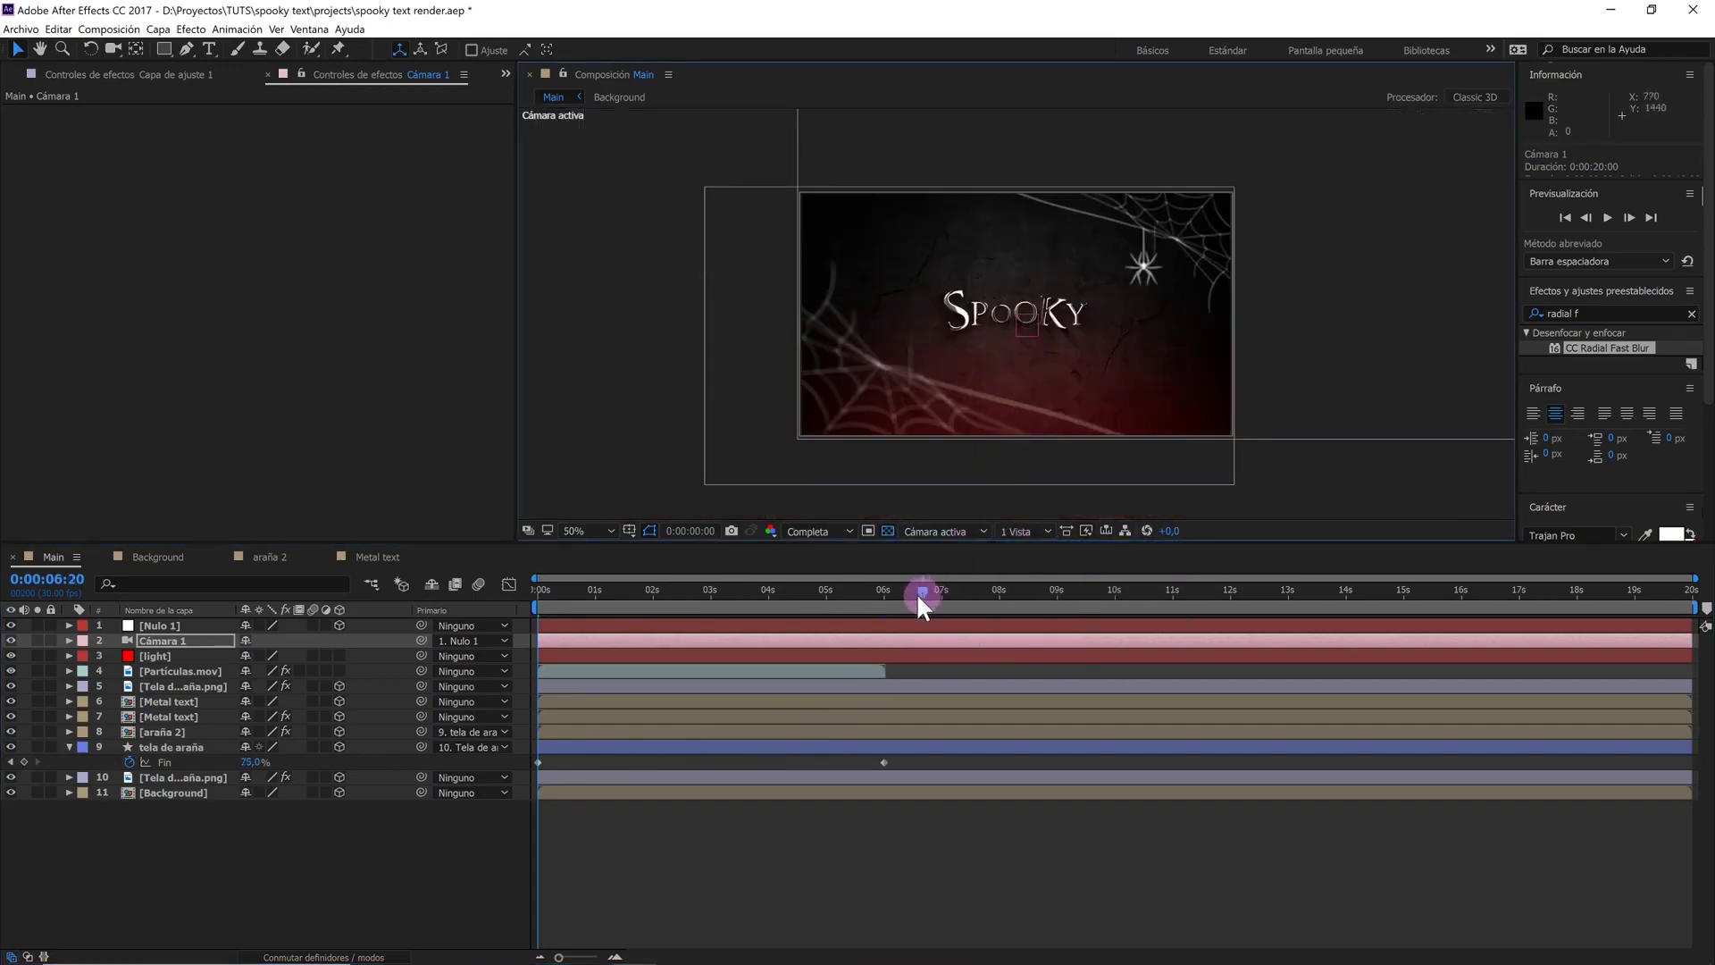
left_click_drag(915, 593, 487, 556)
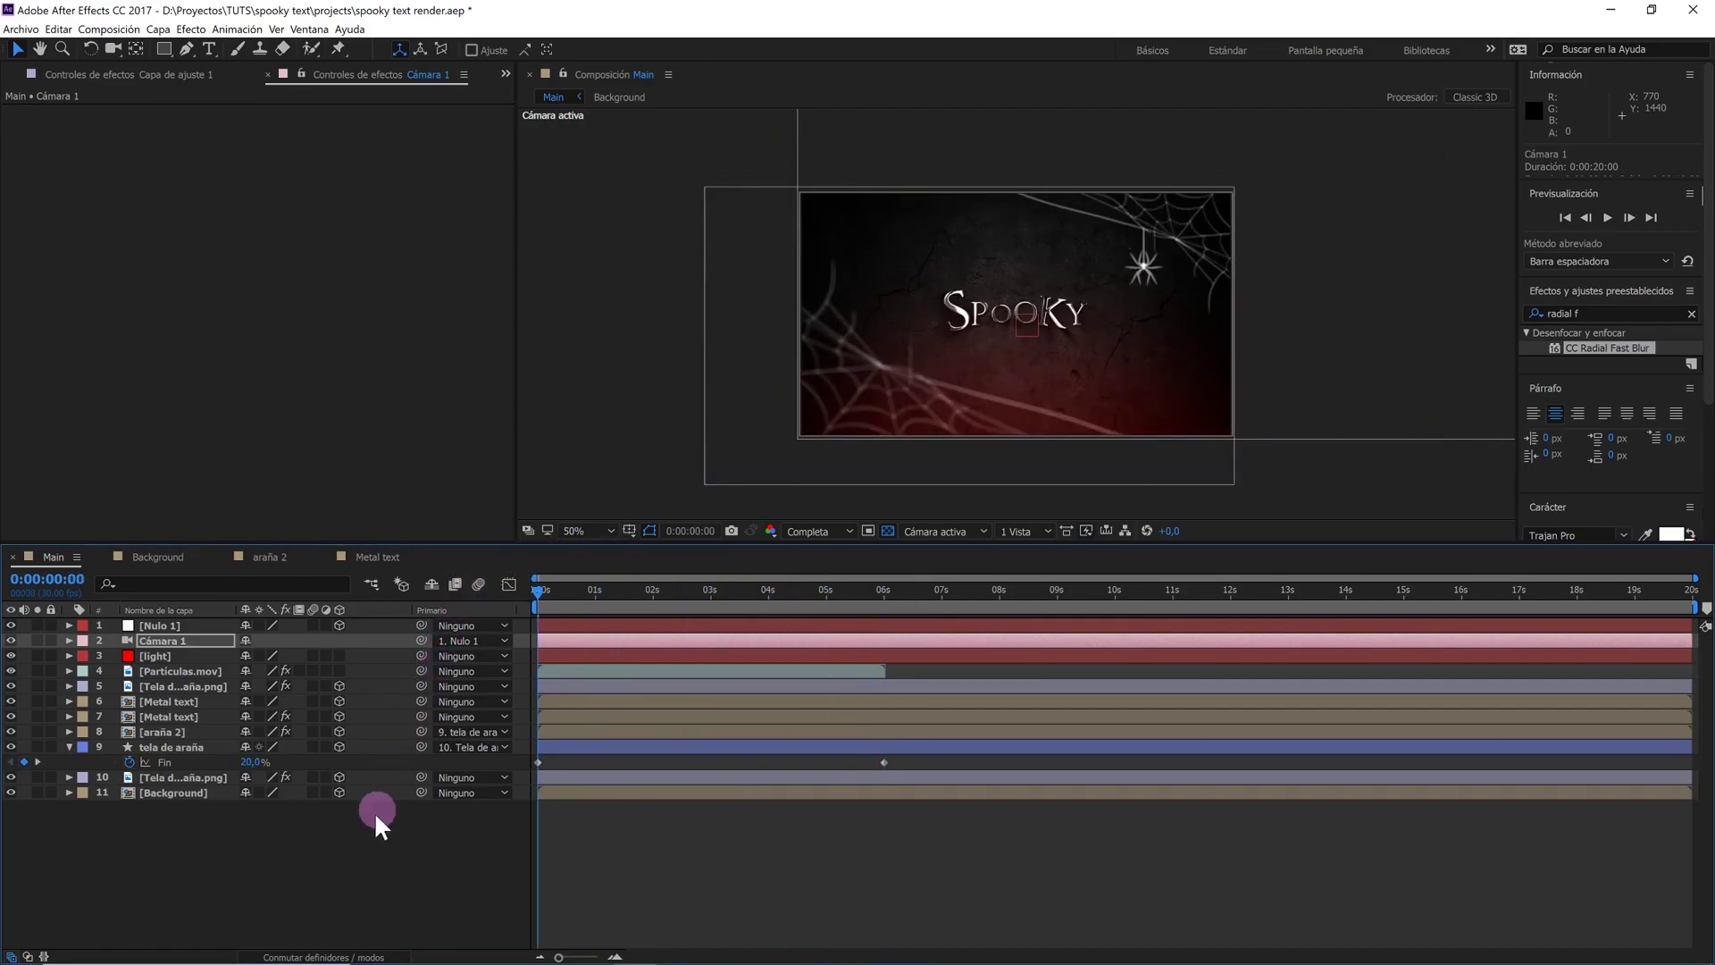
left_click(359, 850)
Add a new adjustment layer and apply the Curvas effect to it
right_click(359, 850)
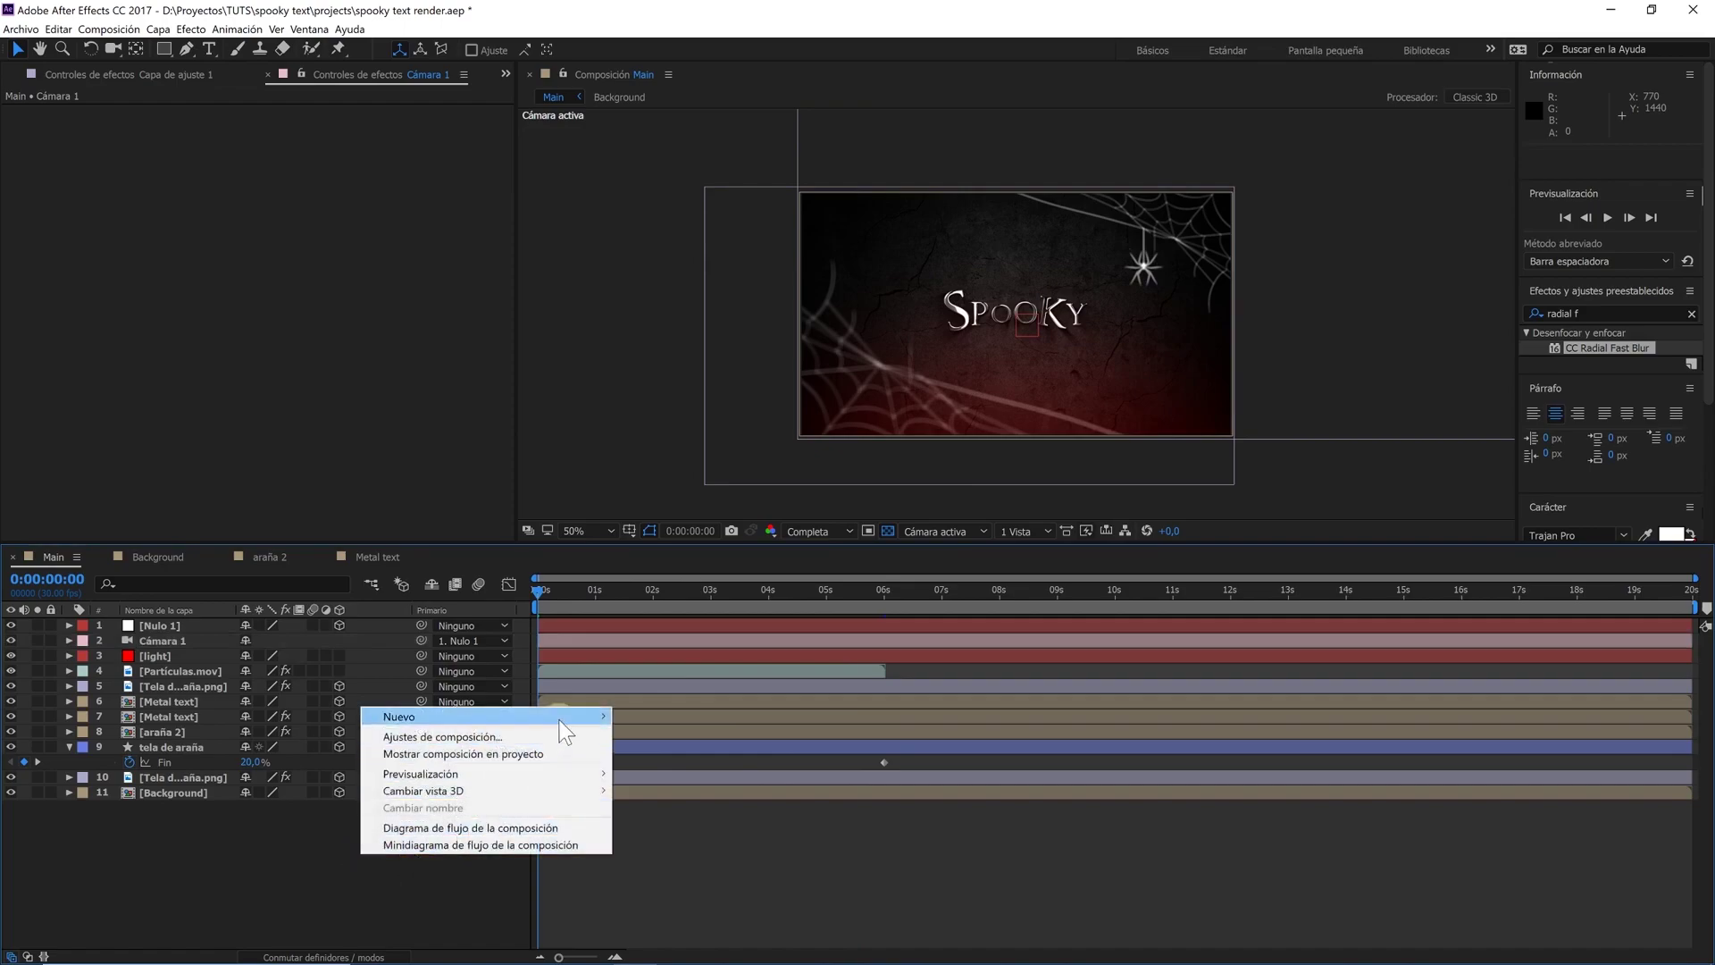
mouse_move(560, 715)
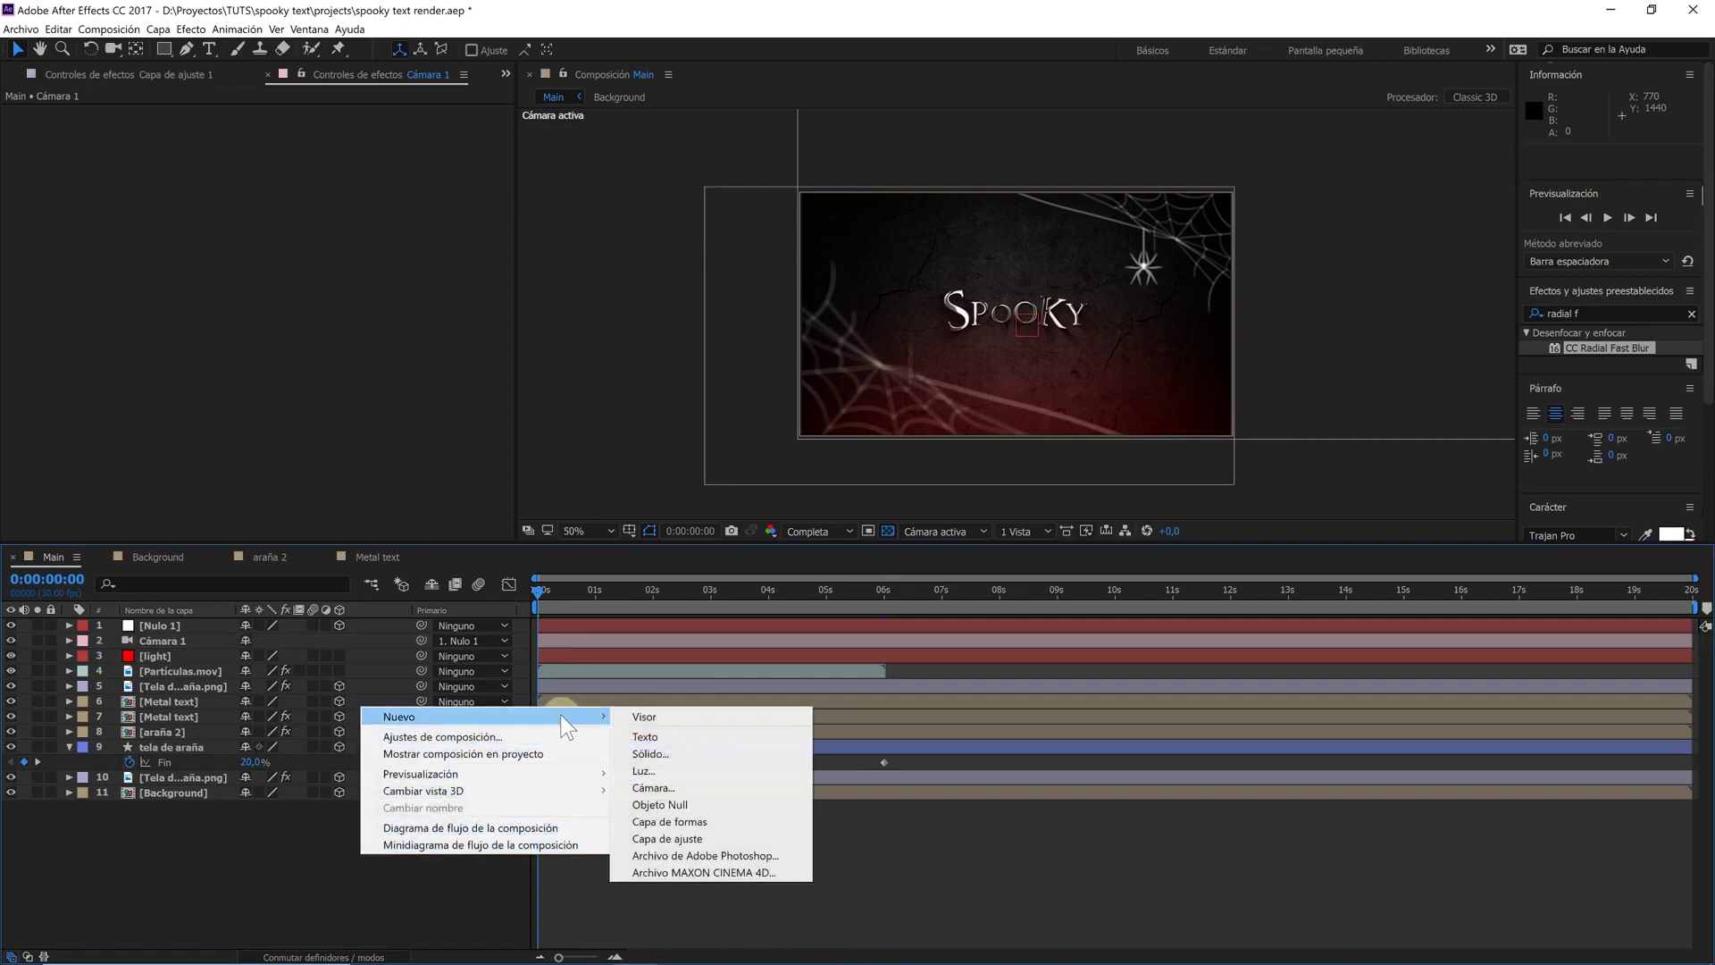
left_click(693, 844)
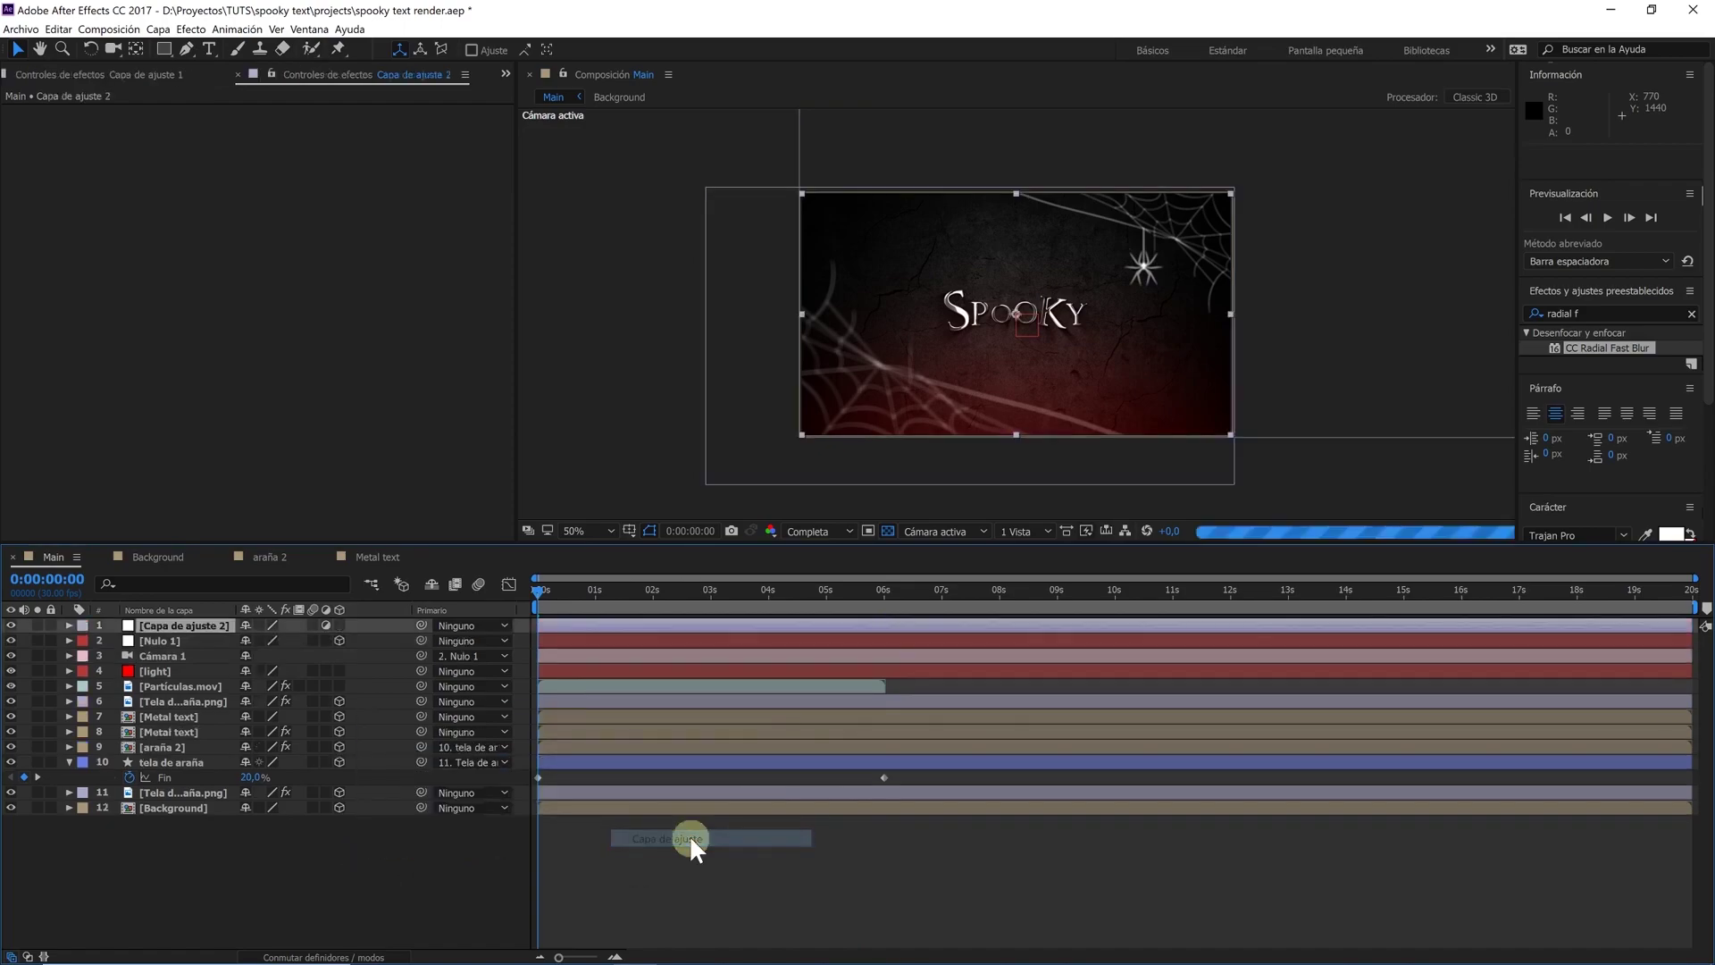
left_click(1598, 314)
type("curv")
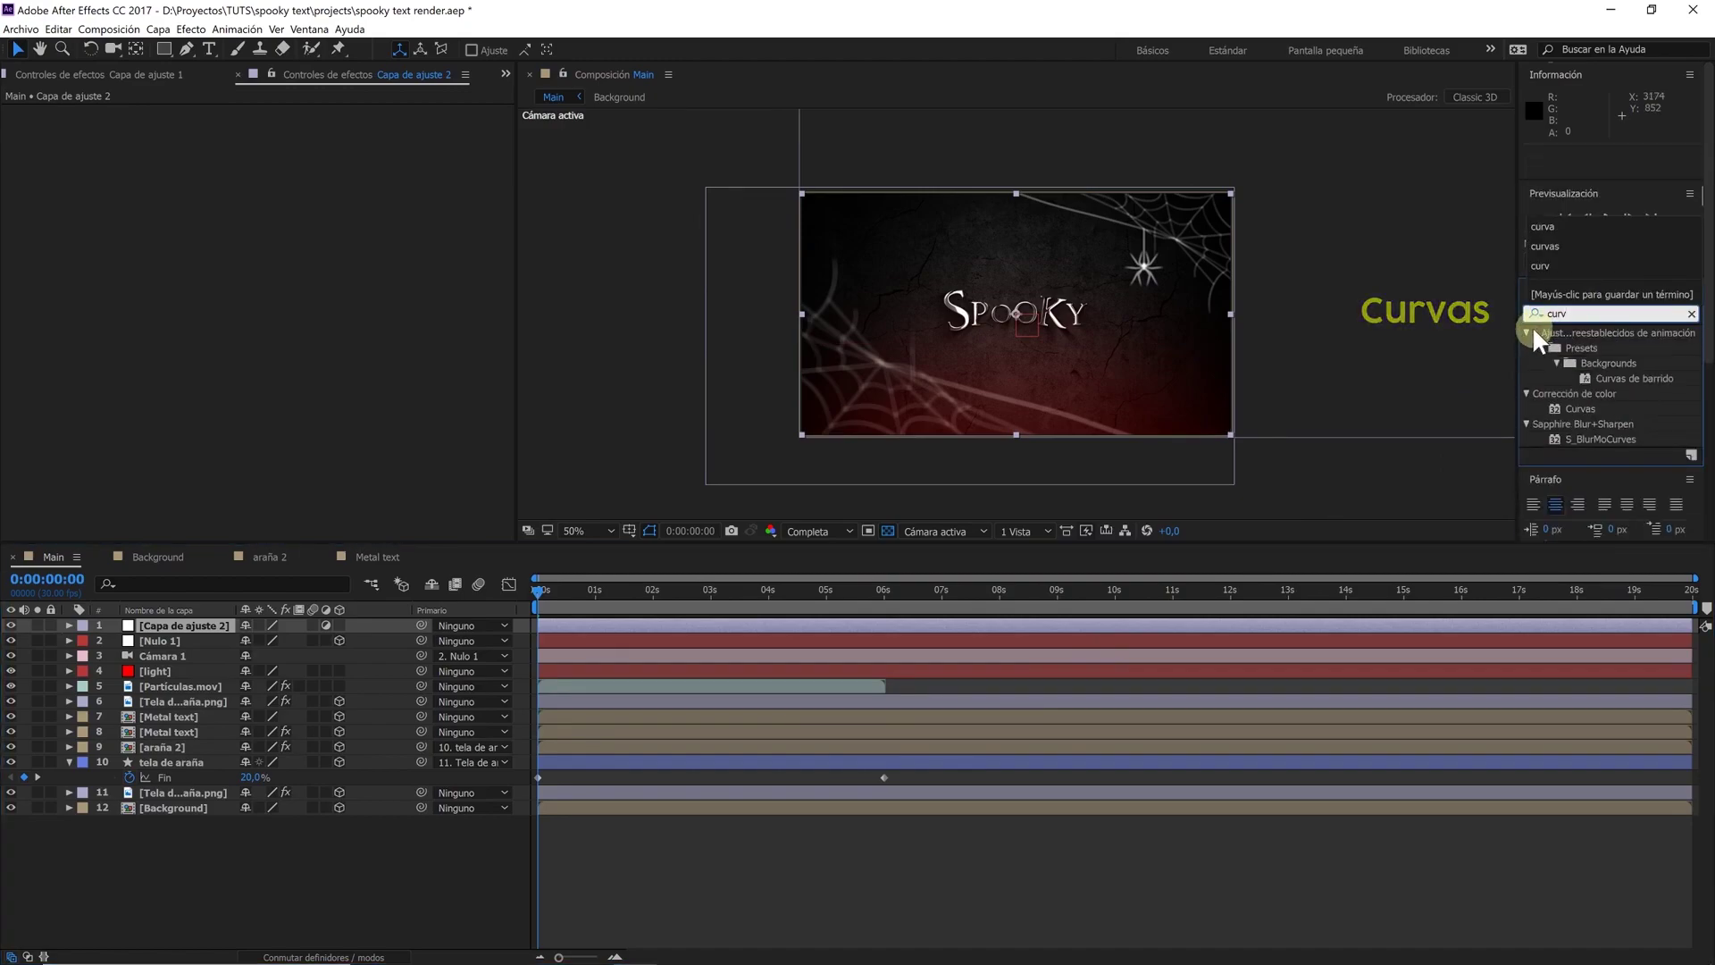
mouse_move(1579, 408)
left_mouse_down()
mouse_move(761, 493)
mouse_move(231, 625)
left_mouse_up()
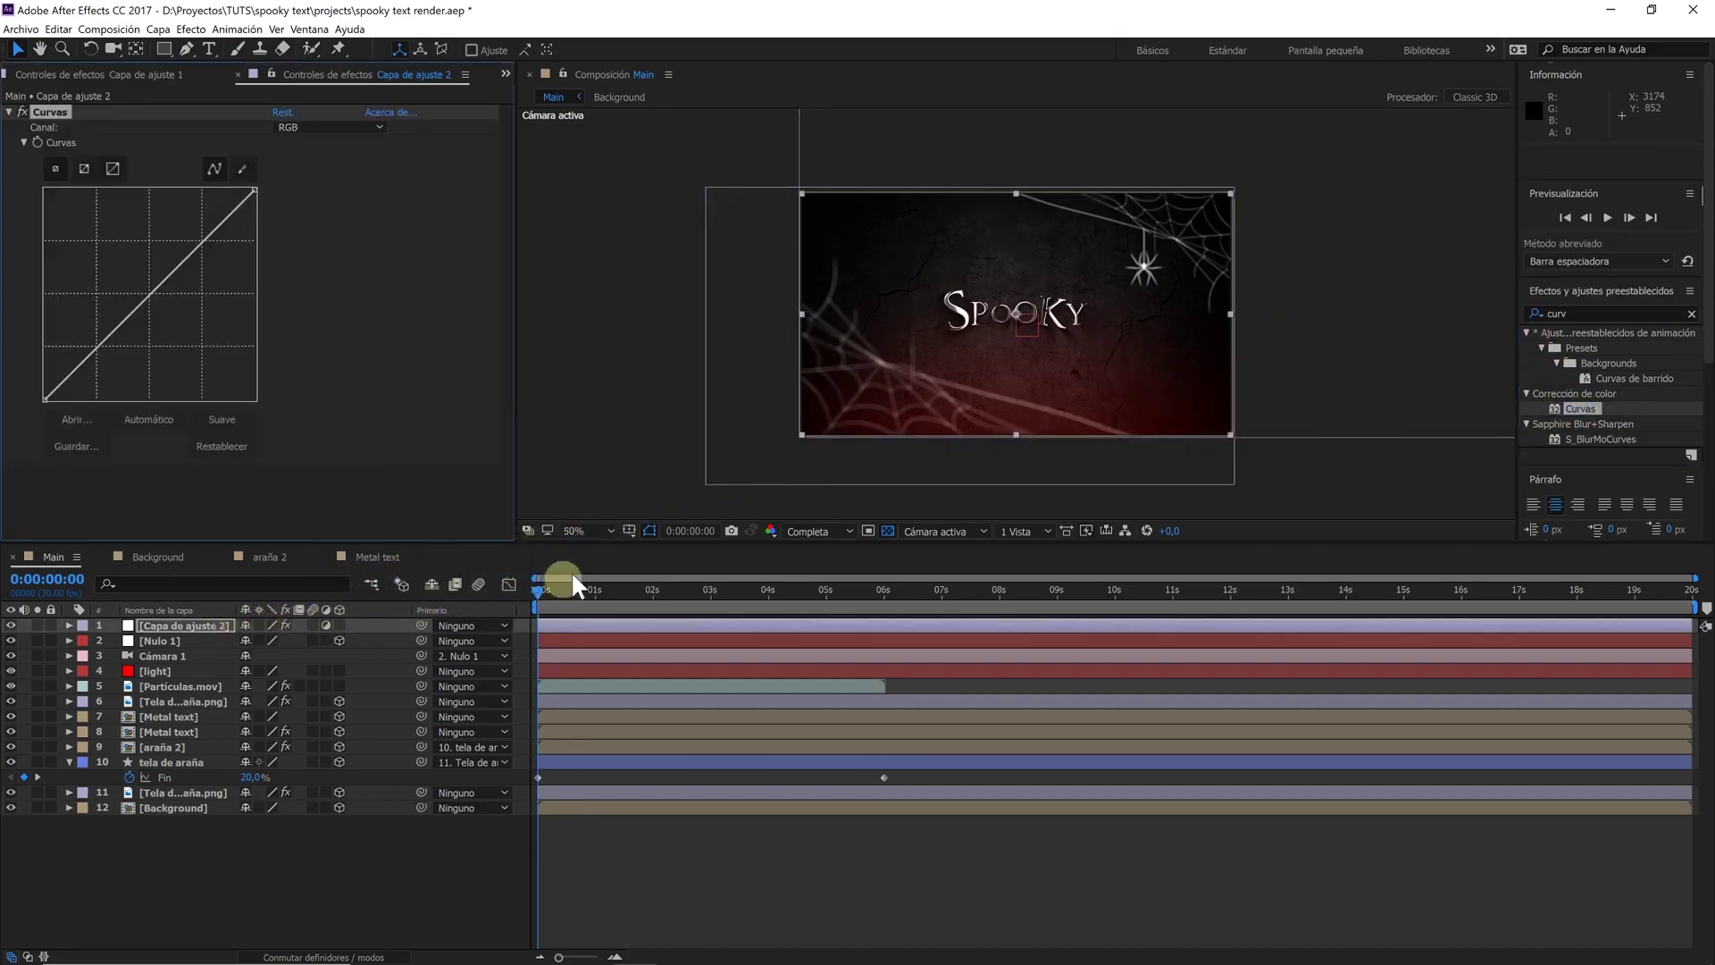
left_click(611, 531)
left_click(605, 547)
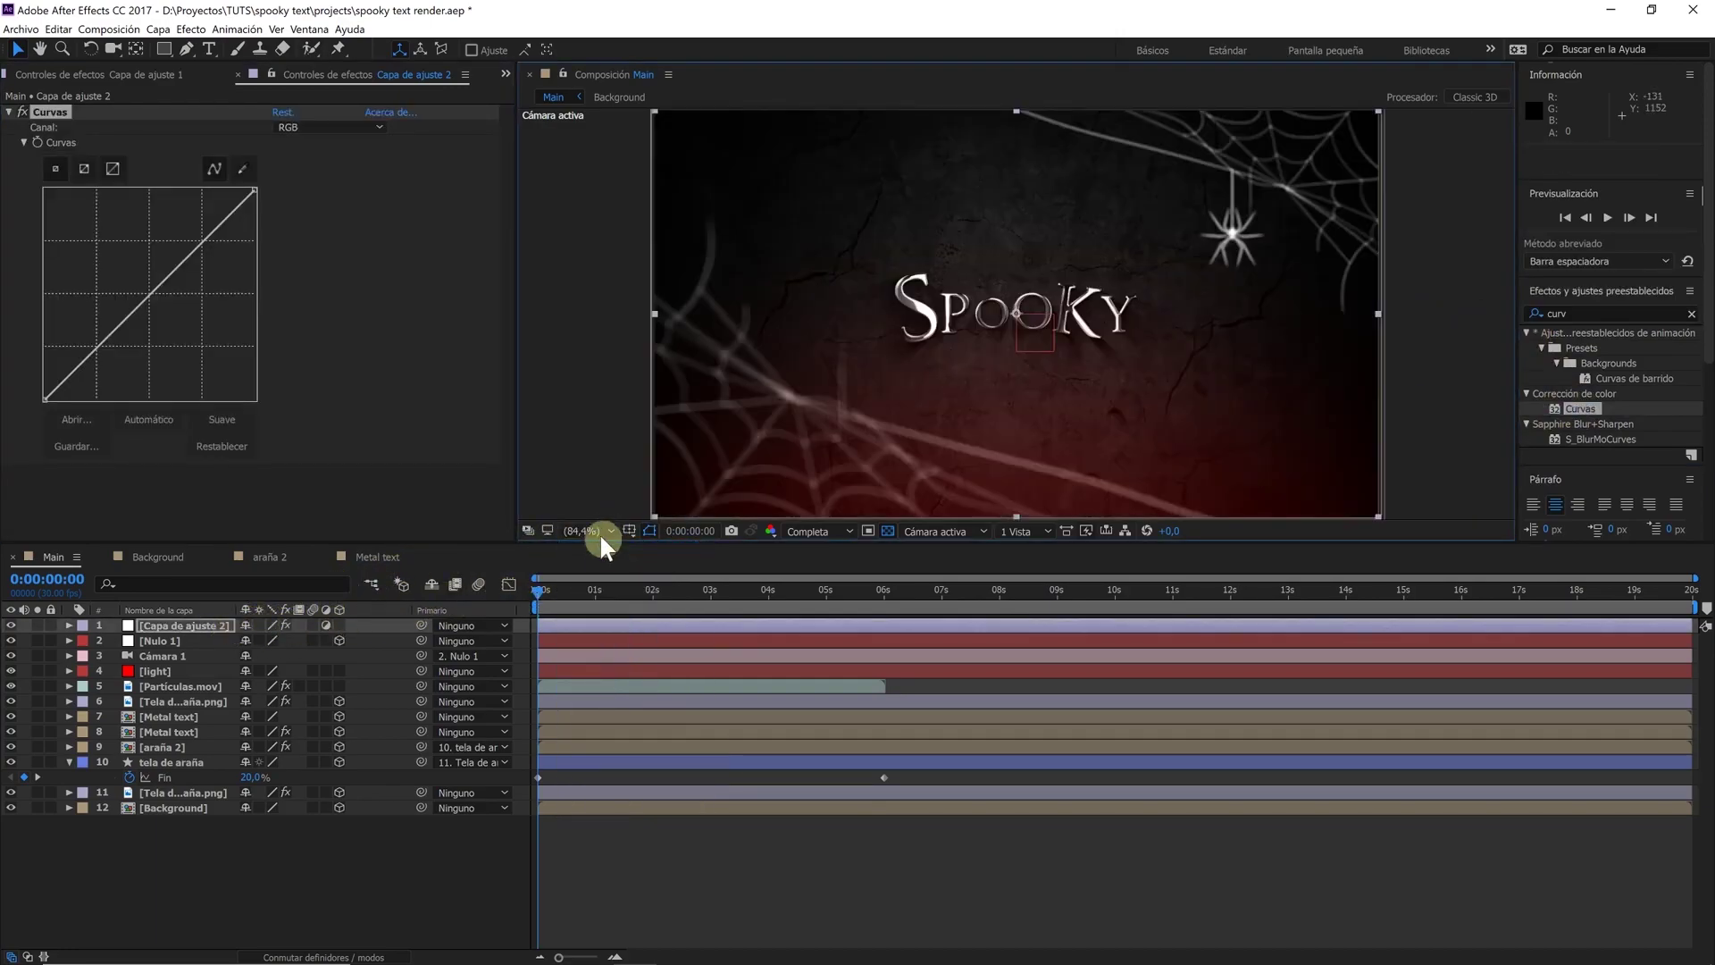
Bend the RGB curve into an S-shape to deepen the shadows
left_click(294, 132)
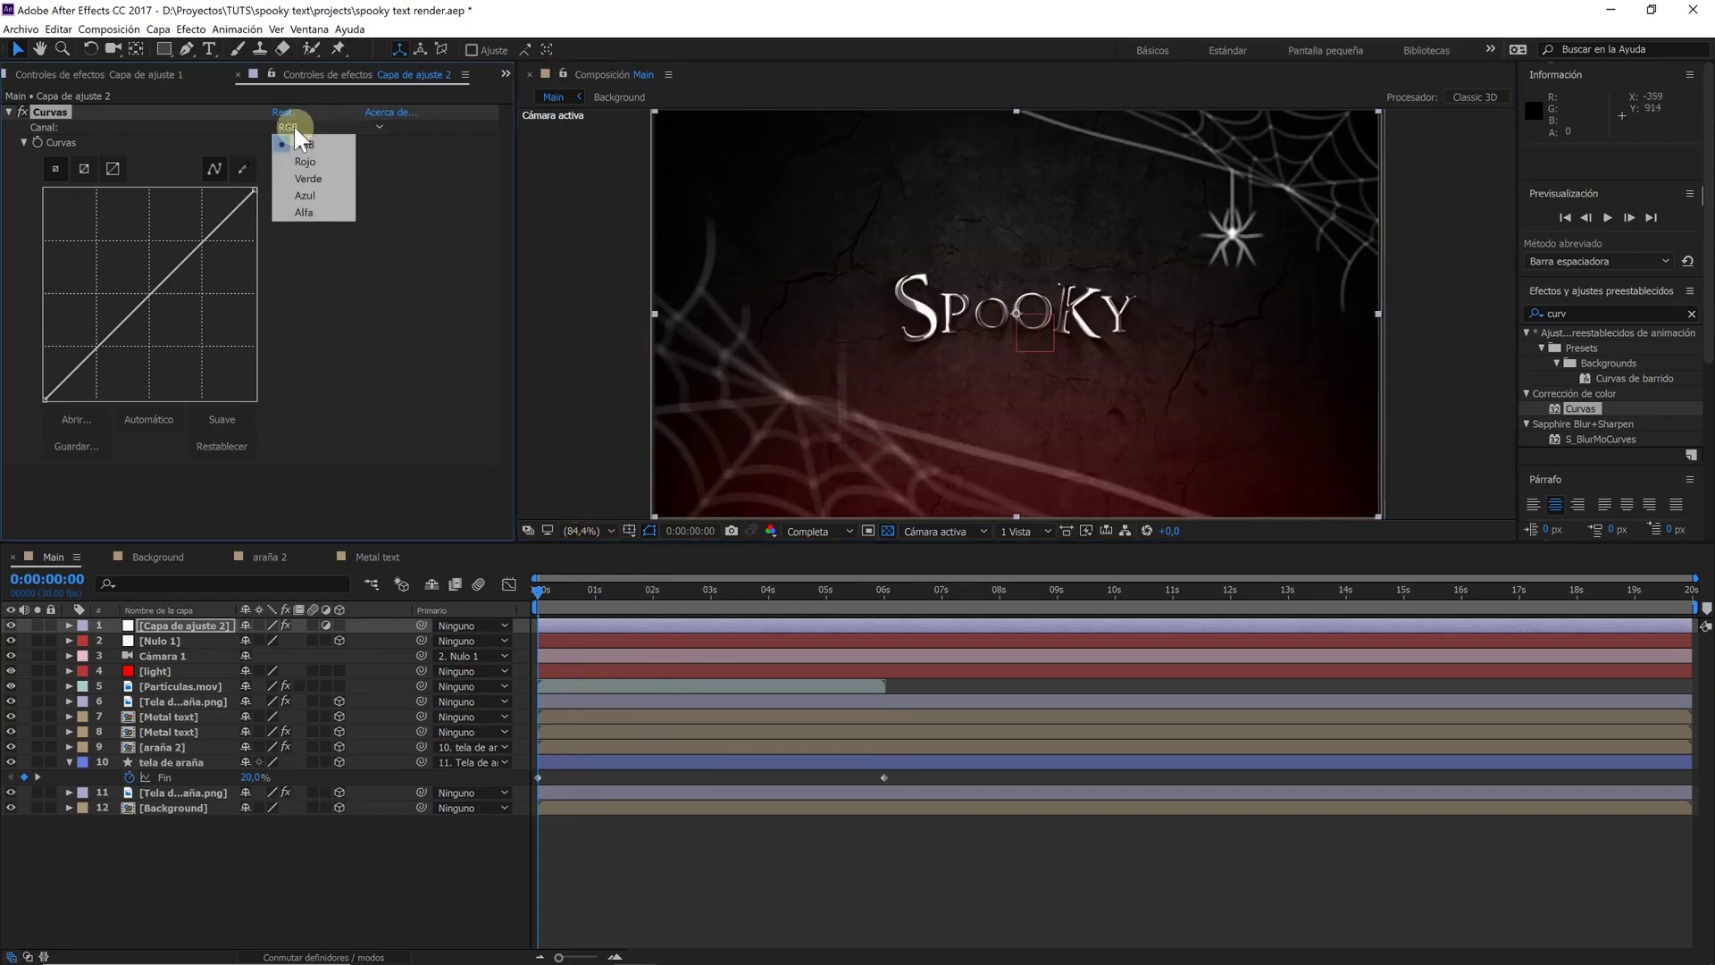
left_click(304, 146)
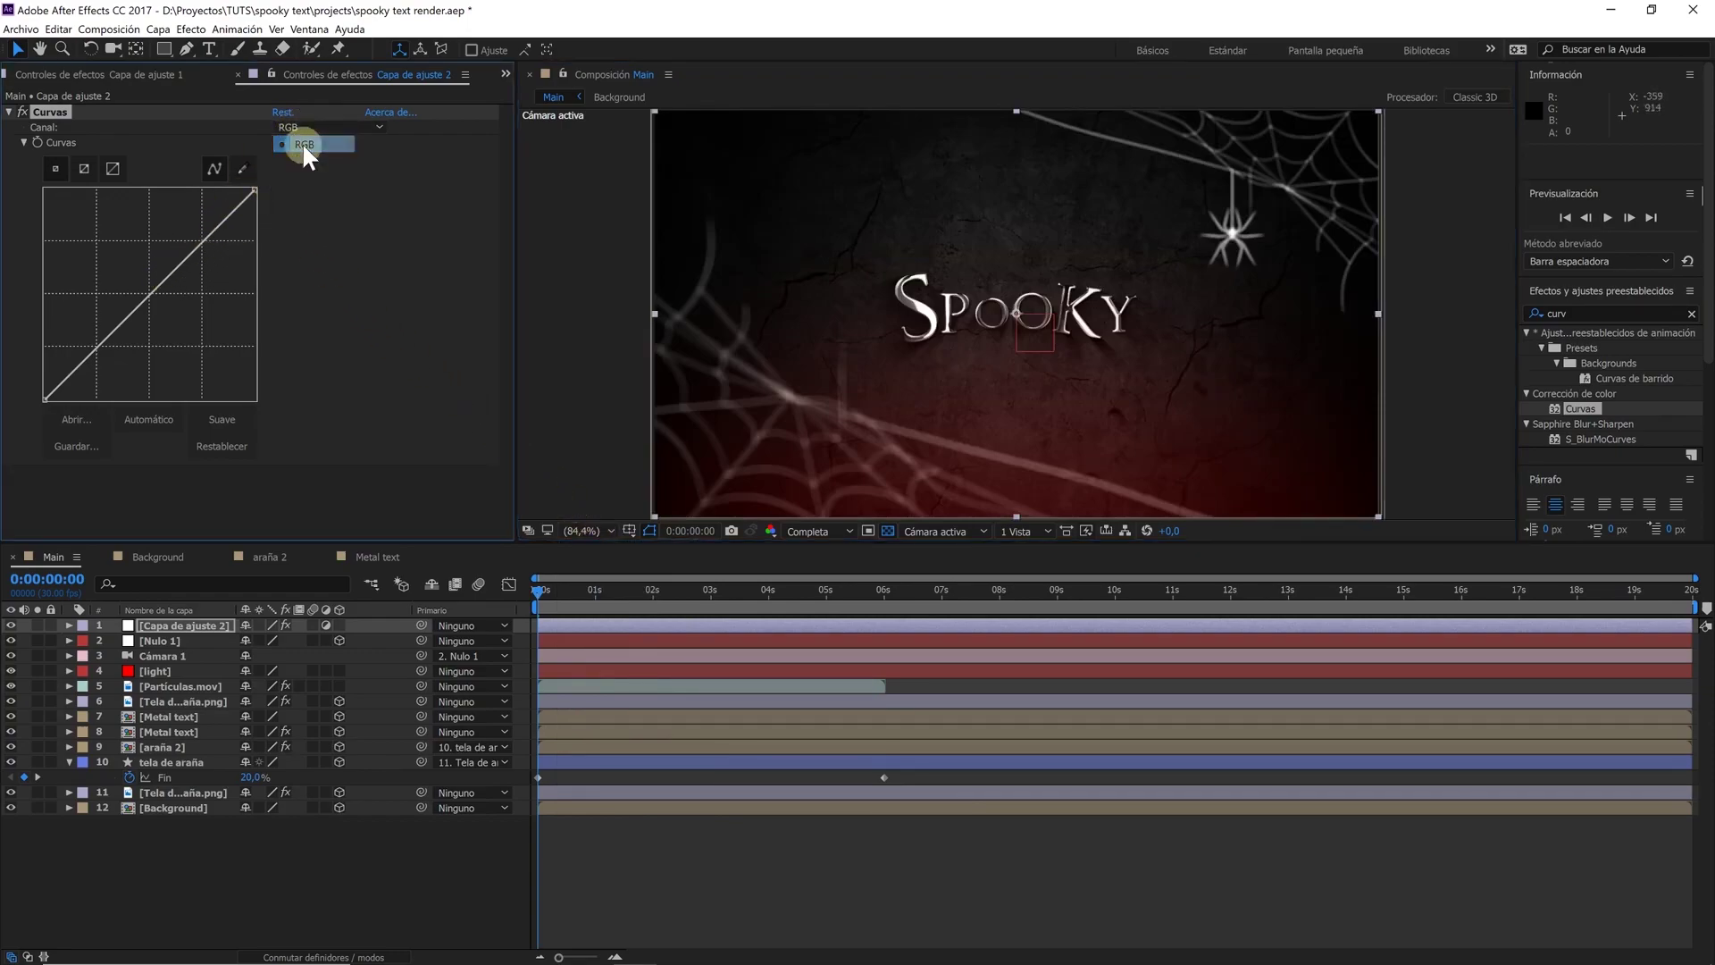
left_click(153, 283)
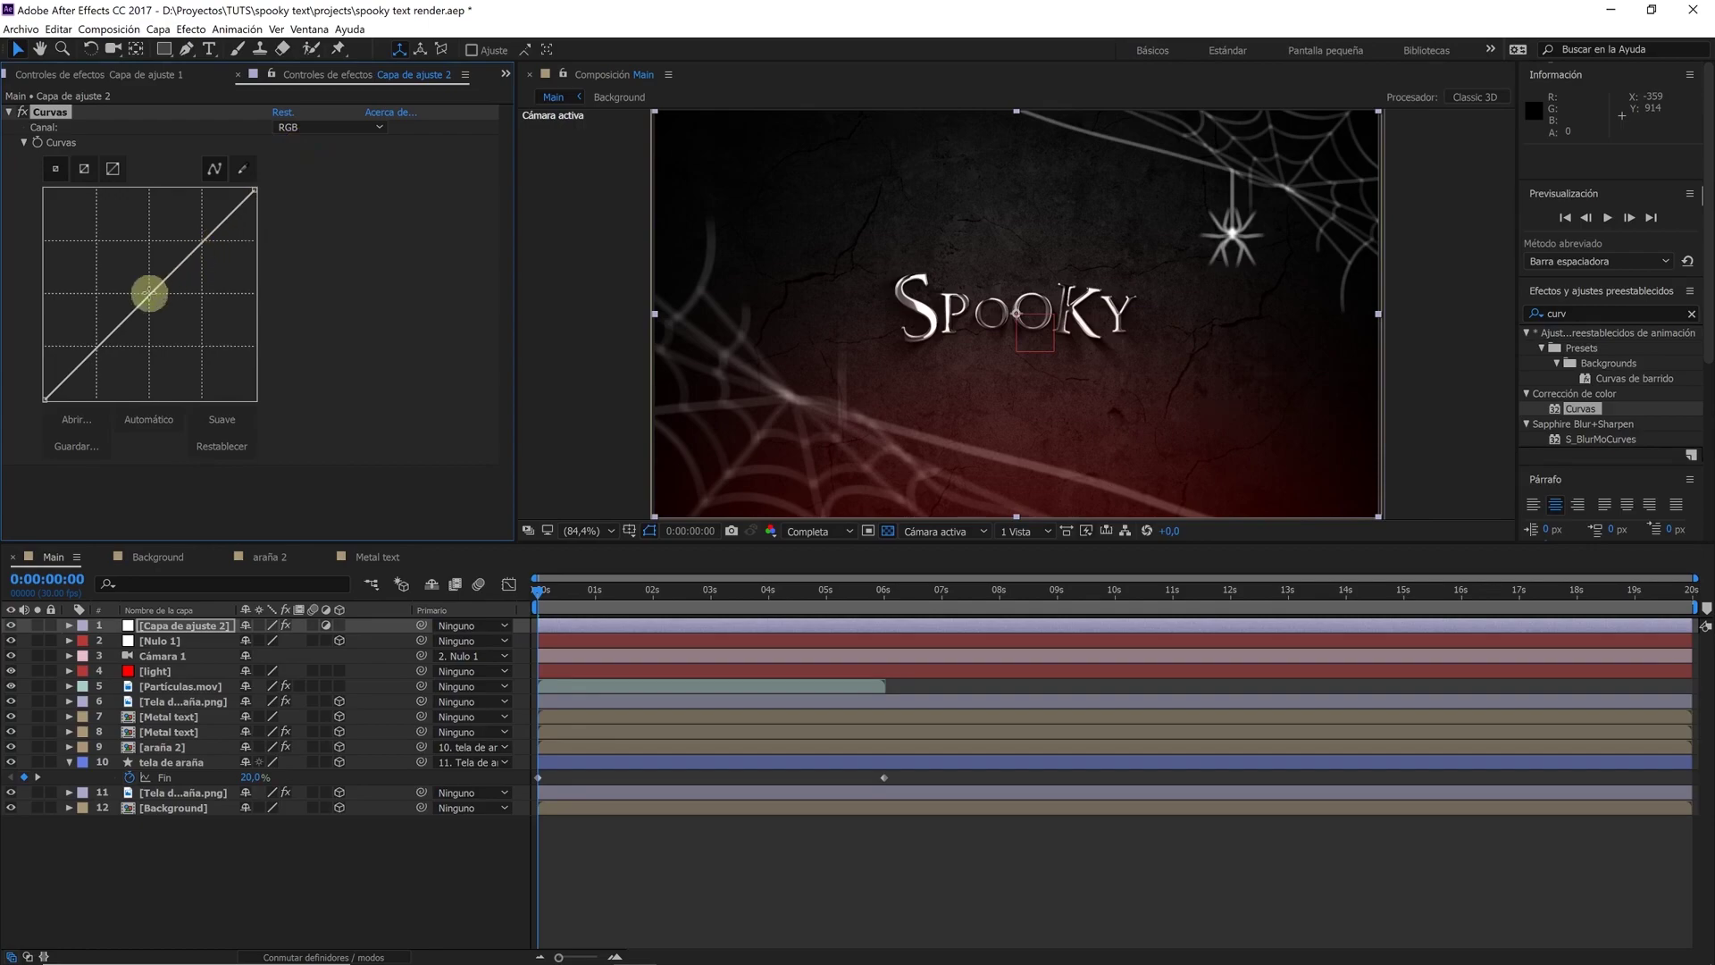
left_click(119, 325)
left_click_drag(115, 325, 119, 333)
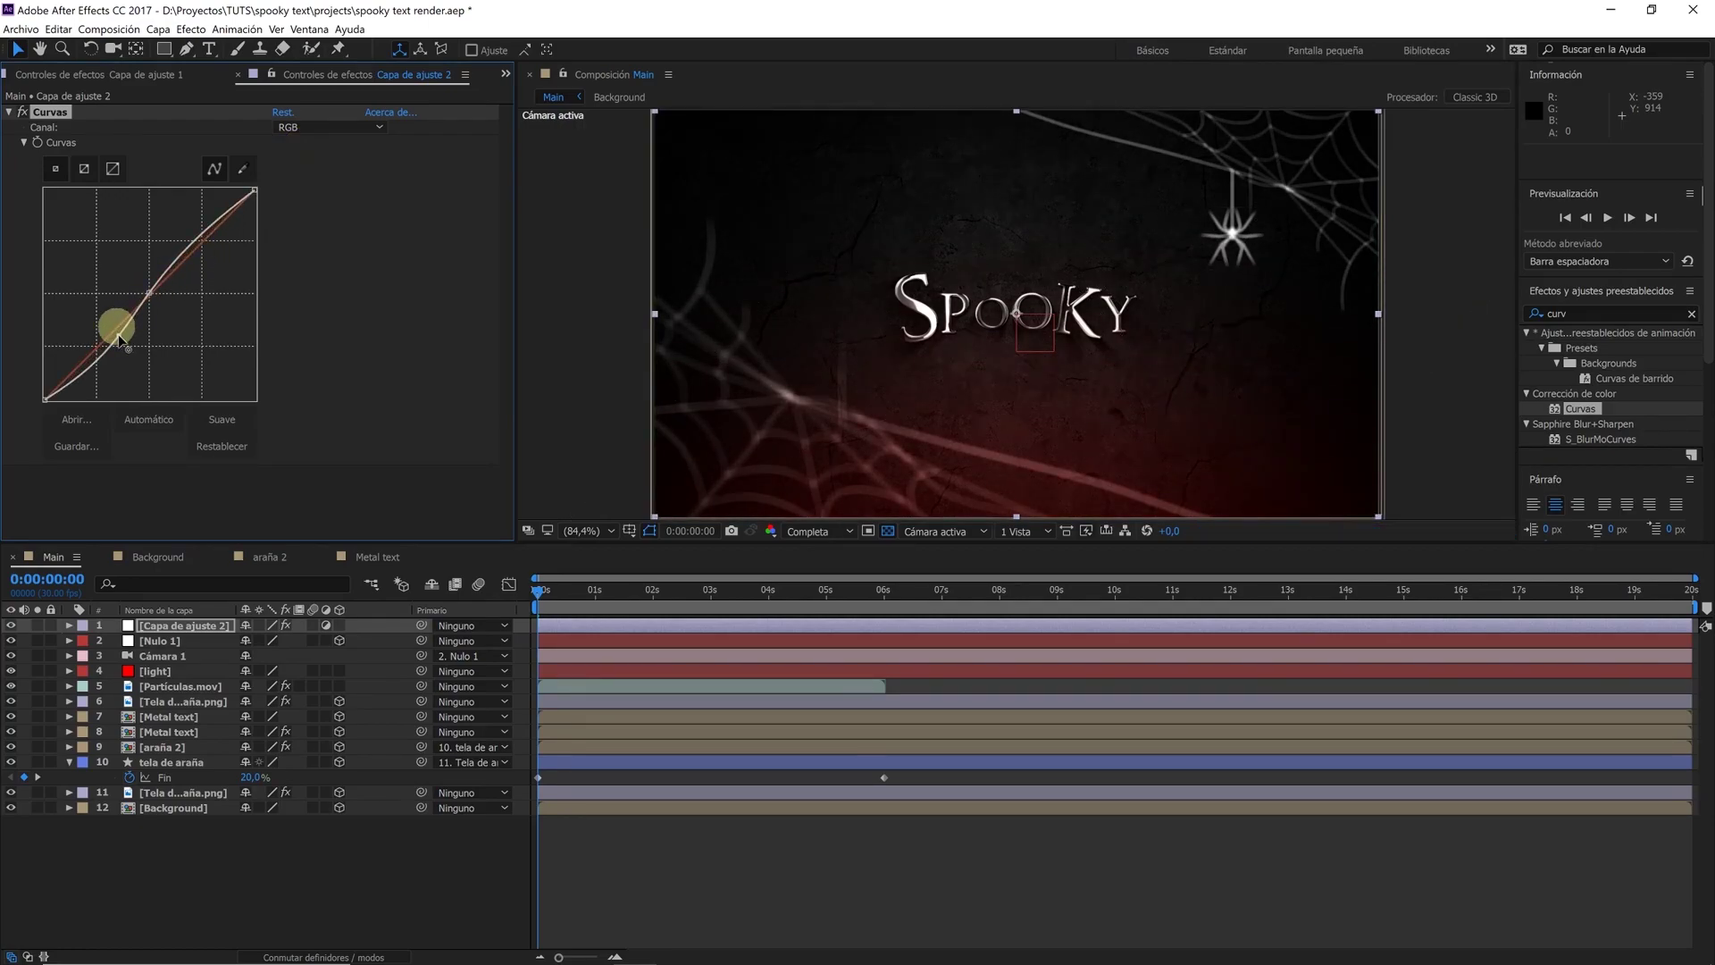
left_click_drag(119, 338, 116, 335)
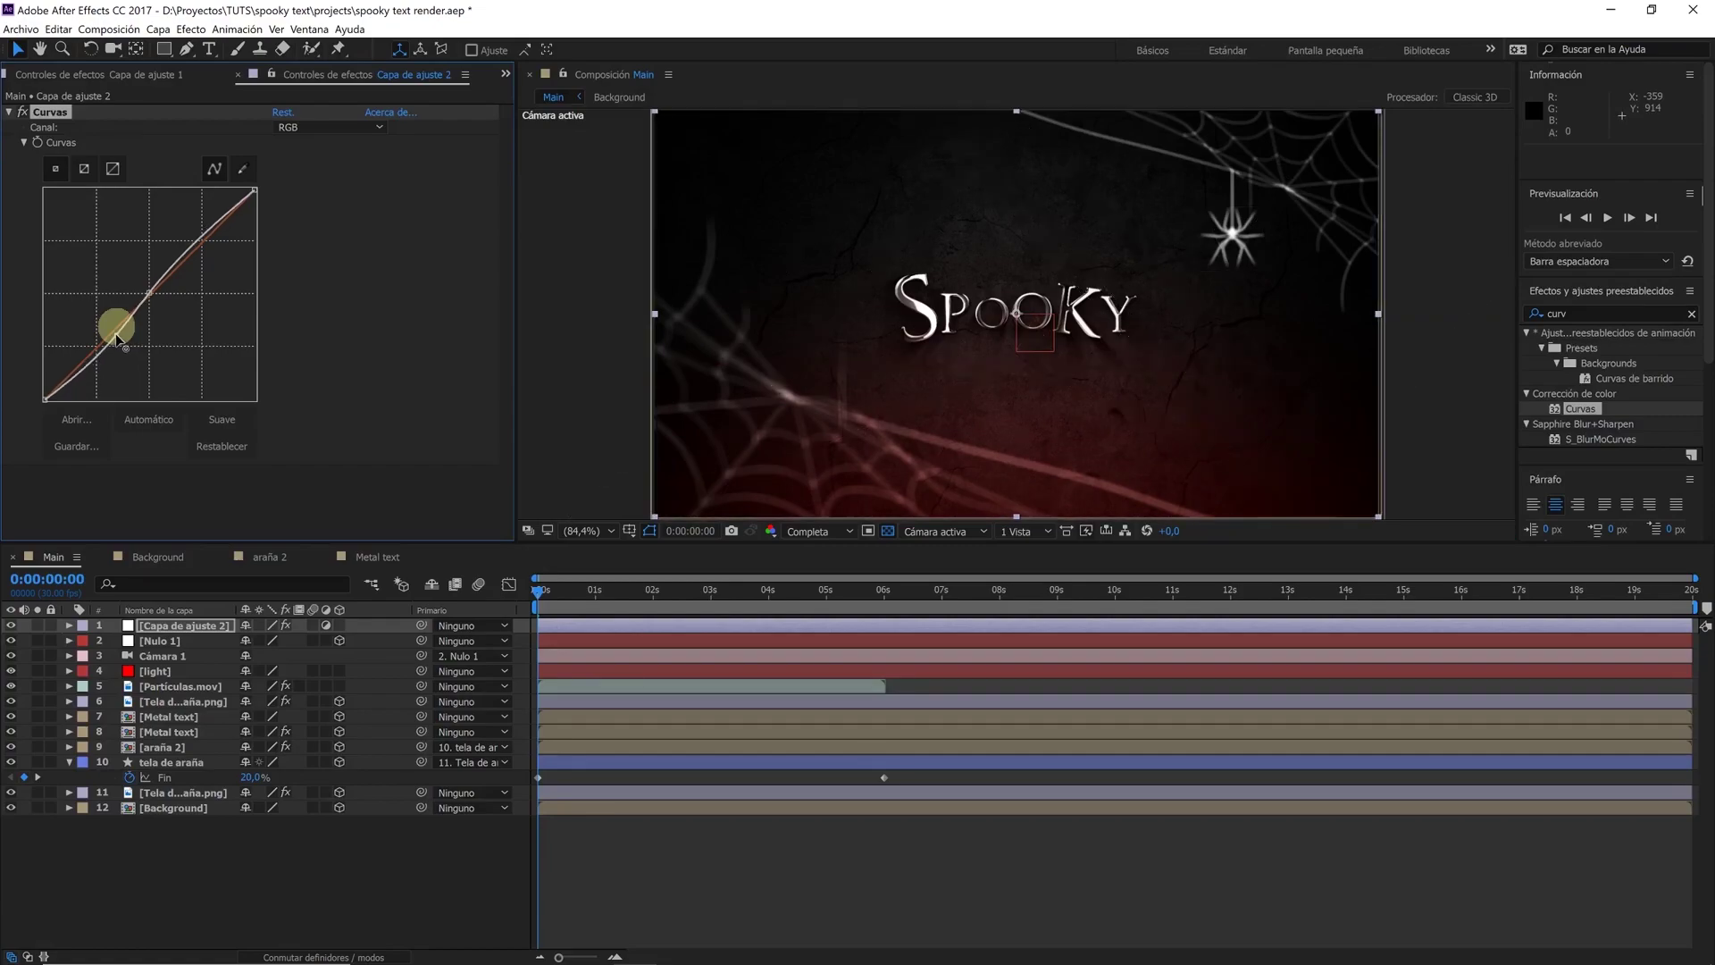
Raise the red curve and lift the blue curve's dark end for a red-violet tint
left_click(360, 125)
left_click(340, 147)
left_click(157, 288)
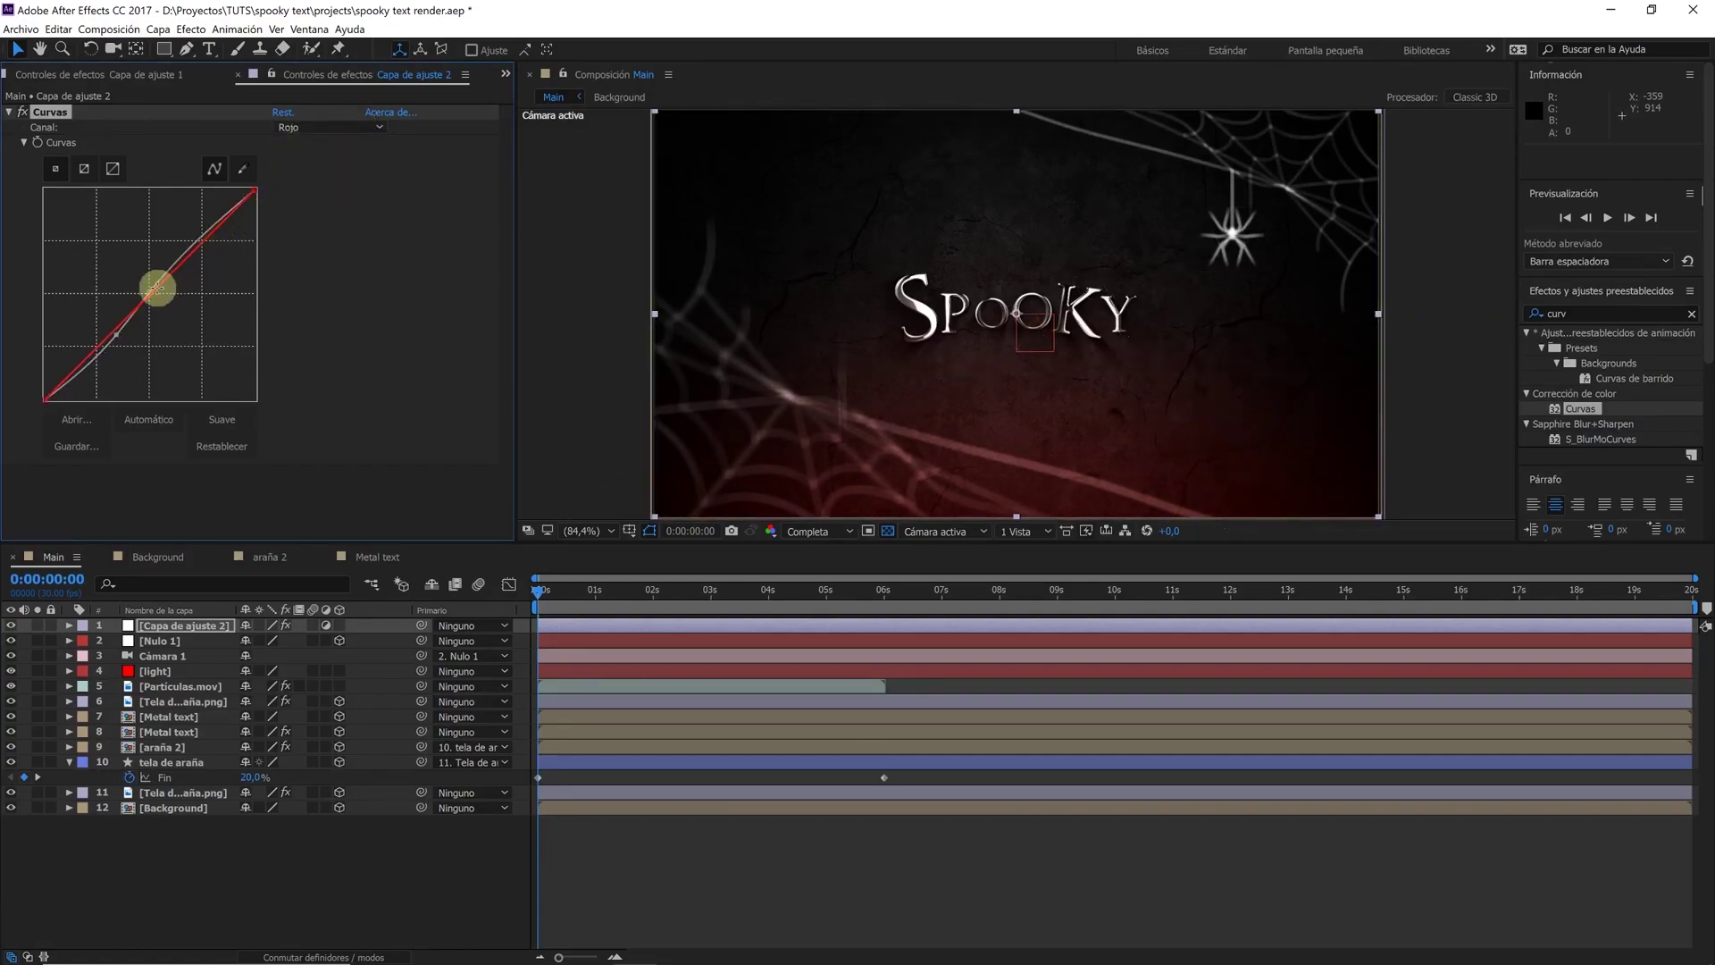
left_click_drag(151, 293, 143, 295)
left_click(328, 128)
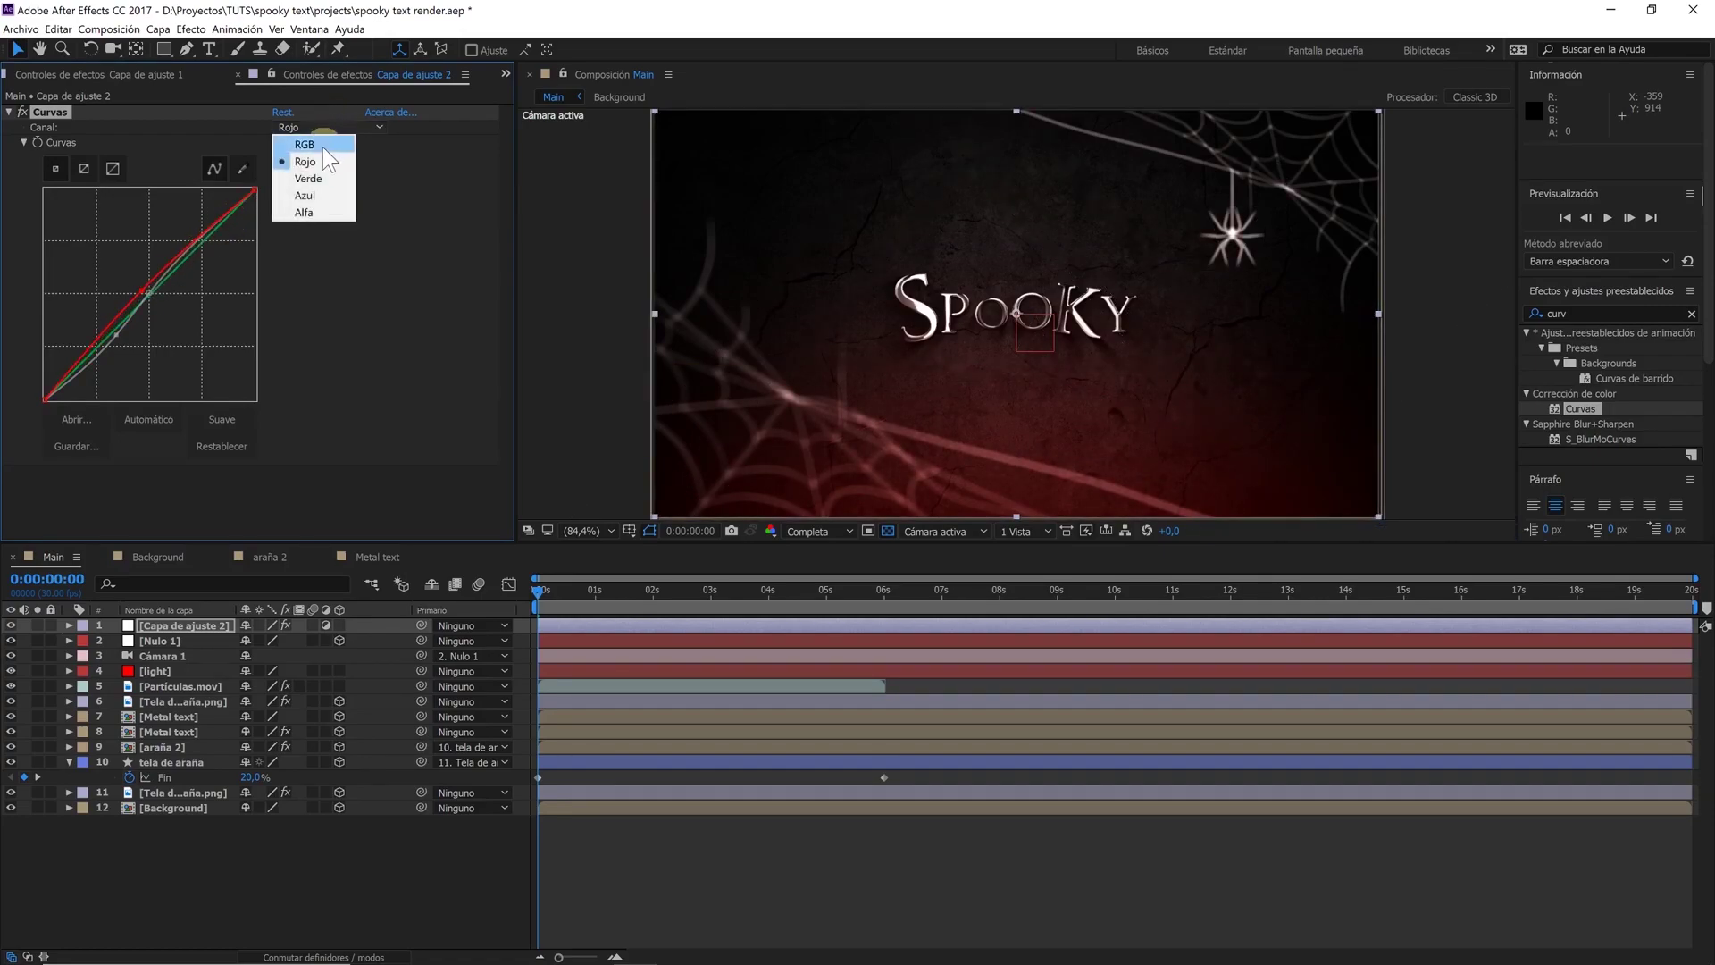
left_click(308, 195)
left_click_drag(191, 292, 42, 393)
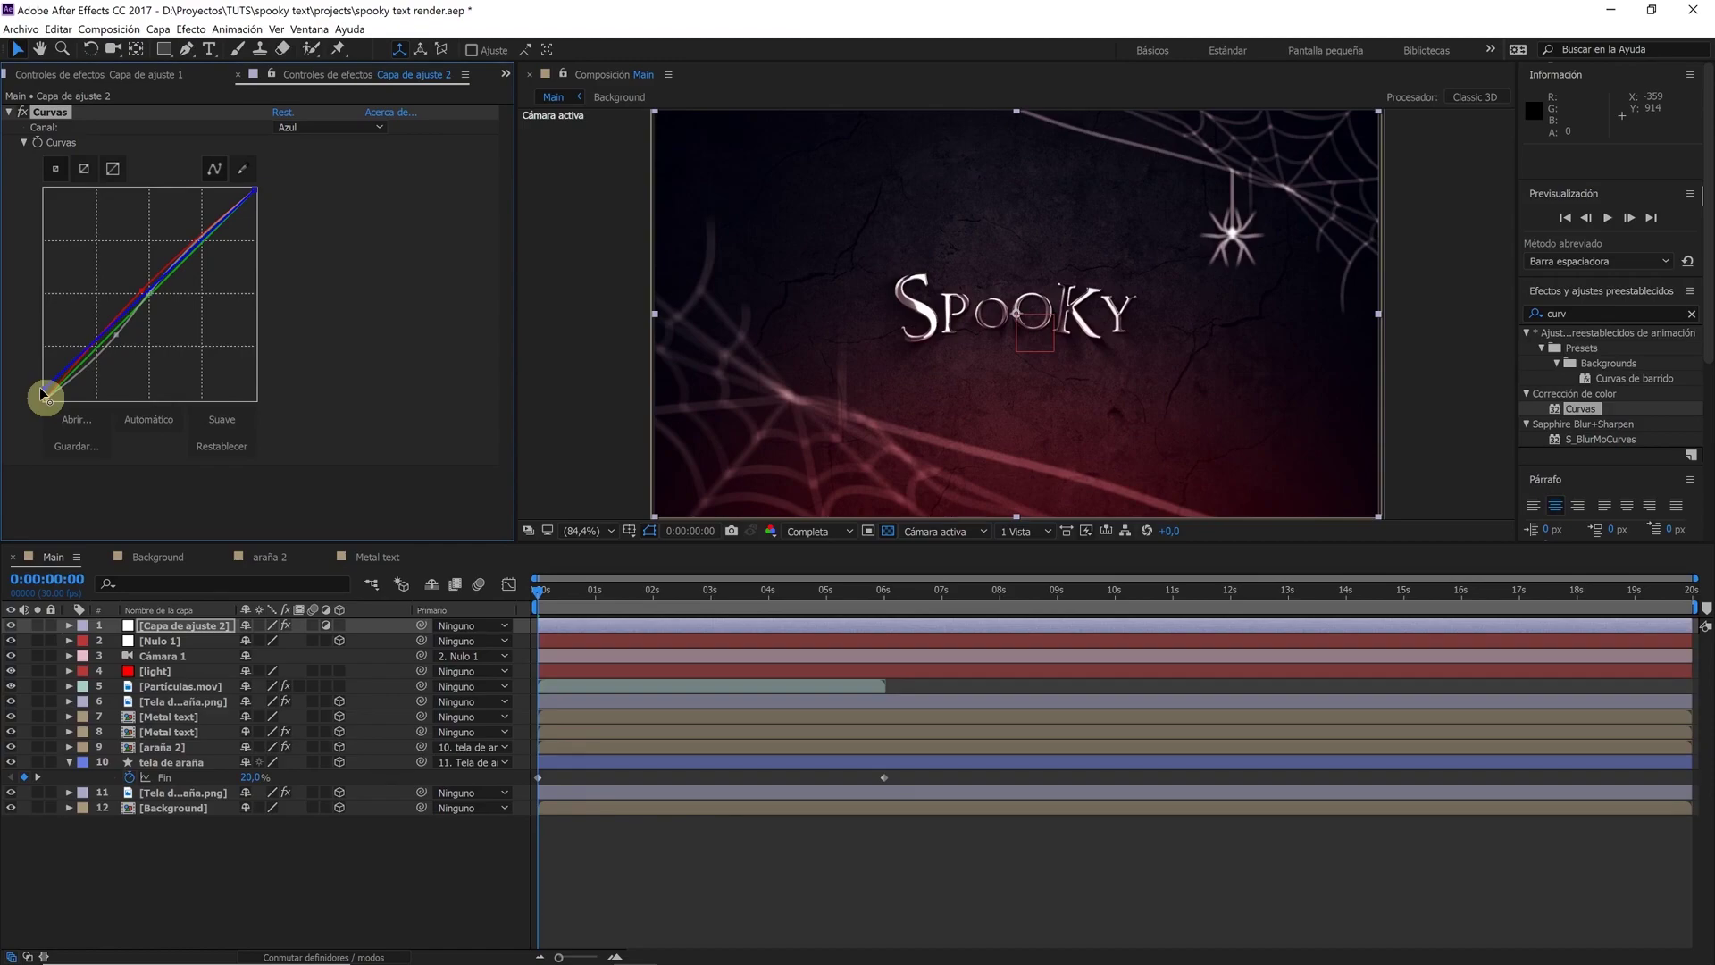
left_click_drag(42, 393, 43, 388)
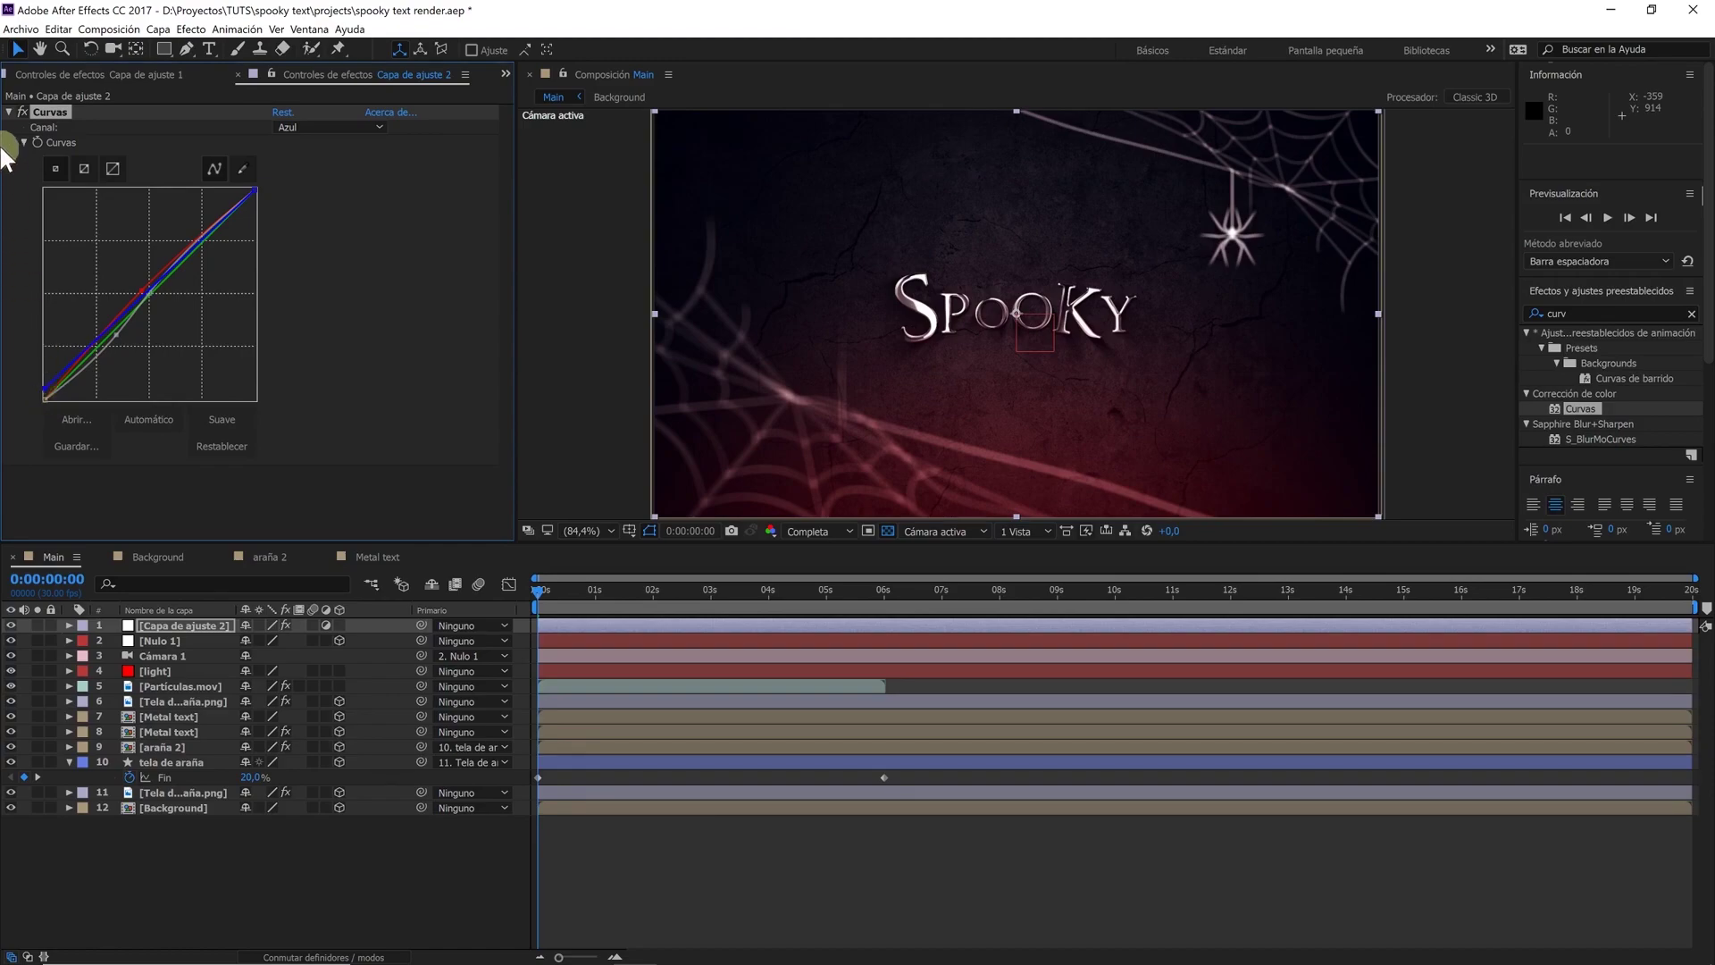
left_click(9, 114)
left_click(359, 879)
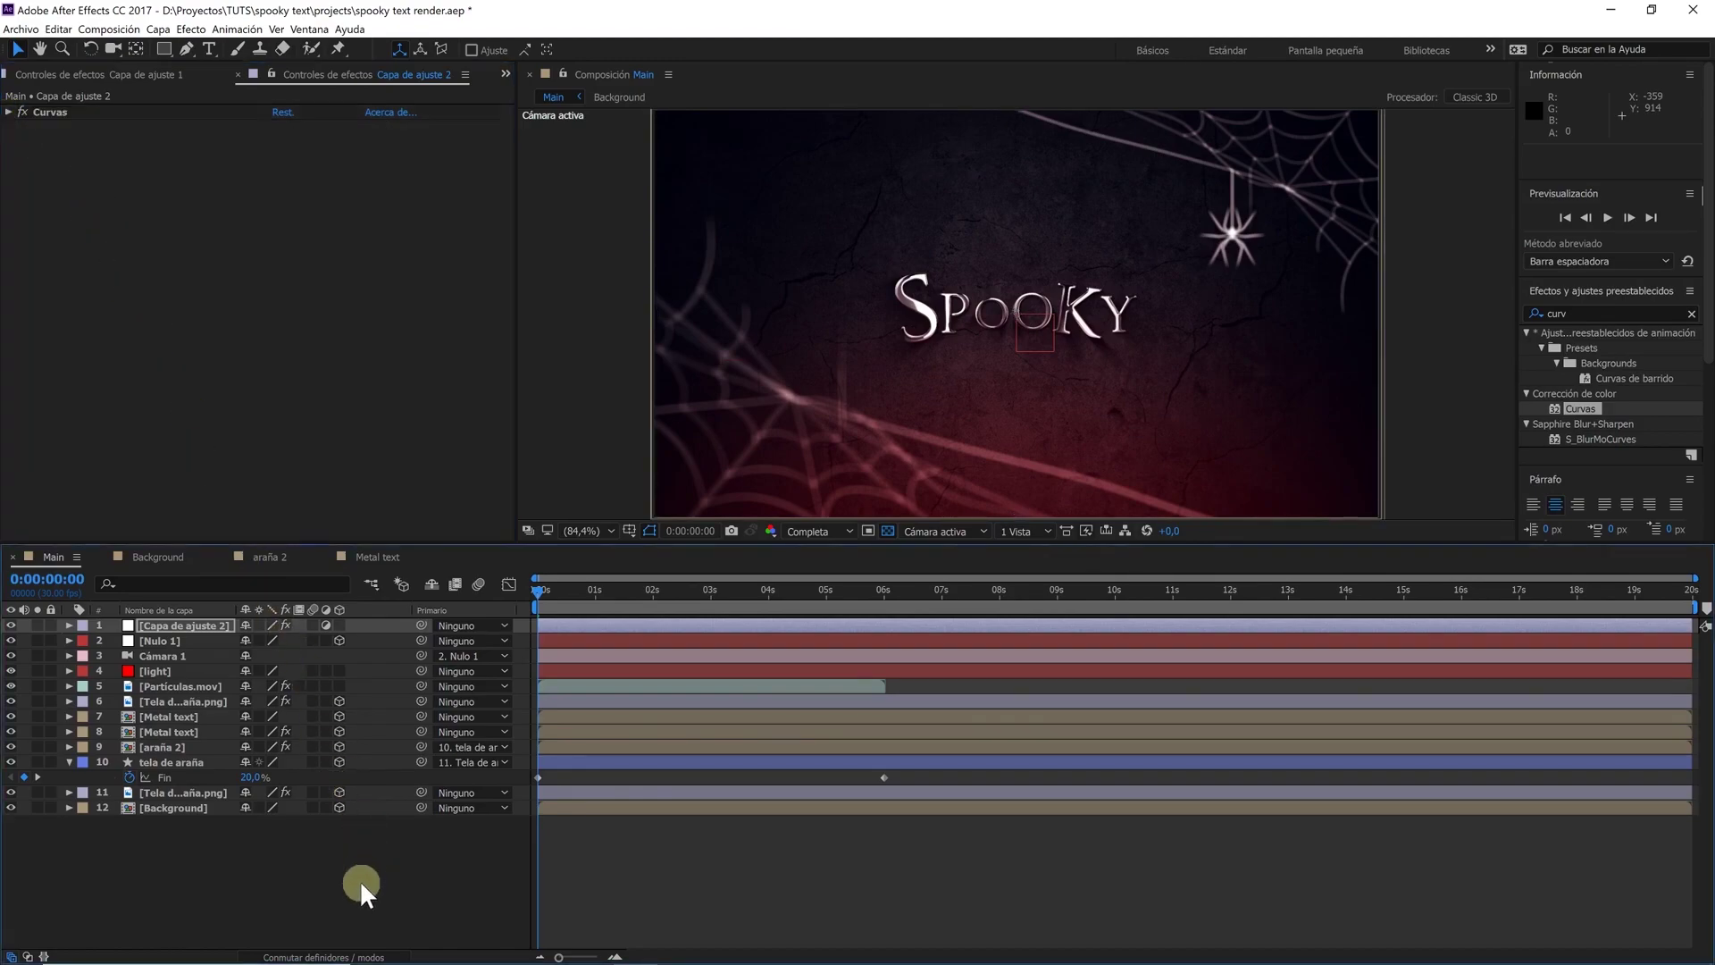
right_click(359, 878)
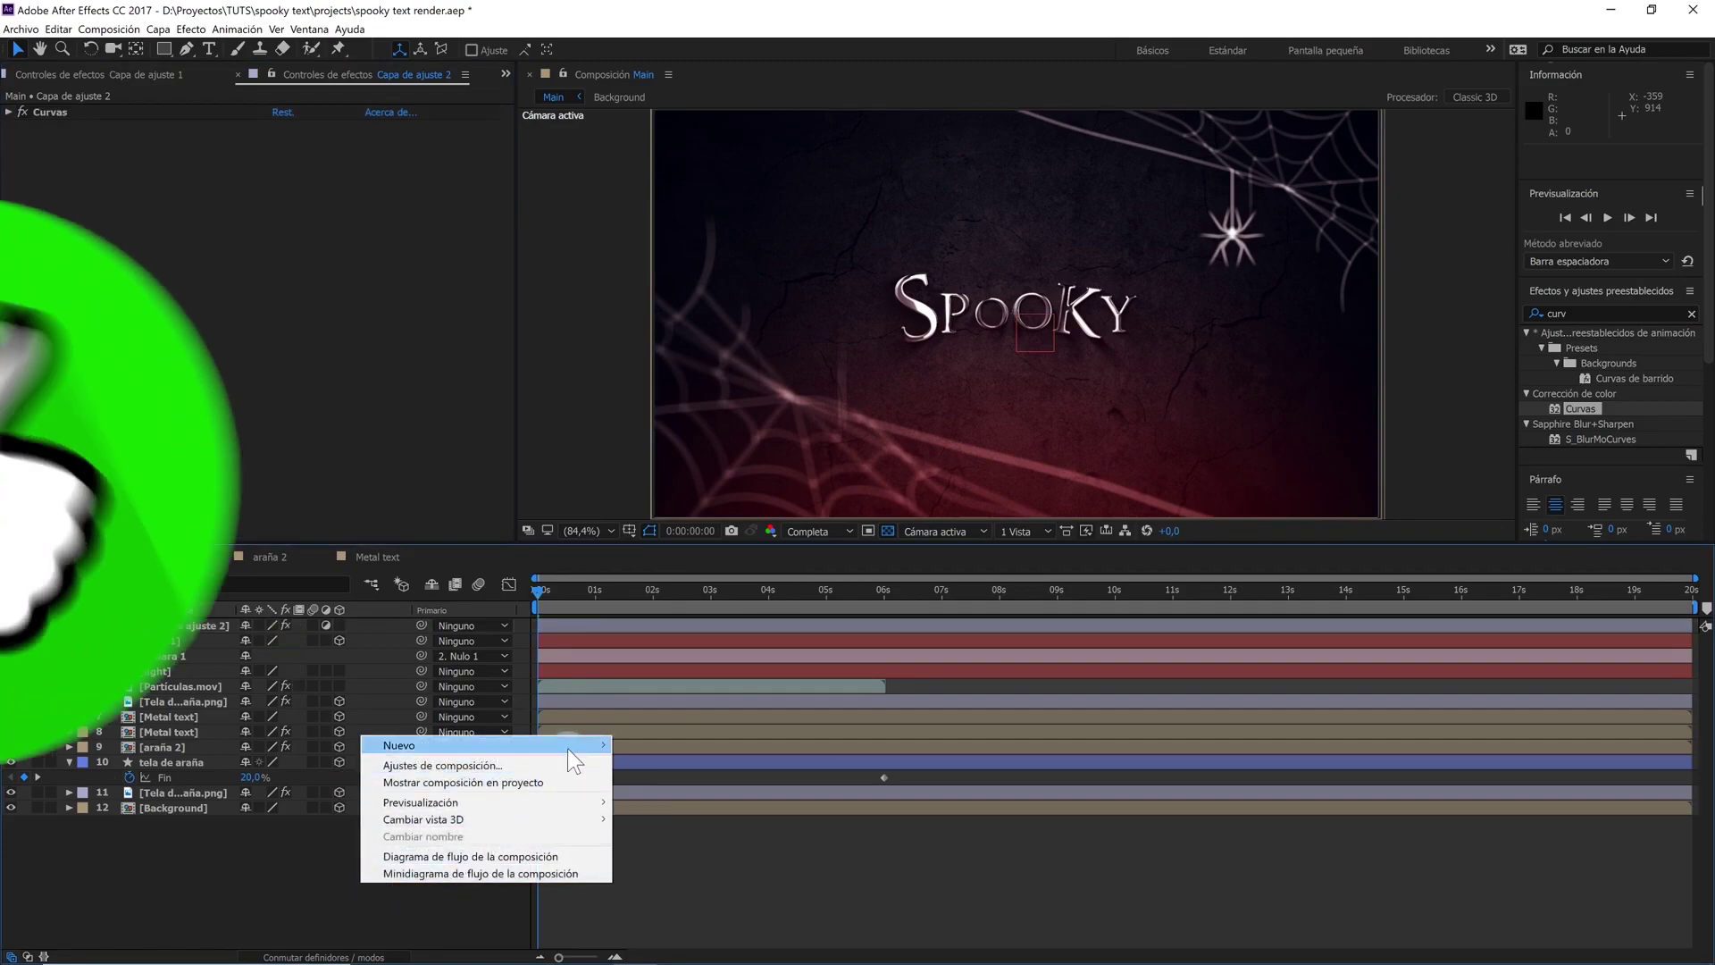
Create a black 1920×1080 solid named 'vignette' at the top of the layer stack
mouse_move(566, 747)
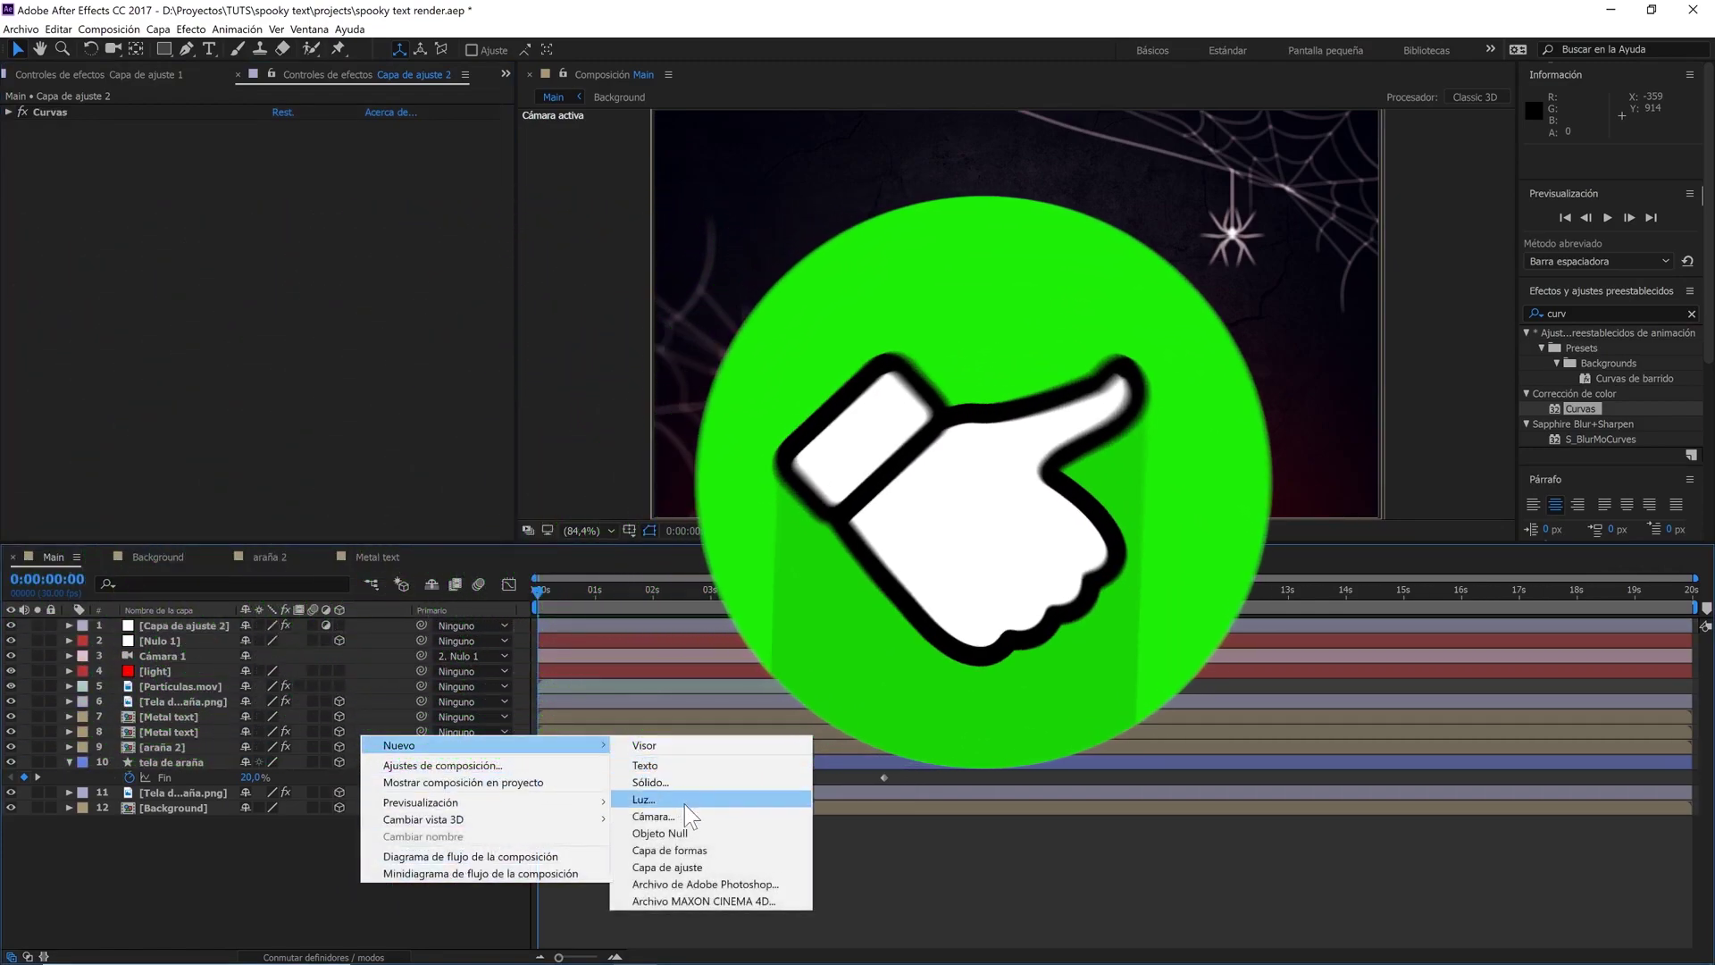
left_click(683, 782)
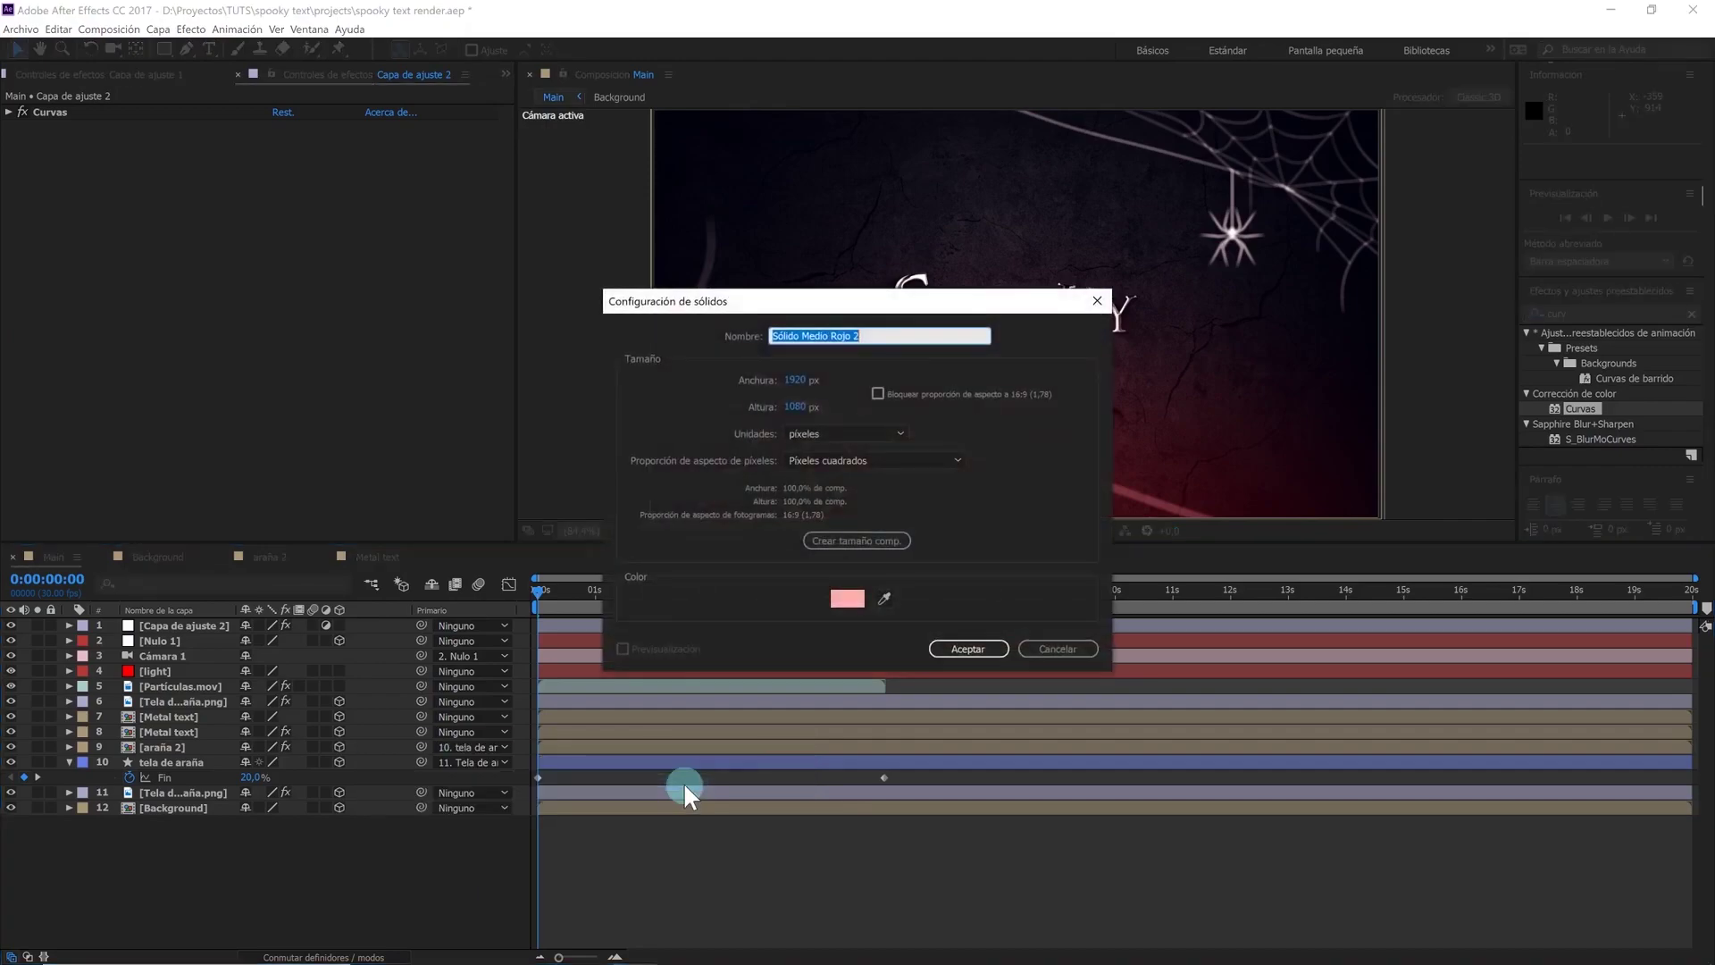
left_click(845, 626)
left_click(857, 596)
left_click_drag(1249, 496, 1142, 673)
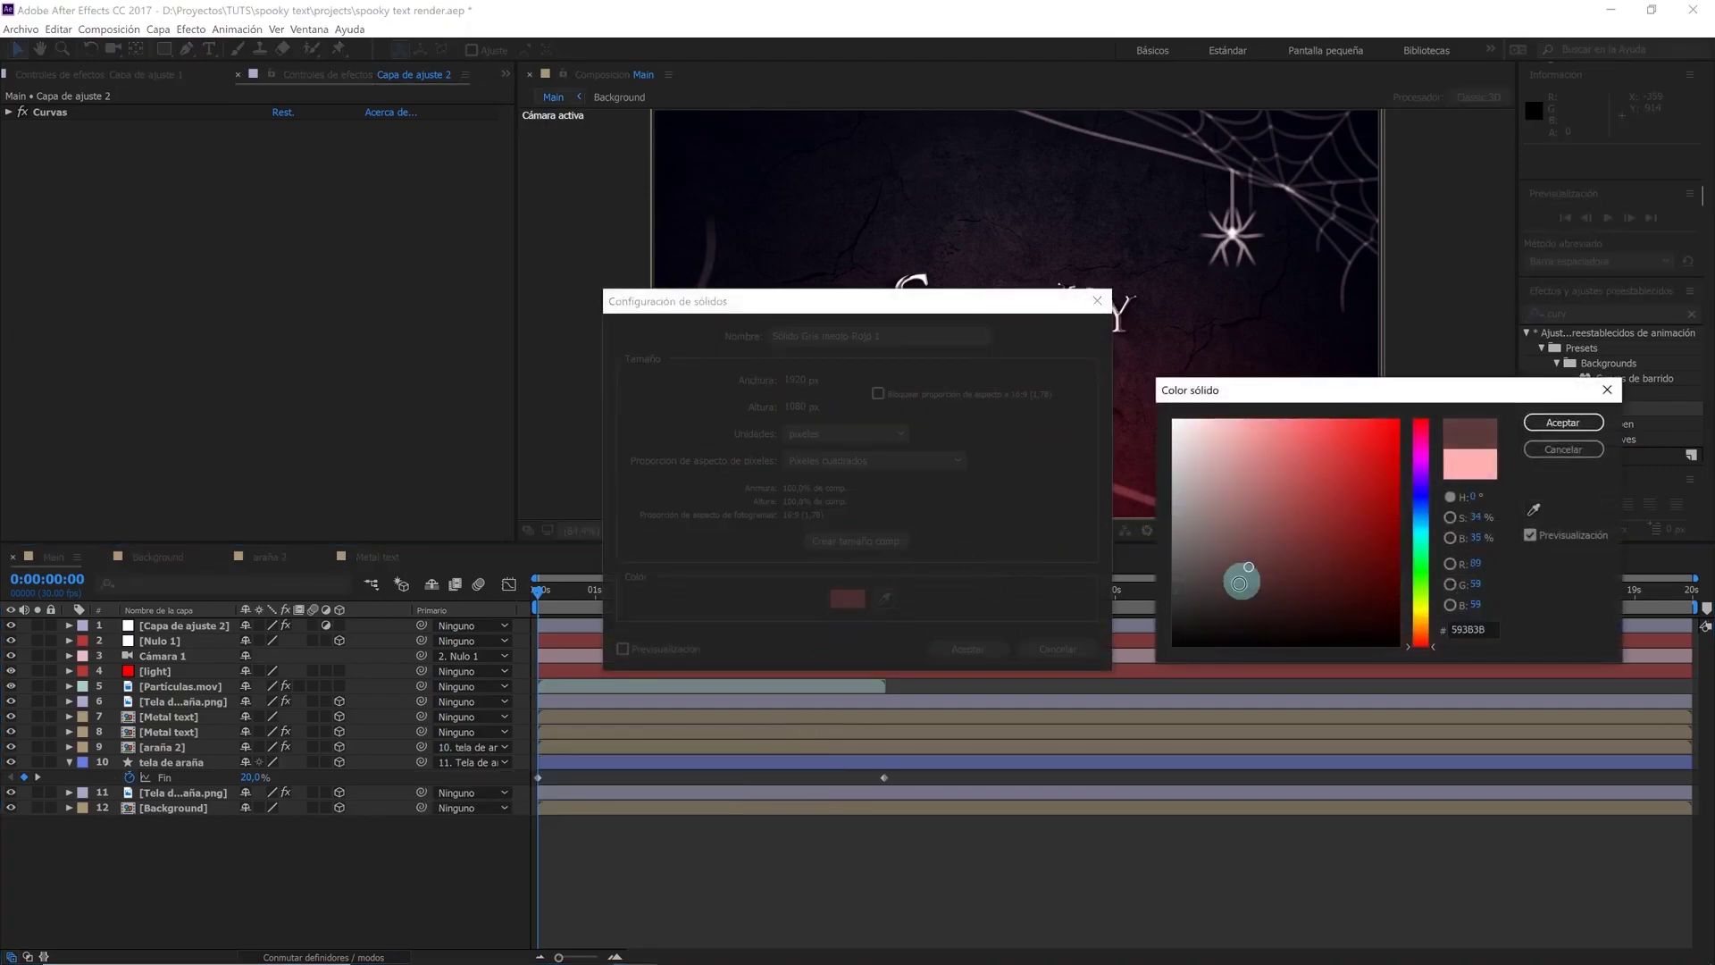
left_click(1563, 421)
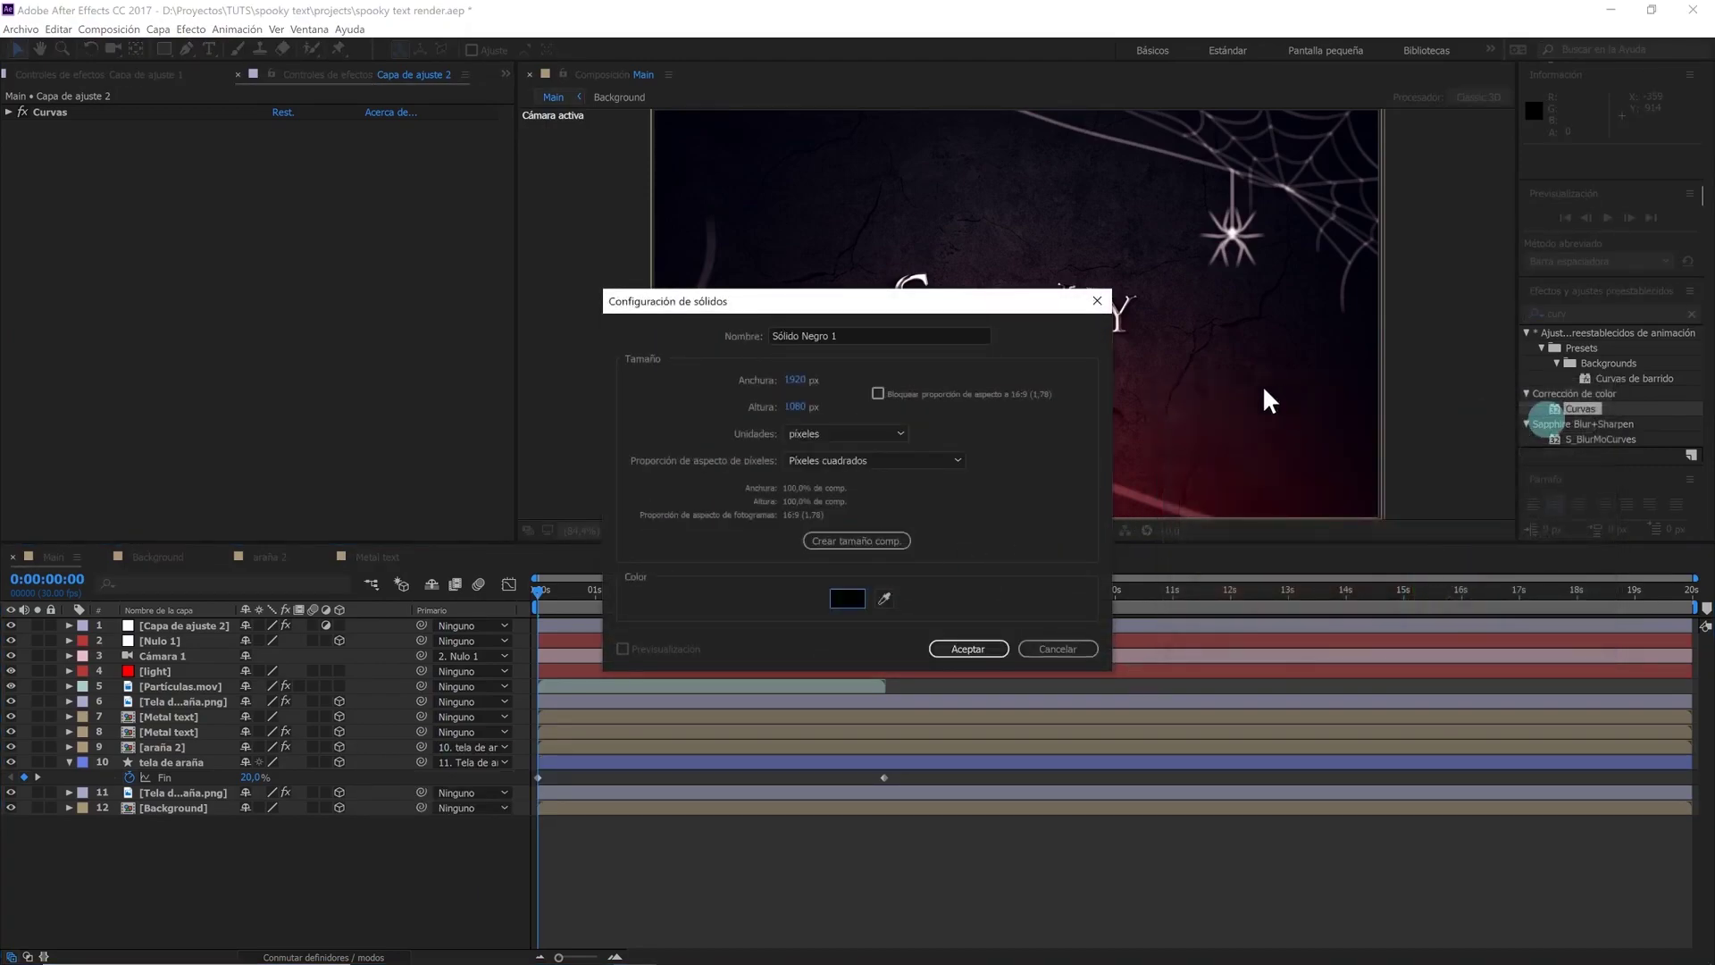
left_click_drag(869, 341, 728, 345)
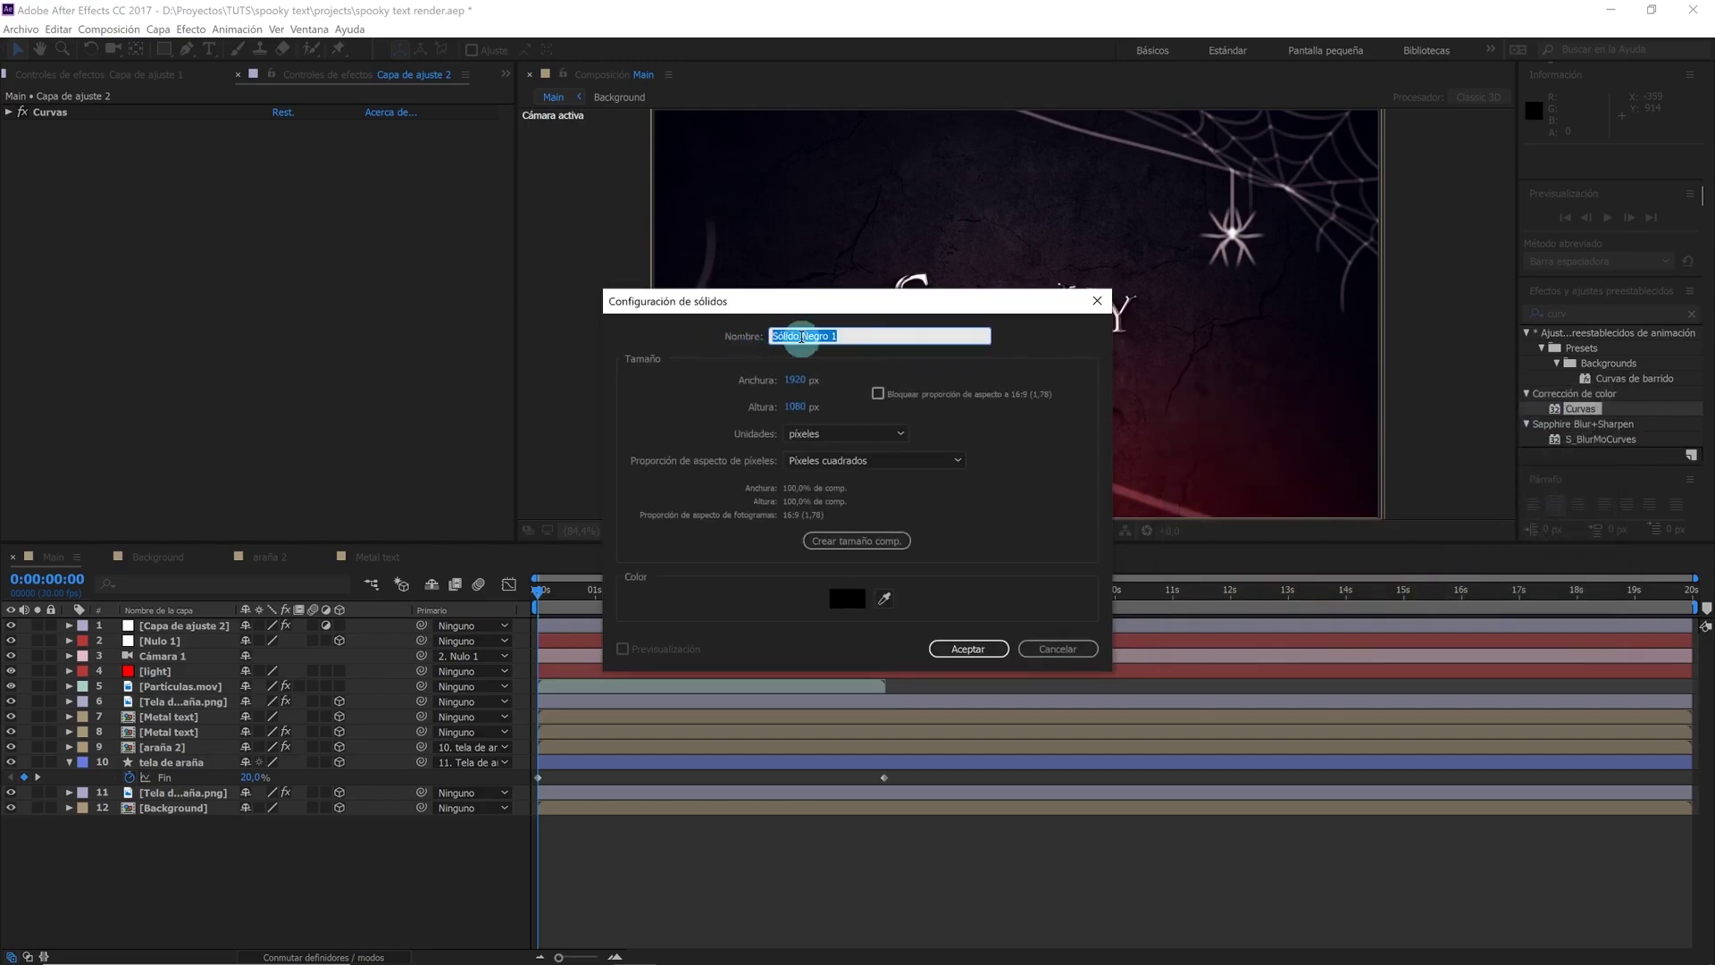
type("vignette")
left_click(964, 649)
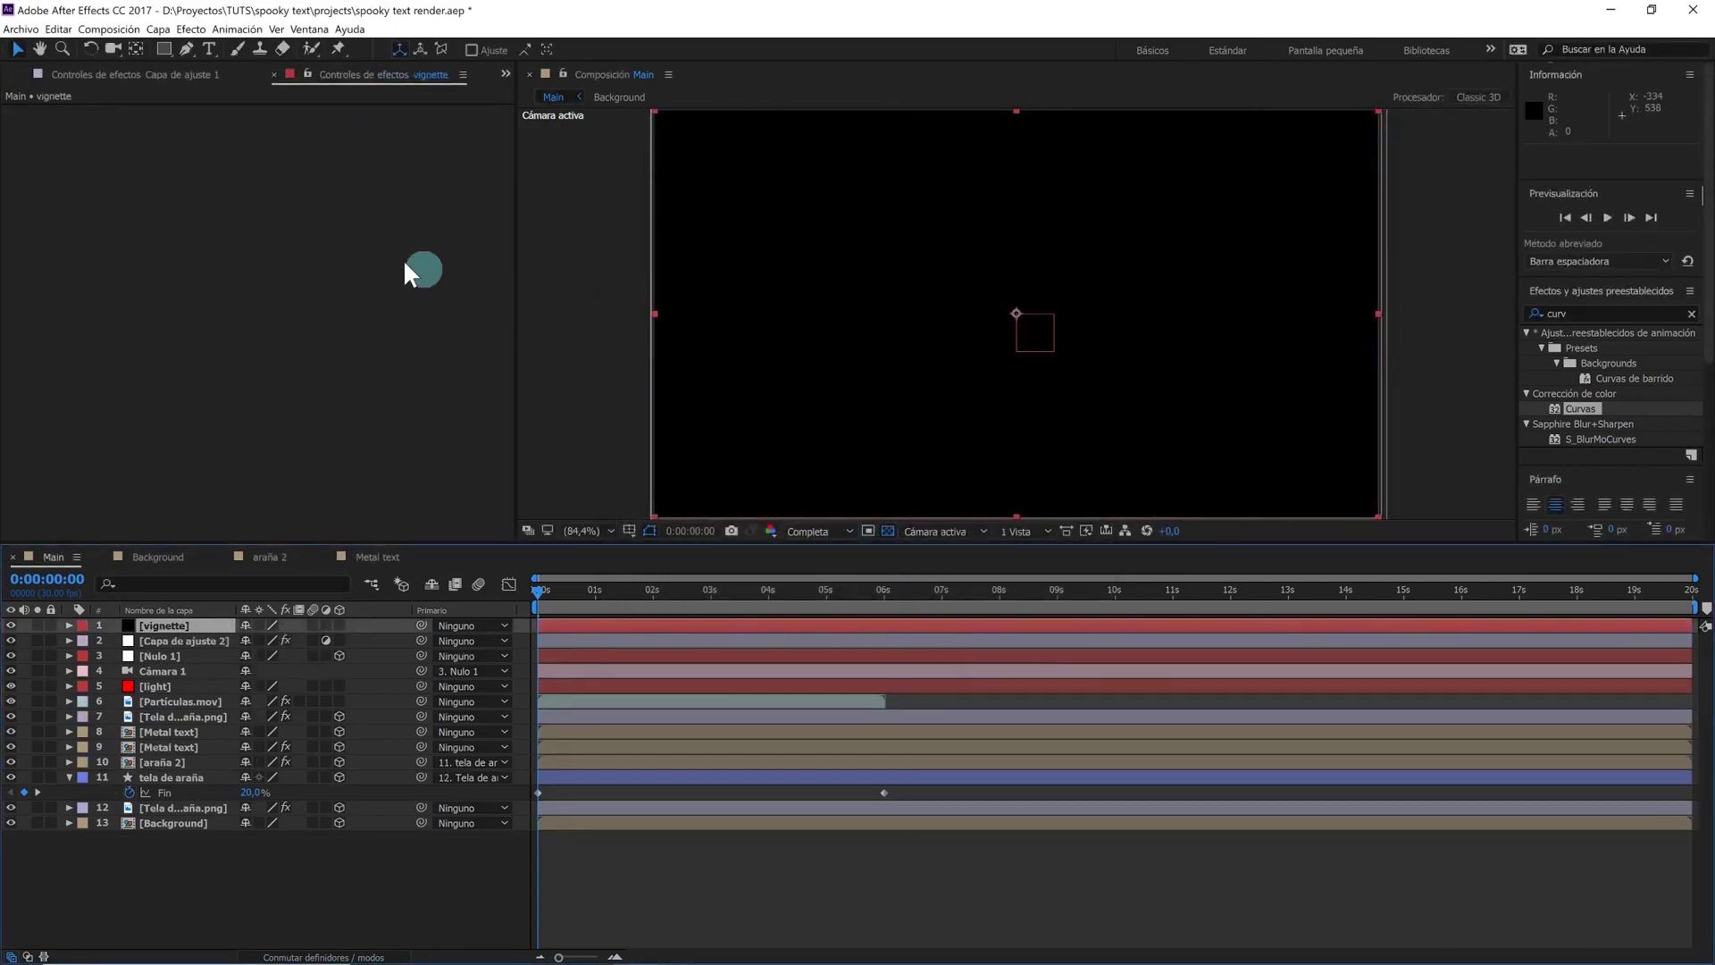
left_click_drag(157, 43, 206, 78)
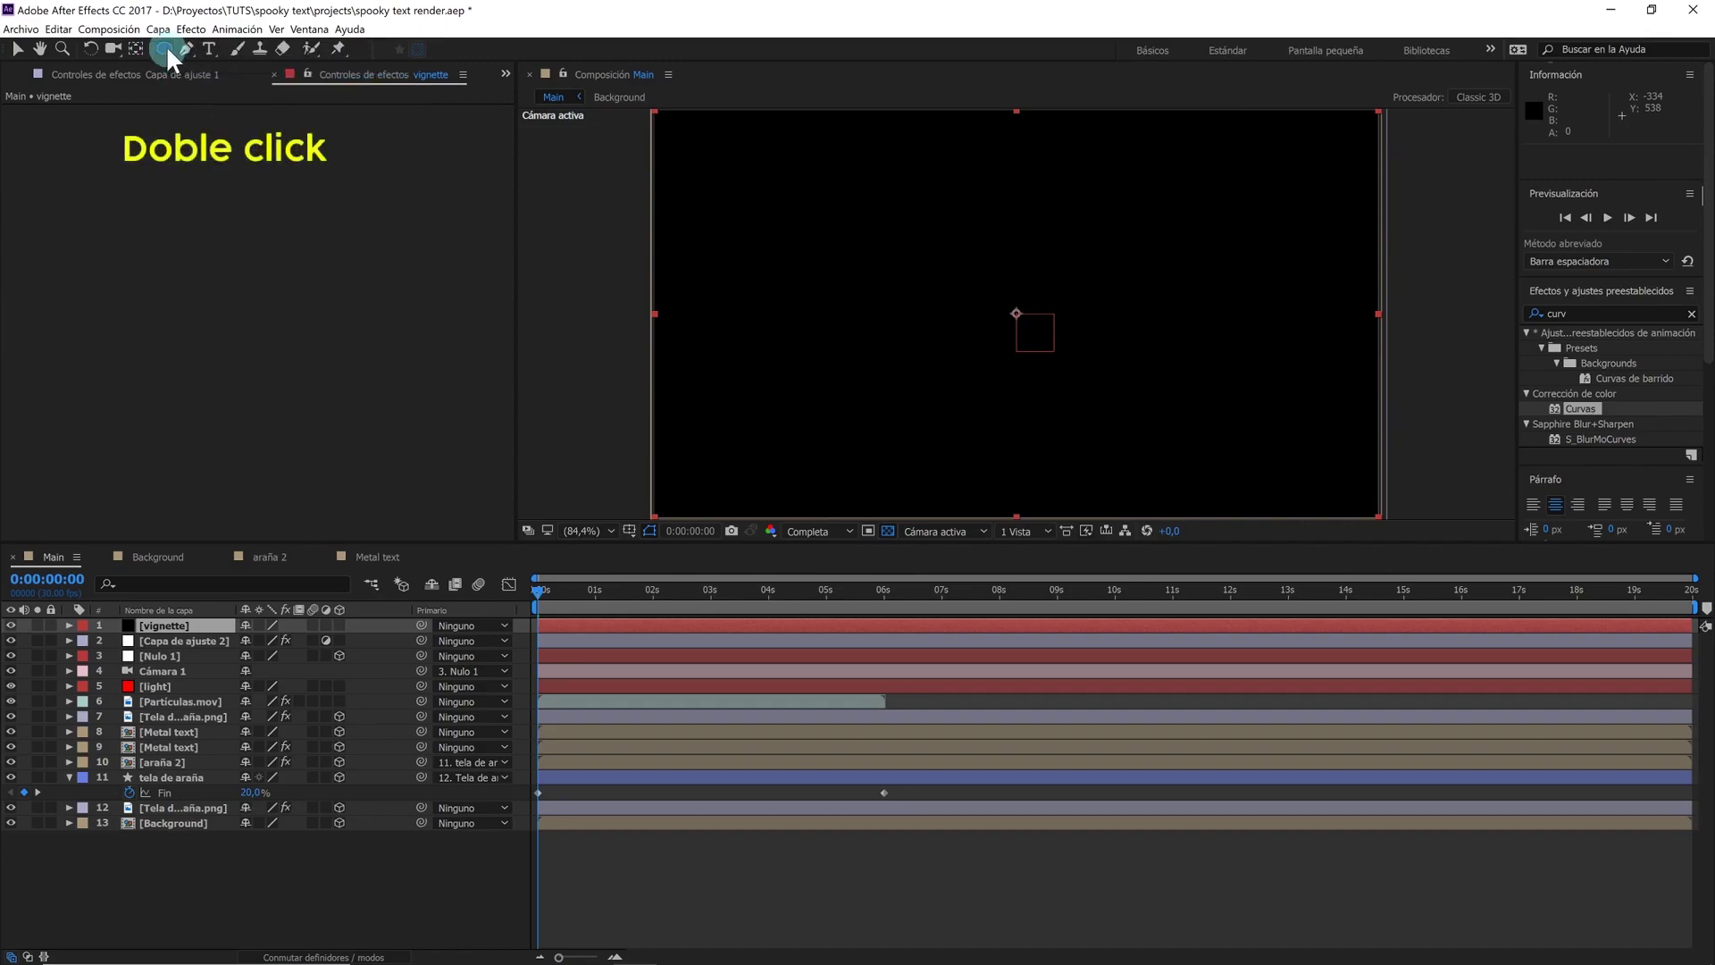
Add a subtracted ellipse mask with 500 px feather to the vignette layer
double_click(165, 46)
left_click(265, 654)
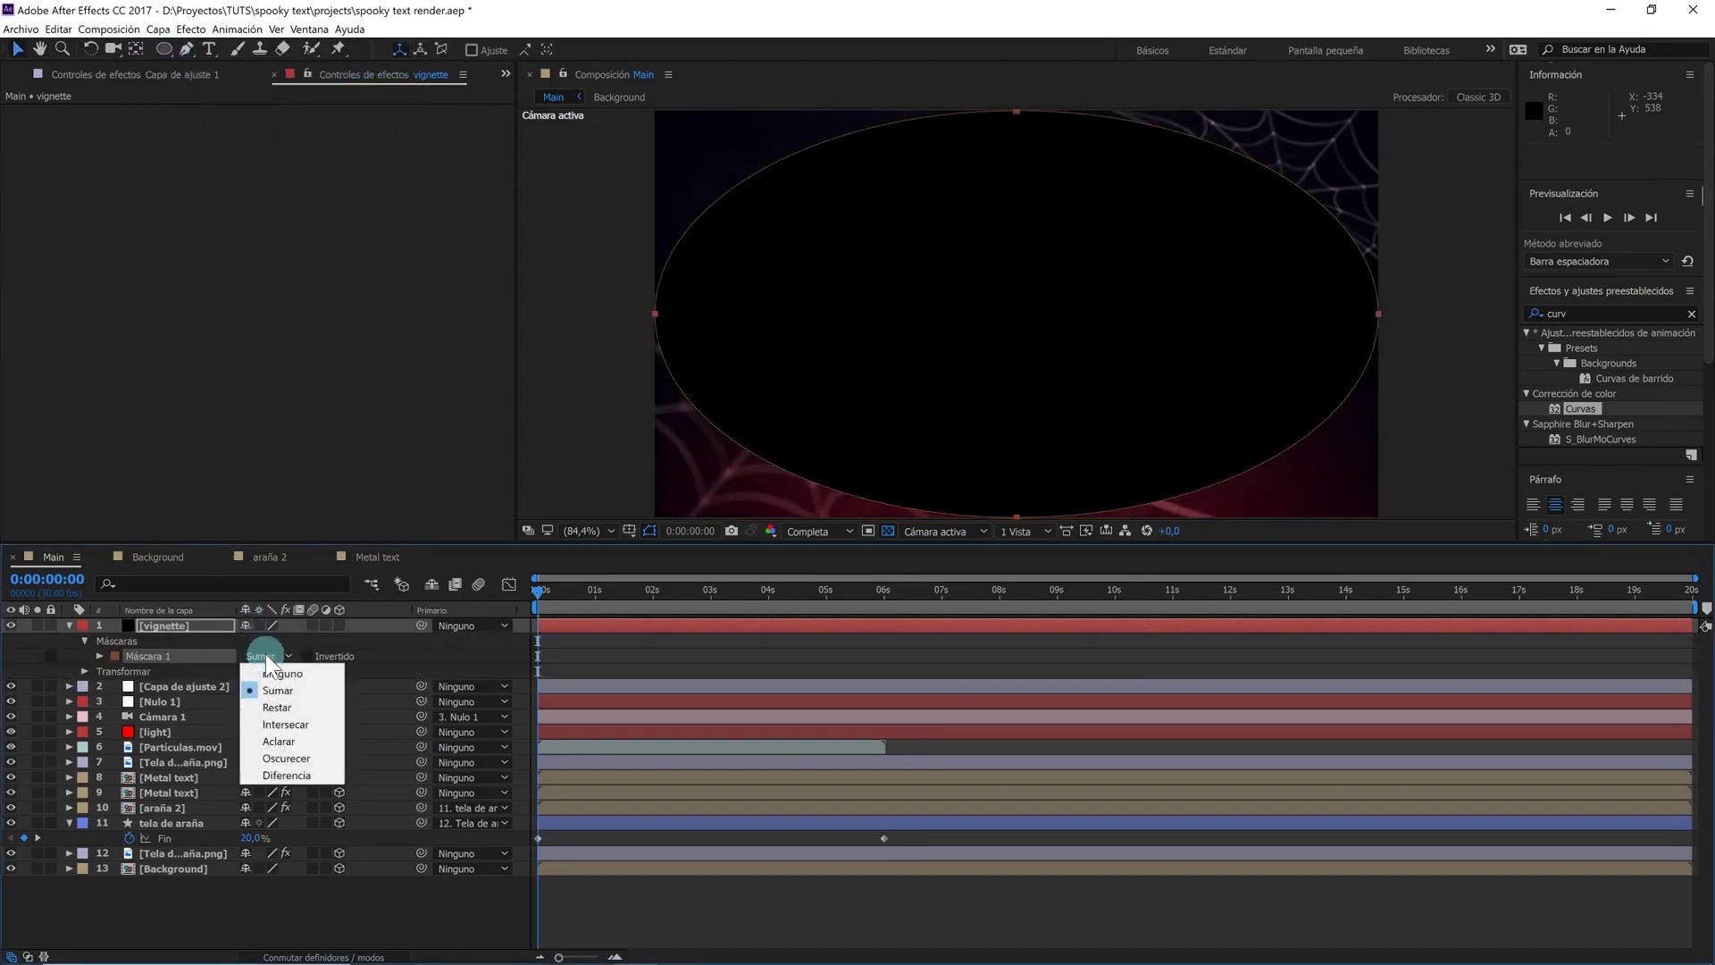
left_click(282, 702)
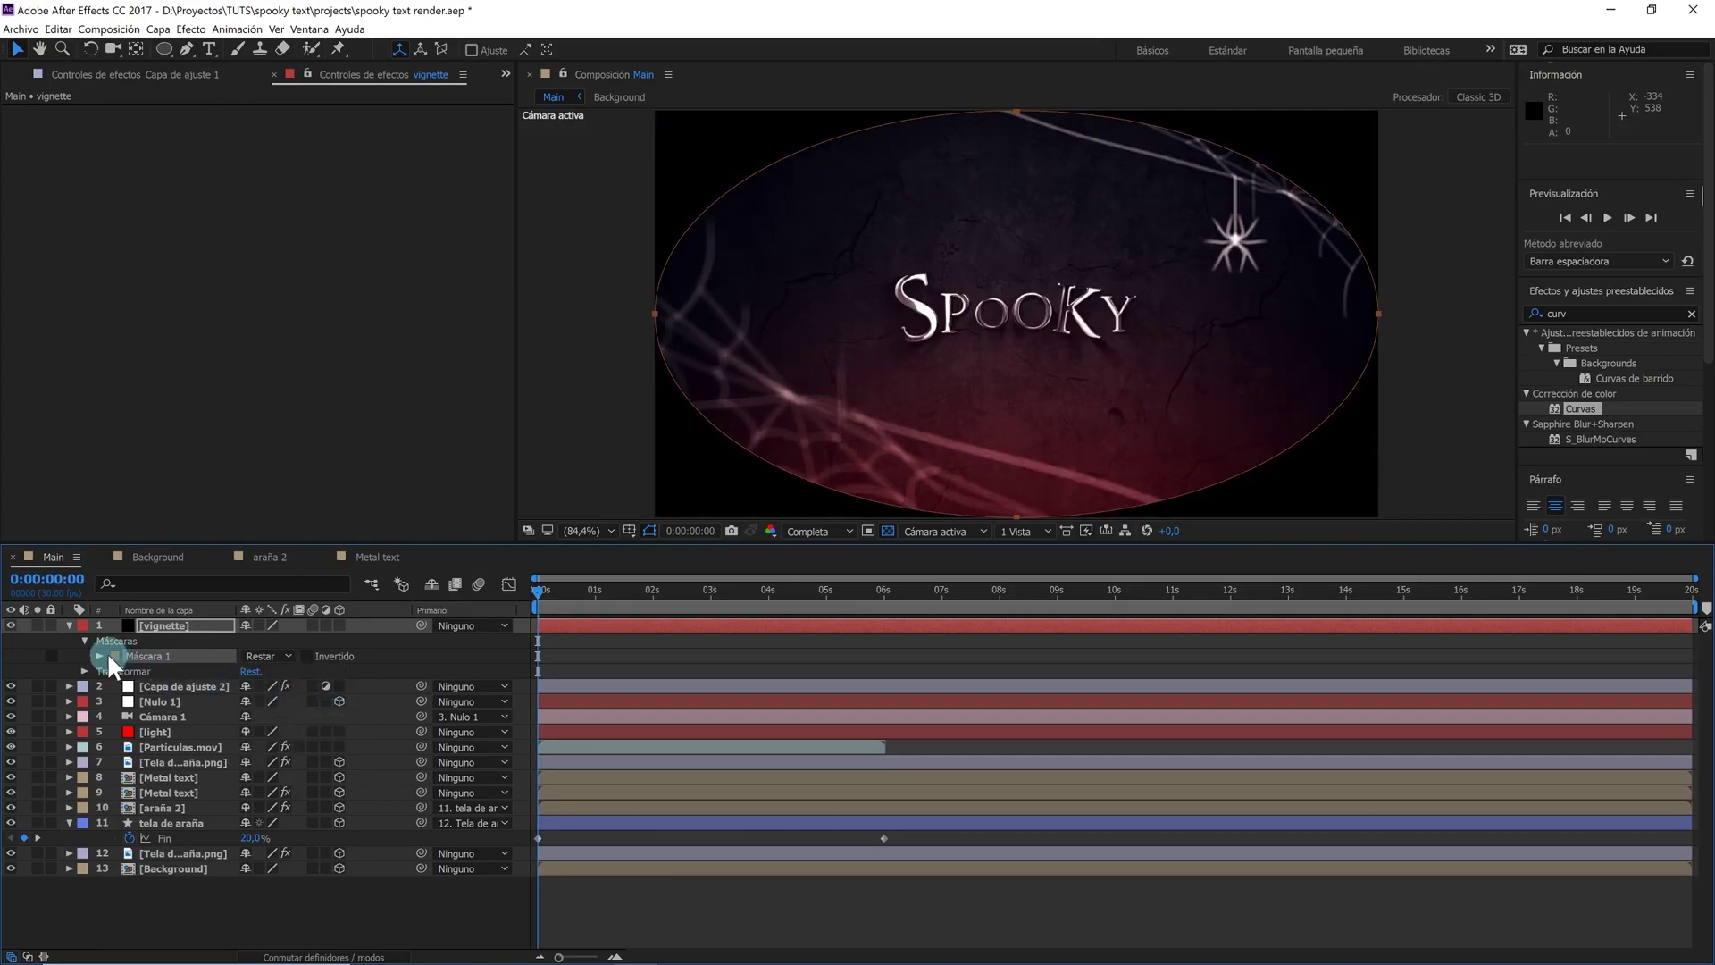
left_click(100, 656)
left_click_drag(260, 686, 284, 687)
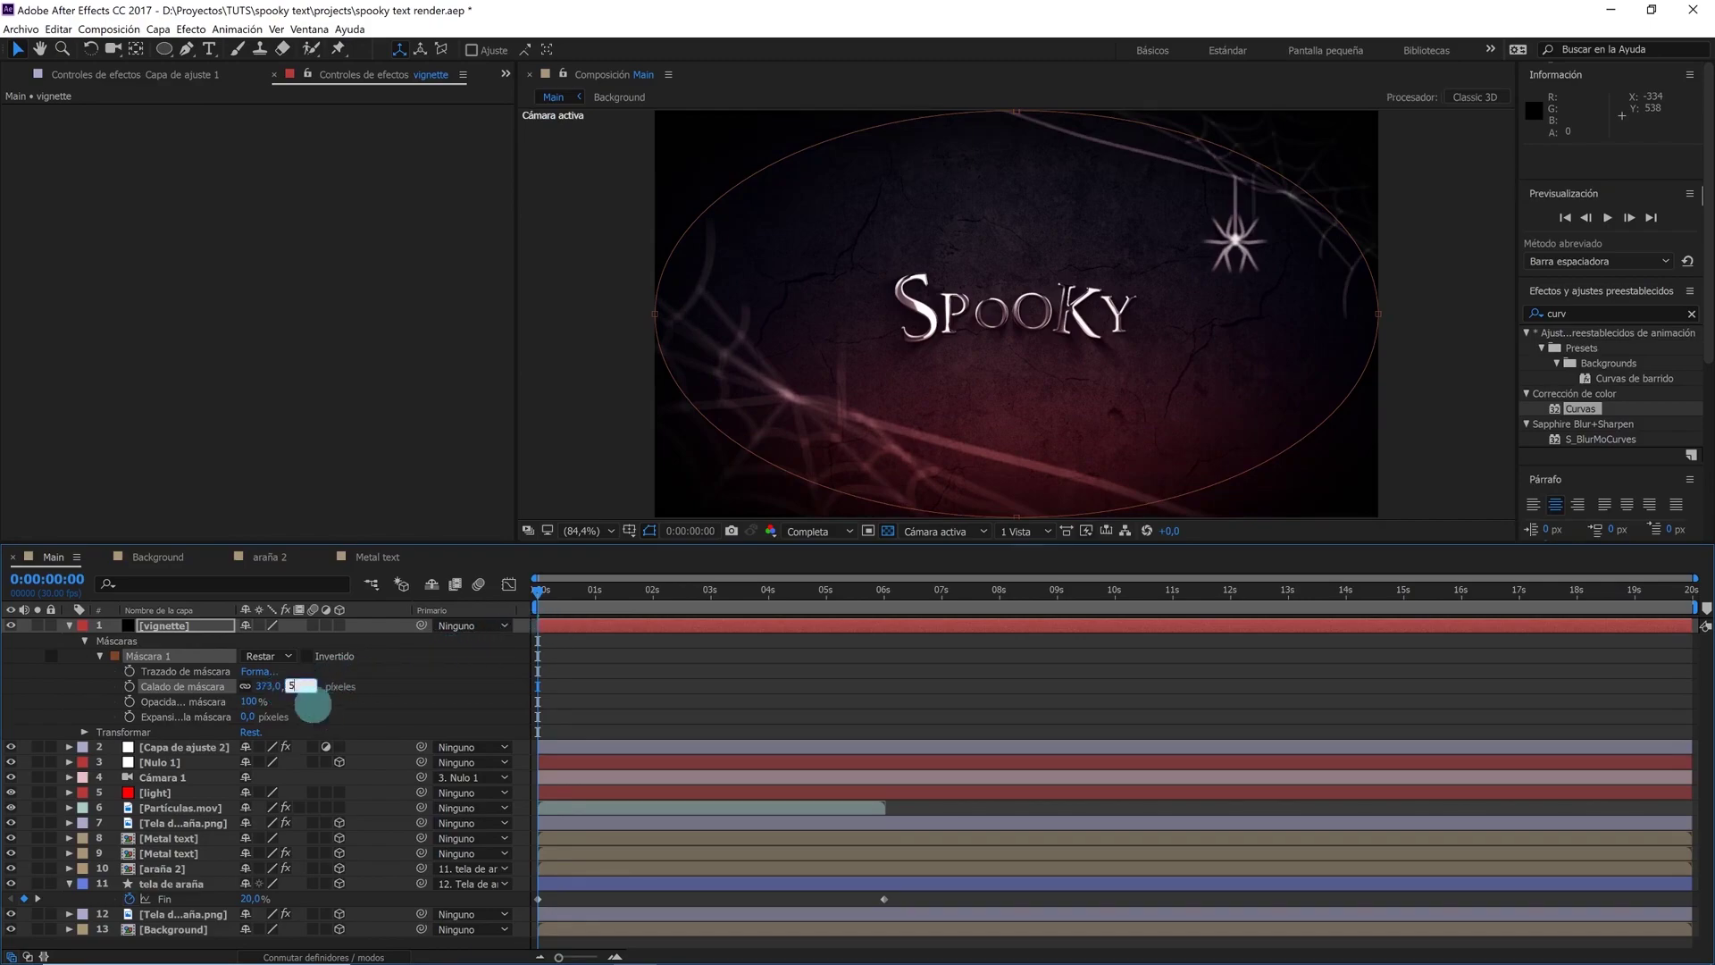
type("500")
key("Return")
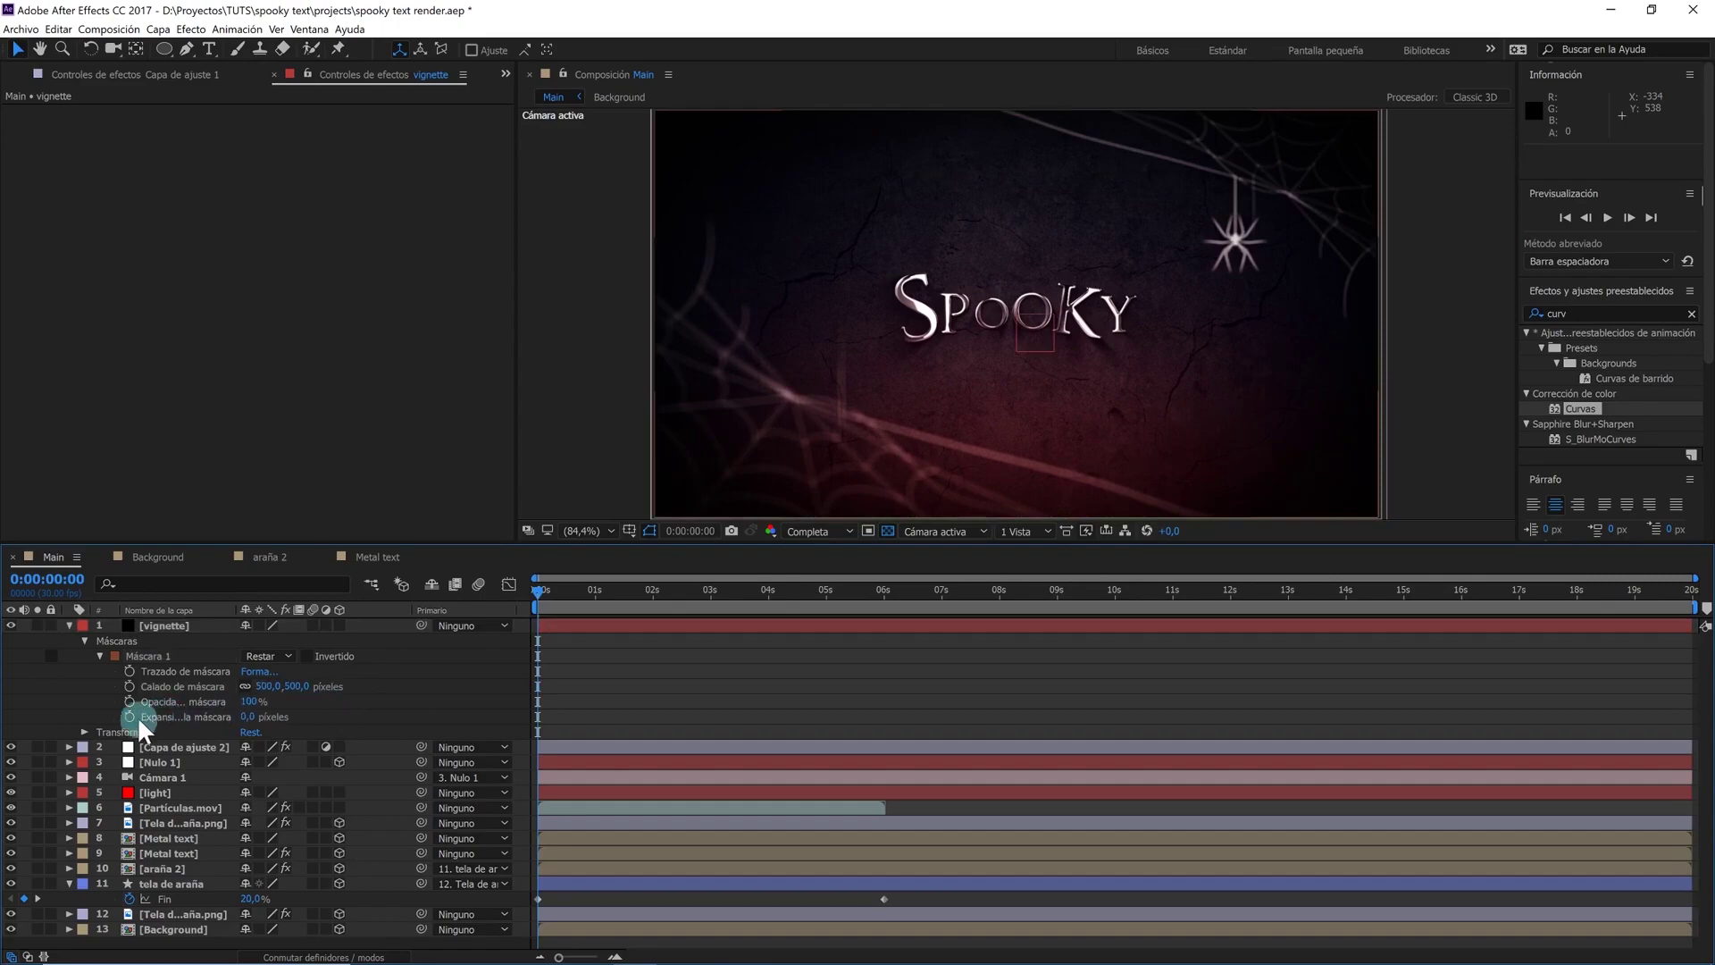
Set the vignette layer's opacity to 30%
left_click(84, 732)
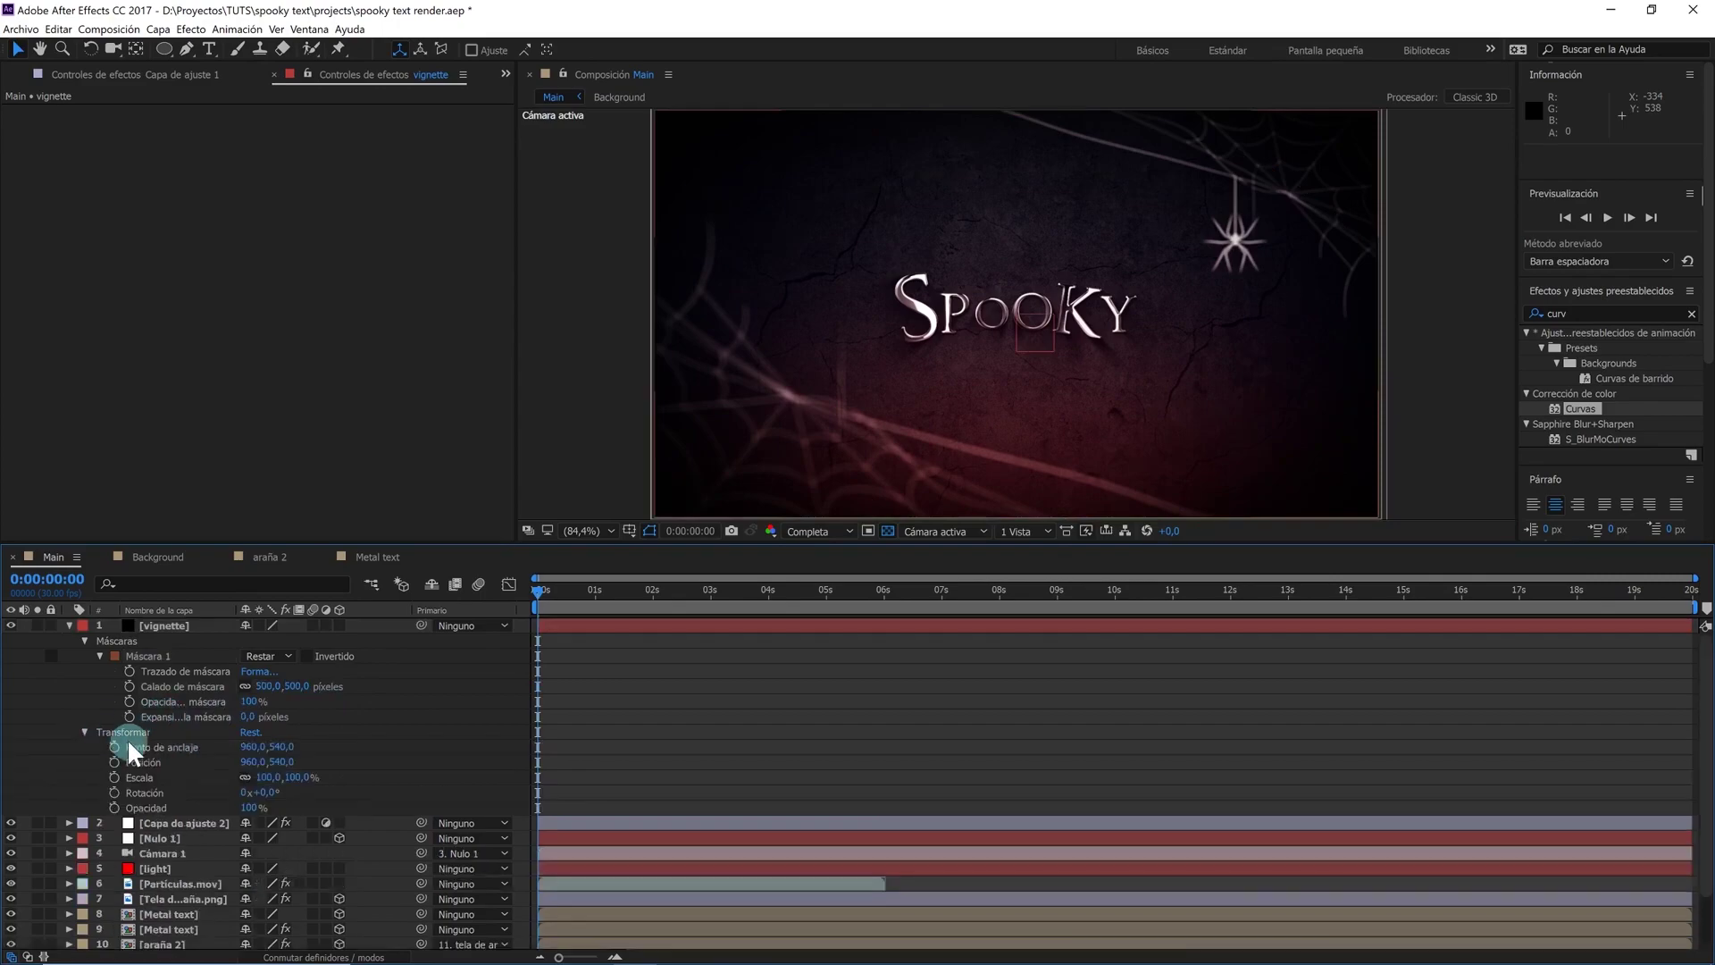
left_click_drag(252, 807, 252, 801)
left_click(252, 803)
type("20")
key("Return")
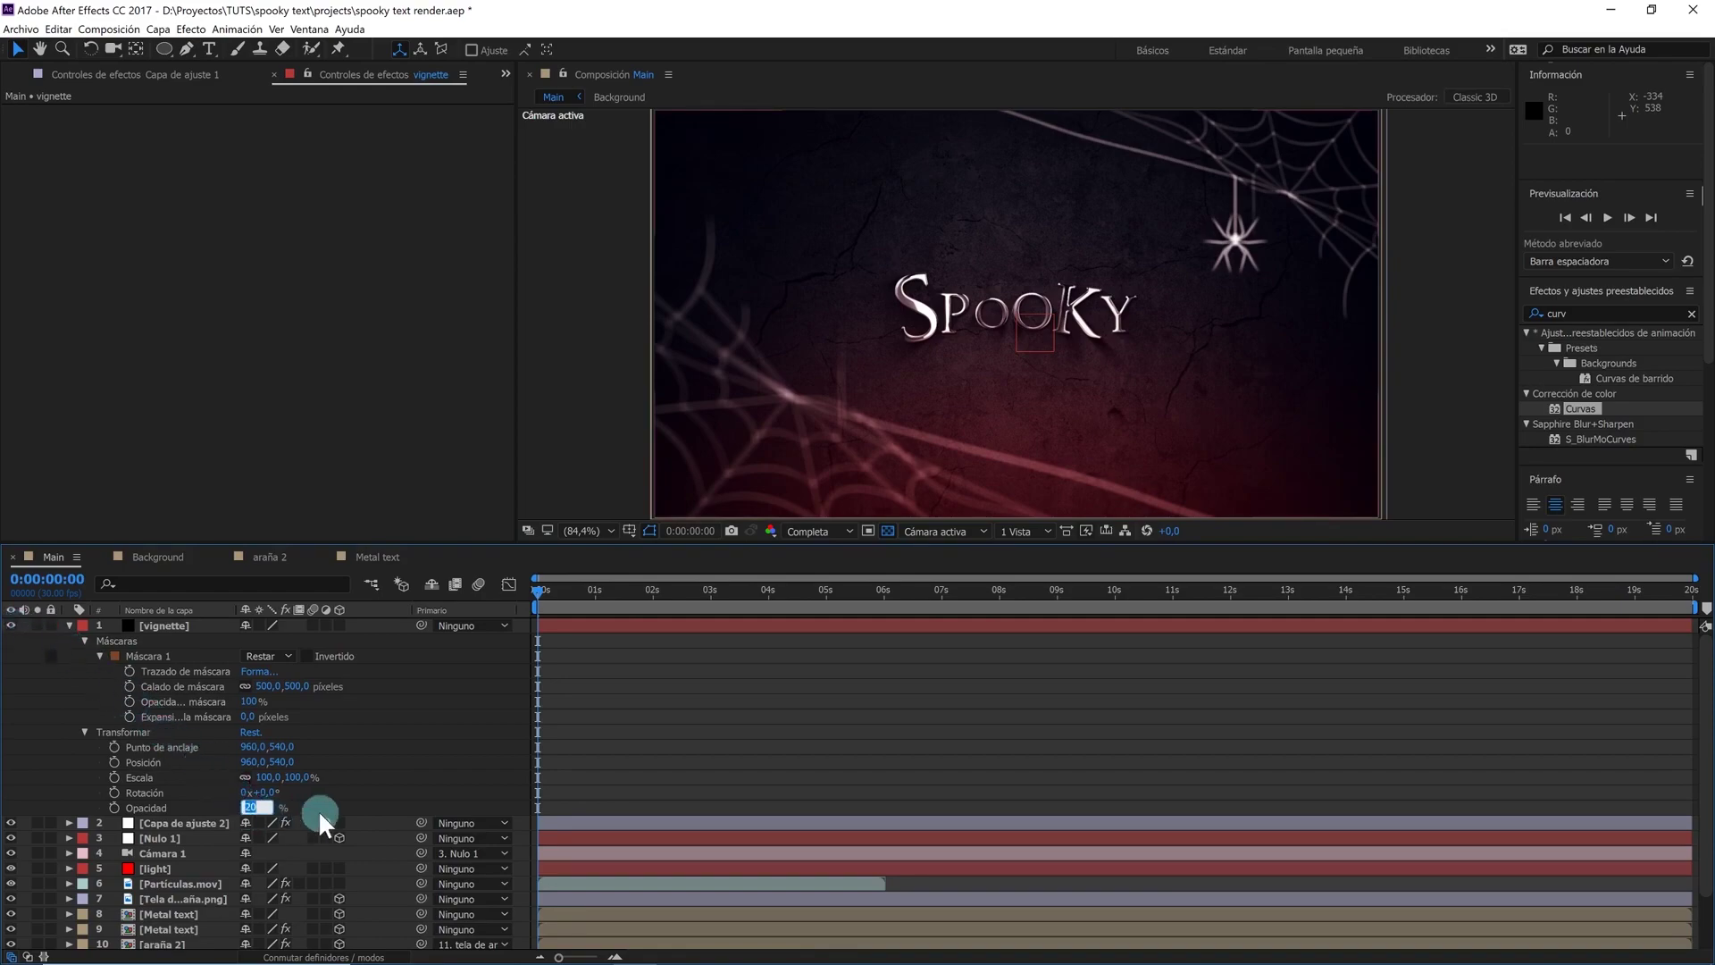
type("30")
key("Return")
left_click(68, 627)
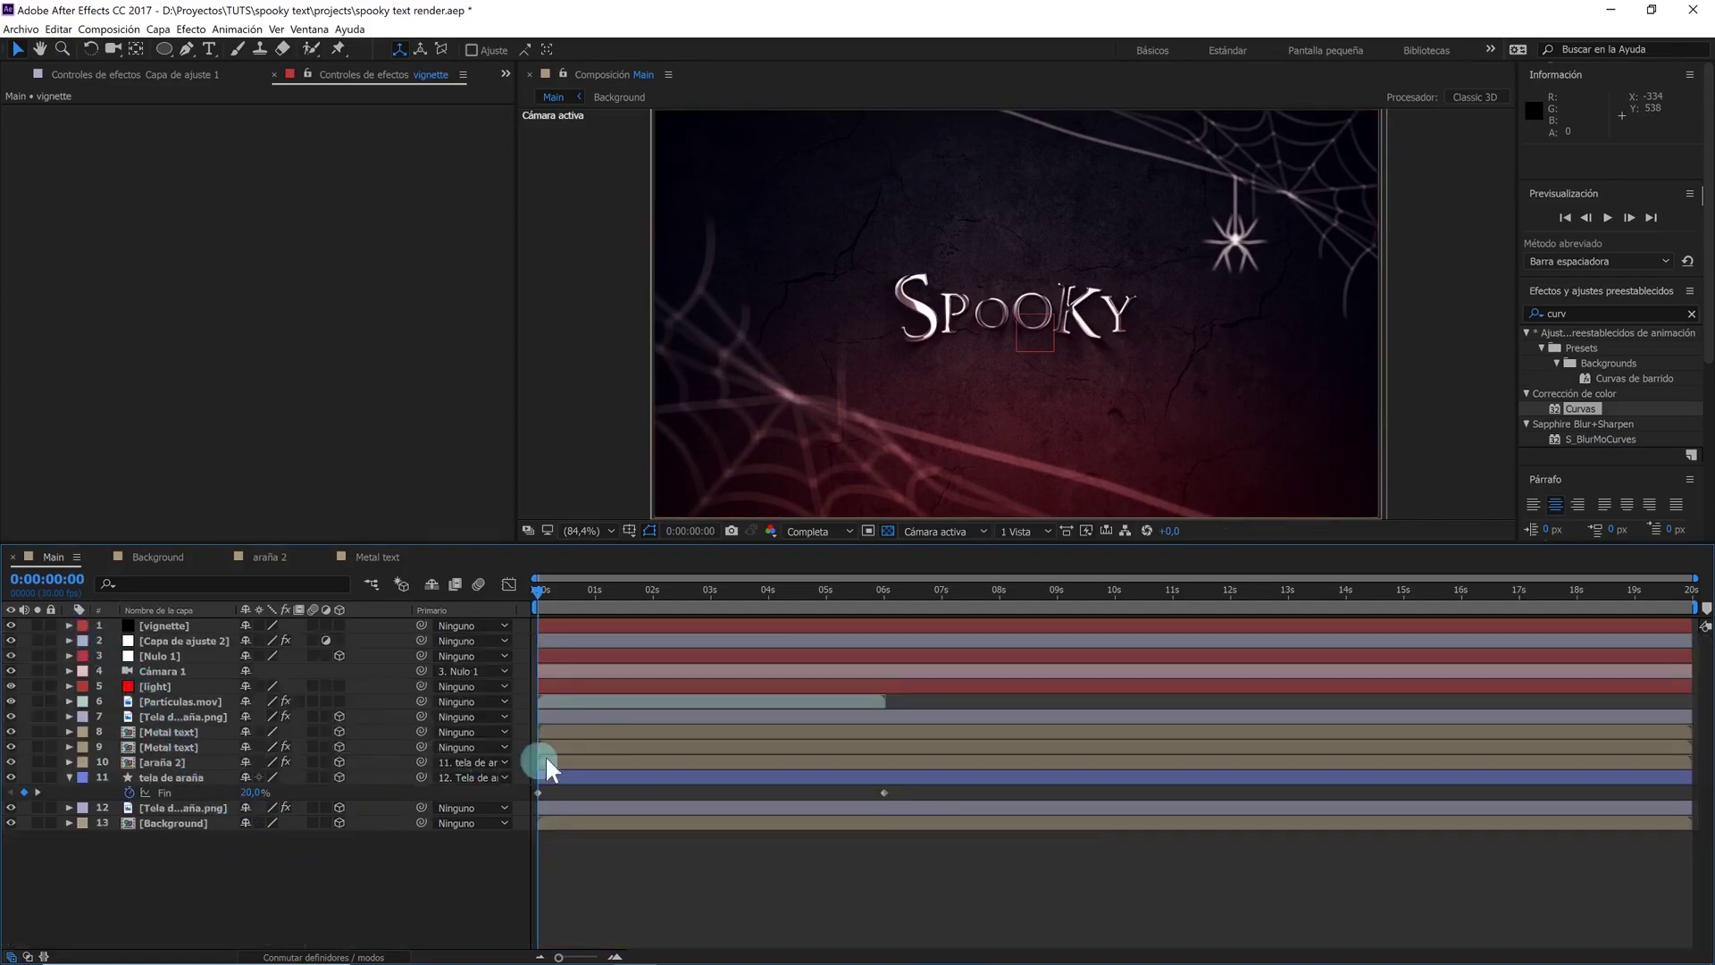
End the work area at 6 seconds
left_click(587, 531)
left_click(597, 552)
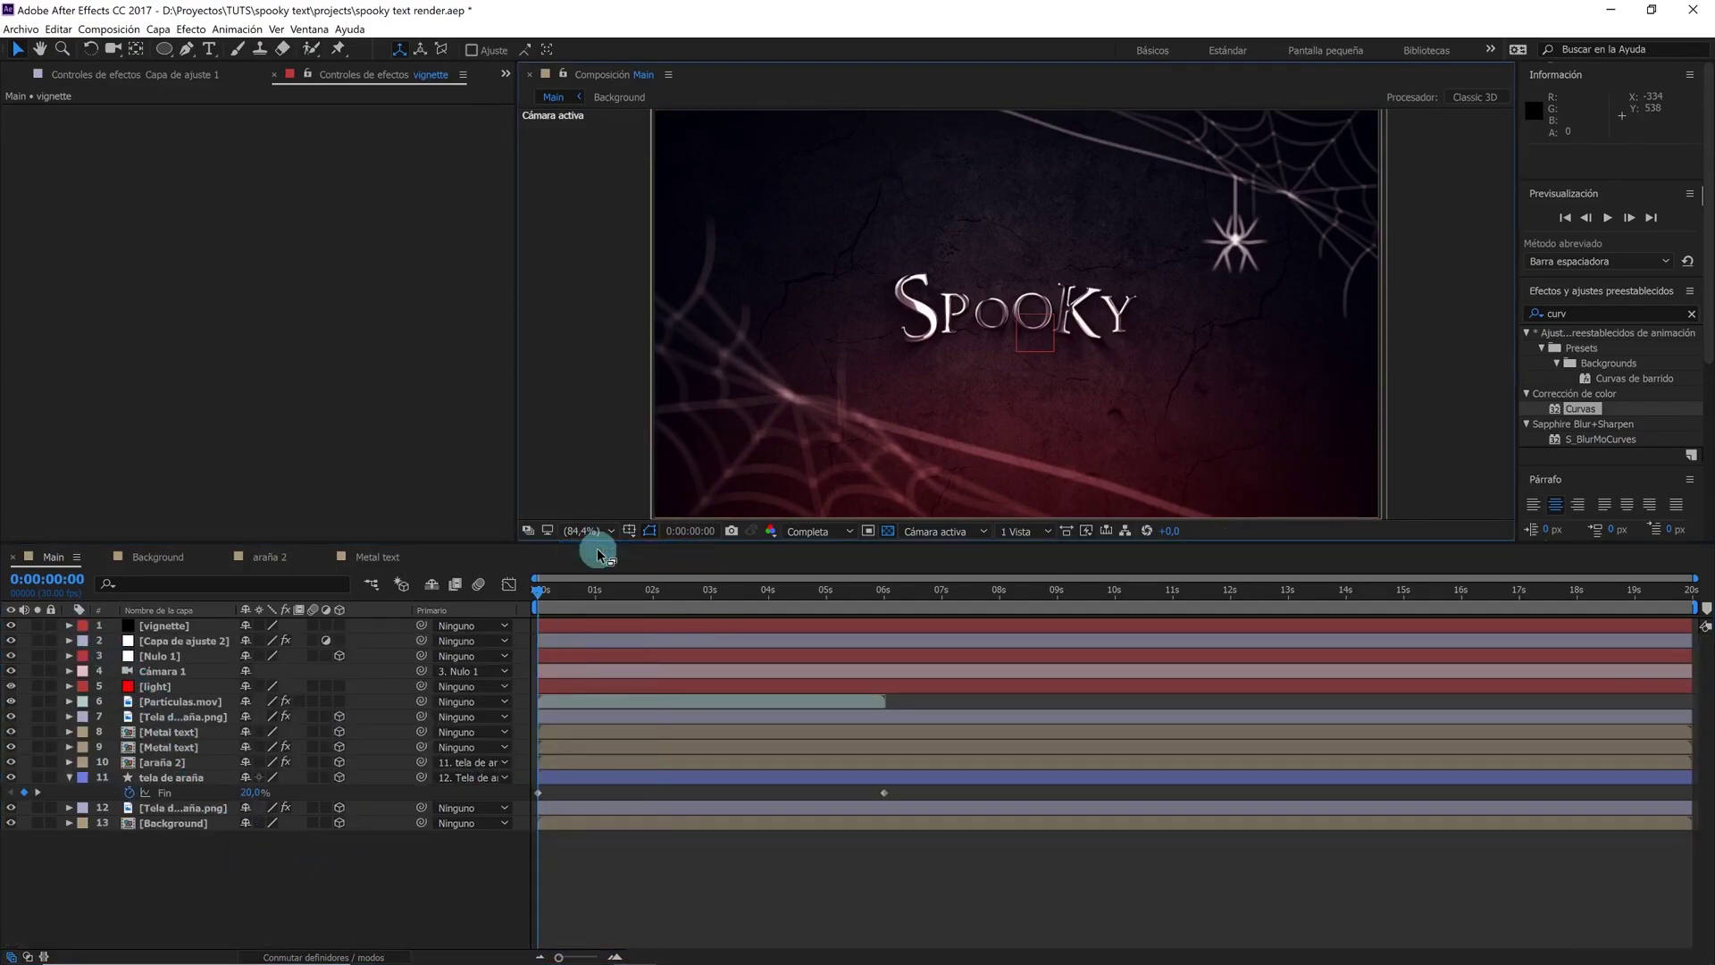
left_click(527, 684)
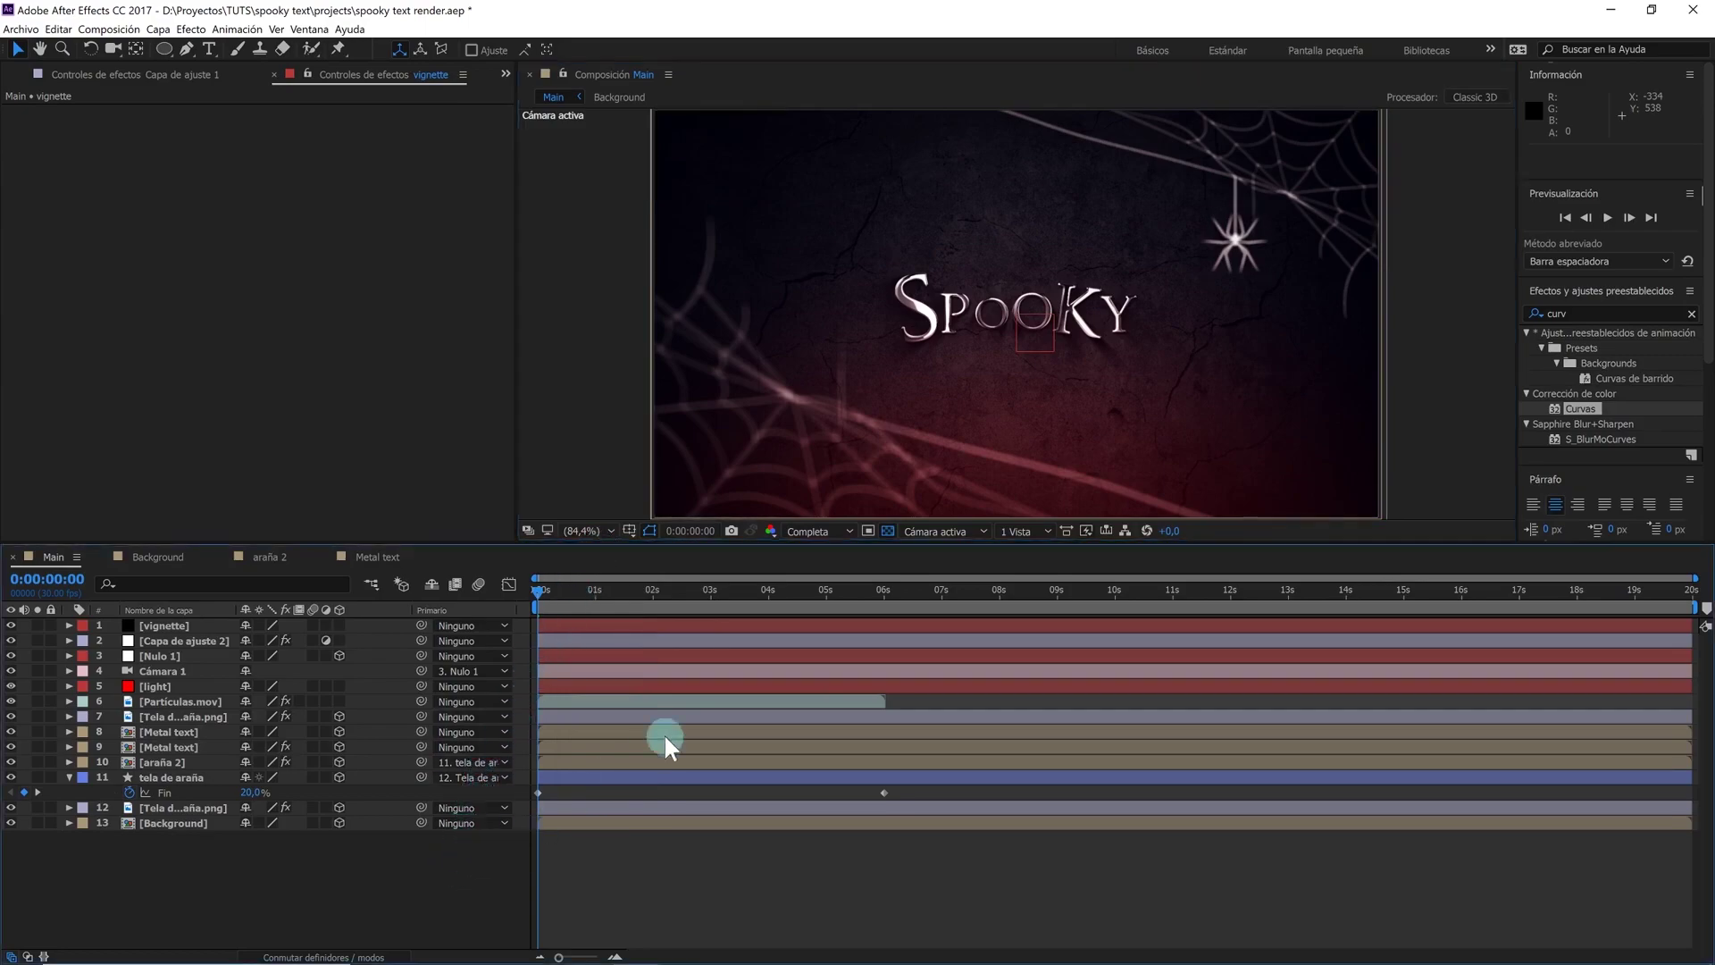
left_click_drag(820, 591, 886, 591)
key("n")
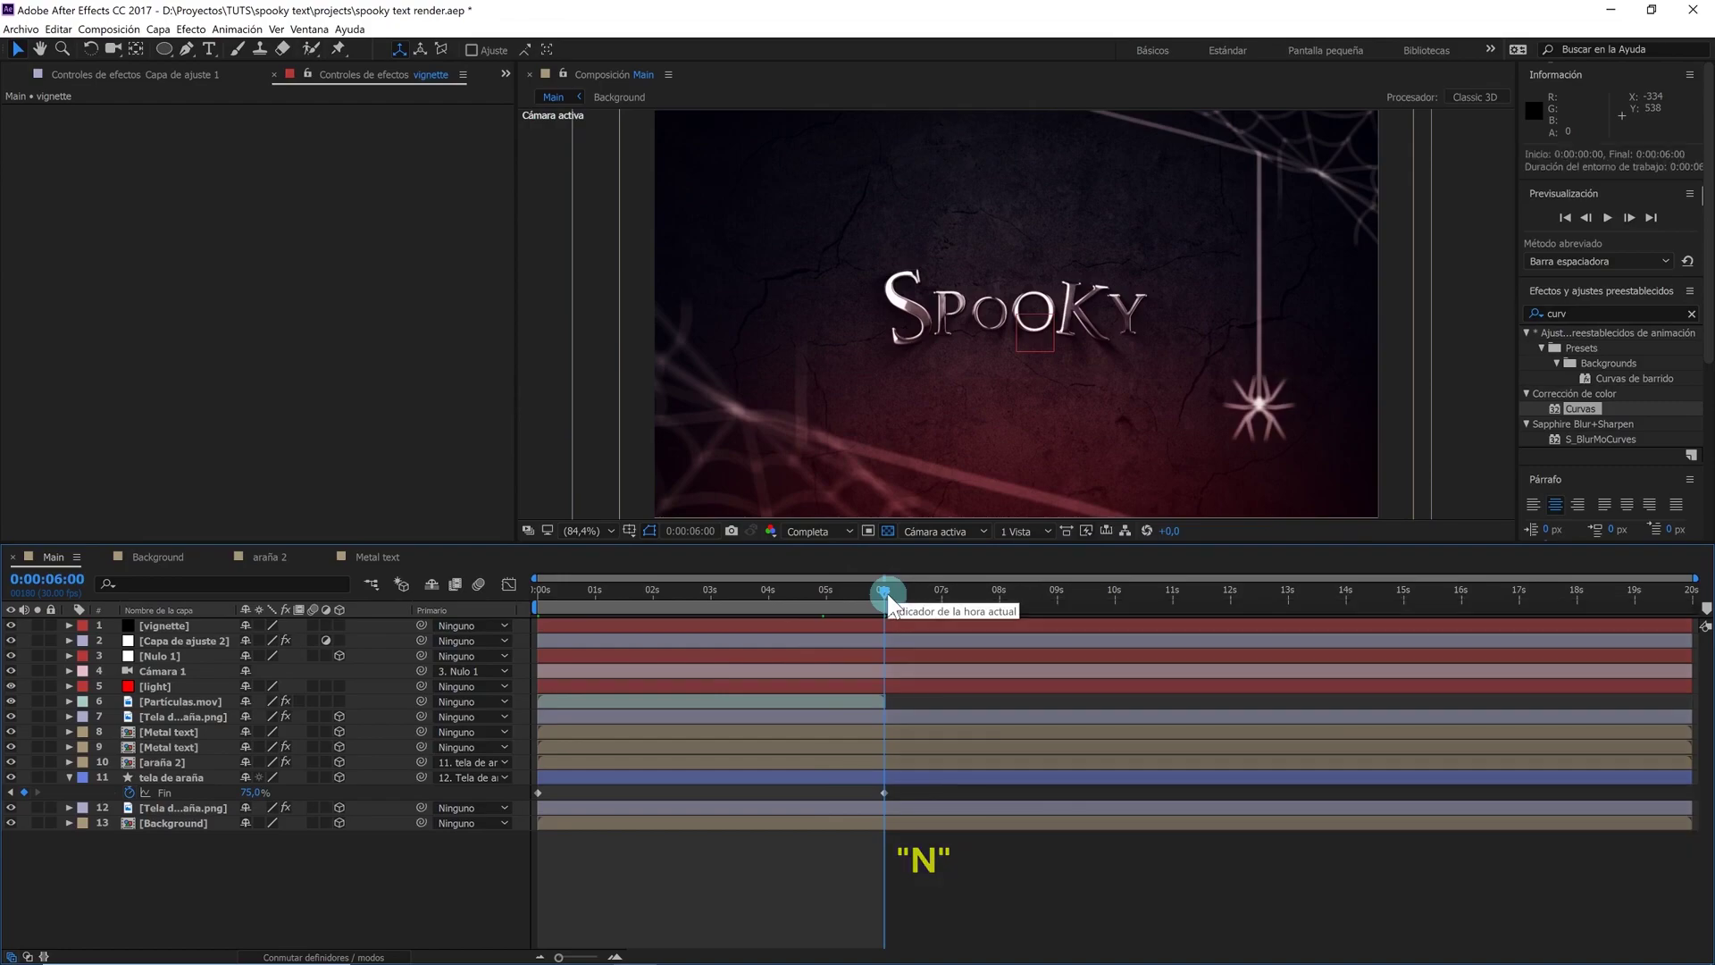
Create a black solid layer named 'fade'
left_click(593, 775)
right_click(410, 881)
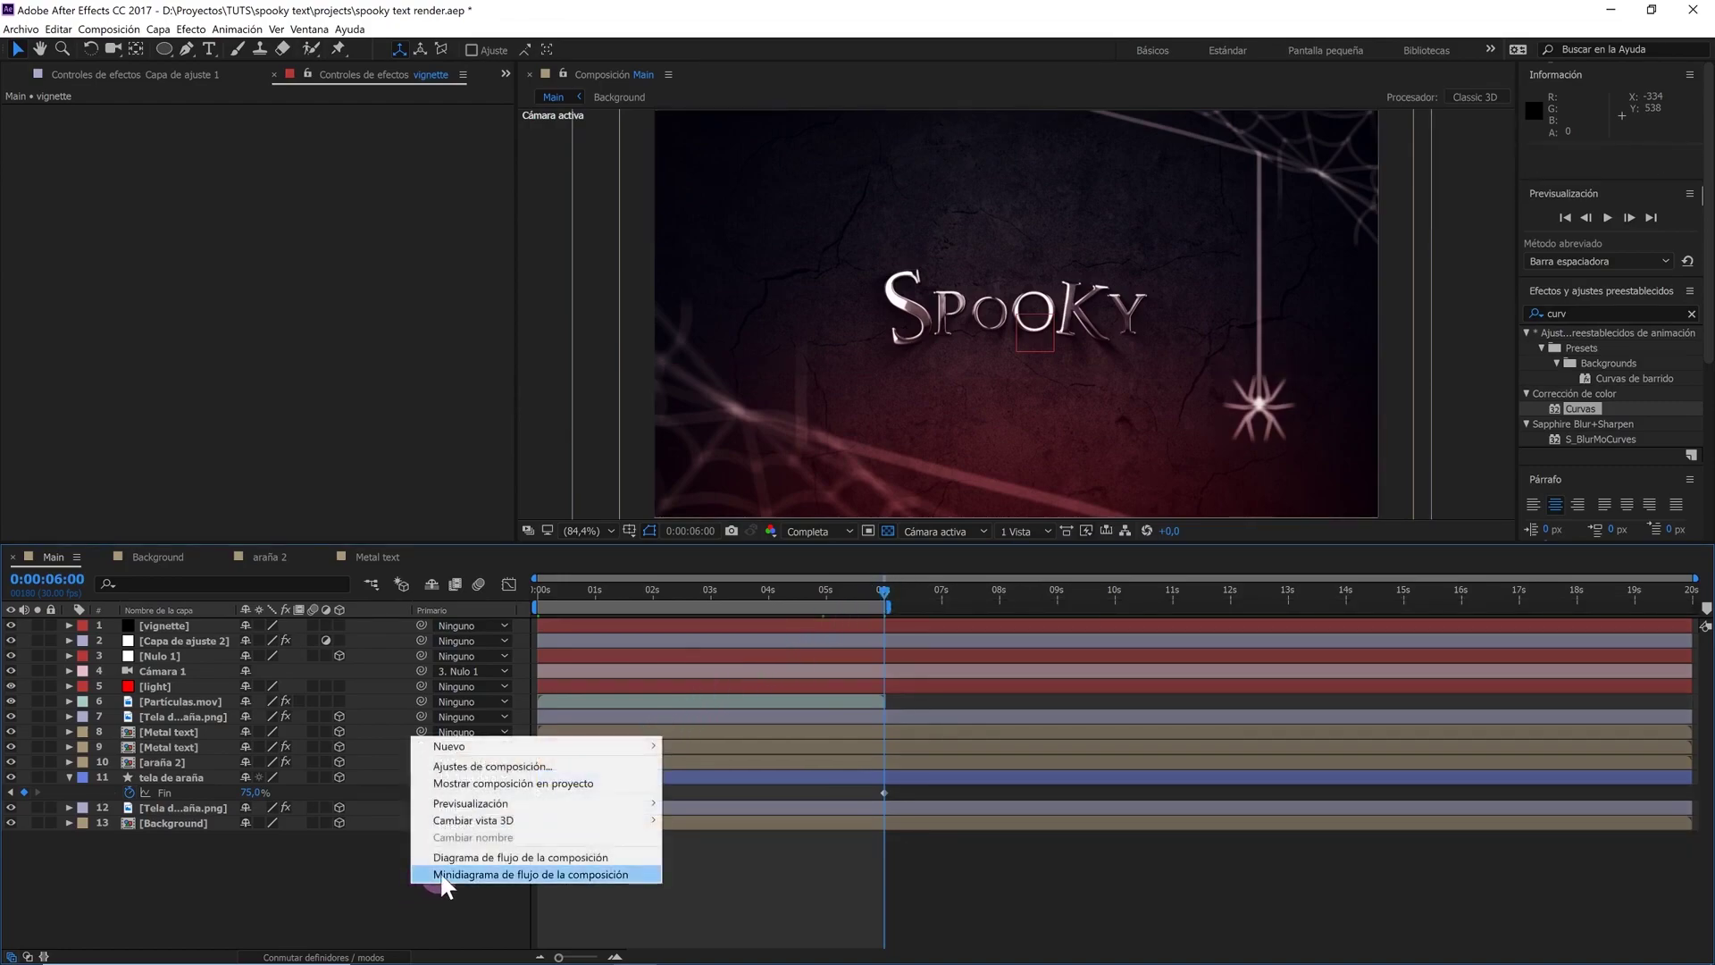
mouse_move(617, 760)
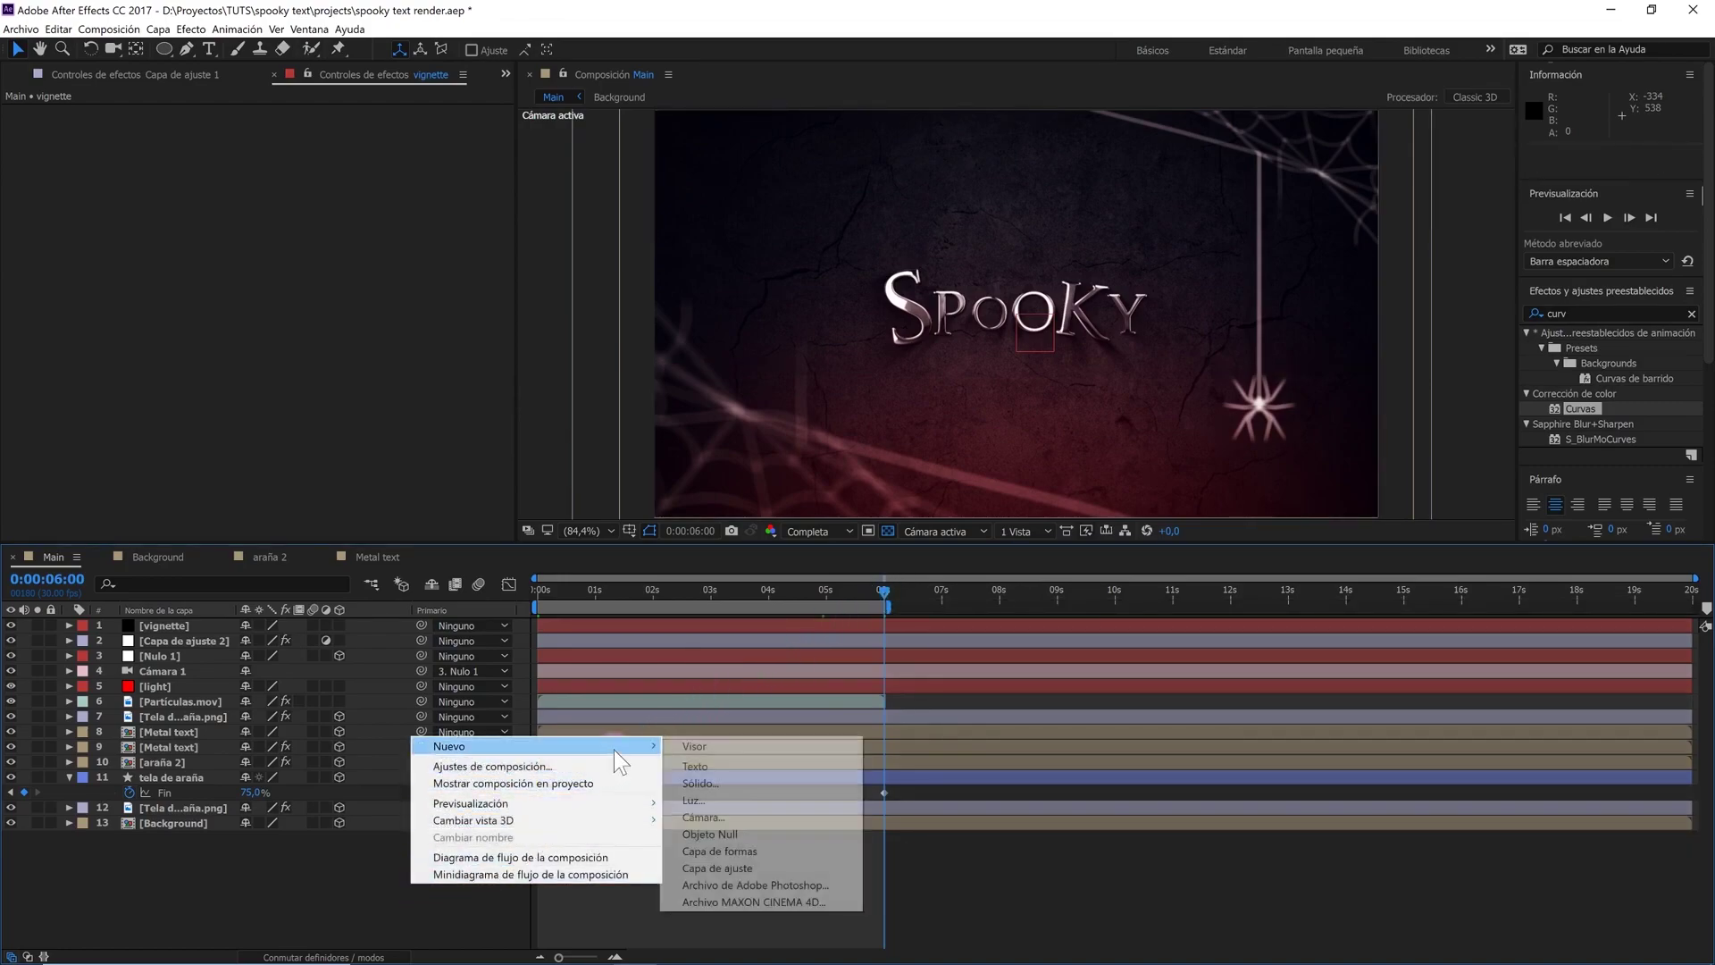
left_click(705, 782)
type("fade")
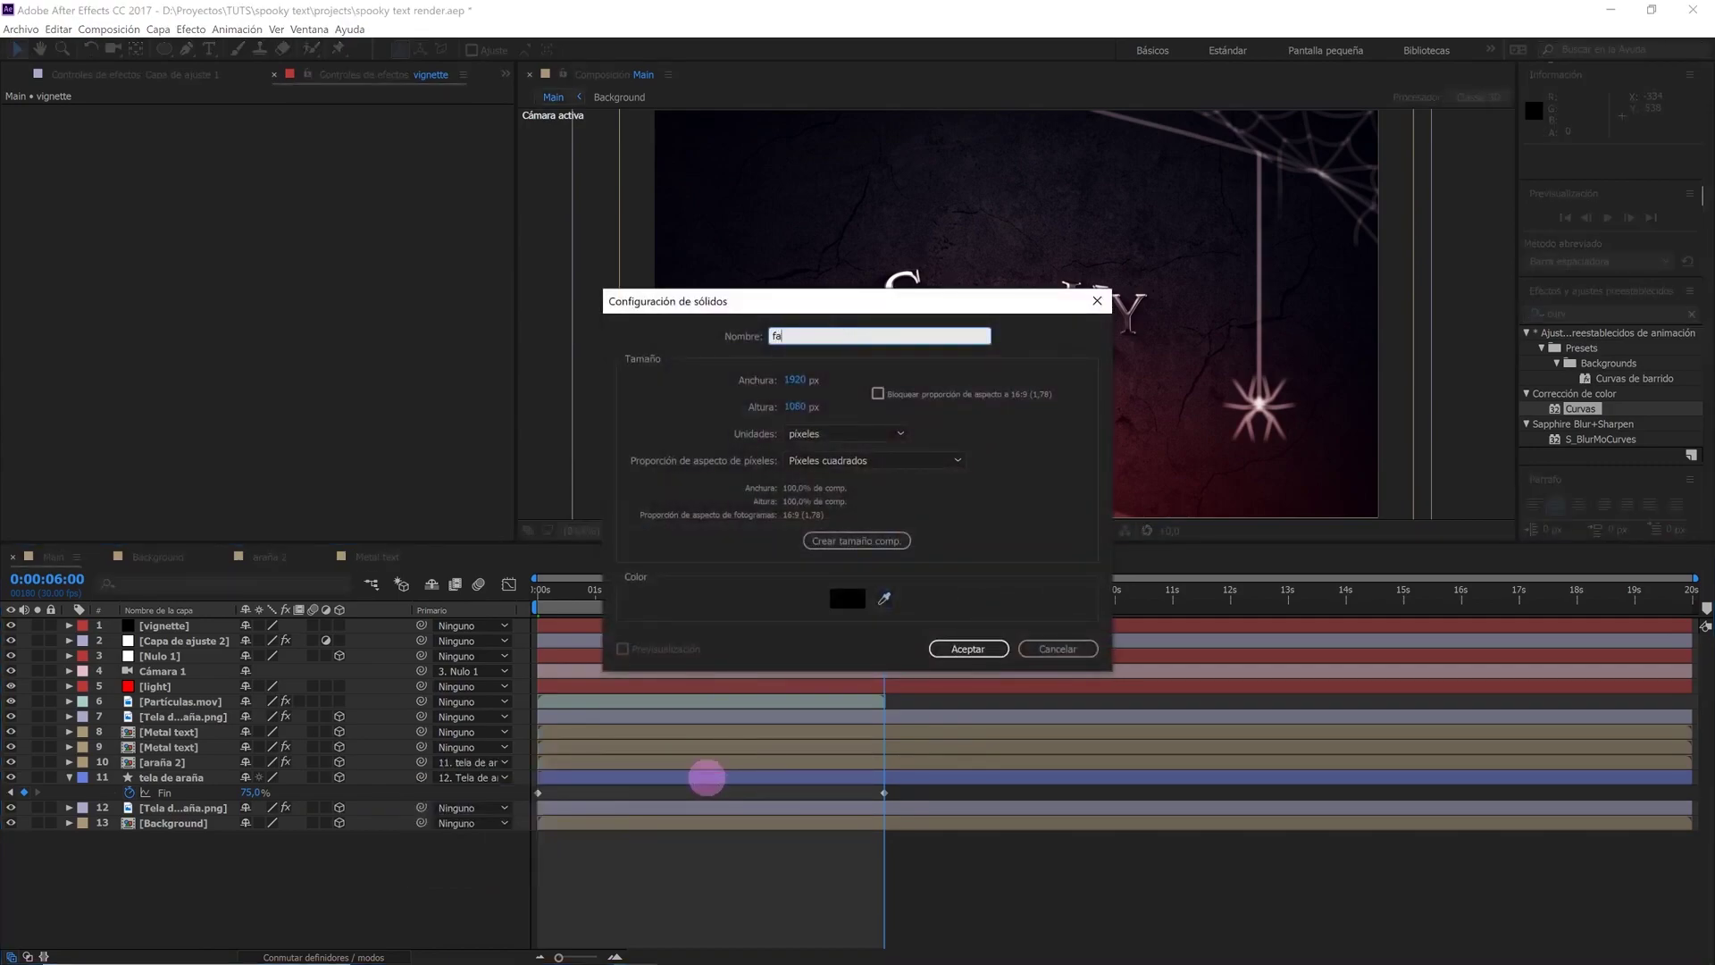
left_click(933, 649)
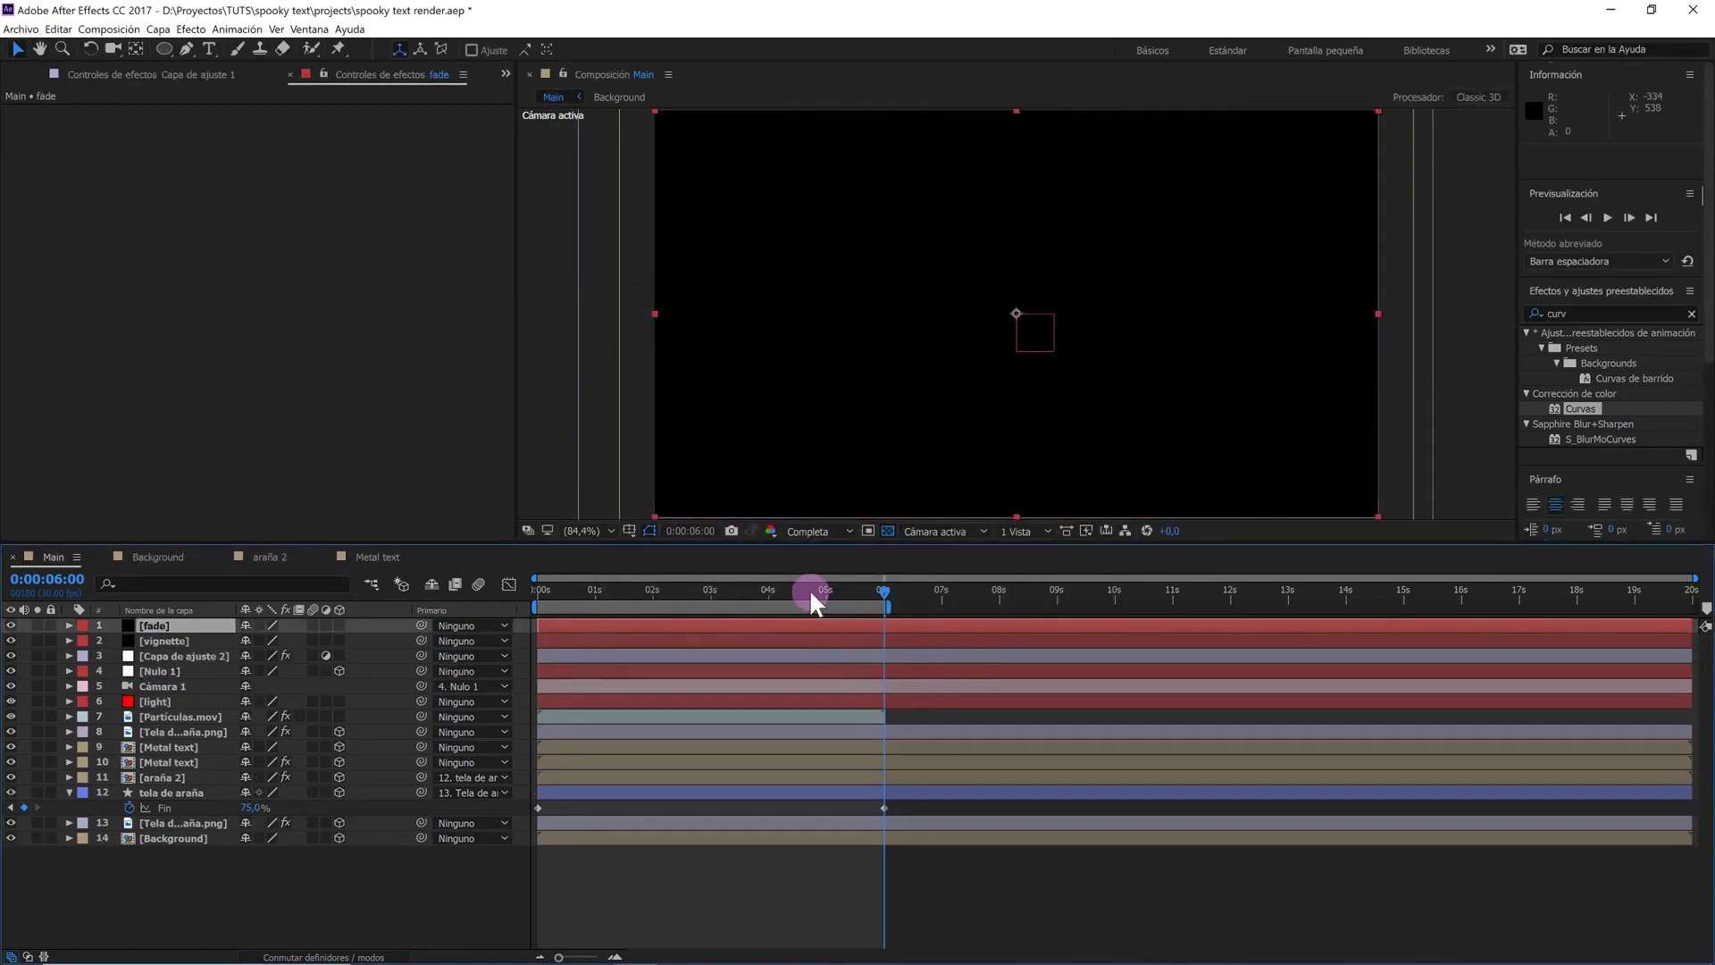
Keyframe the fade opacity at 100% at 0 s and 0% at 15 frames
left_click_drag(809, 590, 516, 604)
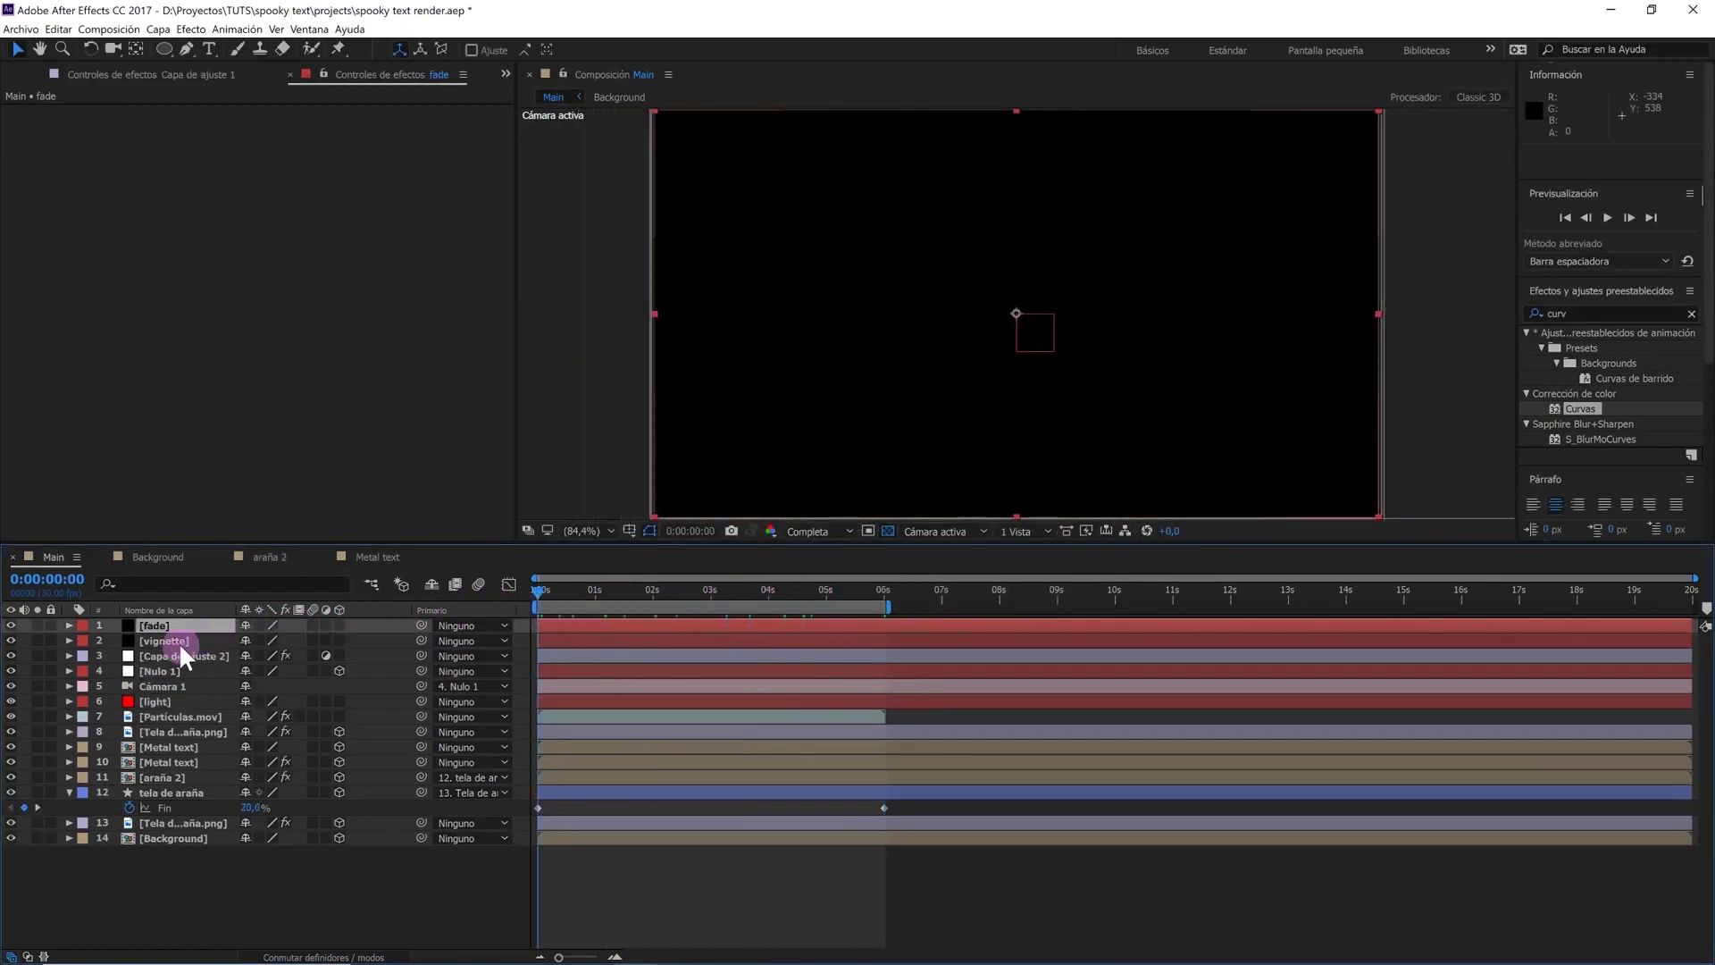
left_click(68, 625)
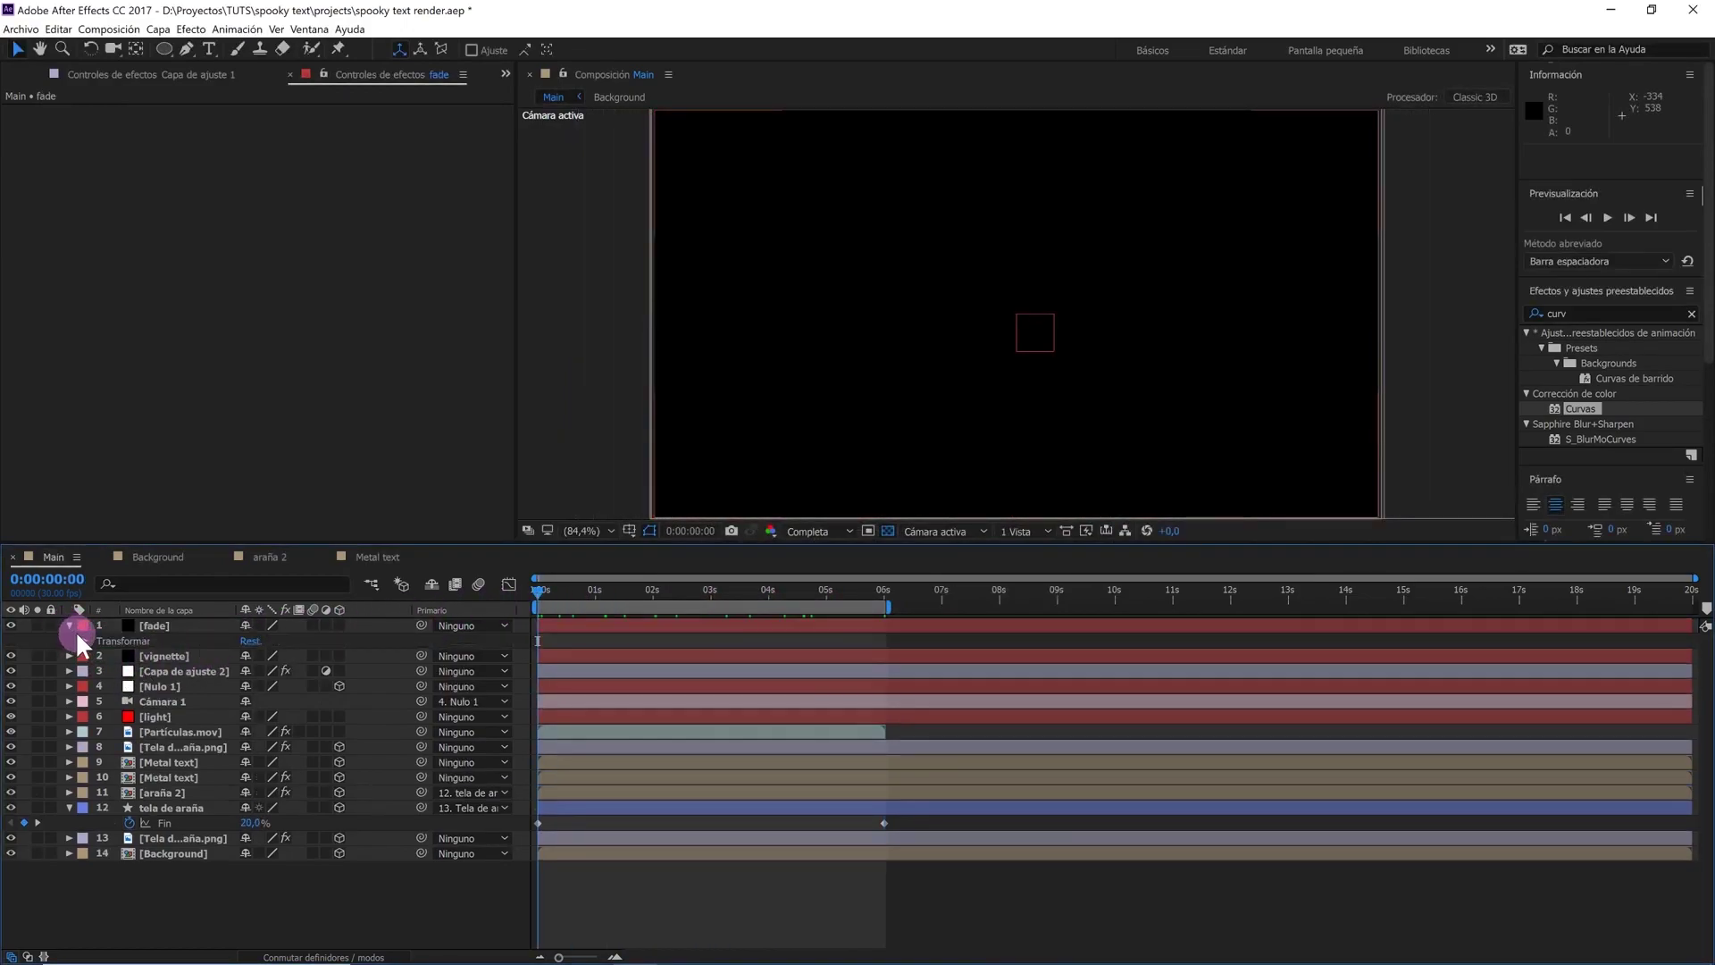
left_click(79, 639)
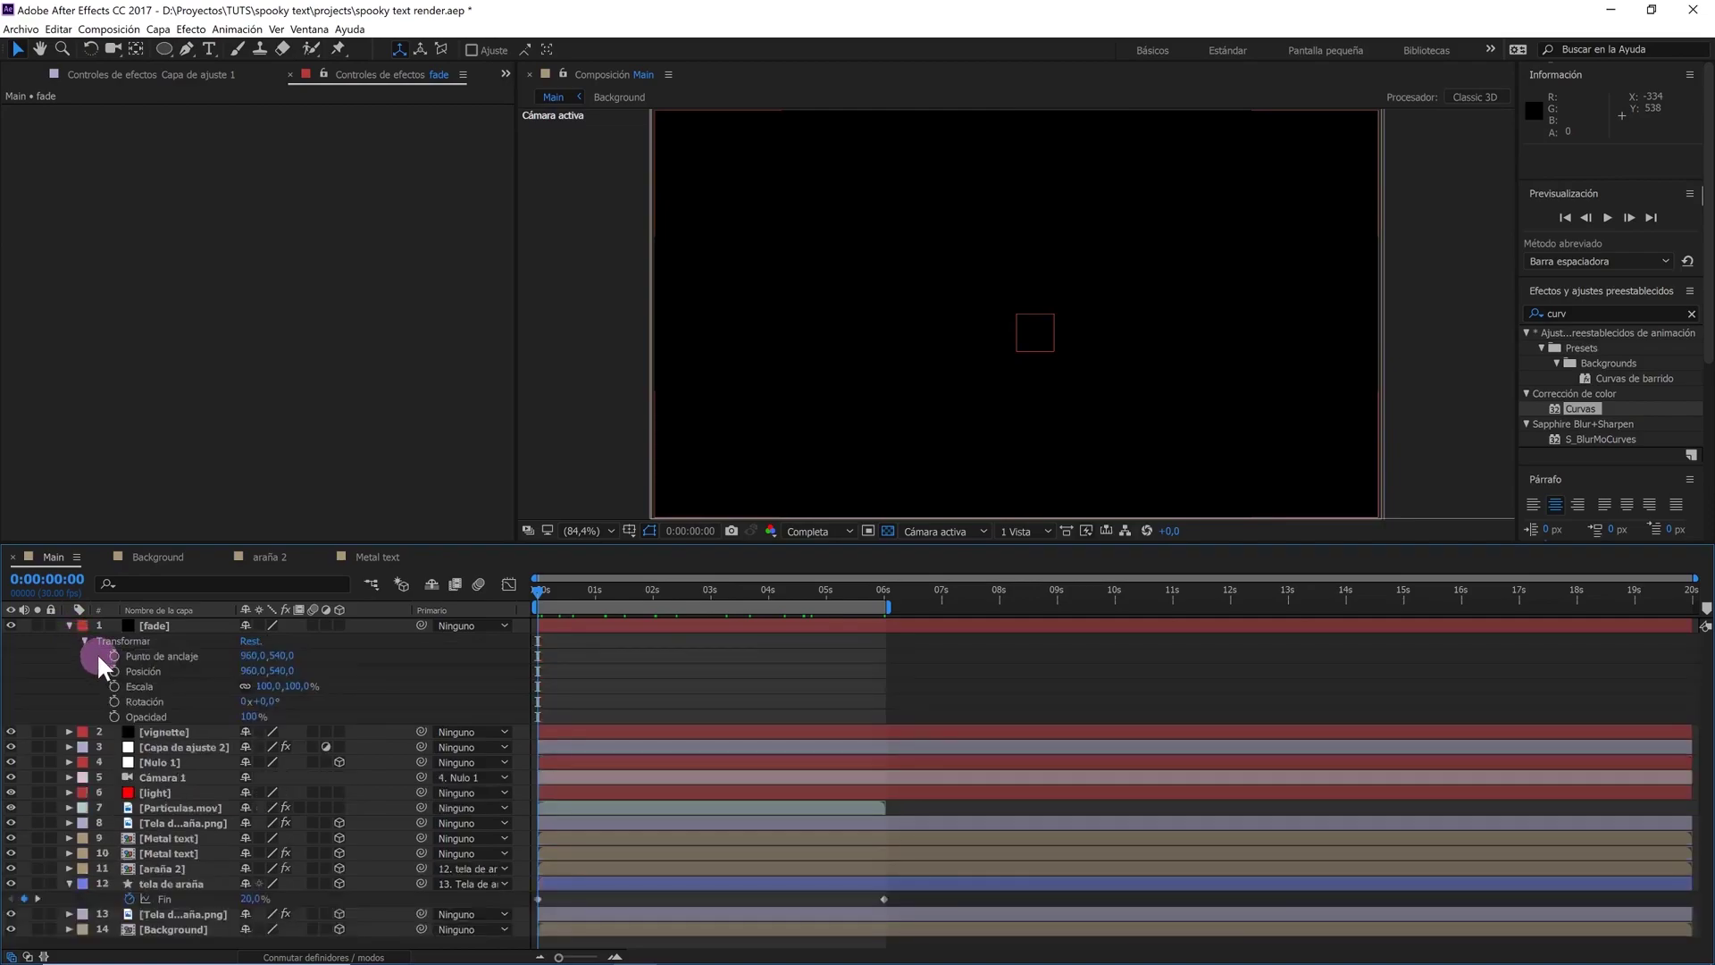
left_click(113, 716)
left_click_drag(543, 591, 565, 592)
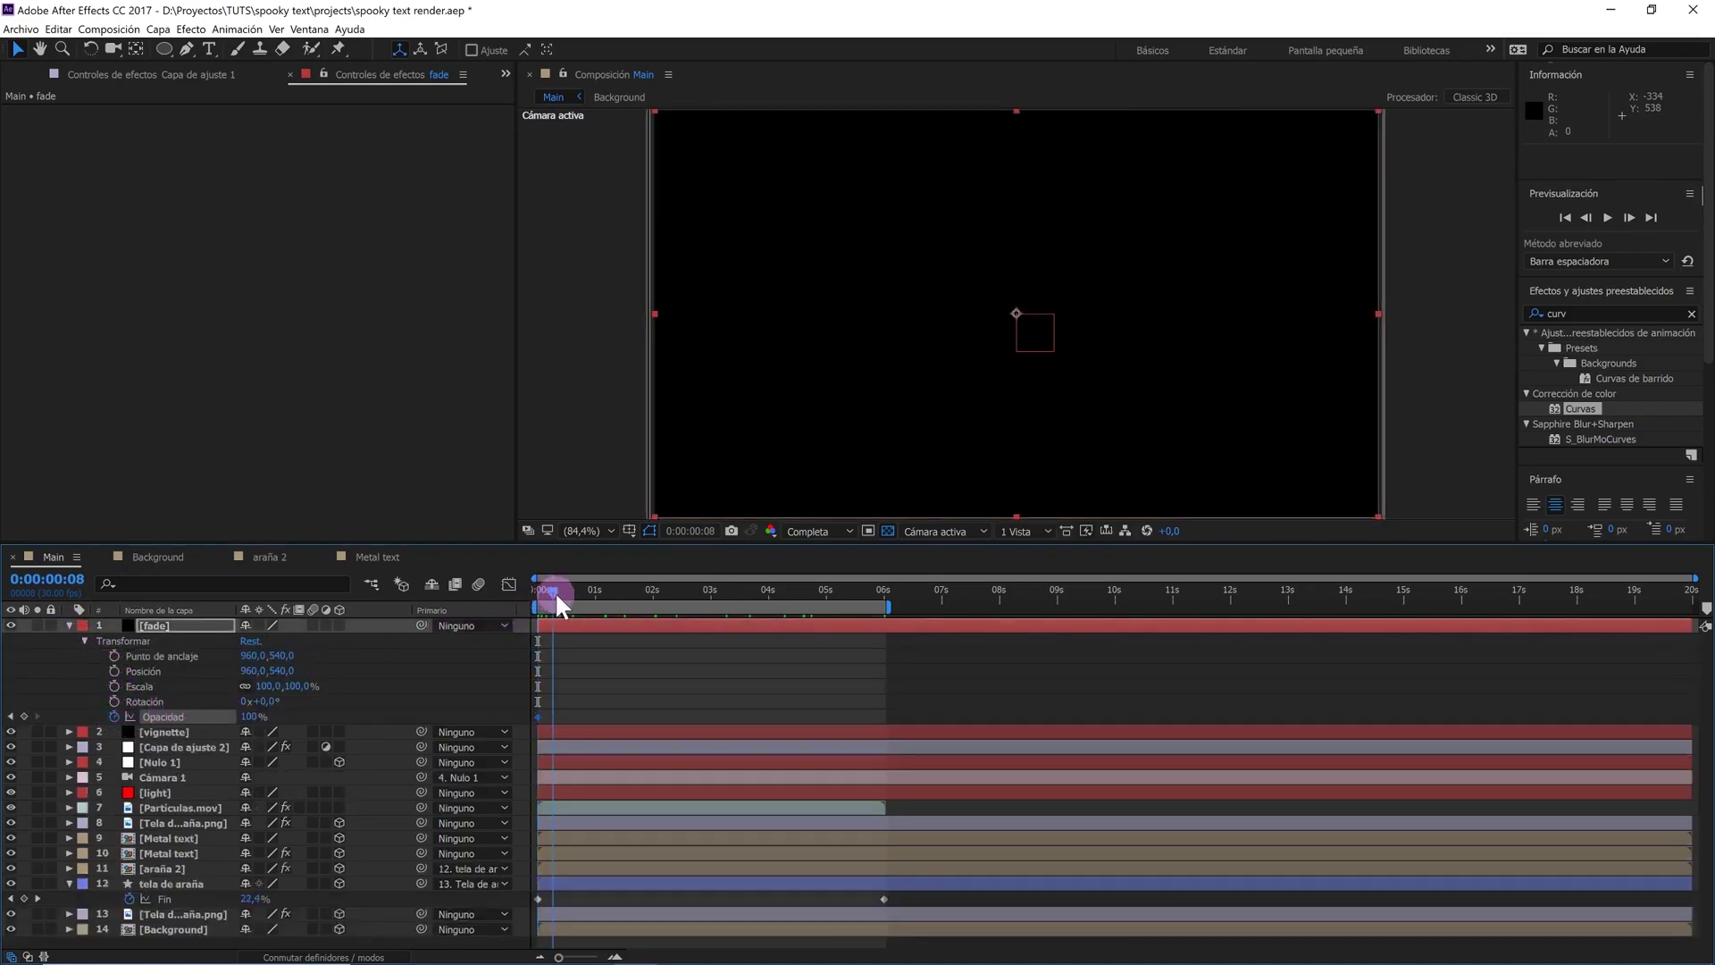
left_click(362, 686)
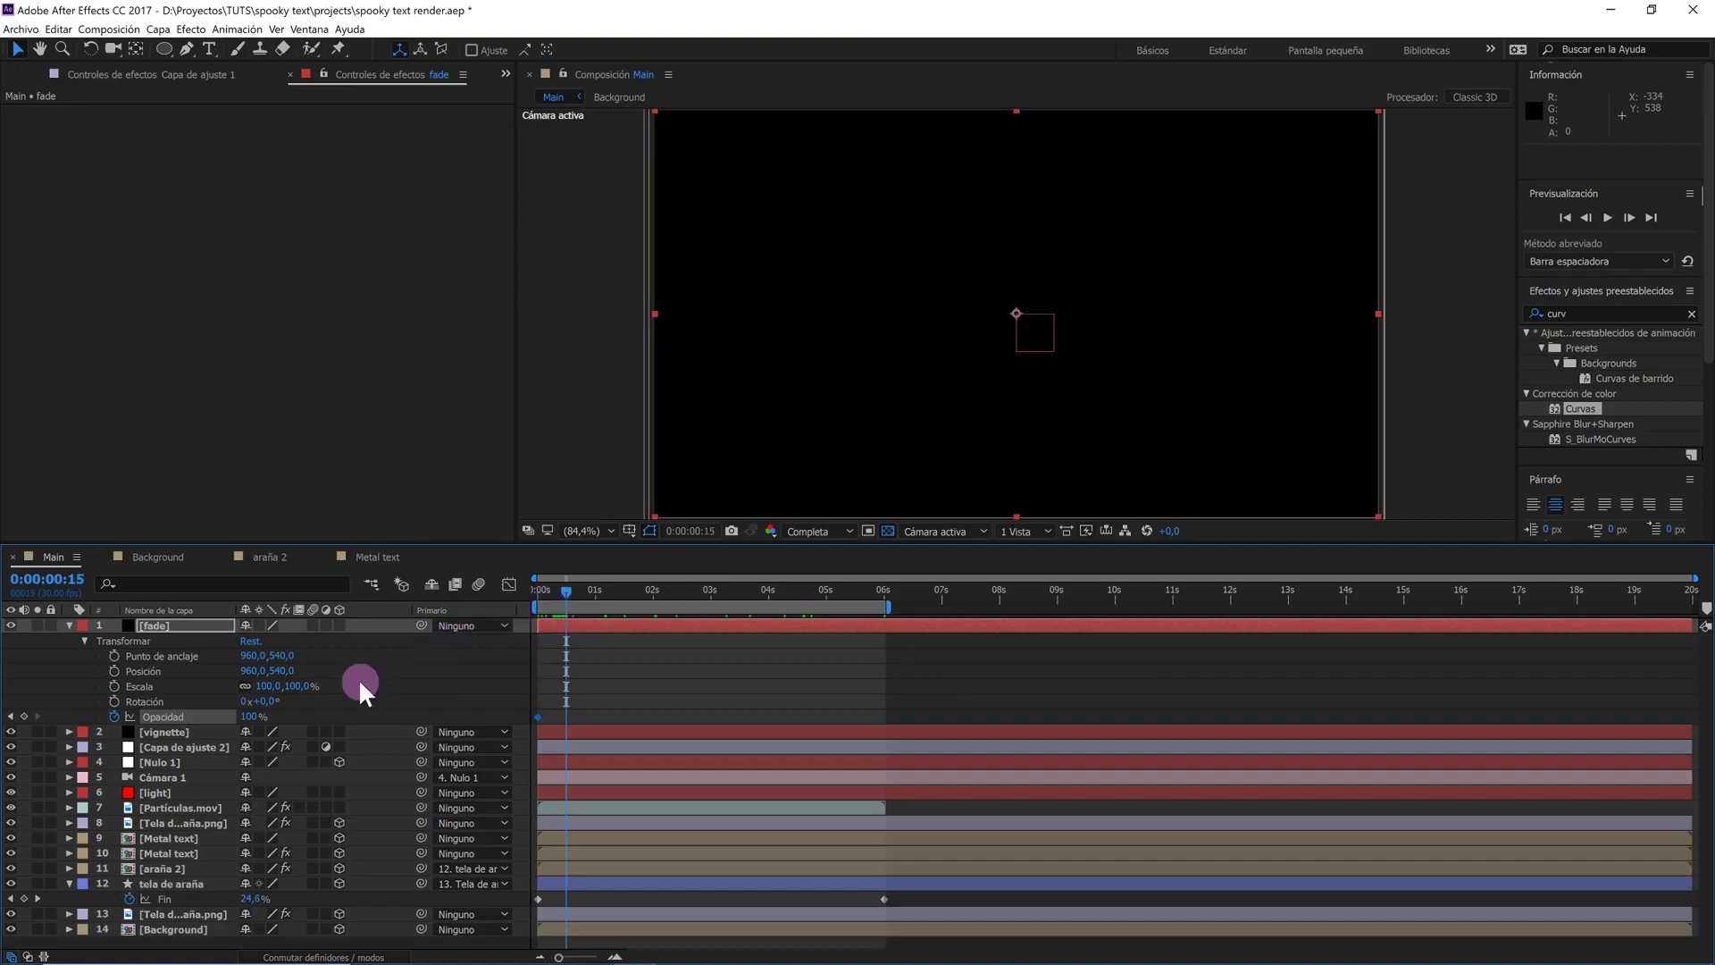
left_click_drag(239, 716, 241, 716)
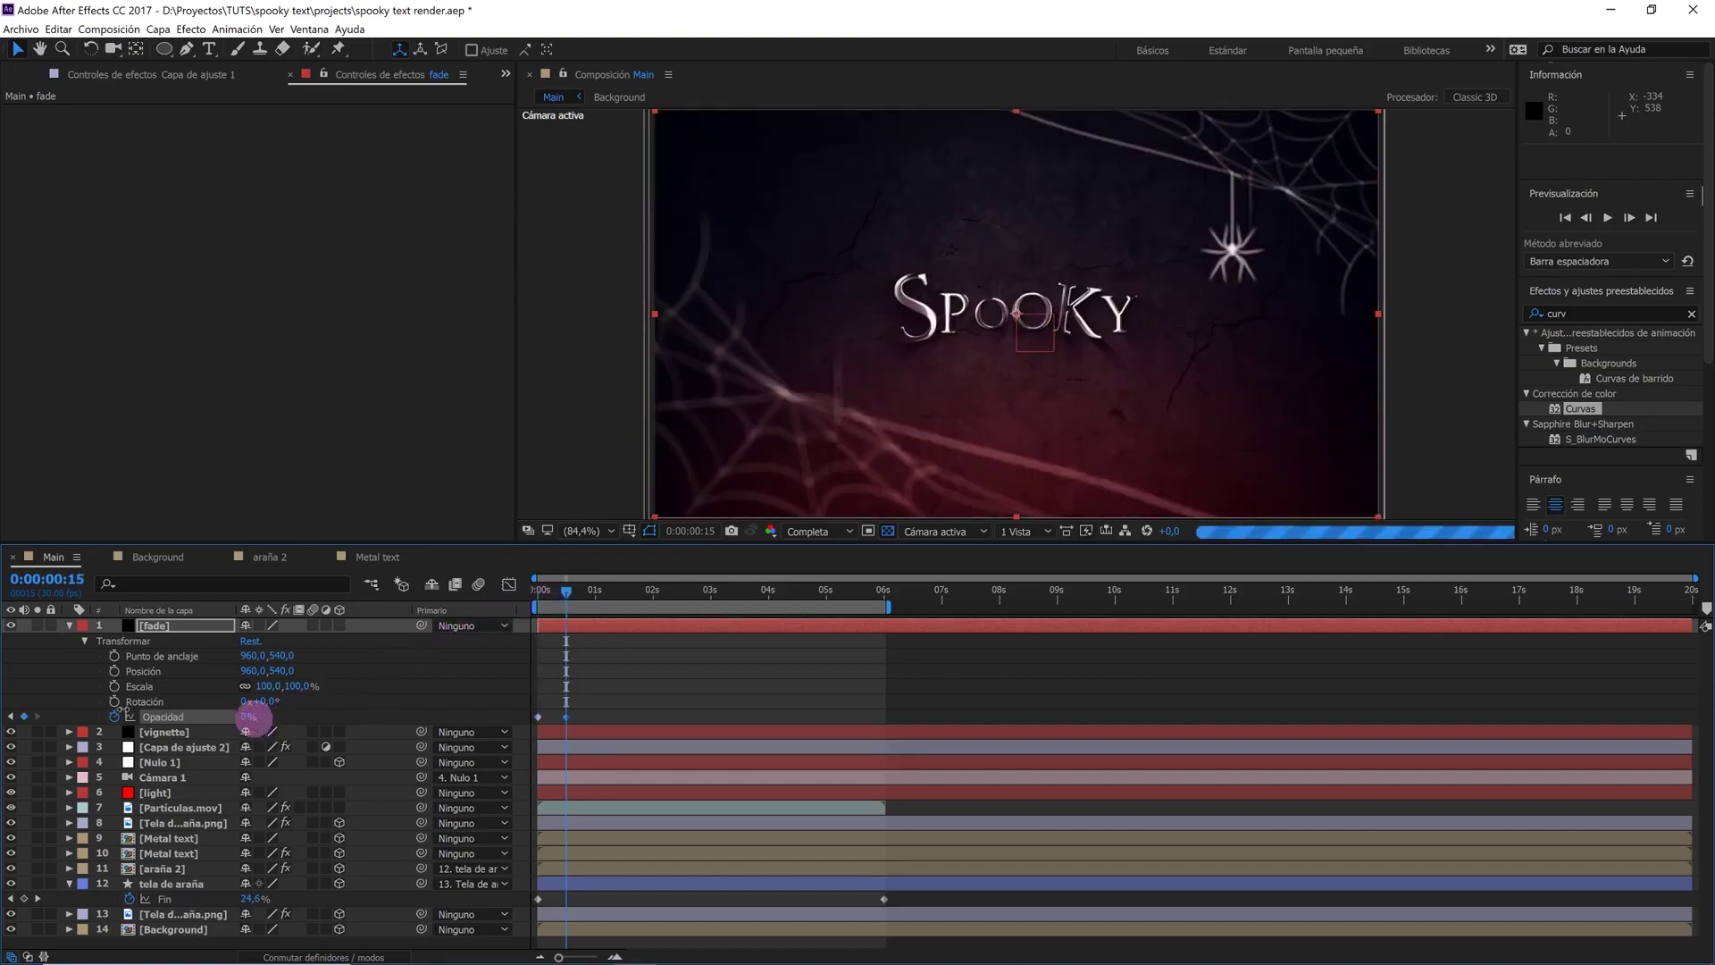
Keyframe the fade opacity at 100% at 6 s and 0% at 5:17
left_click(565, 625)
left_click_drag(594, 597, 883, 604)
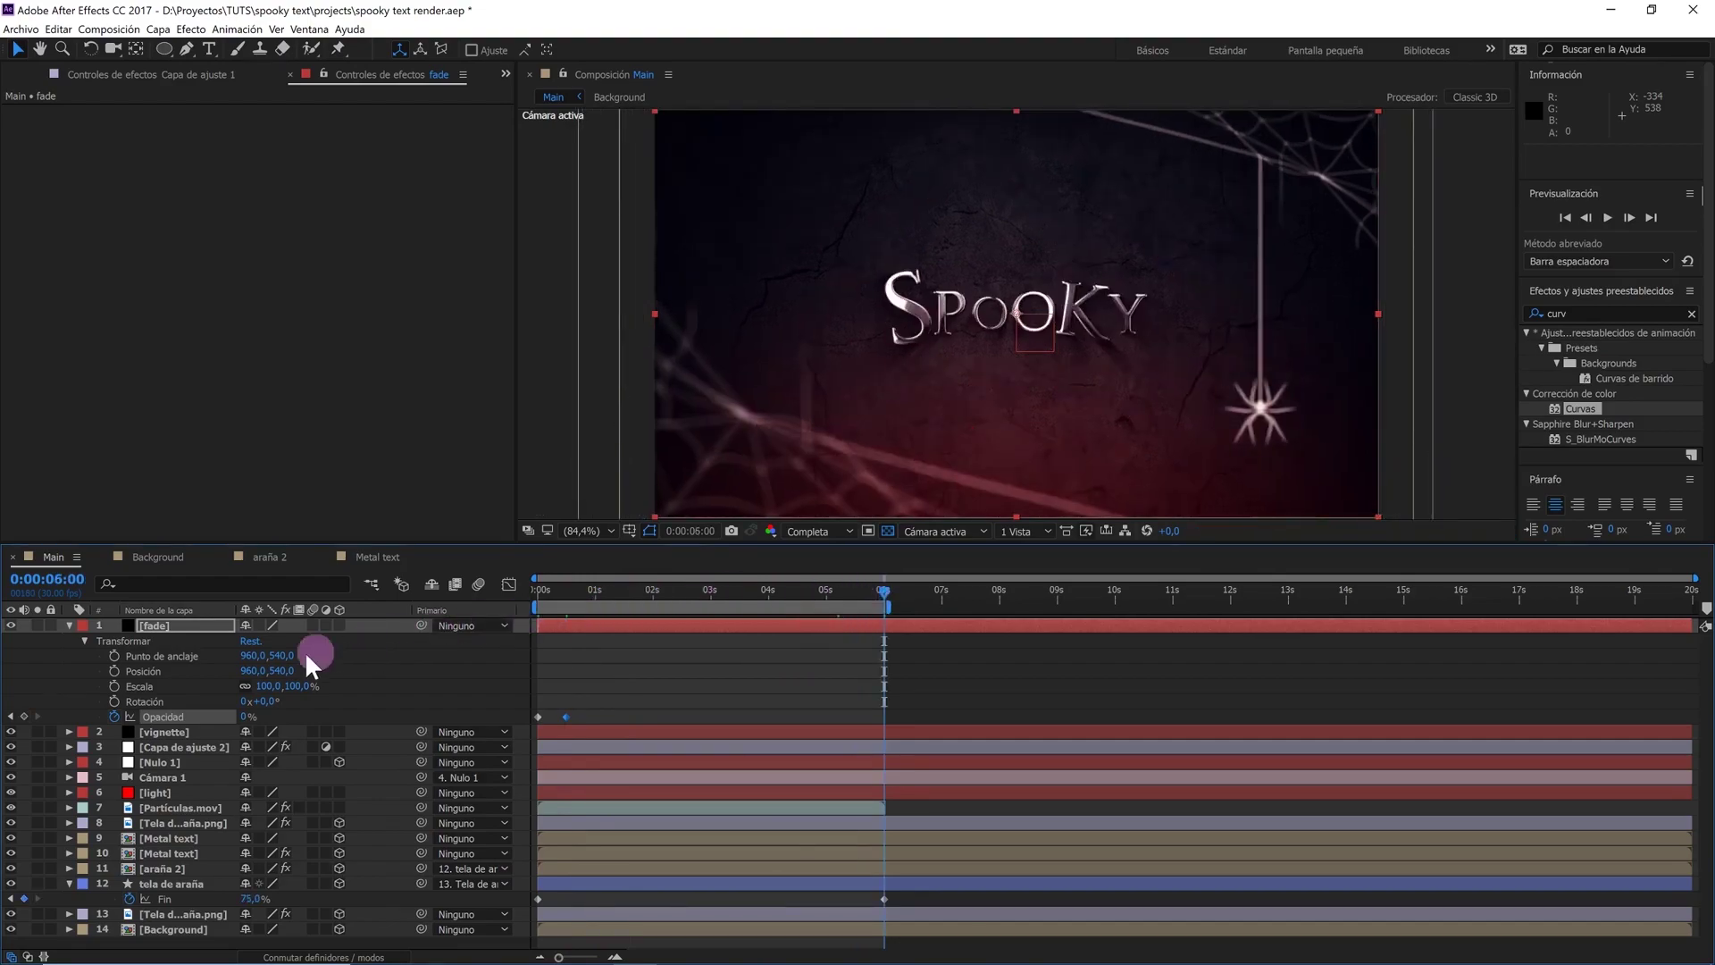
left_click_drag(240, 716, 352, 701)
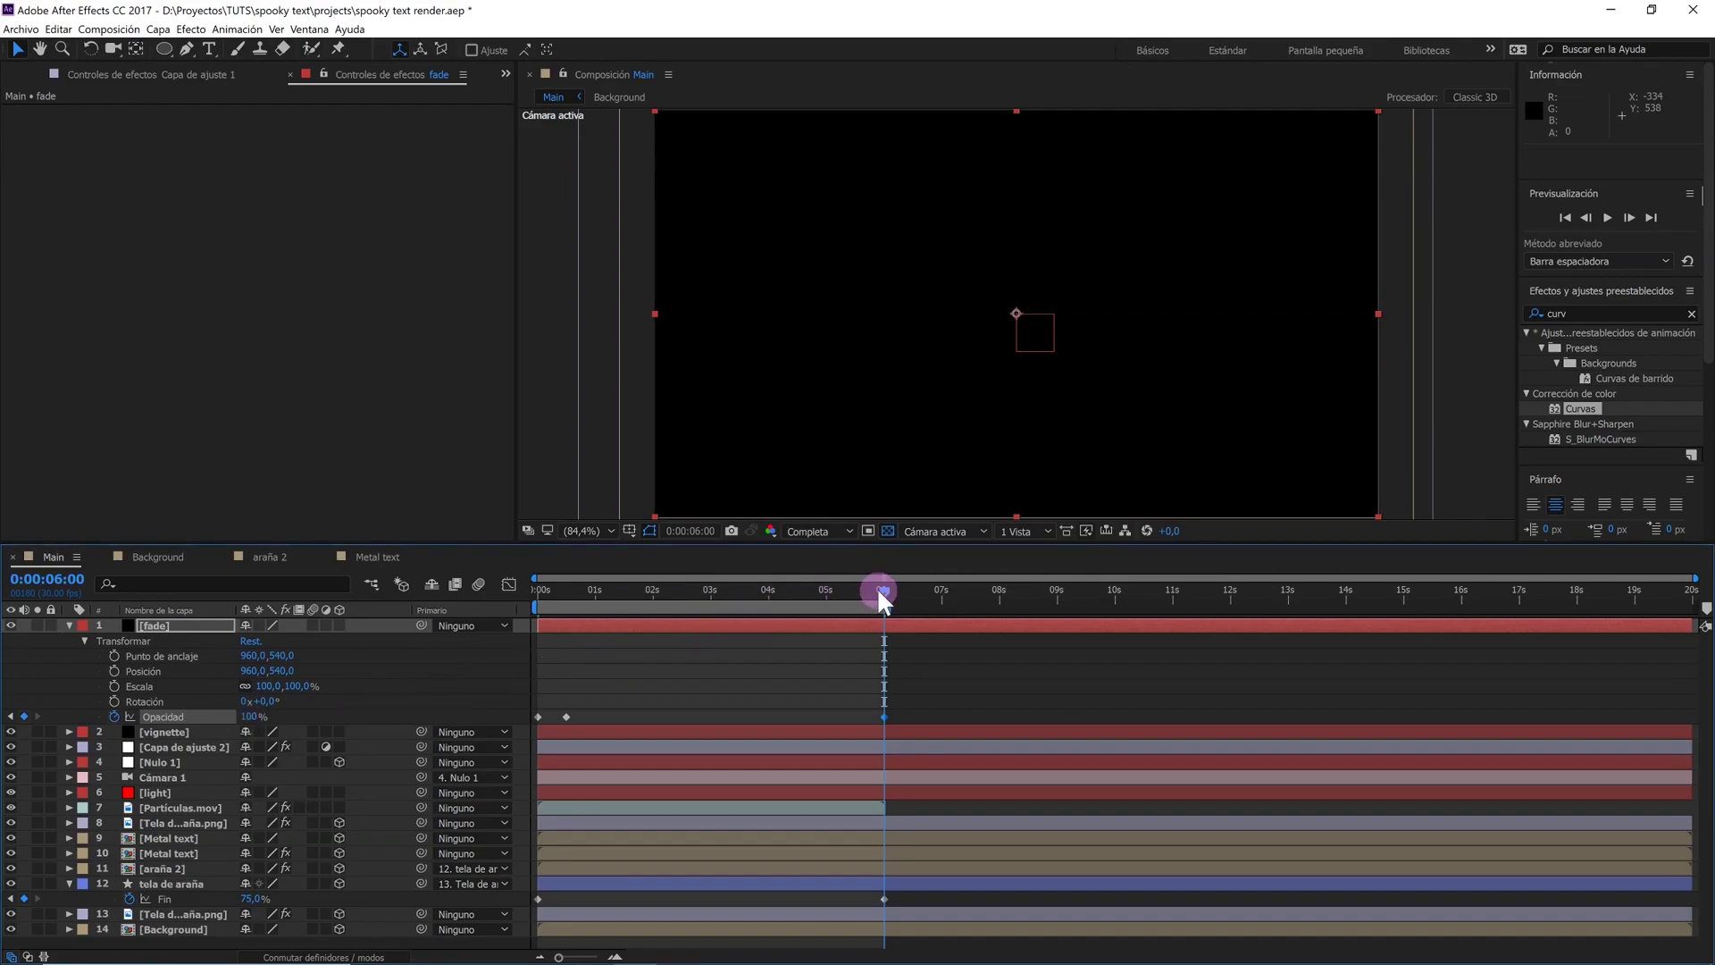
left_click_drag(878, 591, 859, 593)
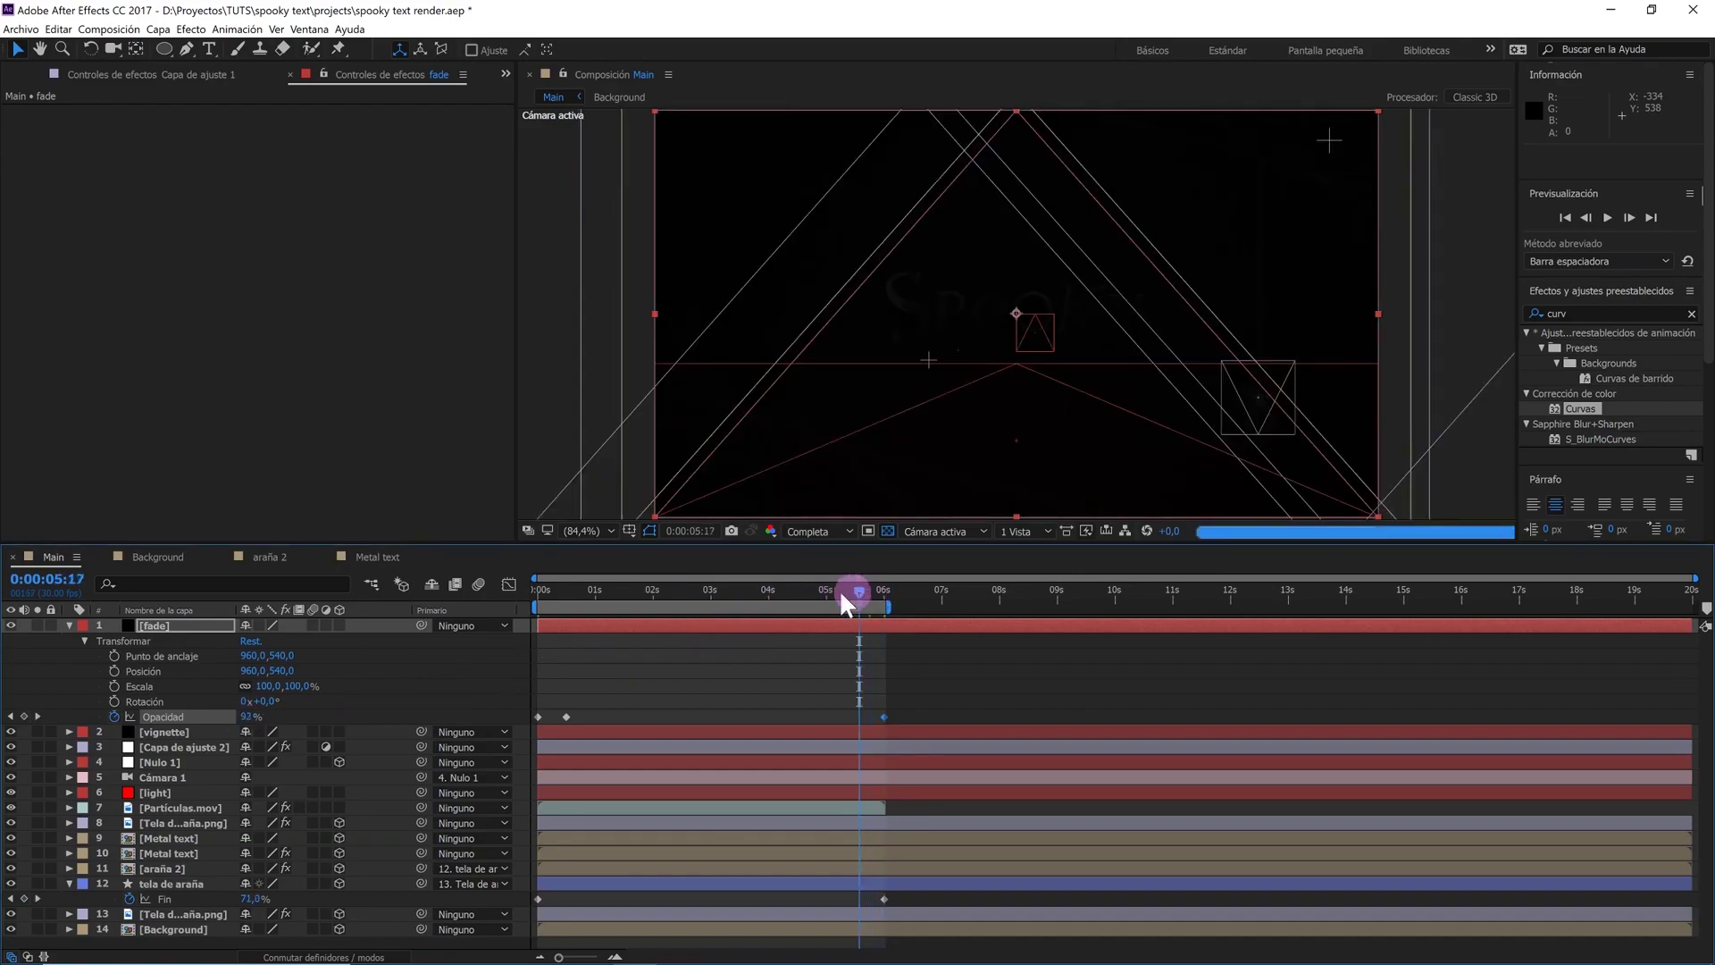
left_click(251, 718)
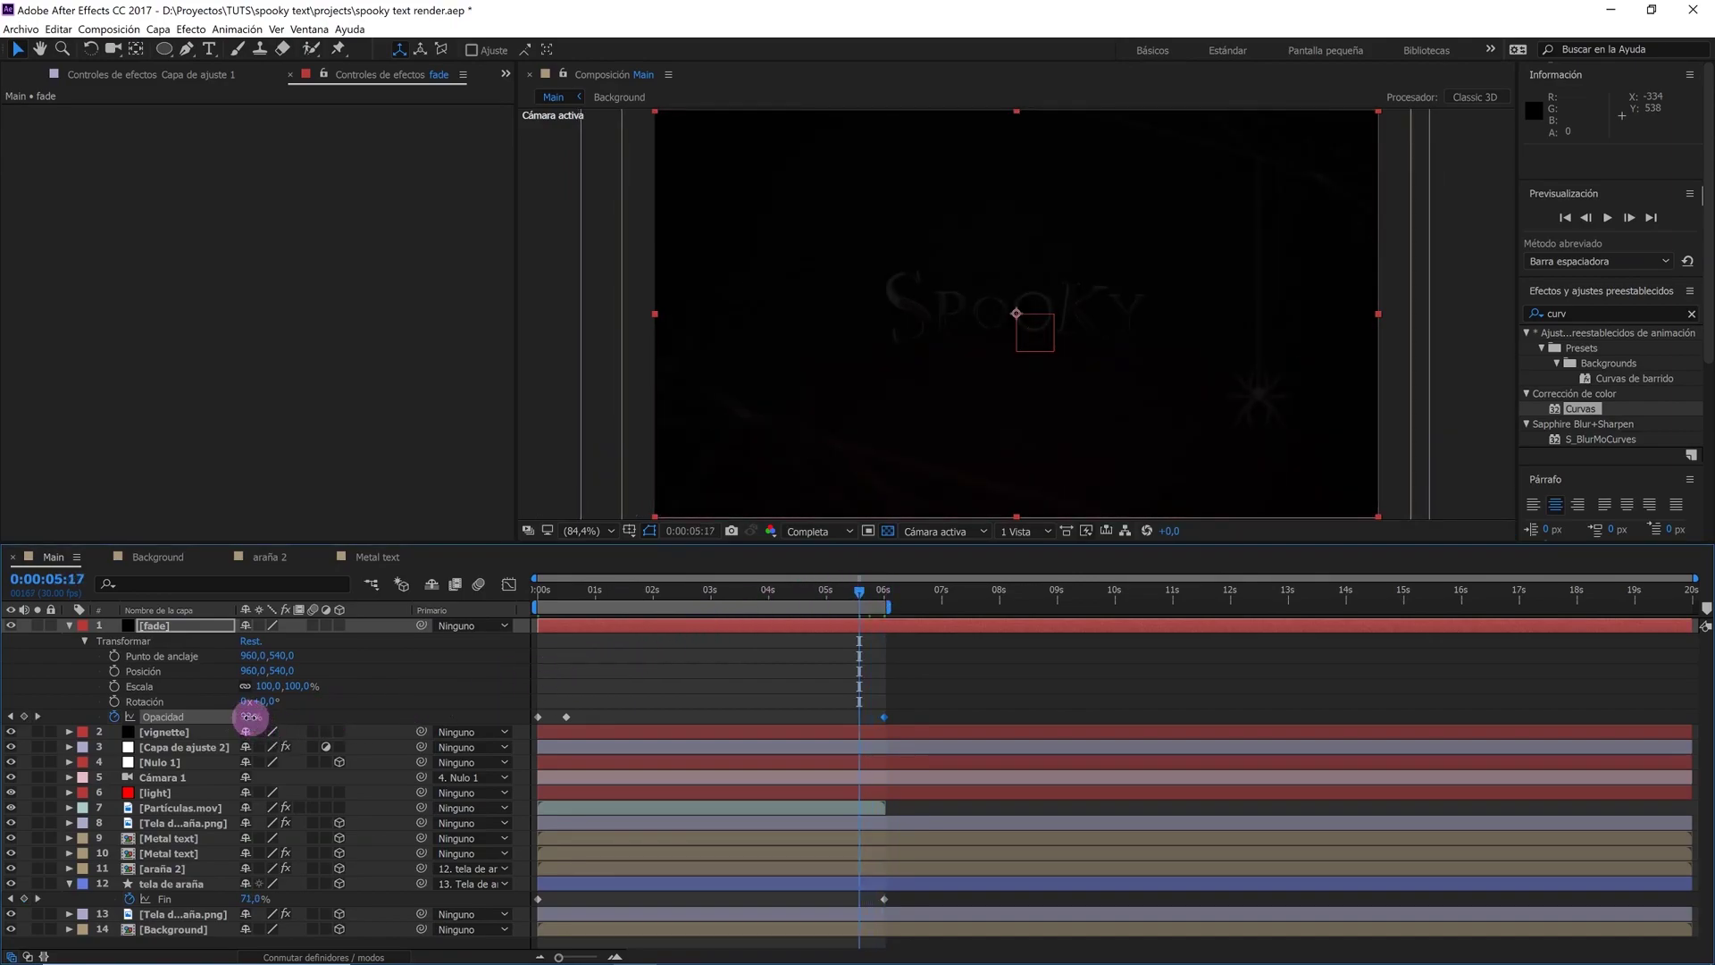
left_click_drag(251, 717, 143, 706)
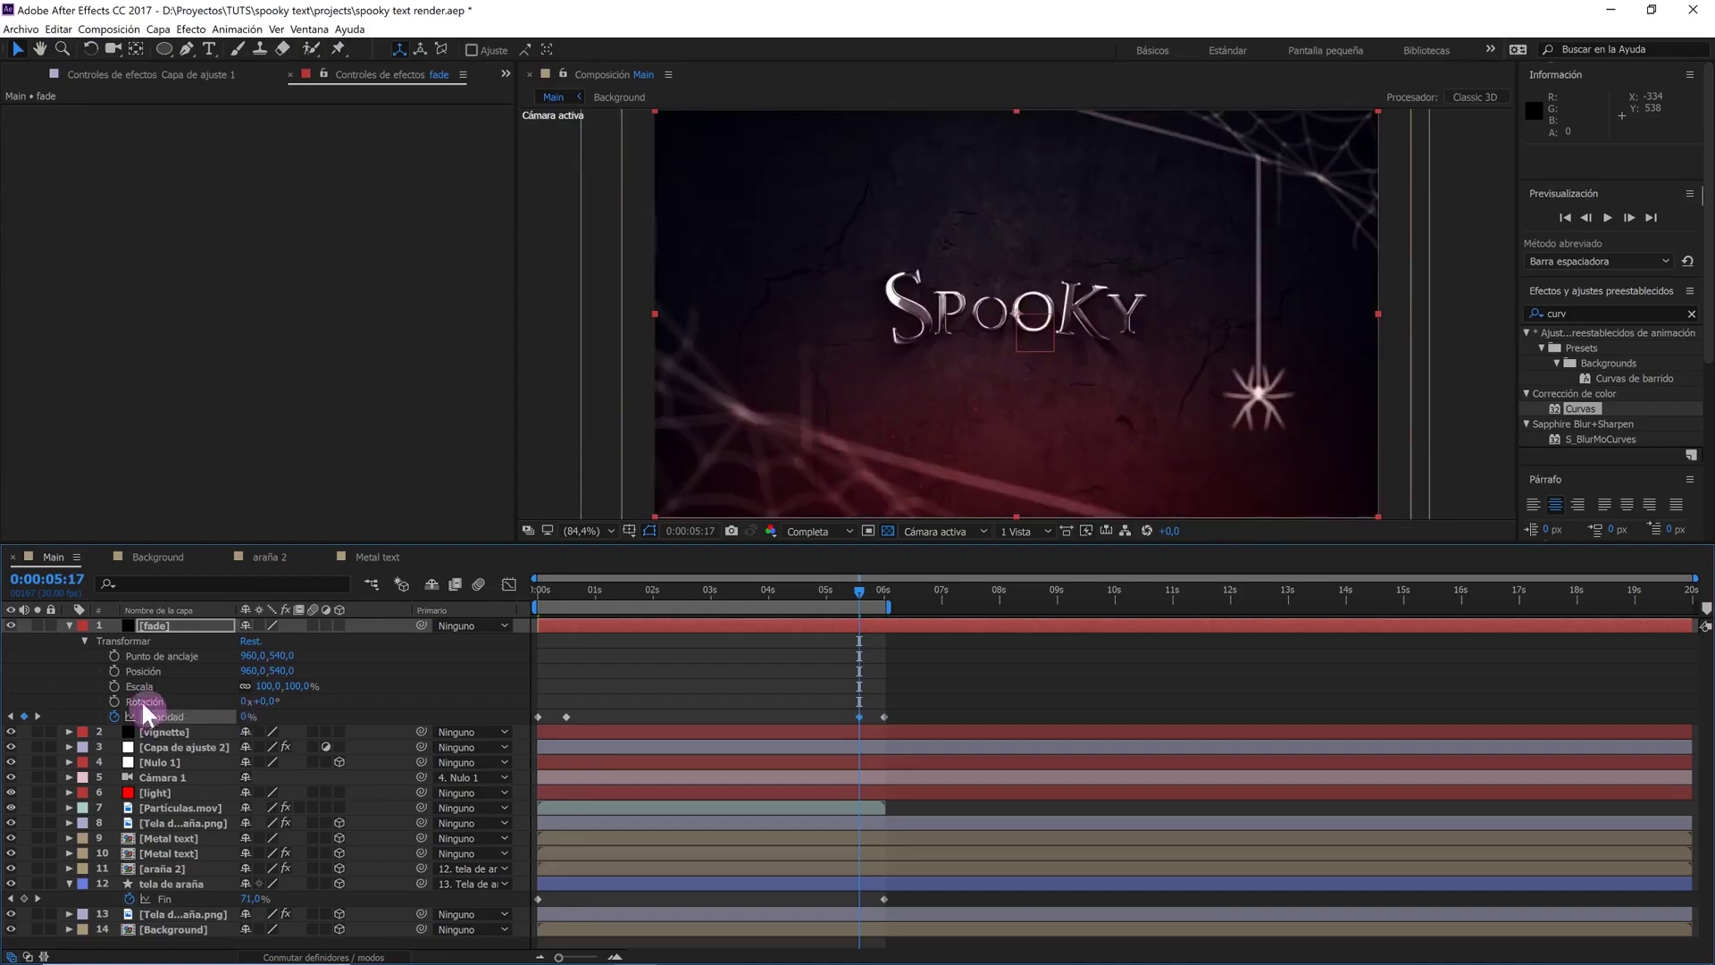
left_click(68, 625)
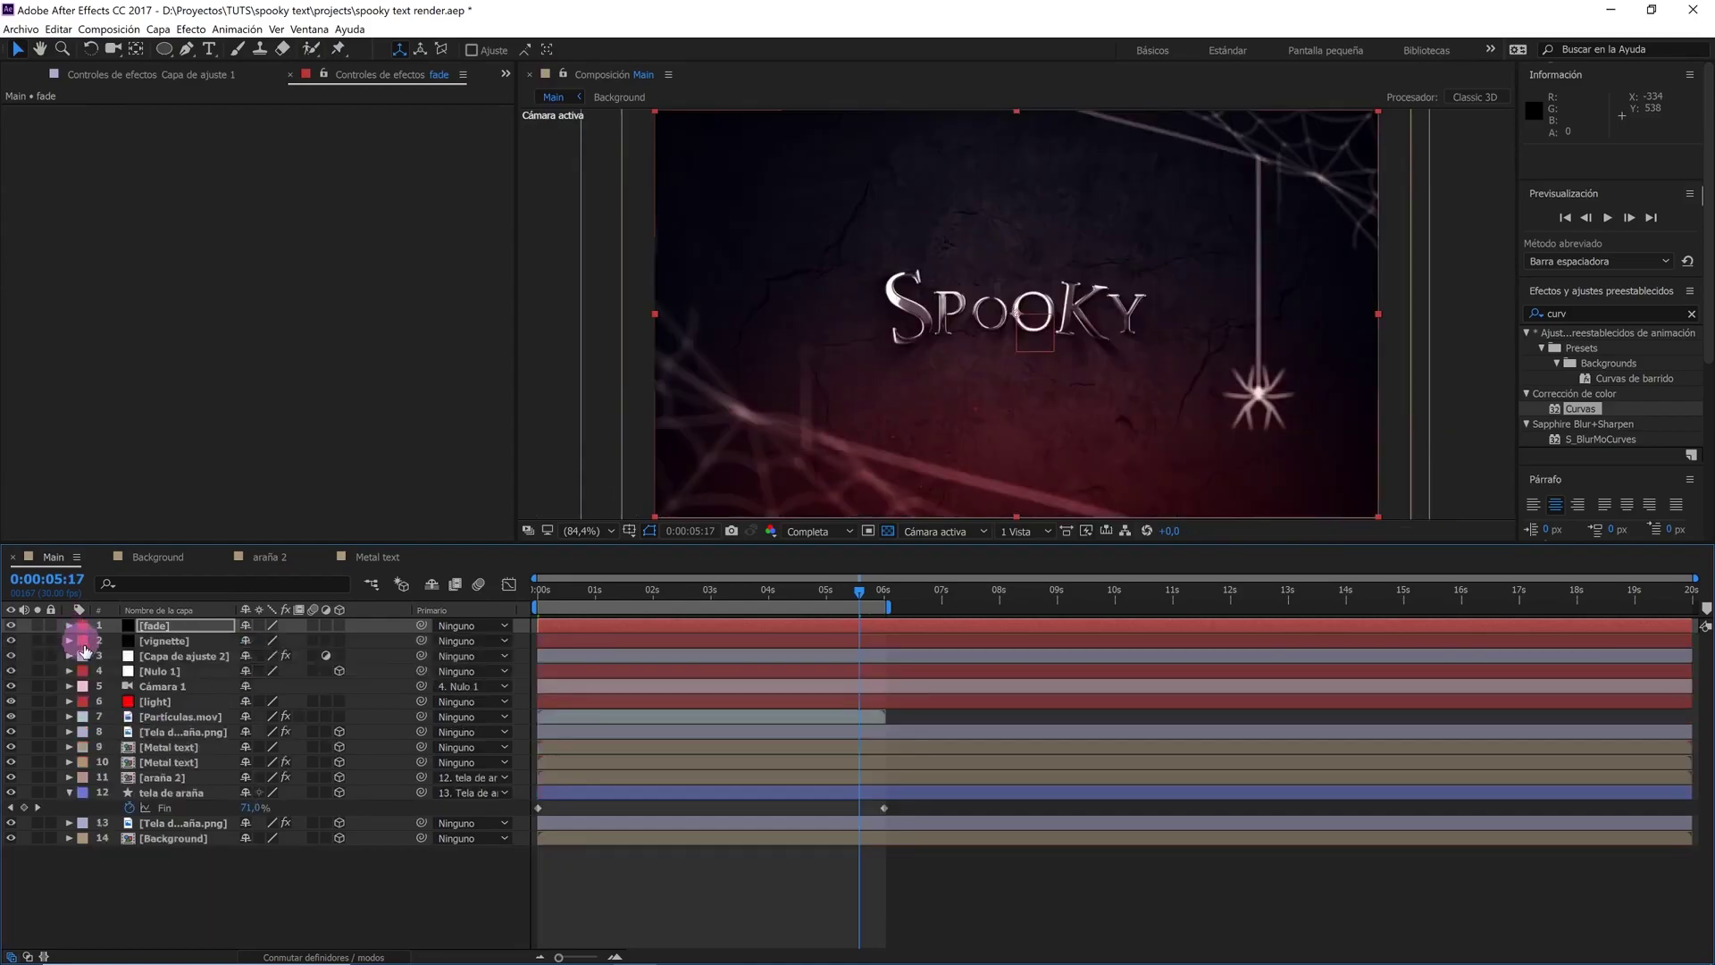
Deselect all layers and play a preview of Main from 0 s
left_click(286, 881)
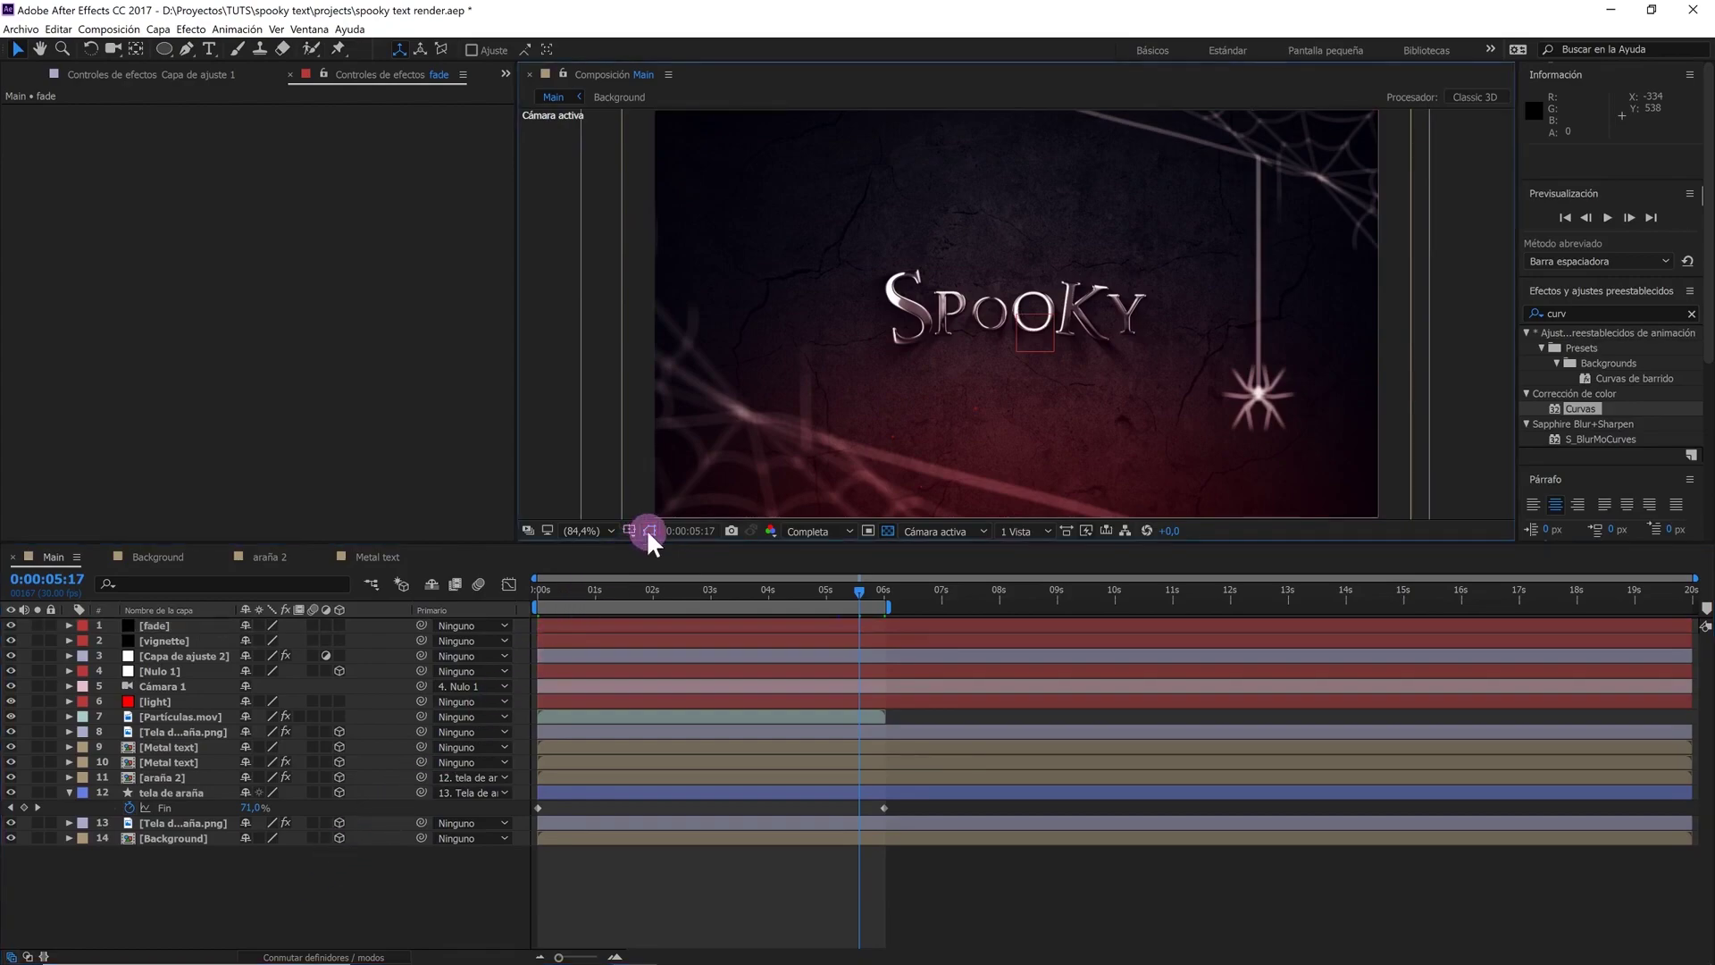
left_click_drag(666, 592, 534, 596)
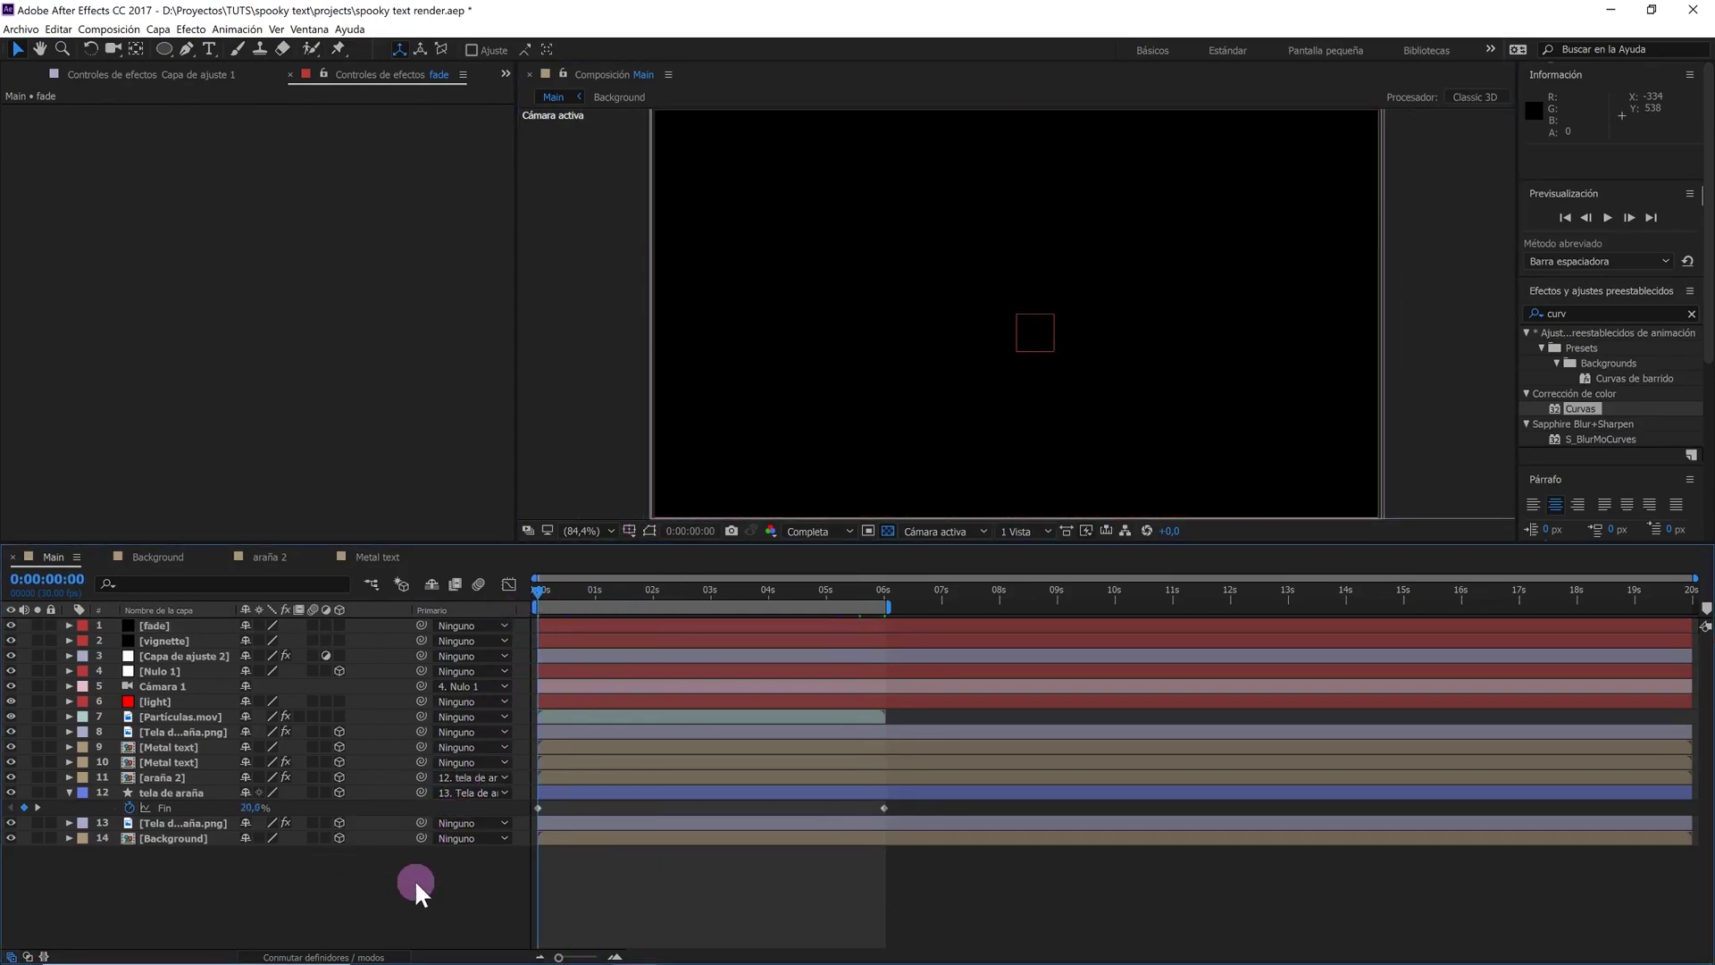
key("space")
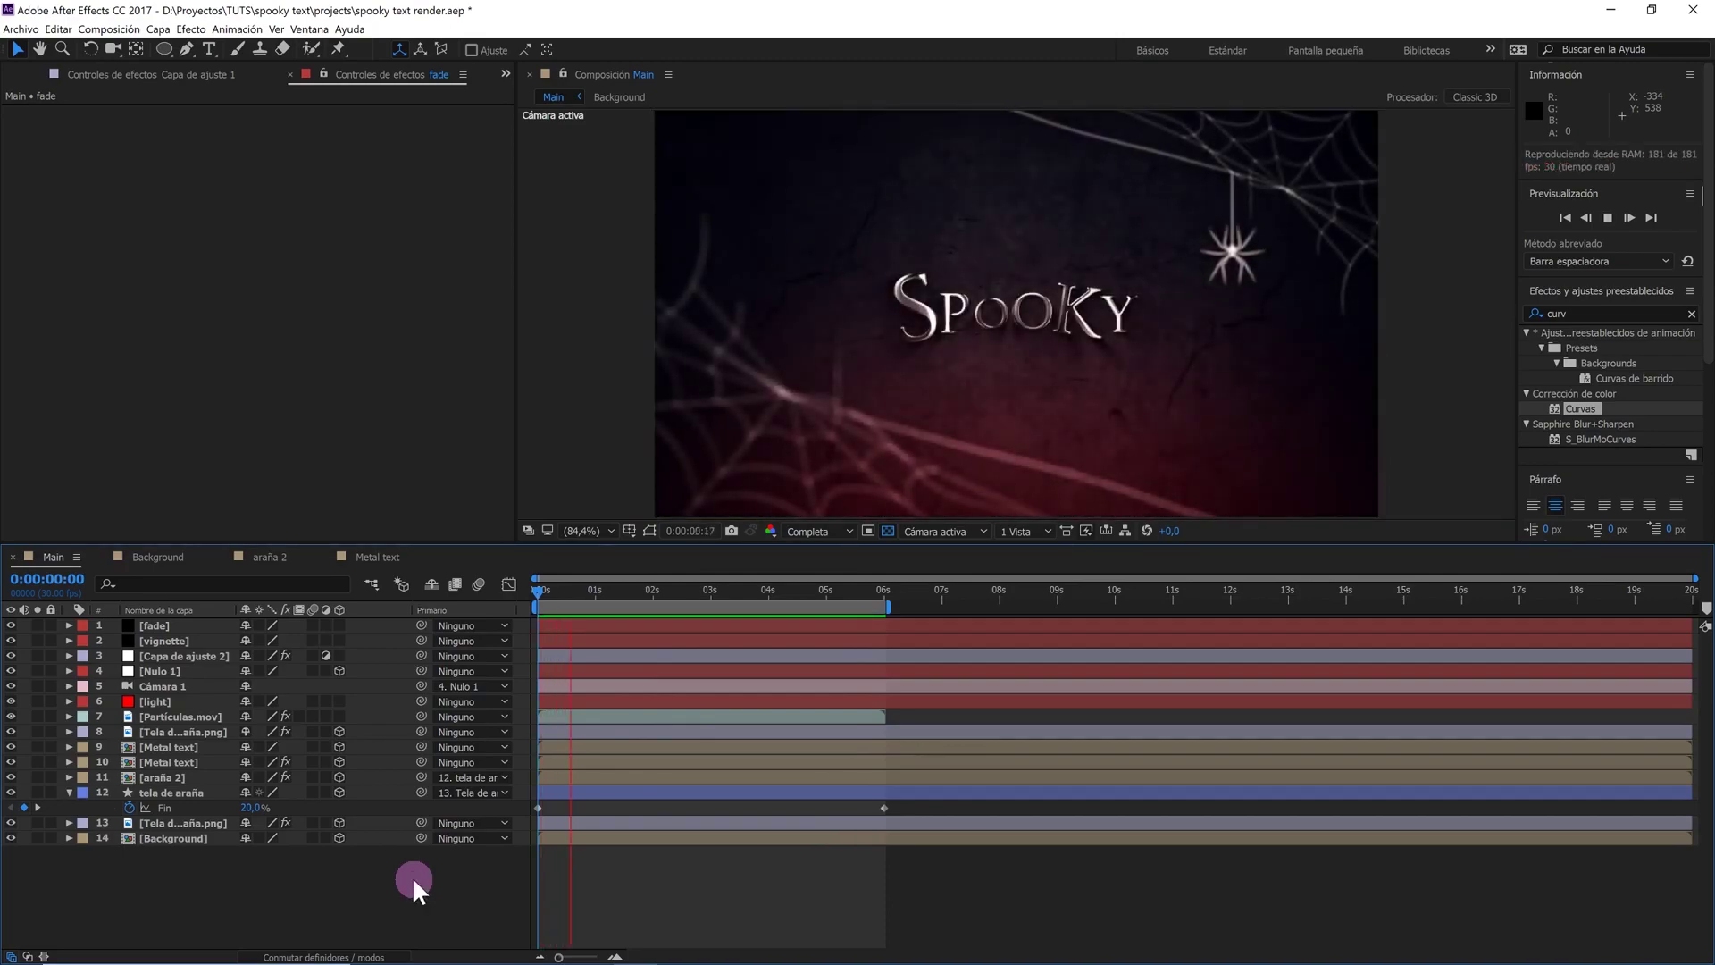